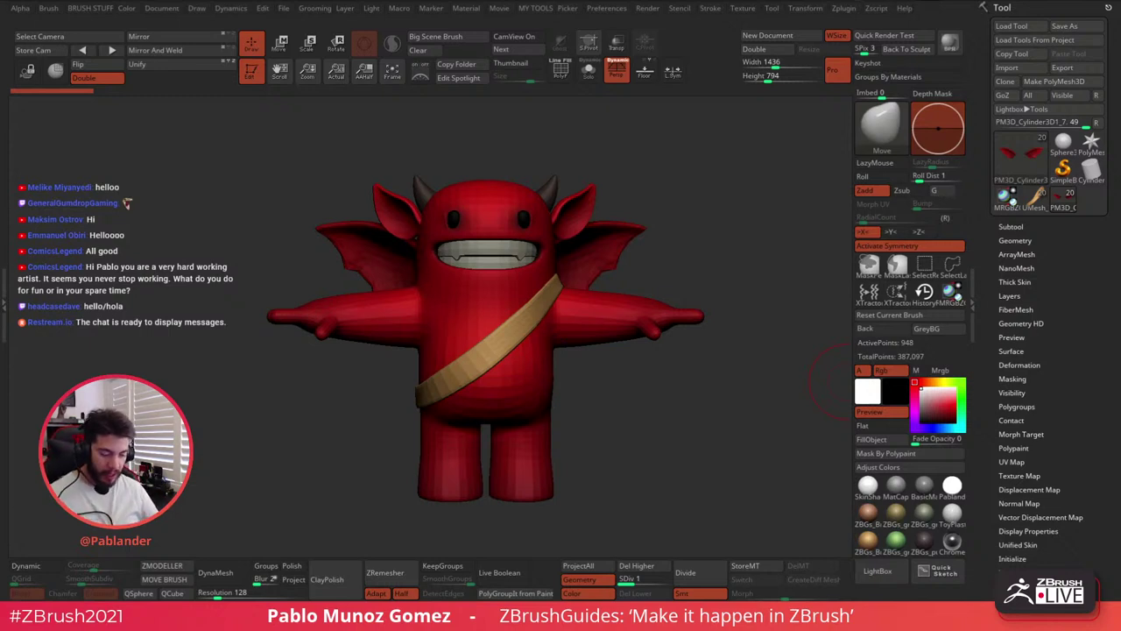
Examine the red winged character model from the front and the back, including the bag strapped across its body
{"action": "mouse_move", "coordinate": [671, 170]}
{"action": "left_mouse_down"}
{"action": "mouse_move", "coordinate": [664, 181]}
{"action": "mouse_move", "coordinate": [608, 178]}
{"action": "mouse_move", "coordinate": [679, 182]}
{"action": "left_mouse_up"}
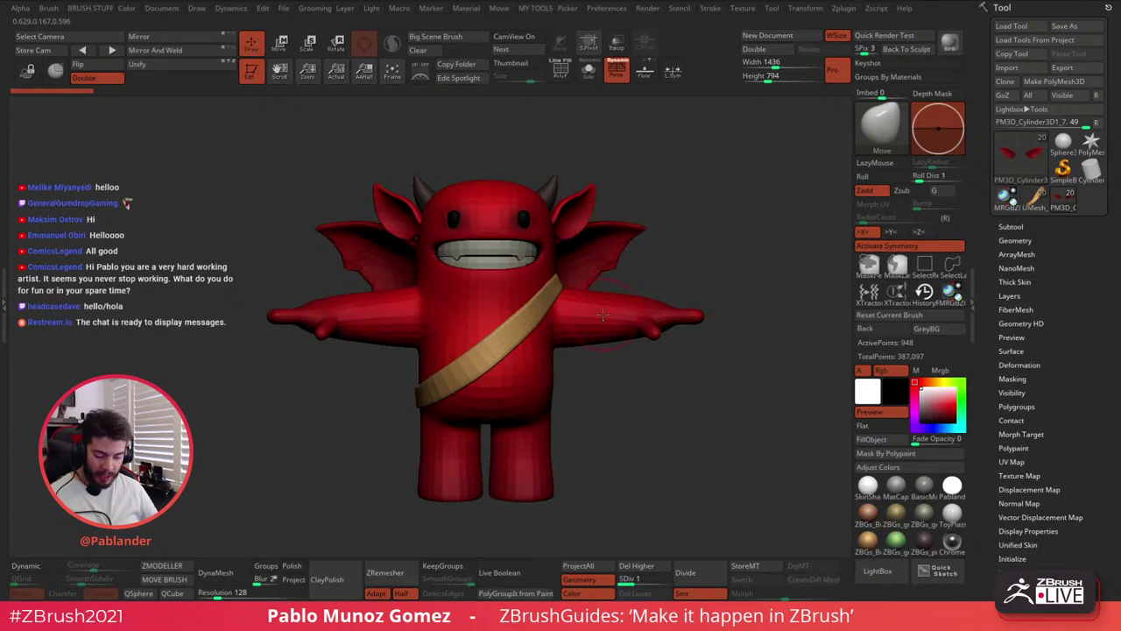
{"action": "right_click_drag", "start_coordinate": [626, 301], "coordinate": [464, 246]}
{"action": "right_click_drag", "start_coordinate": [483, 287], "coordinate": [563, 274]}
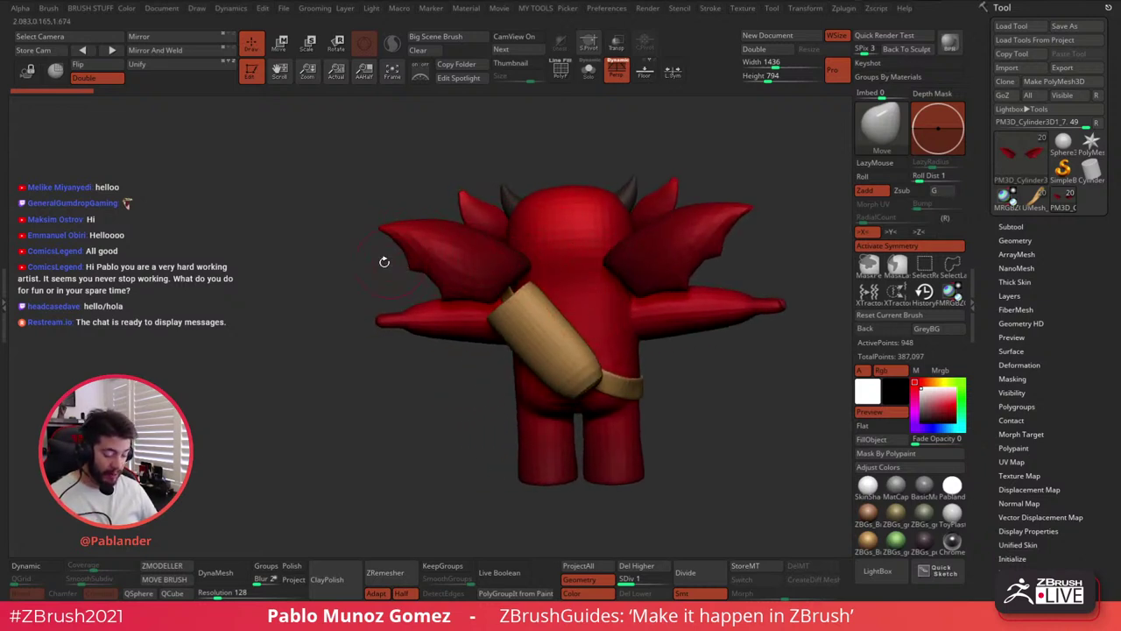
{"action": "right_click_drag", "start_coordinate": [339, 253], "coordinate": [570, 241]}
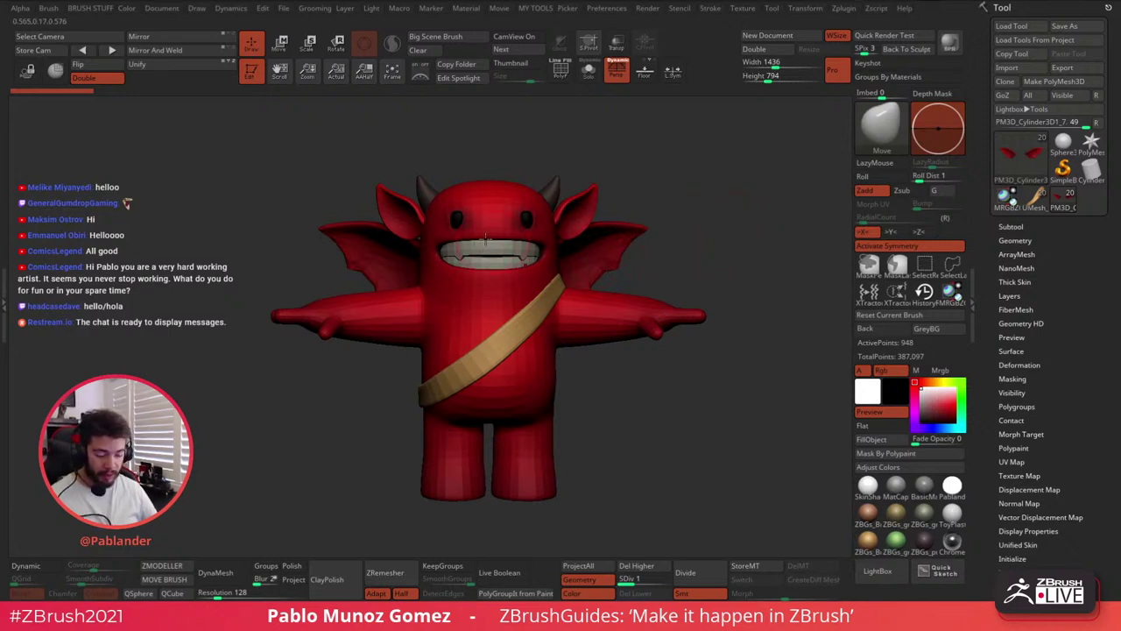
{"action": "left_click_drag", "start_coordinate": [712, 230], "coordinate": [721, 215], "text": "alt"}
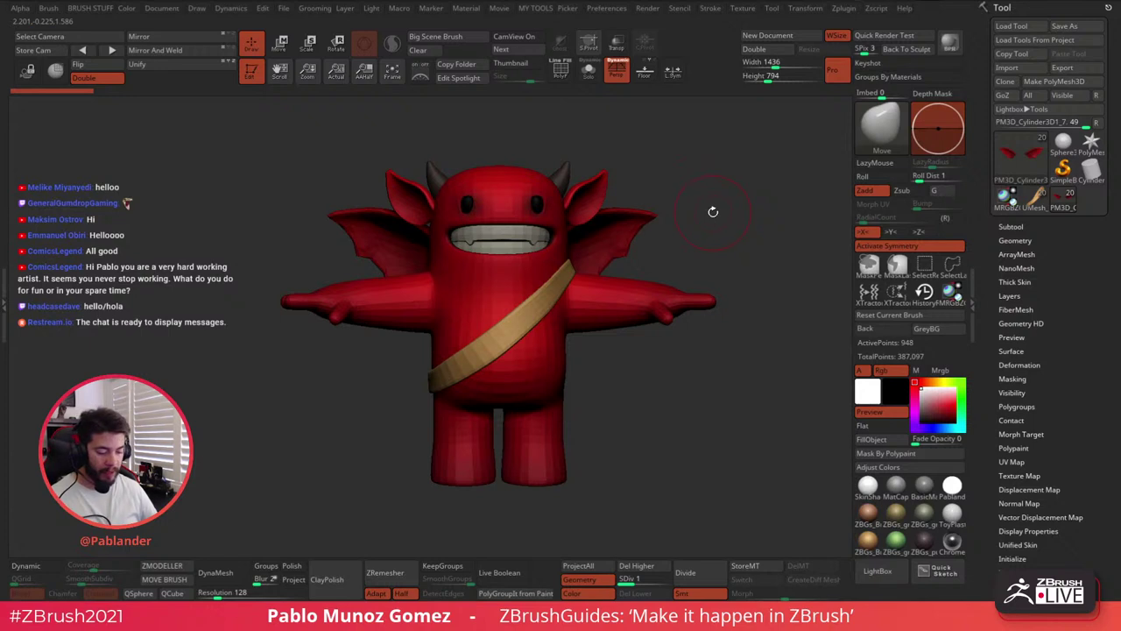
{"action": "left_click_drag", "start_coordinate": [685, 211], "coordinate": [680, 191]}
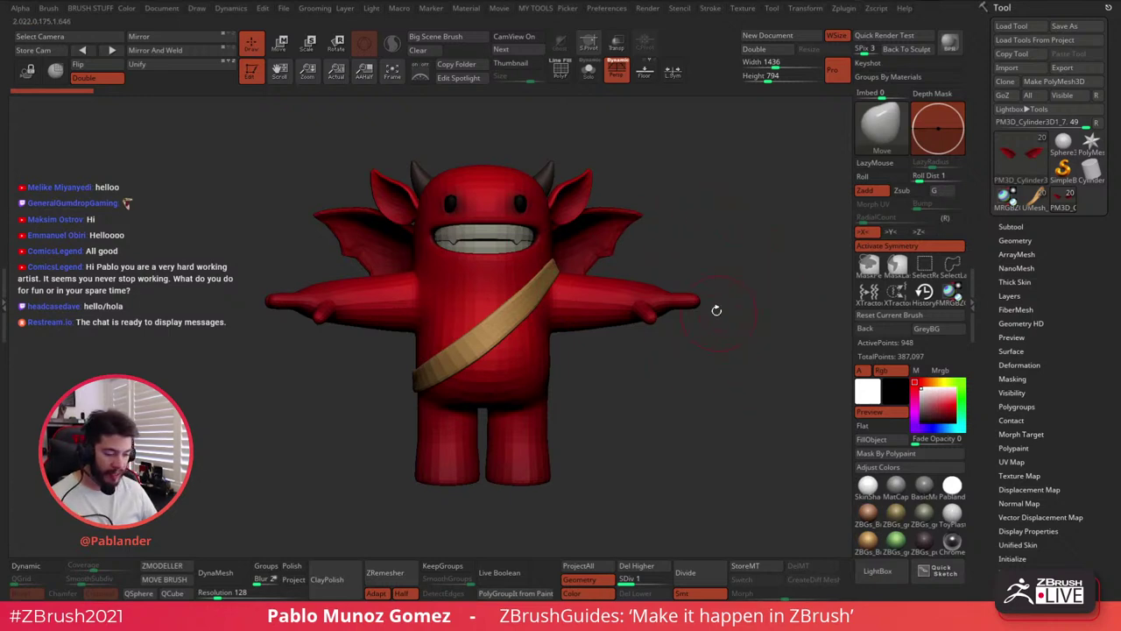
{"action": "left_click_drag", "start_coordinate": [688, 153], "coordinate": [664, 160], "text": "alt"}
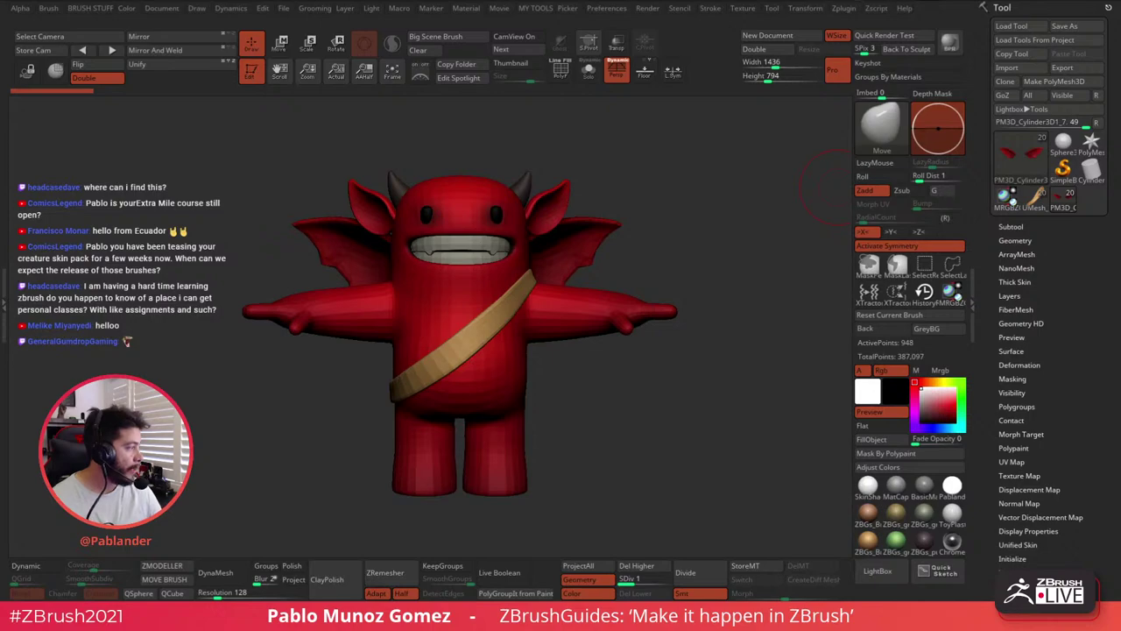
Switch to the browser and open The Ultimate ZBrush Guide from the course list on the 3dconceptartist.com home page
{"action": "left_click_drag", "start_coordinate": [1120, 202], "coordinate": [450, 4]}
{"action": "scroll", "coordinate": [399, 319], "scroll_direction": "up", "scroll_amount": 7}
{"action": "scroll", "coordinate": [399, 320], "scroll_direction": "up", "scroll_amount": 3}
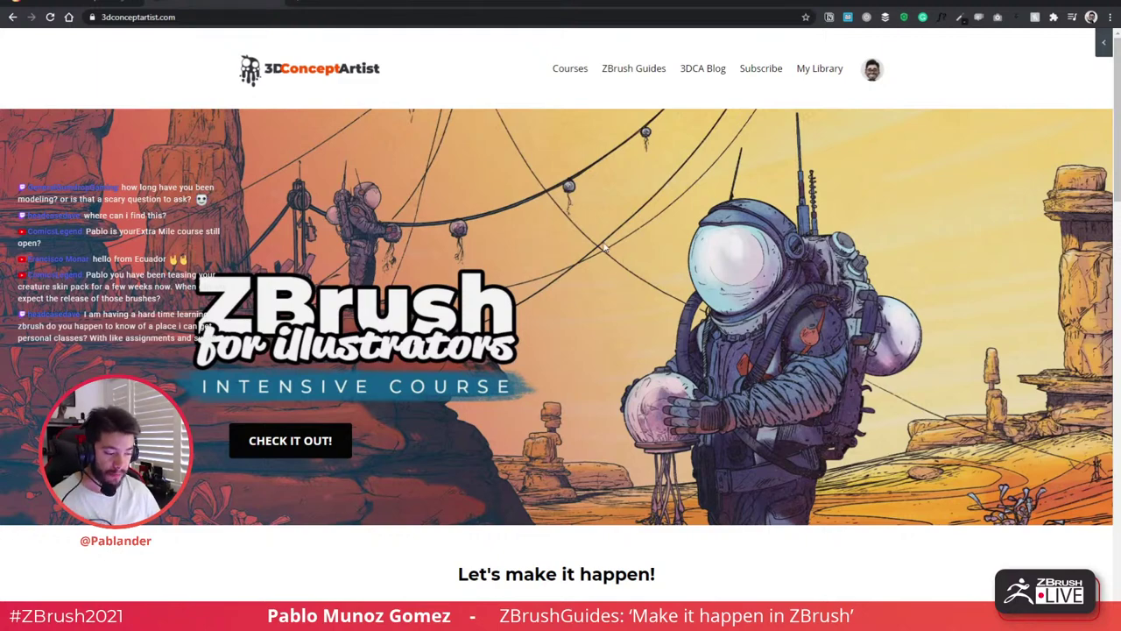
{"action": "scroll", "coordinate": [609, 205], "scroll_direction": "down", "scroll_amount": 5}
{"action": "scroll", "coordinate": [749, 229], "scroll_direction": "down", "scroll_amount": 3}
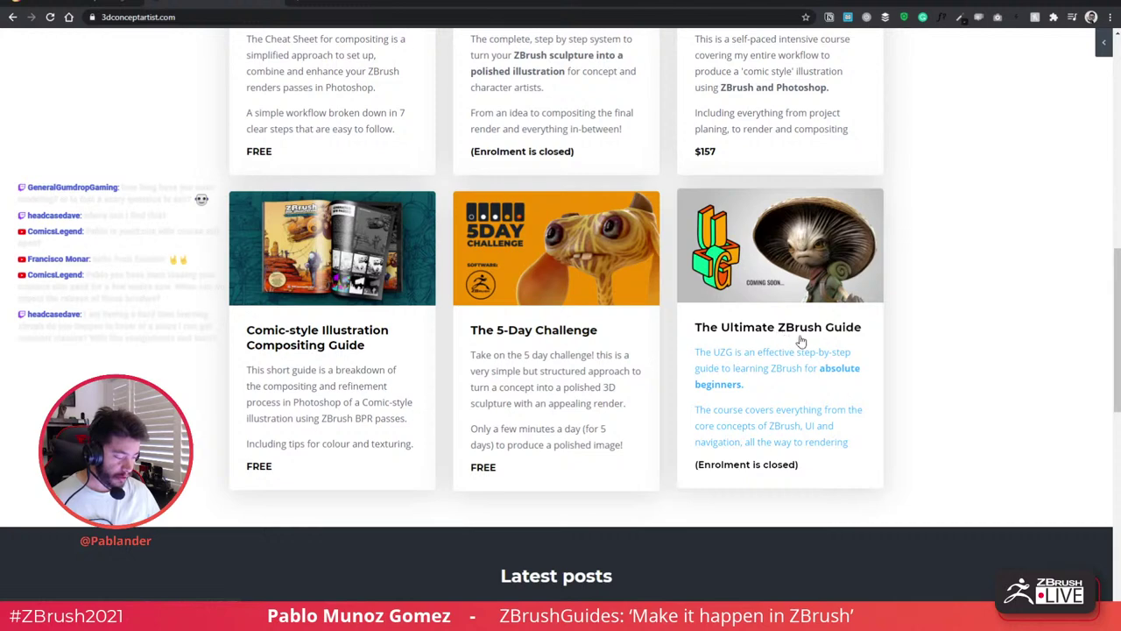
{"action": "scroll", "coordinate": [844, 341], "scroll_direction": "up", "scroll_amount": 1}
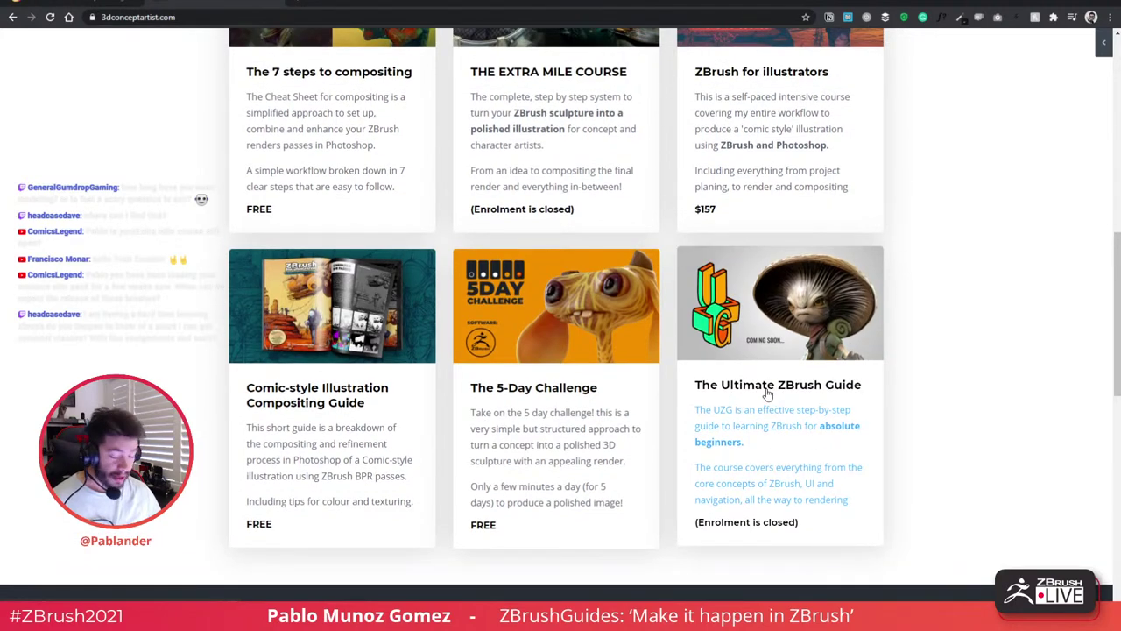
{"action": "scroll", "coordinate": [715, 357], "scroll_direction": "up", "scroll_amount": 2}
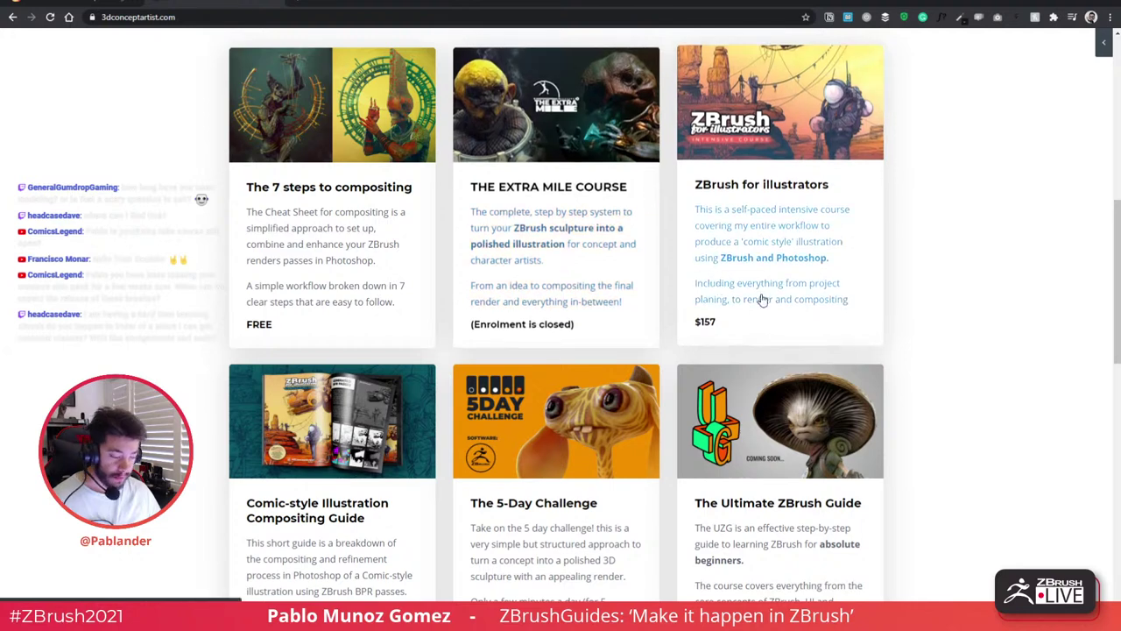
{"action": "scroll", "coordinate": [764, 297], "scroll_direction": "down", "scroll_amount": 2}
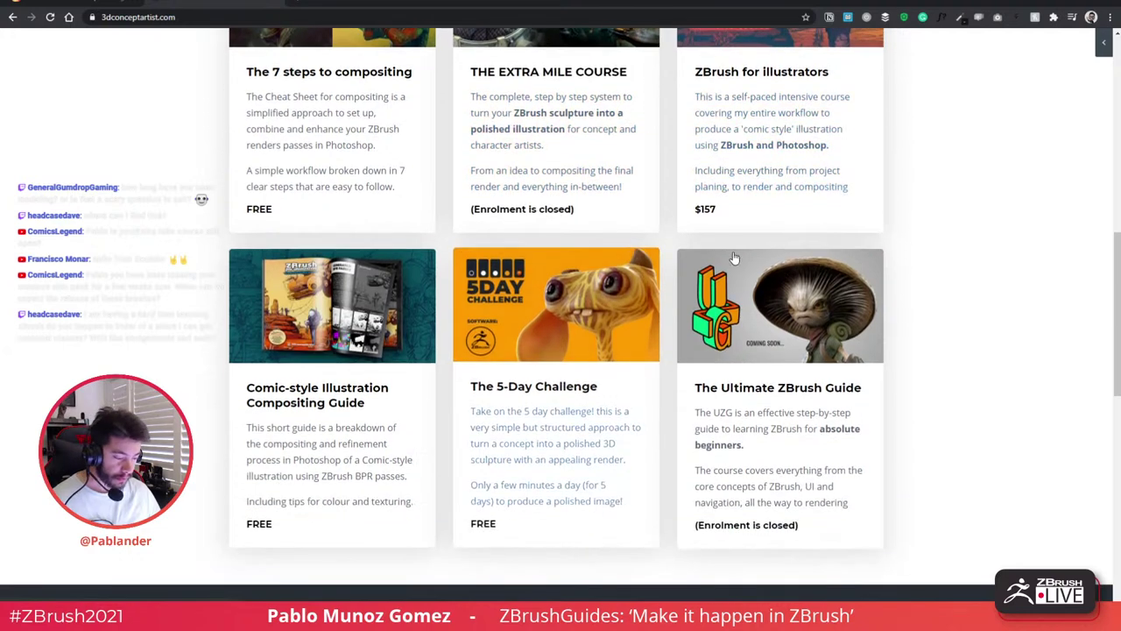
{"action": "left_click", "coordinate": [779, 326]}
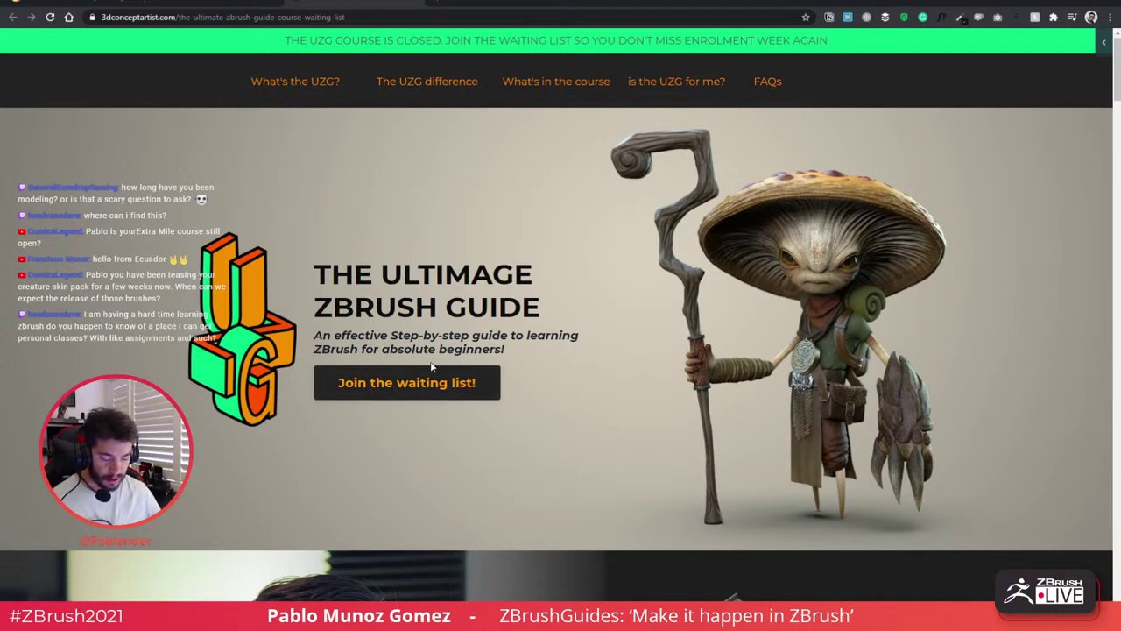
Review the Ultimate ZBrush Guide page, covering the waiting list form, the course modules and the list of what members get
{"action": "left_click", "coordinate": [420, 381]}
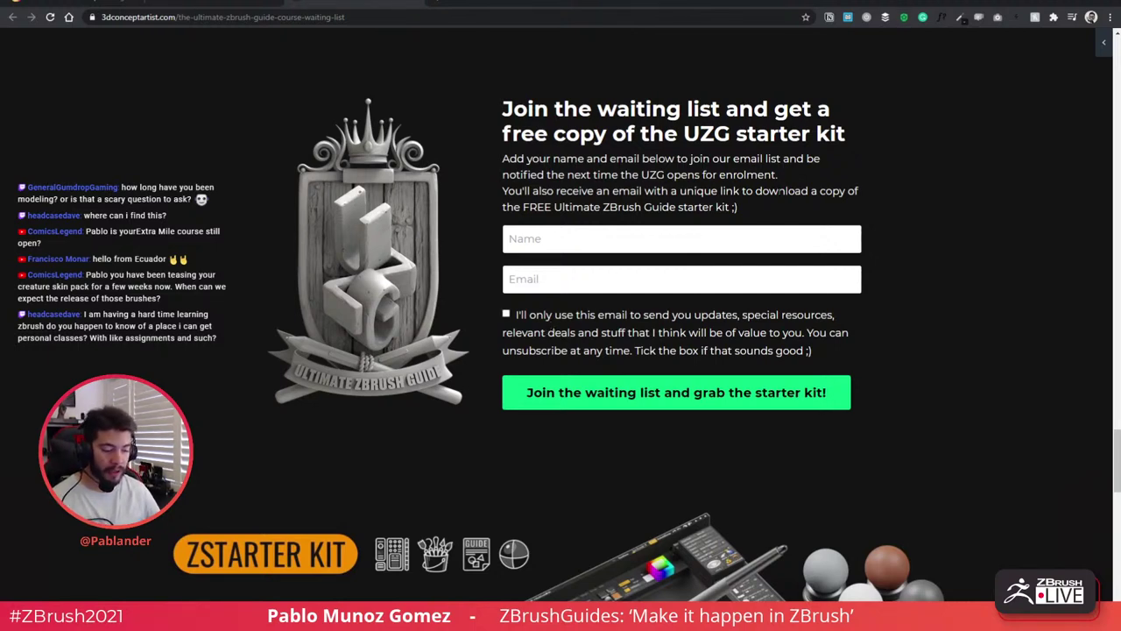
{"action": "left_click_drag", "start_coordinate": [1116, 462], "coordinate": [1074, 261]}
{"action": "left_click", "coordinate": [388, 122]}
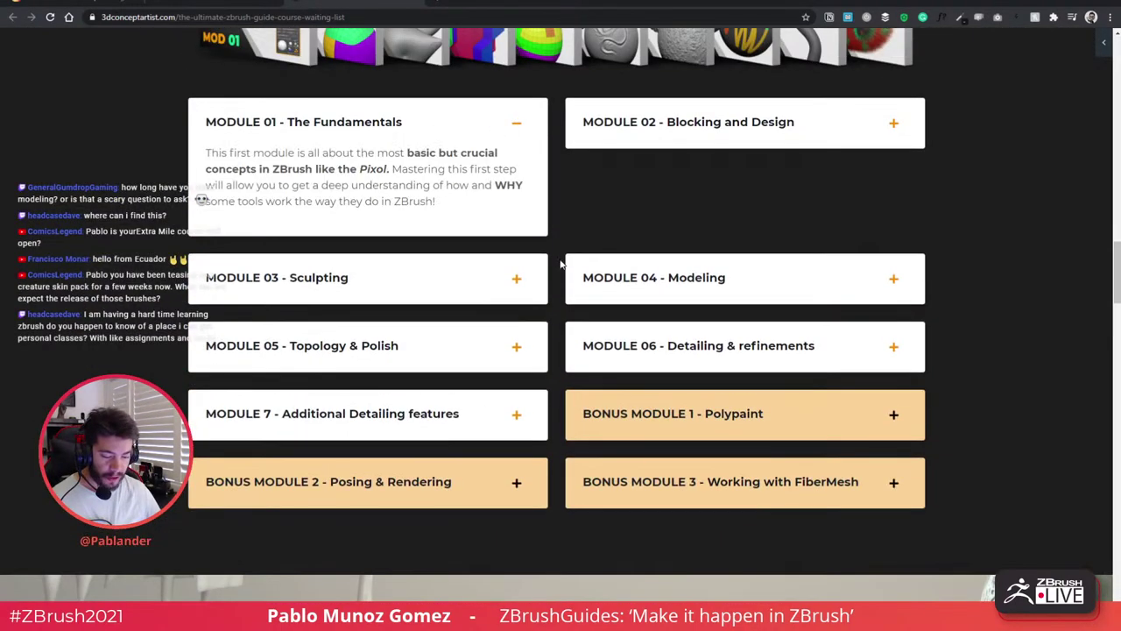
{"action": "scroll", "coordinate": [701, 220], "scroll_direction": "down", "scroll_amount": 3}
{"action": "left_click", "coordinate": [701, 221]}
{"action": "scroll", "coordinate": [506, 299], "scroll_direction": "down", "scroll_amount": 4}
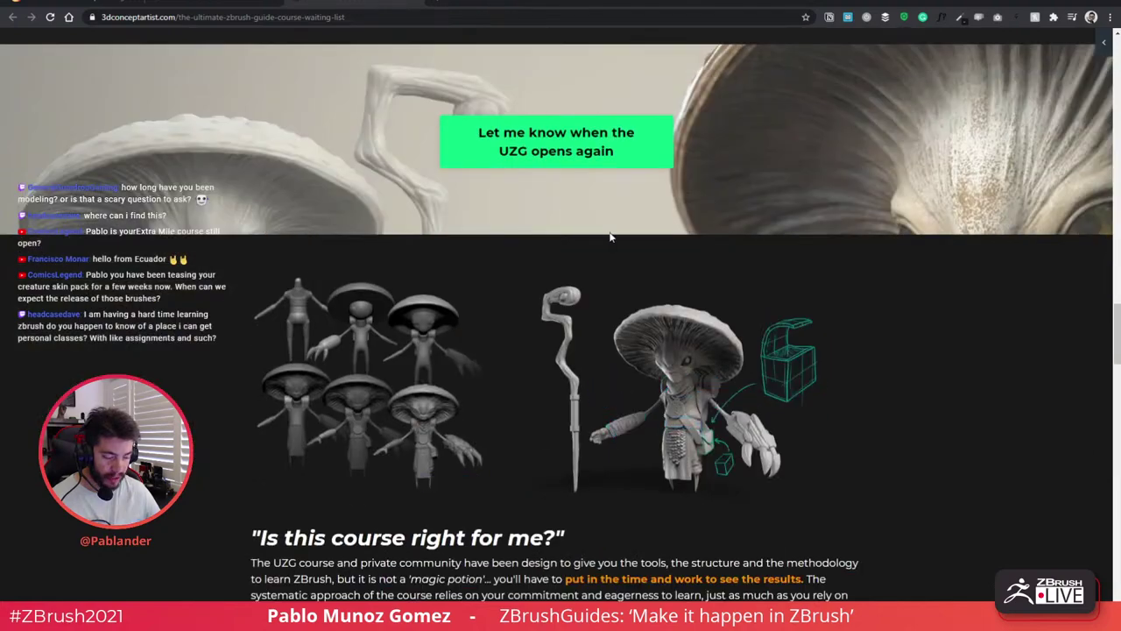
{"action": "scroll", "coordinate": [1100, 403], "scroll_direction": "down", "scroll_amount": 10}
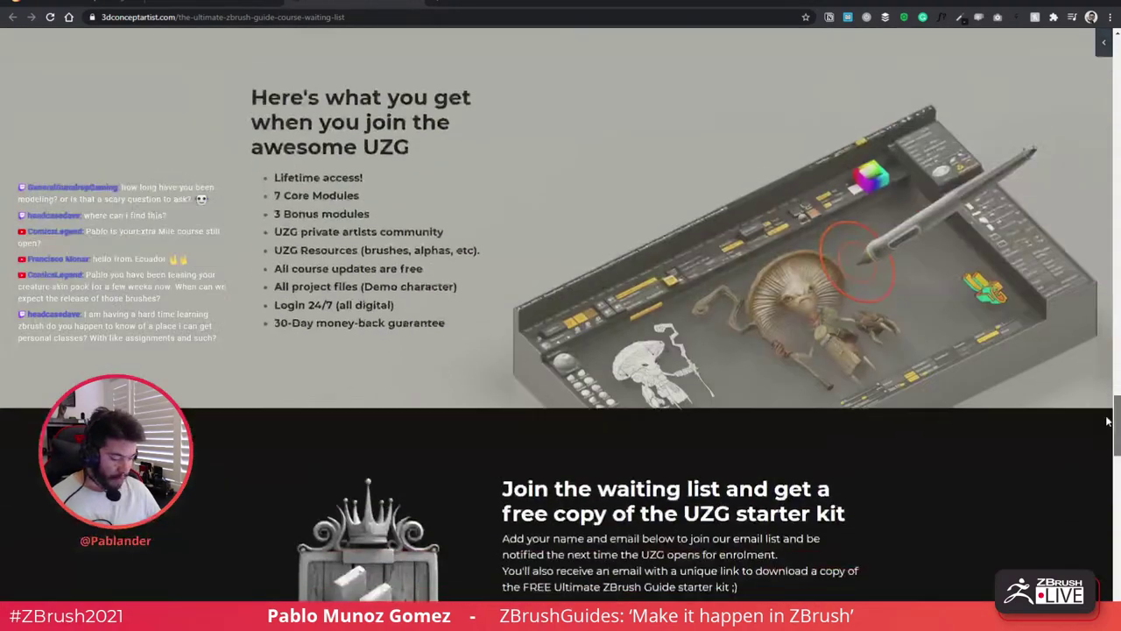
{"action": "scroll", "coordinate": [1106, 447], "scroll_direction": "up", "scroll_amount": 5}
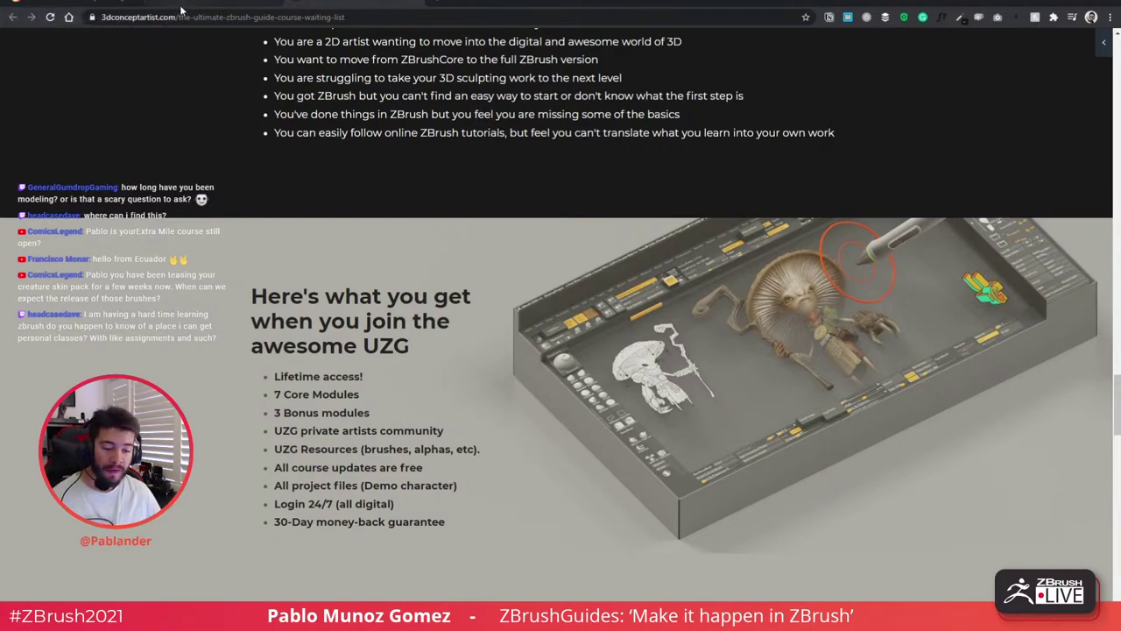
Return to the open 3dconceptartist.com home page and look over its banner and course cards
{"action": "left_click", "coordinate": [207, 3]}
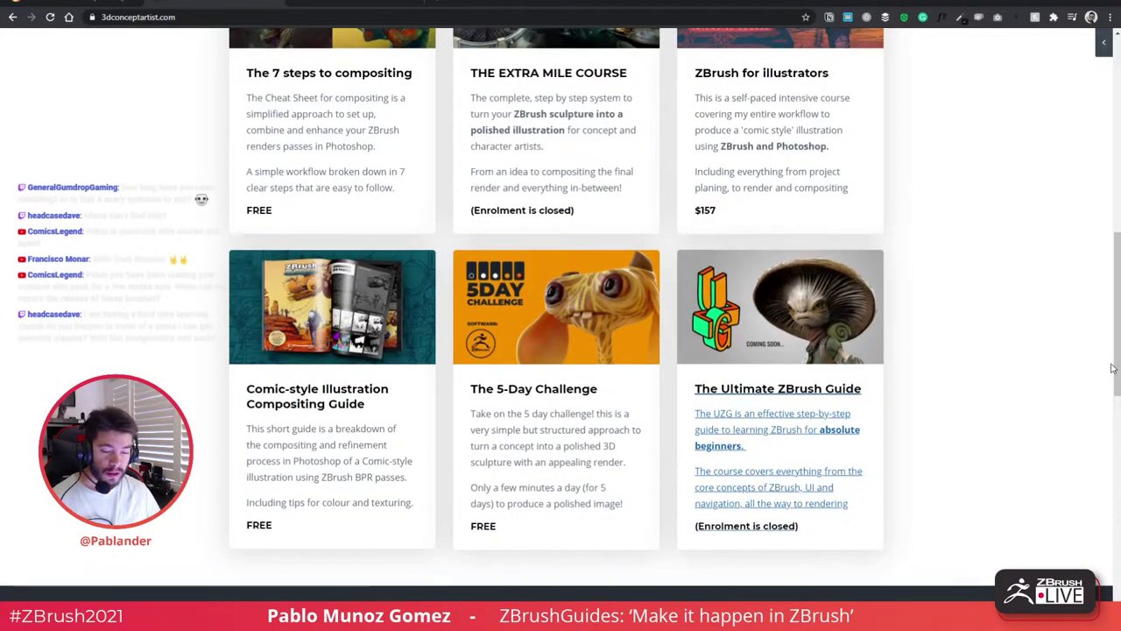
{"action": "scroll", "coordinate": [872, 235], "scroll_direction": "up", "scroll_amount": 10}
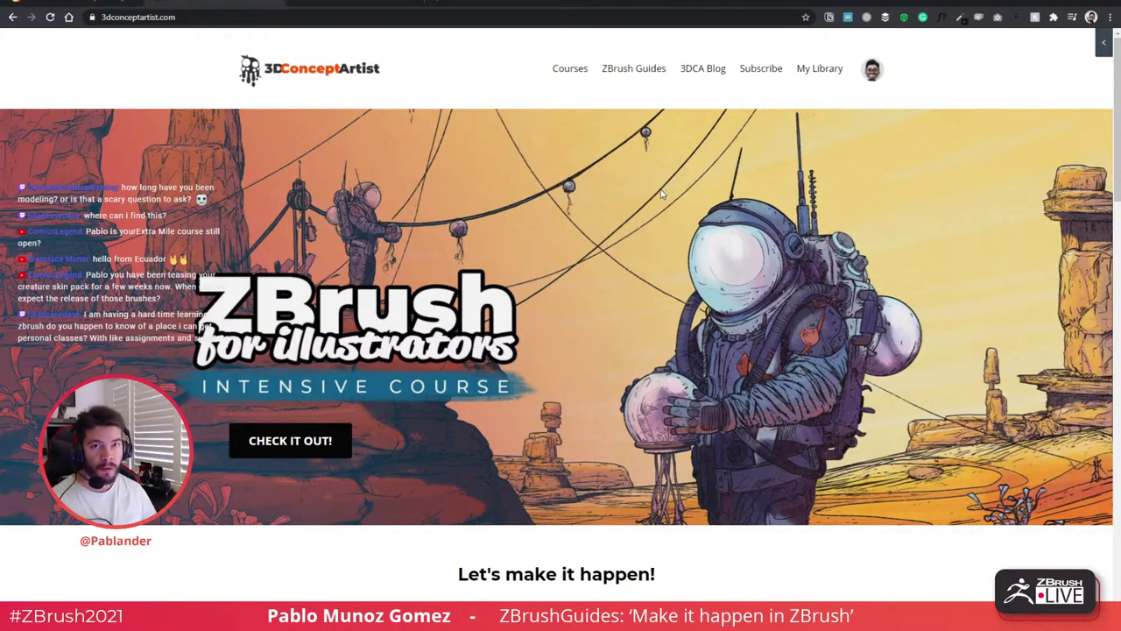
{"action": "scroll", "coordinate": [565, 199], "scroll_direction": "down", "scroll_amount": 4}
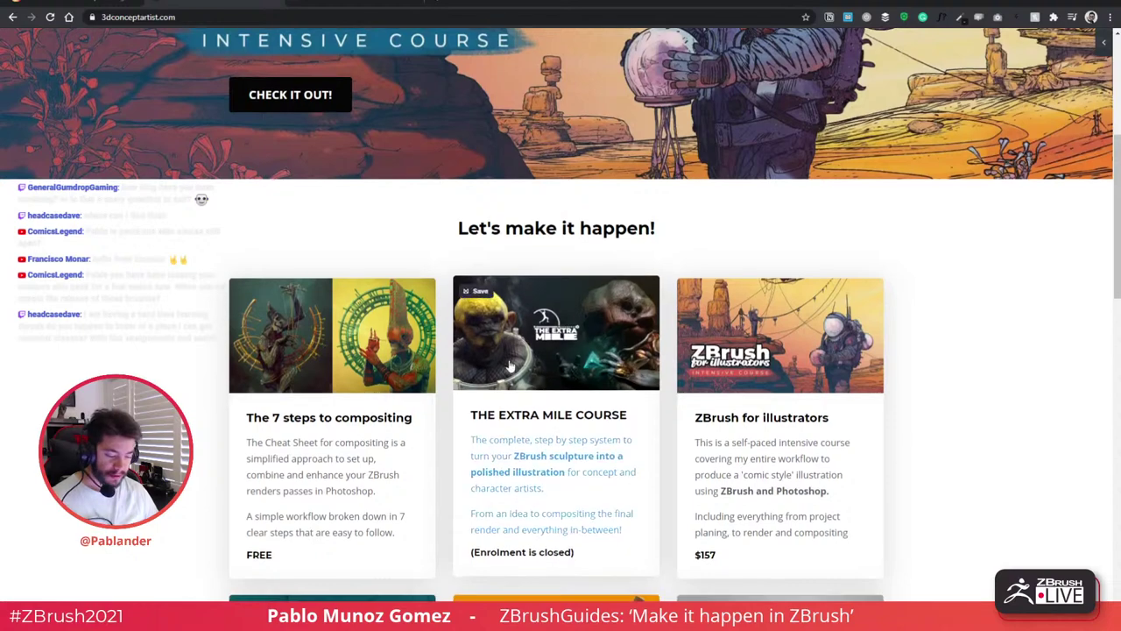
{"action": "scroll", "coordinate": [579, 281], "scroll_direction": "up", "scroll_amount": 1}
{"action": "scroll", "coordinate": [642, 217], "scroll_direction": "up", "scroll_amount": 2}
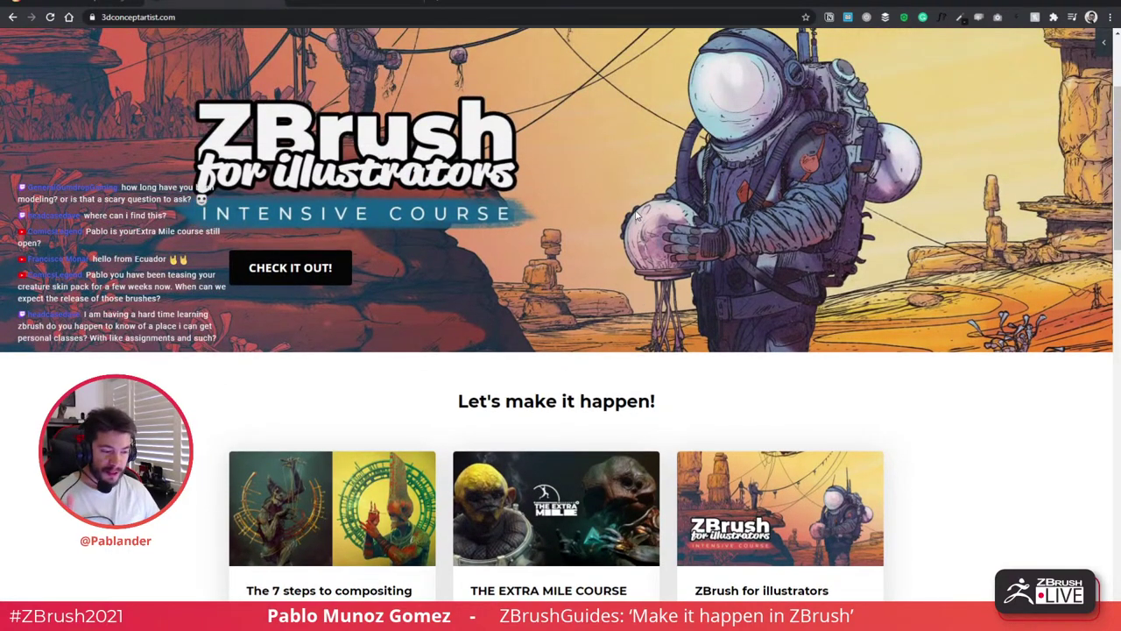
{"action": "scroll", "coordinate": [642, 219], "scroll_direction": "up", "scroll_amount": 2}
{"action": "scroll", "coordinate": [645, 231], "scroll_direction": "up", "scroll_amount": 1}
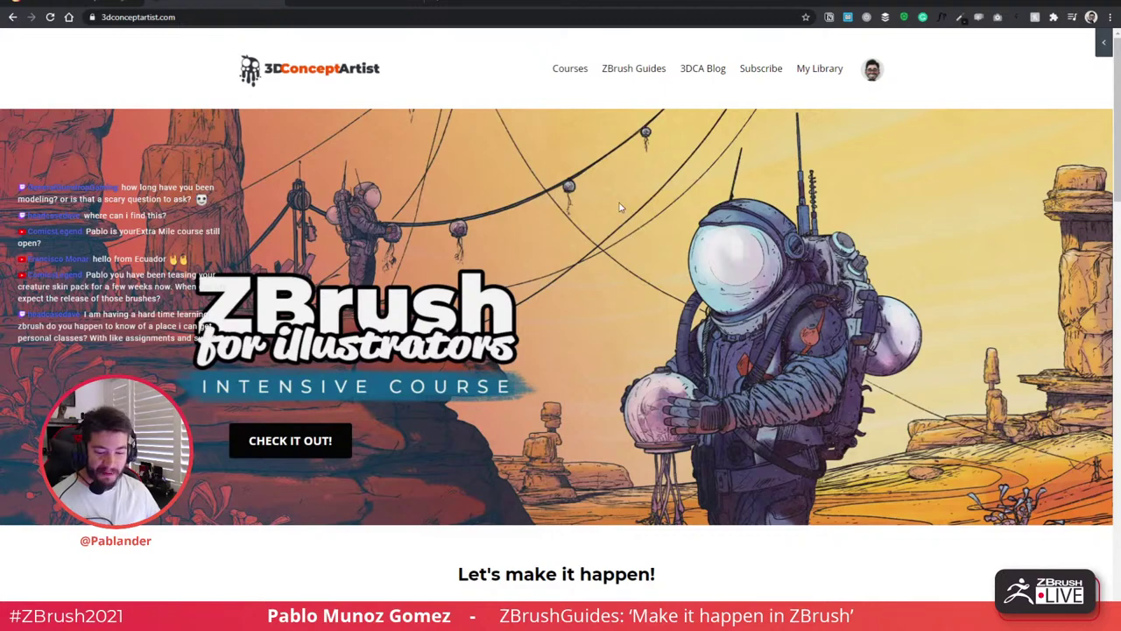
Switch to the Instagram #zbrushrobotworkshop page and browse the robot posts from the top posts through the most recent ones
{"action": "left_click", "coordinate": [70, 5]}
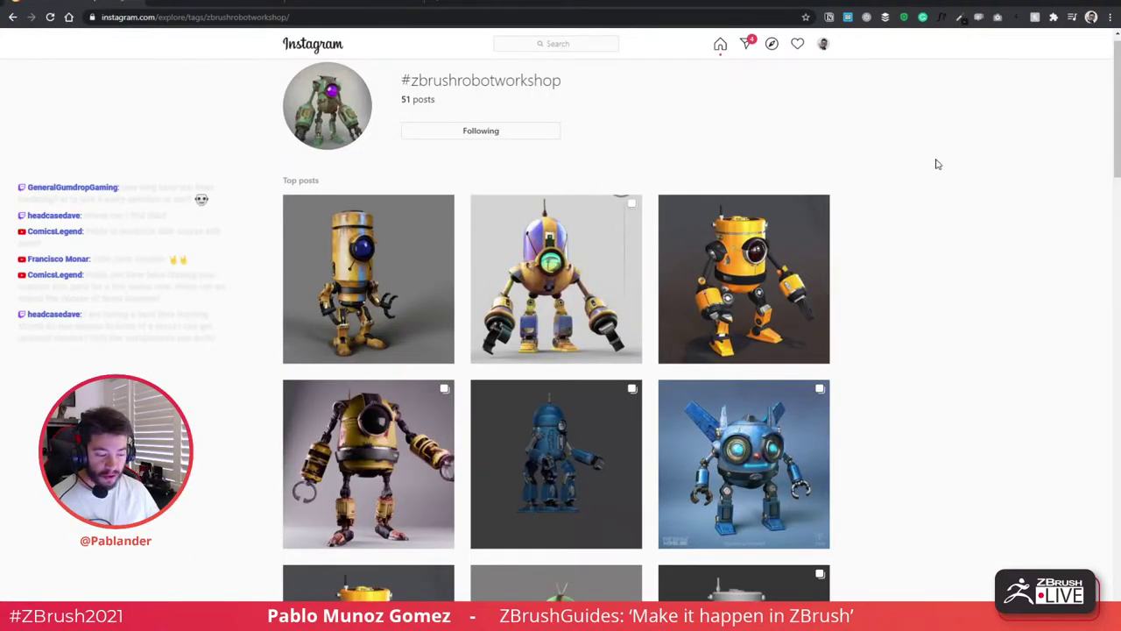
{"action": "scroll", "coordinate": [913, 144], "scroll_direction": "down", "scroll_amount": 1}
{"action": "scroll", "coordinate": [913, 133], "scroll_direction": "down", "scroll_amount": 5}
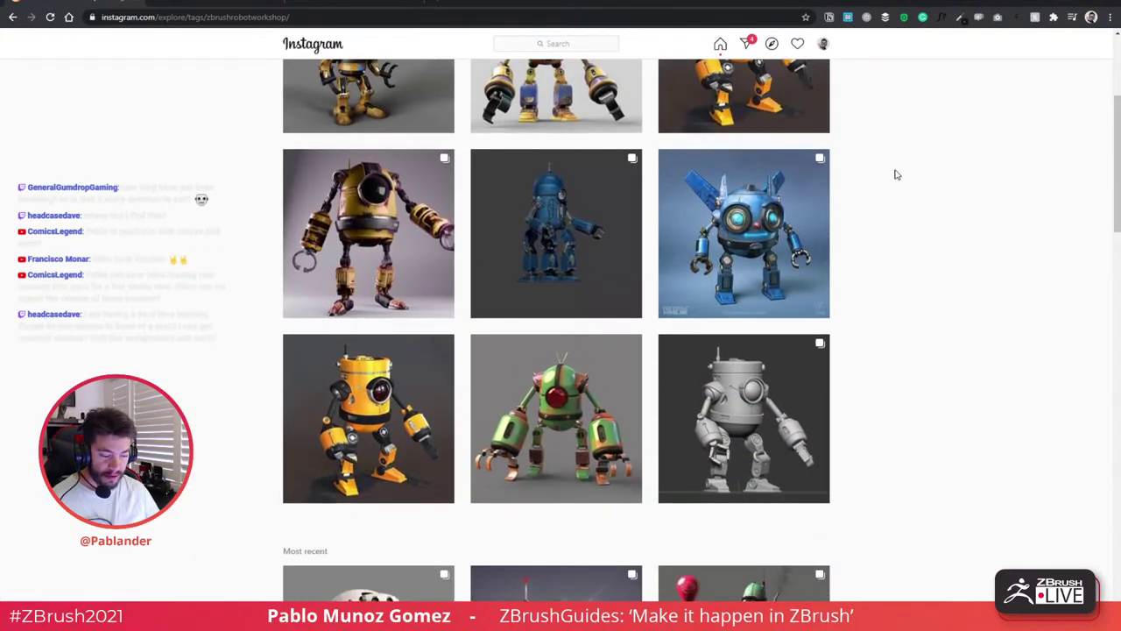
{"action": "scroll", "coordinate": [884, 180], "scroll_direction": "down", "scroll_amount": 4}
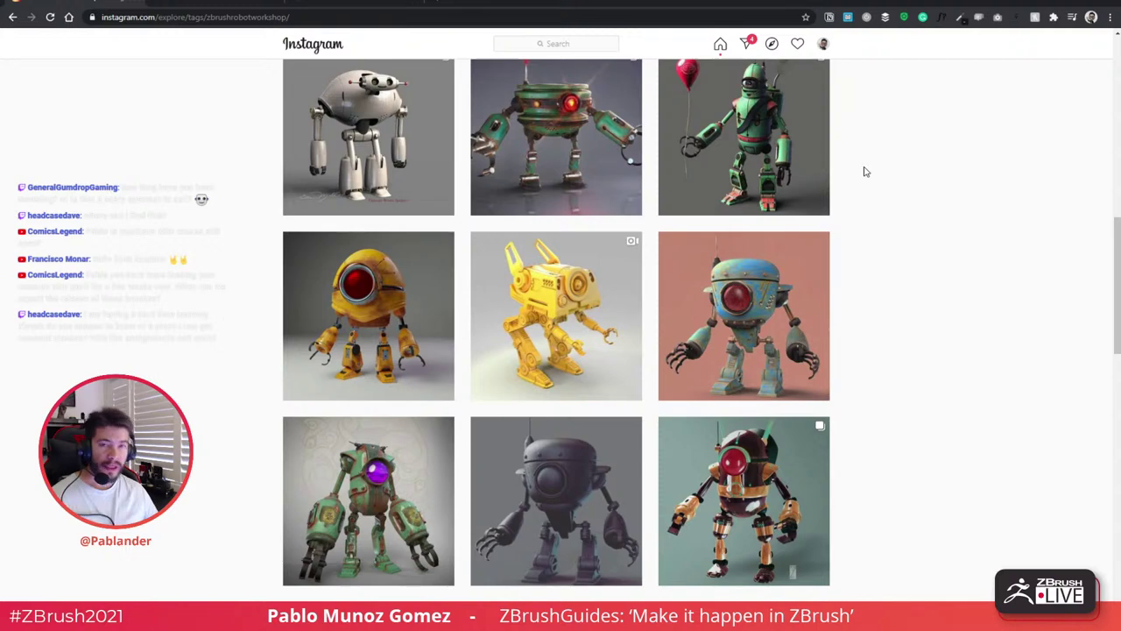
{"action": "scroll", "coordinate": [868, 180], "scroll_direction": "down", "scroll_amount": 3}
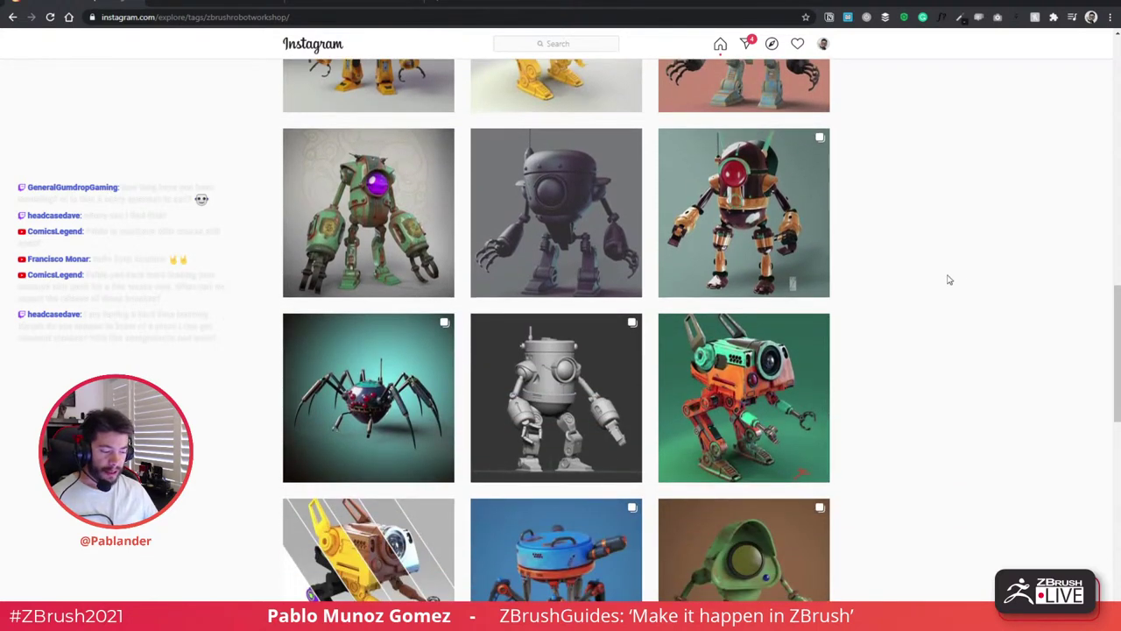
{"action": "scroll", "coordinate": [911, 267], "scroll_direction": "down", "scroll_amount": 1}
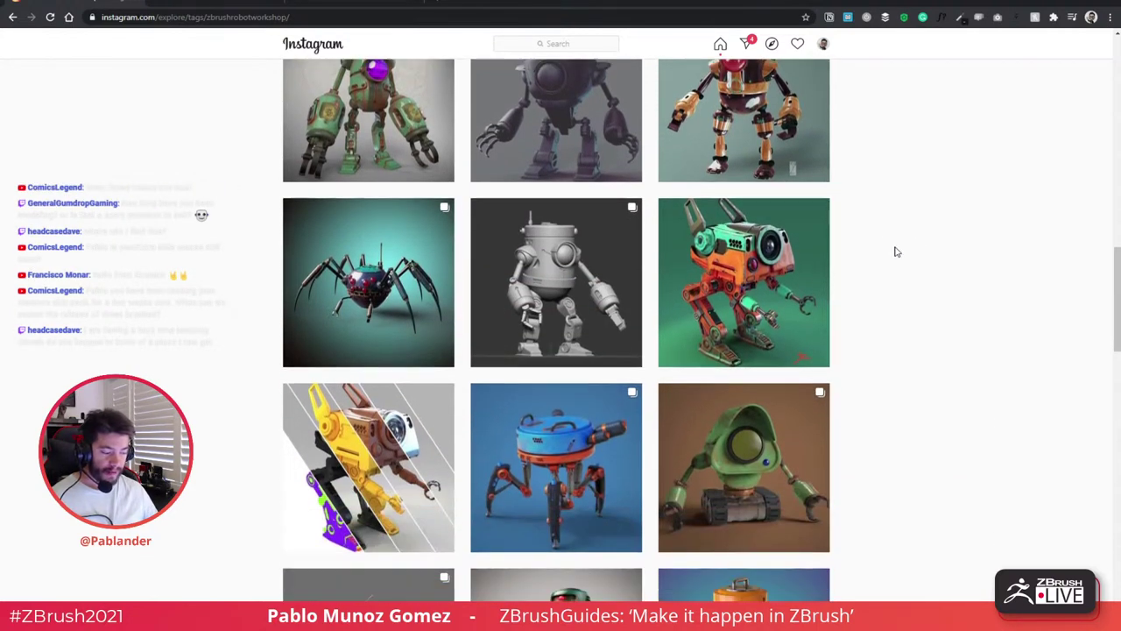
{"action": "scroll", "coordinate": [823, 209], "scroll_direction": "down", "scroll_amount": 4}
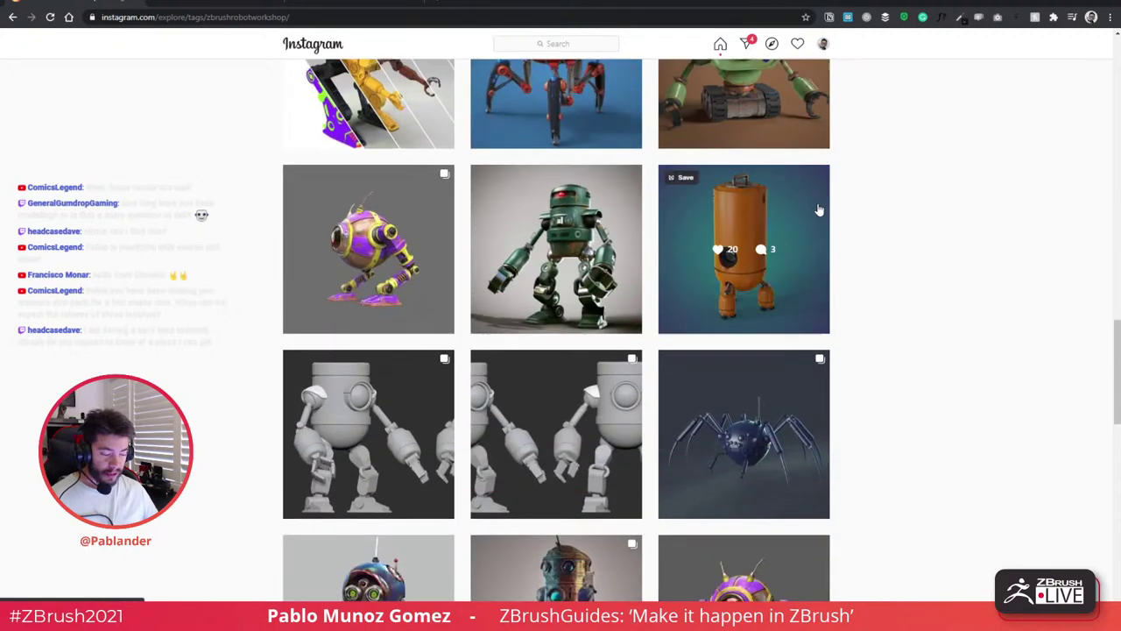
{"action": "scroll", "coordinate": [819, 210], "scroll_direction": "down", "scroll_amount": 6}
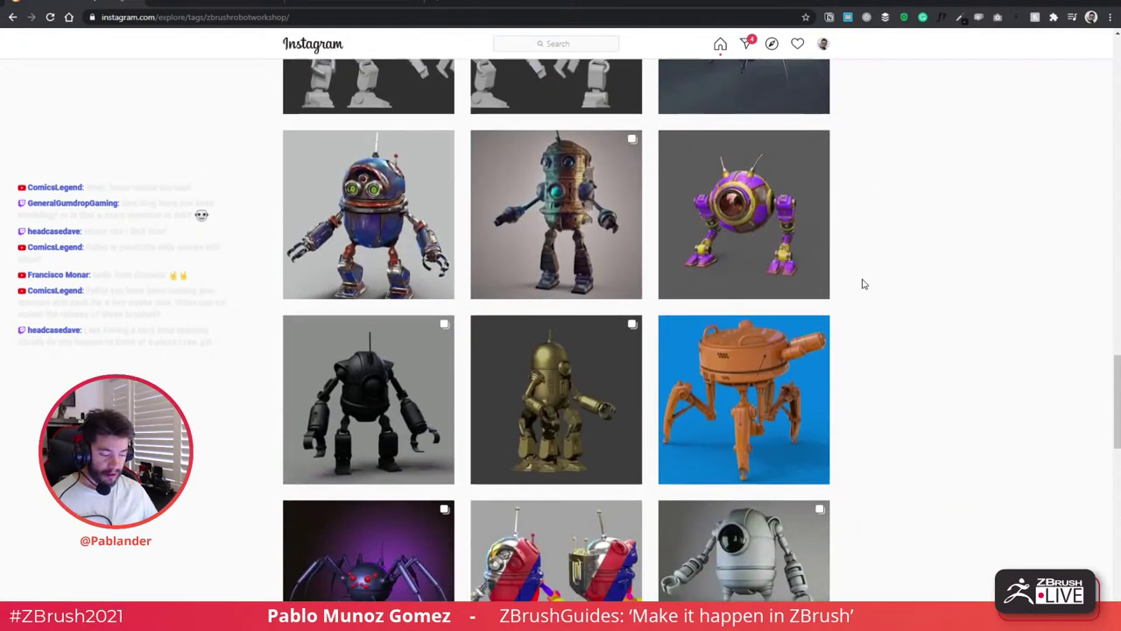
{"action": "scroll", "coordinate": [863, 284], "scroll_direction": "down", "scroll_amount": 6}
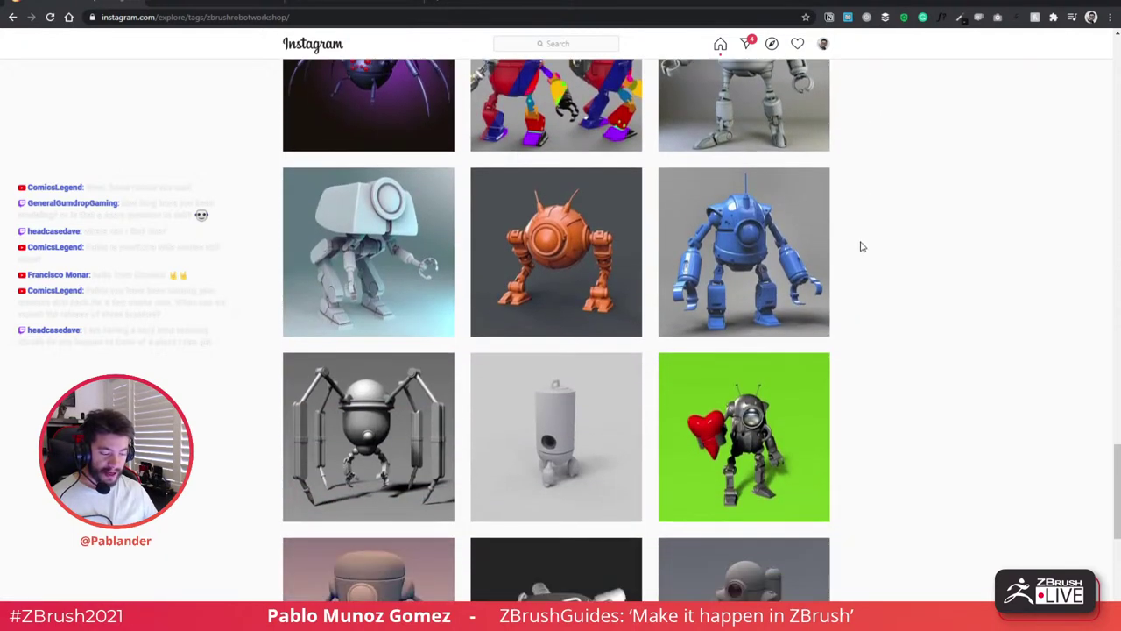
{"action": "scroll", "coordinate": [862, 247], "scroll_direction": "down", "scroll_amount": 1}
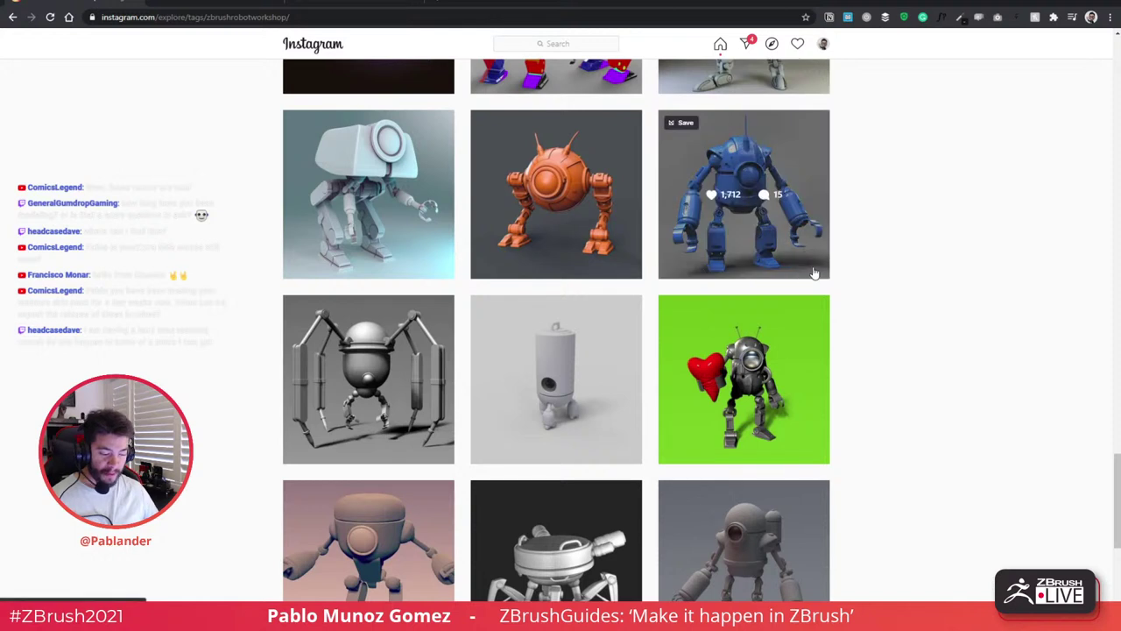
{"action": "scroll", "coordinate": [949, 210], "scroll_direction": "down", "scroll_amount": 2}
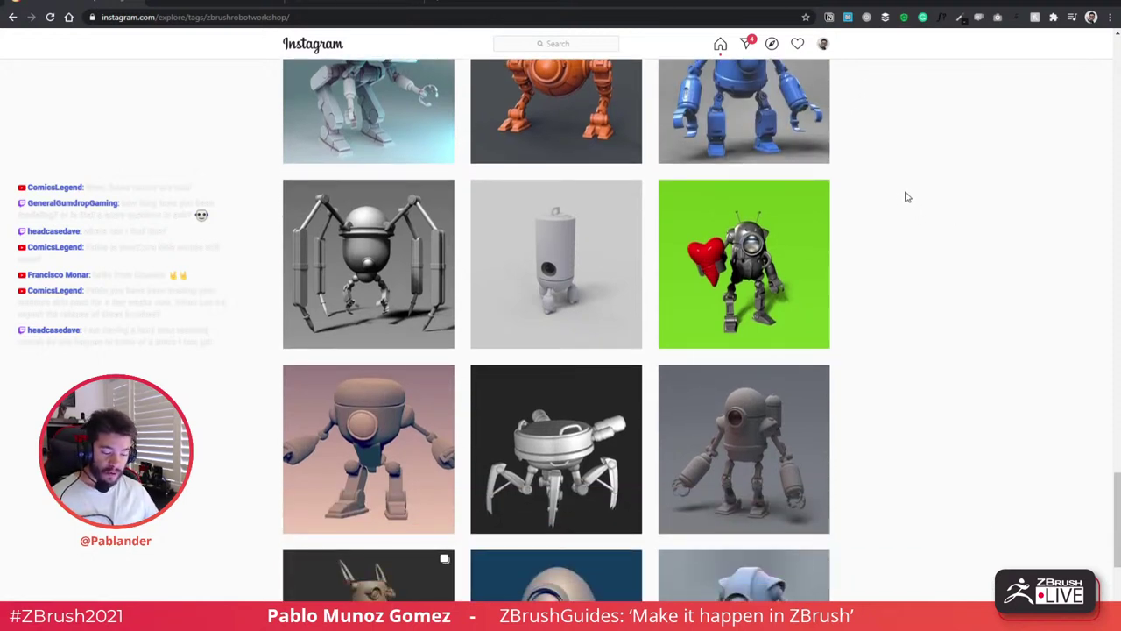
{"action": "scroll", "coordinate": [902, 198], "scroll_direction": "down", "scroll_amount": 3}
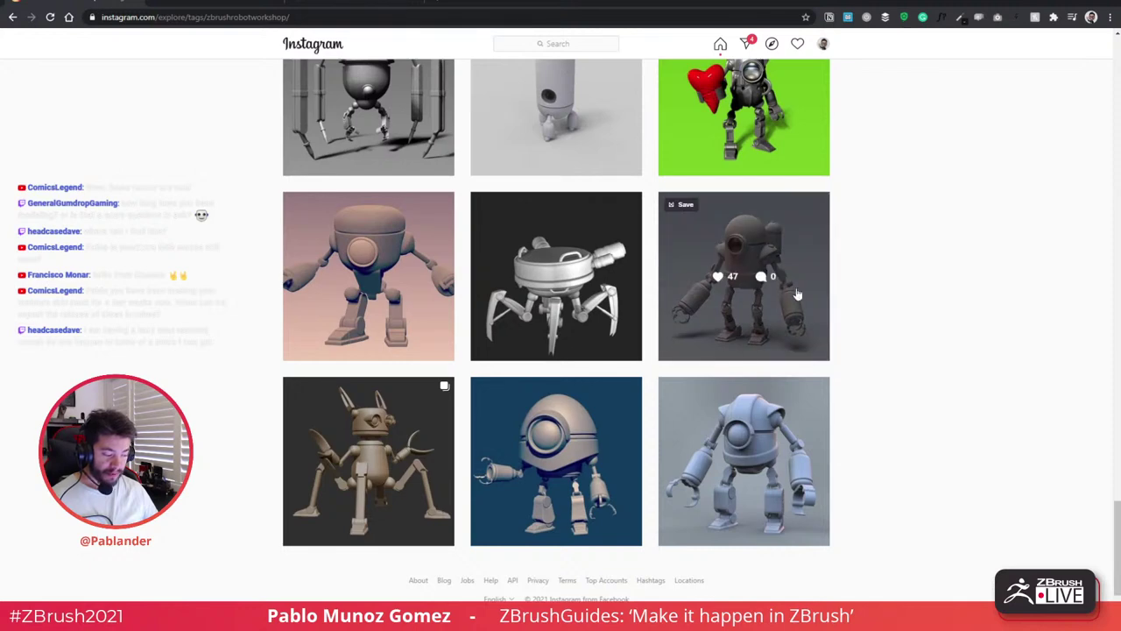
{"action": "scroll", "coordinate": [883, 272], "scroll_direction": "down", "scroll_amount": 1}
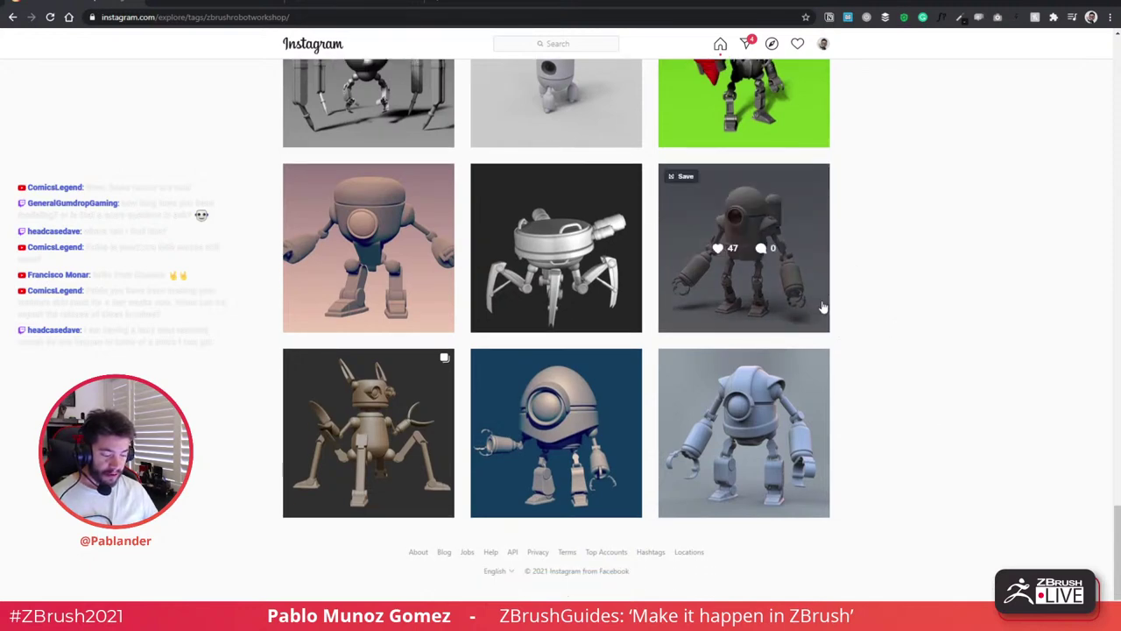
{"action": "scroll", "coordinate": [815, 289], "scroll_direction": "up", "scroll_amount": 12}
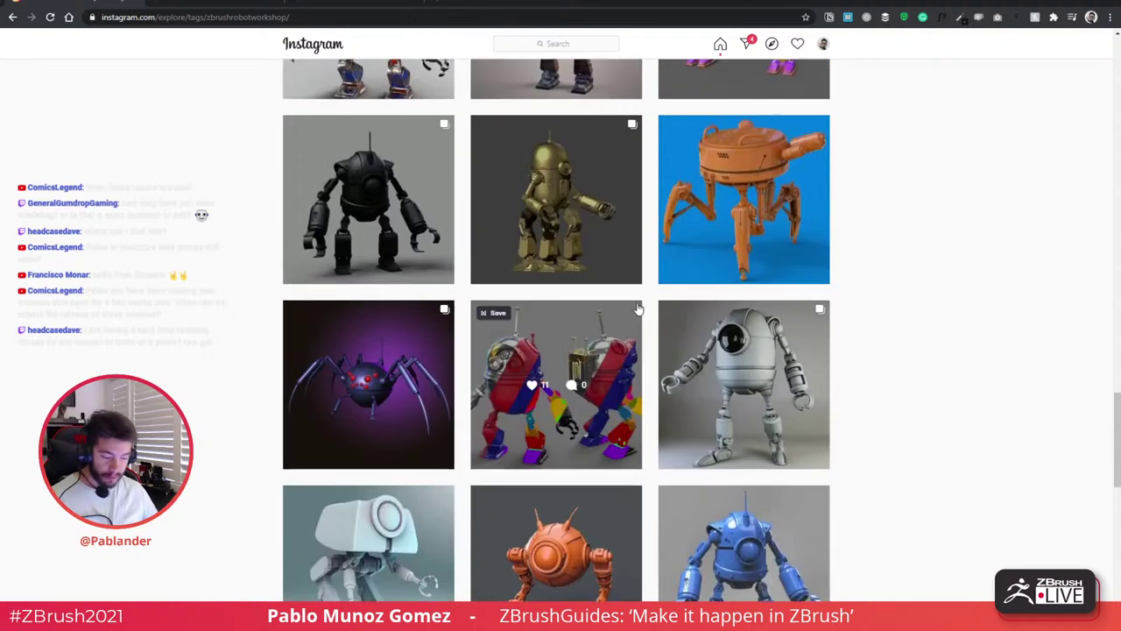
Browse the #zbrushrobotworkshop robot posts from the recent ones back up to the top posts
{"action": "scroll", "coordinate": [788, 263], "scroll_direction": "up", "scroll_amount": 6}
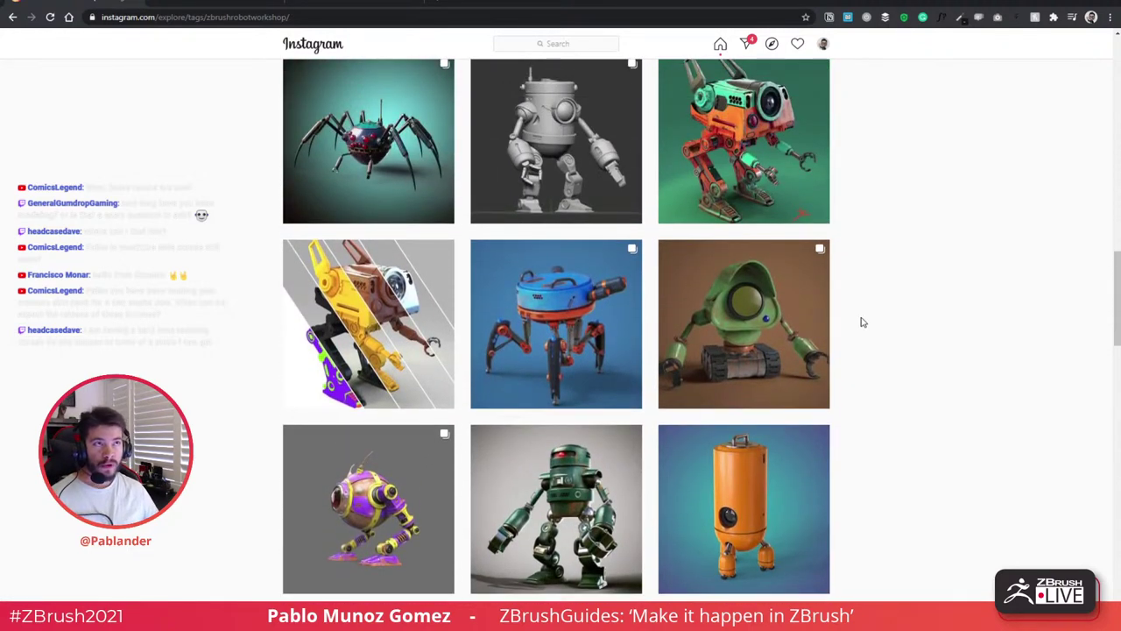
{"action": "scroll", "coordinate": [862, 322], "scroll_direction": "up", "scroll_amount": 2}
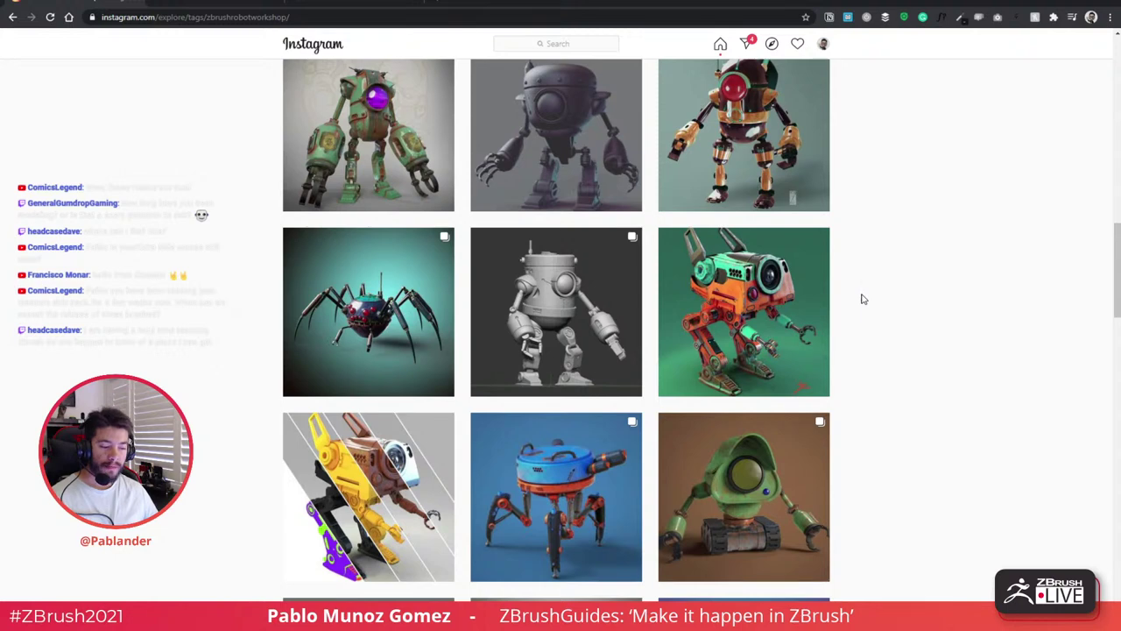
{"action": "scroll", "coordinate": [863, 300], "scroll_direction": "up", "scroll_amount": 3}
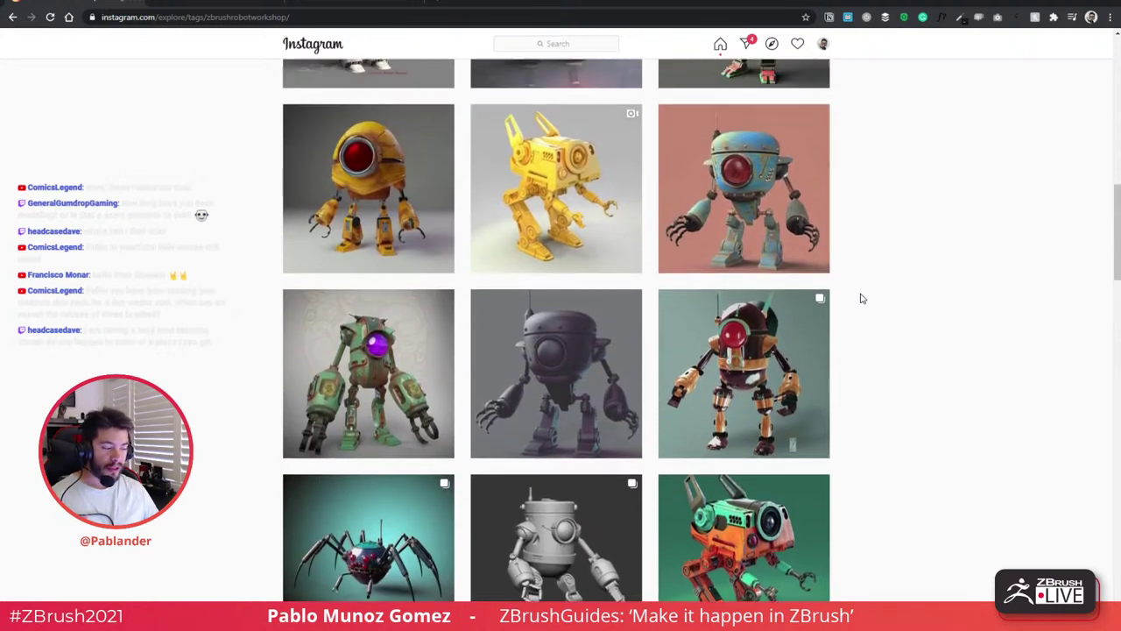
{"action": "scroll", "coordinate": [862, 298], "scroll_direction": "up", "scroll_amount": 1}
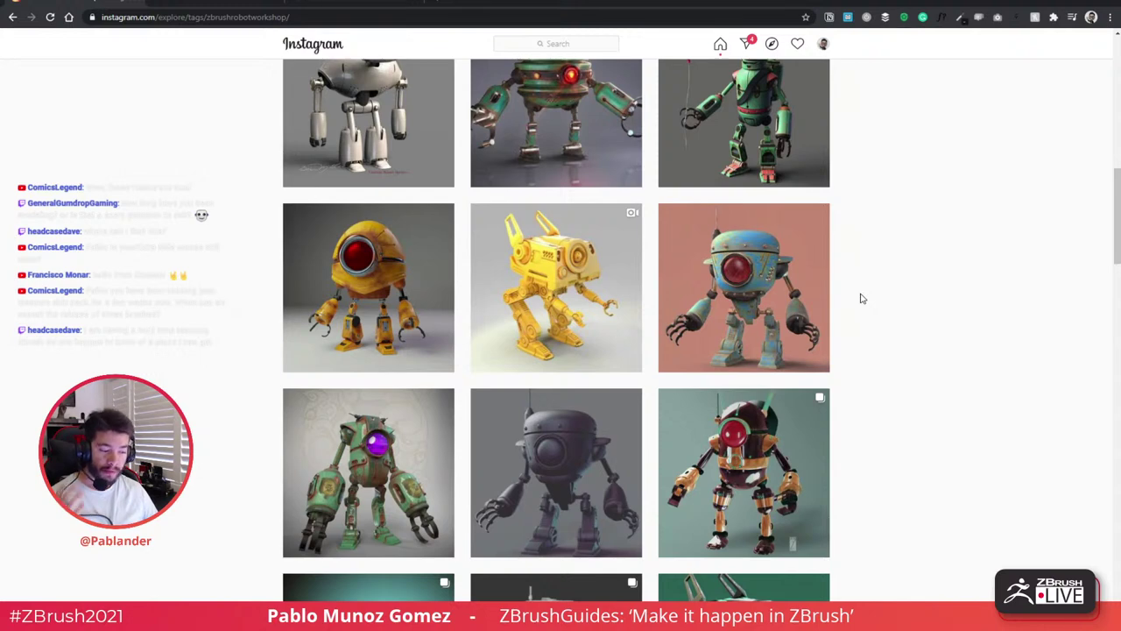
{"action": "scroll", "coordinate": [838, 290], "scroll_direction": "up", "scroll_amount": 4}
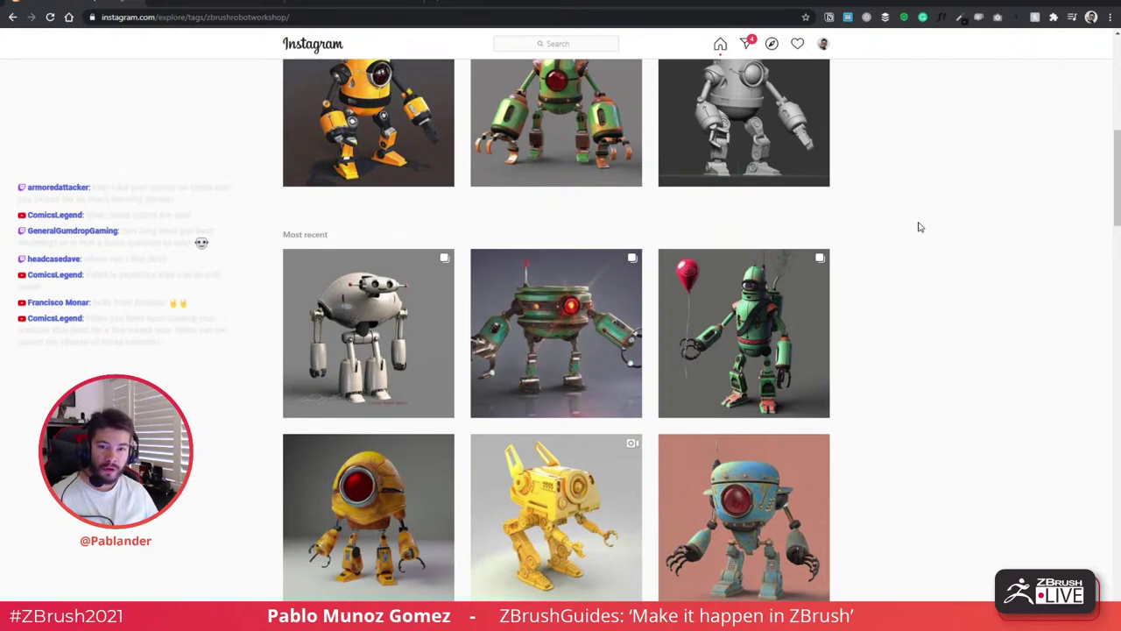
{"action": "scroll", "coordinate": [911, 233], "scroll_direction": "up", "scroll_amount": 8}
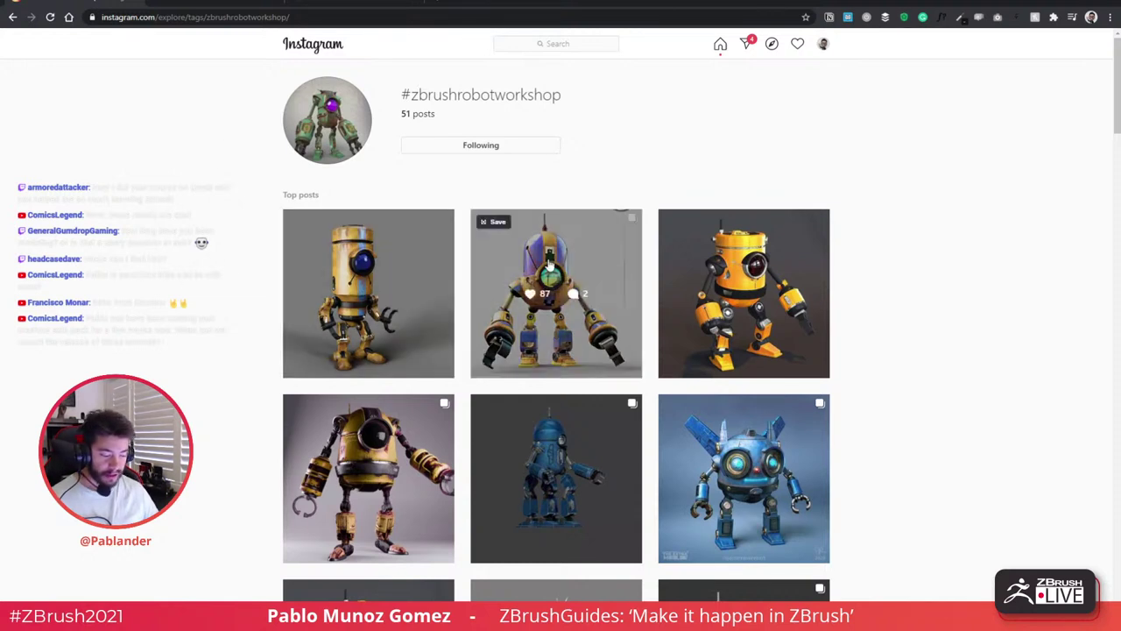
{"action": "scroll", "coordinate": [926, 289], "scroll_direction": "down", "scroll_amount": 1}
{"action": "scroll", "coordinate": [924, 287], "scroll_direction": "up", "scroll_amount": 1}
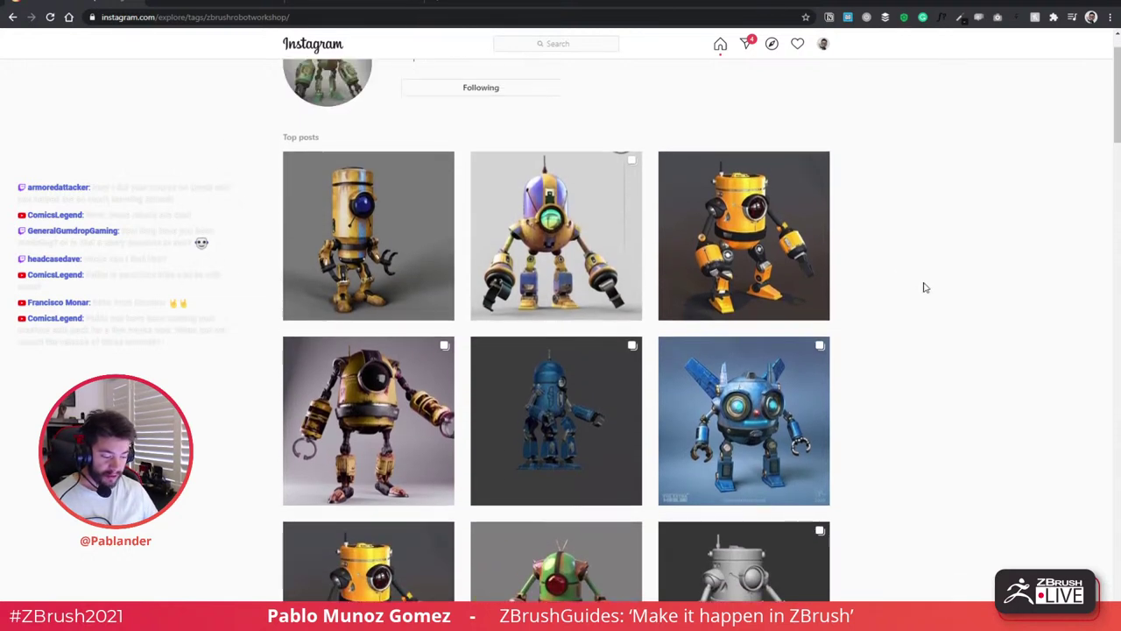
{"action": "scroll", "coordinate": [864, 267], "scroll_direction": "down", "scroll_amount": 1}
{"action": "scroll", "coordinate": [863, 228], "scroll_direction": "up", "scroll_amount": 1}
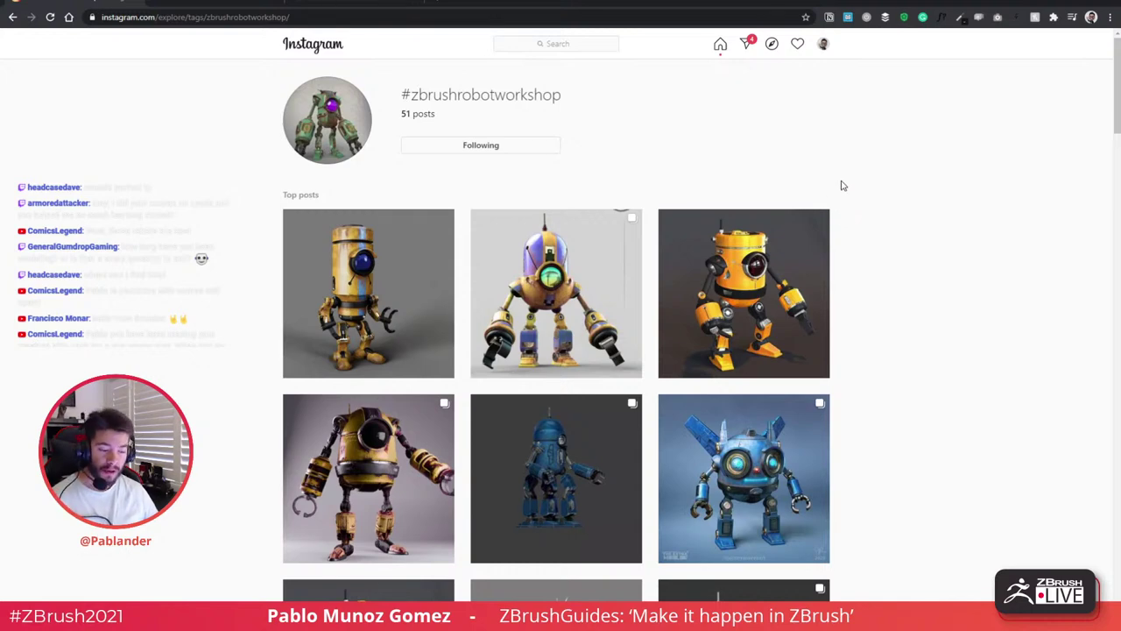
Return through the 3dconceptartist.com page to ZBrush and inspect the red character from the front and side
{"action": "left_click", "coordinate": [248, 2]}
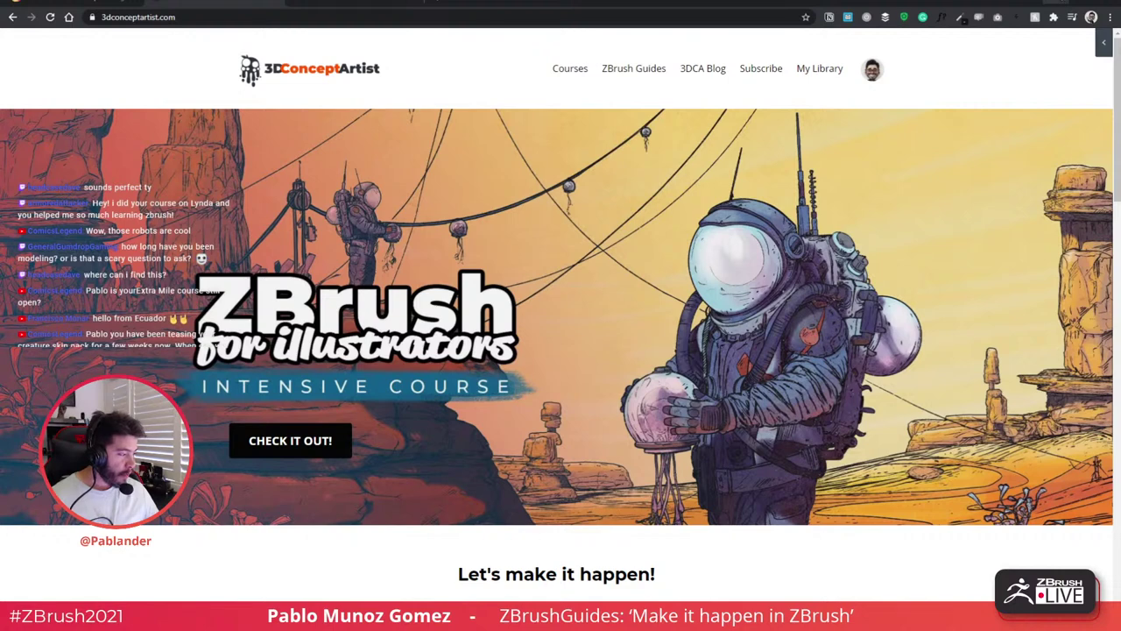
{"action": "key", "text": "alt+Tab"}
{"action": "left_click_drag", "start_coordinate": [649, 195], "coordinate": [644, 210], "text": "alt"}
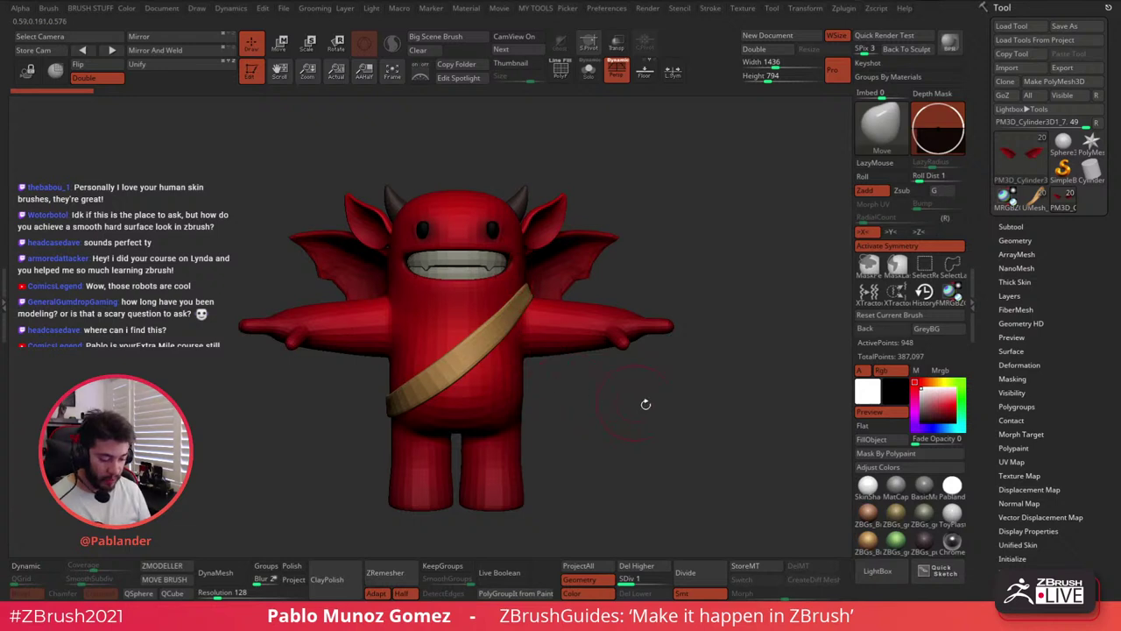
{"action": "mouse_move", "coordinate": [645, 404]}
{"action": "left_mouse_down"}
{"action": "mouse_move", "coordinate": [649, 417]}
{"action": "mouse_move", "coordinate": [643, 400]}
{"action": "left_mouse_up"}
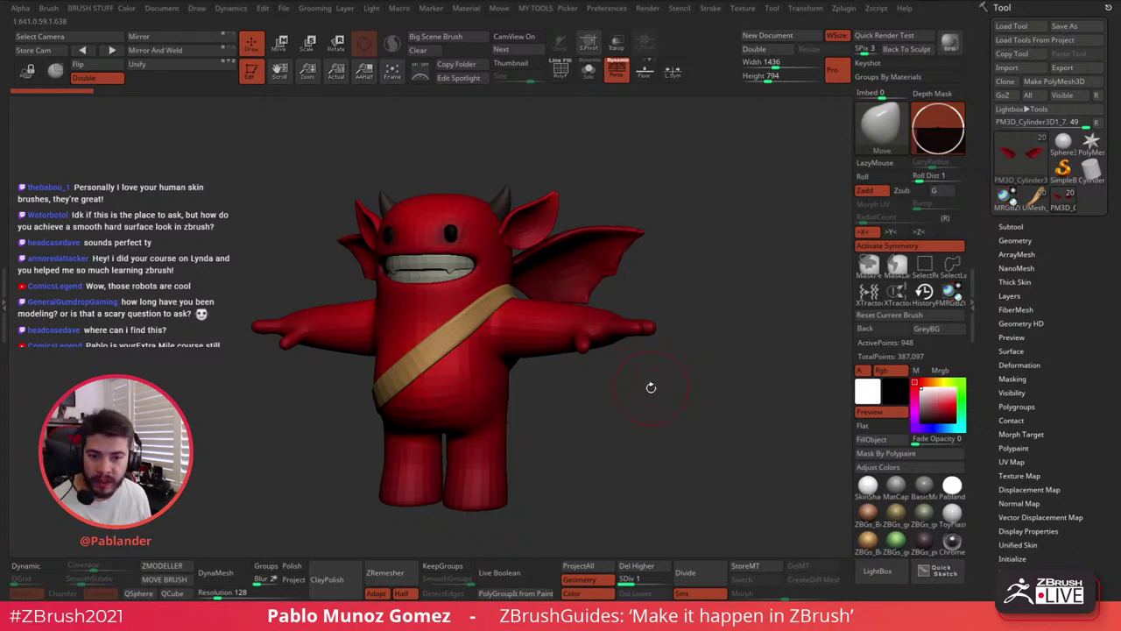
{"action": "left_click_drag", "start_coordinate": [651, 406], "coordinate": [608, 358]}
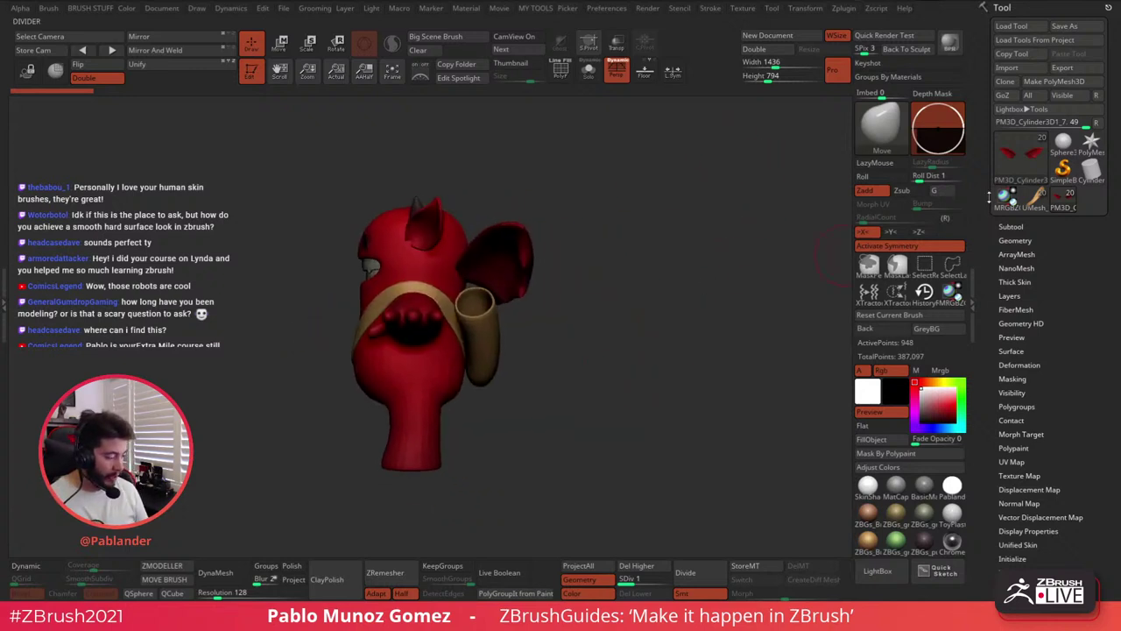
Append a Cylinder3D to the red character as a new subtool
{"action": "mouse_move", "coordinate": [1036, 156]}
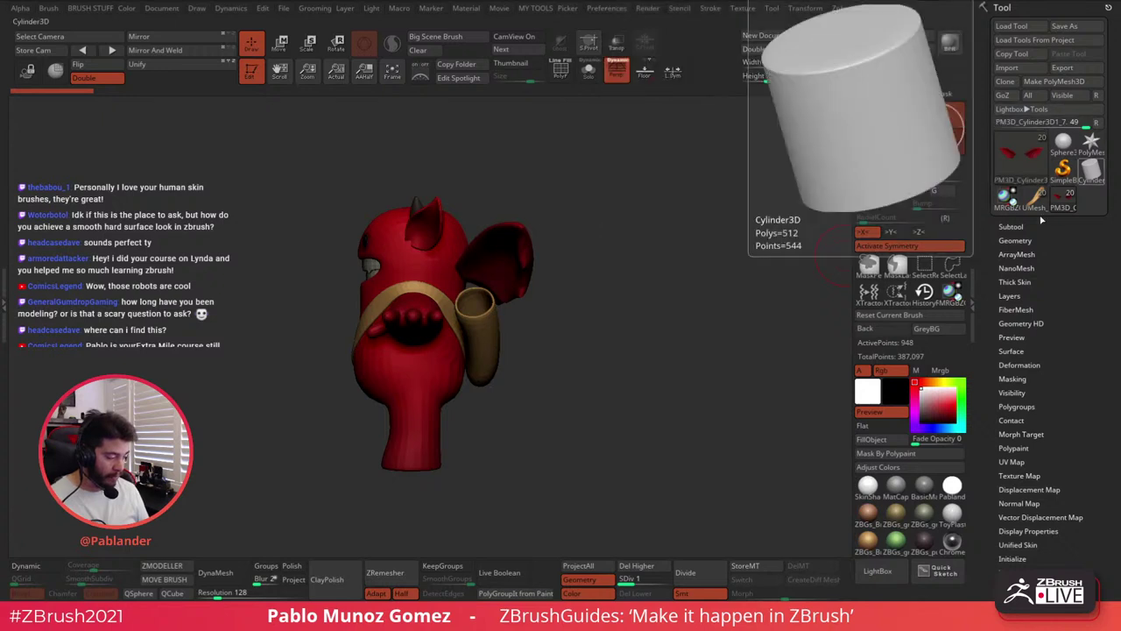
{"action": "left_click", "coordinate": [1011, 226]}
{"action": "scroll", "coordinate": [987, 234], "scroll_direction": "down", "scroll_amount": 5}
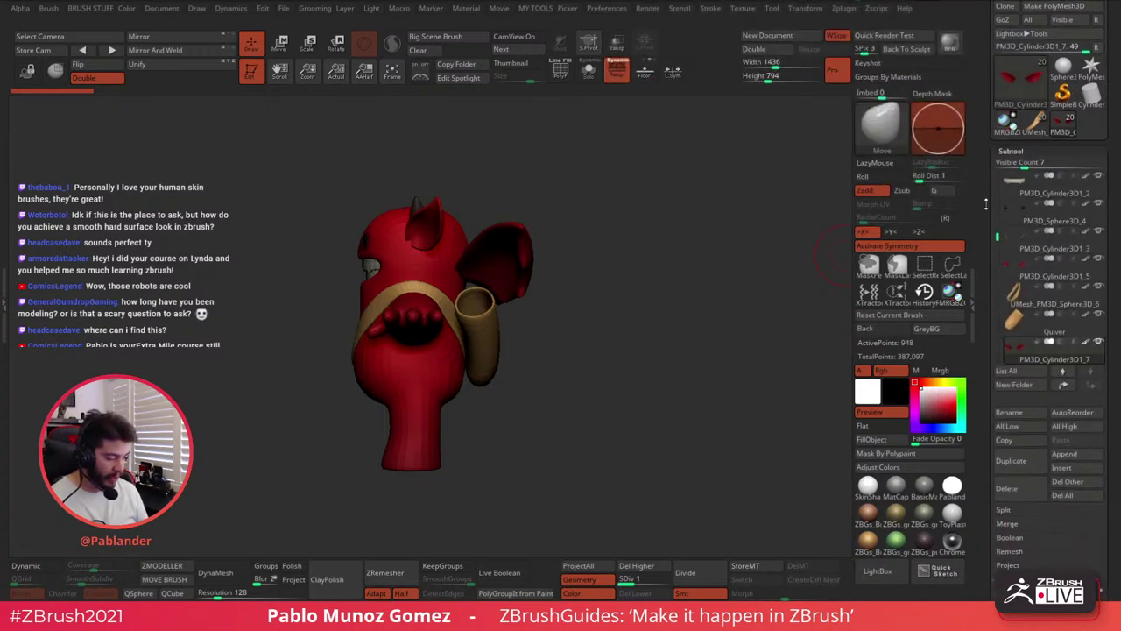
{"action": "scroll", "coordinate": [987, 266], "scroll_direction": "down", "scroll_amount": 1}
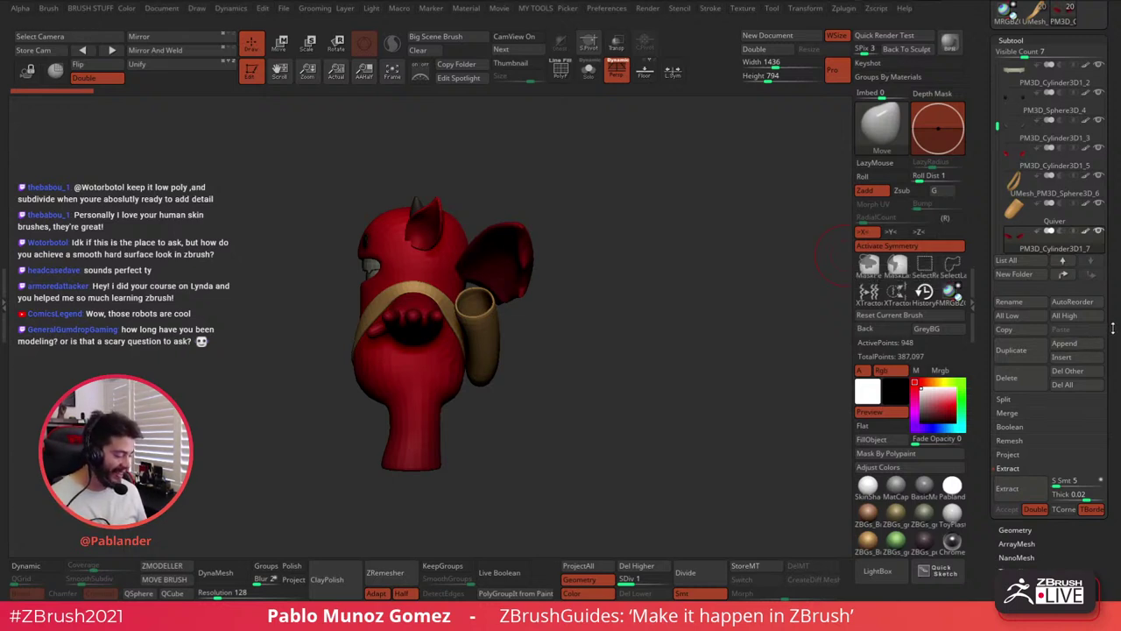
{"action": "left_click_drag", "start_coordinate": [1111, 328], "coordinate": [1109, 331]}
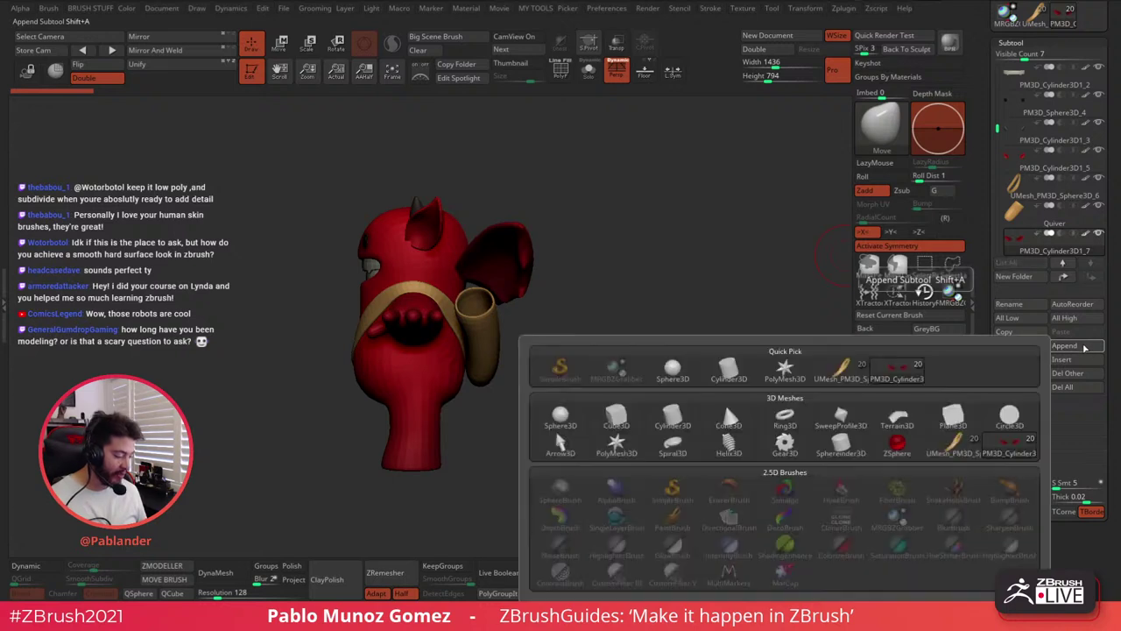
{"action": "left_click", "coordinate": [1074, 347]}
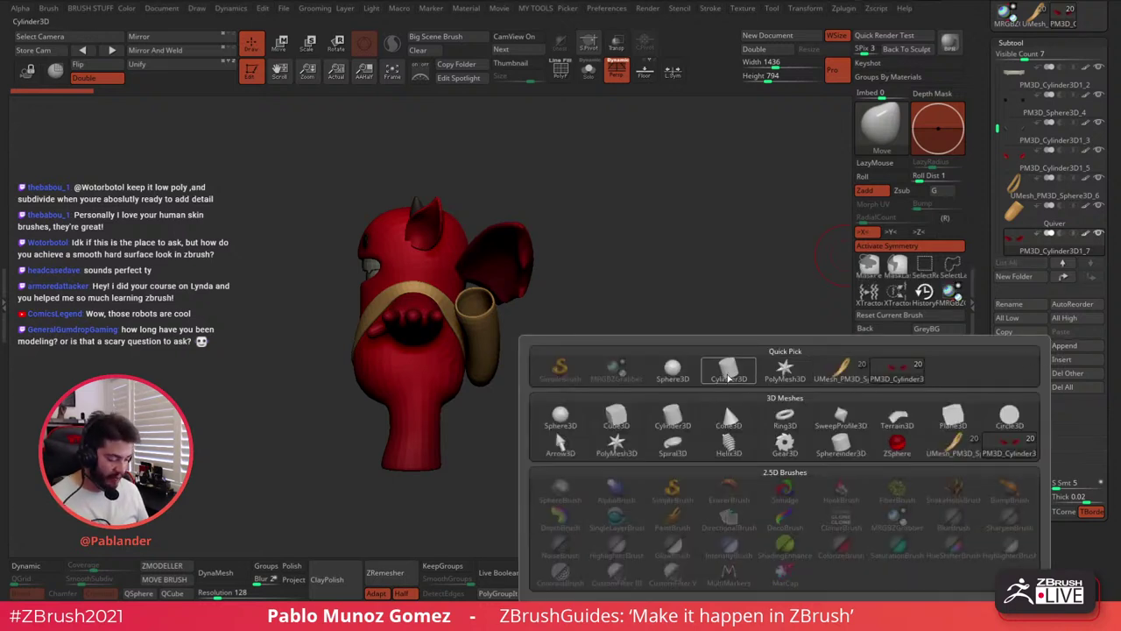
{"action": "left_click", "coordinate": [727, 370]}
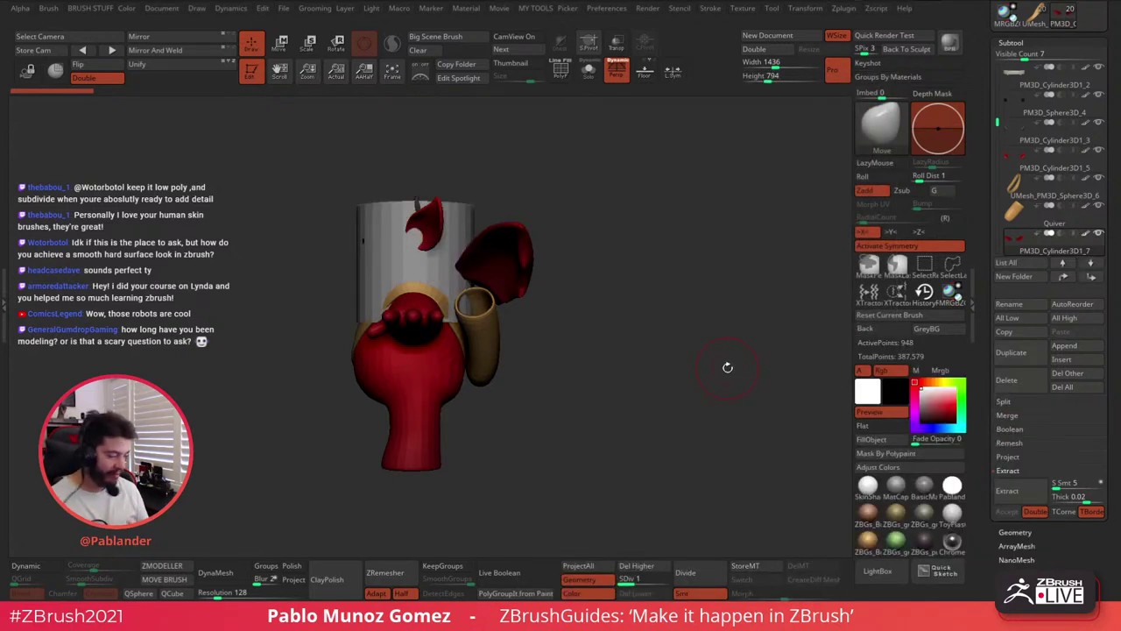
Turn off perspective and select the appended cylinder subtool with the Move gizmo active
{"action": "key", "text": "p"}
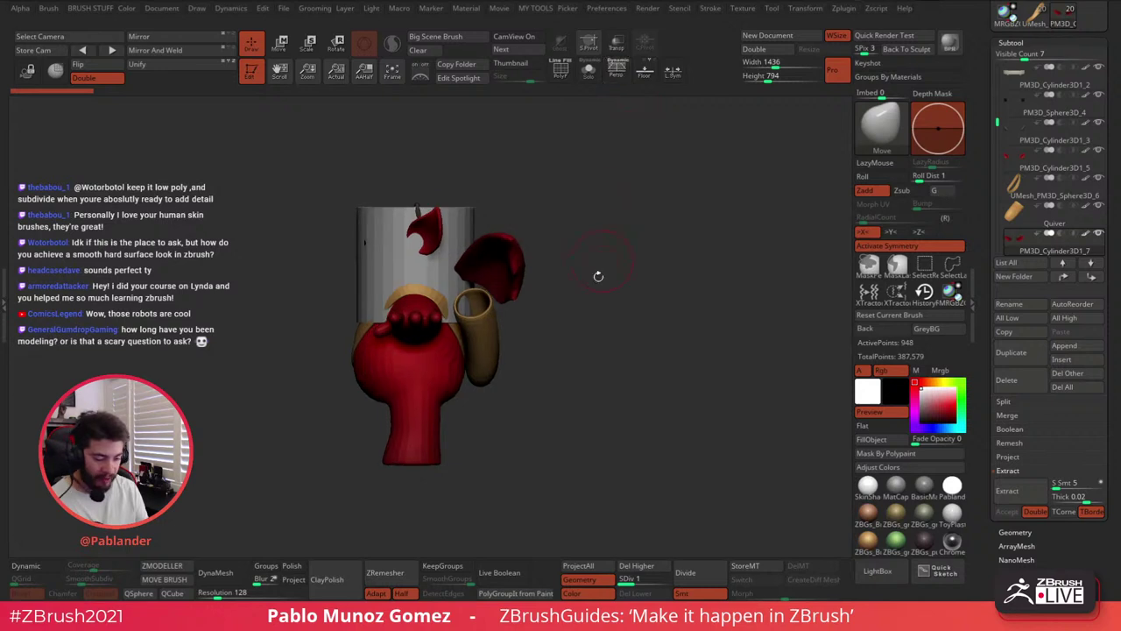
{"action": "right_click_drag", "start_coordinate": [611, 346], "coordinate": [570, 313], "text": "ctrl"}
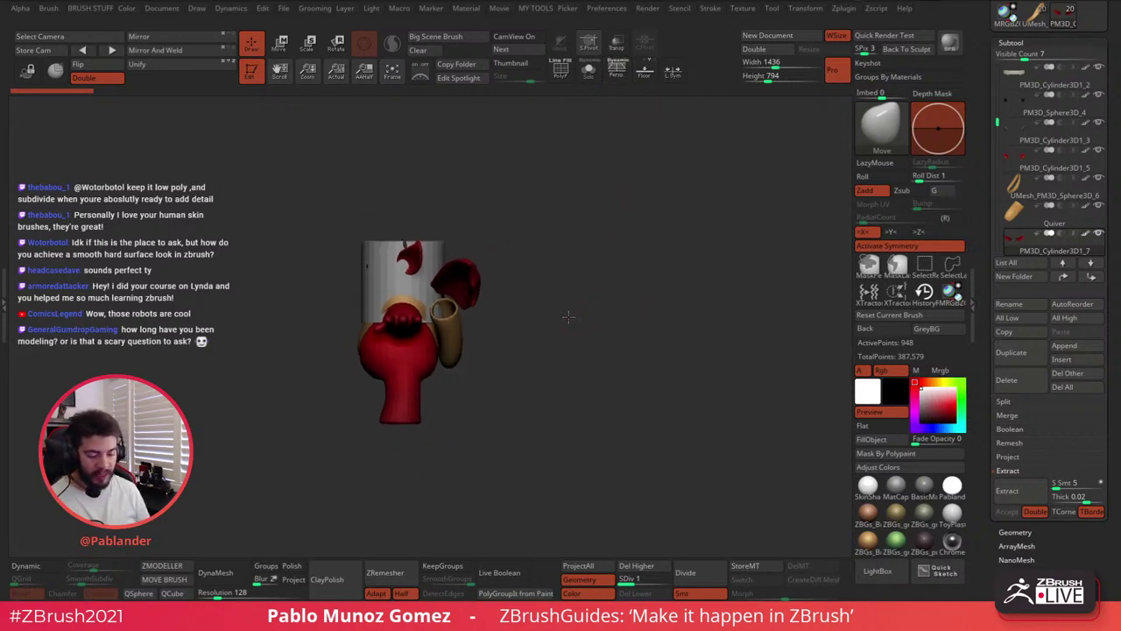
{"action": "left_click_drag", "start_coordinate": [979, 166], "coordinate": [976, 228]}
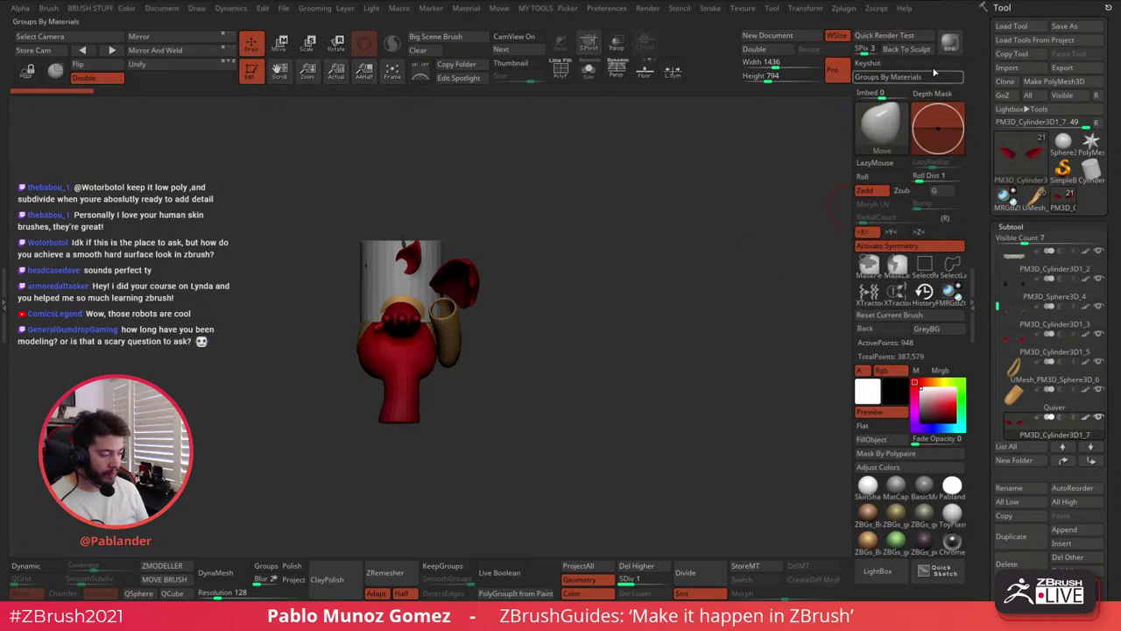
{"action": "left_click", "coordinate": [281, 44]}
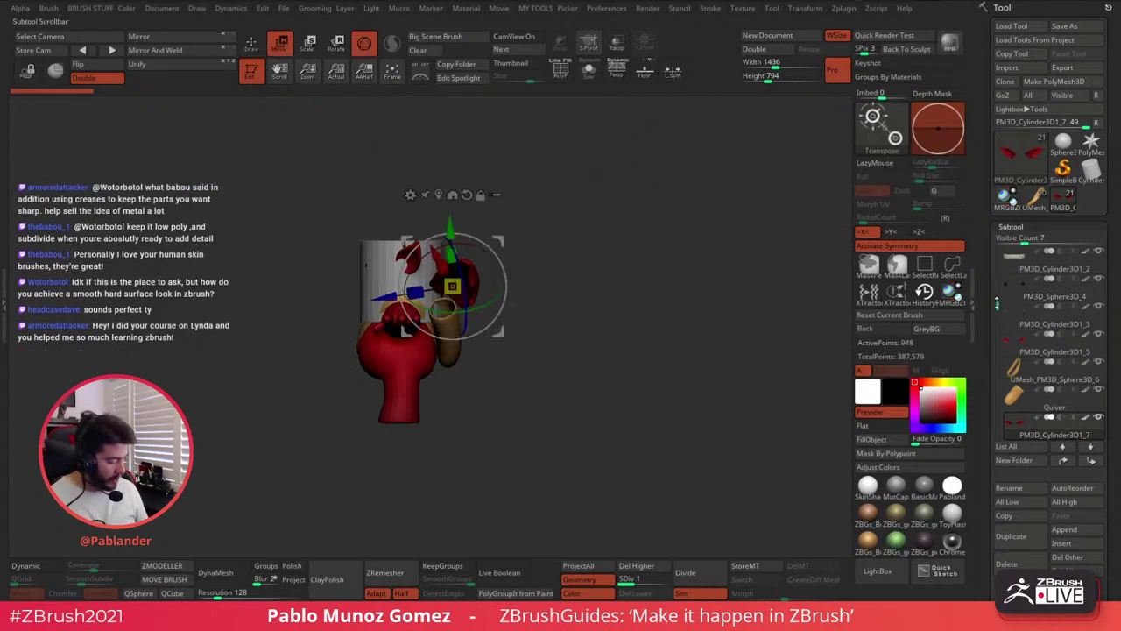
{"action": "left_click_drag", "start_coordinate": [997, 306], "coordinate": [998, 340]}
{"action": "left_click", "coordinate": [1072, 410]}
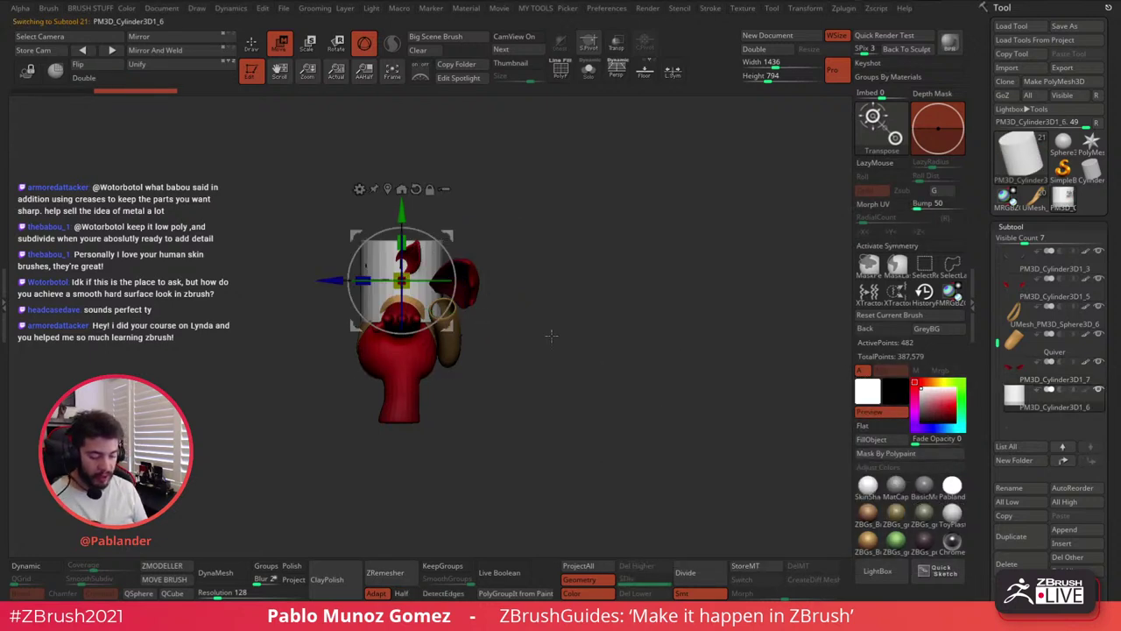
{"action": "left_click_drag", "start_coordinate": [536, 288], "coordinate": [567, 231], "text": "alt"}
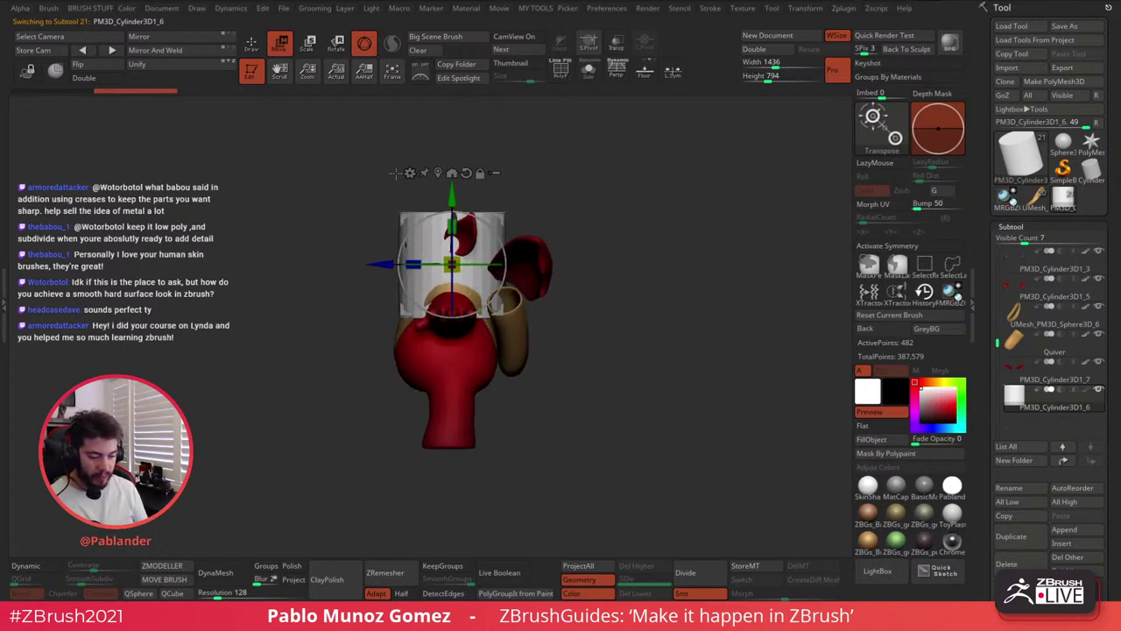
Isolate the cylinder in Solo mode and show its polyframe to inspect the topology
{"action": "key", "text": "q"}
{"action": "left_click", "coordinate": [588, 70]}
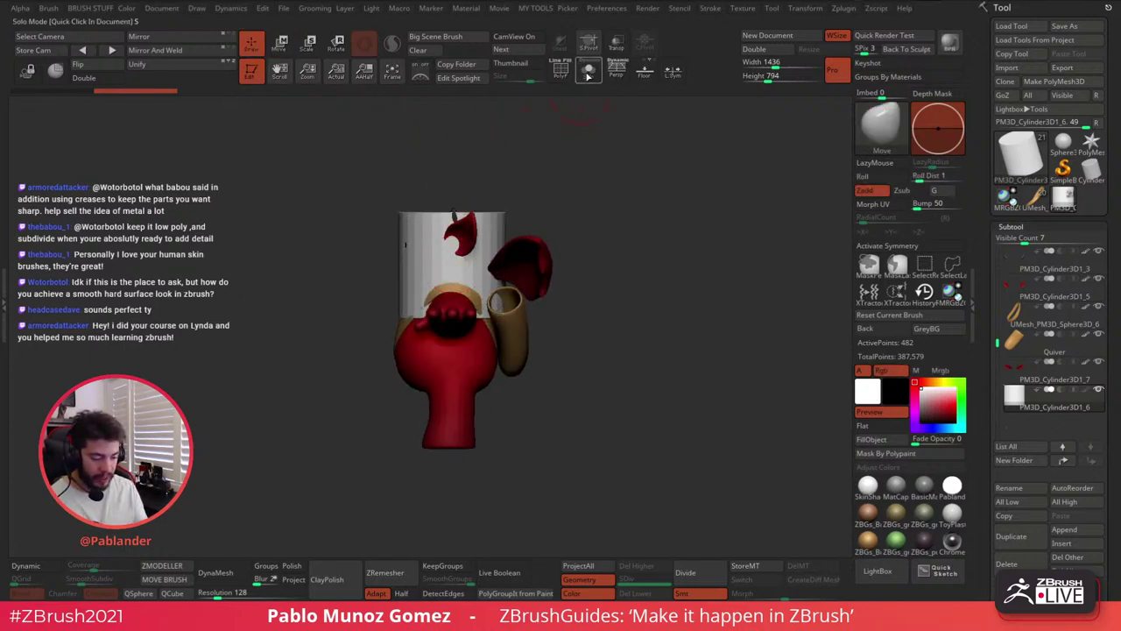
{"action": "key", "text": "shift+f"}
{"action": "left_click_drag", "start_coordinate": [546, 170], "coordinate": [558, 229]}
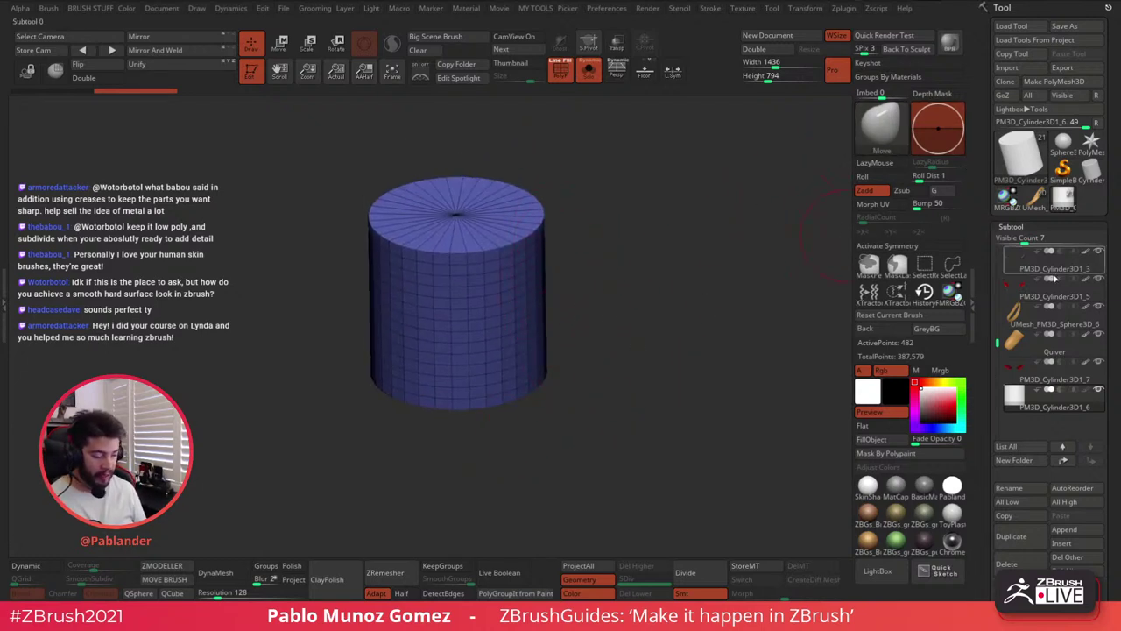
Replace the cylinder with a PolyCylinder primitive through the gizmo's transform types
{"action": "left_click", "coordinate": [281, 44]}
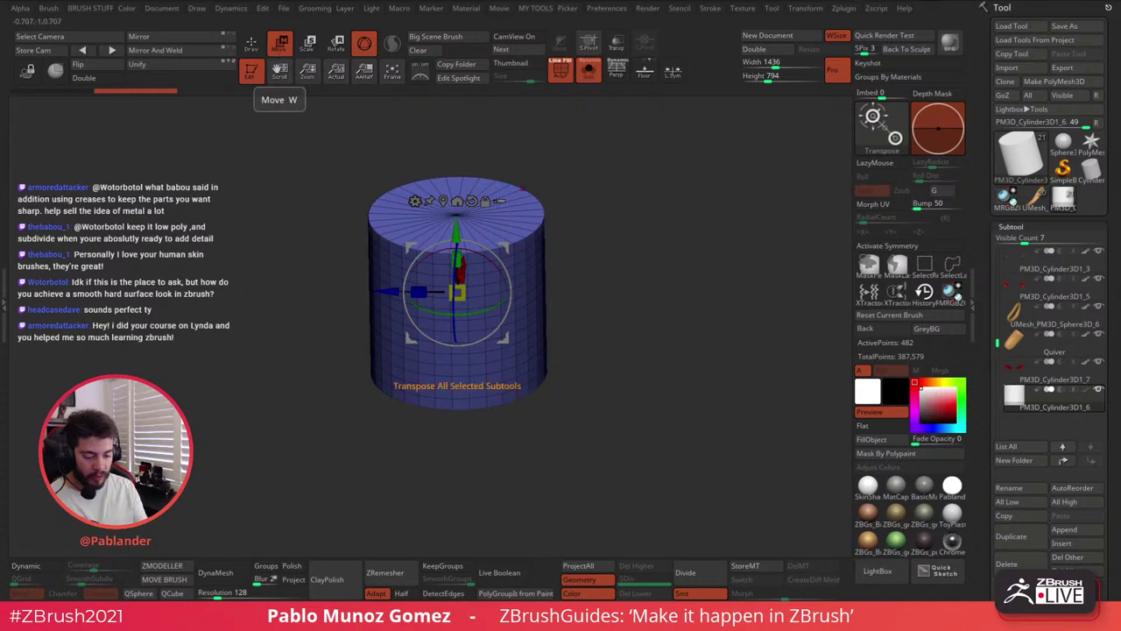
{"action": "right_click_drag", "start_coordinate": [488, 202], "coordinate": [517, 231], "text": "alt"}
{"action": "left_click", "coordinate": [448, 231]}
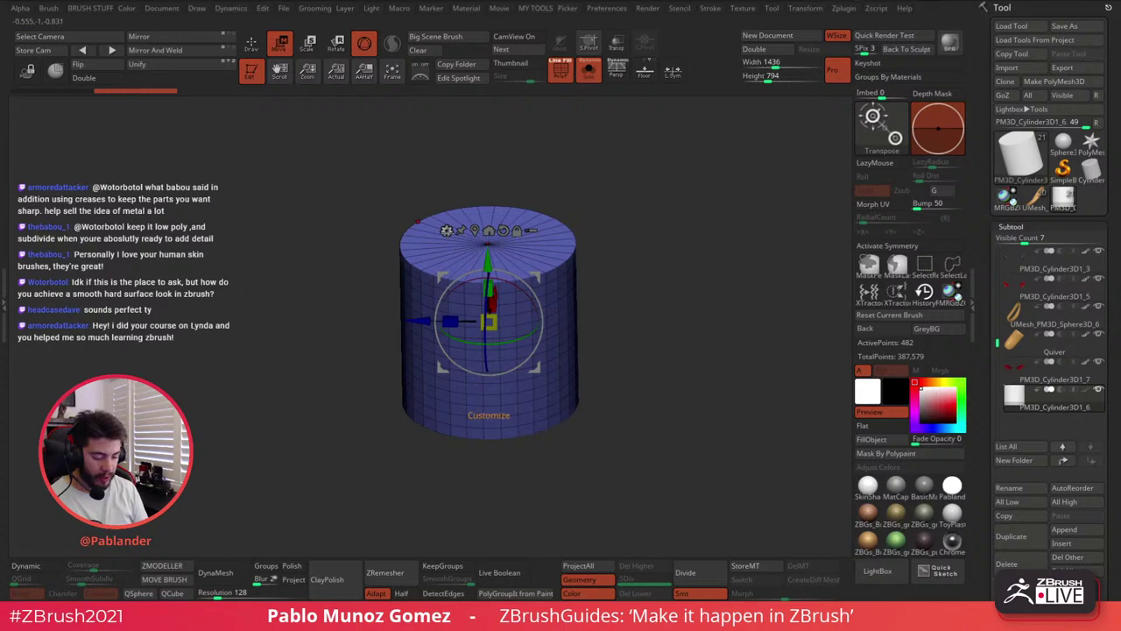
{"action": "left_click", "coordinate": [447, 230]}
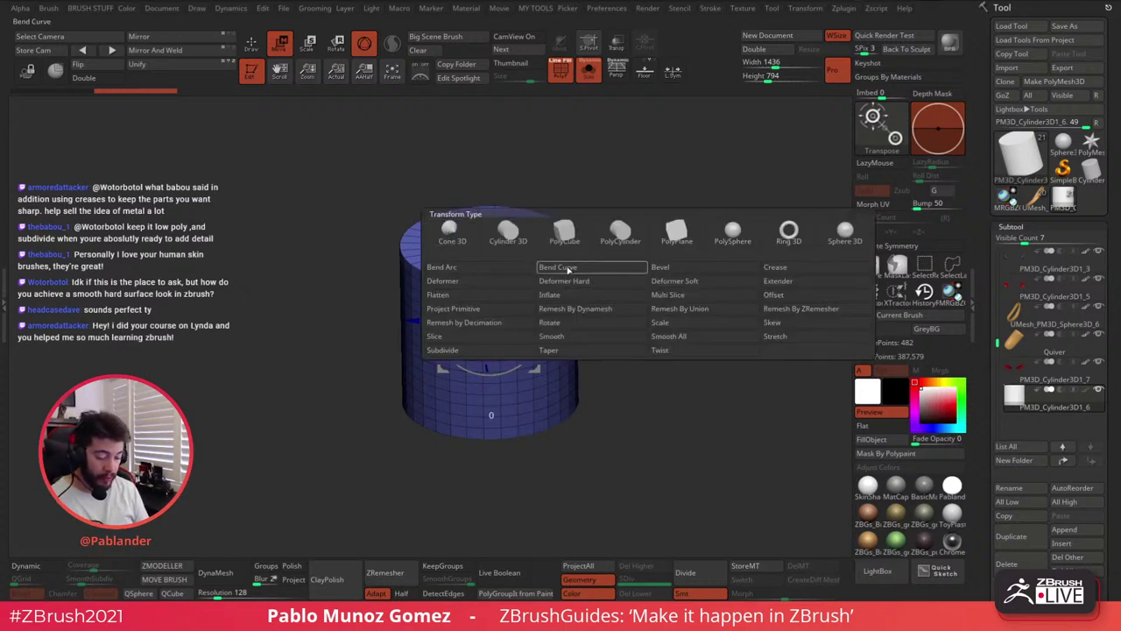
{"action": "left_click", "coordinate": [621, 235]}
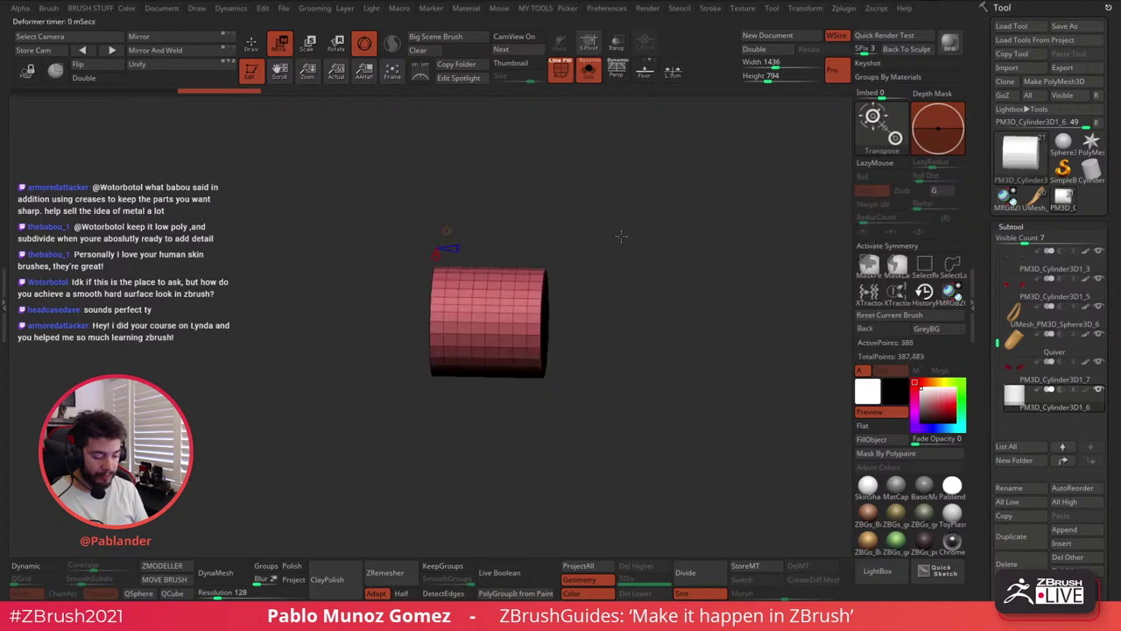
Reduce the PolyCylinder's resolution to a low-poly form with few flat sides and few lengthwise segments
{"action": "left_click_drag", "start_coordinate": [631, 276], "coordinate": [613, 261]}
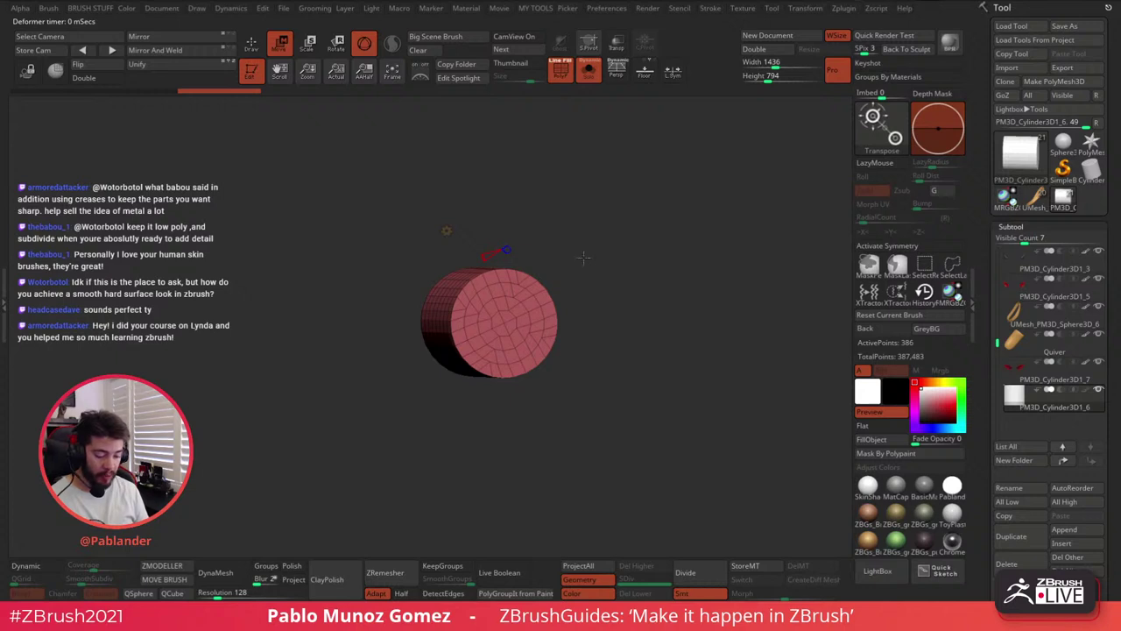
{"action": "left_click_drag", "start_coordinate": [592, 257], "coordinate": [517, 236]}
{"action": "left_click_drag", "start_coordinate": [503, 240], "coordinate": [479, 241]}
{"action": "key", "text": "ctrl+shift+z"}
{"action": "key", "text": "ctrl+z"}
{"action": "mouse_move", "coordinate": [560, 230]}
{"action": "left_mouse_down"}
{"action": "mouse_move", "coordinate": [617, 196]}
{"action": "mouse_move", "coordinate": [666, 194]}
{"action": "mouse_move", "coordinate": [601, 240]}
{"action": "left_mouse_up"}
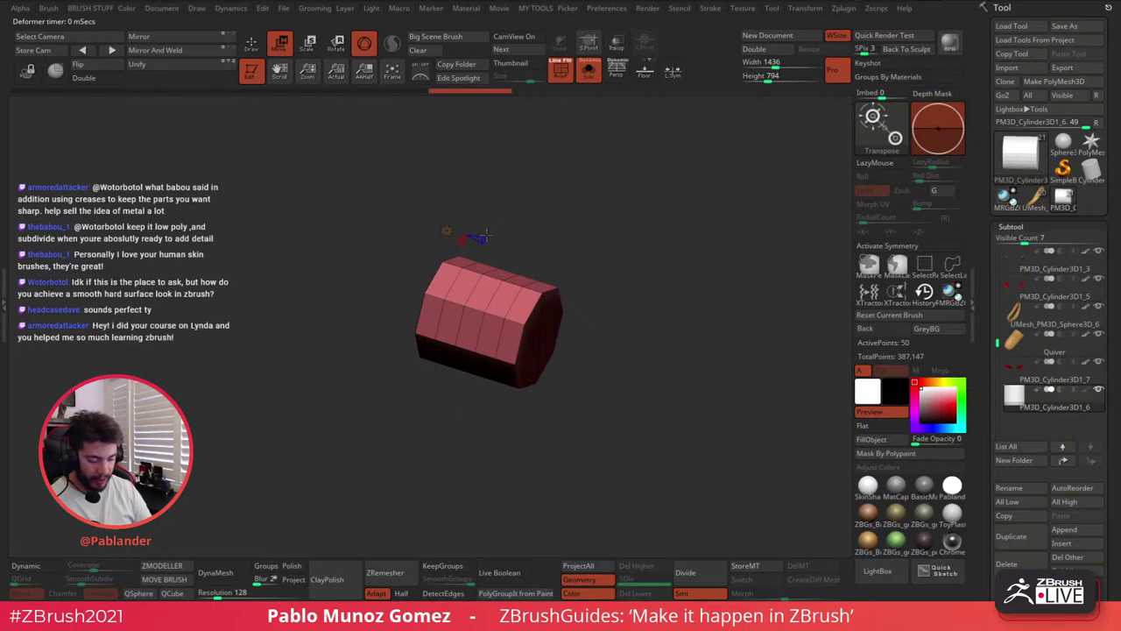
Increase the PolyCylinder's lengthwise segments to closely spaced rings and return to the transform gizmo
{"action": "left_click_drag", "start_coordinate": [482, 238], "coordinate": [497, 245]}
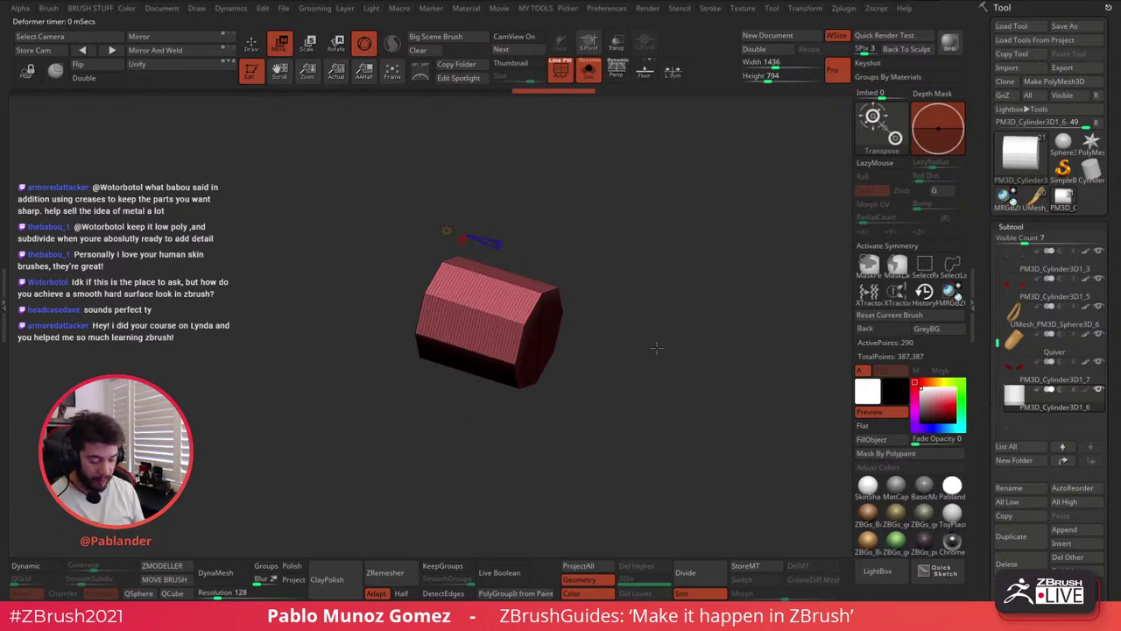
{"action": "left_click_drag", "start_coordinate": [656, 347], "coordinate": [616, 323], "text": "shift"}
{"action": "left_click", "coordinate": [493, 231]}
{"action": "left_click", "coordinate": [473, 230]}
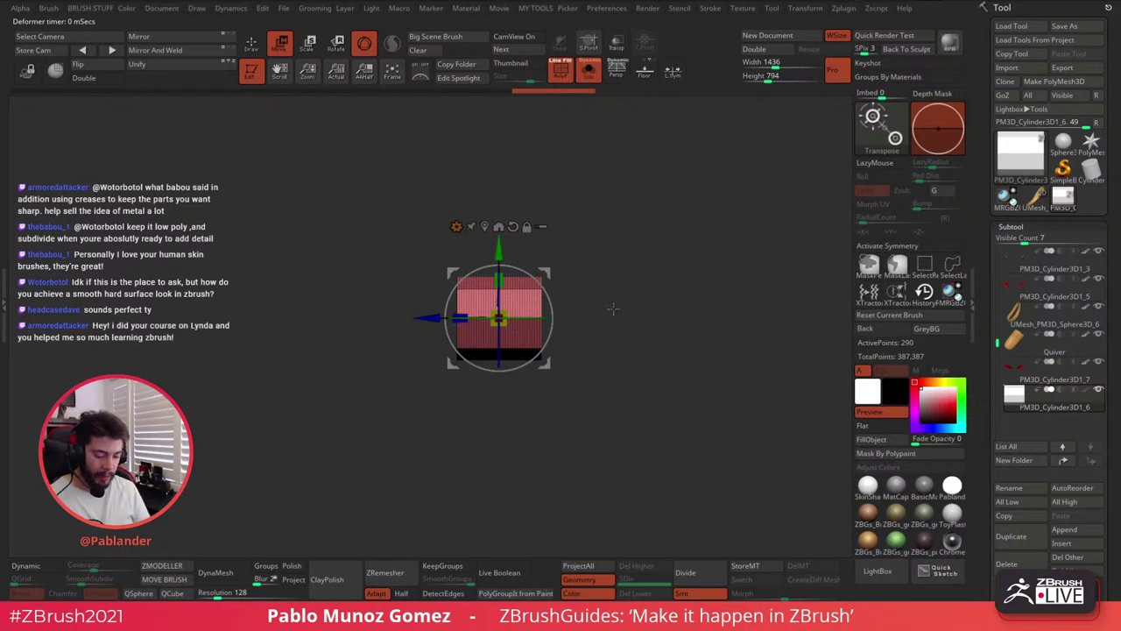
{"action": "left_click_drag", "start_coordinate": [612, 309], "coordinate": [568, 351]}
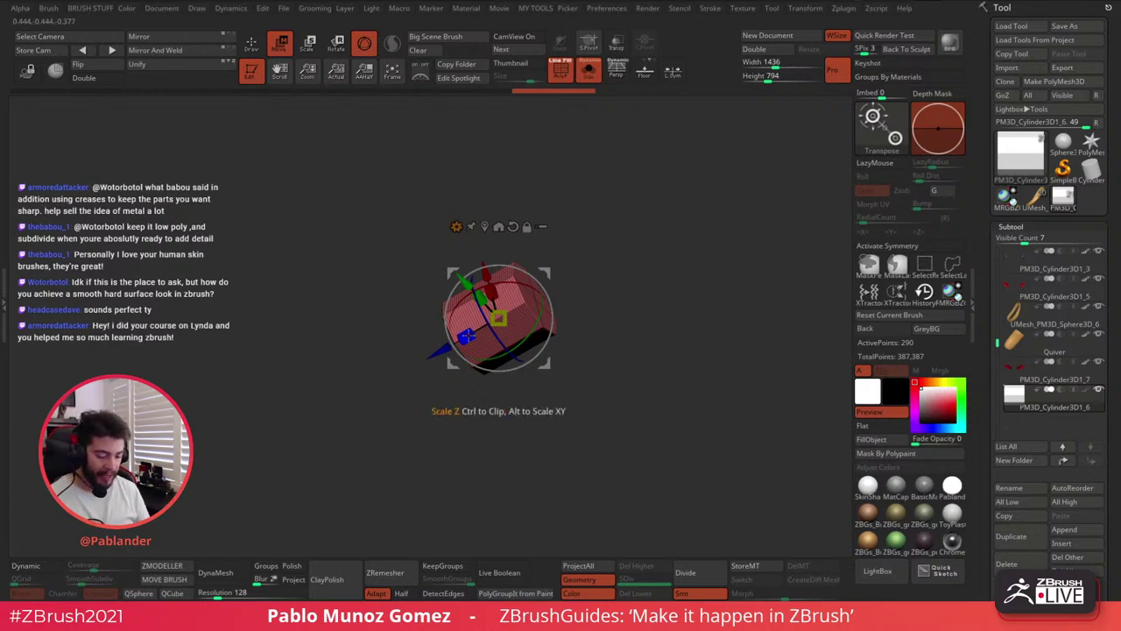
Scale the PolyCylinder along its length with the gizmo into a long, thin rod
{"action": "left_click_drag", "start_coordinate": [470, 335], "coordinate": [384, 390]}
{"action": "right_click_drag", "start_coordinate": [503, 425], "coordinate": [493, 343], "text": "ctrl"}
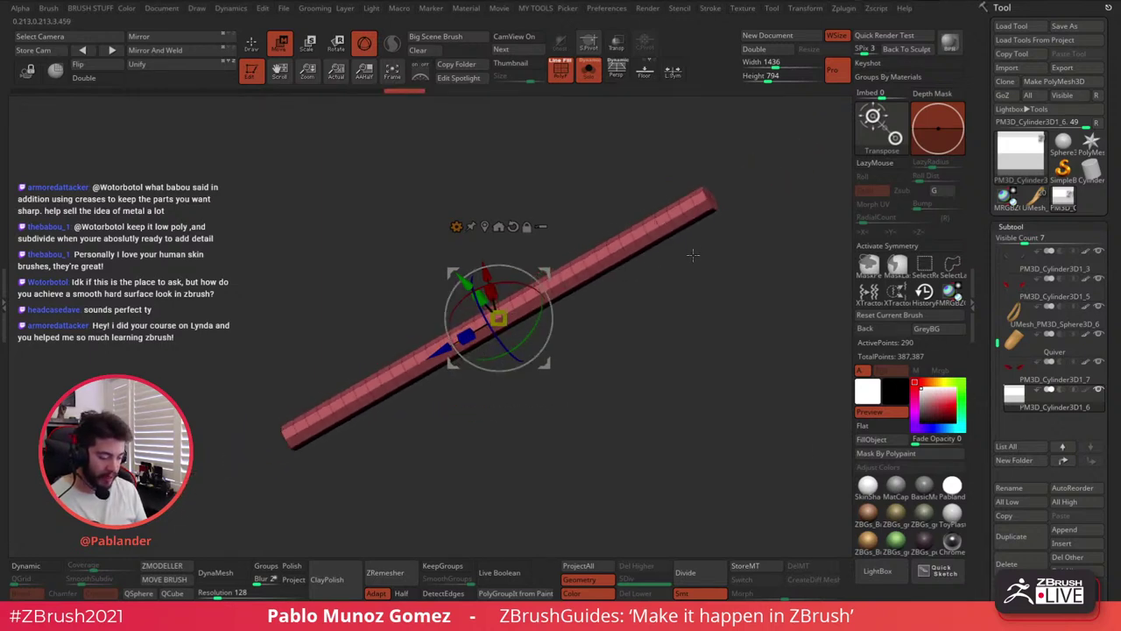
{"action": "right_click_drag", "start_coordinate": [693, 254], "coordinate": [581, 323]}
{"action": "left_click_drag", "start_coordinate": [497, 317], "coordinate": [440, 351]}
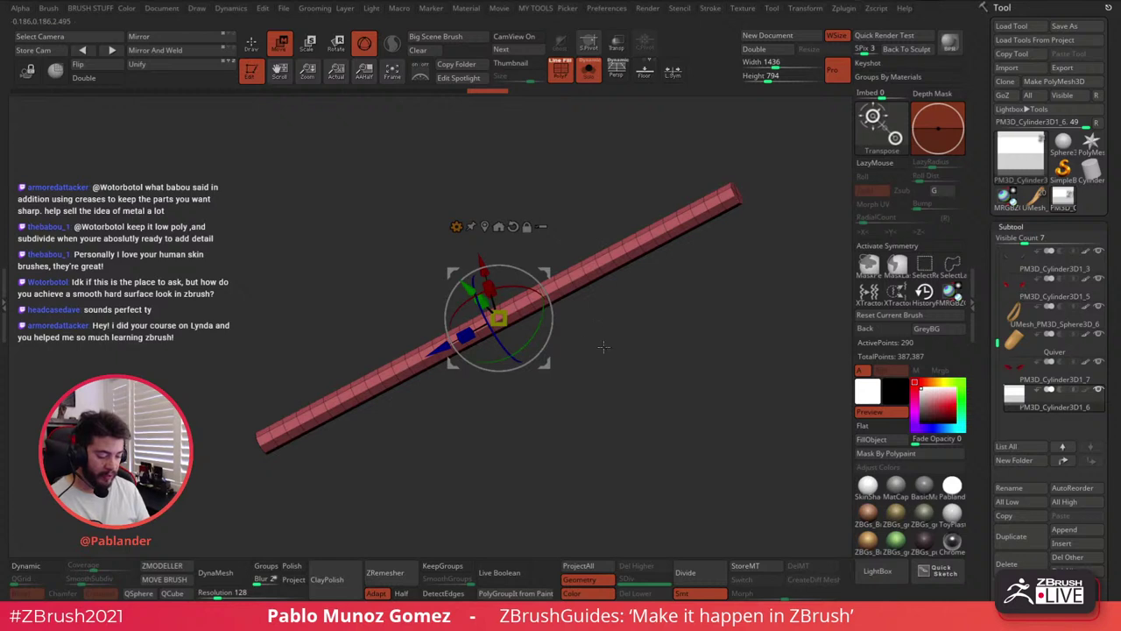
{"action": "left_click_drag", "start_coordinate": [601, 348], "coordinate": [592, 363], "text": "shift"}
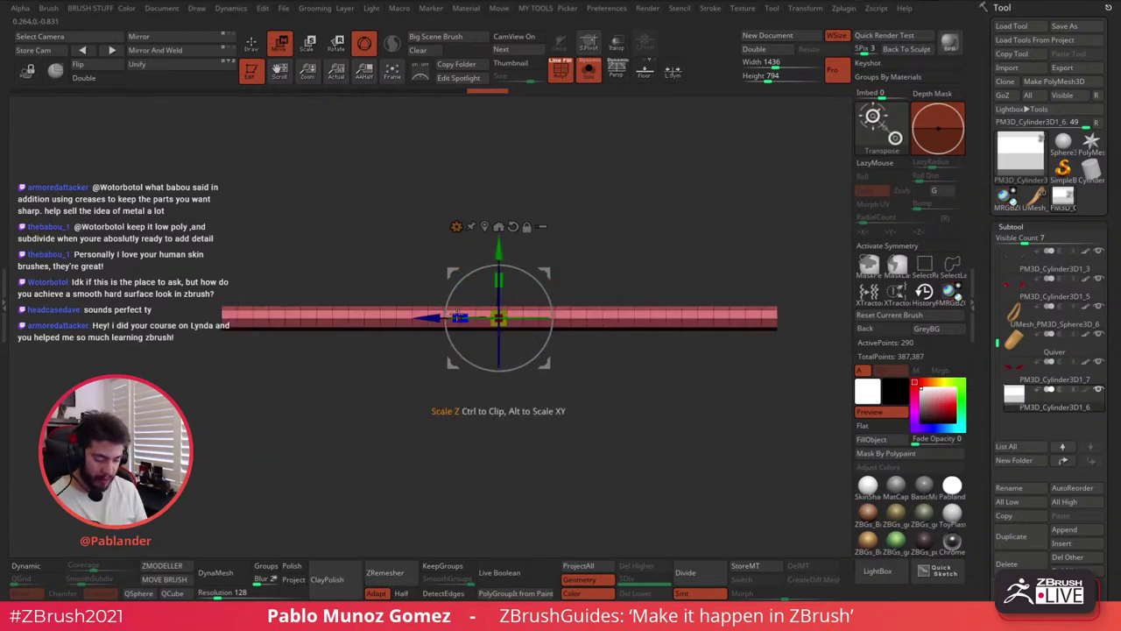
{"action": "left_click_drag", "start_coordinate": [459, 316], "coordinate": [449, 316]}
{"action": "mouse_move", "coordinate": [570, 356]}
{"action": "left_mouse_down", "text": "alt"}
{"action": "mouse_move", "coordinate": [585, 359]}
{"action": "mouse_move", "coordinate": [558, 364]}
{"action": "left_mouse_up", "text": "alt"}
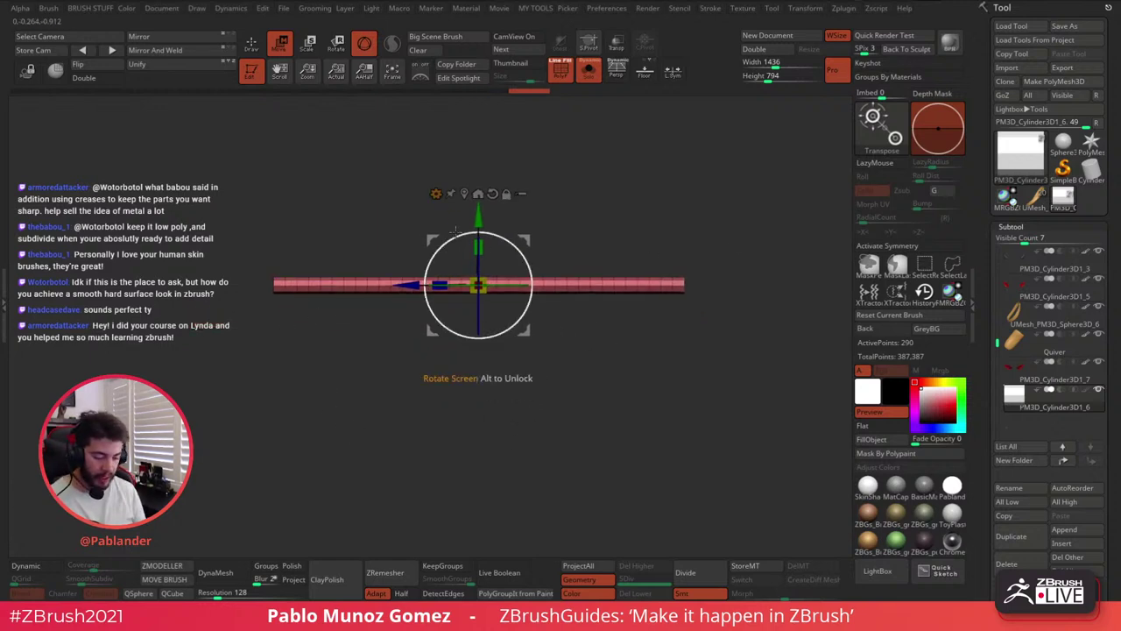
Compare the rod with the character, apply the Taper deformer to narrow one end into a thin tip, and isolate the rod
{"action": "left_click", "coordinate": [436, 193]}
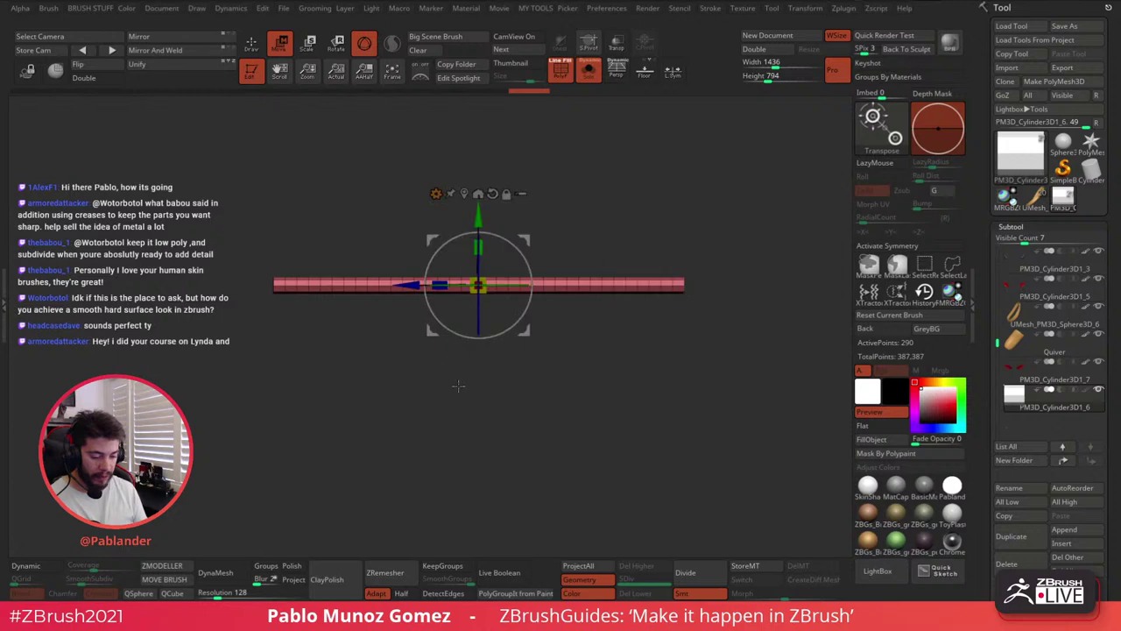
{"action": "left_click", "coordinate": [586, 72]}
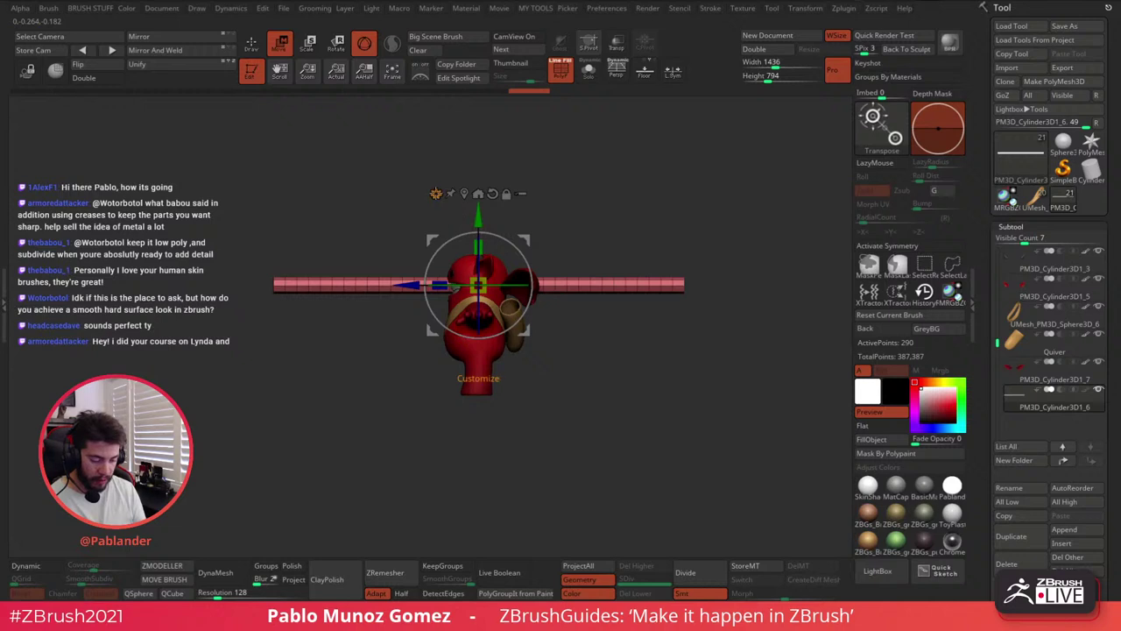
{"action": "left_click", "coordinate": [437, 193]}
{"action": "left_click", "coordinate": [436, 193]}
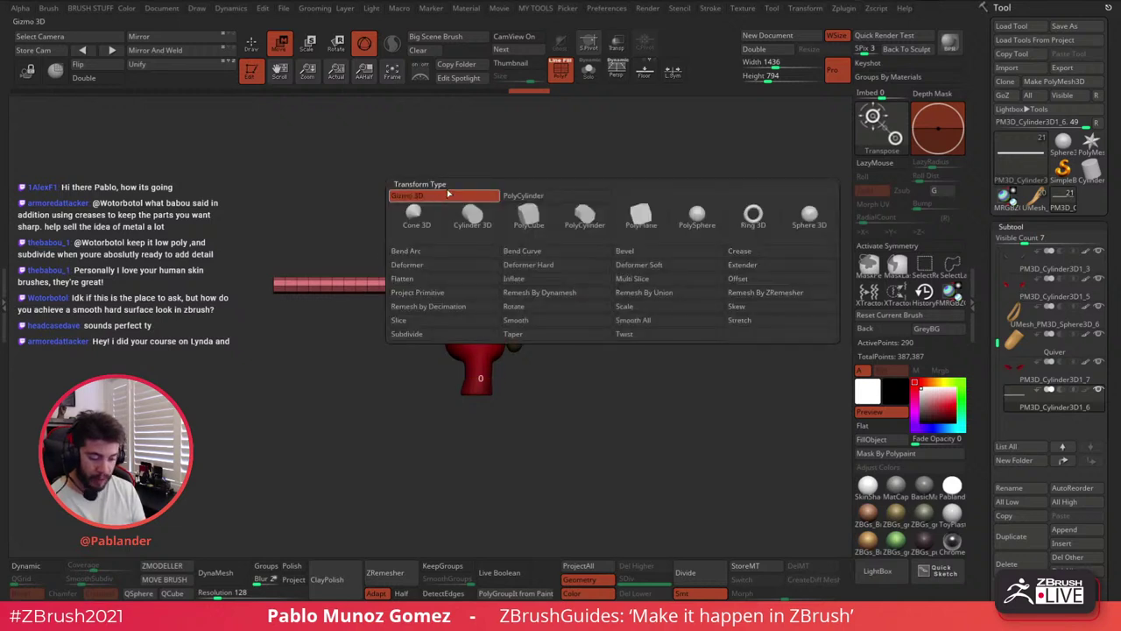
{"action": "left_click", "coordinate": [571, 338]}
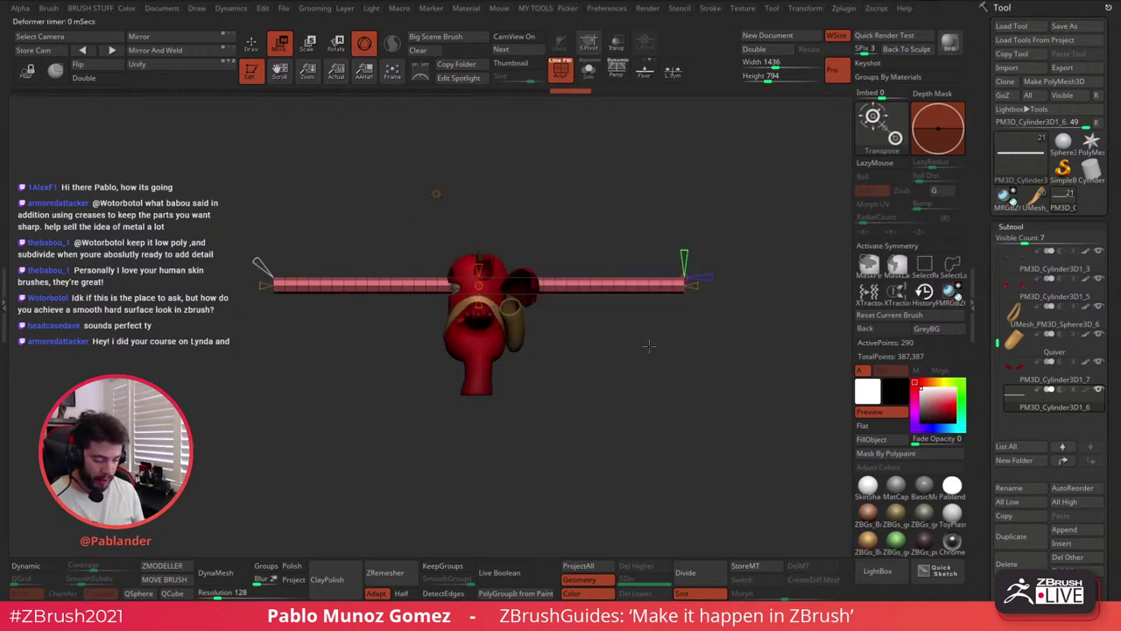
{"action": "left_click_drag", "start_coordinate": [696, 286], "coordinate": [648, 306]}
{"action": "left_click", "coordinate": [589, 70]}
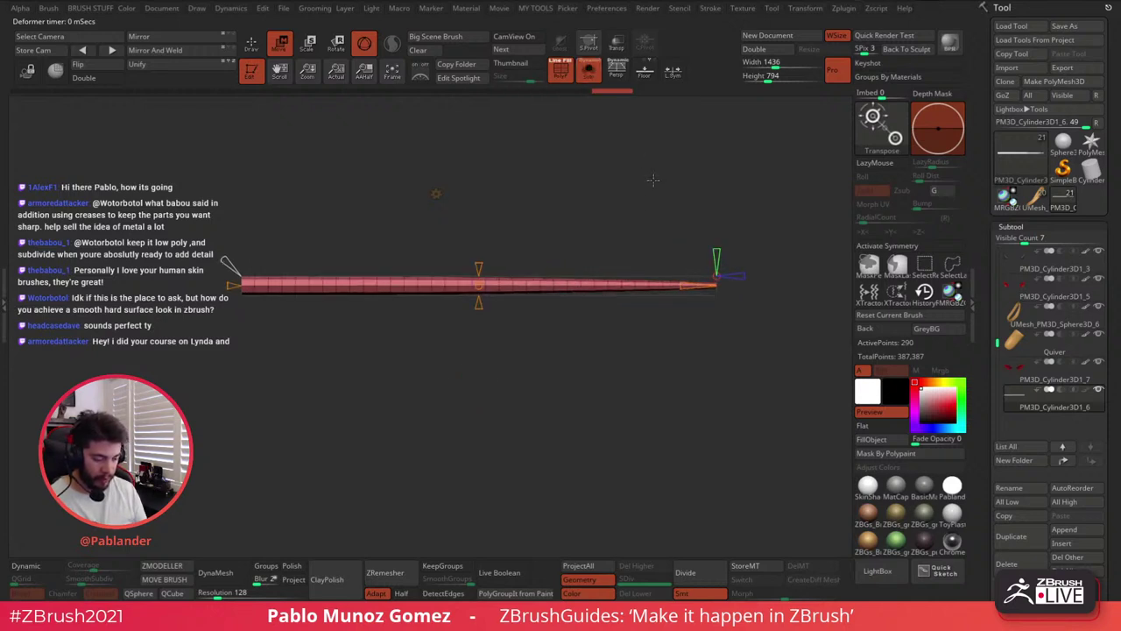
Adjust the taper's falloff to an exponent of about 0.483, fine-tune the thick end, and return to the Gizmo 3D transform type
{"action": "right_click_drag", "start_coordinate": [654, 179], "coordinate": [573, 359], "text": "ctrl"}
{"action": "left_click_drag", "start_coordinate": [719, 311], "coordinate": [715, 313]}
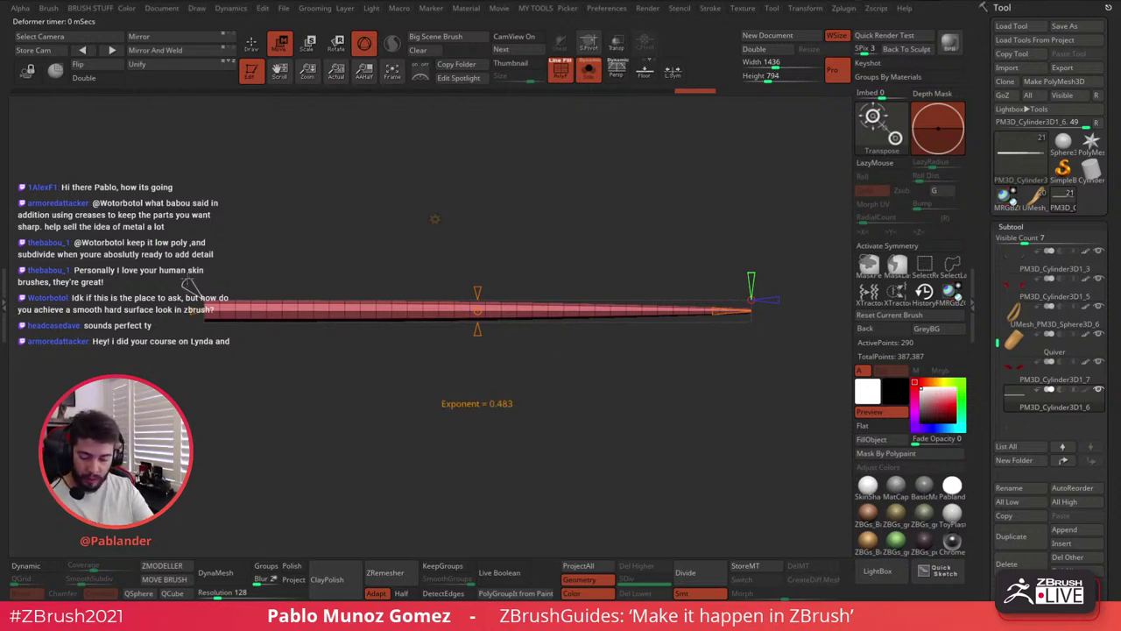
{"action": "mouse_move", "coordinate": [268, 220]}
{"action": "left_mouse_down", "text": "alt"}
{"action": "mouse_move", "coordinate": [310, 206]}
{"action": "mouse_move", "coordinate": [350, 221]}
{"action": "mouse_move", "coordinate": [361, 280]}
{"action": "left_mouse_up", "text": "alt"}
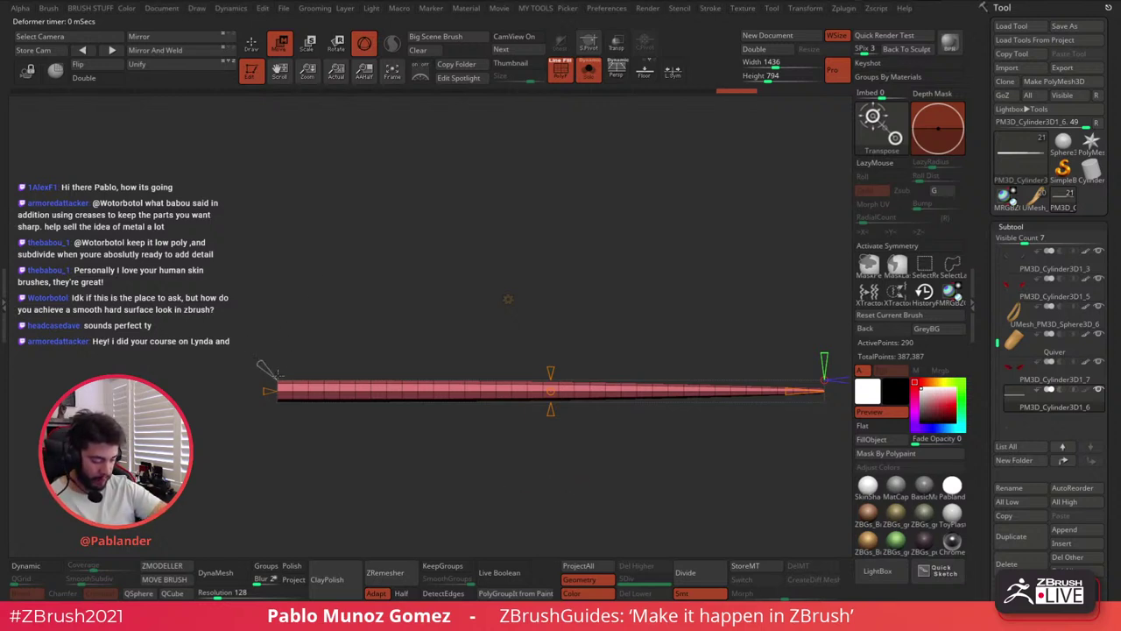
{"action": "left_click_drag", "start_coordinate": [265, 366], "coordinate": [263, 366]}
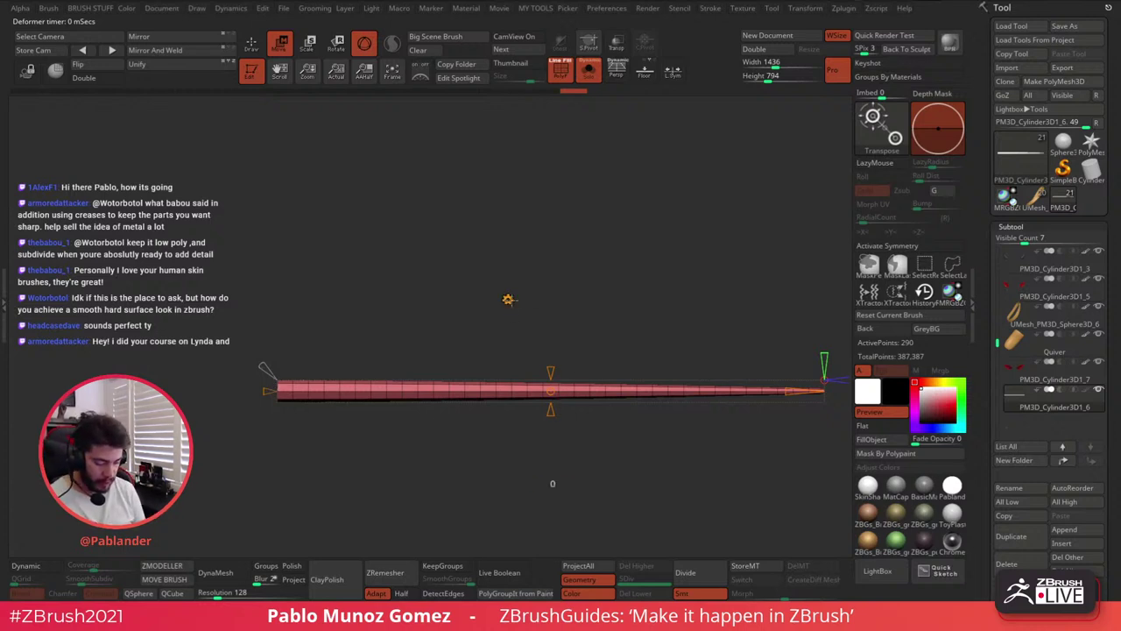
{"action": "left_click", "coordinate": [509, 299]}
{"action": "left_click", "coordinate": [699, 300]}
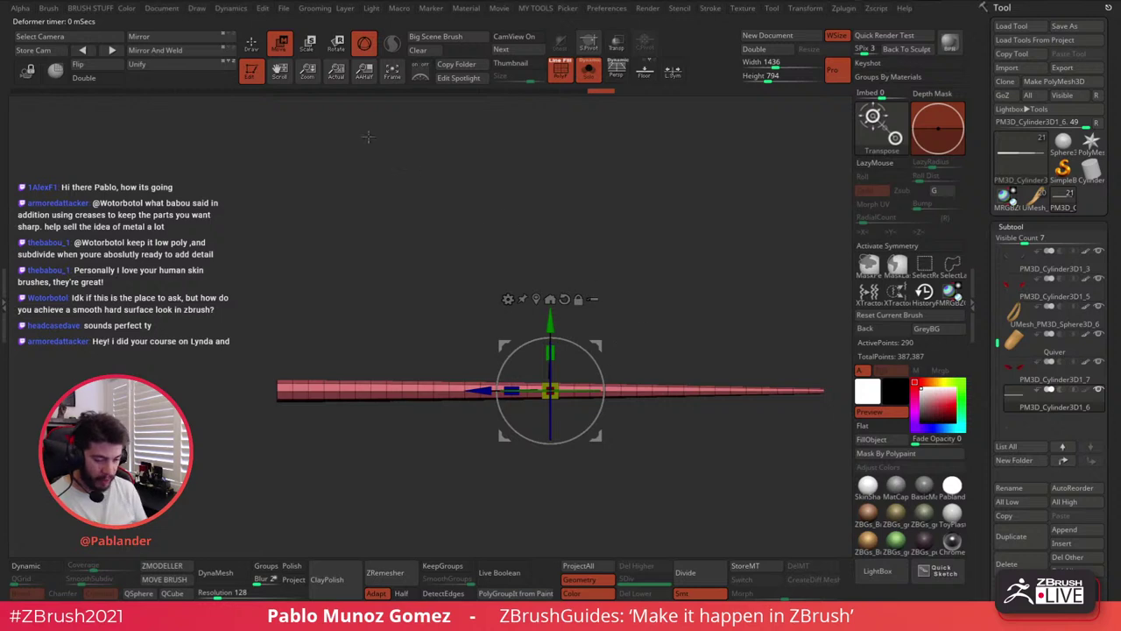
Switch to Draw mode and hide the polyframe to examine the tapered rod's faceted shape
{"action": "key", "text": "q"}
{"action": "mouse_move", "coordinate": [362, 178]}
{"action": "left_mouse_down"}
{"action": "mouse_move", "coordinate": [596, 310]}
{"action": "mouse_move", "coordinate": [692, 341]}
{"action": "mouse_move", "coordinate": [630, 353]}
{"action": "left_mouse_up"}
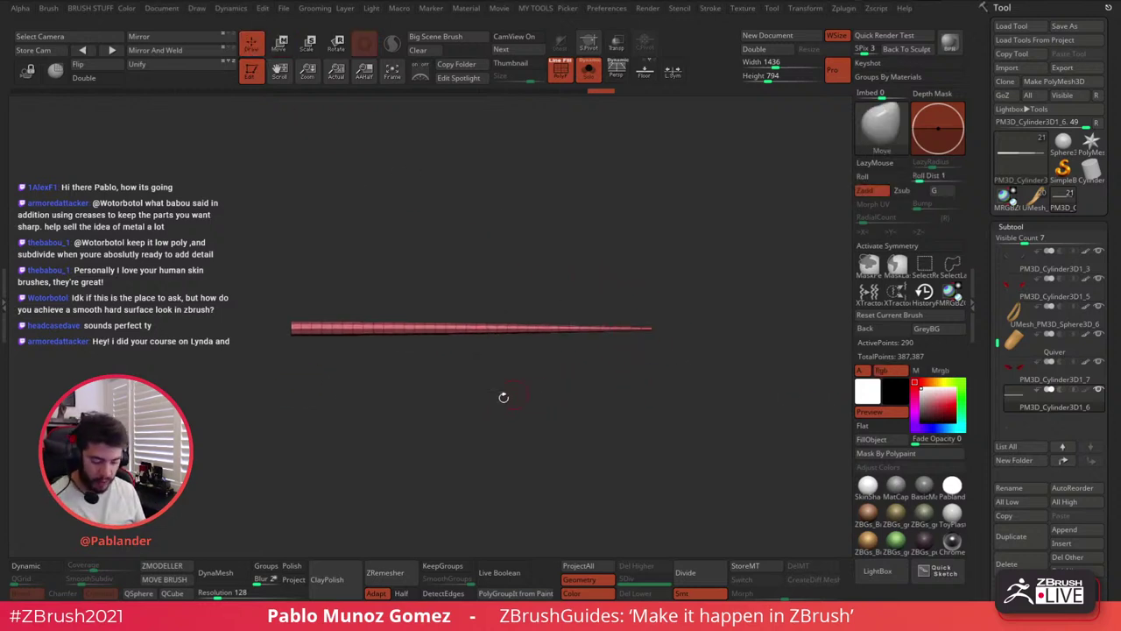
{"action": "left_click_drag", "start_coordinate": [563, 414], "coordinate": [565, 377]}
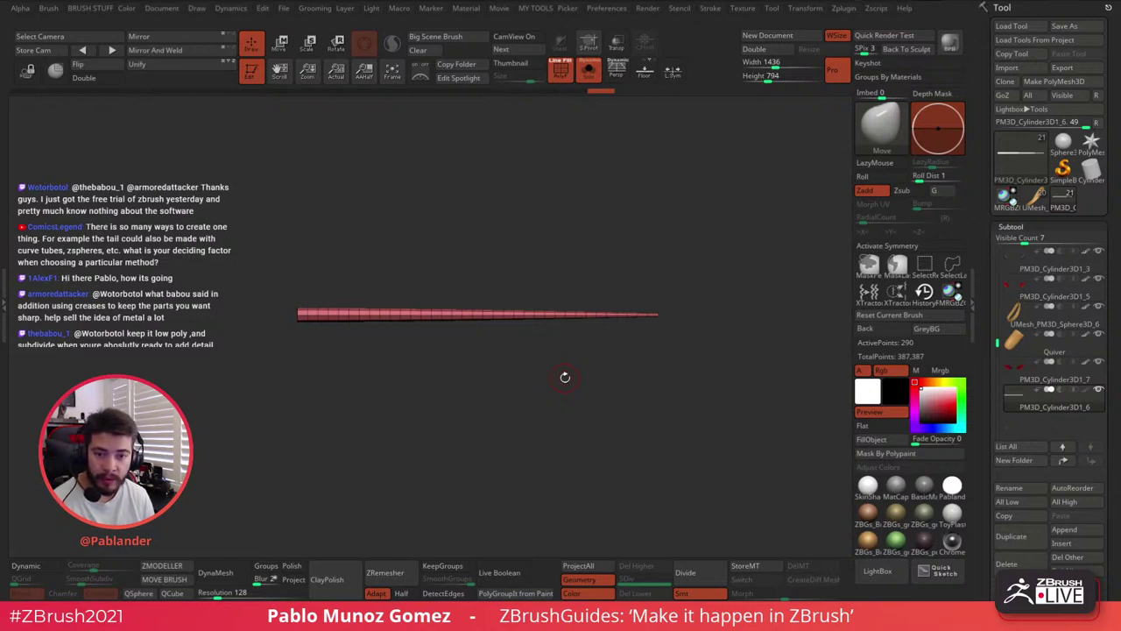
{"action": "left_click_drag", "start_coordinate": [635, 345], "coordinate": [678, 323]}
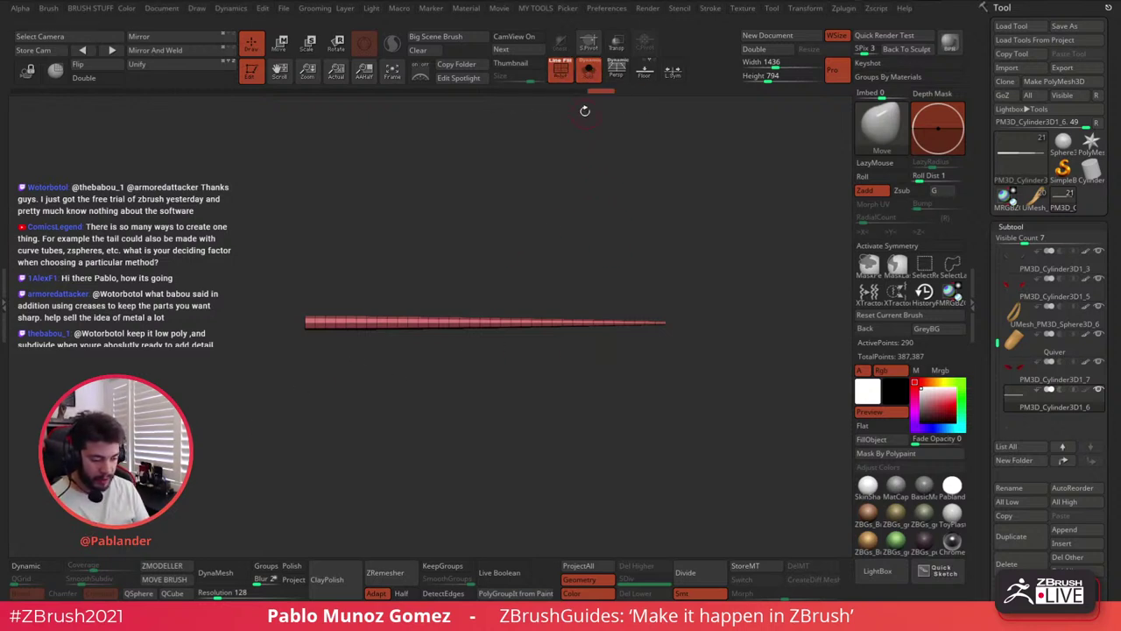
{"action": "left_click", "coordinate": [559, 69]}
{"action": "left_click_drag", "start_coordinate": [633, 269], "coordinate": [627, 401]}
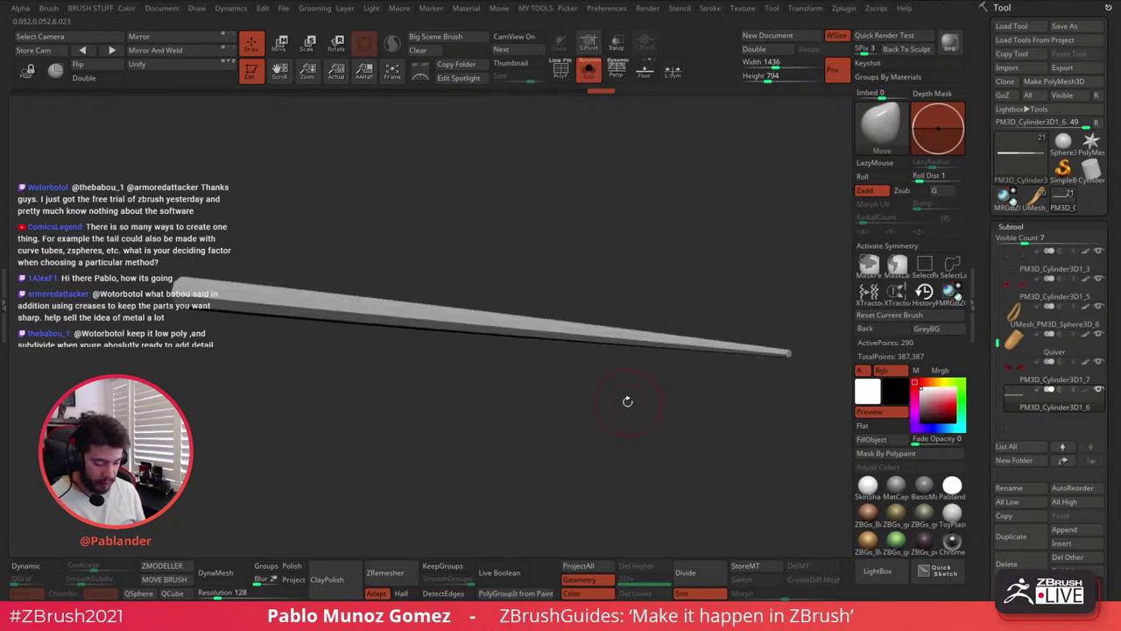
{"action": "left_click_drag", "start_coordinate": [457, 359], "coordinate": [460, 350], "text": "alt"}
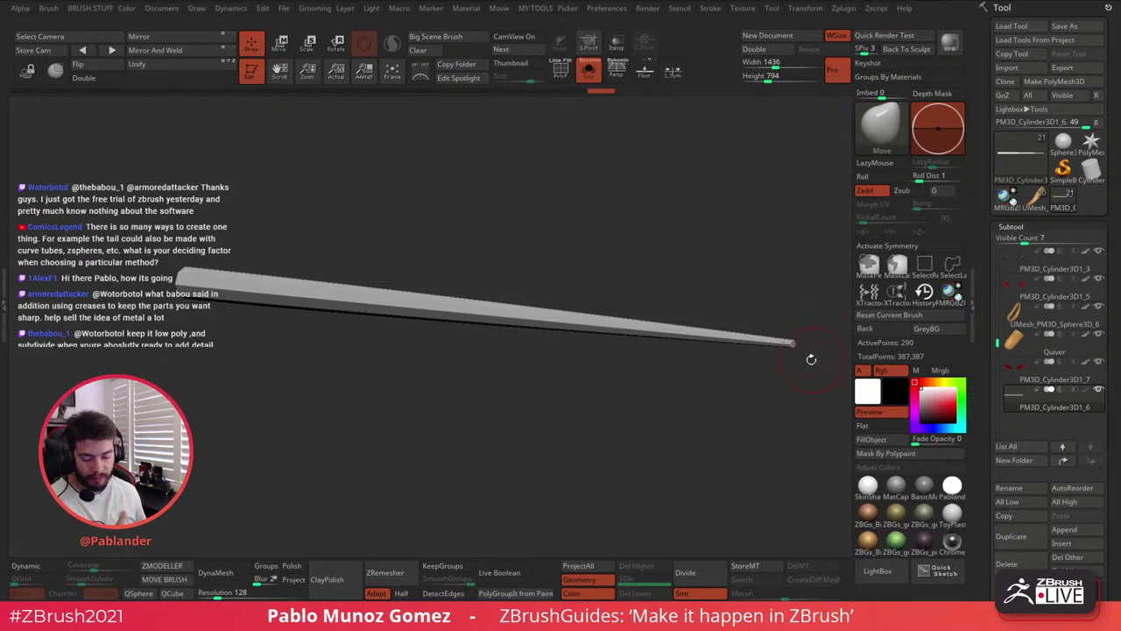
Preview the rod with Dynamic Subdivision at 4 smooth subdivision levels, inspect it up close, and turn the preview off
{"action": "left_click", "coordinate": [39, 568]}
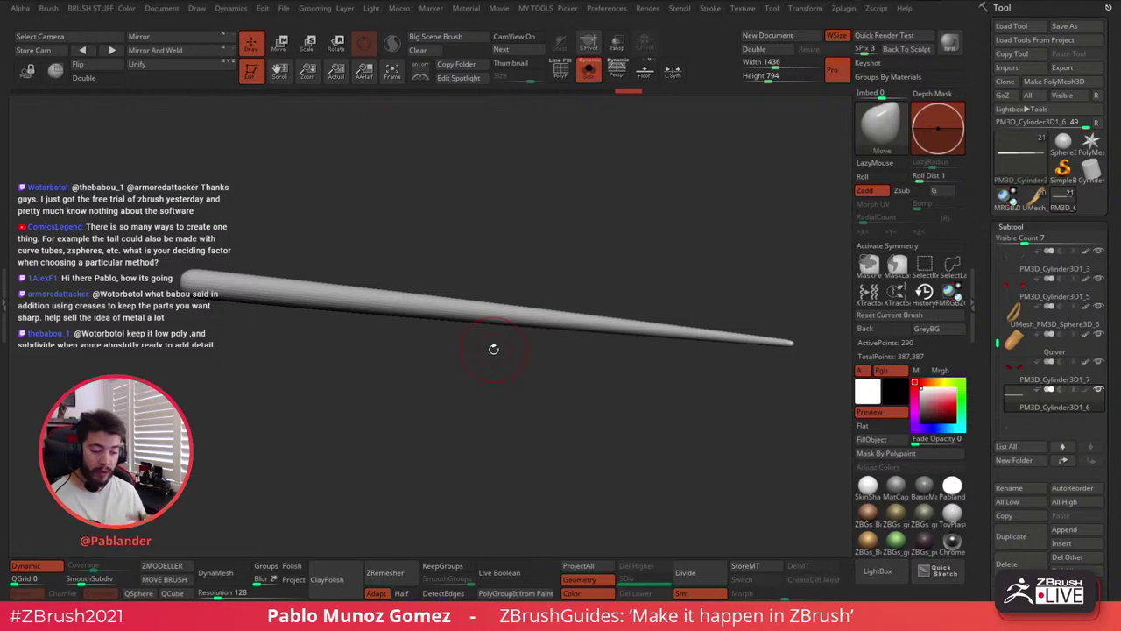
{"action": "left_click", "coordinate": [81, 579]}
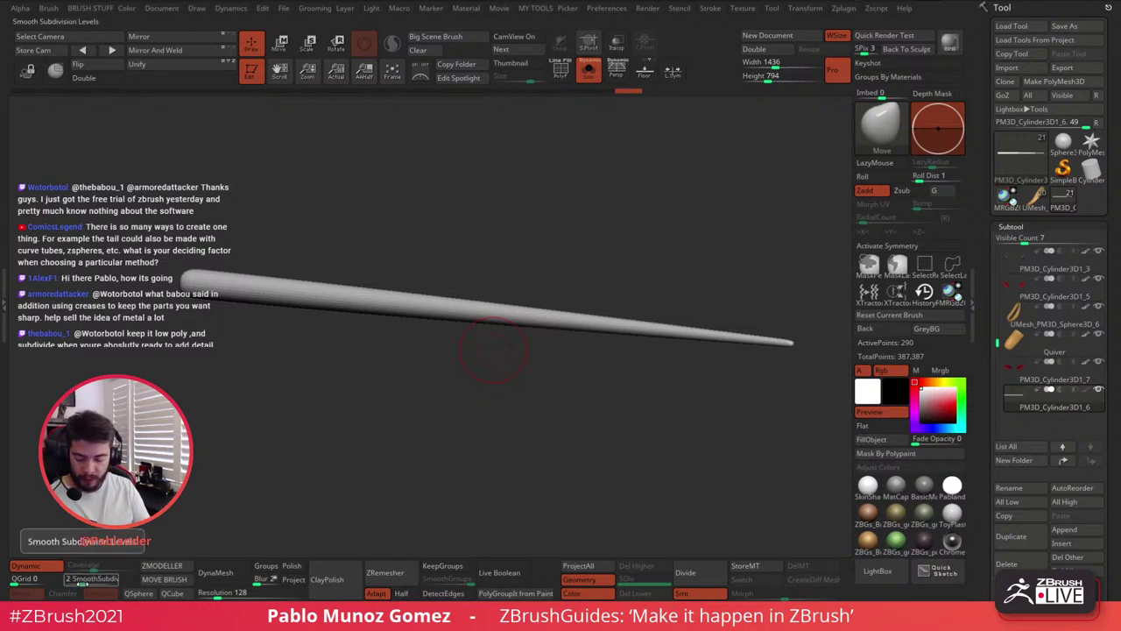
{"action": "left_click_drag", "start_coordinate": [86, 582], "coordinate": [94, 583]}
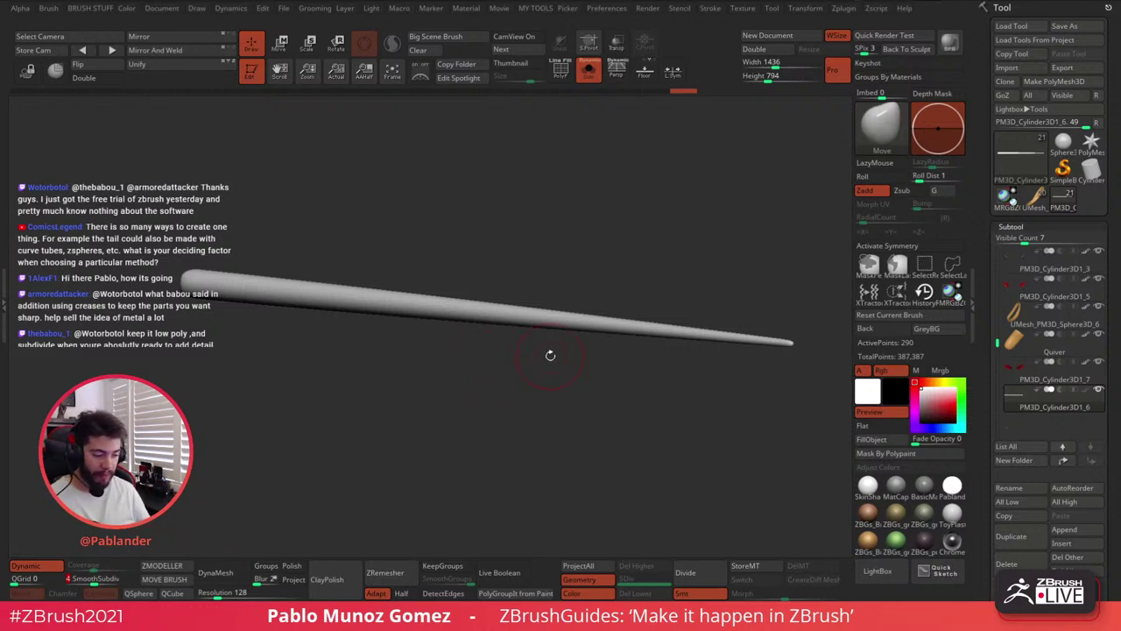
{"action": "right_click_drag", "start_coordinate": [442, 329], "coordinate": [557, 384], "text": "ctrl"}
{"action": "left_click_drag", "start_coordinate": [556, 383], "coordinate": [531, 392]}
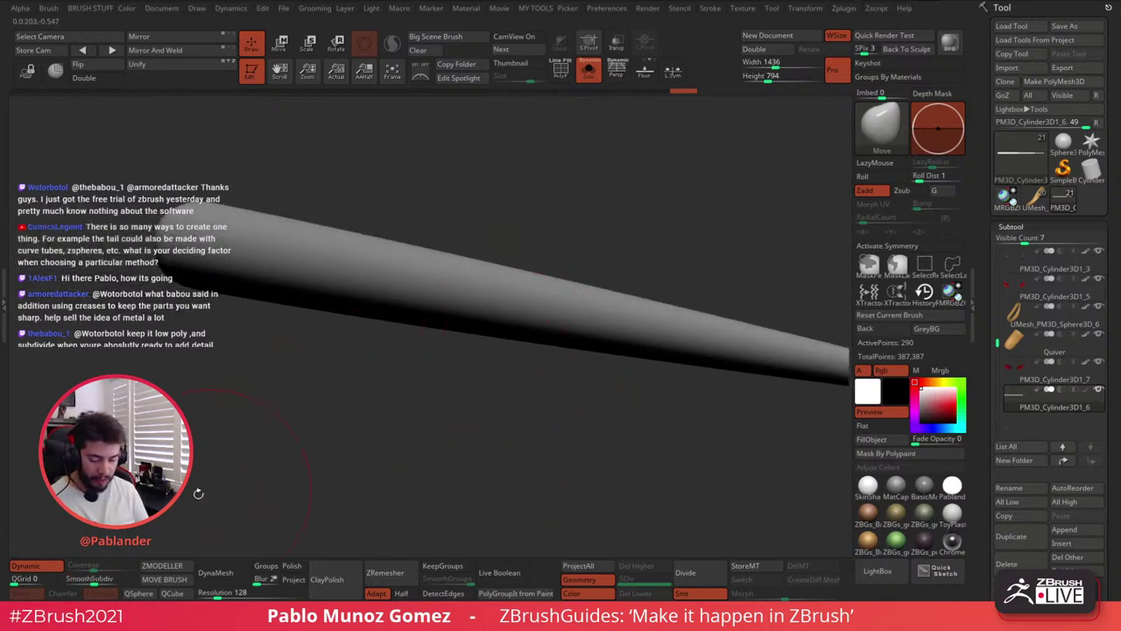
{"action": "left_click", "coordinate": [25, 567]}
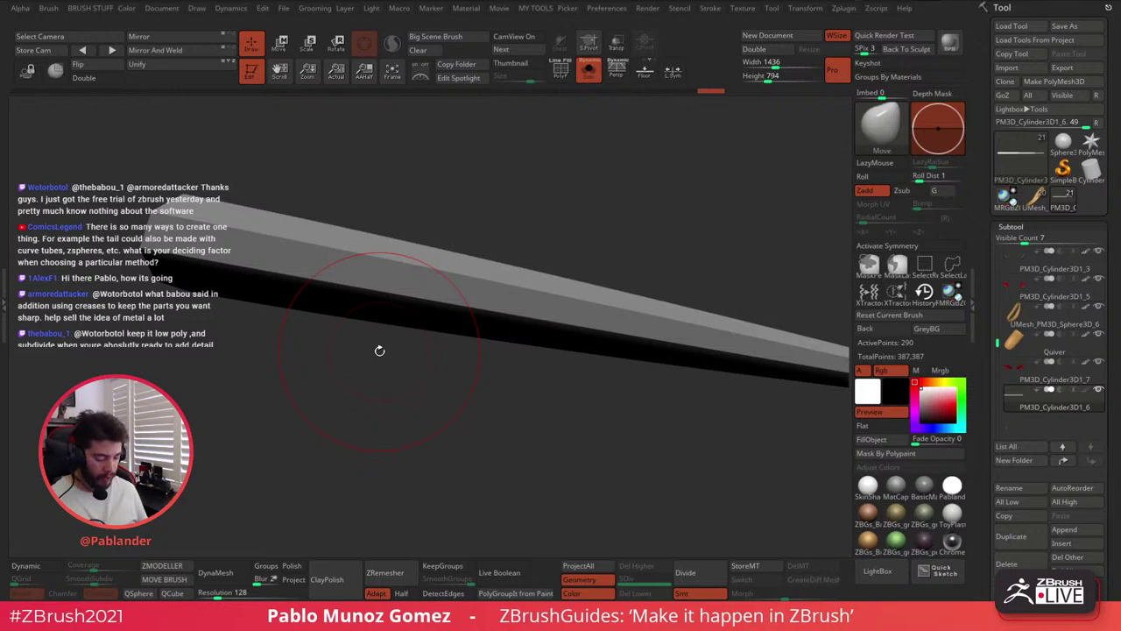
Show the polyframe and activate the ZModeler brush for editing the rod's narrow end cap
{"action": "left_click_drag", "start_coordinate": [668, 420], "coordinate": [597, 354], "text": "alt"}
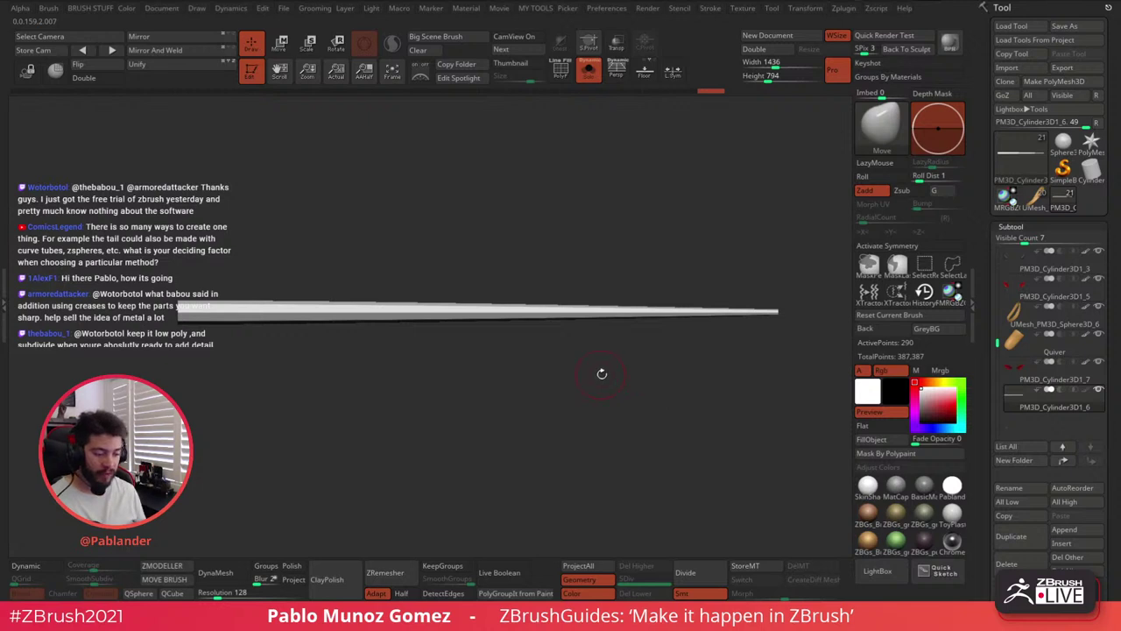
{"action": "mouse_move", "coordinate": [618, 378]}
{"action": "left_mouse_down"}
{"action": "mouse_move", "coordinate": [586, 358]}
{"action": "mouse_move", "coordinate": [648, 385]}
{"action": "mouse_move", "coordinate": [677, 366]}
{"action": "mouse_move", "coordinate": [653, 346]}
{"action": "mouse_move", "coordinate": [683, 360]}
{"action": "mouse_move", "coordinate": [628, 342]}
{"action": "mouse_move", "coordinate": [666, 347]}
{"action": "left_mouse_up"}
{"action": "key", "text": "shift+f"}
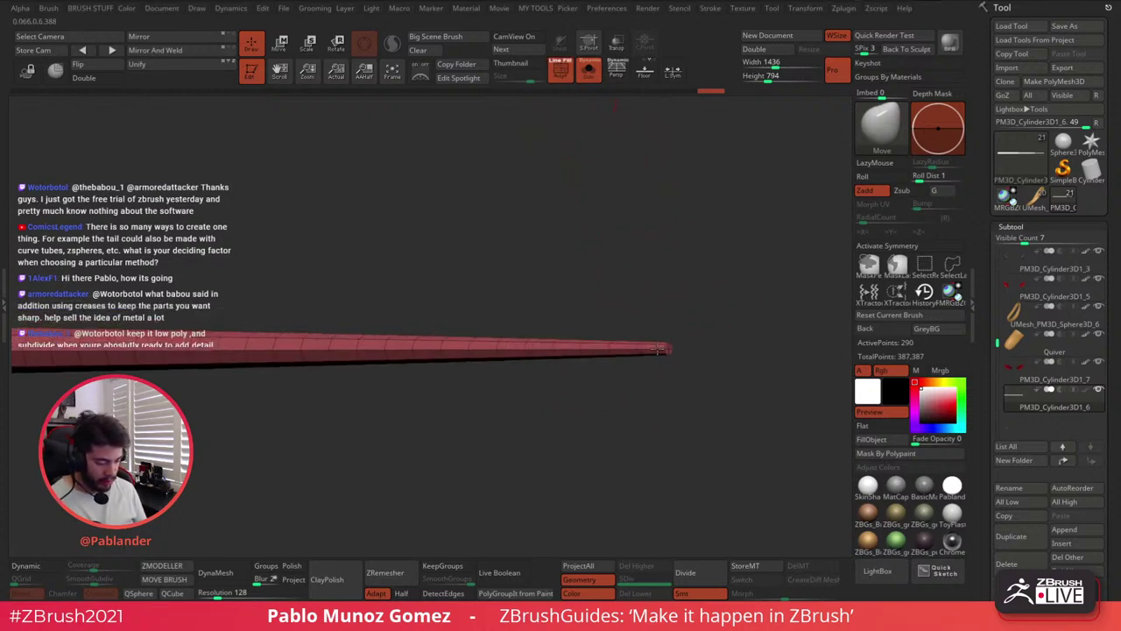
{"action": "left_click_drag", "start_coordinate": [679, 379], "coordinate": [477, 454]}
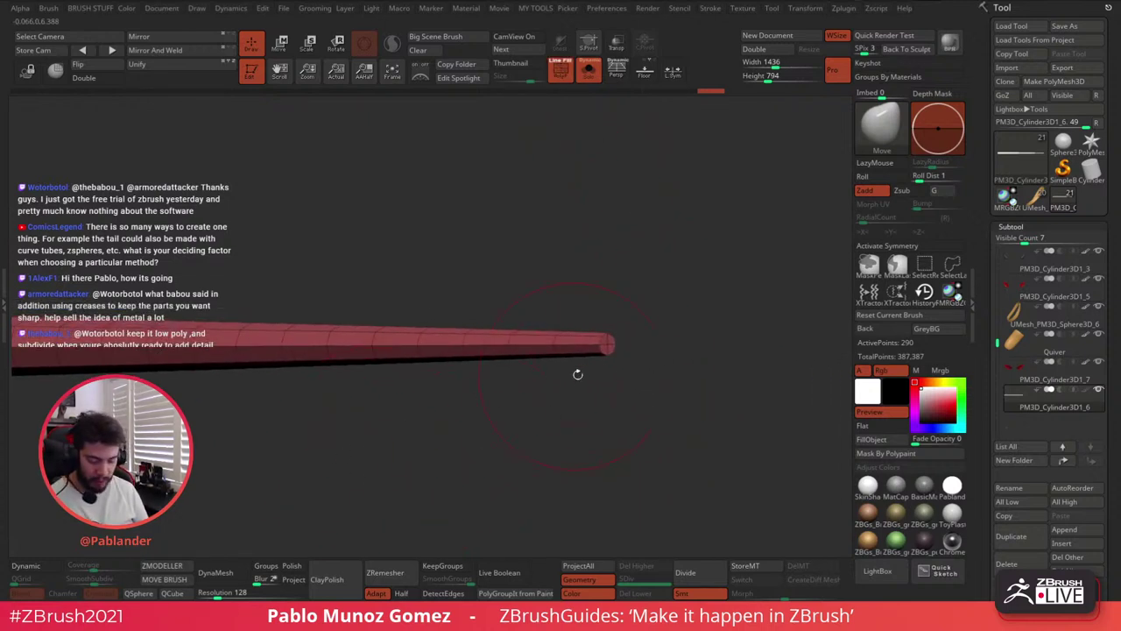
{"action": "left_click_drag", "start_coordinate": [577, 374], "coordinate": [503, 415]}
{"action": "left_click", "coordinate": [163, 566]}
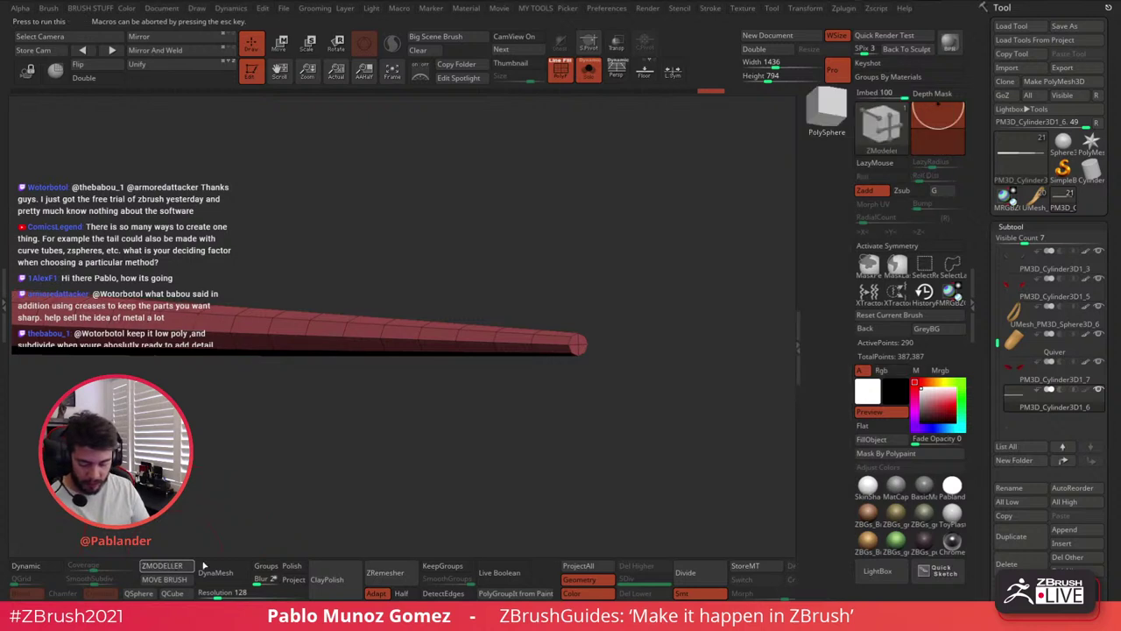
{"action": "left_click_drag", "start_coordinate": [591, 353], "coordinate": [595, 377]}
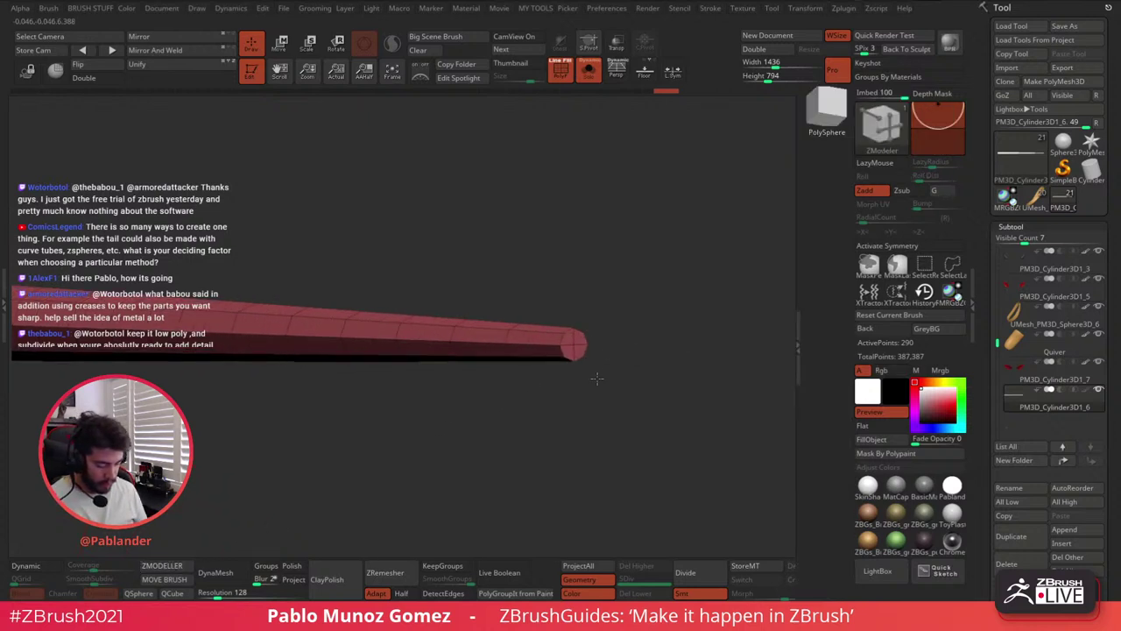
Mark the polygons of the narrow end cap as a temporary polygroup with ZModeler
{"action": "left_click", "coordinate": [578, 336], "text": "alt"}
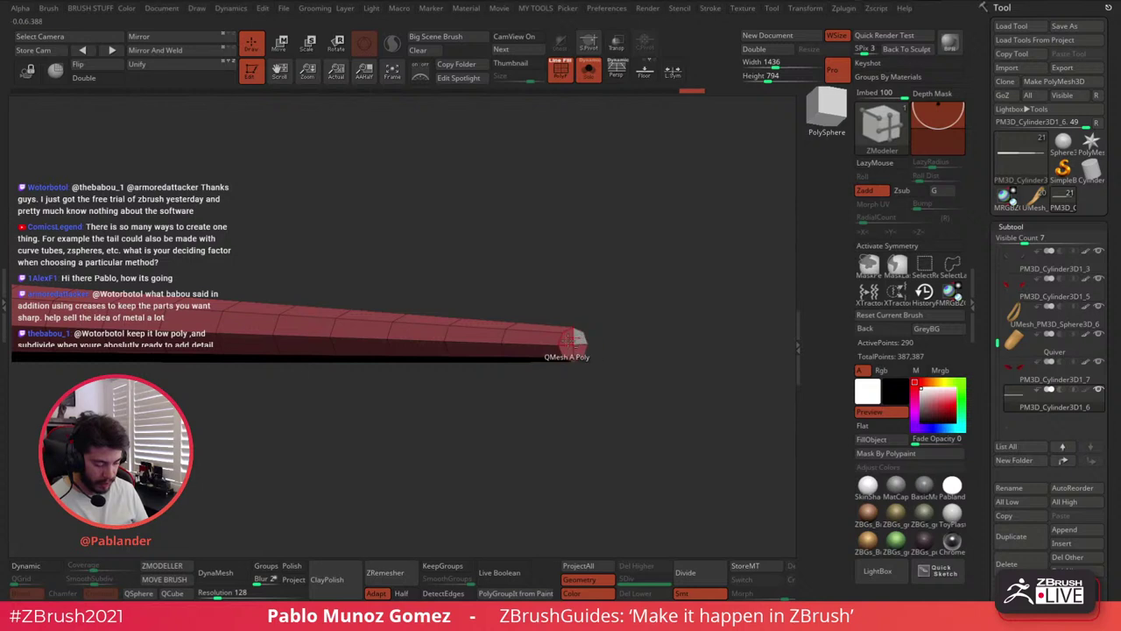
{"action": "left_click", "coordinate": [567, 338], "text": "alt"}
{"action": "left_click", "coordinate": [569, 351], "text": "alt"}
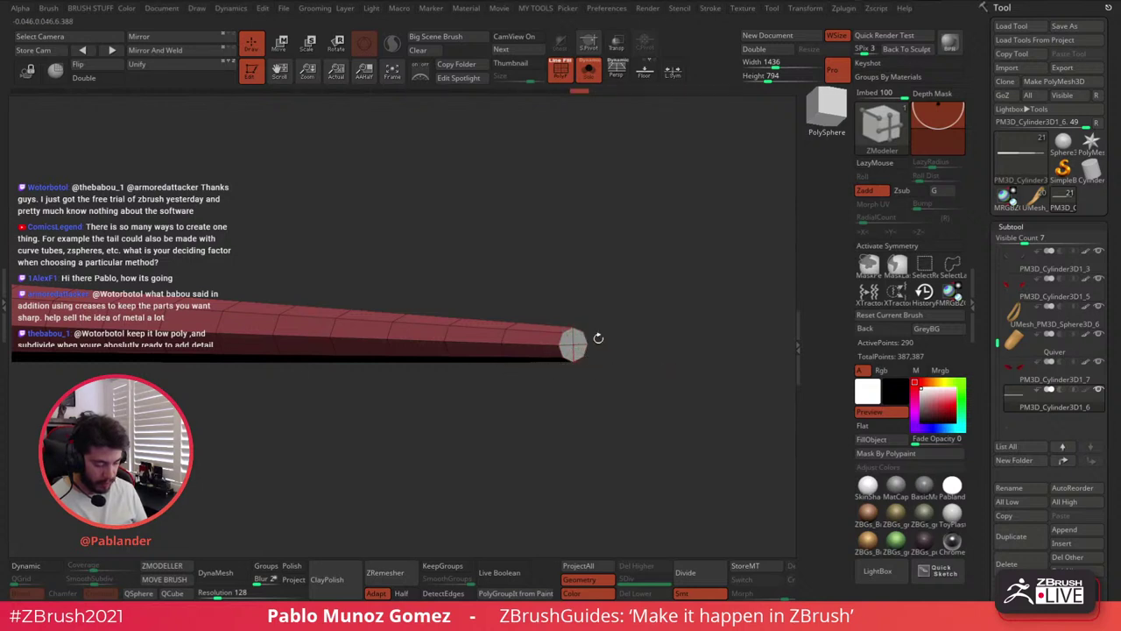
Set ZModeler's QMesh polygon action to the Polygroup All target for the marked end cap
{"action": "key", "text": "space"}
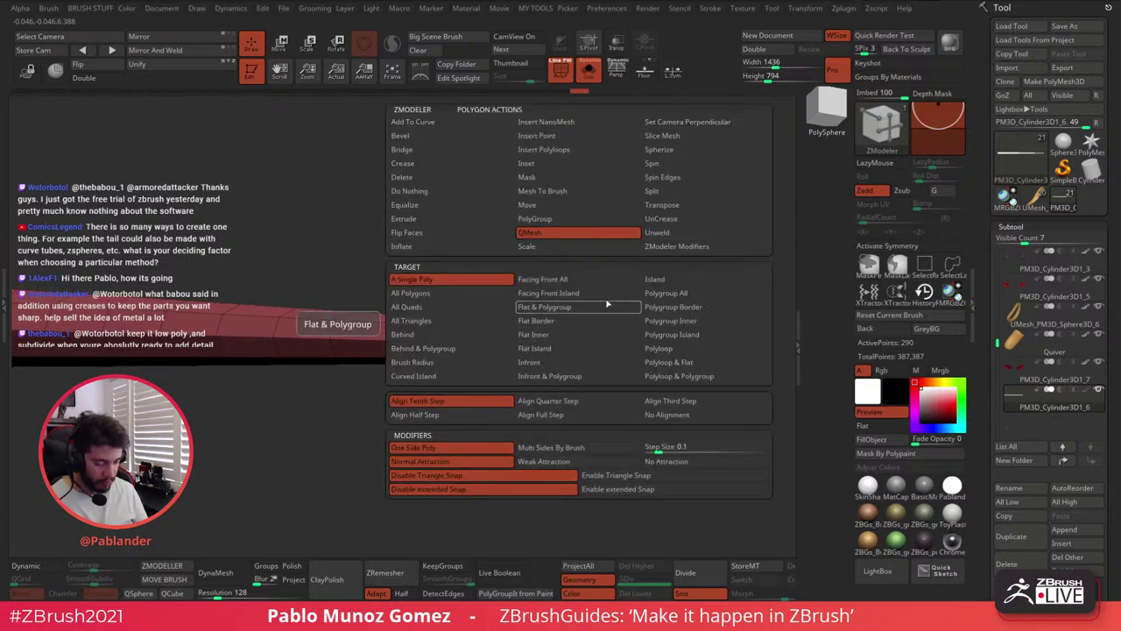
{"action": "left_click", "coordinate": [666, 293]}
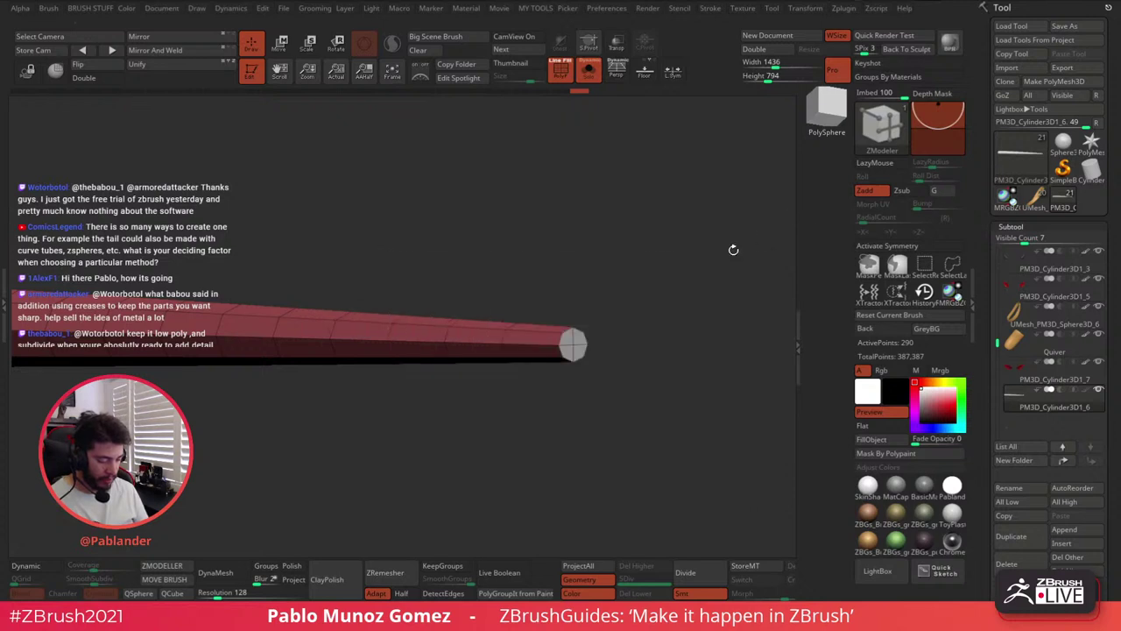
{"action": "key", "text": "space"}
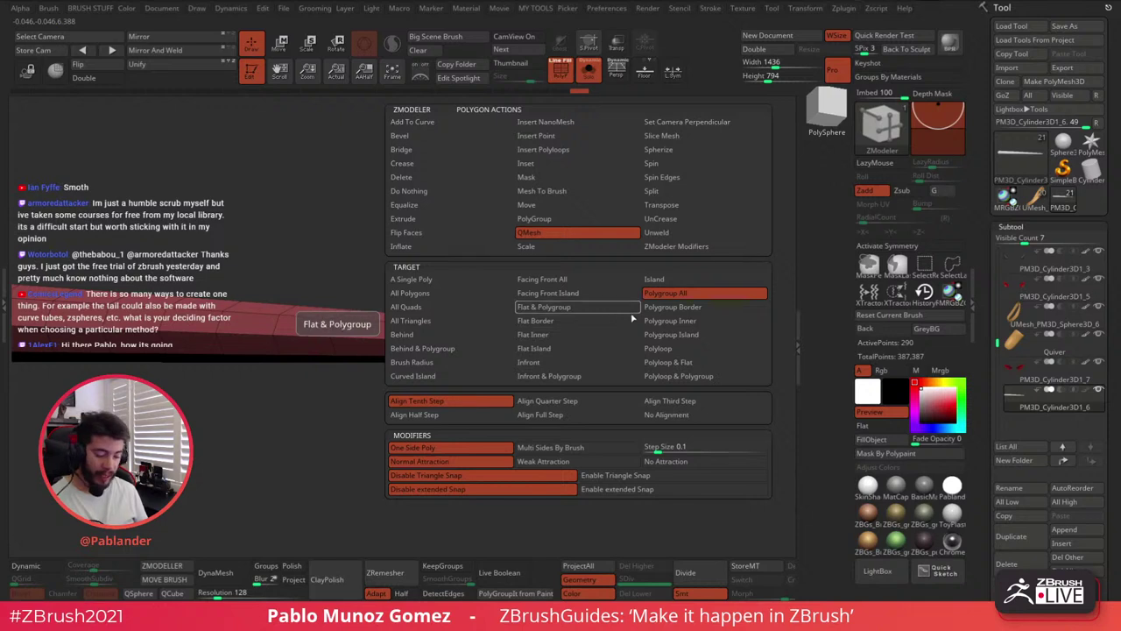
{"action": "left_click", "coordinate": [686, 295]}
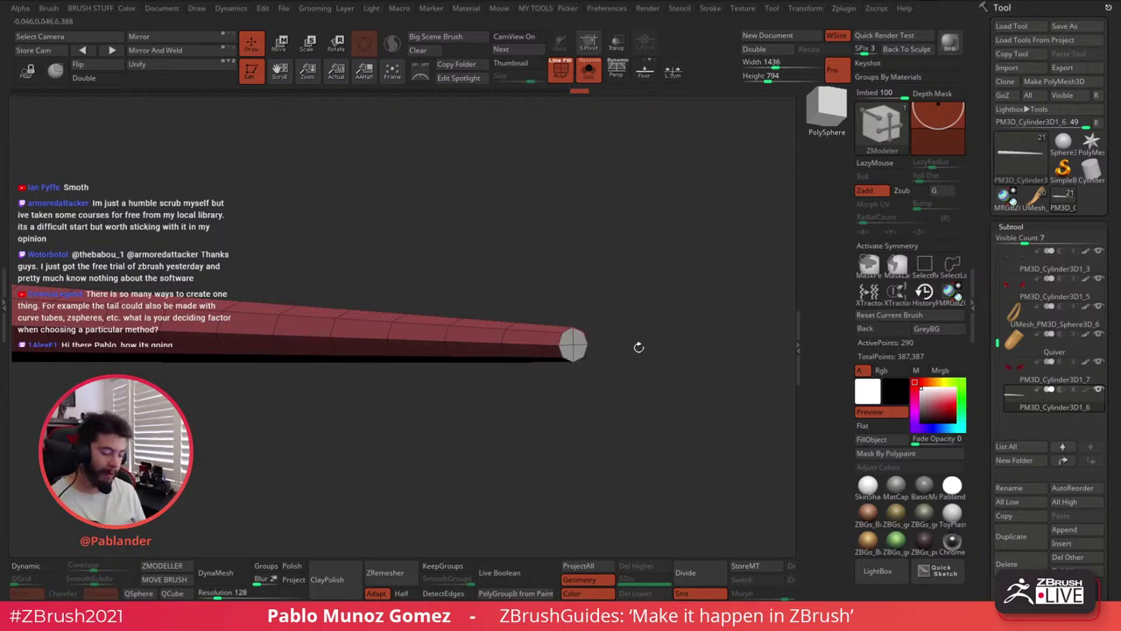
{"action": "left_click_drag", "start_coordinate": [613, 323], "coordinate": [615, 325]}
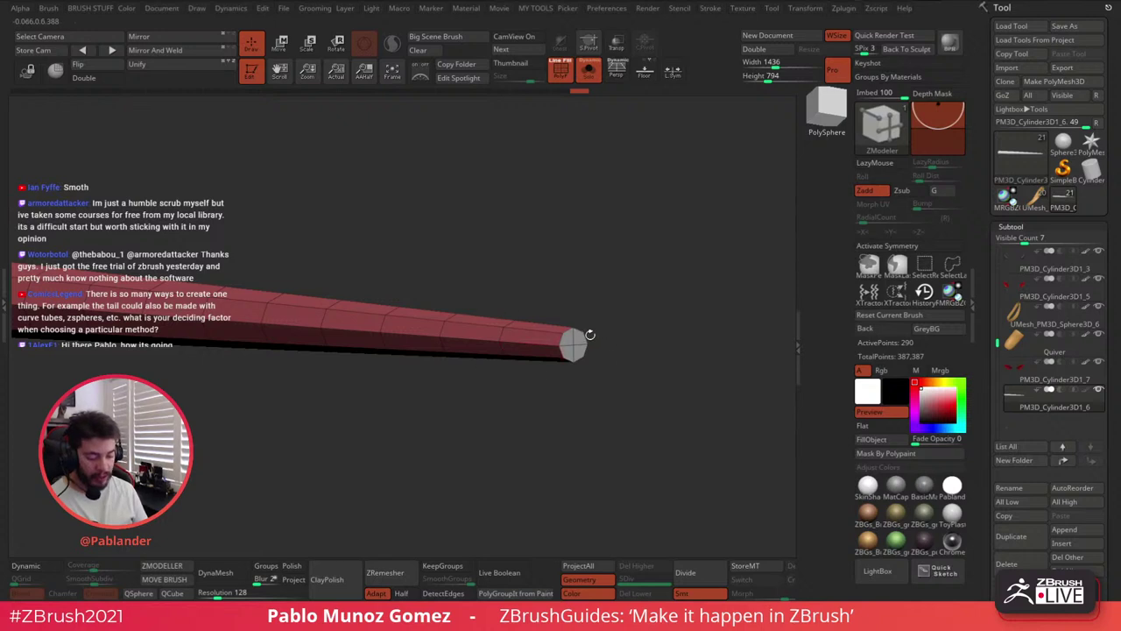
Extrude the rod's narrow end cap slightly with QMesh and give the thin extension a different polygroup
{"action": "left_click_drag", "start_coordinate": [573, 341], "coordinate": [596, 335]}
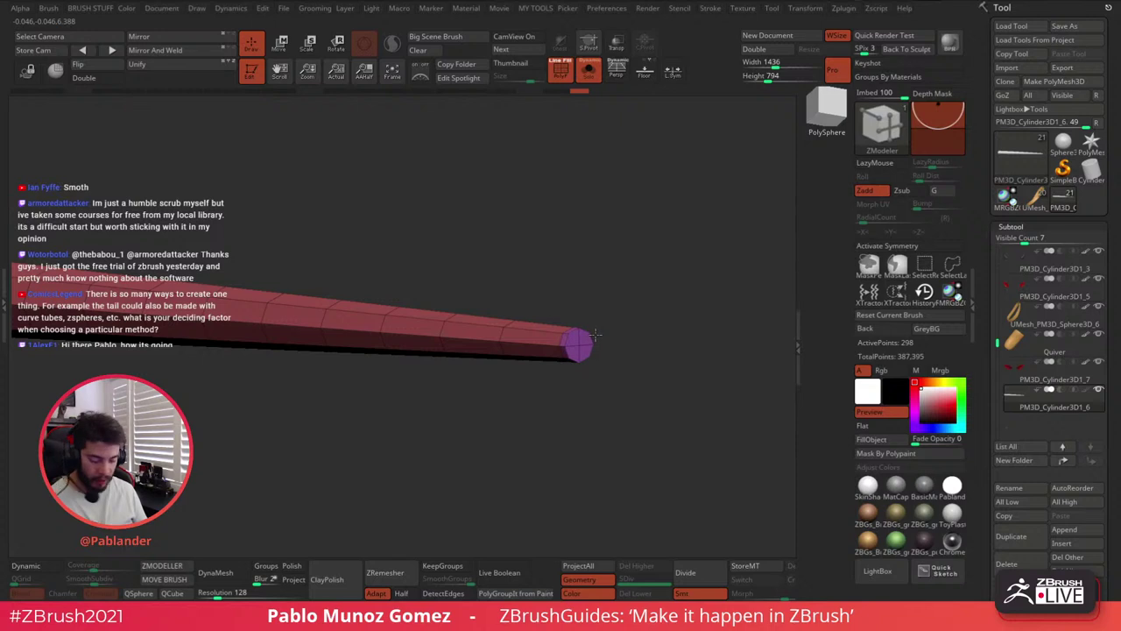
{"action": "left_click_drag", "start_coordinate": [595, 334], "coordinate": [596, 335]}
{"action": "key", "text": "alt"}
{"action": "key", "text": "alt"}
{"action": "key", "text": "alt"}
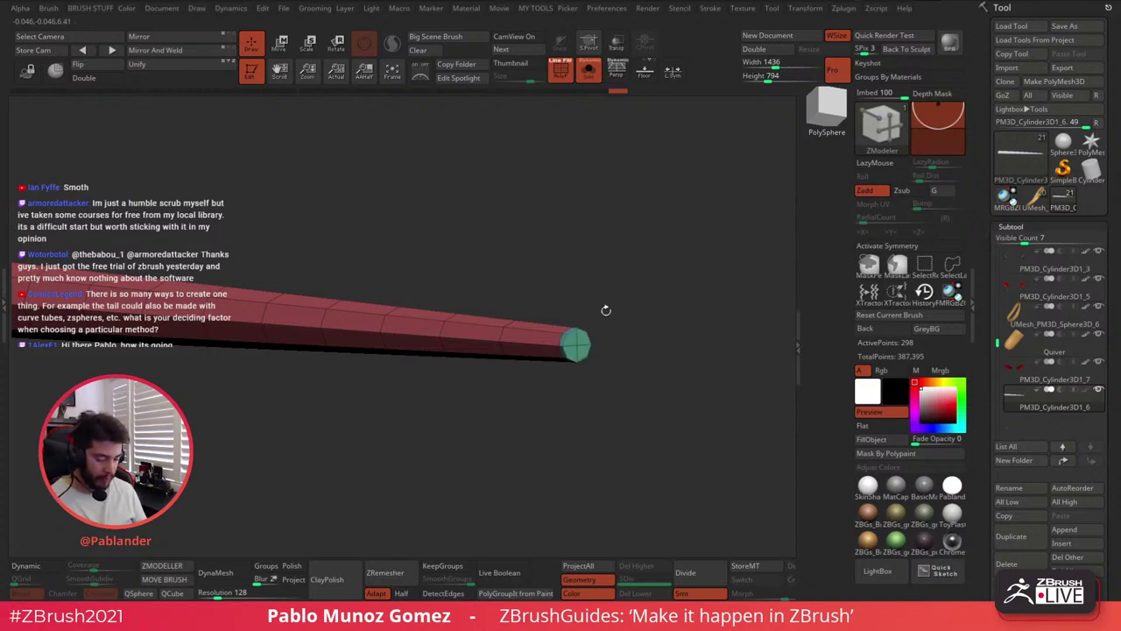
Mask the whole rod except its newly extruded end and center the gizmo on that unmasked end
{"action": "left_click_drag", "start_coordinate": [638, 285], "coordinate": [599, 338], "text": "shift"}
{"action": "left_click_drag", "start_coordinate": [618, 266], "coordinate": [531, 408], "text": "ctrl"}
{"action": "left_click", "coordinate": [594, 449], "text": "ctrl"}
{"action": "key", "text": "w"}
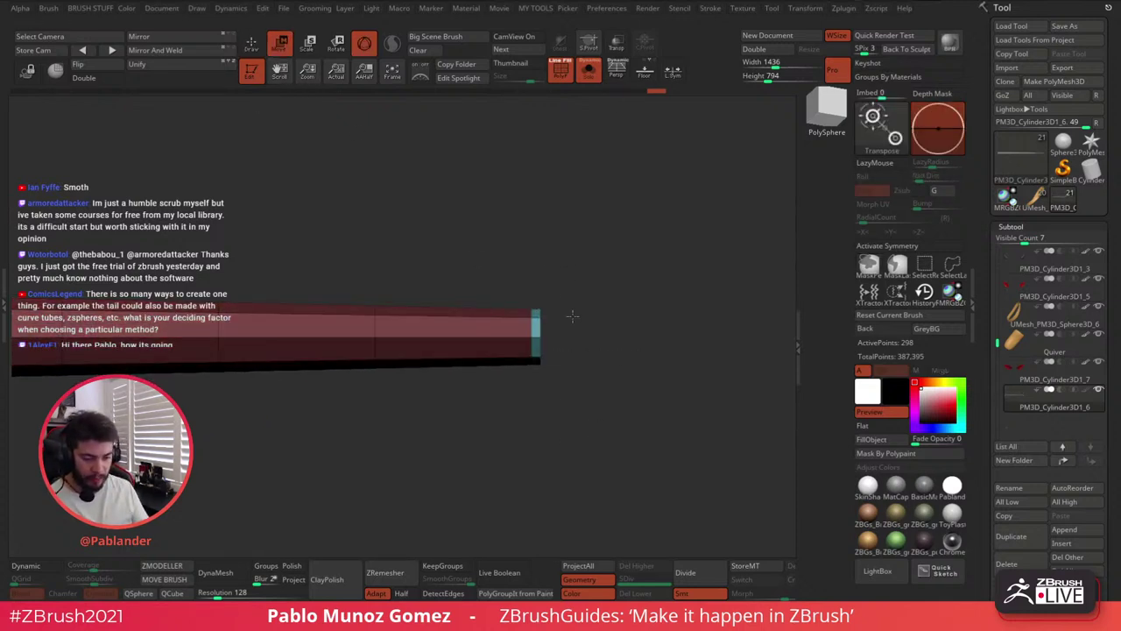
{"action": "key", "text": "f"}
{"action": "left_click", "coordinate": [387, 163]}
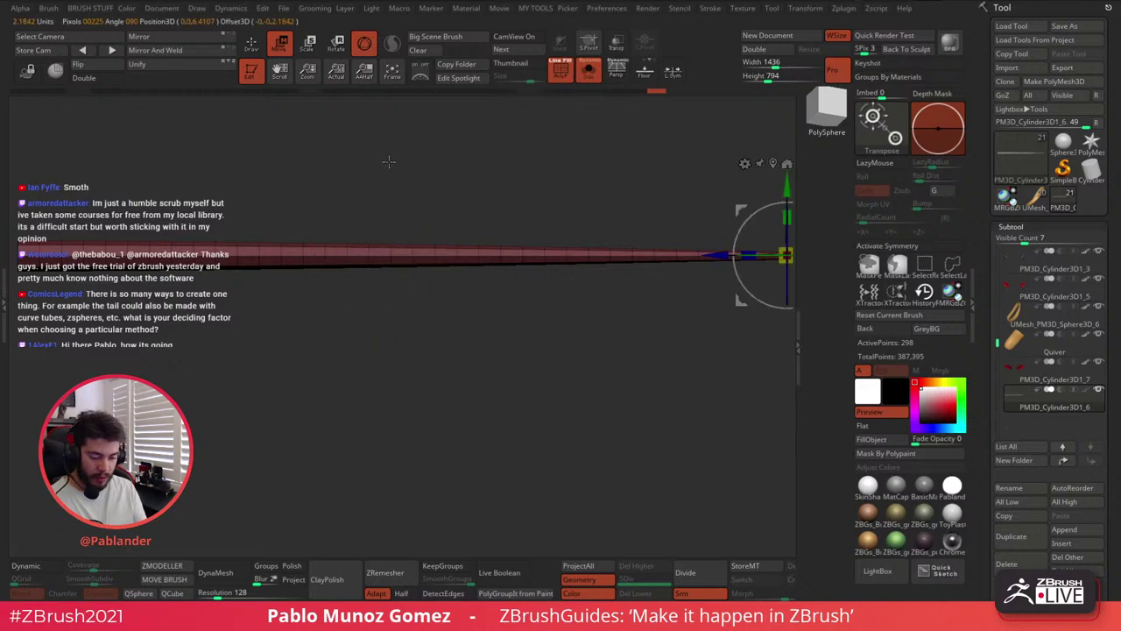
{"action": "key", "text": "f"}
{"action": "key", "text": "f"}
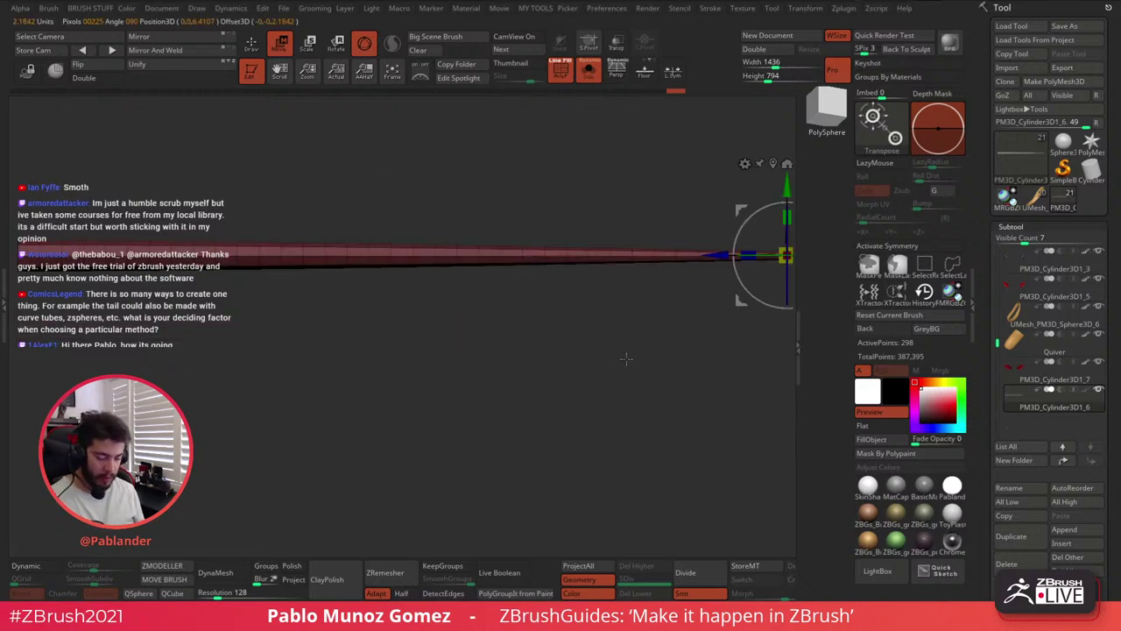
{"action": "left_click_drag", "start_coordinate": [476, 354], "coordinate": [411, 363], "text": "shift"}
{"action": "left_click_drag", "start_coordinate": [518, 361], "coordinate": [538, 386]}
{"action": "left_click_drag", "start_coordinate": [636, 334], "coordinate": [382, 407], "text": "alt"}
{"action": "right_click_drag", "start_coordinate": [645, 351], "coordinate": [658, 445], "text": "ctrl"}
Scale the unmasked end up evenly into a wide ring and adjust its position along the rod so it sits just beyond the shaft
{"action": "left_click_drag", "start_coordinate": [535, 325], "coordinate": [553, 299]}
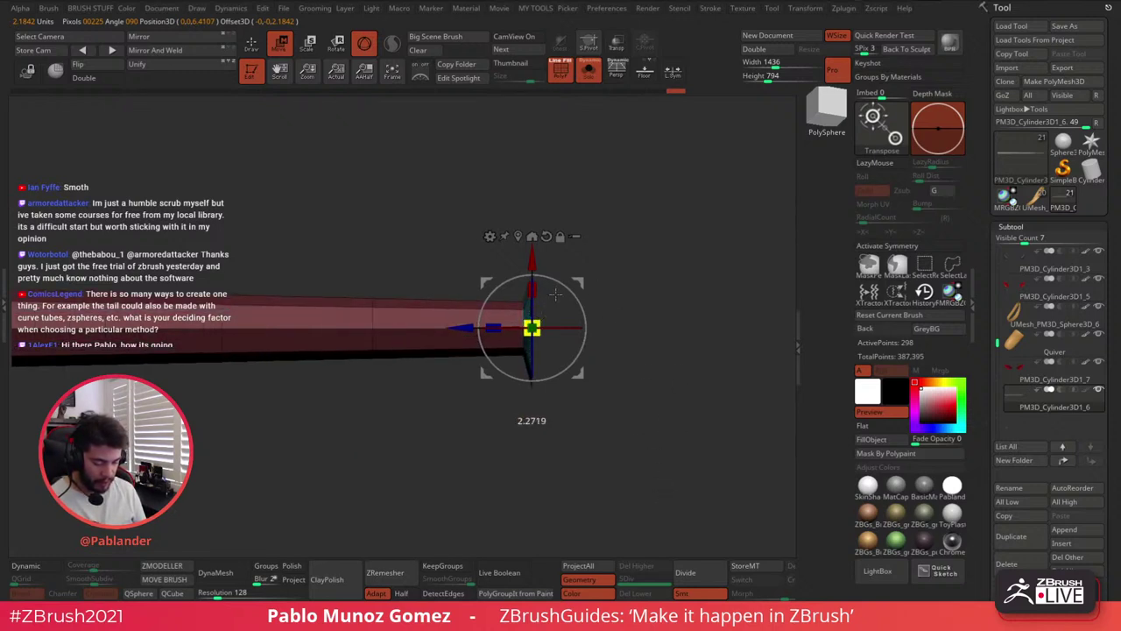
{"action": "left_click_drag", "start_coordinate": [461, 329], "coordinate": [436, 331]}
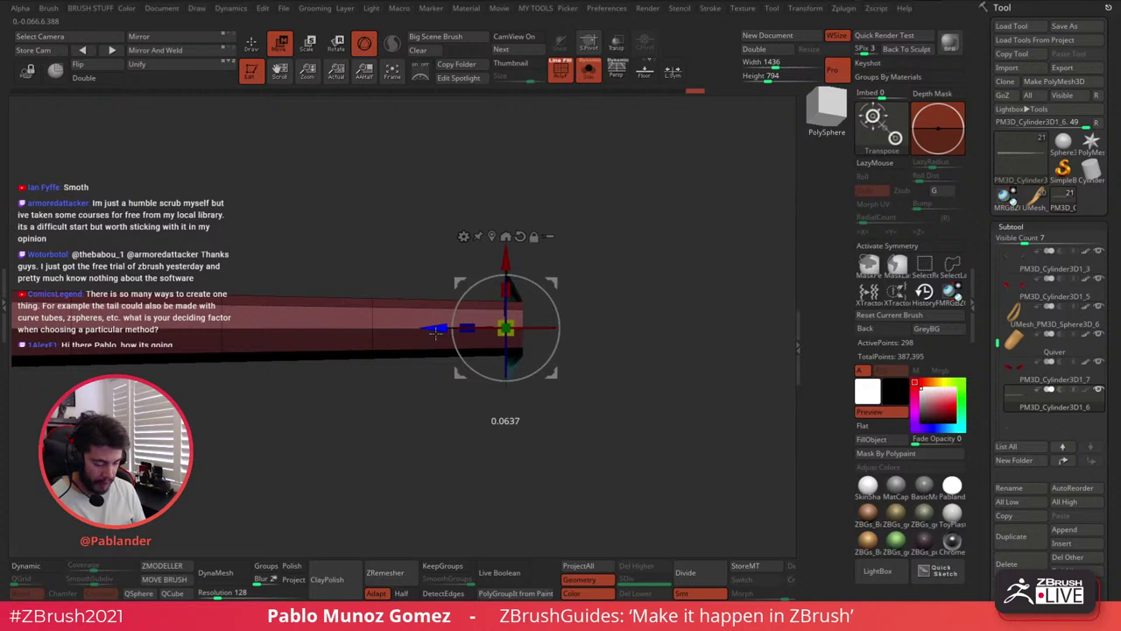
{"action": "left_click_drag", "start_coordinate": [661, 282], "coordinate": [627, 300]}
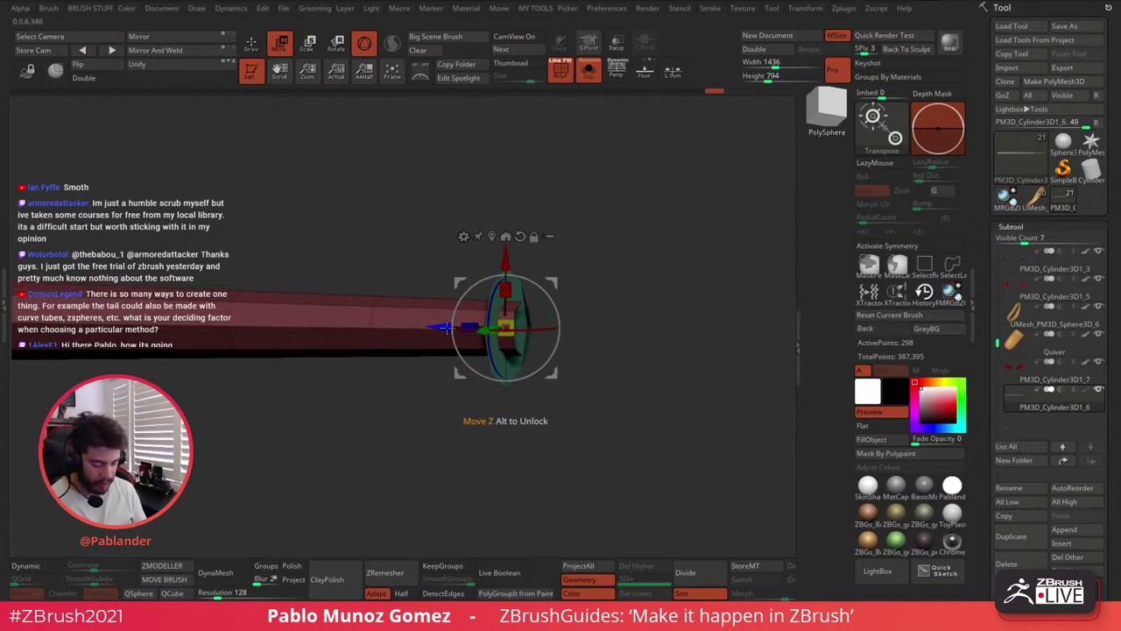
{"action": "left_click_drag", "start_coordinate": [446, 328], "coordinate": [478, 329]}
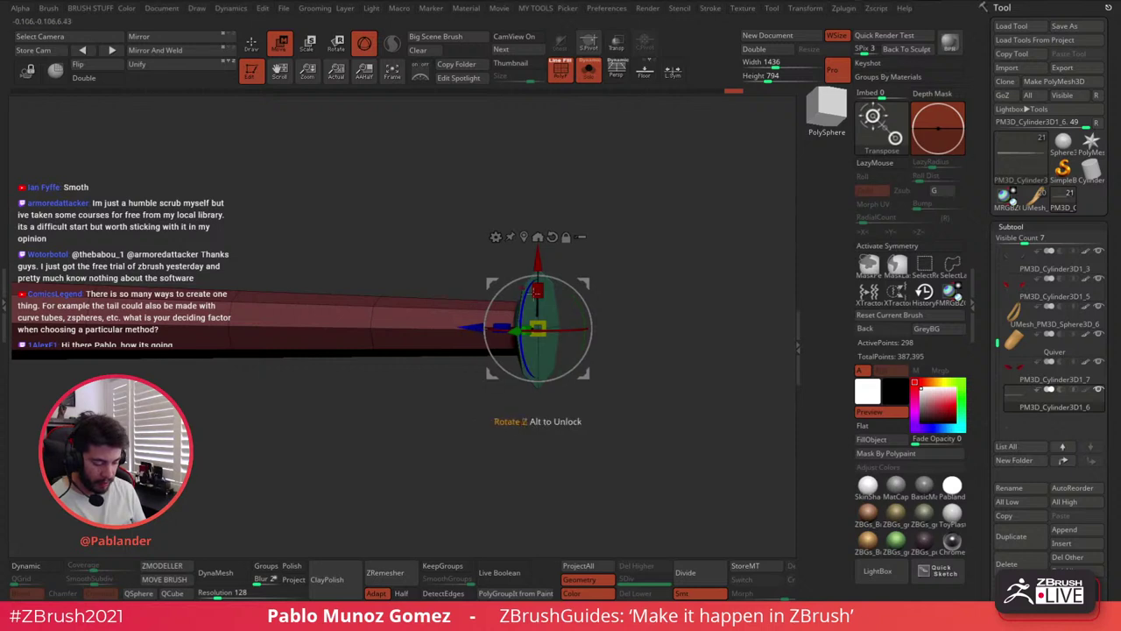
{"action": "left_click_drag", "start_coordinate": [653, 301], "coordinate": [664, 302]}
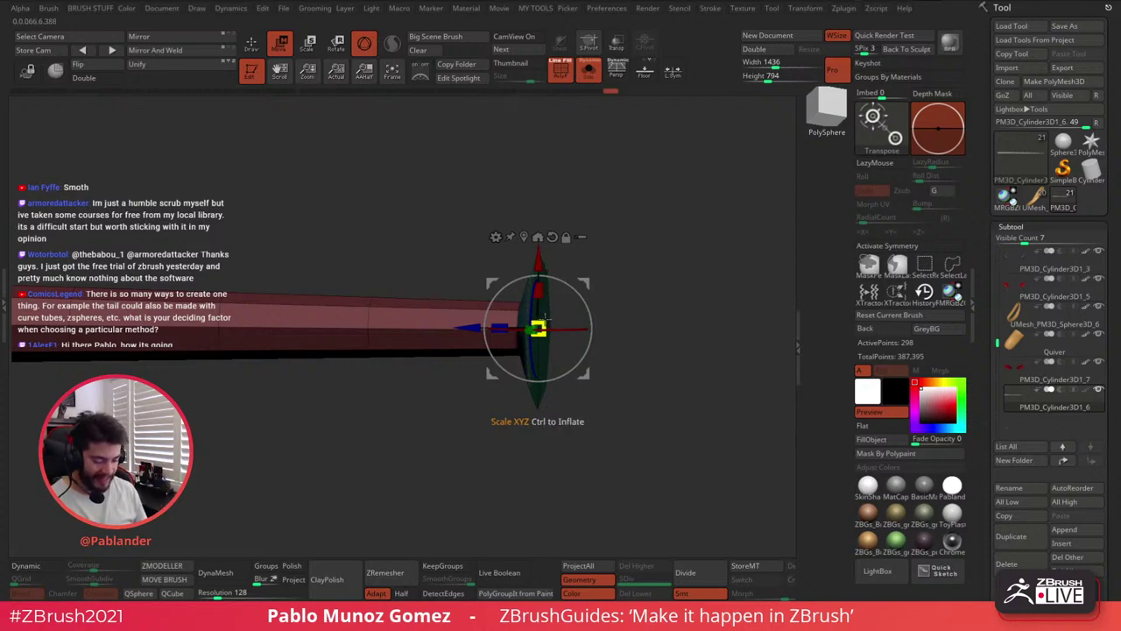
Extrude the enlarged end face outward with QMesh Polygroup All into a thick block
{"action": "key", "text": "q"}
{"action": "left_click_drag", "start_coordinate": [608, 279], "coordinate": [606, 207]}
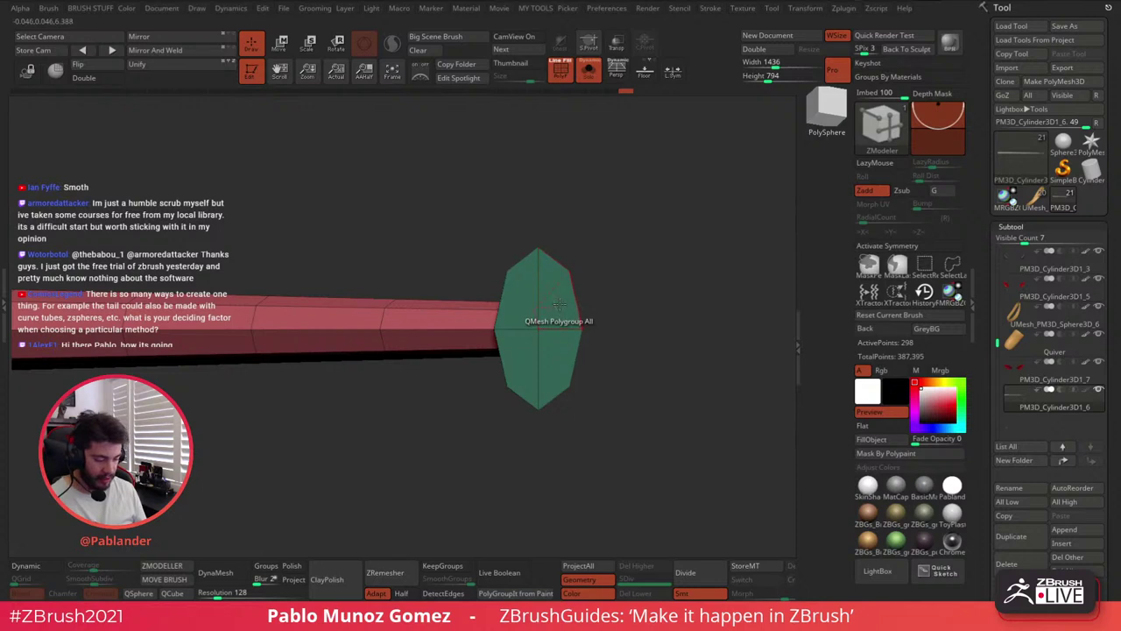
{"action": "right_click_drag", "start_coordinate": [559, 305], "coordinate": [565, 319]}
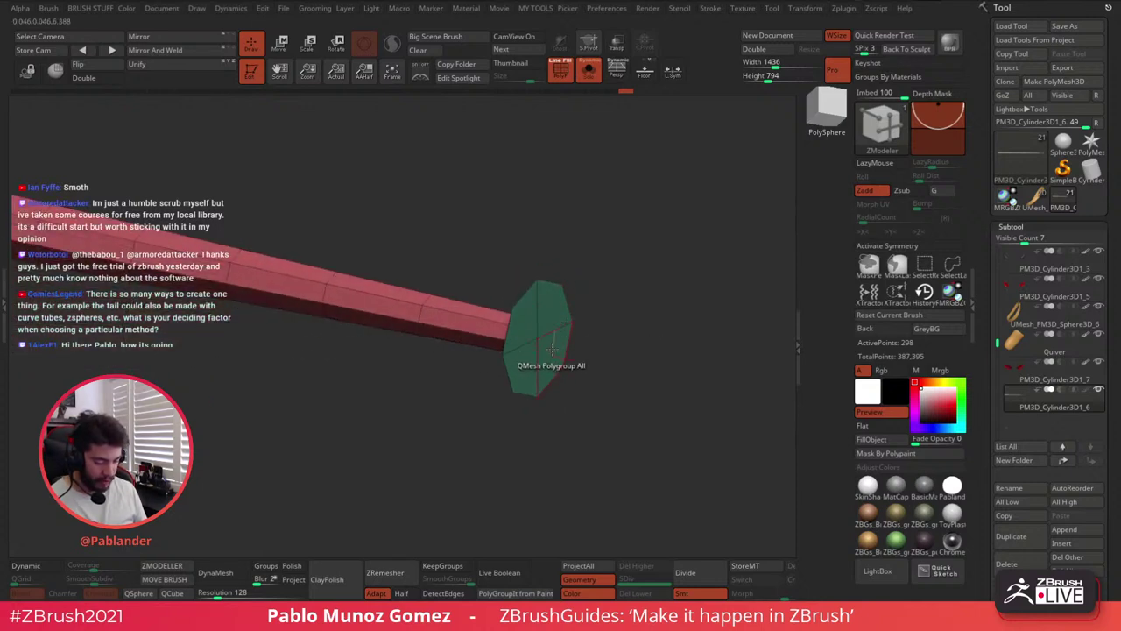
{"action": "left_click_drag", "start_coordinate": [552, 347], "coordinate": [713, 391]}
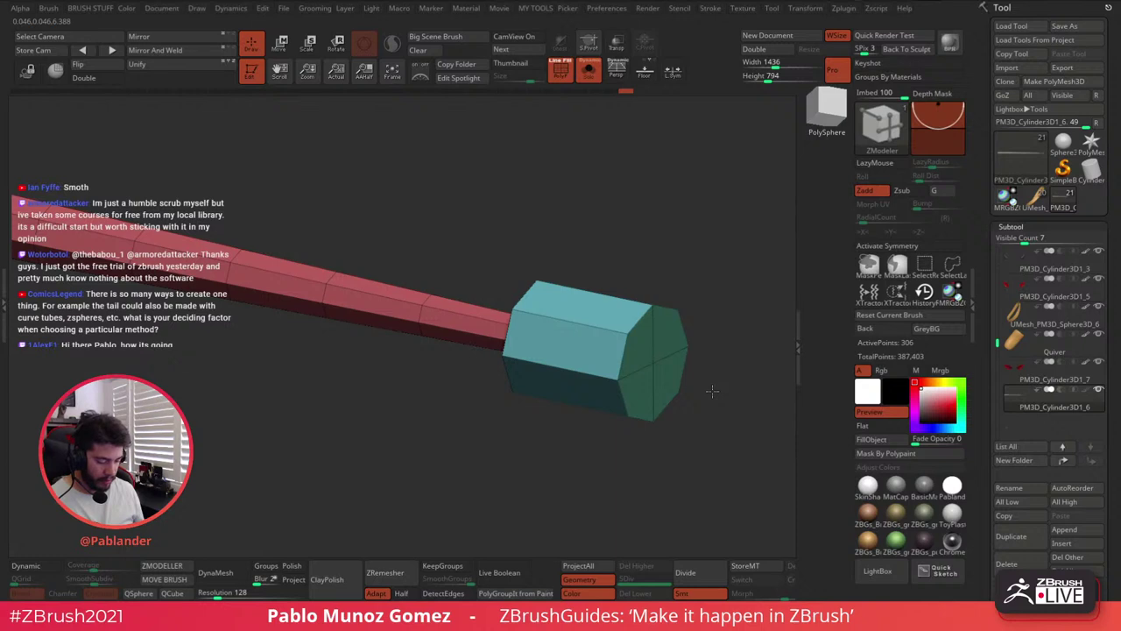
With everything but the block's outer end masked, shrink that end almost to a point and pull it outward about 0.12 units
{"action": "mouse_move", "coordinate": [698, 378]}
{"action": "right_mouse_down"}
{"action": "mouse_move", "coordinate": [648, 348]}
{"action": "mouse_move", "coordinate": [718, 296]}
{"action": "mouse_move", "coordinate": [666, 269]}
{"action": "right_mouse_up"}
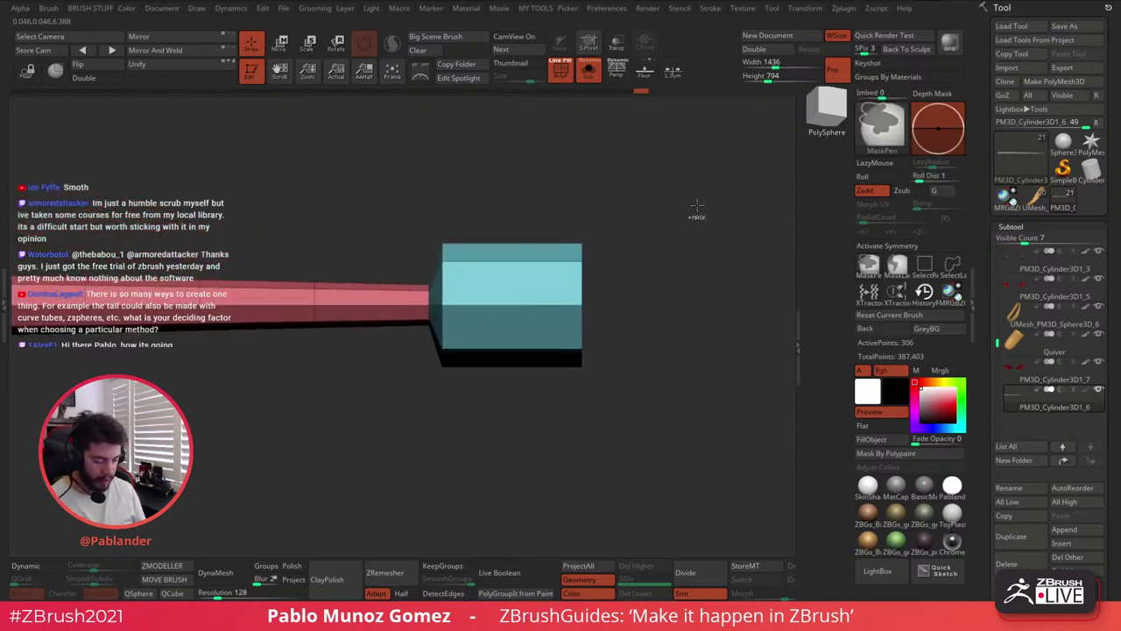
{"action": "left_click_drag", "start_coordinate": [548, 182], "coordinate": [633, 384], "text": "ctrl"}
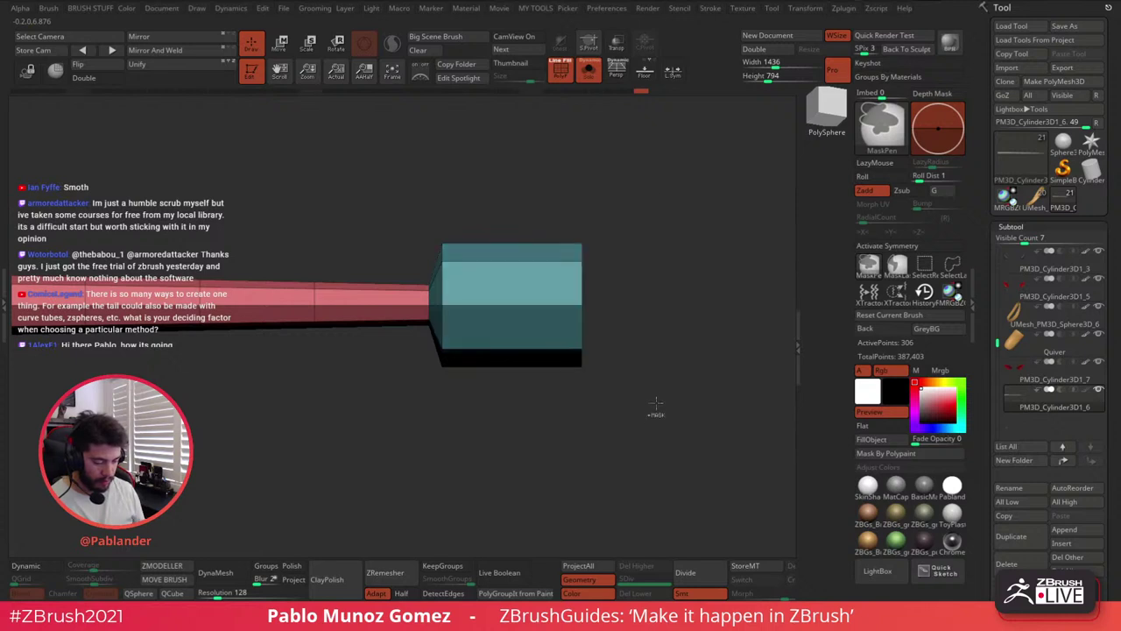
{"action": "left_click", "coordinate": [635, 372], "text": "ctrl"}
{"action": "key", "text": "w"}
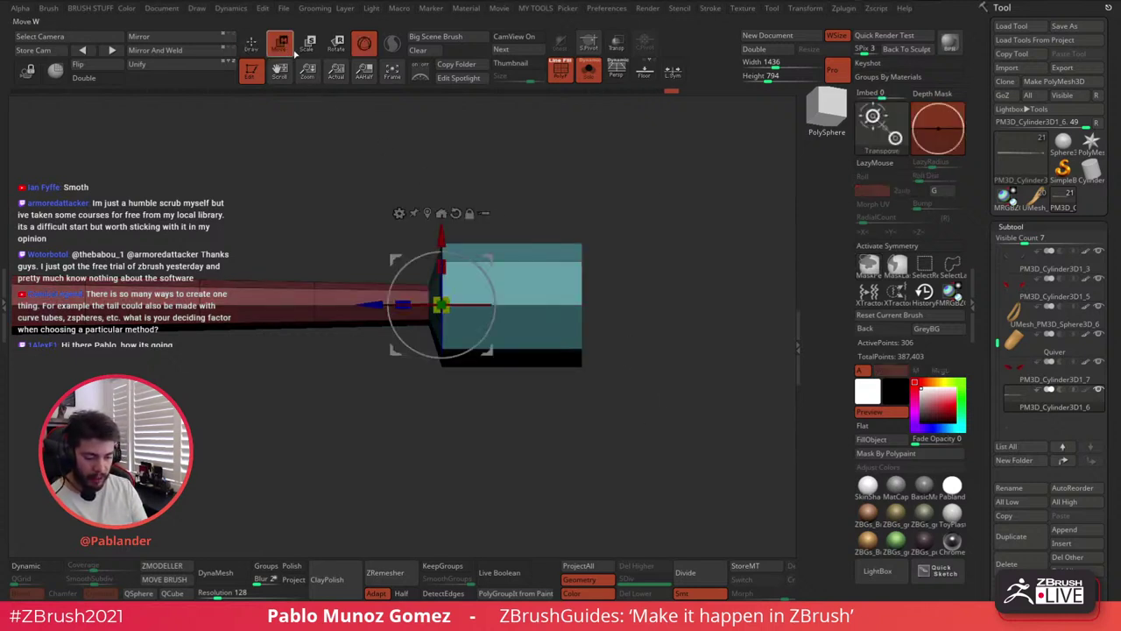
{"action": "left_click", "coordinate": [427, 213]}
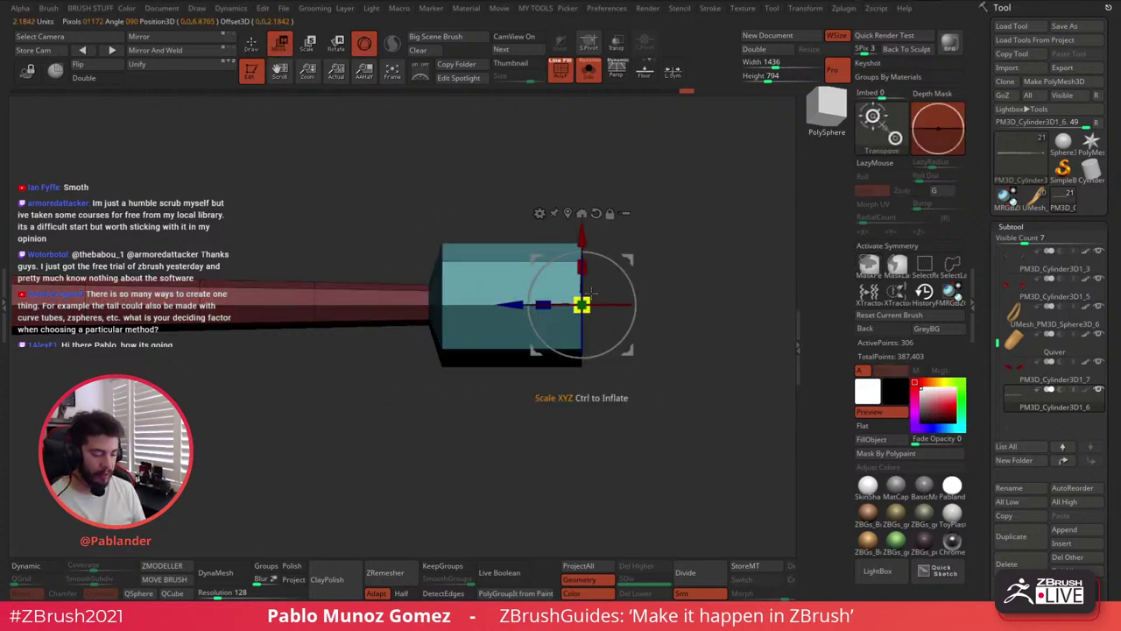
{"action": "left_click_drag", "start_coordinate": [587, 301], "coordinate": [565, 334]}
{"action": "left_click_drag", "start_coordinate": [512, 305], "coordinate": [549, 305]}
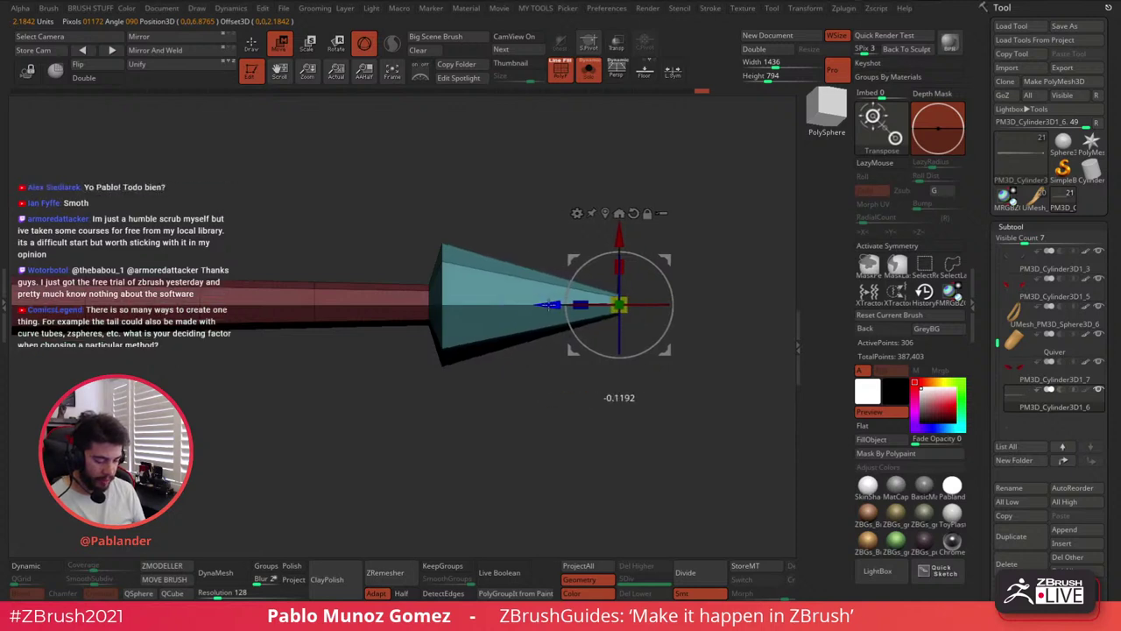
Mask everything except the arrowhead's wide base ring and center the gizmo on the ring
{"action": "left_click_drag", "start_coordinate": [480, 417], "coordinate": [496, 438], "text": "ctrl"}
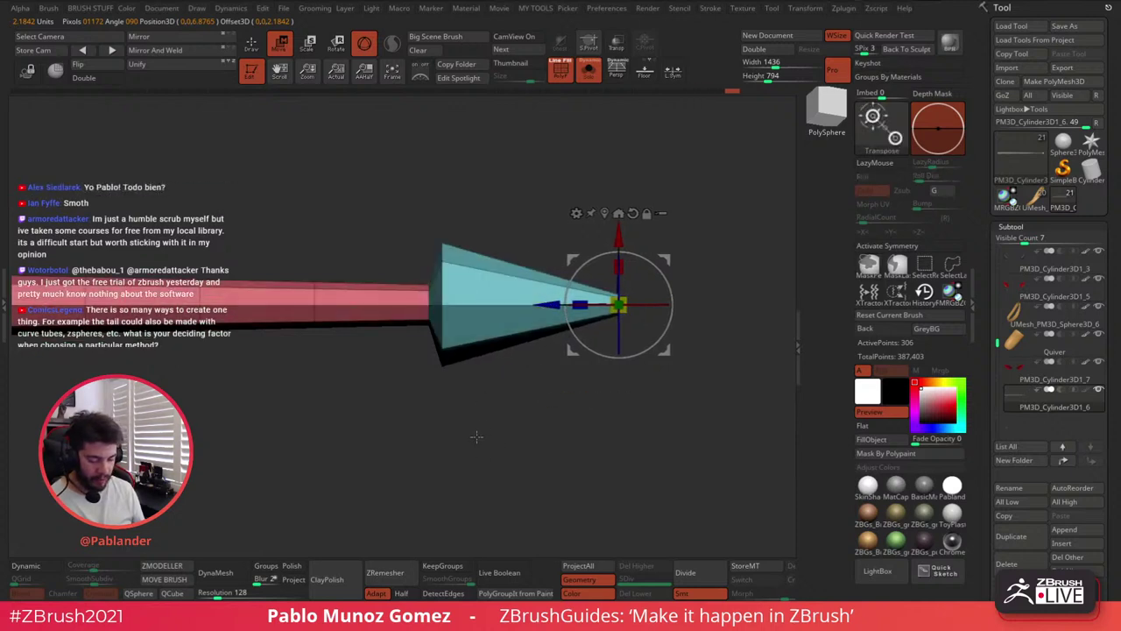
{"action": "left_click_drag", "start_coordinate": [435, 231], "coordinate": [462, 390], "text": "ctrl"}
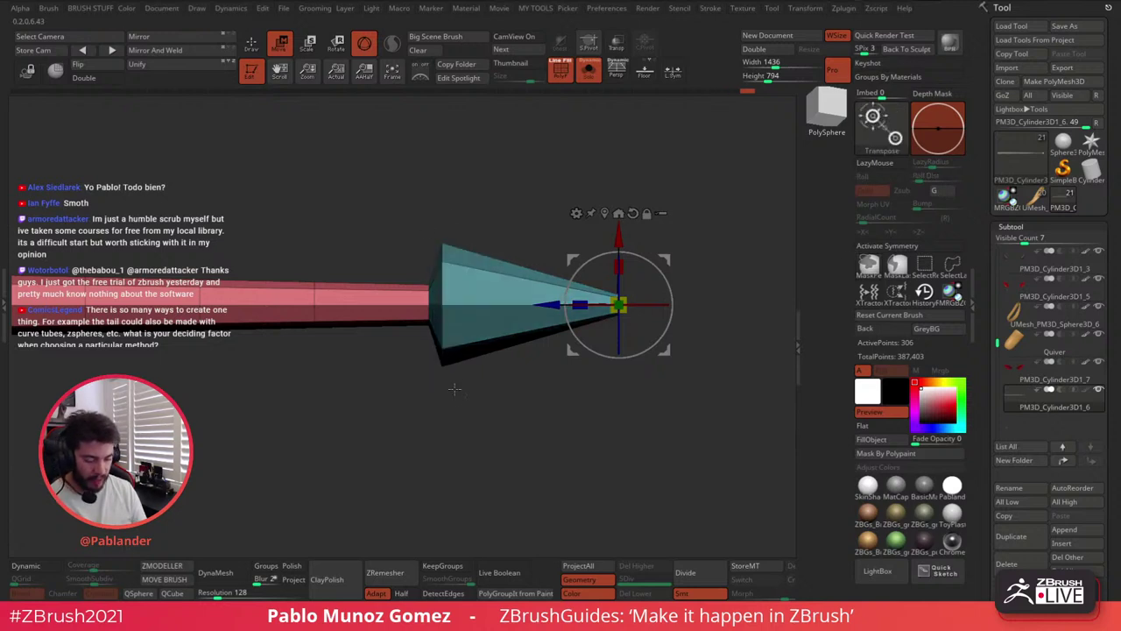
{"action": "left_click", "coordinate": [541, 427], "text": "ctrl"}
{"action": "left_click_drag", "start_coordinate": [540, 426], "coordinate": [544, 420], "text": "ctrl"}
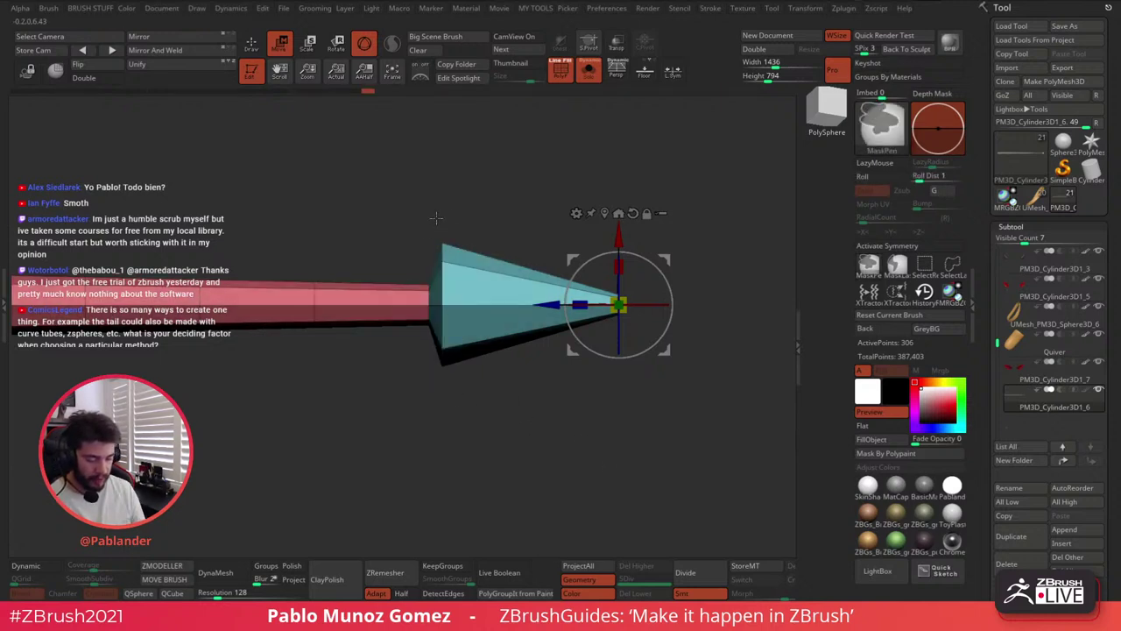
{"action": "left_click_drag", "start_coordinate": [436, 218], "coordinate": [515, 395], "text": "ctrl"}
{"action": "left_click", "coordinate": [502, 439], "text": "ctrl"}
{"action": "left_click", "coordinate": [604, 213]}
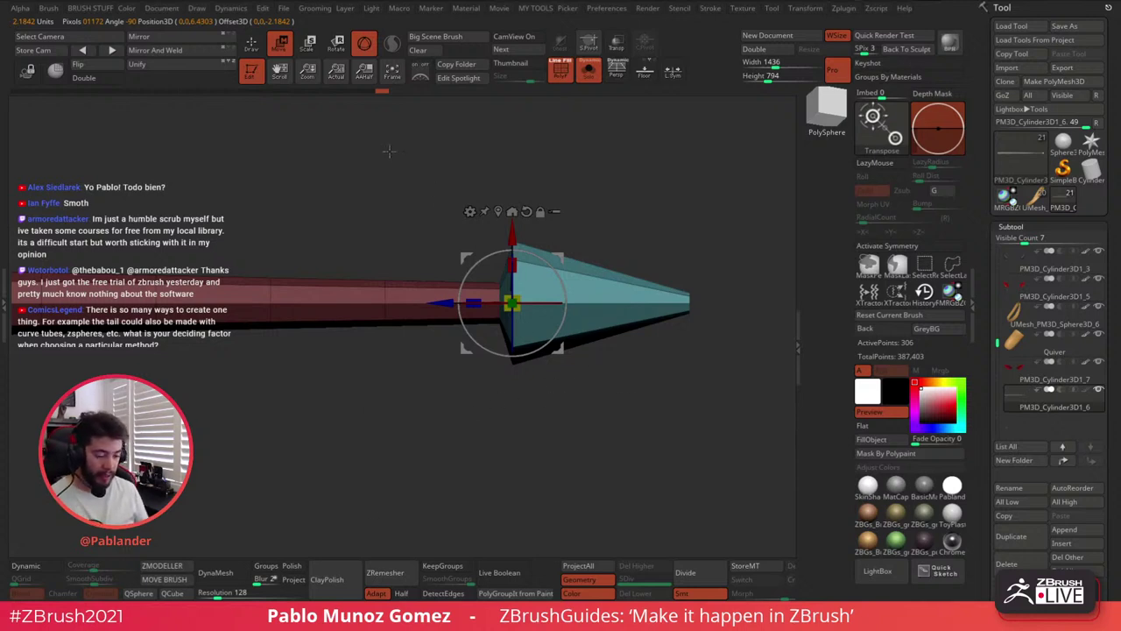
Remask the model by marquee-masking the arrowhead's wide base ring and inverting the mask, with the move gizmo active
{"action": "key", "text": "q"}
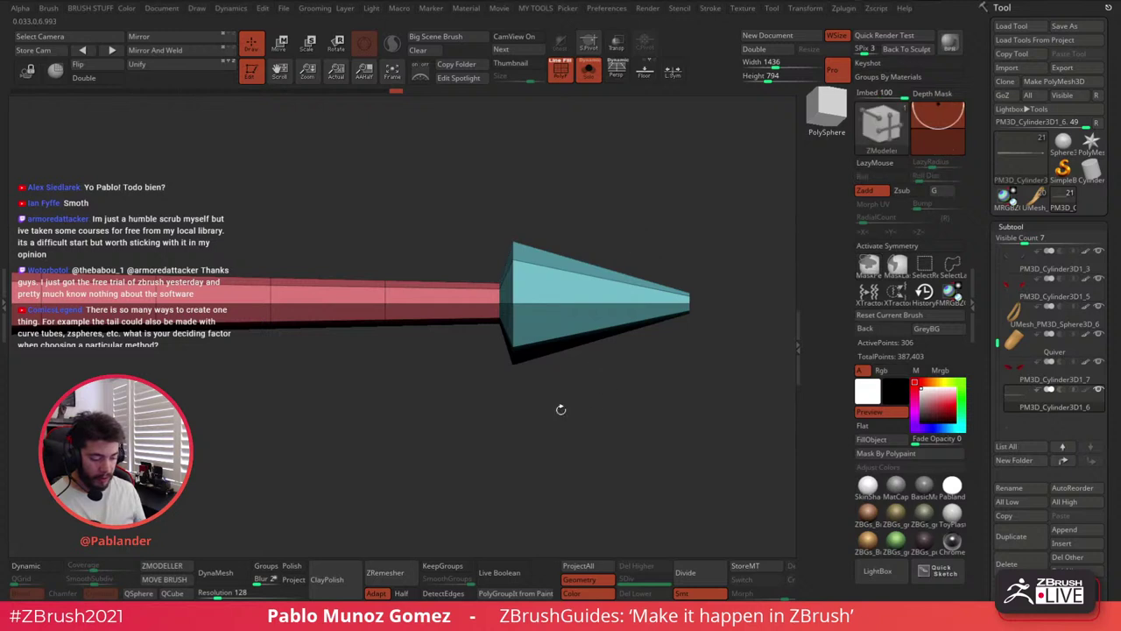
{"action": "key", "text": "ctrl"}
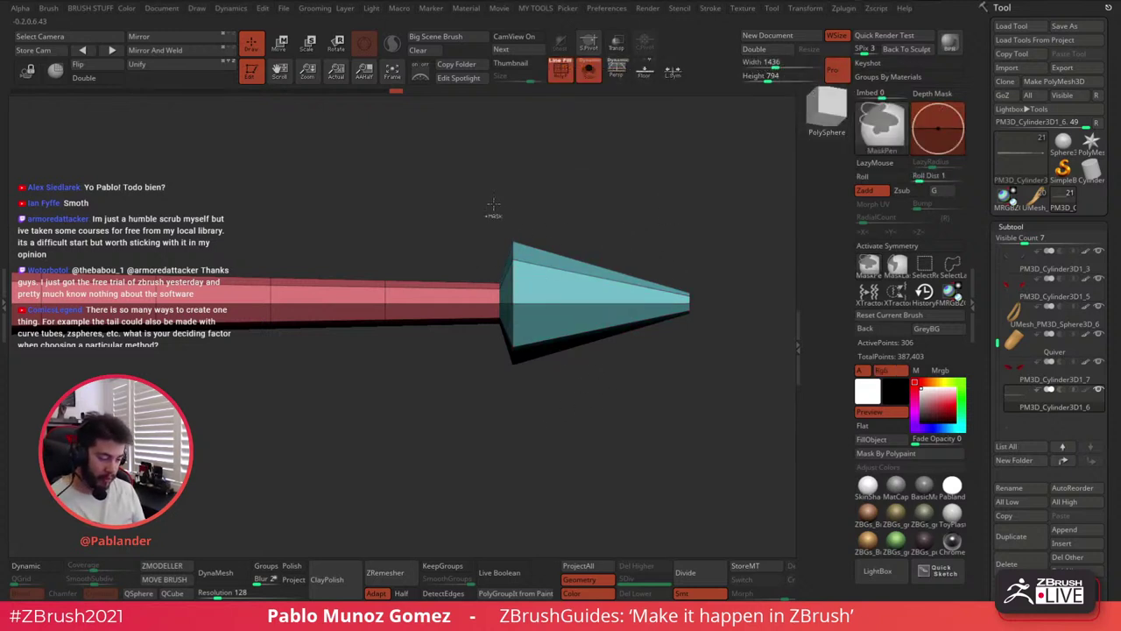
{"action": "left_click_drag", "start_coordinate": [503, 186], "coordinate": [528, 396], "text": "ctrl"}
{"action": "left_click_drag", "start_coordinate": [537, 449], "coordinate": [531, 396], "text": "ctrl"}
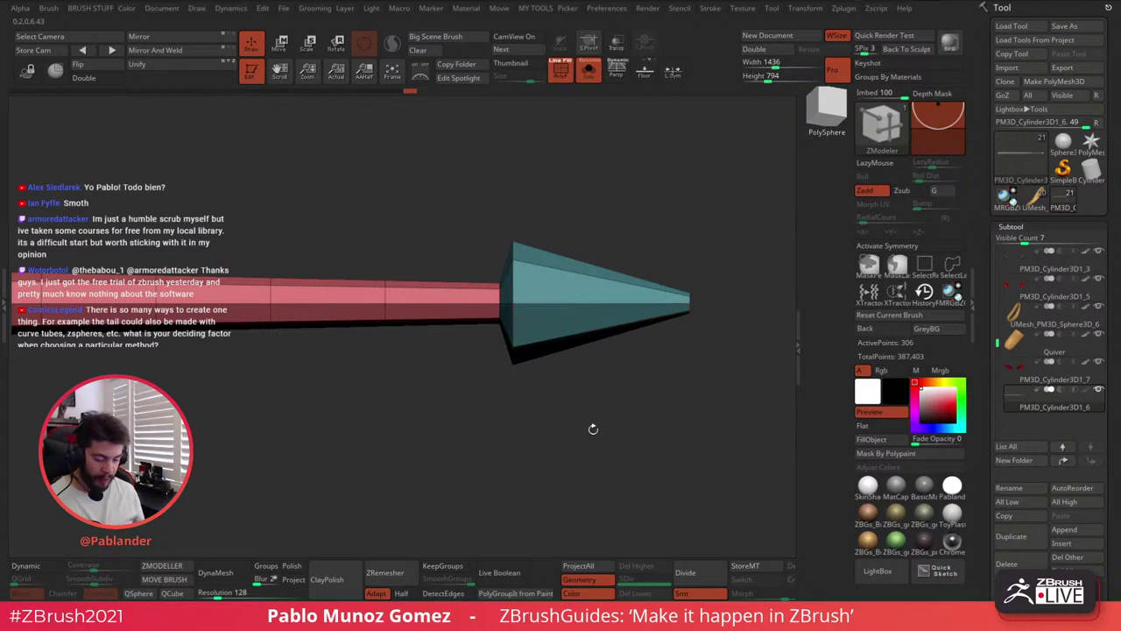
{"action": "key", "text": "ctrl"}
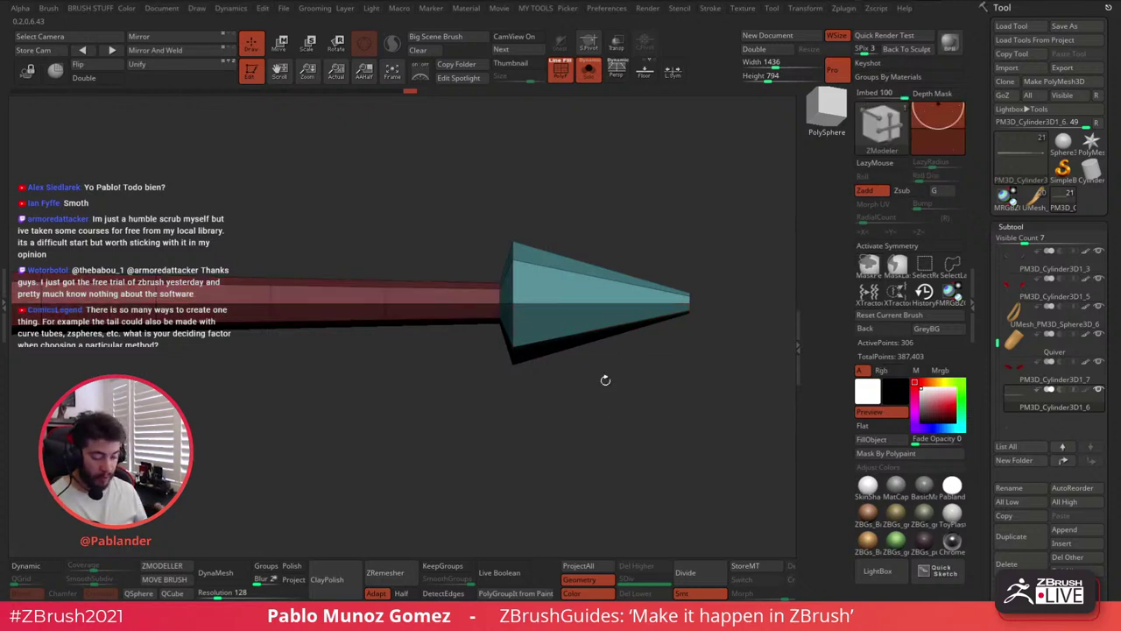
{"action": "key", "text": "w"}
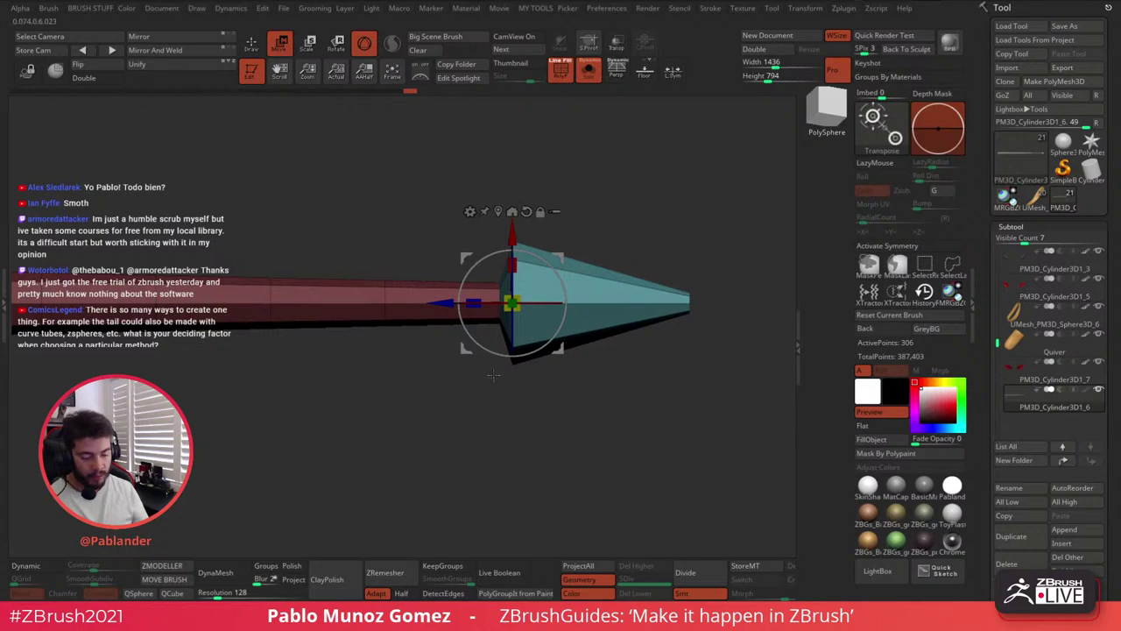
Recenter the displaced gizmo on the unmasked base ring and pull the ring back over the shaft to hollow the arrowhead's rear
{"action": "left_click_drag", "start_coordinate": [560, 251], "coordinate": [457, 448], "text": "alt"}
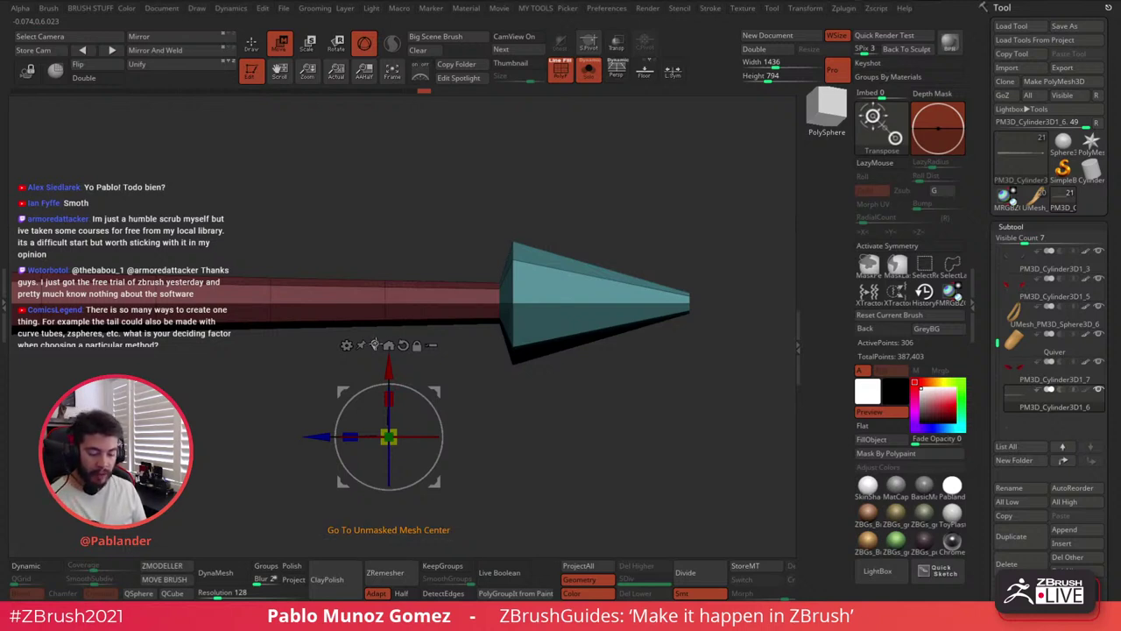
{"action": "left_click", "coordinate": [388, 345]}
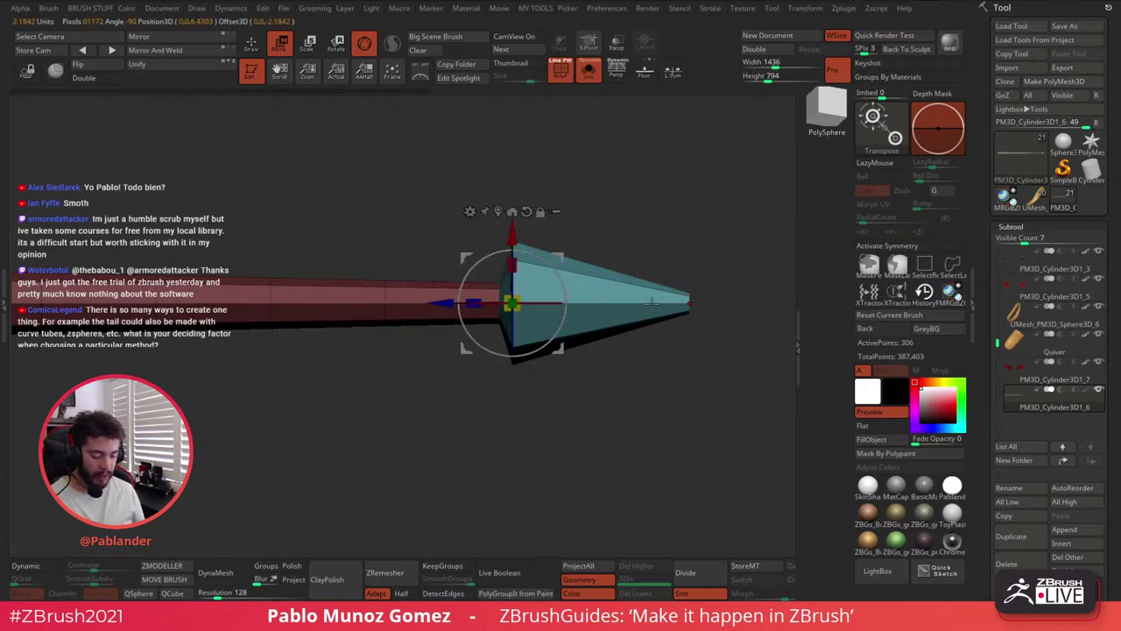
{"action": "left_click_drag", "start_coordinate": [473, 303], "coordinate": [434, 303]}
{"action": "left_click_drag", "start_coordinate": [614, 237], "coordinate": [619, 236]}
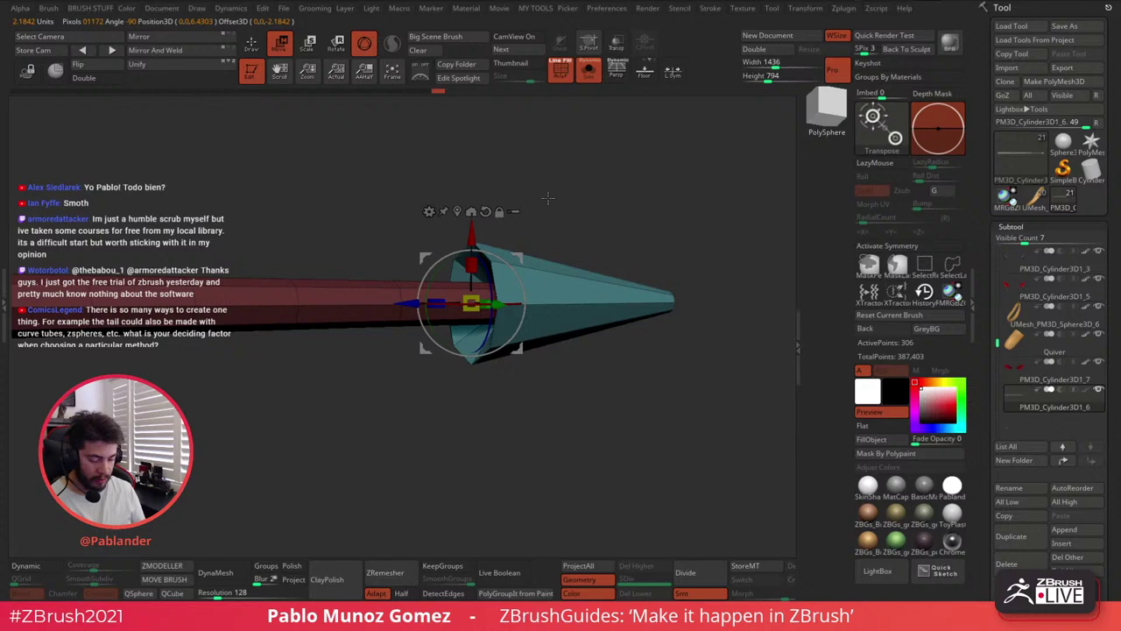
{"action": "left_click", "coordinate": [252, 45]}
{"action": "left_click_drag", "start_coordinate": [522, 195], "coordinate": [543, 212]}
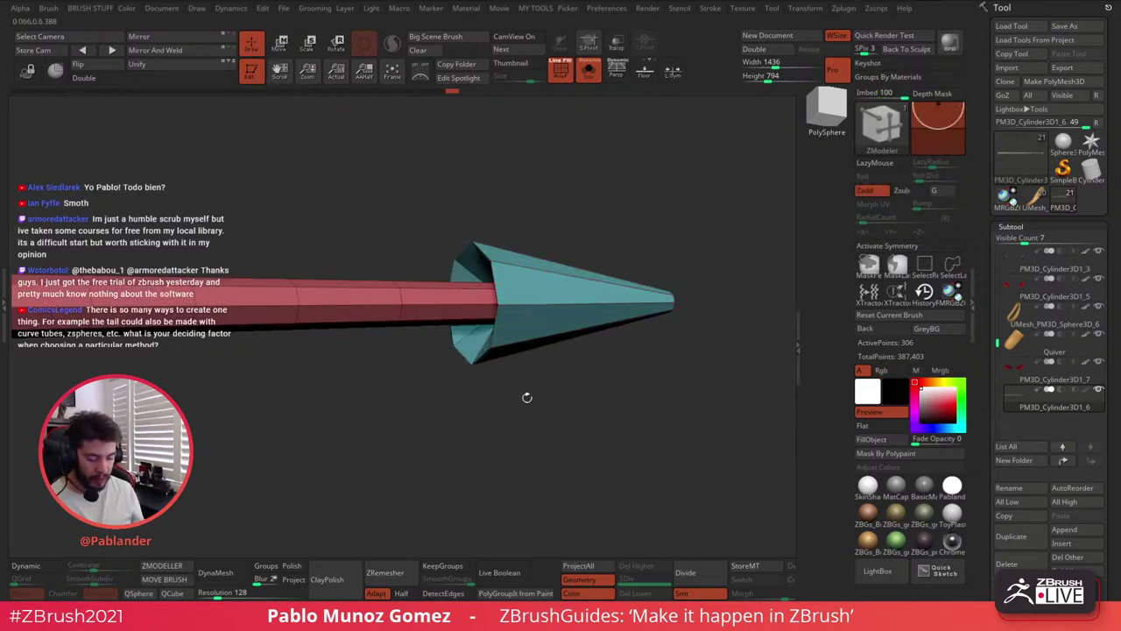
Preview the arrowhead with Dynamic Subdivision, check its smoothed shape, and turn the preview off
{"action": "left_click", "coordinate": [38, 568]}
{"action": "mouse_move", "coordinate": [375, 435]}
{"action": "left_mouse_down"}
{"action": "mouse_move", "coordinate": [351, 436]}
{"action": "mouse_move", "coordinate": [376, 424]}
{"action": "left_mouse_up"}
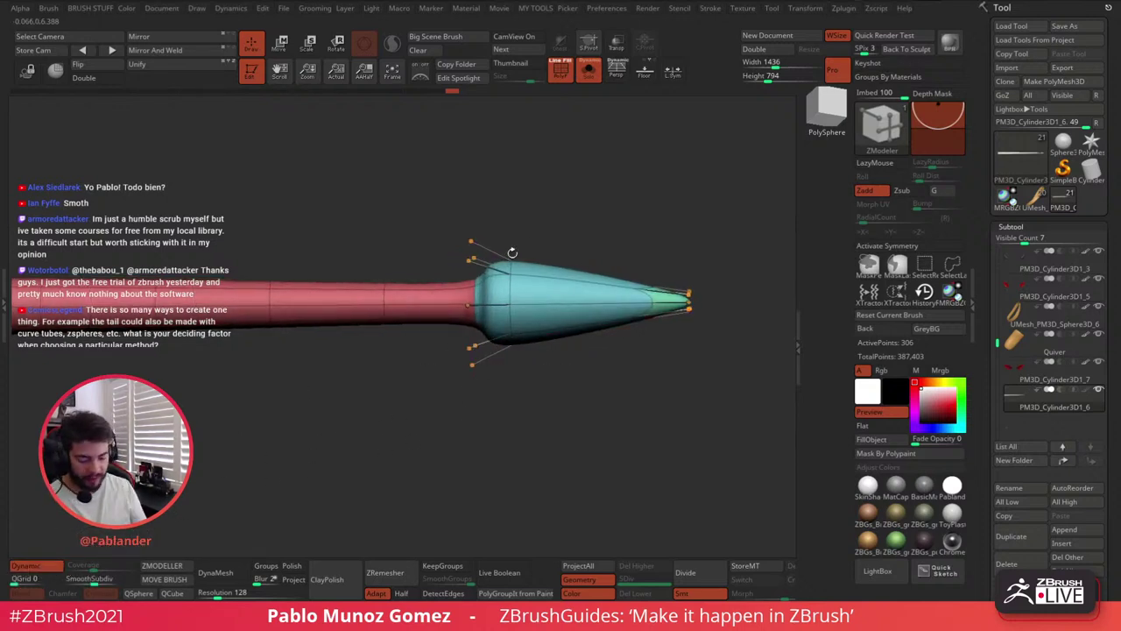
{"action": "left_click", "coordinate": [38, 568]}
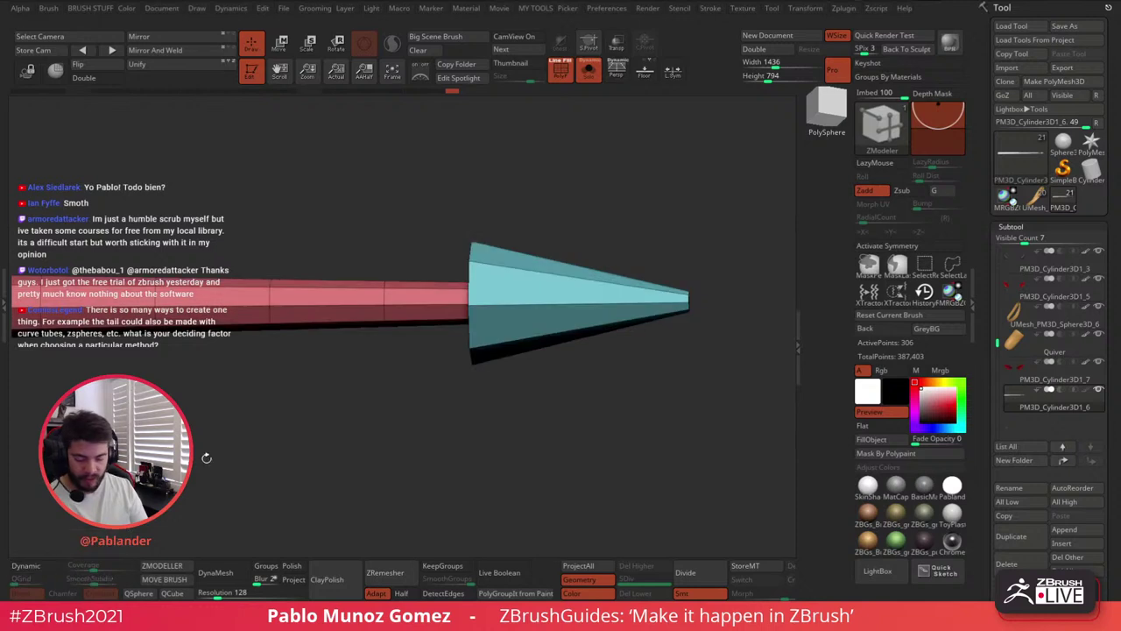
Set ZModeler's edge action to Insert with the Single EdgeLoop target for the arrowhead
{"action": "left_click_drag", "start_coordinate": [519, 396], "coordinate": [592, 313]}
{"action": "key", "text": "space"}
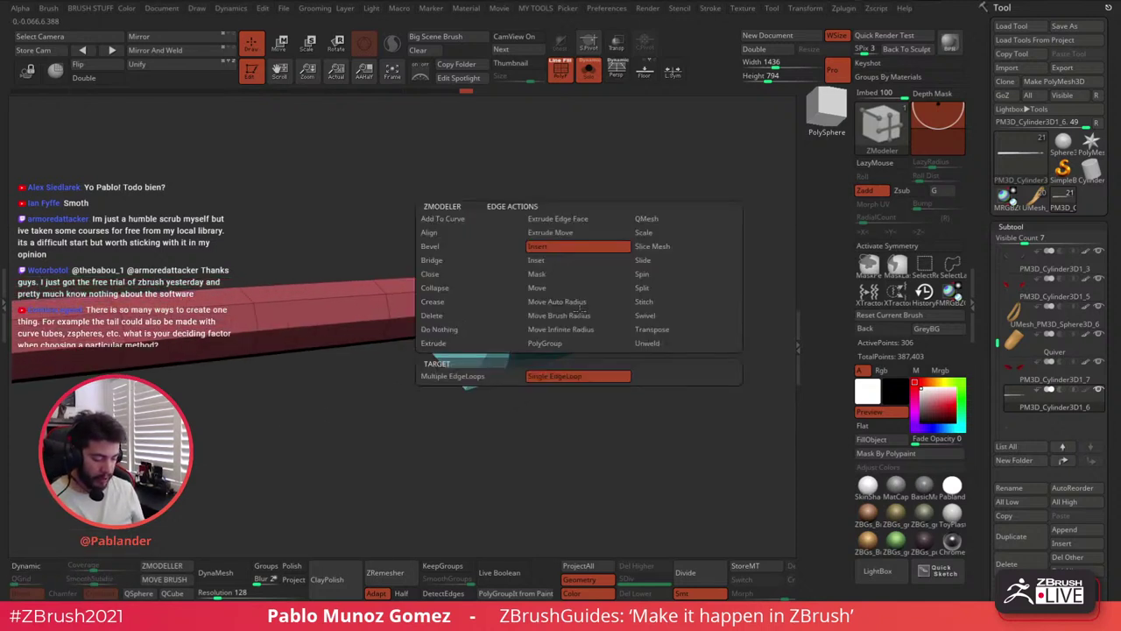
{"action": "left_click", "coordinate": [563, 252]}
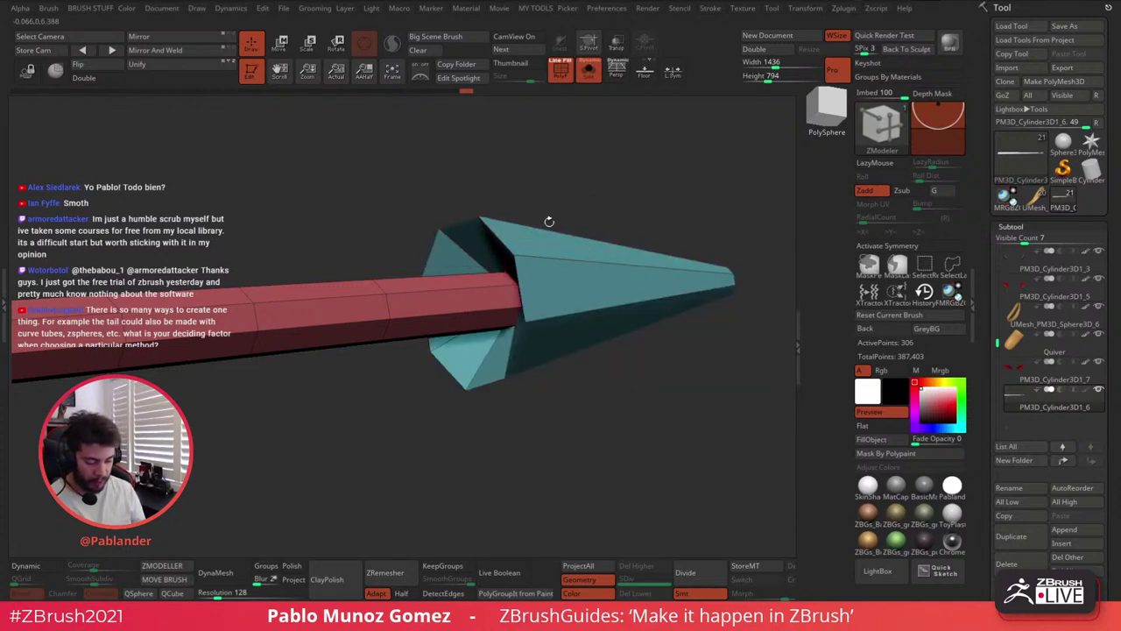
Insert edge loops around the arrowhead near its wide base, close to its tip and midway between the two
{"action": "left_click_drag", "start_coordinate": [675, 215], "coordinate": [643, 243]}
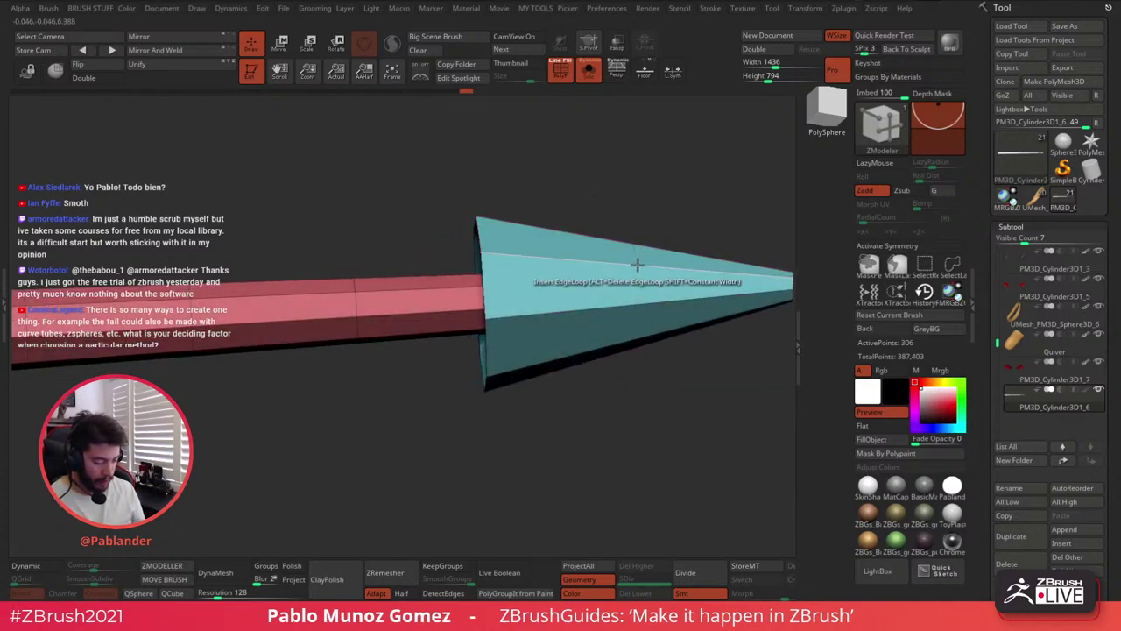
{"action": "left_click", "coordinate": [613, 267]}
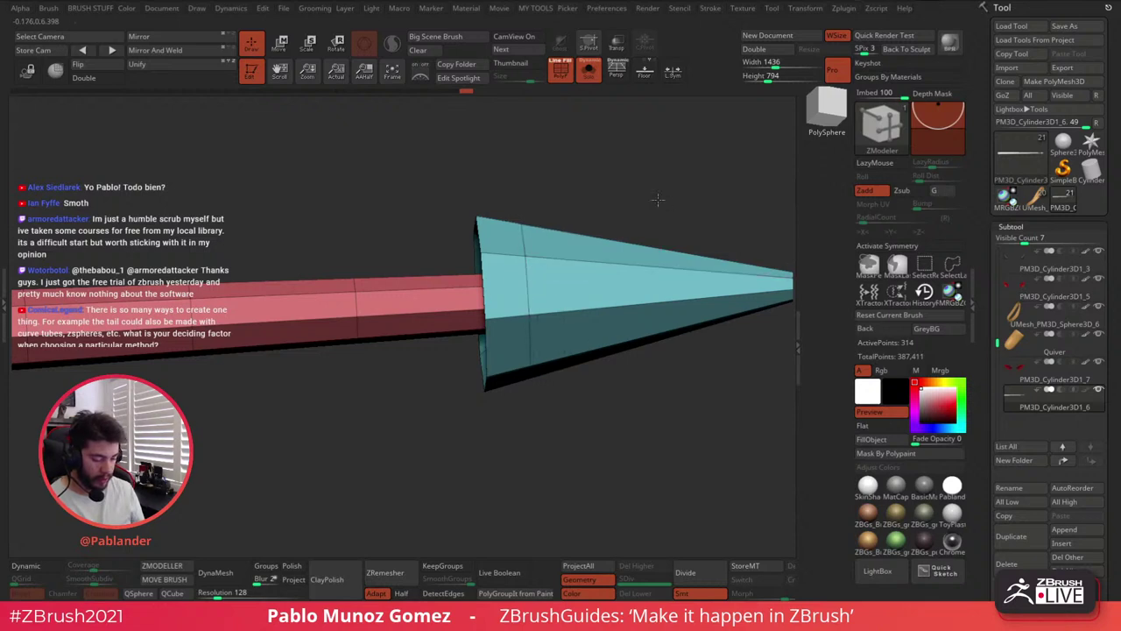
{"action": "left_click_drag", "start_coordinate": [658, 197], "coordinate": [552, 197], "text": "alt"}
{"action": "left_click_drag", "start_coordinate": [552, 196], "coordinate": [593, 280]}
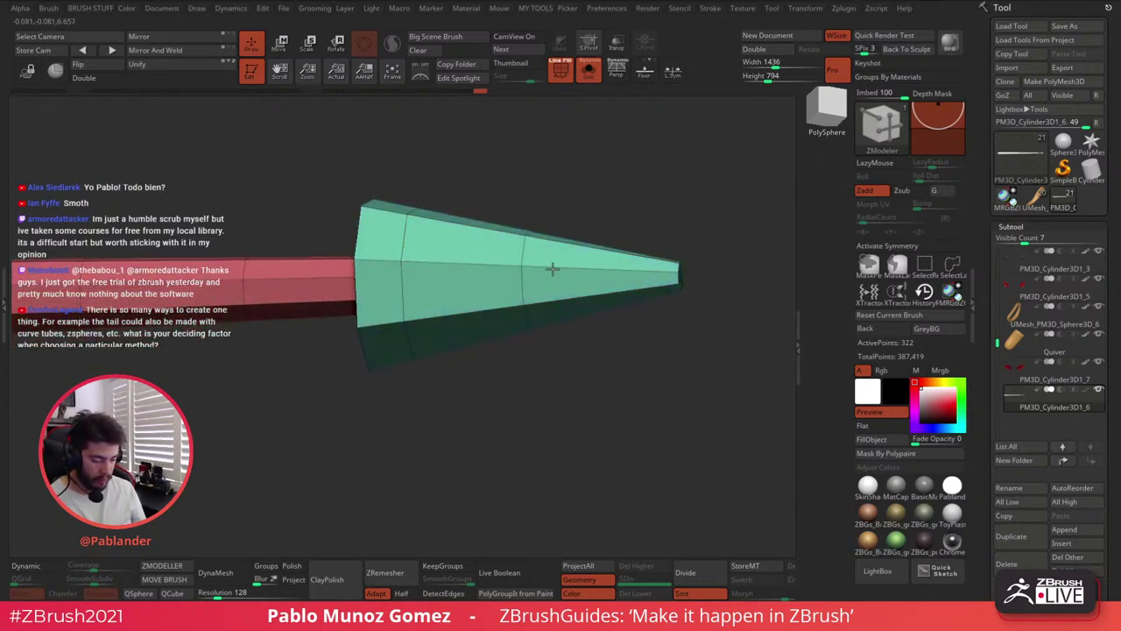
{"action": "left_click", "coordinate": [523, 266]}
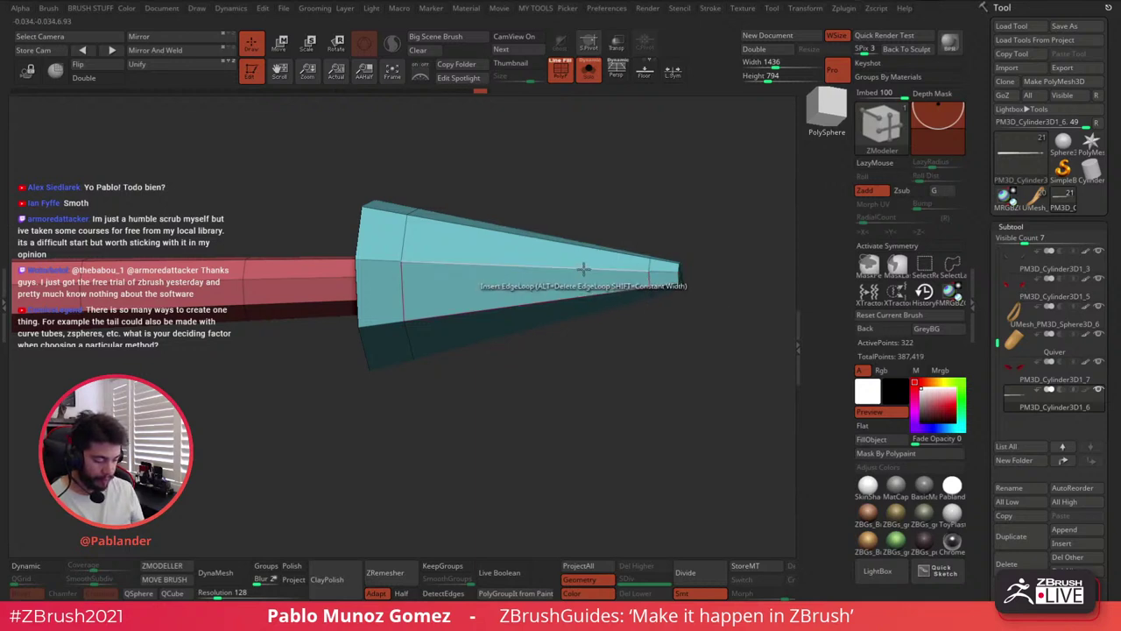
{"action": "left_click", "coordinate": [538, 272]}
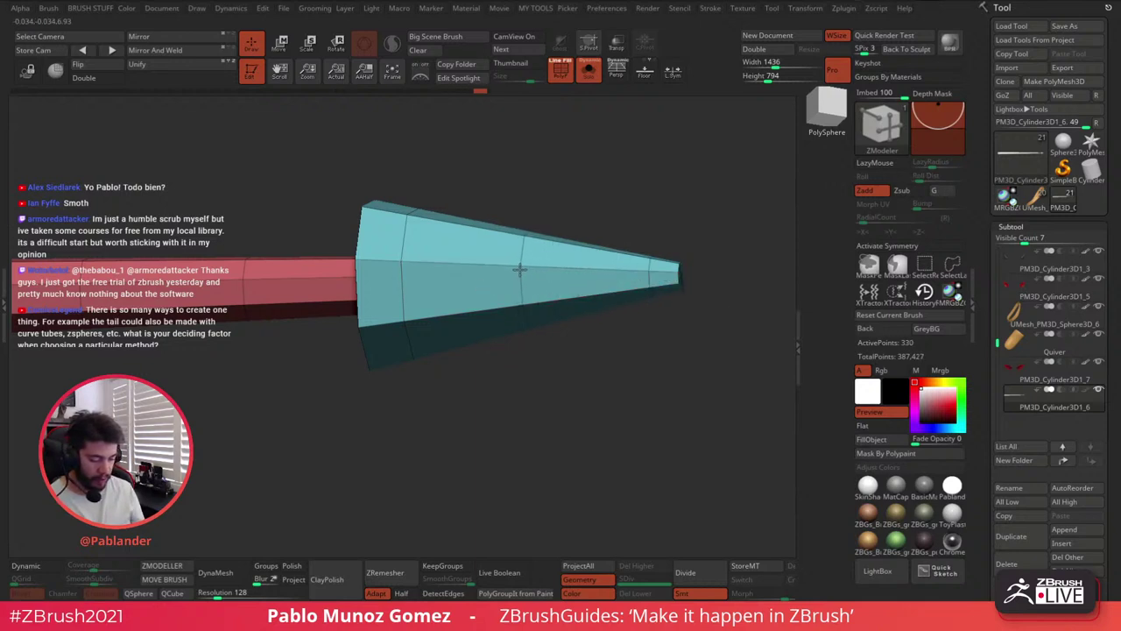
{"action": "mouse_move", "coordinate": [538, 363]}
{"action": "left_mouse_down"}
{"action": "mouse_move", "coordinate": [568, 364]}
{"action": "mouse_move", "coordinate": [554, 394]}
{"action": "left_mouse_up"}
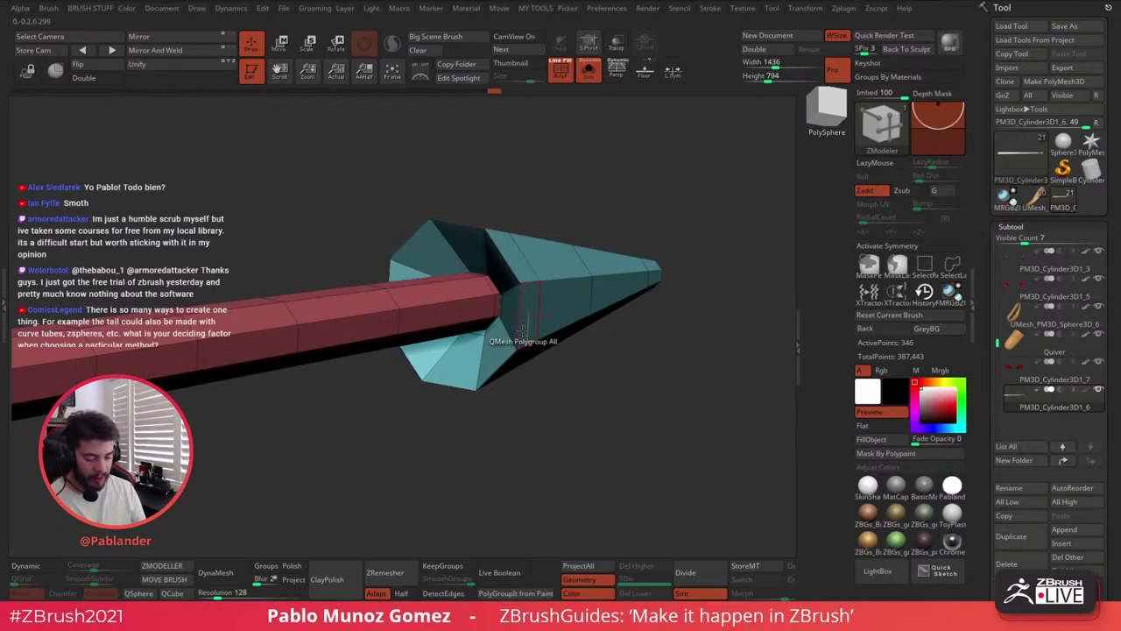
Compare the arrowhead's Dynamic Subdivision preview with its low-poly form from the rear and side, leaving the preview off
{"action": "right_click_drag", "start_coordinate": [485, 377], "coordinate": [461, 374]}
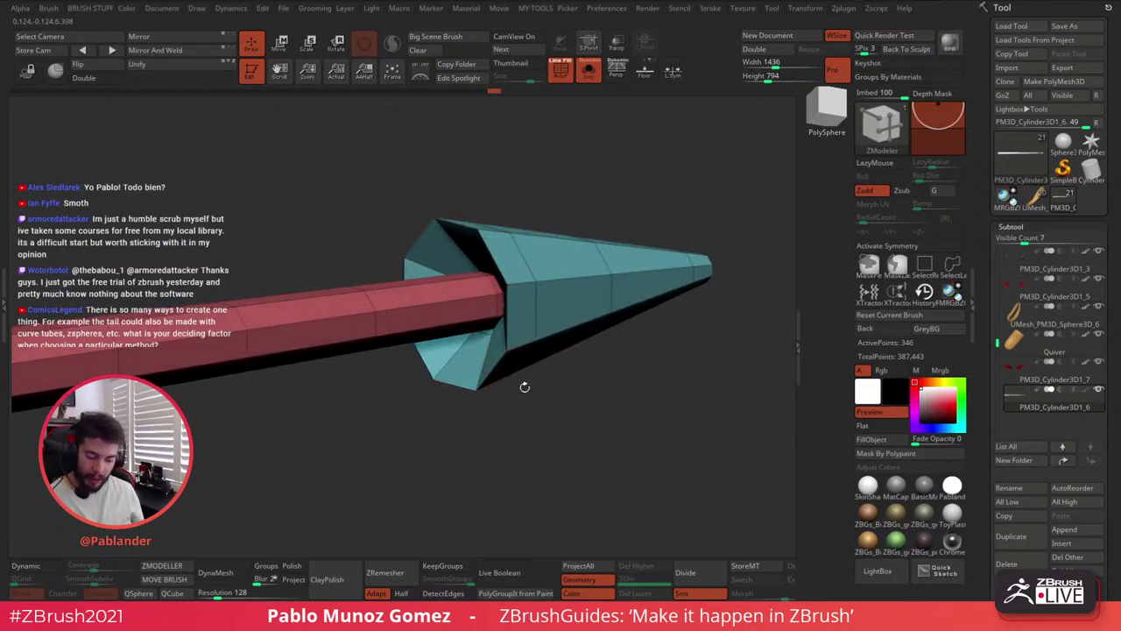
{"action": "left_click_drag", "start_coordinate": [545, 368], "coordinate": [578, 362]}
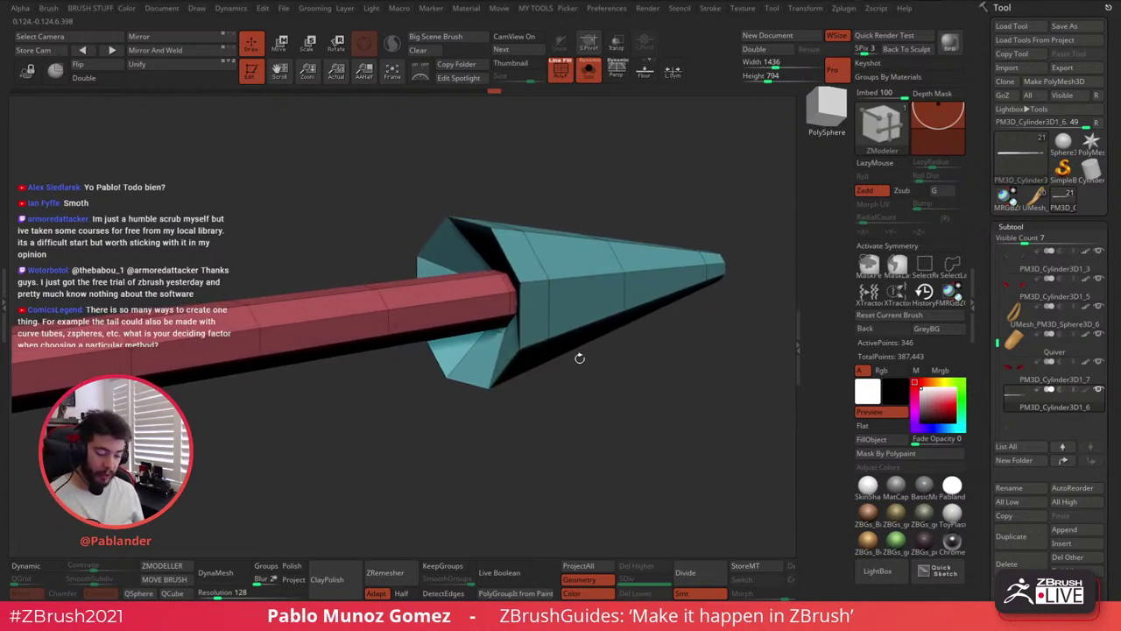
{"action": "left_click", "coordinate": [27, 566]}
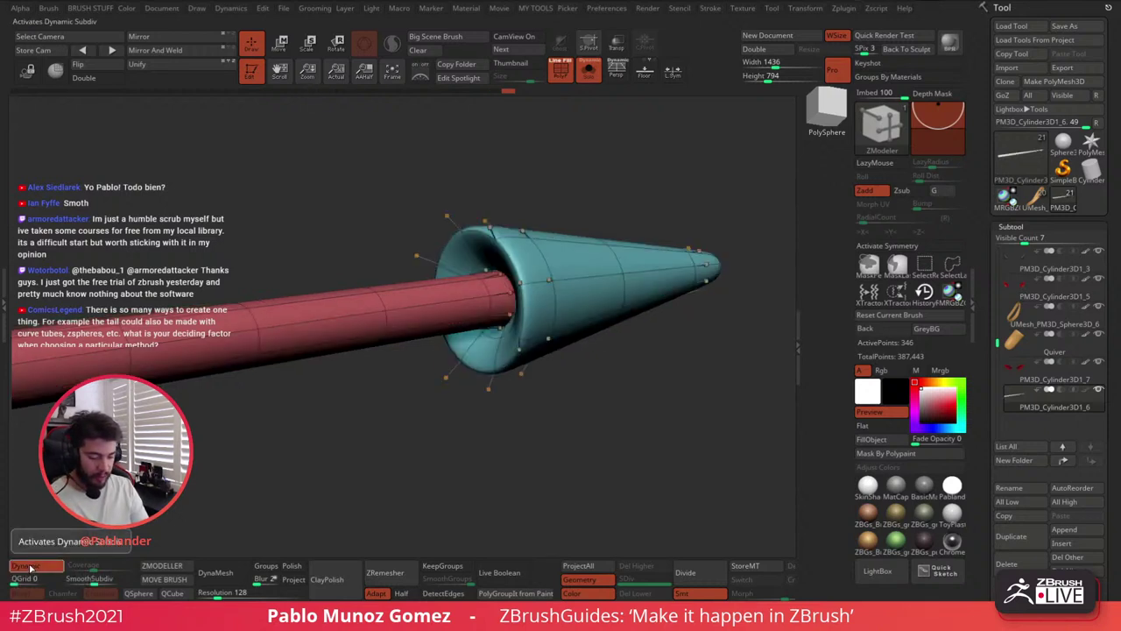
{"action": "left_click", "coordinate": [29, 568]}
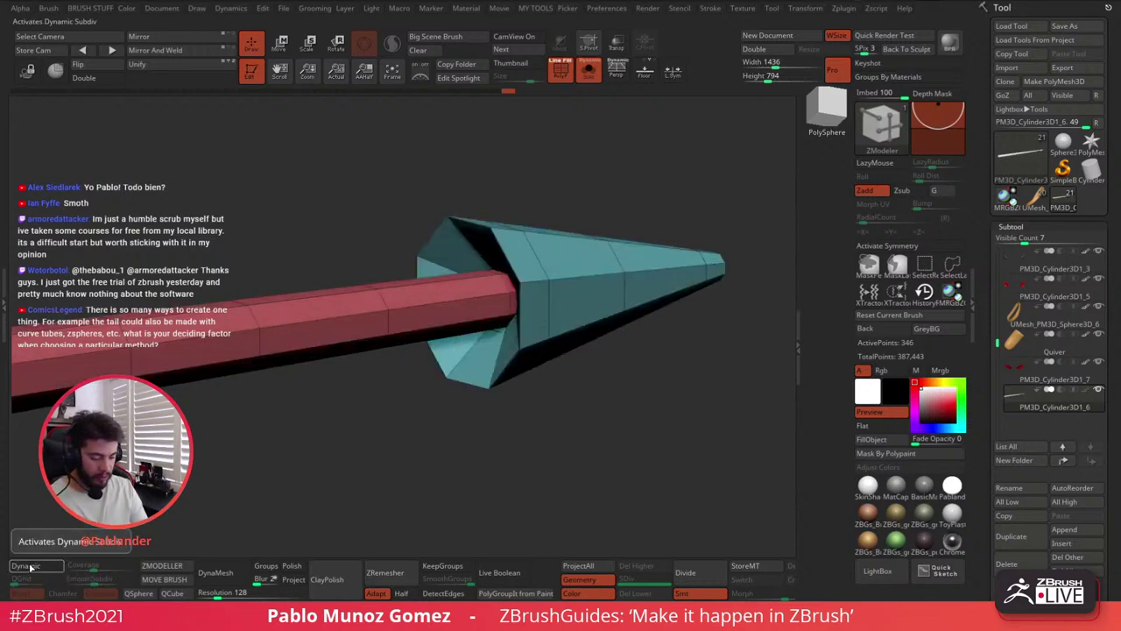
{"action": "left_click", "coordinate": [29, 568]}
{"action": "left_click_drag", "start_coordinate": [505, 395], "coordinate": [558, 413]}
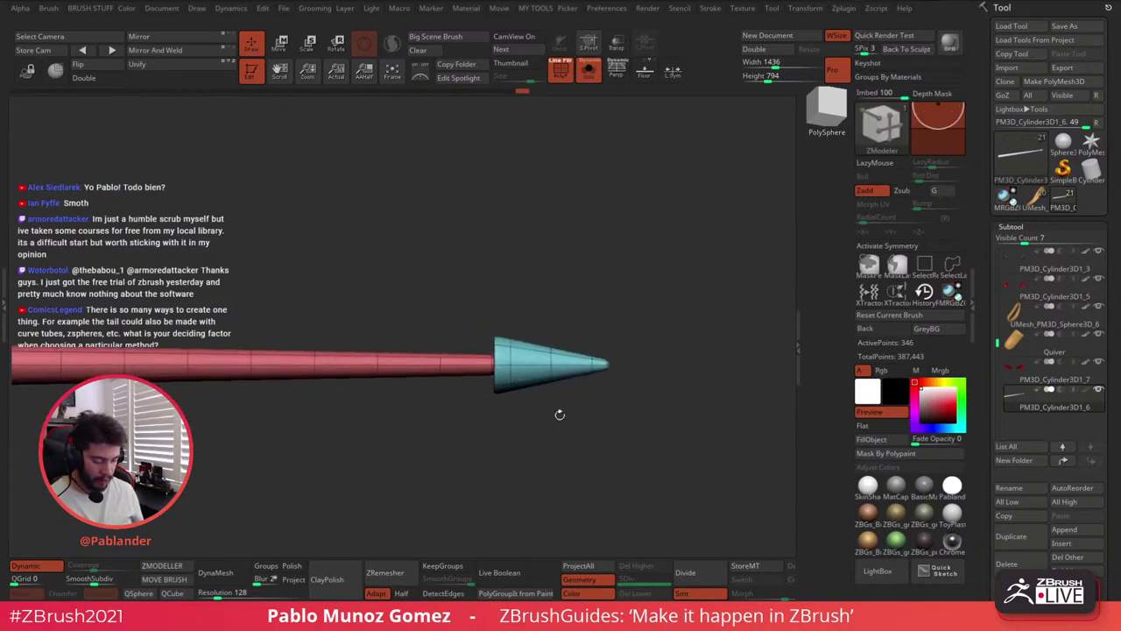
{"action": "left_click", "coordinate": [40, 566]}
With a resized Move brush, pull the center vertex of the arrowhead's flat tip cap outward into a point
{"action": "left_click_drag", "start_coordinate": [633, 370], "coordinate": [594, 344], "text": "alt"}
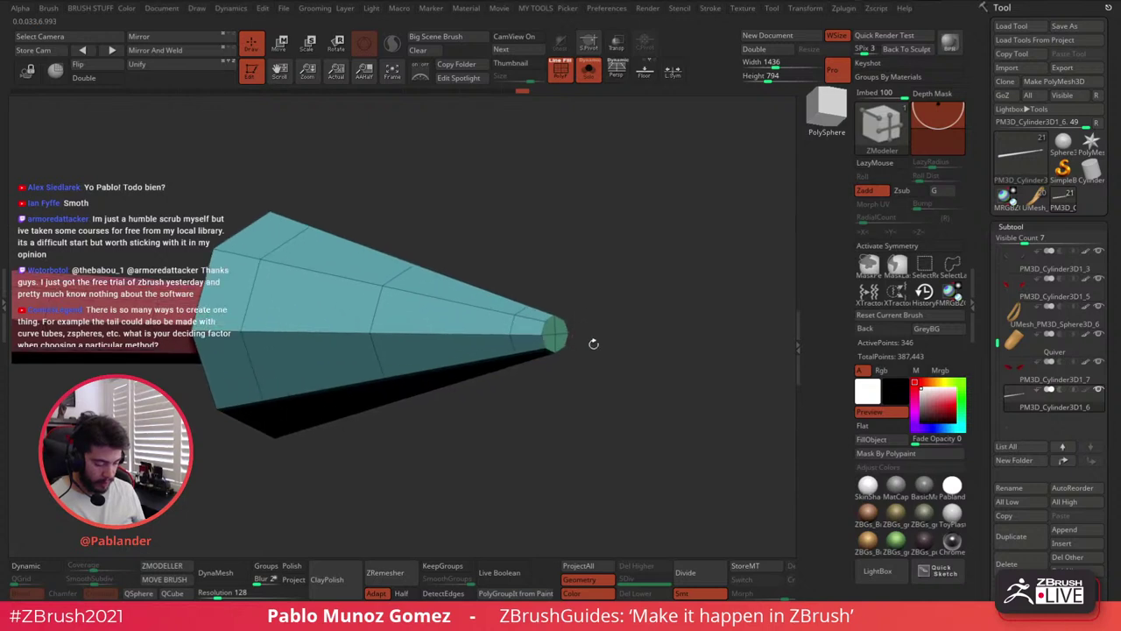
{"action": "key", "text": "b"}
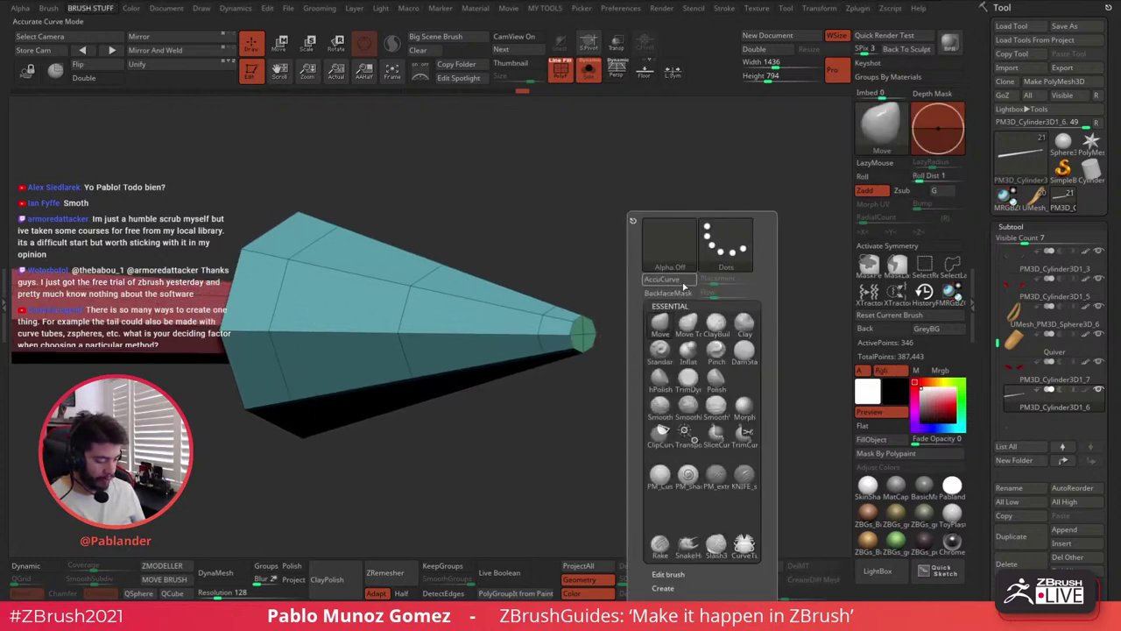
{"action": "key", "text": "space"}
{"action": "mouse_move", "coordinate": [682, 288]}
{"action": "left_mouse_down"}
{"action": "mouse_move", "coordinate": [701, 288]}
{"action": "mouse_move", "coordinate": [688, 288]}
{"action": "left_mouse_up"}
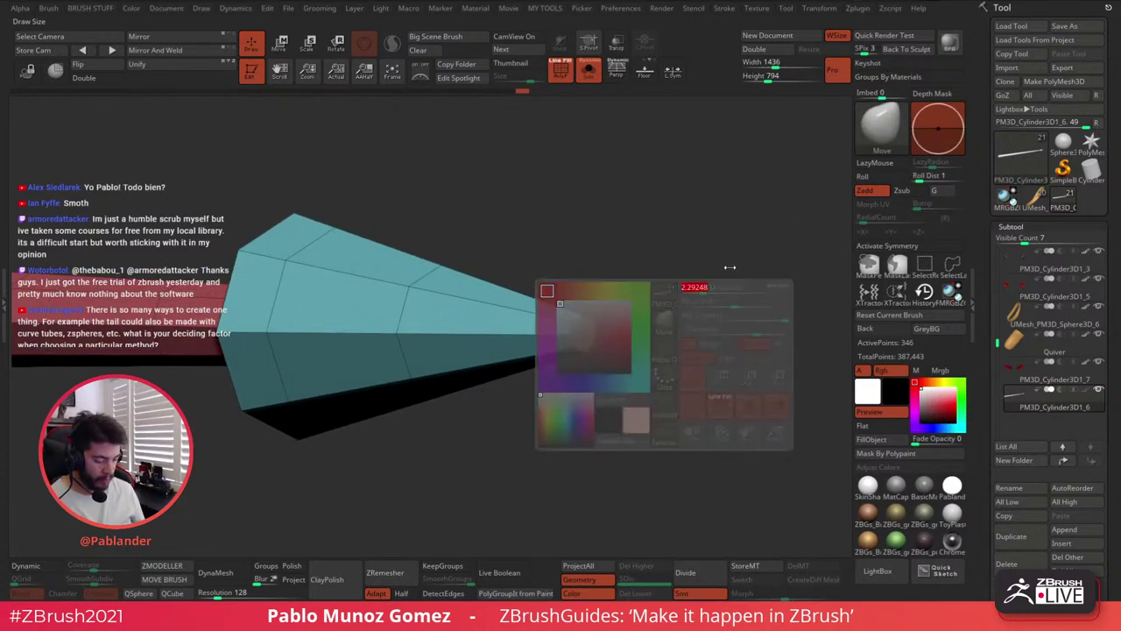
{"action": "key", "text": "space"}
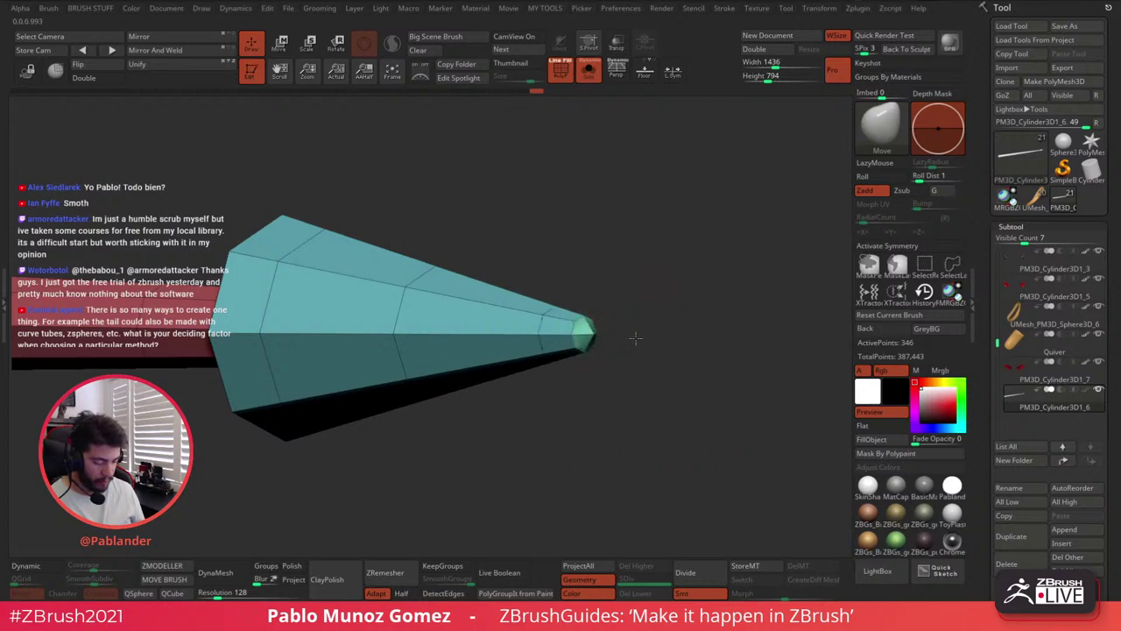
{"action": "left_click_drag", "start_coordinate": [636, 337], "coordinate": [636, 333], "text": "shift"}
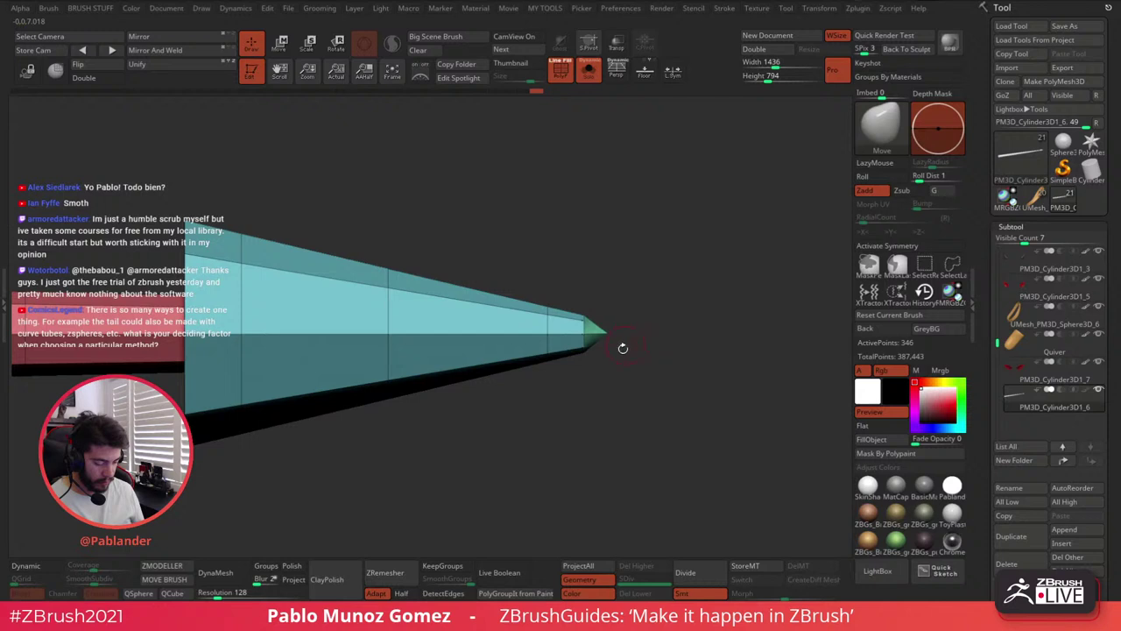
Turn on X symmetry, tighten the ring behind the arrowhead's point, and check the shape with Dynamic Subdivision toggled on and off
{"action": "key", "text": "x"}
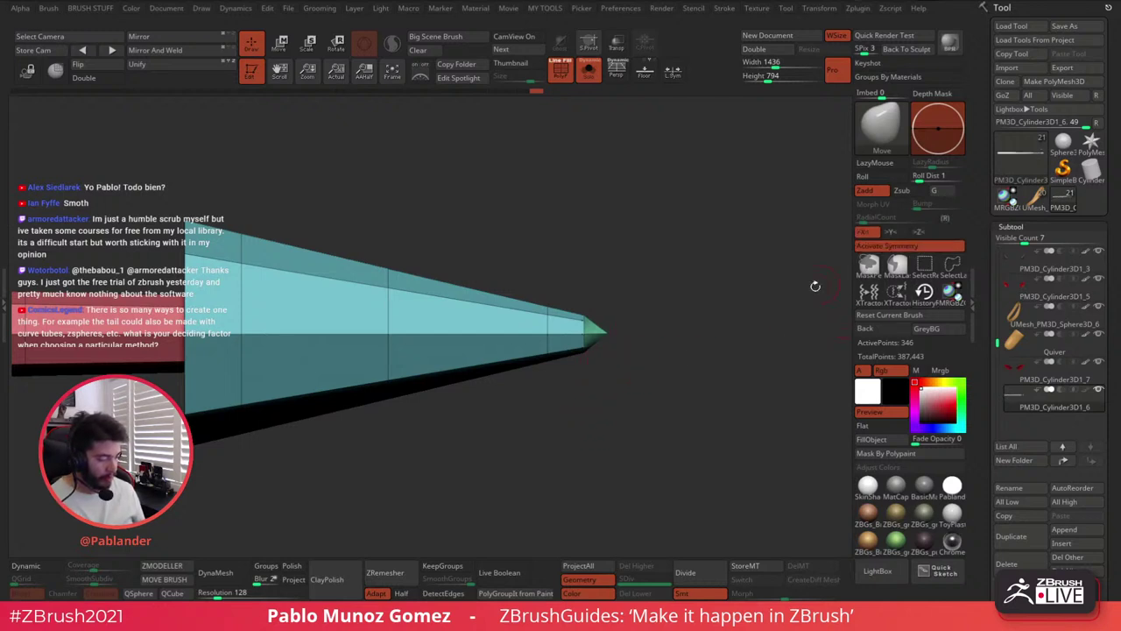
{"action": "key", "text": "shift"}
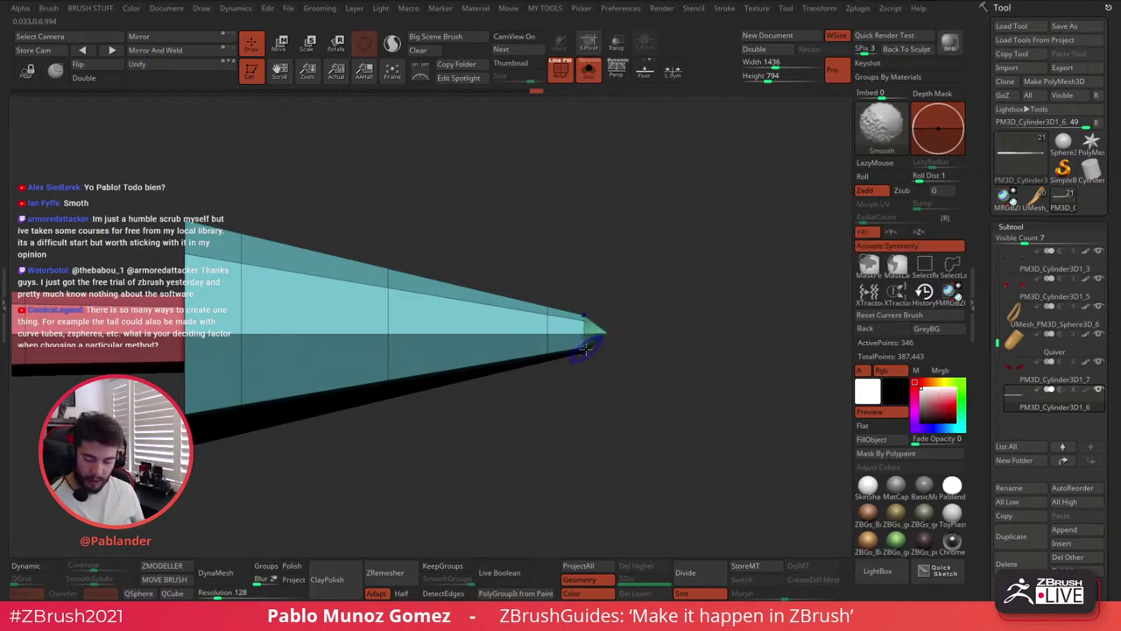
{"action": "left_click_drag", "start_coordinate": [586, 350], "coordinate": [606, 225], "text": "shift"}
{"action": "left_click_drag", "start_coordinate": [596, 378], "coordinate": [585, 348]}
{"action": "mouse_move", "coordinate": [631, 316]}
{"action": "left_mouse_down"}
{"action": "mouse_move", "coordinate": [627, 463]}
{"action": "mouse_move", "coordinate": [630, 396]}
{"action": "mouse_move", "coordinate": [571, 373]}
{"action": "mouse_move", "coordinate": [596, 369]}
{"action": "left_mouse_up"}
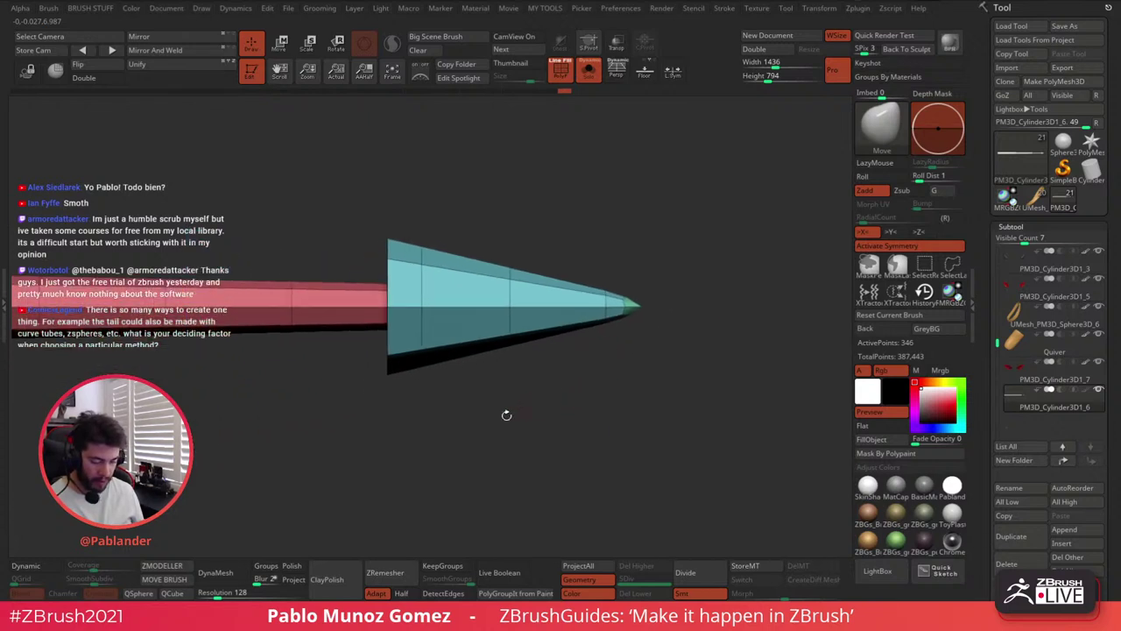
{"action": "left_click", "coordinate": [21, 567]}
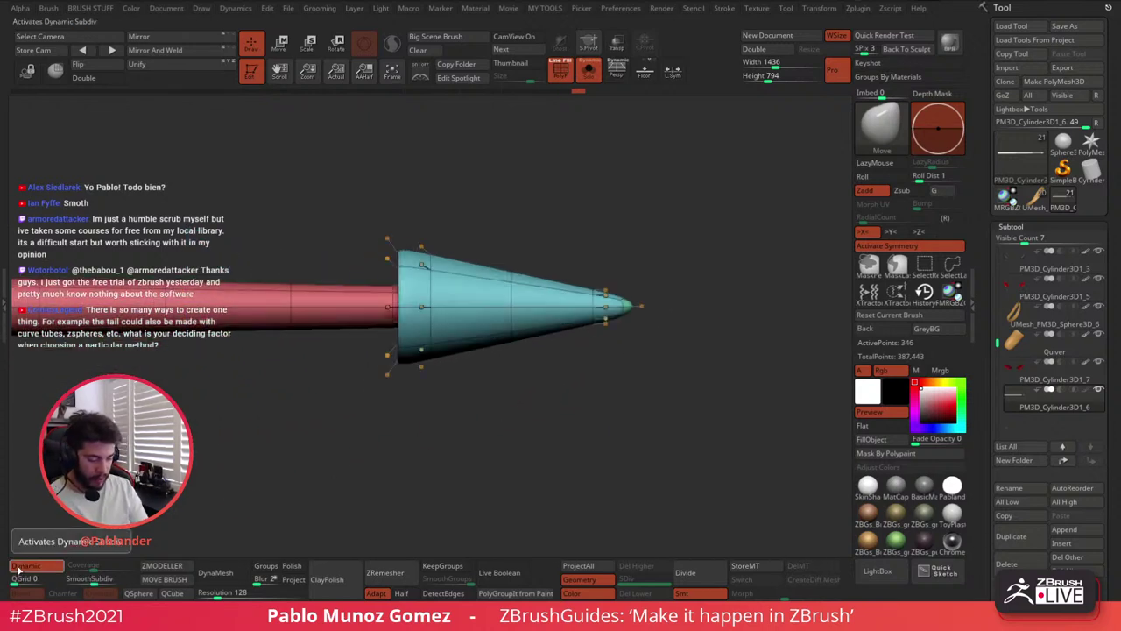
{"action": "left_click", "coordinate": [19, 568]}
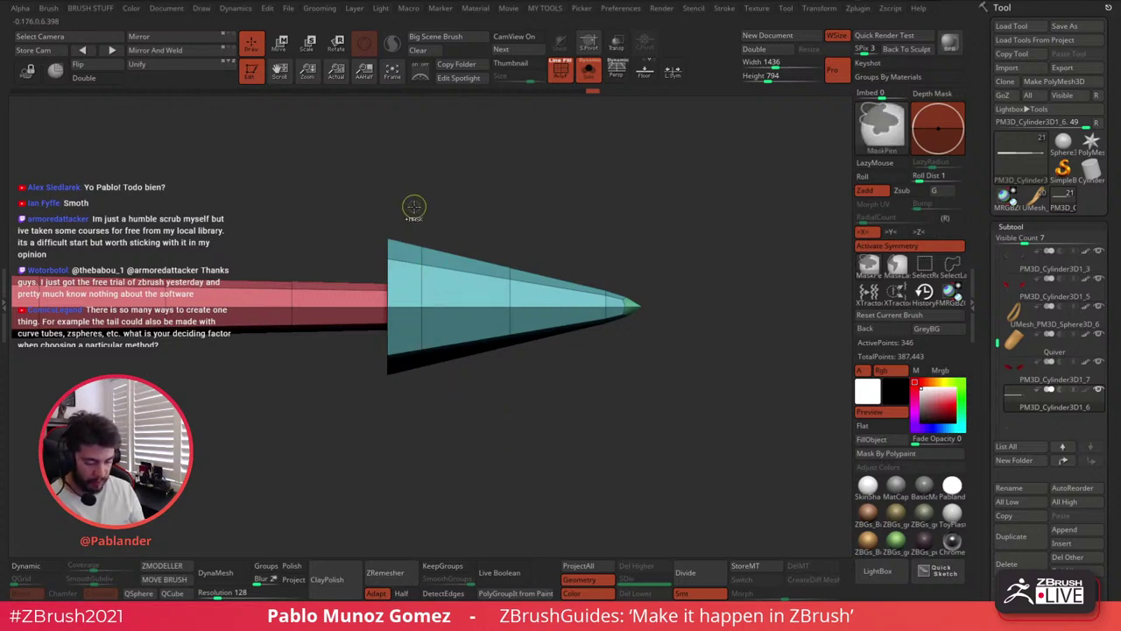
{"action": "left_click_drag", "start_coordinate": [413, 205], "coordinate": [425, 252], "text": "ctrl"}
{"action": "mouse_move", "coordinate": [439, 194]}
{"action": "left_mouse_down", "text": "ctrl"}
{"action": "mouse_move", "coordinate": [466, 231]}
{"action": "mouse_move", "coordinate": [561, 205]}
{"action": "mouse_move", "coordinate": [529, 215]}
{"action": "left_mouse_up", "text": "ctrl"}
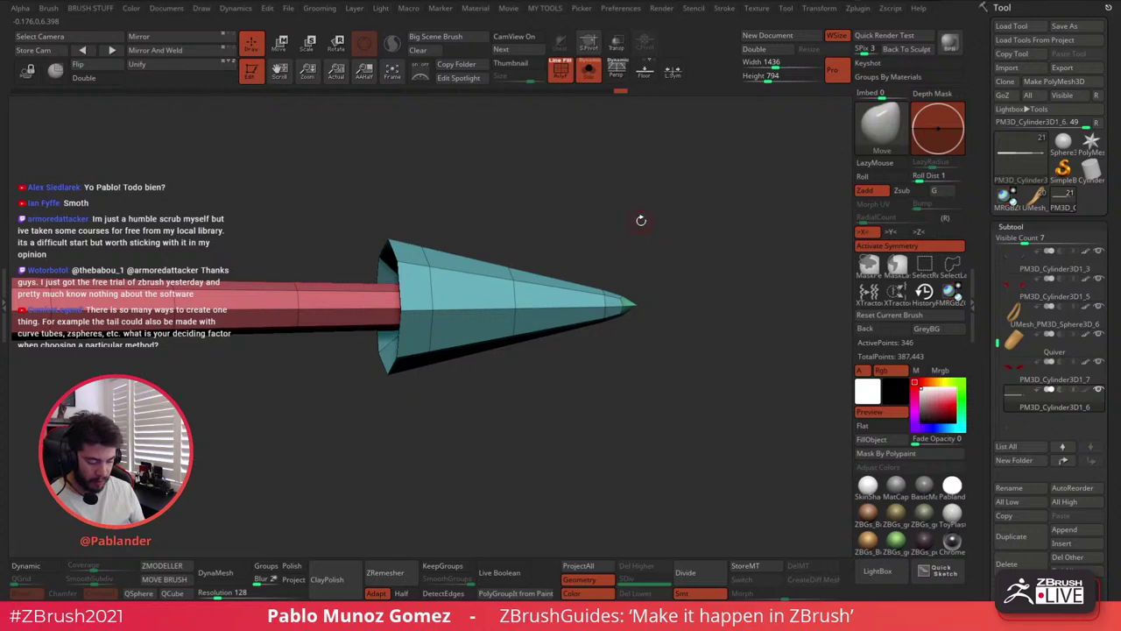
{"action": "left_click_drag", "start_coordinate": [641, 220], "coordinate": [634, 220], "text": "shift"}
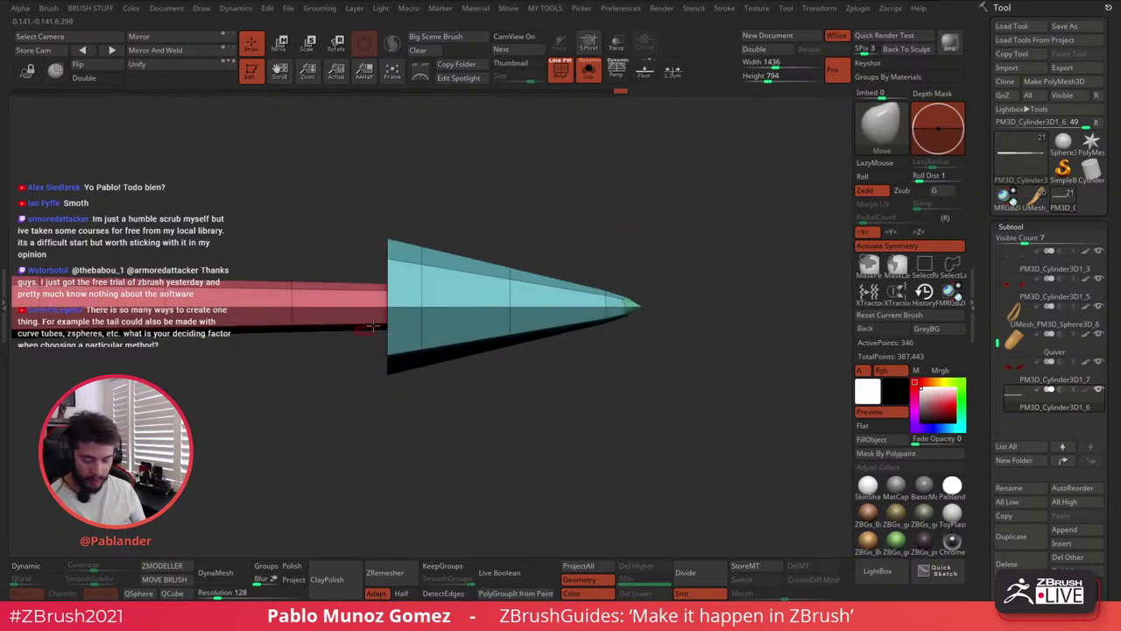
Isolate the arrowhead, including its pointed tip cap, and assign it to a single polygroup
{"action": "left_click", "coordinate": [594, 311], "text": "ctrl+shift"}
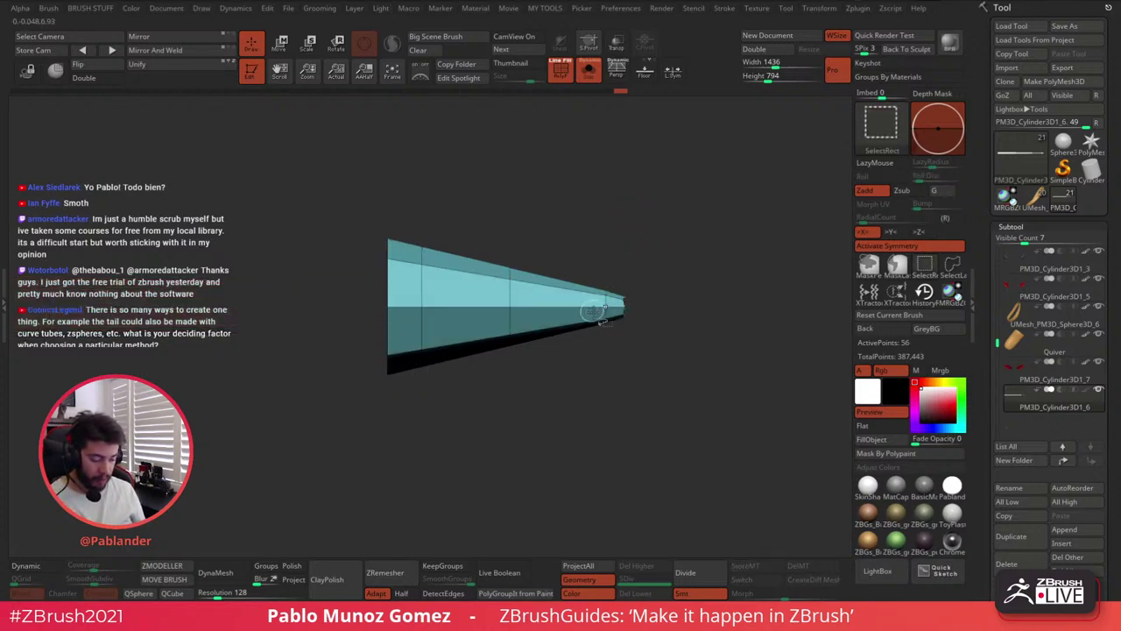
{"action": "mouse_move", "coordinate": [630, 368]}
{"action": "left_mouse_down", "text": "ctrl+shift"}
{"action": "mouse_move", "coordinate": [615, 395]}
{"action": "mouse_move", "coordinate": [634, 422]}
{"action": "left_mouse_up", "text": "ctrl+shift"}
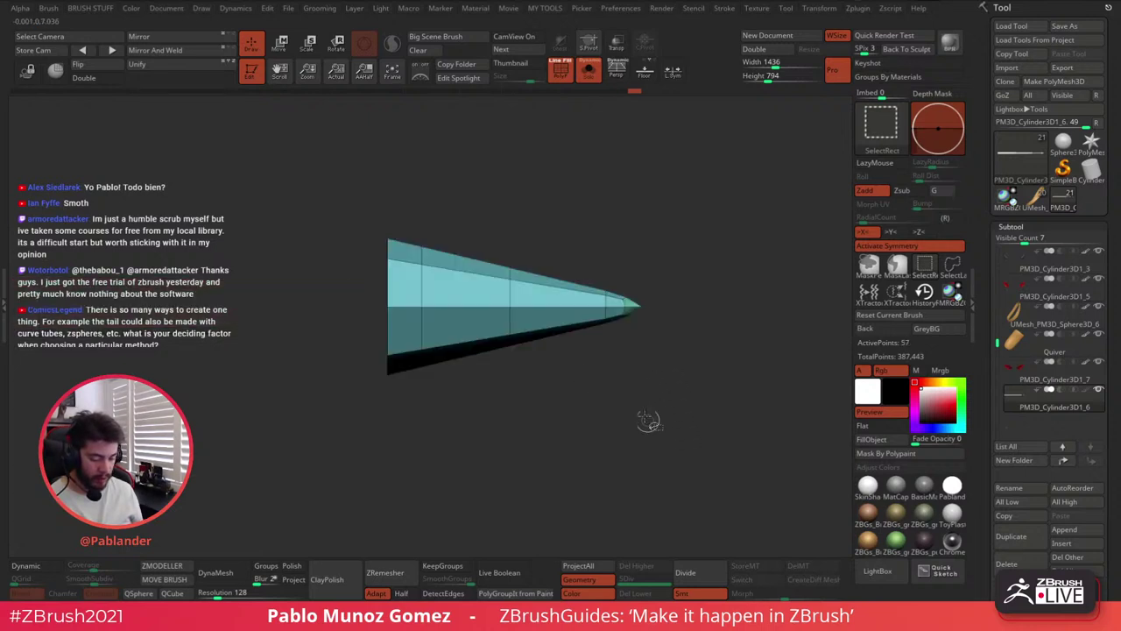
{"action": "left_click_drag", "start_coordinate": [628, 359], "coordinate": [676, 330]}
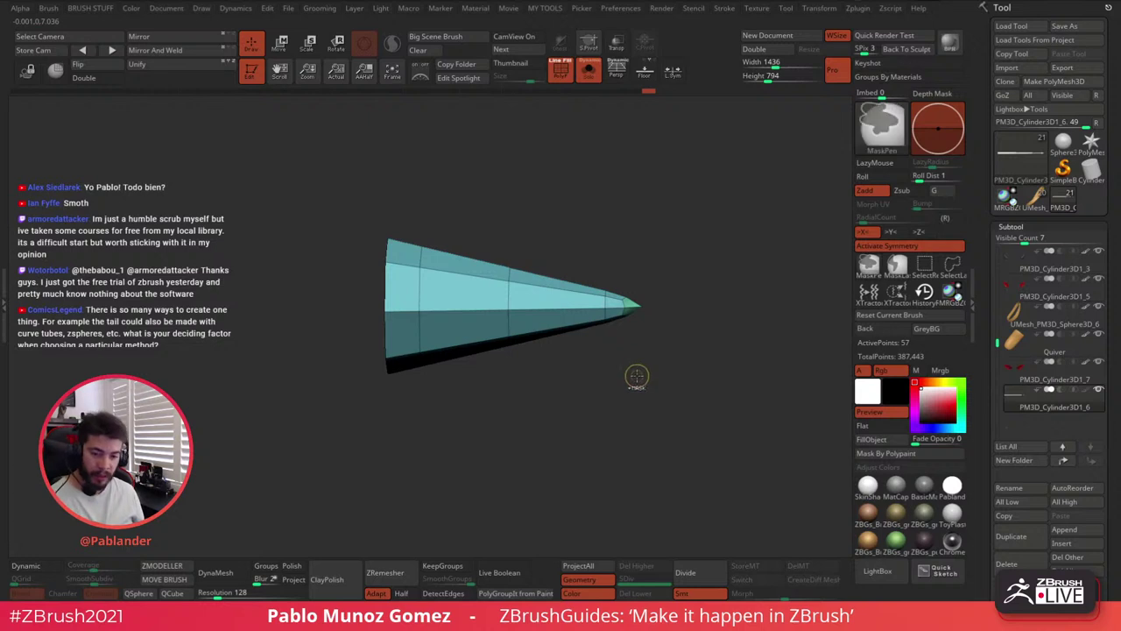
{"action": "key", "text": "ctrl+w"}
{"action": "key", "text": "ctrl+w"}
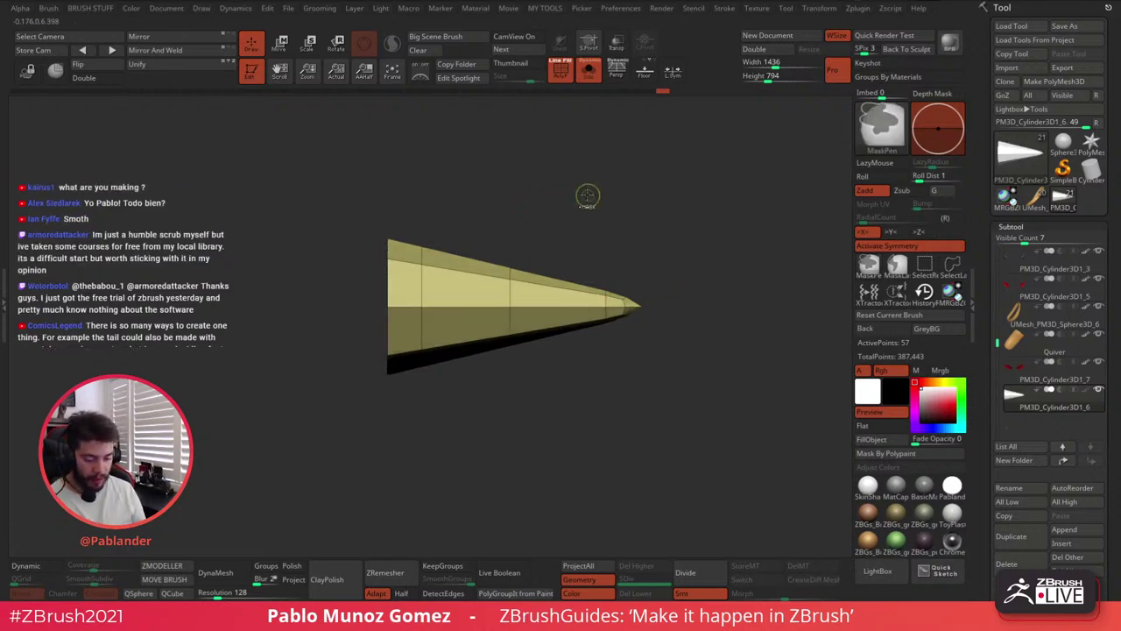
Mask the isolated arrowhead, unhide the shaft, and invert the mask so only the arrowhead stays editable
{"action": "left_click", "coordinate": [639, 185], "text": "ctrl"}
{"action": "left_click", "coordinate": [656, 388], "text": "ctrl+shift"}
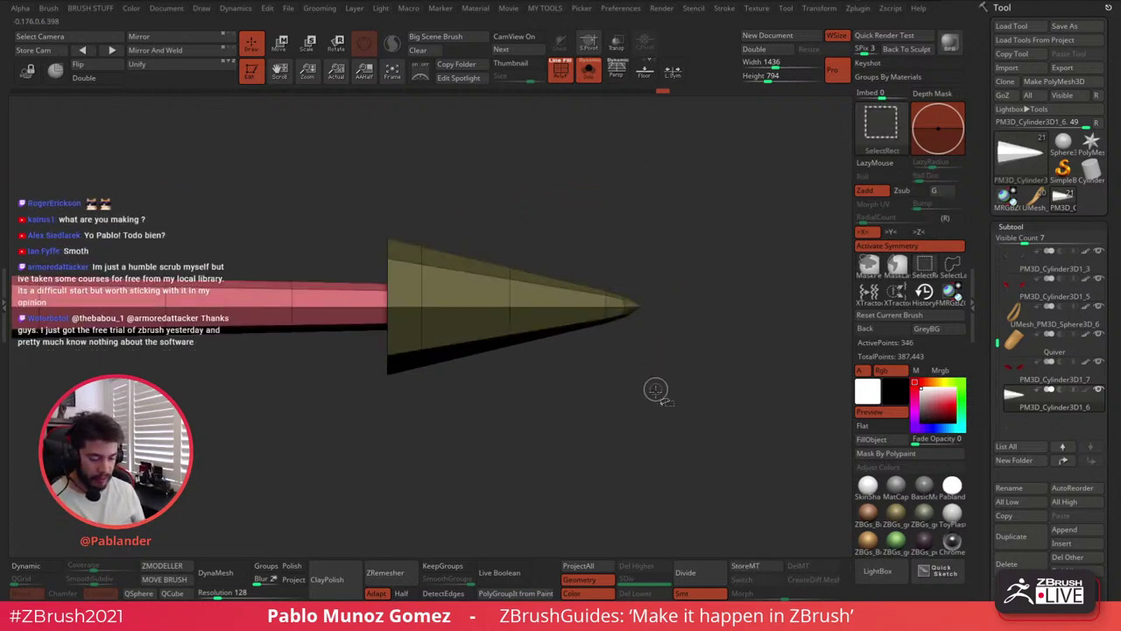
{"action": "left_click", "coordinate": [642, 445], "text": "ctrl"}
{"action": "left_click", "coordinate": [282, 46]}
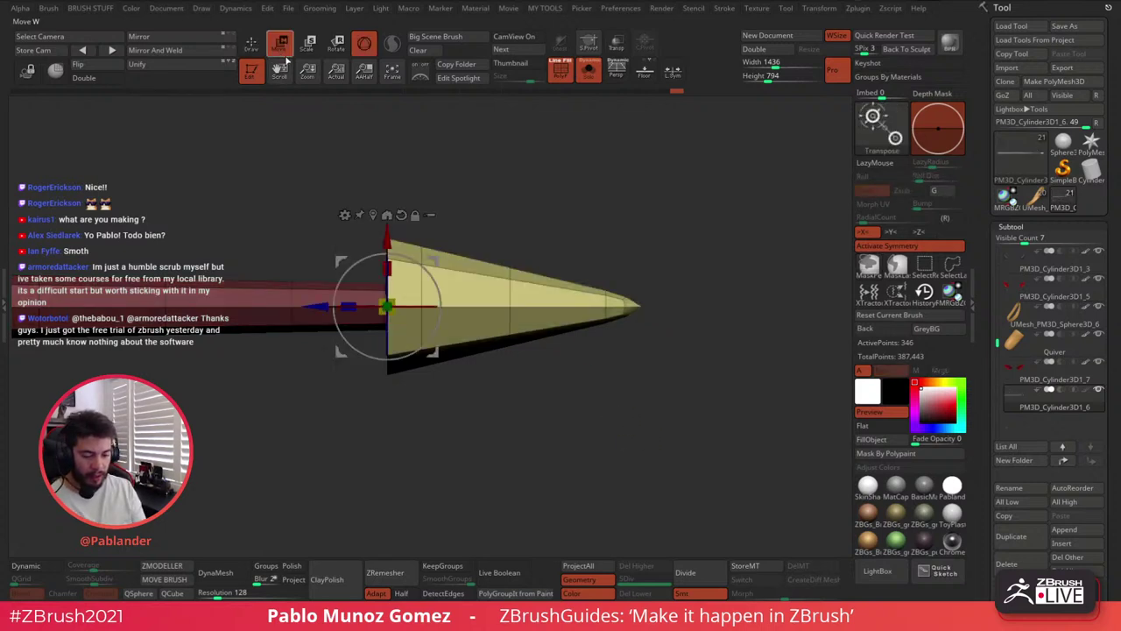
{"action": "left_click", "coordinate": [347, 216]}
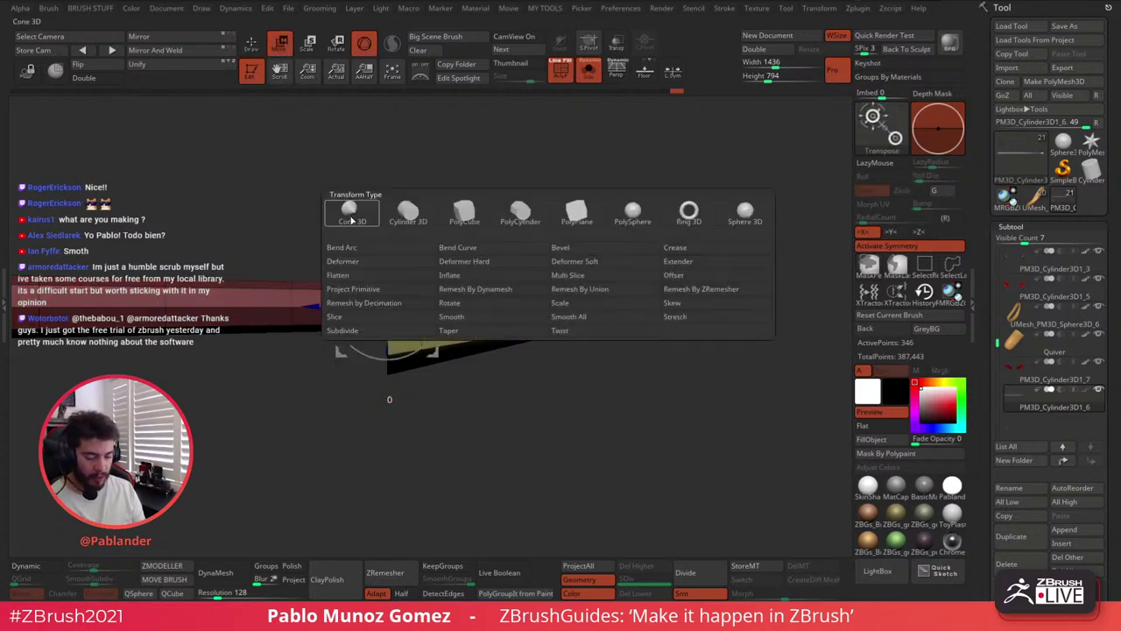
{"action": "left_click", "coordinate": [586, 276]}
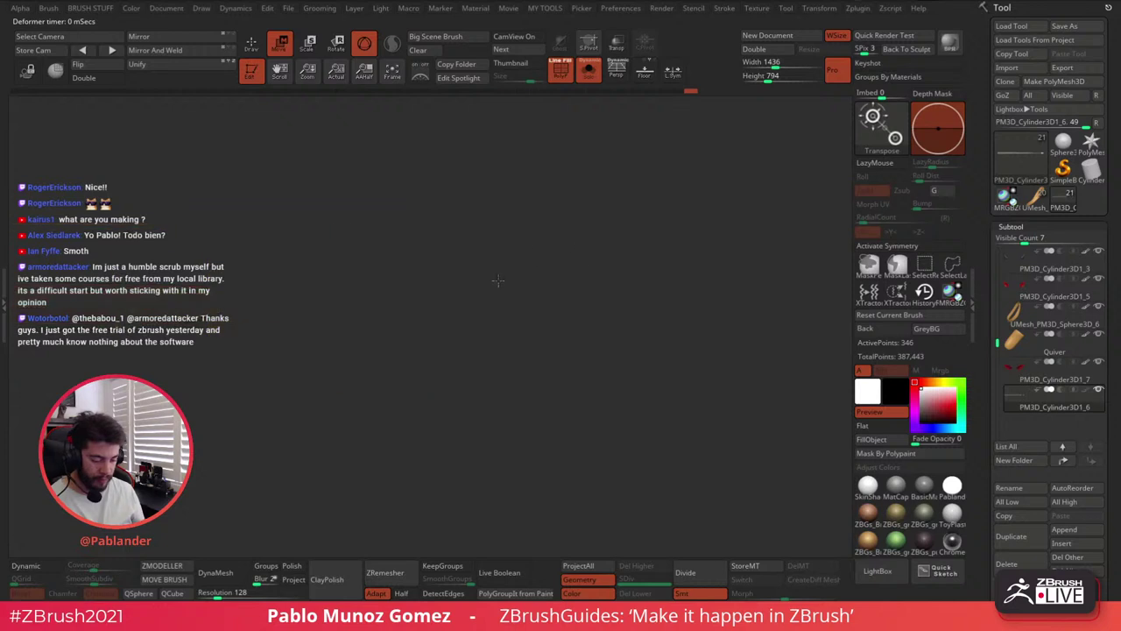
{"action": "key", "text": "f"}
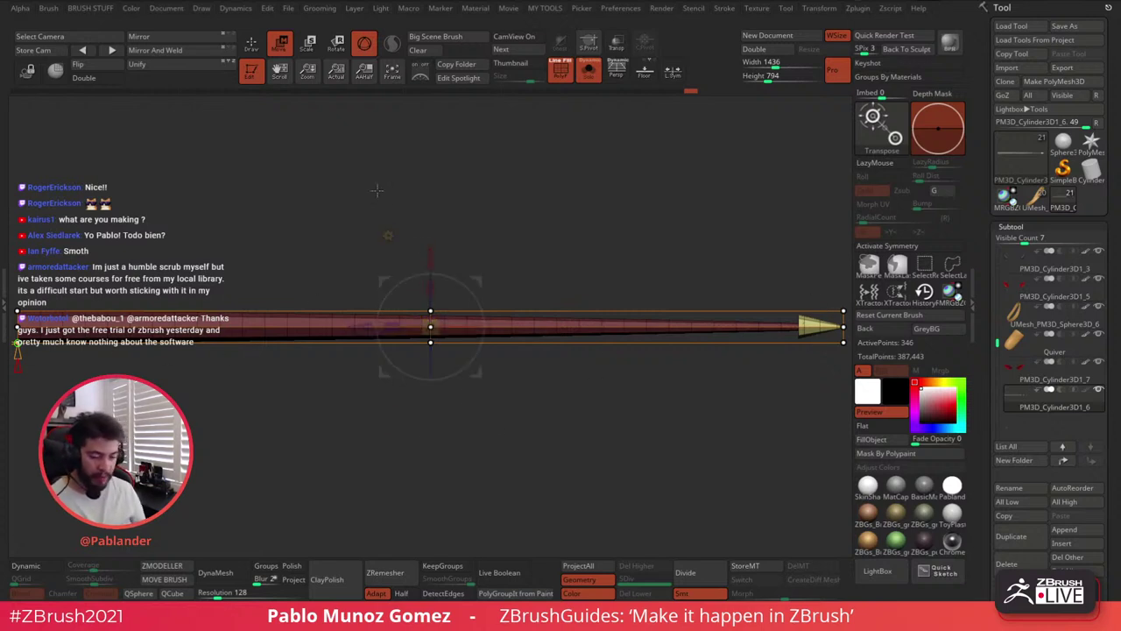
{"action": "left_click", "coordinate": [389, 236]}
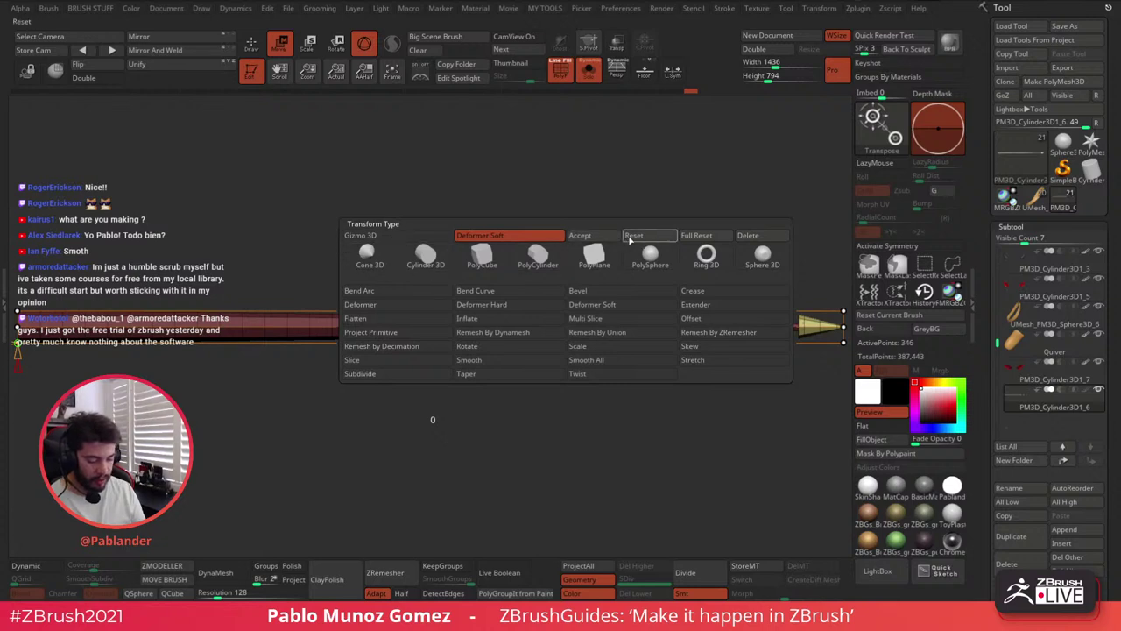
{"action": "left_click", "coordinate": [611, 236]}
{"action": "left_click", "coordinate": [259, 49]}
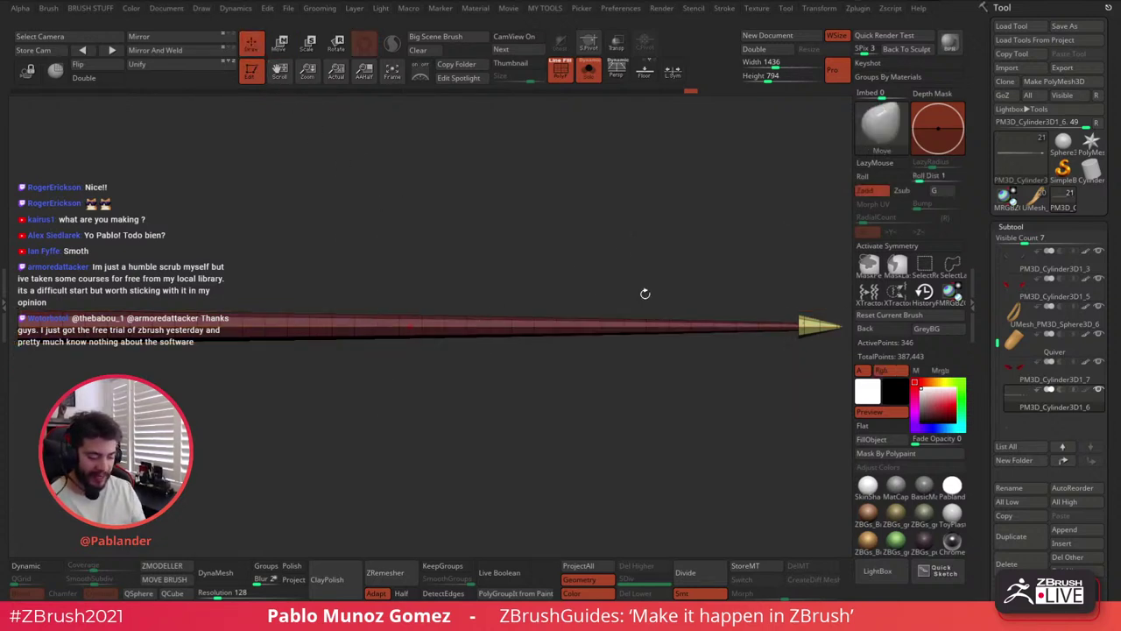
{"action": "mouse_move", "coordinate": [643, 293]}
{"action": "left_mouse_down", "text": "alt"}
{"action": "mouse_move", "coordinate": [498, 306]}
{"action": "mouse_move", "coordinate": [608, 464]}
{"action": "mouse_move", "coordinate": [607, 365]}
{"action": "left_mouse_up", "text": "alt"}
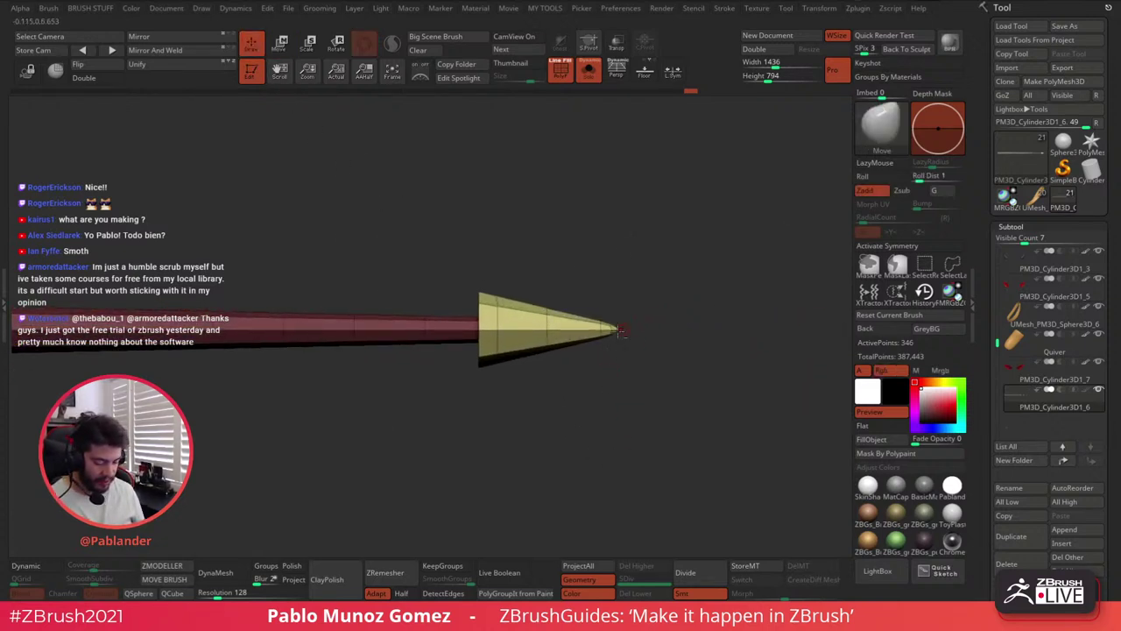
Scale the unmasked arrowhead uniformly with the transform gizmo and clear the mask from the shaft
{"action": "right_click_drag", "start_coordinate": [620, 331], "coordinate": [418, 166], "text": "ctrl"}
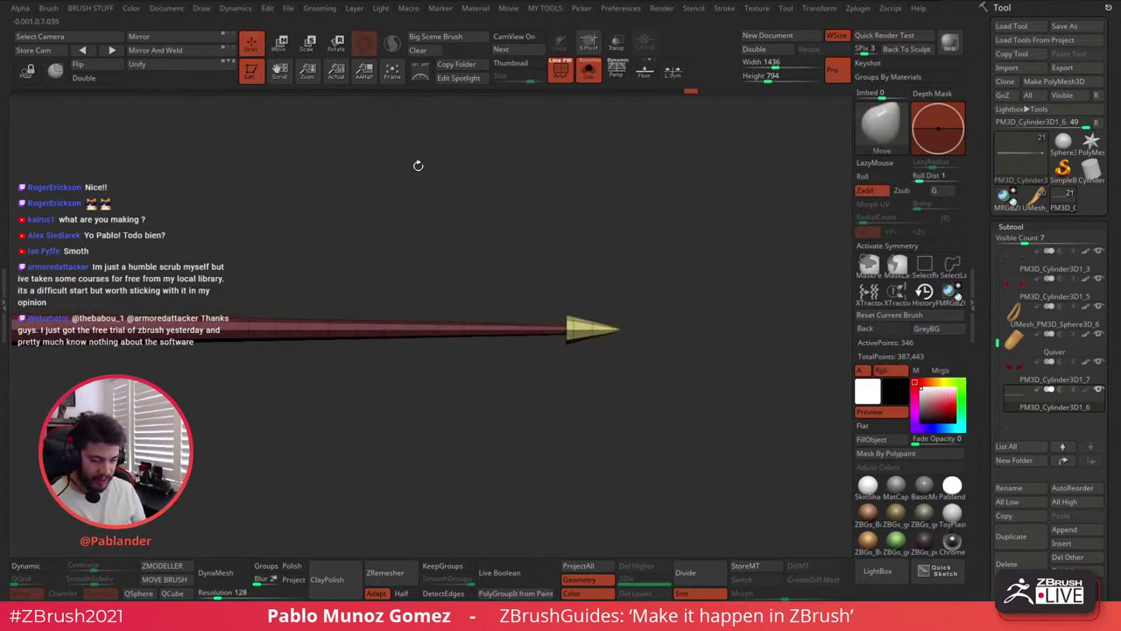
{"action": "left_click", "coordinate": [281, 47]}
{"action": "left_click", "coordinate": [109, 237]}
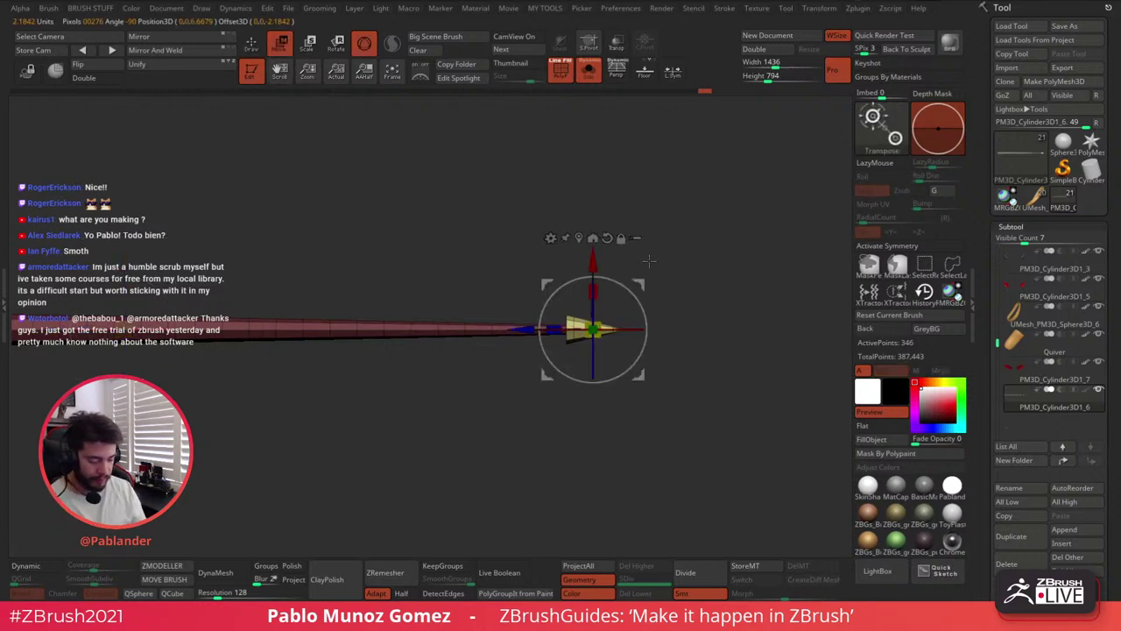
{"action": "right_click_drag", "start_coordinate": [650, 261], "coordinate": [690, 473], "text": "ctrl"}
{"action": "right_click_drag", "start_coordinate": [698, 326], "coordinate": [727, 411], "text": "ctrl"}
{"action": "right_click_drag", "start_coordinate": [620, 242], "coordinate": [561, 243], "text": "alt"}
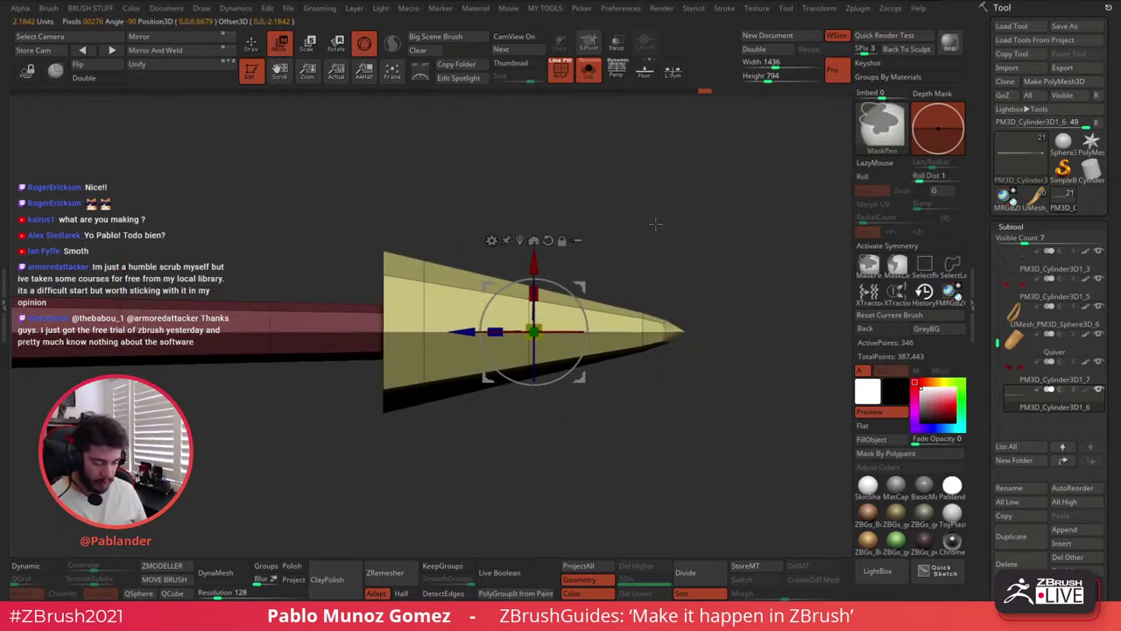
{"action": "left_click_drag", "start_coordinate": [416, 201], "coordinate": [656, 451], "text": "ctrl"}
{"action": "right_click_drag", "start_coordinate": [624, 394], "coordinate": [674, 398]}
{"action": "left_click_drag", "start_coordinate": [533, 333], "coordinate": [531, 326]}
{"action": "right_click_drag", "start_coordinate": [540, 341], "coordinate": [570, 342]}
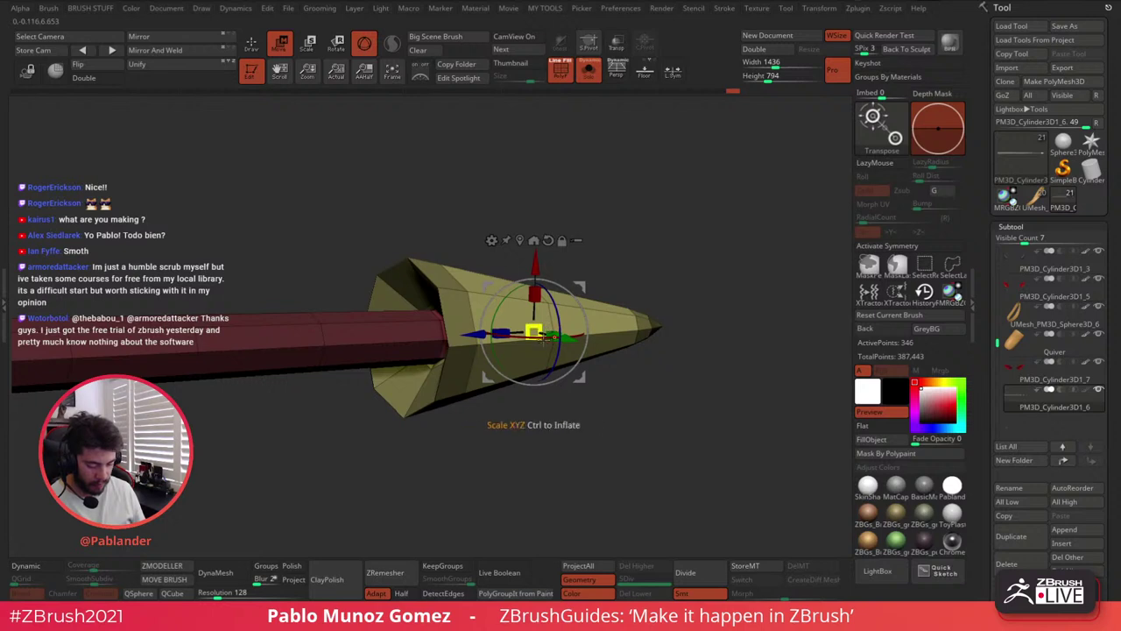
{"action": "mouse_move", "coordinate": [452, 361]}
{"action": "right_mouse_down"}
{"action": "mouse_move", "coordinate": [468, 366]}
{"action": "mouse_move", "coordinate": [436, 359]}
{"action": "right_mouse_up"}
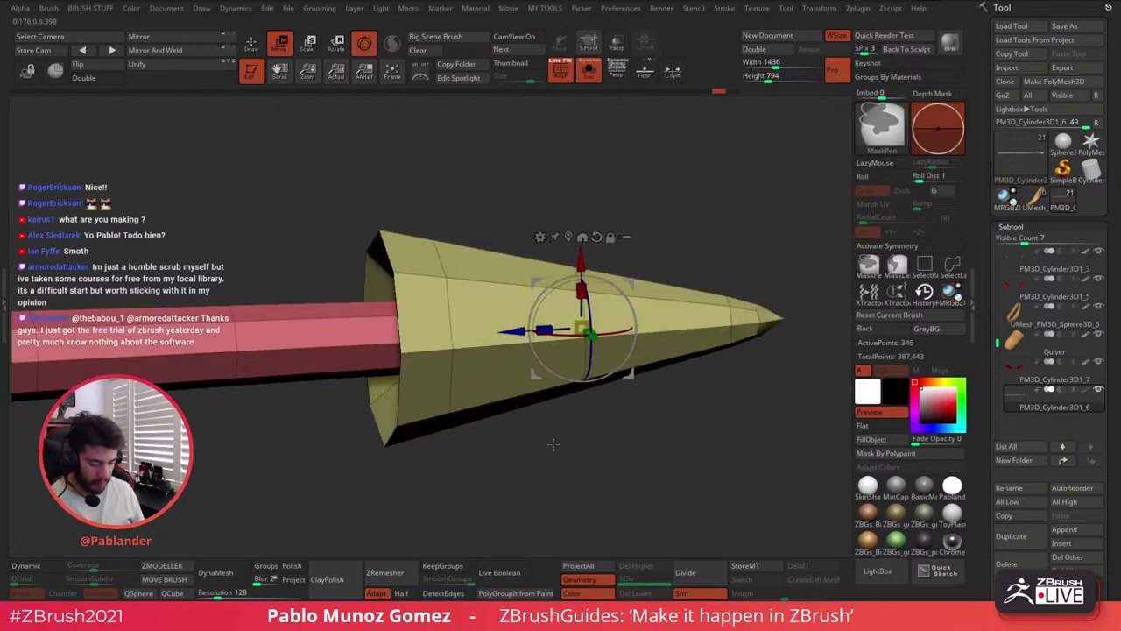
Return to Draw mode and set the ZModeler edge action to Scale with the EdgeLoop Complete target
{"action": "key", "text": "q"}
{"action": "left_click_drag", "start_coordinate": [629, 214], "coordinate": [604, 408]}
{"action": "left_click_drag", "start_coordinate": [653, 352], "coordinate": [643, 379]}
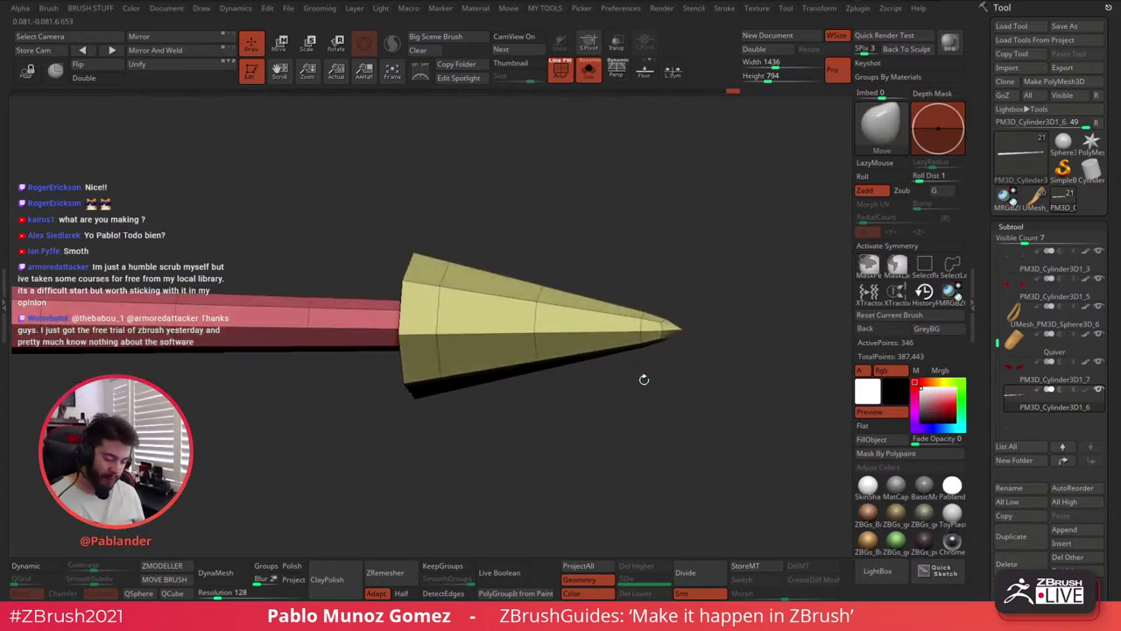
{"action": "left_click_drag", "start_coordinate": [680, 347], "coordinate": [690, 321]}
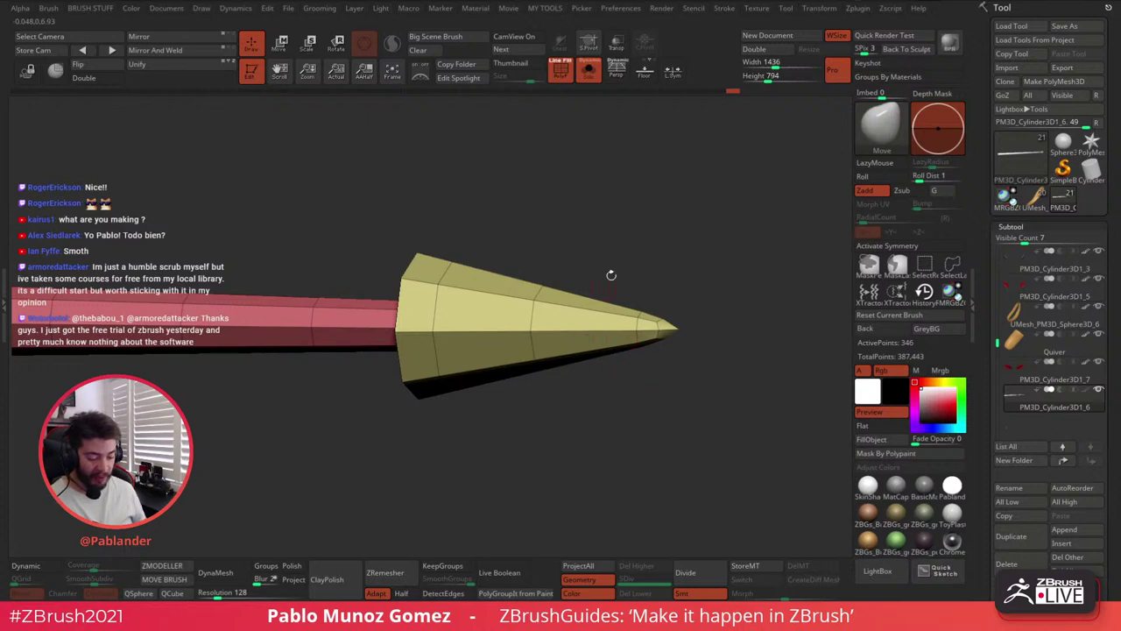
{"action": "left_click_drag", "start_coordinate": [493, 254], "coordinate": [552, 219]}
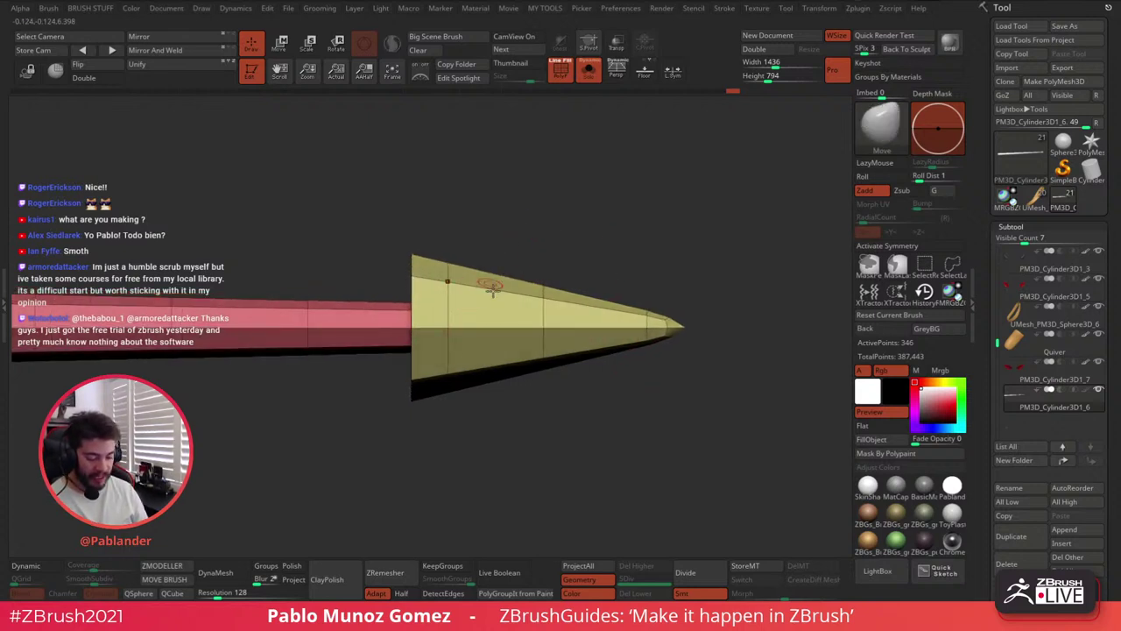
{"action": "left_click", "coordinate": [165, 565]}
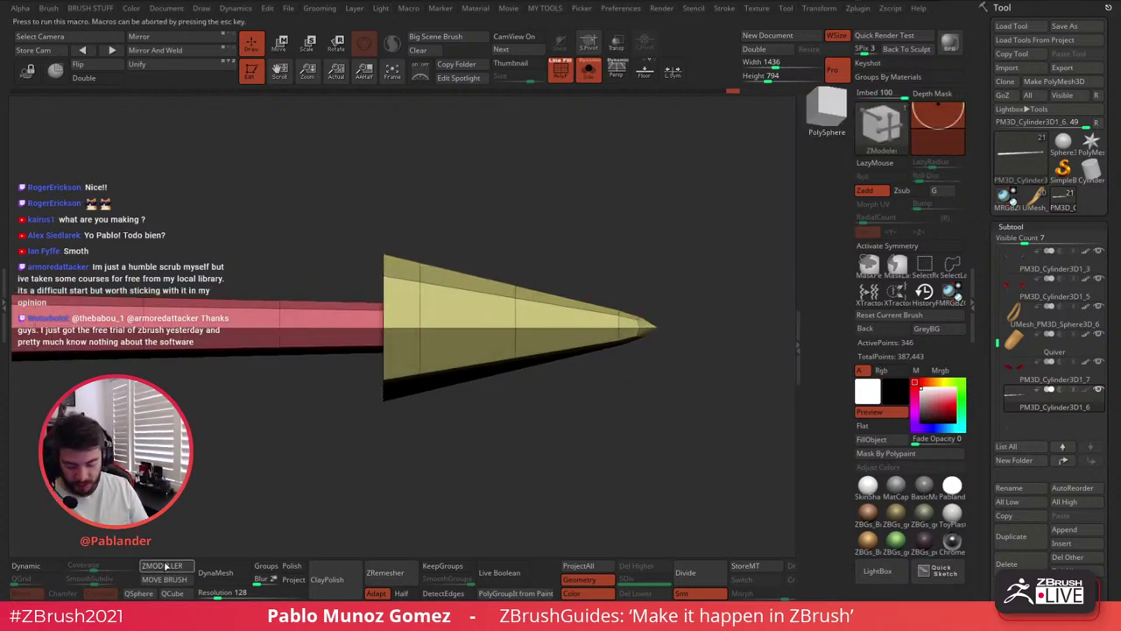
{"action": "key", "text": "space"}
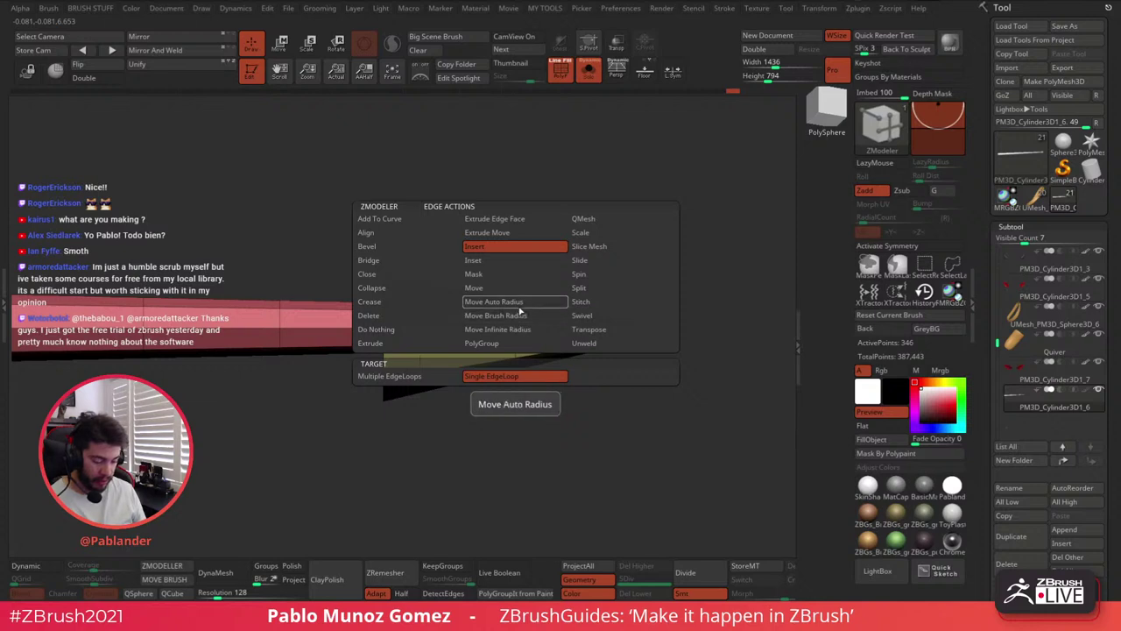
{"action": "left_click", "coordinate": [601, 232]}
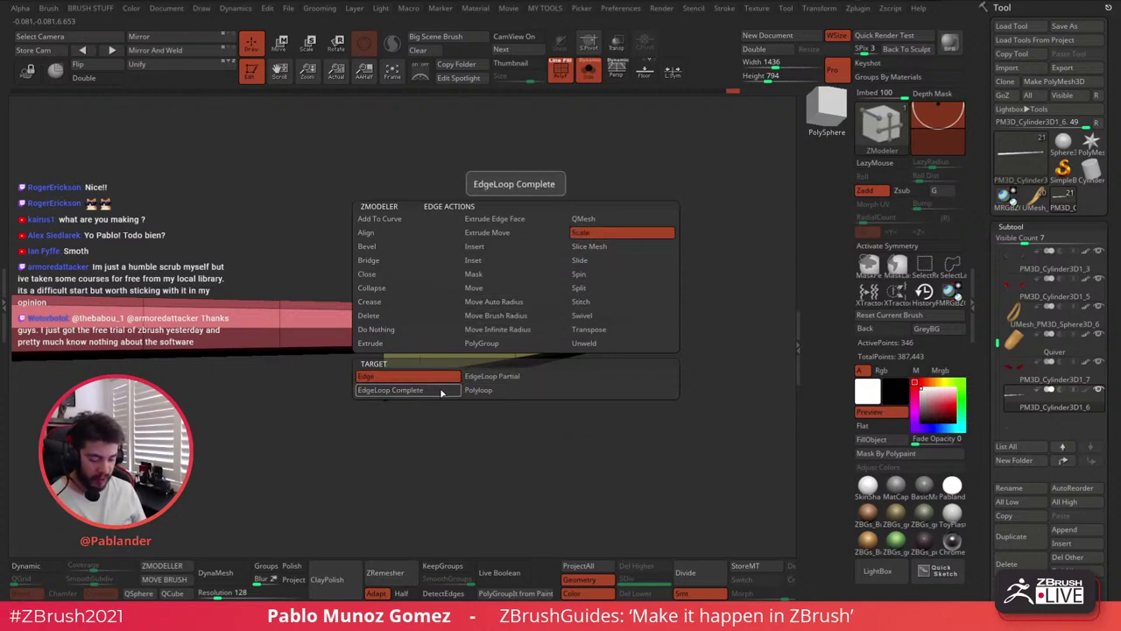
{"action": "left_click", "coordinate": [429, 391]}
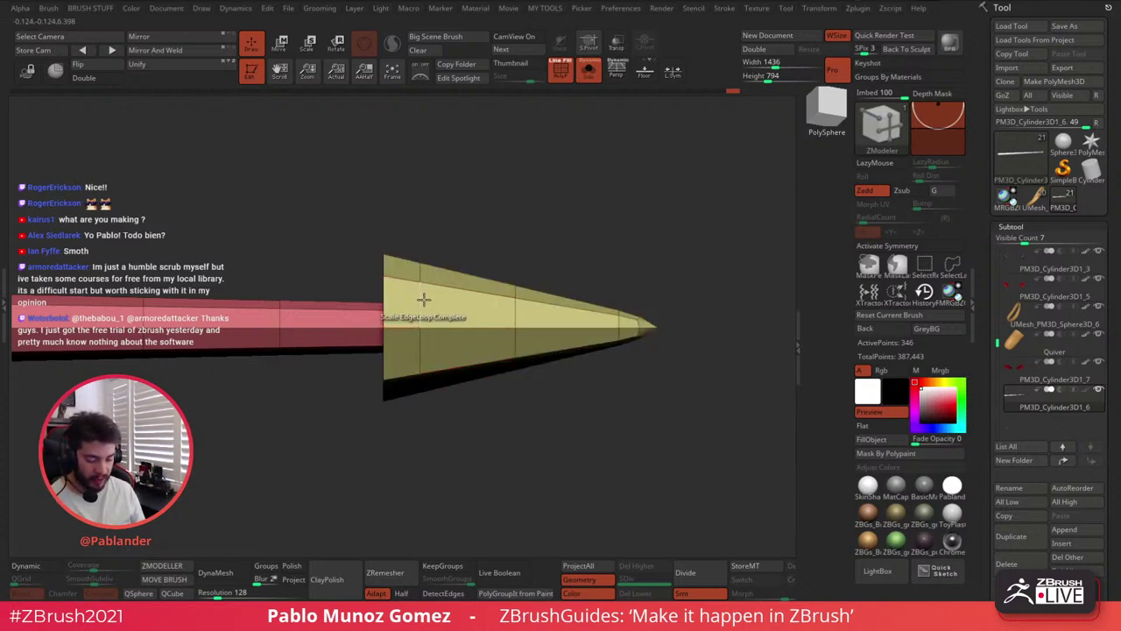
Scale the arrowhead's three intermediate edge loops outward so its straight taper becomes a rounded, bulging profile
{"action": "mouse_move", "coordinate": [423, 300]}
{"action": "left_mouse_down"}
{"action": "mouse_move", "coordinate": [433, 293]}
{"action": "mouse_move", "coordinate": [421, 310]}
{"action": "left_mouse_up"}
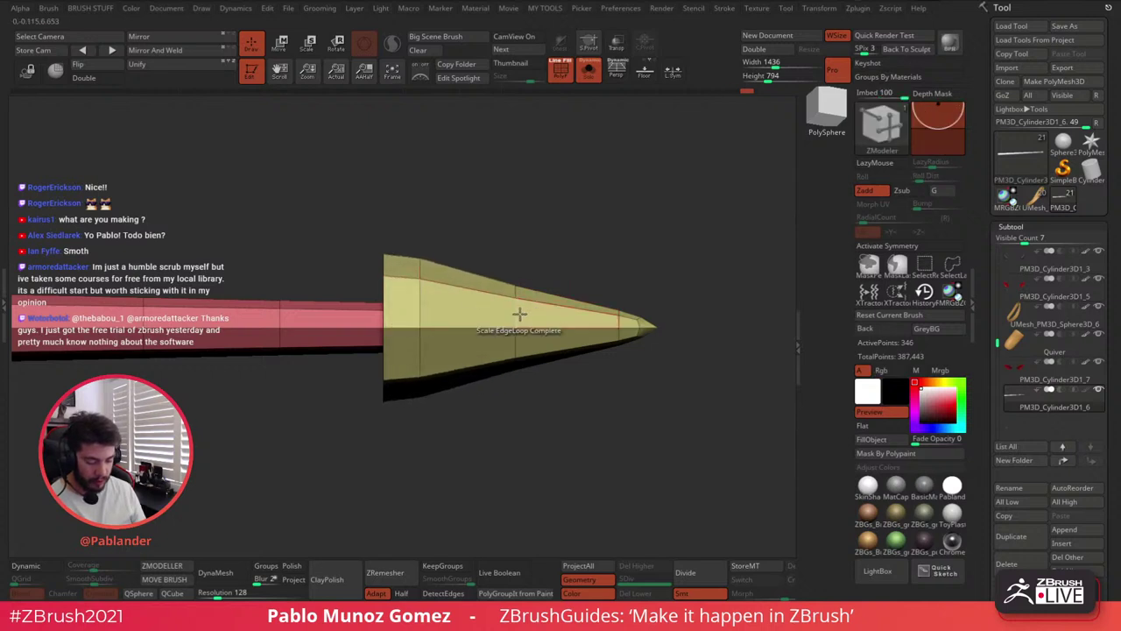
{"action": "left_click_drag", "start_coordinate": [518, 310], "coordinate": [521, 322]}
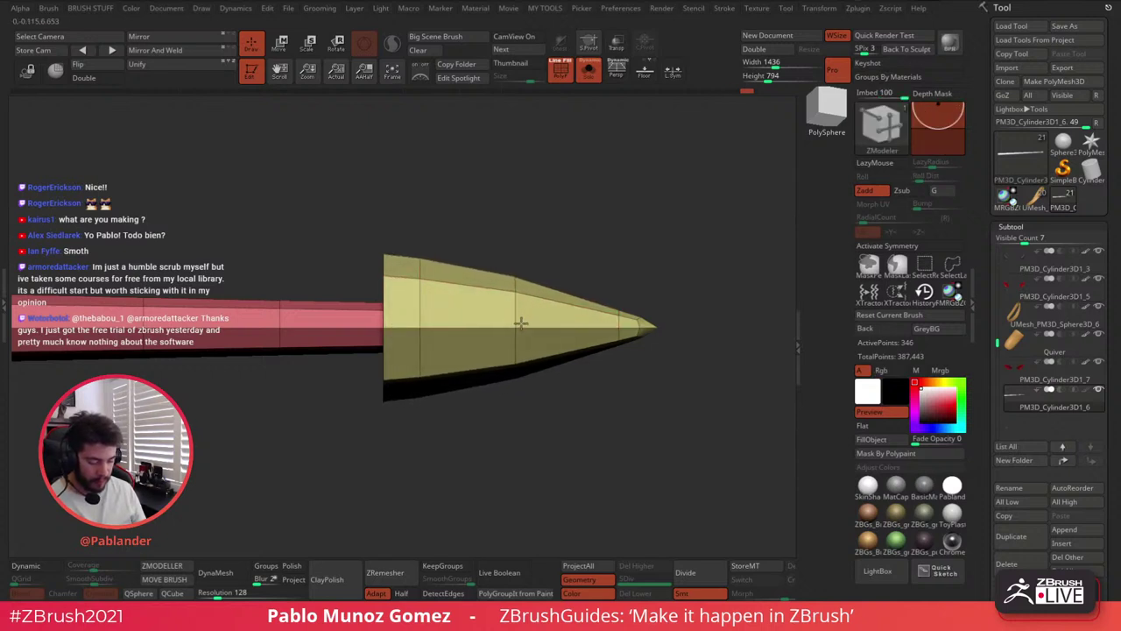
{"action": "left_click_drag", "start_coordinate": [617, 321], "coordinate": [618, 318]}
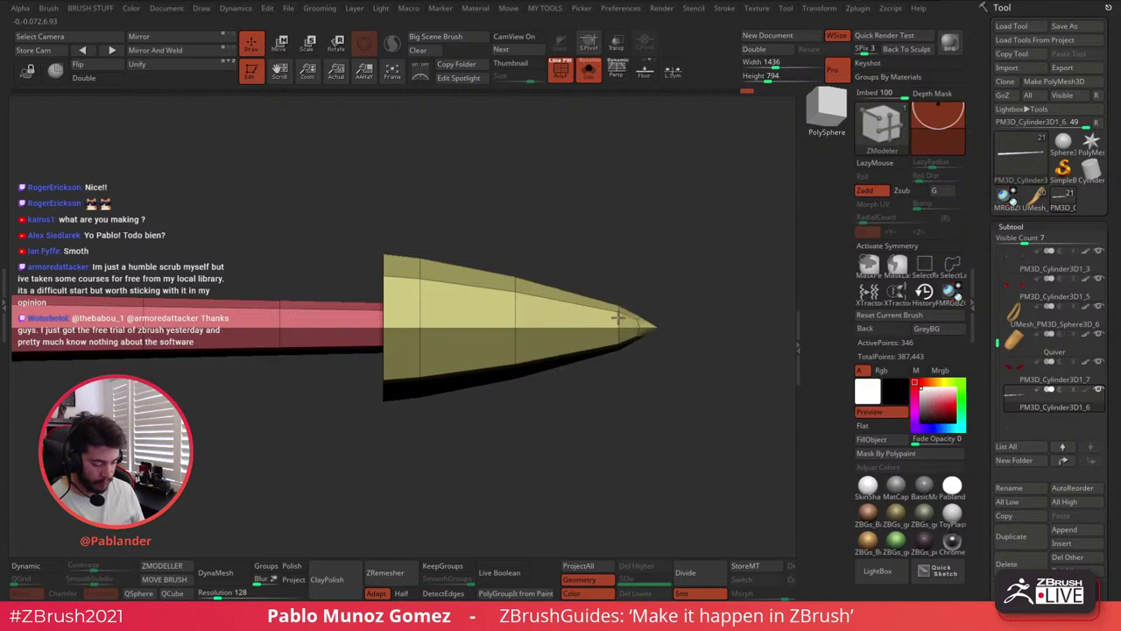
{"action": "left_click_drag", "start_coordinate": [518, 315], "coordinate": [520, 314]}
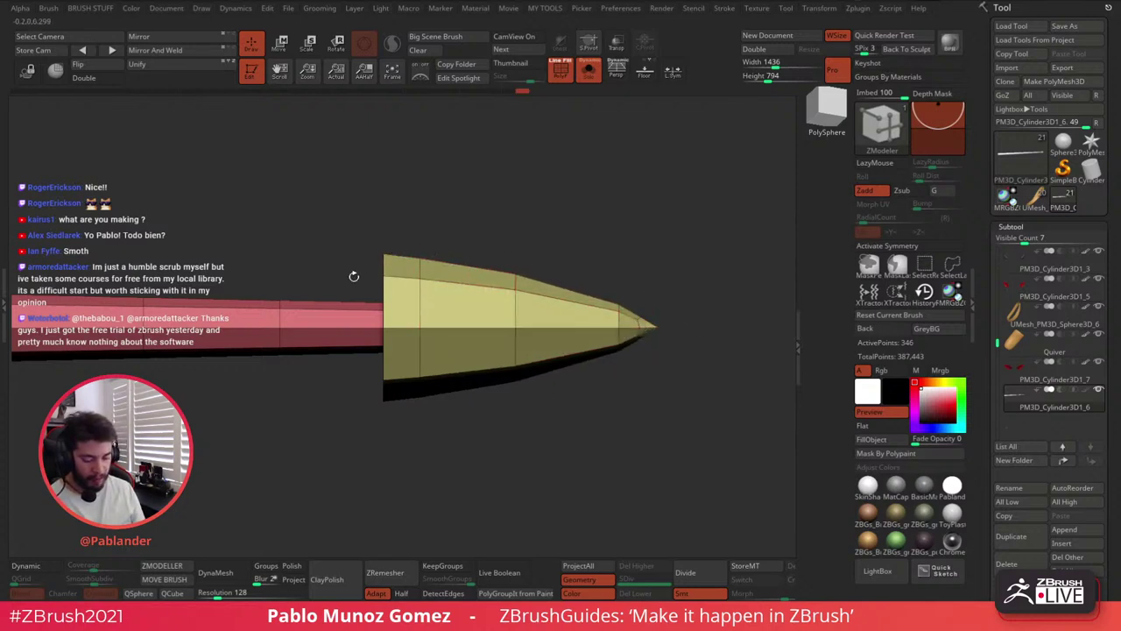
Preview the smoothed arrow with Dynamic Subdivision on and the polyframe hidden
{"action": "left_click", "coordinate": [37, 568]}
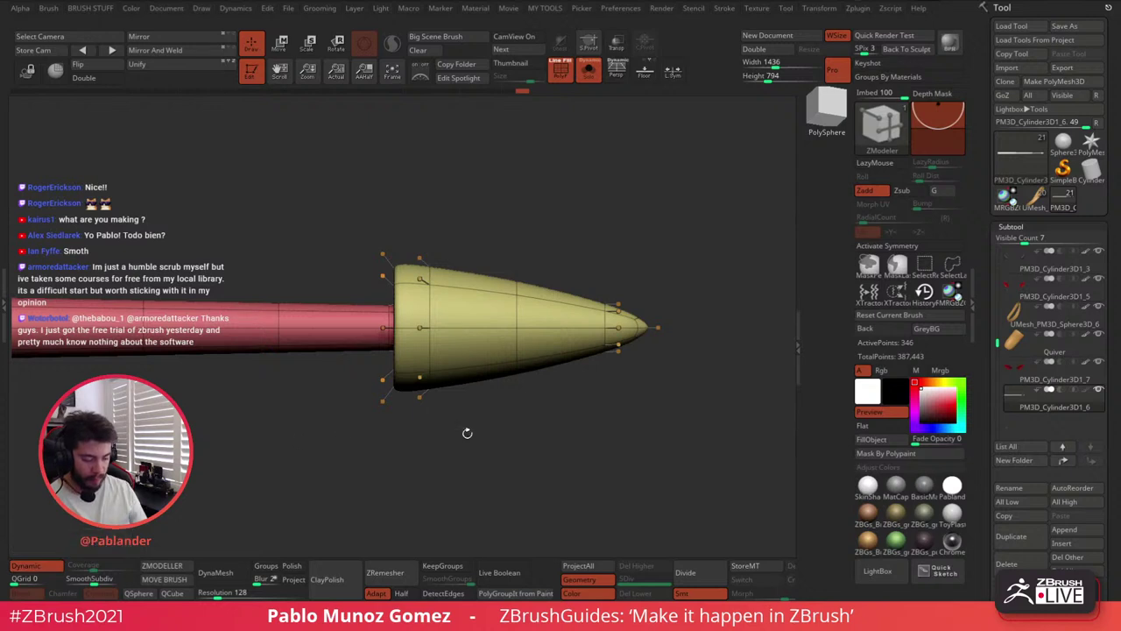
{"action": "left_click_drag", "start_coordinate": [604, 436], "coordinate": [547, 331], "text": "alt"}
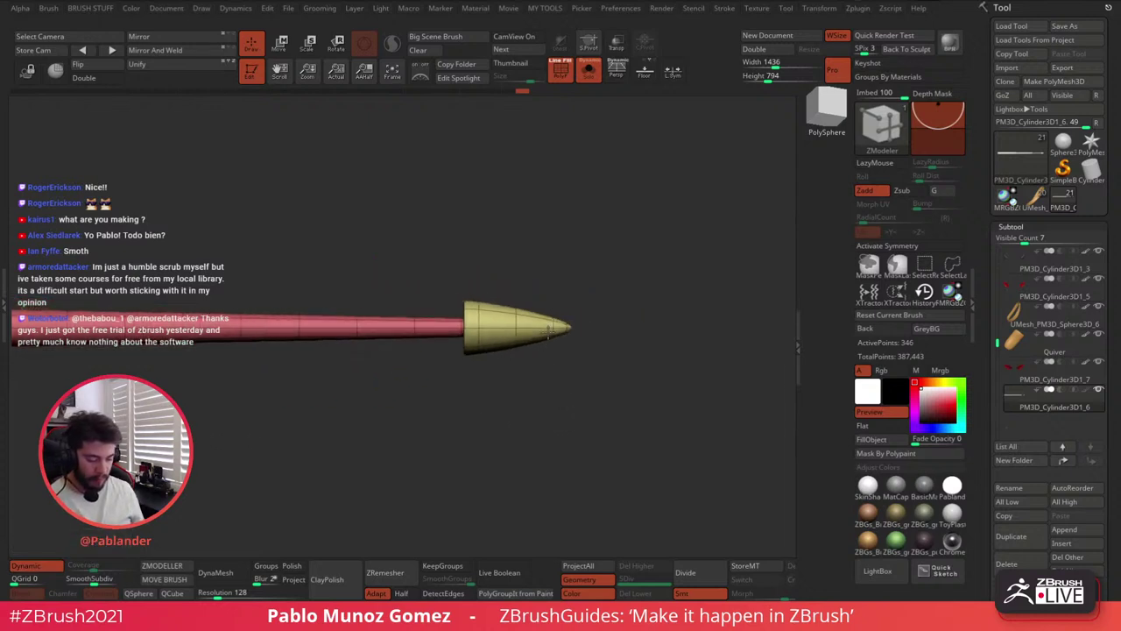
{"action": "left_click", "coordinate": [564, 72]}
{"action": "left_click_drag", "start_coordinate": [560, 268], "coordinate": [629, 204]}
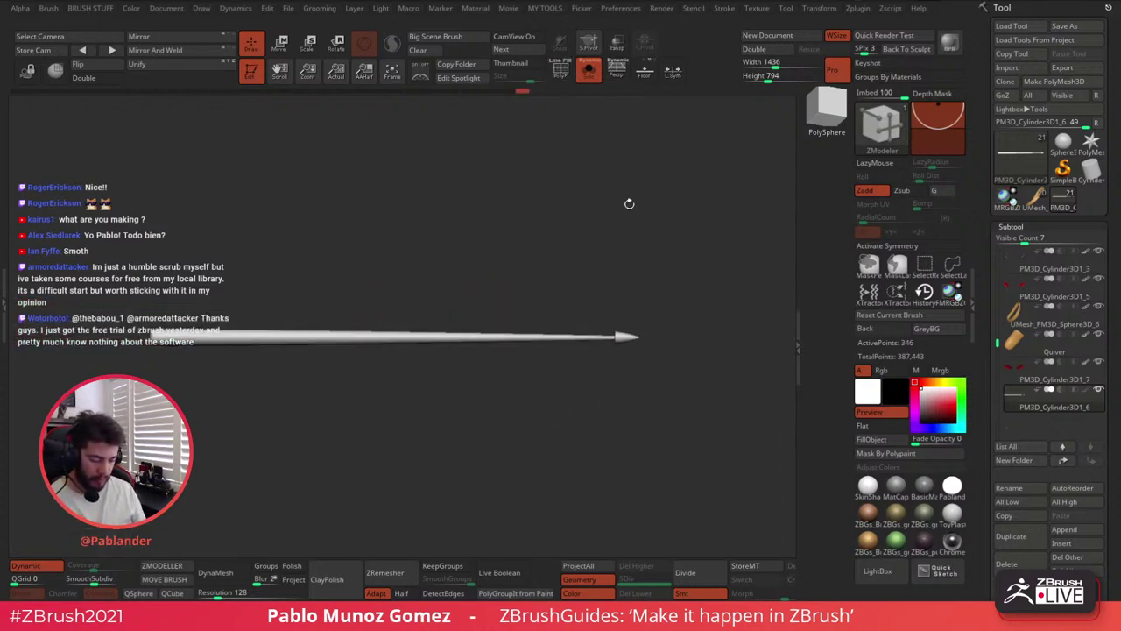
{"action": "left_click_drag", "start_coordinate": [491, 431], "coordinate": [544, 417]}
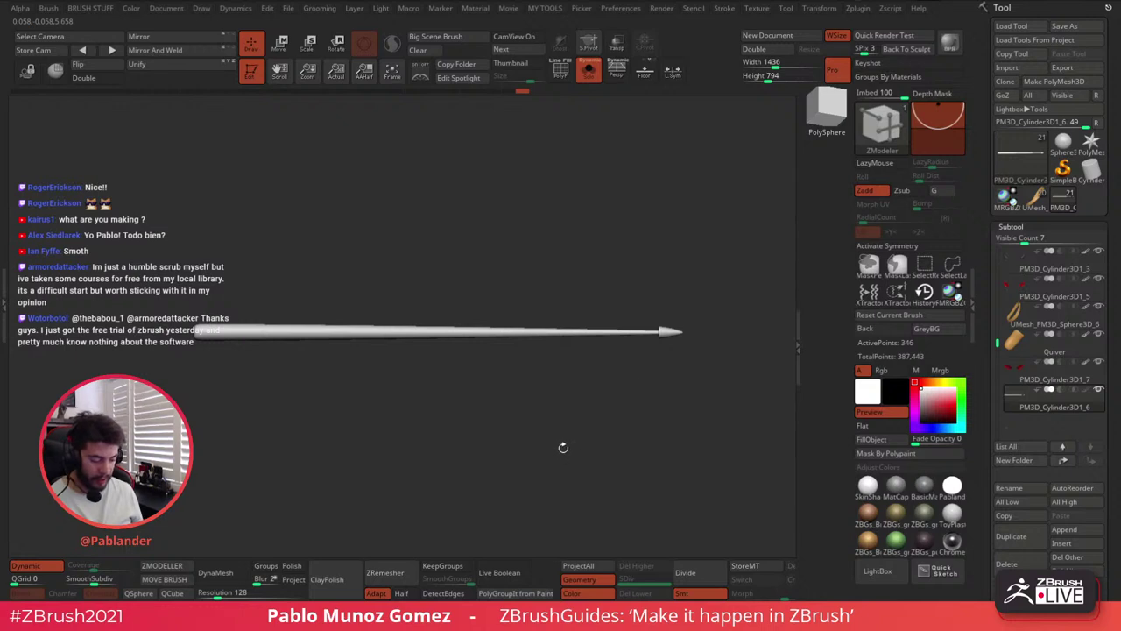
Show the polyframe, turn off Dynamic Subdivision, and insert a single edge loop close to the shaft's back end
{"action": "right_click_drag", "start_coordinate": [196, 328], "coordinate": [283, 419], "text": "ctrl"}
{"action": "right_click_drag", "start_coordinate": [225, 361], "coordinate": [242, 395], "text": "ctrl"}
{"action": "left_click", "coordinate": [560, 70]}
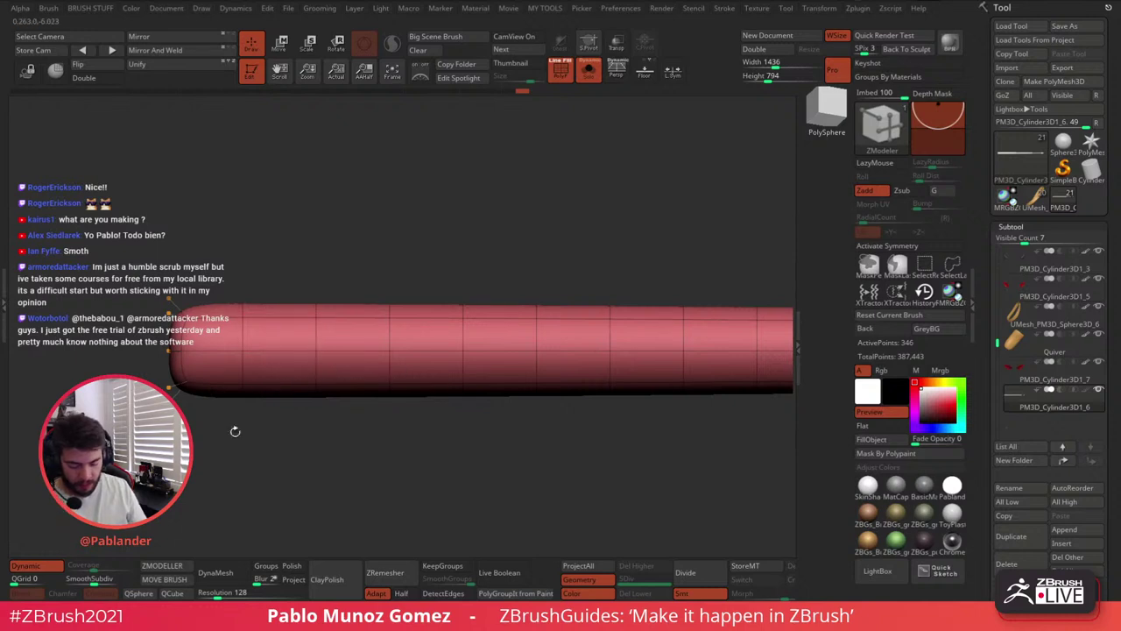
{"action": "left_click", "coordinate": [38, 568]}
{"action": "right_click_drag", "start_coordinate": [216, 350], "coordinate": [506, 328], "text": "alt"}
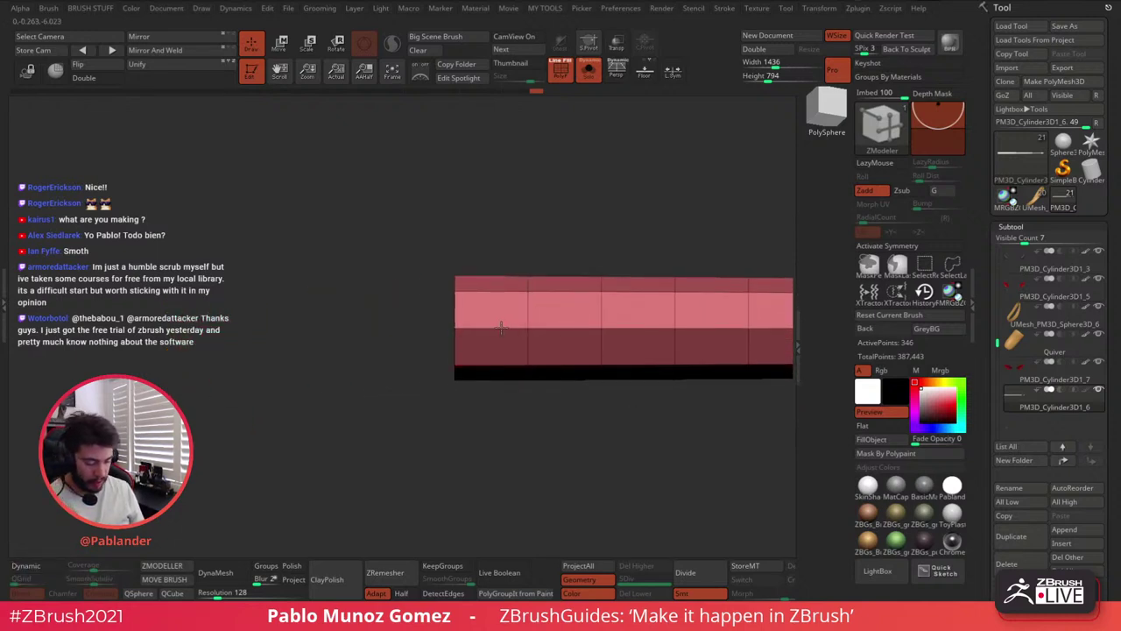
{"action": "key", "text": "space"}
{"action": "left_click", "coordinate": [501, 246]}
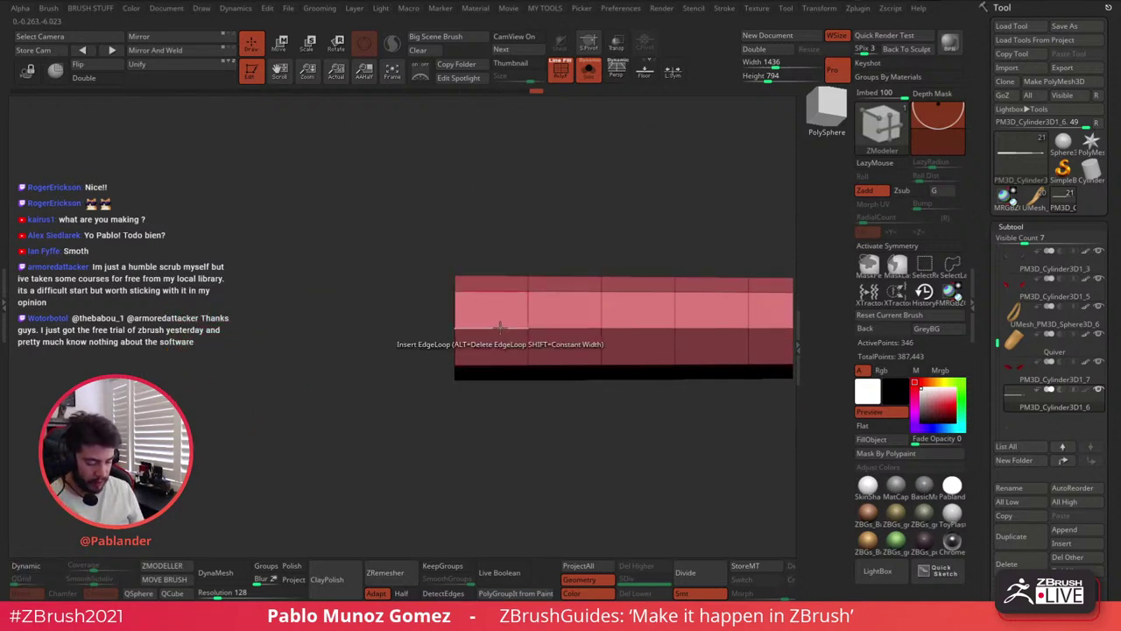
{"action": "left_click", "coordinate": [495, 327]}
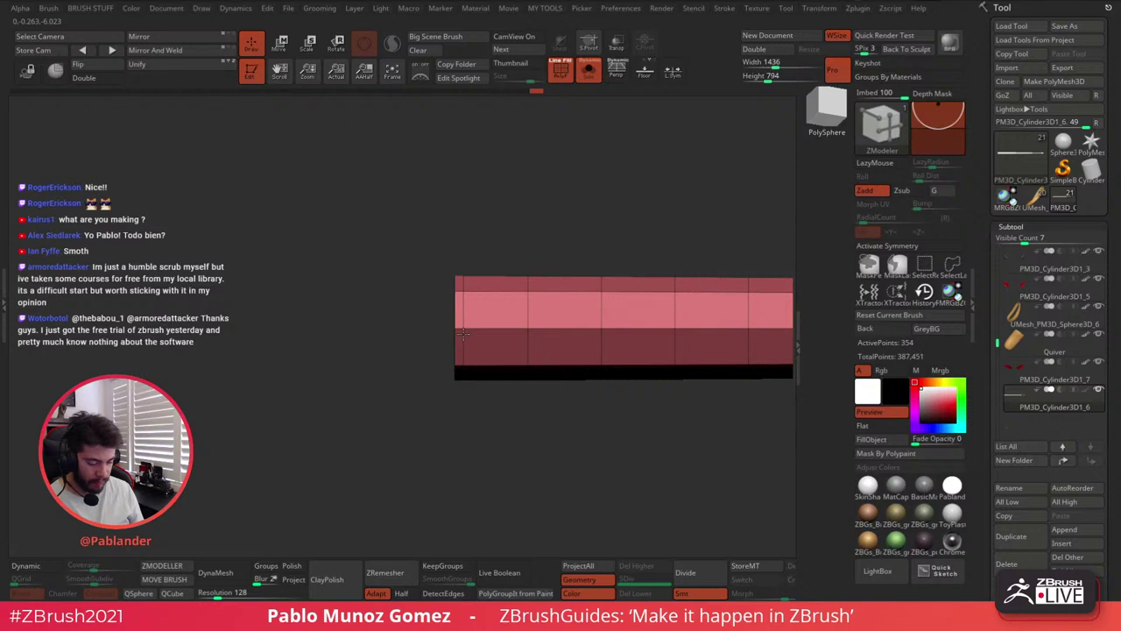
Check the shaft's back end with Dynamic Subdivision toggled on and off, and hide the polyframe
{"action": "right_click_drag", "start_coordinate": [513, 412], "coordinate": [456, 353], "text": "ctrl"}
{"action": "left_click_drag", "start_coordinate": [455, 353], "coordinate": [443, 255]}
{"action": "left_click", "coordinate": [37, 566]}
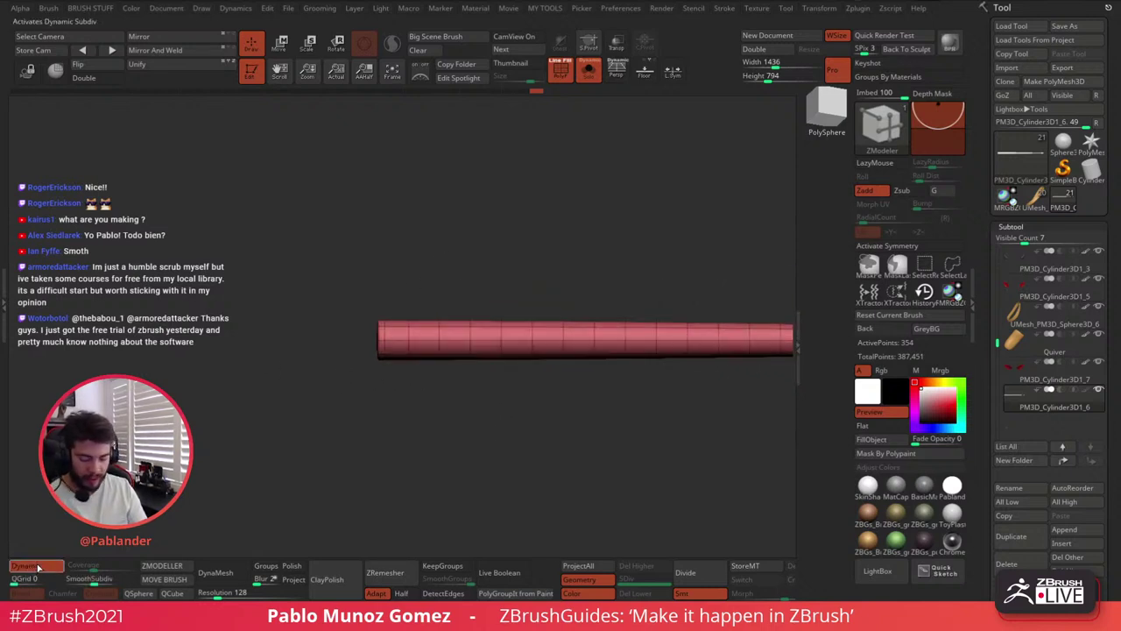
{"action": "left_click", "coordinate": [37, 566]}
{"action": "left_click", "coordinate": [560, 71]}
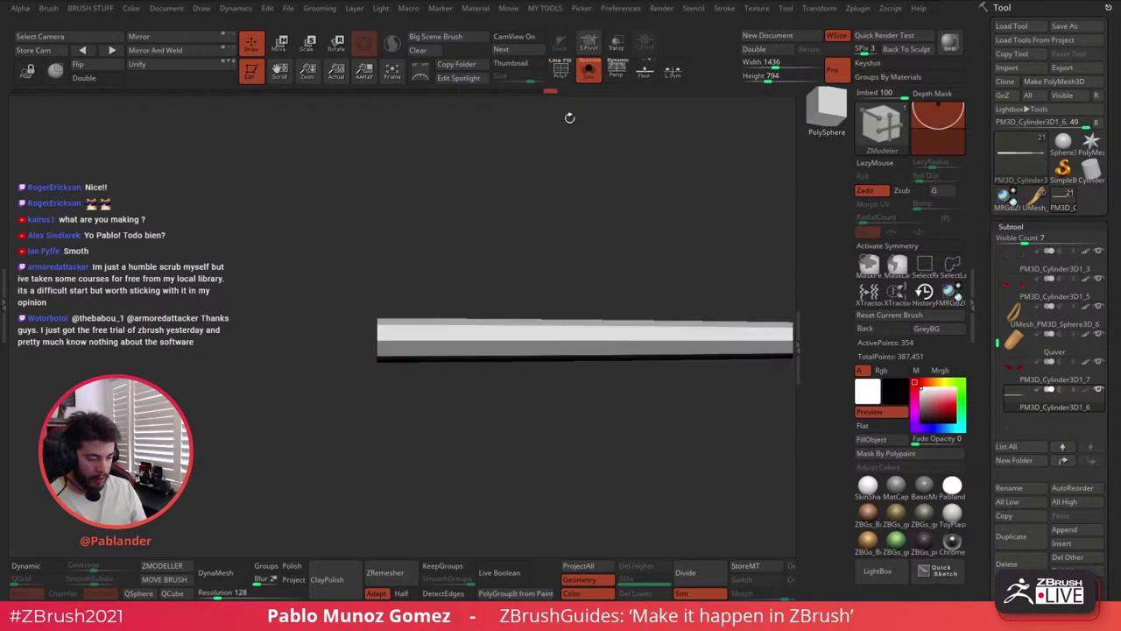
Turn off Solo mode to show the character with the arrow, and view them from the side
{"action": "right_click_drag", "start_coordinate": [606, 283], "coordinate": [564, 173], "text": "ctrl"}
{"action": "right_click_drag", "start_coordinate": [663, 318], "coordinate": [593, 255], "text": "alt"}
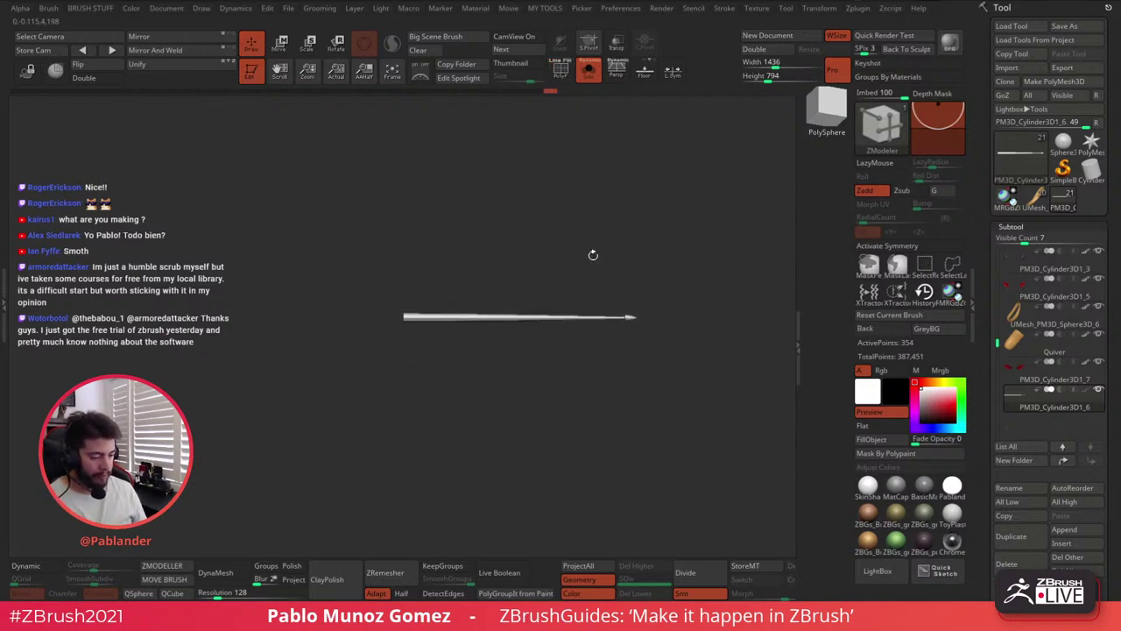
{"action": "left_click", "coordinate": [588, 77]}
{"action": "left_click_drag", "start_coordinate": [666, 198], "coordinate": [401, 198]}
Unlock the transform gizmo and move its pivot along Z to the arrow shaft's back end
{"action": "left_click", "coordinate": [280, 44]}
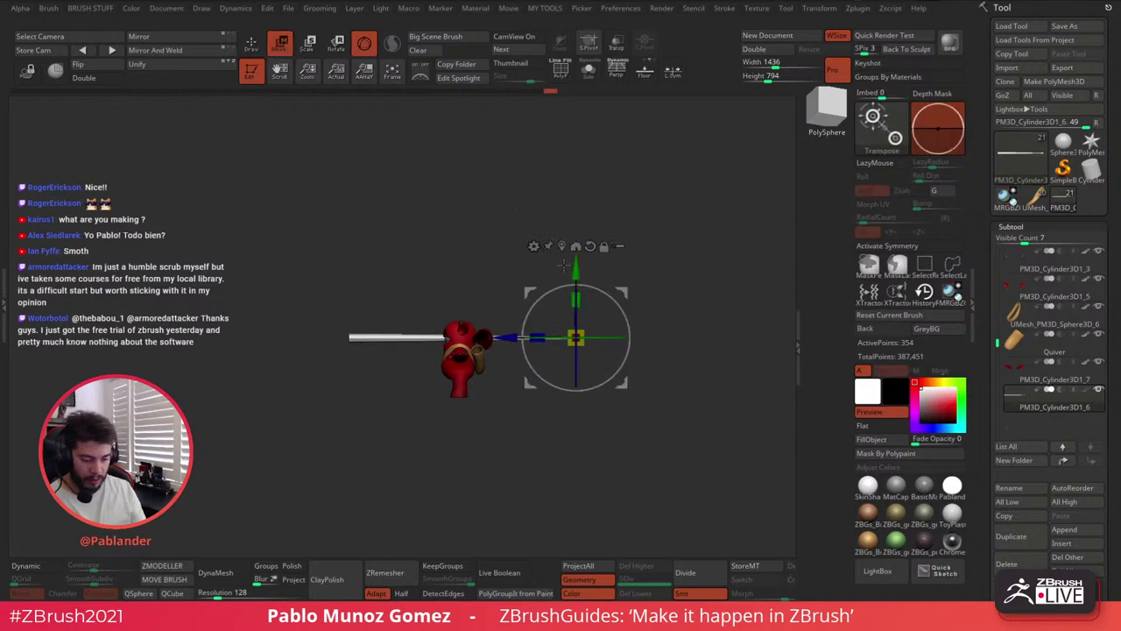
{"action": "right_click_drag", "start_coordinate": [625, 360], "coordinate": [631, 411], "text": "ctrl"}
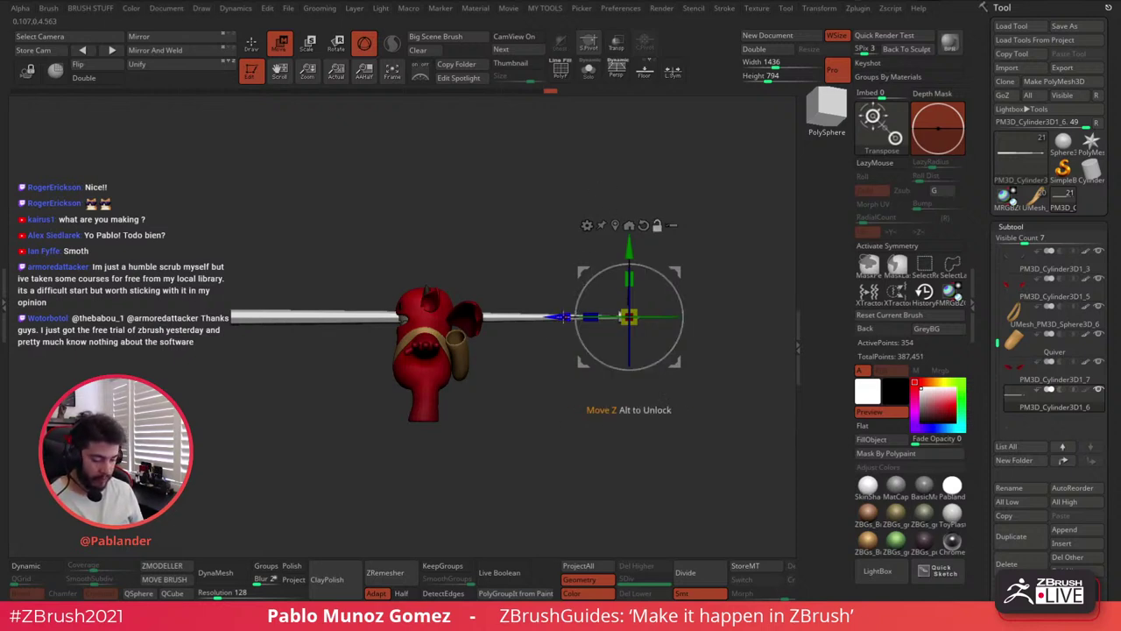
{"action": "left_click_drag", "start_coordinate": [563, 318], "coordinate": [166, 319]}
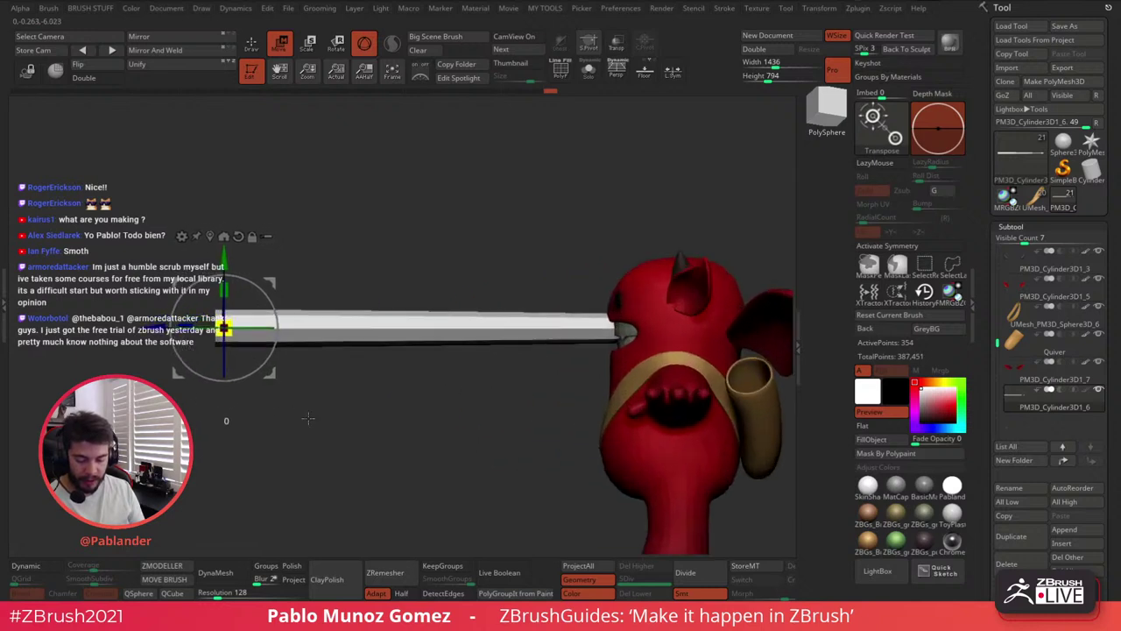
{"action": "right_click_drag", "start_coordinate": [308, 418], "coordinate": [306, 460], "text": "ctrl"}
{"action": "right_click_drag", "start_coordinate": [297, 338], "coordinate": [466, 386], "text": "alt"}
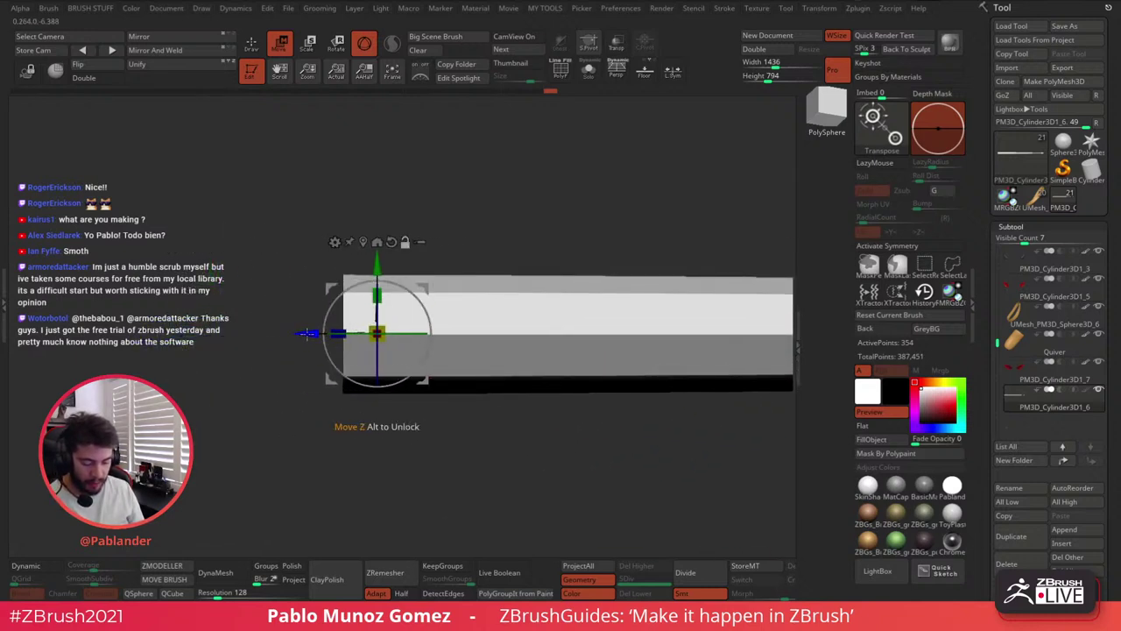
{"action": "left_click_drag", "start_coordinate": [307, 332], "coordinate": [277, 368]}
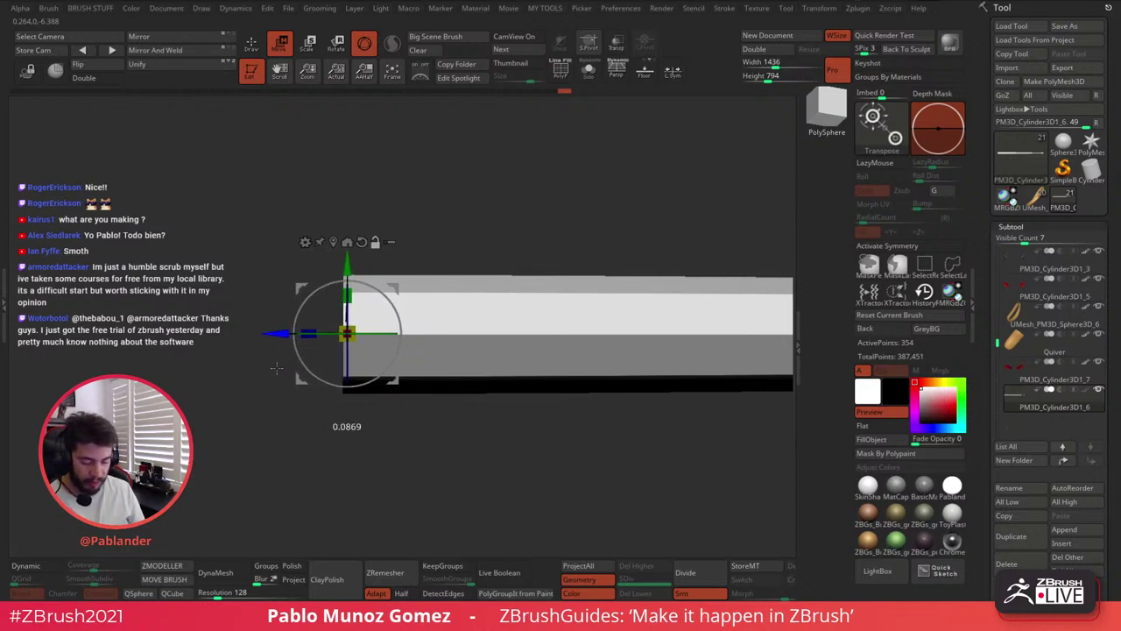
Move the arrow lengthwise until its back end sits behind the character, and scale it uniformly to about a third of its length
{"action": "right_click_drag", "start_coordinate": [498, 420], "coordinate": [532, 365], "text": "ctrl"}
{"action": "left_click_drag", "start_coordinate": [532, 365], "coordinate": [562, 294]}
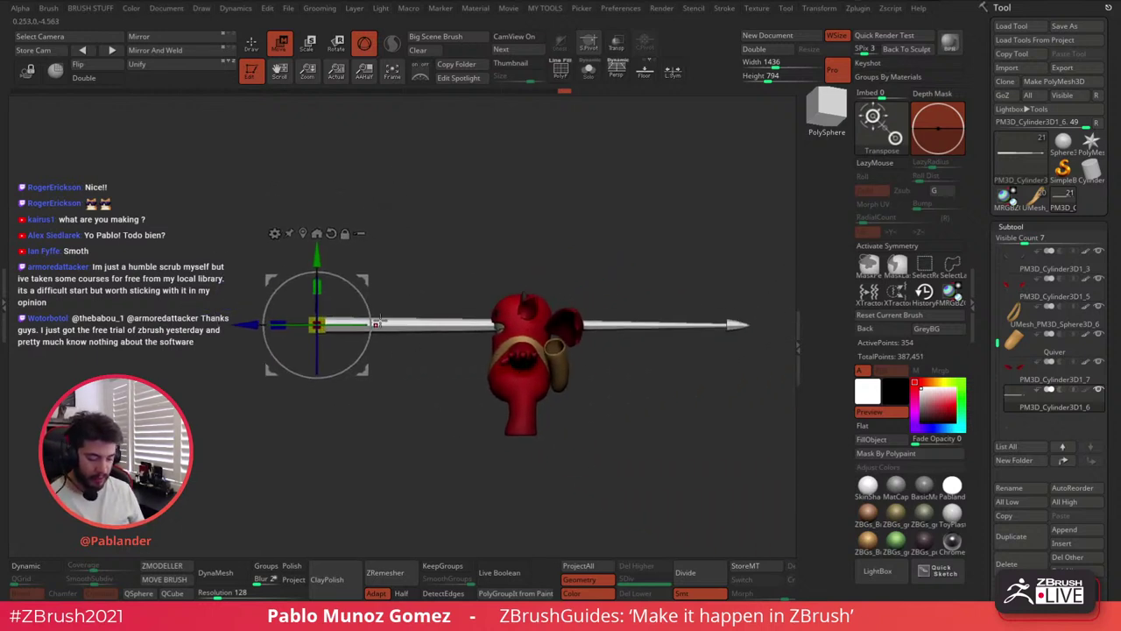
{"action": "left_click_drag", "start_coordinate": [317, 324], "coordinate": [547, 324]}
{"action": "right_click_drag", "start_coordinate": [681, 389], "coordinate": [539, 381], "text": "alt"}
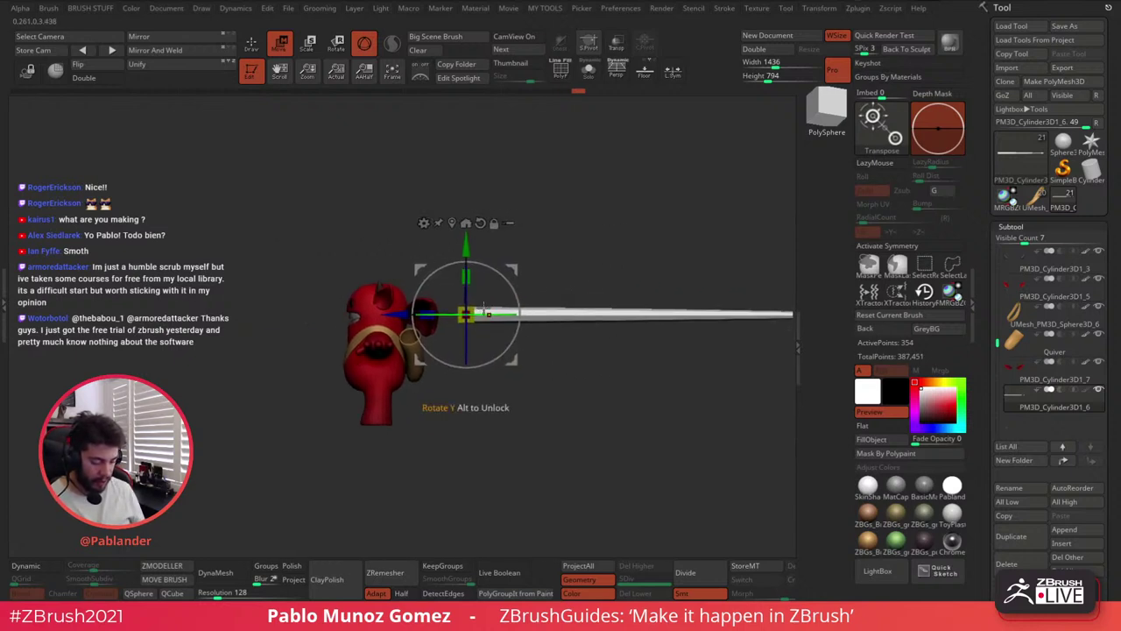
{"action": "left_click_drag", "start_coordinate": [483, 307], "coordinate": [483, 386]}
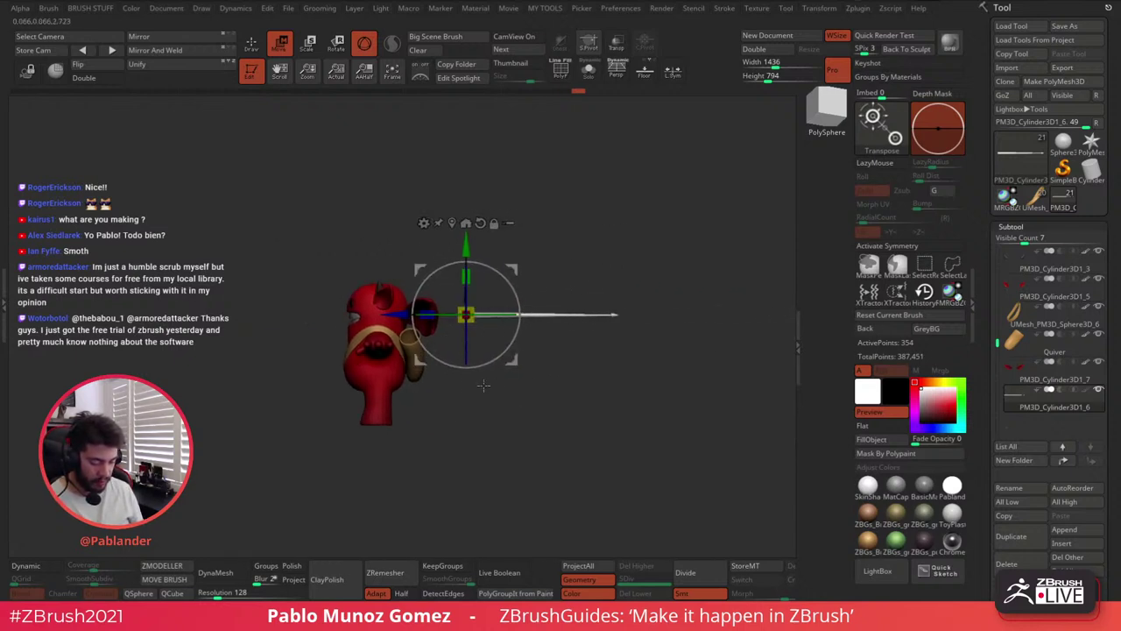
Scale the arrow down slightly and compare its length with the character from the side
{"action": "left_click_drag", "start_coordinate": [512, 269], "coordinate": [461, 334]}
{"action": "right_click_drag", "start_coordinate": [565, 267], "coordinate": [530, 453], "text": "ctrl"}
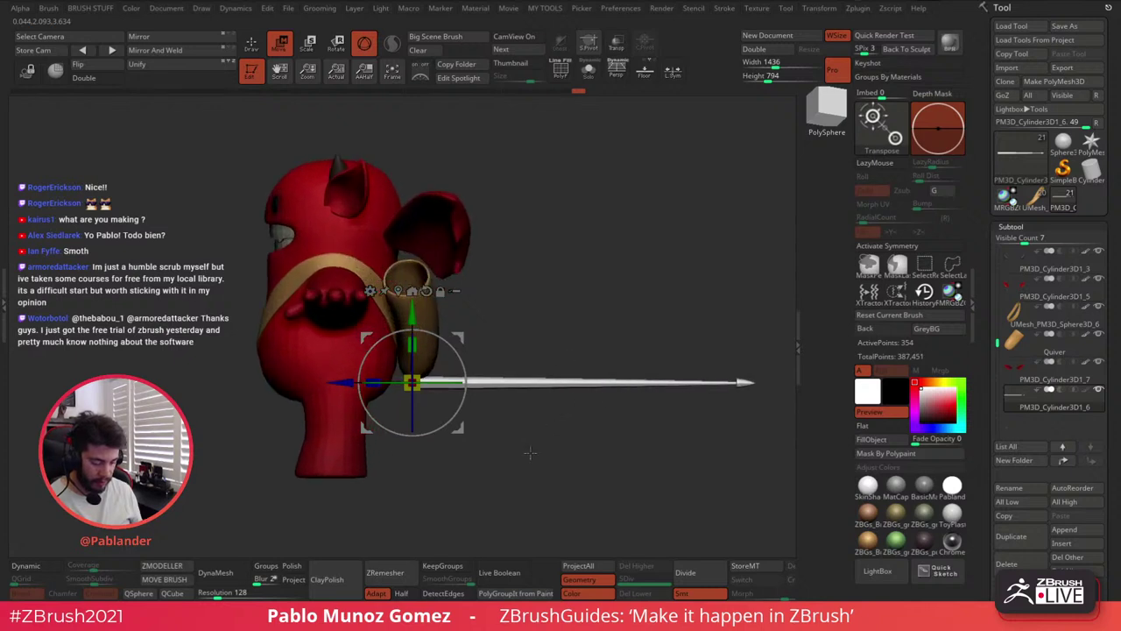
{"action": "mouse_move", "coordinate": [412, 383]}
{"action": "left_mouse_down"}
{"action": "mouse_move", "coordinate": [421, 375]}
{"action": "mouse_move", "coordinate": [412, 383]}
{"action": "left_mouse_up"}
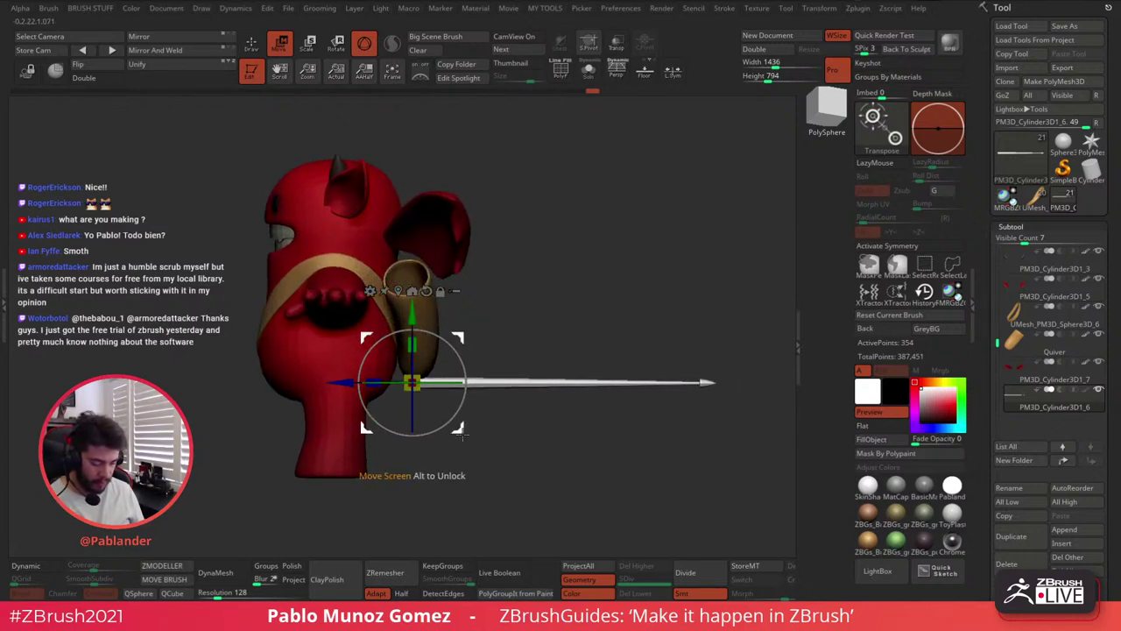
{"action": "right_click_drag", "start_coordinate": [496, 385], "coordinate": [501, 416], "text": "ctrl"}
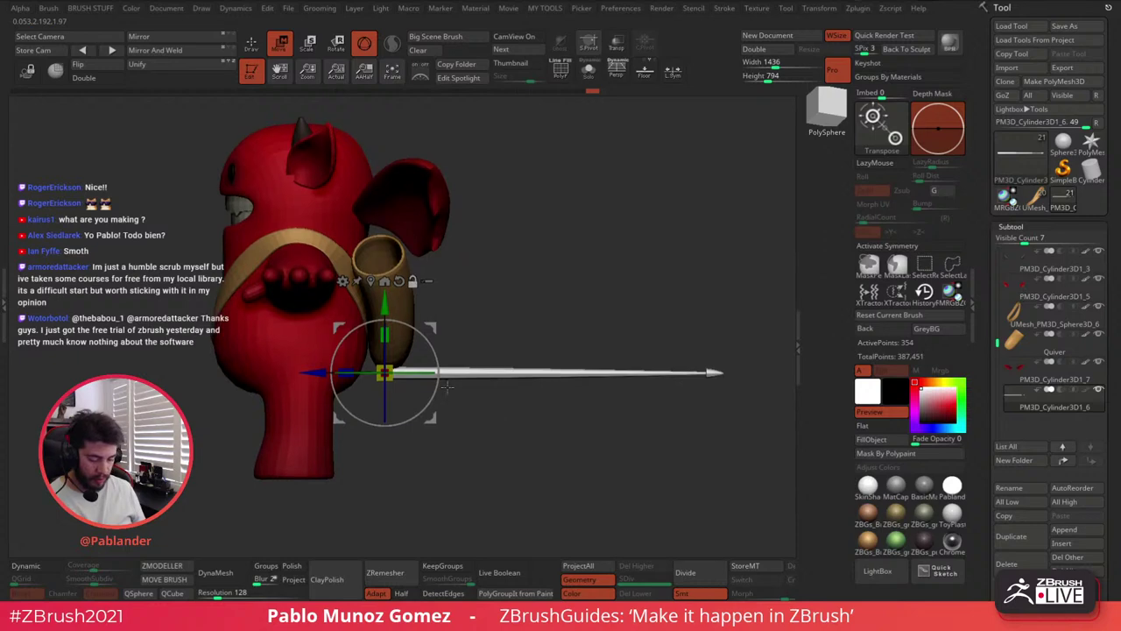
{"action": "right_click_drag", "start_coordinate": [548, 295], "coordinate": [513, 293]}
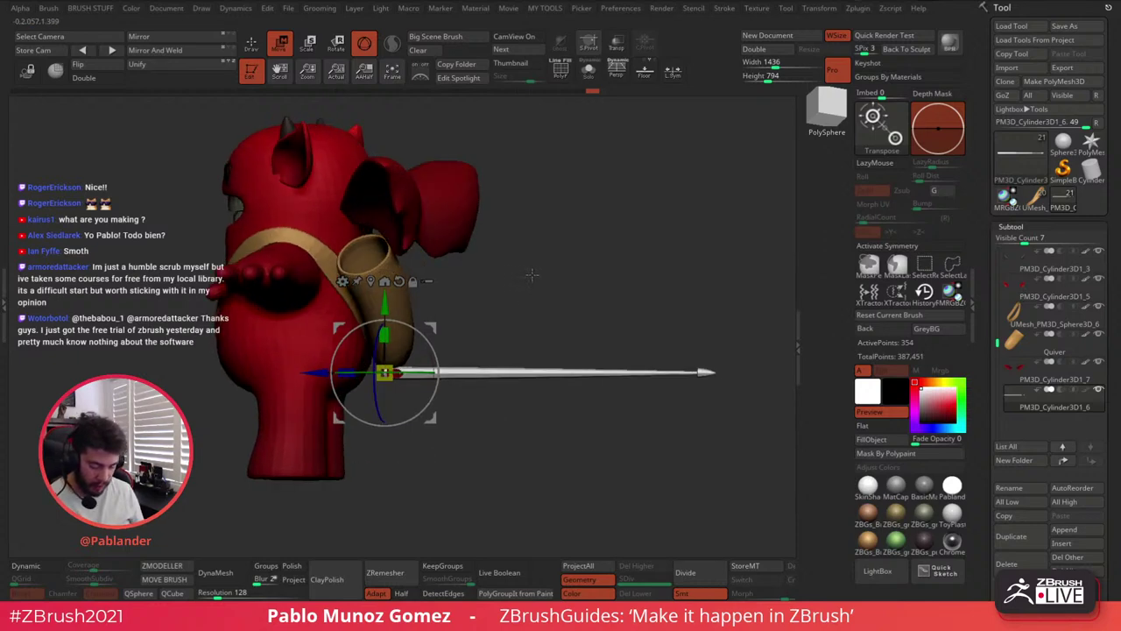
{"action": "left_click_drag", "start_coordinate": [532, 275], "coordinate": [578, 336]}
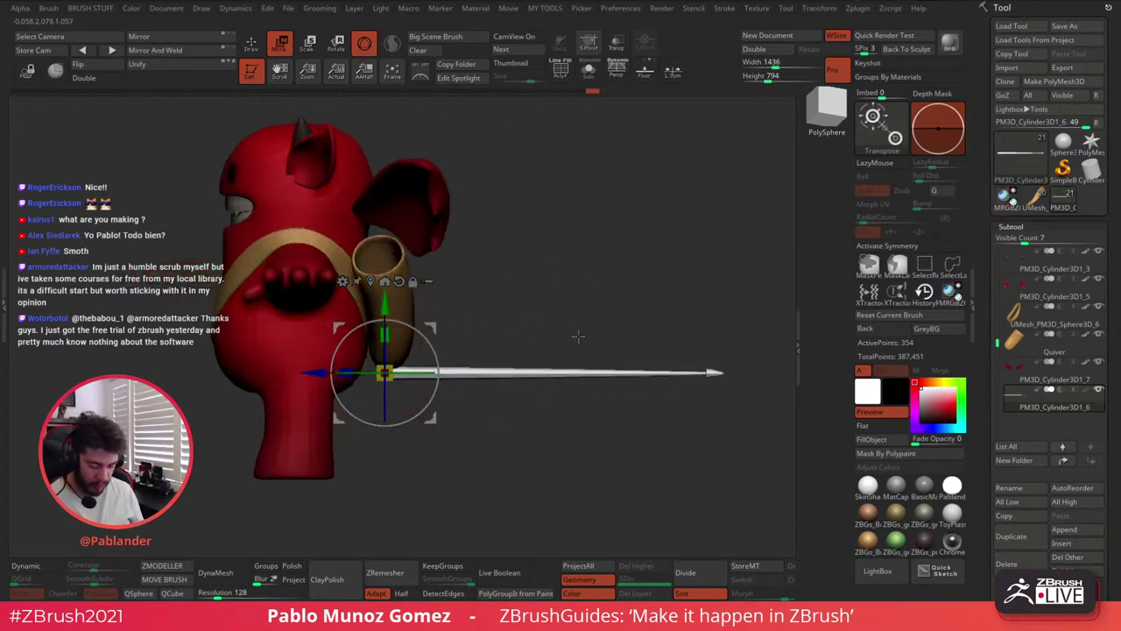
Move the arrow forward into the character's back and slightly up, and return to Draw mode
{"action": "left_click_drag", "start_coordinate": [315, 374], "coordinate": [290, 378]}
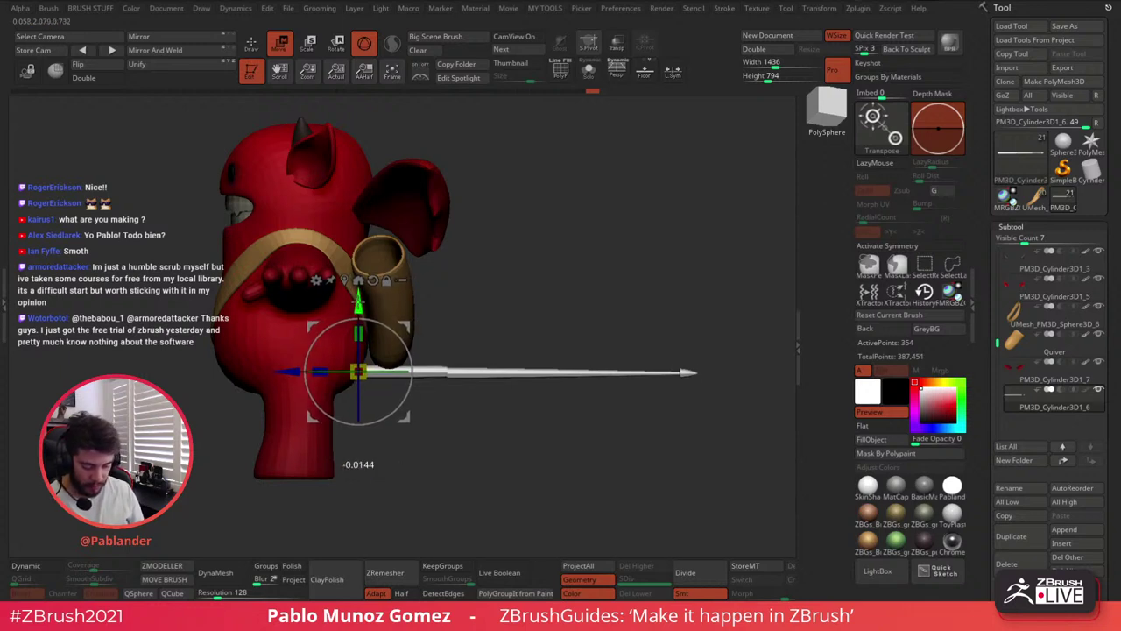
{"action": "left_click_drag", "start_coordinate": [358, 302], "coordinate": [358, 285]}
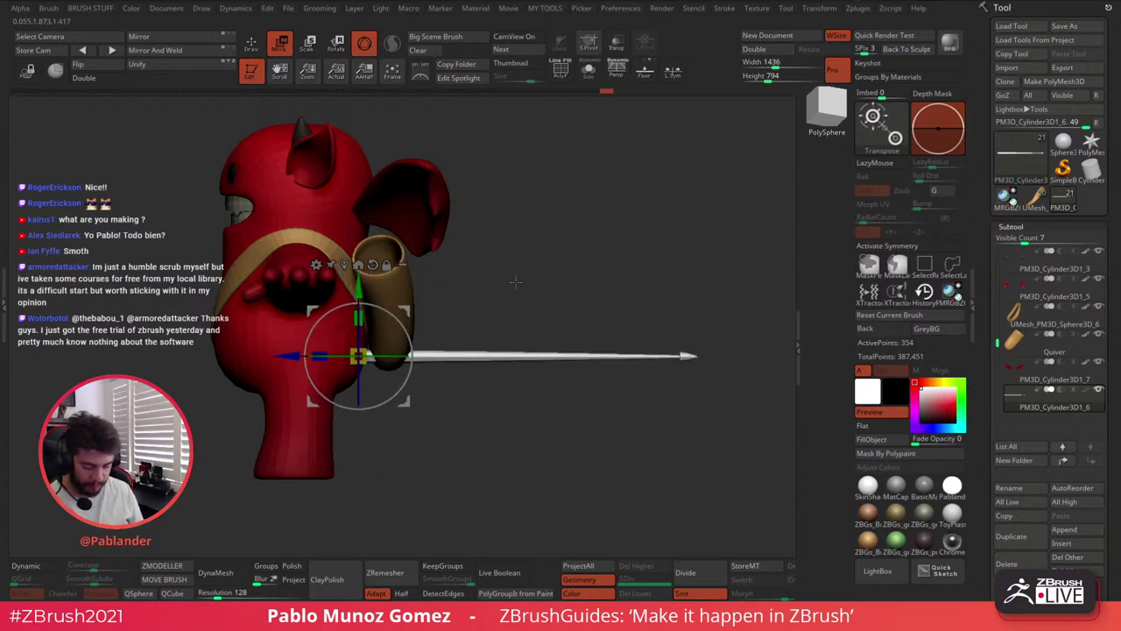
{"action": "left_click_drag", "start_coordinate": [531, 271], "coordinate": [605, 260]}
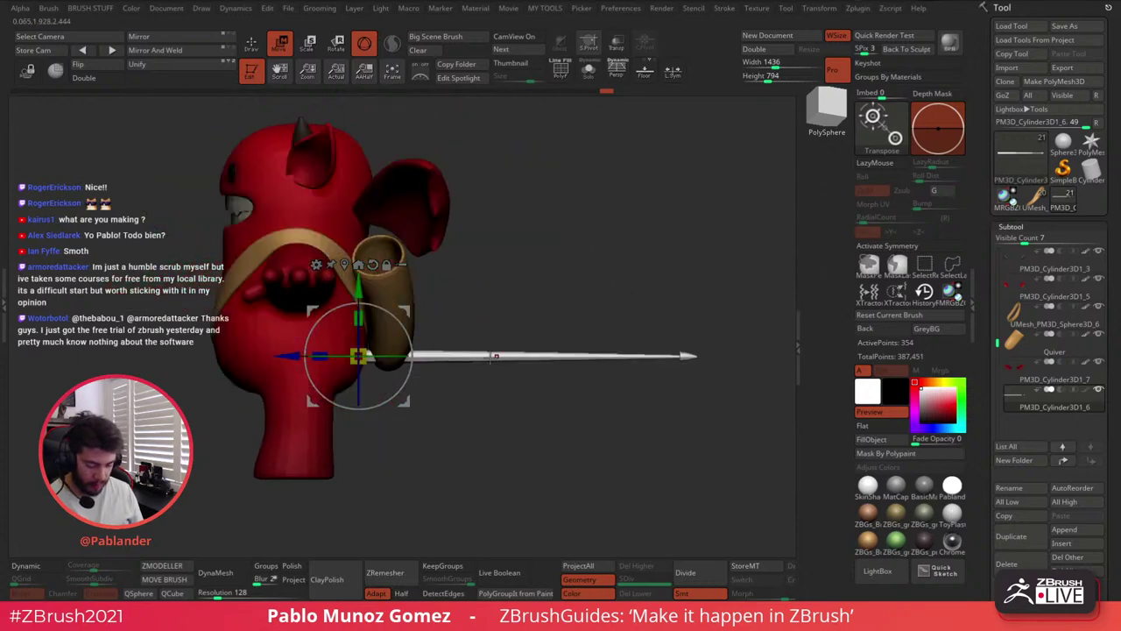
{"action": "left_click", "coordinate": [251, 44]}
Apply the Inflate deformation to the arrow in small increments to thicken its shaft and head
{"action": "left_click_drag", "start_coordinate": [683, 379], "coordinate": [595, 402]}
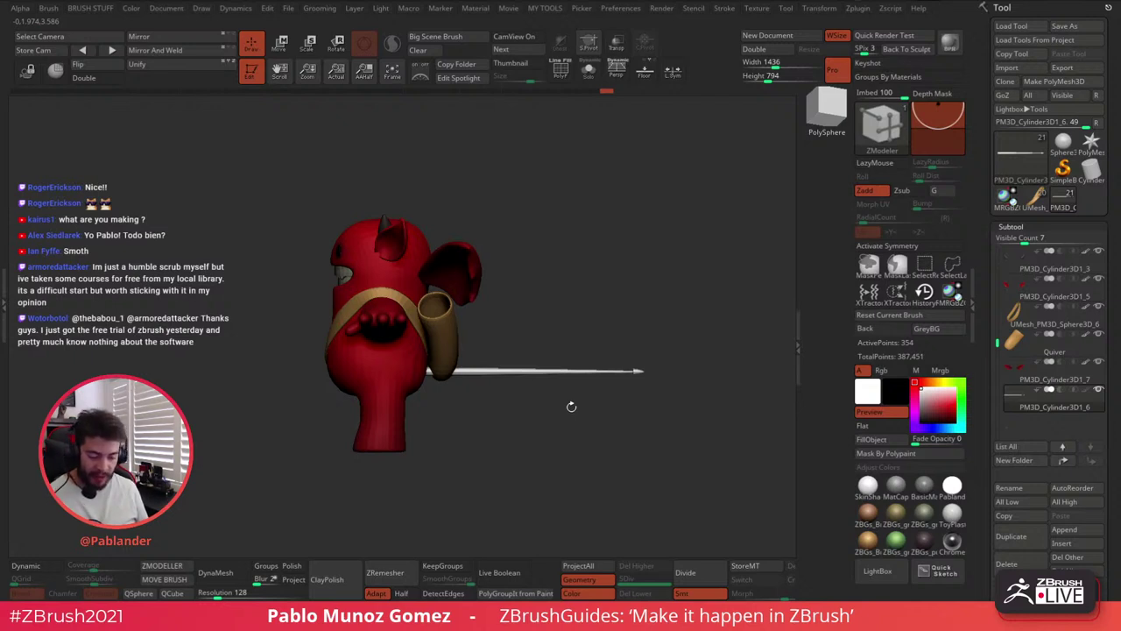
{"action": "left_click_drag", "start_coordinate": [571, 406], "coordinate": [666, 276]}
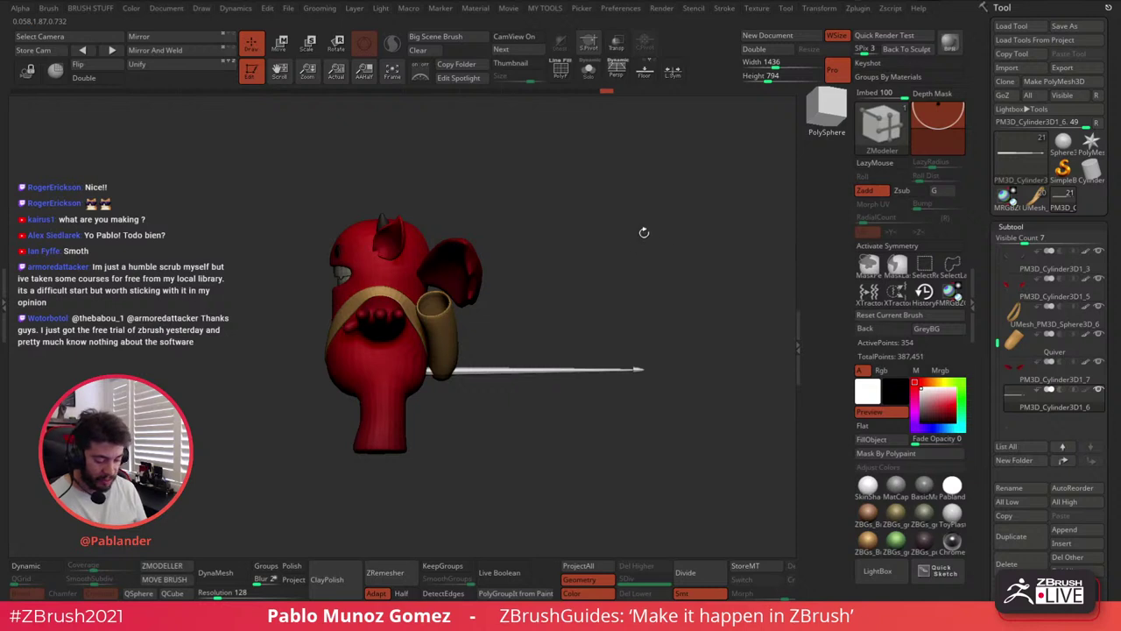
{"action": "key", "text": "2"}
{"action": "left_click_drag", "start_coordinate": [644, 363], "coordinate": [700, 212]}
{"action": "key", "text": "2"}
{"action": "left_click_drag", "start_coordinate": [564, 375], "coordinate": [475, 404], "text": "alt"}
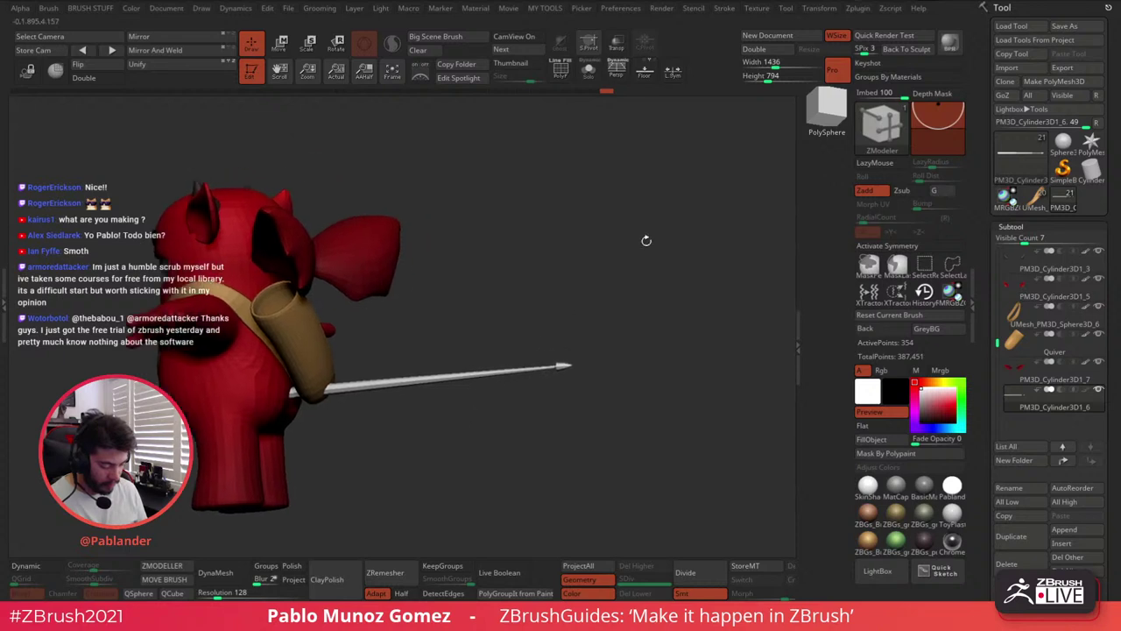
{"action": "key", "text": "2"}
{"action": "left_click_drag", "start_coordinate": [649, 383], "coordinate": [652, 384]}
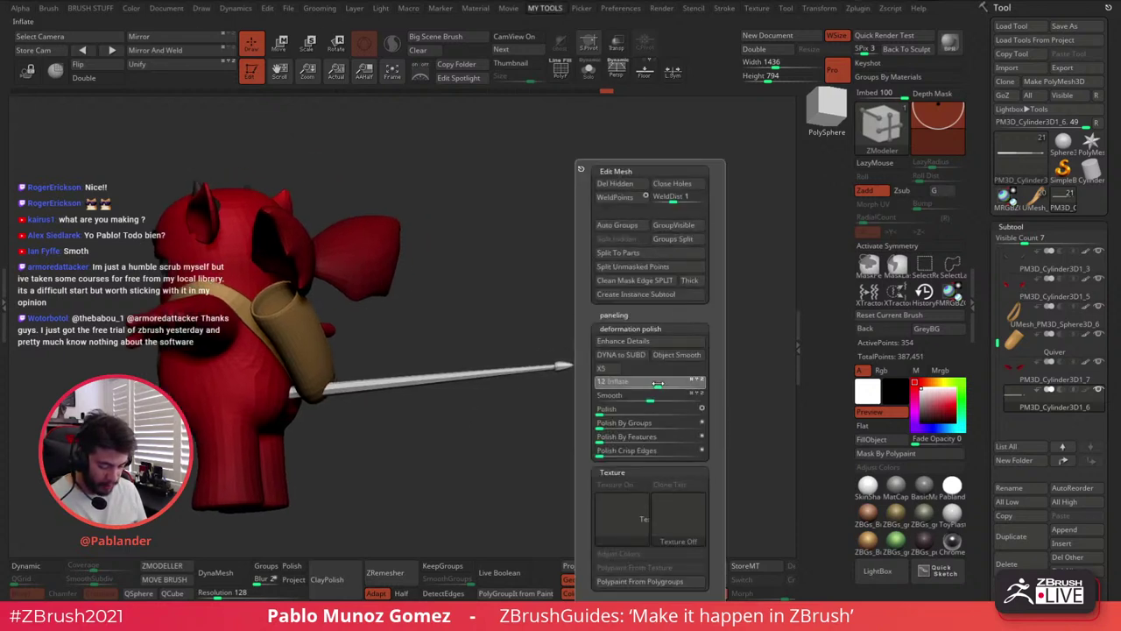
{"action": "left_click_drag", "start_coordinate": [658, 384], "coordinate": [659, 384]}
Examine the arrow's thickness against the character from several angles, toggling the polyframe on and off
{"action": "left_click_drag", "start_coordinate": [552, 411], "coordinate": [608, 413]}
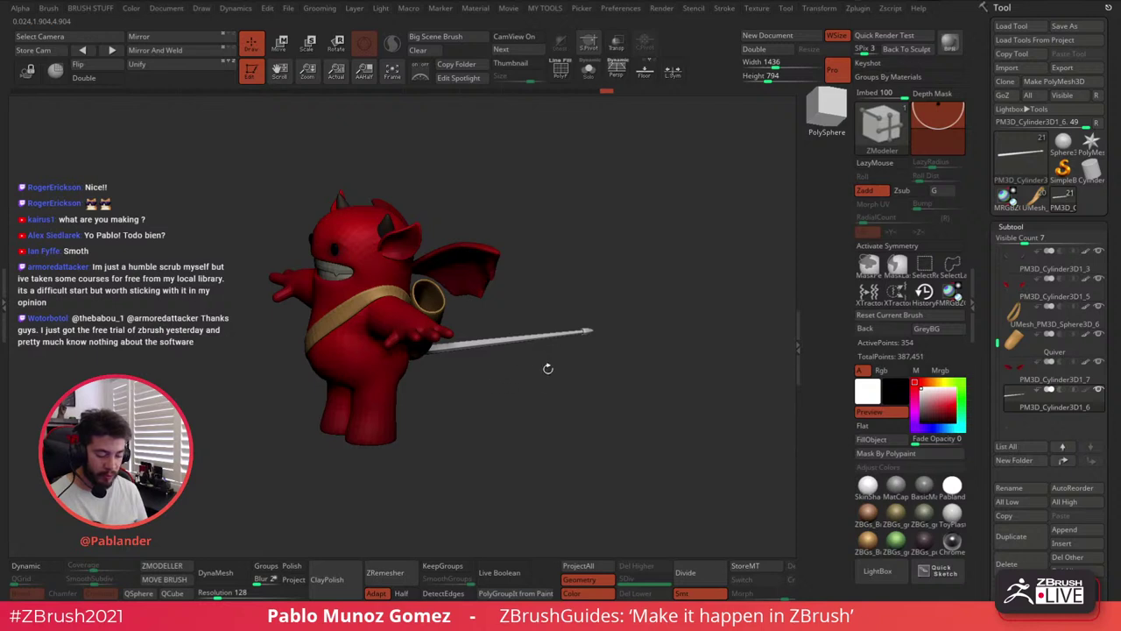
{"action": "left_click_drag", "start_coordinate": [548, 368], "coordinate": [508, 376]}
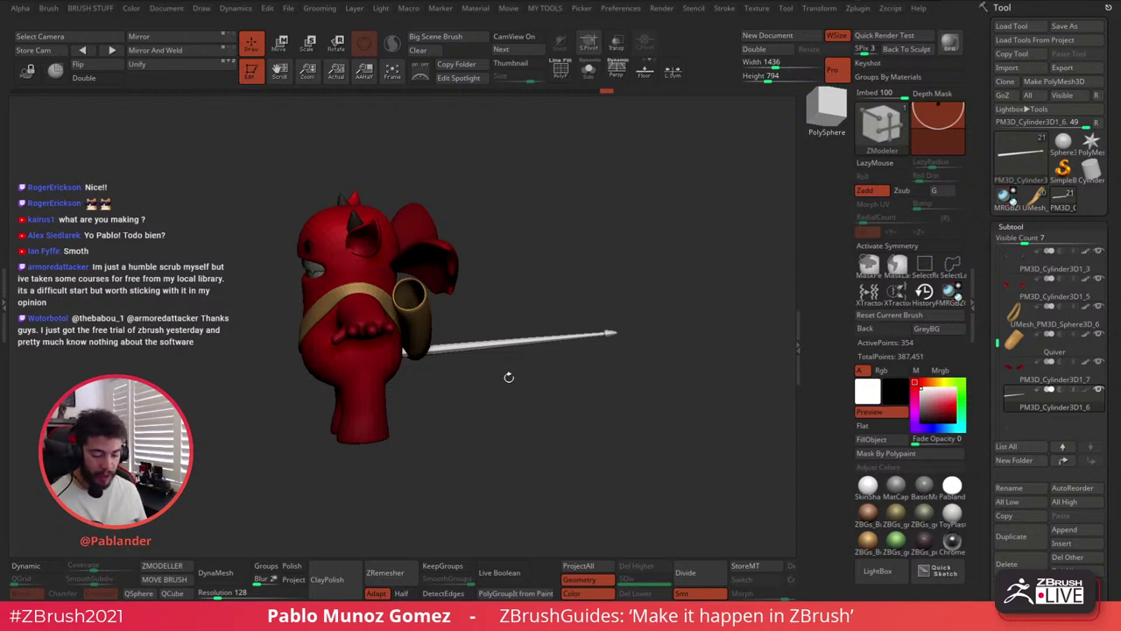
{"action": "left_click_drag", "start_coordinate": [608, 387], "coordinate": [597, 390]}
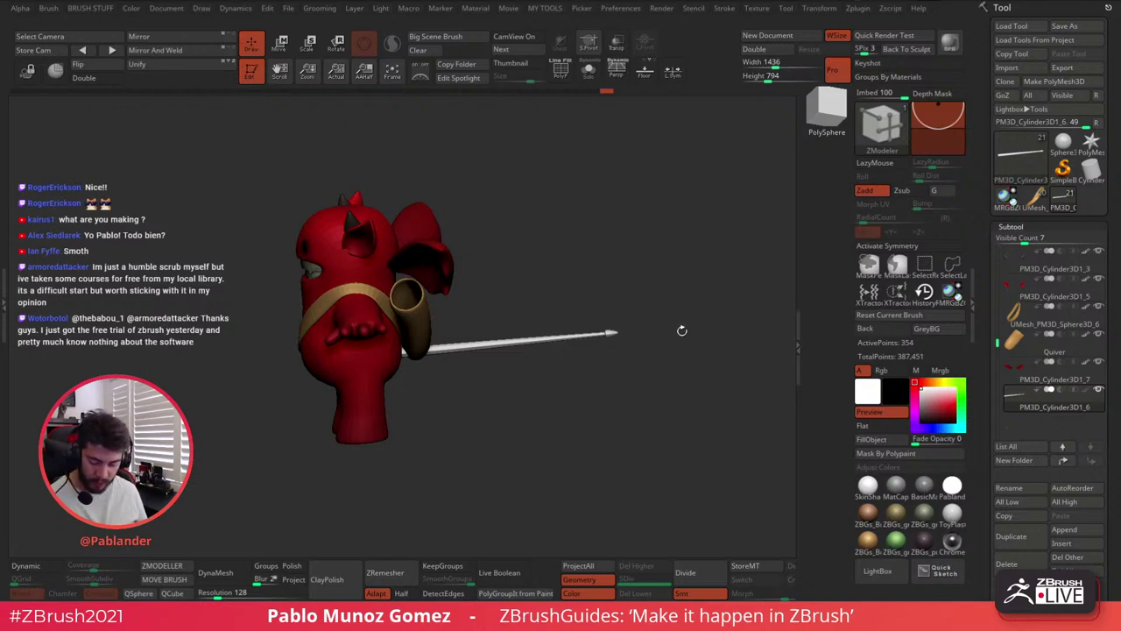
{"action": "left_click_drag", "start_coordinate": [639, 345], "coordinate": [653, 373], "text": "alt"}
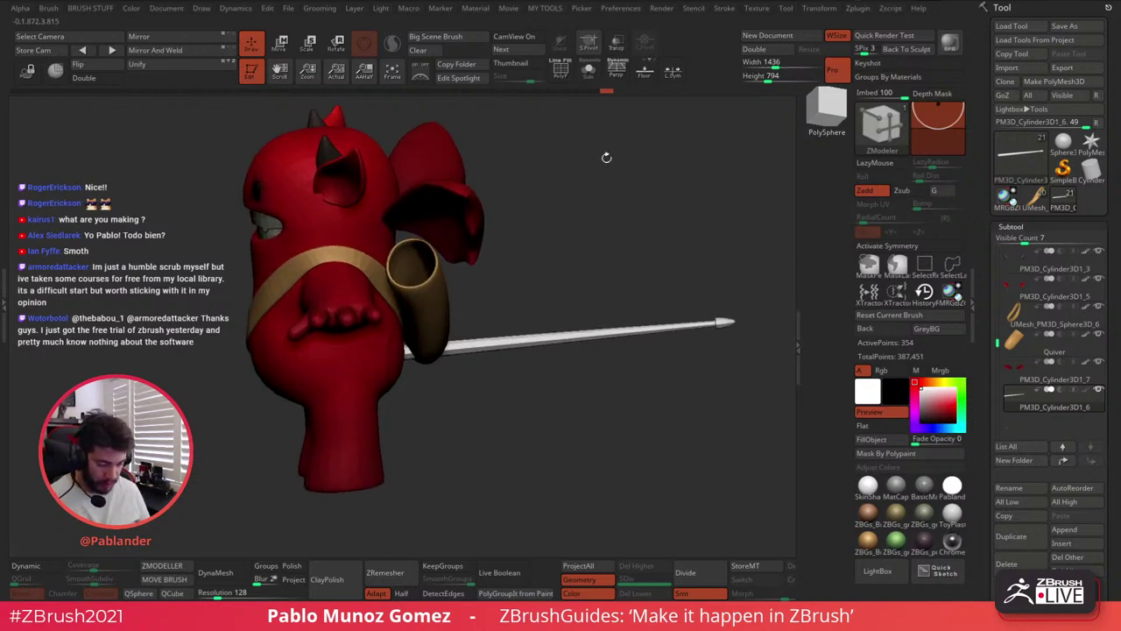
{"action": "left_click", "coordinate": [561, 74]}
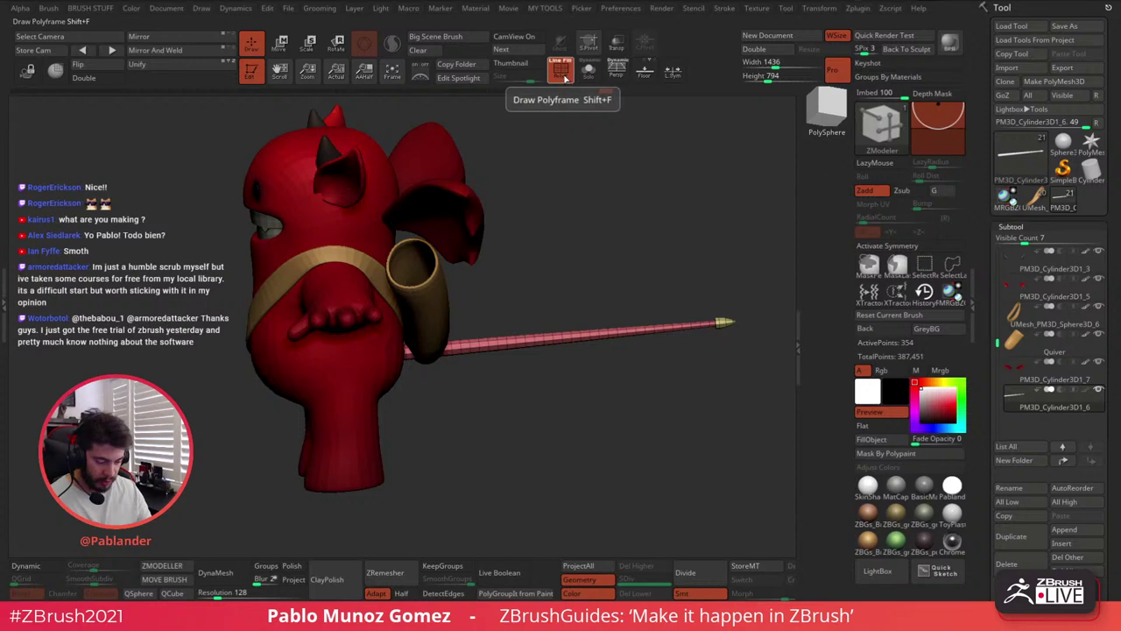
{"action": "left_click", "coordinate": [561, 74]}
{"action": "left_click_drag", "start_coordinate": [613, 157], "coordinate": [597, 215]}
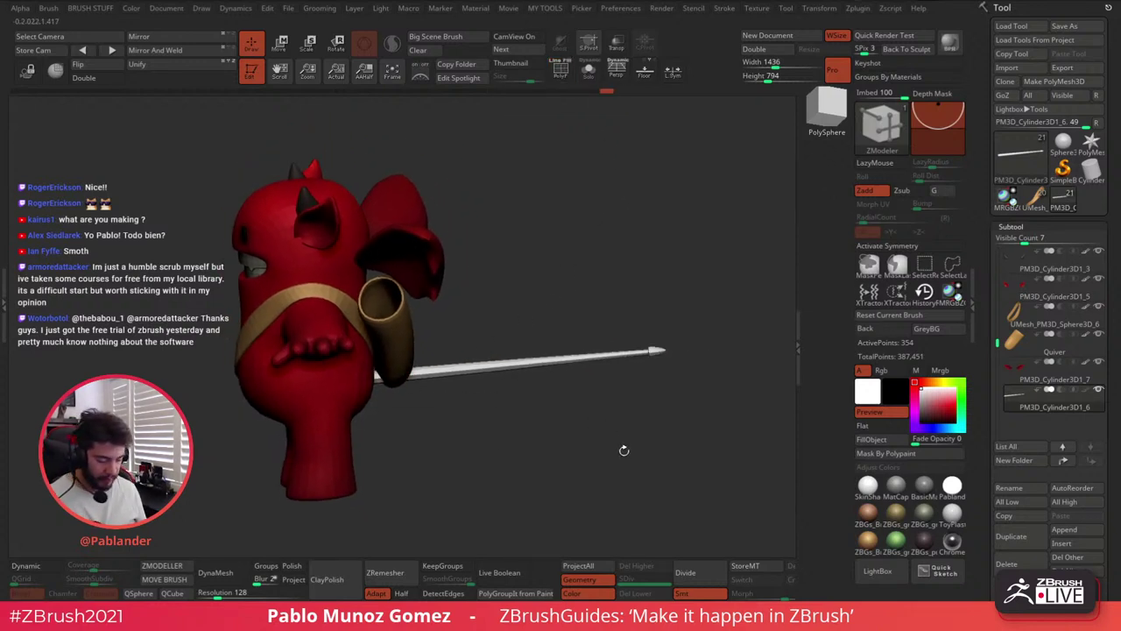
Select the Standard brush and adjust its draw size
{"action": "key", "text": "b"}
{"action": "left_click", "coordinate": [663, 324]}
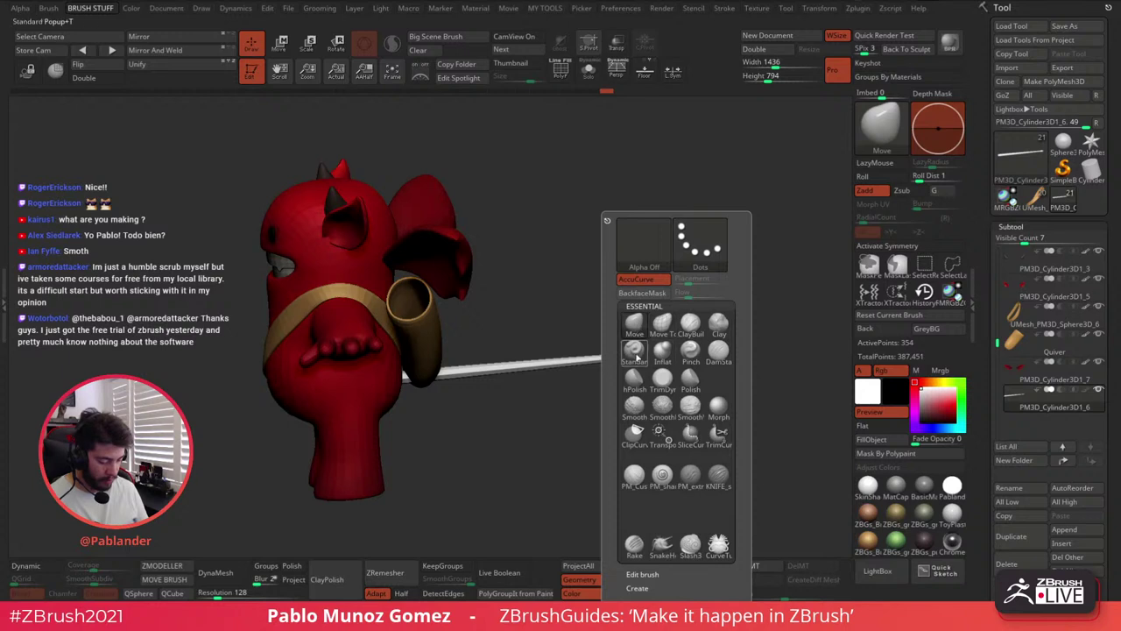
{"action": "left_click", "coordinate": [640, 354]}
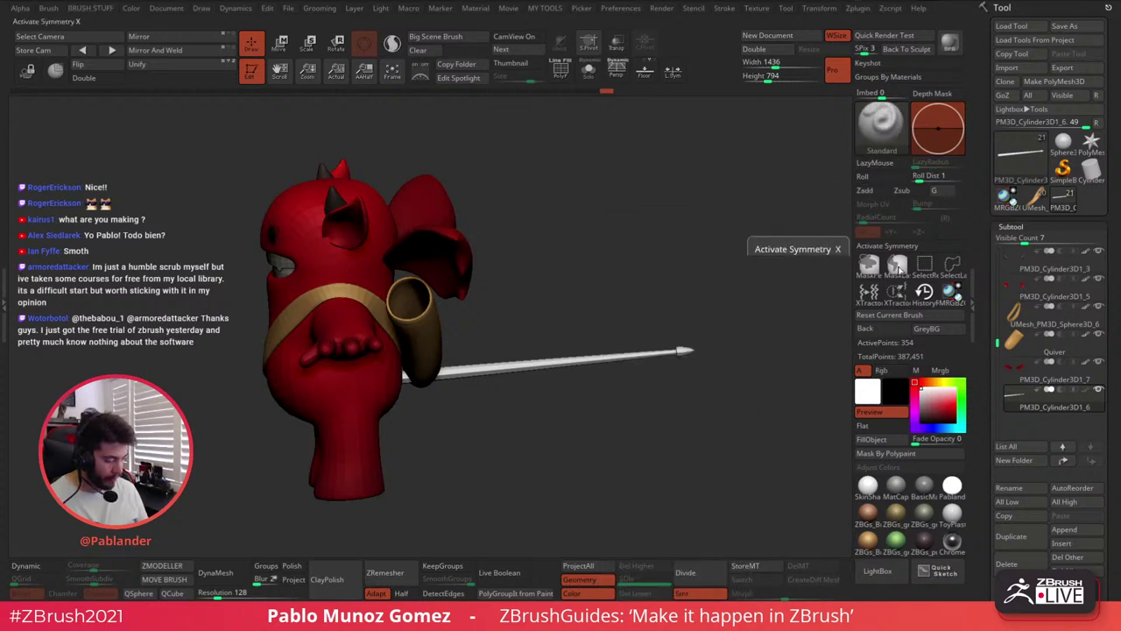
{"action": "key", "text": "space"}
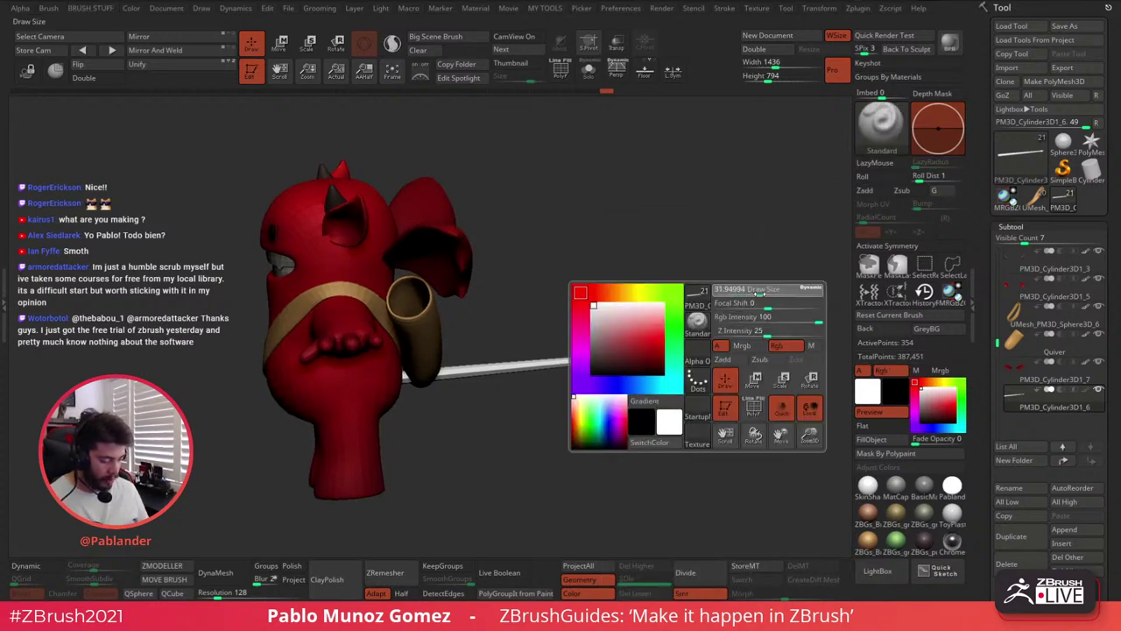
{"action": "mouse_move", "coordinate": [760, 293]}
{"action": "left_mouse_down"}
{"action": "mouse_move", "coordinate": [770, 293]}
{"action": "mouse_move", "coordinate": [694, 254]}
{"action": "mouse_move", "coordinate": [705, 255]}
{"action": "left_mouse_up"}
{"action": "key", "text": "space"}
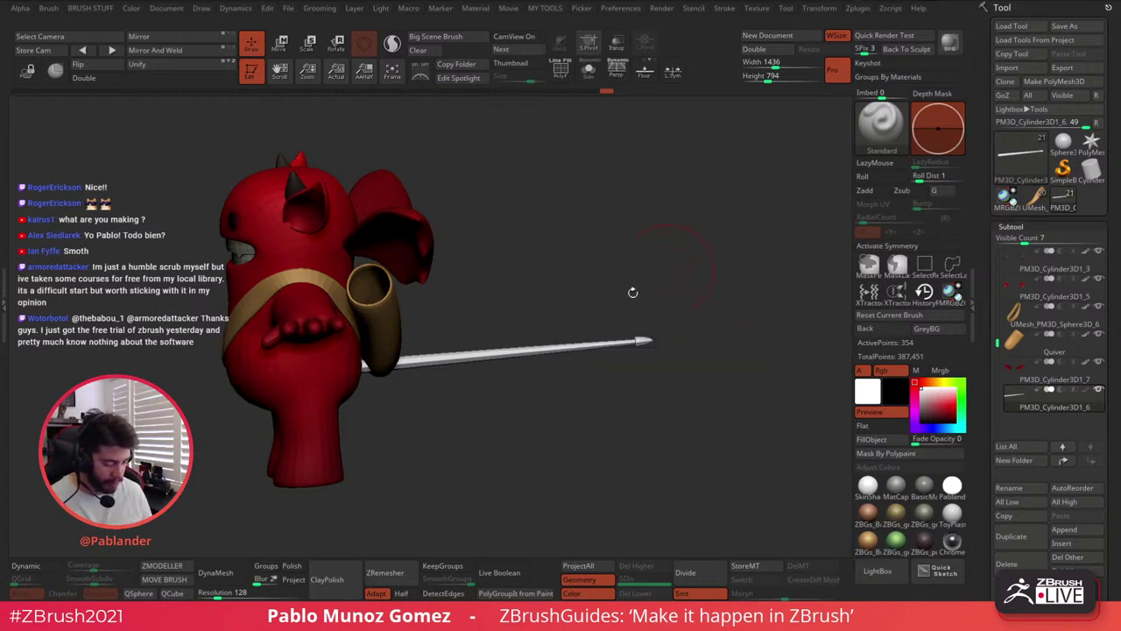
{"action": "left_click_drag", "start_coordinate": [586, 430], "coordinate": [476, 380]}
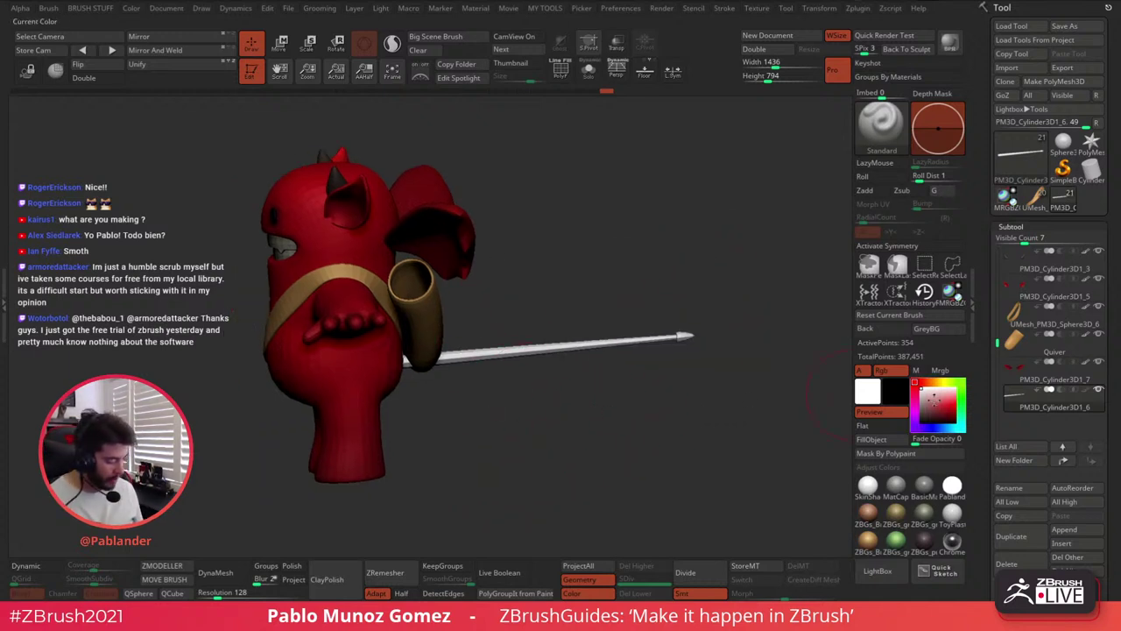
Set the material to SkinShade and sample the character's red as the current colour
{"action": "left_click", "coordinate": [868, 486]}
{"action": "left_click_drag", "start_coordinate": [927, 415], "coordinate": [351, 291]}
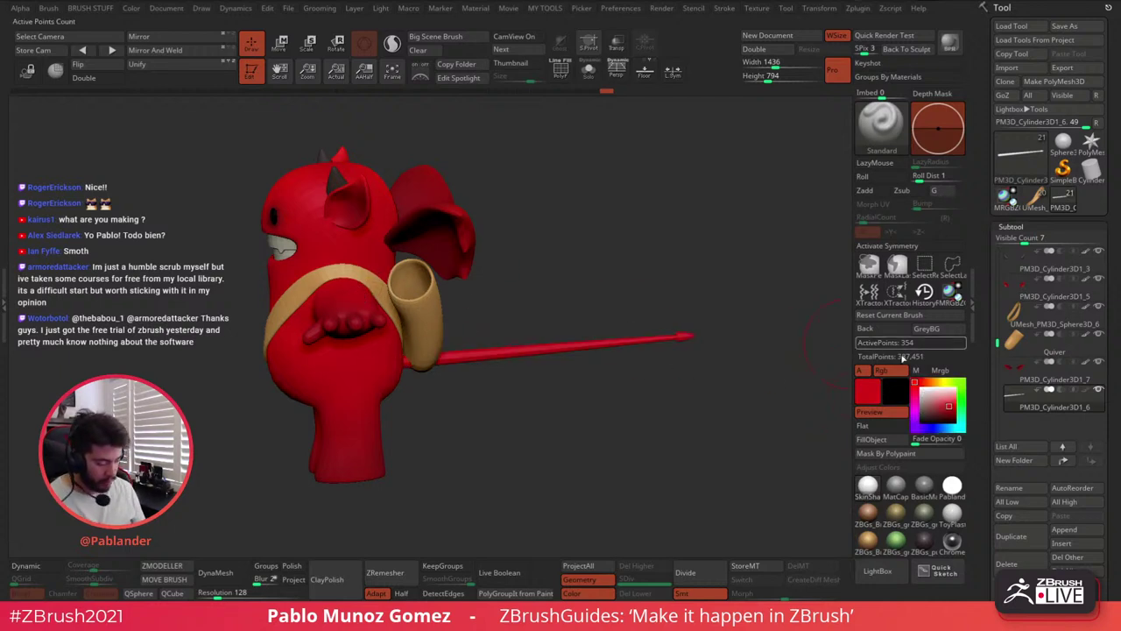
{"action": "left_click_drag", "start_coordinate": [740, 434], "coordinate": [670, 394]}
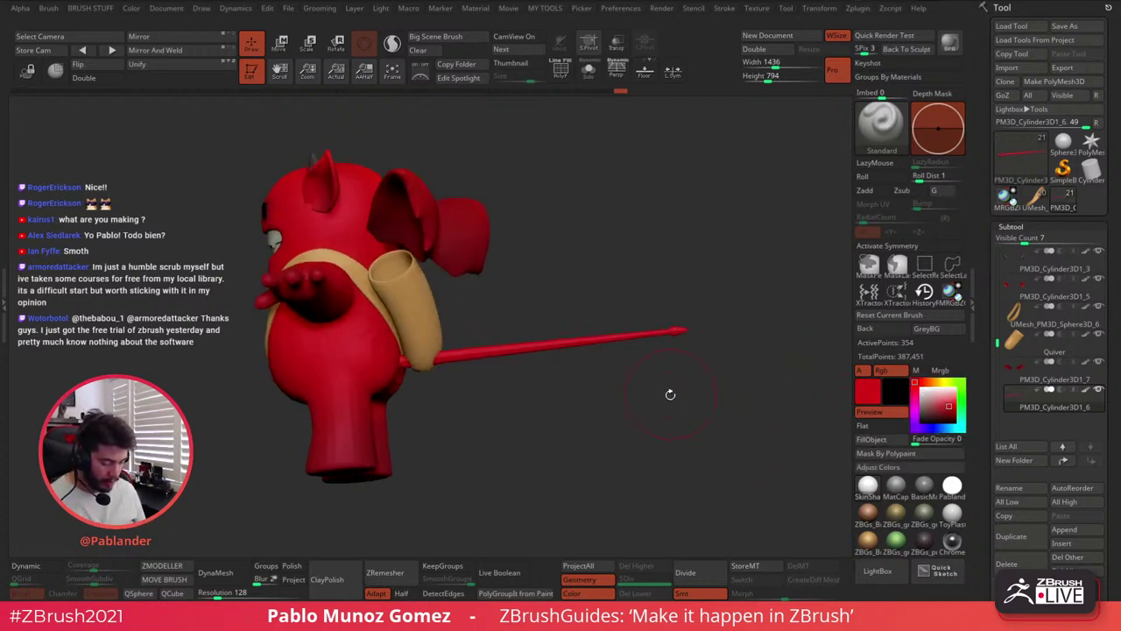
Turn on X symmetry and sample a darker red from the character as the current colour
{"action": "mouse_move", "coordinate": [872, 403]}
{"action": "left_mouse_down"}
{"action": "mouse_move", "coordinate": [821, 388]}
{"action": "mouse_move", "coordinate": [413, 388]}
{"action": "mouse_move", "coordinate": [405, 361]}
{"action": "left_mouse_up"}
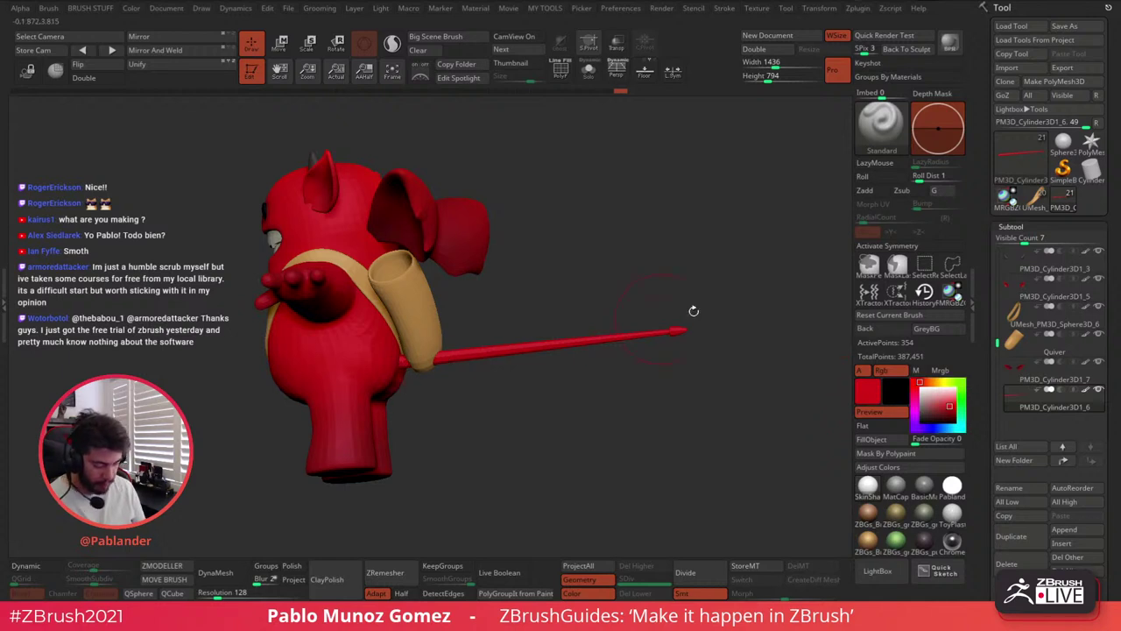
{"action": "left_click", "coordinate": [886, 246]}
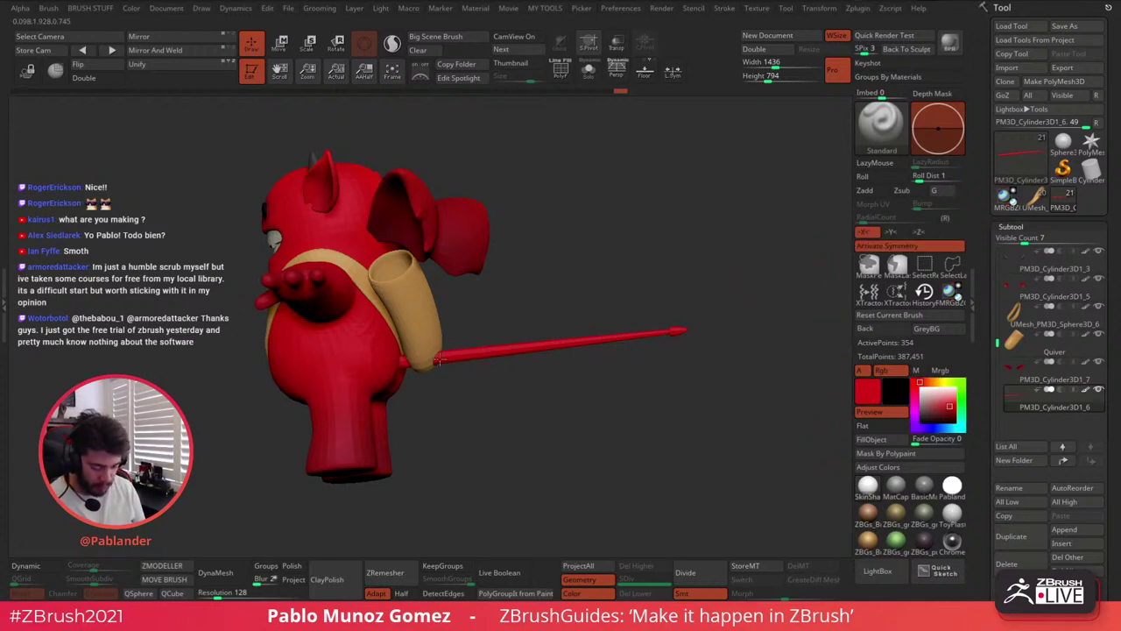
{"action": "mouse_move", "coordinate": [867, 392]}
{"action": "left_mouse_down"}
{"action": "mouse_move", "coordinate": [379, 455]}
{"action": "mouse_move", "coordinate": [349, 469]}
{"action": "left_mouse_up"}
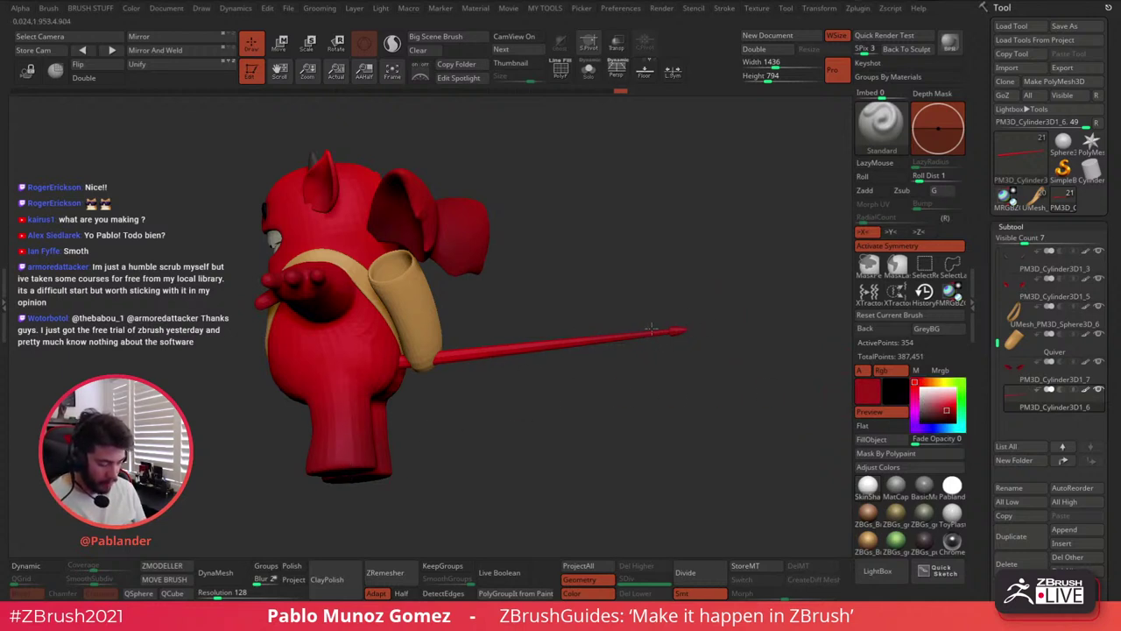
View the whole character from the front and switch the material to the MatCap one
{"action": "right_click_drag", "start_coordinate": [674, 368], "coordinate": [620, 376], "text": "ctrl"}
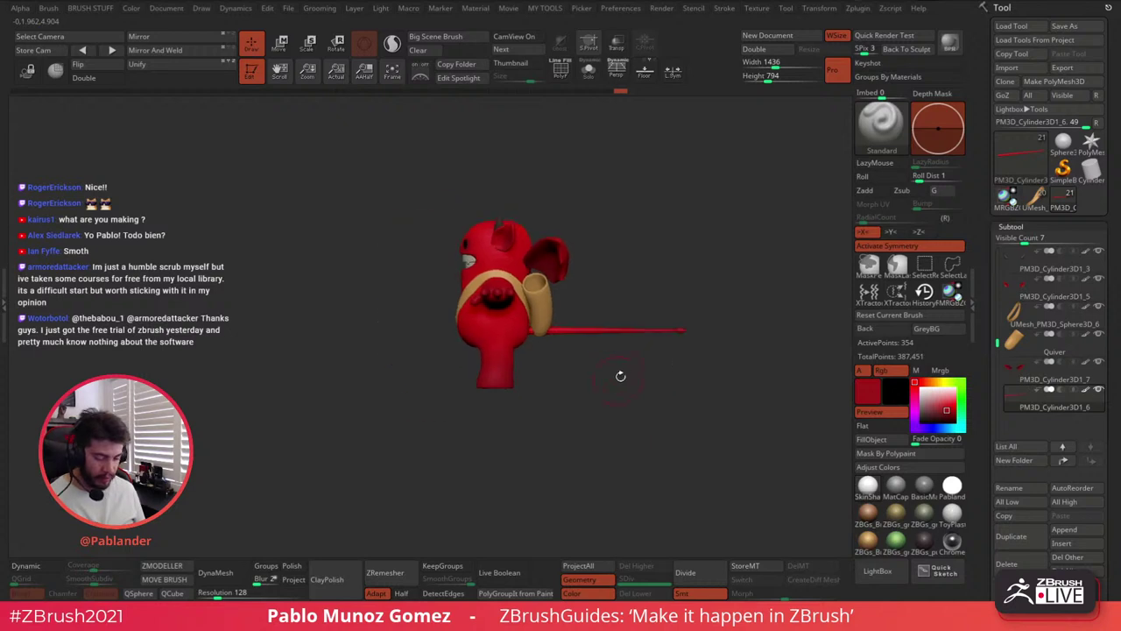
{"action": "mouse_move", "coordinate": [620, 376]}
{"action": "left_mouse_down"}
{"action": "mouse_move", "coordinate": [665, 393]}
{"action": "mouse_move", "coordinate": [701, 378]}
{"action": "mouse_move", "coordinate": [684, 398]}
{"action": "mouse_move", "coordinate": [708, 404]}
{"action": "mouse_move", "coordinate": [668, 398]}
{"action": "left_mouse_up"}
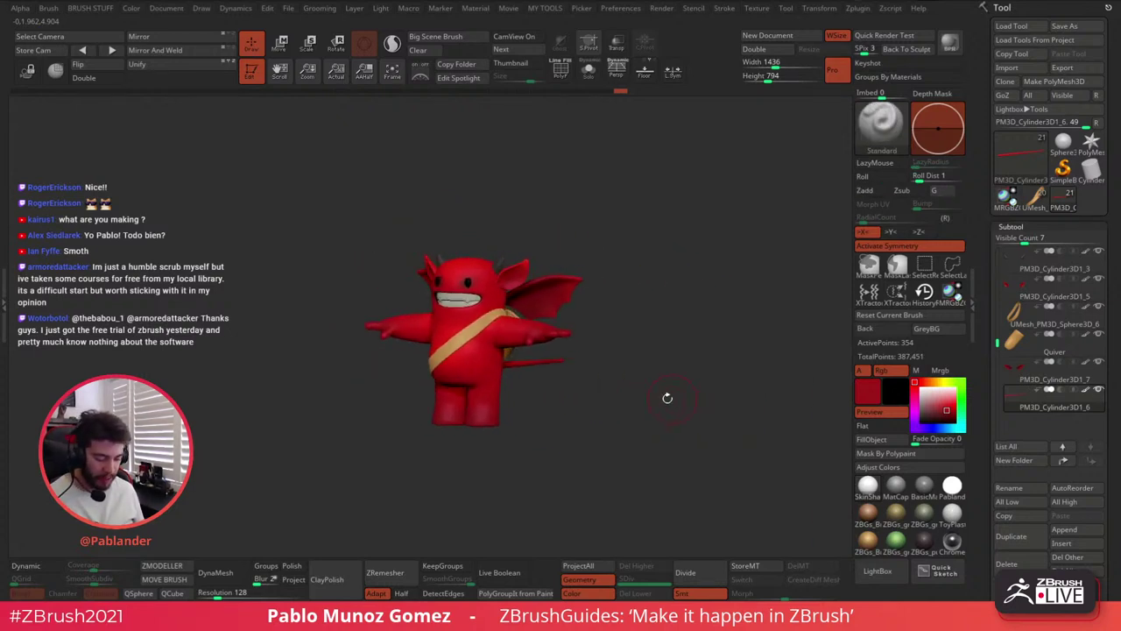
{"action": "left_click_drag", "start_coordinate": [596, 333], "coordinate": [646, 367]}
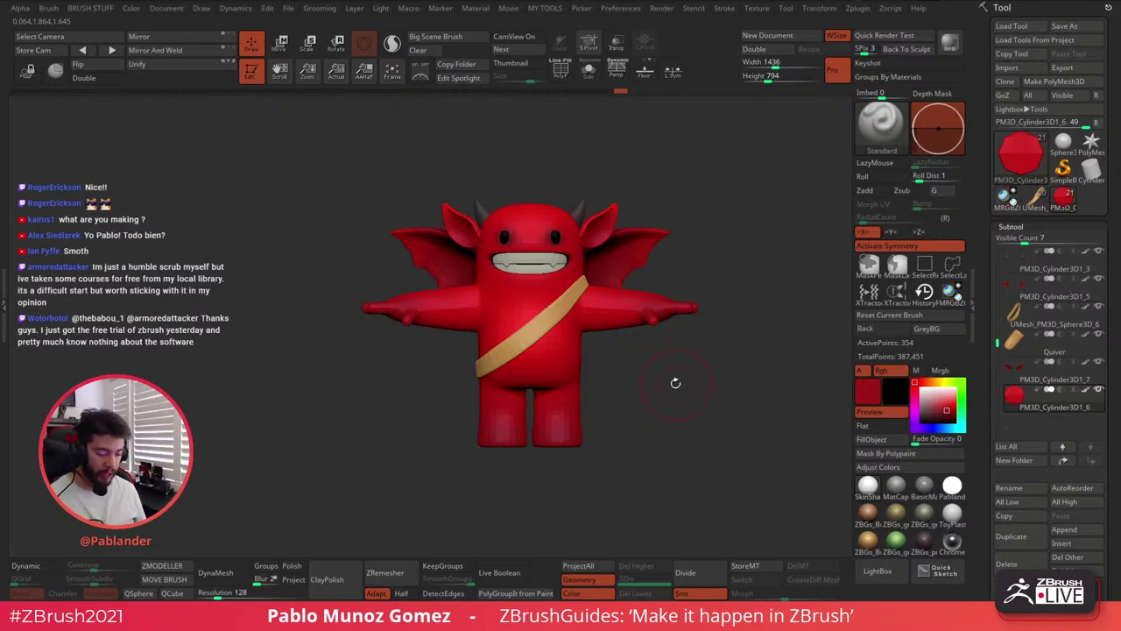
{"action": "left_click_drag", "start_coordinate": [661, 377], "coordinate": [657, 417]}
{"action": "left_click", "coordinate": [894, 489]}
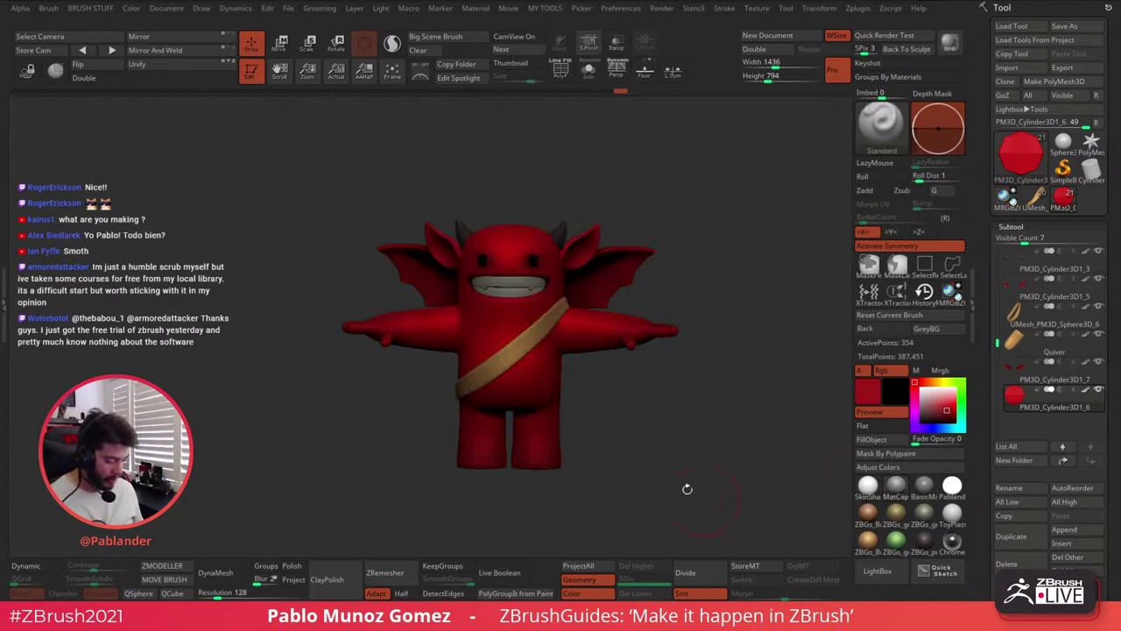
{"action": "left_click_drag", "start_coordinate": [620, 351], "coordinate": [634, 373], "text": "alt"}
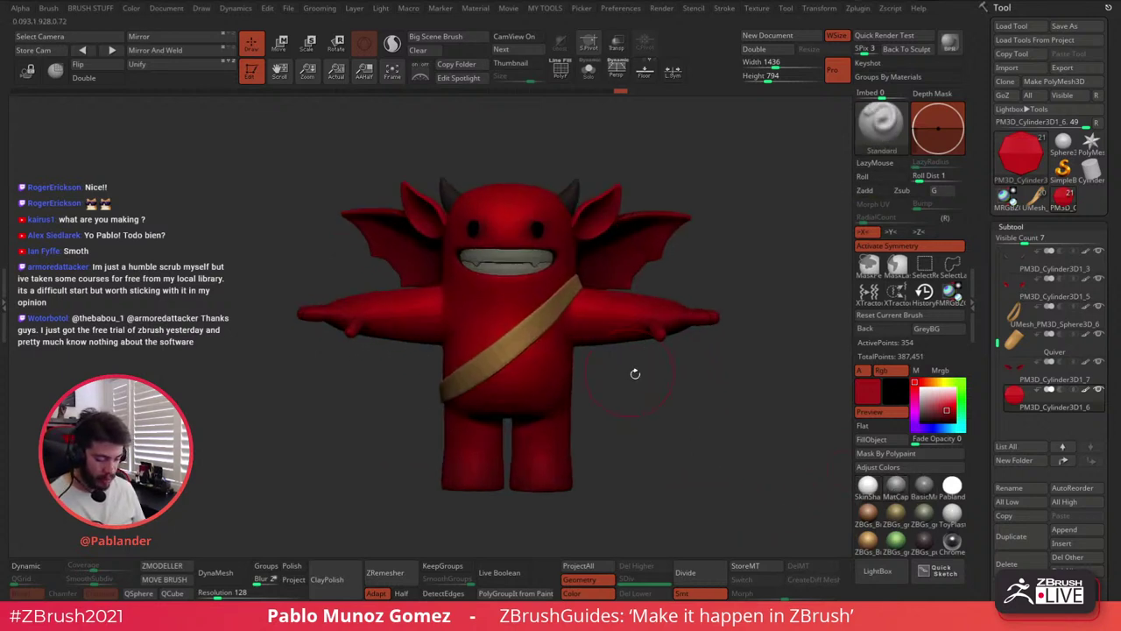
Turn off polypaint on all subtools and set the current colour to white
{"action": "left_click", "coordinate": [1088, 392], "text": "shift"}
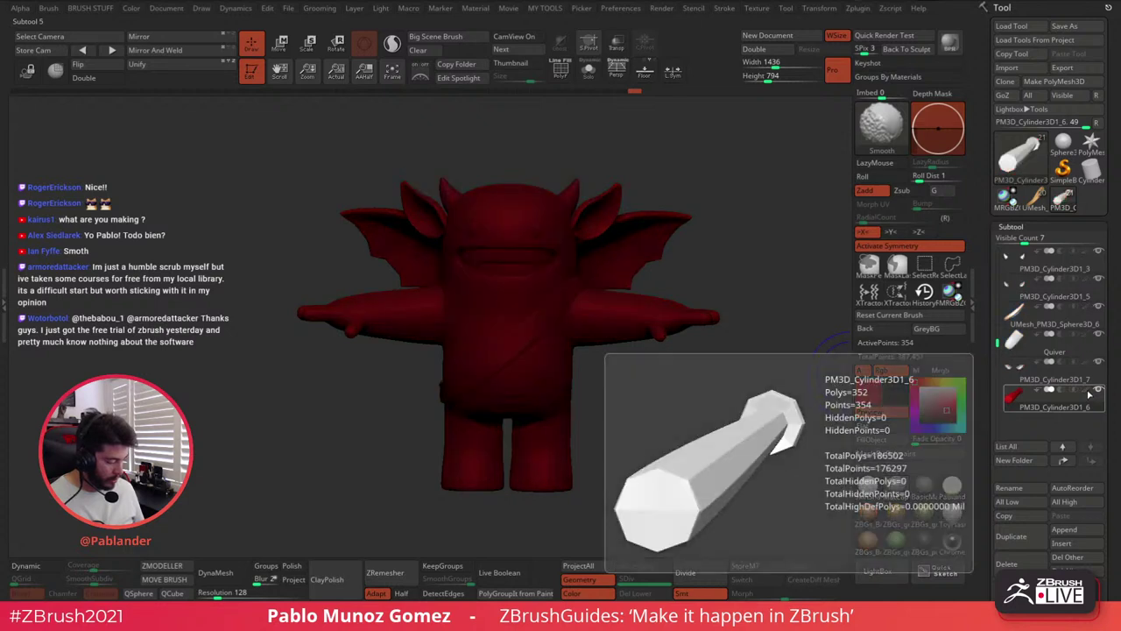
{"action": "left_click", "coordinate": [921, 387]}
{"action": "mouse_move", "coordinate": [683, 369]}
{"action": "left_mouse_down", "text": "alt"}
{"action": "mouse_move", "coordinate": [657, 375]}
{"action": "mouse_move", "coordinate": [675, 387]}
{"action": "left_mouse_up", "text": "alt"}
{"action": "key", "text": "space"}
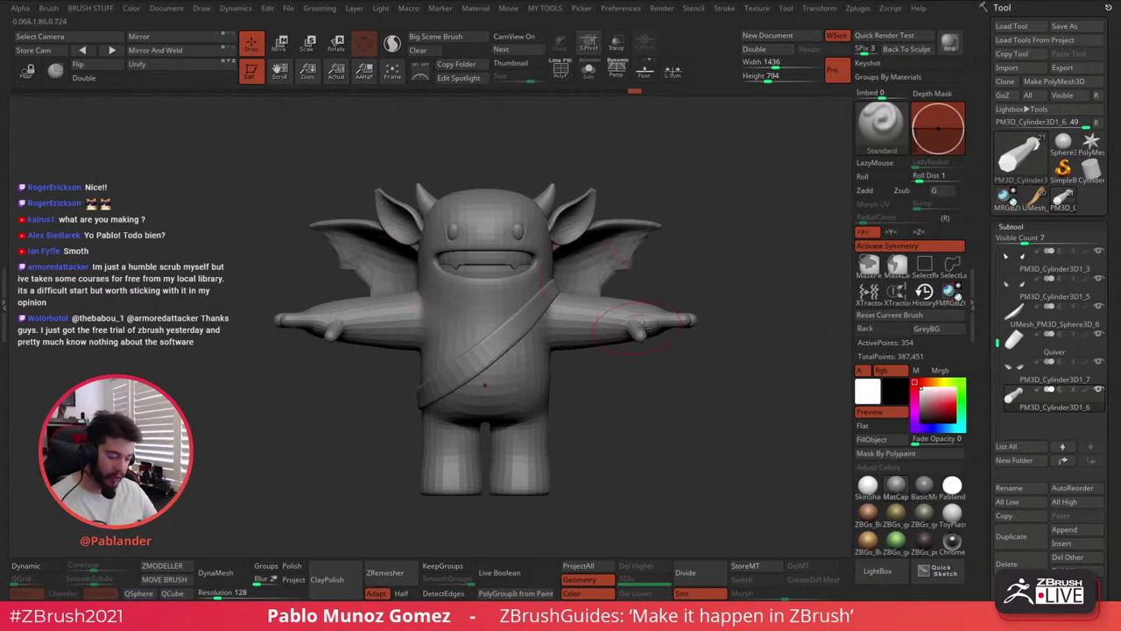
Turn polypaint back on for all subtools and review the coloured character from the side and front
{"action": "left_click", "coordinate": [1088, 393], "text": "shift"}
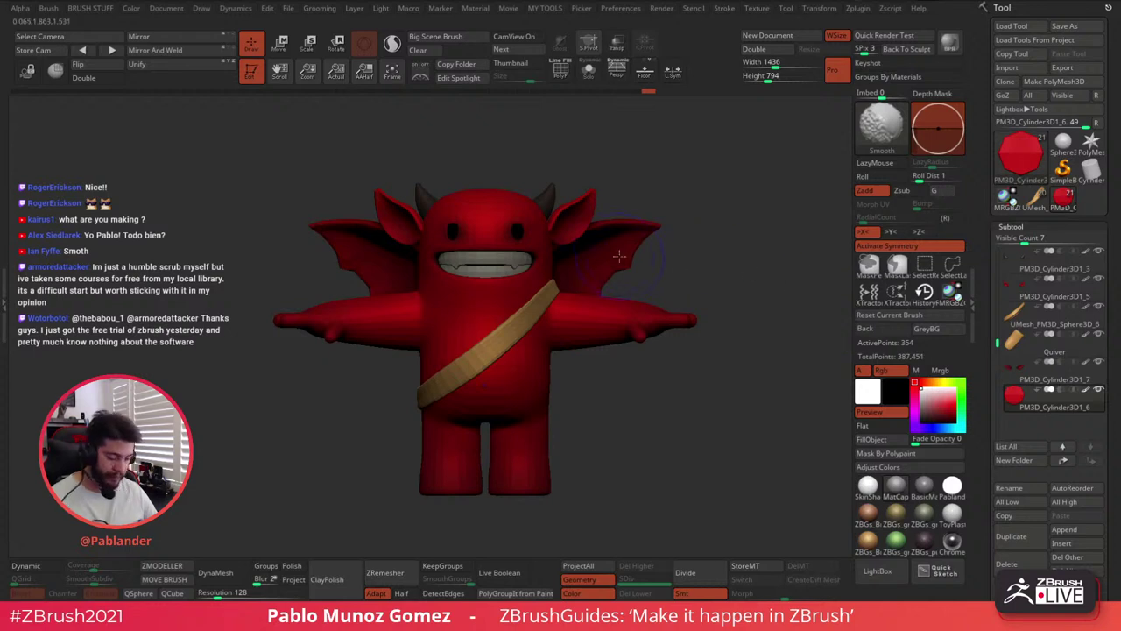
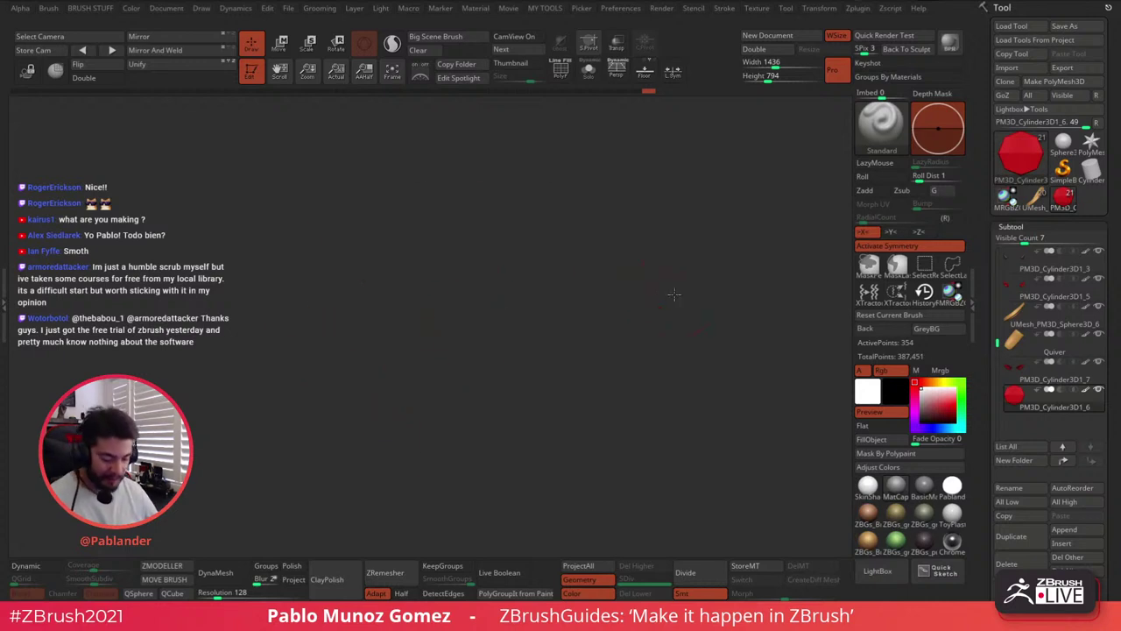
{"action": "key", "text": "f"}
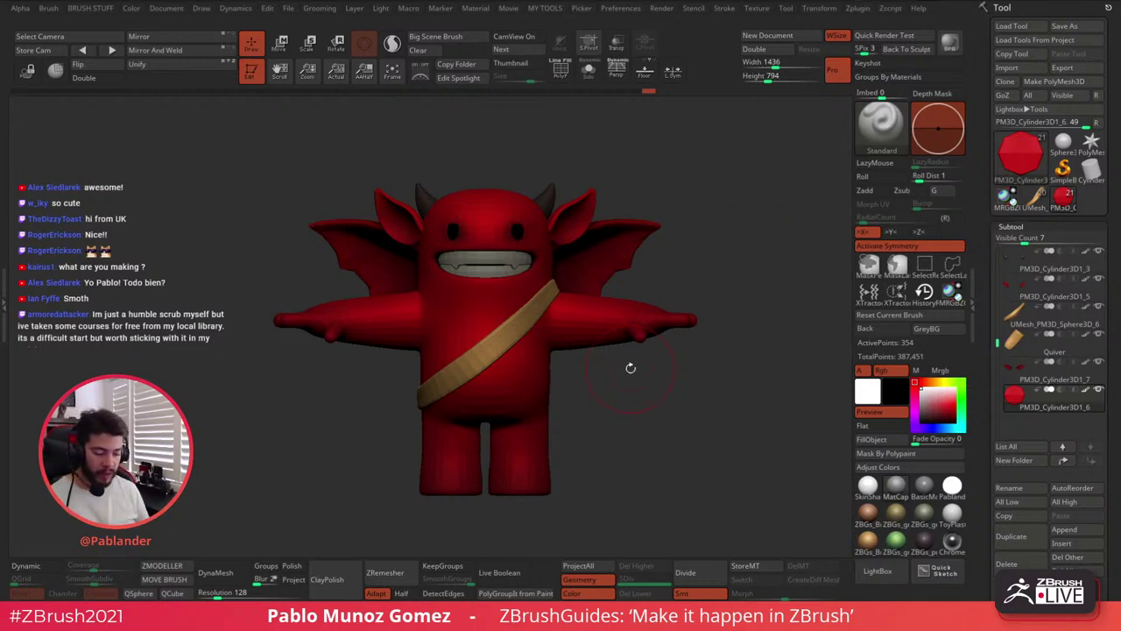
{"action": "left_click_drag", "start_coordinate": [643, 385], "coordinate": [601, 362]}
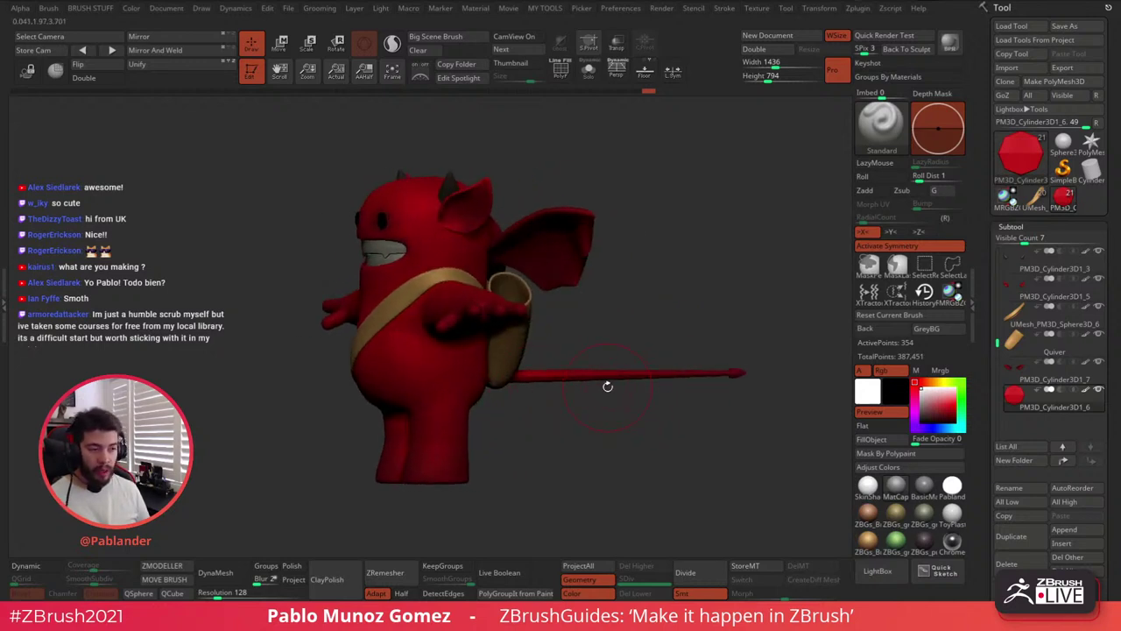
{"action": "left_click_drag", "start_coordinate": [613, 425], "coordinate": [664, 394]}
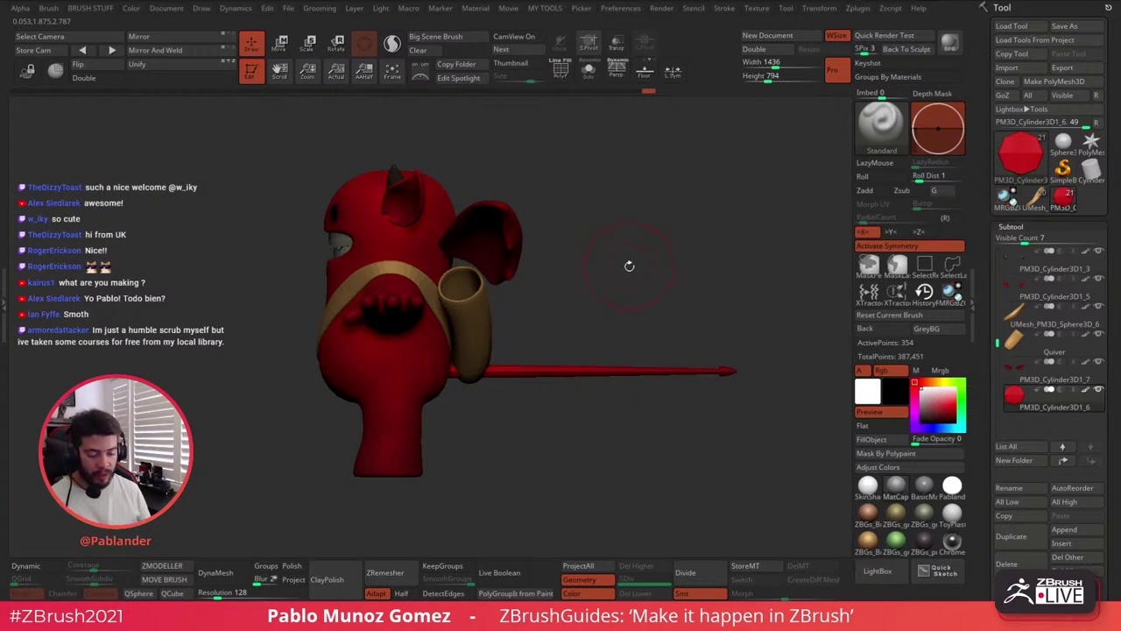
{"action": "left_click_drag", "start_coordinate": [629, 265], "coordinate": [710, 275]}
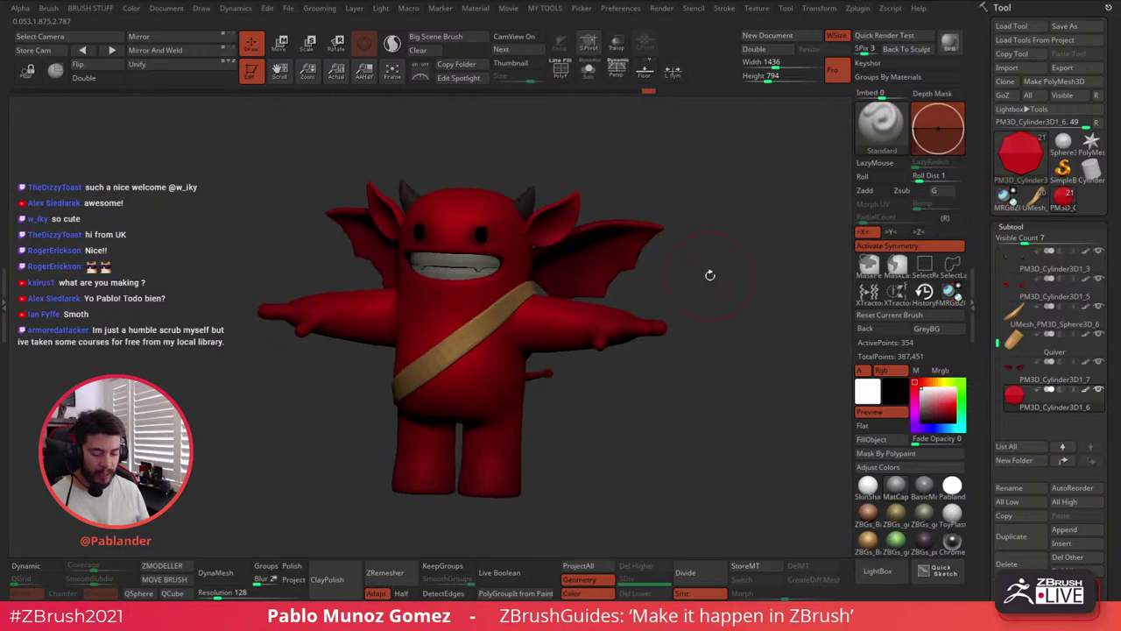
{"action": "key", "text": "space"}
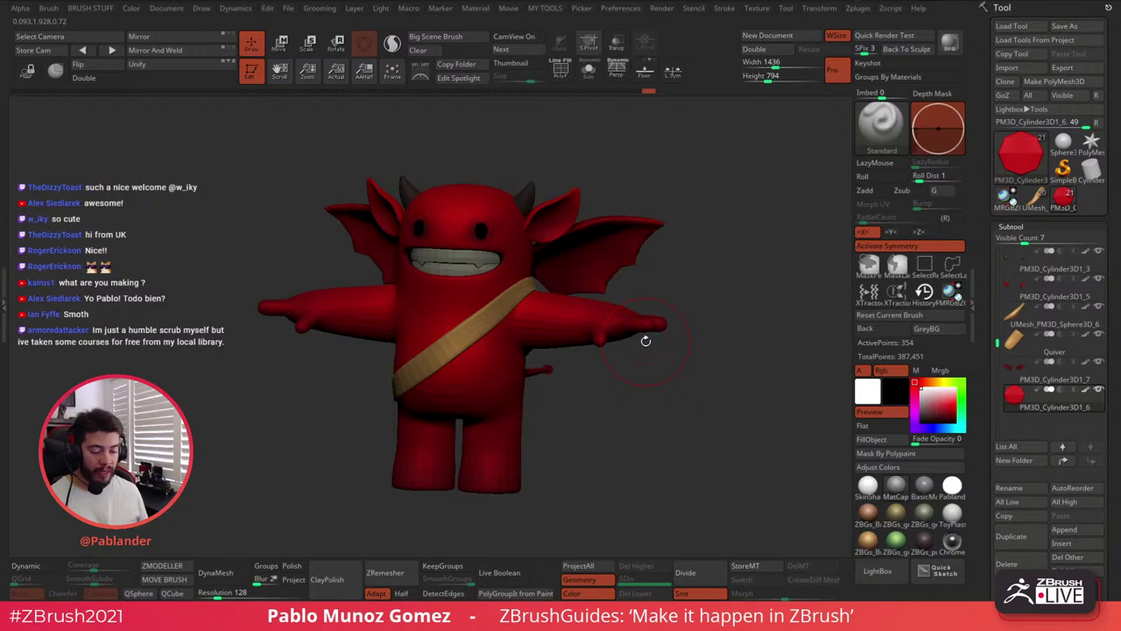
{"action": "left_click_drag", "start_coordinate": [673, 354], "coordinate": [683, 375], "text": "shift"}
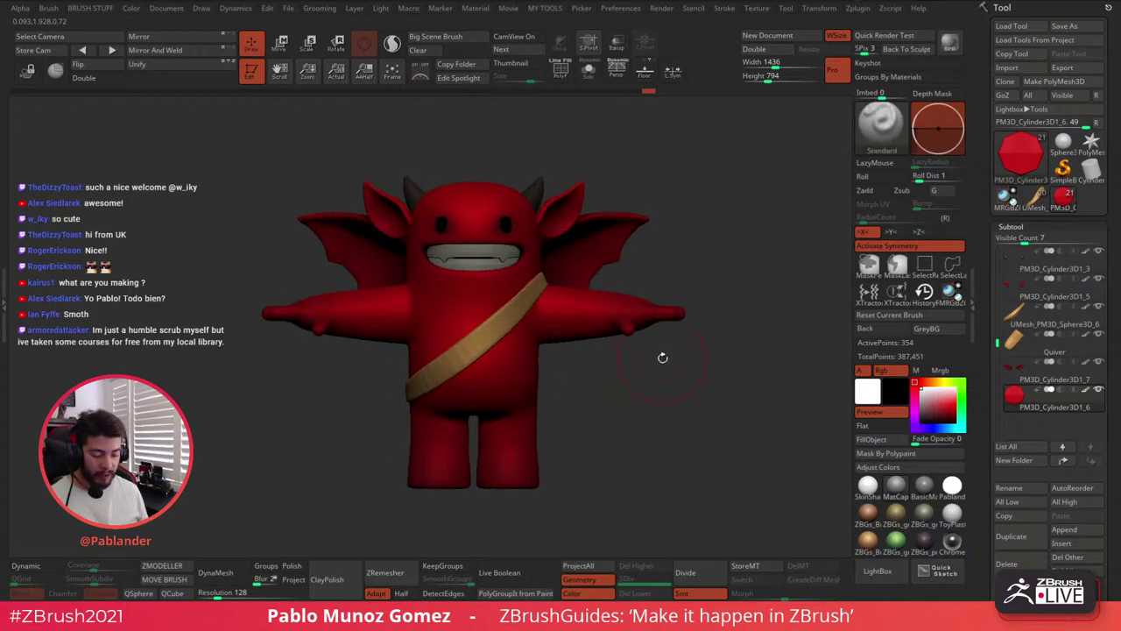
Try the Move mode with the transpose line and the Gizmo 3D, and return to Draw mode
{"action": "left_click", "coordinate": [280, 42]}
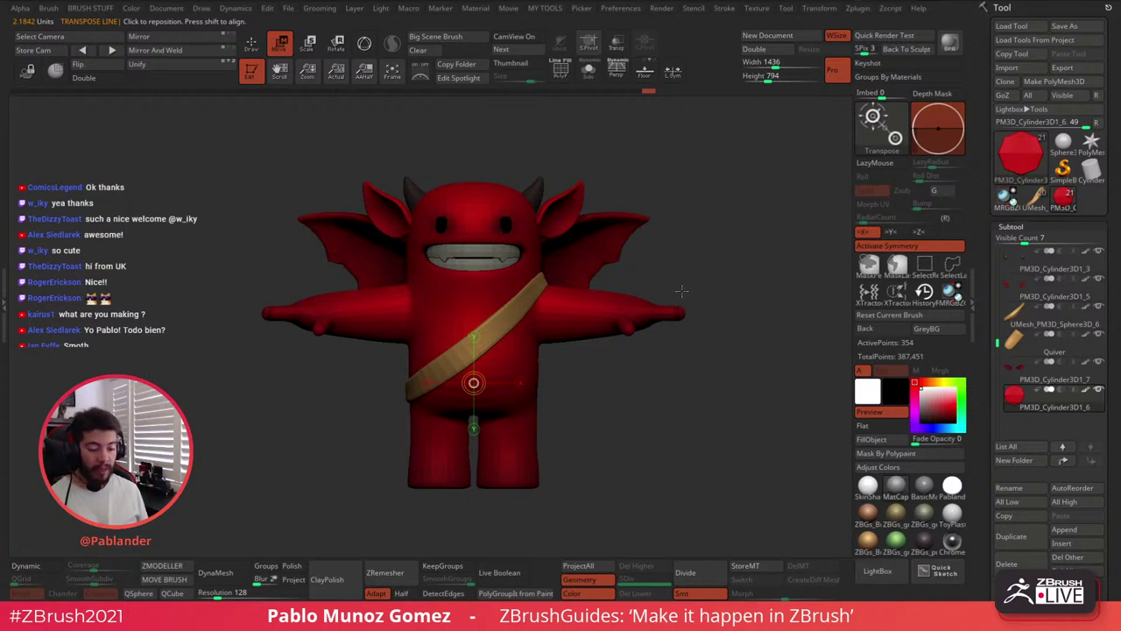
{"action": "key", "text": "y"}
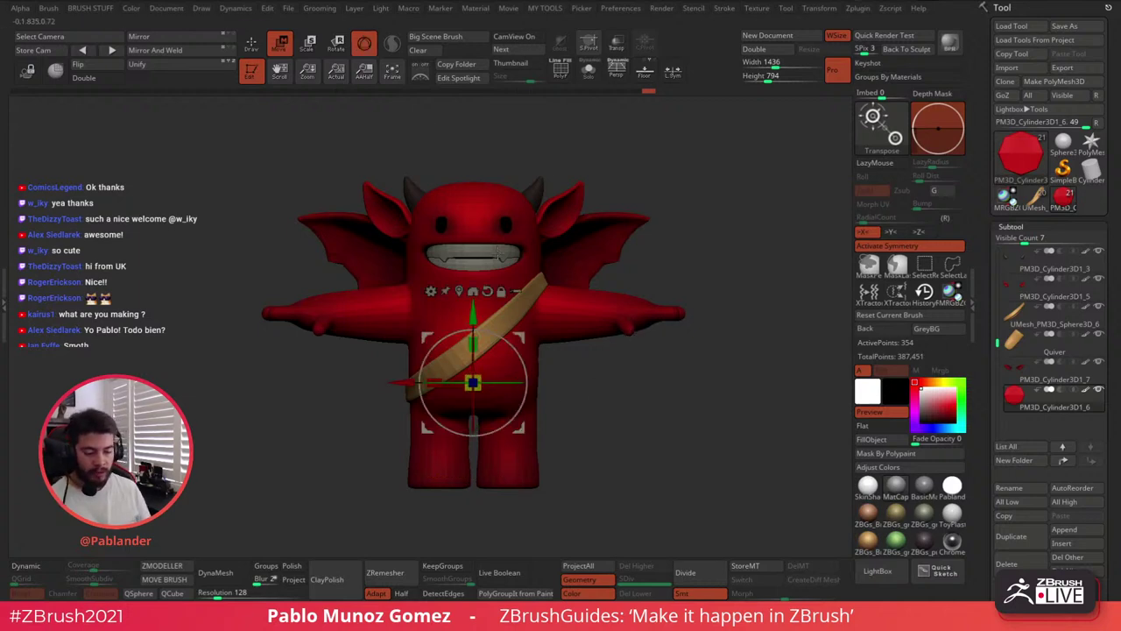
{"action": "left_click", "coordinate": [251, 42]}
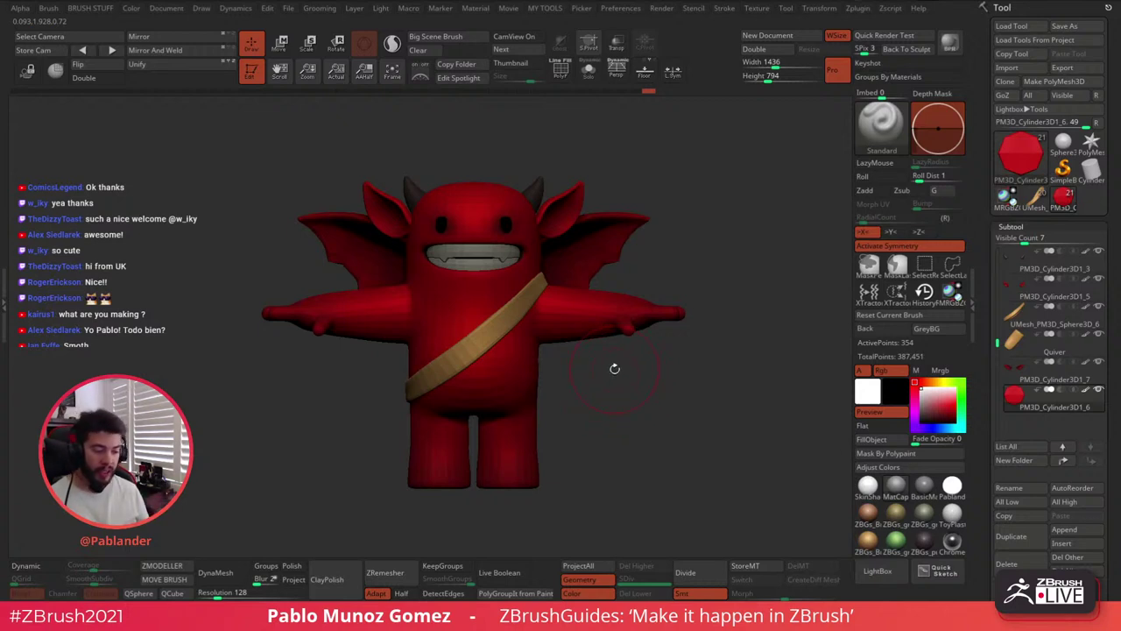
Turn polypaint off and on again for all subtools to compare the grey and coloured character
{"action": "mouse_move", "coordinate": [643, 409]}
{"action": "left_mouse_down"}
{"action": "mouse_move", "coordinate": [605, 443]}
{"action": "mouse_move", "coordinate": [640, 425]}
{"action": "left_mouse_up"}
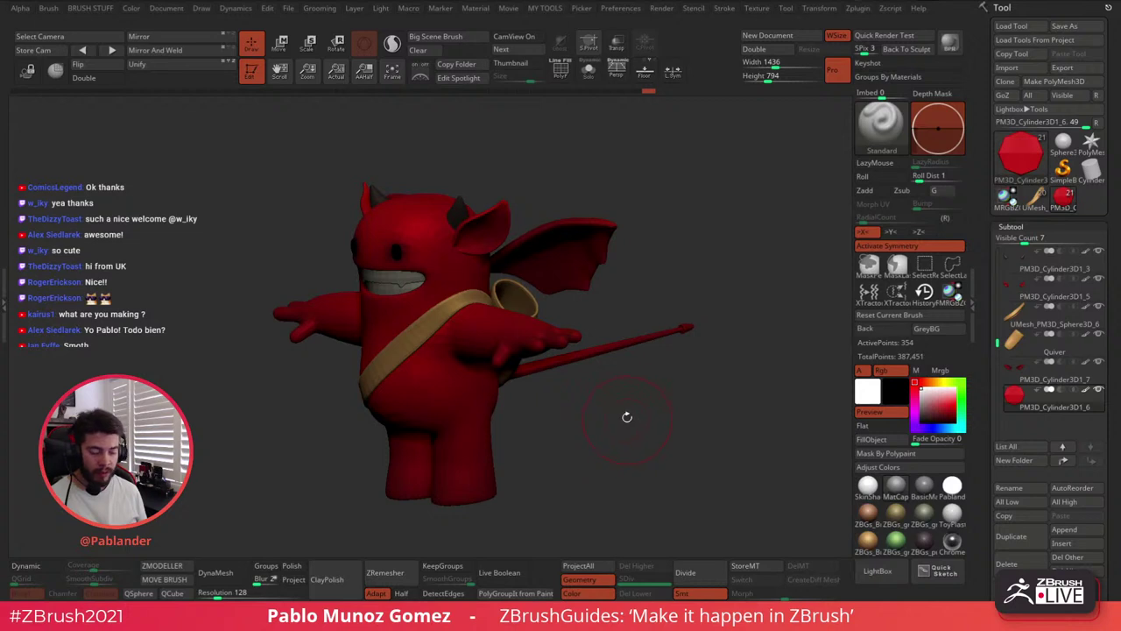
{"action": "left_click_drag", "start_coordinate": [626, 407], "coordinate": [689, 338]}
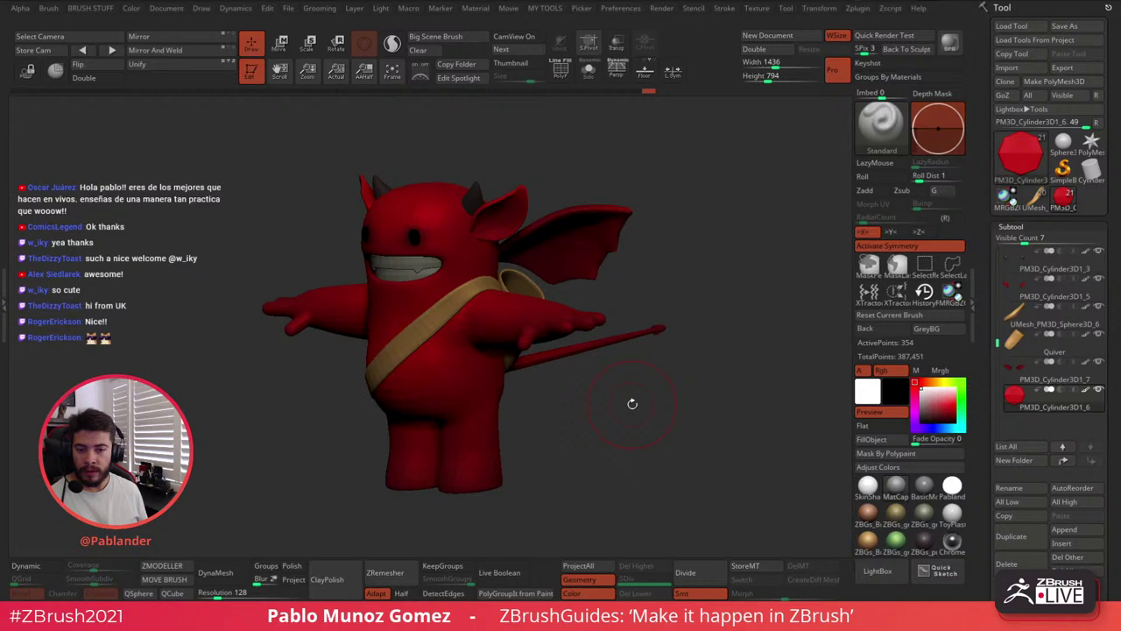
{"action": "mouse_move", "coordinate": [632, 404]}
{"action": "left_mouse_down"}
{"action": "mouse_move", "coordinate": [659, 406]}
{"action": "mouse_move", "coordinate": [643, 370]}
{"action": "mouse_move", "coordinate": [662, 369]}
{"action": "mouse_move", "coordinate": [636, 391]}
{"action": "mouse_move", "coordinate": [688, 356]}
{"action": "left_mouse_up"}
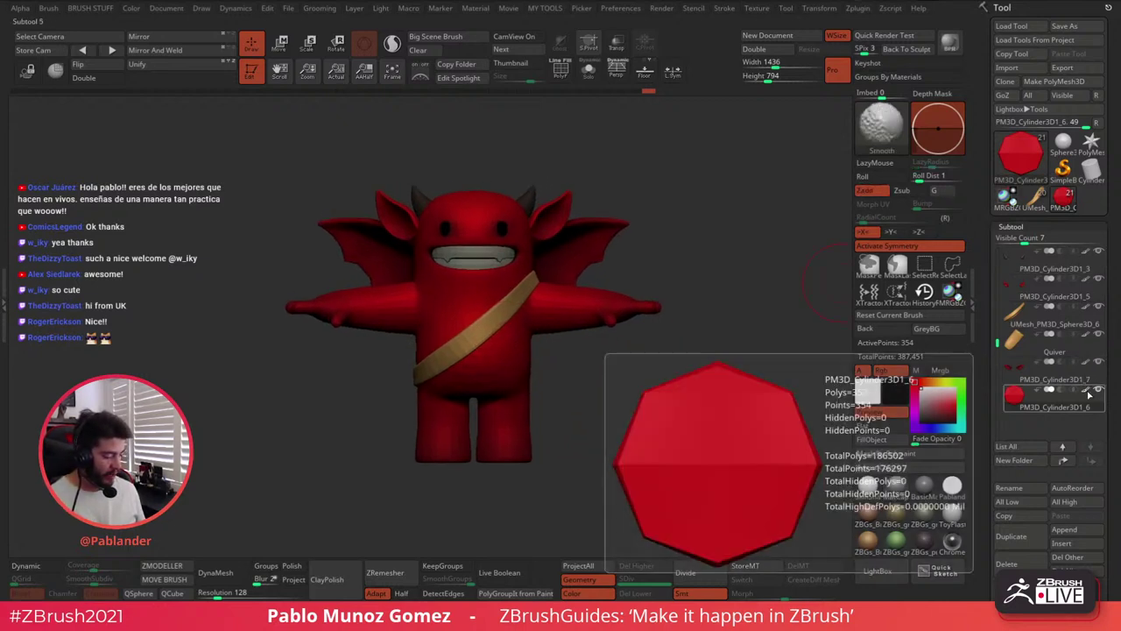
{"action": "mouse_move", "coordinate": [1088, 394]}
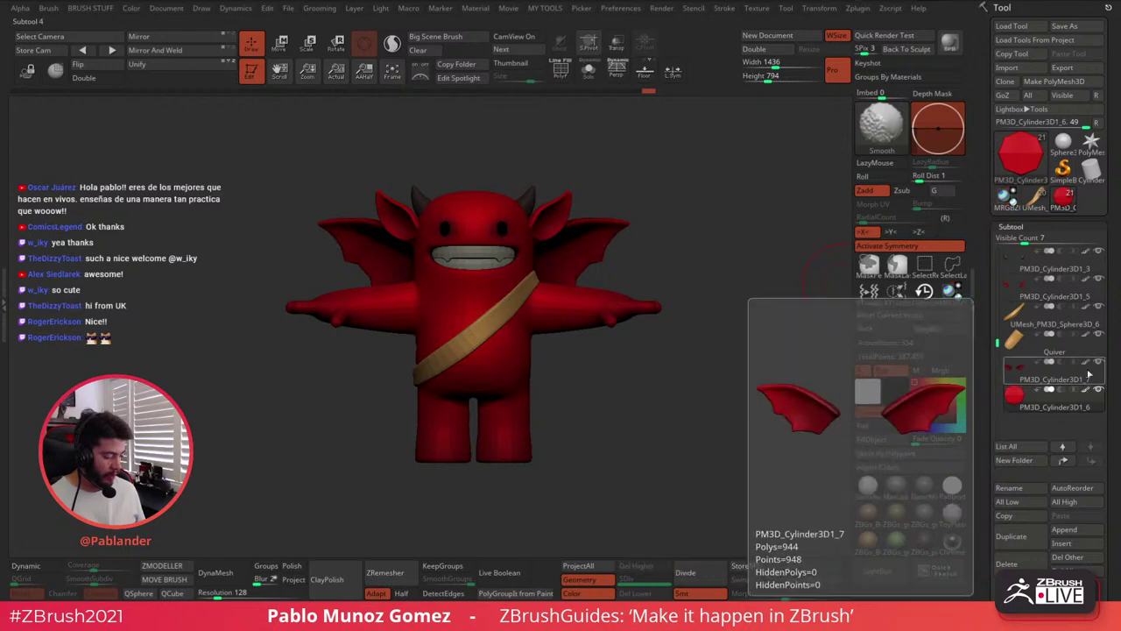
{"action": "left_click", "coordinate": [1088, 392], "text": "shift"}
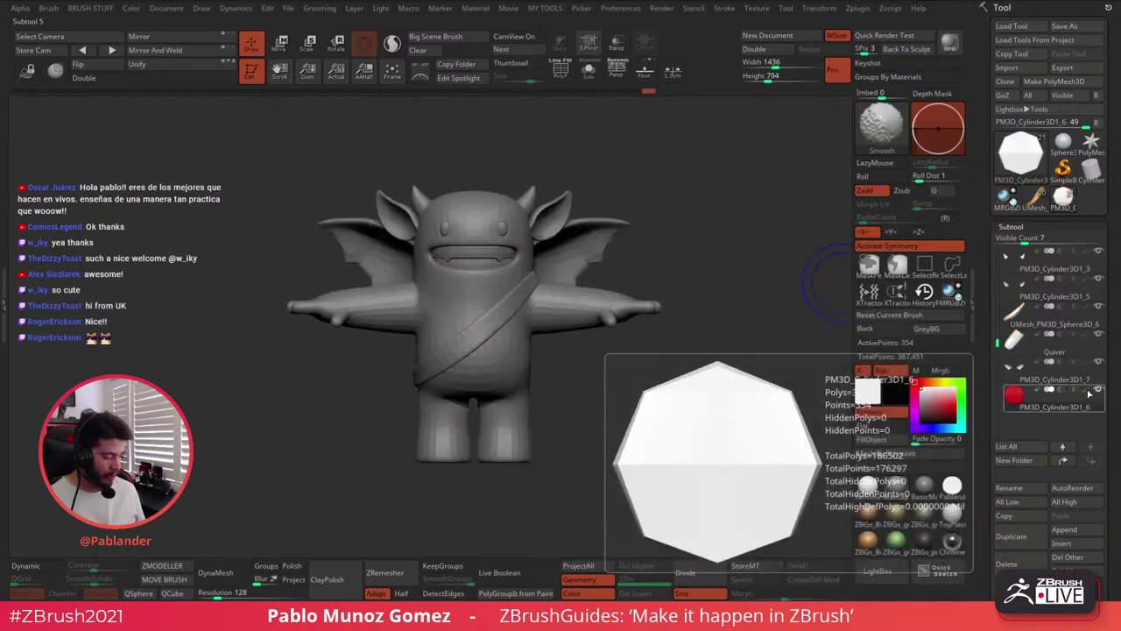
{"action": "left_click", "coordinate": [1089, 393], "text": "shift"}
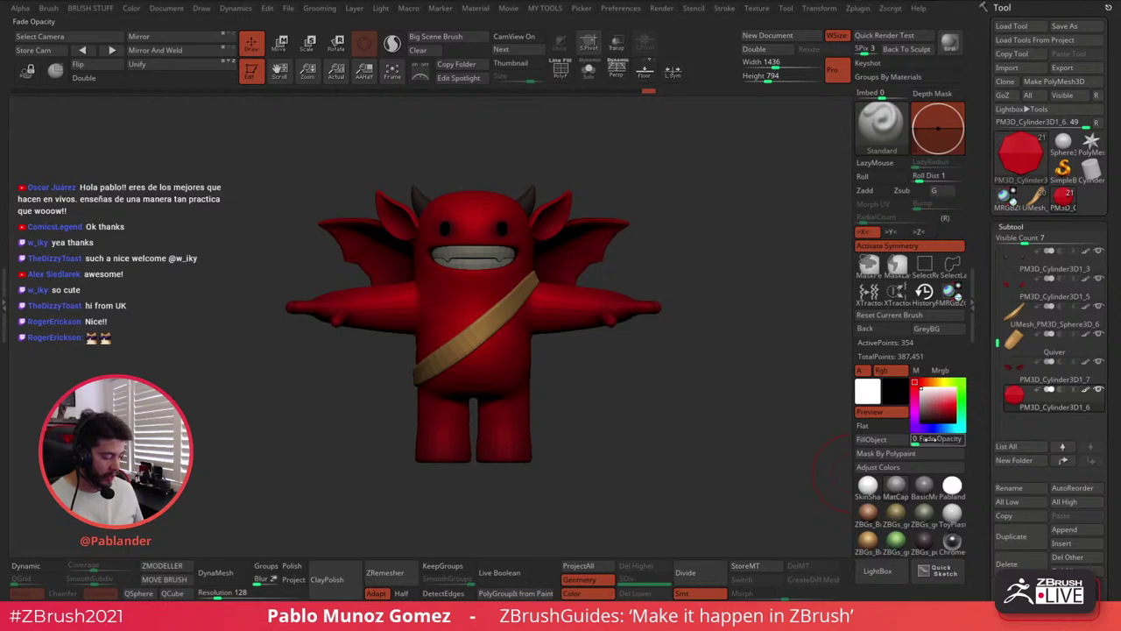
Try adjusting the render Fade Opacity and leave it at 0
{"action": "mouse_move", "coordinate": [916, 440]}
{"action": "left_mouse_down"}
{"action": "mouse_move", "coordinate": [964, 441]}
{"action": "mouse_move", "coordinate": [913, 441]}
{"action": "left_mouse_up"}
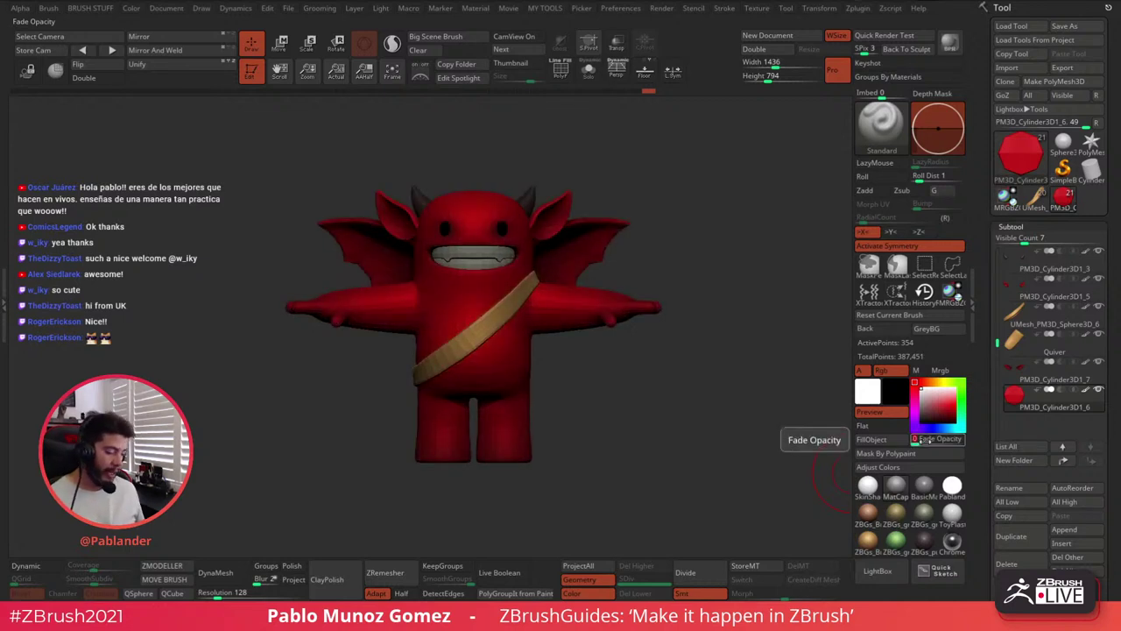
{"action": "left_click", "coordinate": [661, 11]}
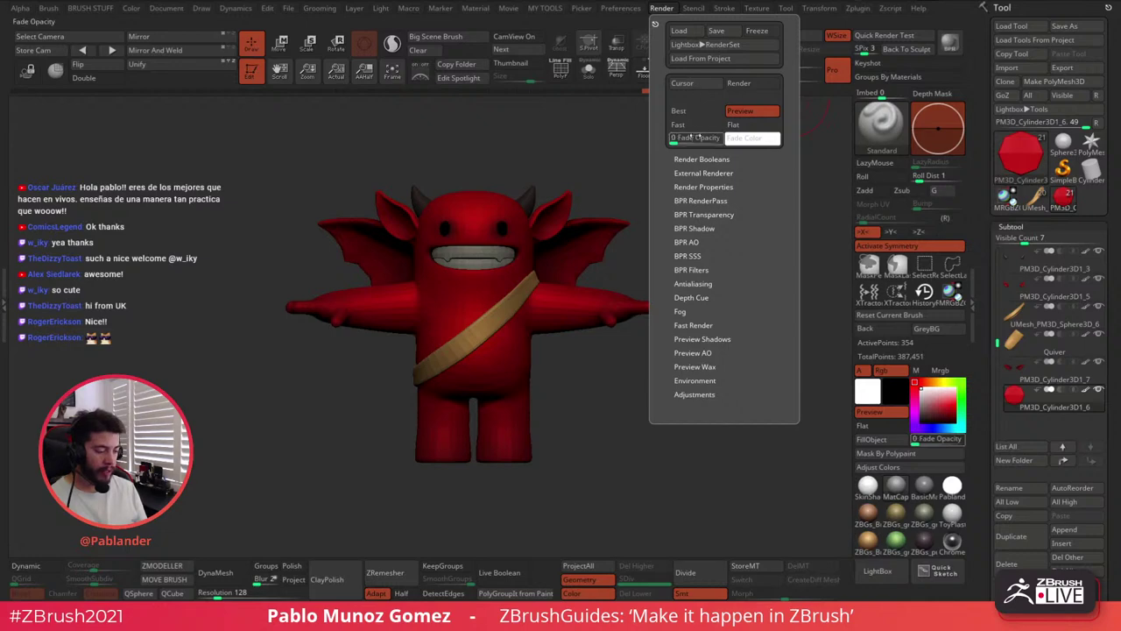
{"action": "left_click_drag", "start_coordinate": [682, 138], "coordinate": [708, 139]}
{"action": "left_click_drag", "start_coordinate": [655, 149], "coordinate": [649, 151]}
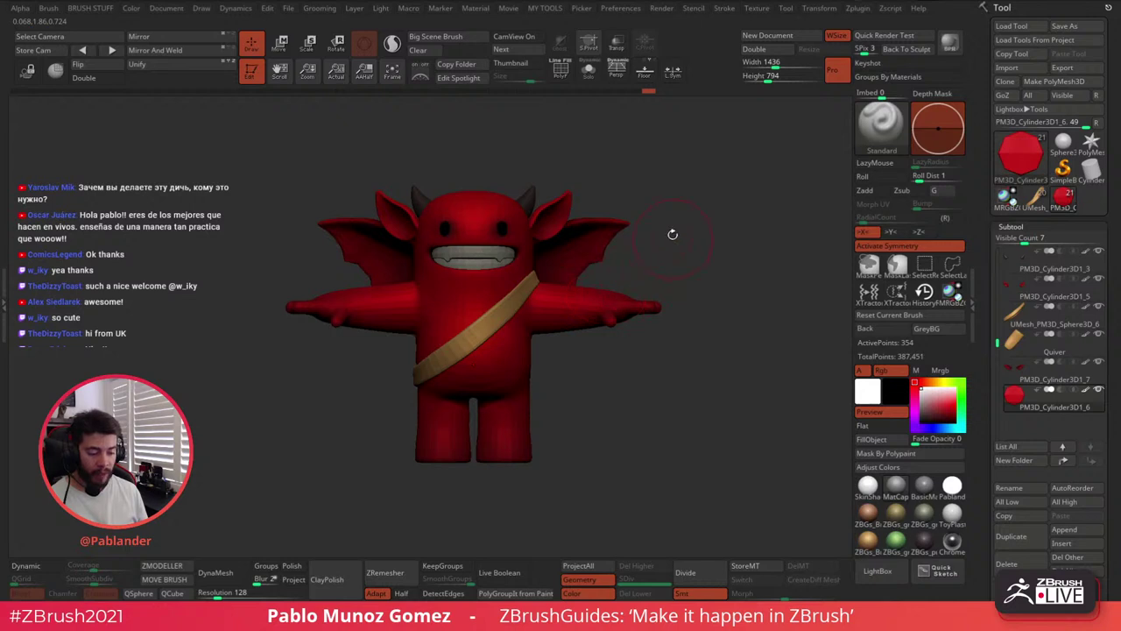
Snapshot the character onto the canvas, place the live model beside the copy, and clear the canvas
{"action": "mouse_move", "coordinate": [671, 233]}
{"action": "left_mouse_down"}
{"action": "mouse_move", "coordinate": [704, 218]}
{"action": "mouse_move", "coordinate": [684, 202]}
{"action": "left_mouse_up"}
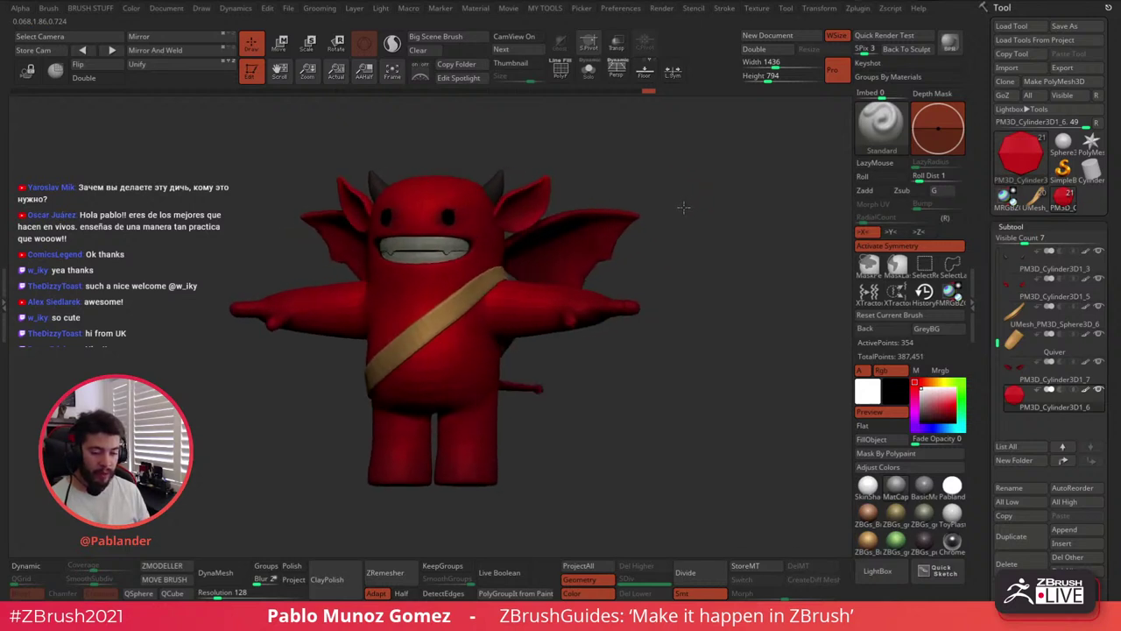
{"action": "key", "text": "shift"}
{"action": "key", "text": "shift+s"}
{"action": "mouse_move", "coordinate": [632, 169]}
{"action": "left_mouse_down", "text": "alt"}
{"action": "mouse_move", "coordinate": [708, 160]}
{"action": "mouse_move", "coordinate": [728, 175]}
{"action": "mouse_move", "coordinate": [788, 179]}
{"action": "mouse_move", "coordinate": [525, 306]}
{"action": "left_mouse_up", "text": "alt"}
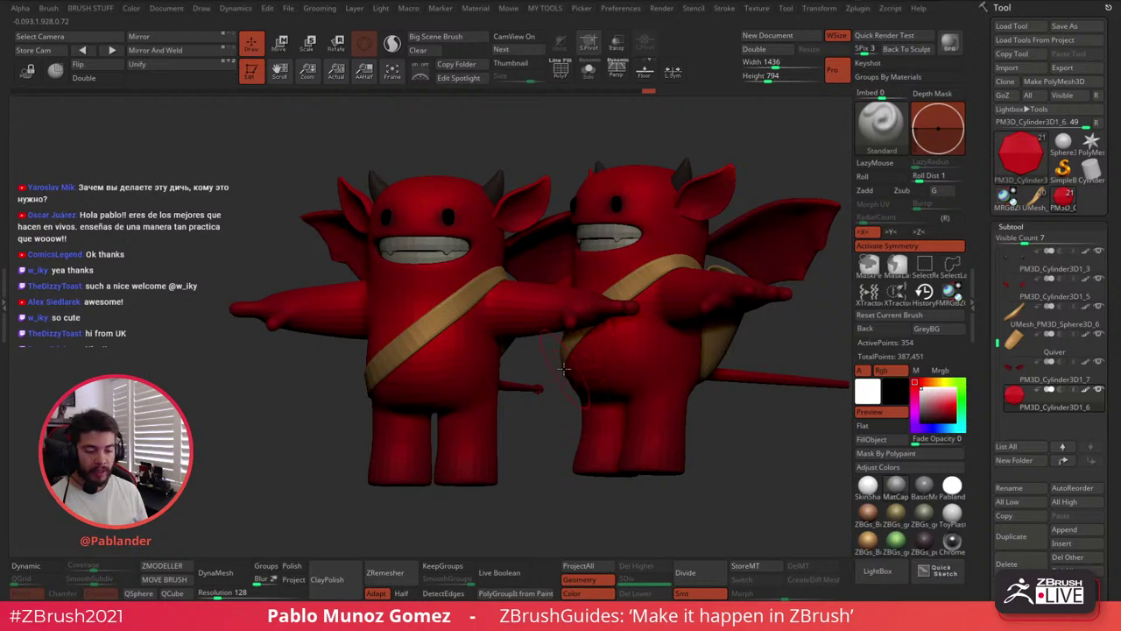
{"action": "left_click", "coordinate": [424, 50]}
{"action": "left_click_drag", "start_coordinate": [482, 209], "coordinate": [643, 293]}
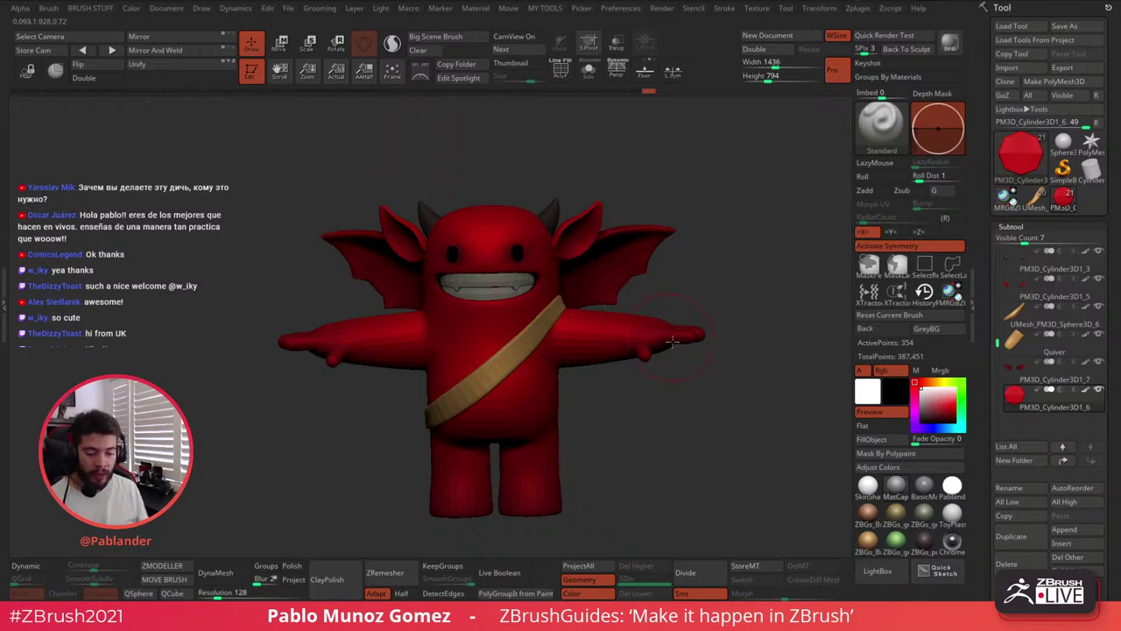
Activate the ZModeler brush, view the character from the side, and switch to the Move brush
{"action": "left_click_drag", "start_coordinate": [683, 357], "coordinate": [697, 324], "text": "alt"}
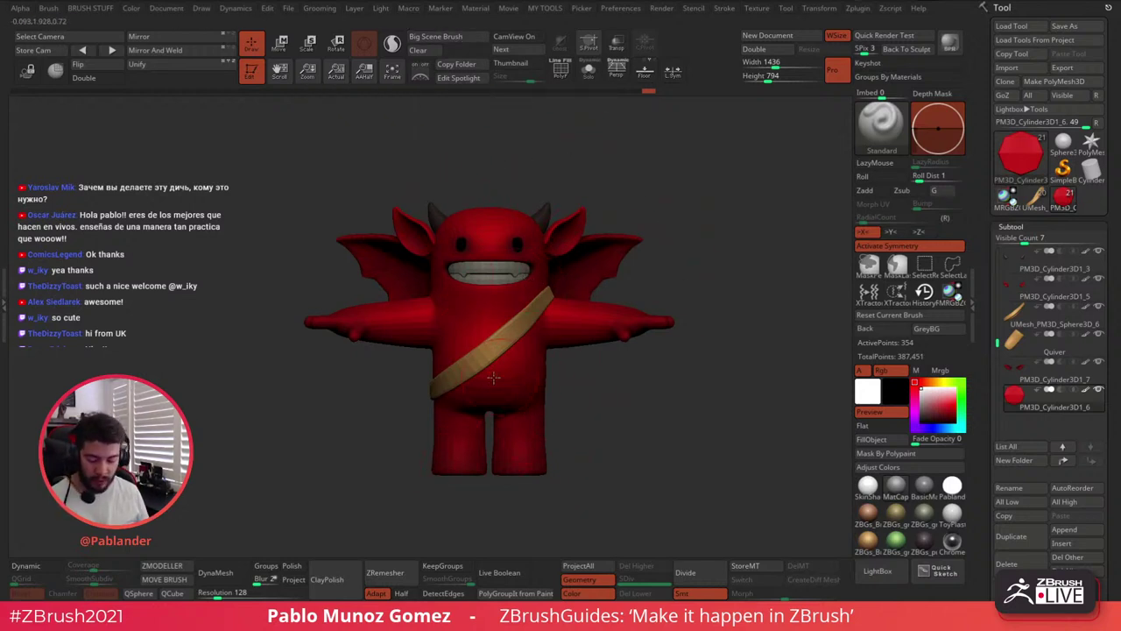
{"action": "left_click", "coordinate": [165, 565]}
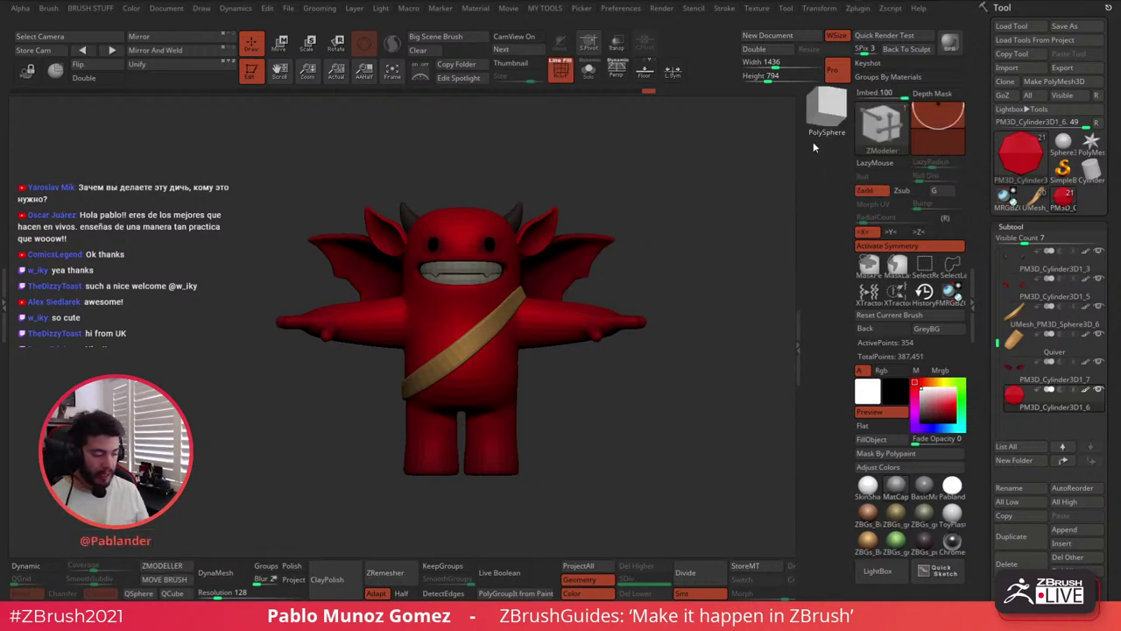
{"action": "left_click_drag", "start_coordinate": [686, 230], "coordinate": [561, 346]}
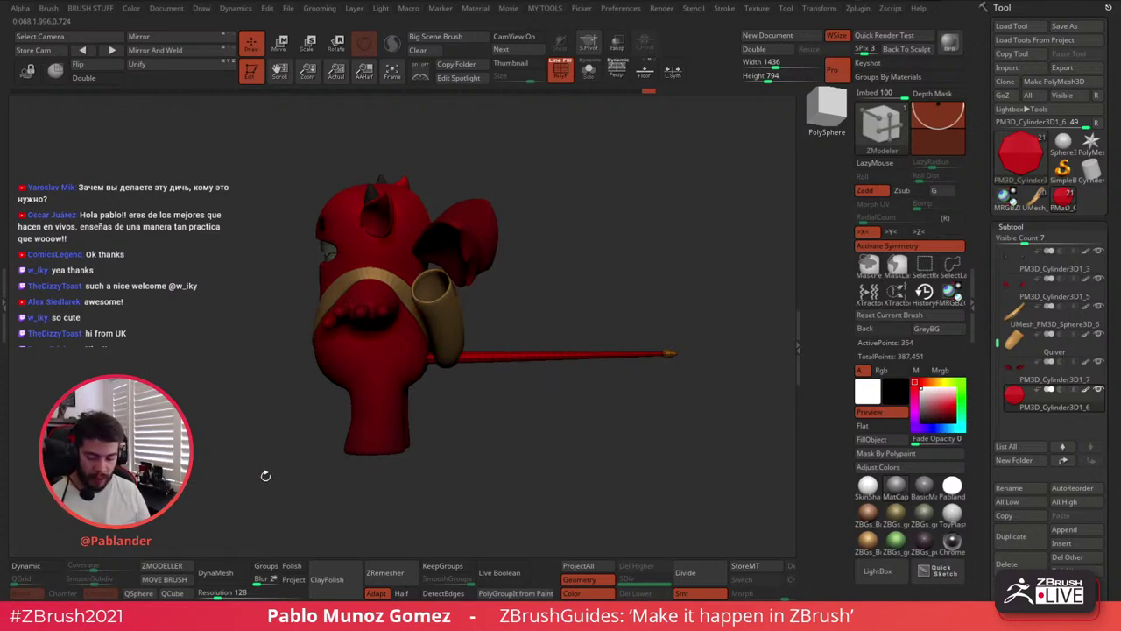
{"action": "left_click", "coordinate": [174, 570]}
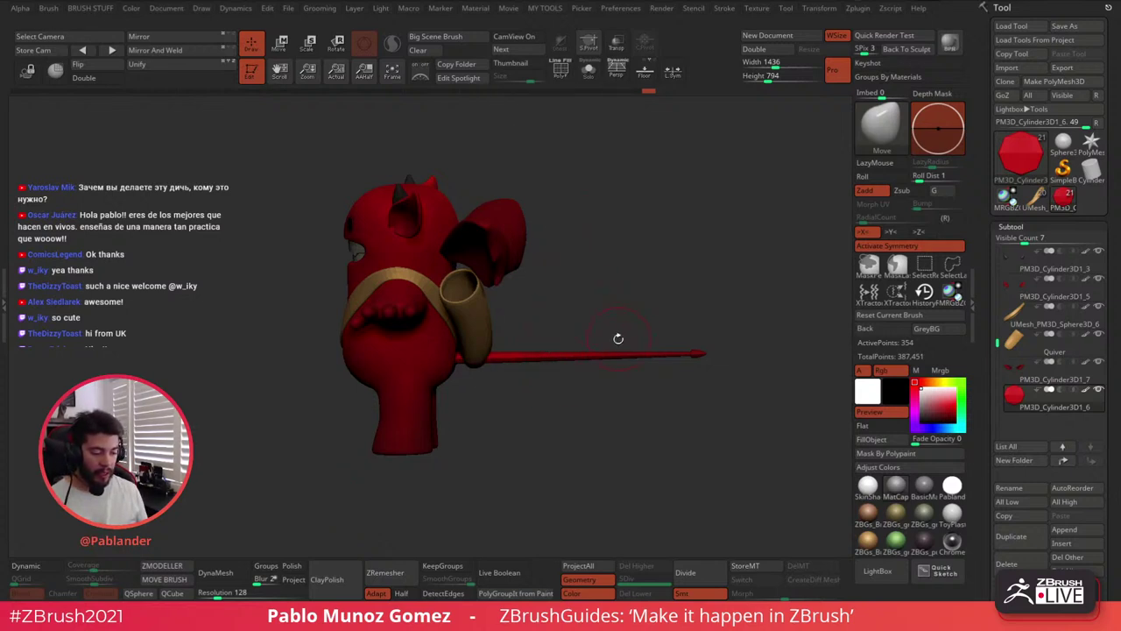
{"action": "left_click_drag", "start_coordinate": [584, 209], "coordinate": [679, 273]}
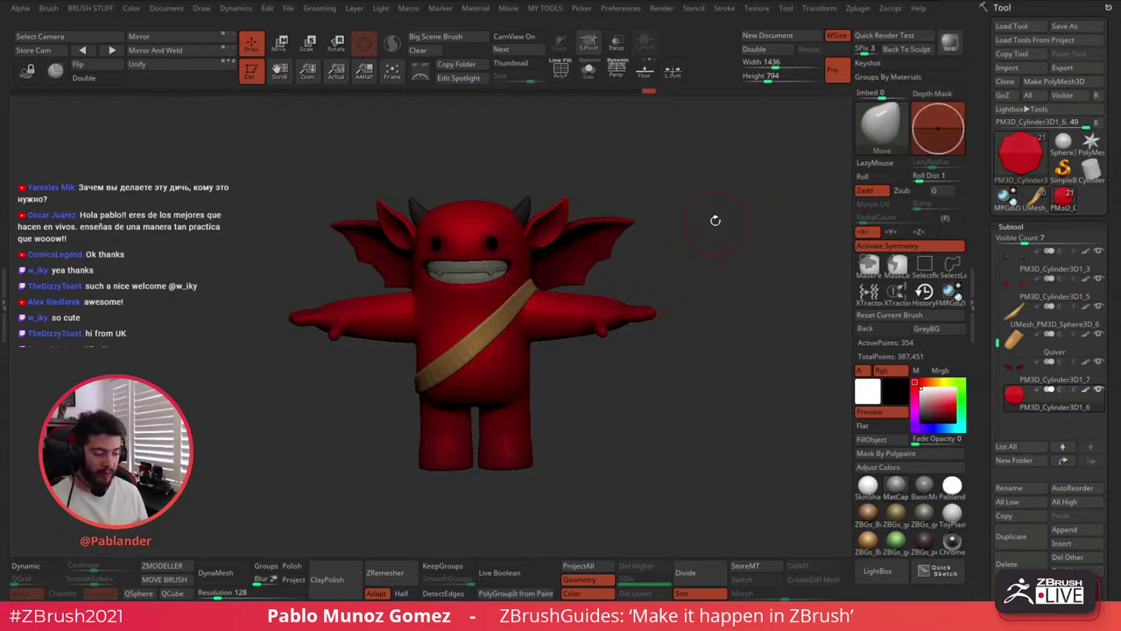
Look through the custom pop-up palettes for mesh editing and essential sculpting brushes
{"action": "key", "text": "2"}
{"action": "key", "text": "2"}
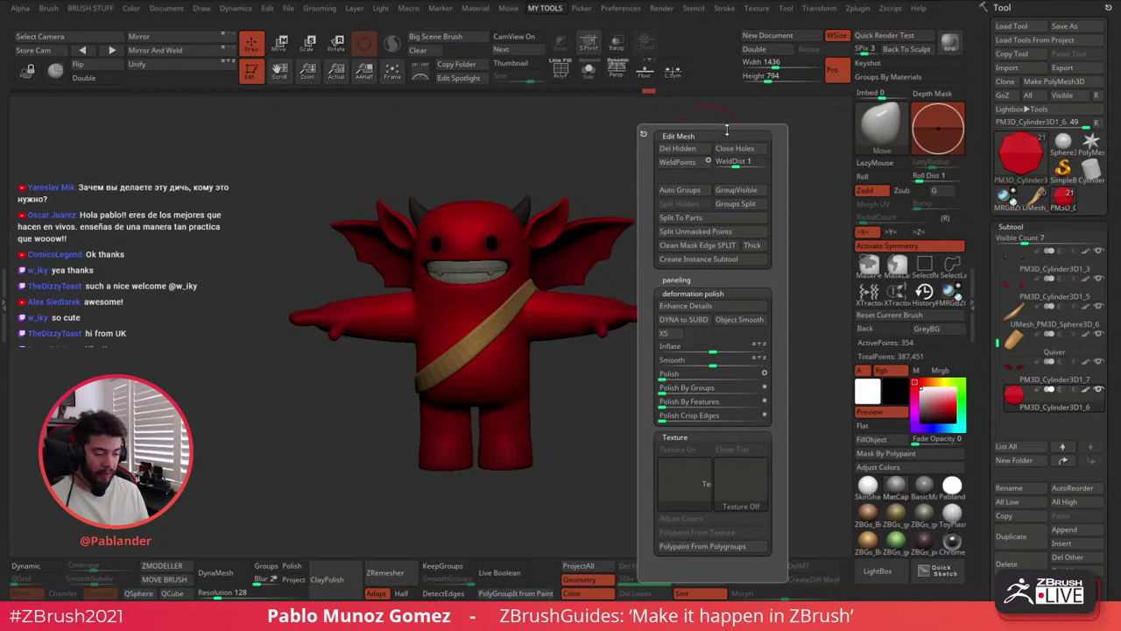
{"action": "key", "text": "1"}
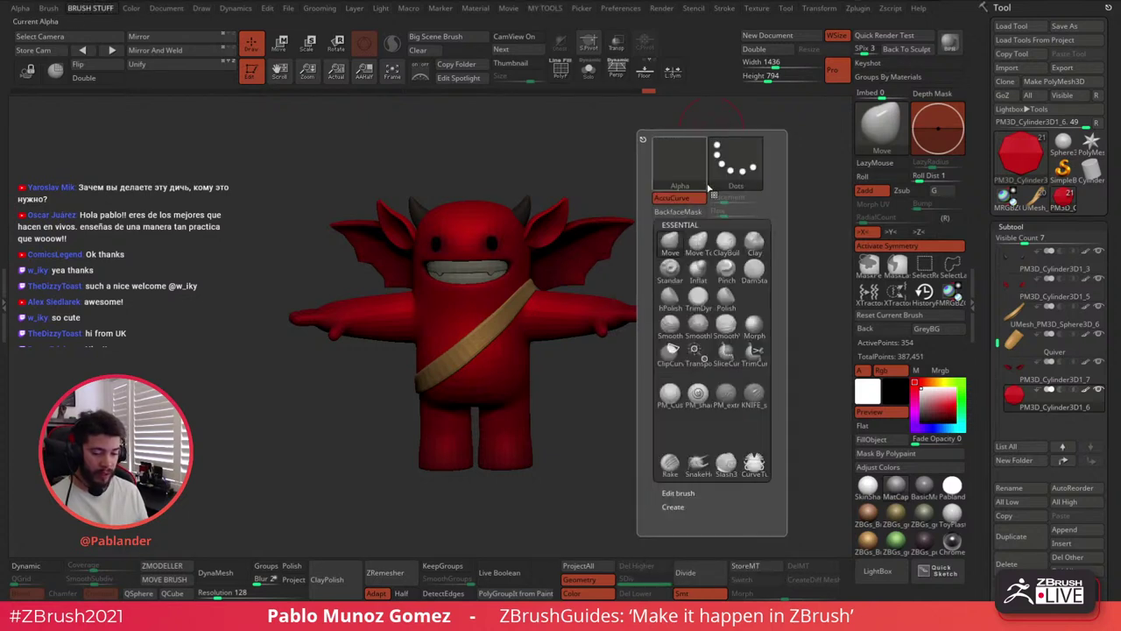
{"action": "key", "text": "space"}
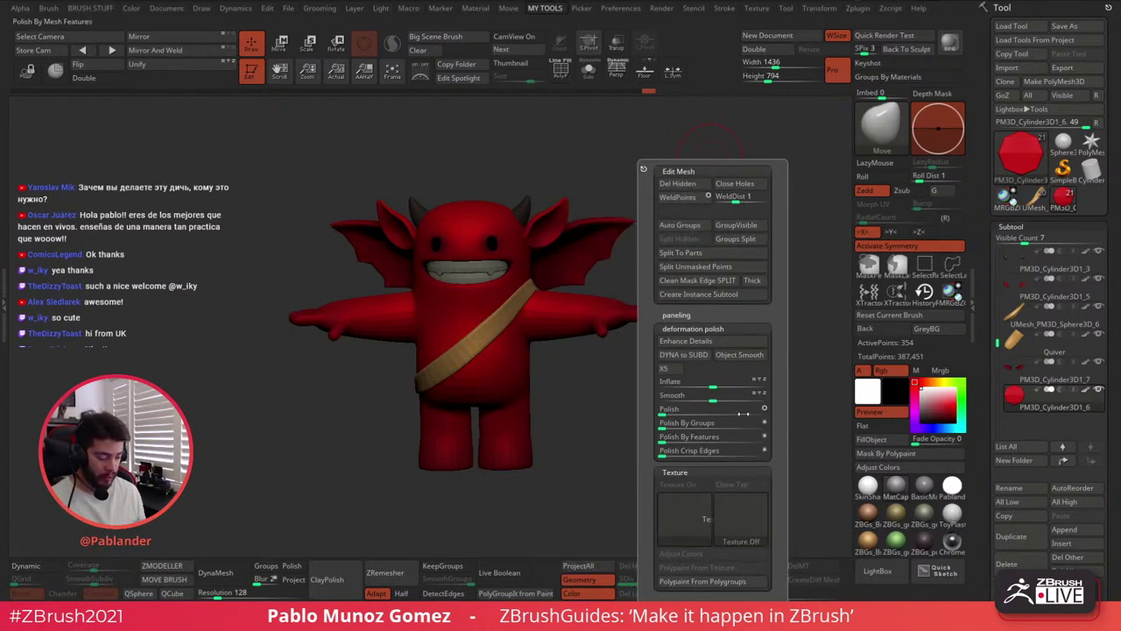
{"action": "left_click_drag", "start_coordinate": [695, 232], "coordinate": [698, 218]}
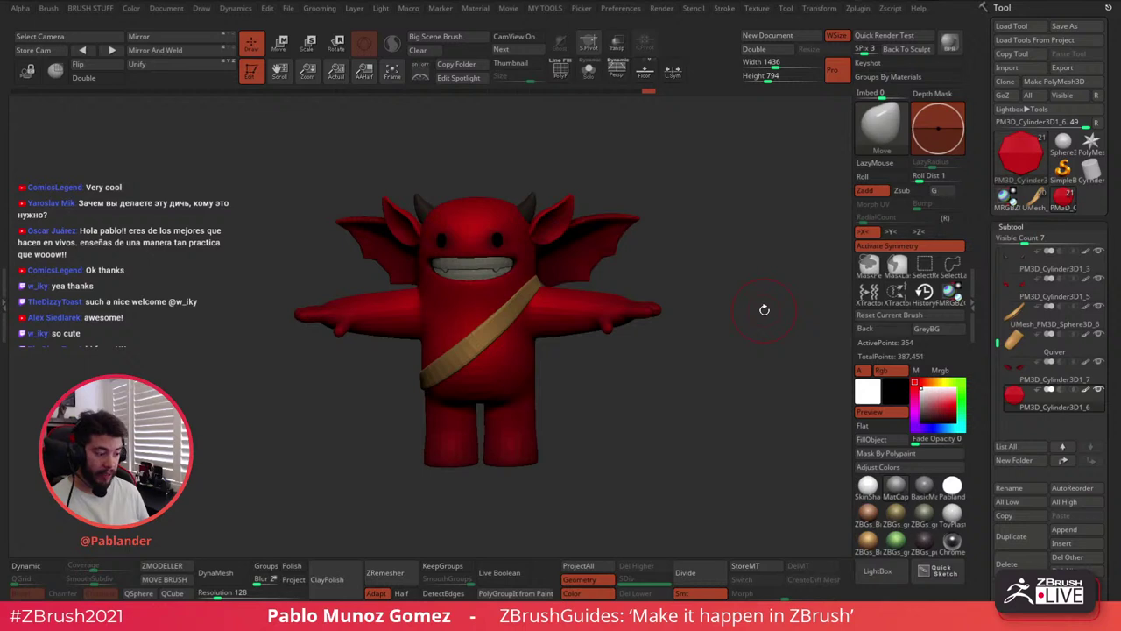
Set Fade Opacity to 100 with white as the fade colour to display the whole character without its polypaint
{"action": "left_click", "coordinate": [942, 442]}
{"action": "left_click_drag", "start_coordinate": [942, 441], "coordinate": [964, 441]}
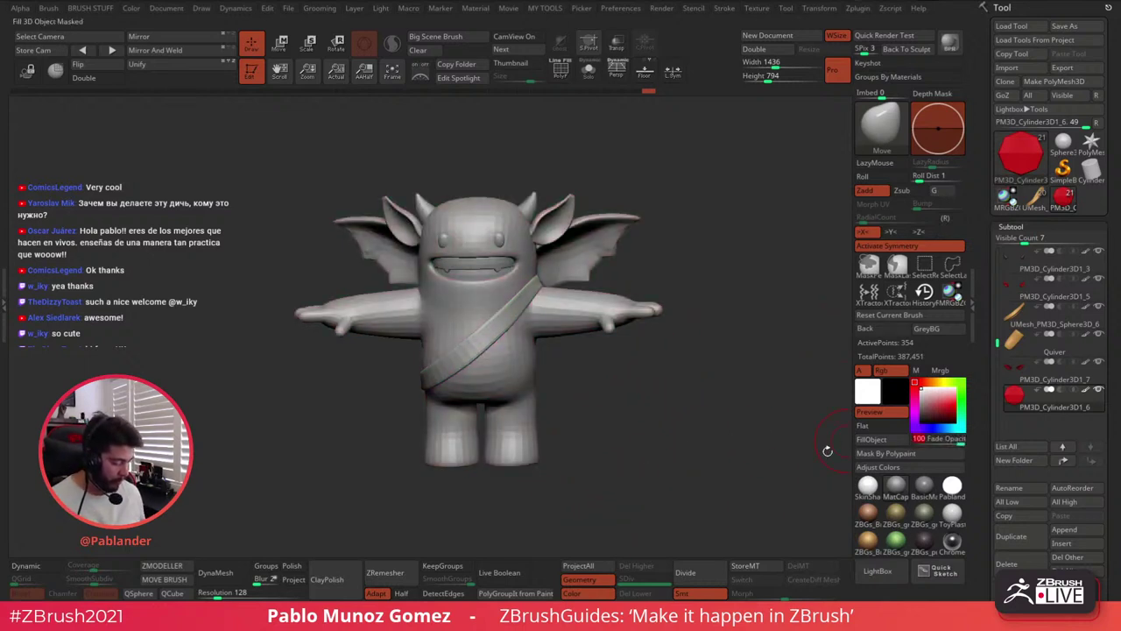
{"action": "left_click_drag", "start_coordinate": [706, 391], "coordinate": [736, 337]}
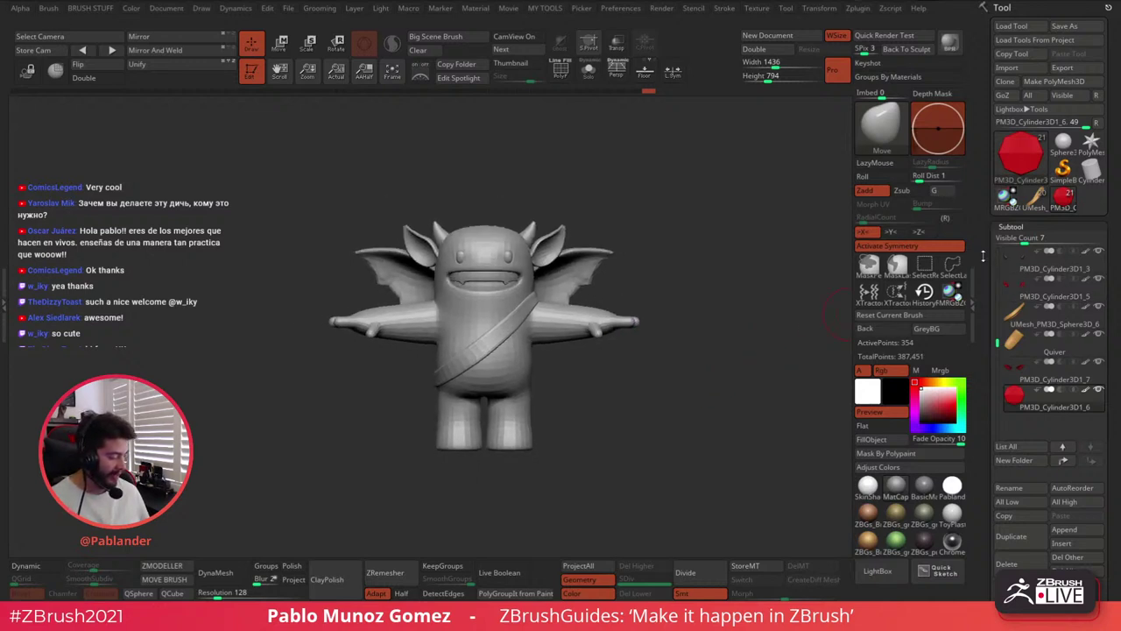
{"action": "left_click_drag", "start_coordinate": [981, 235], "coordinate": [981, 141]}
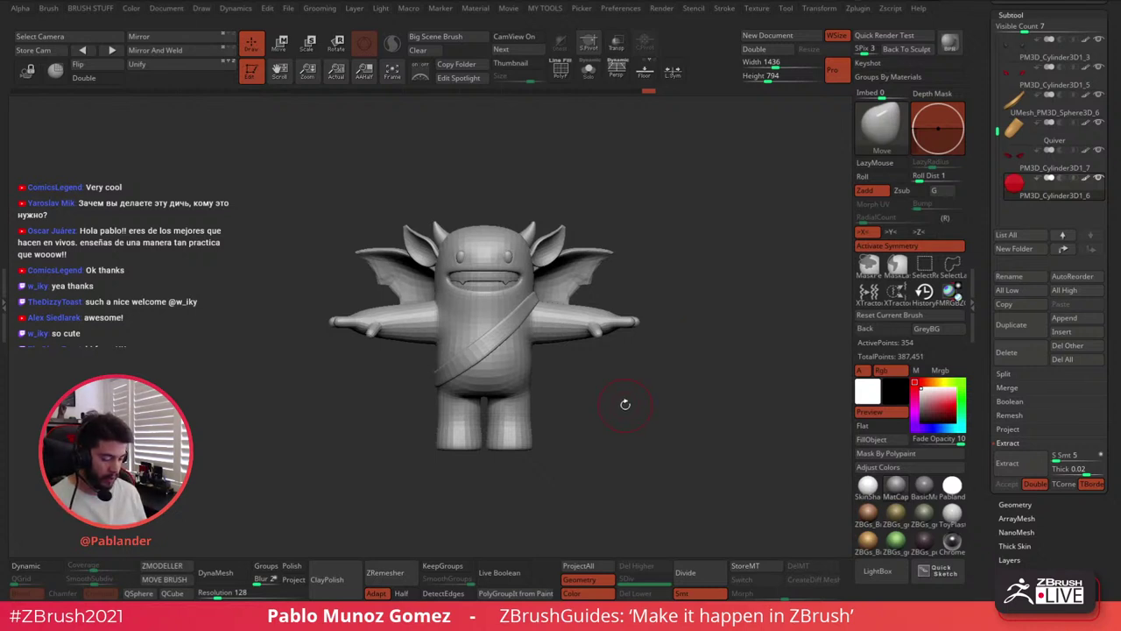
Insert a Cylinder3D as a new subtool, make it active, and isolate it with its wireframe displayed
{"action": "left_click", "coordinate": [1086, 324]}
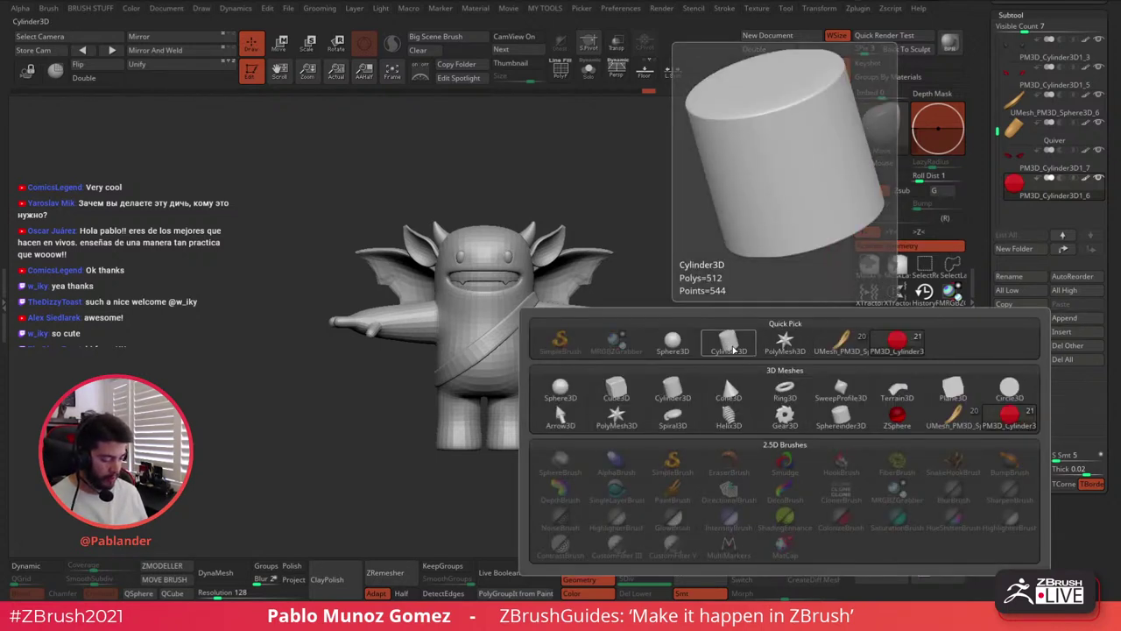
{"action": "left_click", "coordinate": [734, 350]}
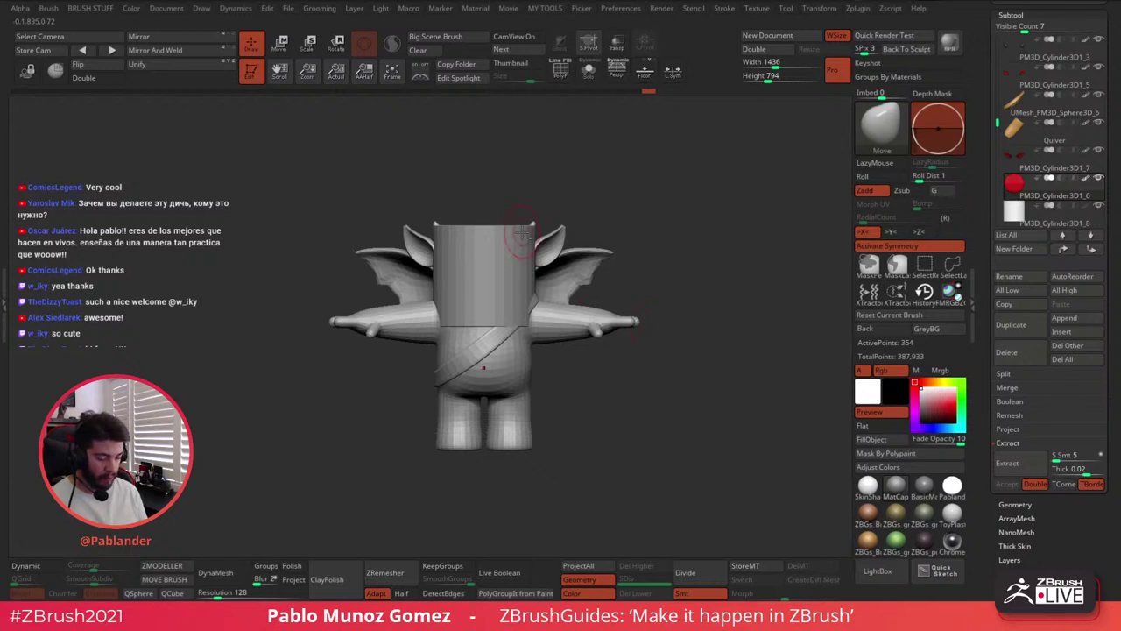
{"action": "left_click", "coordinate": [588, 69]}
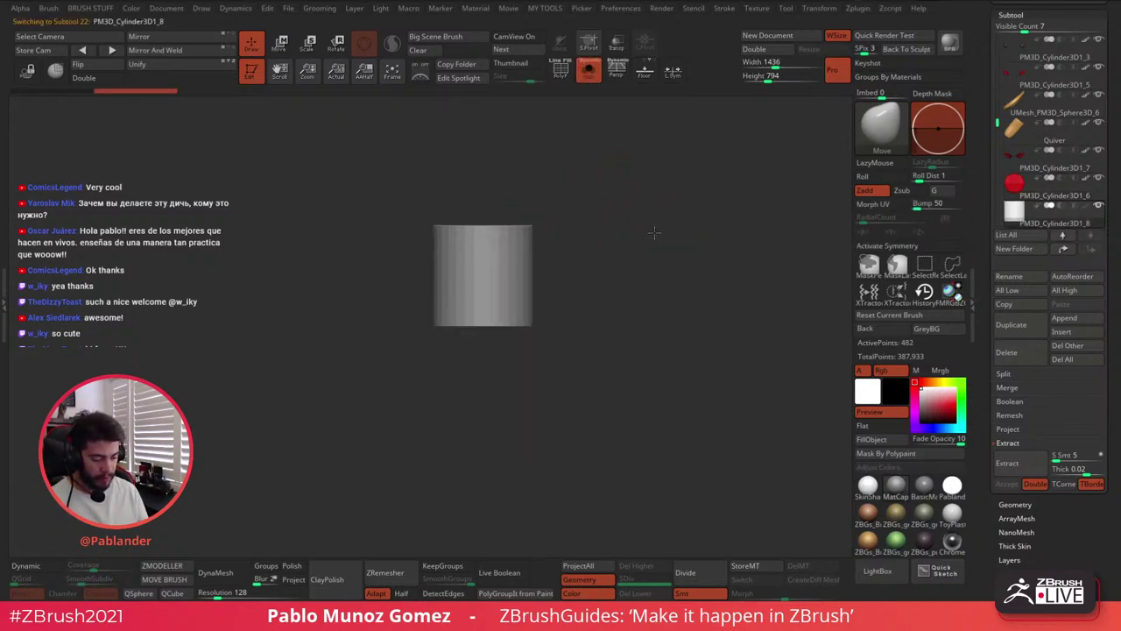
{"action": "mouse_move", "coordinate": [568, 117]}
{"action": "left_mouse_down"}
{"action": "mouse_move", "coordinate": [585, 140]}
{"action": "mouse_move", "coordinate": [569, 136]}
{"action": "left_mouse_up"}
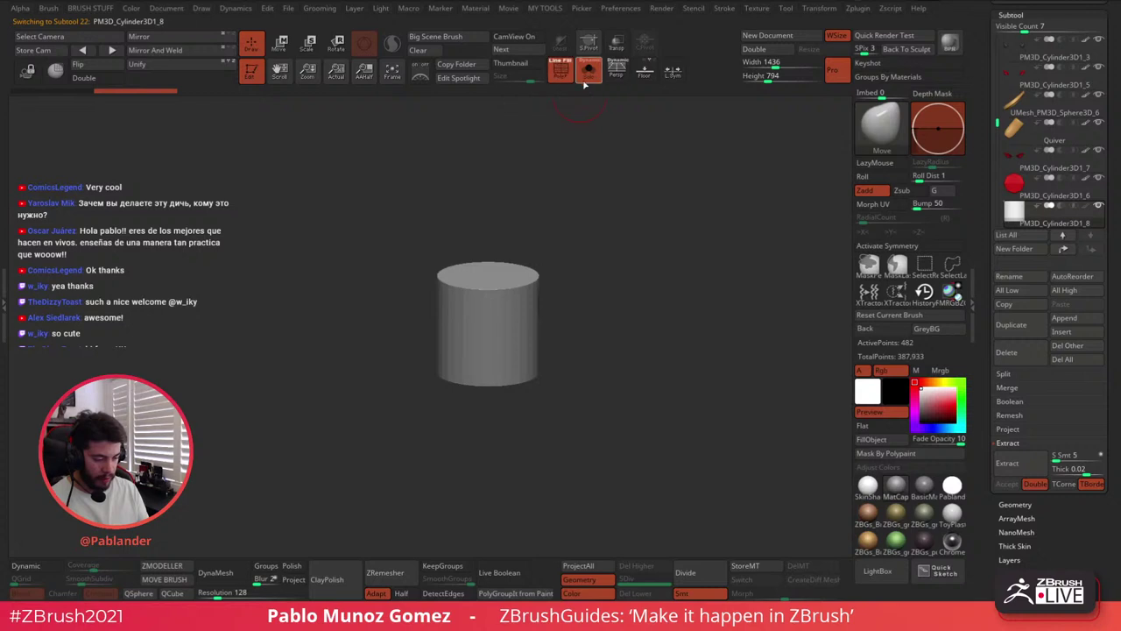
{"action": "key", "text": "shift+f"}
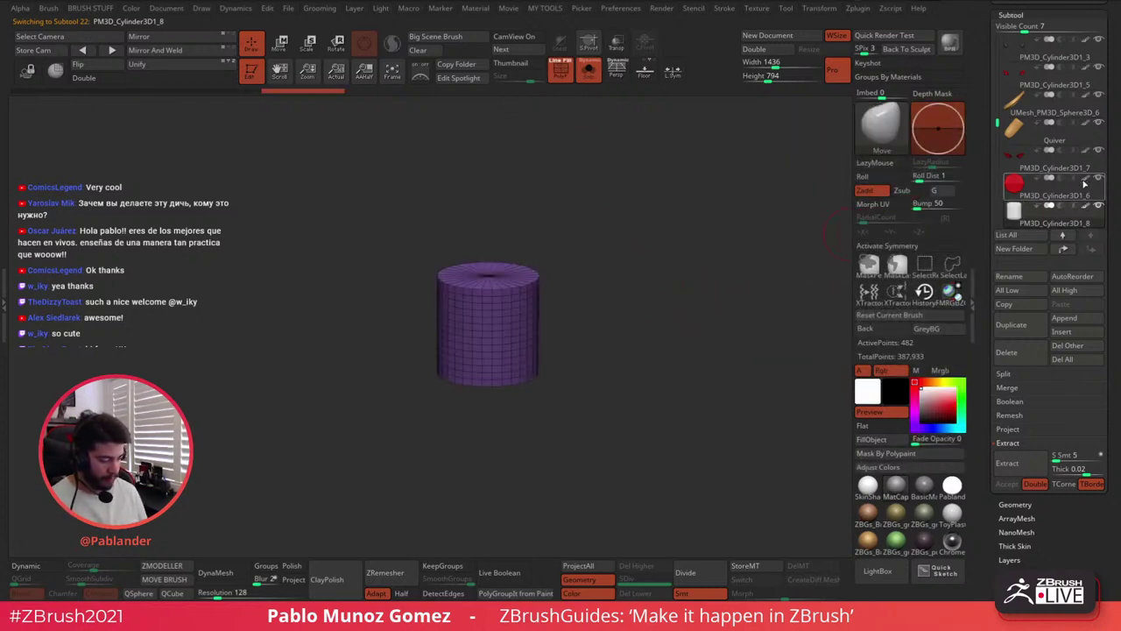
Set Fade Opacity to 0 and view the new cylinder from the side
{"action": "mouse_move", "coordinate": [1091, 182]}
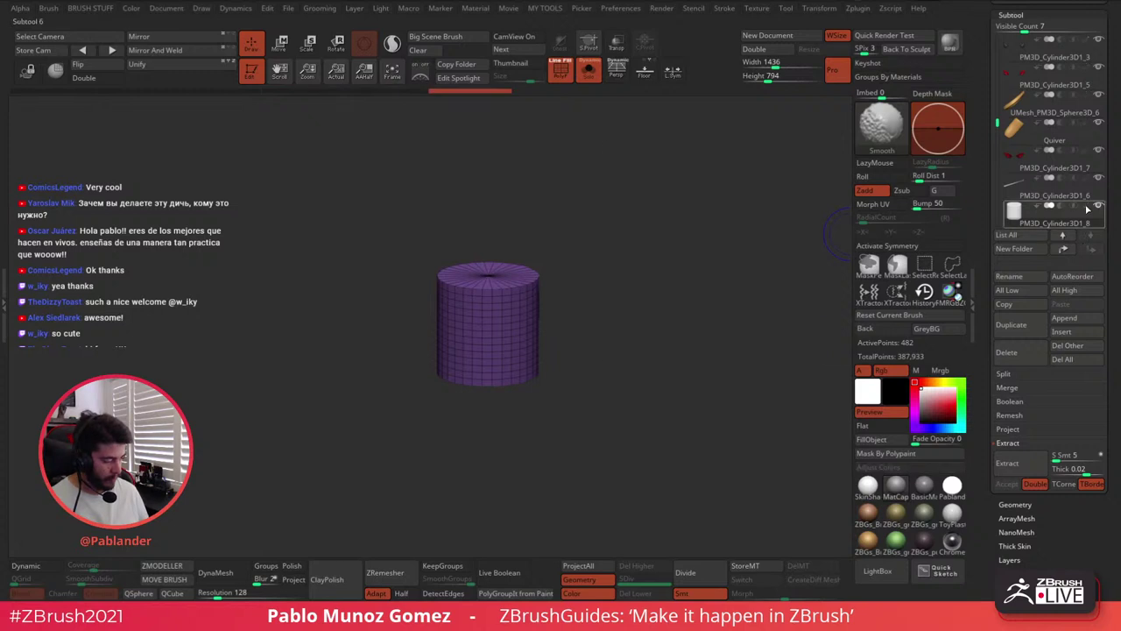
{"action": "left_click_drag", "start_coordinate": [921, 441], "coordinate": [881, 443]}
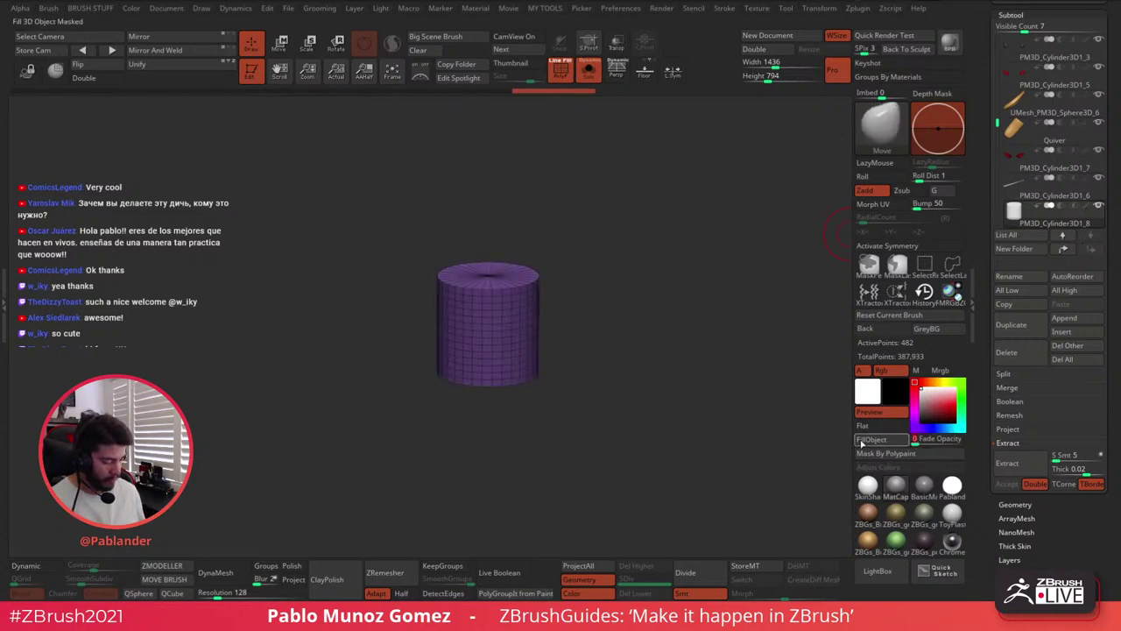
{"action": "left_click_drag", "start_coordinate": [670, 411], "coordinate": [586, 368], "text": "shift"}
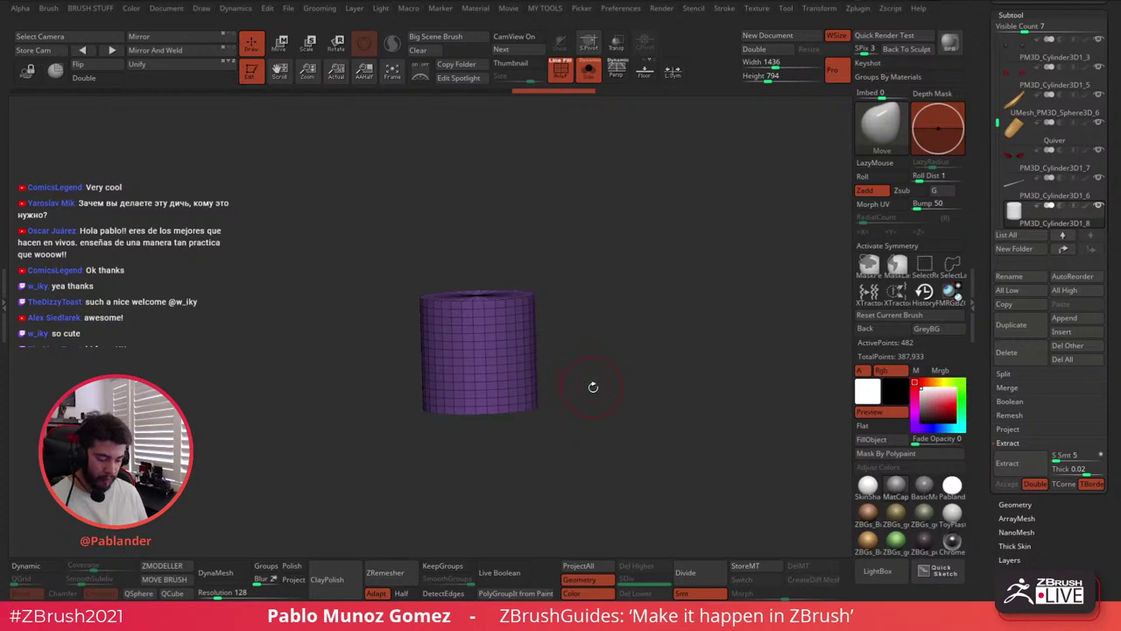
Stretch the isolated cylinder vertically into a long, thin pole
{"action": "right_click_drag", "start_coordinate": [569, 385], "coordinate": [536, 287], "text": "ctrl"}
{"action": "left_click", "coordinate": [281, 45]}
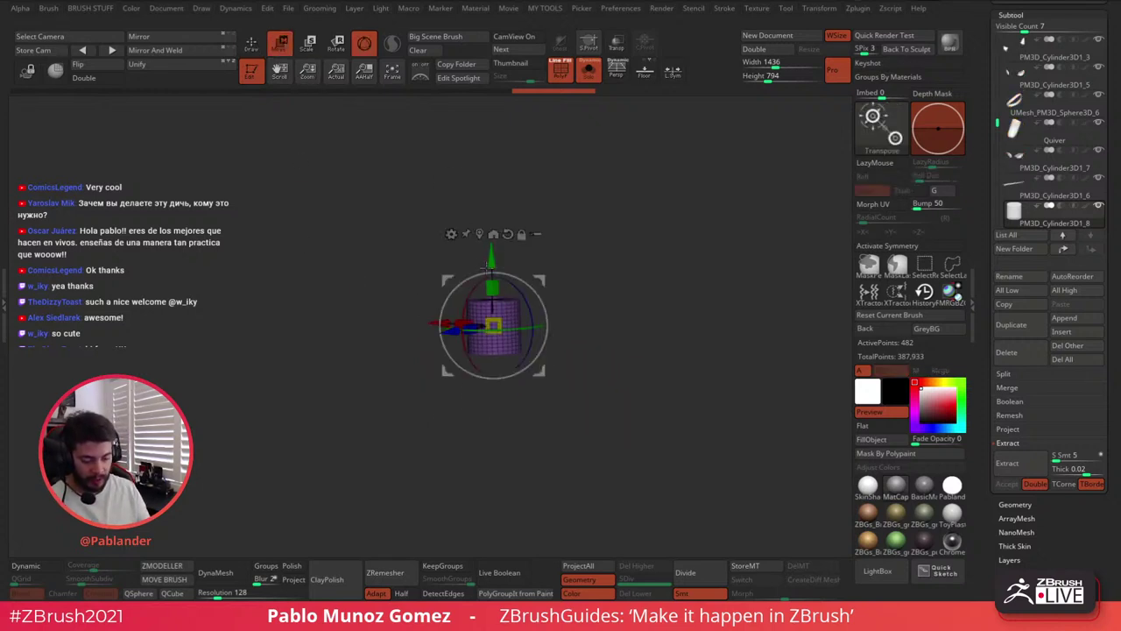
{"action": "left_click_drag", "start_coordinate": [492, 288], "coordinate": [493, 239]}
{"action": "right_click_drag", "start_coordinate": [573, 285], "coordinate": [540, 169], "text": "ctrl"}
{"action": "left_click_drag", "start_coordinate": [581, 255], "coordinate": [614, 249], "text": "shift"}
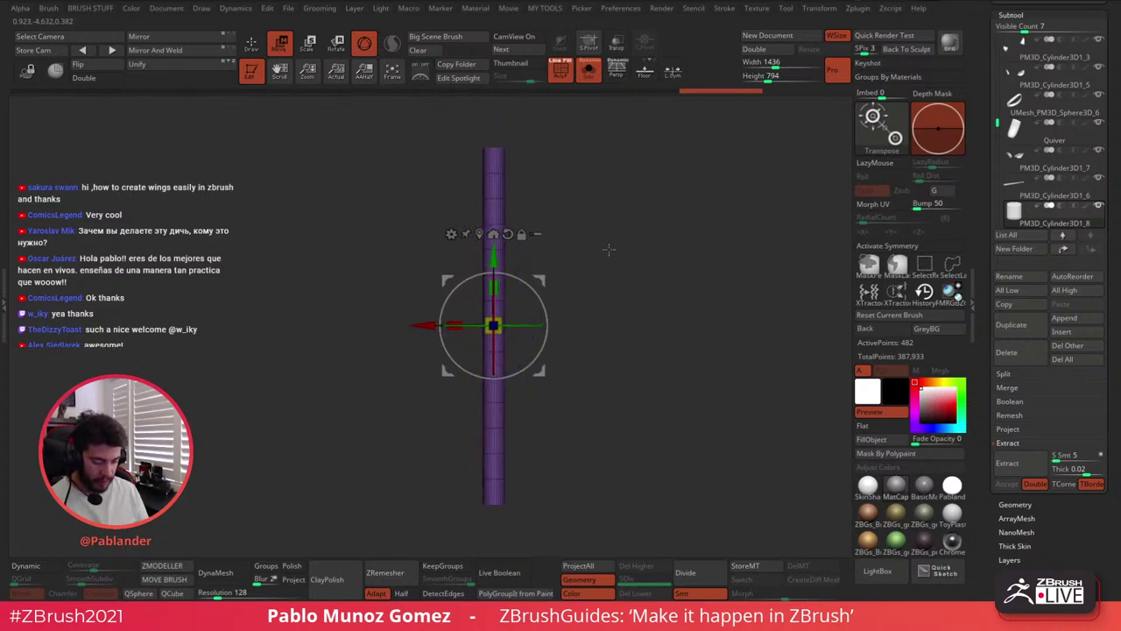
Show the character transparently around the pole and scale the pole down closer to the character's height
{"action": "left_click", "coordinate": [592, 79]}
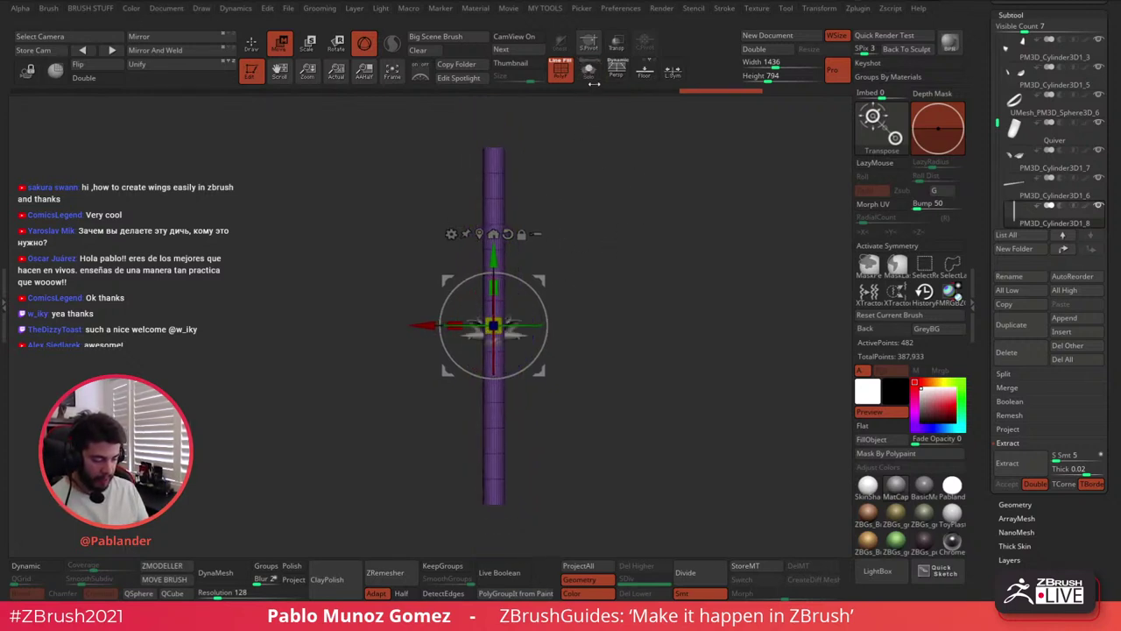
{"action": "left_click_drag", "start_coordinate": [626, 205], "coordinate": [584, 207], "text": "shift"}
{"action": "left_click_drag", "start_coordinate": [493, 326], "coordinate": [482, 386]}
{"action": "left_click_drag", "start_coordinate": [613, 368], "coordinate": [651, 472], "text": "alt"}
{"action": "left_click", "coordinate": [617, 43]}
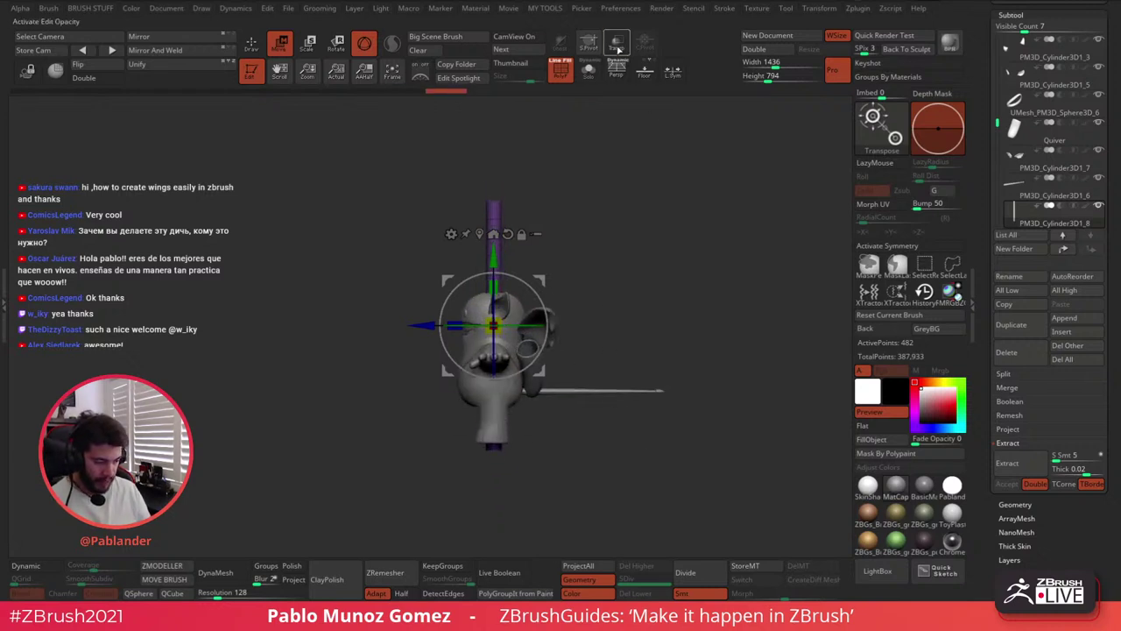
{"action": "left_click", "coordinate": [618, 70]}
{"action": "left_click_drag", "start_coordinate": [617, 212], "coordinate": [632, 201], "text": "alt"}
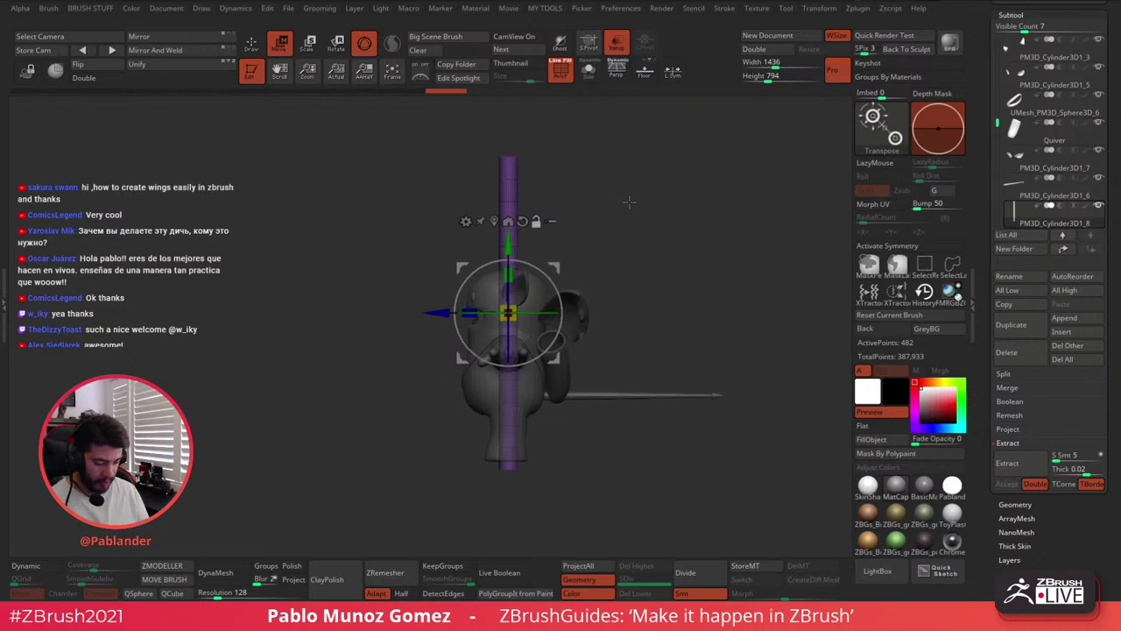
Adjust the pole's scale and vertical position so it extends slightly past the character's head and feet
{"action": "left_click_drag", "start_coordinate": [508, 312], "coordinate": [502, 336]}
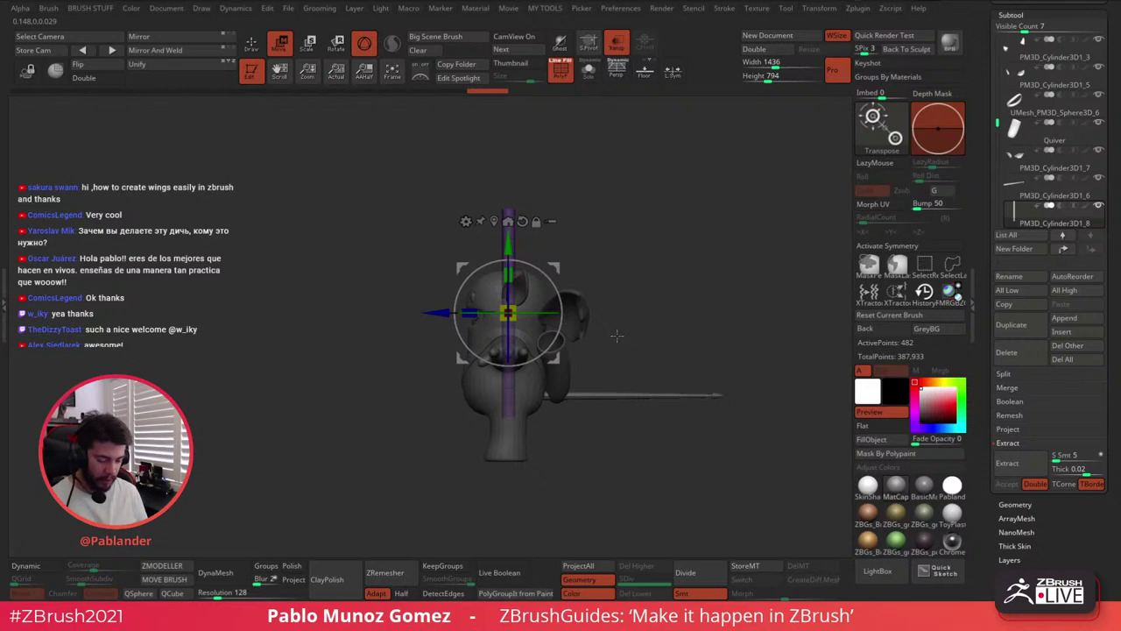
{"action": "left_click_drag", "start_coordinate": [517, 238], "coordinate": [513, 293]}
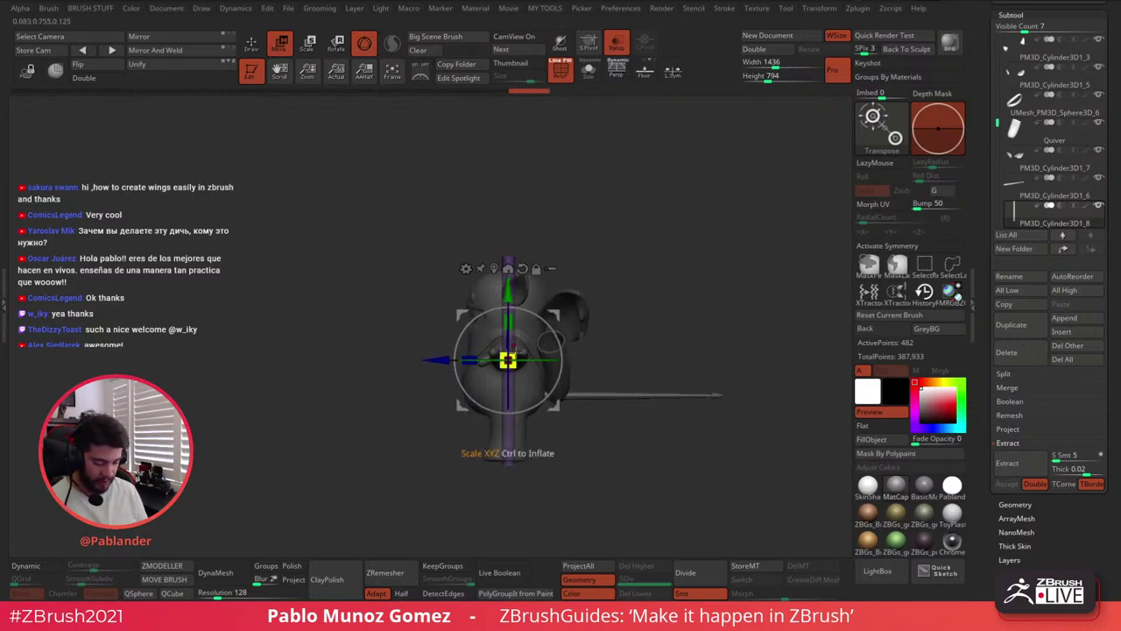
{"action": "left_click_drag", "start_coordinate": [513, 356], "coordinate": [518, 350]}
{"action": "left_click_drag", "start_coordinate": [614, 265], "coordinate": [663, 279]}
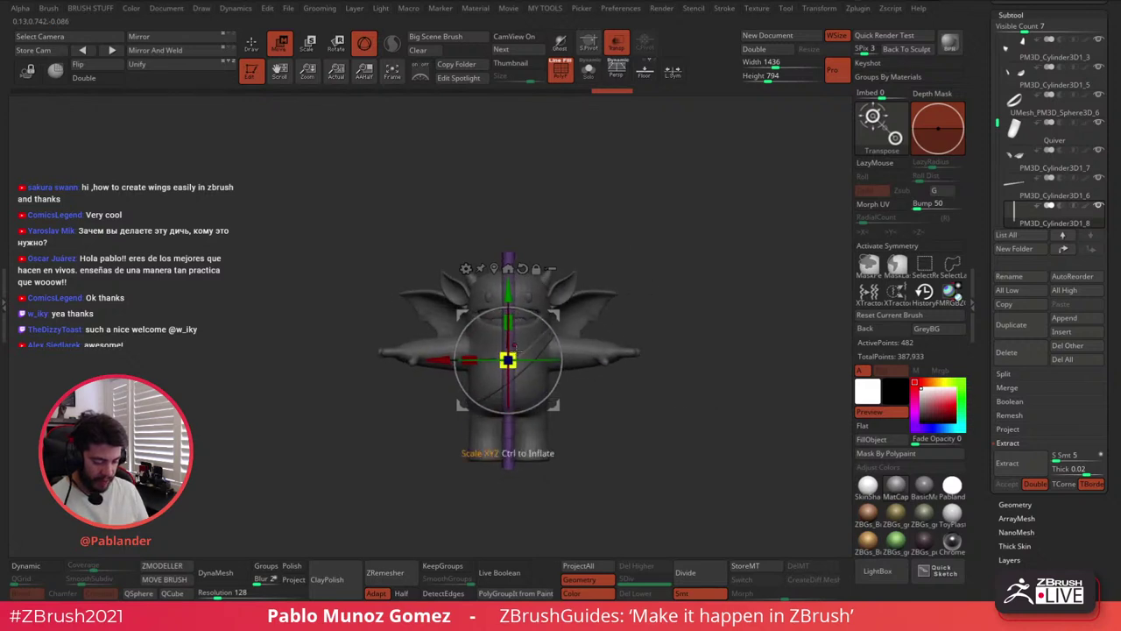
{"action": "mouse_move", "coordinate": [514, 346]}
{"action": "left_mouse_down"}
{"action": "mouse_move", "coordinate": [525, 345]}
{"action": "mouse_move", "coordinate": [516, 354]}
{"action": "left_mouse_up"}
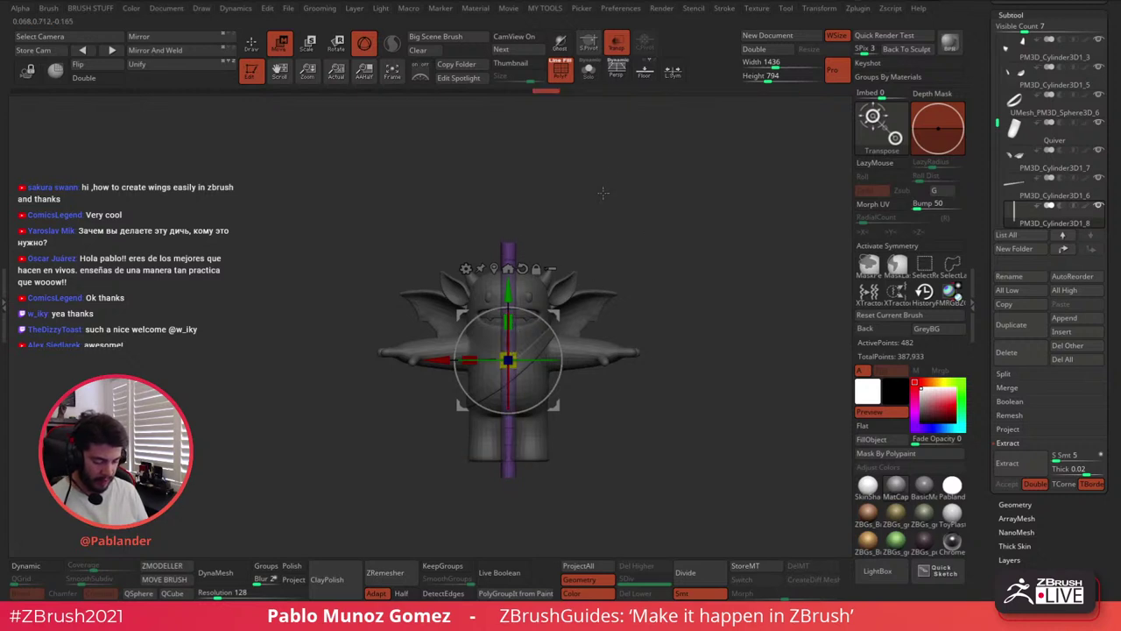
Turn off transparency, isolate the pole, and try the Taper deformer on it before returning to Gizmo 3D
{"action": "left_click", "coordinate": [251, 43]}
{"action": "left_click", "coordinate": [617, 42]}
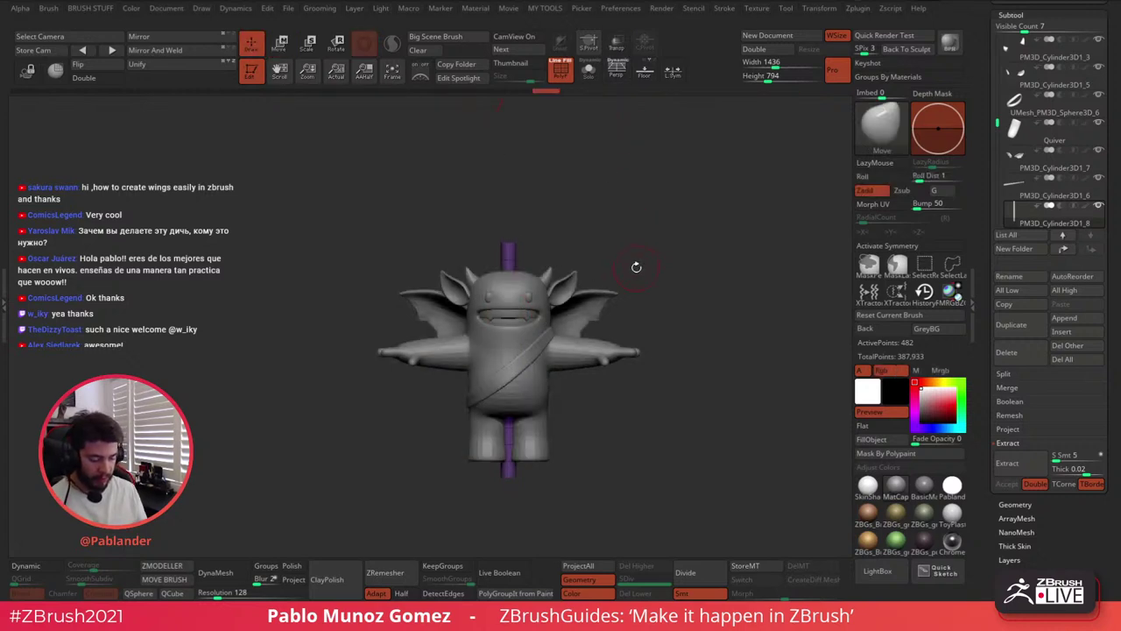
{"action": "left_click", "coordinate": [589, 70]}
{"action": "left_click_drag", "start_coordinate": [613, 283], "coordinate": [555, 401]}
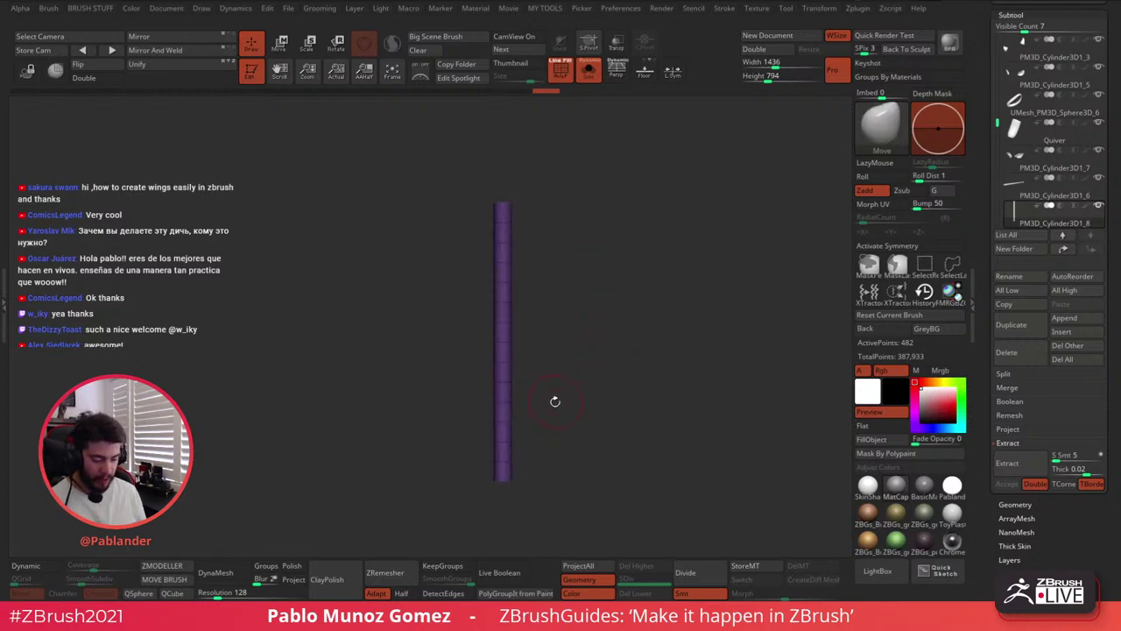
{"action": "left_click", "coordinate": [280, 45]}
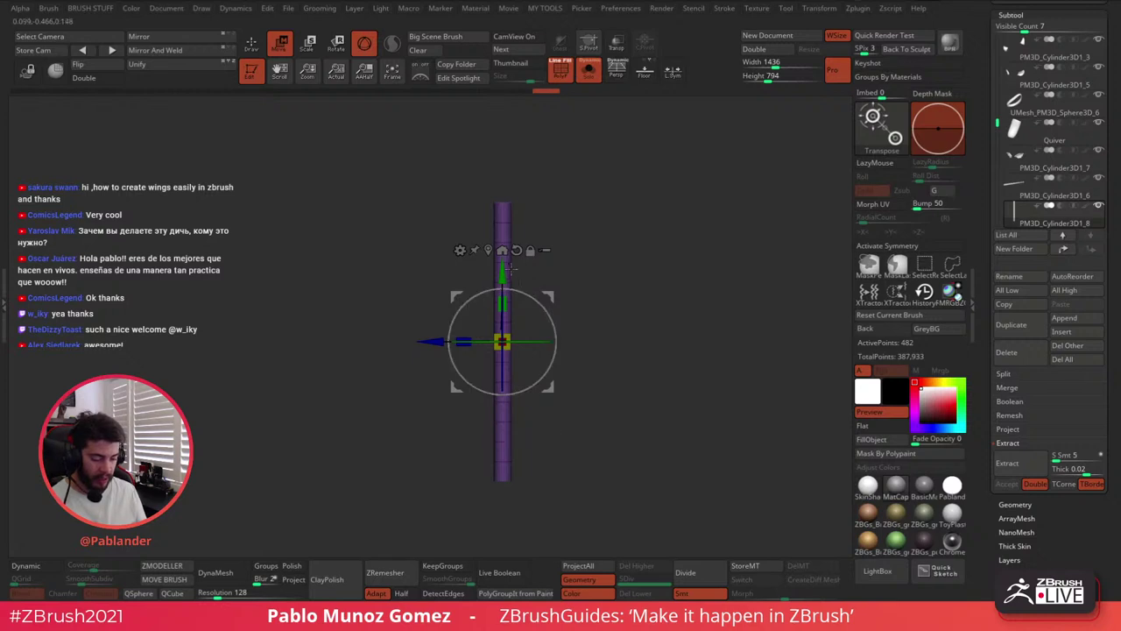
{"action": "left_click", "coordinate": [461, 251]}
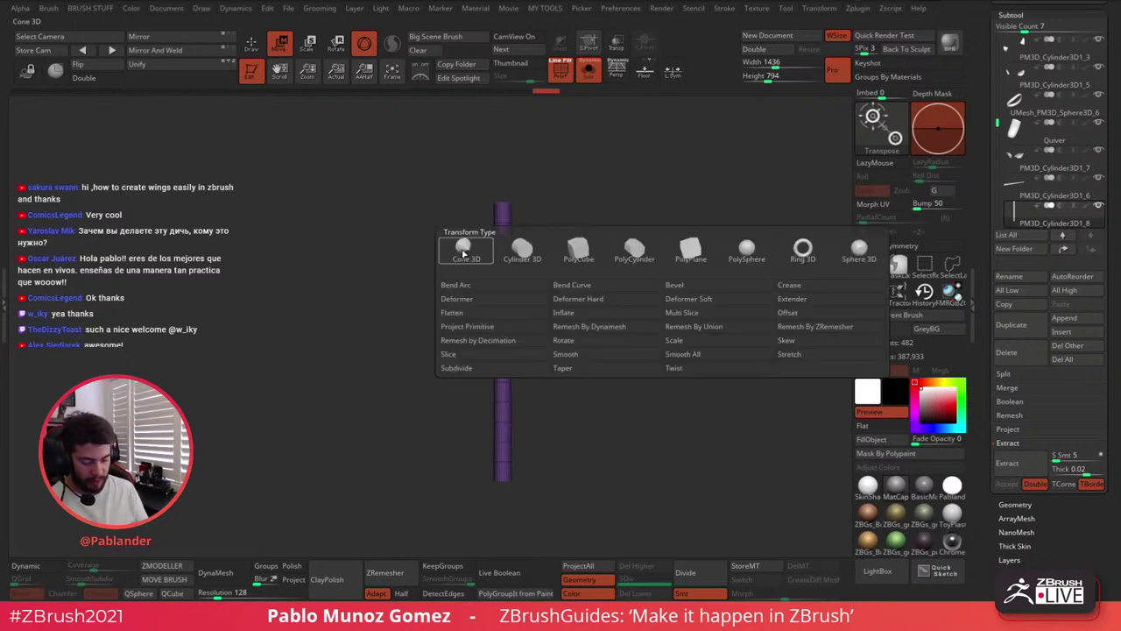
{"action": "left_click", "coordinate": [585, 369]}
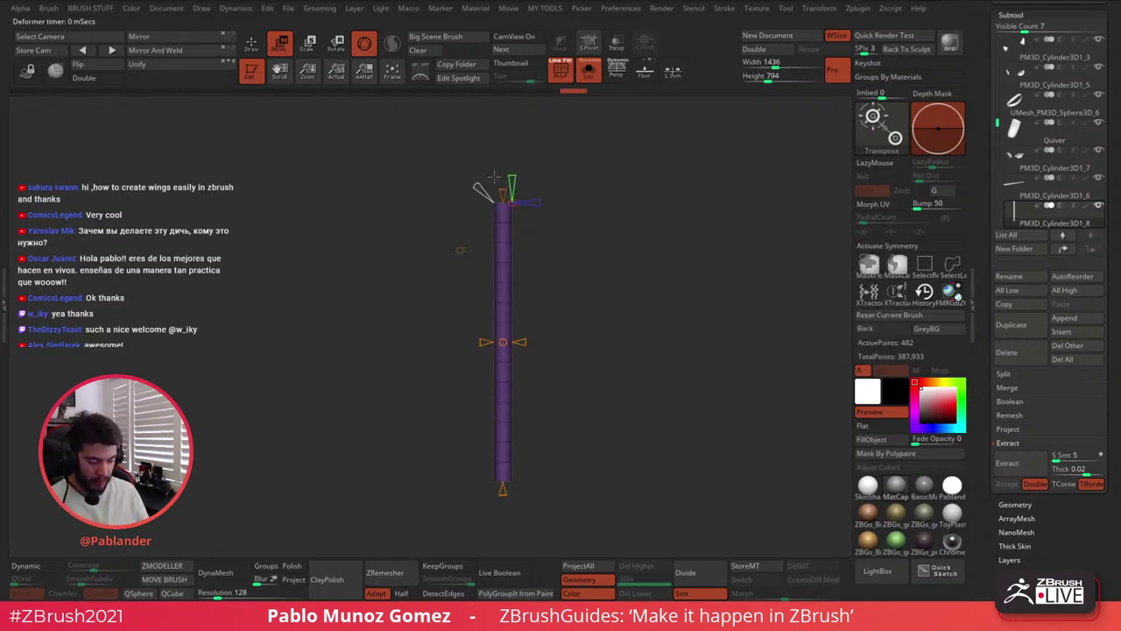
{"action": "left_click", "coordinate": [460, 250]}
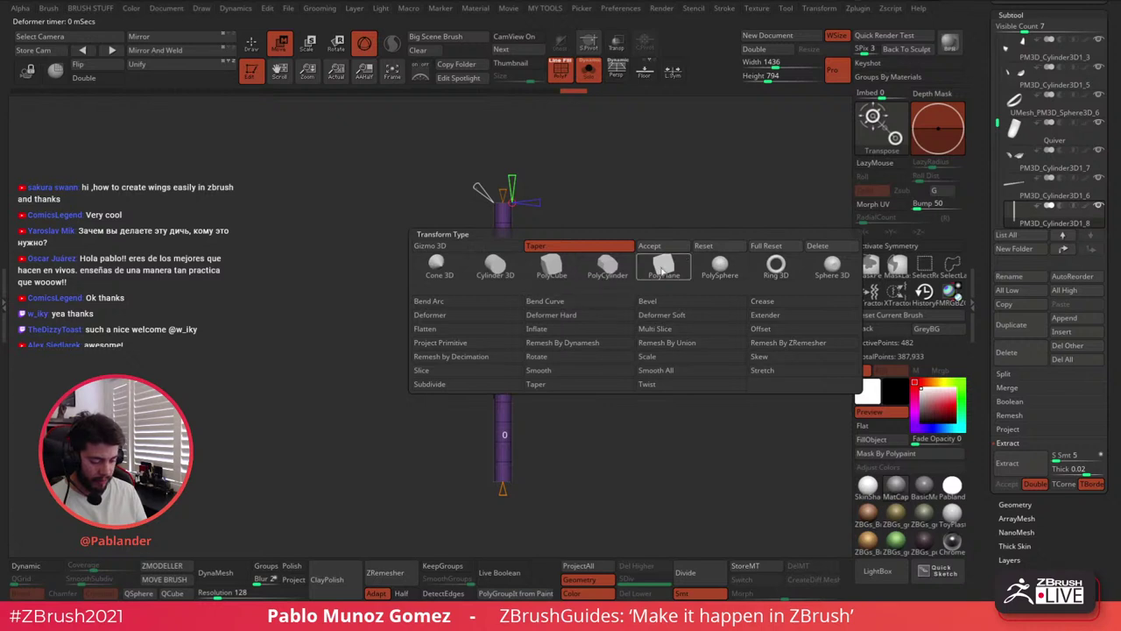
{"action": "left_click", "coordinate": [434, 246]}
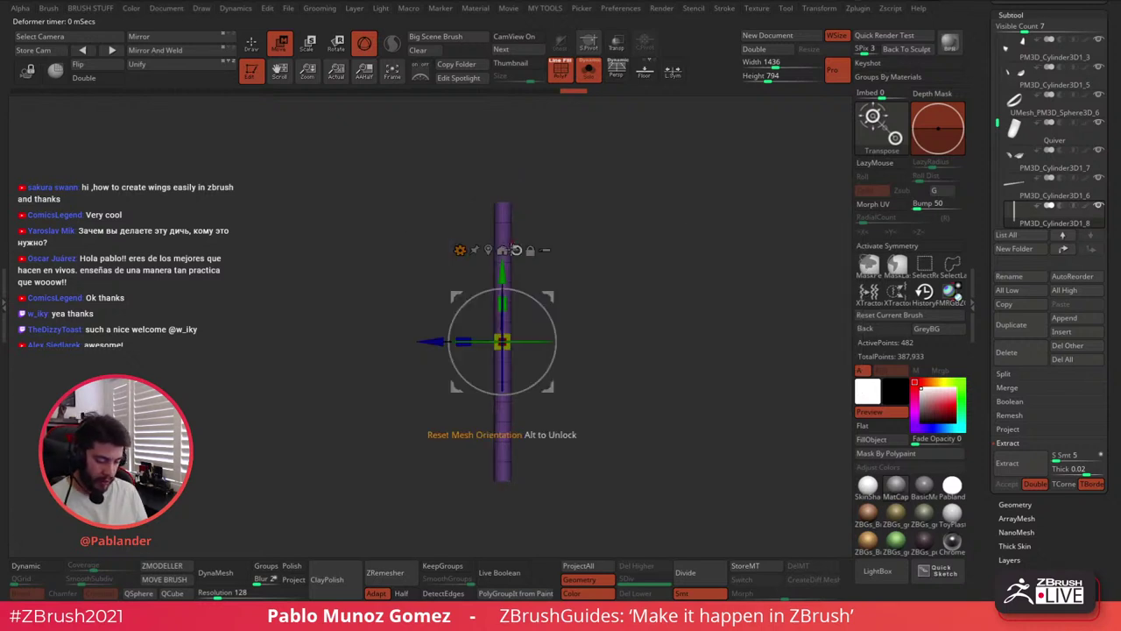
Replace the pole's mesh with a PolyCylinder primitive
{"action": "left_click", "coordinate": [462, 254]}
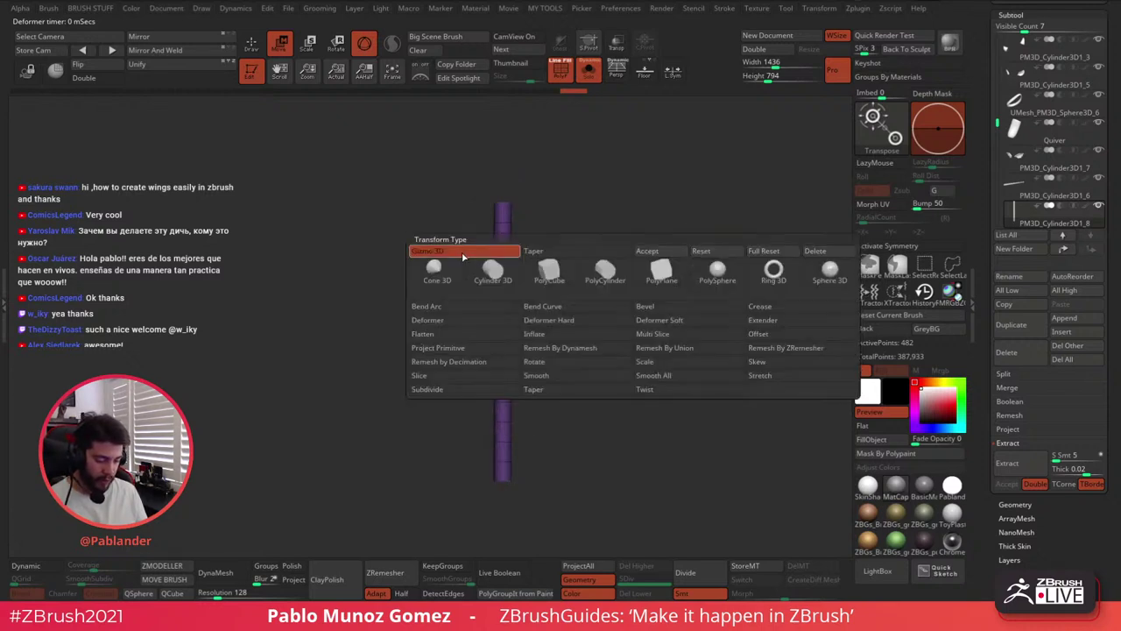
{"action": "left_click", "coordinate": [601, 274]}
{"action": "right_click_drag", "start_coordinate": [585, 336], "coordinate": [539, 275], "text": "ctrl"}
{"action": "left_click", "coordinate": [509, 251]}
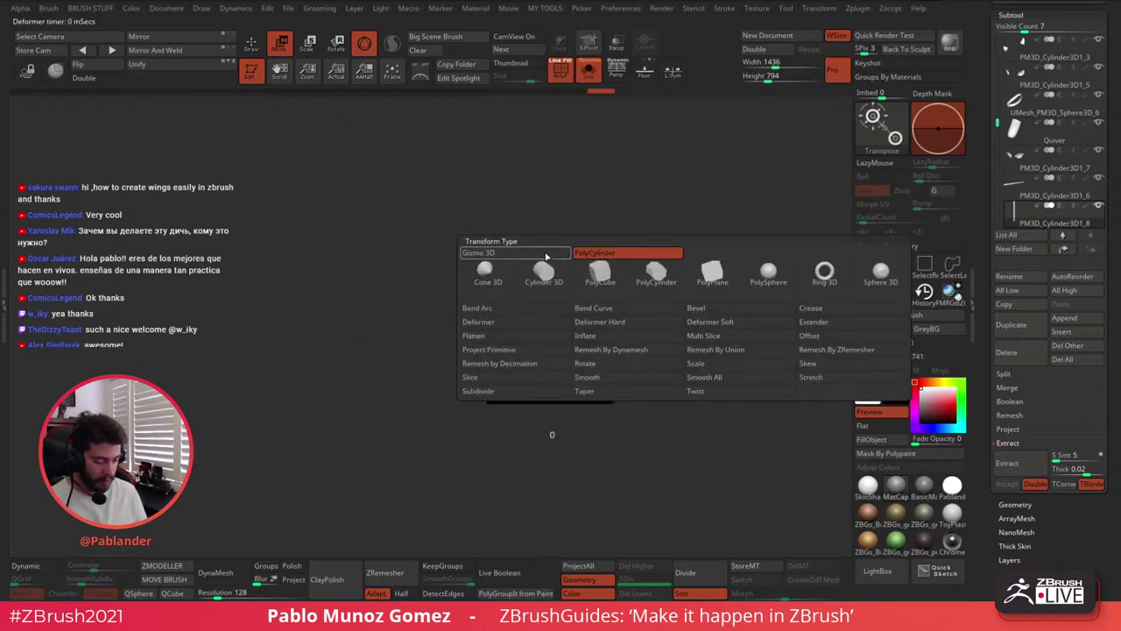
{"action": "key", "text": "q"}
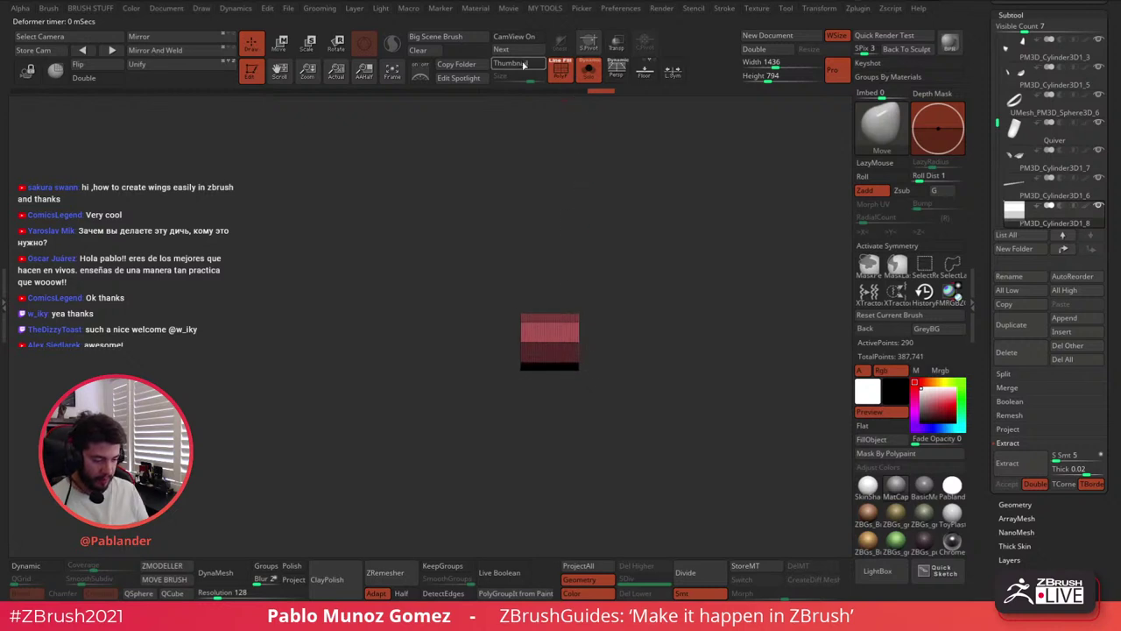
Stretch the PolyCylinder lengthwise into a long, narrow pole
{"action": "left_click", "coordinate": [281, 44]}
{"action": "left_click_drag", "start_coordinate": [600, 325], "coordinate": [513, 252]}
{"action": "left_click_drag", "start_coordinate": [549, 342], "coordinate": [545, 360]}
{"action": "key", "text": "q"}
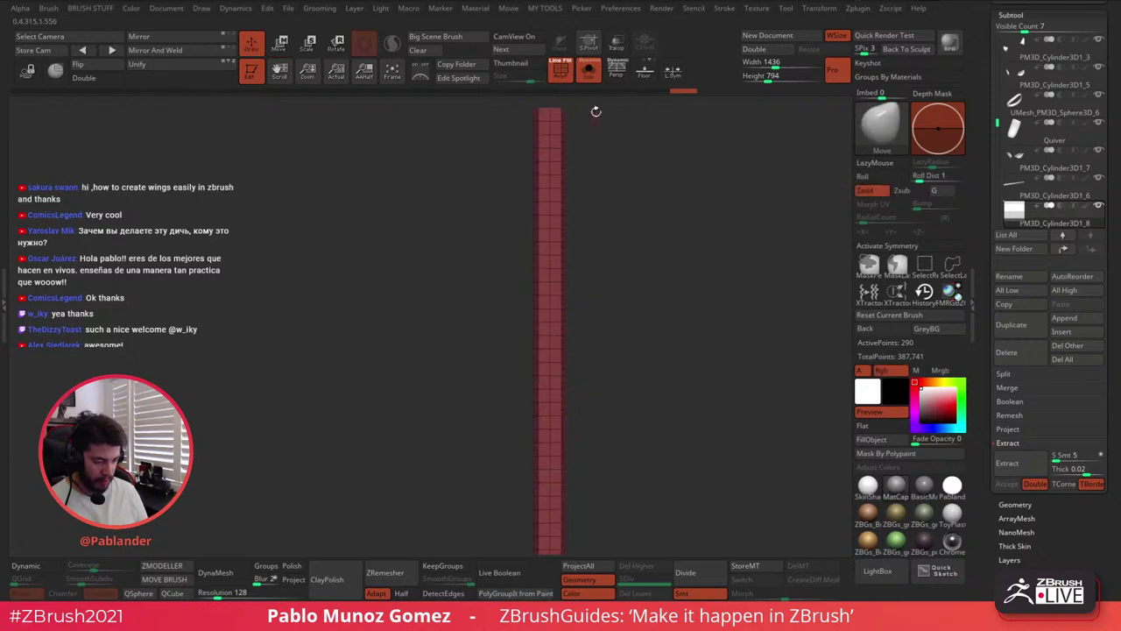
Show the whole character transparently around the new pole and scale the pole down towards its size
{"action": "left_click", "coordinate": [589, 70]}
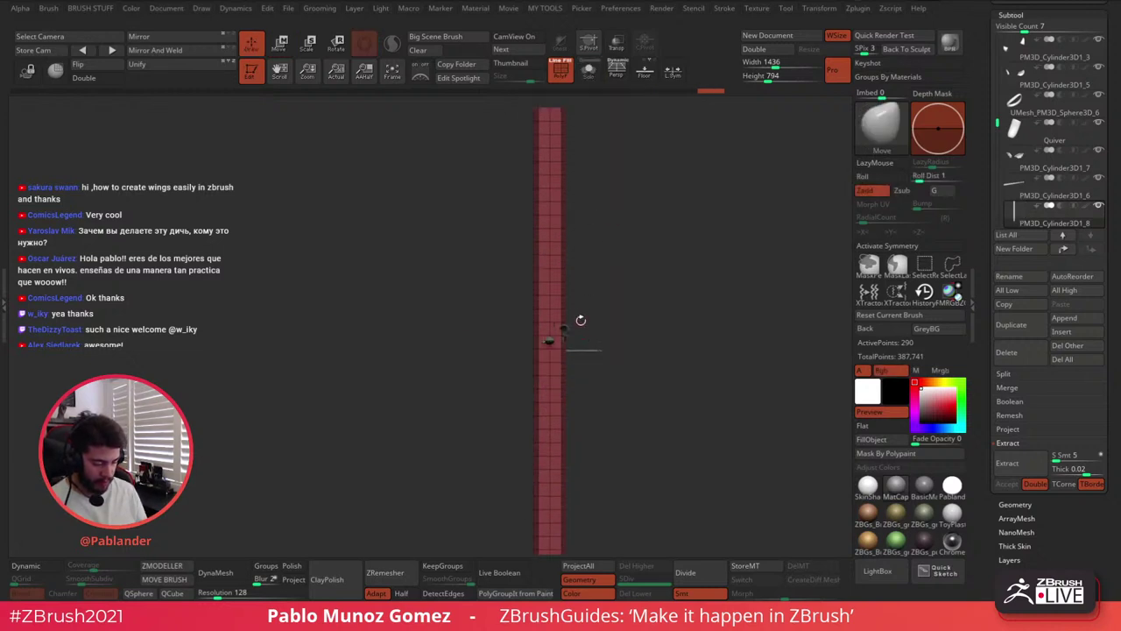
{"action": "key", "text": "w"}
{"action": "left_click_drag", "start_coordinate": [552, 341], "coordinate": [514, 441]}
{"action": "right_click_drag", "start_coordinate": [514, 442], "coordinate": [639, 155], "text": "ctrl"}
{"action": "left_click", "coordinate": [616, 42]}
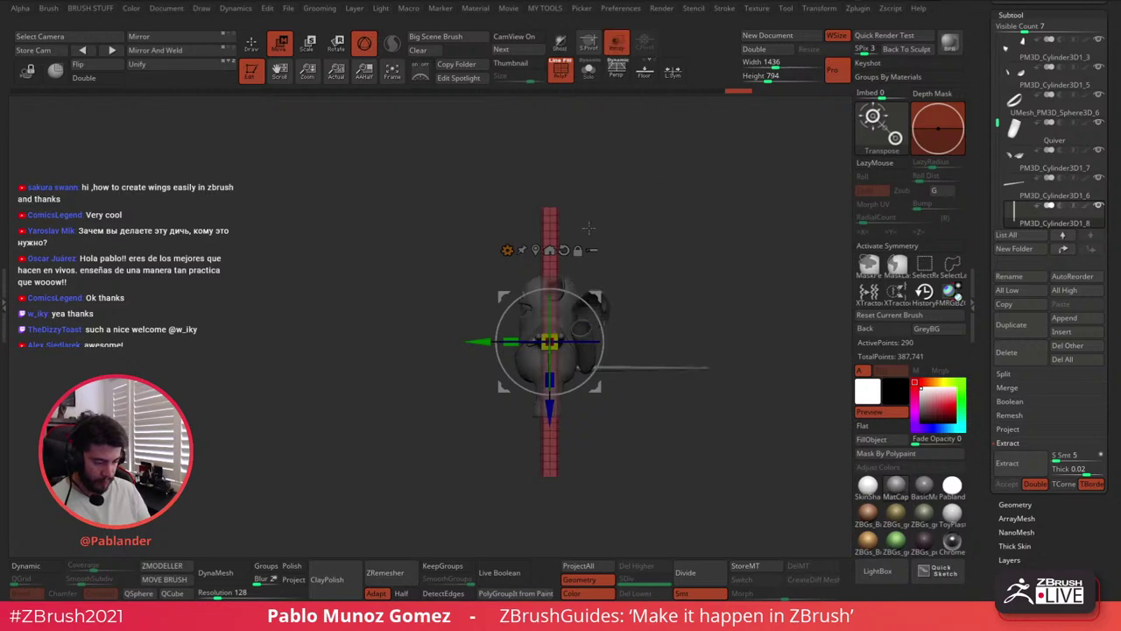
Scale the pole down so it runs from just above the character's head to just below the feet
{"action": "left_click_drag", "start_coordinate": [552, 342], "coordinate": [538, 375]}
{"action": "right_click_drag", "start_coordinate": [656, 412], "coordinate": [658, 326], "text": "ctrl"}
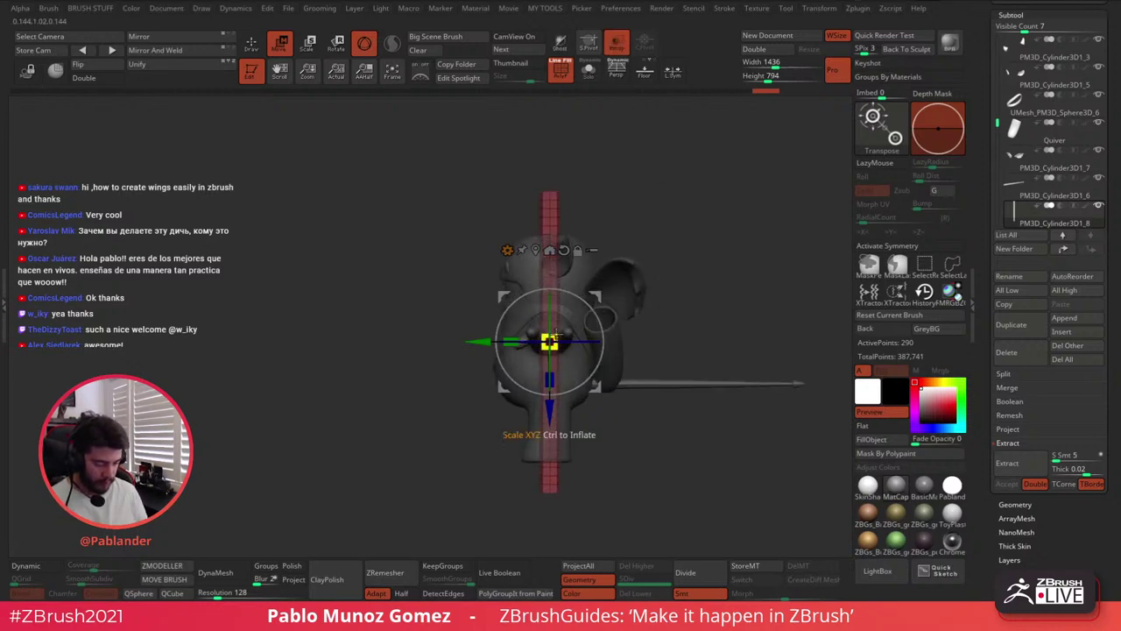
{"action": "left_click_drag", "start_coordinate": [558, 339], "coordinate": [551, 380]}
{"action": "left_click_drag", "start_coordinate": [551, 378], "coordinate": [551, 377]}
{"action": "left_click_drag", "start_coordinate": [713, 270], "coordinate": [742, 271], "text": "shift"}
{"action": "left_click_drag", "start_coordinate": [666, 312], "coordinate": [641, 295], "text": "alt"}
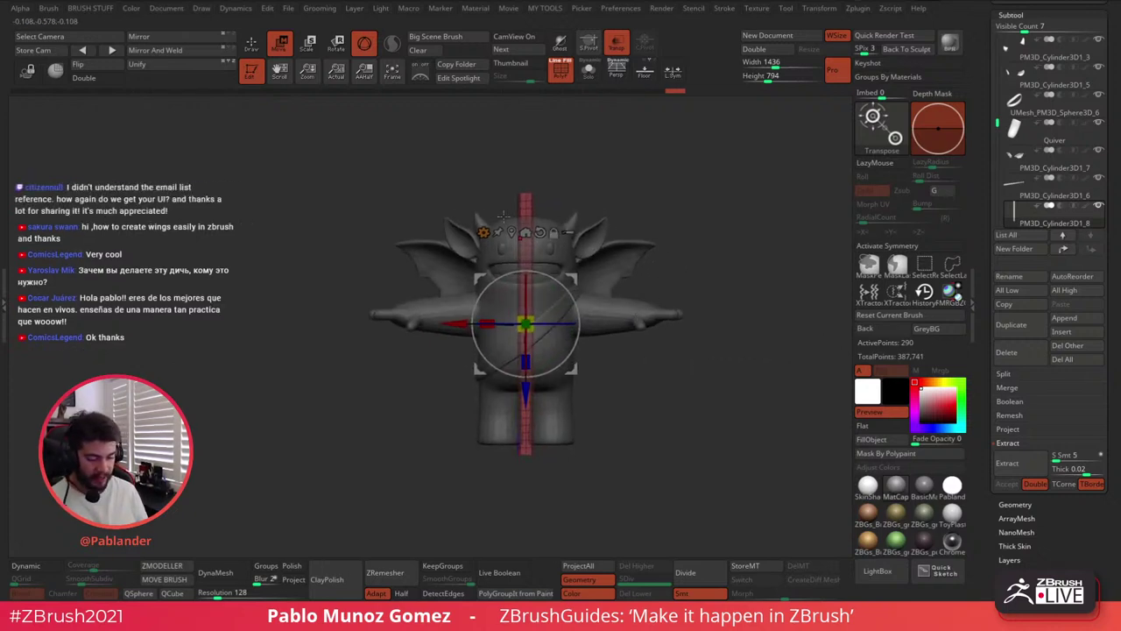
Check the pole against the character, turn off transparency, and isolate the pole with its transform gizmo active
{"action": "key", "text": "q"}
{"action": "left_click_drag", "start_coordinate": [645, 244], "coordinate": [622, 276]}
{"action": "left_click_drag", "start_coordinate": [608, 169], "coordinate": [470, 114]}
{"action": "key", "text": "w"}
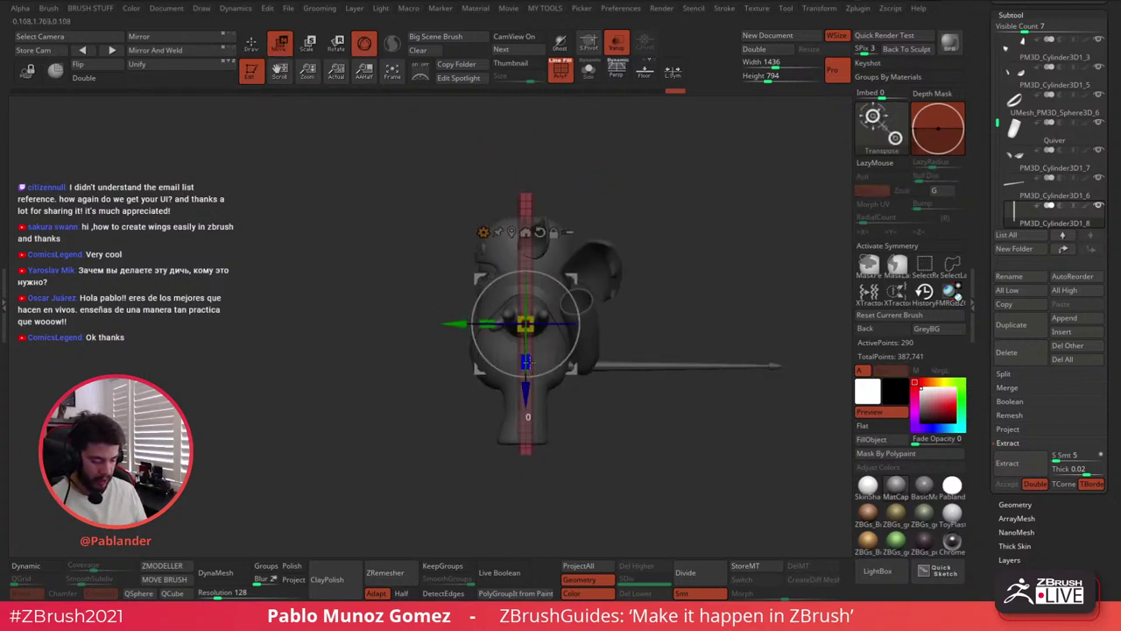
{"action": "left_click", "coordinate": [251, 43]}
{"action": "left_click", "coordinate": [617, 44]}
{"action": "left_click", "coordinate": [589, 71]}
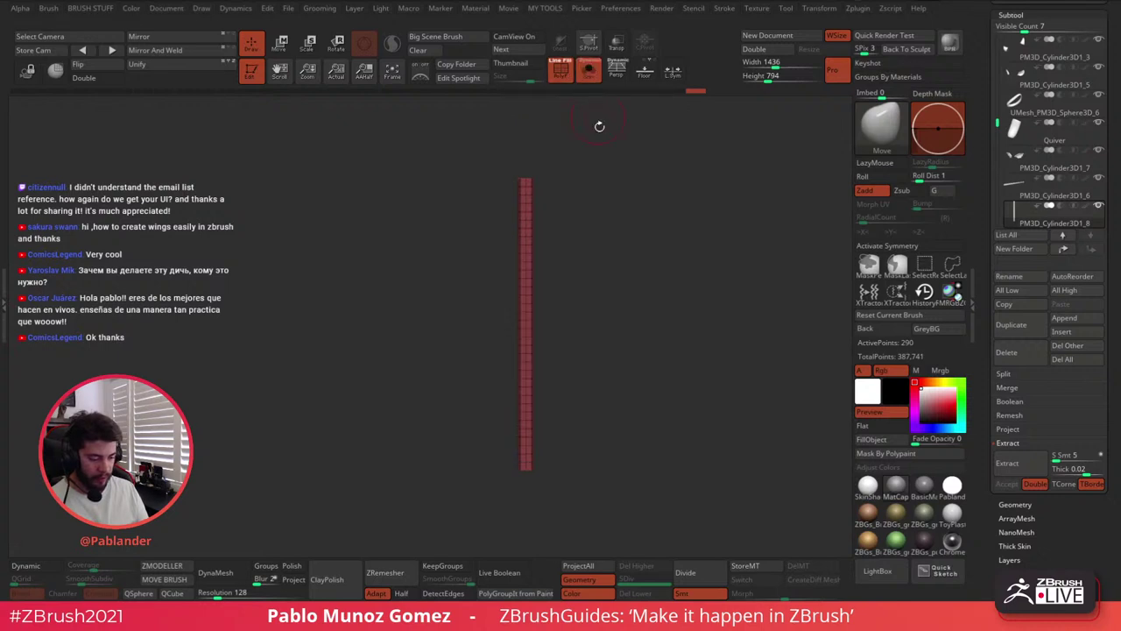
{"action": "key", "text": "w"}
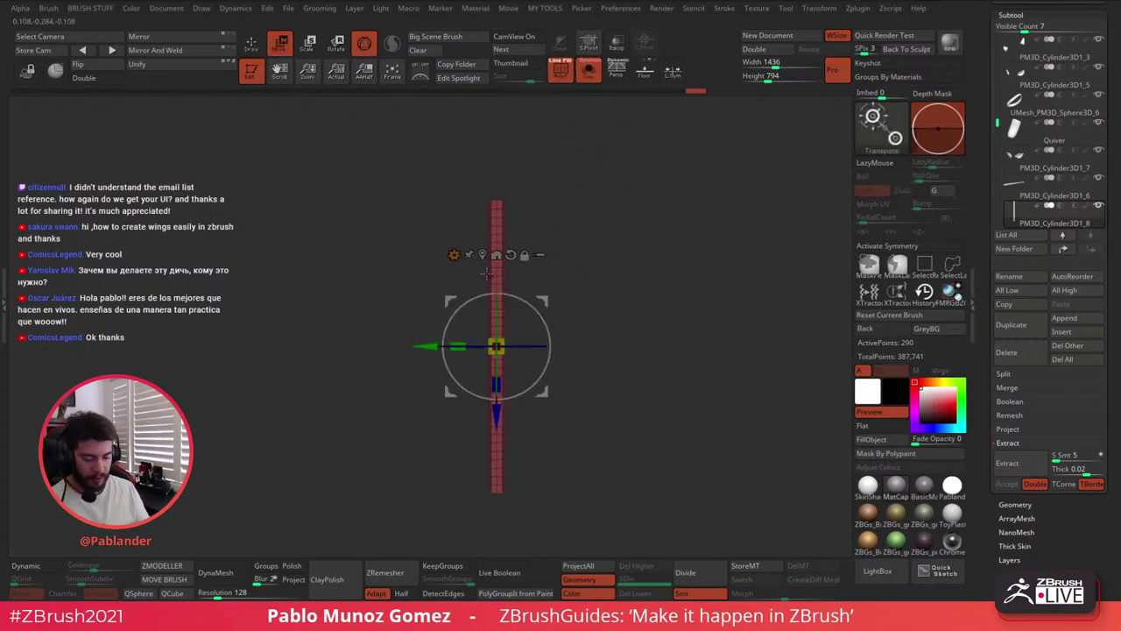
Apply a Taper deformer to the pole and narrow its upper end with a taper of about -0.7
{"action": "left_click", "coordinate": [516, 290]}
{"action": "left_click", "coordinate": [587, 395]}
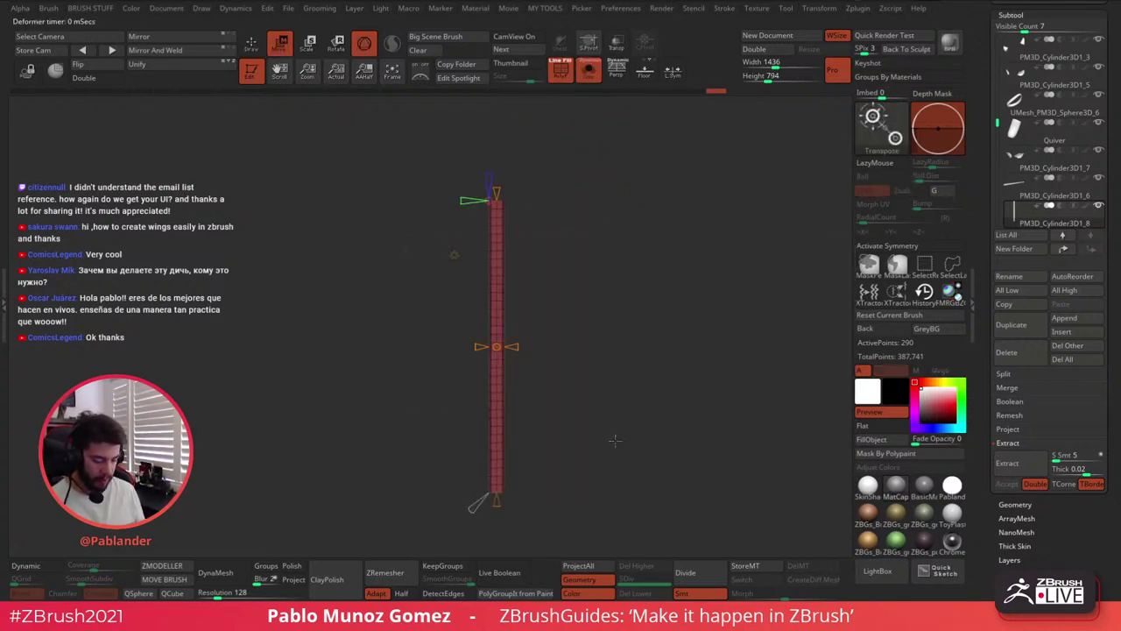
{"action": "left_click_drag", "start_coordinate": [561, 238], "coordinate": [591, 227], "text": "alt"}
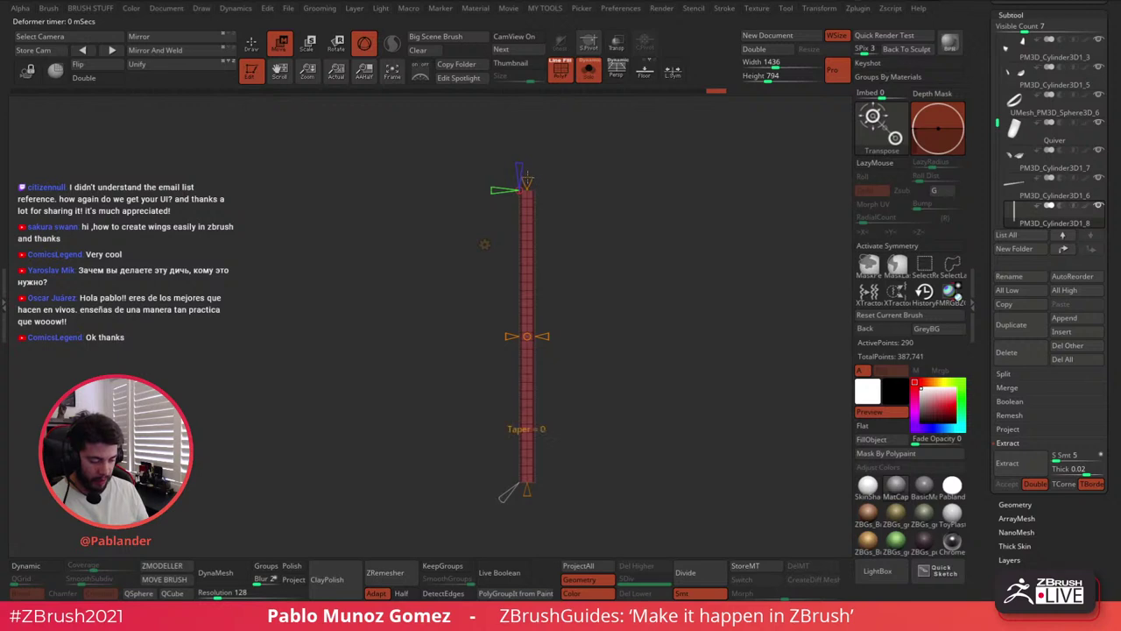
{"action": "left_click_drag", "start_coordinate": [528, 173], "coordinate": [538, 219]}
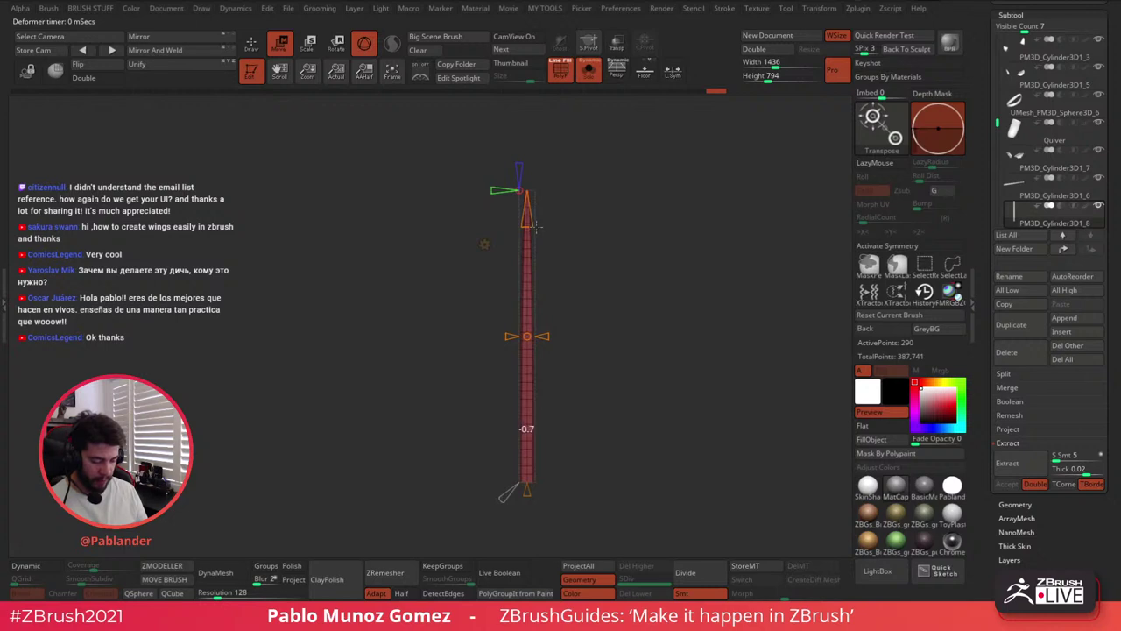
{"action": "left_click_drag", "start_coordinate": [534, 225], "coordinate": [536, 226]}
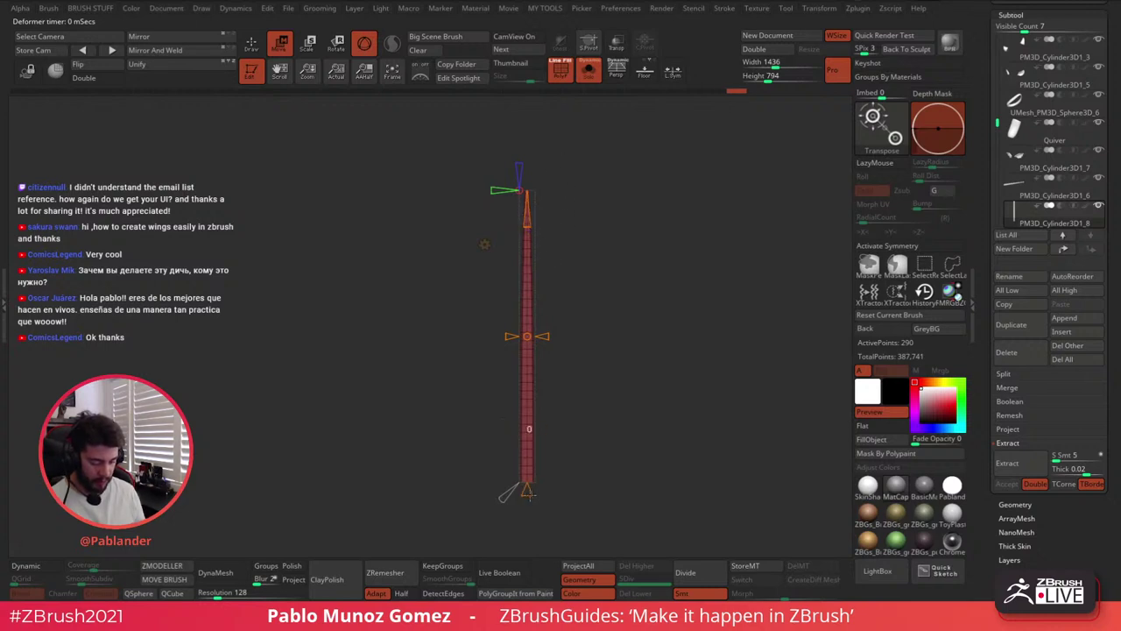
Taper the pole's lower end to about -0.7 and return to Draw mode
{"action": "left_click_drag", "start_coordinate": [530, 492], "coordinate": [530, 432]}
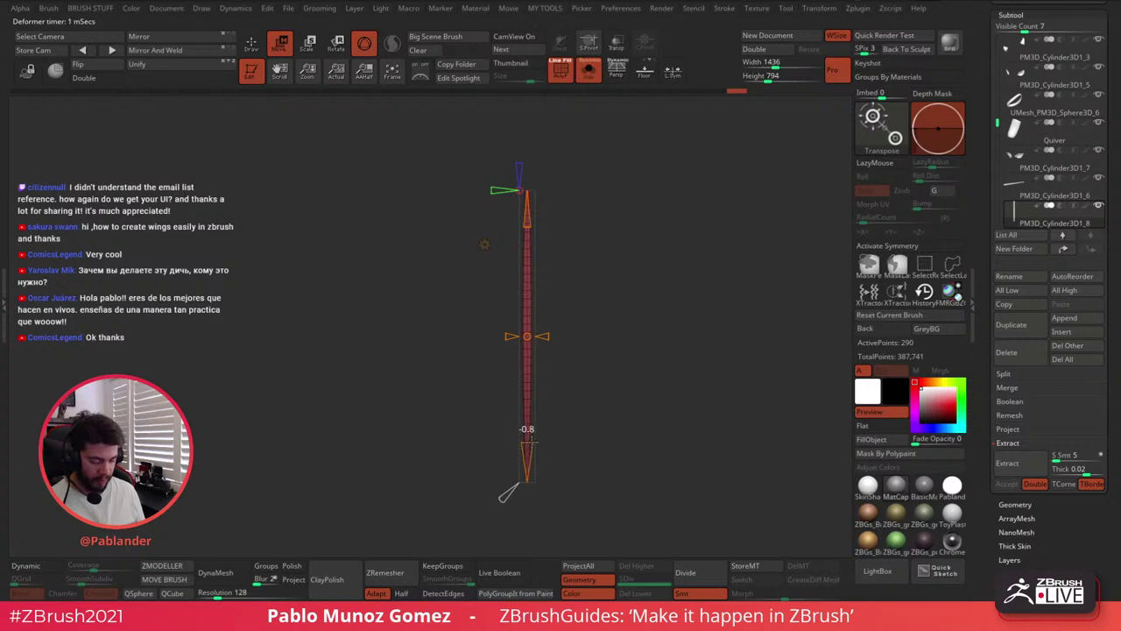
{"action": "left_click_drag", "start_coordinate": [531, 443], "coordinate": [529, 438]}
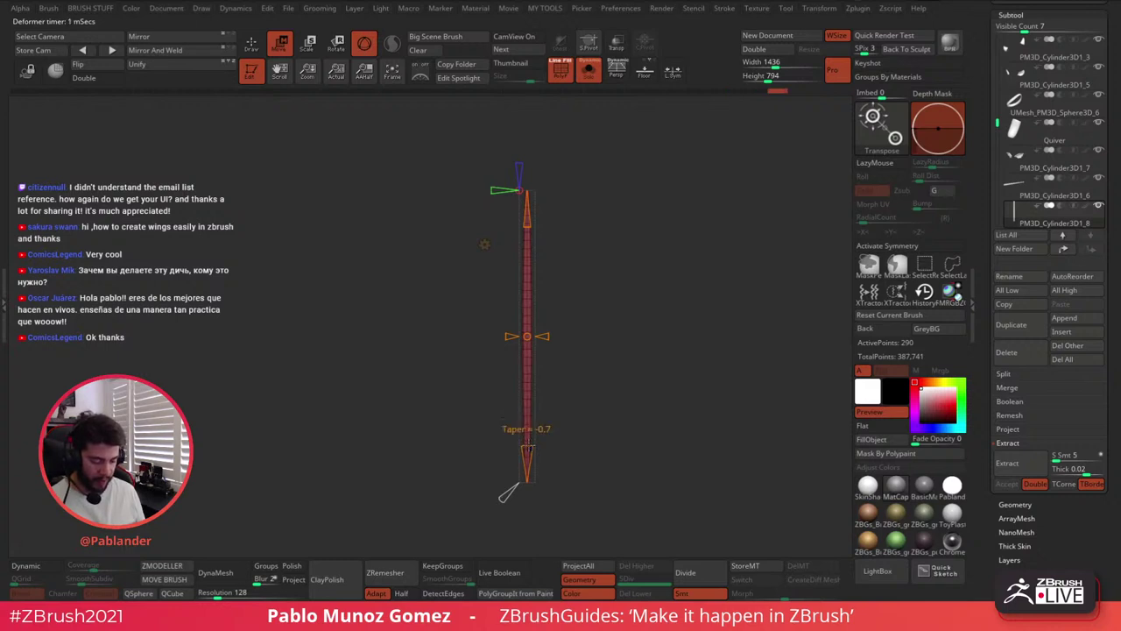
{"action": "left_click_drag", "start_coordinate": [590, 202], "coordinate": [565, 337]}
{"action": "left_click_drag", "start_coordinate": [564, 270], "coordinate": [613, 331]}
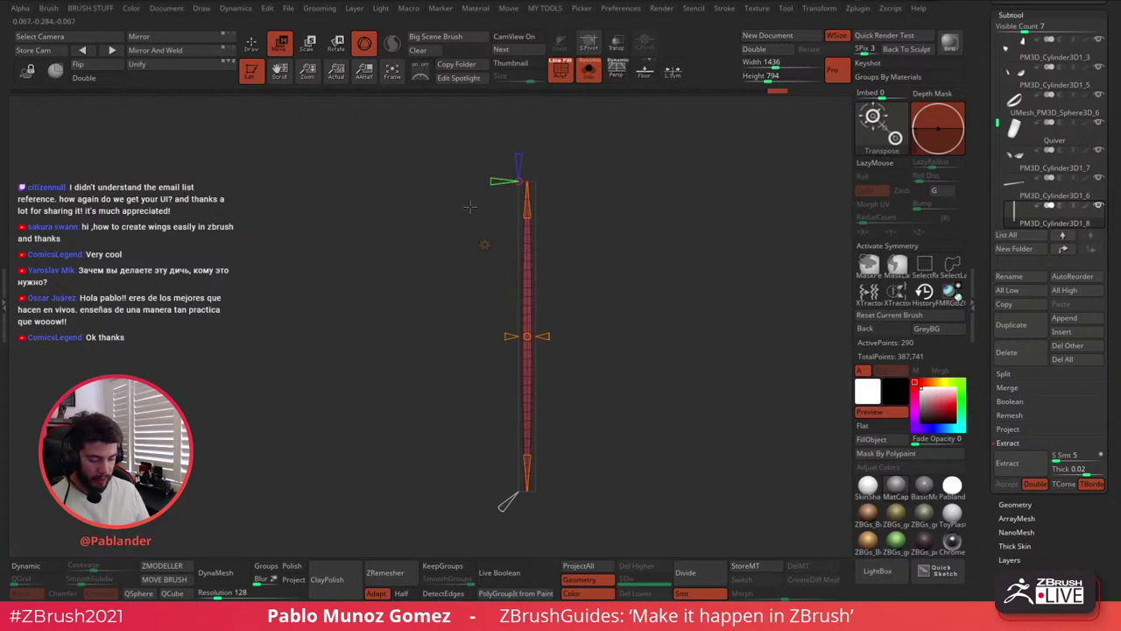
{"action": "left_click", "coordinate": [251, 42]}
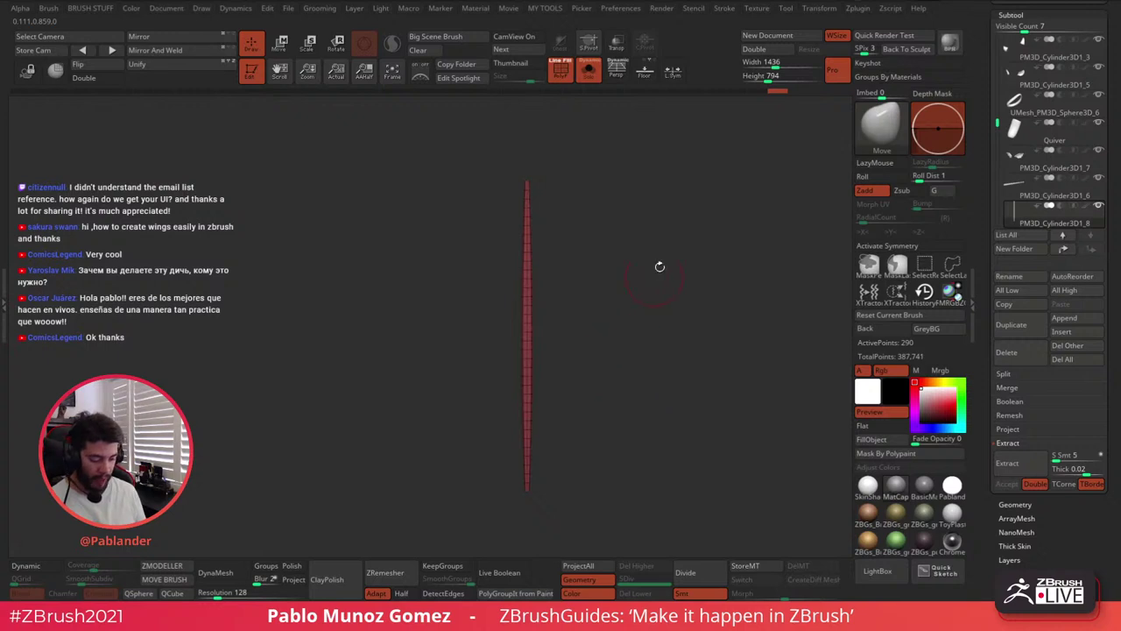
Enable symmetry across the Y axis only and turn on local symmetry for the pole
{"action": "mouse_move", "coordinate": [527, 283]}
{"action": "left_mouse_down"}
{"action": "mouse_move", "coordinate": [531, 412]}
{"action": "mouse_move", "coordinate": [561, 368]}
{"action": "mouse_move", "coordinate": [547, 298]}
{"action": "mouse_move", "coordinate": [536, 302]}
{"action": "left_mouse_up"}
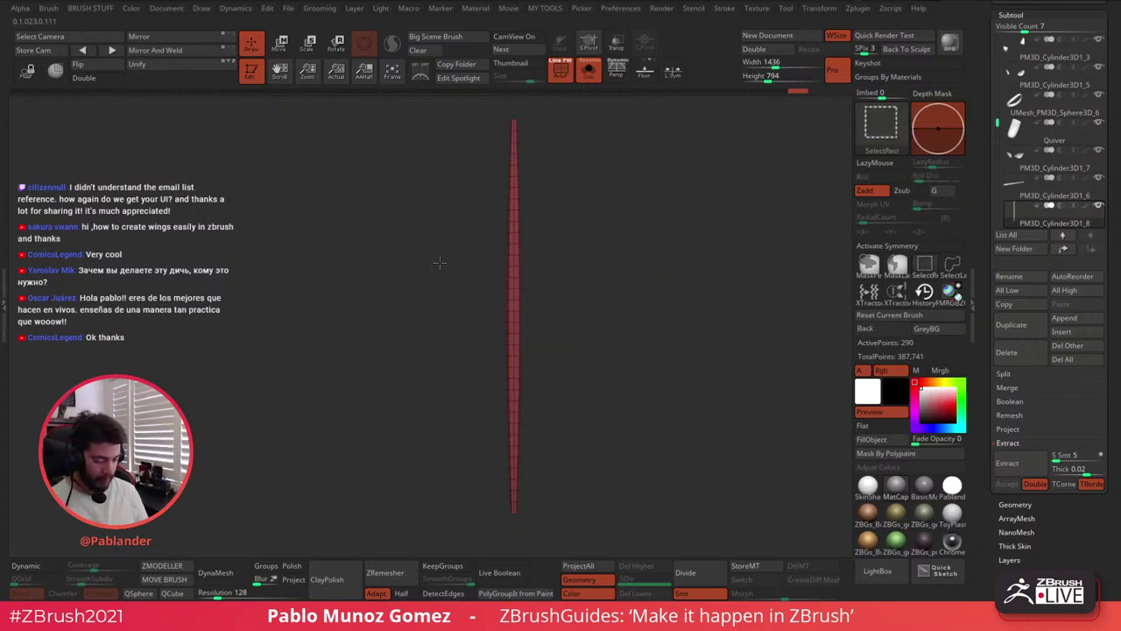
{"action": "left_click_drag", "start_coordinate": [440, 263], "coordinate": [565, 341], "text": "ctrl+shift"}
{"action": "left_click", "coordinate": [569, 357], "text": "ctrl+shift"}
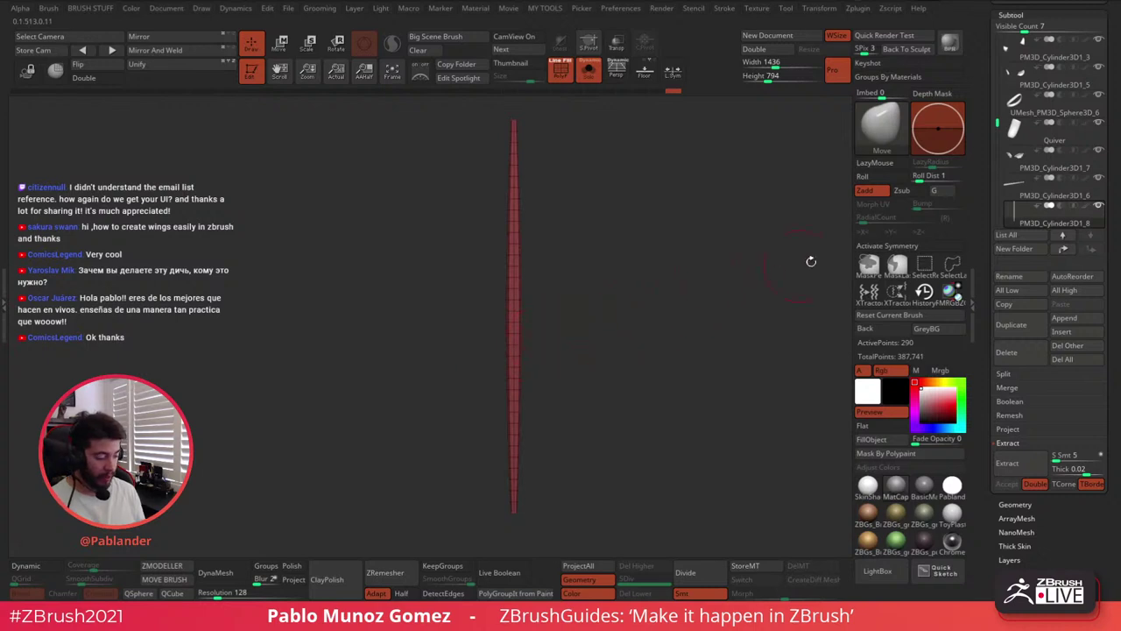
{"action": "left_click", "coordinate": [929, 247]}
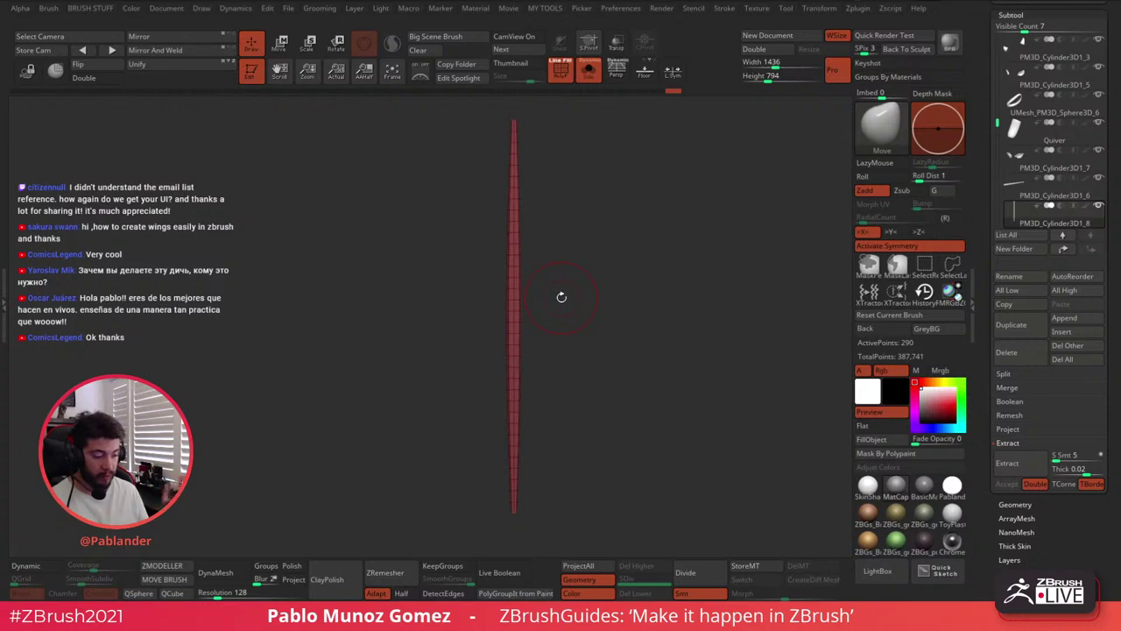
{"action": "left_click", "coordinate": [891, 233]}
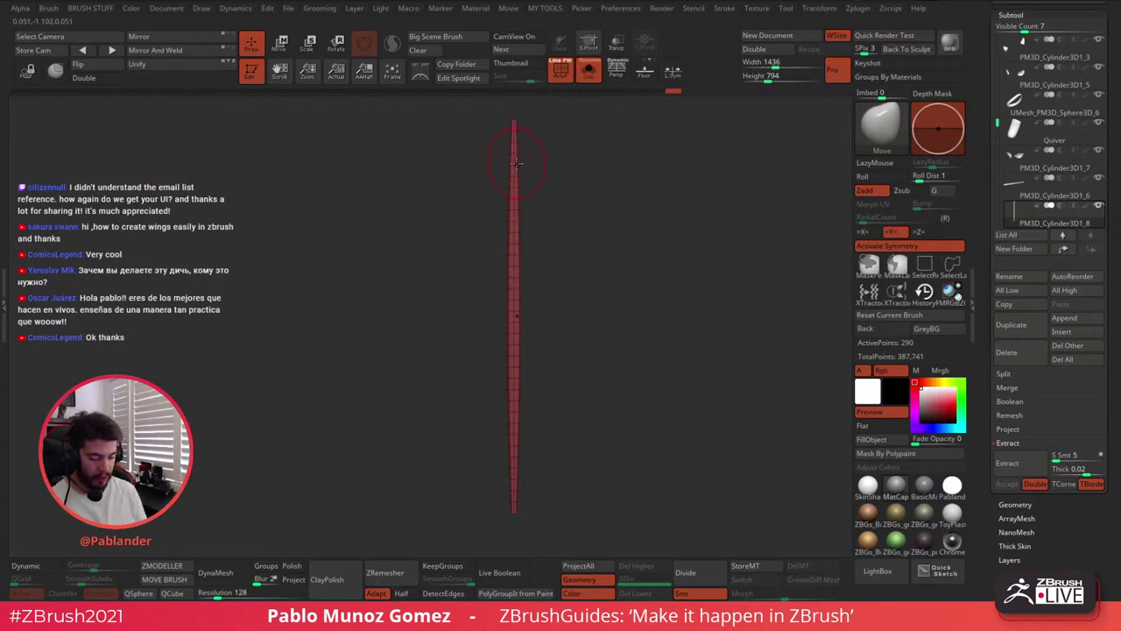
{"action": "left_click", "coordinate": [673, 72]}
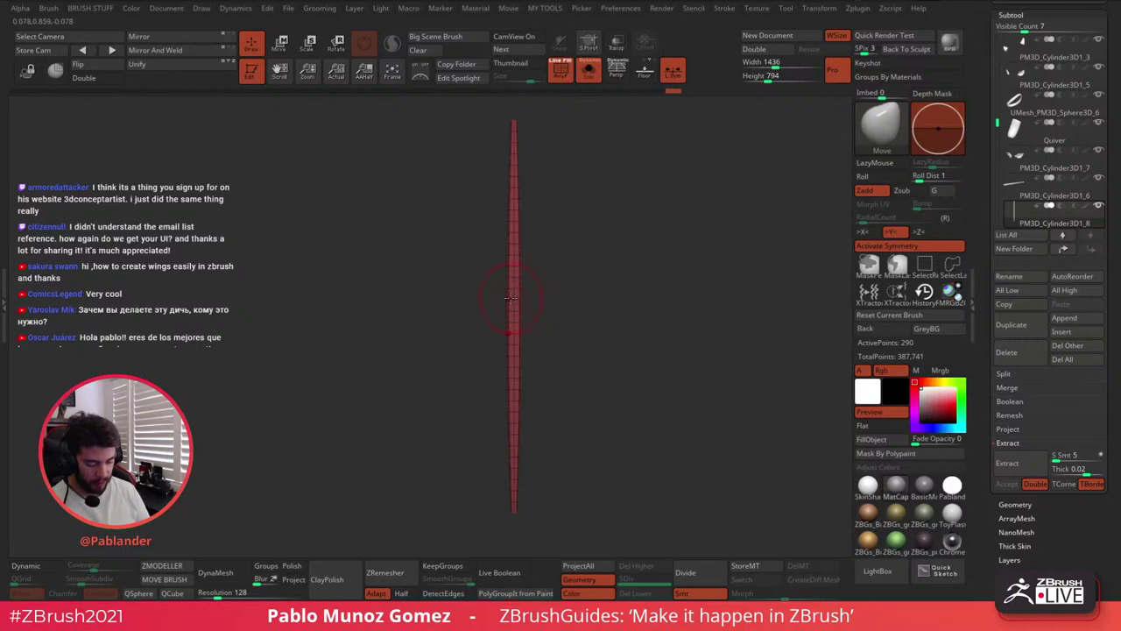
Isolate the short middle section of the pole, give it its own polygroup, and show the whole pole again
{"action": "key", "text": "ctrl+shift"}
{"action": "left_click_drag", "start_coordinate": [495, 300], "coordinate": [543, 336], "text": "ctrl+shift"}
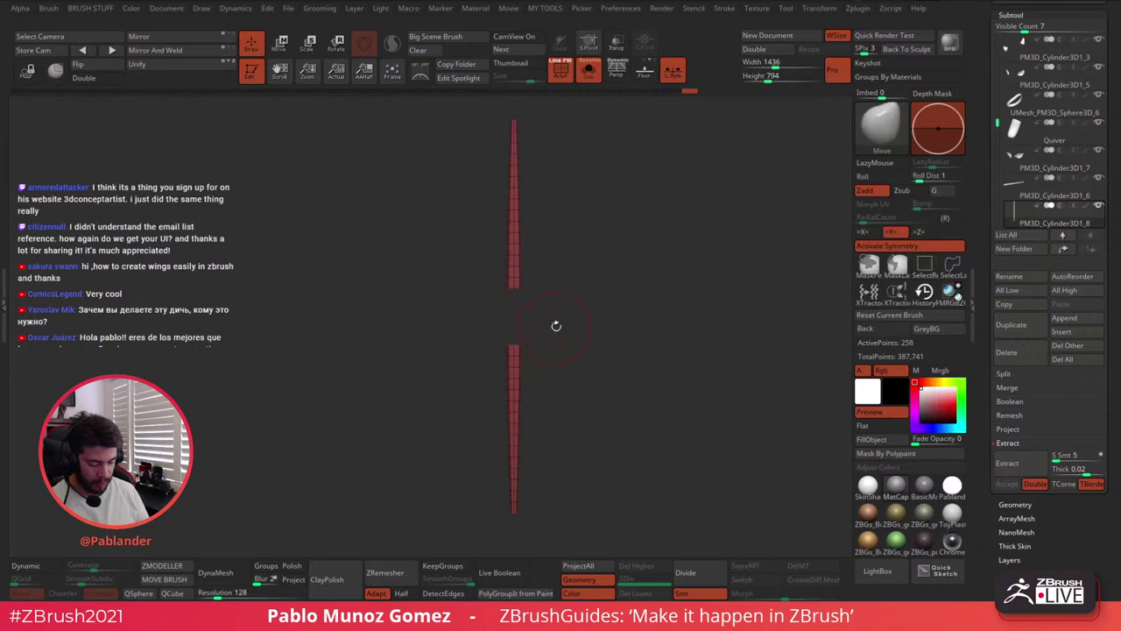
{"action": "left_click_drag", "start_coordinate": [616, 296], "coordinate": [618, 333], "text": "ctrl+shift"}
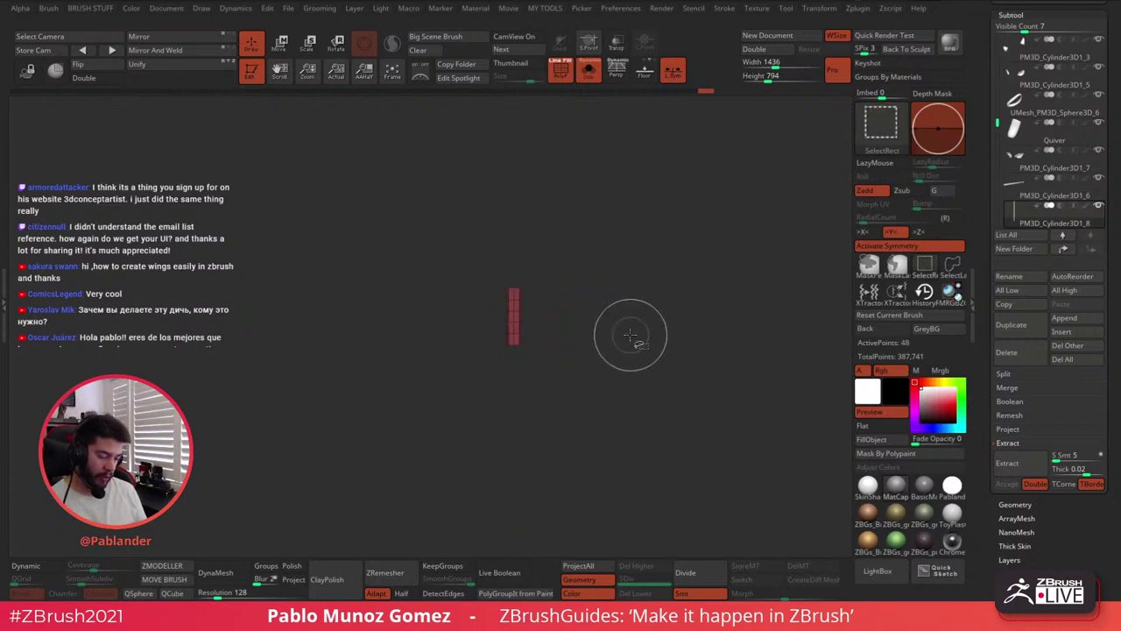
{"action": "key", "text": "ctrl"}
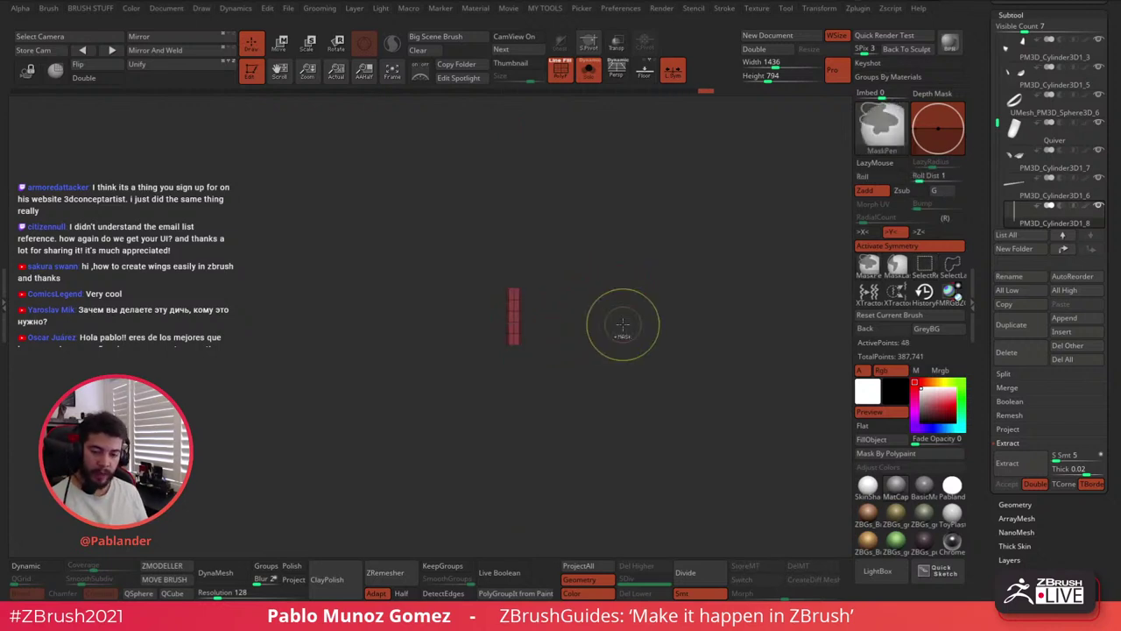
{"action": "left_click", "coordinate": [623, 328], "text": "ctrl+shift"}
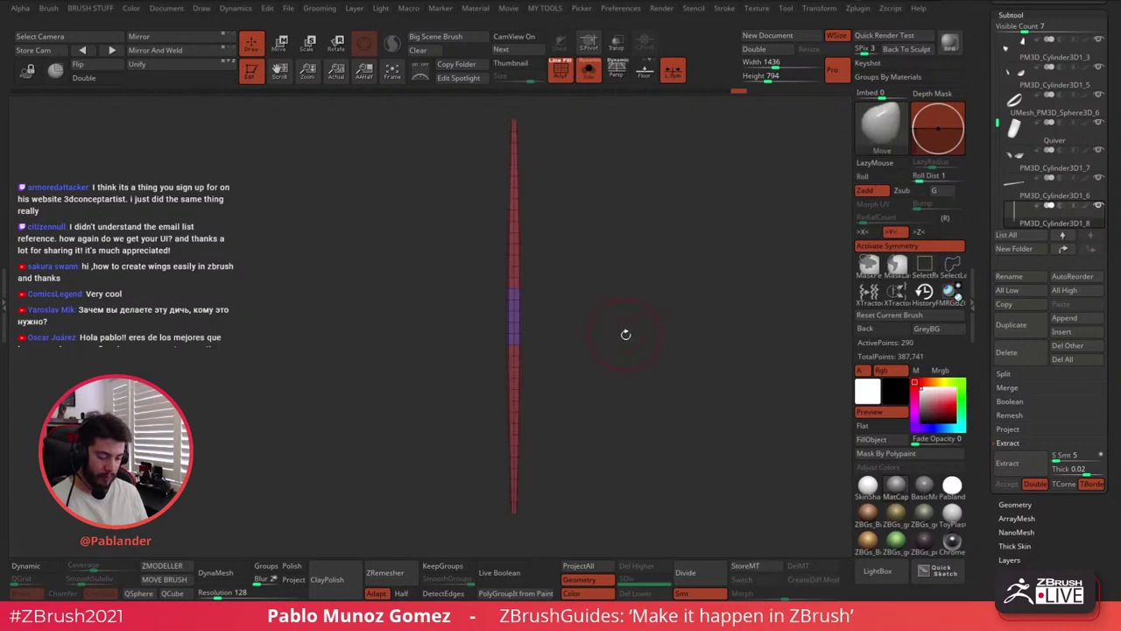
Turn off symmetry and use ZModeler's QMesh Polygroup All to push the middle polygroup inward as a thinner, recessed grip
{"action": "left_click", "coordinate": [911, 245]}
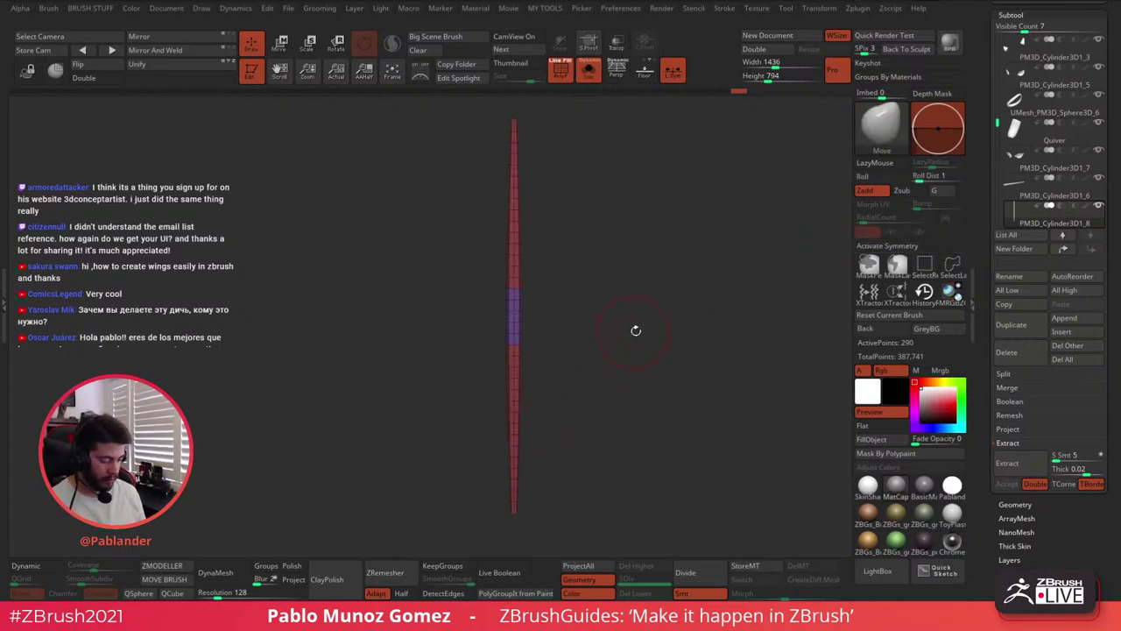
{"action": "mouse_move", "coordinate": [636, 321]}
{"action": "left_mouse_down"}
{"action": "mouse_move", "coordinate": [668, 337]}
{"action": "mouse_move", "coordinate": [643, 333]}
{"action": "left_mouse_up"}
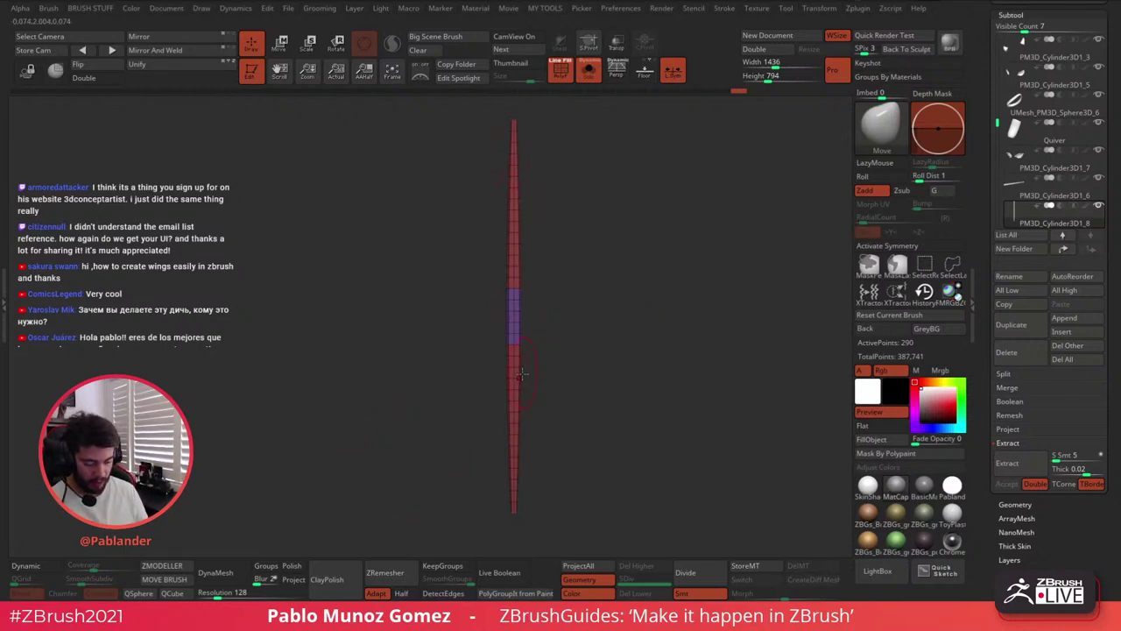
{"action": "left_click", "coordinate": [167, 567]}
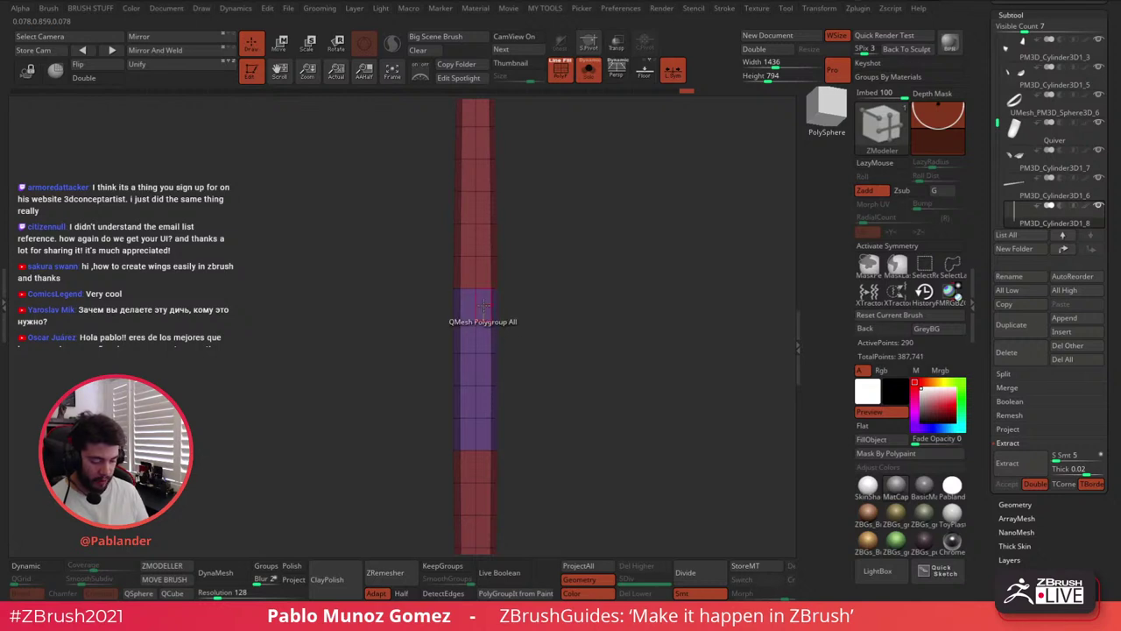
{"action": "key", "text": "space"}
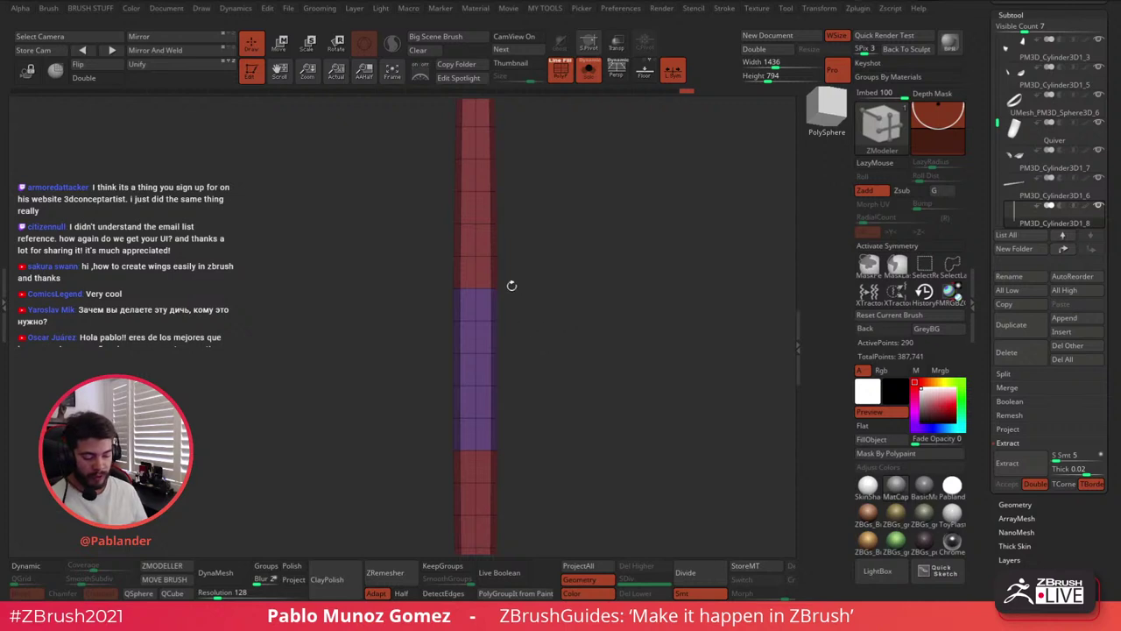
{"action": "left_click_drag", "start_coordinate": [618, 312], "coordinate": [583, 300]}
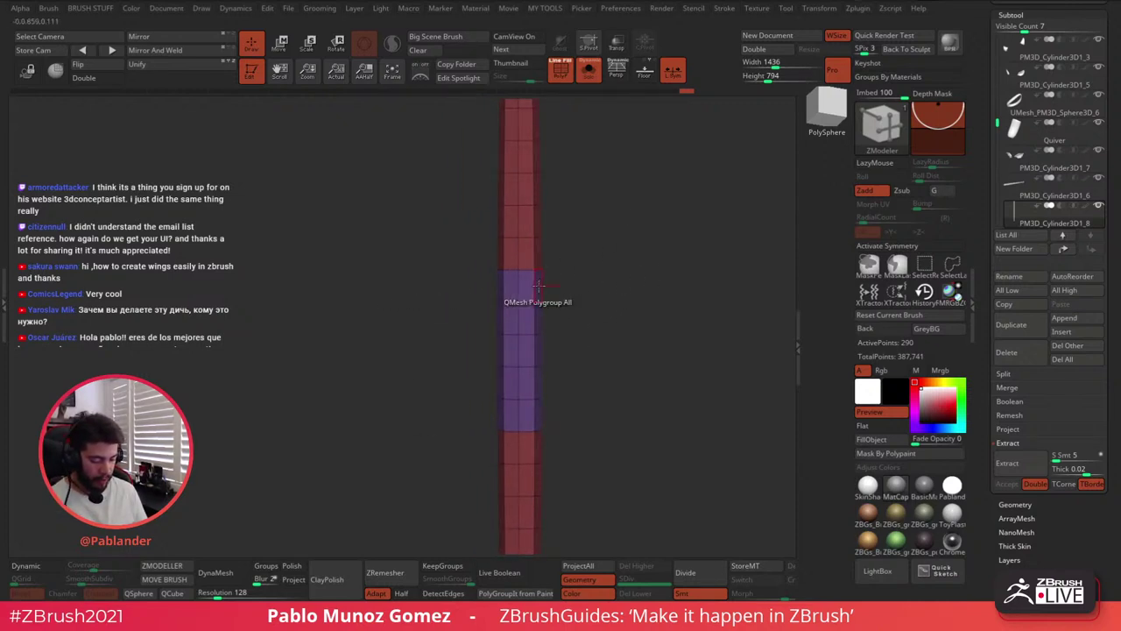
{"action": "left_click_drag", "start_coordinate": [539, 286], "coordinate": [531, 289]}
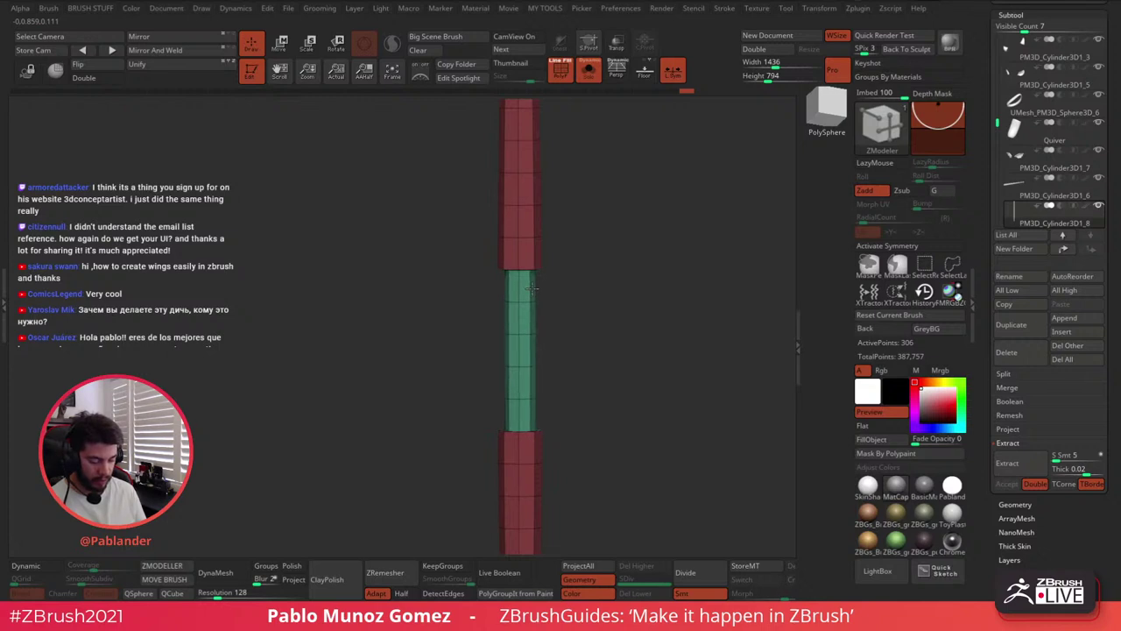
{"action": "left_click_drag", "start_coordinate": [533, 289], "coordinate": [601, 343]}
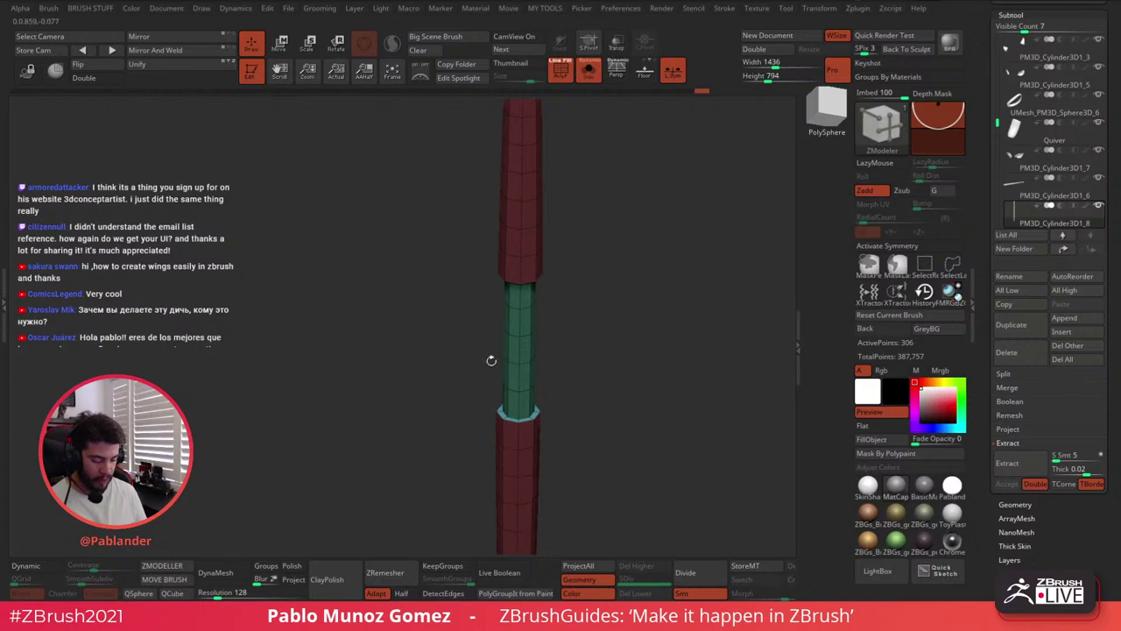
{"action": "left_click_drag", "start_coordinate": [603, 399], "coordinate": [599, 299], "text": "shift"}
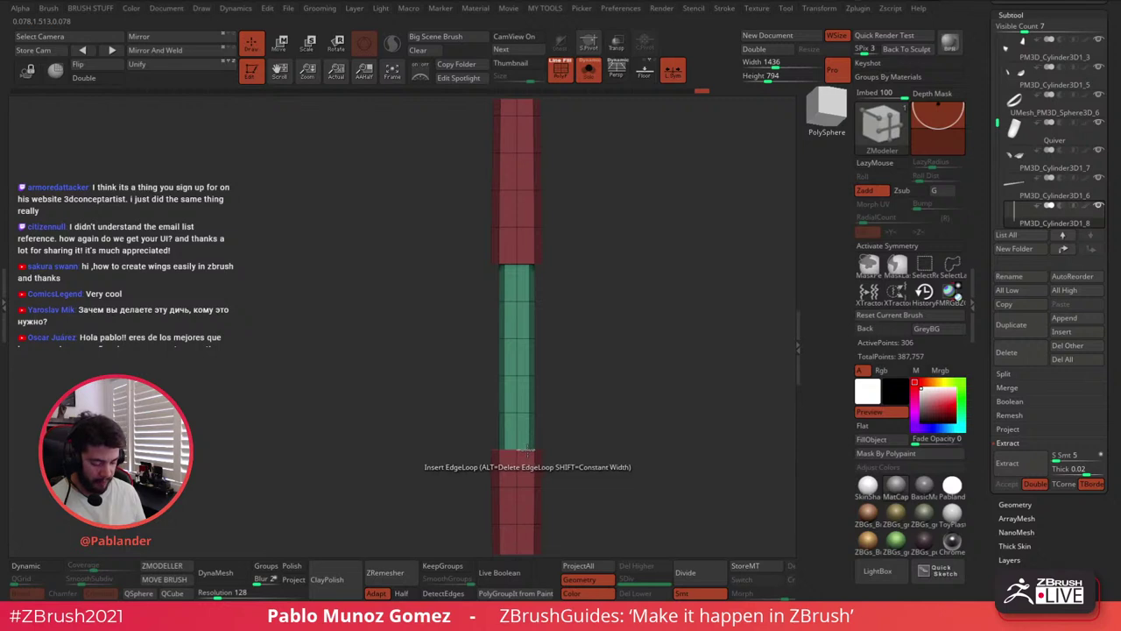
Using Scale EdgeLoop Complete with Y symmetry, flare the pole's edge loops bordering both ends of the recessed grip
{"action": "key", "text": "space"}
{"action": "left_click", "coordinate": [592, 233]}
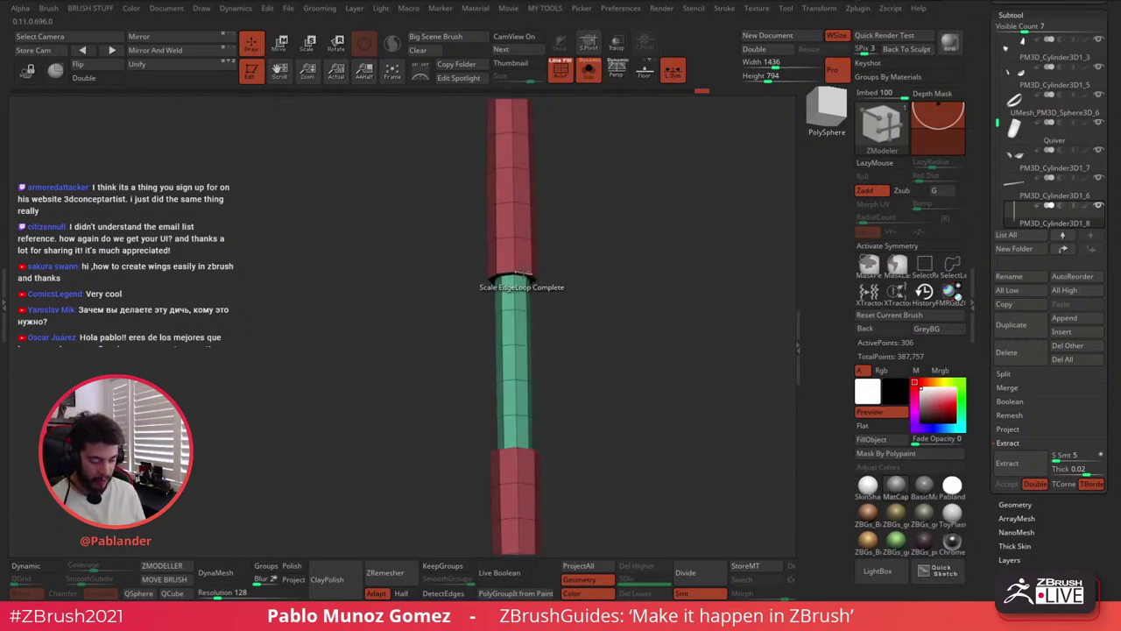
{"action": "left_click_drag", "start_coordinate": [519, 280], "coordinate": [536, 278]}
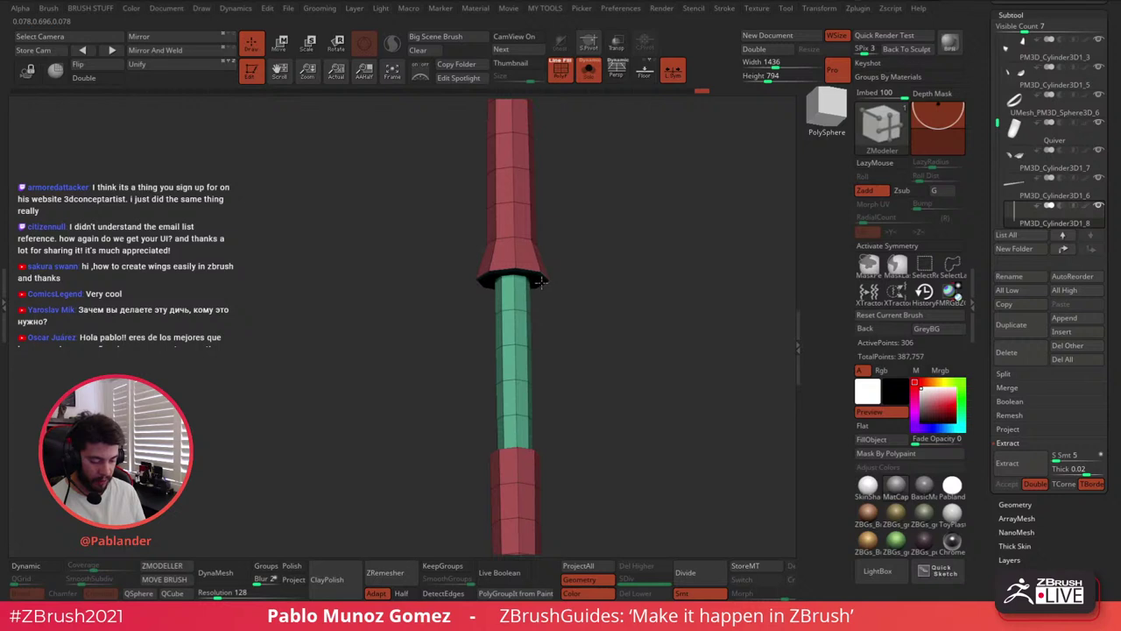
{"action": "key", "text": "ctrl+z"}
{"action": "left_click", "coordinate": [888, 246]}
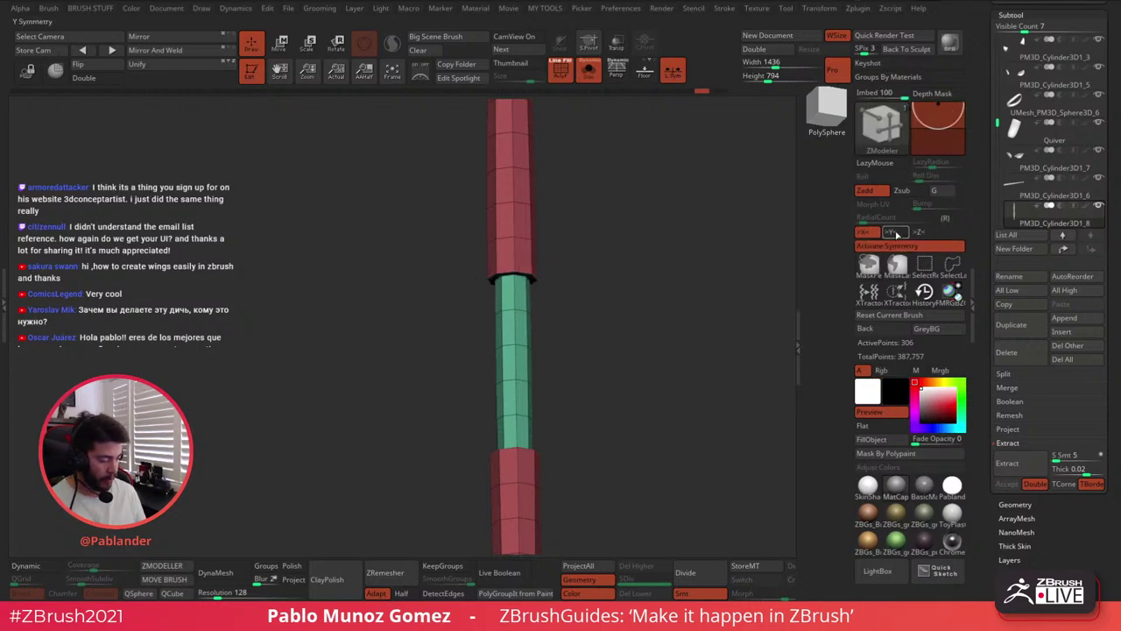
{"action": "left_click", "coordinate": [894, 232]}
{"action": "left_click_drag", "start_coordinate": [519, 281], "coordinate": [536, 280]}
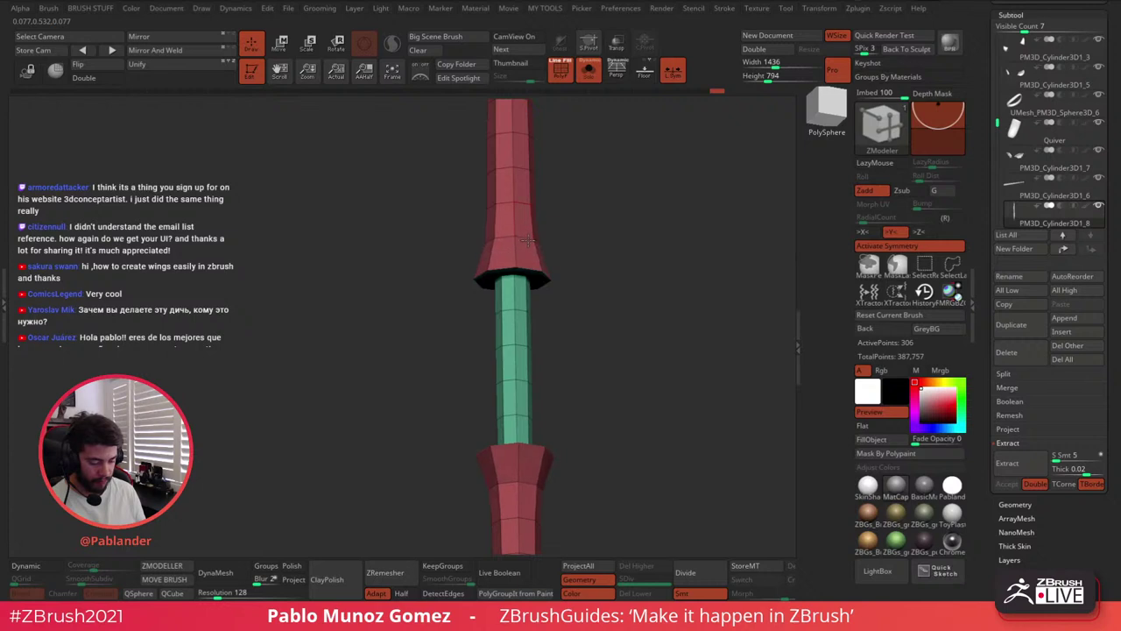
Widen the successive edge loops beyond each flare so the limbs taper gradually away from the grip
{"action": "left_click_drag", "start_coordinate": [524, 202], "coordinate": [531, 205]}
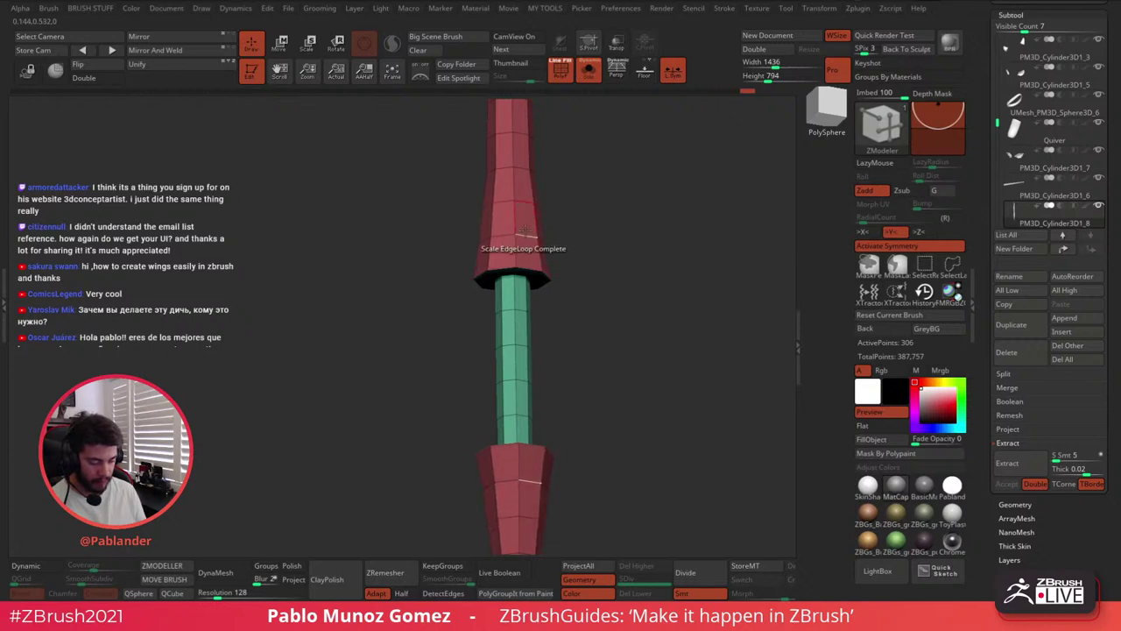
{"action": "left_click_drag", "start_coordinate": [522, 165], "coordinate": [532, 170]}
{"action": "left_click_drag", "start_coordinate": [598, 230], "coordinate": [616, 241], "text": "shift"}
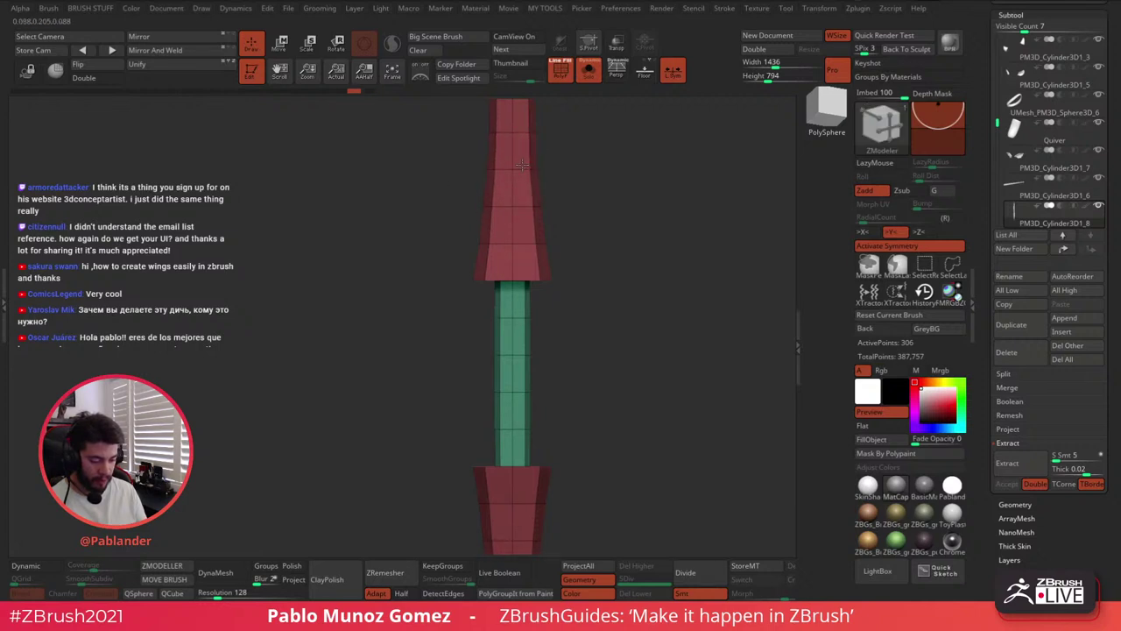
{"action": "left_click_drag", "start_coordinate": [522, 164], "coordinate": [537, 163]}
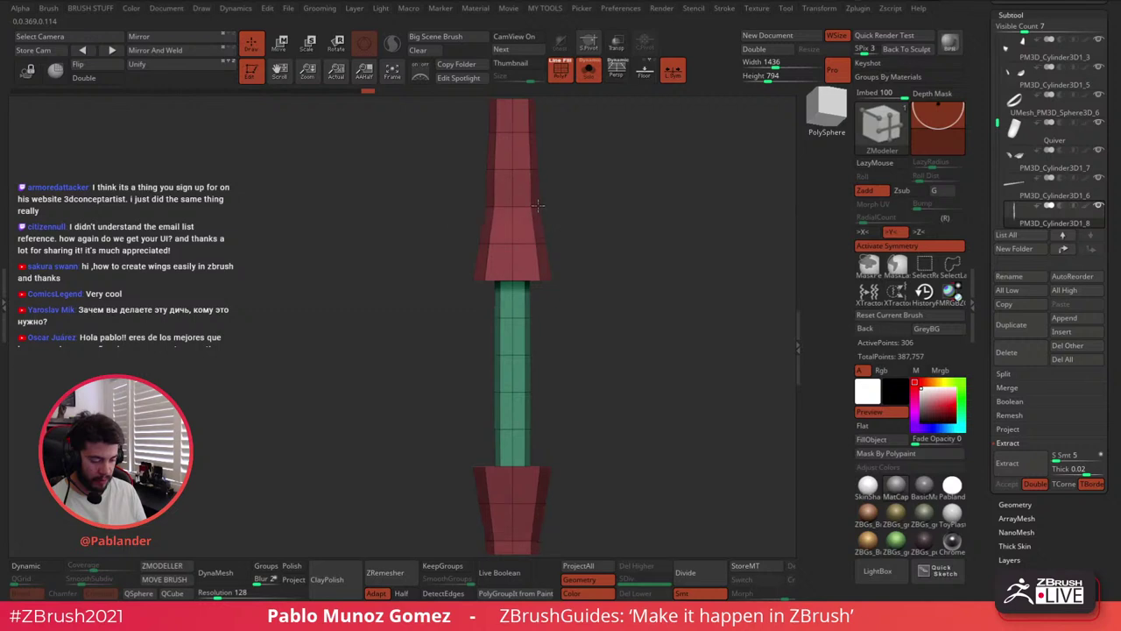
{"action": "left_click_drag", "start_coordinate": [537, 205], "coordinate": [522, 210]}
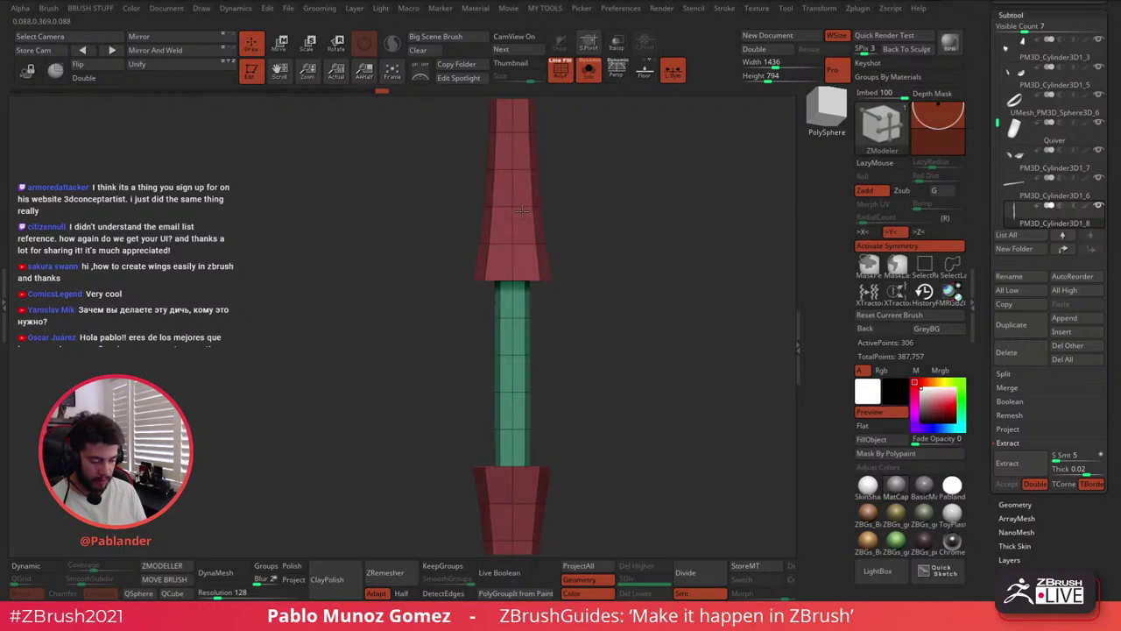
Scale the edge loops inside the recessed grip outward with Scale EdgeLoop Complete, giving the grip a gentle, even bulge
{"action": "mouse_move", "coordinate": [580, 290]}
{"action": "left_mouse_down"}
{"action": "mouse_move", "coordinate": [573, 323]}
{"action": "mouse_move", "coordinate": [590, 298]}
{"action": "mouse_move", "coordinate": [589, 323]}
{"action": "left_mouse_up"}
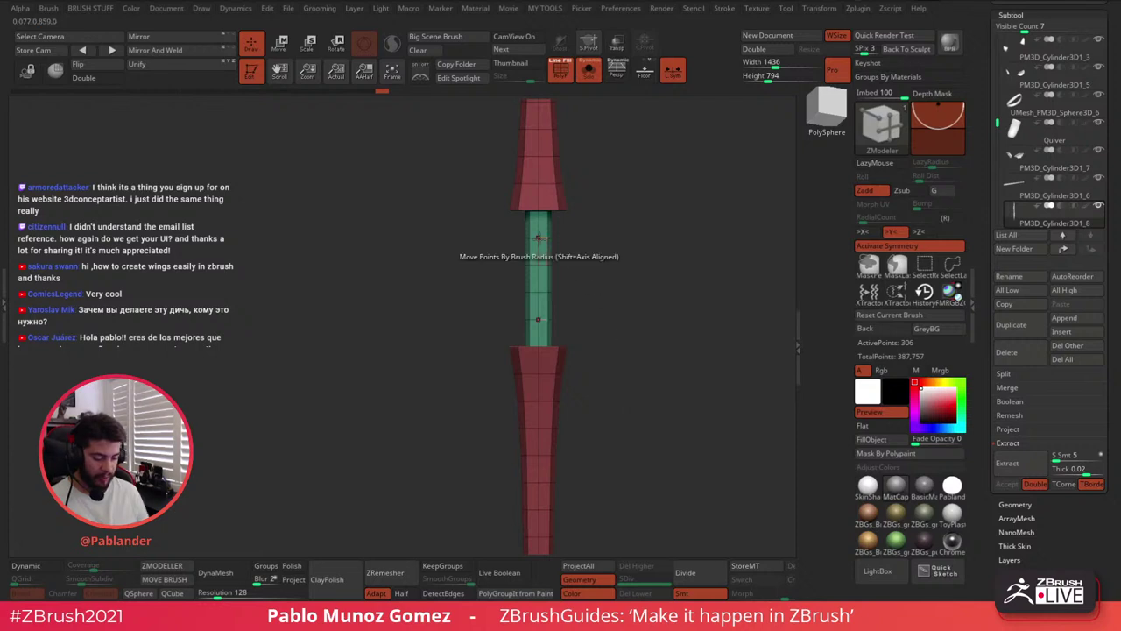
{"action": "left_click_drag", "start_coordinate": [540, 238], "coordinate": [544, 265]}
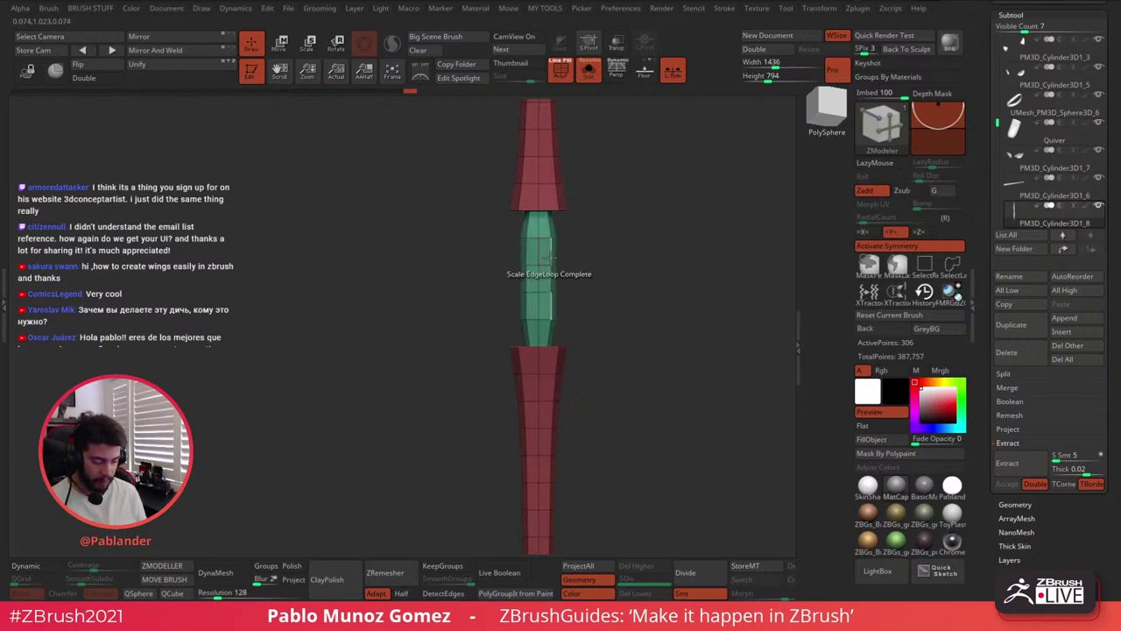
{"action": "left_click_drag", "start_coordinate": [544, 336], "coordinate": [544, 335]}
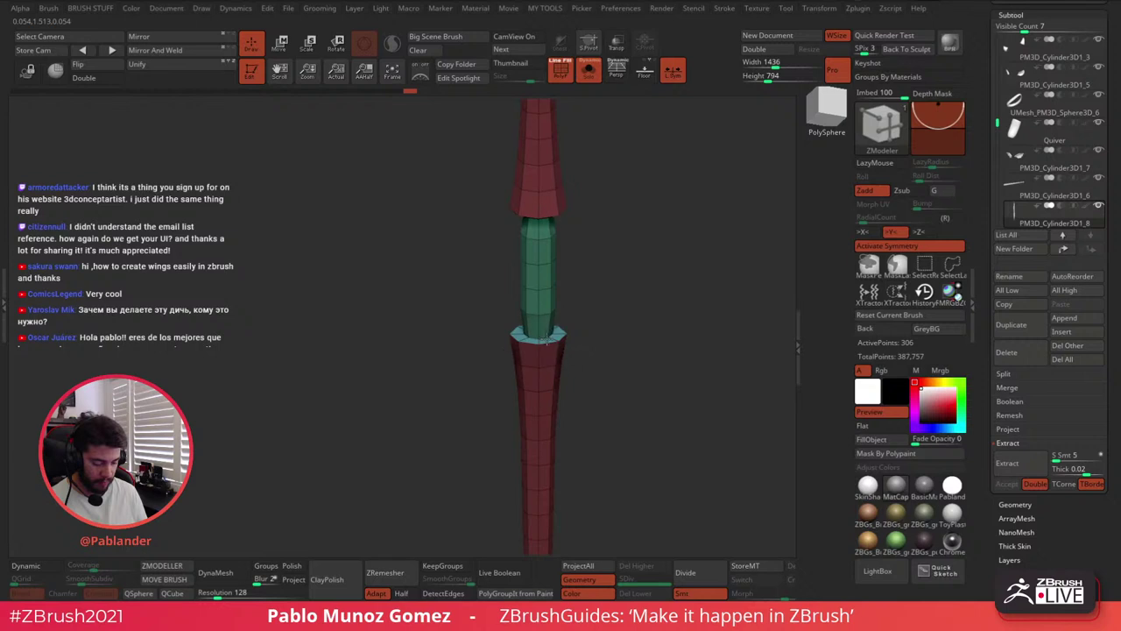
{"action": "left_click", "coordinate": [549, 342]}
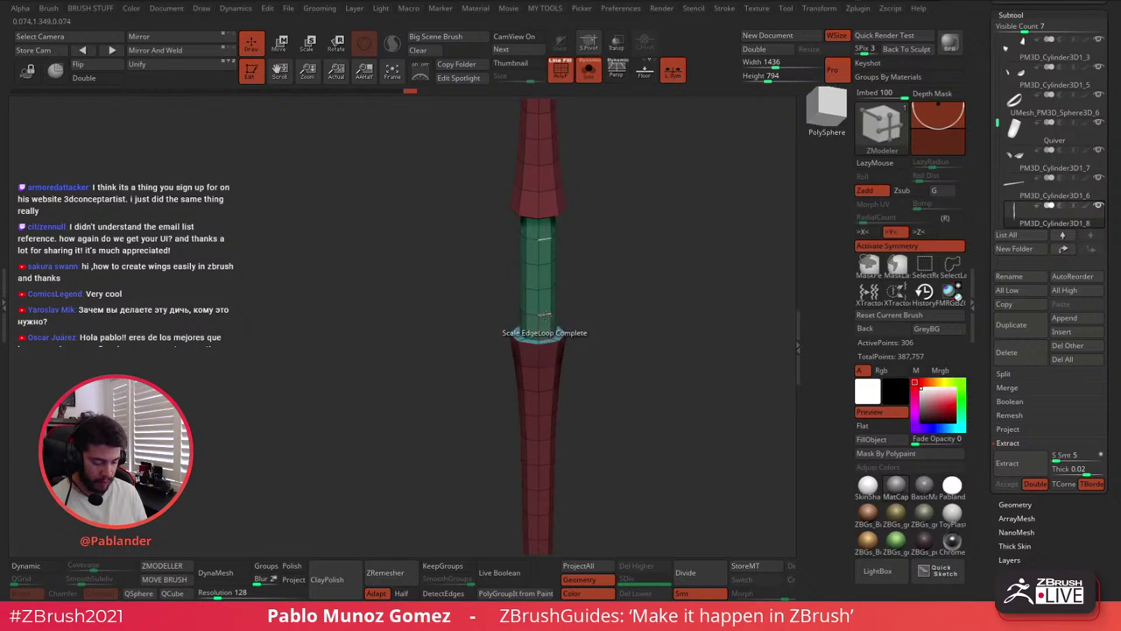
{"action": "left_click", "coordinate": [544, 315]}
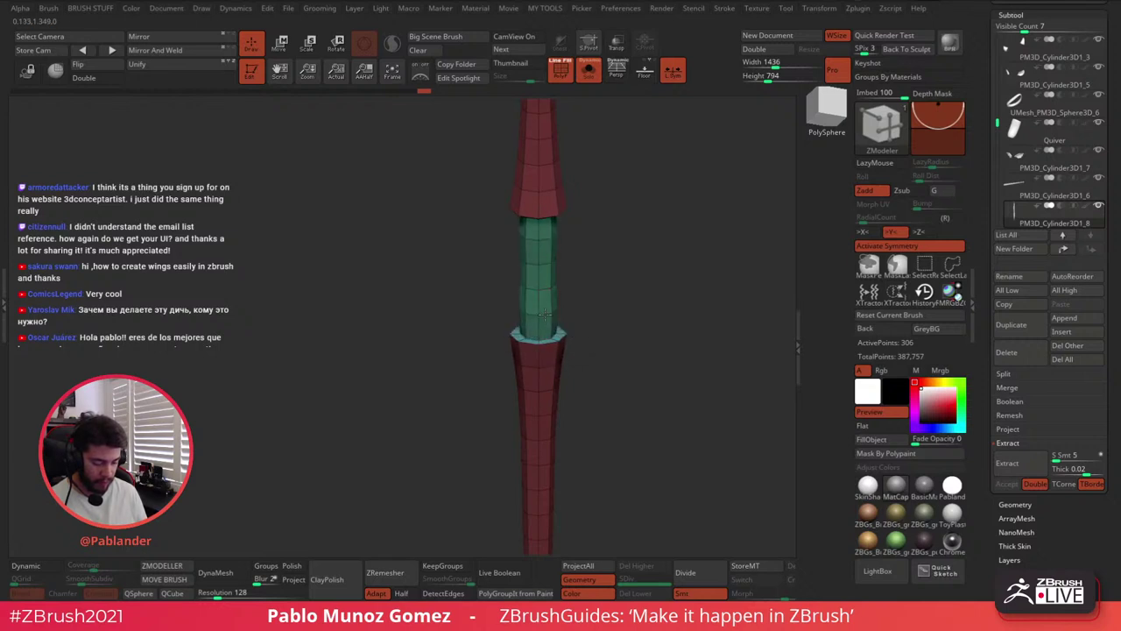
{"action": "left_click_drag", "start_coordinate": [605, 300], "coordinate": [588, 218]}
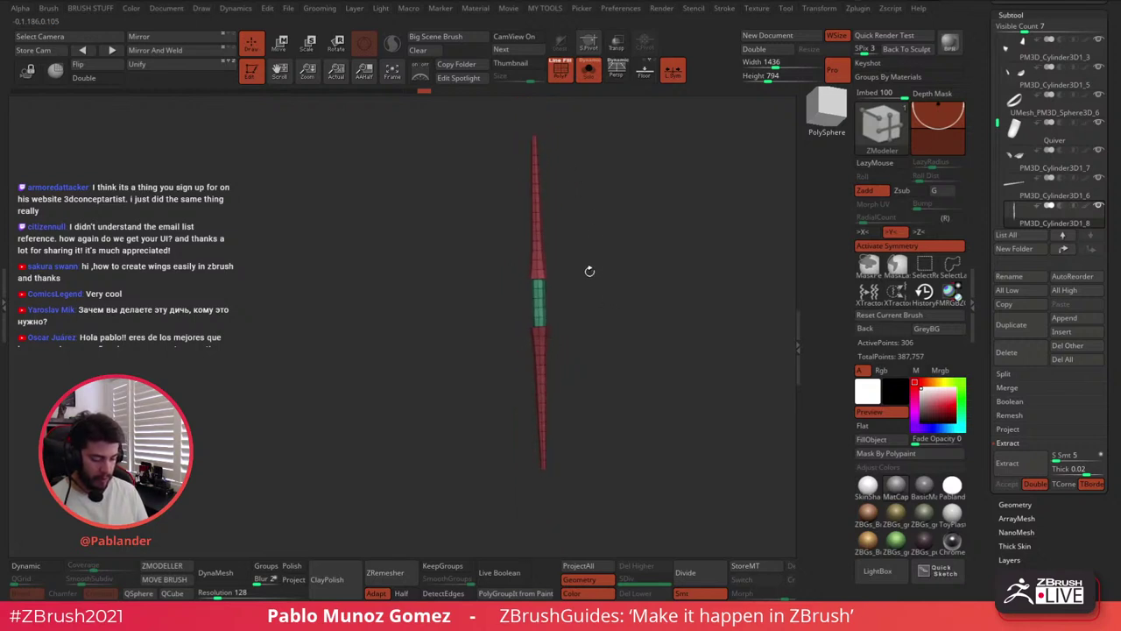
{"action": "left_click_drag", "start_coordinate": [590, 271], "coordinate": [632, 439], "text": "alt"}
{"action": "left_click_drag", "start_coordinate": [547, 293], "coordinate": [548, 283]}
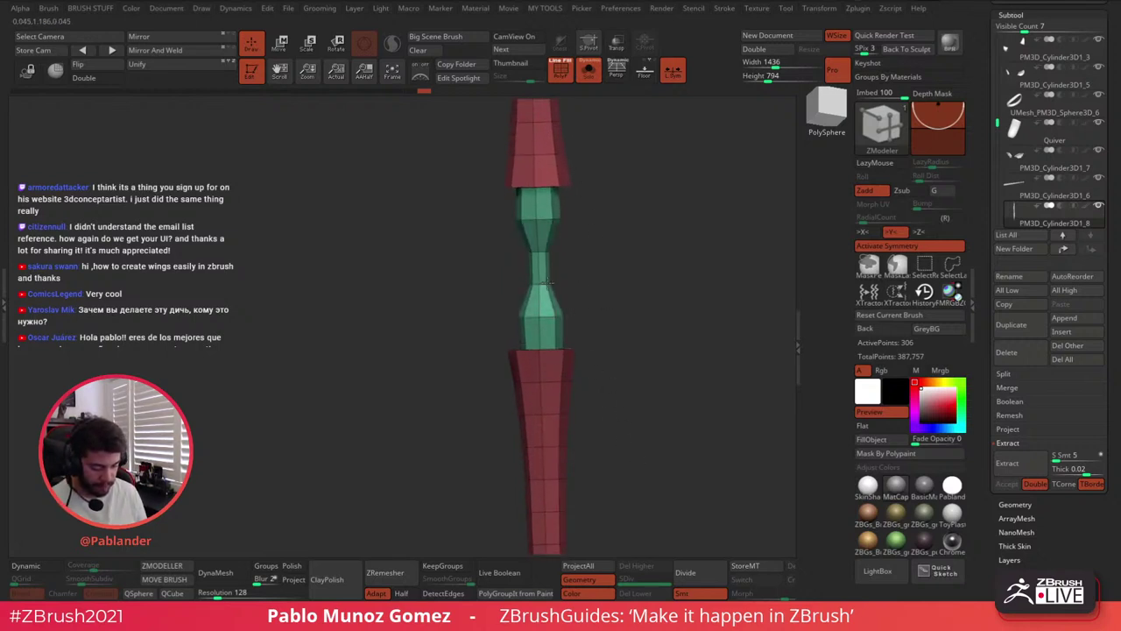
{"action": "left_click", "coordinate": [544, 289]}
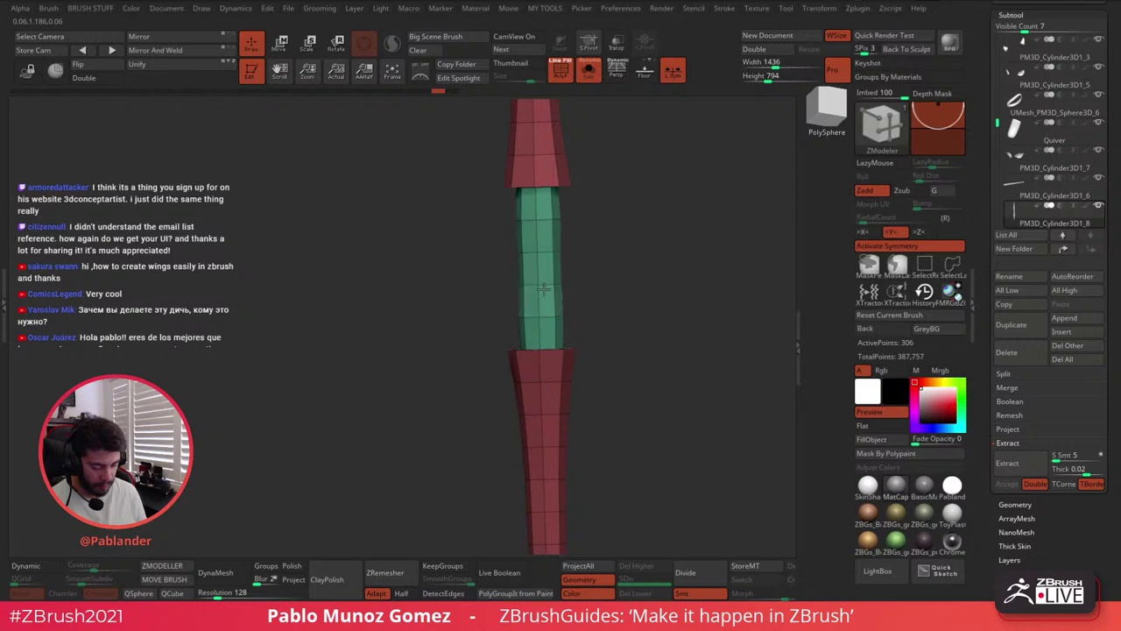
Mark the polygons on one half of the pole's flat end cap as a temporary ZModeler polygroup
{"action": "right_click_drag", "start_coordinate": [609, 285], "coordinate": [568, 374], "text": "ctrl"}
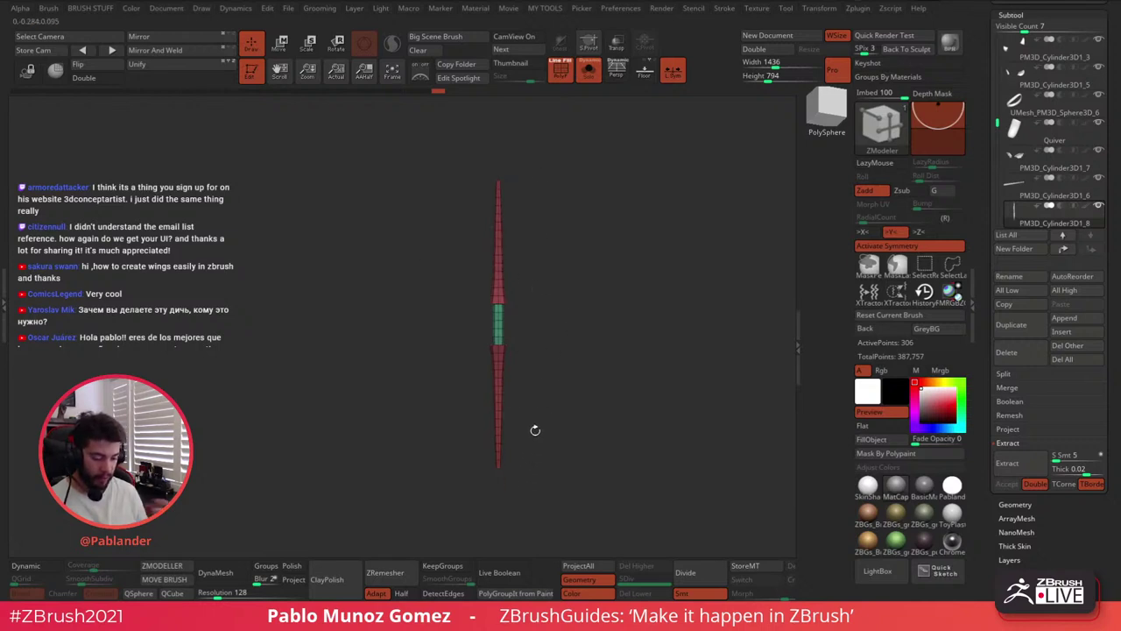
{"action": "right_click_drag", "start_coordinate": [502, 162], "coordinate": [510, 246], "text": "alt"}
{"action": "right_click_drag", "start_coordinate": [511, 245], "coordinate": [526, 316], "text": "ctrl"}
{"action": "right_click_drag", "start_coordinate": [511, 147], "coordinate": [556, 397]}
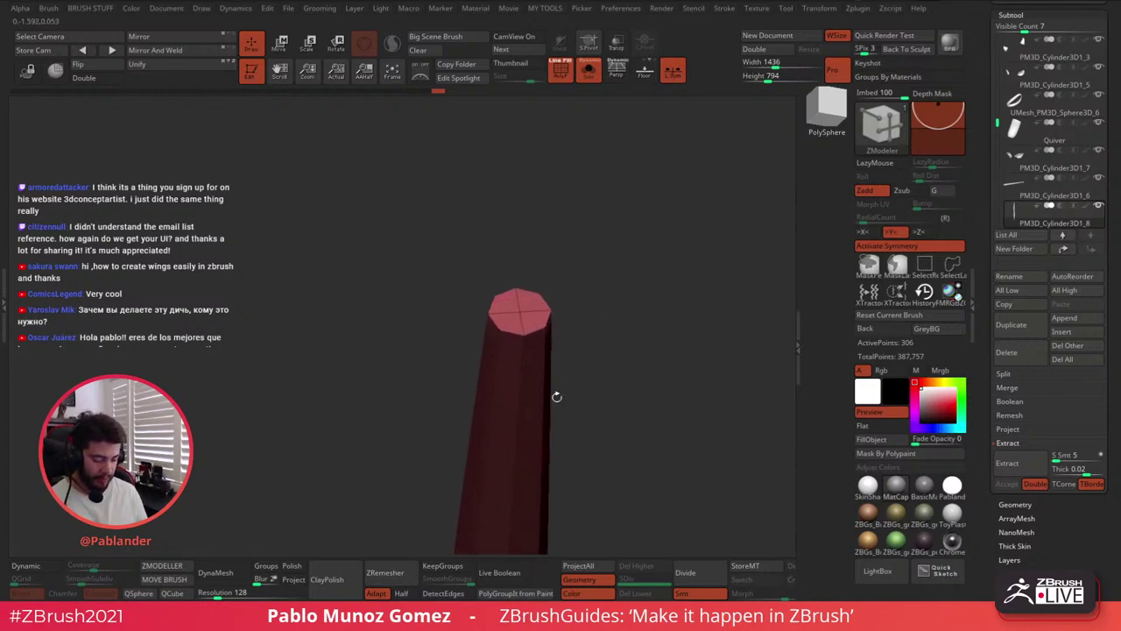
{"action": "right_click_drag", "start_coordinate": [603, 280], "coordinate": [611, 303]}
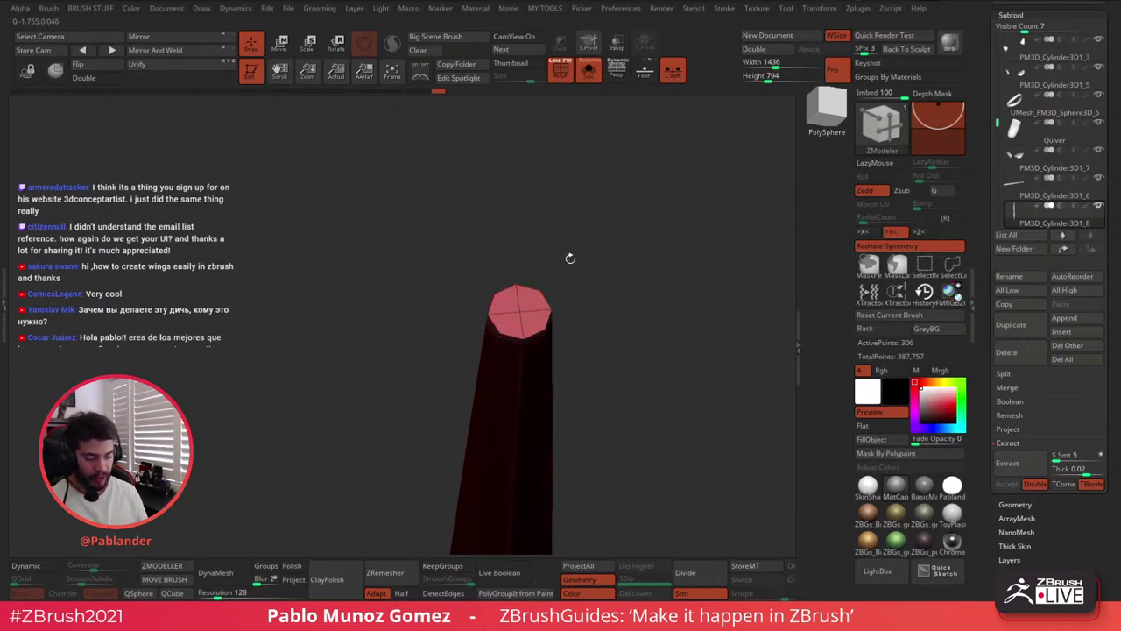
{"action": "mouse_move", "coordinate": [571, 259]}
{"action": "right_mouse_down"}
{"action": "mouse_move", "coordinate": [581, 275]}
{"action": "mouse_move", "coordinate": [553, 301]}
{"action": "mouse_move", "coordinate": [561, 260]}
{"action": "mouse_move", "coordinate": [548, 288]}
{"action": "mouse_move", "coordinate": [616, 257]}
{"action": "mouse_move", "coordinate": [569, 297]}
{"action": "right_mouse_up"}
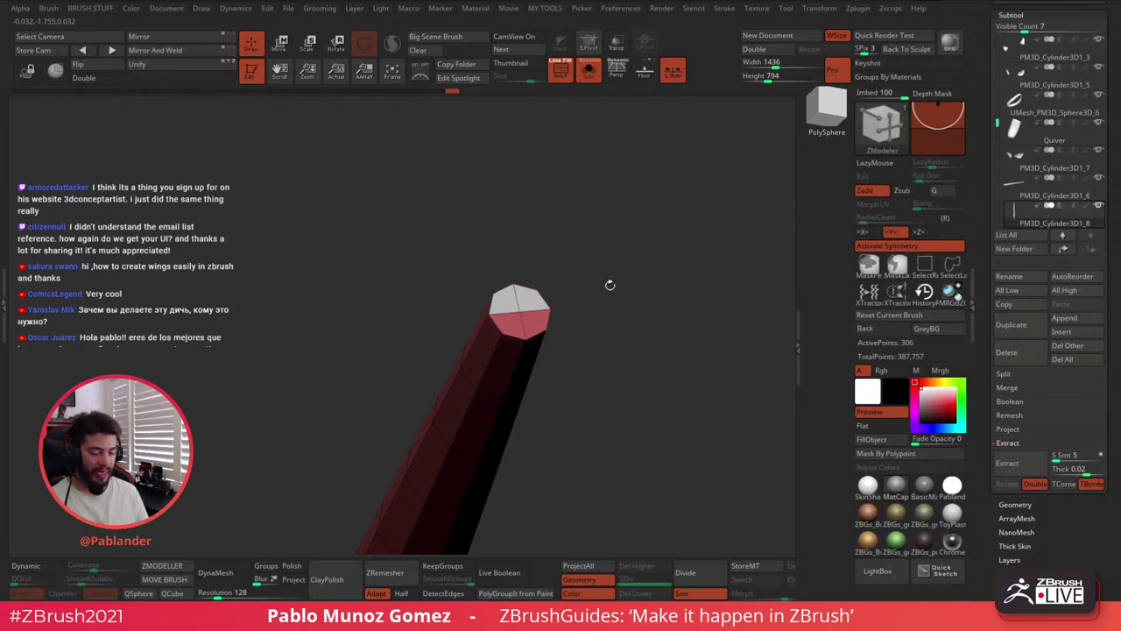
{"action": "left_click_drag", "start_coordinate": [596, 277], "coordinate": [601, 283]}
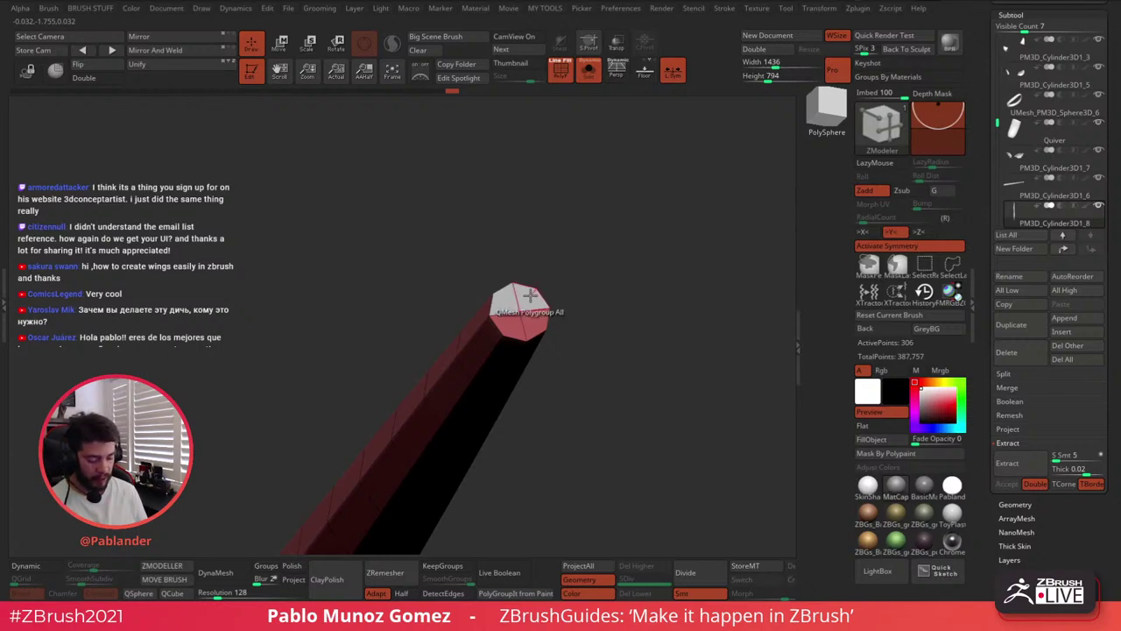
Set ZModeler's polygon action to Inset with the Polygroup All target and inset each half of the end cap separately
{"action": "key", "text": "space"}
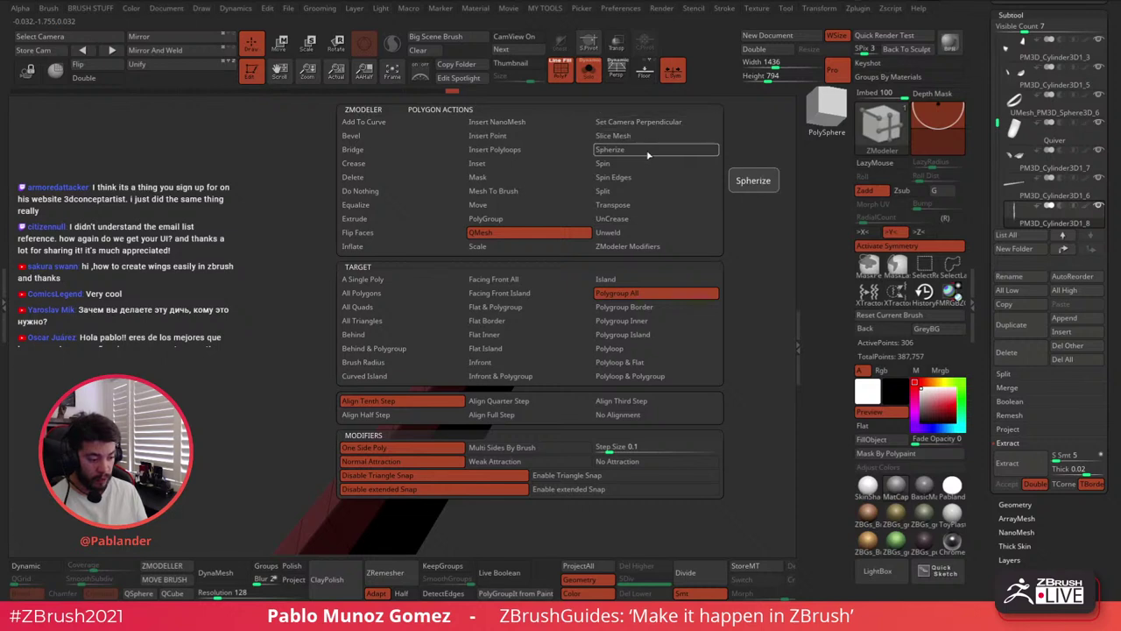
{"action": "left_click", "coordinate": [517, 165]}
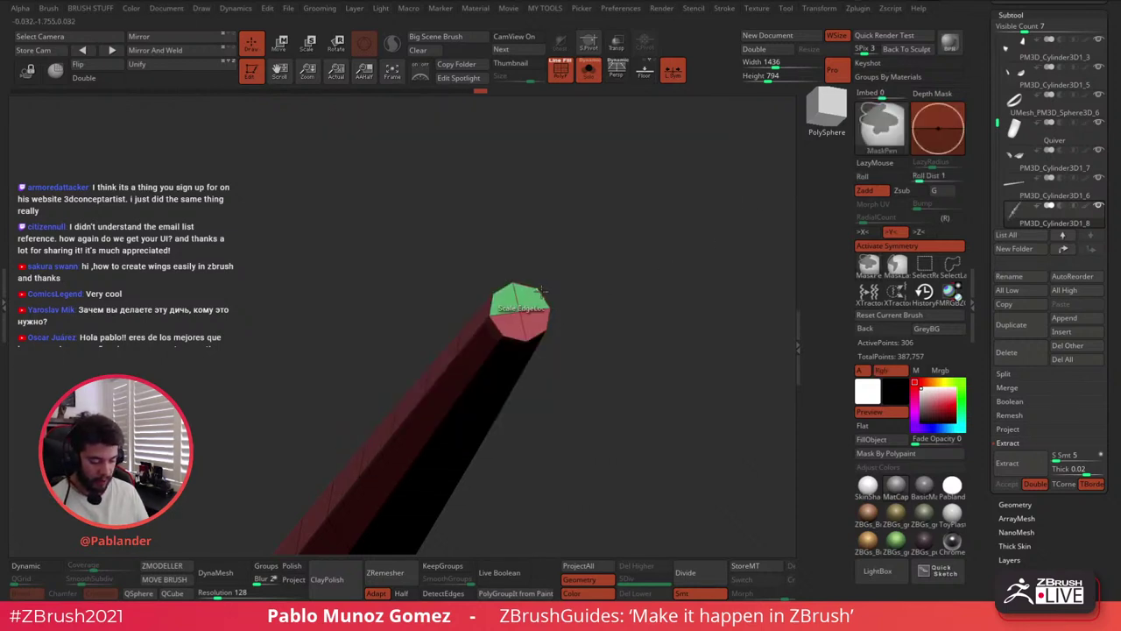
{"action": "key", "text": "space"}
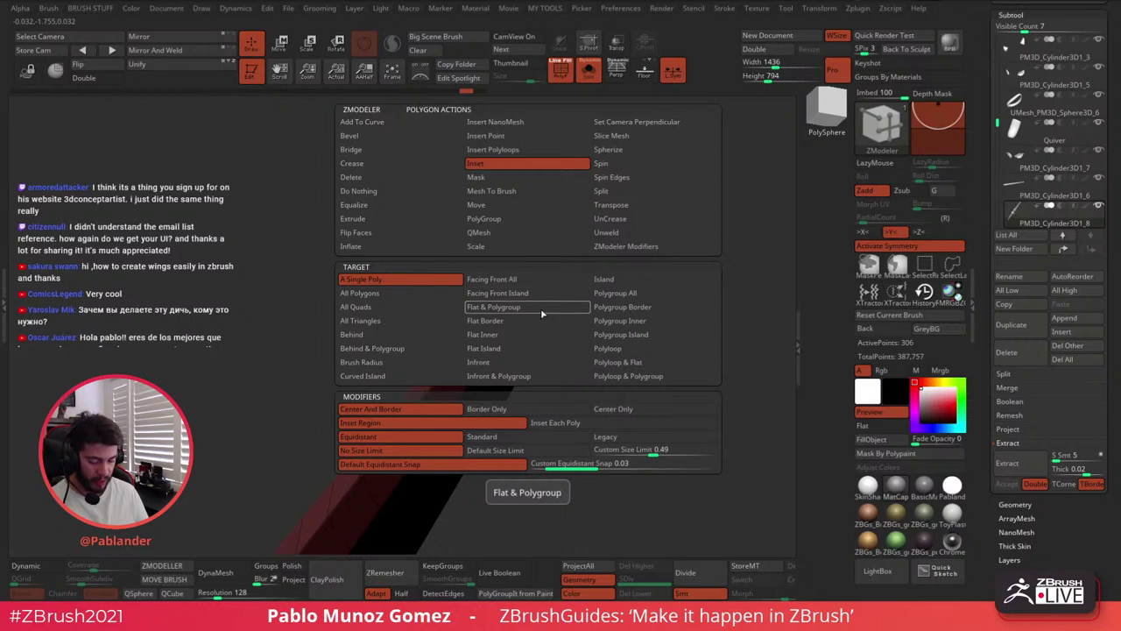
{"action": "left_click", "coordinate": [640, 295]}
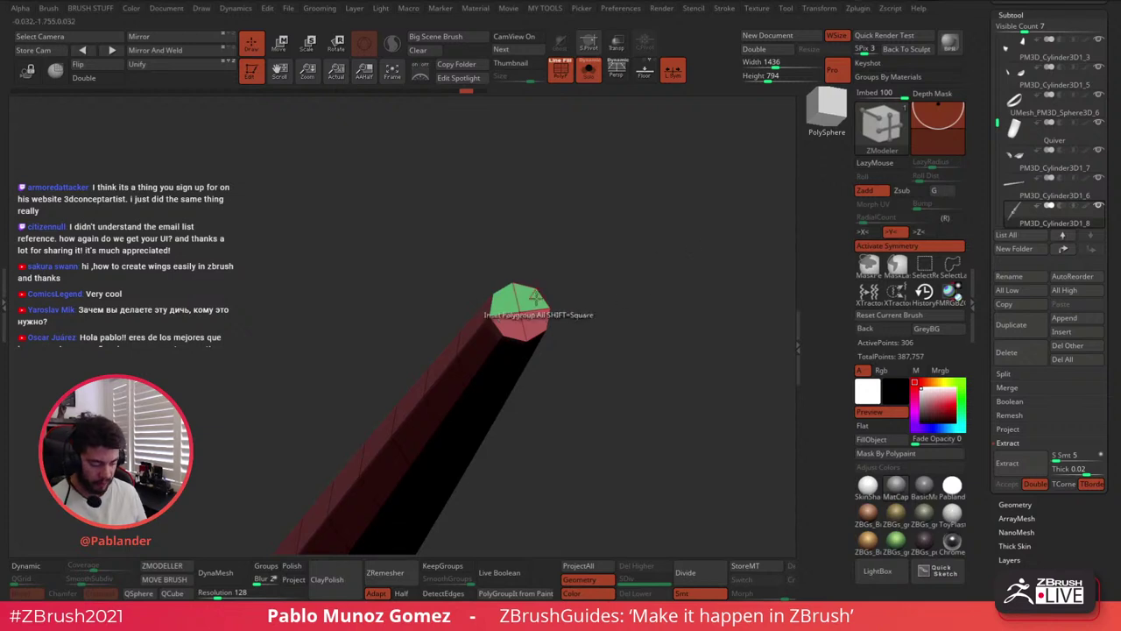
{"action": "left_click_drag", "start_coordinate": [530, 297], "coordinate": [524, 304]}
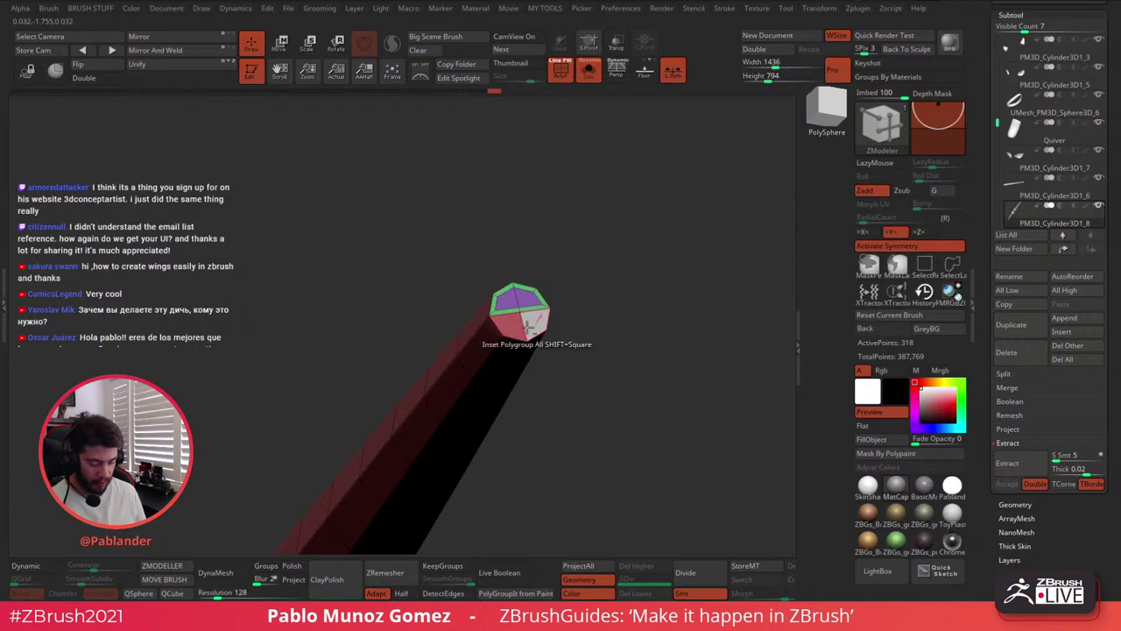
{"action": "left_click_drag", "start_coordinate": [516, 326], "coordinate": [530, 339]}
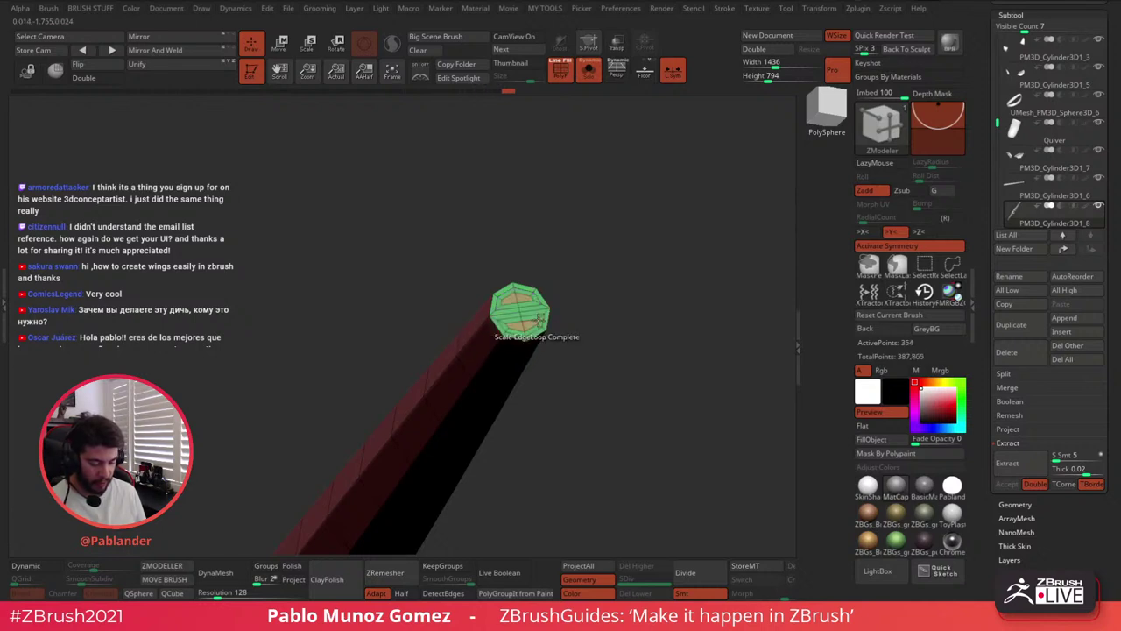
{"action": "key", "text": "ctrl+z"}
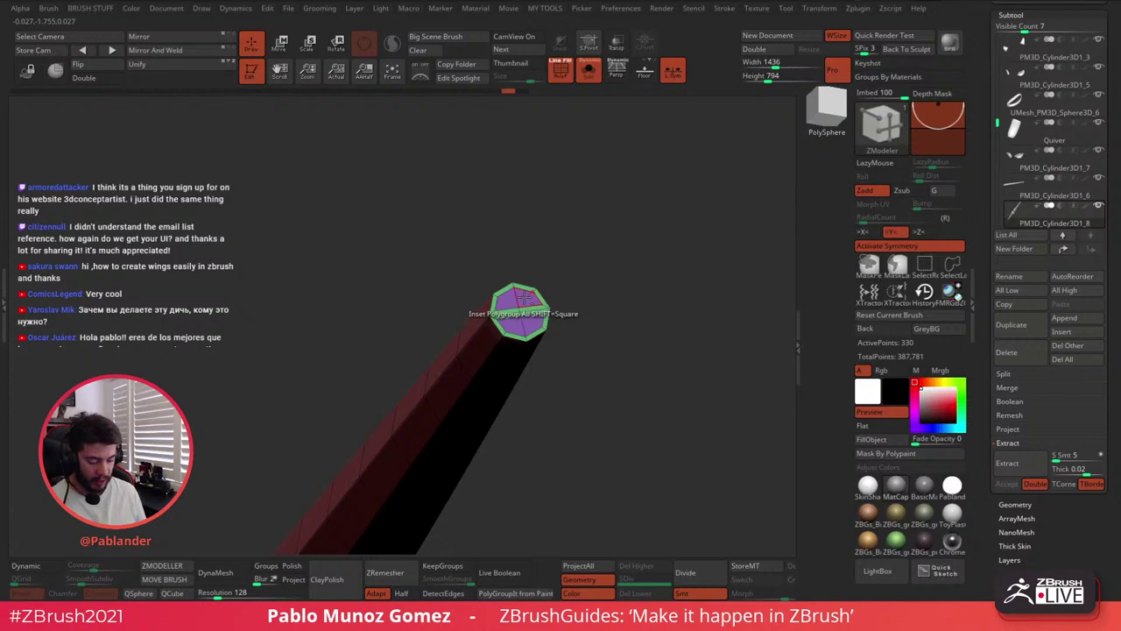
Extrude the two inset halves outward from the pole's end cap as a pair of short prongs separated by a slot
{"action": "key", "text": "space"}
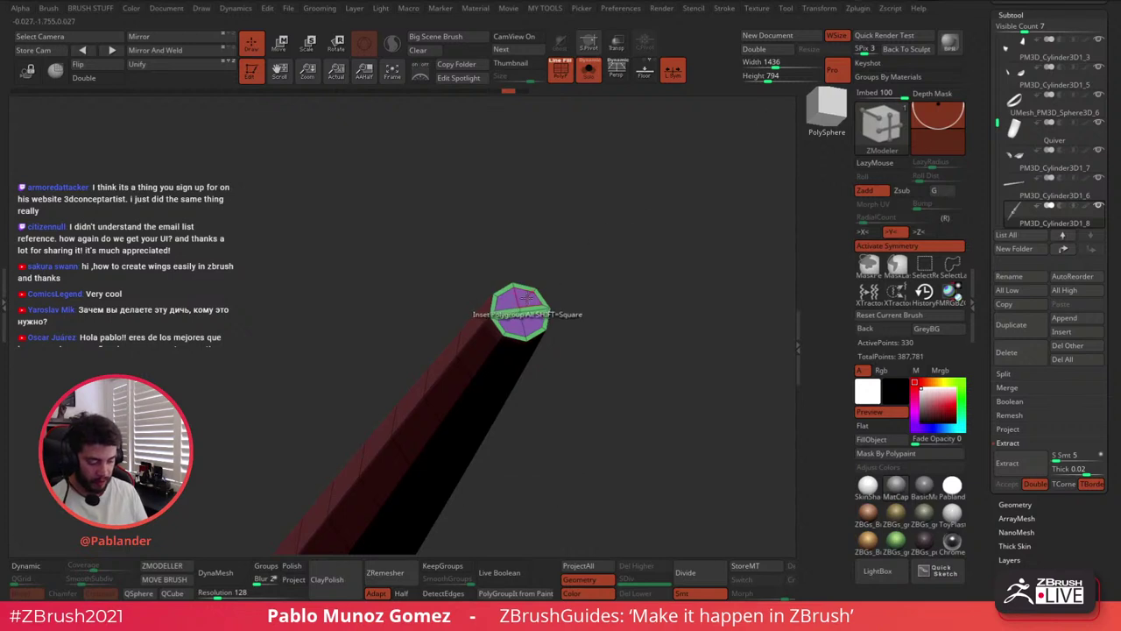
{"action": "key", "text": "space"}
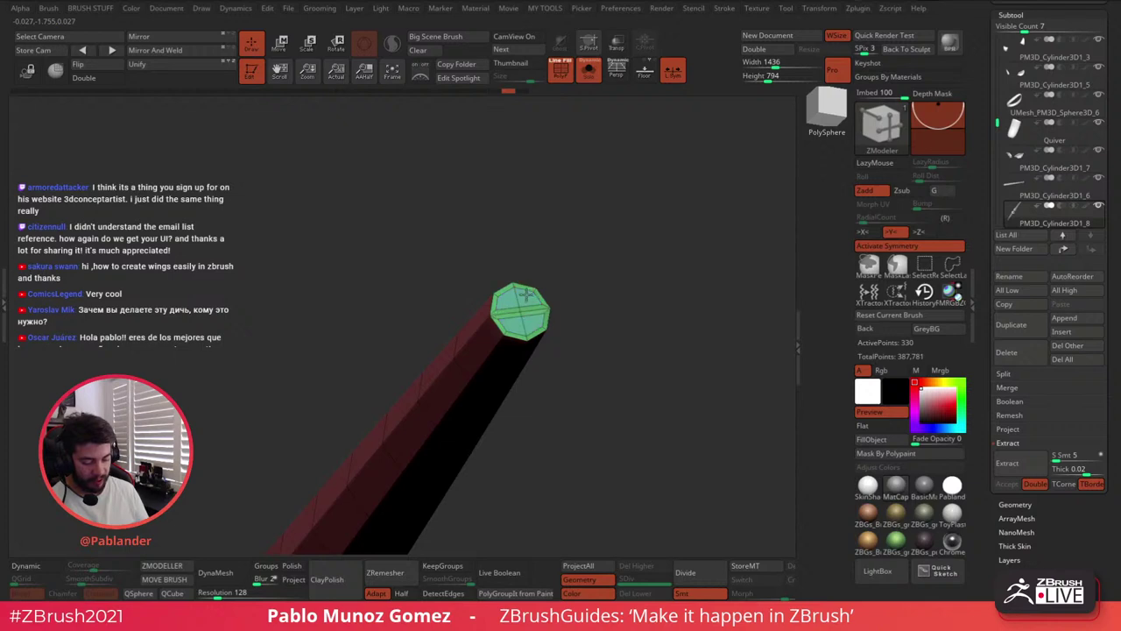
{"action": "left_click_drag", "start_coordinate": [524, 295], "coordinate": [626, 186]}
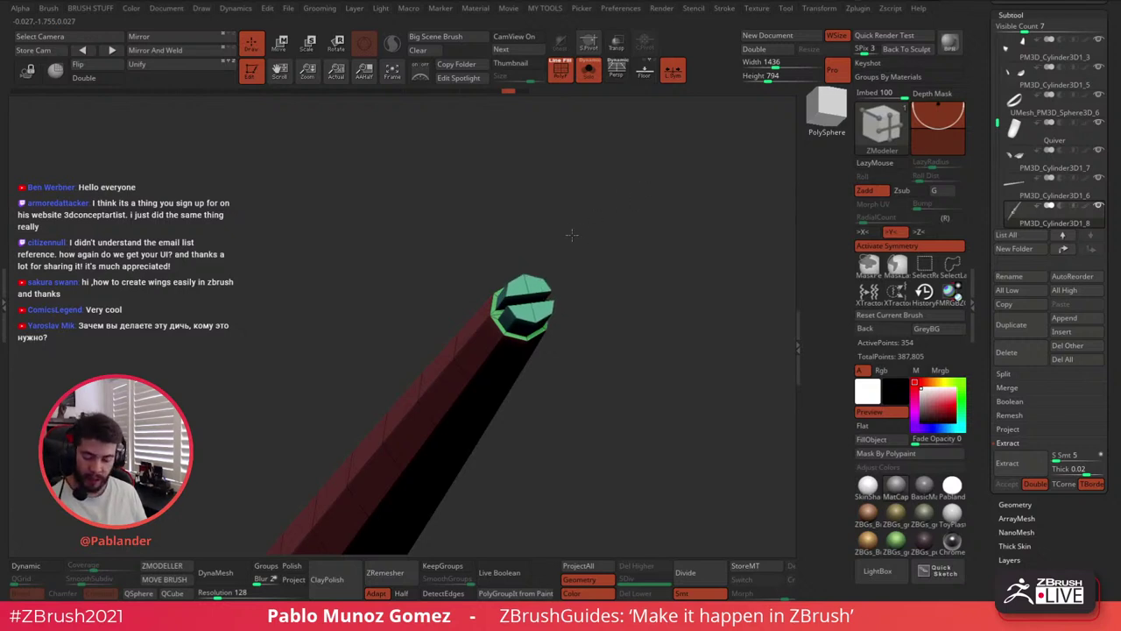
Undo the last edit on the bow tip's end faces and inspect the forked tip with the Dynamic subdivision preview
{"action": "key", "text": "ctrl+z"}
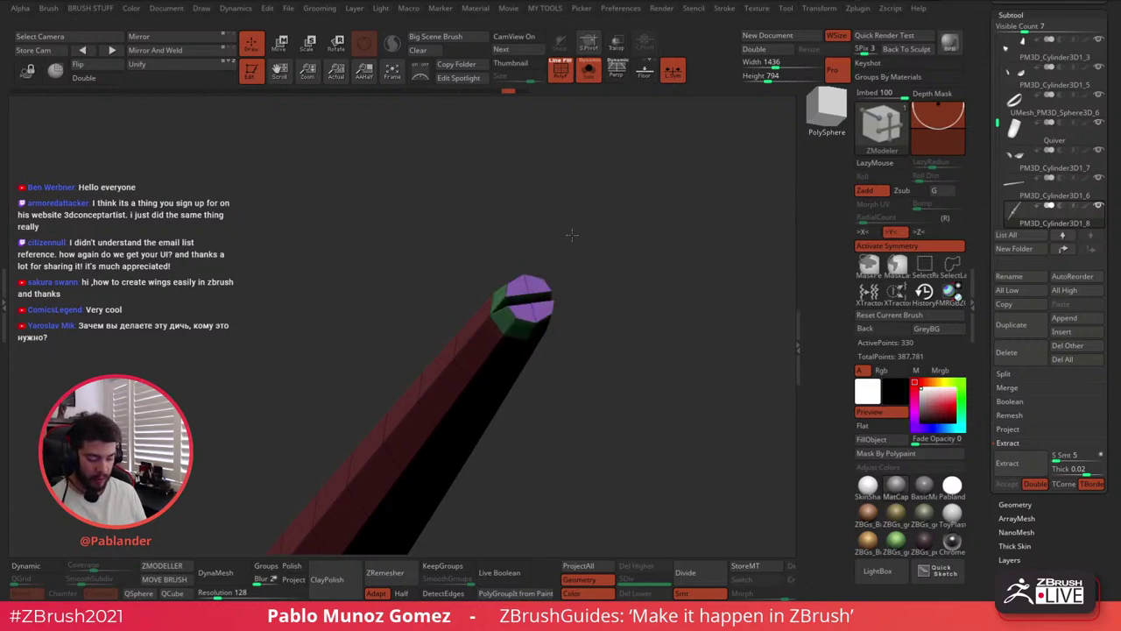
{"action": "mouse_move", "coordinate": [583, 210]}
{"action": "left_mouse_down"}
{"action": "mouse_move", "coordinate": [598, 294]}
{"action": "mouse_move", "coordinate": [641, 272]}
{"action": "mouse_move", "coordinate": [640, 292]}
{"action": "mouse_move", "coordinate": [619, 290]}
{"action": "left_mouse_up"}
{"action": "left_click", "coordinate": [40, 568]}
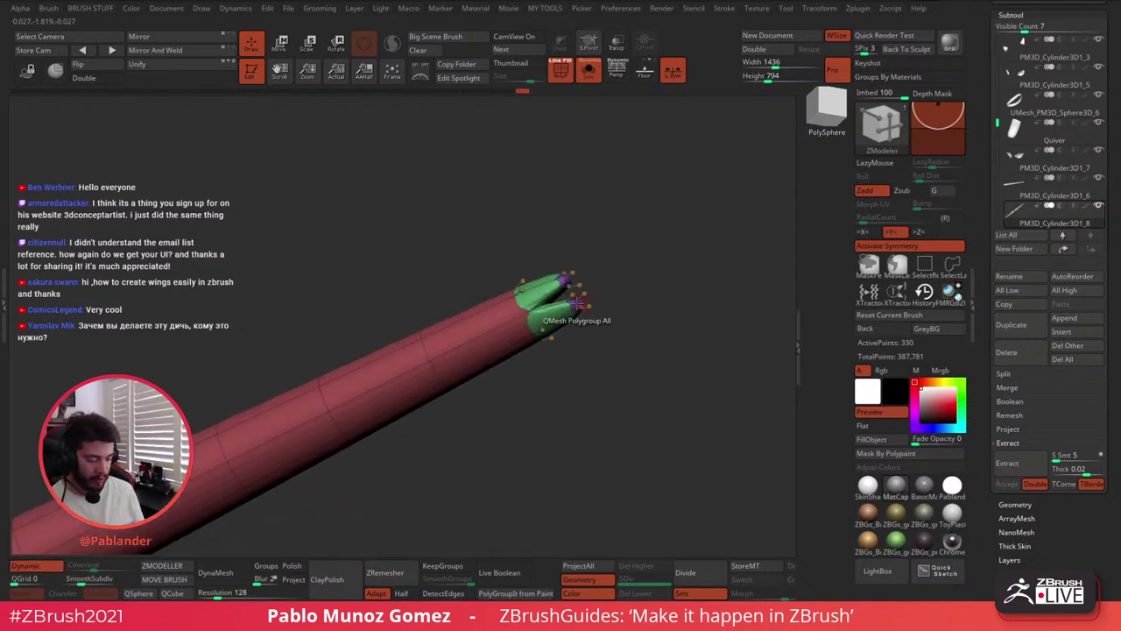
{"action": "left_click_drag", "start_coordinate": [654, 330], "coordinate": [581, 312]}
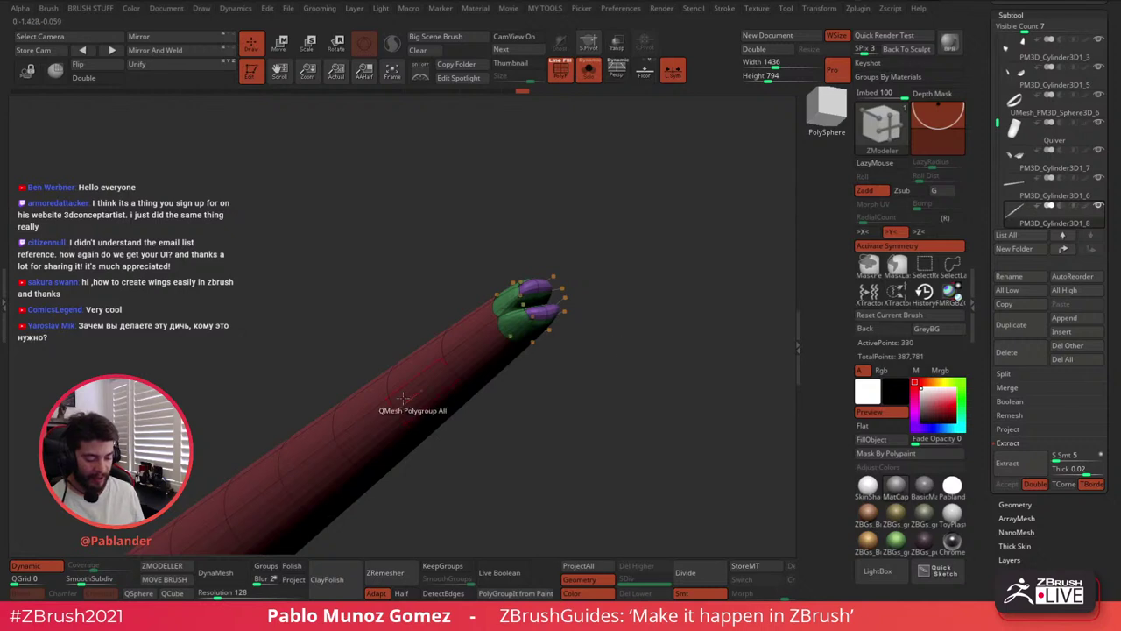
{"action": "left_click", "coordinate": [41, 567]}
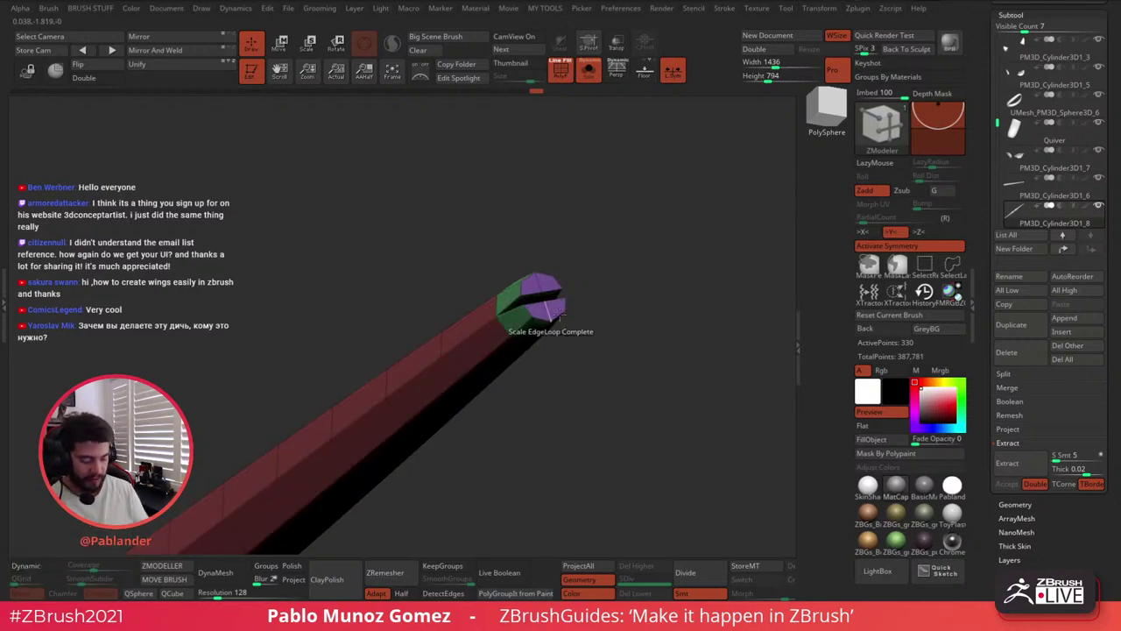
{"action": "left_click_drag", "start_coordinate": [578, 331], "coordinate": [503, 240]}
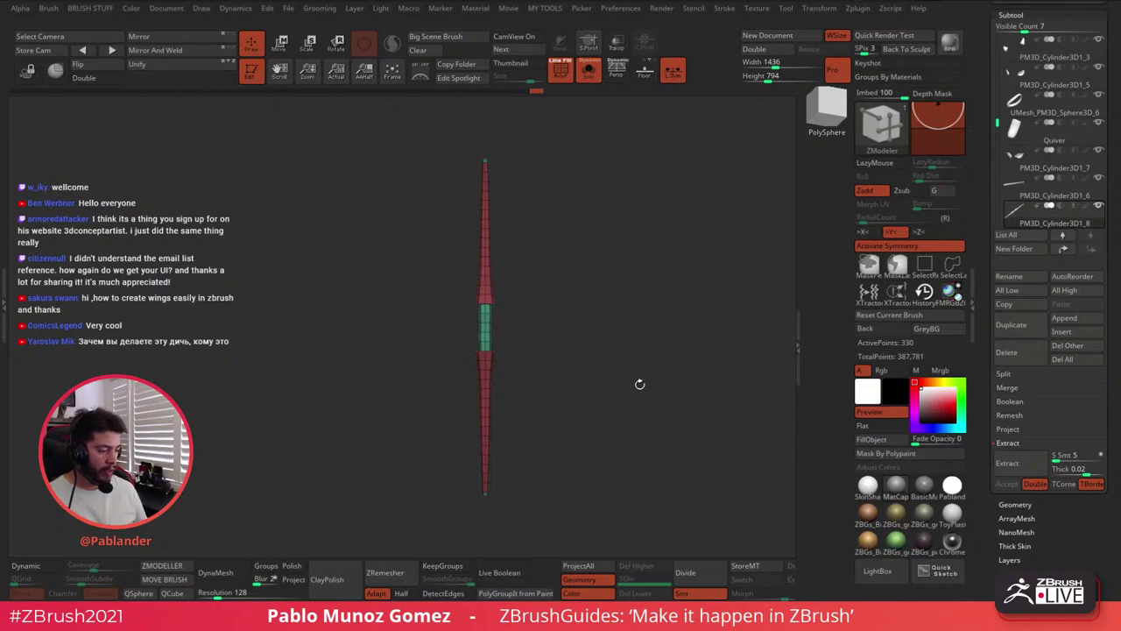
Compare the bow with the full character outside Solo mode, and isolate the bow again
{"action": "left_click", "coordinate": [590, 72]}
{"action": "left_click_drag", "start_coordinate": [592, 195], "coordinate": [625, 196]}
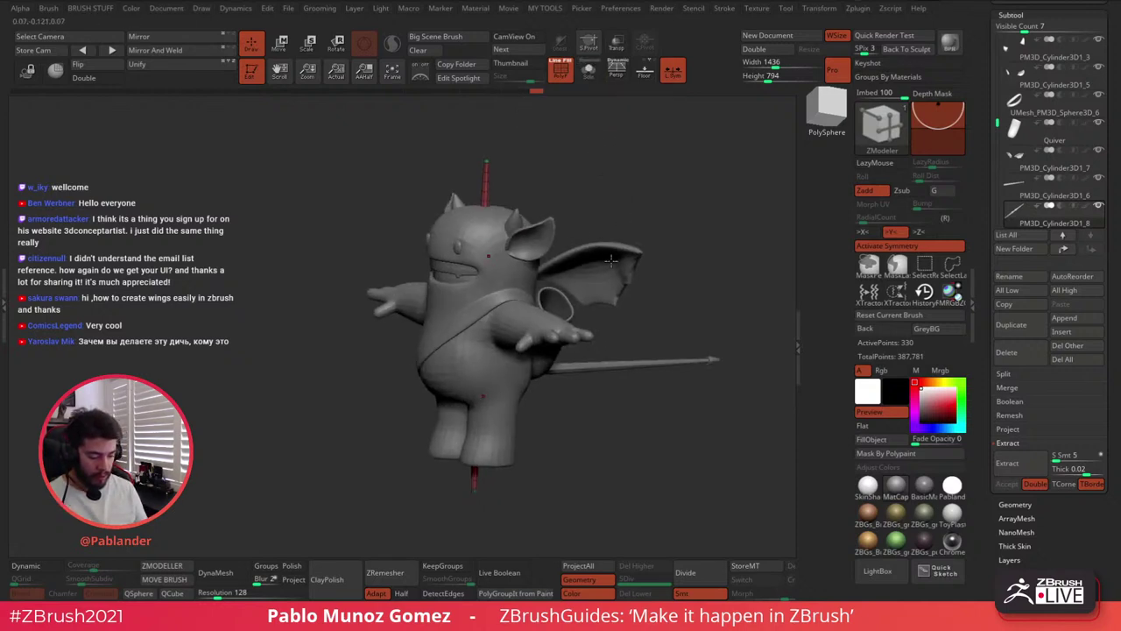
{"action": "key", "text": "alt+s"}
{"action": "left_click_drag", "start_coordinate": [595, 239], "coordinate": [626, 329]}
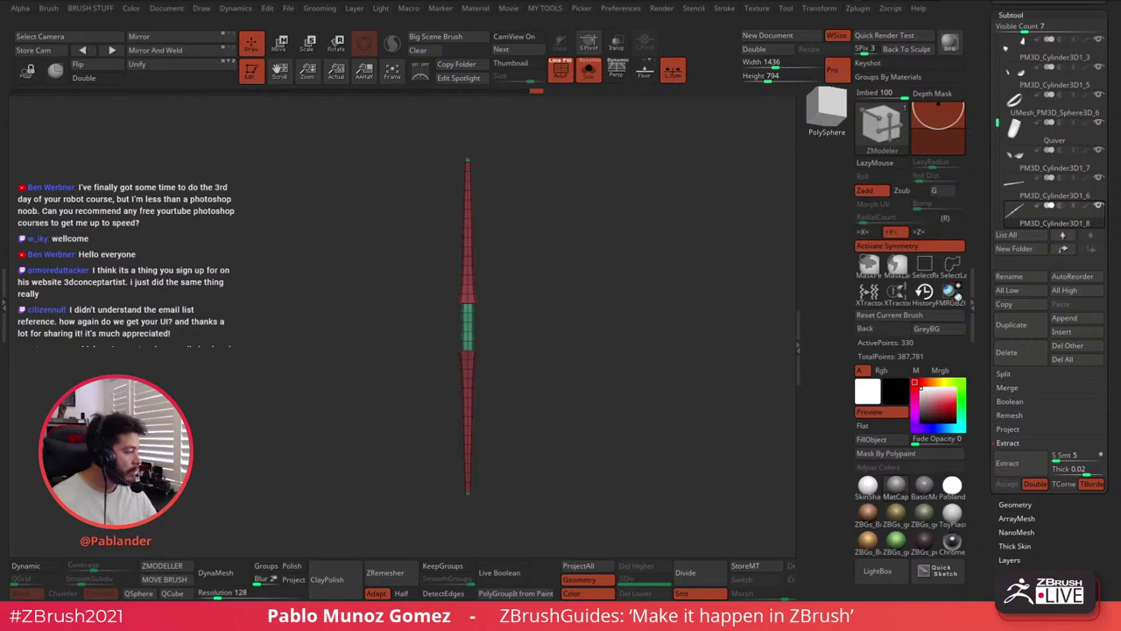
Switch to the web browser, open the 3DConceptArtist newsletter subscription page, and return to ZBrush
{"action": "key", "text": "alt+Tab"}
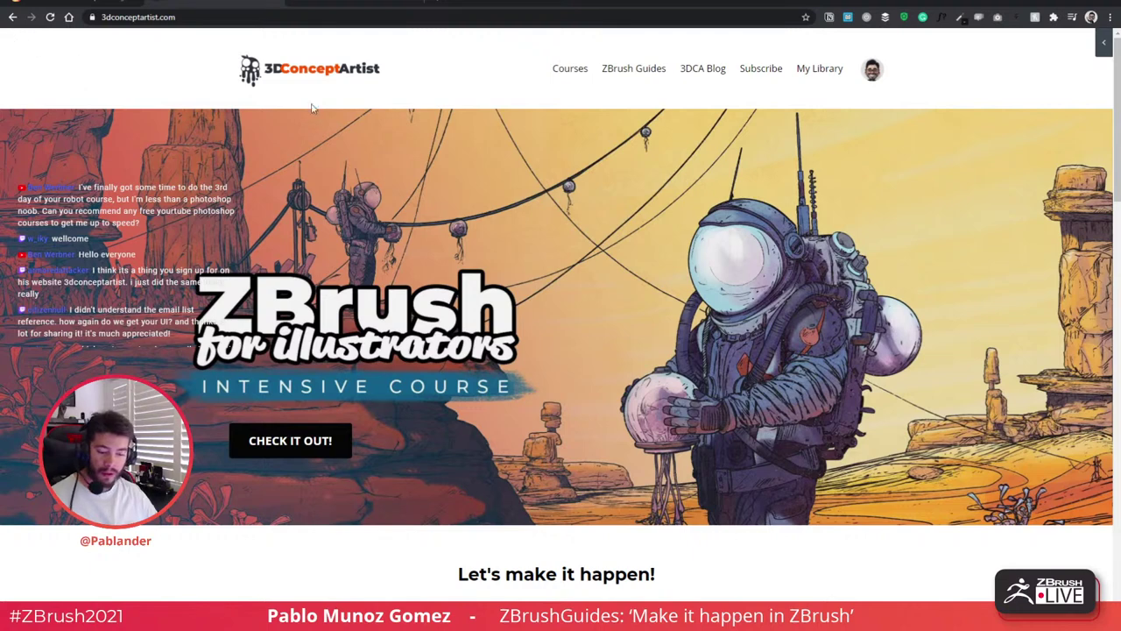
{"action": "left_click", "coordinate": [762, 70]}
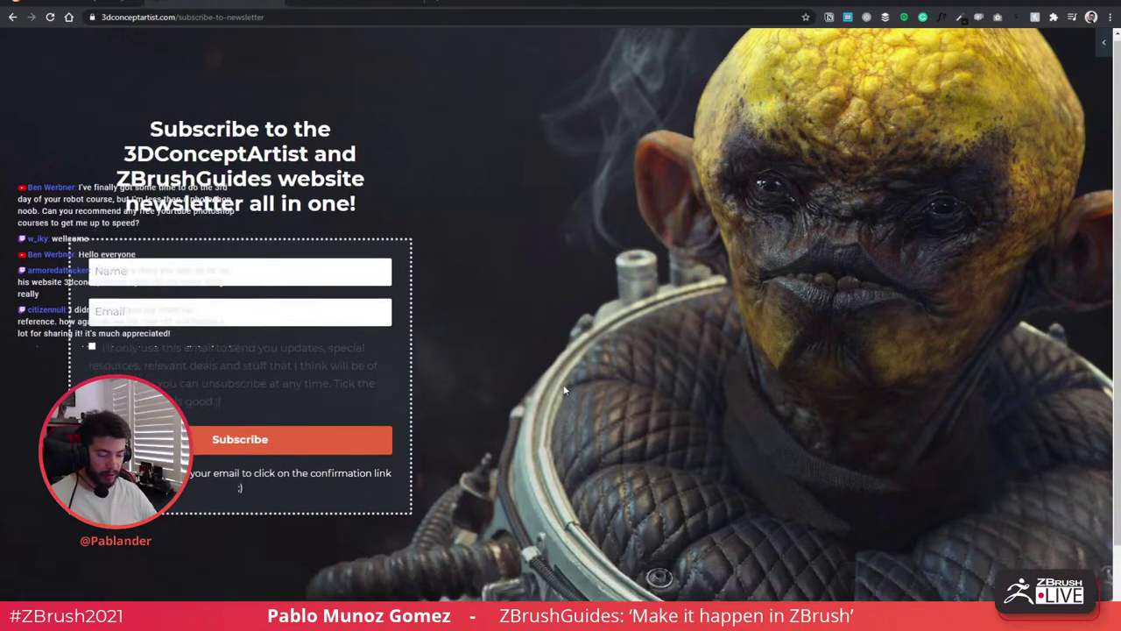
{"action": "left_click", "coordinate": [1051, 2]}
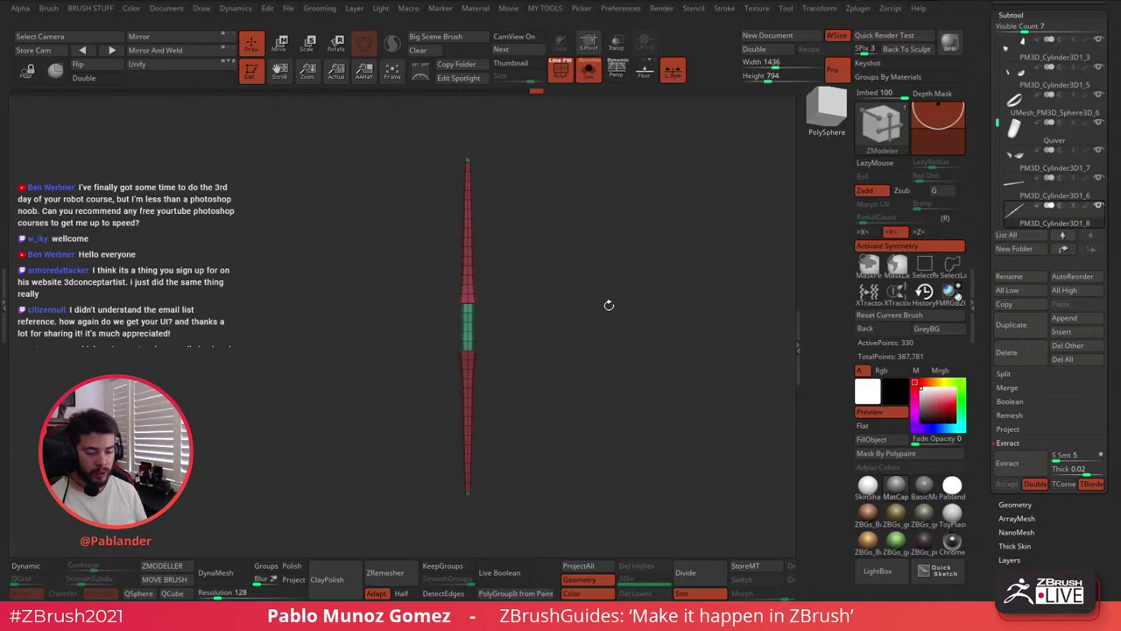
Bevel the complete edge loops on the outer rims where the red bow limbs meet the green grip, using ZModeler
{"action": "left_click_drag", "start_coordinate": [548, 275], "coordinate": [539, 270], "text": "alt"}
{"action": "left_click_drag", "start_coordinate": [613, 320], "coordinate": [566, 330]}
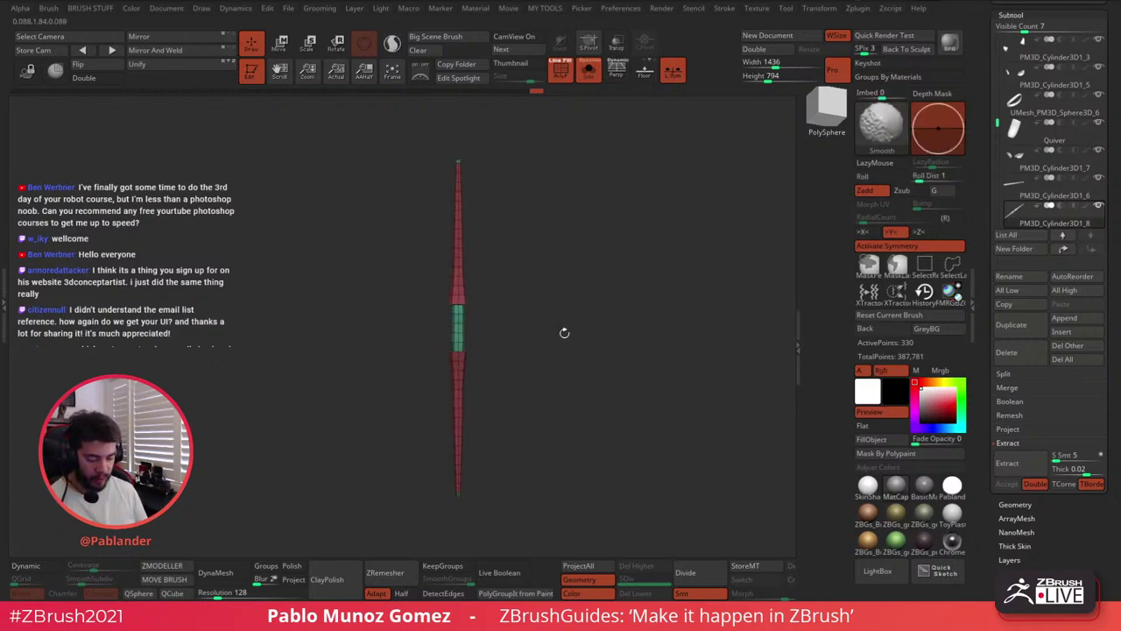
{"action": "left_click", "coordinate": [34, 568]}
{"action": "mouse_move", "coordinate": [478, 318]}
{"action": "left_mouse_down", "text": "alt"}
{"action": "mouse_move", "coordinate": [504, 437]}
{"action": "mouse_move", "coordinate": [508, 351]}
{"action": "mouse_move", "coordinate": [495, 321]}
{"action": "left_mouse_up", "text": "alt"}
{"action": "key", "text": "shift+d"}
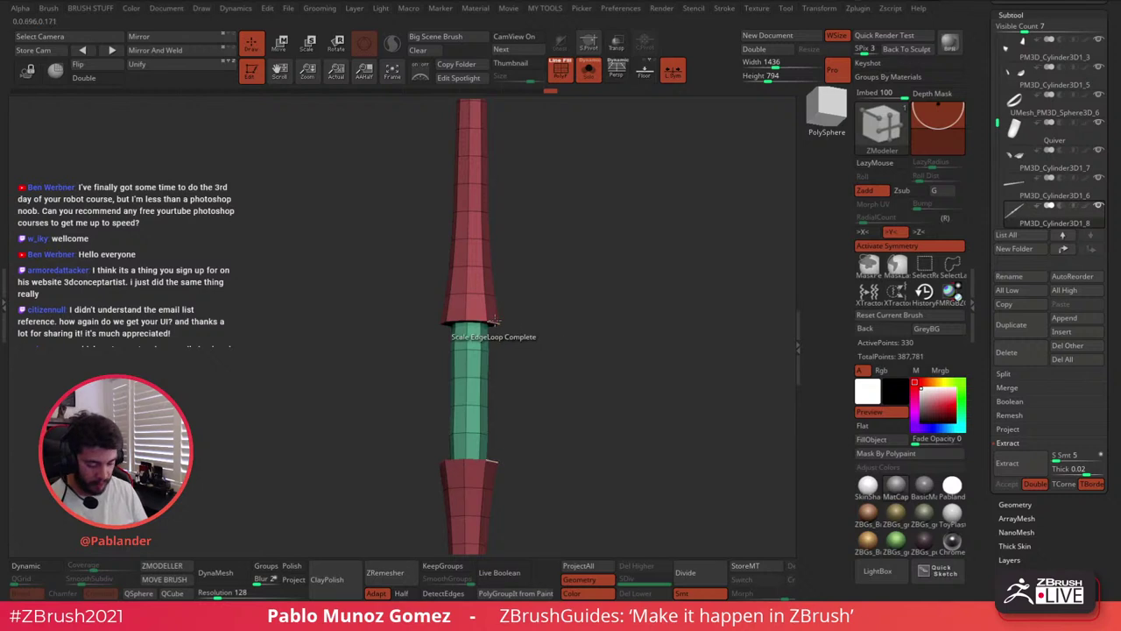
{"action": "key", "text": "space"}
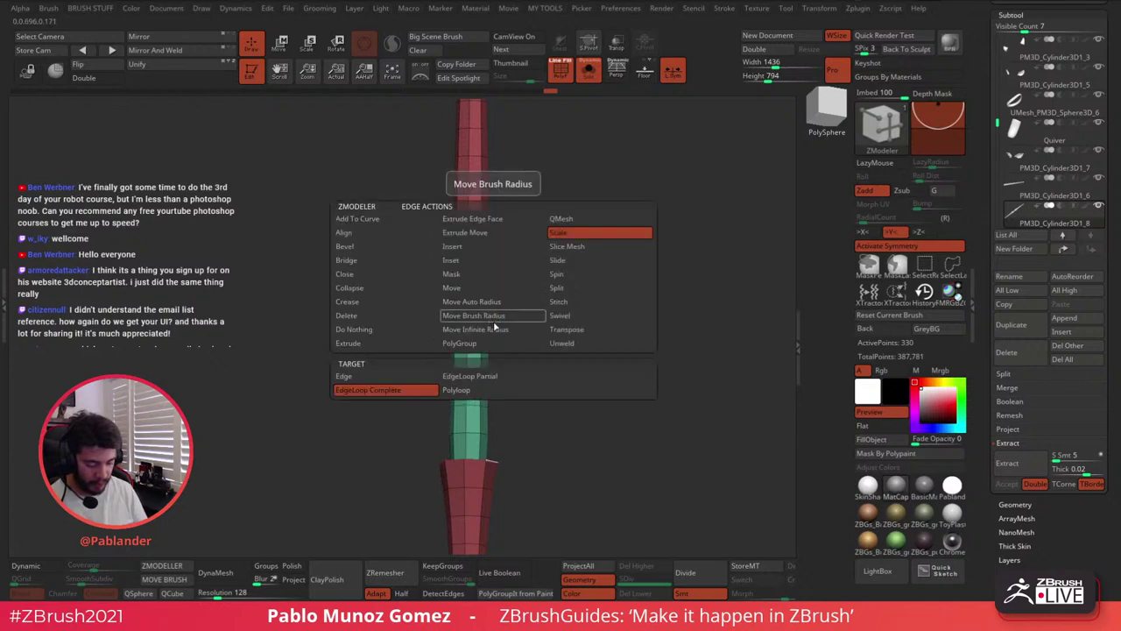
{"action": "left_click", "coordinate": [368, 246]}
{"action": "mouse_move", "coordinate": [487, 319]}
{"action": "right_mouse_down", "text": "ctrl"}
{"action": "mouse_move", "coordinate": [511, 325]}
{"action": "mouse_move", "coordinate": [489, 324]}
{"action": "right_mouse_up", "text": "ctrl"}
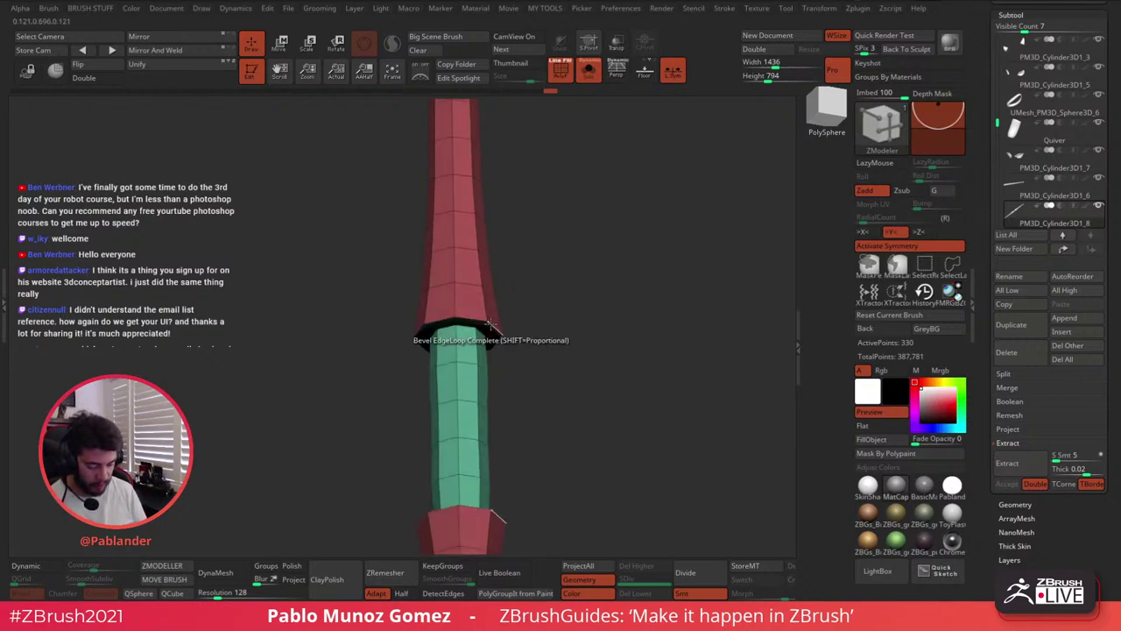
{"action": "left_click", "coordinate": [490, 326]}
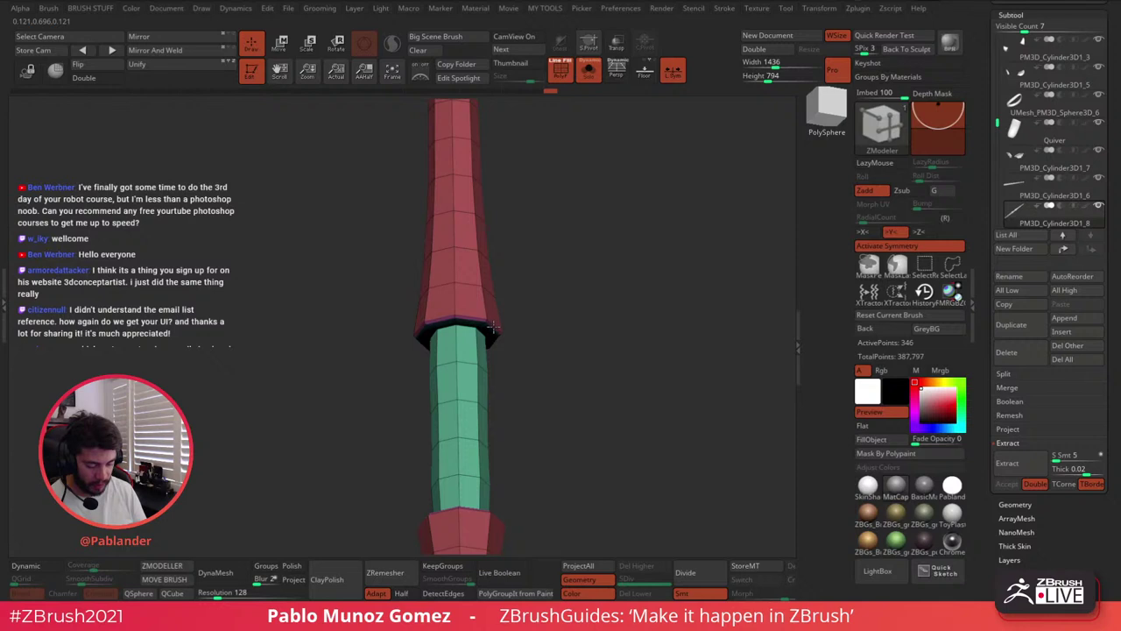
{"action": "left_click_drag", "start_coordinate": [493, 327], "coordinate": [496, 323]}
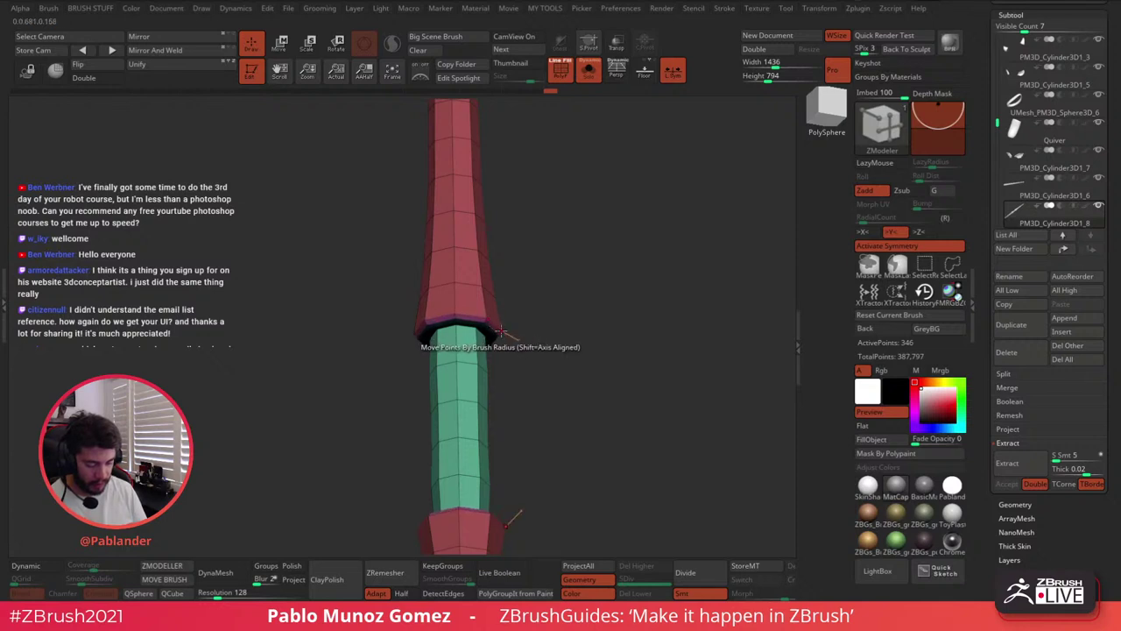
Insert supporting edge loops near both ends of the green grip, checking them with the Dynamic subdivision preview
{"action": "right_click_drag", "start_coordinate": [518, 341], "coordinate": [508, 366]}
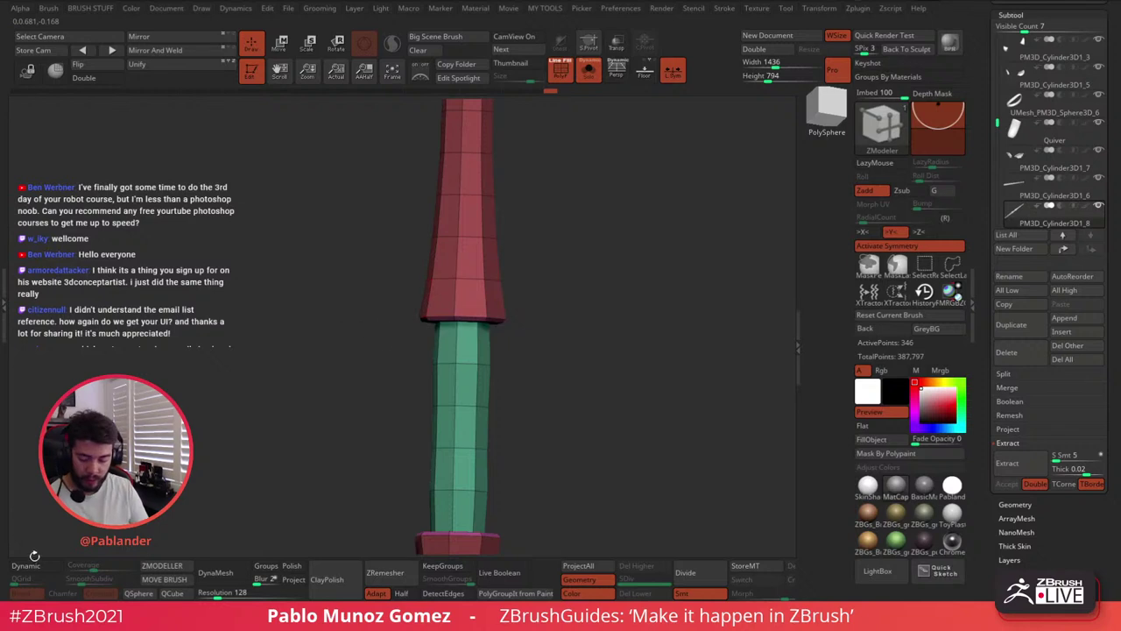
{"action": "left_click", "coordinate": [37, 566]}
{"action": "left_click_drag", "start_coordinate": [553, 368], "coordinate": [563, 330], "text": "alt"}
{"action": "key", "text": "space"}
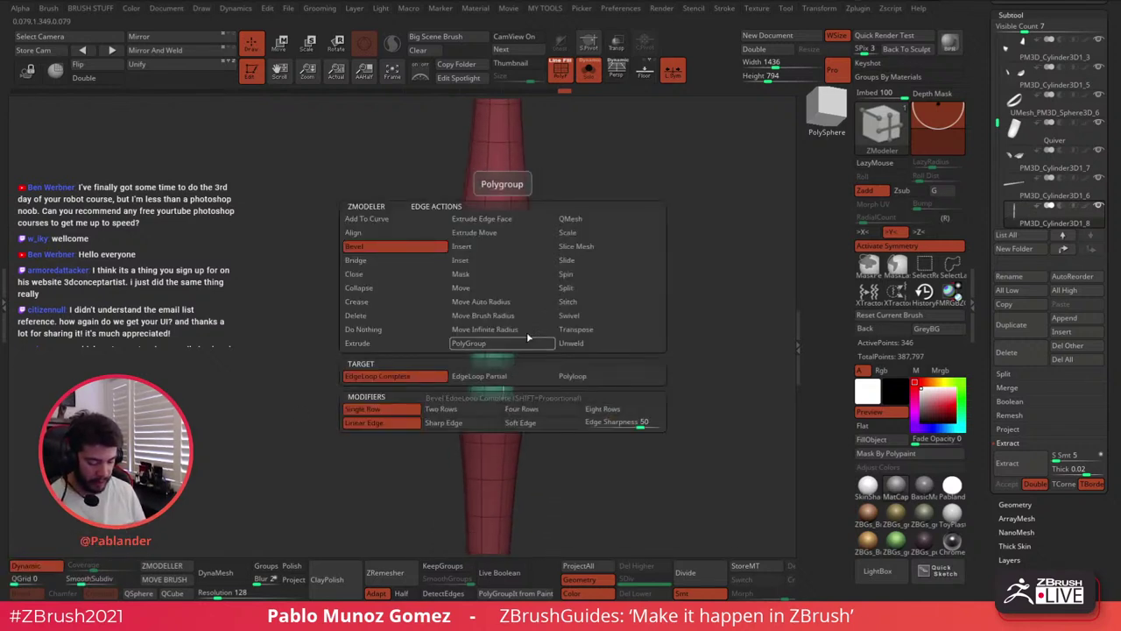
{"action": "left_click", "coordinate": [495, 246]}
{"action": "left_click", "coordinate": [525, 377]}
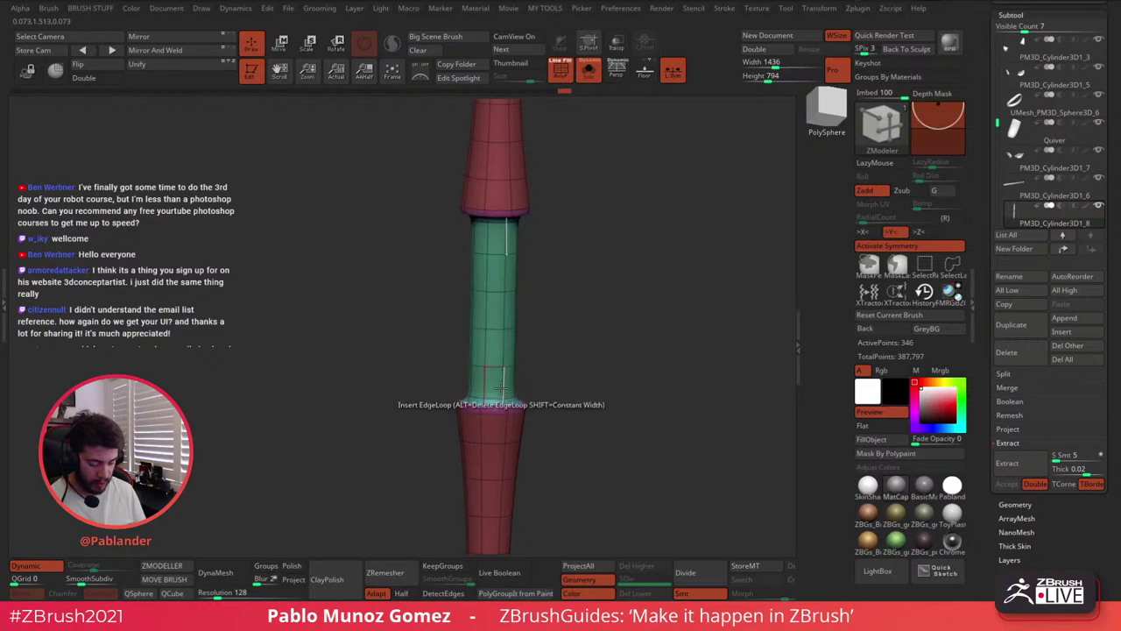
{"action": "left_click", "coordinate": [498, 402]}
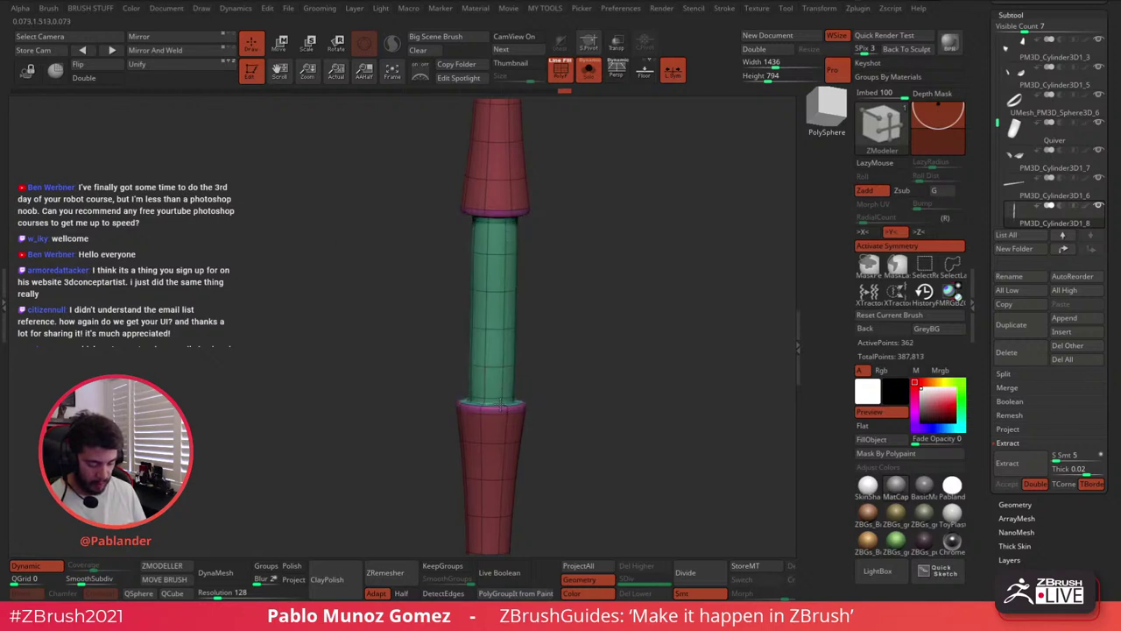
{"action": "left_click", "coordinate": [499, 399]}
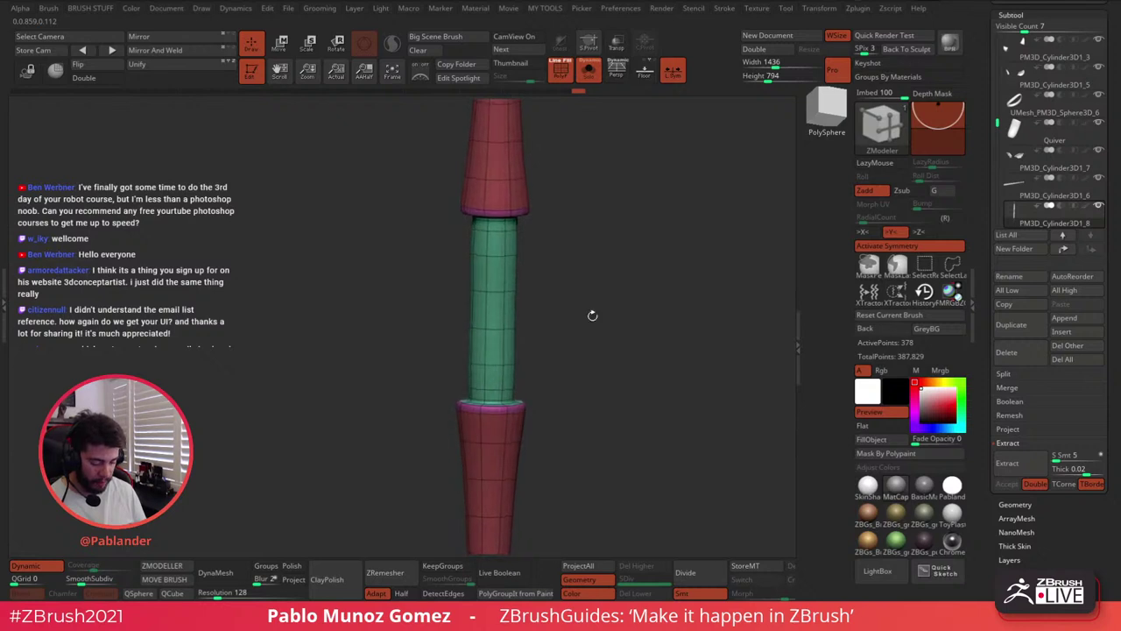
{"action": "left_click", "coordinate": [37, 566]}
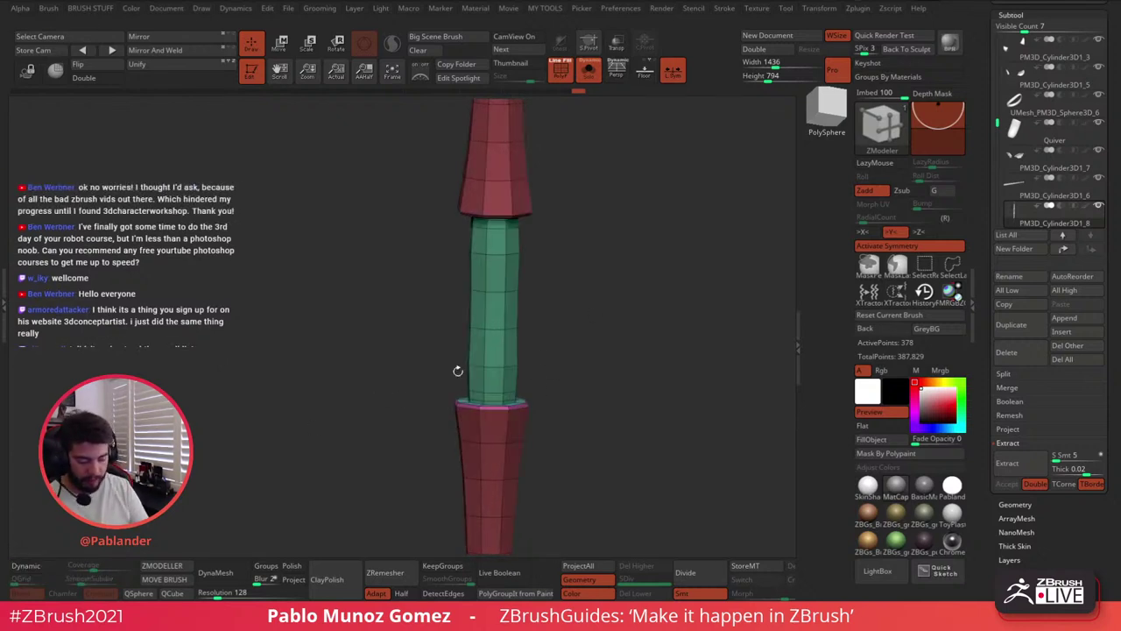
Insert the Knot mesh from the IMM Clothing HardW brush on the upper limb just above the grip, with symmetry turned off
{"action": "right_click_drag", "start_coordinate": [458, 371], "coordinate": [575, 262], "text": "ctrl"}
{"action": "left_click_drag", "start_coordinate": [574, 262], "coordinate": [477, 215]}
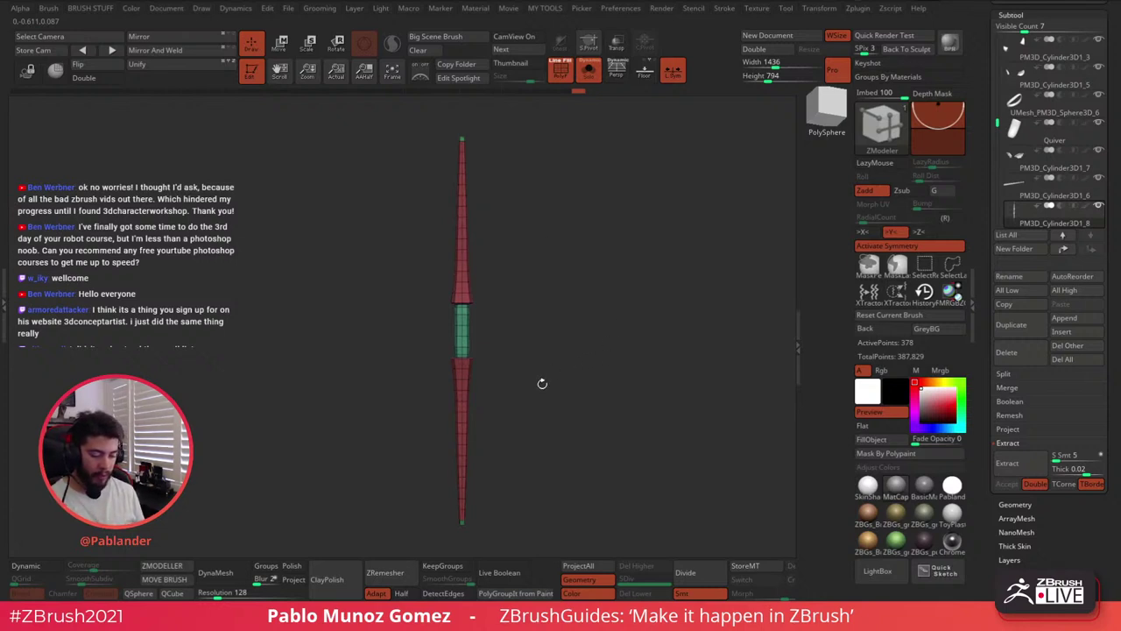
{"action": "left_click_drag", "start_coordinate": [595, 391], "coordinate": [568, 386], "text": "alt"}
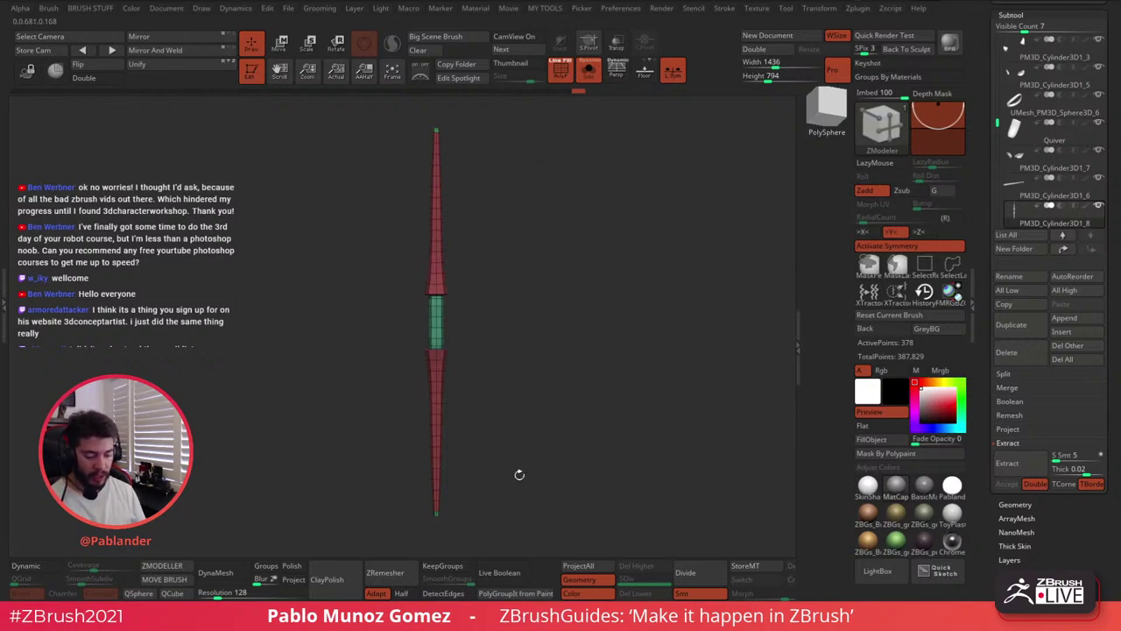
{"action": "mouse_move", "coordinate": [519, 474]}
{"action": "left_mouse_down"}
{"action": "mouse_move", "coordinate": [587, 364]}
{"action": "mouse_move", "coordinate": [566, 418]}
{"action": "mouse_move", "coordinate": [573, 400]}
{"action": "mouse_move", "coordinate": [563, 399]}
{"action": "left_mouse_up"}
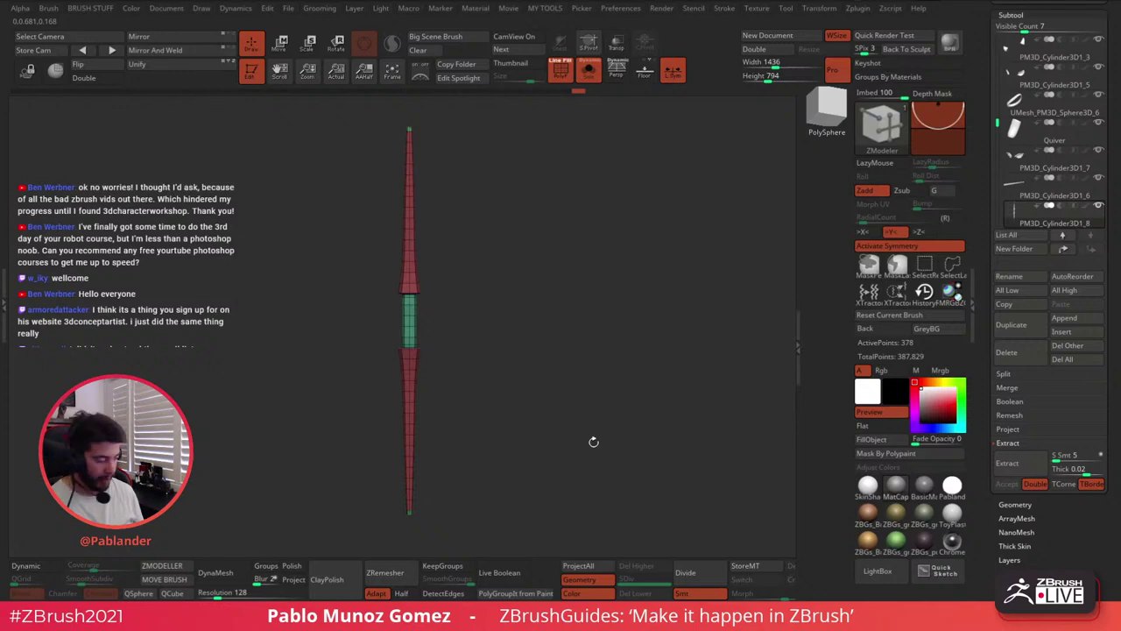
{"action": "key", "text": "b"}
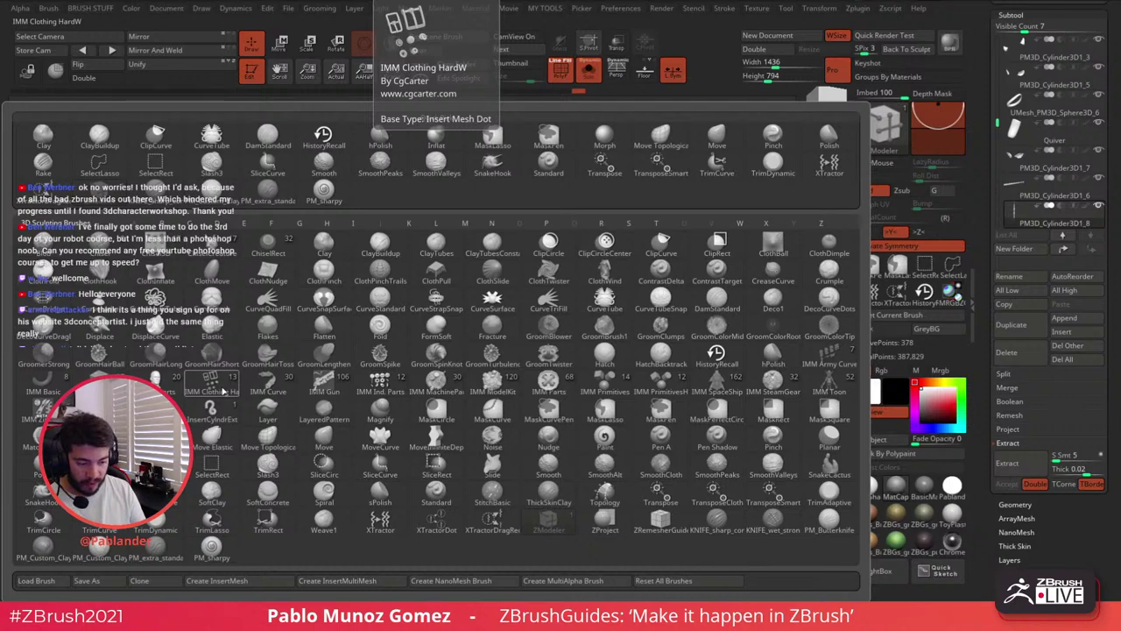
{"action": "left_click", "coordinate": [213, 389]}
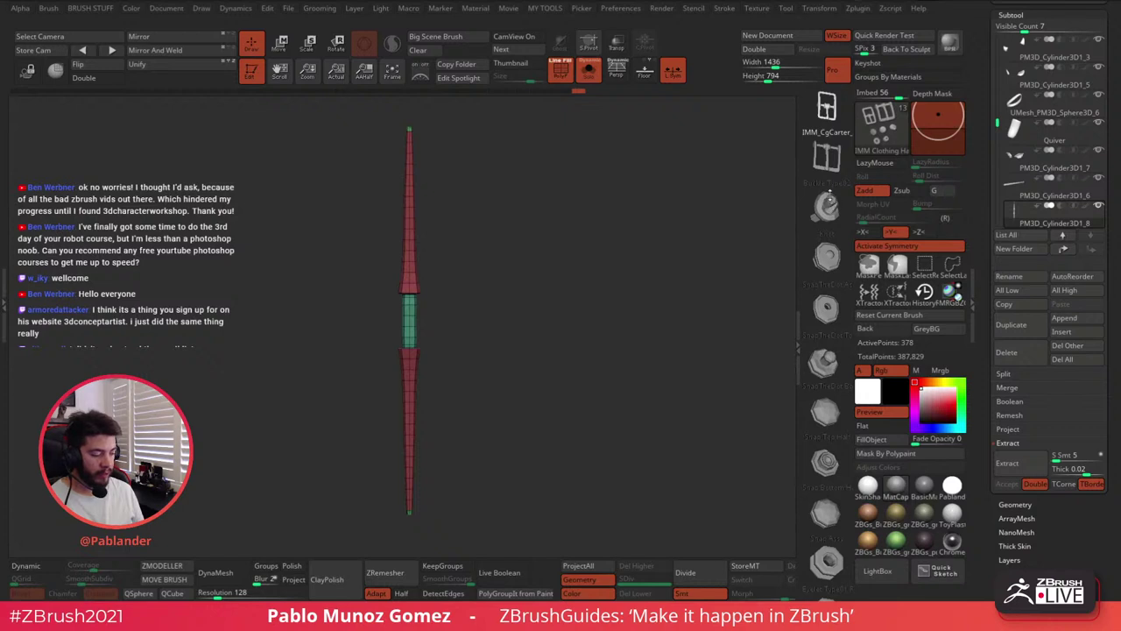
{"action": "left_click", "coordinate": [828, 203]}
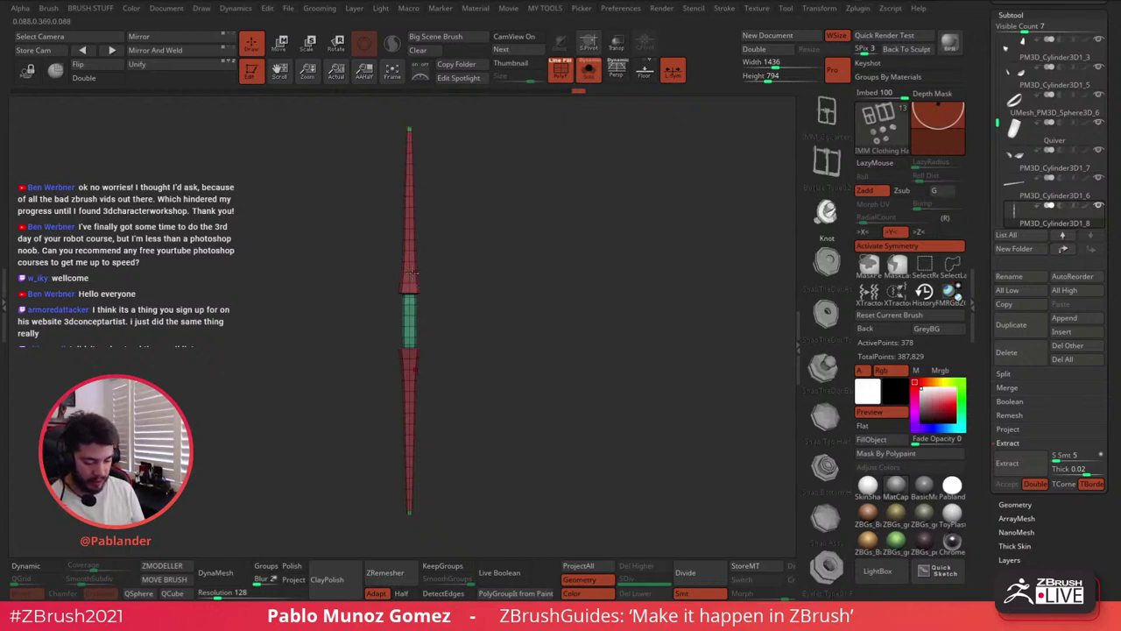
{"action": "left_click", "coordinate": [914, 248]}
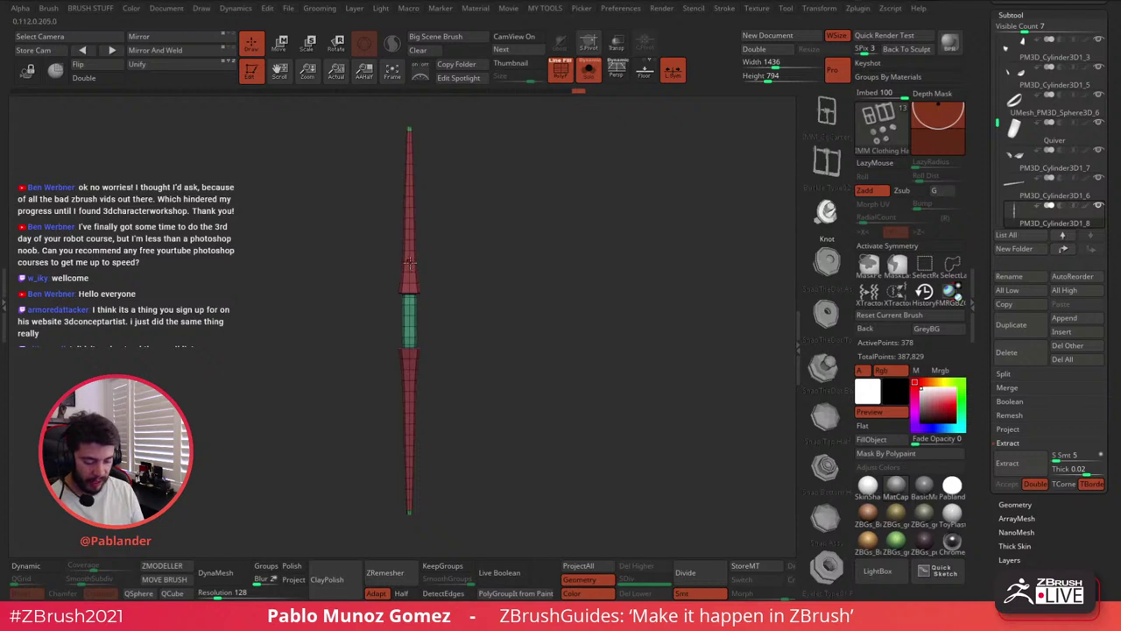
{"action": "left_click_drag", "start_coordinate": [412, 257], "coordinate": [425, 287]}
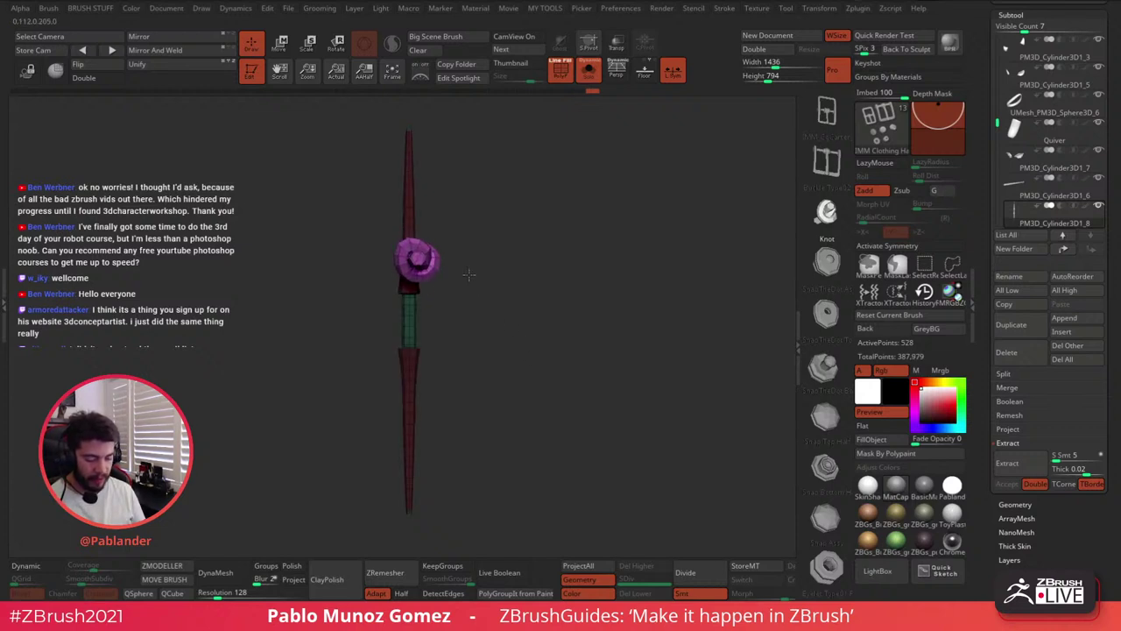
Split the unmasked knot from the bow into its own subtool and make that subtool active
{"action": "left_click_drag", "start_coordinate": [517, 331], "coordinate": [467, 286]}
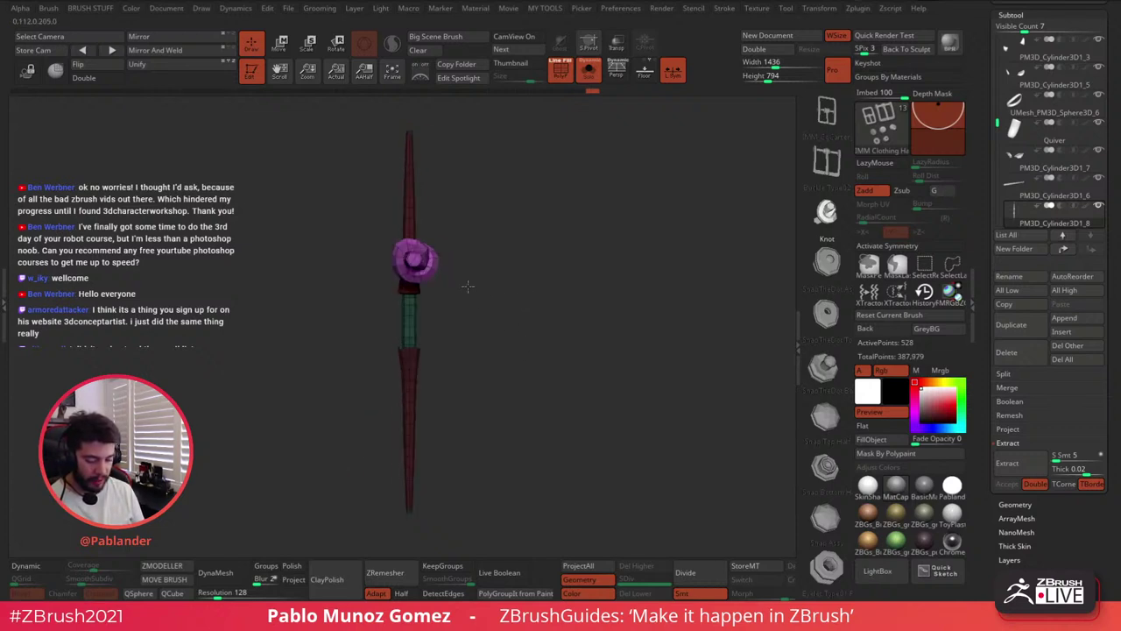
{"action": "left_click_drag", "start_coordinate": [377, 381], "coordinate": [371, 378], "text": "shift"}
{"action": "key", "text": "2"}
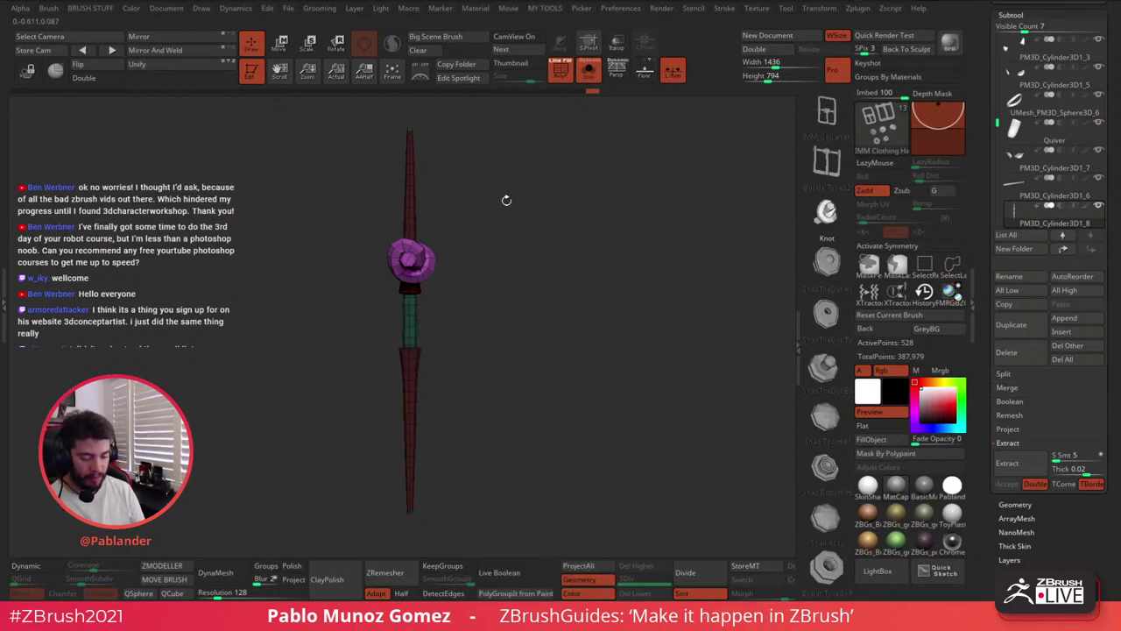
{"action": "key", "text": "space"}
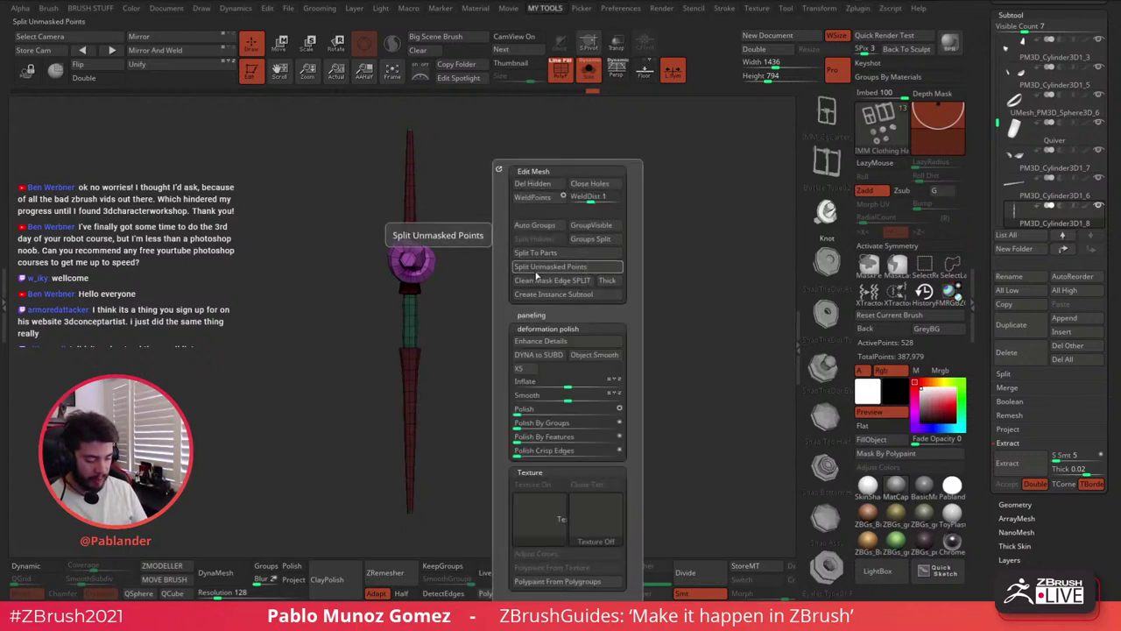
{"action": "left_click", "coordinate": [573, 268]}
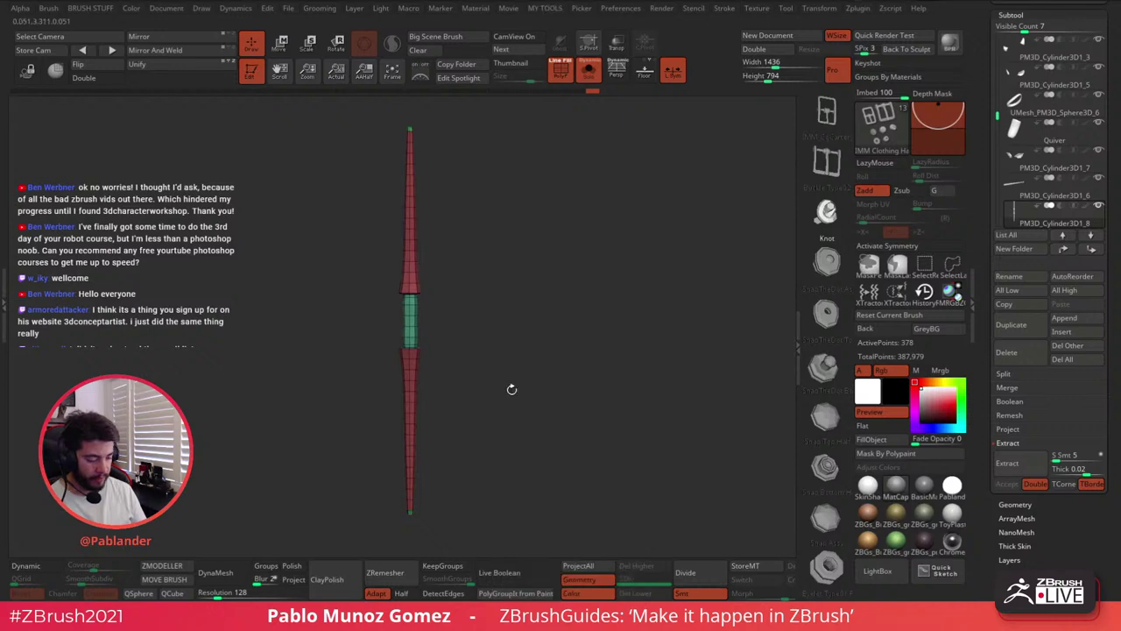
{"action": "left_click_drag", "start_coordinate": [997, 142], "coordinate": [997, 173]}
{"action": "left_click", "coordinate": [1027, 186]}
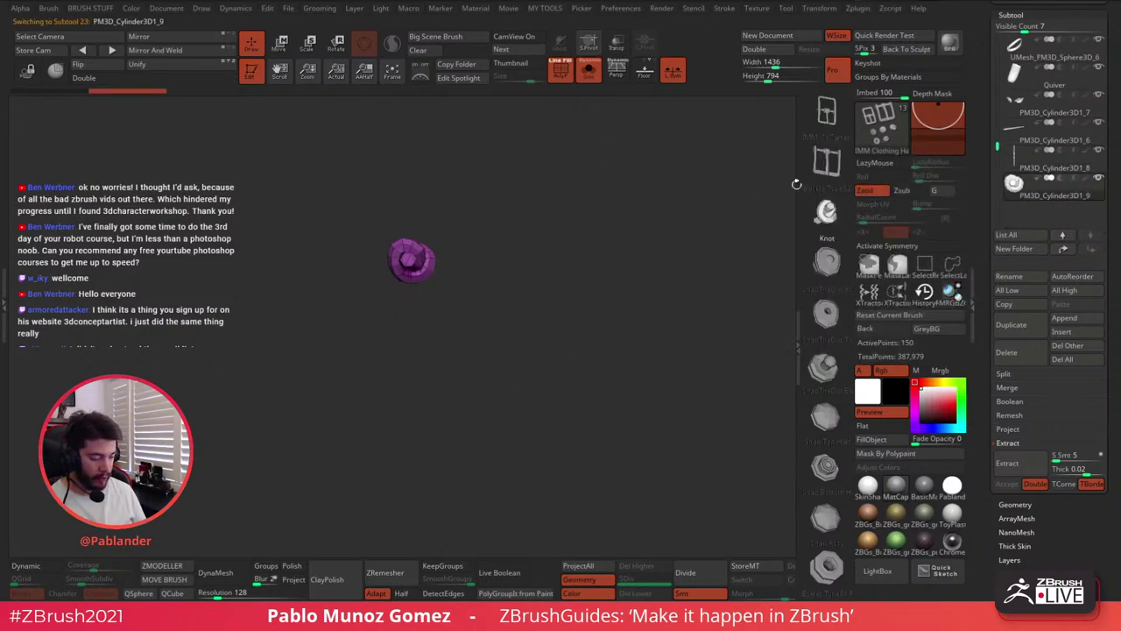
Replace the IMM Clothing brush with the Move brush
{"action": "left_click", "coordinate": [879, 127]}
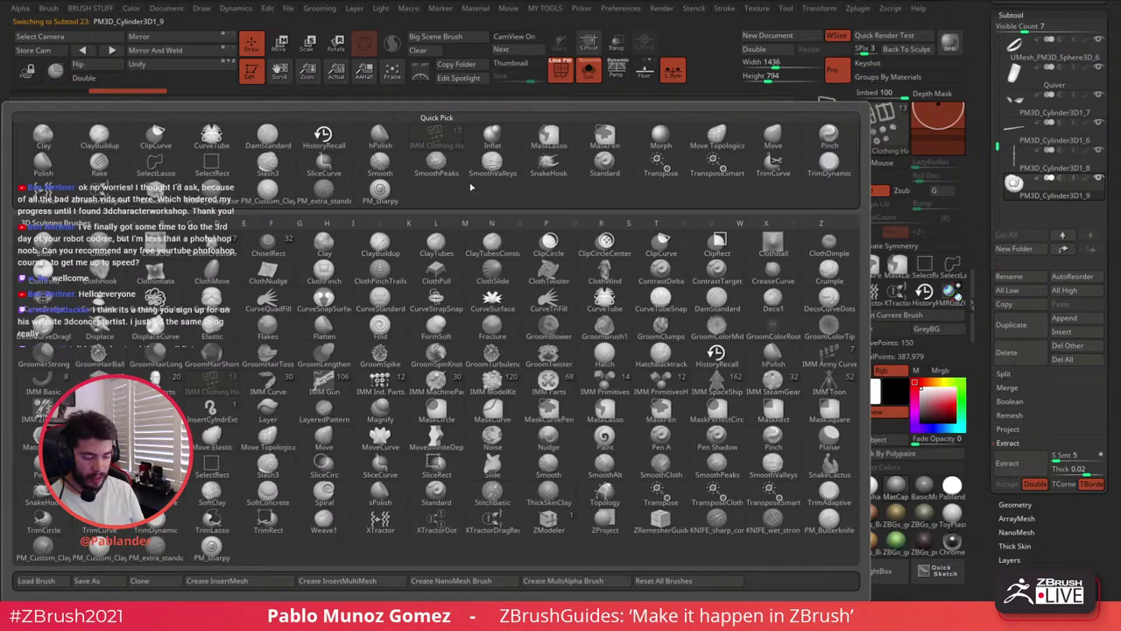
{"action": "key", "text": "Escape"}
{"action": "key", "text": "space"}
{"action": "left_click", "coordinate": [648, 314]}
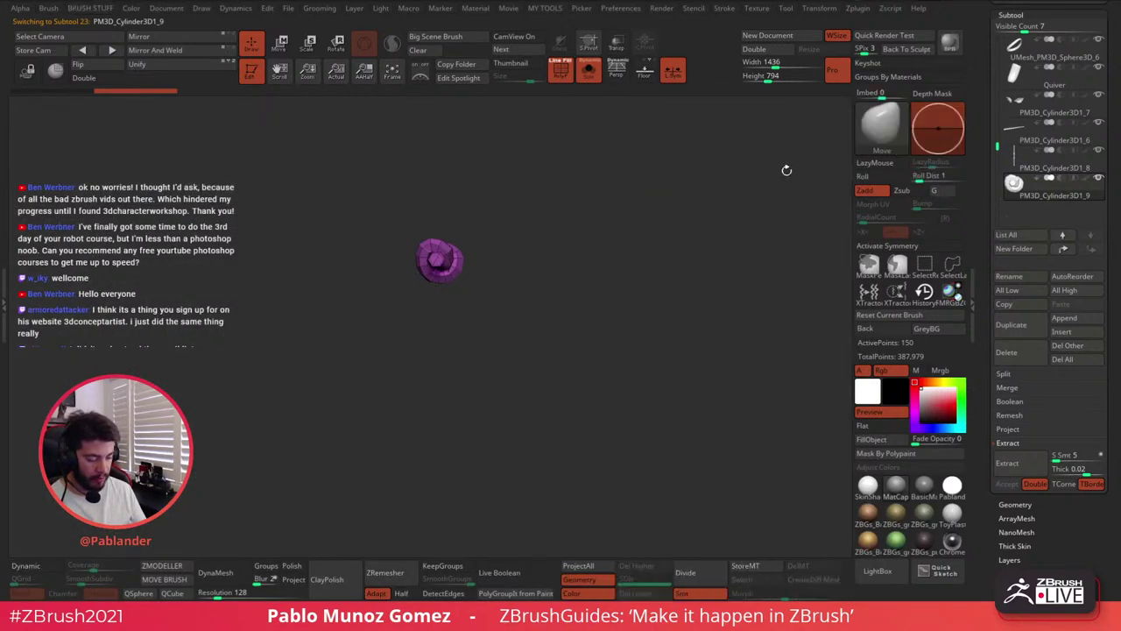
Reset the gizmo's orientation on the knot subtool and place the gizmo at the end of its longer strand
{"action": "left_click_drag", "start_coordinate": [524, 243], "coordinate": [513, 290]}
{"action": "key", "text": "w"}
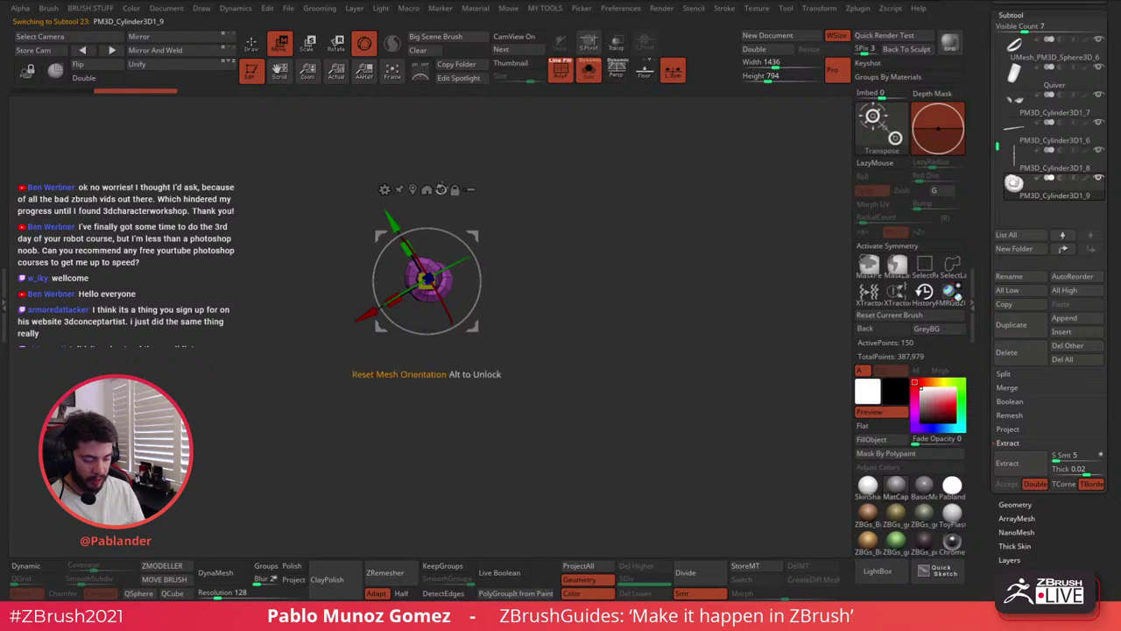
{"action": "left_click", "coordinate": [412, 189]}
{"action": "left_click", "coordinate": [413, 189]}
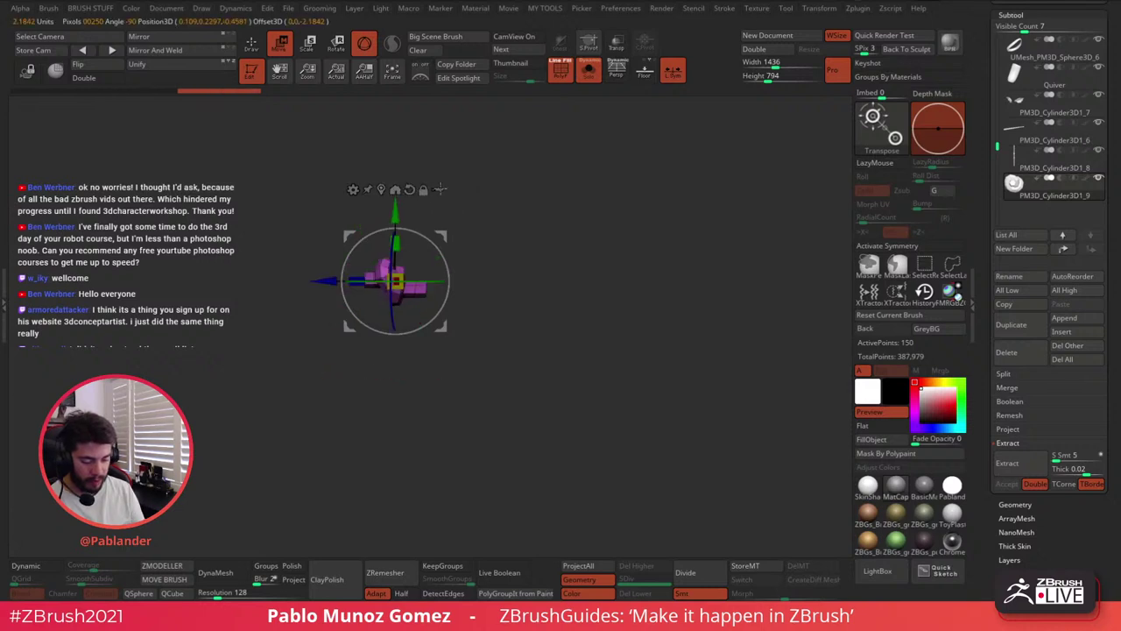
{"action": "left_click", "coordinate": [412, 191]}
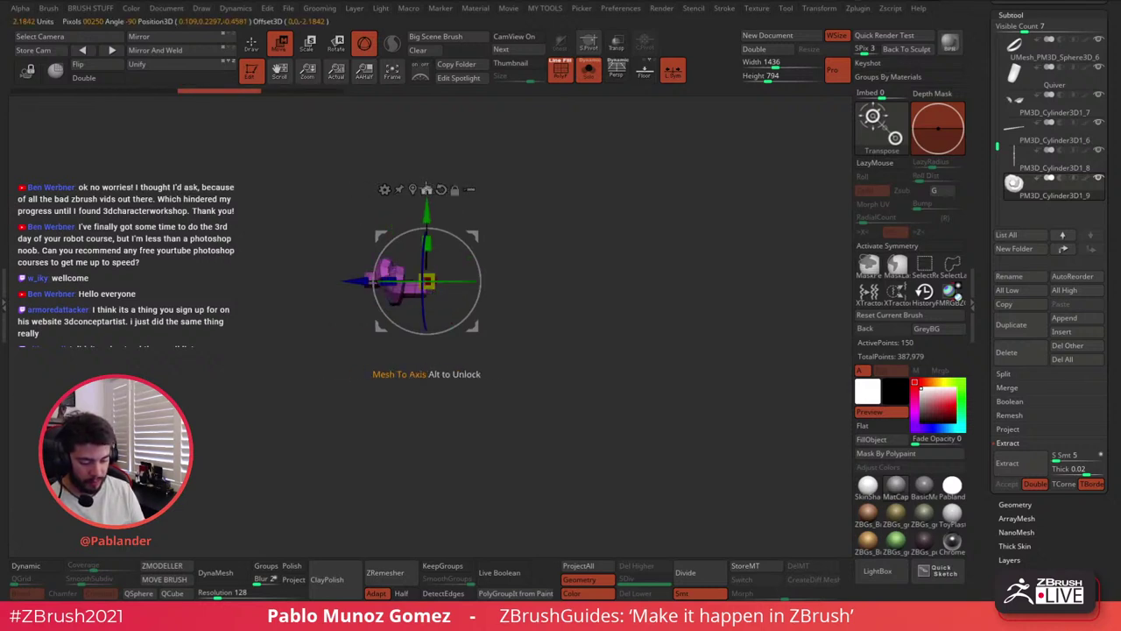
{"action": "left_click", "coordinate": [426, 189]}
{"action": "left_click_drag", "start_coordinate": [499, 239], "coordinate": [580, 310], "text": "alt"}
{"action": "left_click_drag", "start_coordinate": [556, 168], "coordinate": [541, 270], "text": "alt"}
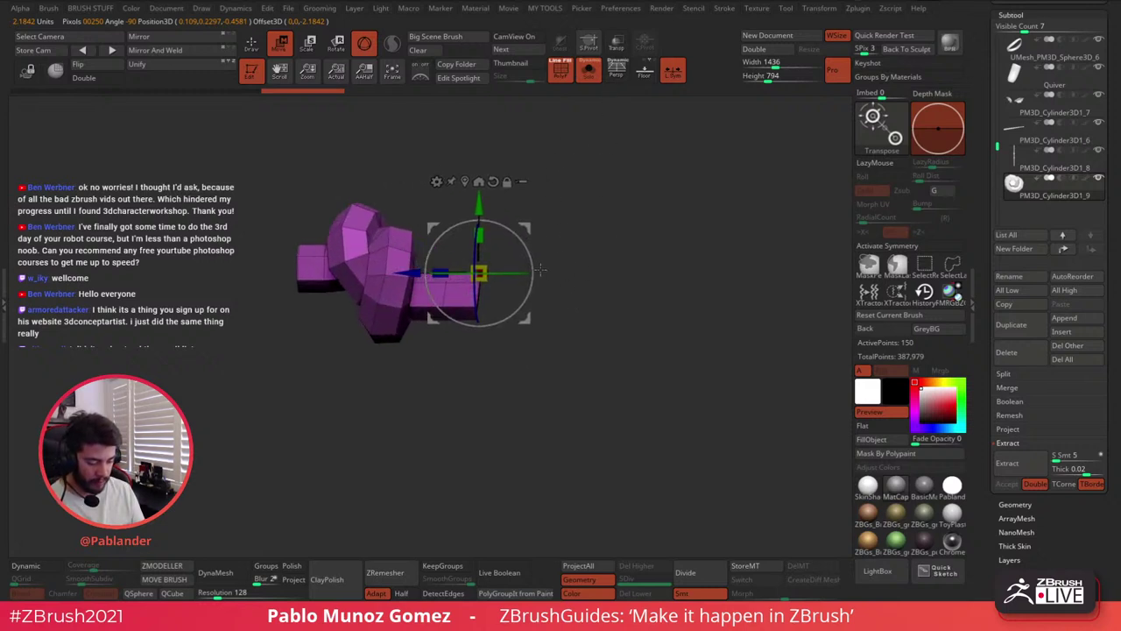
Mask the knot except the end of its longer strand, center the gizmo there, shift that end slightly along X and clear the mask
{"action": "key", "text": "q"}
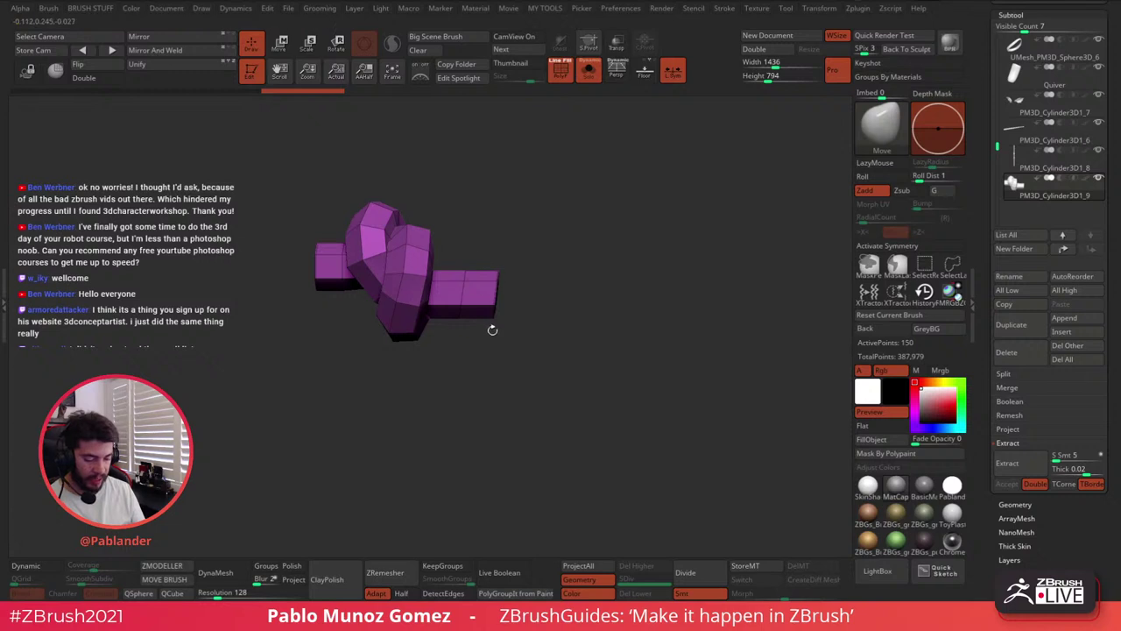
{"action": "mouse_move", "coordinate": [482, 205]}
{"action": "left_mouse_down", "text": "ctrl"}
{"action": "mouse_move", "coordinate": [496, 300]}
{"action": "mouse_move", "coordinate": [542, 378]}
{"action": "left_mouse_up", "text": "ctrl"}
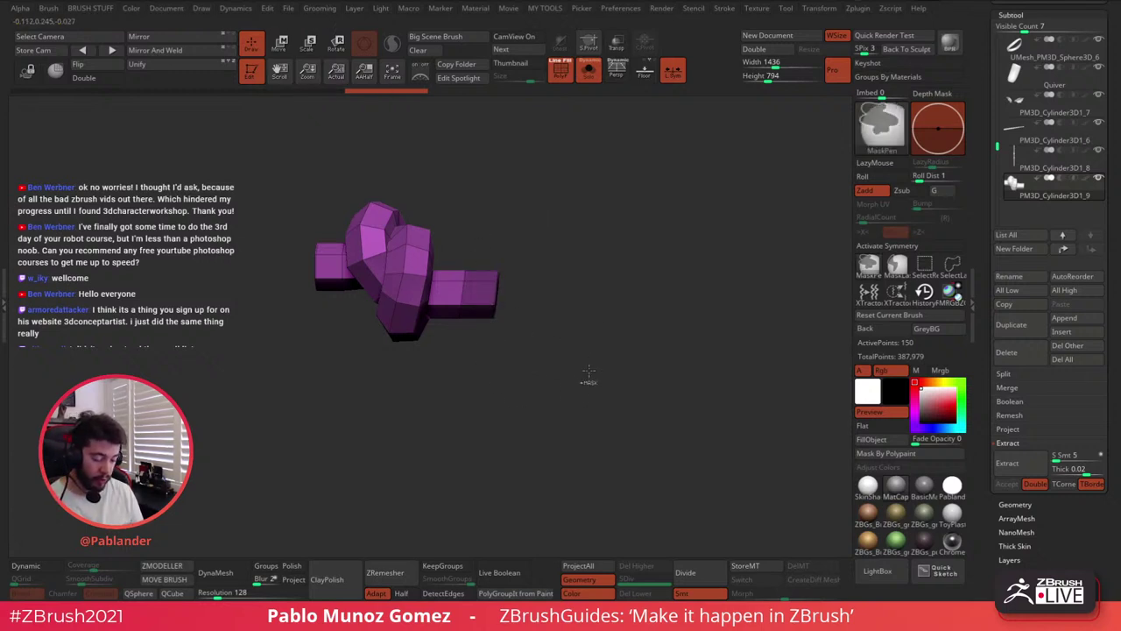
{"action": "left_click", "coordinate": [618, 317], "text": "ctrl"}
{"action": "left_click", "coordinate": [280, 43]}
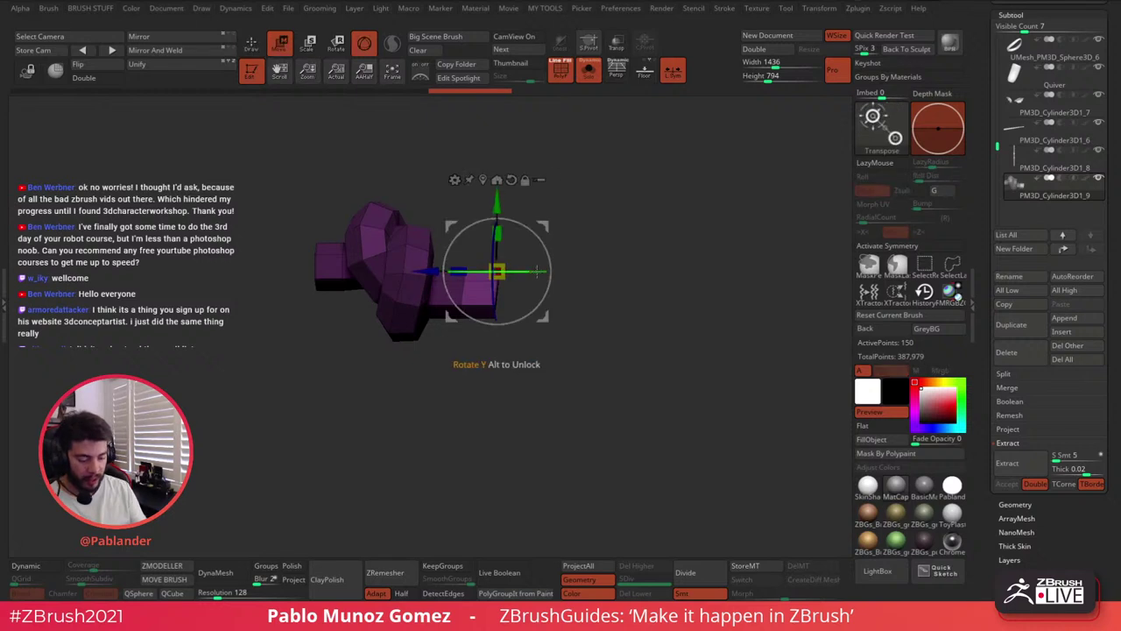
{"action": "left_click", "coordinate": [482, 178]}
{"action": "left_click", "coordinate": [459, 293]}
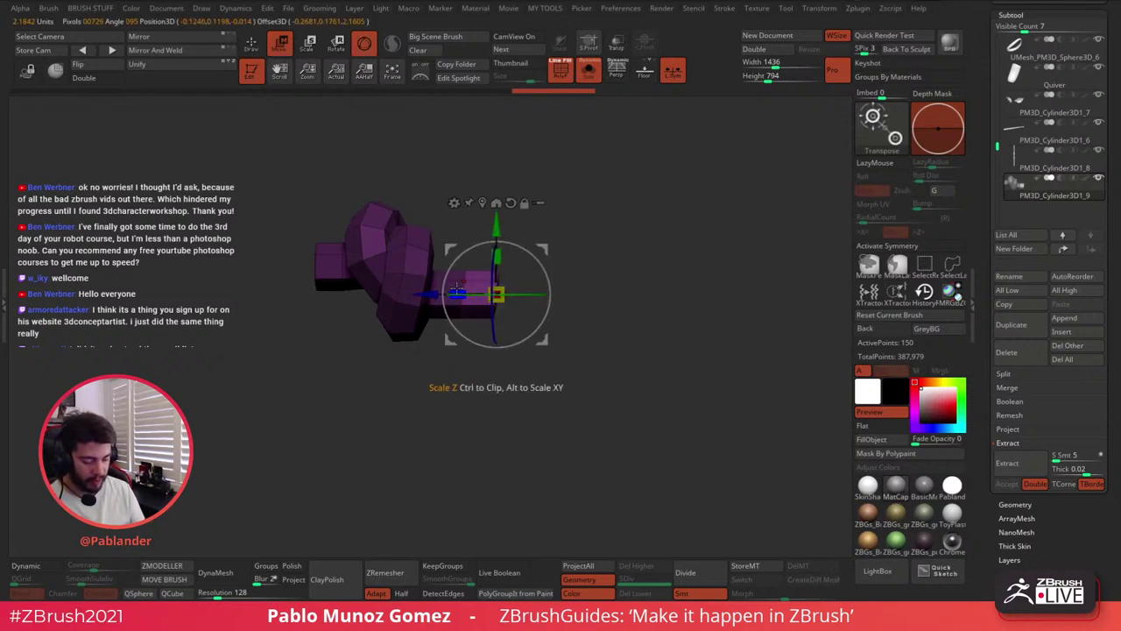
{"action": "left_click_drag", "start_coordinate": [543, 245], "coordinate": [598, 339], "text": "shift"}
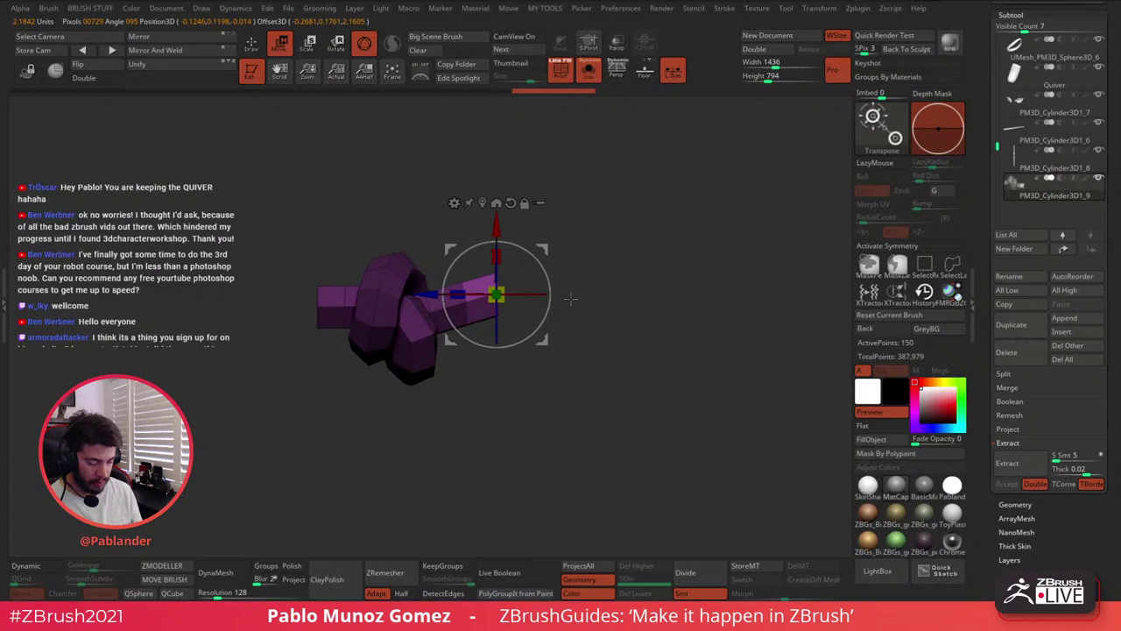
{"action": "left_click_drag", "start_coordinate": [498, 226], "coordinate": [497, 234]}
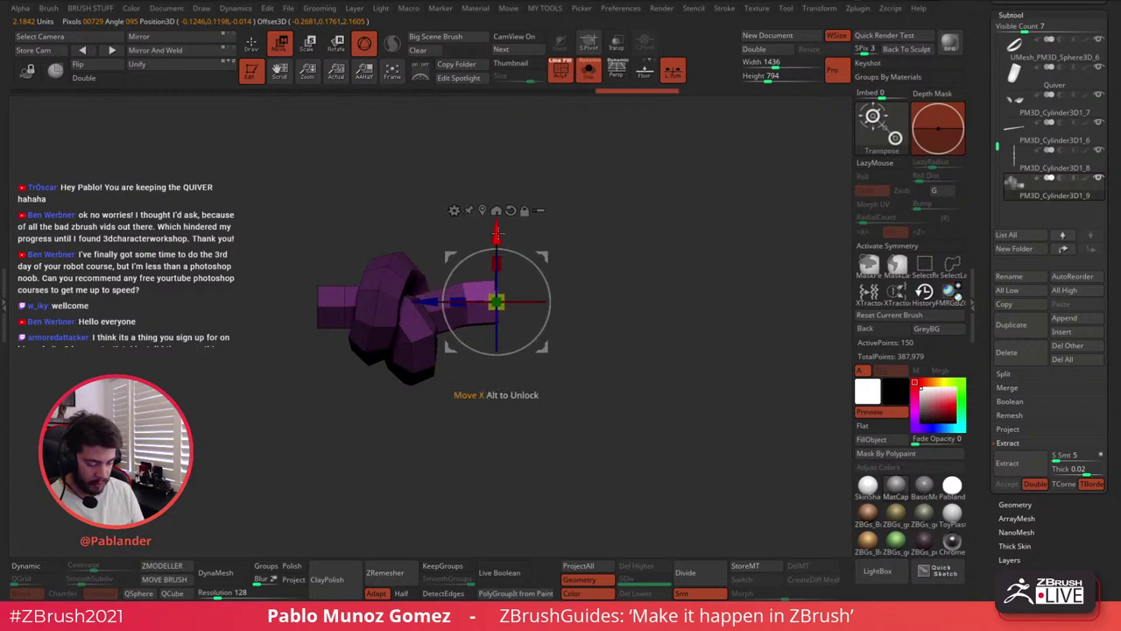
{"action": "left_click_drag", "start_coordinate": [593, 207], "coordinate": [568, 280], "text": "ctrl"}
{"action": "mouse_move", "coordinate": [621, 220]}
{"action": "left_mouse_down", "text": "ctrl"}
{"action": "mouse_move", "coordinate": [558, 342]}
{"action": "mouse_move", "coordinate": [470, 394]}
{"action": "mouse_move", "coordinate": [530, 412]}
{"action": "mouse_move", "coordinate": [531, 385]}
{"action": "mouse_move", "coordinate": [443, 418]}
{"action": "left_mouse_up", "text": "ctrl"}
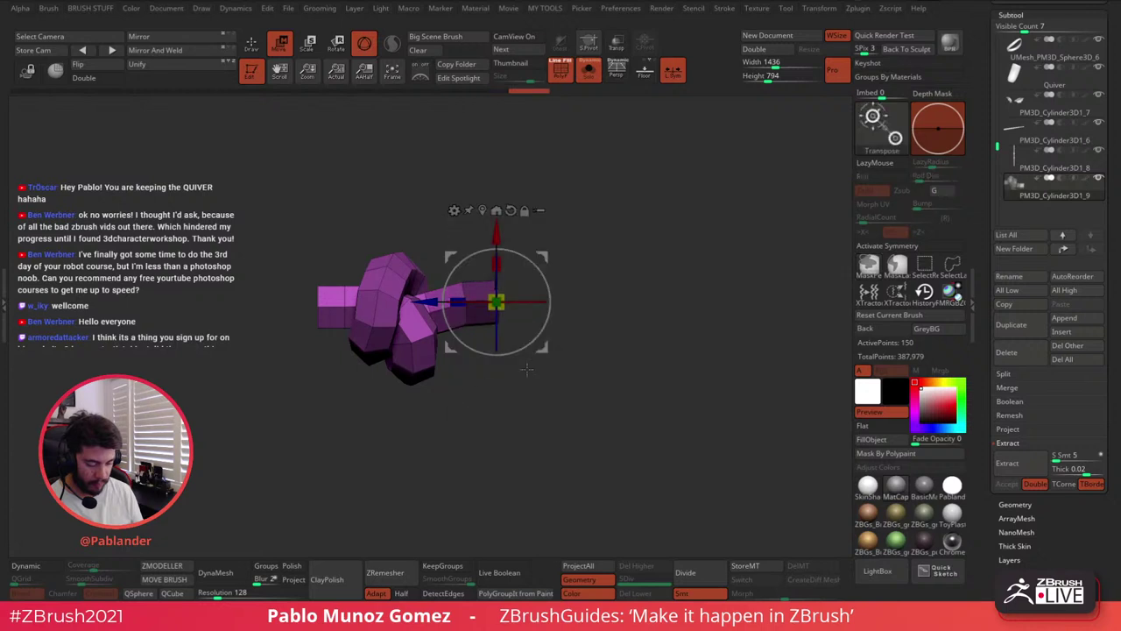
Mask the knot except the last segment of its longer strand and flatten that end by scaling it along Z
{"action": "left_click_drag", "start_coordinate": [542, 354], "coordinate": [591, 349]}
{"action": "key", "text": "ctrl+z"}
{"action": "left_click", "coordinate": [598, 323], "text": "ctrl"}
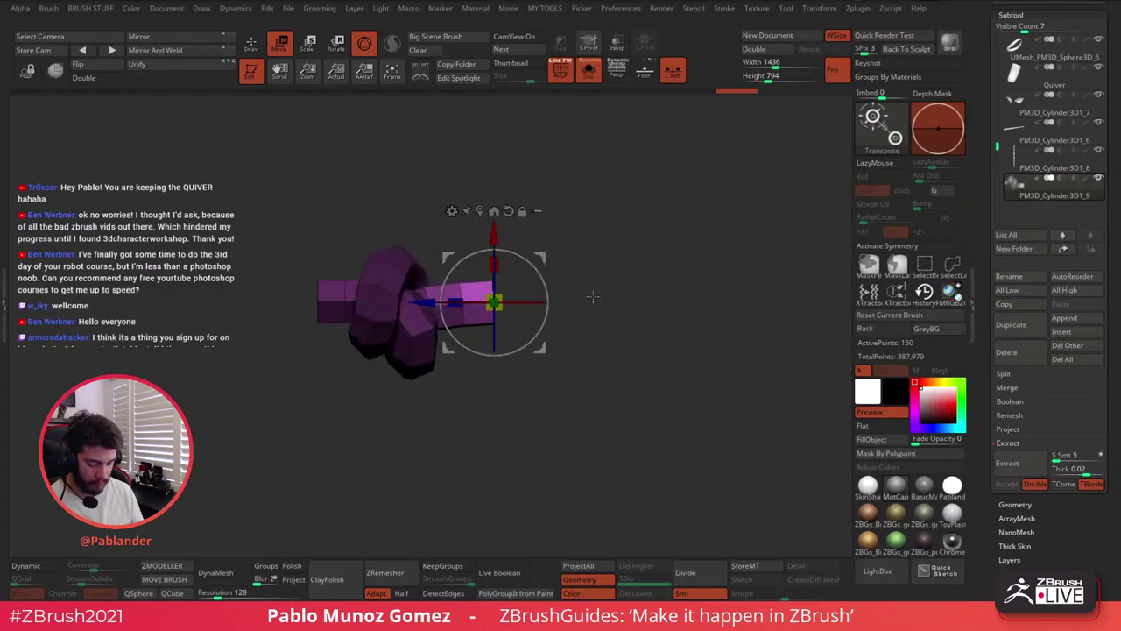
{"action": "left_click_drag", "start_coordinate": [593, 297], "coordinate": [613, 292], "text": "ctrl"}
{"action": "left_click_drag", "start_coordinate": [634, 222], "coordinate": [465, 392], "text": "ctrl"}
{"action": "left_click", "coordinate": [640, 366], "text": "ctrl"}
{"action": "mouse_move", "coordinate": [455, 301]}
{"action": "left_mouse_down"}
{"action": "mouse_move", "coordinate": [601, 298]}
{"action": "mouse_move", "coordinate": [456, 302]}
{"action": "mouse_move", "coordinate": [599, 307]}
{"action": "mouse_move", "coordinate": [593, 201]}
{"action": "left_mouse_up"}
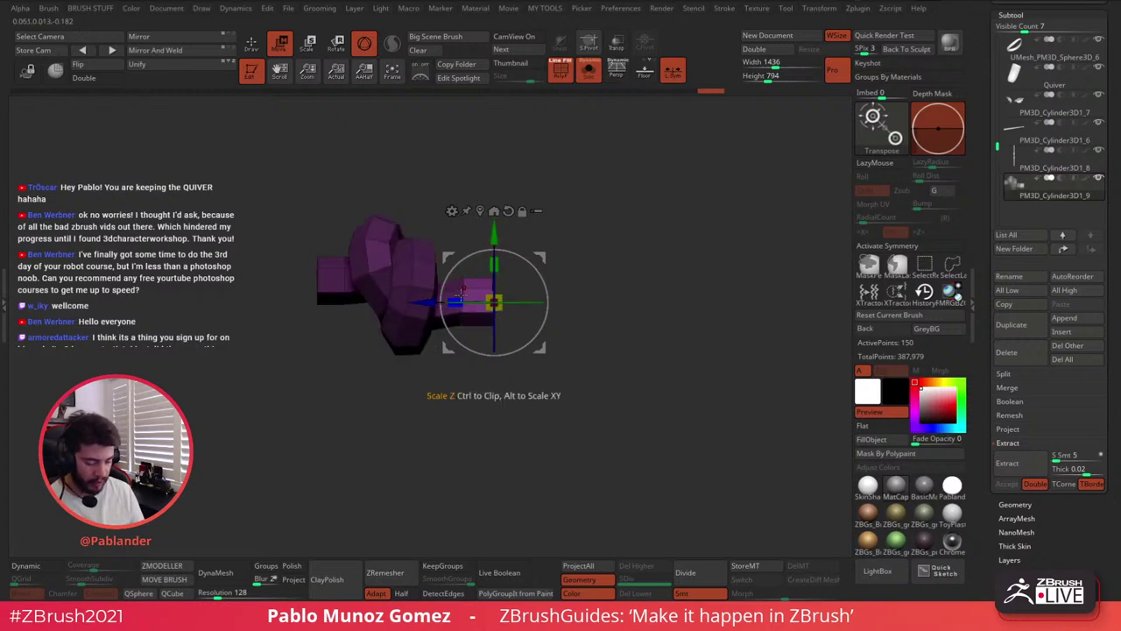
{"action": "left_click_drag", "start_coordinate": [458, 300], "coordinate": [537, 289]}
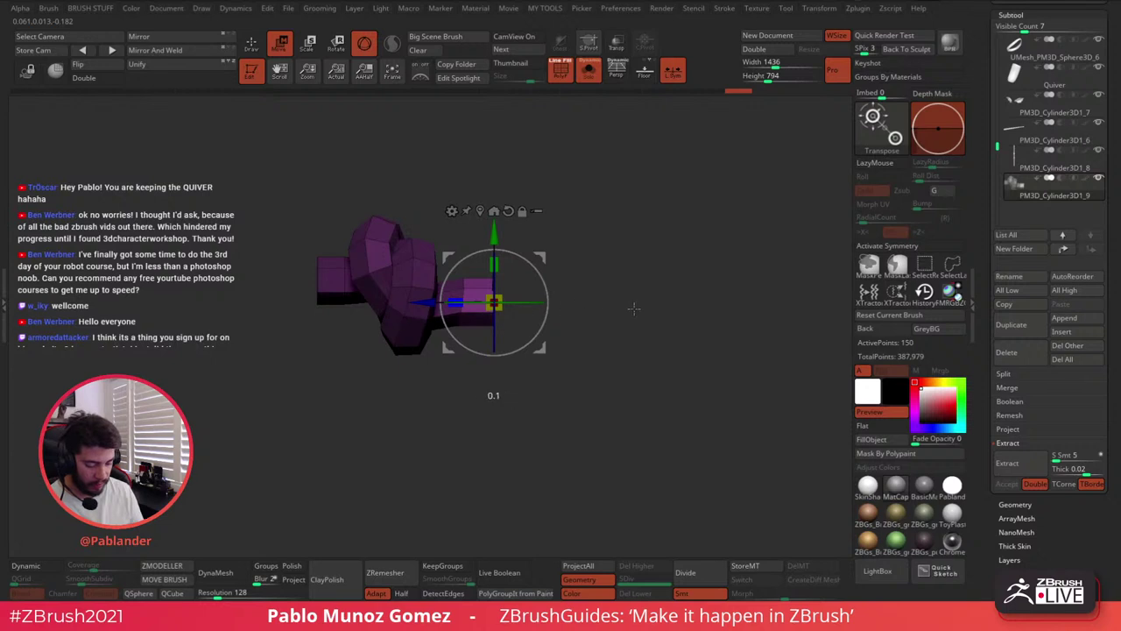
{"action": "key", "text": "q"}
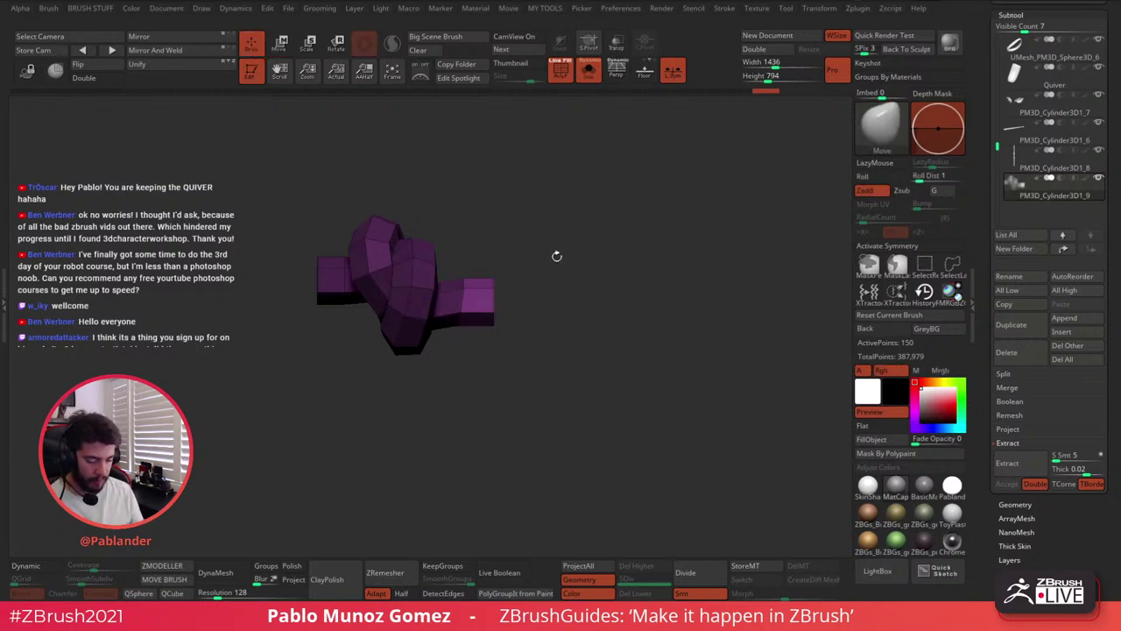
Turn on the floor grid and look at the knot from straight above
{"action": "left_click_drag", "start_coordinate": [556, 255], "coordinate": [580, 309]}
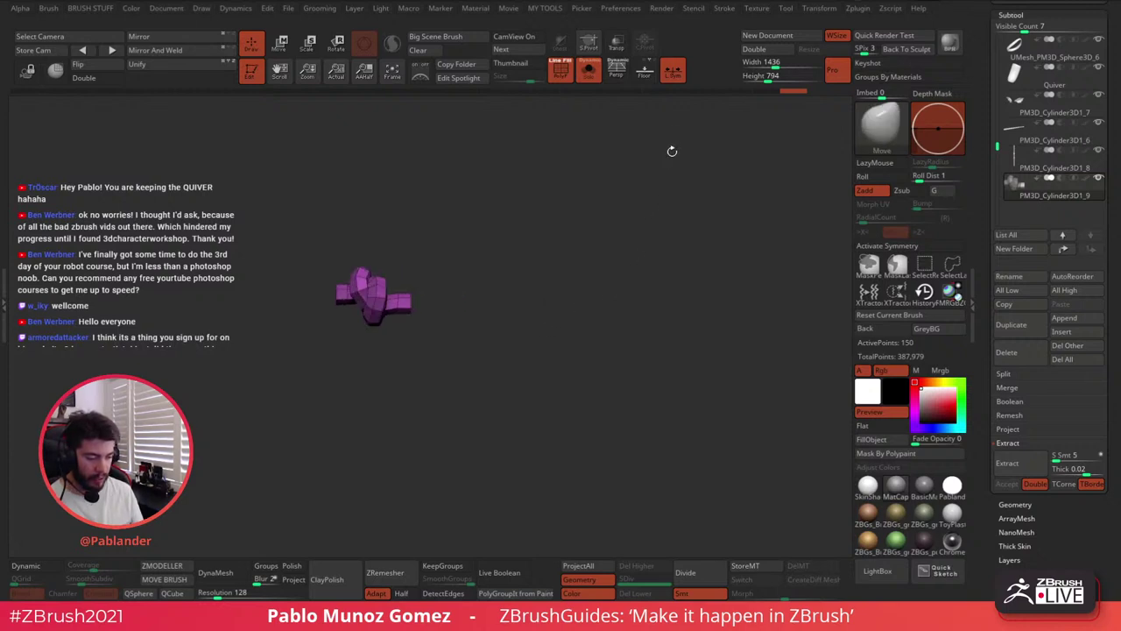
{"action": "left_click", "coordinate": [645, 73]}
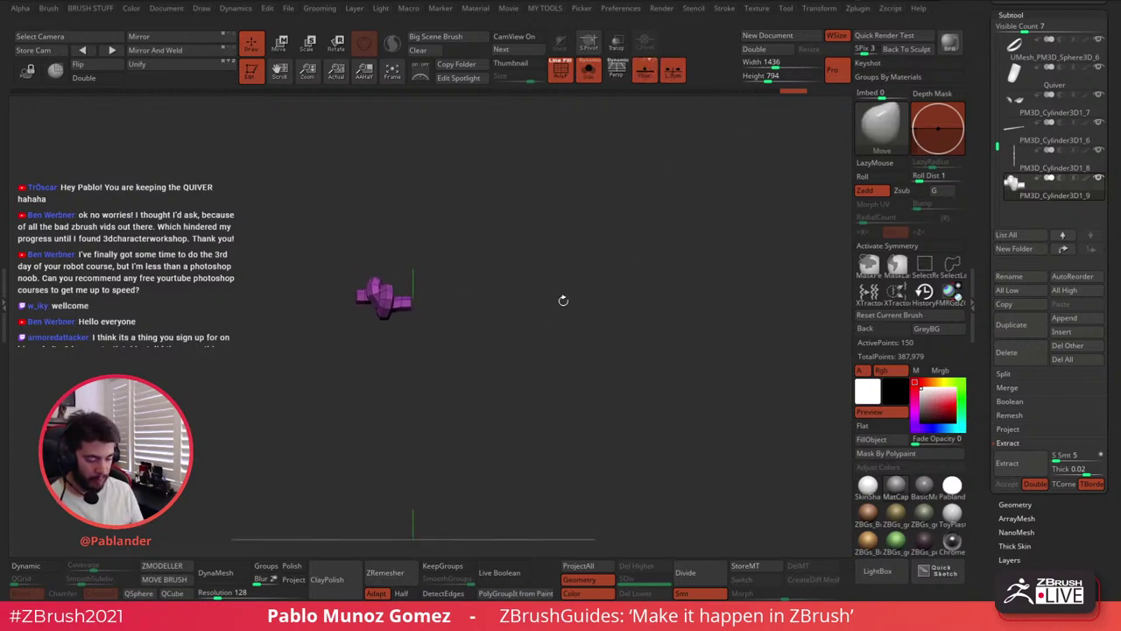
{"action": "left_click_drag", "start_coordinate": [563, 300], "coordinate": [513, 345]}
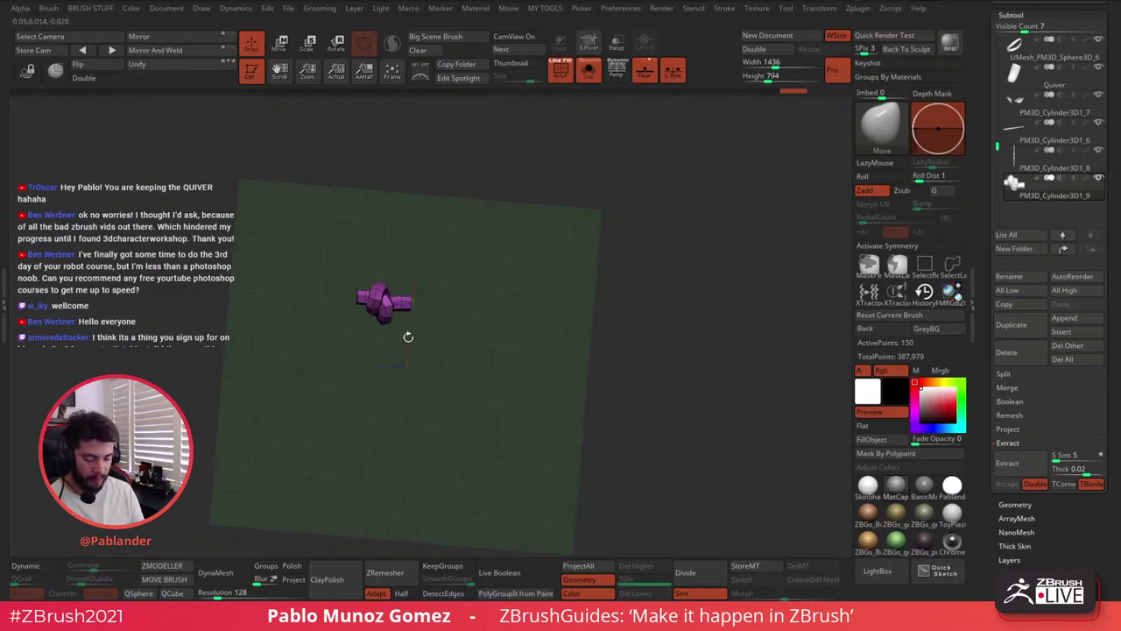
{"action": "mouse_move", "coordinate": [406, 240]}
{"action": "left_mouse_down", "text": "shift"}
{"action": "mouse_move", "coordinate": [498, 292]}
{"action": "mouse_move", "coordinate": [525, 330]}
{"action": "mouse_move", "coordinate": [482, 345]}
{"action": "mouse_move", "coordinate": [463, 312]}
{"action": "mouse_move", "coordinate": [569, 288]}
{"action": "left_mouse_up", "text": "shift"}
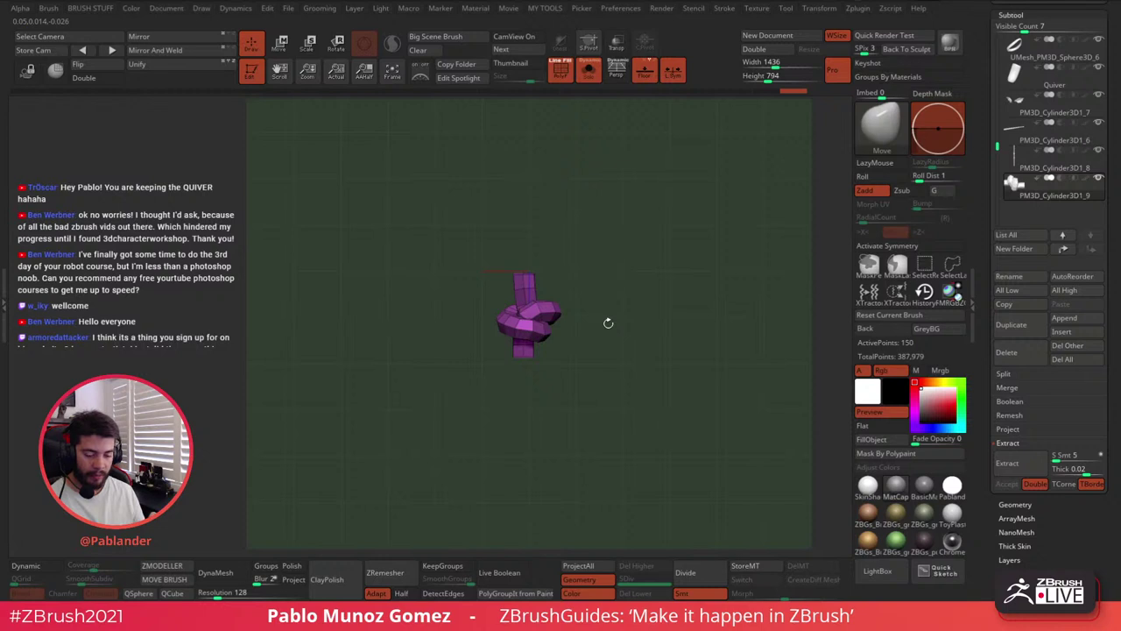
Try rotating the whole knot by -90 degrees in the top view with the gizmo
{"action": "key", "text": "w"}
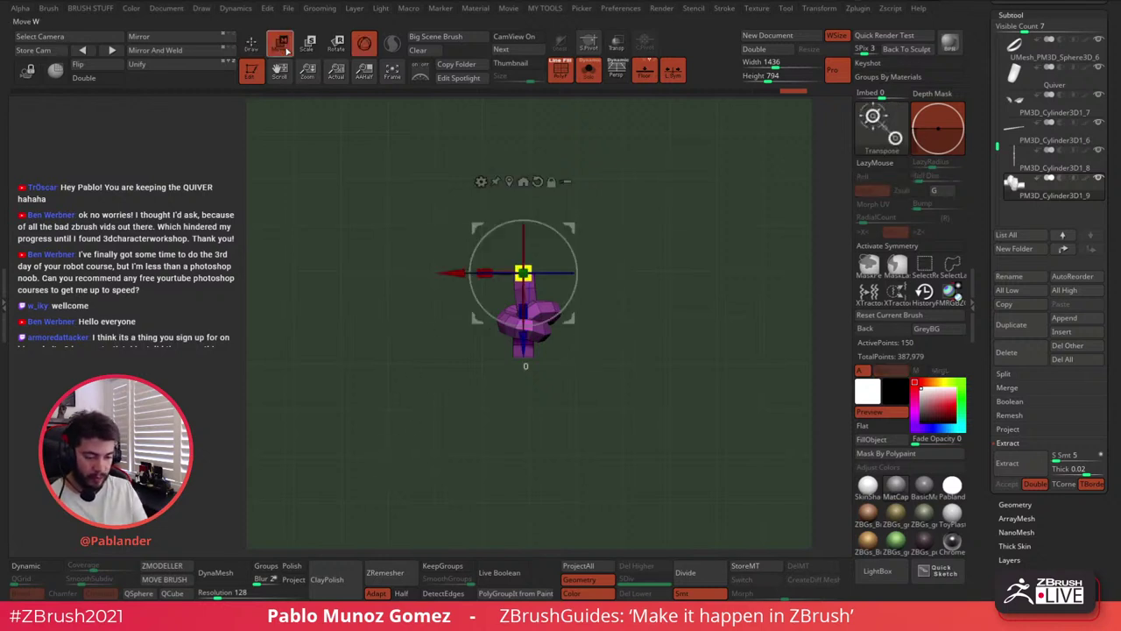
{"action": "left_click_drag", "start_coordinate": [566, 231], "coordinate": [567, 332]}
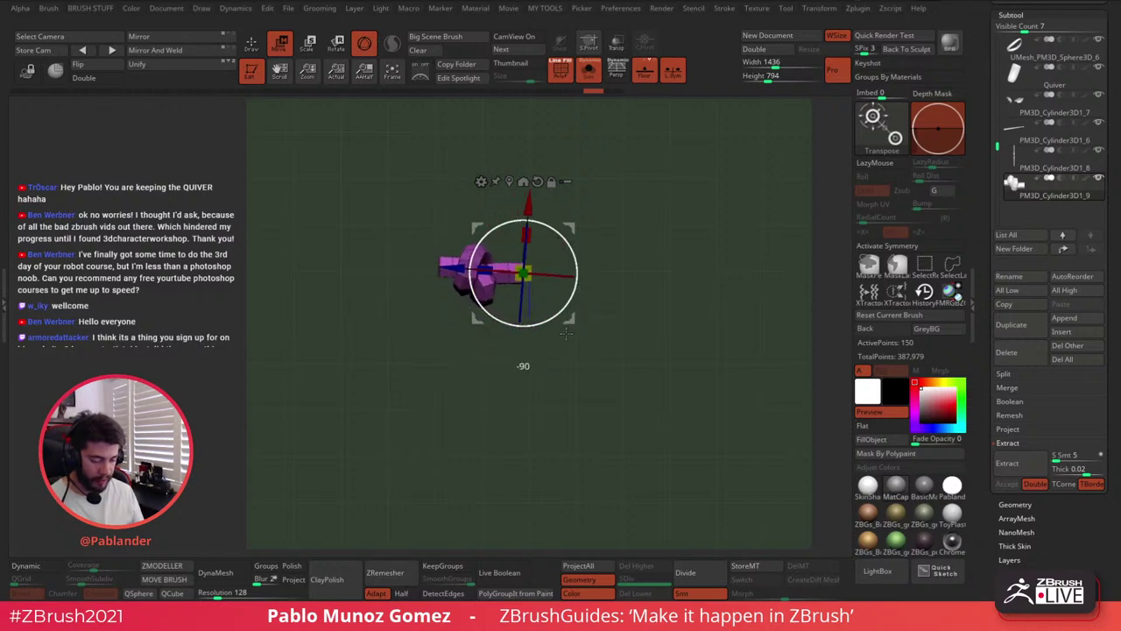
{"action": "left_click_drag", "start_coordinate": [566, 333], "coordinate": [564, 335]}
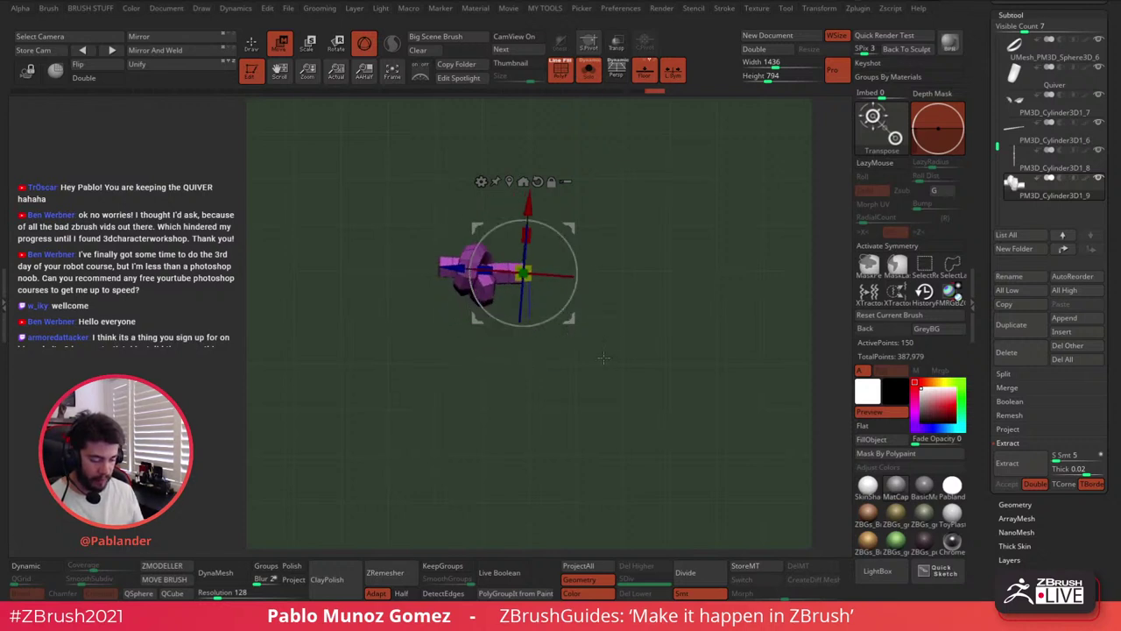
{"action": "right_click_drag", "start_coordinate": [604, 252], "coordinate": [643, 338], "text": "ctrl"}
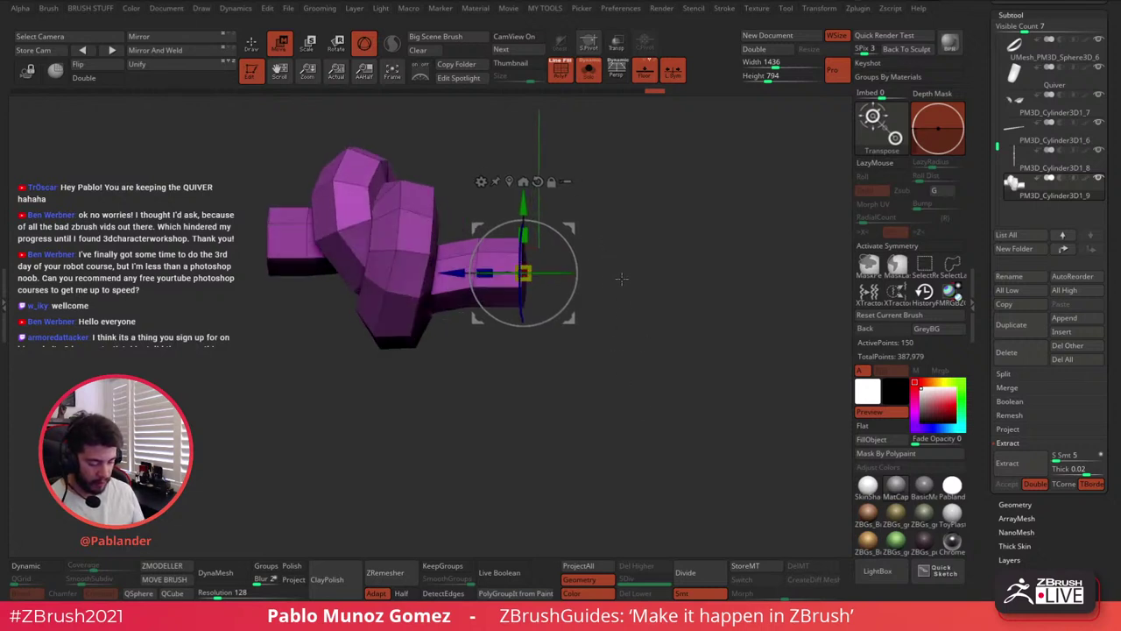
{"action": "left_click_drag", "start_coordinate": [620, 281], "coordinate": [653, 377]}
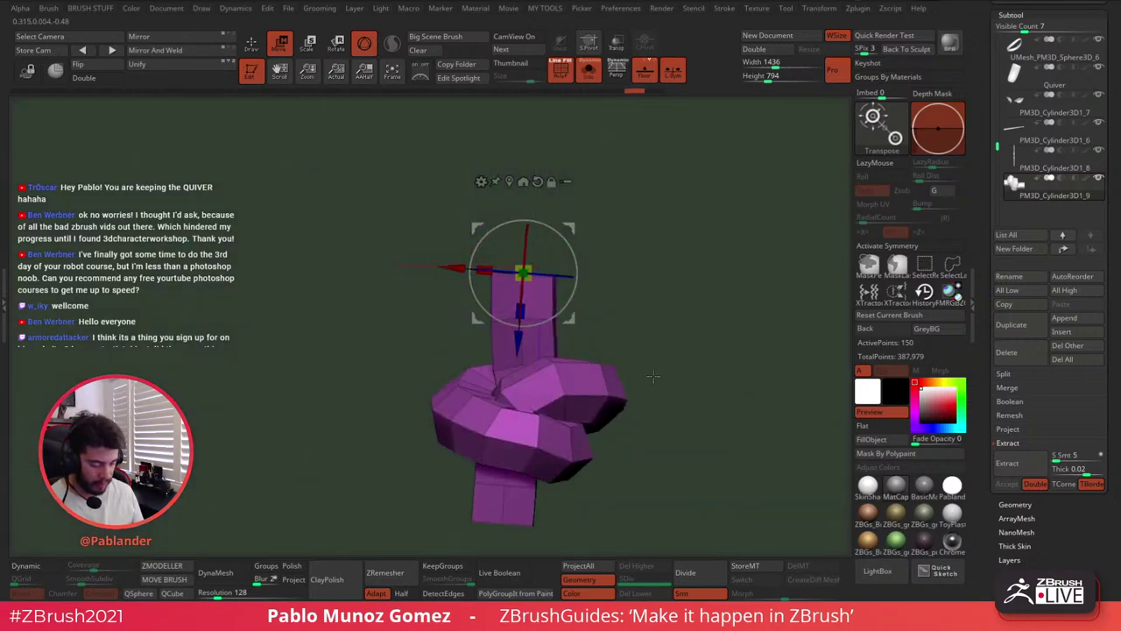
Replace the full mask with one over the upper strand's end, and reset the gizmo orientation after trying an unlocked rotation
{"action": "key", "text": "ctrl+a"}
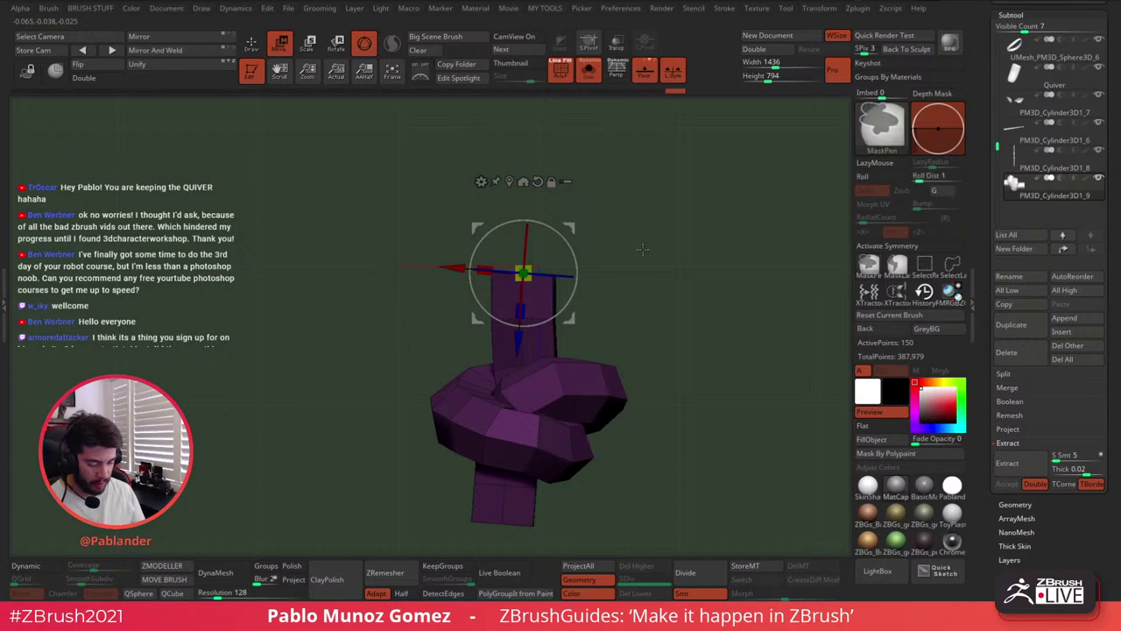
{"action": "key", "text": "ctrl"}
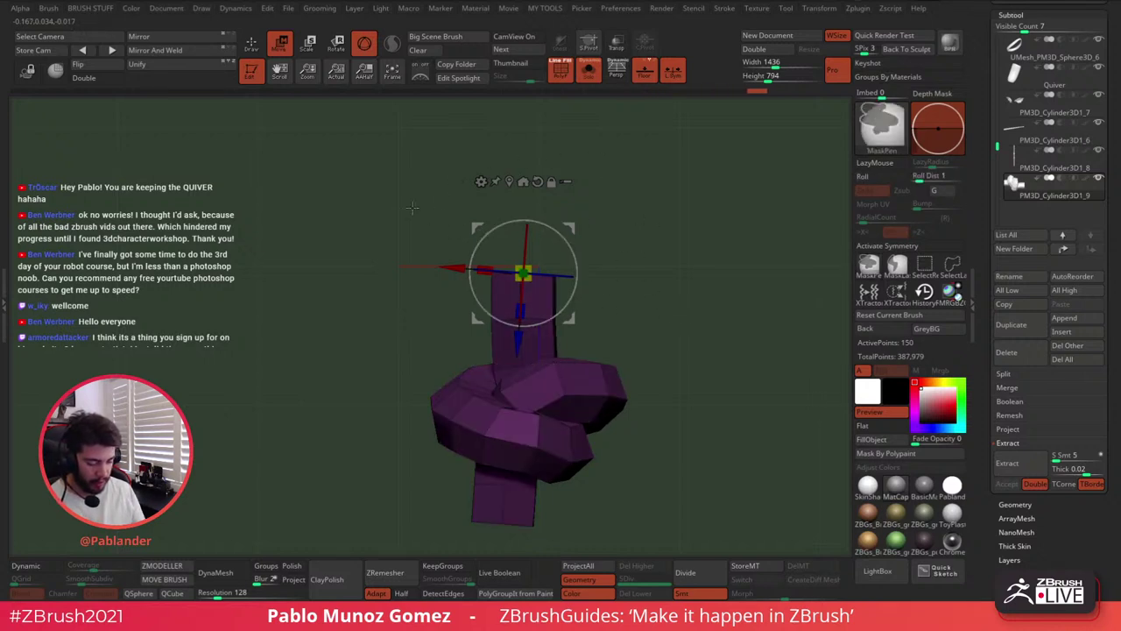
{"action": "left_click", "coordinate": [367, 243], "text": "ctrl"}
{"action": "left_click_drag", "start_coordinate": [338, 186], "coordinate": [654, 295], "text": "ctrl"}
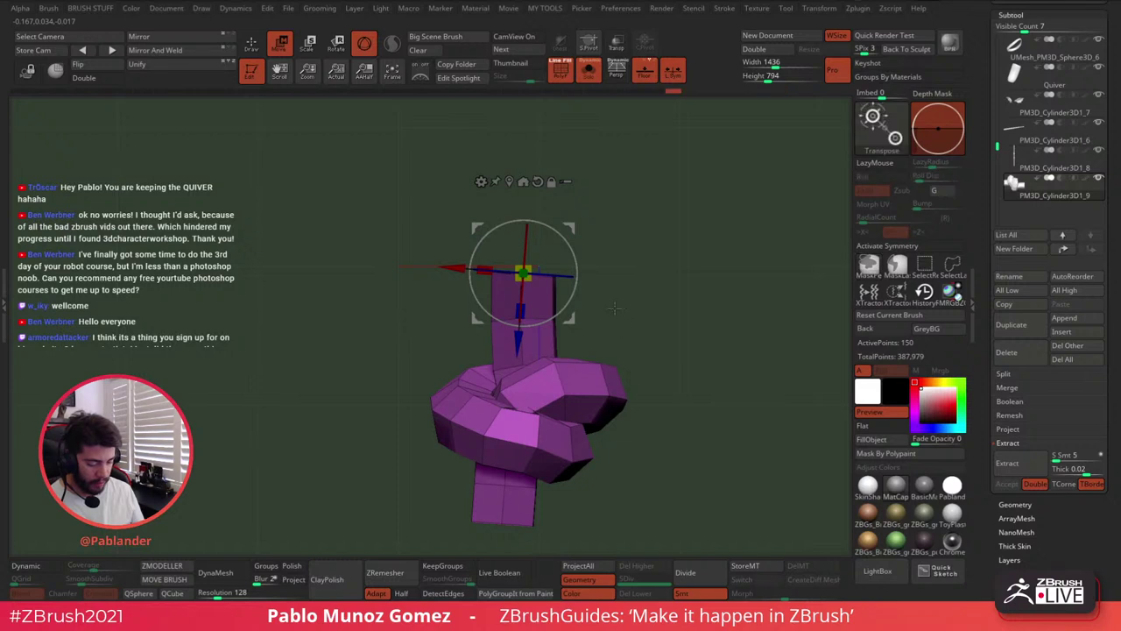
{"action": "left_click", "coordinate": [538, 182]}
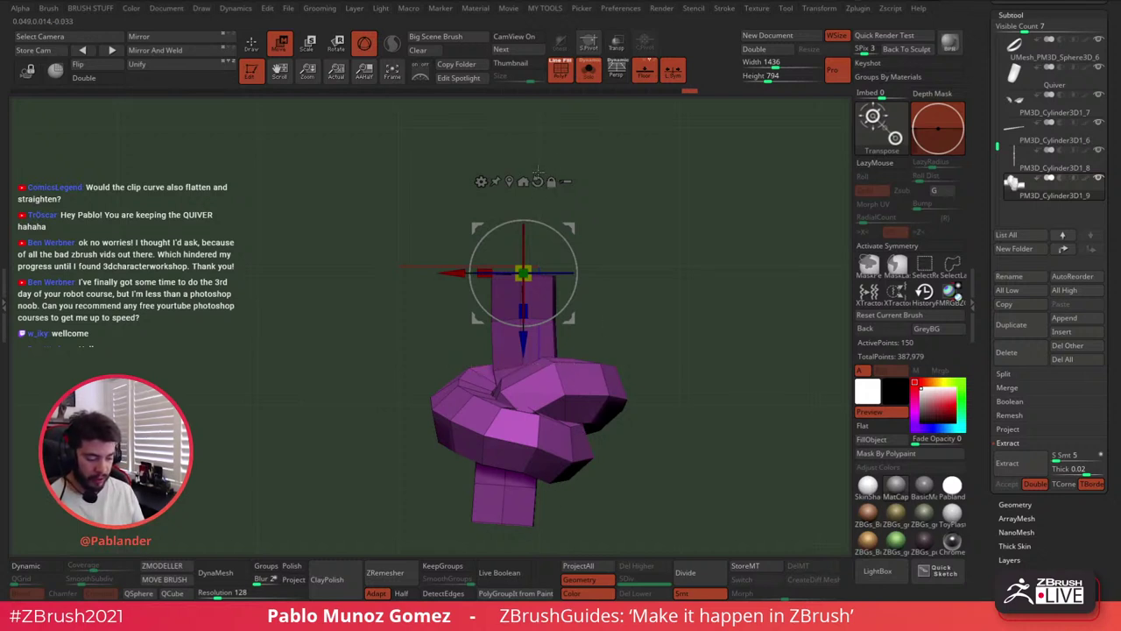
{"action": "left_click_drag", "start_coordinate": [570, 246], "coordinate": [727, 315], "text": "alt"}
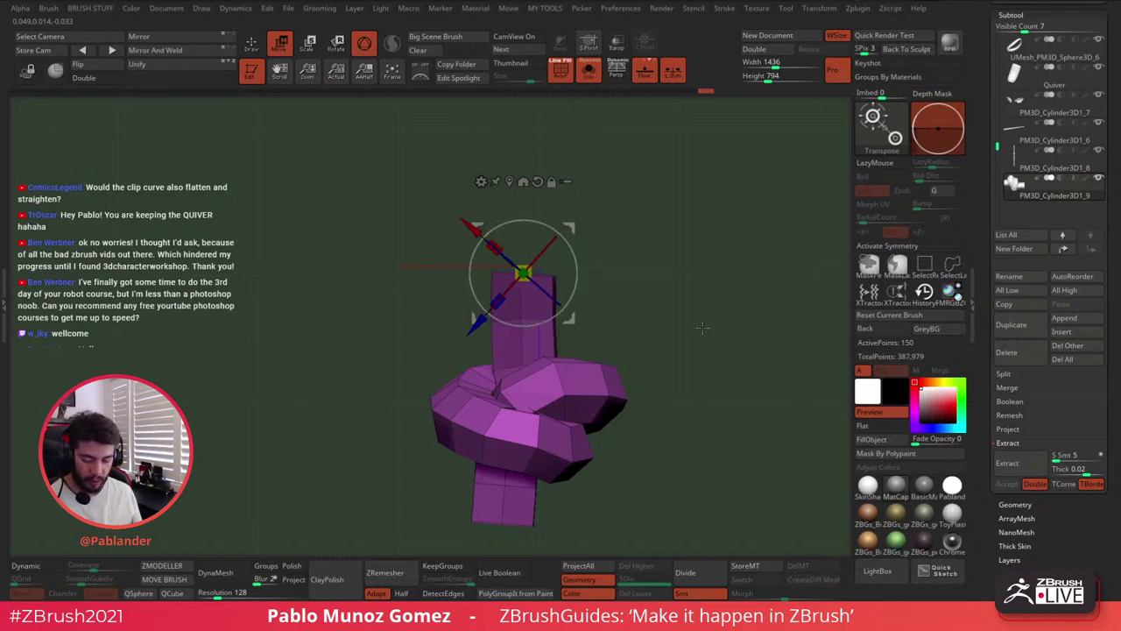
{"action": "left_click", "coordinate": [538, 181]}
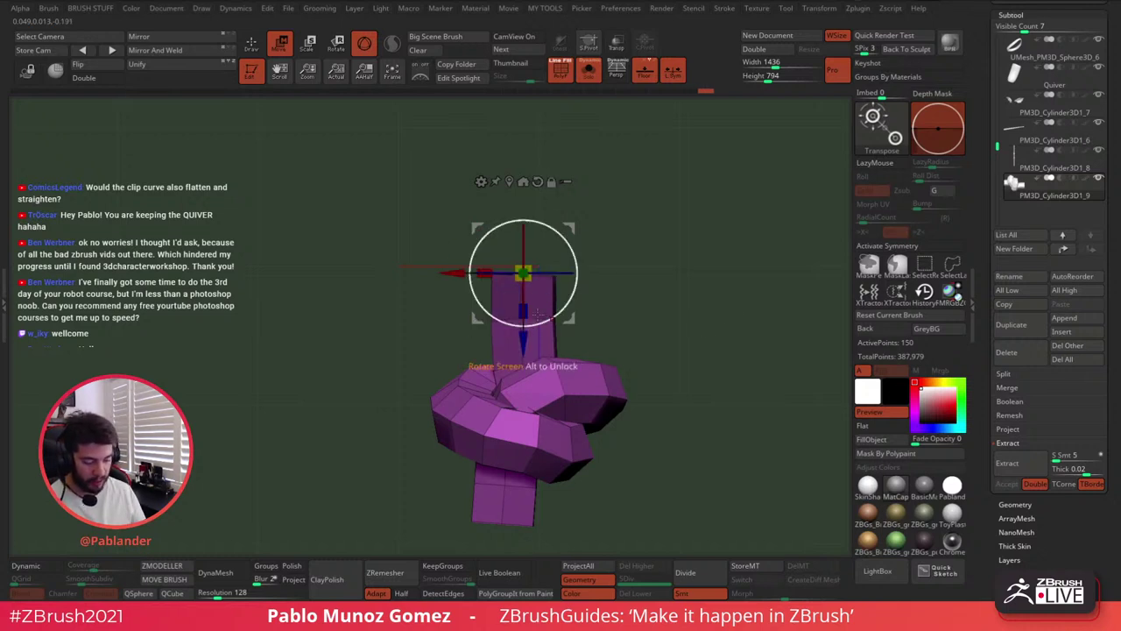
Try scaling the knot along Z, undo the change, then invert and clear the mask
{"action": "left_click_drag", "start_coordinate": [525, 310], "coordinate": [525, 210]}
{"action": "key", "text": "ctrl+z"}
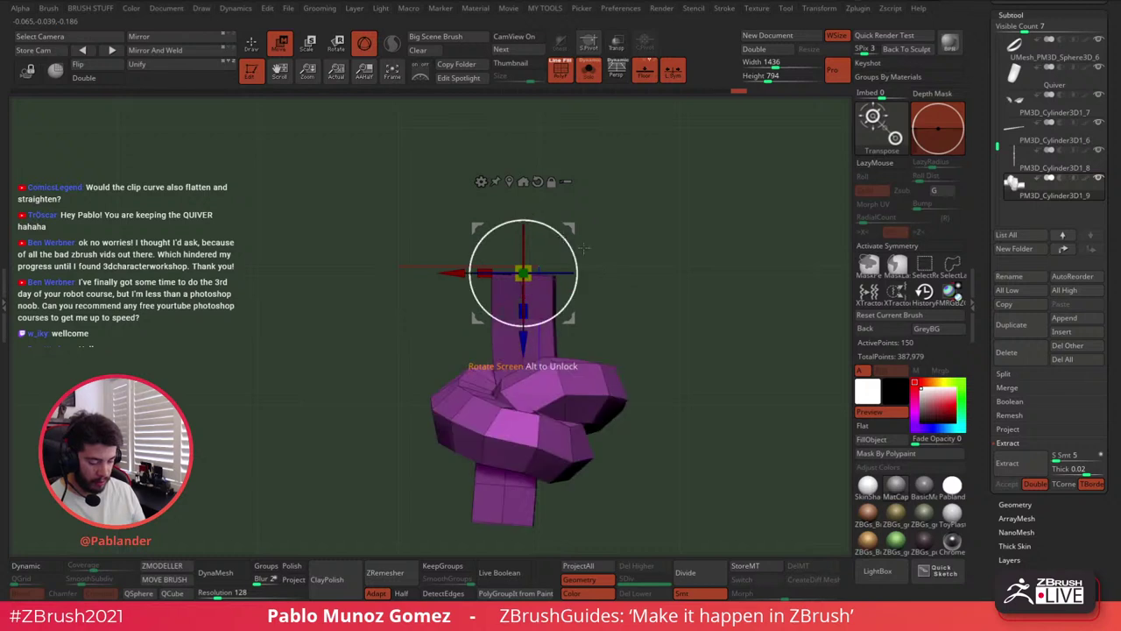
{"action": "left_click", "coordinate": [643, 263], "text": "ctrl"}
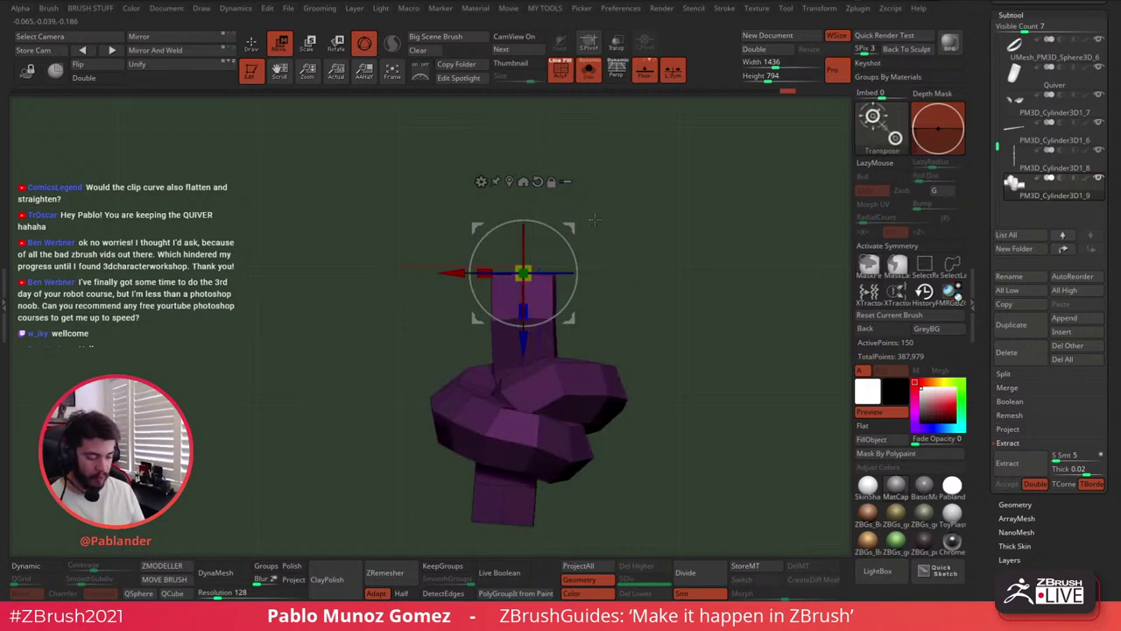
{"action": "left_click_drag", "start_coordinate": [636, 186], "coordinate": [678, 292], "text": "ctrl"}
{"action": "right_click_drag", "start_coordinate": [666, 351], "coordinate": [631, 292], "text": "ctrl"}
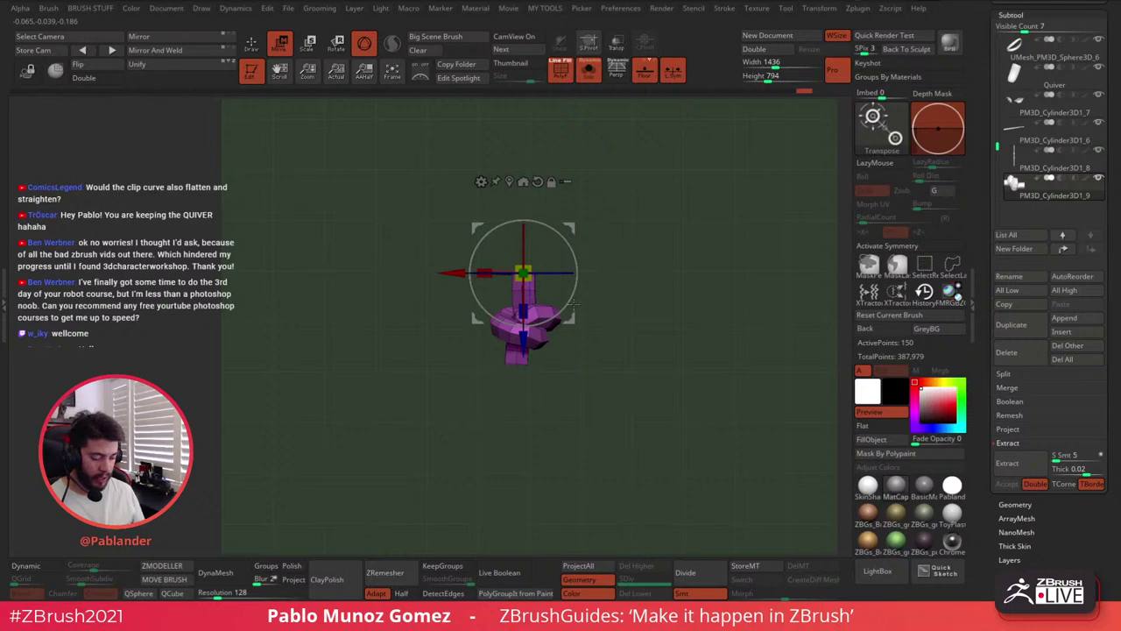
Rotate the knot a quarter turn in the top view and shift it sideways about 0.248 in the side-on view
{"action": "left_click_drag", "start_coordinate": [565, 234], "coordinate": [565, 328]}
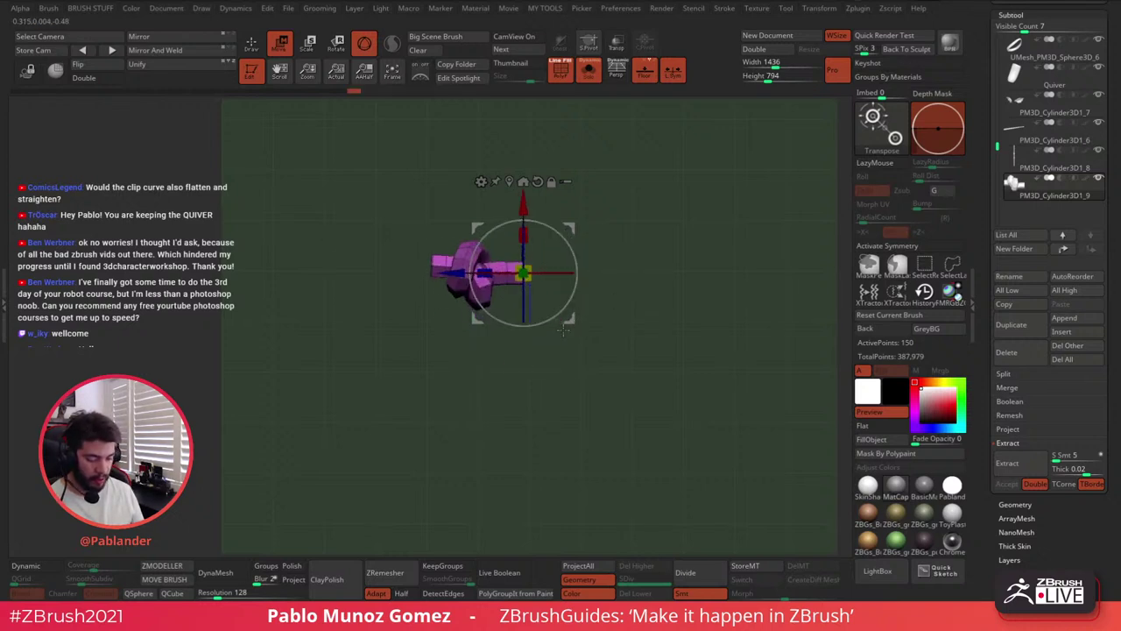
{"action": "left_click", "coordinate": [251, 44]}
{"action": "mouse_move", "coordinate": [563, 258]}
{"action": "left_mouse_down"}
{"action": "mouse_move", "coordinate": [558, 279]}
{"action": "mouse_move", "coordinate": [551, 235]}
{"action": "mouse_move", "coordinate": [535, 250]}
{"action": "left_mouse_up"}
{"action": "left_click", "coordinate": [280, 44]}
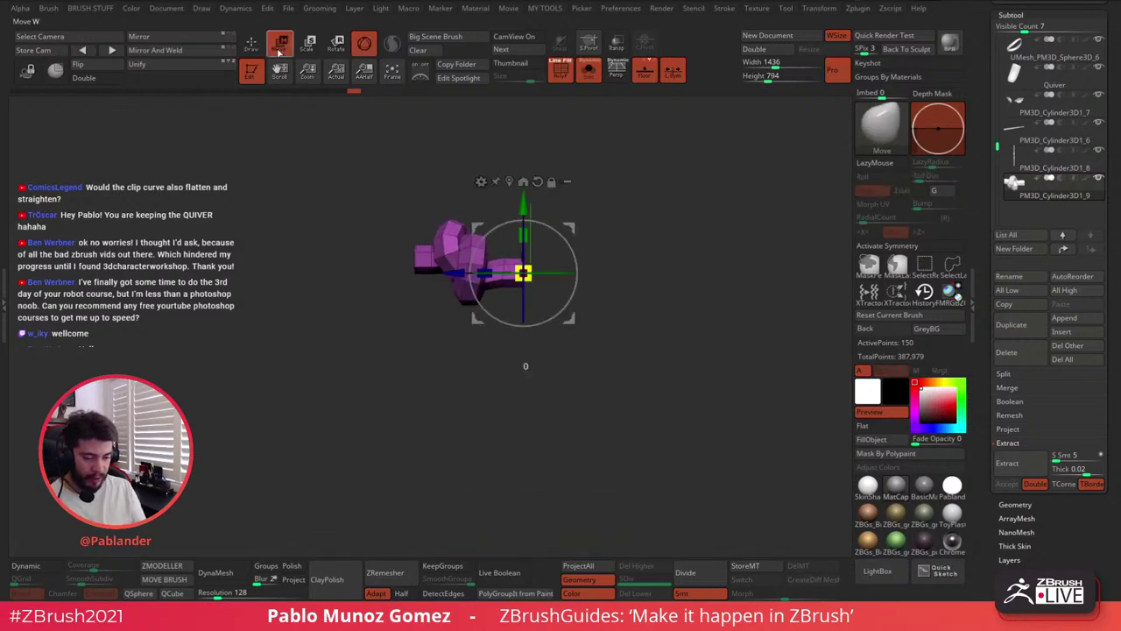
{"action": "left_click_drag", "start_coordinate": [455, 279], "coordinate": [425, 280]}
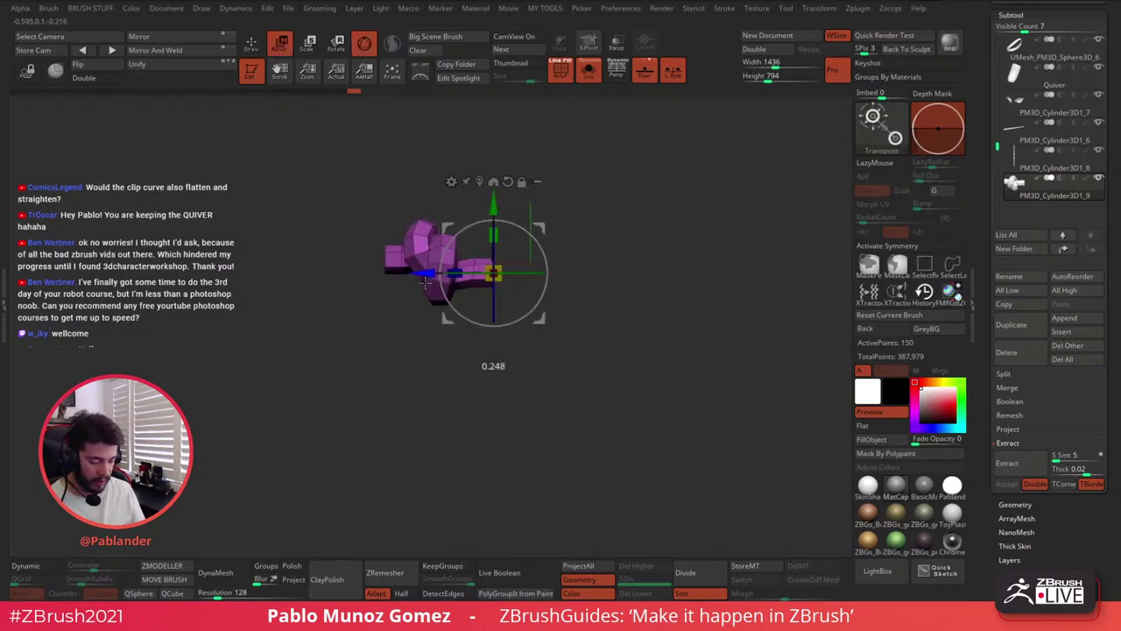
{"action": "key", "text": "q"}
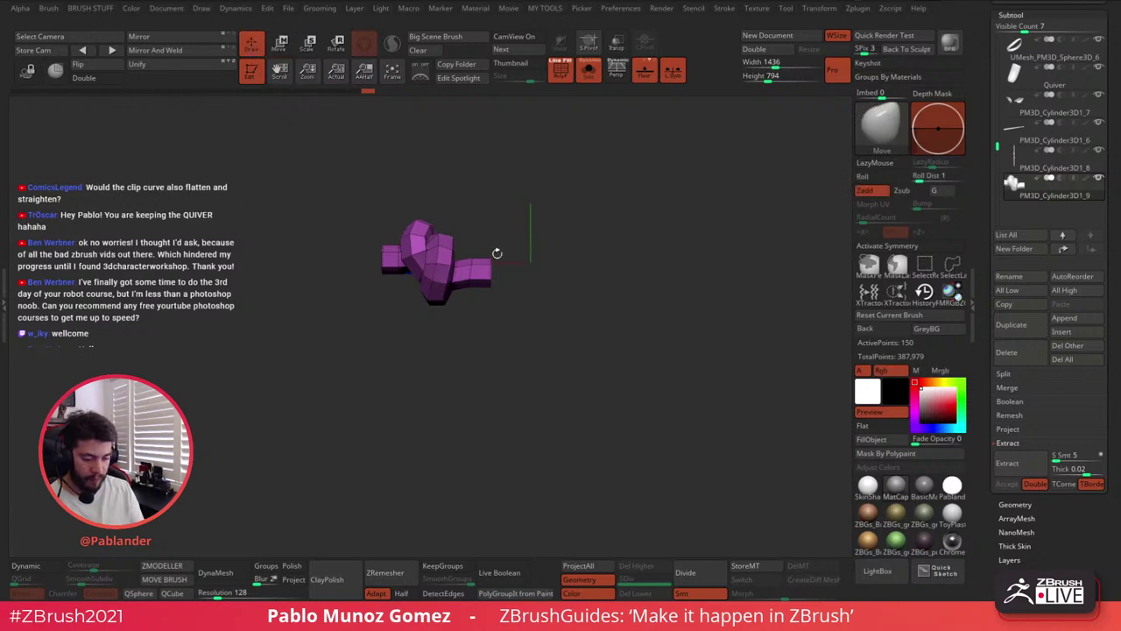
Extrude the cap of the knot's longer strand outward past the centre line with ZModeler QMesh Polygroup All
{"action": "left_click_drag", "start_coordinate": [496, 253], "coordinate": [533, 329], "text": "alt"}
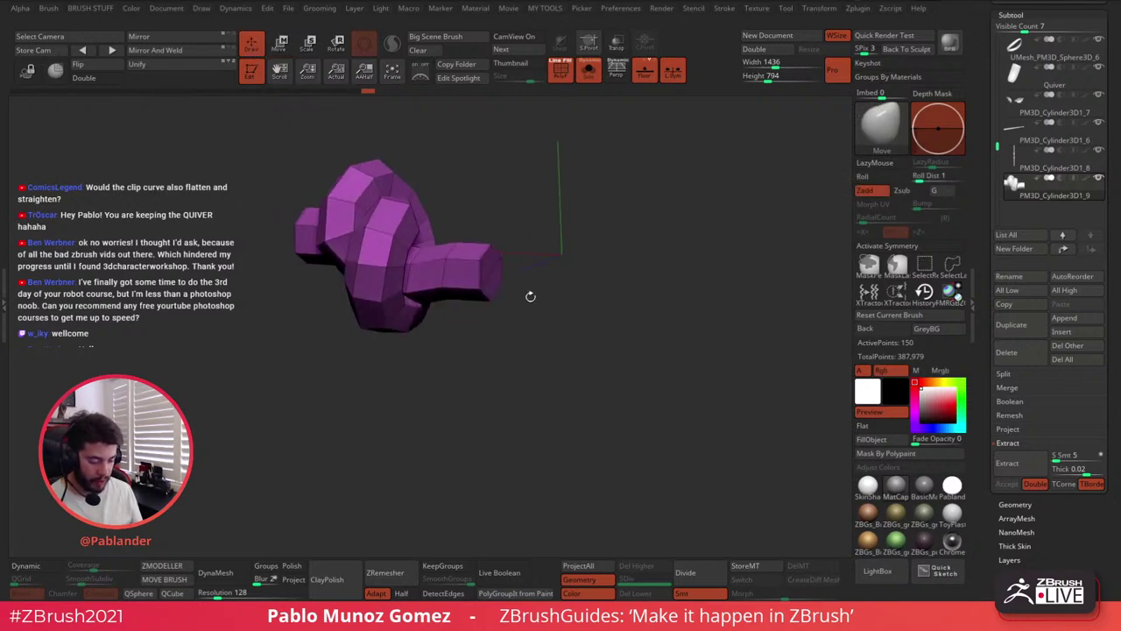
{"action": "left_click", "coordinate": [164, 566]}
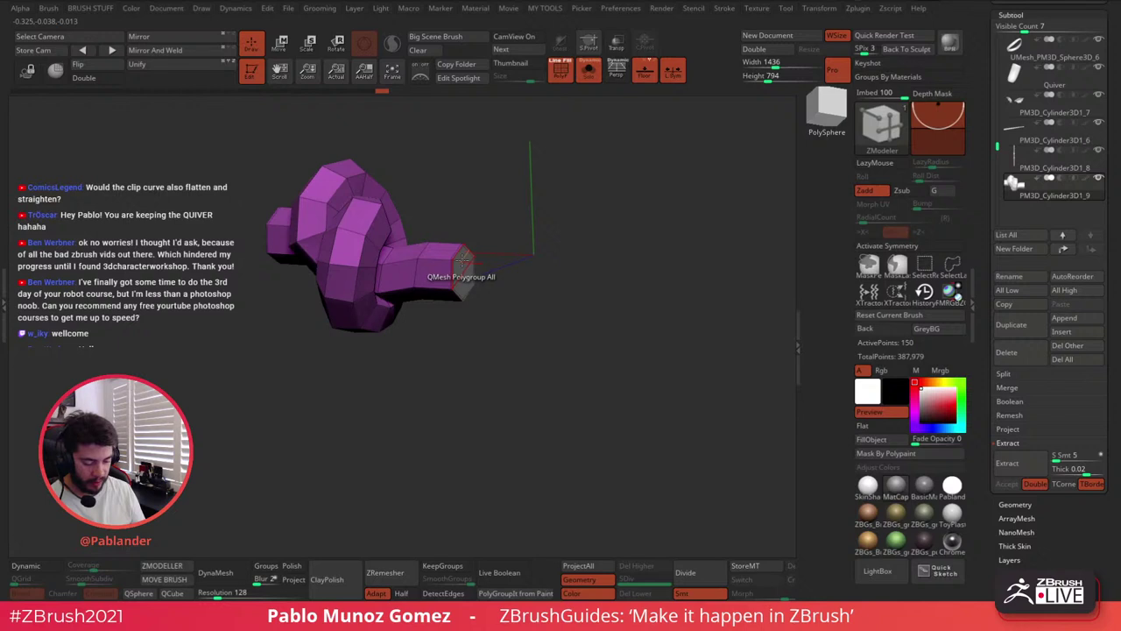
{"action": "key", "text": "space"}
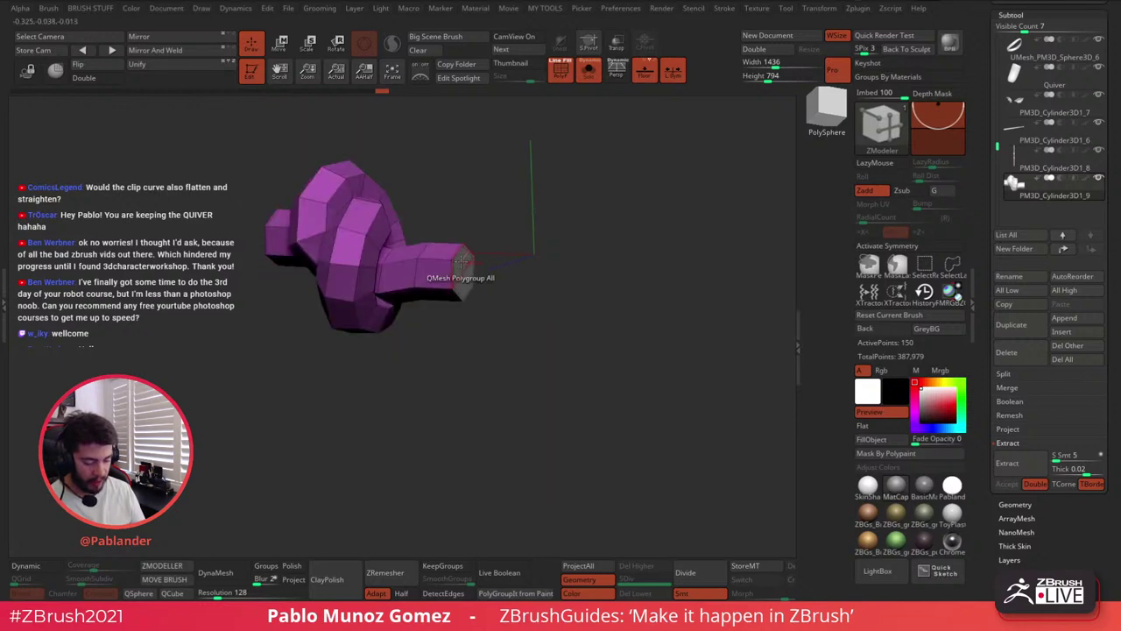
{"action": "mouse_move", "coordinate": [460, 275]}
{"action": "left_mouse_down"}
{"action": "mouse_move", "coordinate": [565, 257]}
{"action": "mouse_move", "coordinate": [537, 261]}
{"action": "mouse_move", "coordinate": [559, 251]}
{"action": "left_mouse_up"}
{"action": "mouse_move", "coordinate": [569, 213]}
{"action": "left_mouse_down"}
{"action": "mouse_move", "coordinate": [581, 260]}
{"action": "mouse_move", "coordinate": [580, 236]}
{"action": "left_mouse_up"}
{"action": "right_click_drag", "start_coordinate": [464, 275], "coordinate": [478, 298], "text": "ctrl"}
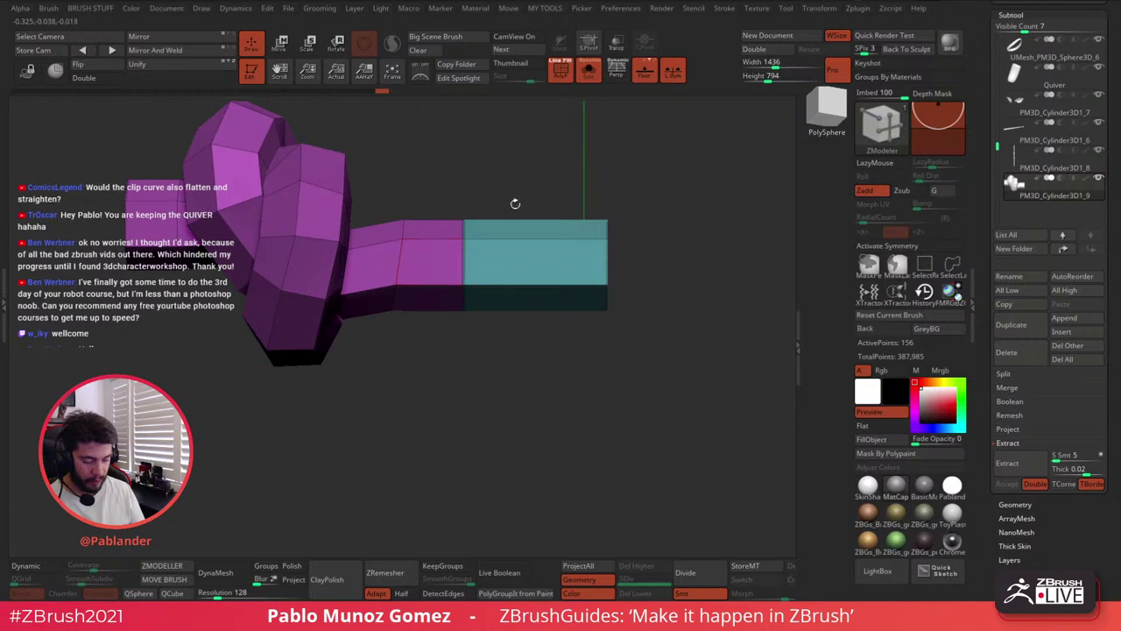
Set the ZModeler edge action to Crease with EdgeLoop Complete and uncrease the loop where the strand's extension starts
{"action": "left_click_drag", "start_coordinate": [513, 203], "coordinate": [511, 212]}
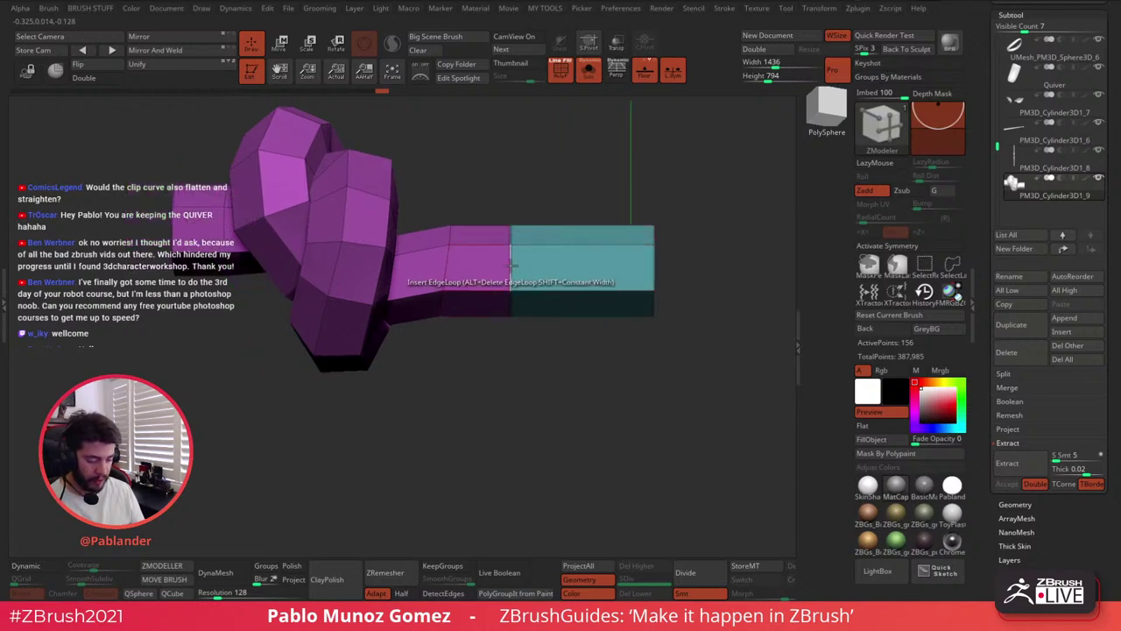
{"action": "key", "text": "space"}
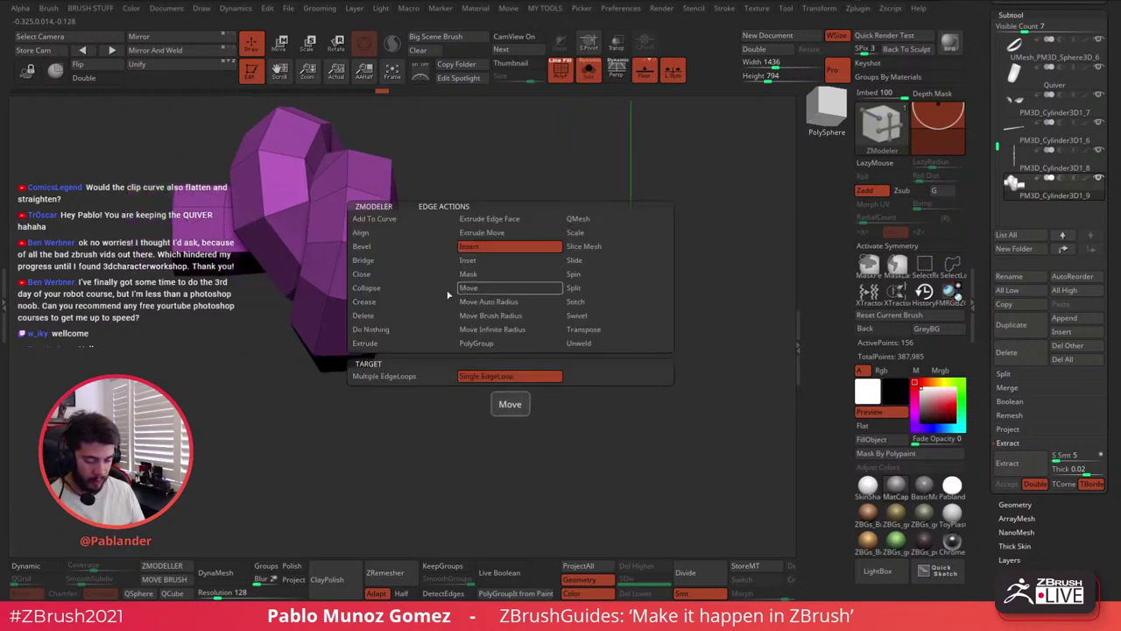
{"action": "left_click", "coordinate": [395, 306]}
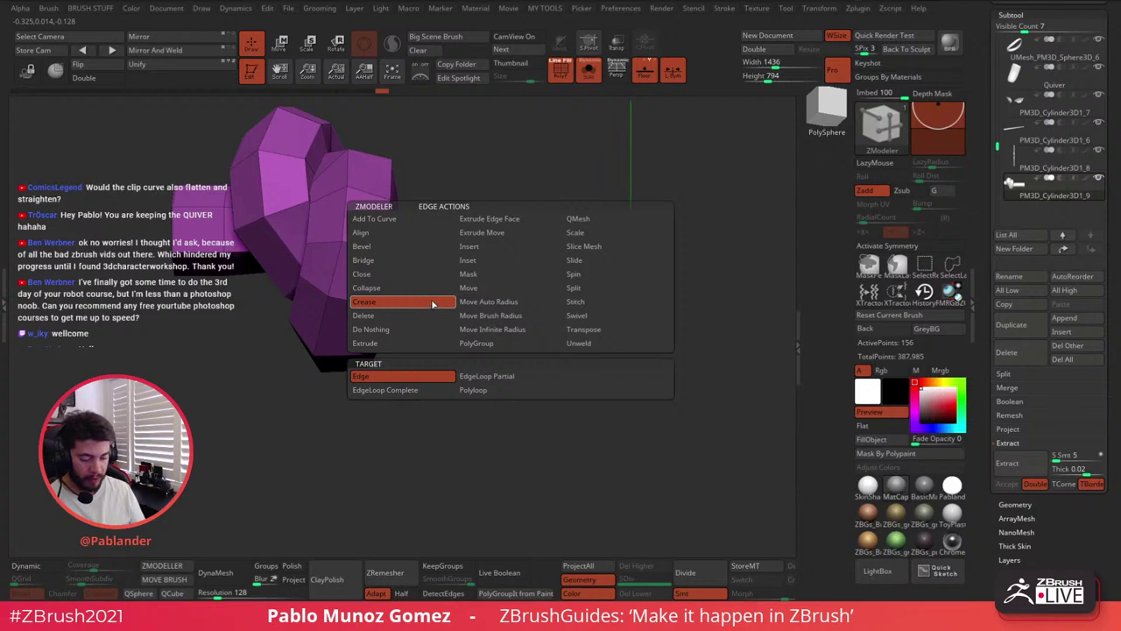
{"action": "left_click", "coordinate": [416, 392]}
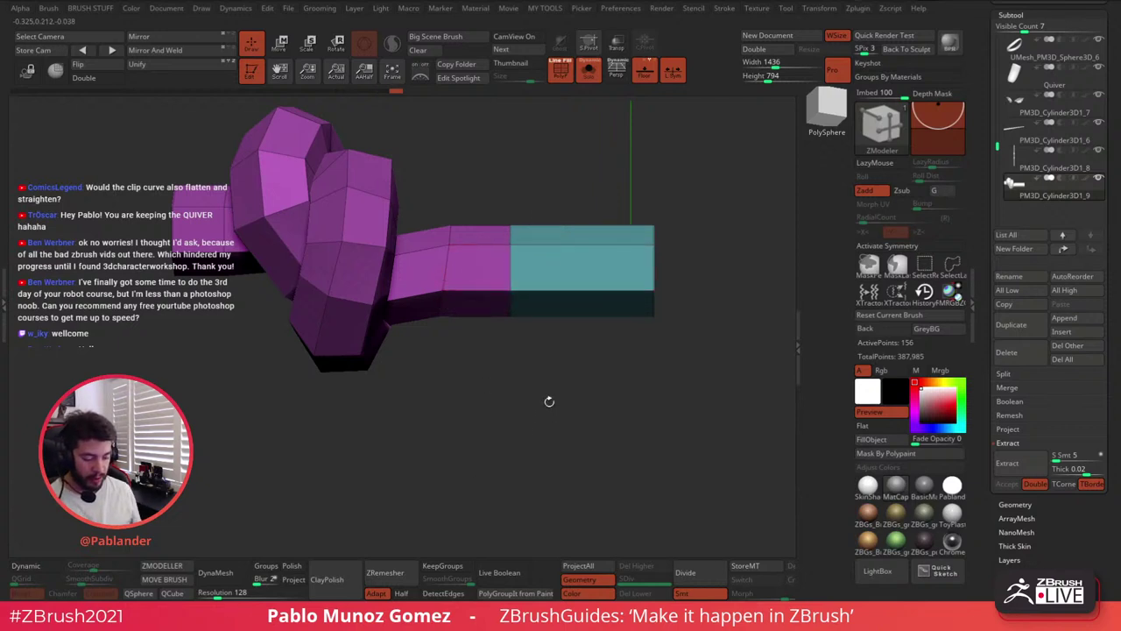
Preview the smoothed knot with Dynamic Subdiv and the polyframe hidden, and restore the low-poly polyframe display
{"action": "left_click_drag", "start_coordinate": [550, 401], "coordinate": [539, 402]}
{"action": "left_click", "coordinate": [39, 567]}
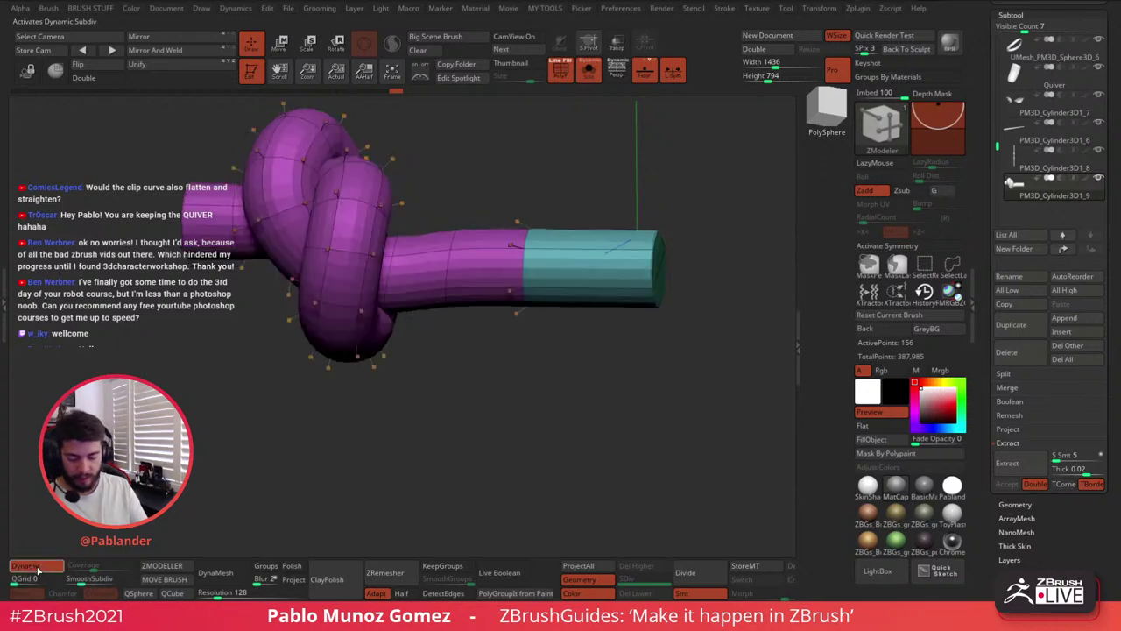
{"action": "left_click", "coordinate": [563, 74]}
{"action": "mouse_move", "coordinate": [554, 394]}
{"action": "left_mouse_down", "text": "alt"}
{"action": "mouse_move", "coordinate": [484, 357]}
{"action": "mouse_move", "coordinate": [541, 364]}
{"action": "mouse_move", "coordinate": [476, 365]}
{"action": "left_mouse_up", "text": "alt"}
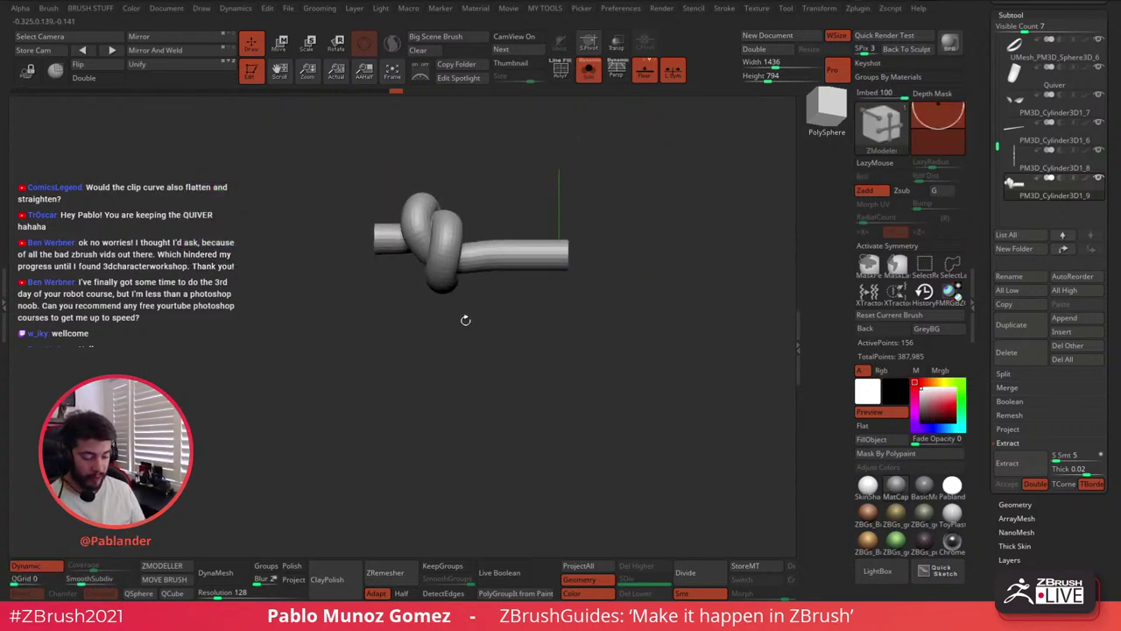
{"action": "left_click", "coordinate": [585, 74]}
{"action": "left_click", "coordinate": [589, 70]}
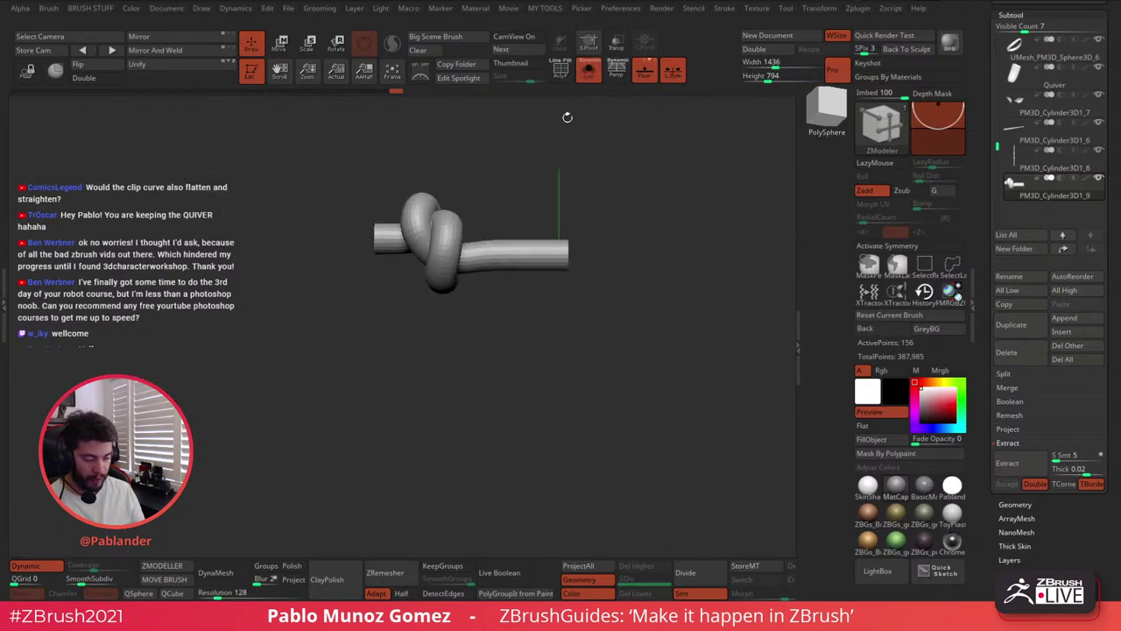
{"action": "left_click", "coordinate": [561, 72]}
{"action": "left_click_drag", "start_coordinate": [601, 300], "coordinate": [545, 329], "text": "alt"}
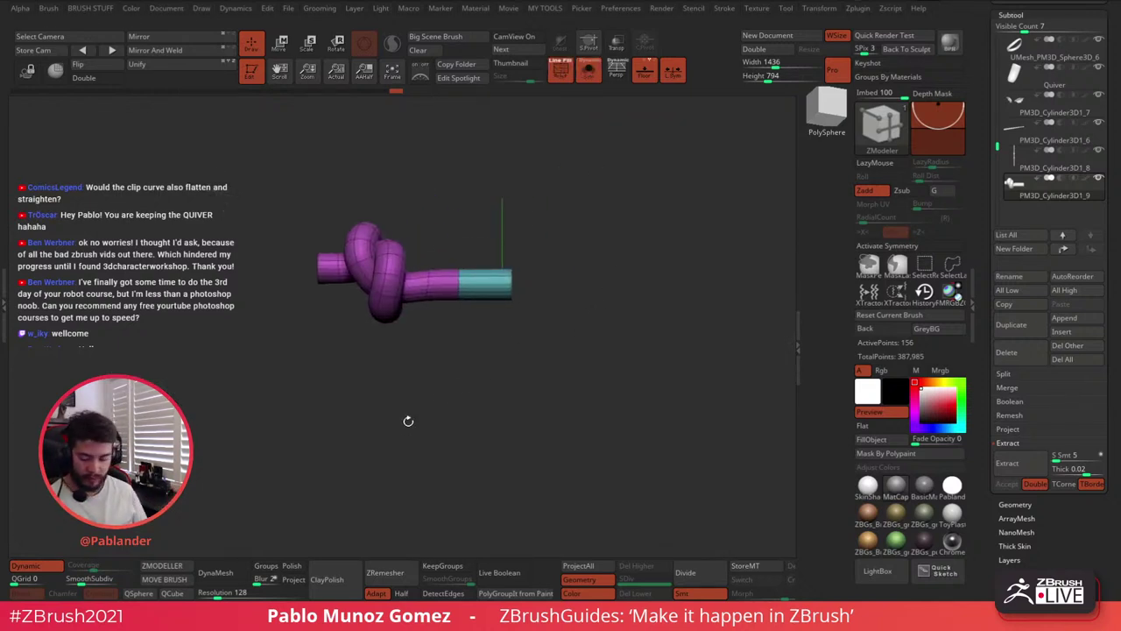
{"action": "left_click", "coordinate": [25, 565]}
Try Mirror And Weld on the knot with Local Symmetry enabled, and undo it
{"action": "left_click_drag", "start_coordinate": [526, 320], "coordinate": [538, 385], "text": "alt"}
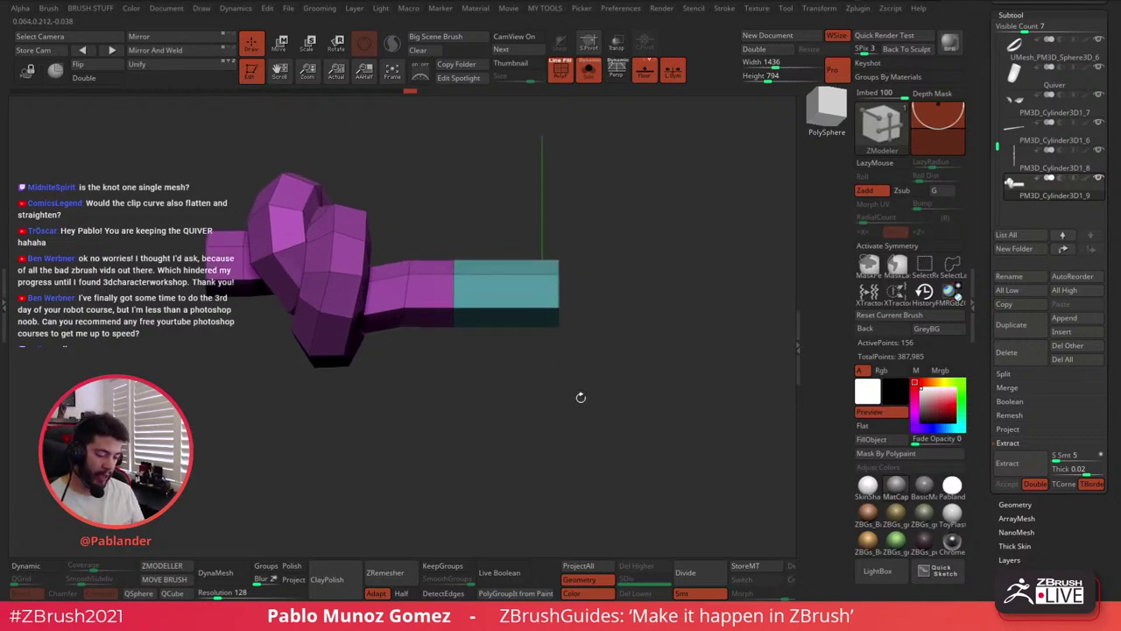
{"action": "left_click", "coordinate": [155, 50]}
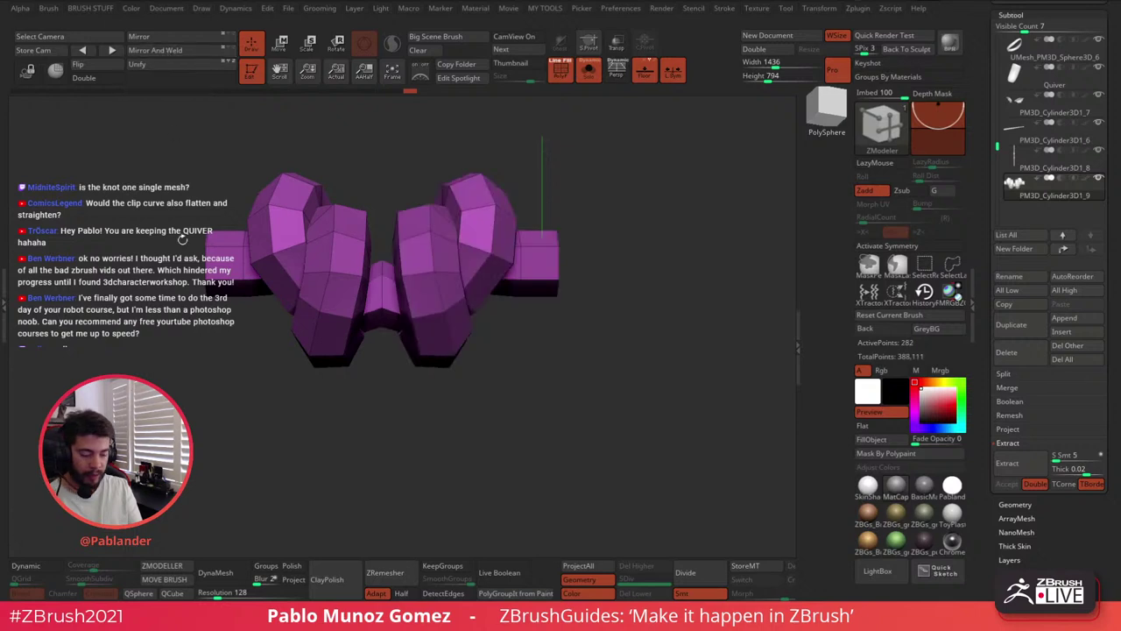
{"action": "key", "text": "ctrl+z"}
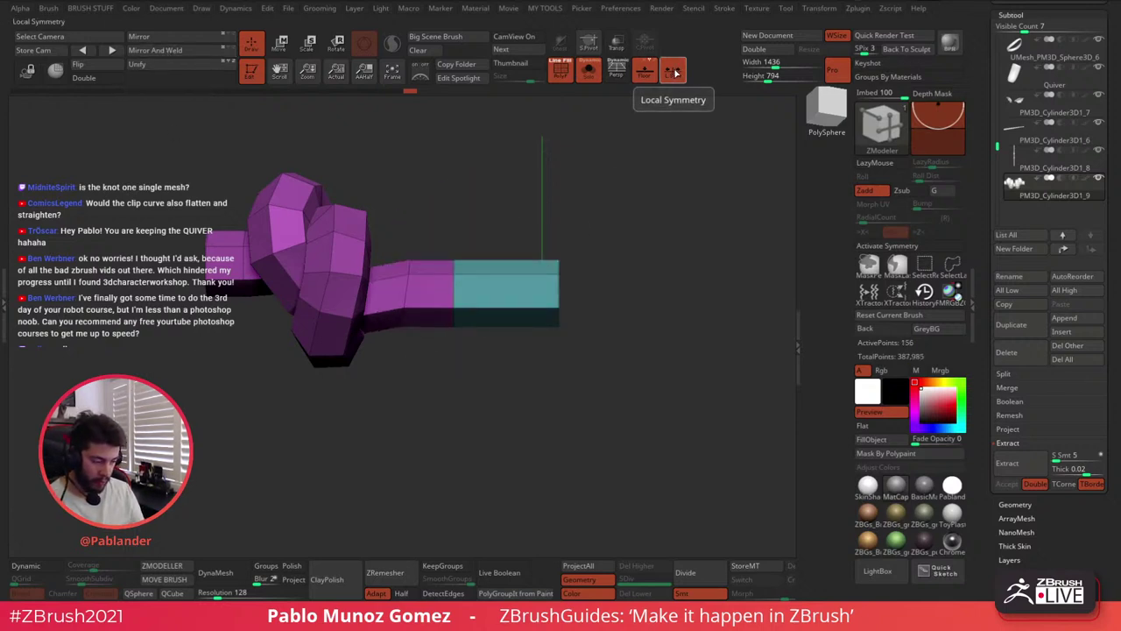
Turn off Local Symmetry, try Mirror And Weld on the knot across the world centre, and undo the mirroring
{"action": "left_click", "coordinate": [674, 73]}
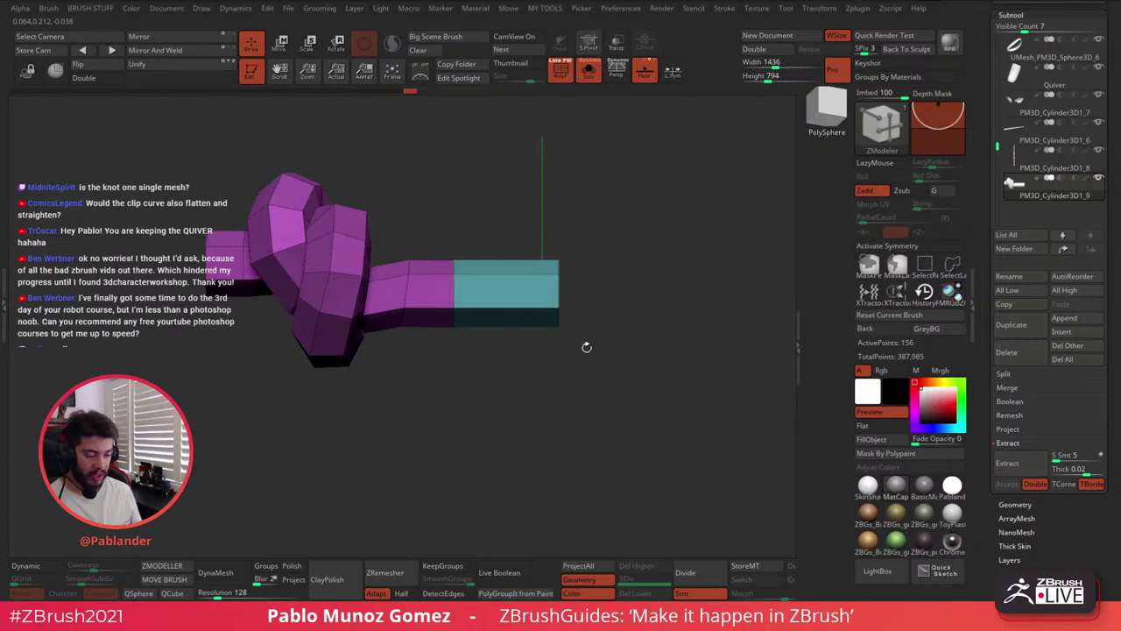
{"action": "left_click", "coordinate": [160, 51]}
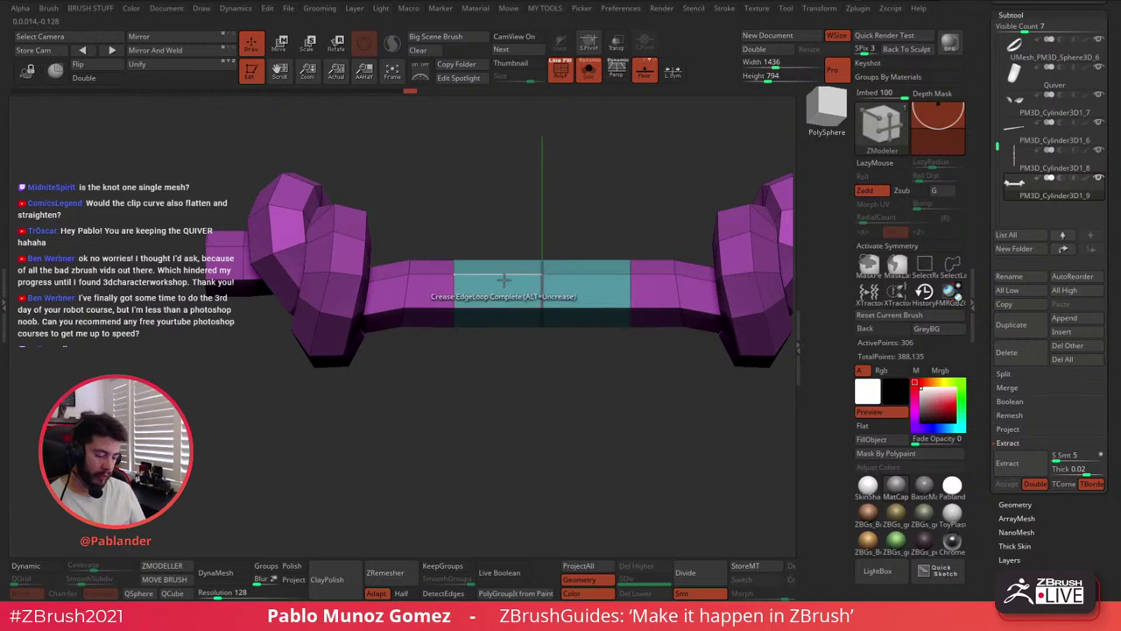
{"action": "key", "text": "ctrl+z"}
Try pulling only the extension's end back from the centre line before mirroring the knot, and undo both changes
{"action": "left_click_drag", "start_coordinate": [633, 216], "coordinate": [517, 381], "text": "ctrl"}
{"action": "left_click", "coordinate": [321, 140], "text": "ctrl"}
{"action": "key", "text": "w"}
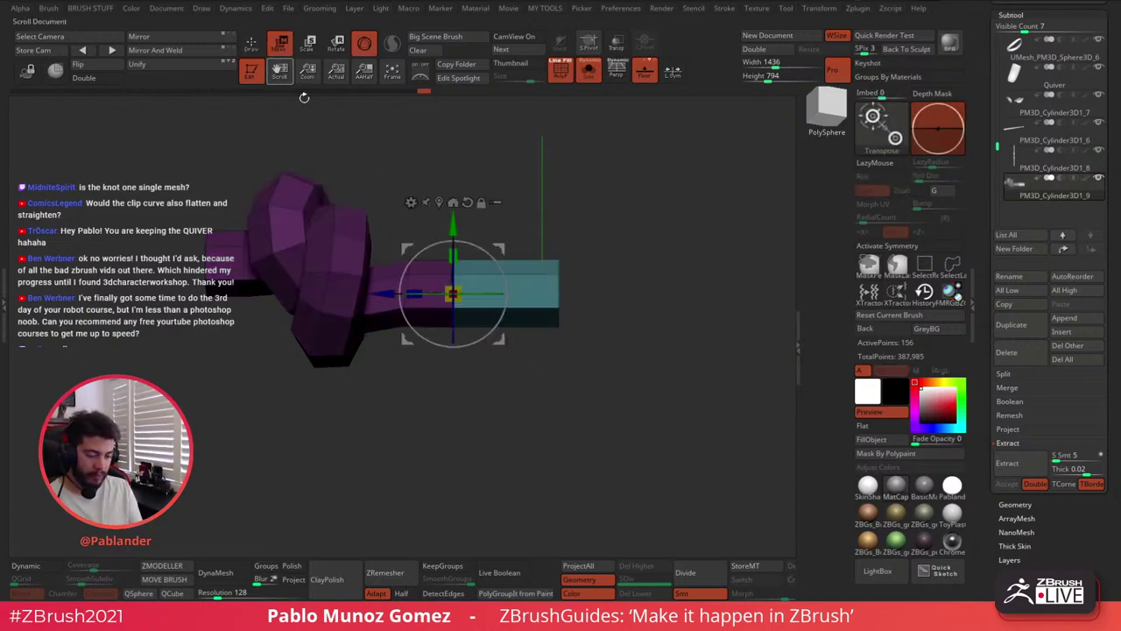
{"action": "left_click_drag", "start_coordinate": [386, 299], "coordinate": [355, 299]}
{"action": "key", "text": "q"}
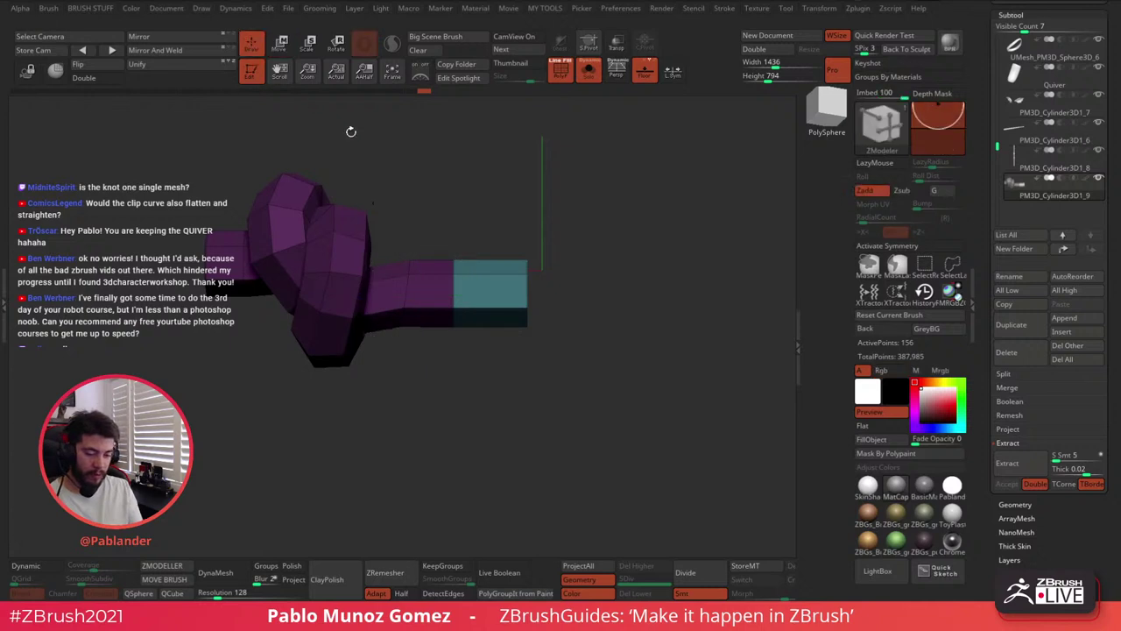
{"action": "left_click_drag", "start_coordinate": [595, 333], "coordinate": [634, 360], "text": "ctrl"}
{"action": "left_click", "coordinate": [166, 50]}
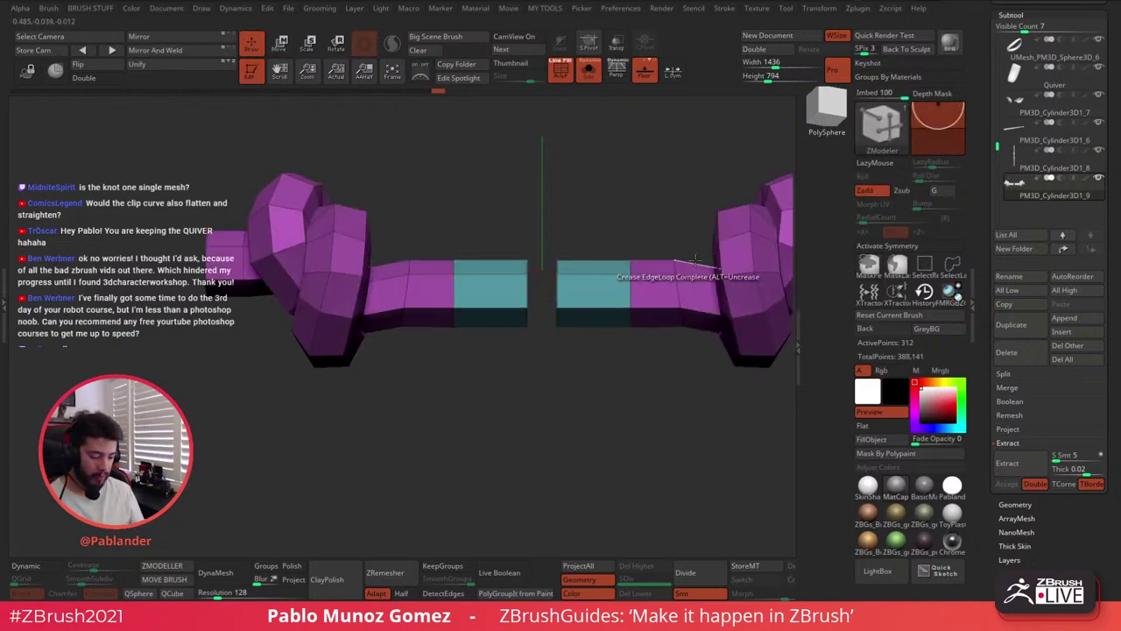
{"action": "key", "text": "ctrl+z"}
{"action": "key", "text": "ctrl+z"}
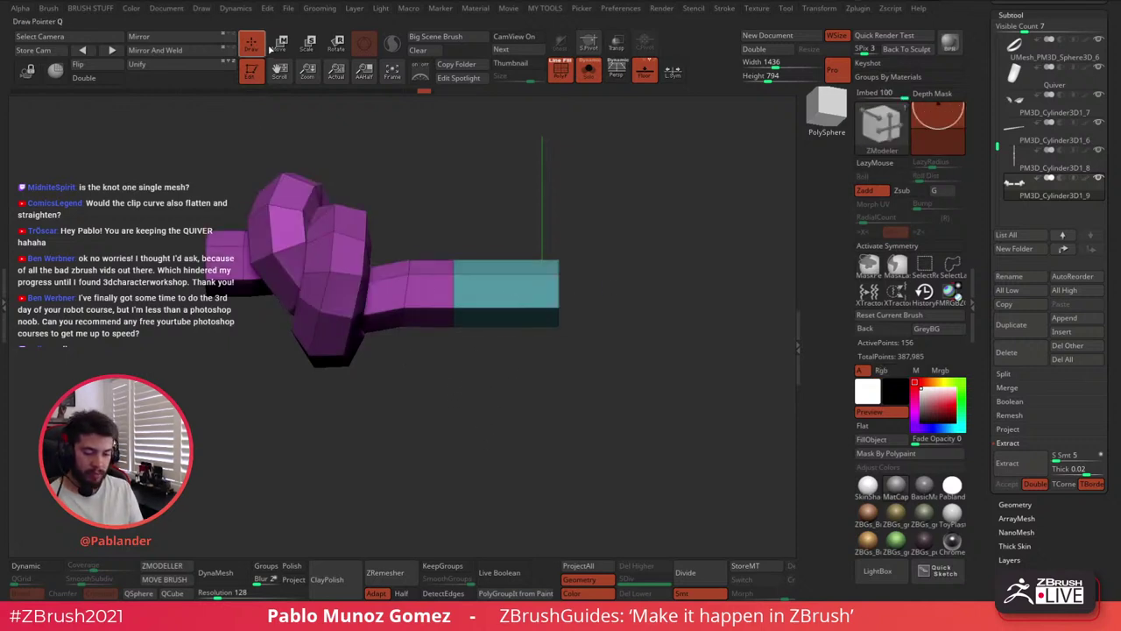
Mirror and weld the knot across the centre line and uncrease the edge loop at the middle seam
{"action": "left_click", "coordinate": [187, 52]}
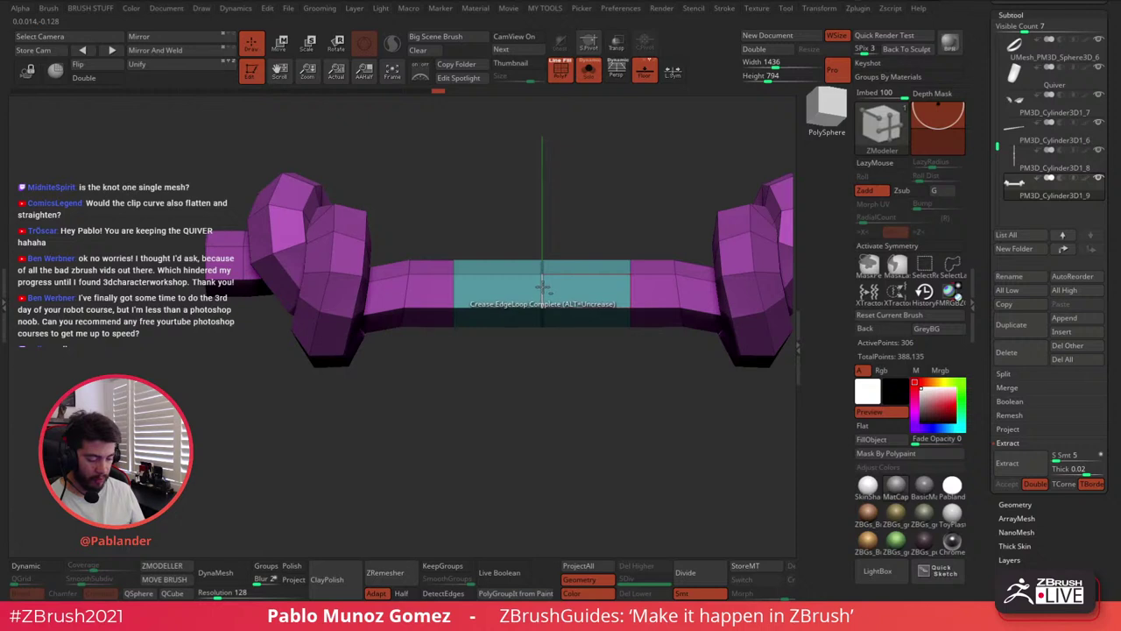
{"action": "left_click", "coordinate": [543, 287]}
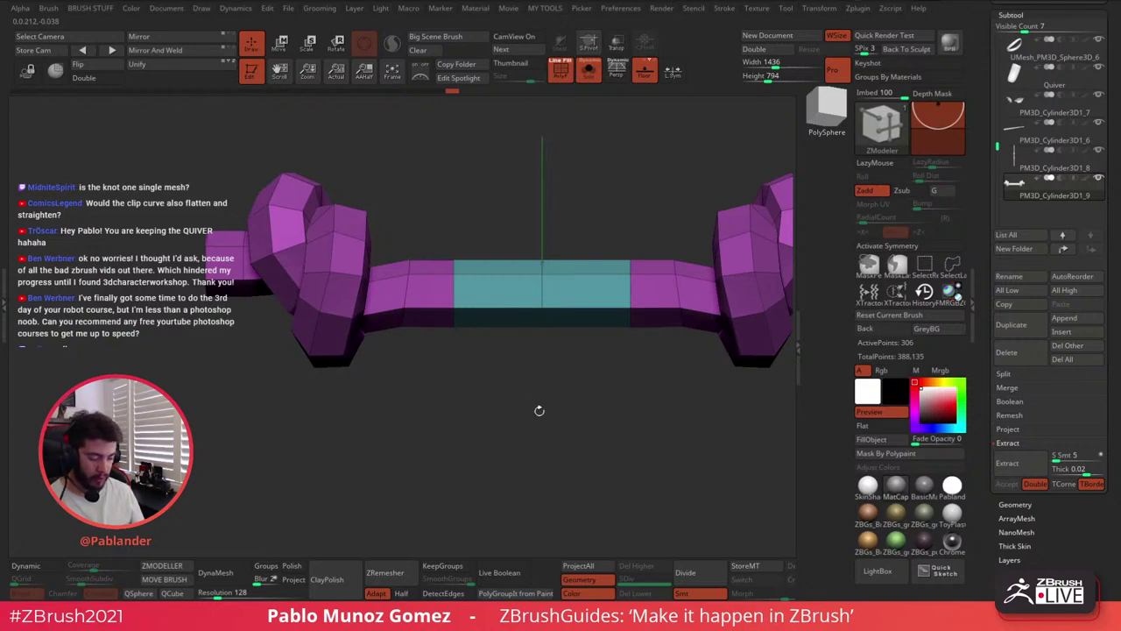
{"action": "right_click_drag", "start_coordinate": [539, 410], "coordinate": [518, 362], "text": "ctrl"}
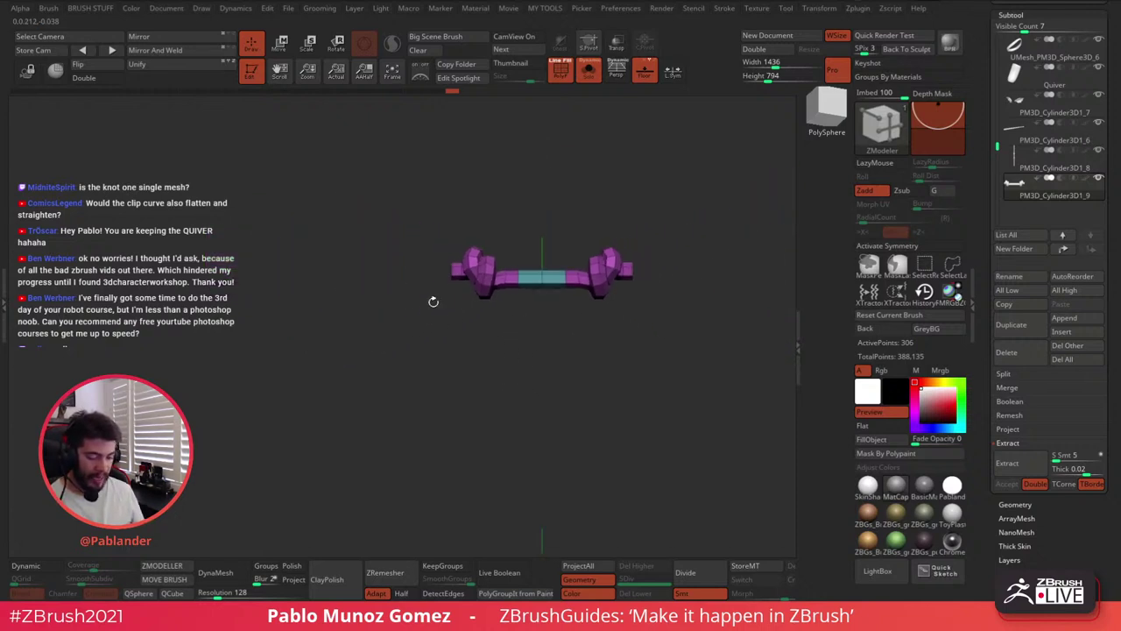
Centre the gizmo on the mirrored double knot and rotate the mesh by -90 degrees to stand it upright
{"action": "left_click", "coordinate": [279, 44]}
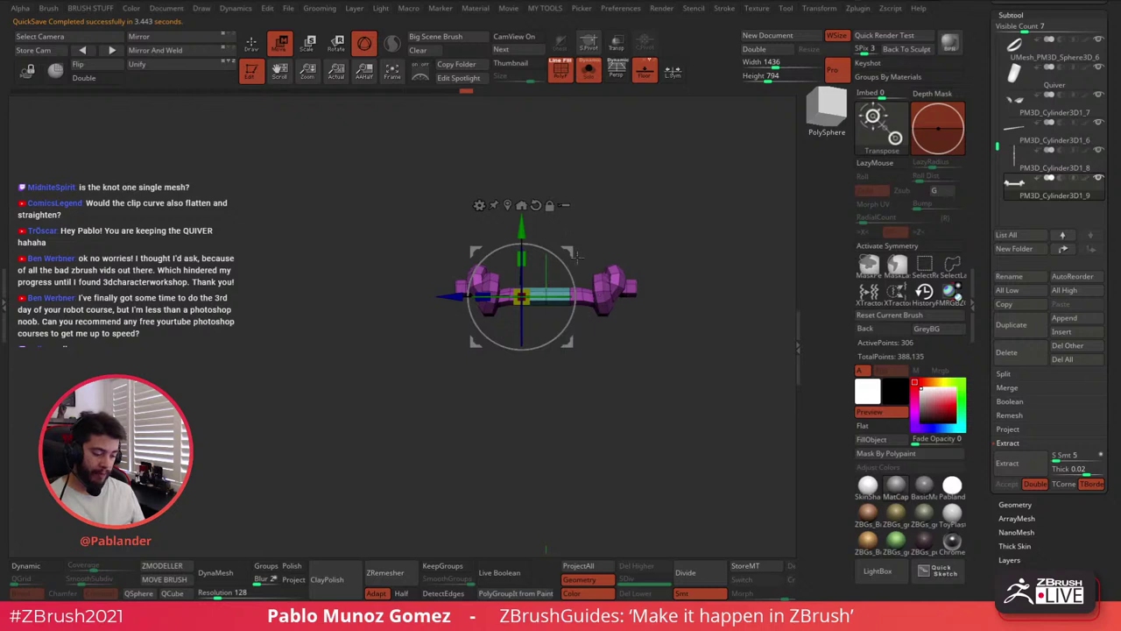
{"action": "left_click", "coordinate": [521, 205]}
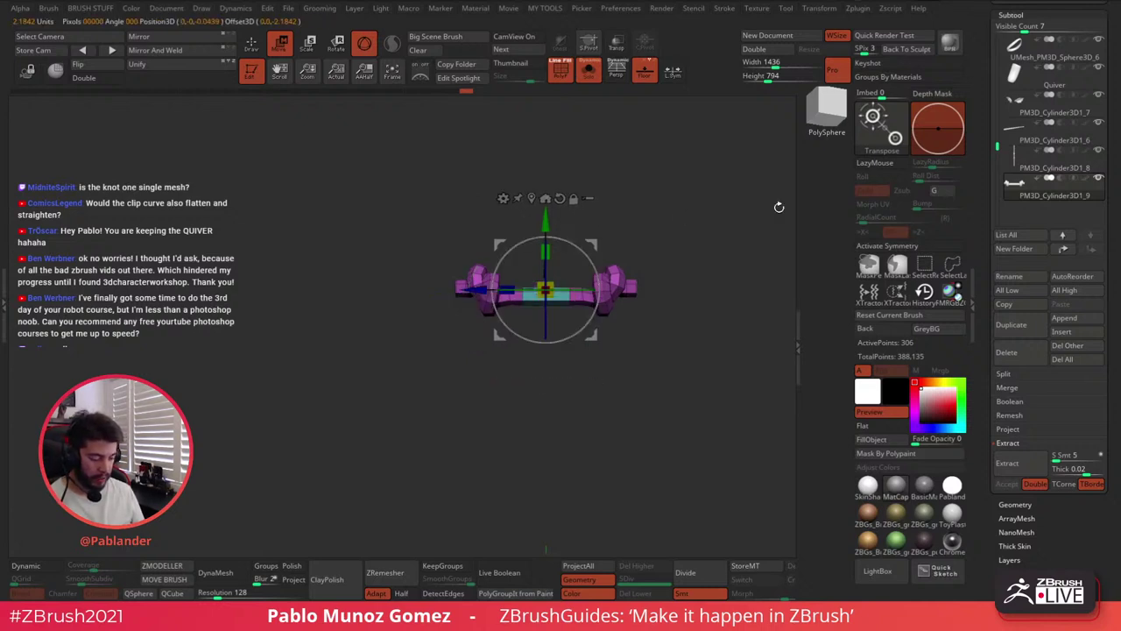
{"action": "left_click_drag", "start_coordinate": [565, 231], "coordinate": [604, 307]}
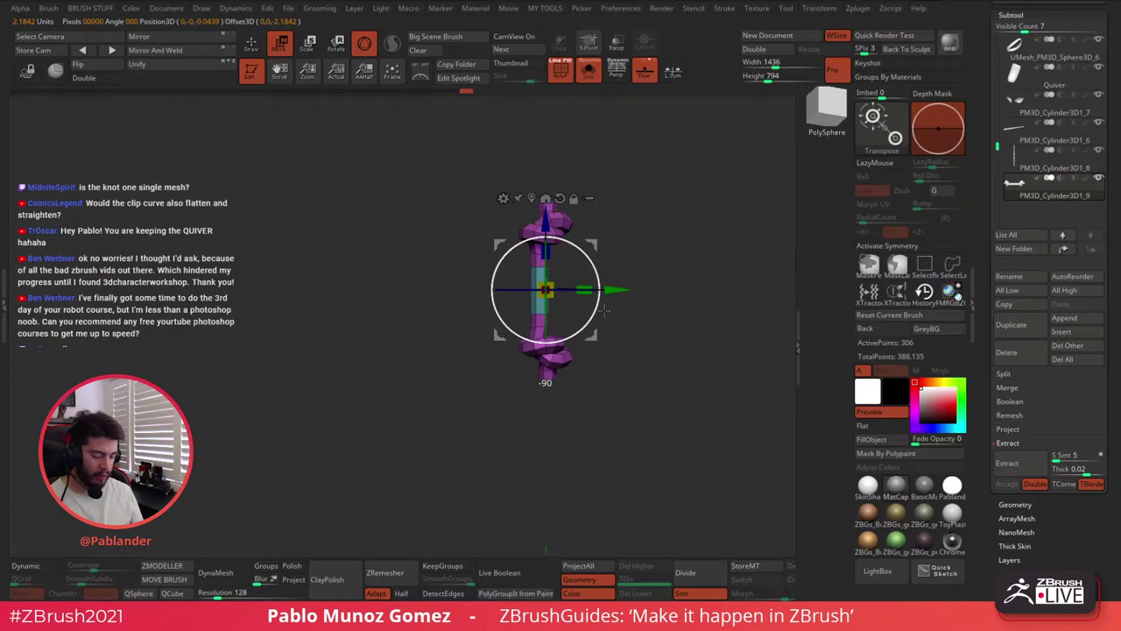
{"action": "left_click", "coordinate": [544, 199]}
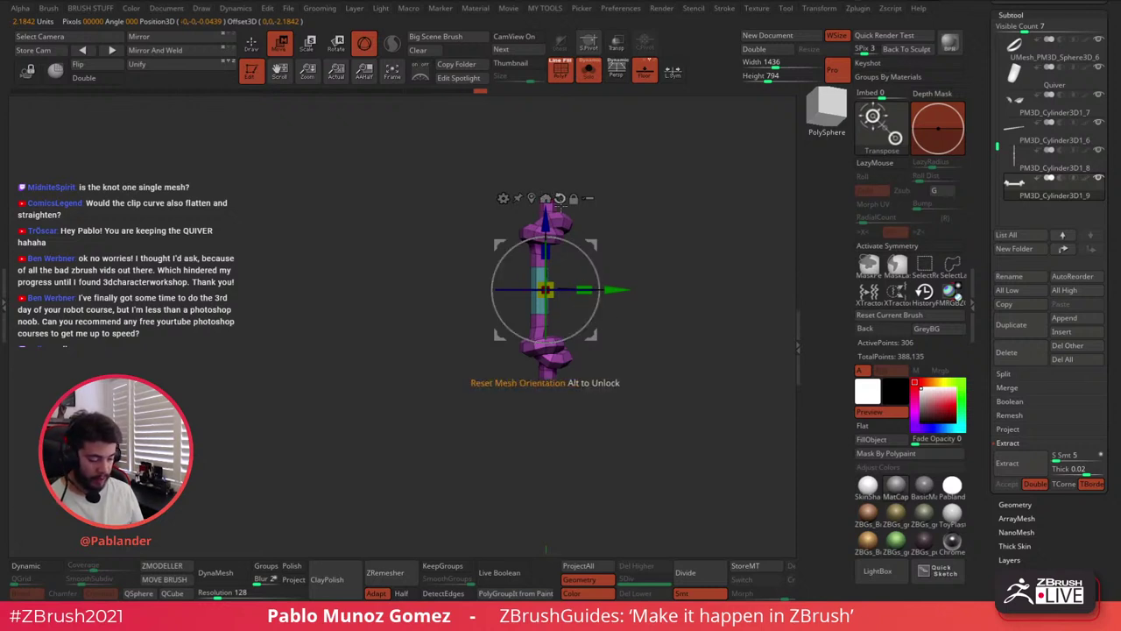
{"action": "left_click", "coordinate": [545, 198]}
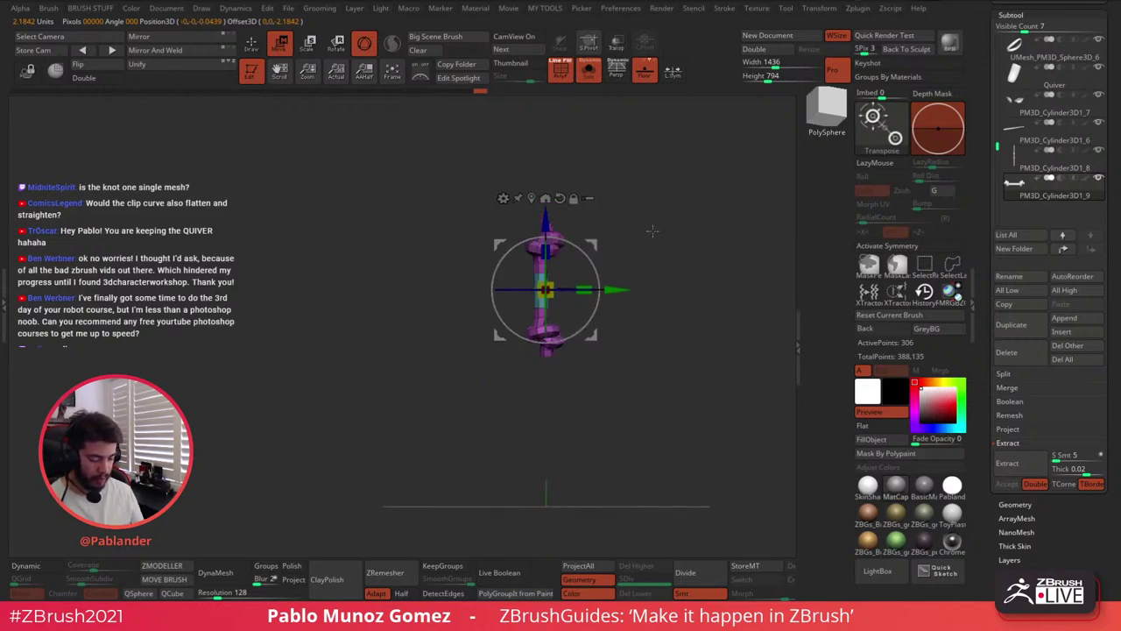
Scale the upright double knot down uniformly by a factor of about 0.408
{"action": "left_click_drag", "start_coordinate": [661, 232], "coordinate": [626, 233]}
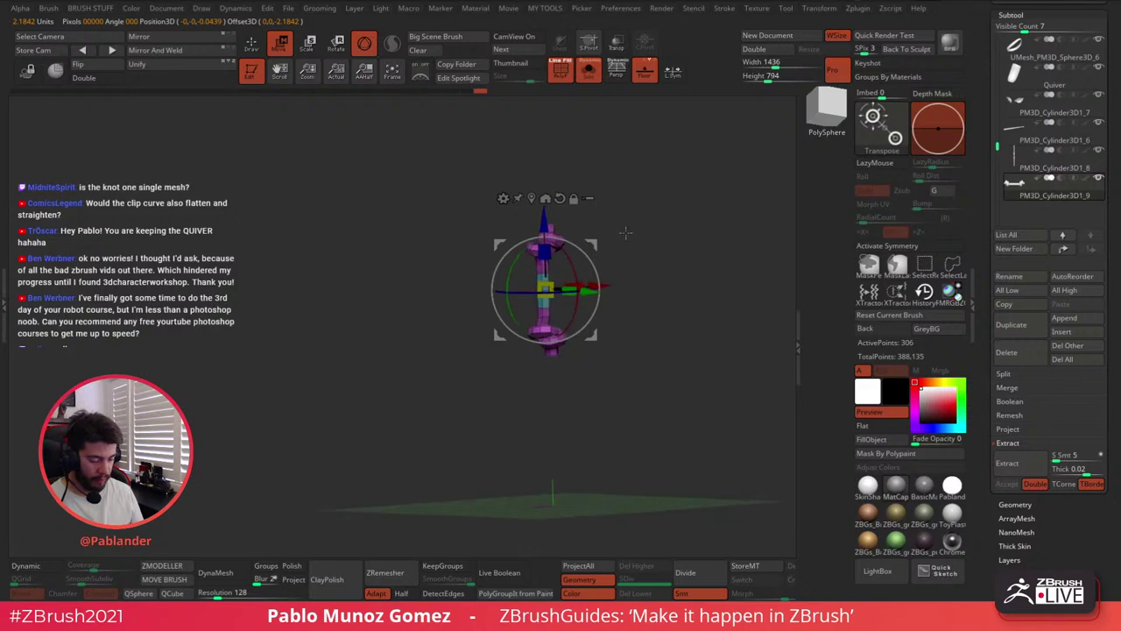
{"action": "left_click_drag", "start_coordinate": [550, 291], "coordinate": [545, 289]}
{"action": "left_click_drag", "start_coordinate": [537, 296], "coordinate": [535, 302]}
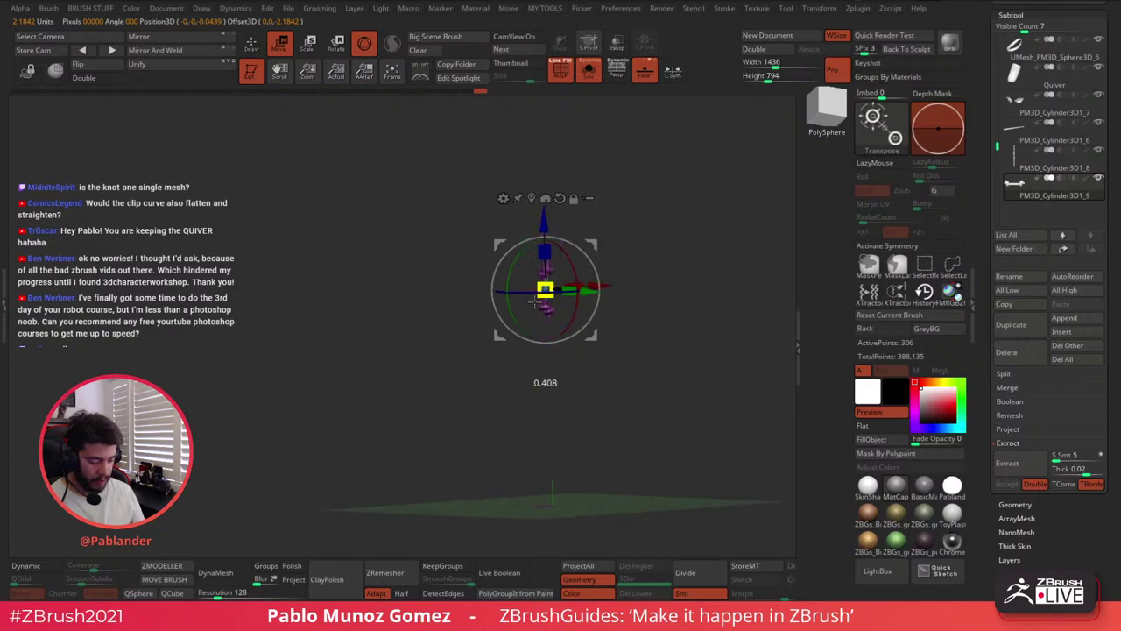
Turn off Solo and show only the bow subtool PM3D_Cylinder3D1_8 together with the double knot
{"action": "left_click_drag", "start_coordinate": [658, 250], "coordinate": [628, 328], "text": "shift"}
{"action": "left_click_drag", "start_coordinate": [636, 285], "coordinate": [632, 256], "text": "alt"}
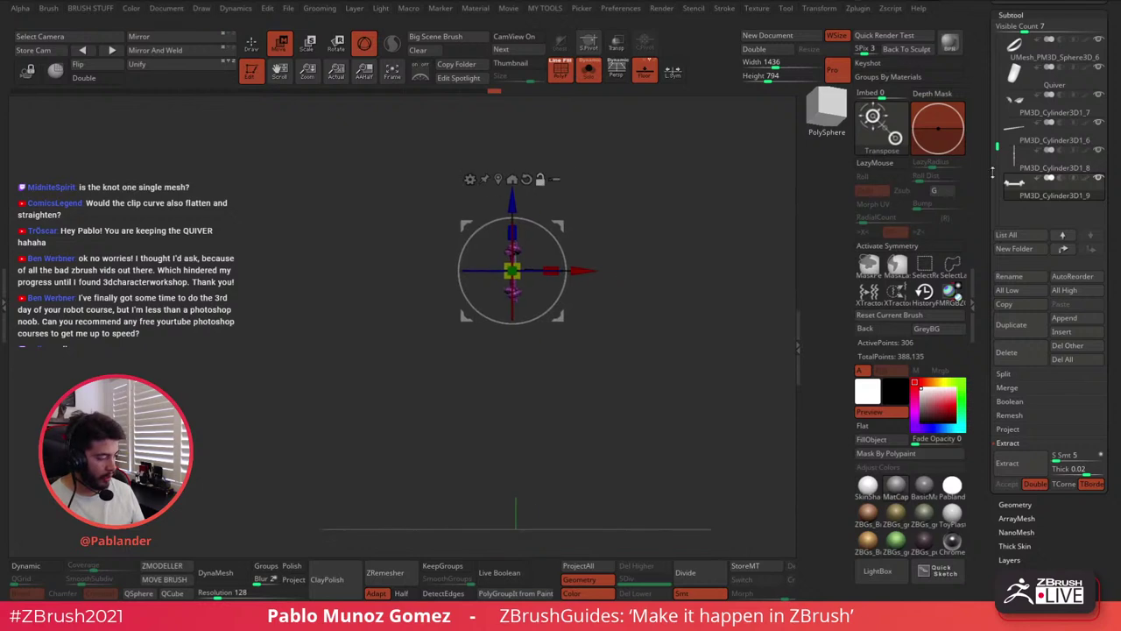
{"action": "left_click_drag", "start_coordinate": [993, 172], "coordinate": [997, 188]}
{"action": "scroll", "coordinate": [1051, 219], "scroll_direction": "up", "scroll_amount": 5}
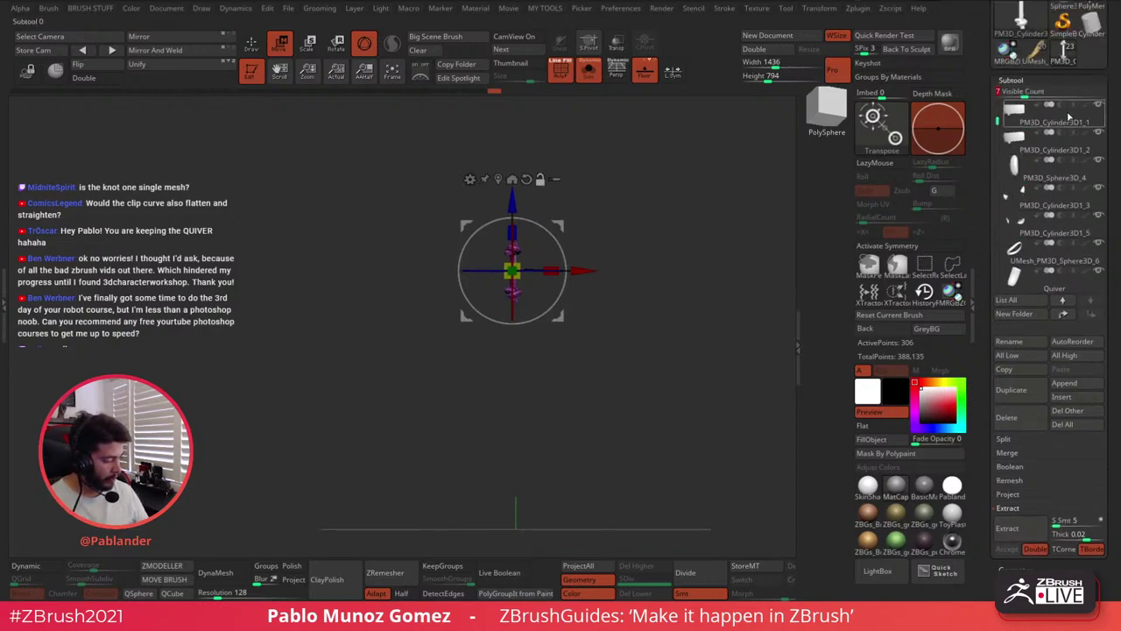
{"action": "left_click_drag", "start_coordinate": [998, 121], "coordinate": [997, 102]}
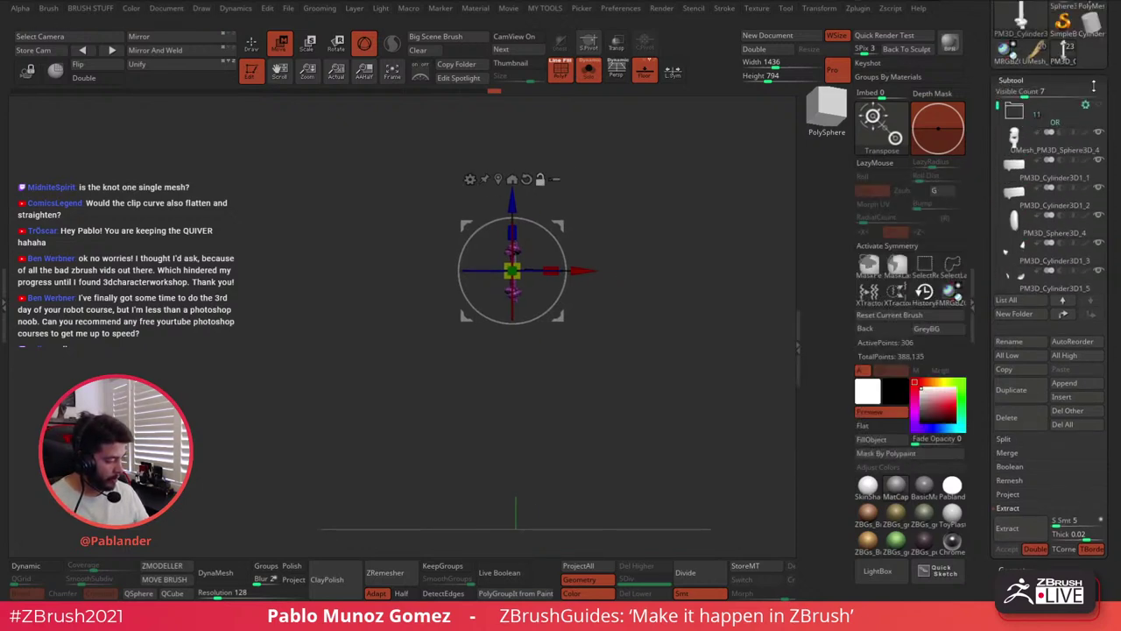
{"action": "left_click", "coordinate": [589, 72]}
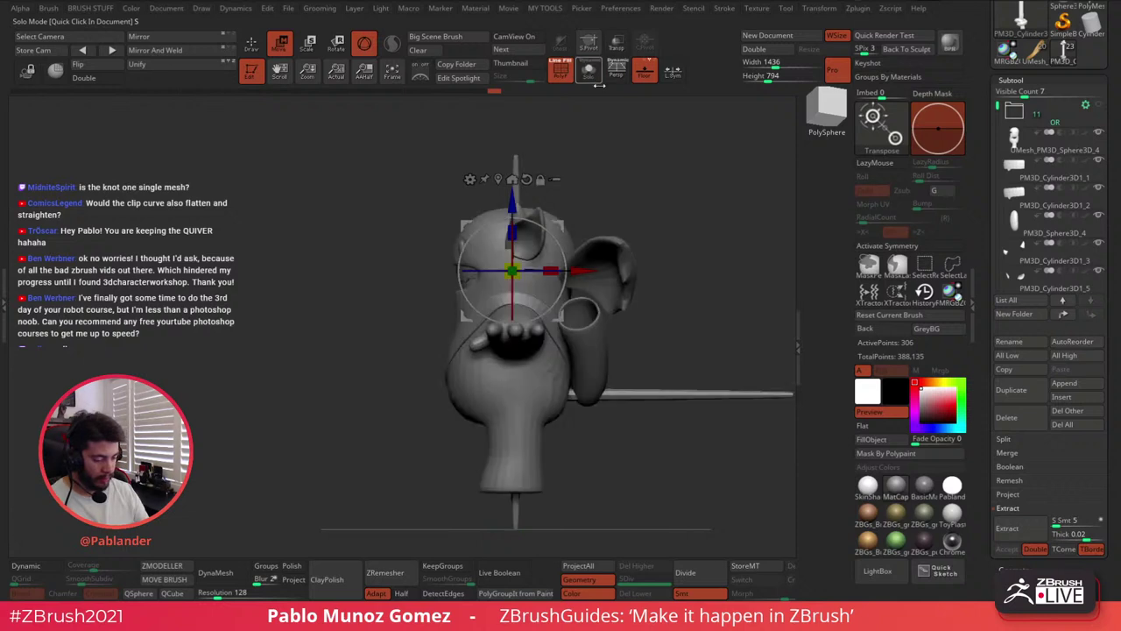
{"action": "left_click_drag", "start_coordinate": [998, 111], "coordinate": [997, 204]}
{"action": "left_click", "coordinate": [1080, 202]}
{"action": "left_click", "coordinate": [1081, 222]}
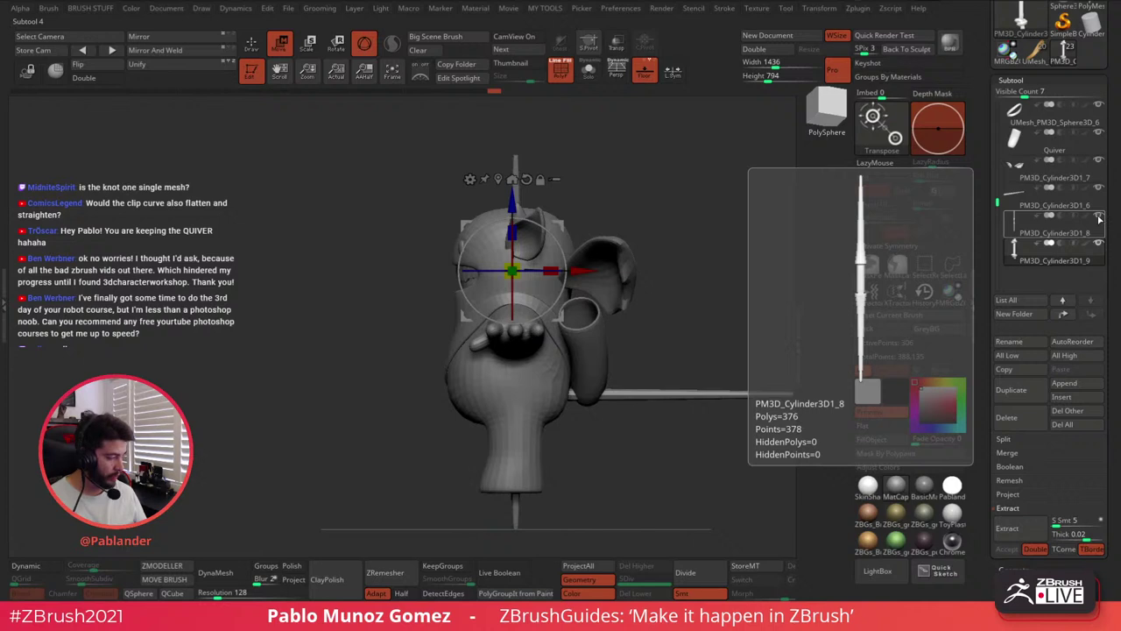
{"action": "left_click", "coordinate": [1101, 221], "text": "shift"}
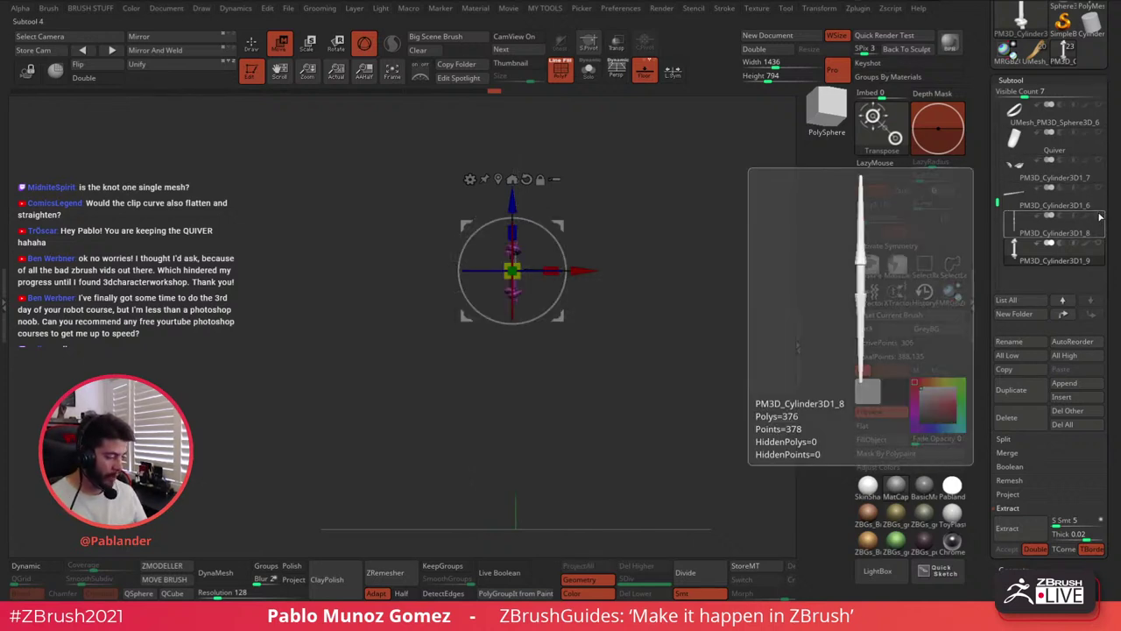
{"action": "left_click", "coordinate": [1100, 219]}
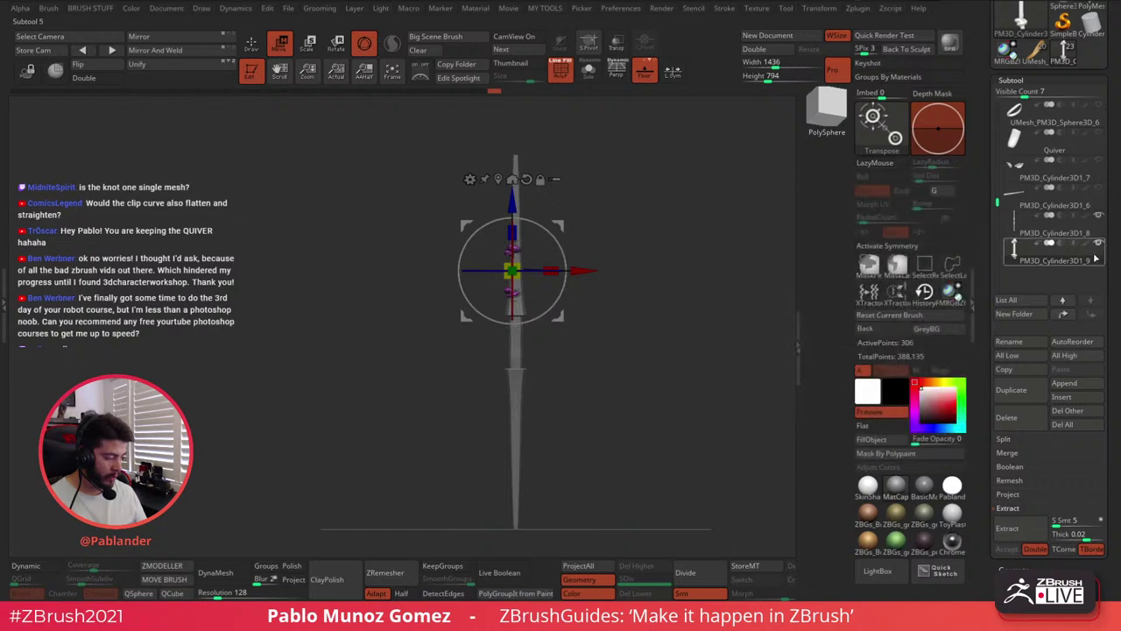
Move the double knot beside the bow's upper end and scale it down uniformly by a factor of about 0.513
{"action": "right_click_drag", "start_coordinate": [622, 366], "coordinate": [582, 359], "text": "ctrl"}
{"action": "left_click_drag", "start_coordinate": [501, 293], "coordinate": [493, 302]}
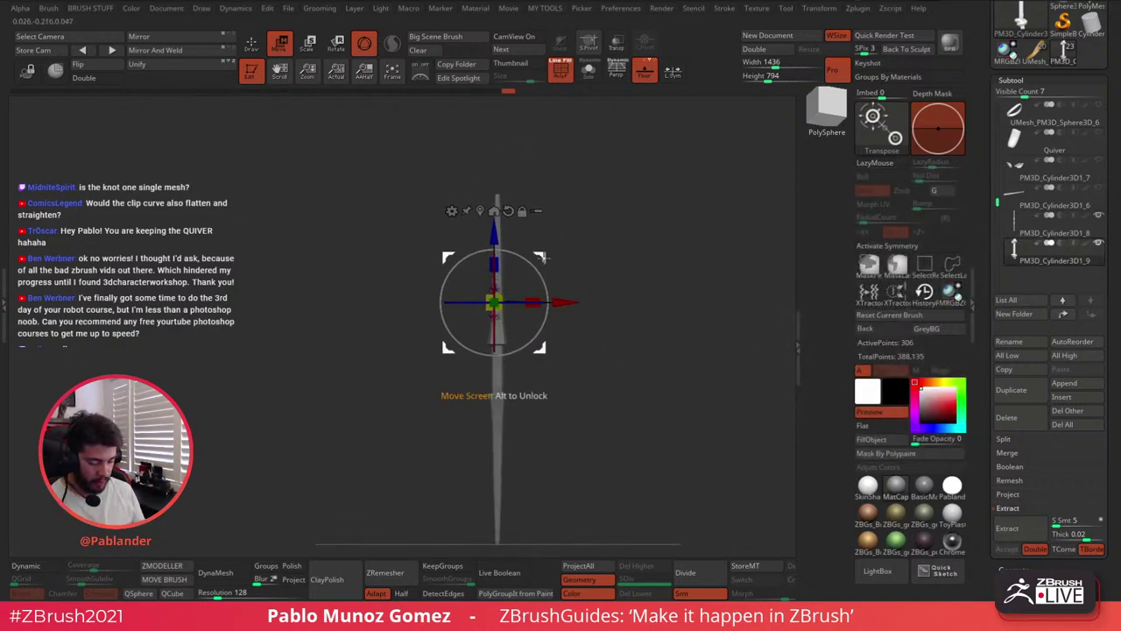
{"action": "left_click_drag", "start_coordinate": [543, 256], "coordinate": [581, 162]}
{"action": "right_click_drag", "start_coordinate": [581, 163], "coordinate": [581, 302], "text": "ctrl"}
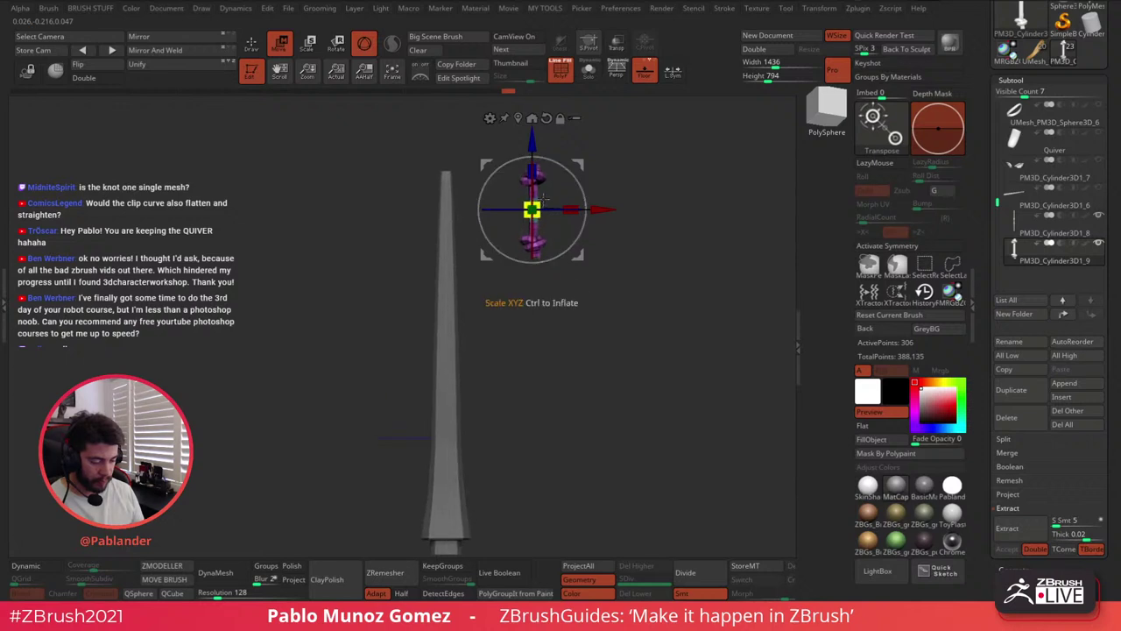
{"action": "left_click_drag", "start_coordinate": [539, 204], "coordinate": [544, 203]}
{"action": "left_click_drag", "start_coordinate": [580, 165], "coordinate": [656, 160]}
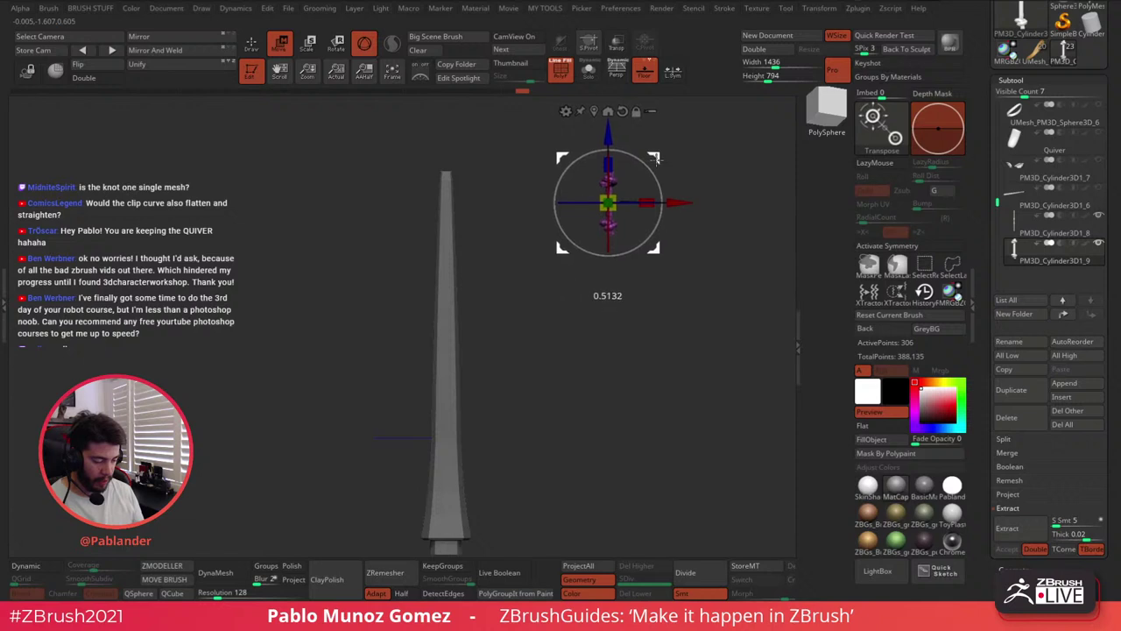
{"action": "left_click_drag", "start_coordinate": [658, 213], "coordinate": [569, 233]}
Delete the complete edge loop at the middle of the straight segment between the two knots with ZModeler
{"action": "key", "text": "q"}
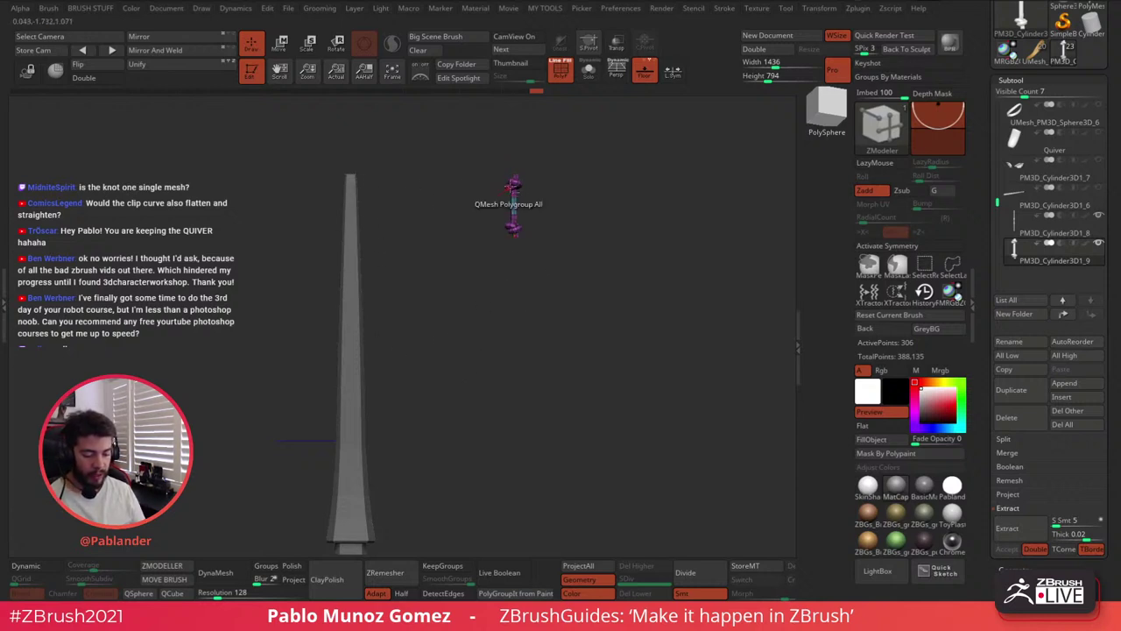
{"action": "right_click_drag", "start_coordinate": [508, 184], "coordinate": [573, 324], "text": "ctrl"}
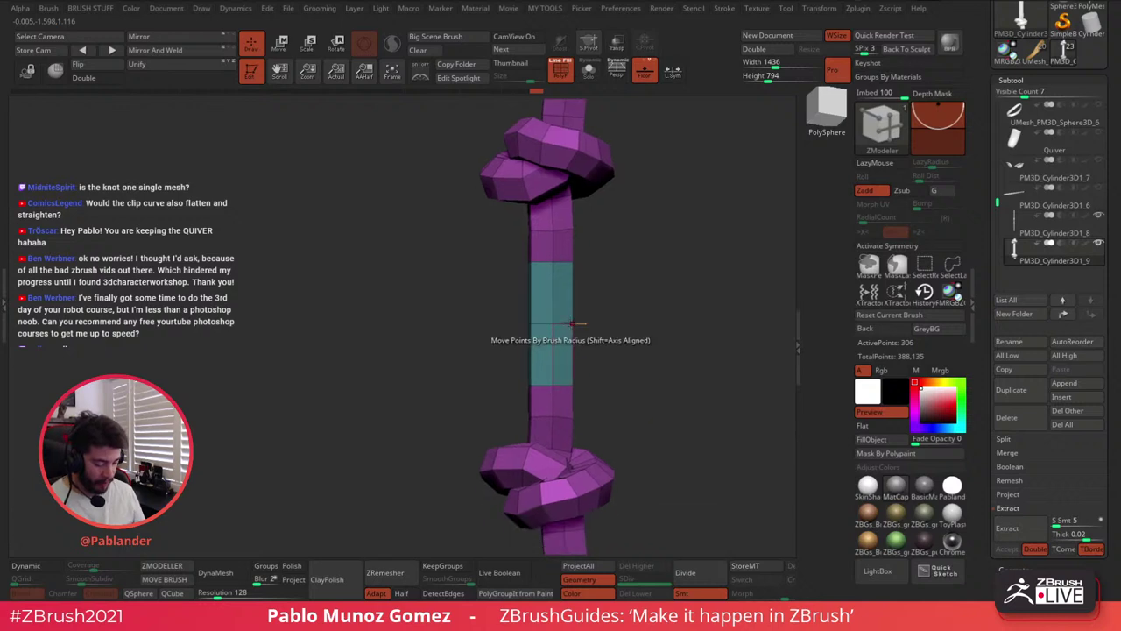
{"action": "key", "text": "space"}
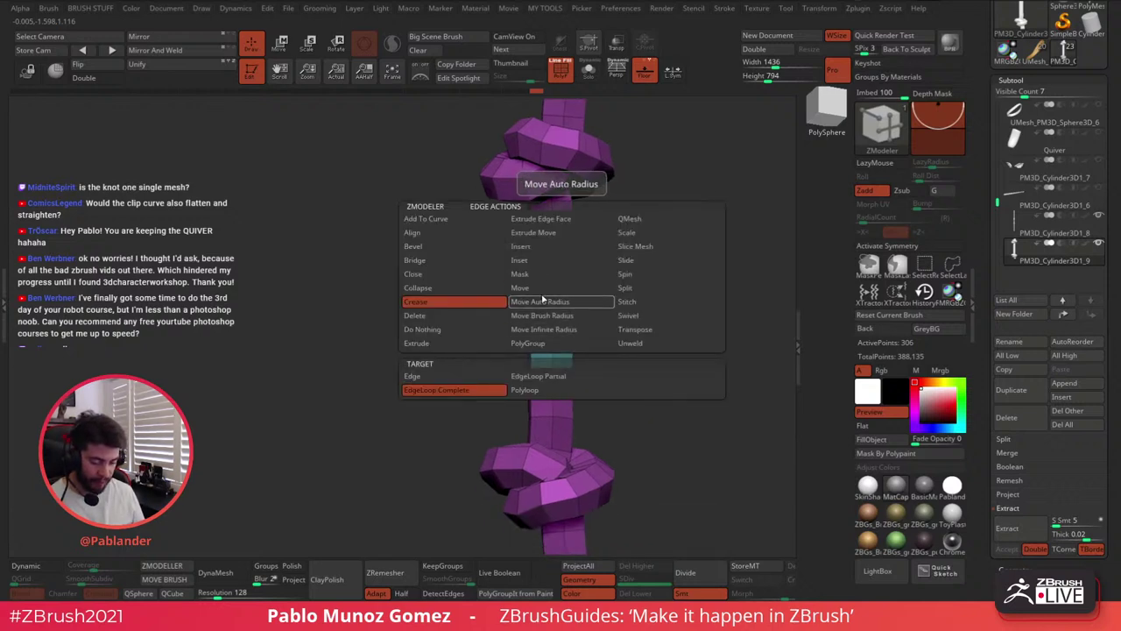
{"action": "left_click", "coordinate": [415, 316]}
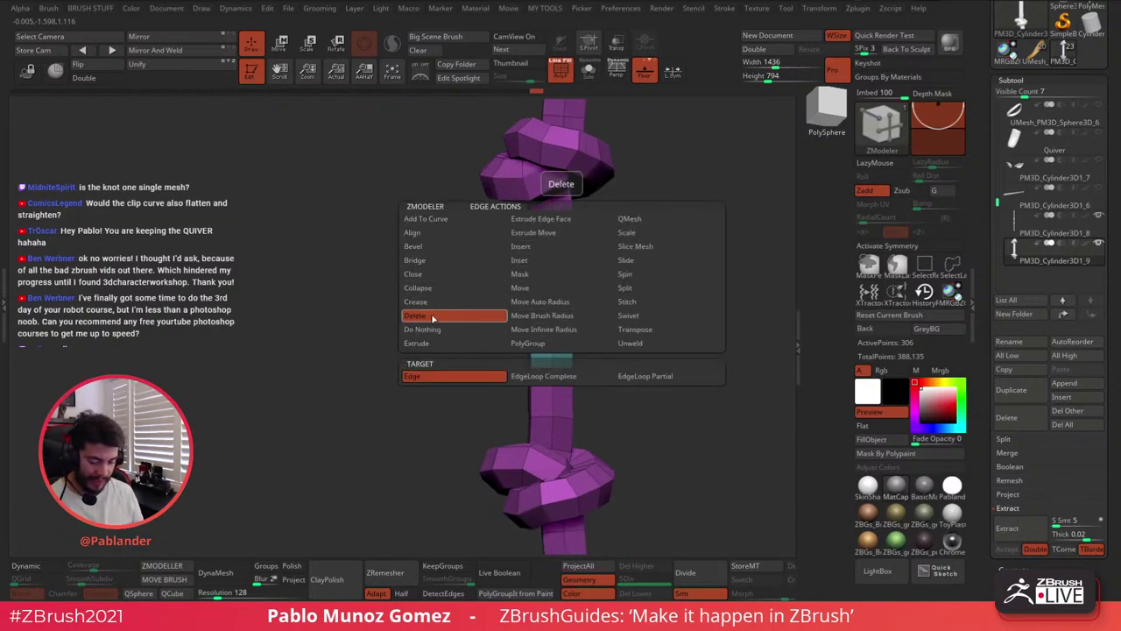
{"action": "left_click", "coordinate": [577, 377]}
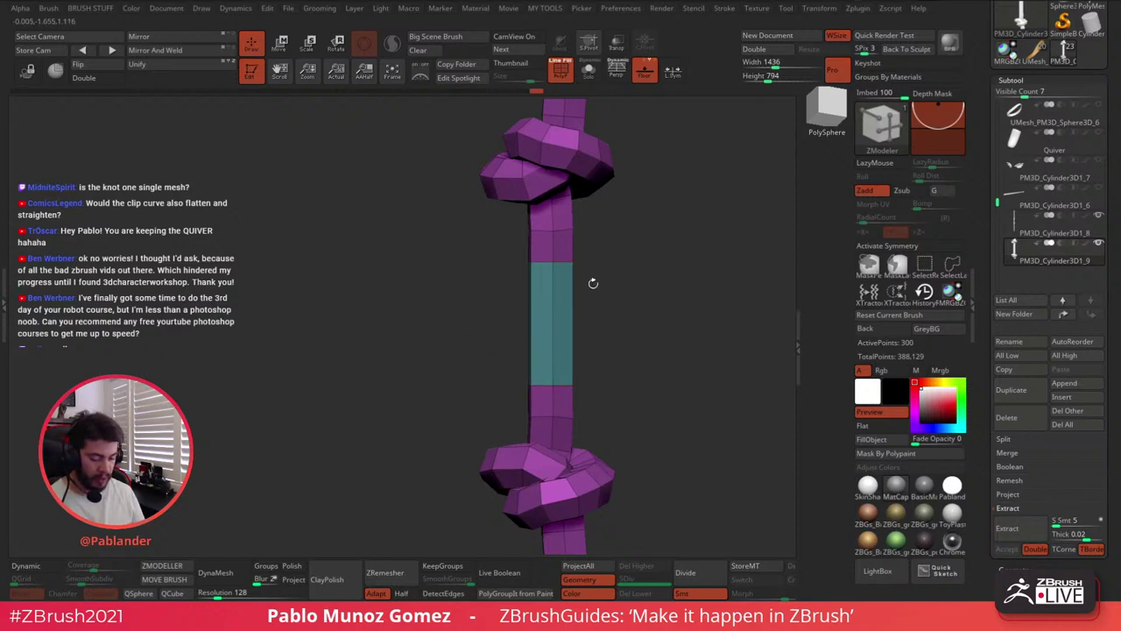
Mask the upper knot and move the lower knot down in Z, stretching the strand nearly to the bow's full length
{"action": "key", "text": "w"}
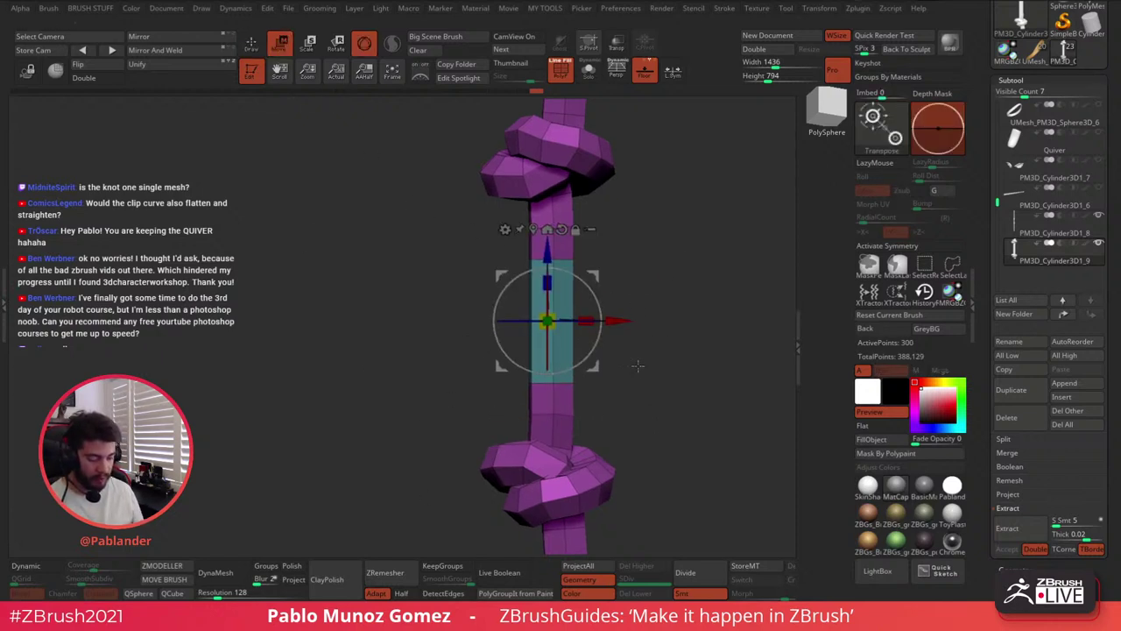
{"action": "left_click_drag", "start_coordinate": [637, 365], "coordinate": [562, 229], "text": "alt"}
{"action": "left_click_drag", "start_coordinate": [613, 403], "coordinate": [590, 340], "text": "alt"}
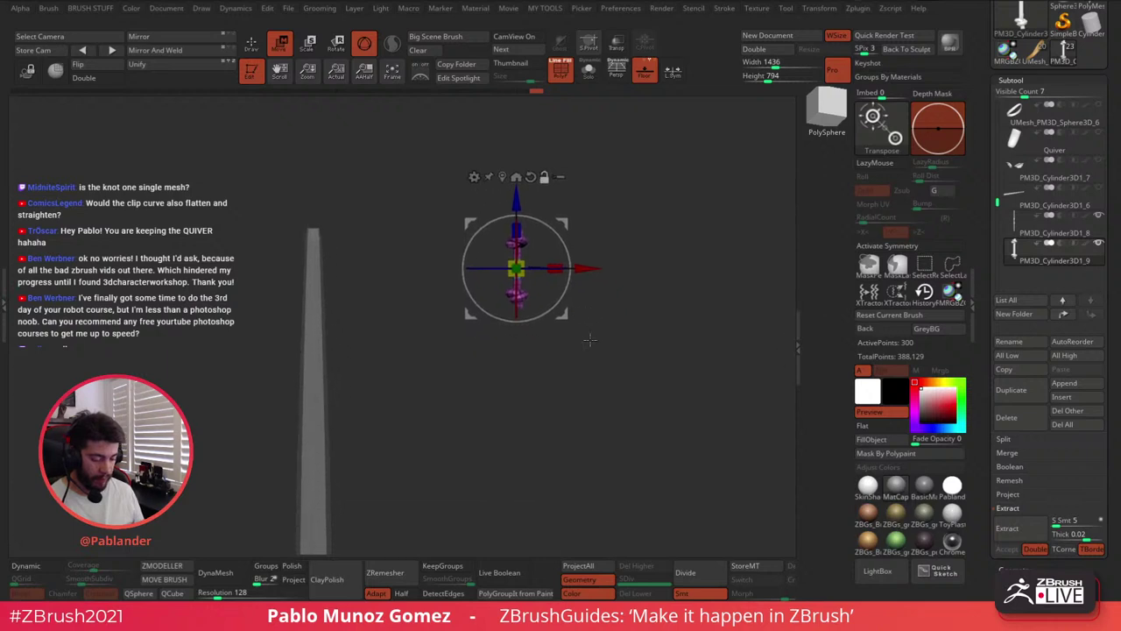
{"action": "key", "text": "ctrl"}
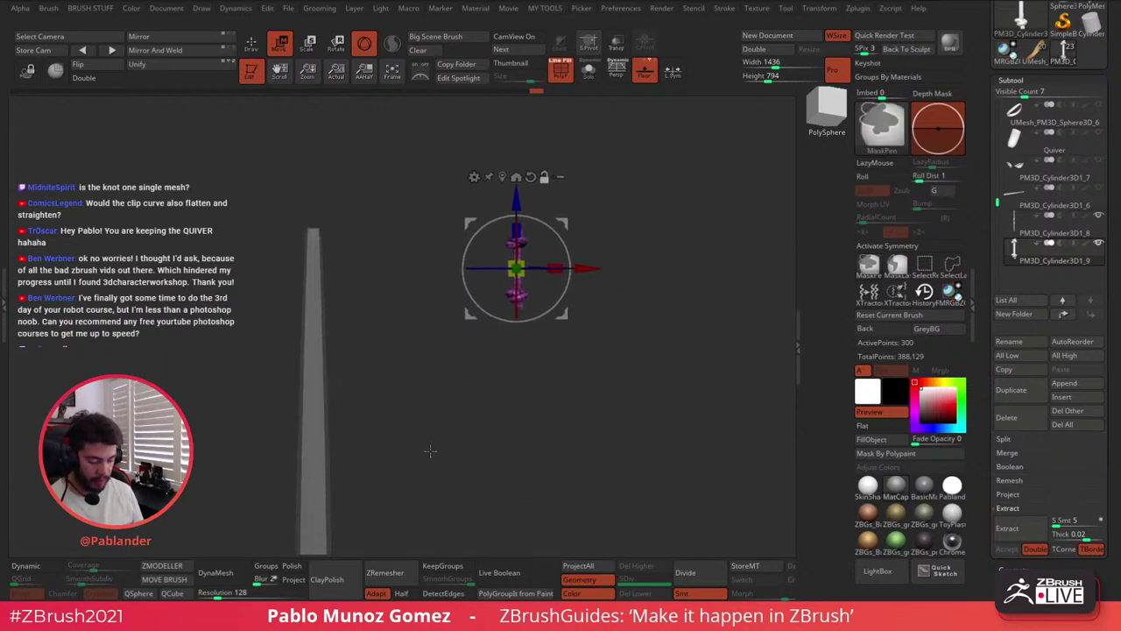
{"action": "left_click_drag", "start_coordinate": [430, 451], "coordinate": [601, 261], "text": "ctrl"}
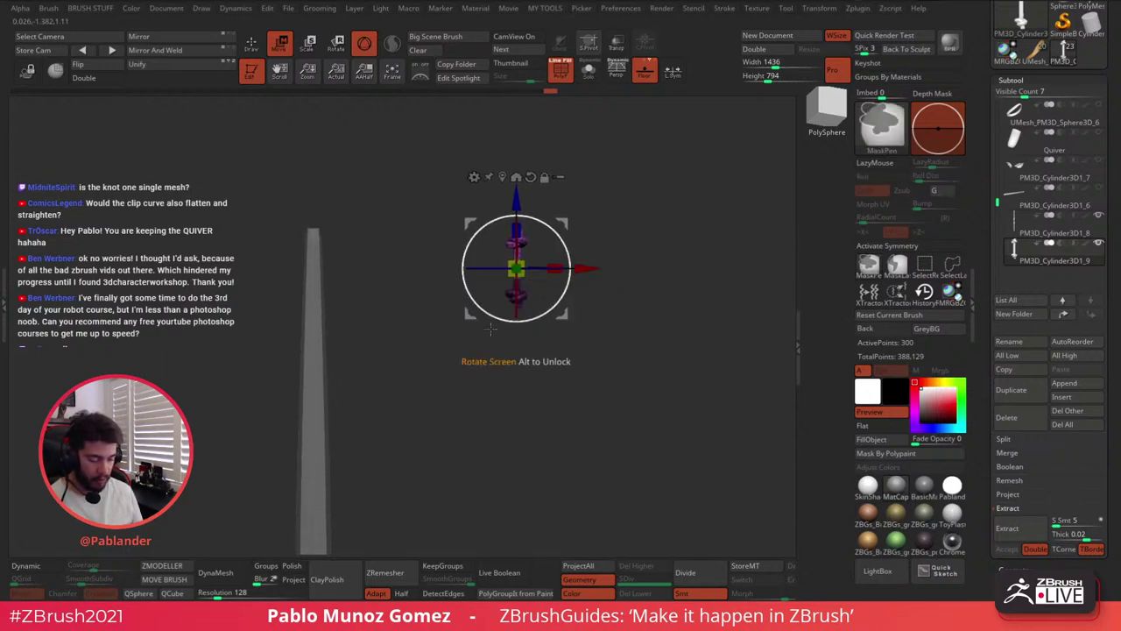
{"action": "left_click", "coordinate": [632, 301], "text": "ctrl"}
{"action": "mouse_move", "coordinate": [630, 300]}
{"action": "left_mouse_down", "text": "alt"}
{"action": "mouse_move", "coordinate": [606, 353]}
{"action": "mouse_move", "coordinate": [596, 286]}
{"action": "mouse_move", "coordinate": [588, 301]}
{"action": "left_mouse_up", "text": "alt"}
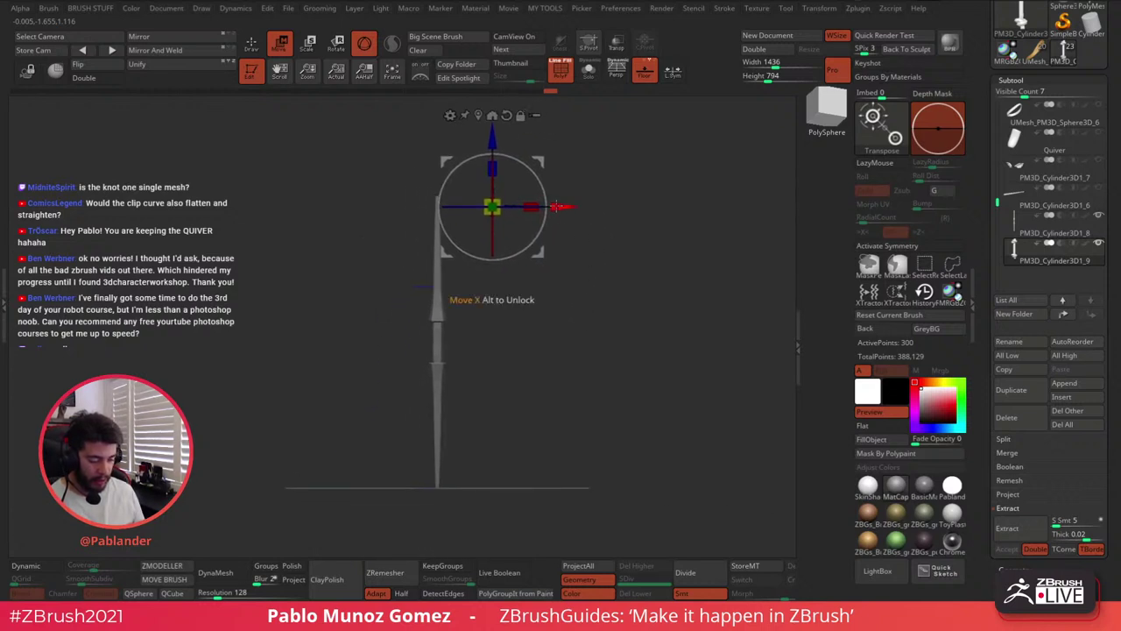
{"action": "left_click_drag", "start_coordinate": [557, 207], "coordinate": [677, 205]}
{"action": "key", "text": "ctrl+z"}
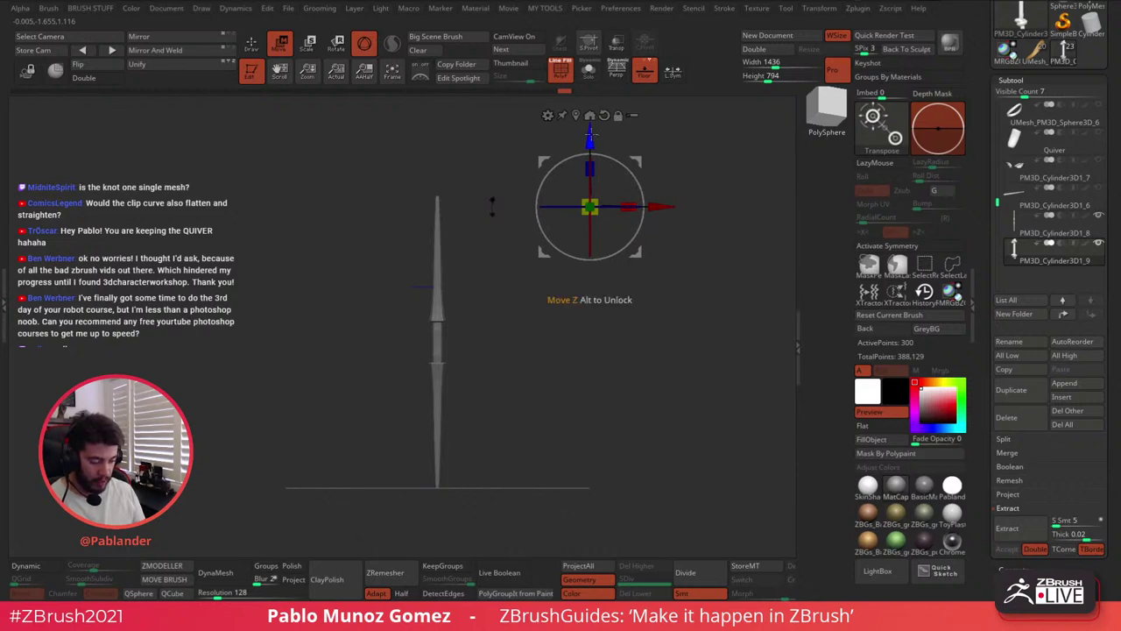
{"action": "left_click_drag", "start_coordinate": [593, 133], "coordinate": [594, 389]}
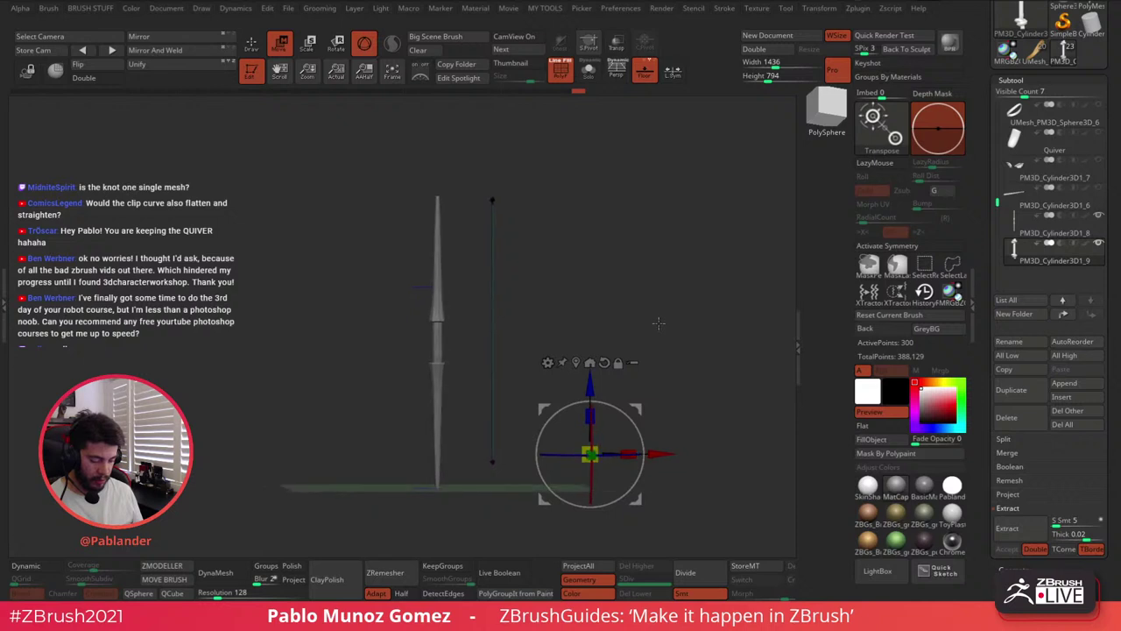
Insert an edge loop across the middle of the stretched strand with ZModeler
{"action": "key", "text": "q"}
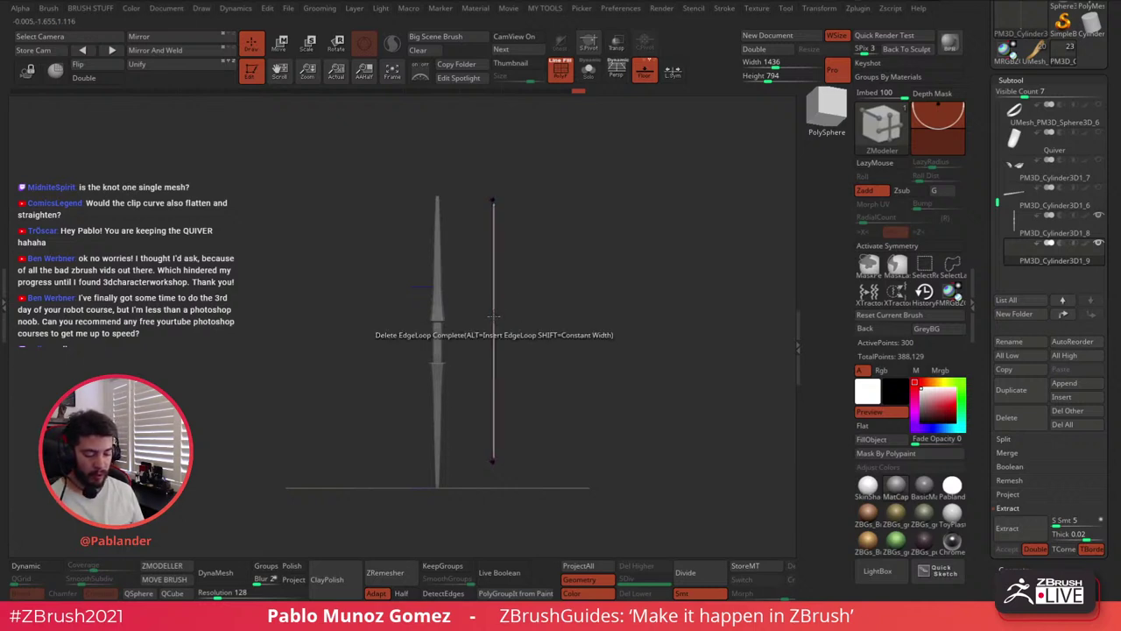
{"action": "right_click_drag", "start_coordinate": [493, 319], "coordinate": [491, 285], "text": "alt"}
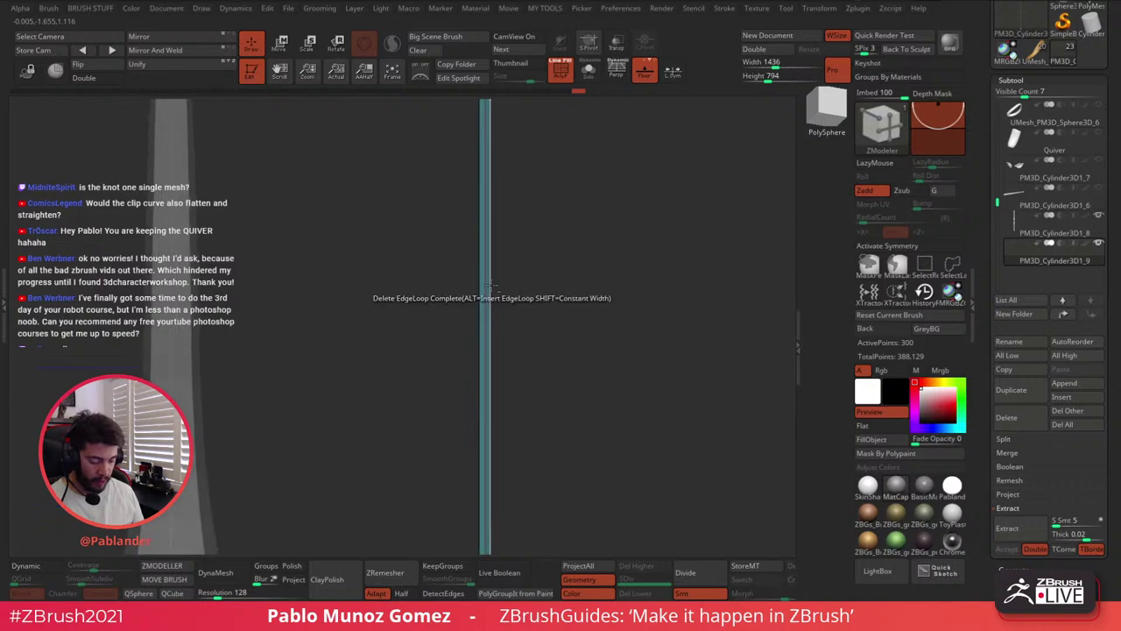
{"action": "key", "text": "space"}
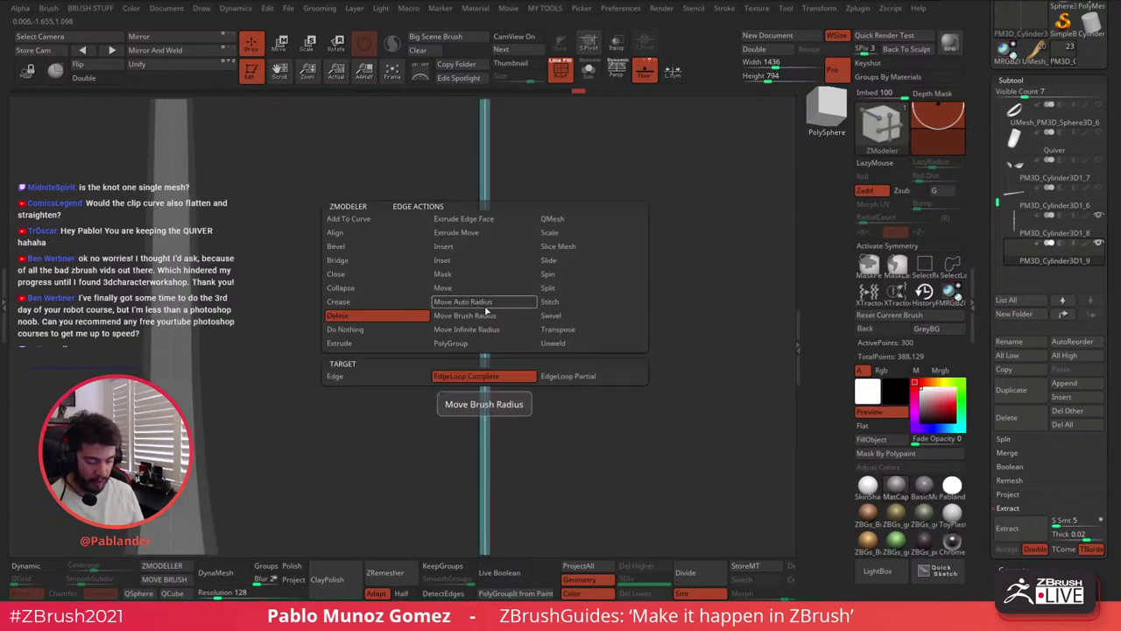
{"action": "left_click", "coordinate": [489, 246]}
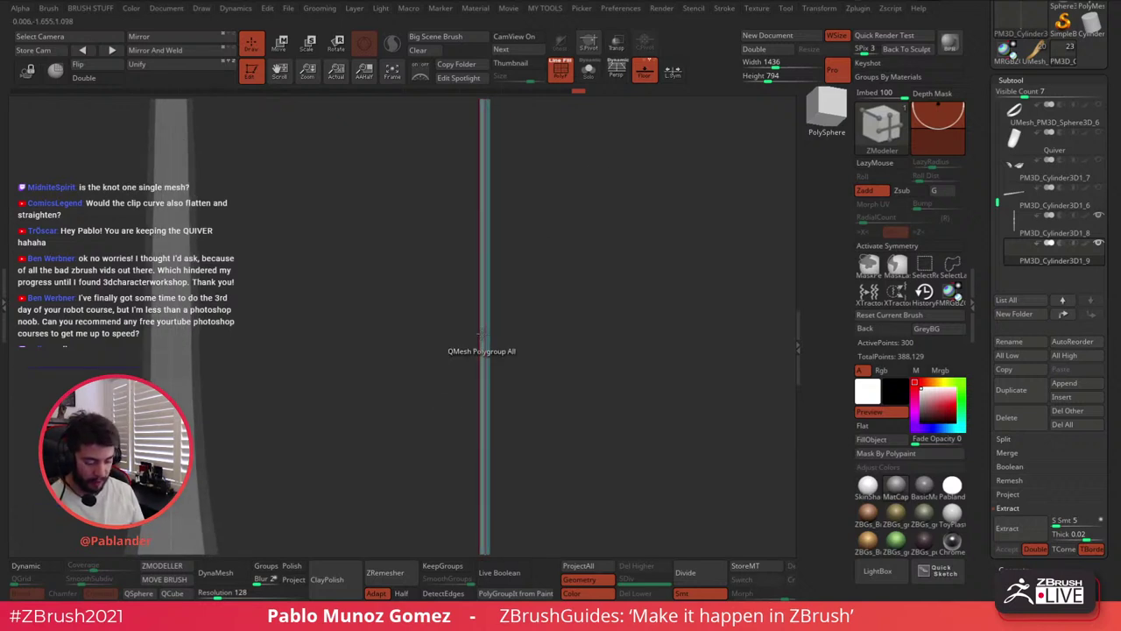
{"action": "left_click", "coordinate": [481, 334]}
{"action": "left_click_drag", "start_coordinate": [526, 339], "coordinate": [517, 313], "text": "alt"}
{"action": "left_click_drag", "start_coordinate": [527, 359], "coordinate": [527, 288], "text": "alt"}
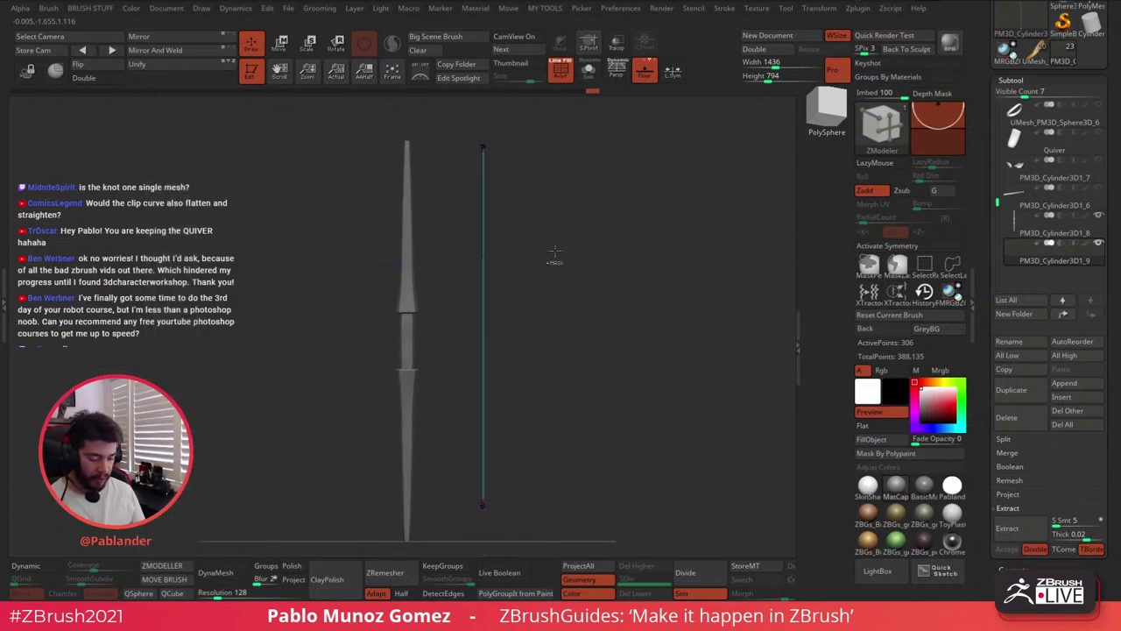
Try pulling the strand's middle away from the bow with the knots masked, and undo the bend and the inserted edge loop
{"action": "key", "text": "ctrl"}
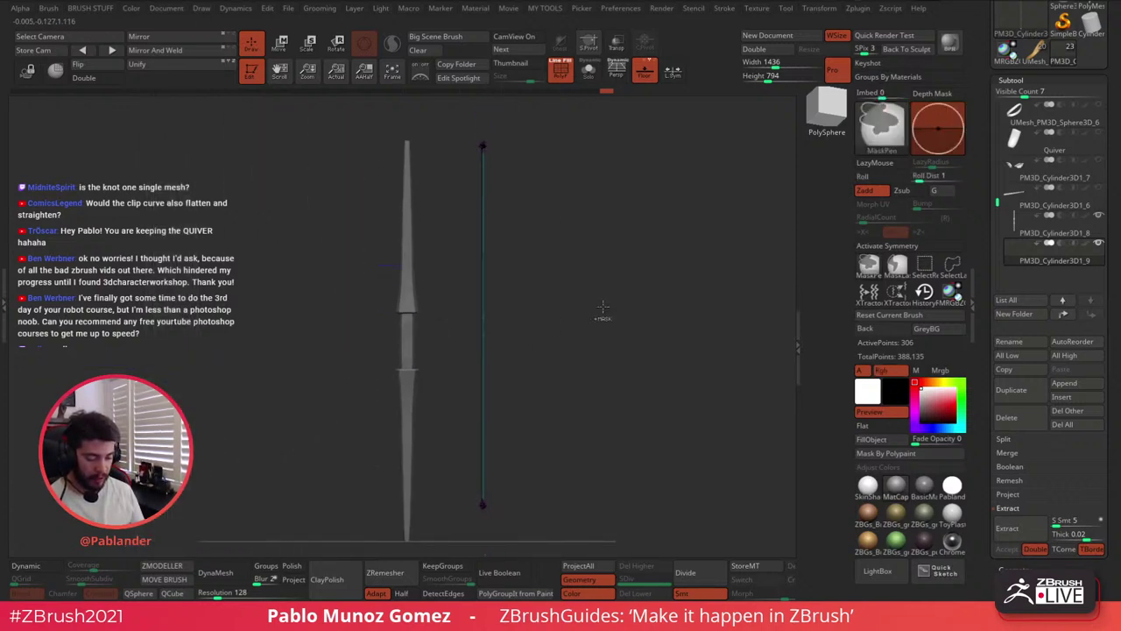
{"action": "key", "text": "w"}
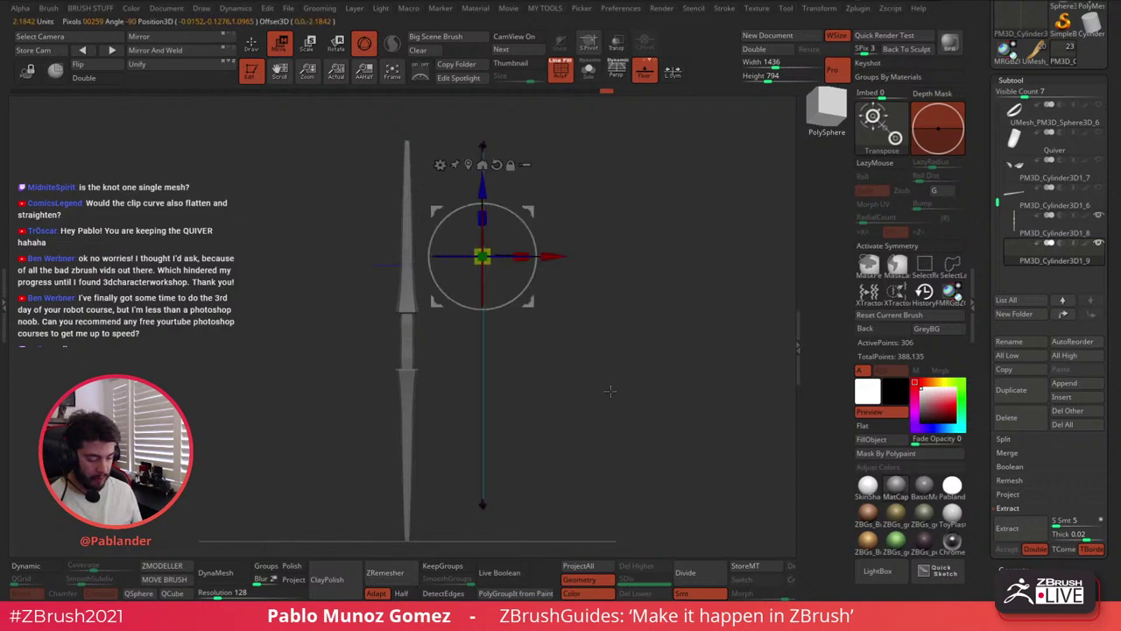
{"action": "left_click_drag", "start_coordinate": [532, 212], "coordinate": [548, 272]}
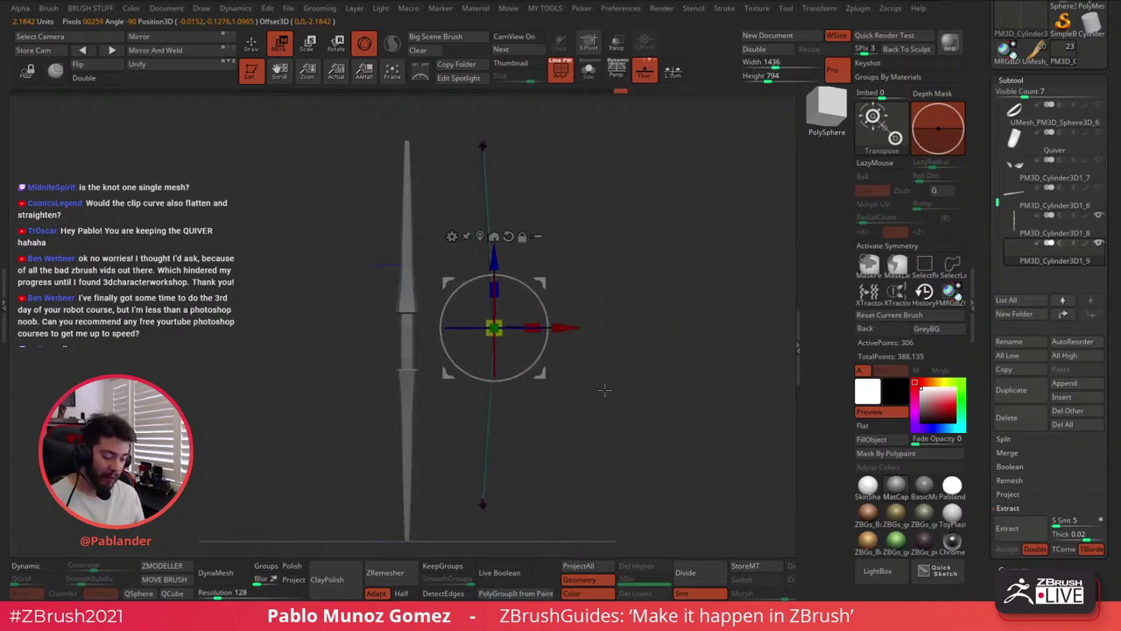
{"action": "key", "text": "ctrl+z"}
{"action": "key", "text": "ctrl+z"}
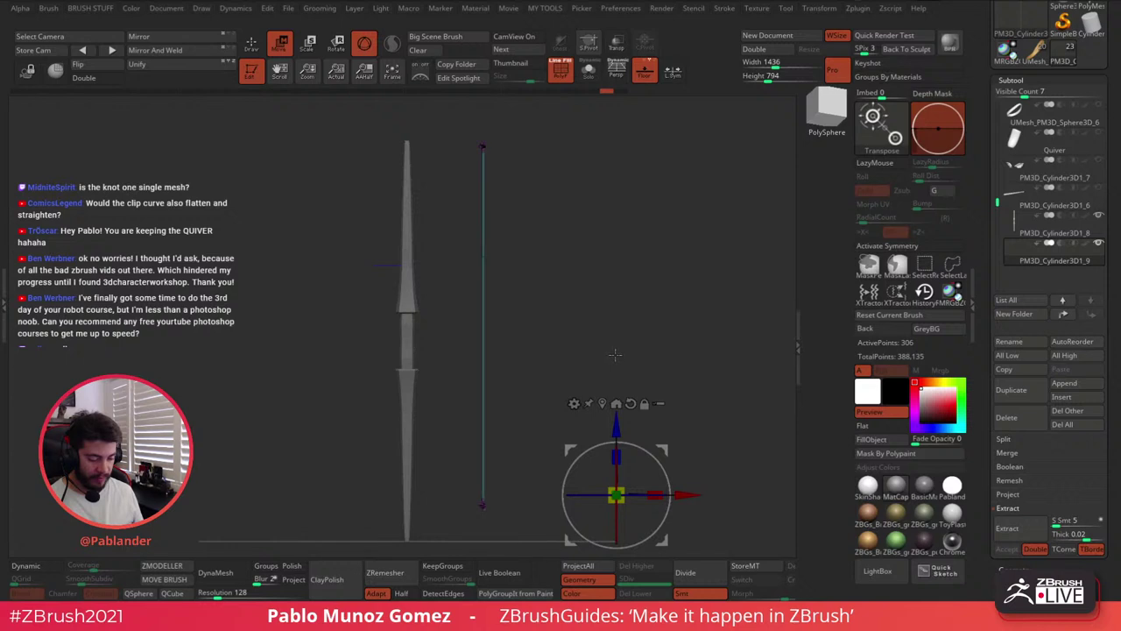
{"action": "key", "text": "ctrl+z"}
Centre the gizmo on the unmasked bowstring and send the mesh to the world origin
{"action": "key", "text": "q"}
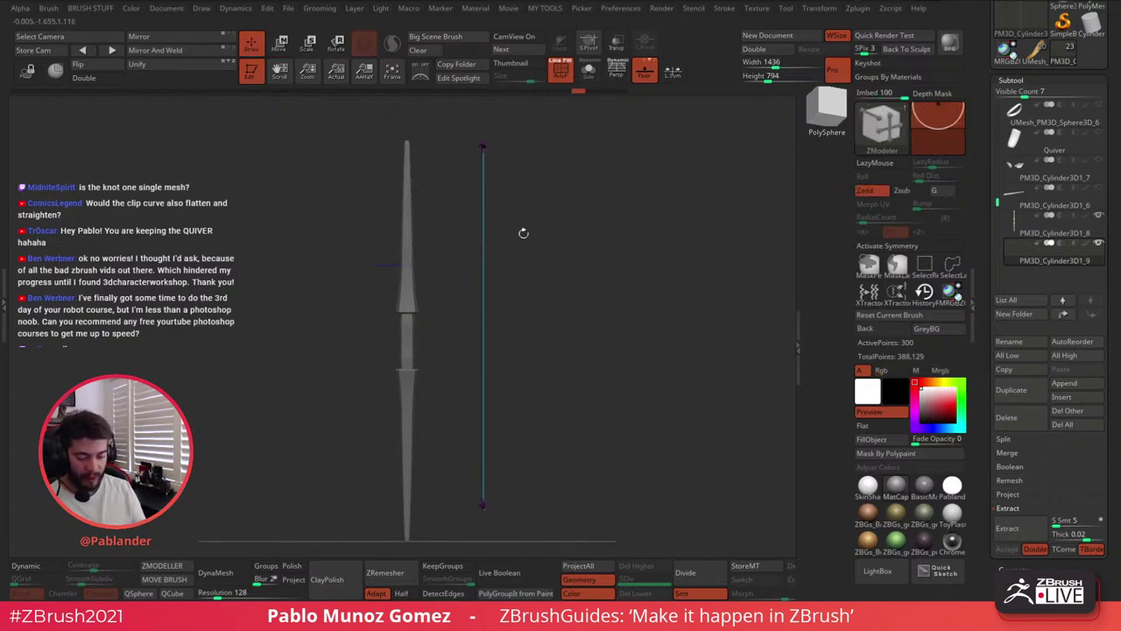
{"action": "left_click_drag", "start_coordinate": [523, 233], "coordinate": [570, 259]}
{"action": "key", "text": "w"}
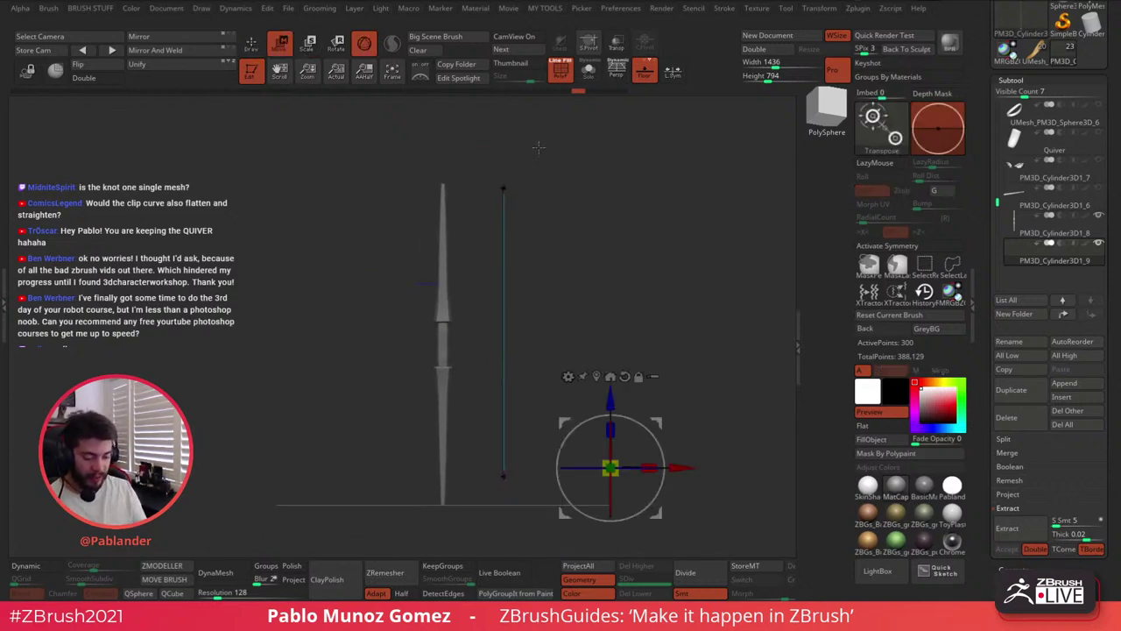
{"action": "left_click", "coordinate": [596, 375]}
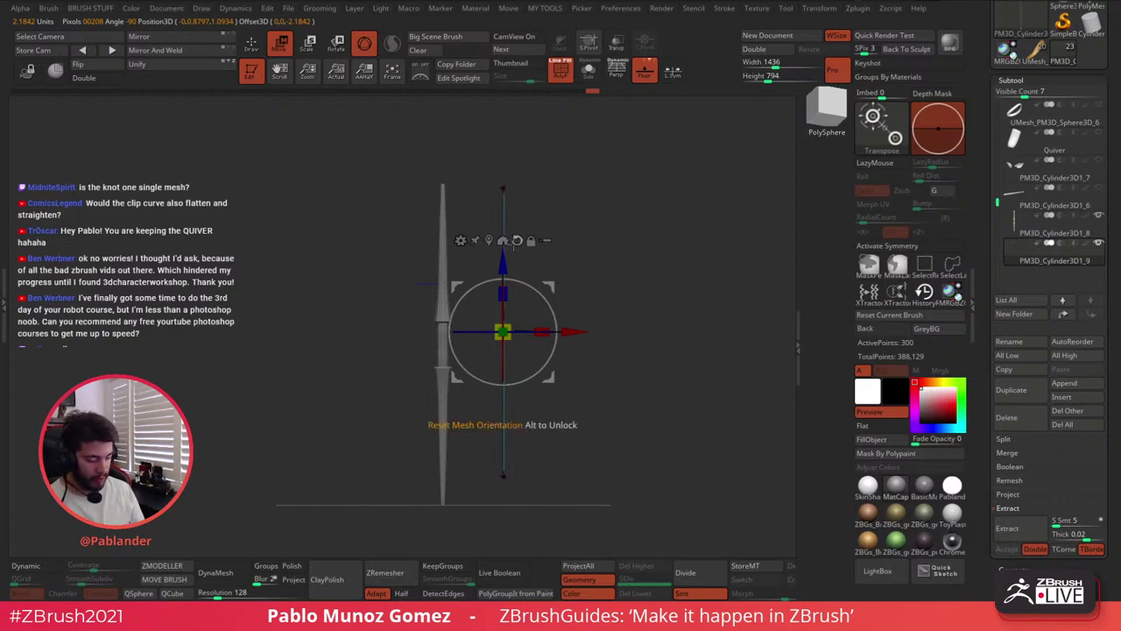
{"action": "left_click", "coordinate": [504, 240]}
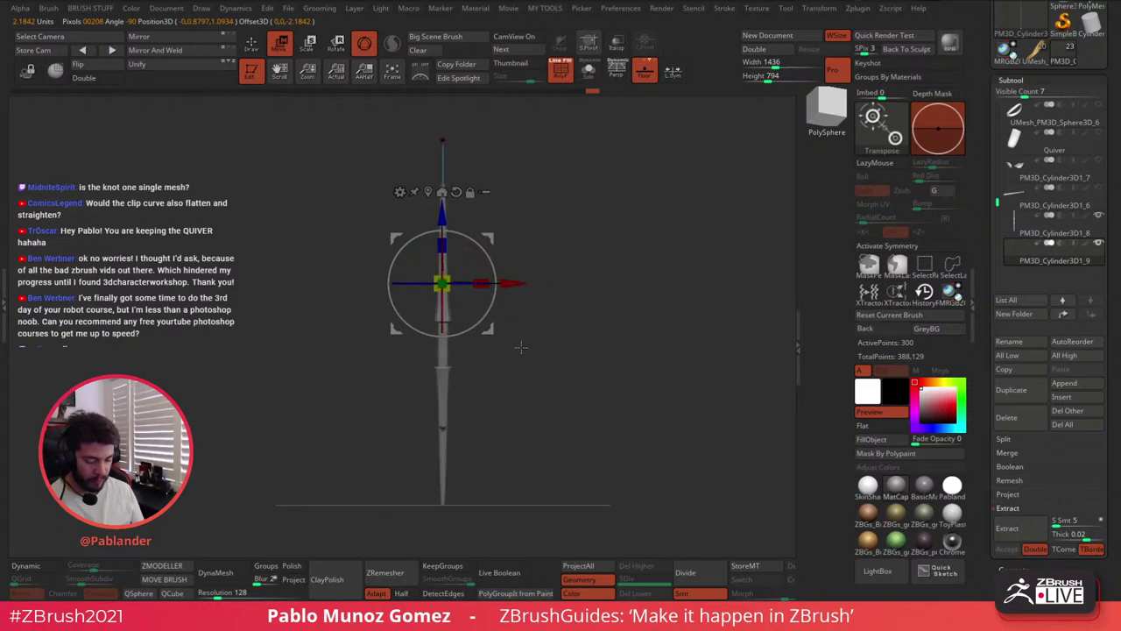
Select the bow, display its polyframe and send the mesh to the world origin
{"action": "left_click", "coordinate": [254, 44]}
{"action": "left_click", "coordinate": [446, 320], "text": "alt"}
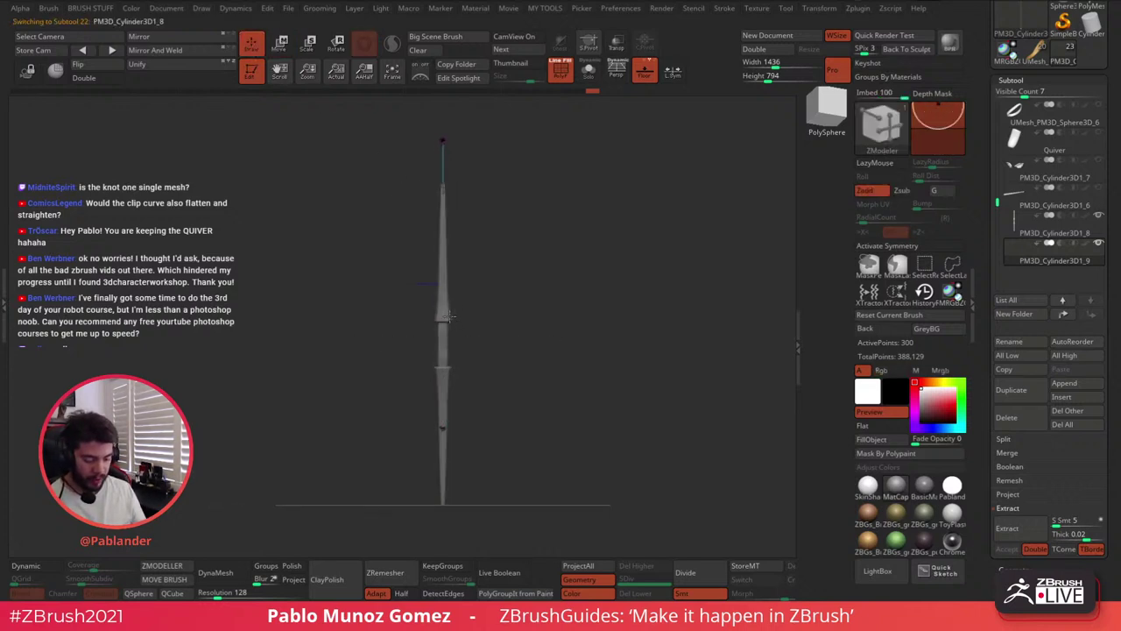
{"action": "key", "text": "shift+f"}
{"action": "left_click", "coordinate": [281, 46]}
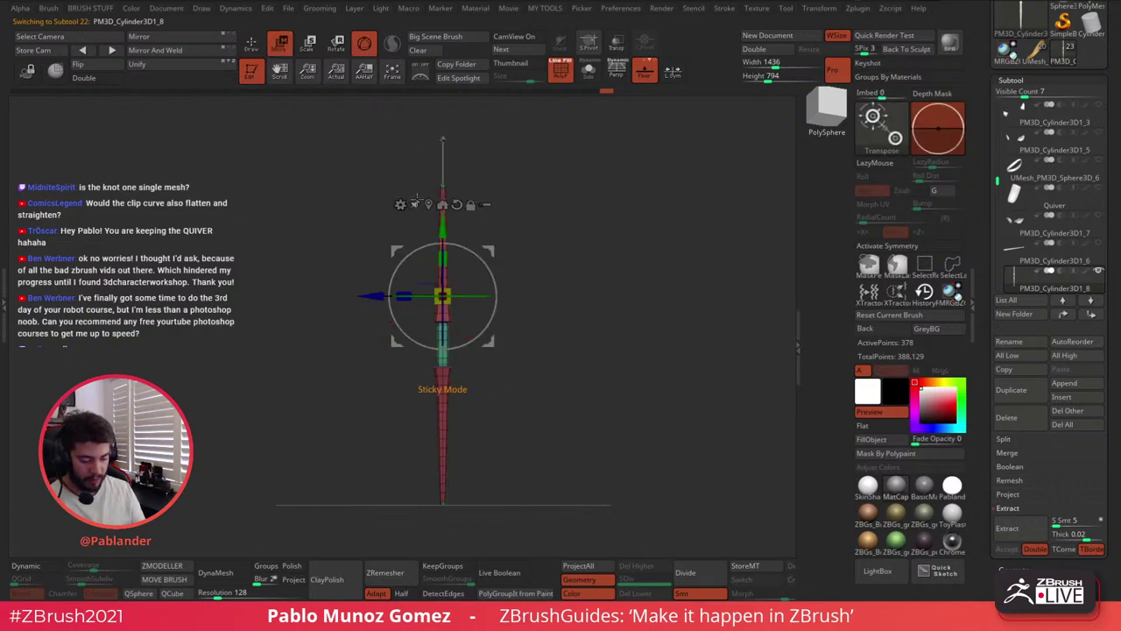
{"action": "left_click", "coordinate": [442, 204]}
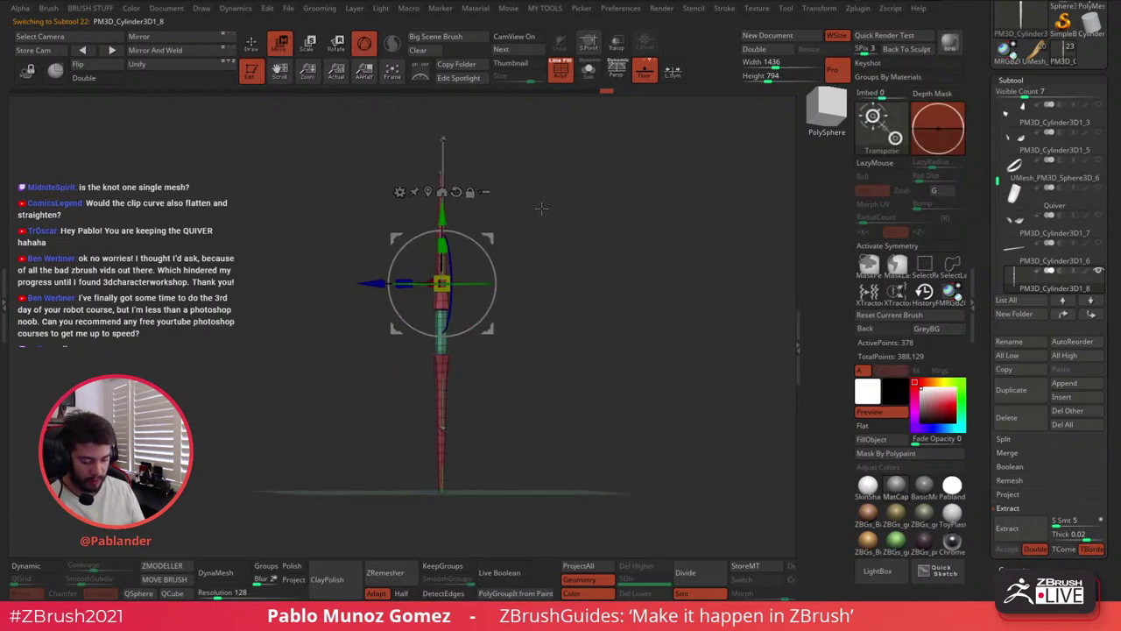
{"action": "left_click", "coordinate": [442, 192]}
{"action": "left_click", "coordinate": [445, 237]}
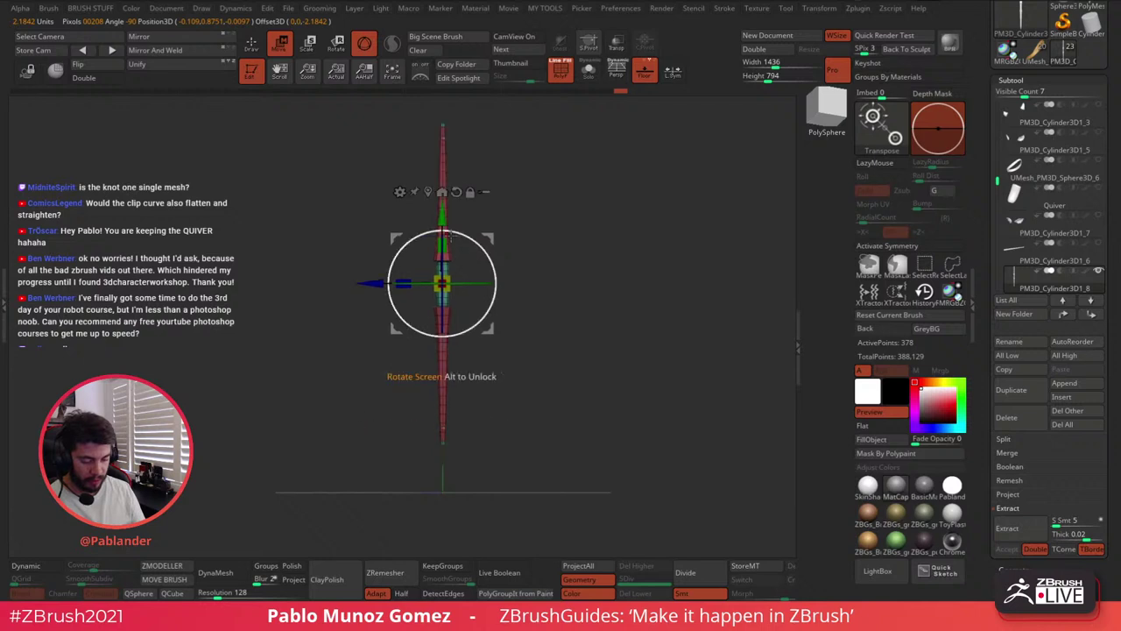
Move the bow about 1.35 units along Z, away from the bowstring
{"action": "left_click_drag", "start_coordinate": [538, 220], "coordinate": [553, 267], "text": "alt"}
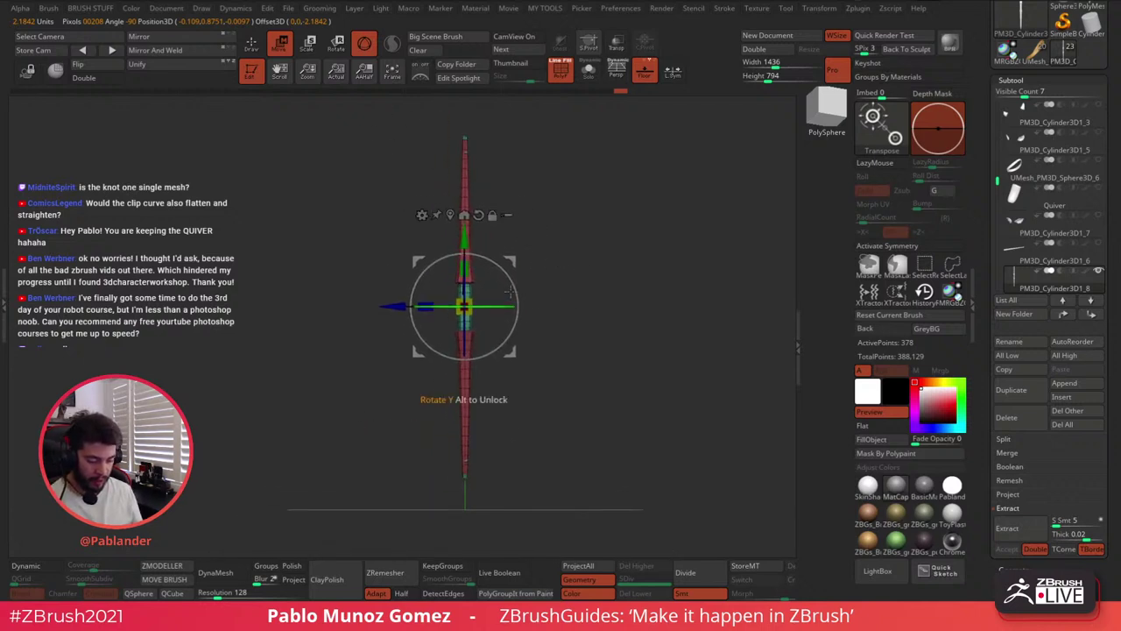
{"action": "left_click_drag", "start_coordinate": [396, 305], "coordinate": [313, 344]}
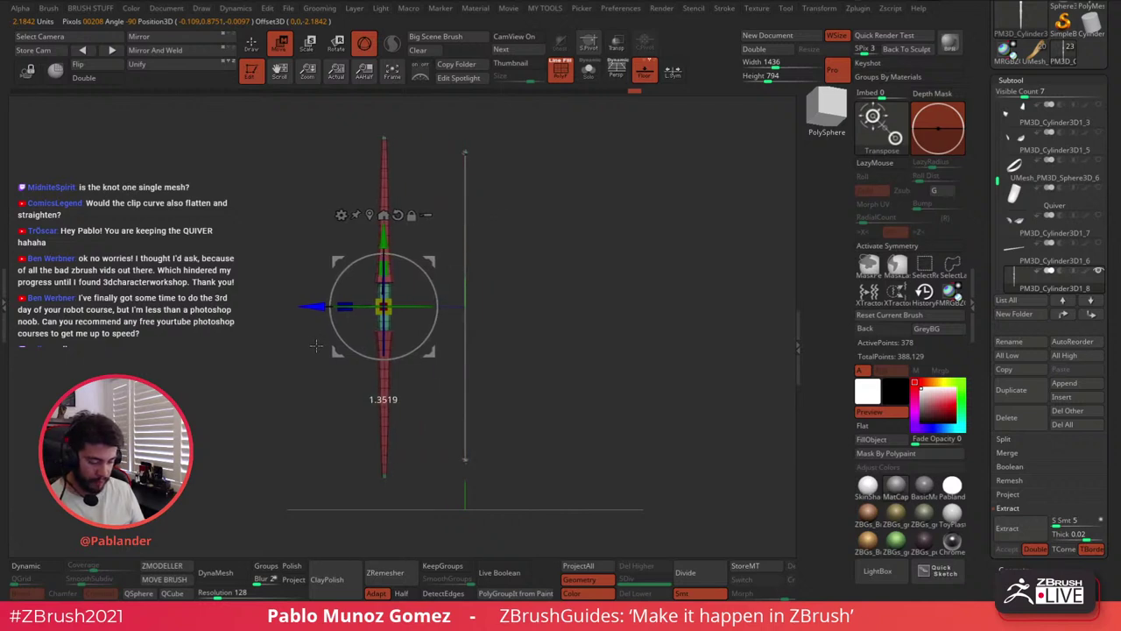
{"action": "left_click_drag", "start_coordinate": [543, 294], "coordinate": [567, 325], "text": "alt"}
{"action": "left_click", "coordinate": [252, 44]}
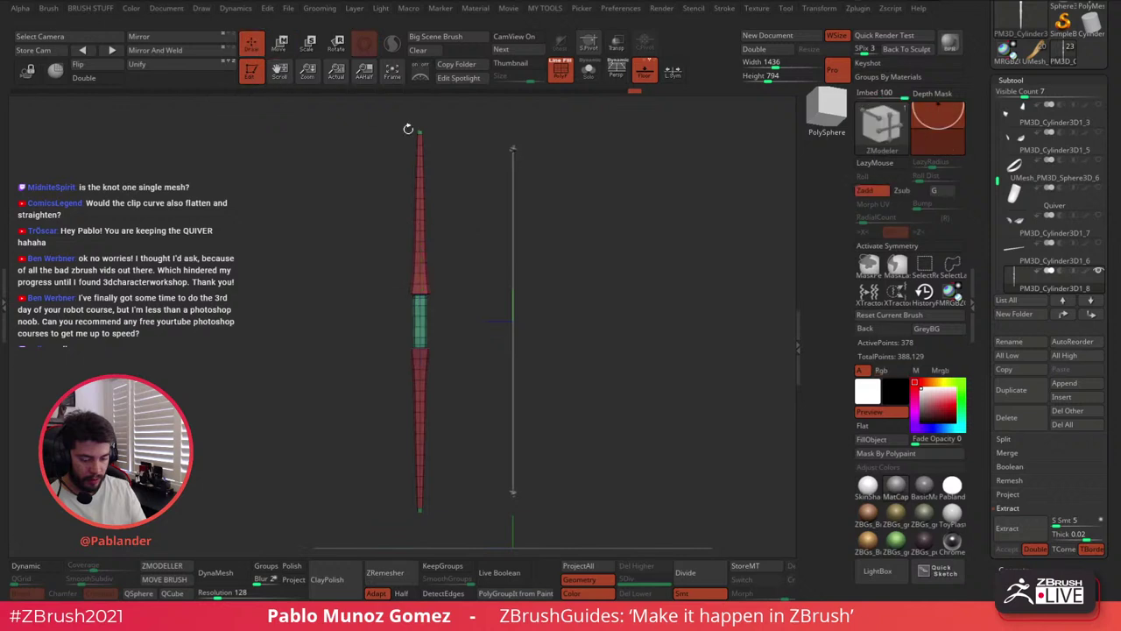
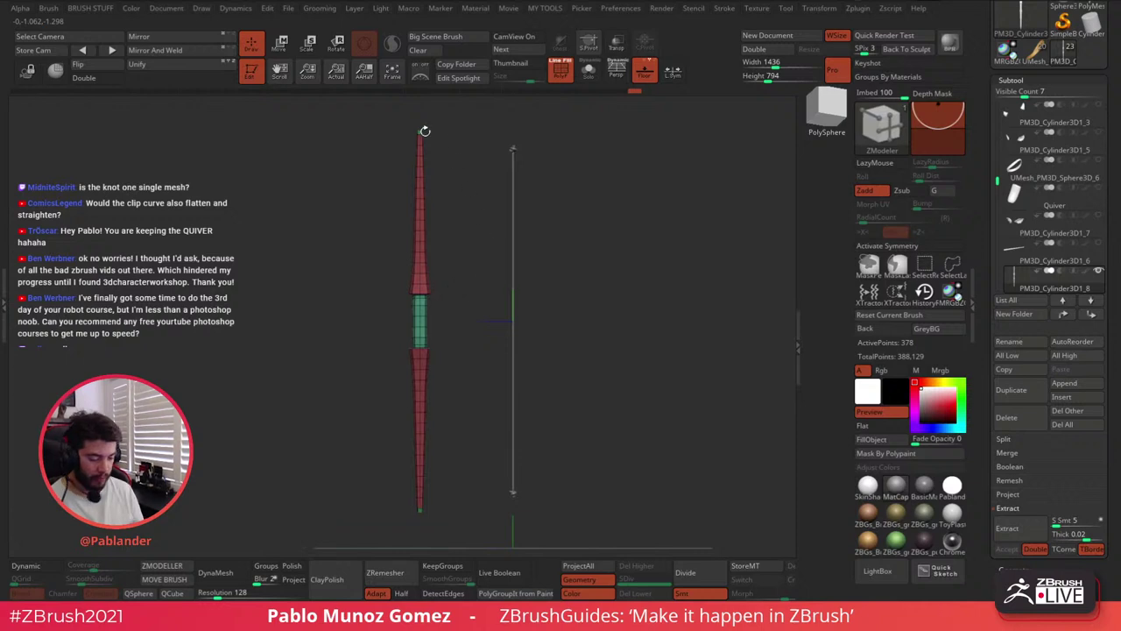
Apply the Bend Curve deformer to the bow and set its axis to 2 (Y), along the bow's length
{"action": "left_click", "coordinate": [280, 44]}
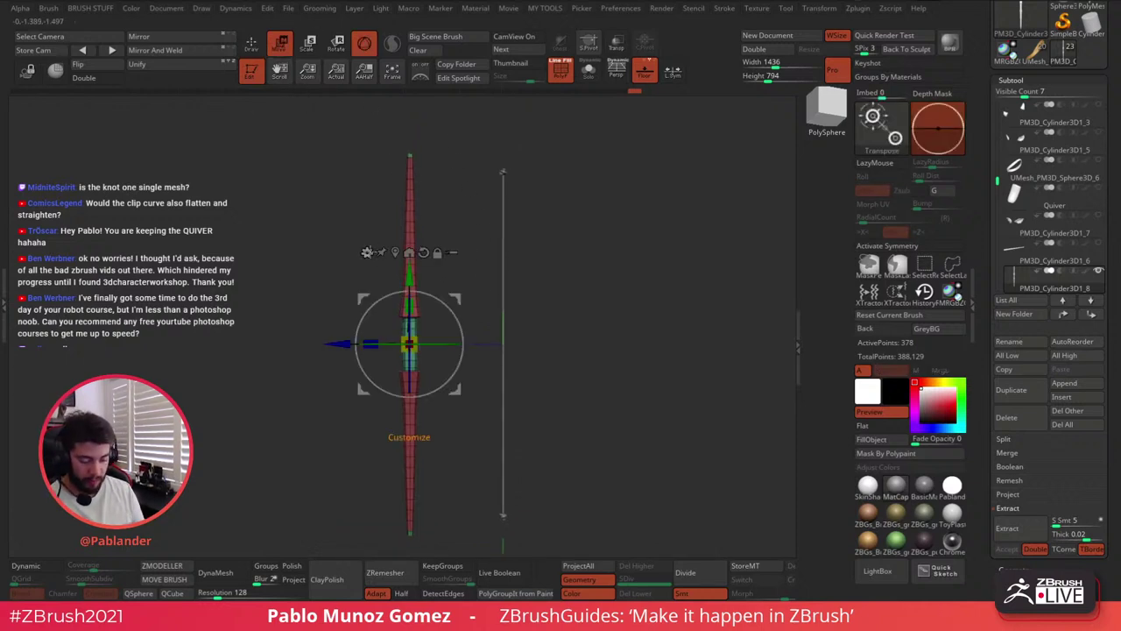
{"action": "left_click", "coordinate": [368, 253]}
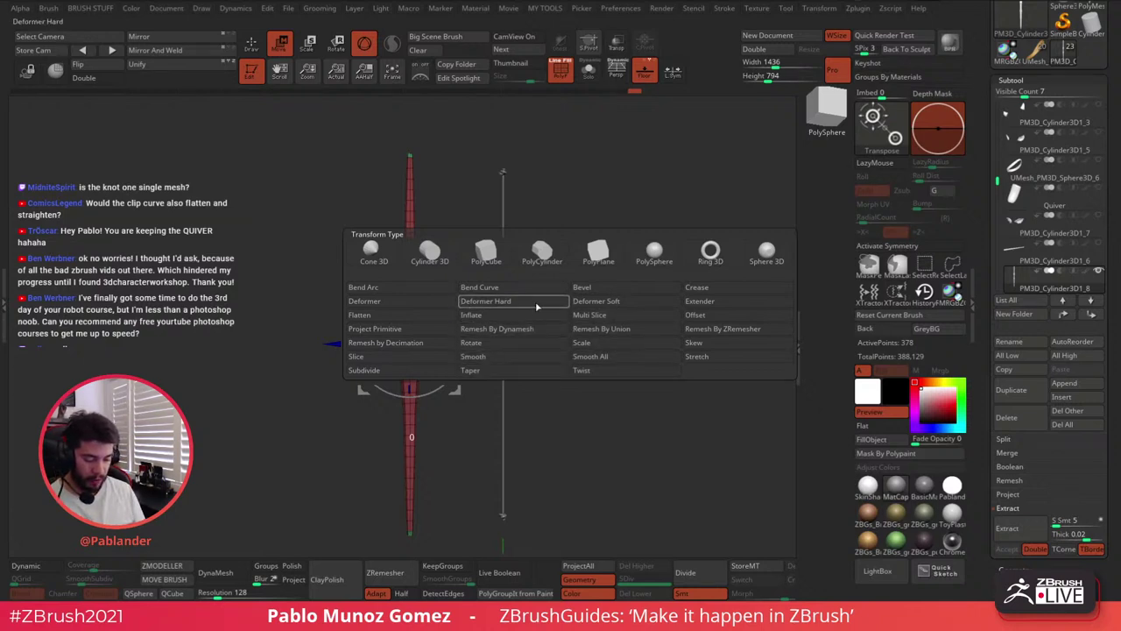
{"action": "left_click", "coordinate": [501, 290]}
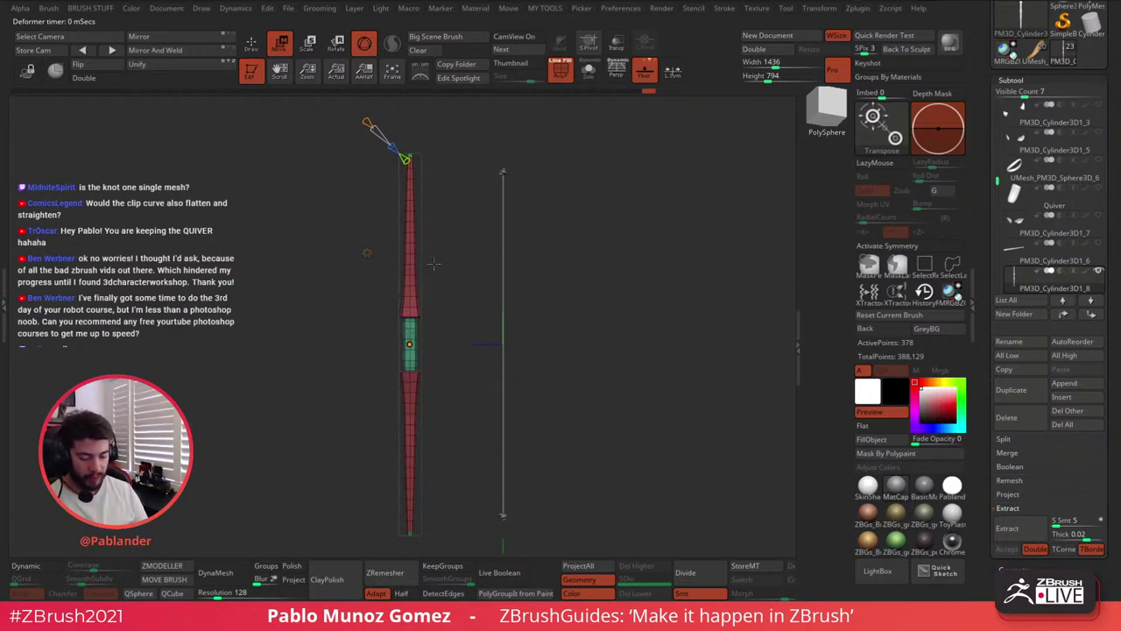
{"action": "left_click_drag", "start_coordinate": [436, 257], "coordinate": [454, 263]}
{"action": "left_click_drag", "start_coordinate": [457, 269], "coordinate": [501, 226]}
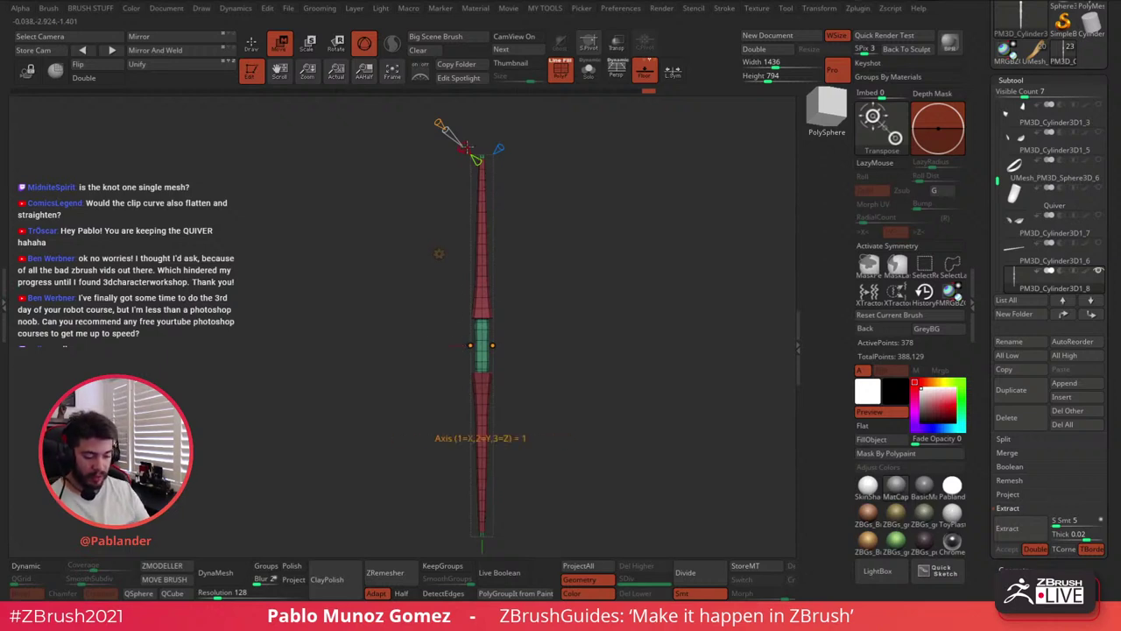
{"action": "left_click_drag", "start_coordinate": [467, 148], "coordinate": [463, 141]}
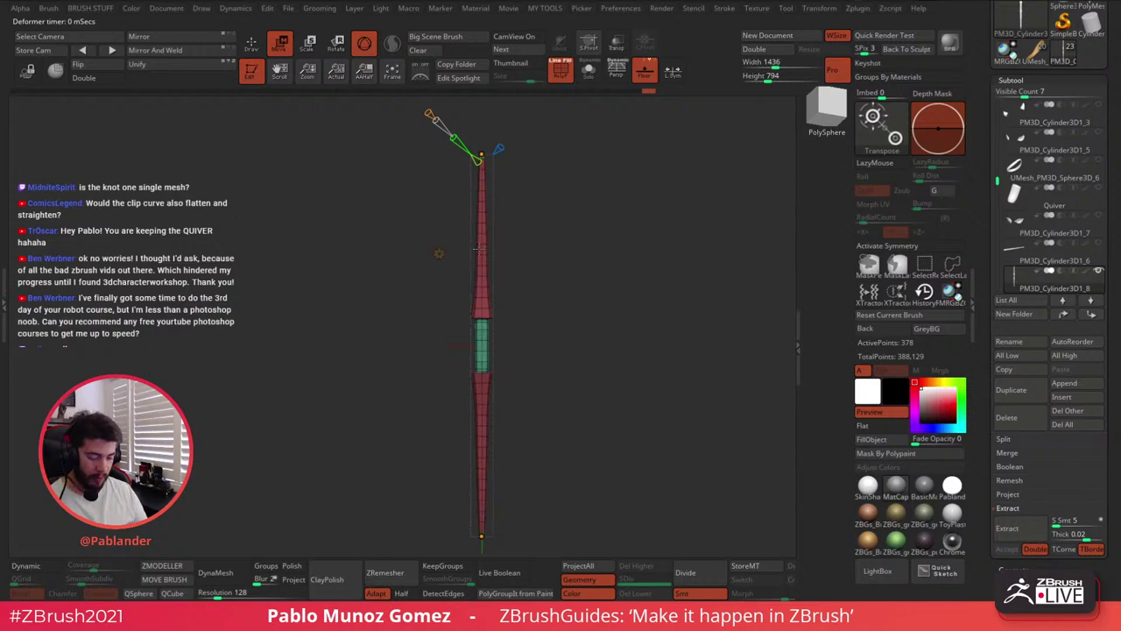
{"action": "key", "text": "3"}
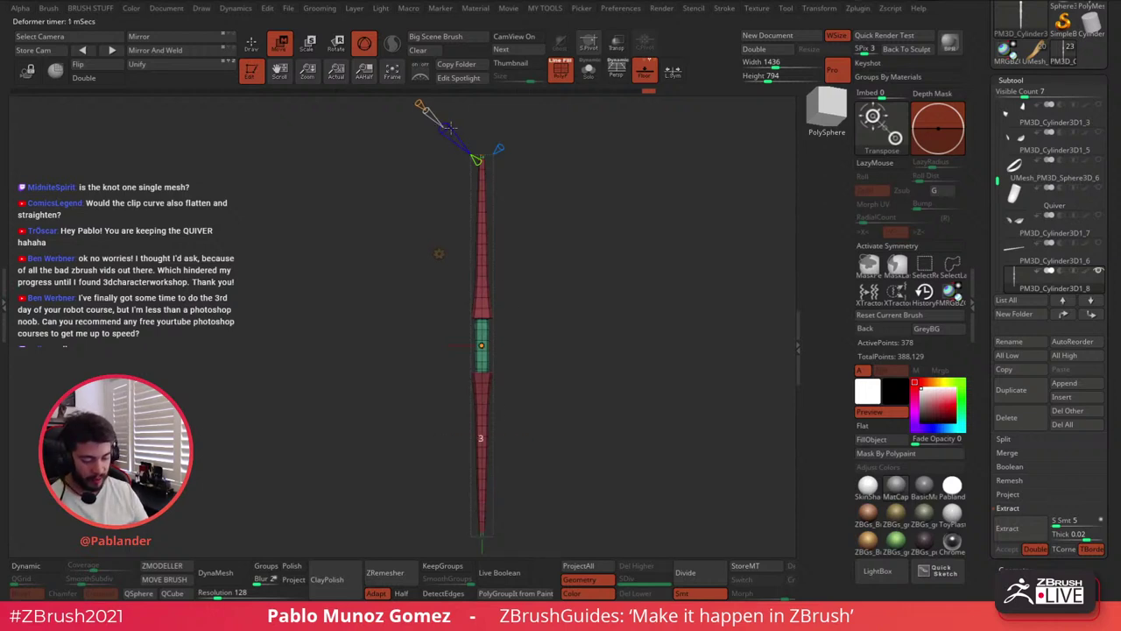
{"action": "left_click_drag", "start_coordinate": [449, 128], "coordinate": [459, 138]}
{"action": "right_click_drag", "start_coordinate": [579, 285], "coordinate": [570, 260], "text": "ctrl"}
{"action": "left_click_drag", "start_coordinate": [570, 260], "coordinate": [520, 266]}
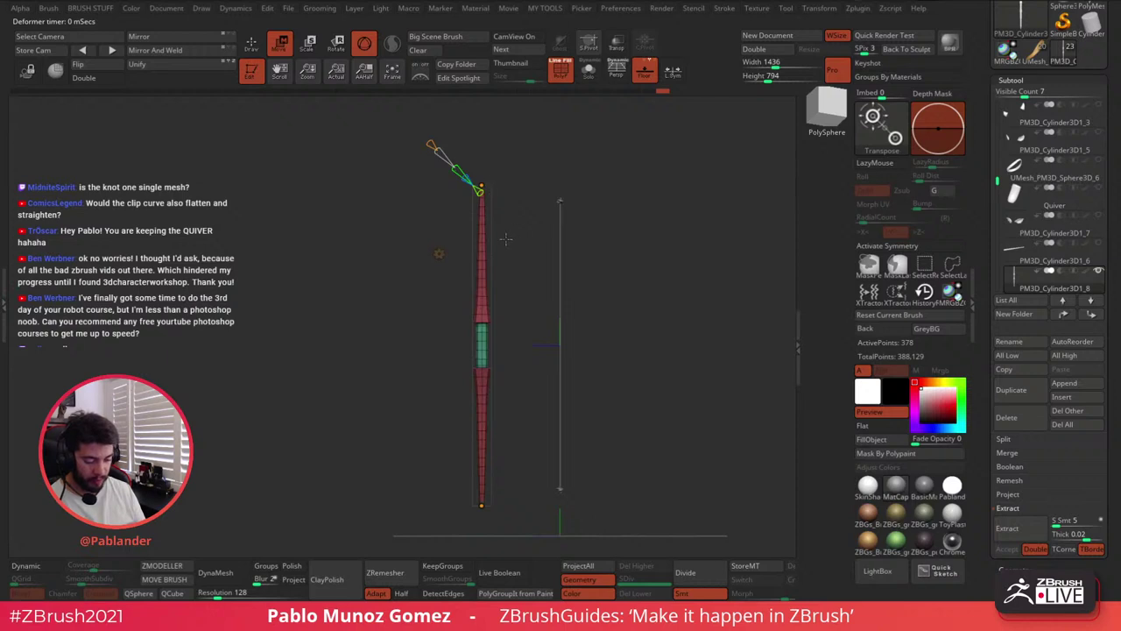
Raise the bend curve's resolution to nine control points along the bow
{"action": "left_click_drag", "start_coordinate": [480, 185], "coordinate": [487, 174]}
{"action": "mouse_move", "coordinate": [601, 248]}
{"action": "left_mouse_down"}
{"action": "mouse_move", "coordinate": [646, 260]}
{"action": "mouse_move", "coordinate": [601, 248]}
{"action": "left_mouse_up"}
{"action": "mouse_move", "coordinate": [487, 175]}
{"action": "left_mouse_down"}
{"action": "mouse_move", "coordinate": [576, 270]}
{"action": "mouse_move", "coordinate": [514, 174]}
{"action": "mouse_move", "coordinate": [426, 243]}
{"action": "mouse_move", "coordinate": [458, 231]}
{"action": "mouse_move", "coordinate": [480, 188]}
{"action": "left_mouse_up"}
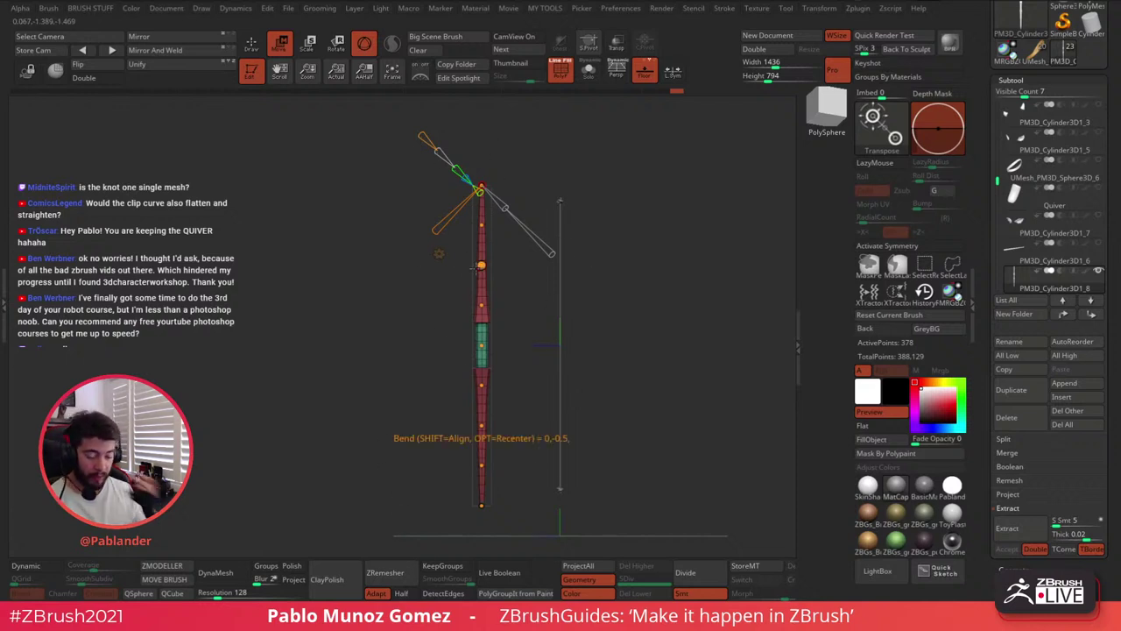
Pull the bend curve's top point over to the bowstring's upper knot so the bow's tip meets the string
{"action": "right_click_drag", "start_coordinate": [475, 267], "coordinate": [566, 265], "text": "ctrl"}
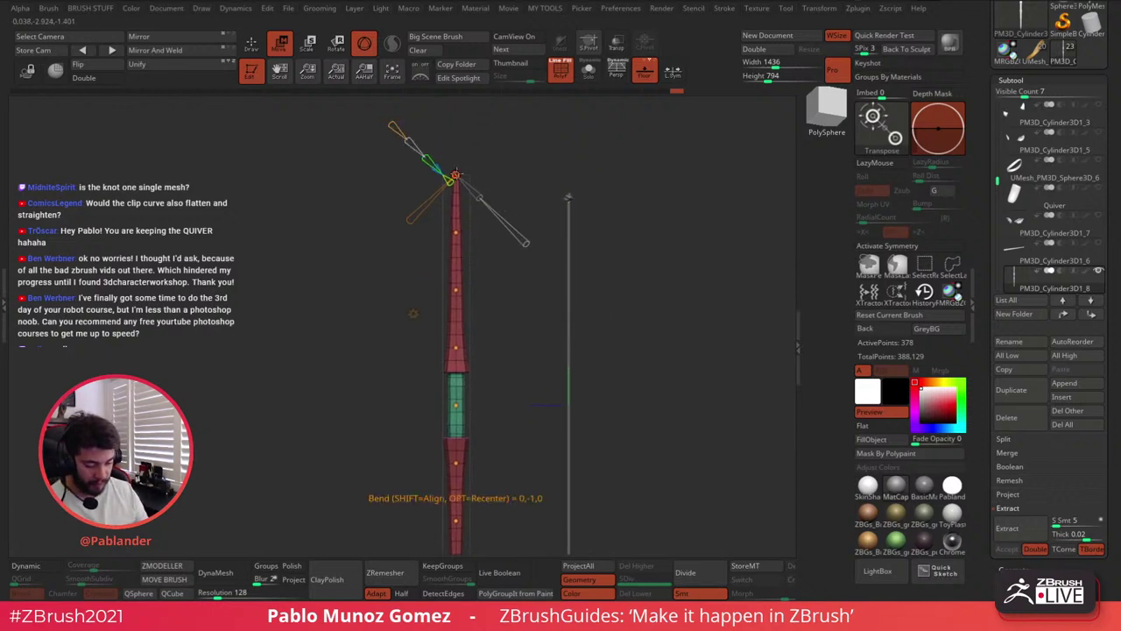
{"action": "left_click_drag", "start_coordinate": [454, 175], "coordinate": [569, 204]}
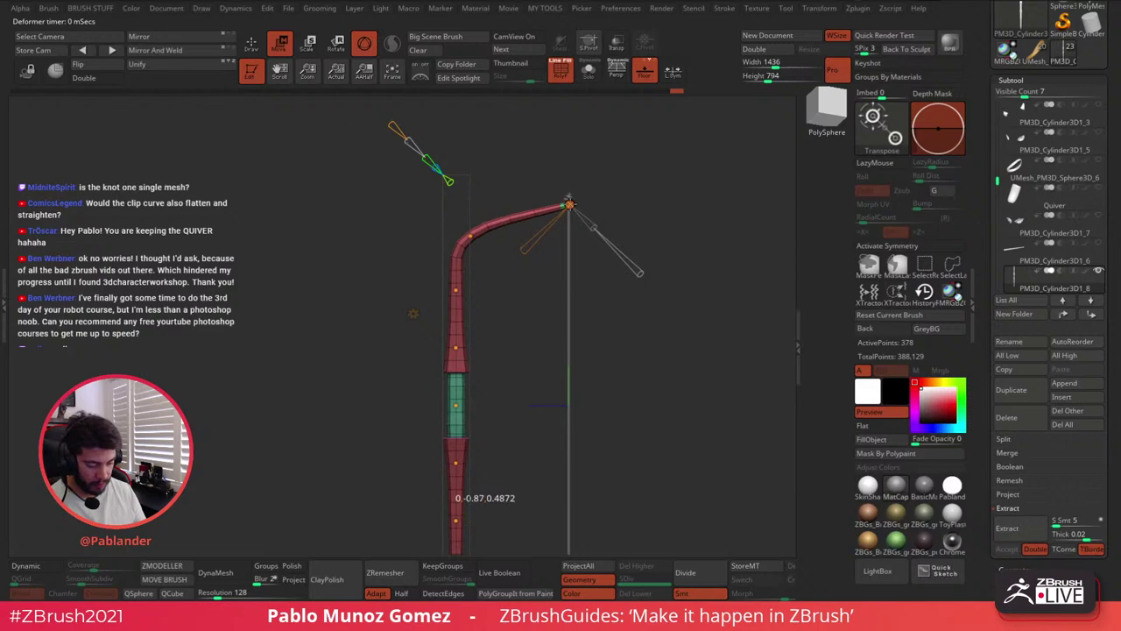
{"action": "right_click_drag", "start_coordinate": [566, 213], "coordinate": [667, 243], "text": "ctrl"}
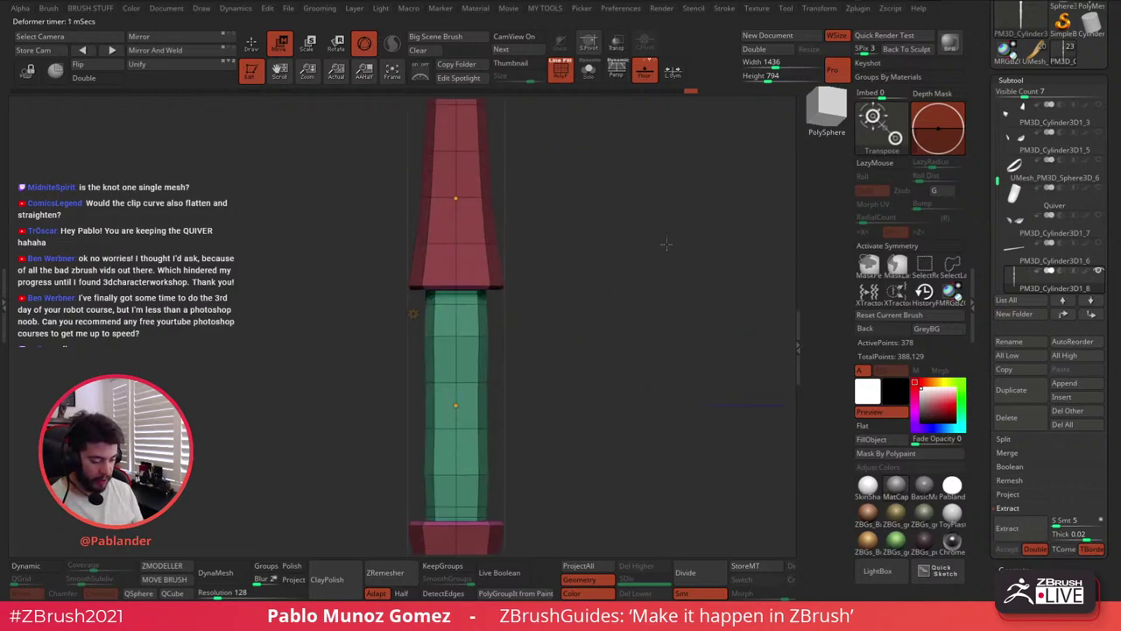
{"action": "left_click_drag", "start_coordinate": [666, 244], "coordinate": [556, 180]}
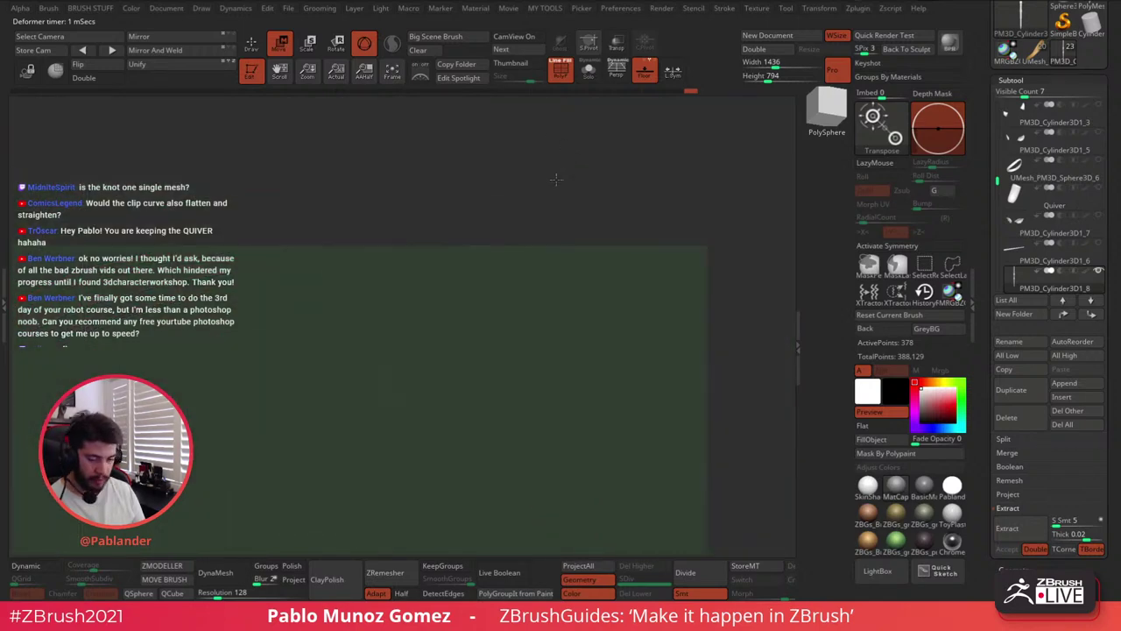
{"action": "left_click_drag", "start_coordinate": [551, 232], "coordinate": [555, 159]}
{"action": "key", "text": "f"}
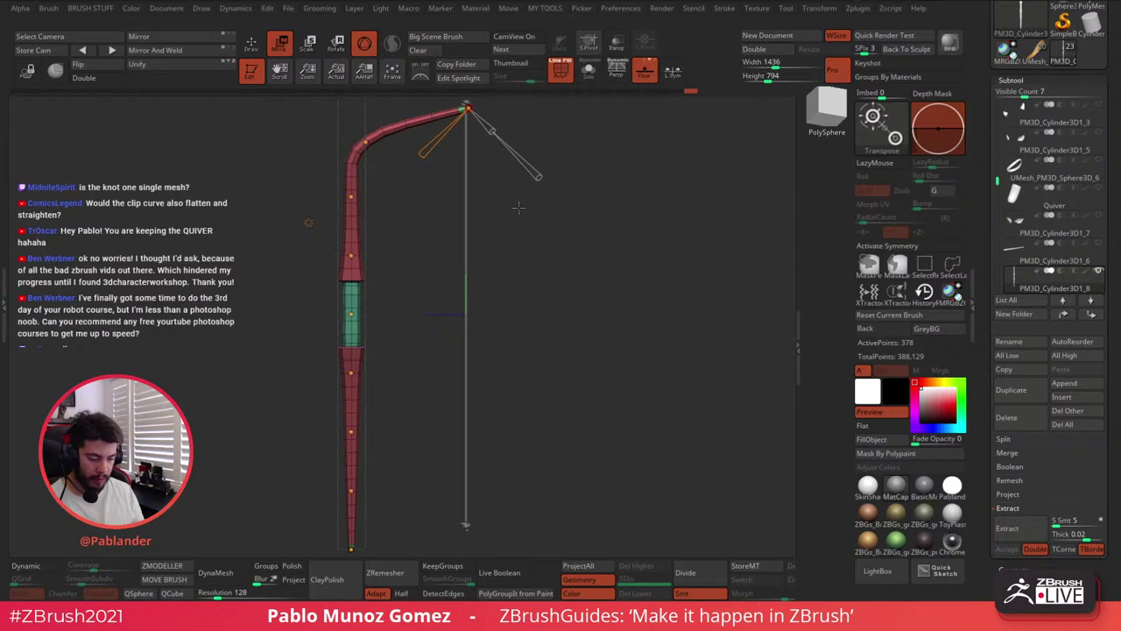
{"action": "left_click_drag", "start_coordinate": [470, 120], "coordinate": [584, 297], "text": "alt"}
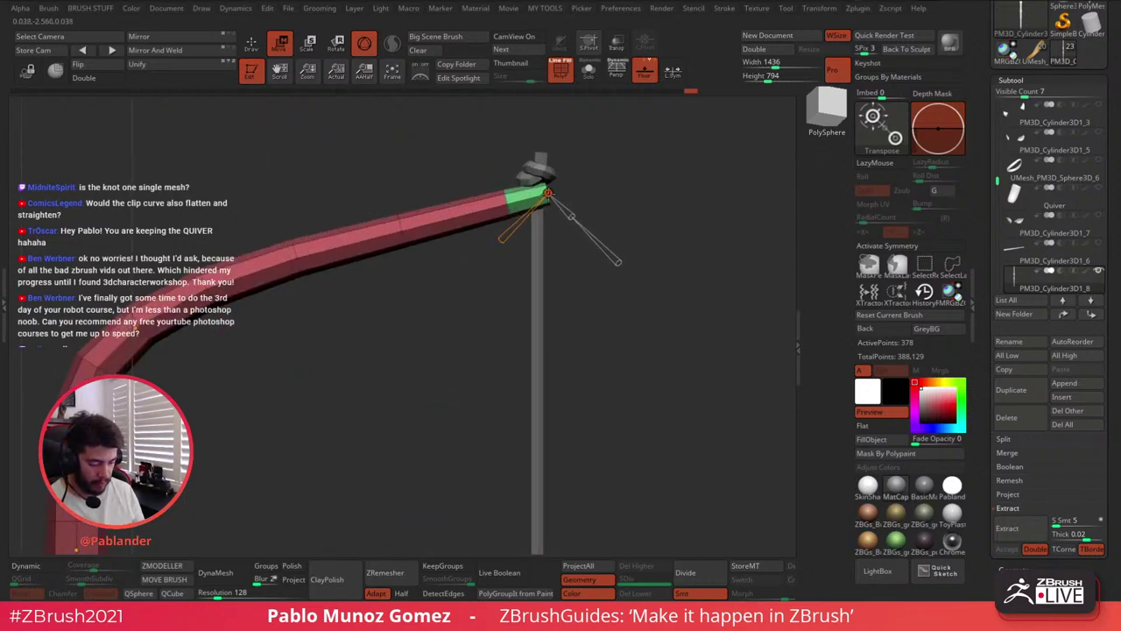
{"action": "left_click_drag", "start_coordinate": [548, 193], "coordinate": [561, 194]}
{"action": "left_click_drag", "start_coordinate": [568, 340], "coordinate": [524, 290]}
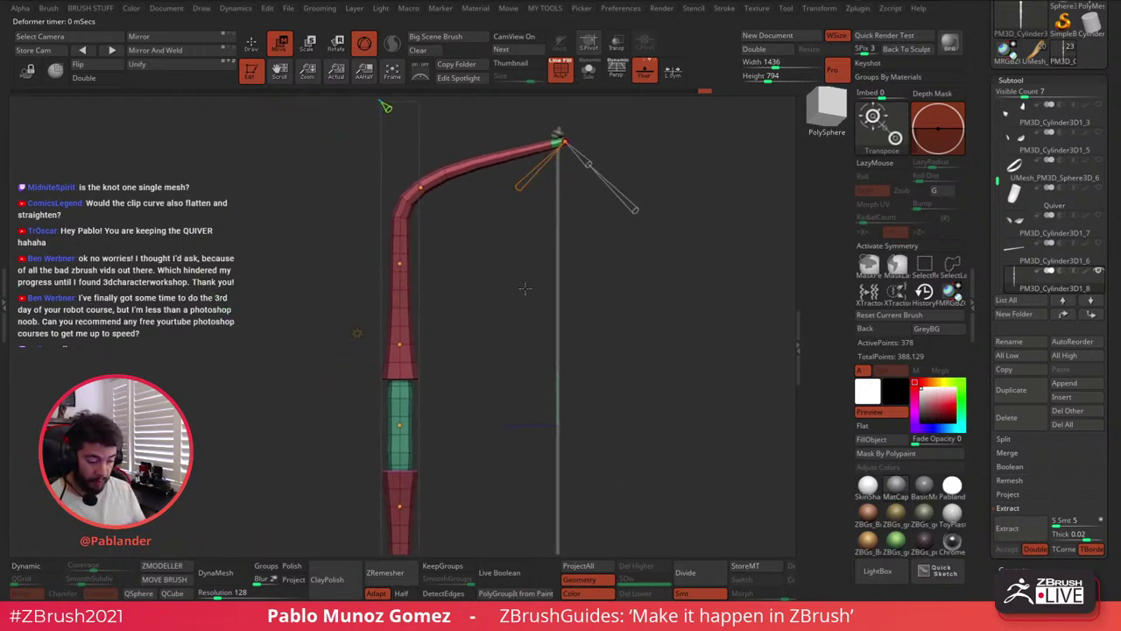
Reposition the upper limb's intermediate bend points to form a smooth arc from the grip to the tip
{"action": "left_click_drag", "start_coordinate": [421, 187], "coordinate": [515, 179]}
{"action": "mouse_move", "coordinate": [413, 266]}
{"action": "left_mouse_down"}
{"action": "mouse_move", "coordinate": [432, 269]}
{"action": "mouse_move", "coordinate": [442, 294]}
{"action": "mouse_move", "coordinate": [430, 272]}
{"action": "left_mouse_up"}
{"action": "left_click_drag", "start_coordinate": [495, 183], "coordinate": [489, 184]}
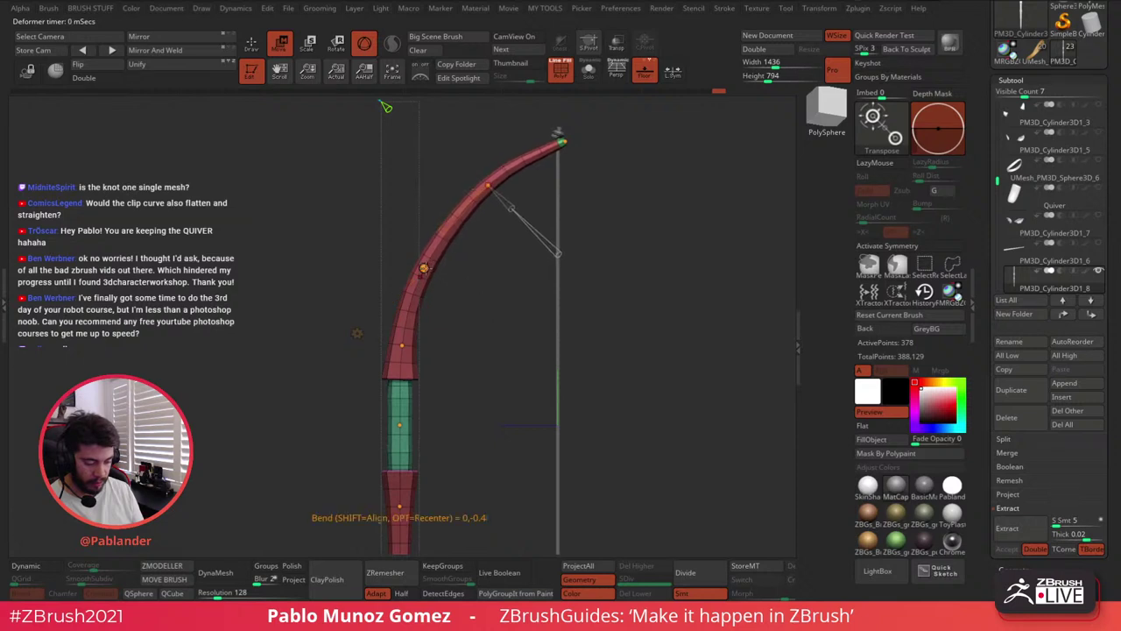
{"action": "left_click_drag", "start_coordinate": [425, 267], "coordinate": [431, 261]}
{"action": "left_click_drag", "start_coordinate": [402, 342], "coordinate": [405, 343]}
{"action": "left_click_drag", "start_coordinate": [430, 261], "coordinate": [430, 258]}
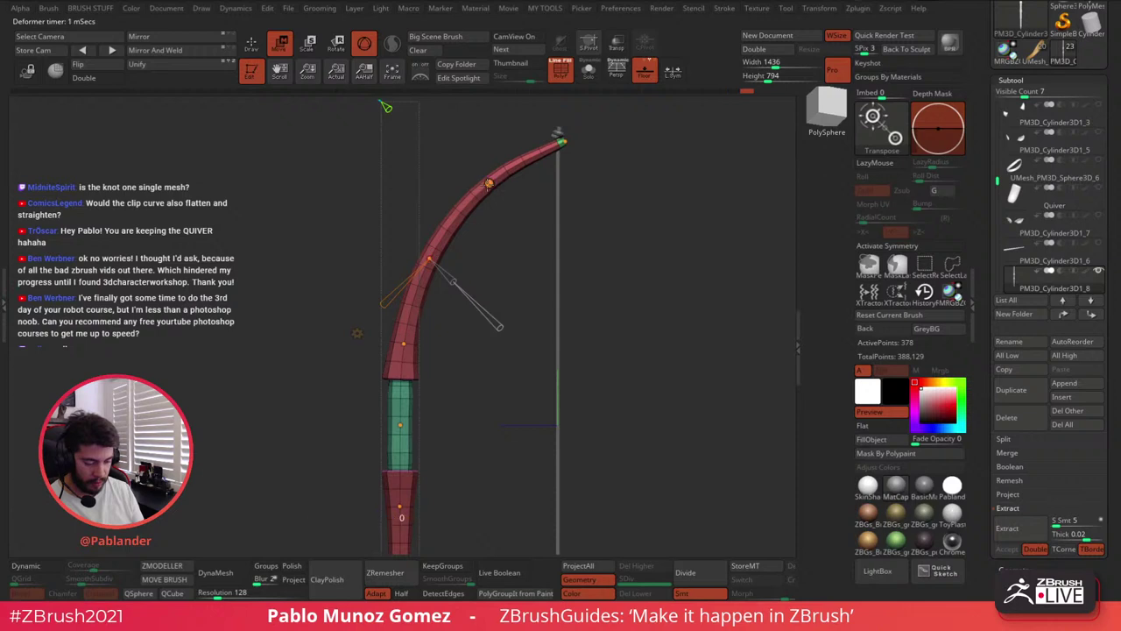
{"action": "left_click_drag", "start_coordinate": [489, 184], "coordinate": [487, 180]}
Fine-tune the two bend points below the tip to even out the upper limb's curvature
{"action": "right_click_drag", "start_coordinate": [594, 284], "coordinate": [567, 342], "text": "ctrl"}
{"action": "right_click_drag", "start_coordinate": [567, 343], "coordinate": [597, 278], "text": "alt"}
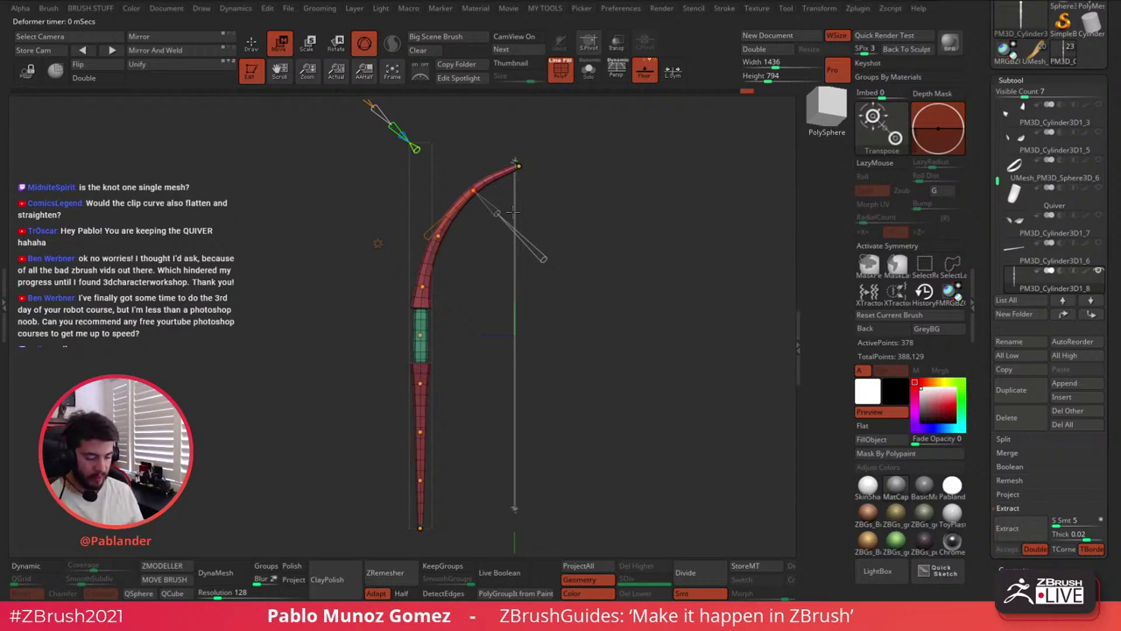
{"action": "right_click_drag", "start_coordinate": [513, 212], "coordinate": [501, 180], "text": "ctrl"}
{"action": "left_click_drag", "start_coordinate": [464, 199], "coordinate": [460, 195]}
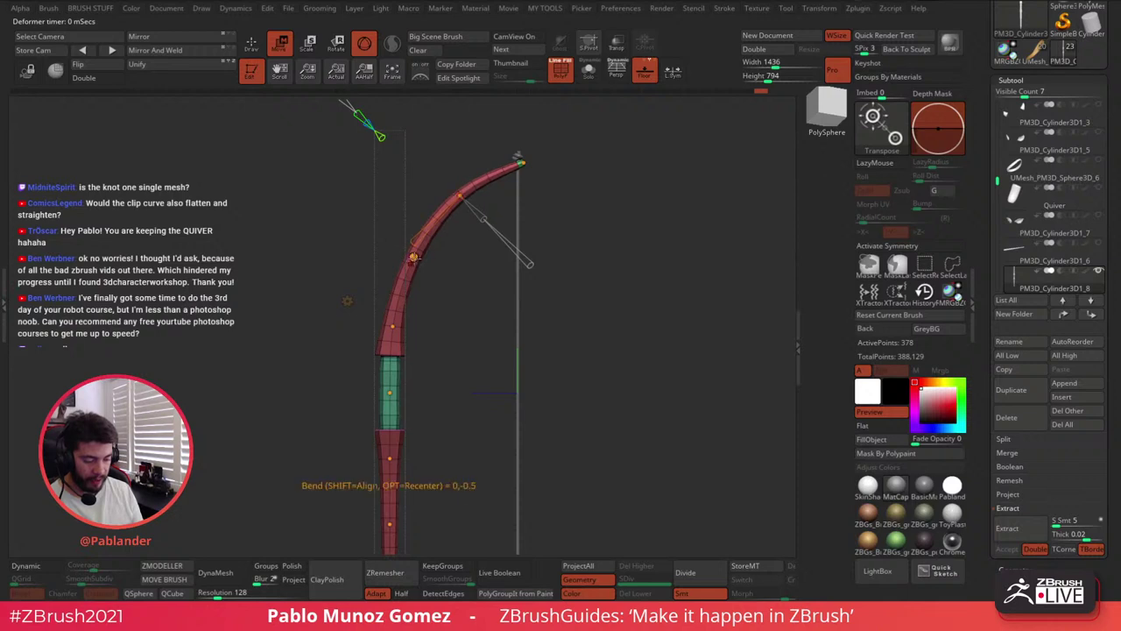
{"action": "left_click_drag", "start_coordinate": [413, 256], "coordinate": [413, 258]}
{"action": "left_click_drag", "start_coordinate": [460, 195], "coordinate": [461, 196]}
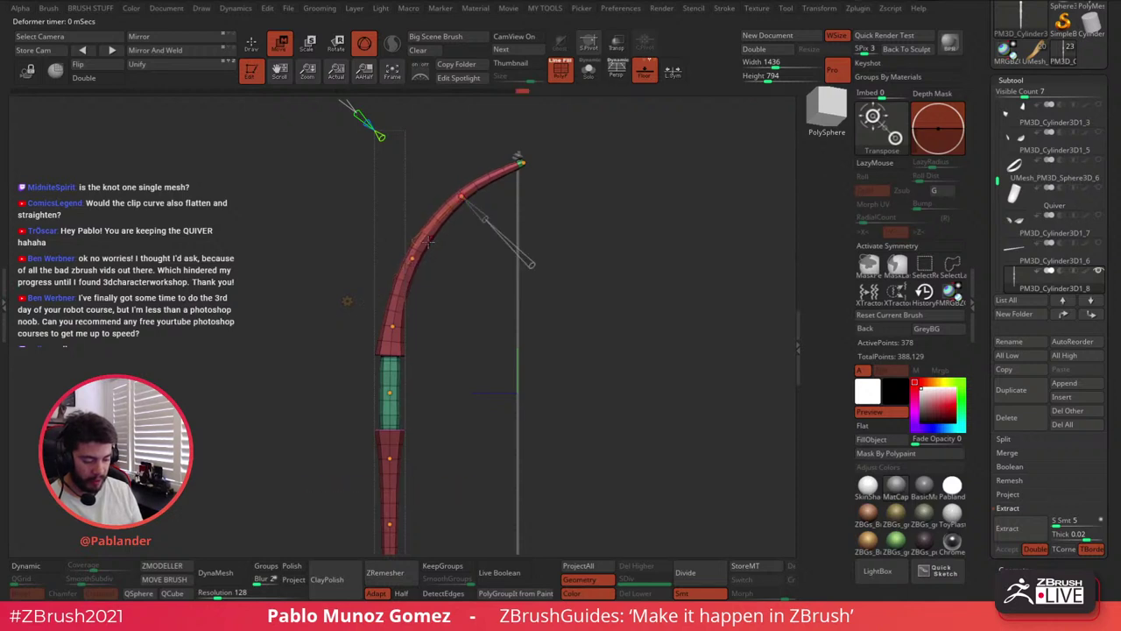
{"action": "left_click_drag", "start_coordinate": [413, 258], "coordinate": [413, 256]}
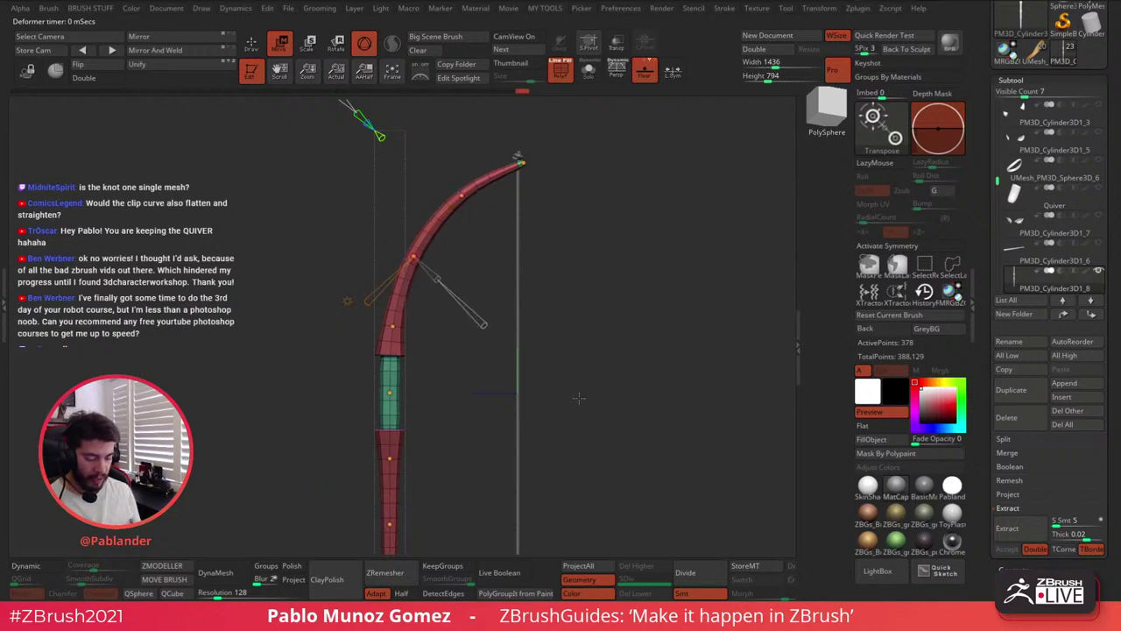
{"action": "left_click_drag", "start_coordinate": [565, 374], "coordinate": [569, 300], "text": "alt"}
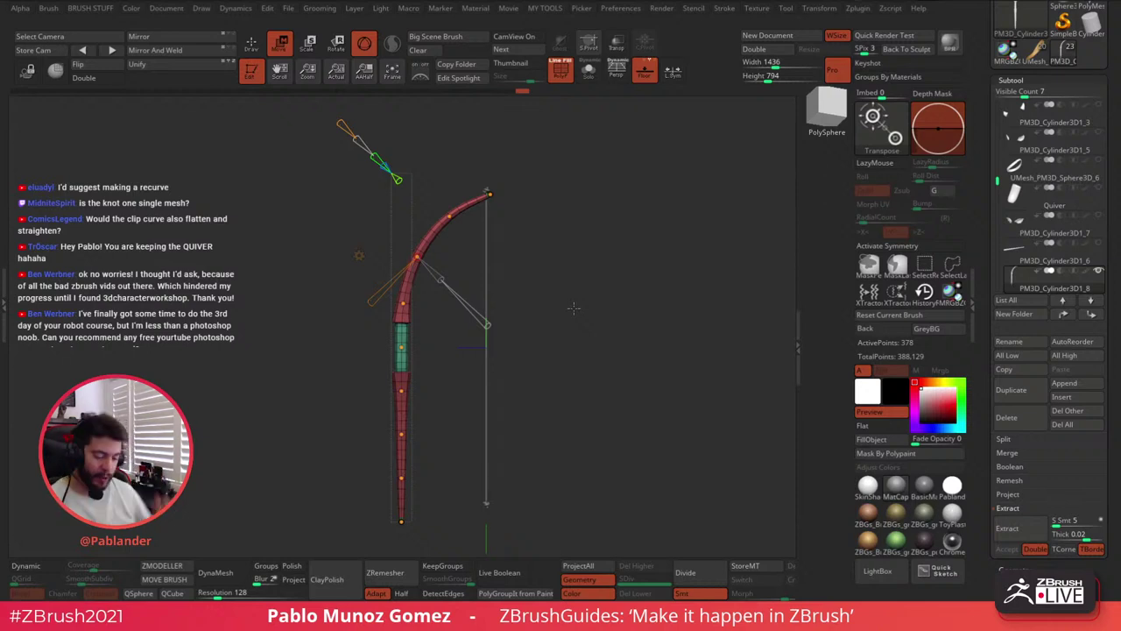
Move the bowstring subtool about 0.23 units towards the bow's grip and reselect the bow
{"action": "left_click_drag", "start_coordinate": [998, 184], "coordinate": [998, 204]}
{"action": "left_click", "coordinate": [1056, 261]}
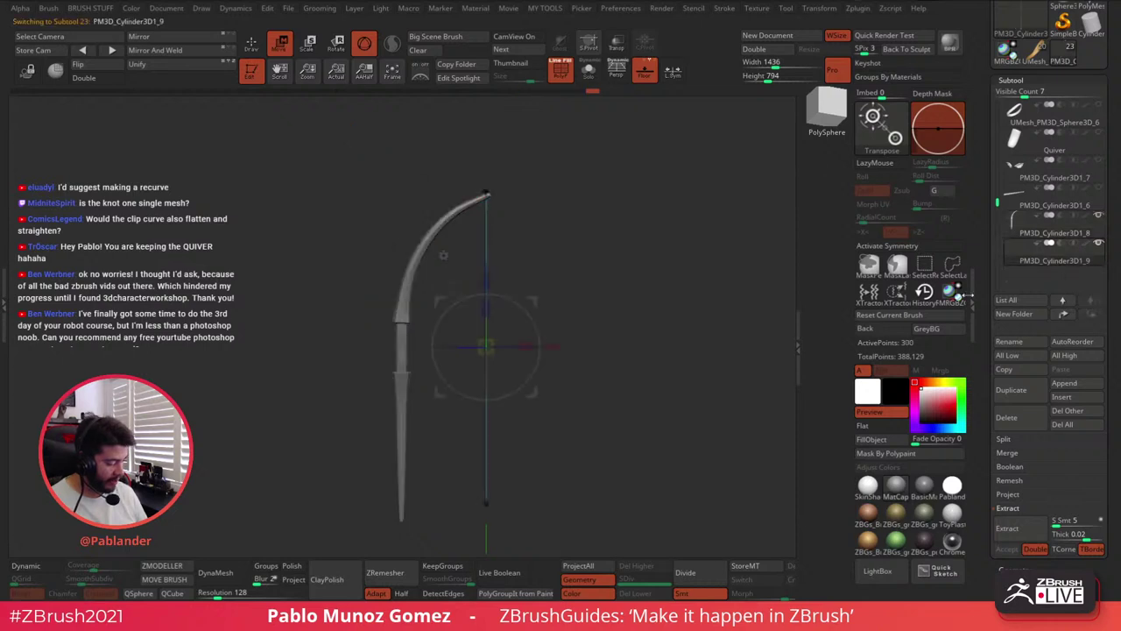
{"action": "left_click_drag", "start_coordinate": [557, 346], "coordinate": [534, 347]}
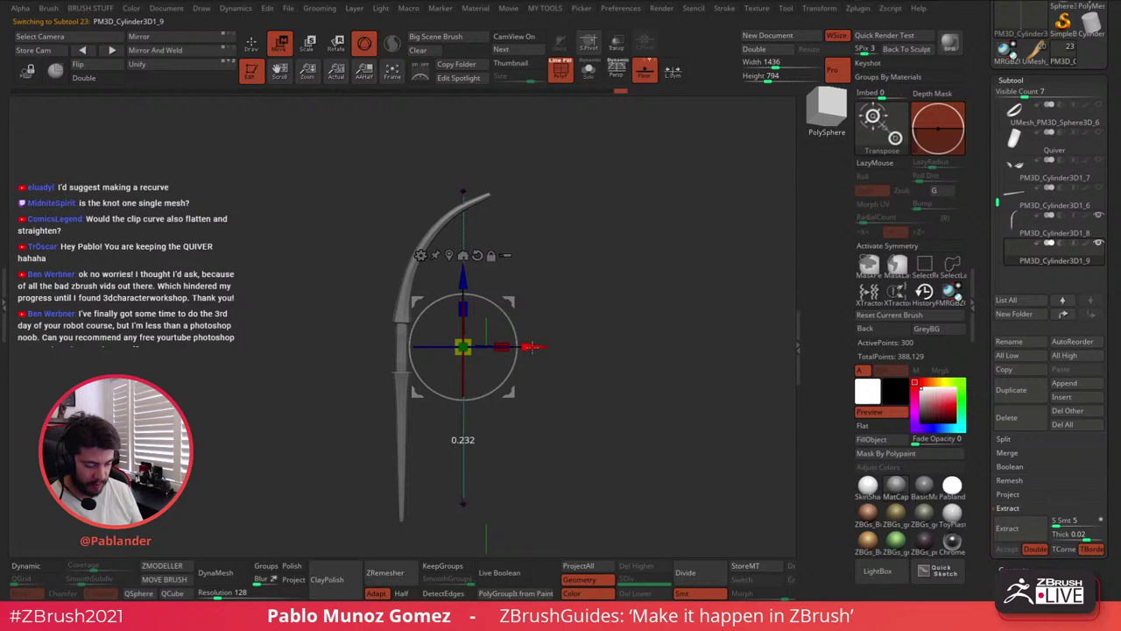
{"action": "key", "text": "q"}
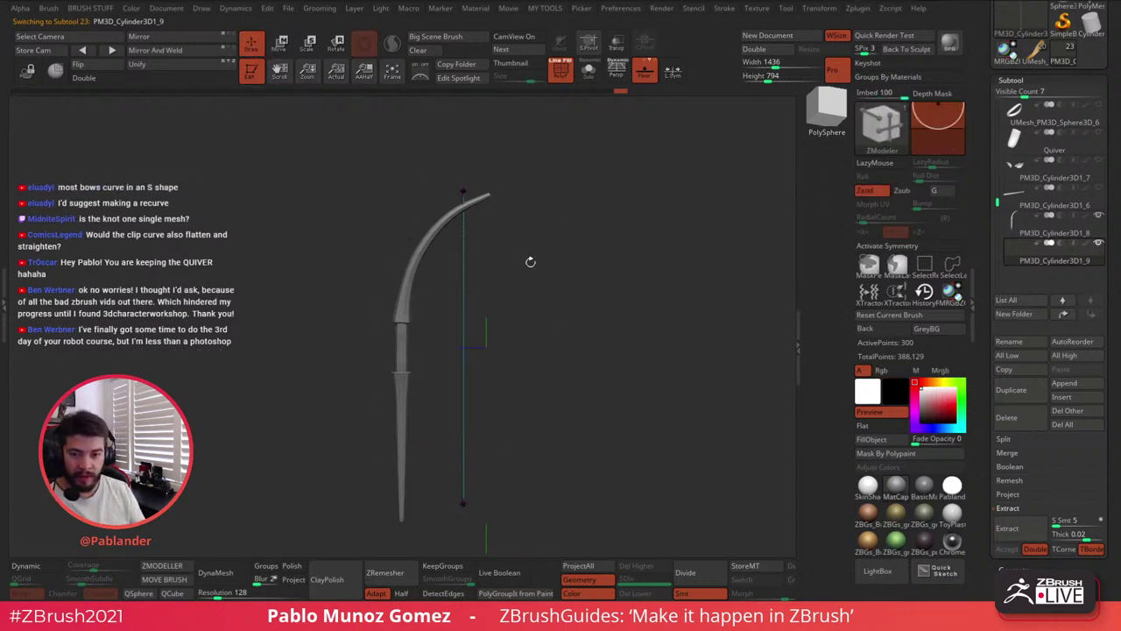
{"action": "left_click_drag", "start_coordinate": [600, 339], "coordinate": [591, 324], "text": "alt"}
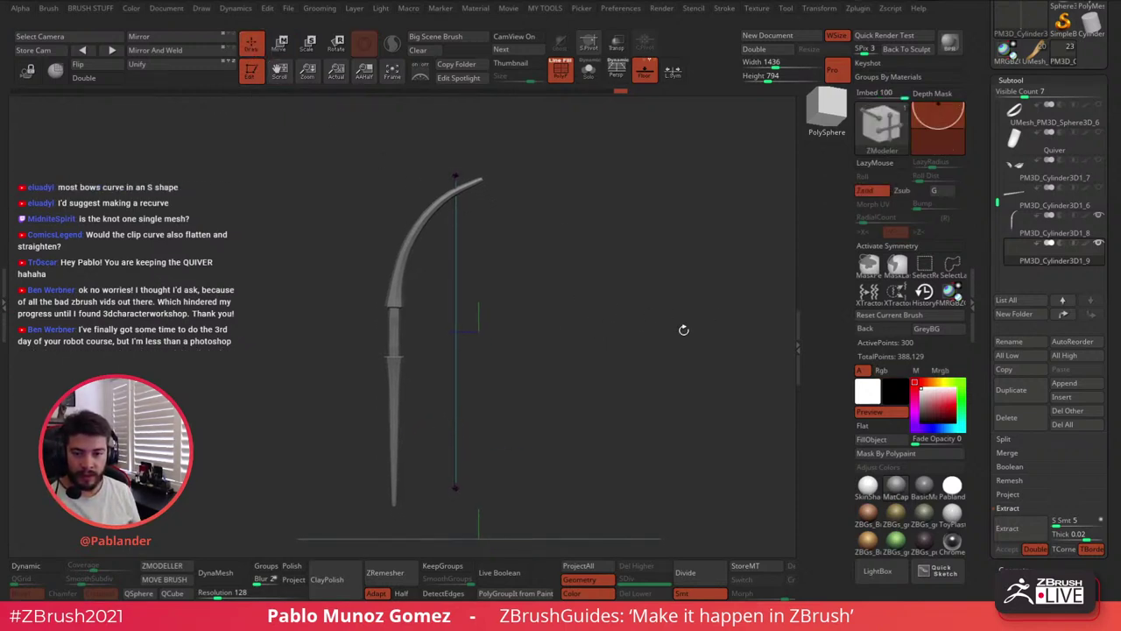
{"action": "left_click", "coordinate": [1064, 233]}
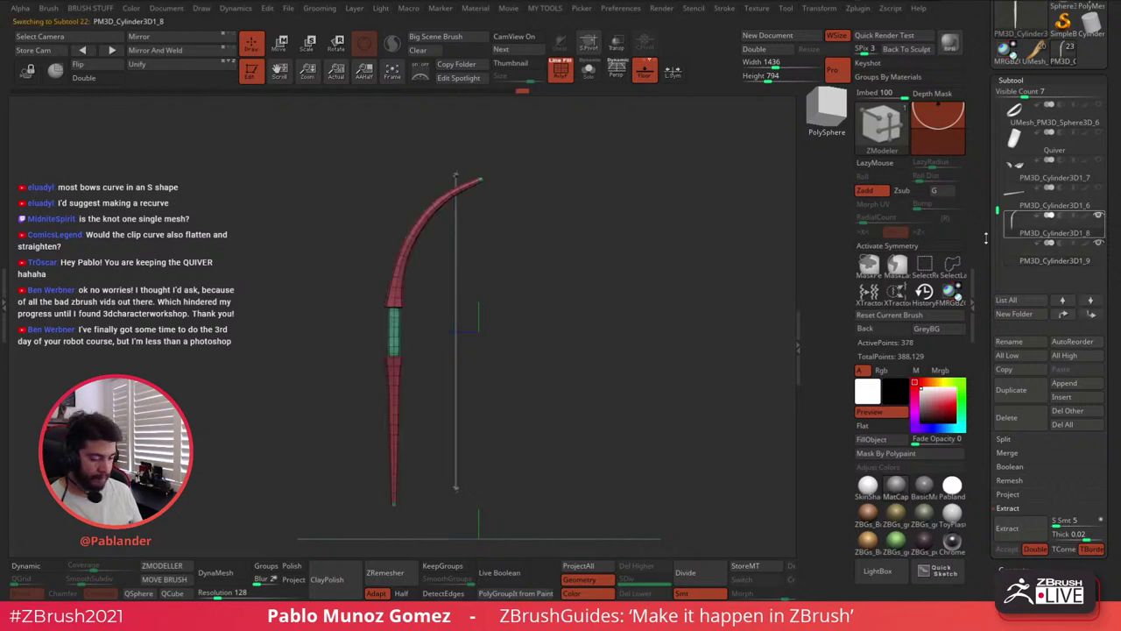
Apply the Bend Curve deformer to the bow again and adjust the upper limb's points so its tip meets the string's upper knot
{"action": "key", "text": "w"}
{"action": "left_click", "coordinate": [395, 424]}
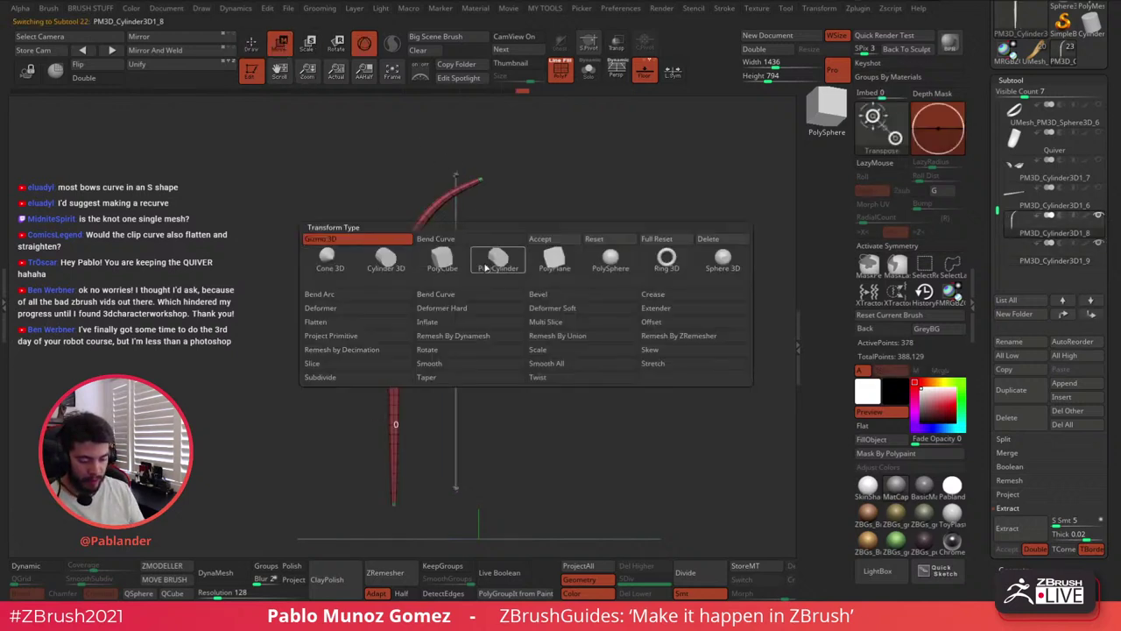
{"action": "left_click", "coordinate": [481, 244]}
{"action": "right_click_drag", "start_coordinate": [484, 181], "coordinate": [526, 227], "text": "ctrl"}
{"action": "right_click", "coordinate": [527, 227]}
{"action": "left_click_drag", "start_coordinate": [516, 203], "coordinate": [436, 237]}
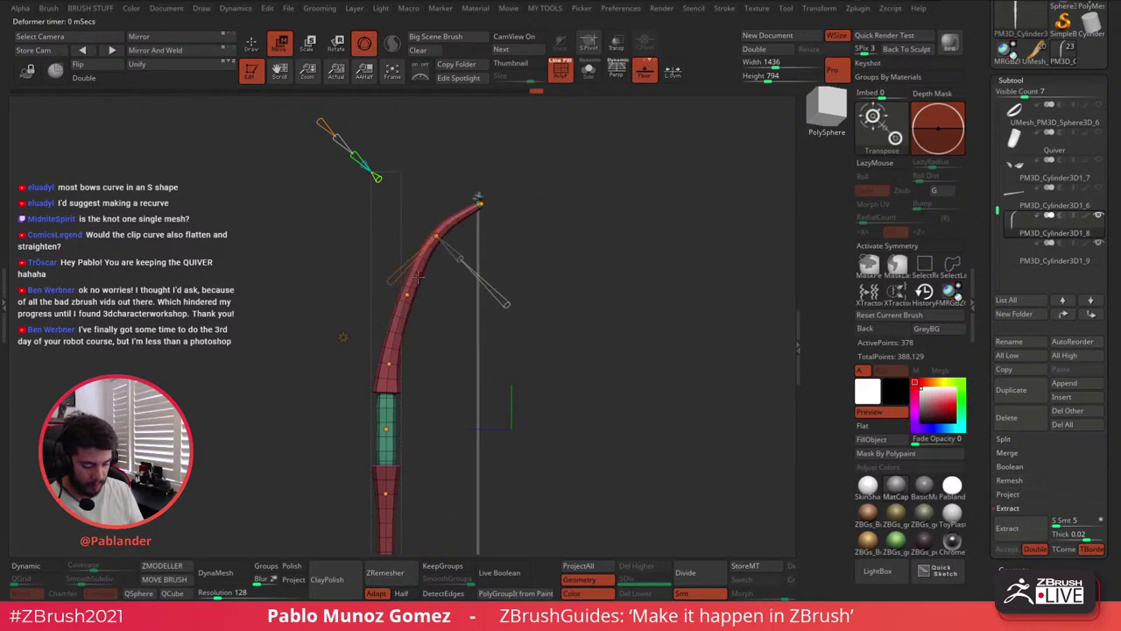
{"action": "mouse_move", "coordinate": [409, 294]}
{"action": "left_mouse_down"}
{"action": "mouse_move", "coordinate": [401, 301]}
{"action": "mouse_move", "coordinate": [402, 291]}
{"action": "left_mouse_up"}
{"action": "left_click_drag", "start_coordinate": [432, 237], "coordinate": [433, 236]}
{"action": "left_click_drag", "start_coordinate": [482, 204], "coordinate": [481, 202]}
Shift the two bend points below the upper tip slightly towards the grip to smooth the limb's arc
{"action": "left_click_drag", "start_coordinate": [550, 207], "coordinate": [557, 294]}
{"action": "left_click_drag", "start_coordinate": [569, 358], "coordinate": [569, 250]}
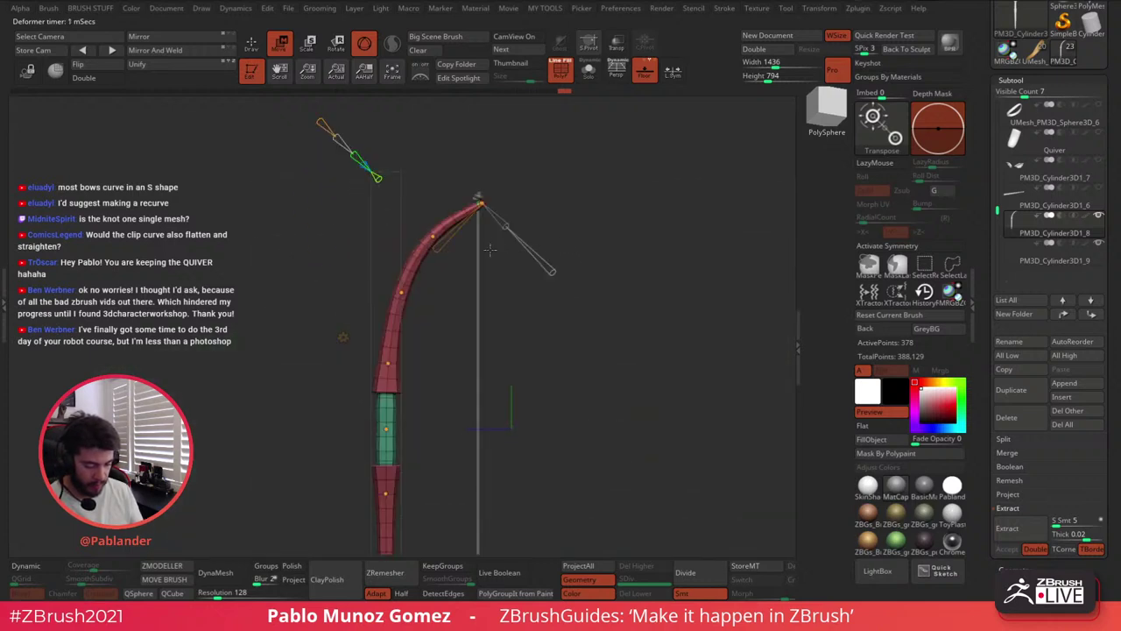
{"action": "left_click_drag", "start_coordinate": [490, 250], "coordinate": [452, 167], "text": "alt"}
{"action": "left_click", "coordinate": [450, 162]}
{"action": "left_click", "coordinate": [406, 242]}
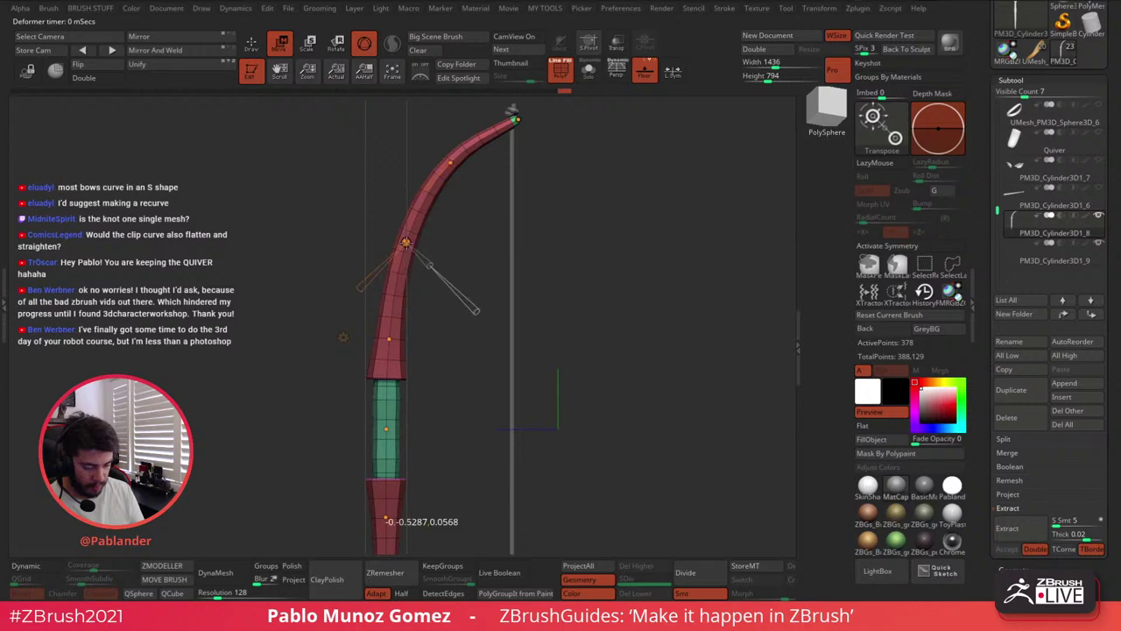
{"action": "left_click_drag", "start_coordinate": [406, 242], "coordinate": [407, 251]}
{"action": "key", "text": "space"}
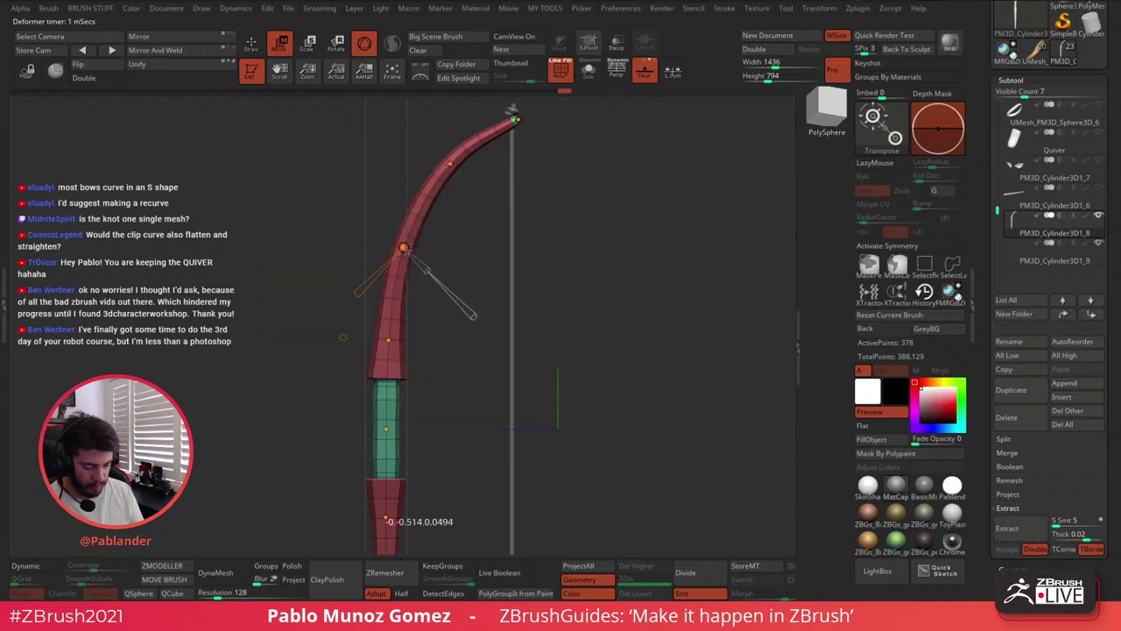
{"action": "left_click", "coordinate": [451, 167]}
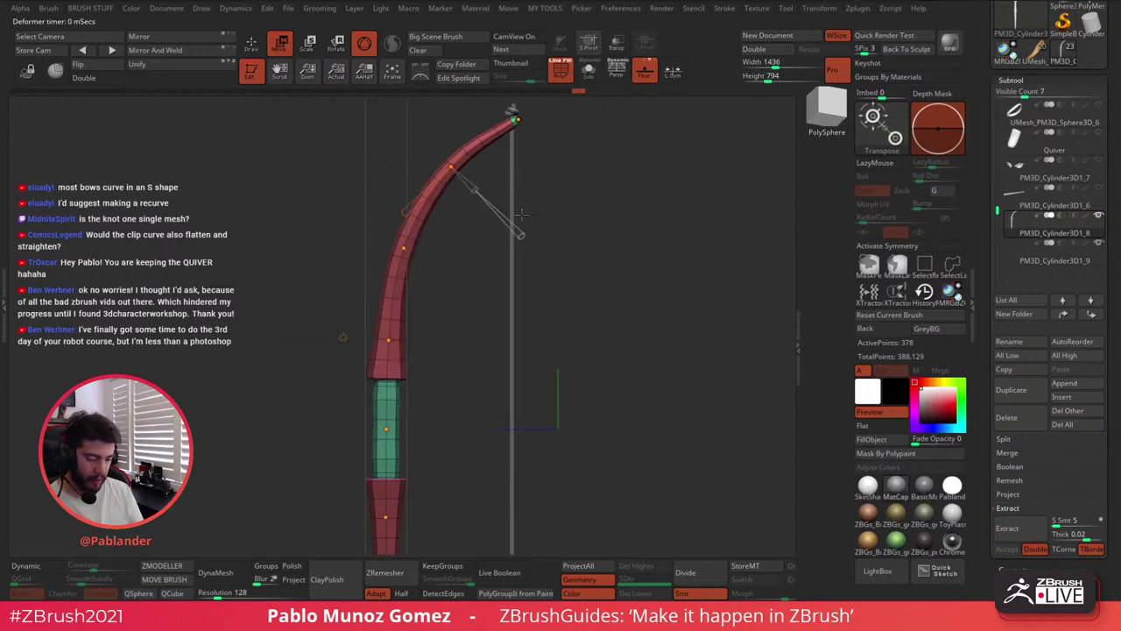
{"action": "mouse_move", "coordinate": [521, 215]}
{"action": "right_mouse_down", "text": "ctrl"}
{"action": "mouse_move", "coordinate": [480, 243]}
{"action": "mouse_move", "coordinate": [503, 180]}
{"action": "right_mouse_up", "text": "ctrl"}
Leave the Bend Curve deformer, keeping the bent upper limb, and return to Draw mode
{"action": "left_click", "coordinate": [253, 43]}
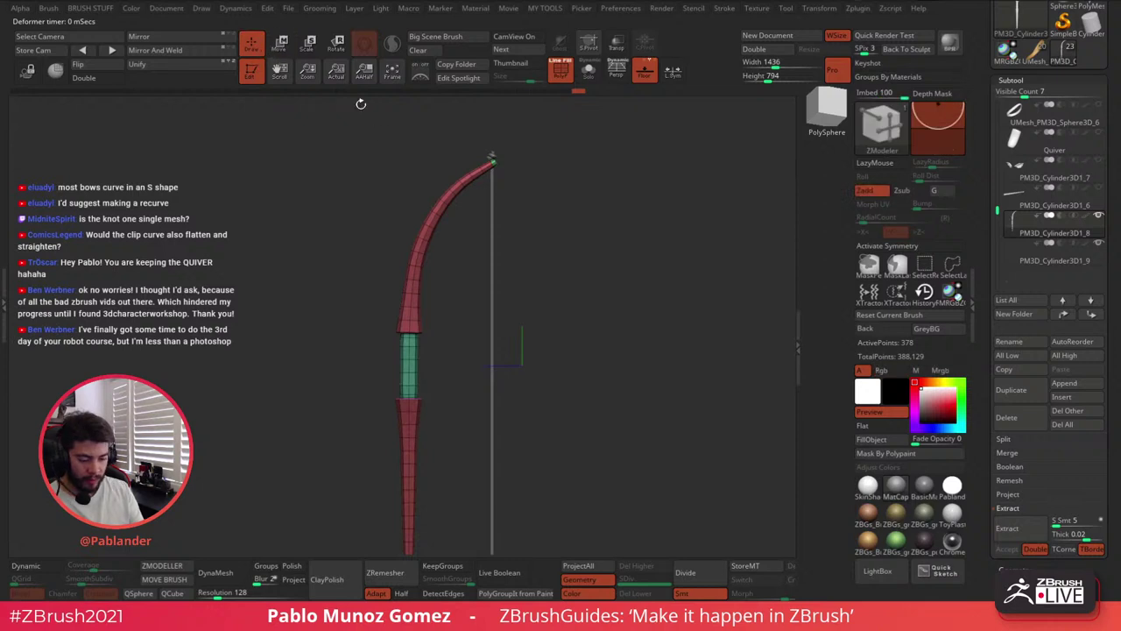
{"action": "left_click", "coordinate": [279, 45]}
{"action": "left_click", "coordinate": [366, 273]}
{"action": "left_click", "coordinate": [408, 271]}
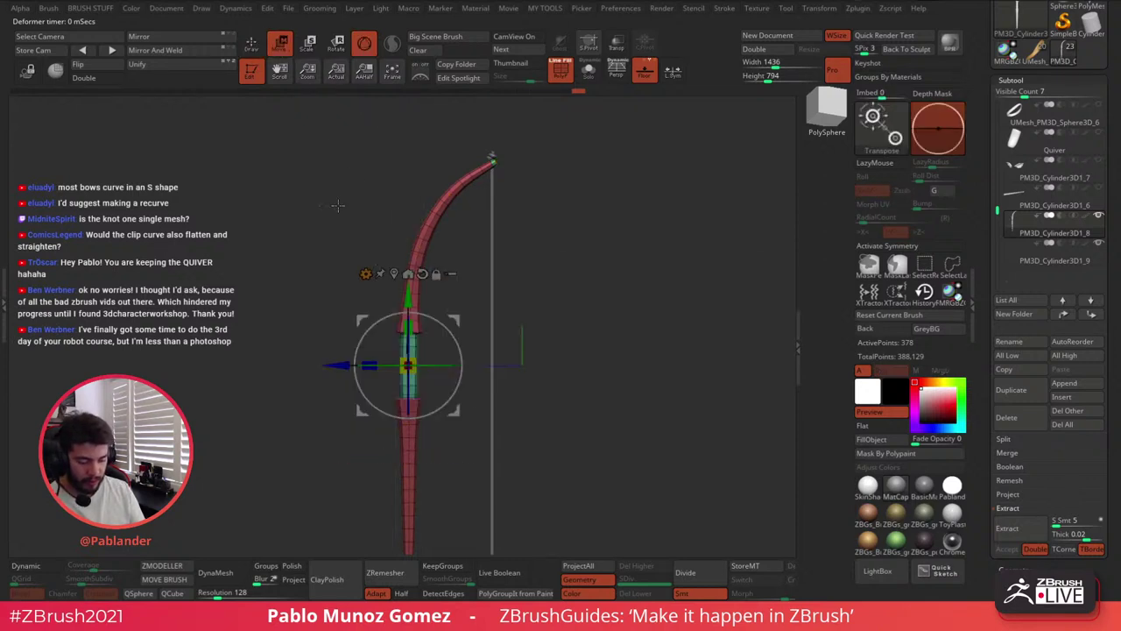
{"action": "left_click", "coordinate": [256, 47]}
{"action": "right_click_drag", "start_coordinate": [508, 222], "coordinate": [547, 267], "text": "ctrl"}
{"action": "left_click_drag", "start_coordinate": [548, 267], "coordinate": [491, 195]}
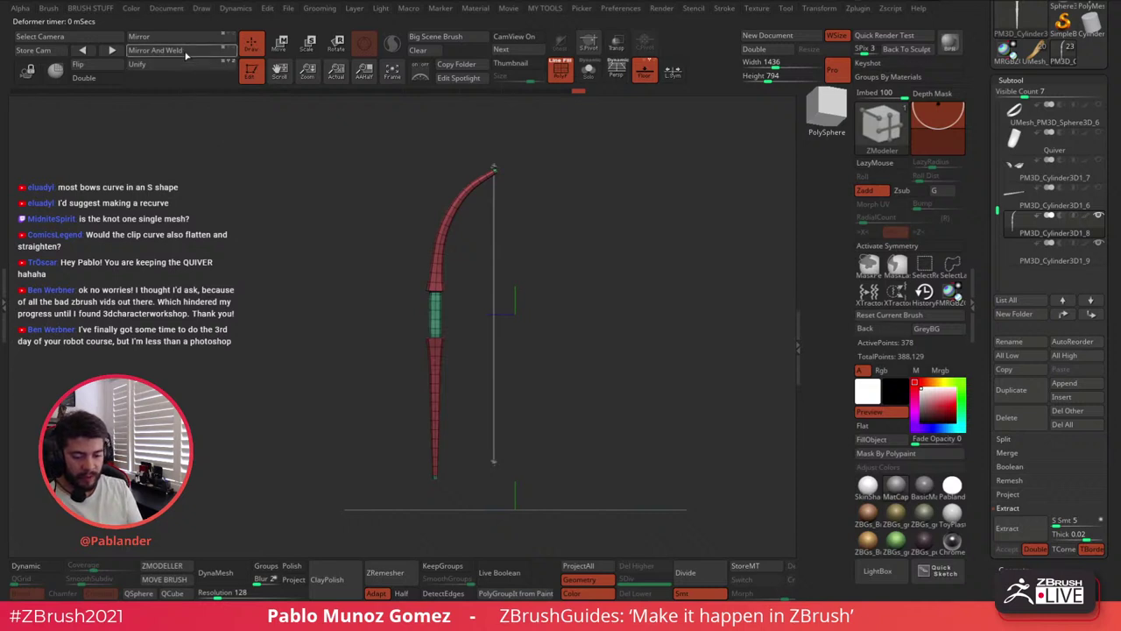
Turn on local symmetry, try Mirror And Weld on the upright bow, and undo the operation
{"action": "left_click", "coordinate": [672, 70]}
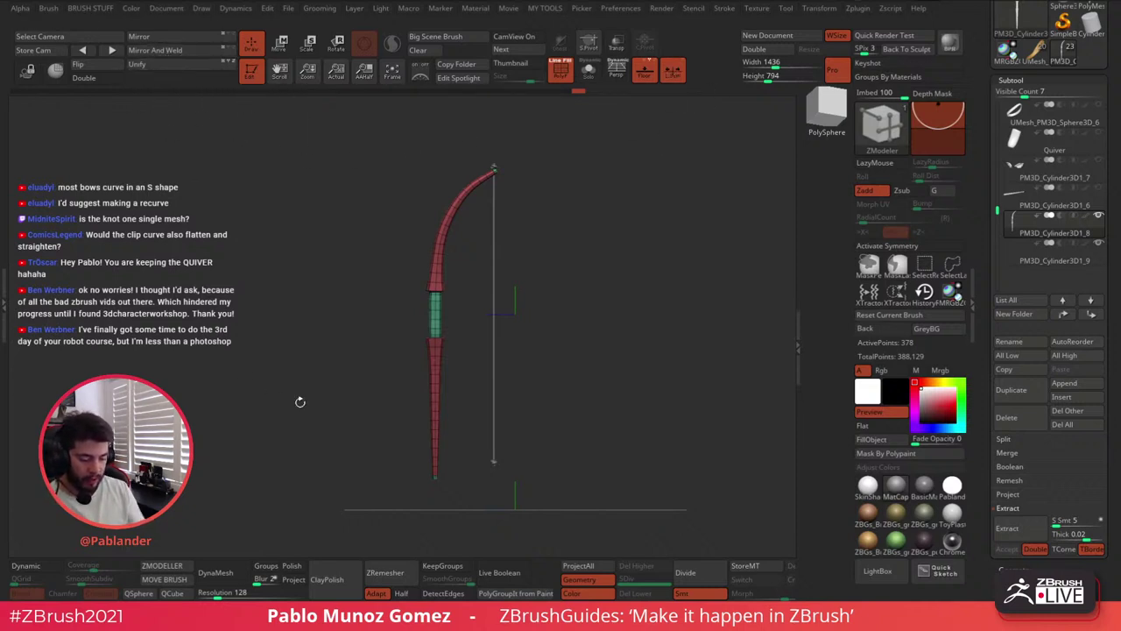
{"action": "left_click_drag", "start_coordinate": [554, 236], "coordinate": [527, 295]}
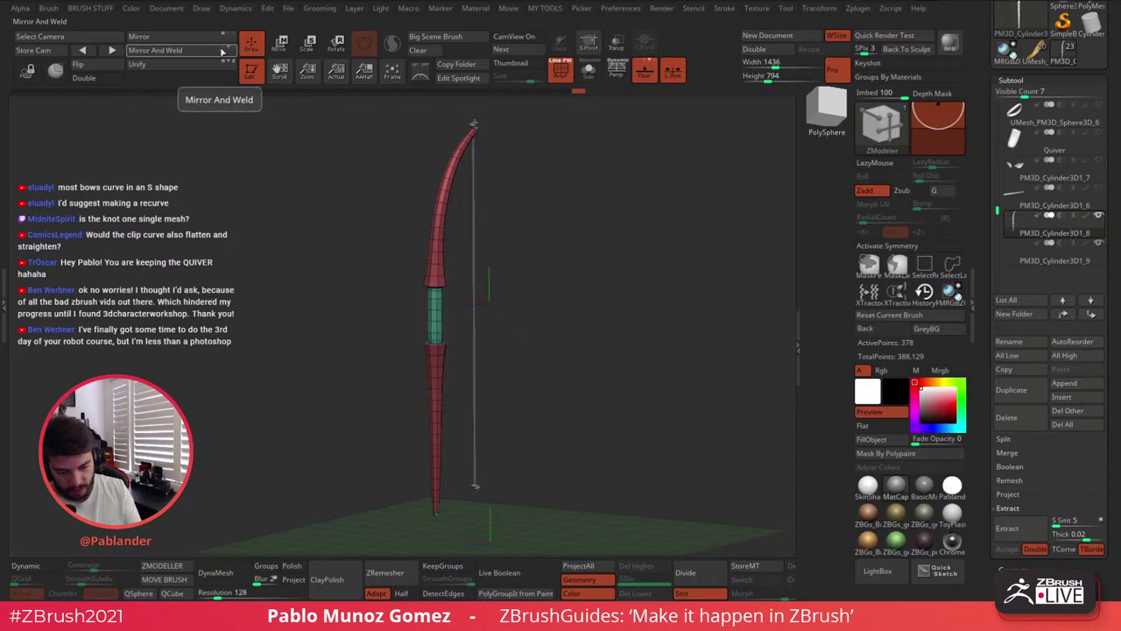
{"action": "left_click", "coordinate": [201, 55]}
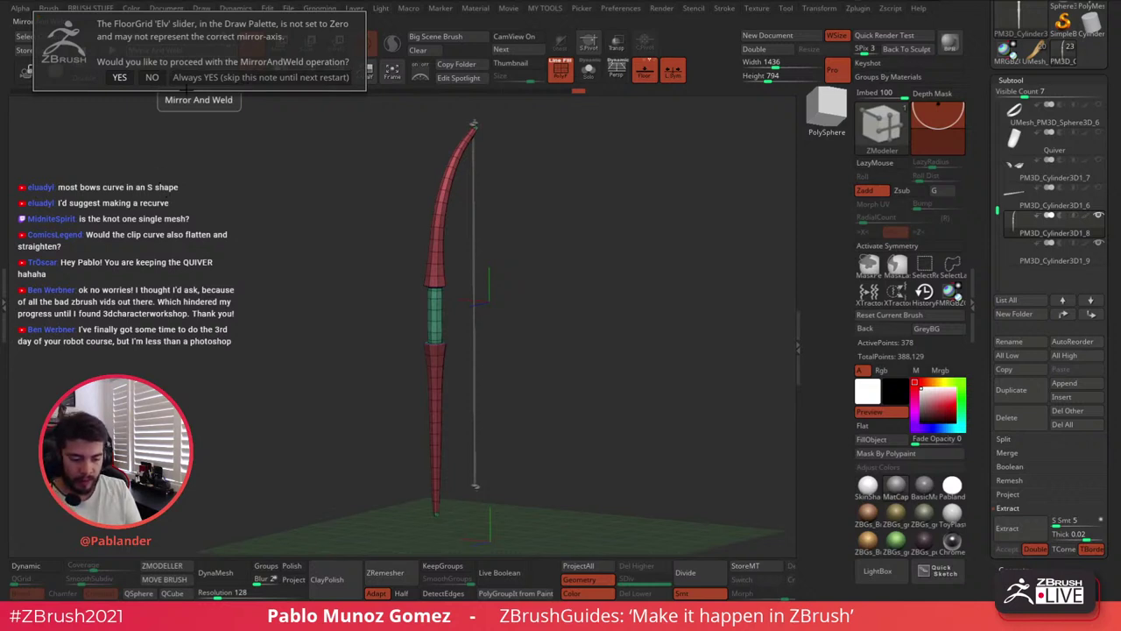
{"action": "key", "text": "Return"}
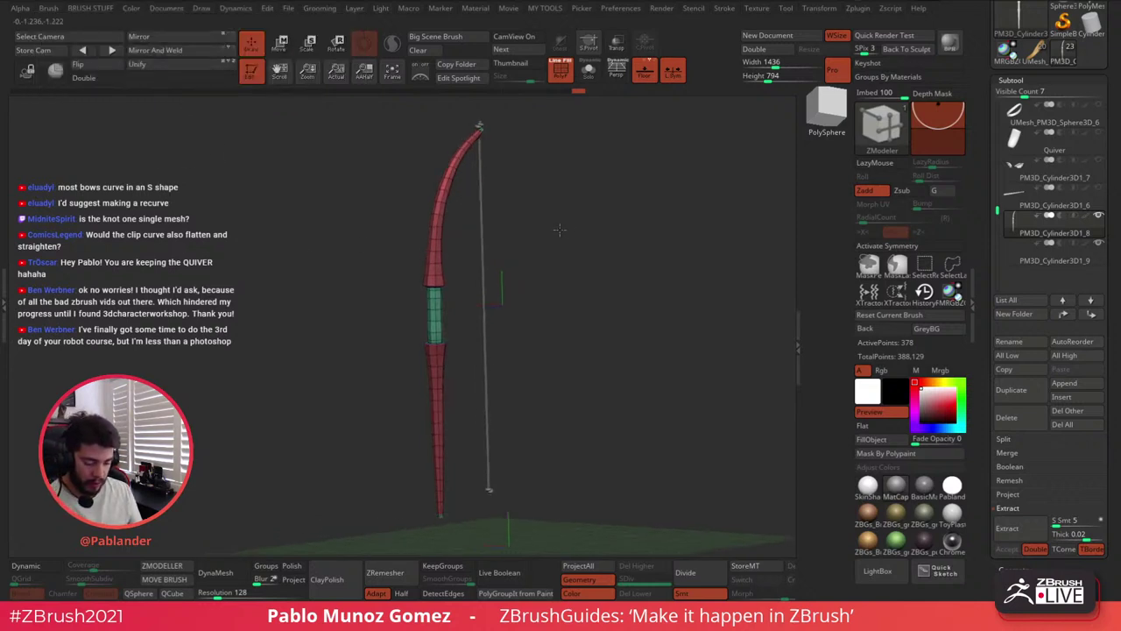
{"action": "left_click_drag", "start_coordinate": [471, 394], "coordinate": [455, 308]}
{"action": "left_click_drag", "start_coordinate": [446, 444], "coordinate": [456, 373], "text": "alt"}
{"action": "left_click_drag", "start_coordinate": [478, 278], "coordinate": [469, 359], "text": "alt"}
{"action": "key", "text": "ctrl+z"}
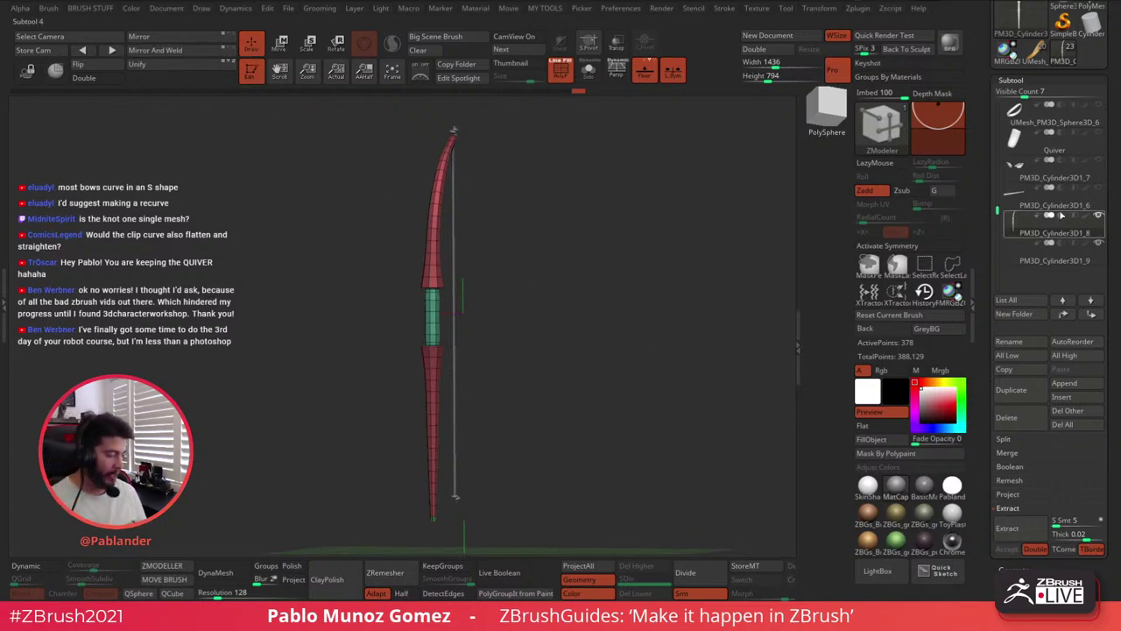
Rotate the bow and bowstring together by a quarter turn so they lie horizontally along the mirror axis
{"action": "left_click_drag", "start_coordinate": [593, 288], "coordinate": [446, 162]}
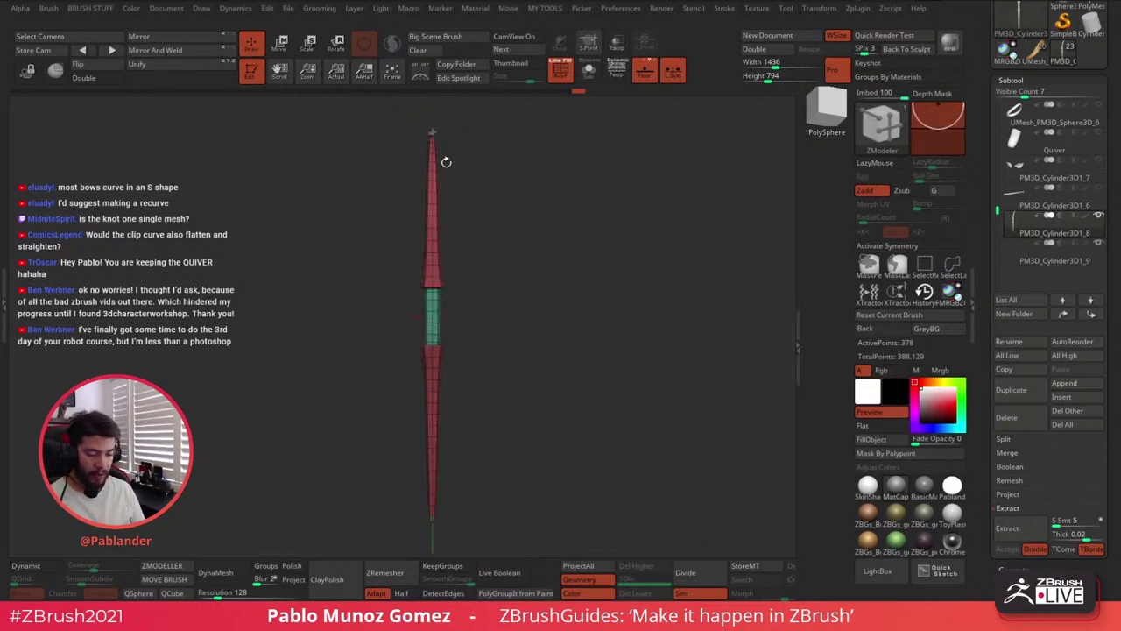
{"action": "left_click", "coordinate": [281, 44]}
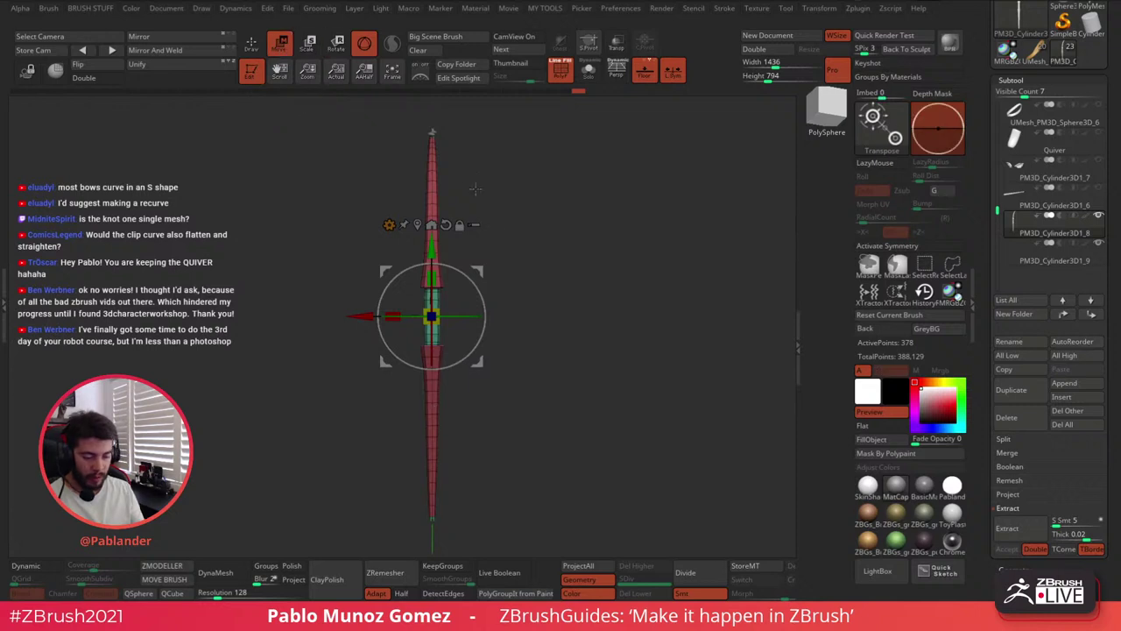
{"action": "left_click_drag", "start_coordinate": [540, 222], "coordinate": [623, 207], "text": "alt"}
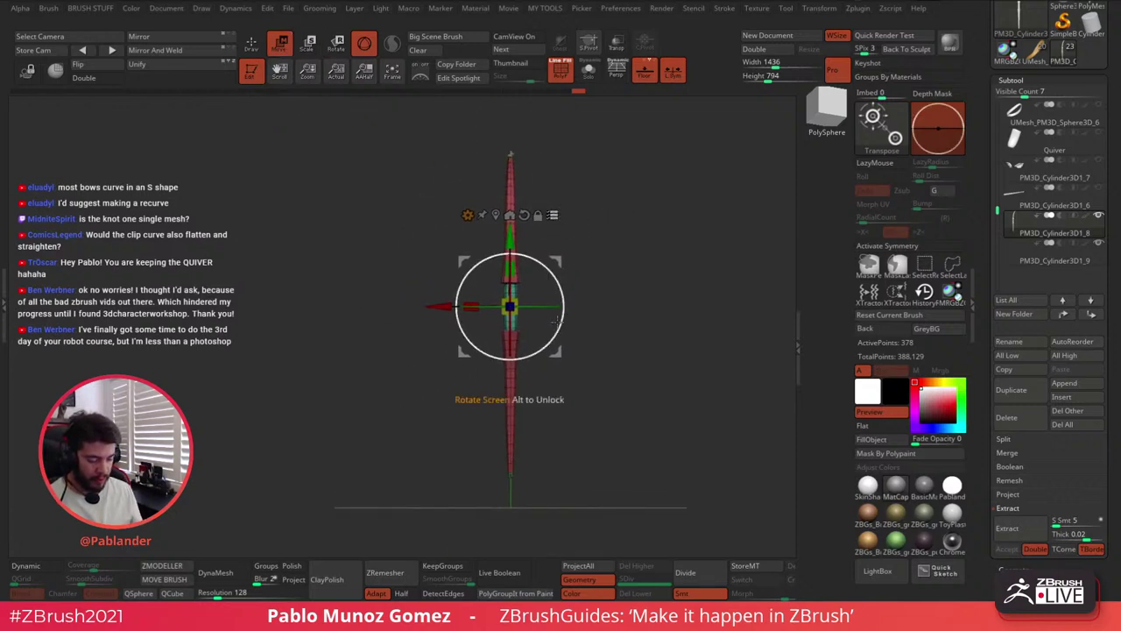
{"action": "left_click_drag", "start_coordinate": [558, 331], "coordinate": [551, 223]}
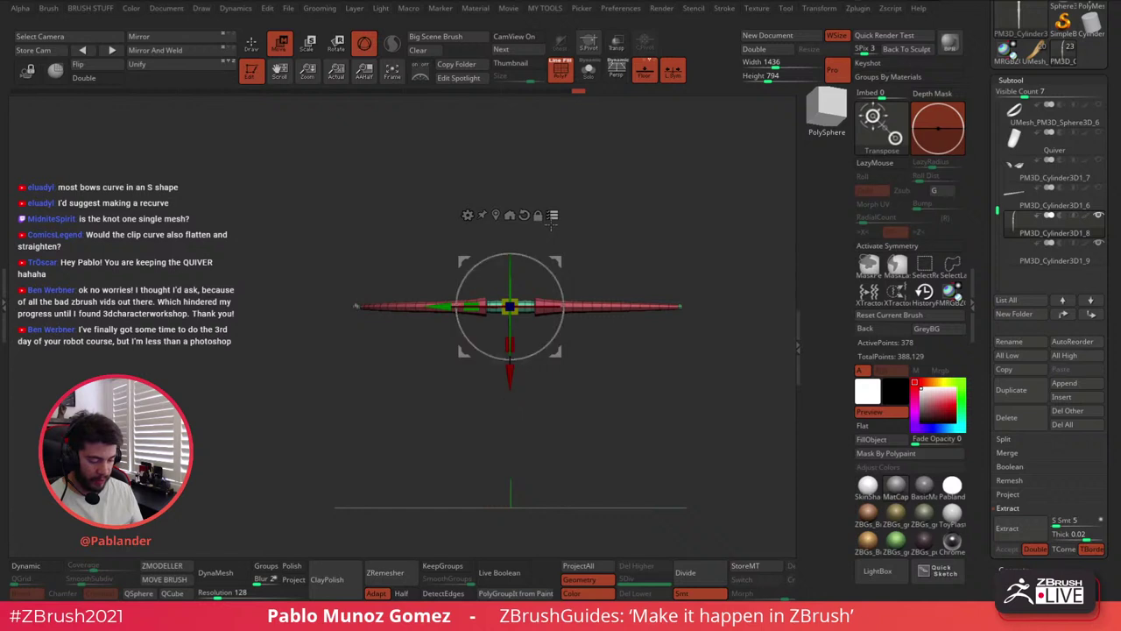
{"action": "left_click", "coordinate": [253, 47]}
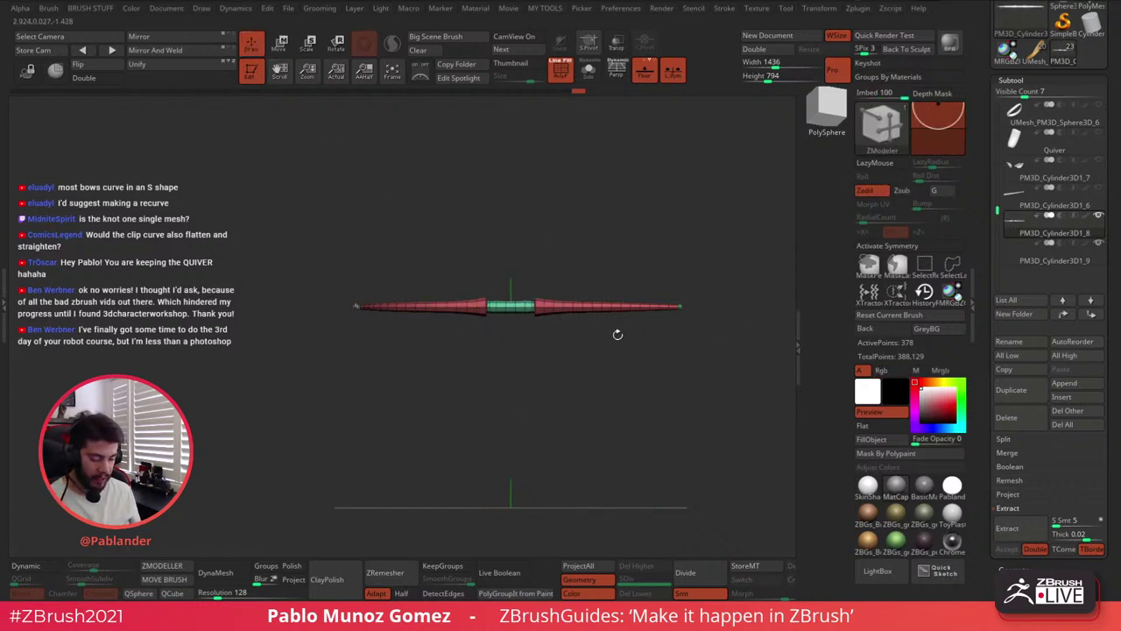
{"action": "left_click_drag", "start_coordinate": [616, 333], "coordinate": [611, 386]}
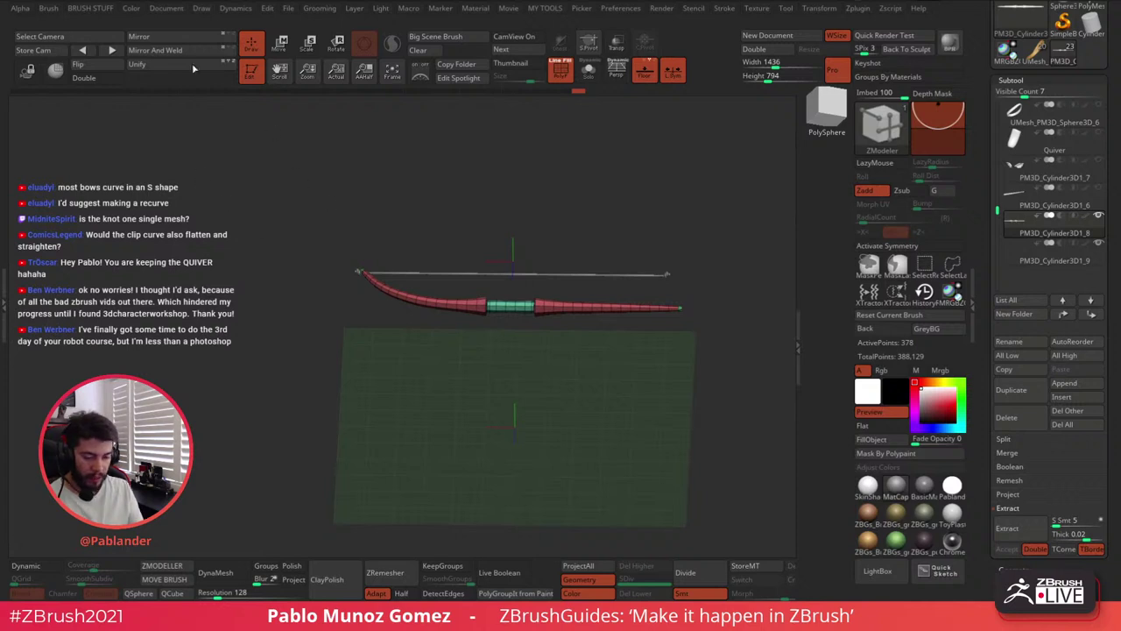
Mirror and weld the bow with local symmetry on, and delete the complete edge loop at the middle of the grip
{"action": "left_click", "coordinate": [169, 53]}
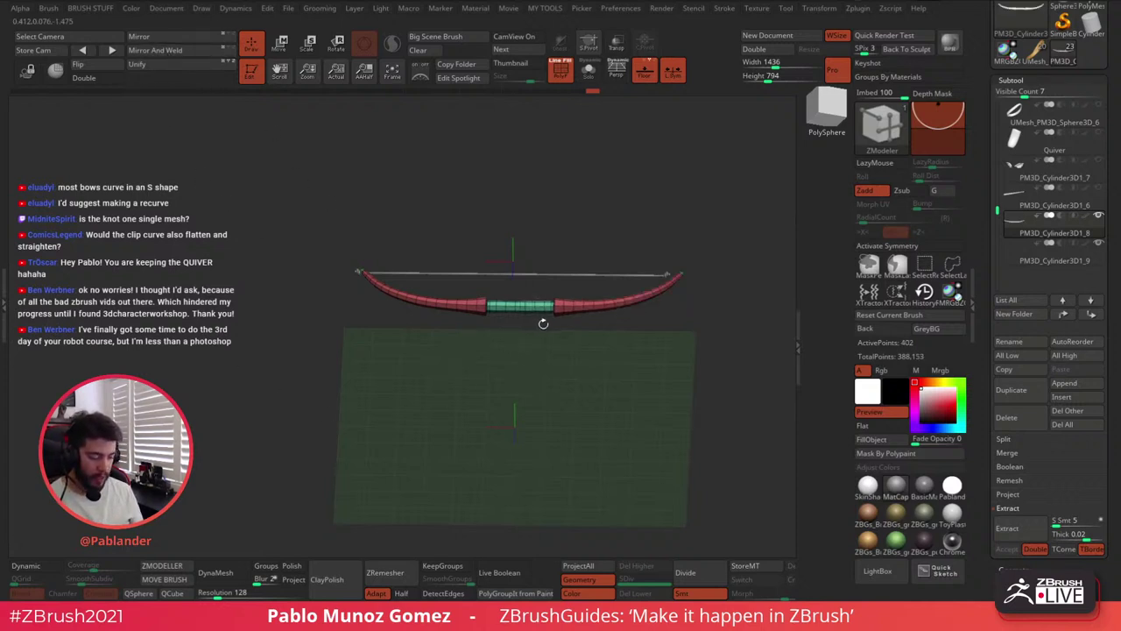
{"action": "left_click_drag", "start_coordinate": [543, 324], "coordinate": [536, 345]}
{"action": "right_click_drag", "start_coordinate": [537, 345], "coordinate": [556, 460], "text": "ctrl"}
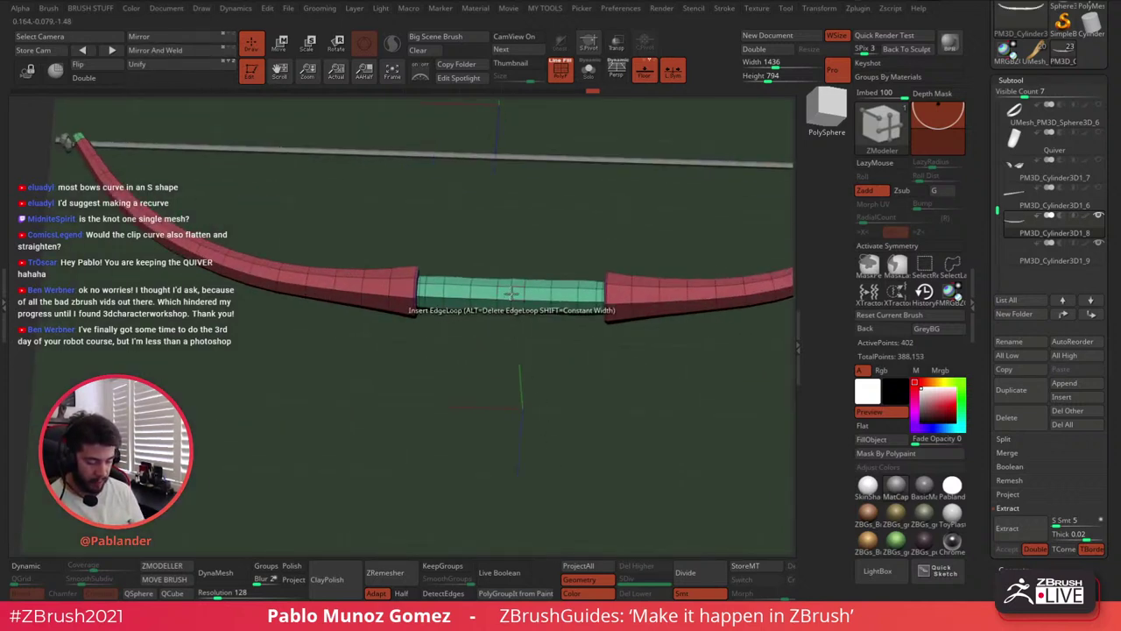
{"action": "key", "text": "space"}
{"action": "left_click", "coordinate": [377, 315]}
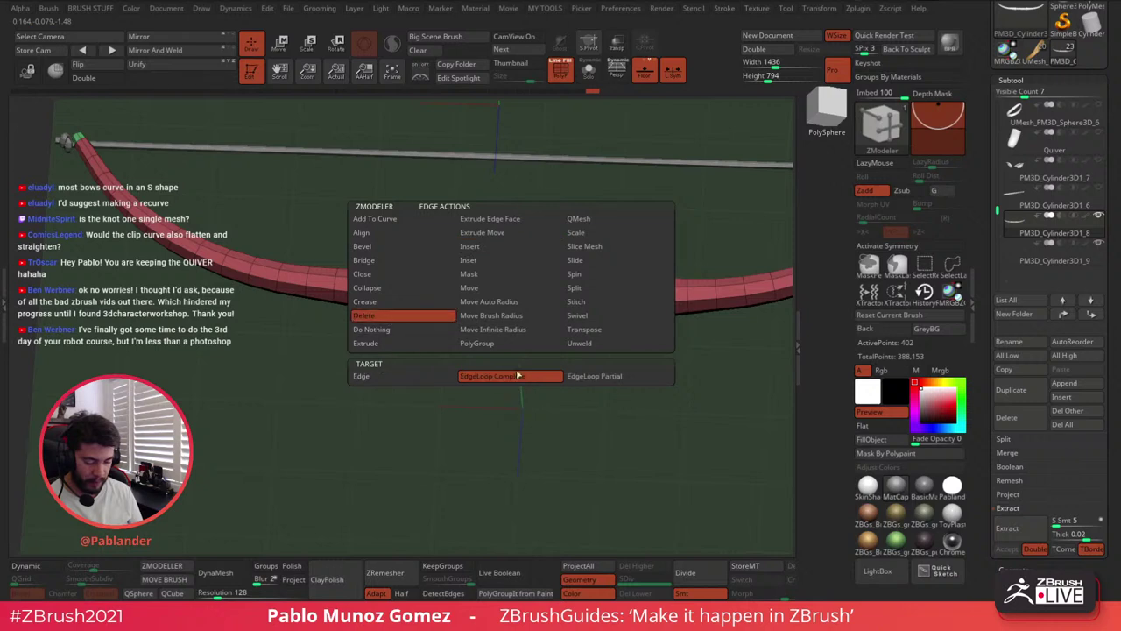
{"action": "left_click", "coordinate": [509, 291]}
{"action": "right_click_drag", "start_coordinate": [505, 368], "coordinate": [492, 323], "text": "ctrl"}
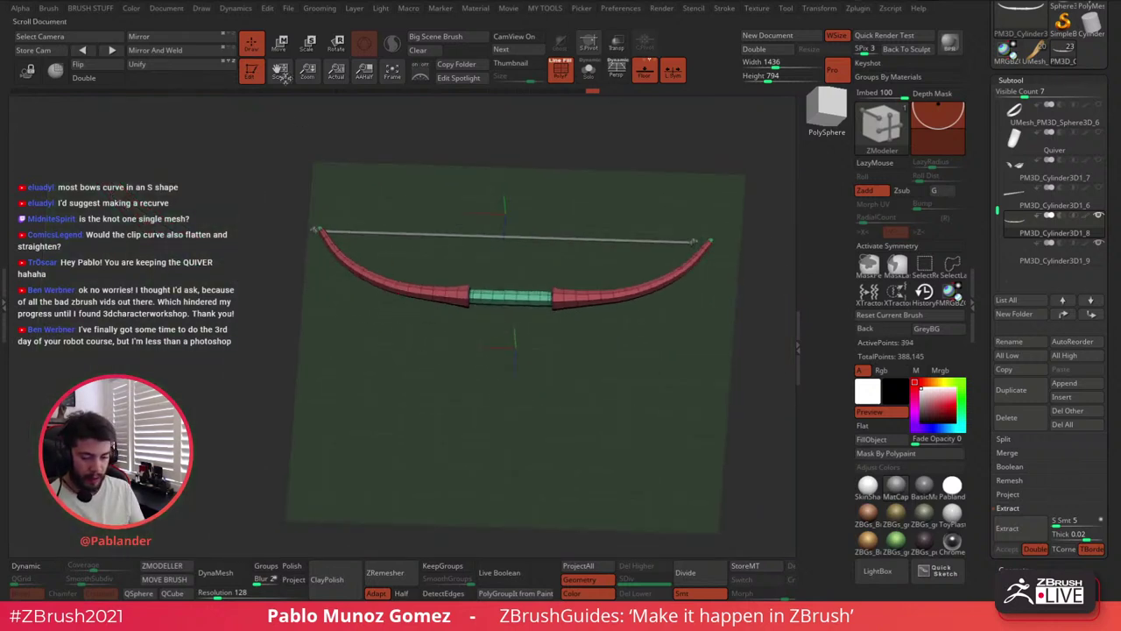
Turn off local symmetry with the bowstring selected, and reselect the bow with the bowstring shown
{"action": "key", "text": "w"}
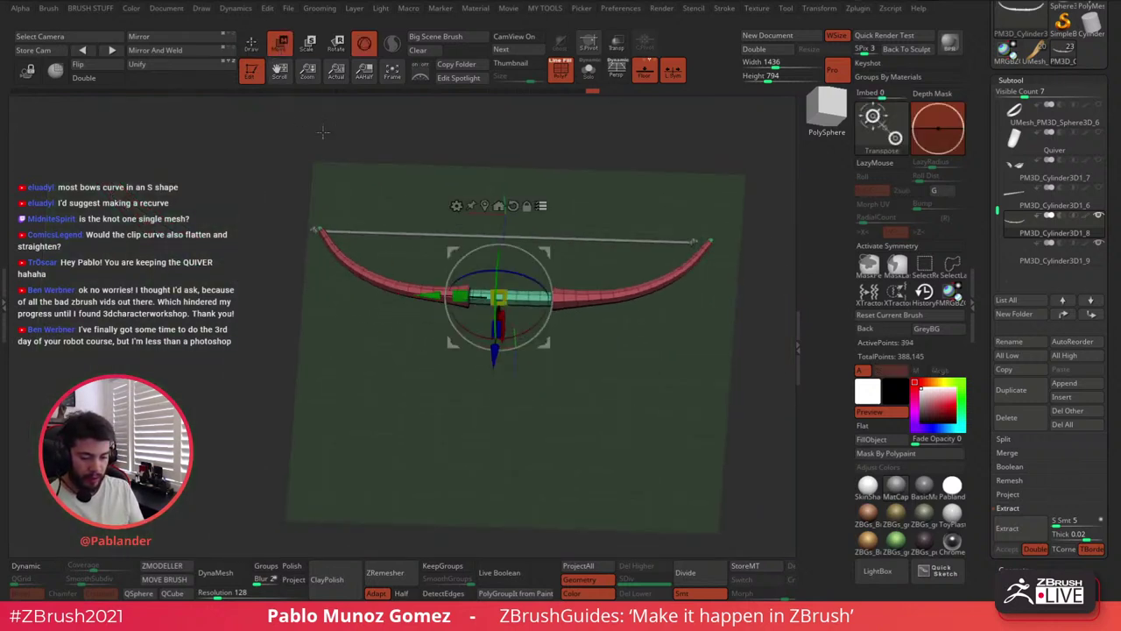
{"action": "left_click", "coordinate": [1059, 263]}
{"action": "right_click_drag", "start_coordinate": [624, 368], "coordinate": [557, 391], "text": "shift"}
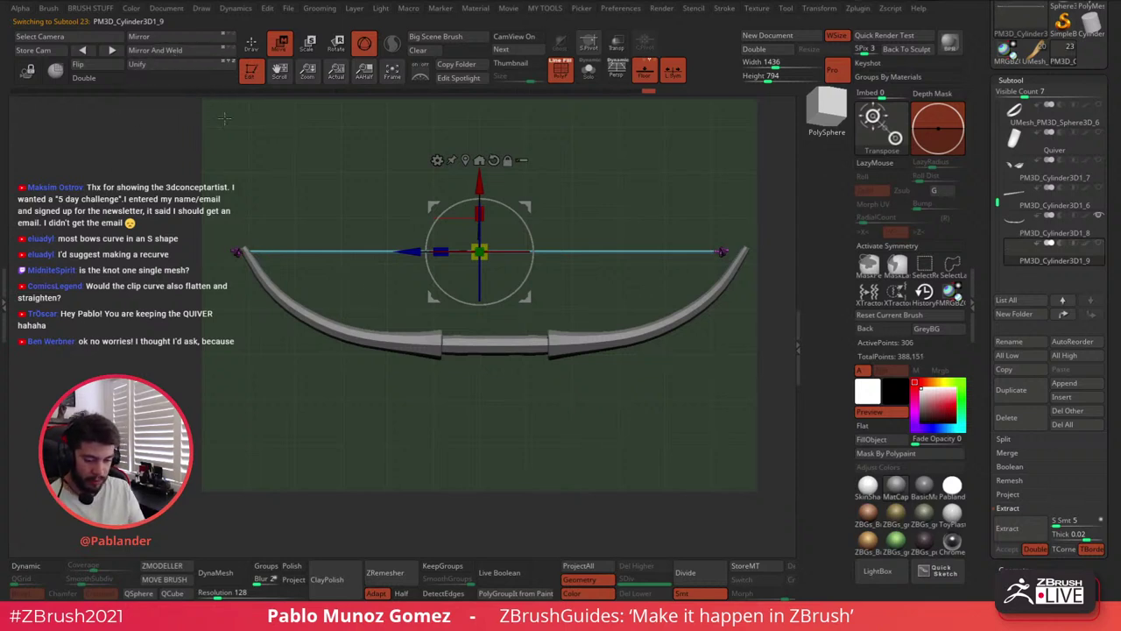
{"action": "left_click", "coordinate": [673, 70]}
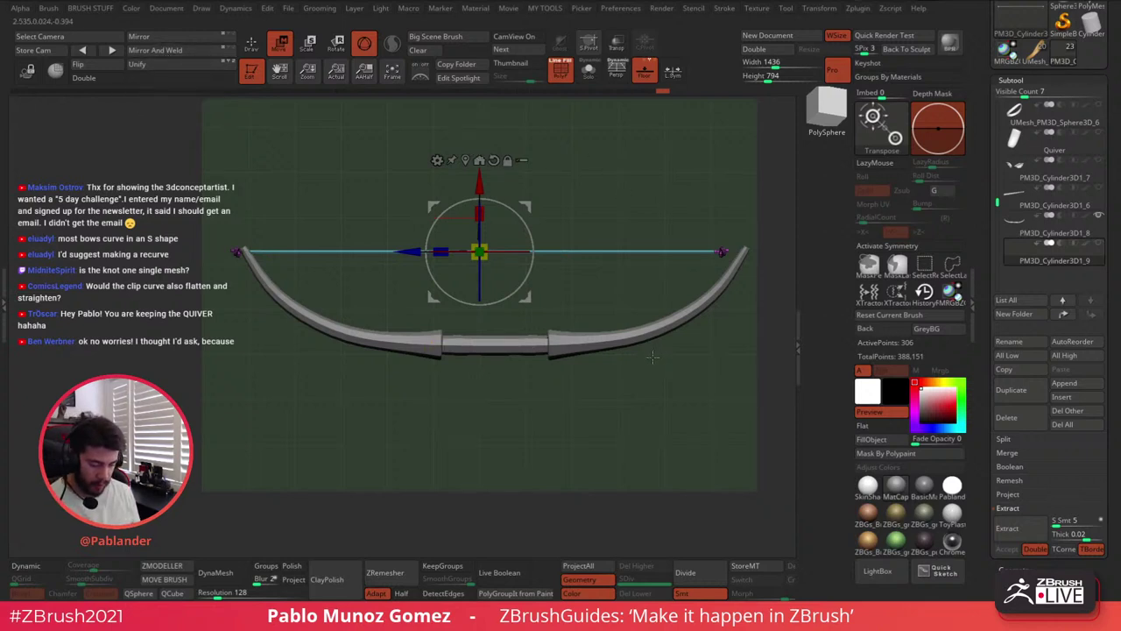
{"action": "left_click", "coordinate": [1054, 235]}
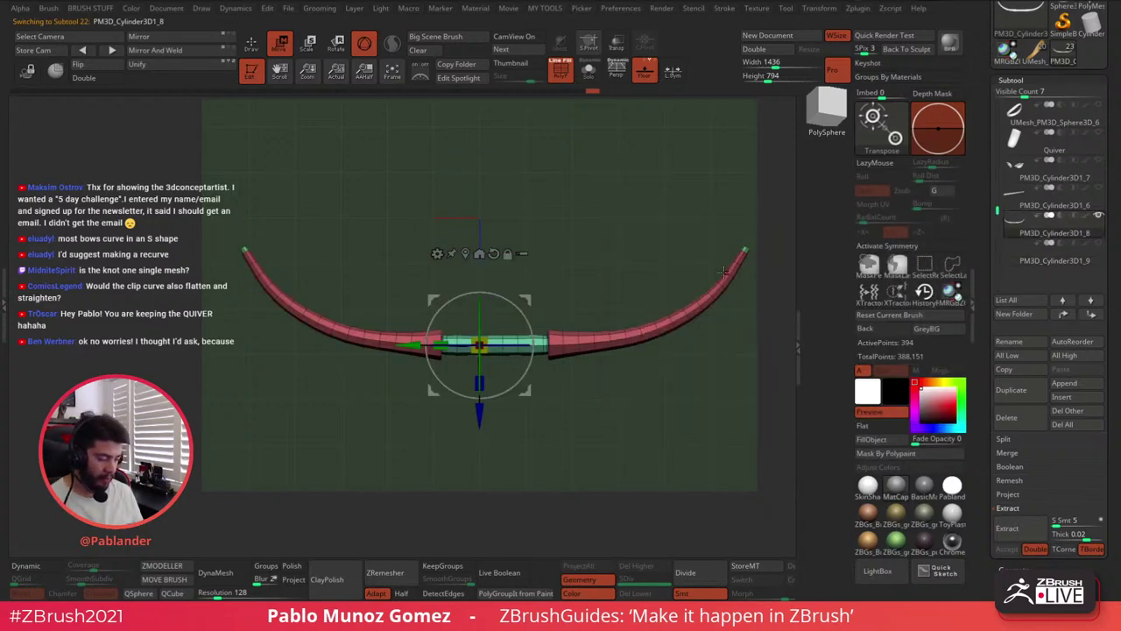
{"action": "left_click", "coordinate": [1099, 247]}
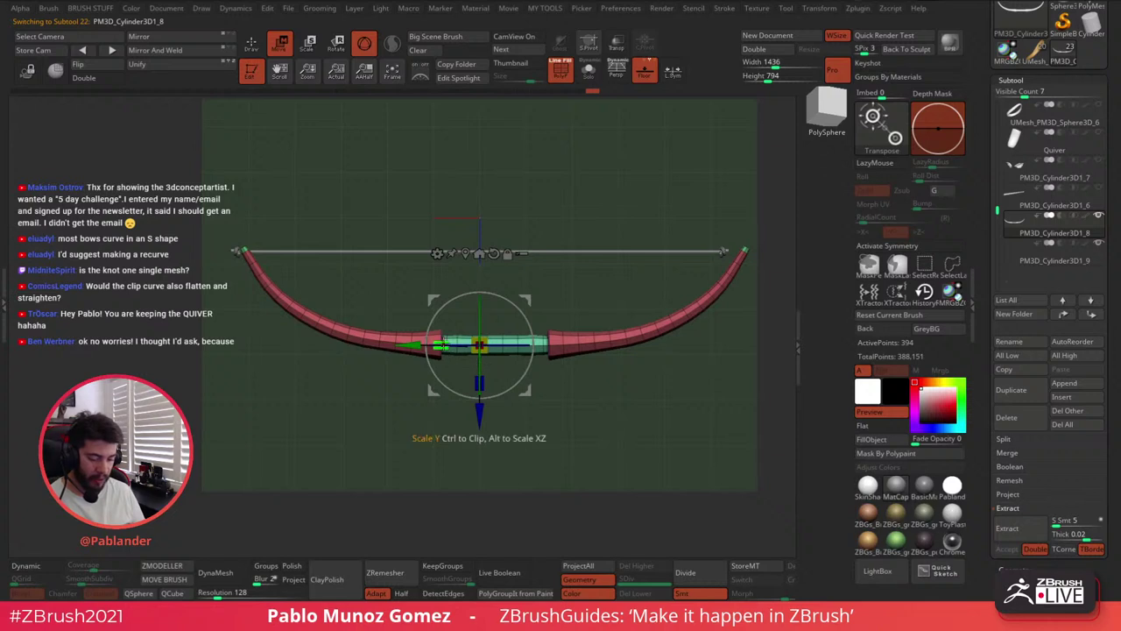
Mirror and weld the bow about the scene's centre with local symmetry off so both limb tips meet the bowstring's knots
{"action": "left_click", "coordinate": [675, 77]}
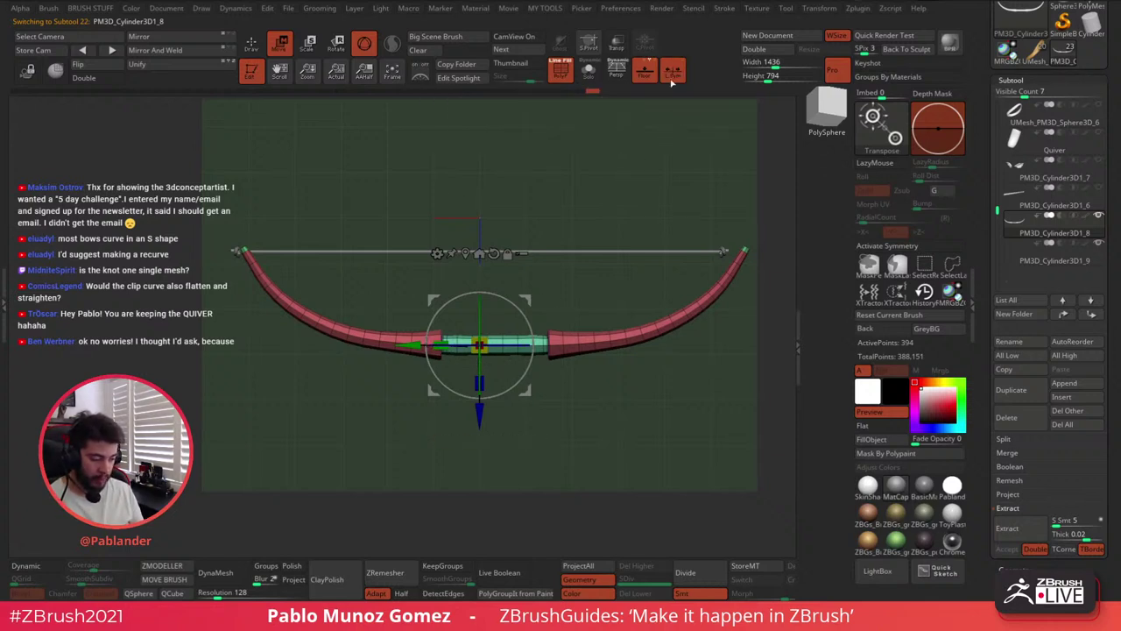
{"action": "left_click", "coordinate": [160, 50]}
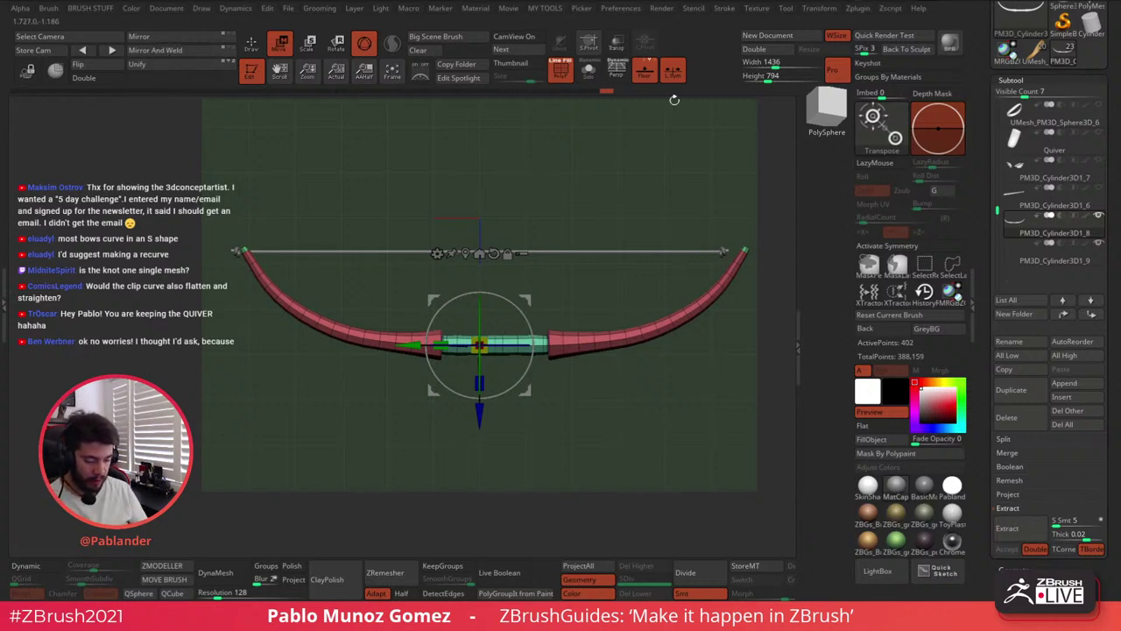
{"action": "left_click", "coordinate": [169, 52]}
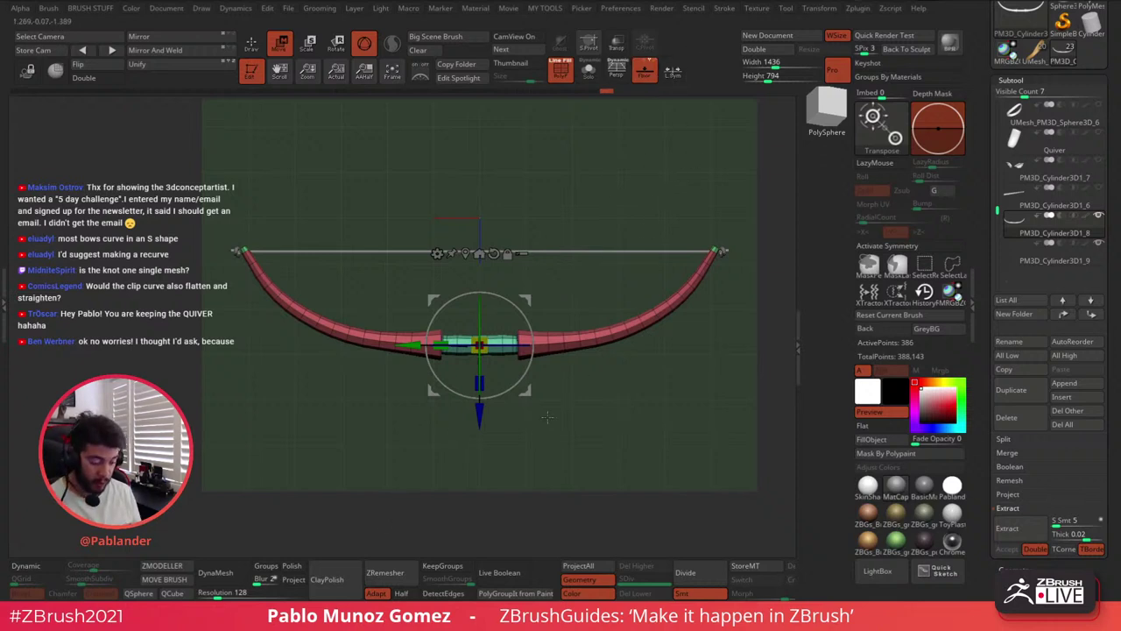
{"action": "left_click", "coordinate": [251, 43]}
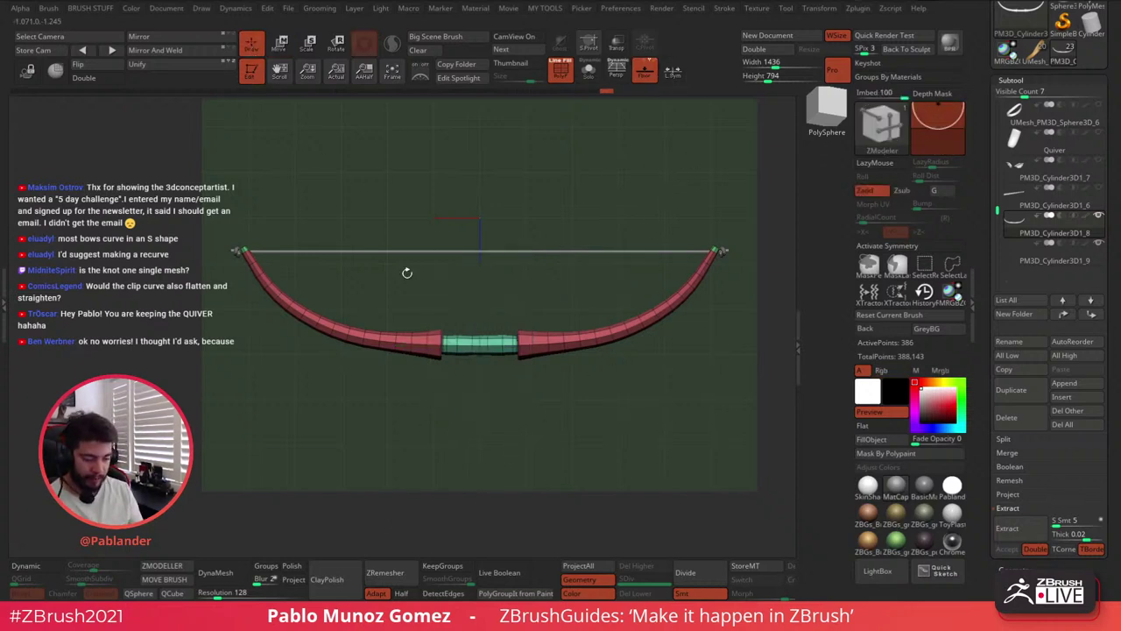
Switch from the ZModeler to the Move brush and turn off the floor grid
{"action": "mouse_move", "coordinate": [543, 460]}
{"action": "left_mouse_down"}
{"action": "mouse_move", "coordinate": [566, 382]}
{"action": "mouse_move", "coordinate": [548, 388]}
{"action": "mouse_move", "coordinate": [589, 366]}
{"action": "left_mouse_up"}
{"action": "key", "text": "space"}
{"action": "left_click", "coordinate": [549, 304]}
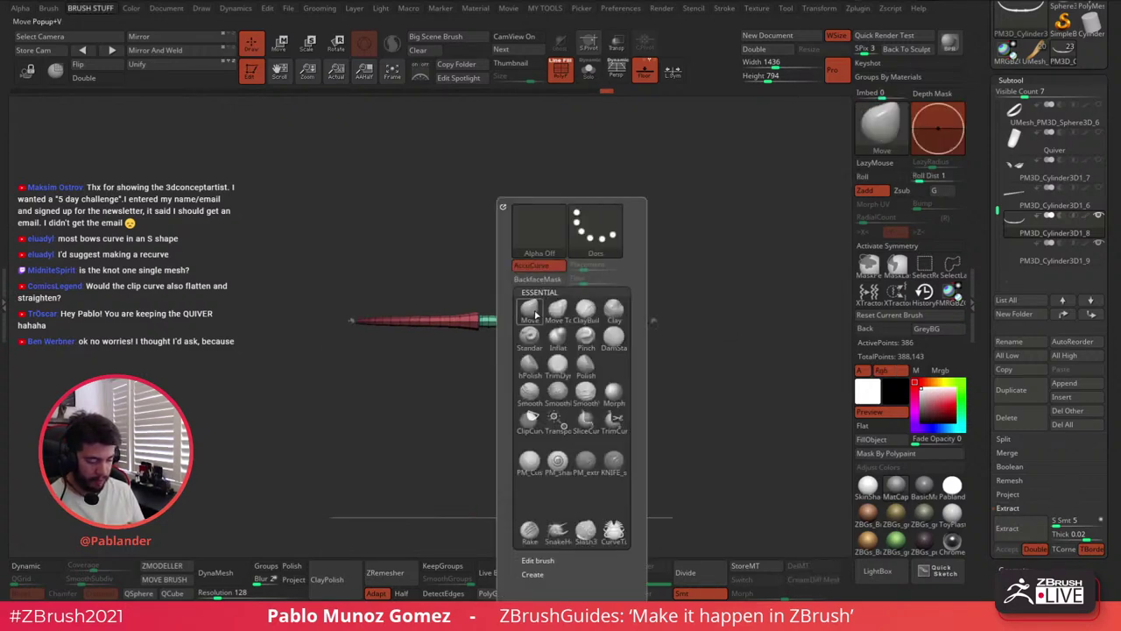
{"action": "key", "text": "b"}
{"action": "left_click", "coordinate": [765, 130]}
{"action": "left_click_drag", "start_coordinate": [766, 130], "coordinate": [630, 102]}
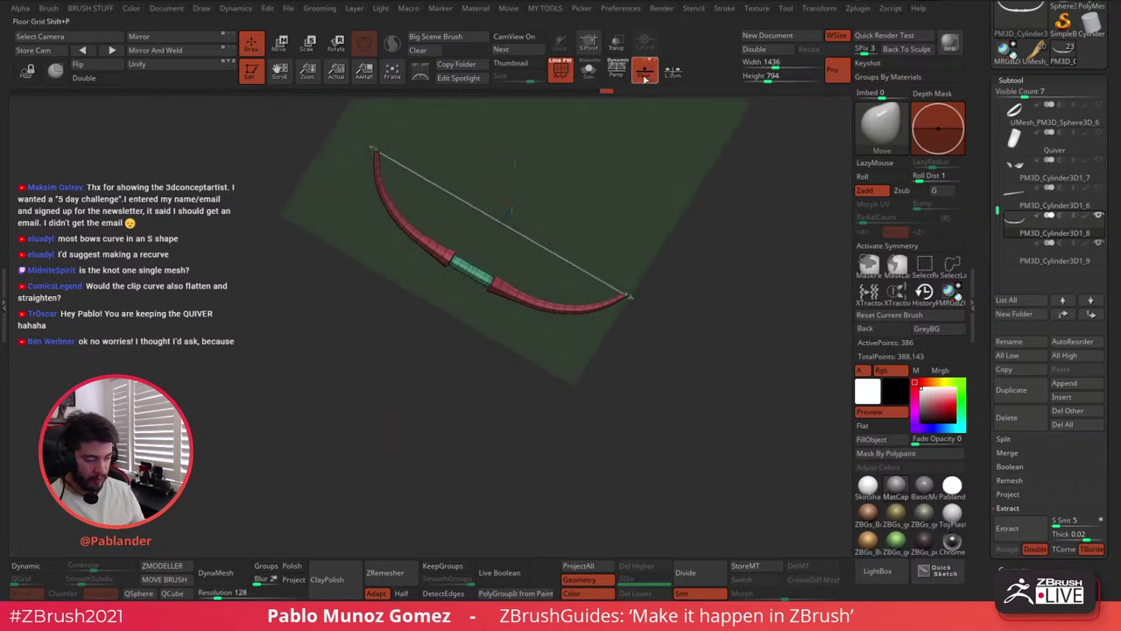
{"action": "left_click", "coordinate": [645, 70]}
{"action": "mouse_move", "coordinate": [601, 202]}
{"action": "left_mouse_down"}
{"action": "mouse_move", "coordinate": [613, 219]}
{"action": "mouse_move", "coordinate": [611, 185]}
{"action": "left_mouse_up"}
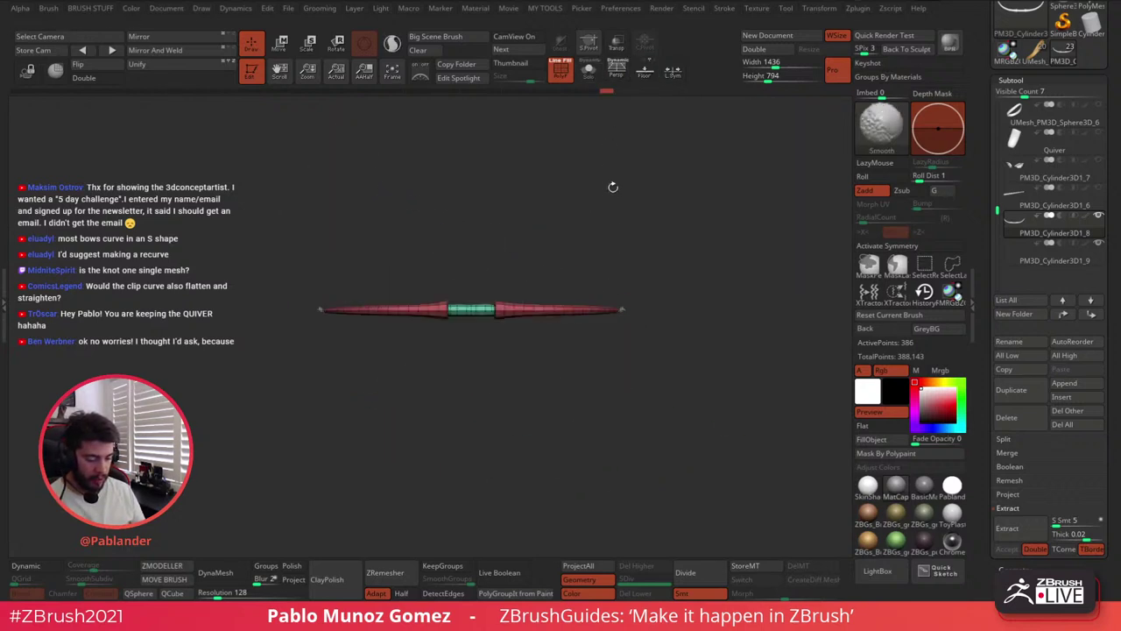
Rotate the bow and bowstring together by a quarter turn so they stand upright, and return to Draw mode
{"action": "key", "text": "w"}
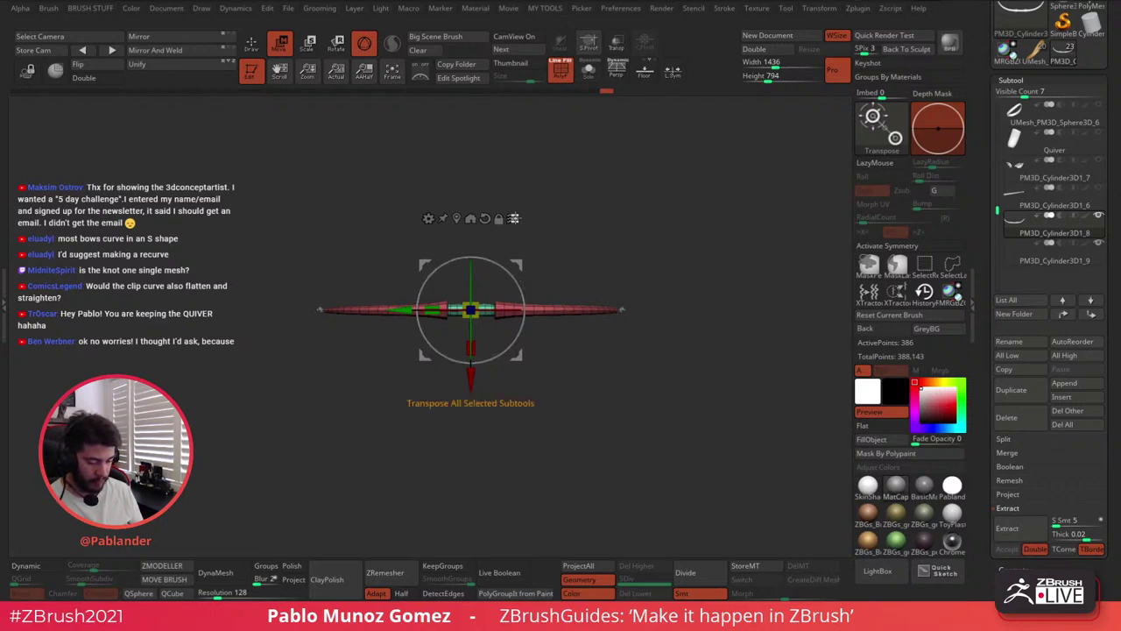
{"action": "left_click_drag", "start_coordinate": [525, 296], "coordinate": [526, 360]}
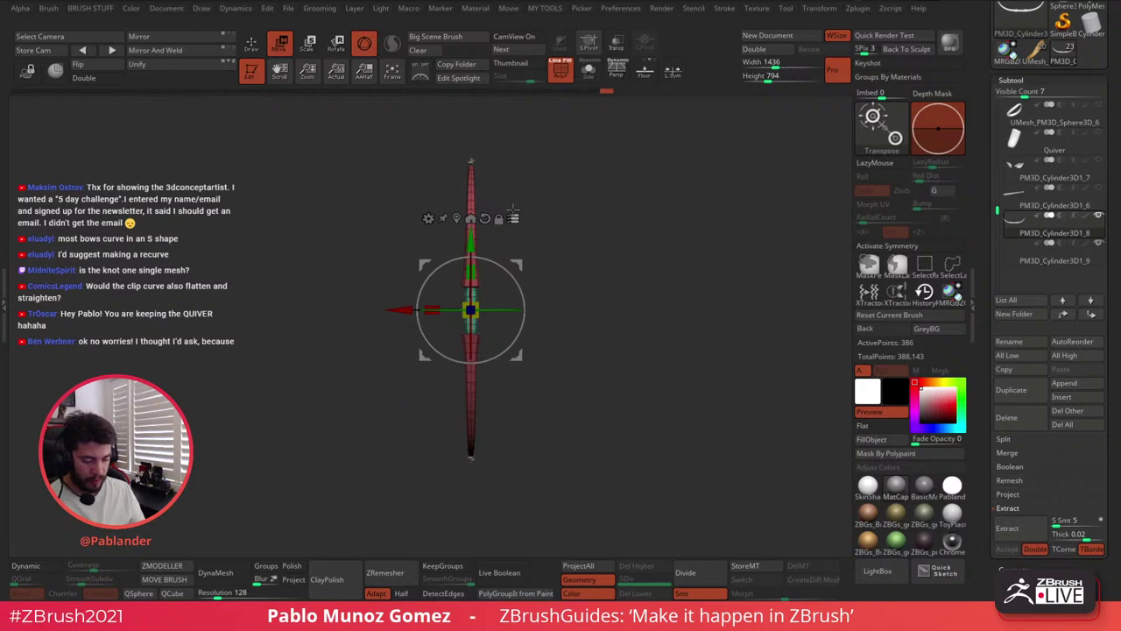
{"action": "key", "text": "q"}
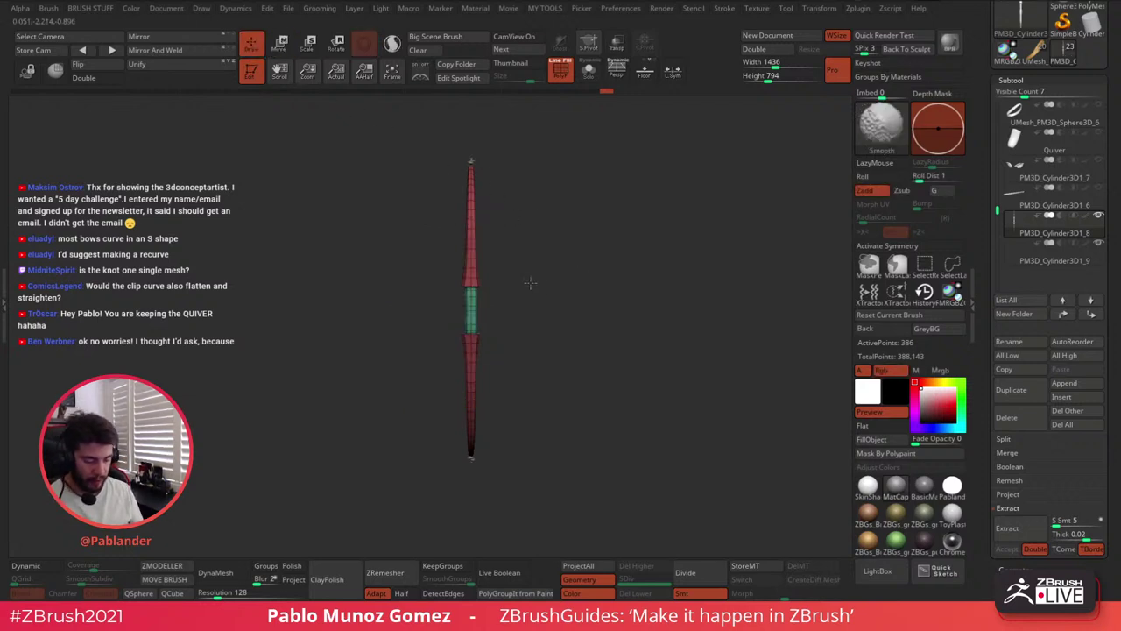
Preview the bow with dynamic subdivision on and its wireframe hidden, toggle Solo mode, and restore the low-poly wireframe display
{"action": "mouse_move", "coordinate": [597, 272]}
{"action": "left_mouse_down"}
{"action": "mouse_move", "coordinate": [536, 285]}
{"action": "mouse_move", "coordinate": [573, 303]}
{"action": "mouse_move", "coordinate": [593, 258]}
{"action": "mouse_move", "coordinate": [590, 272]}
{"action": "left_mouse_up"}
{"action": "left_click", "coordinate": [35, 566]}
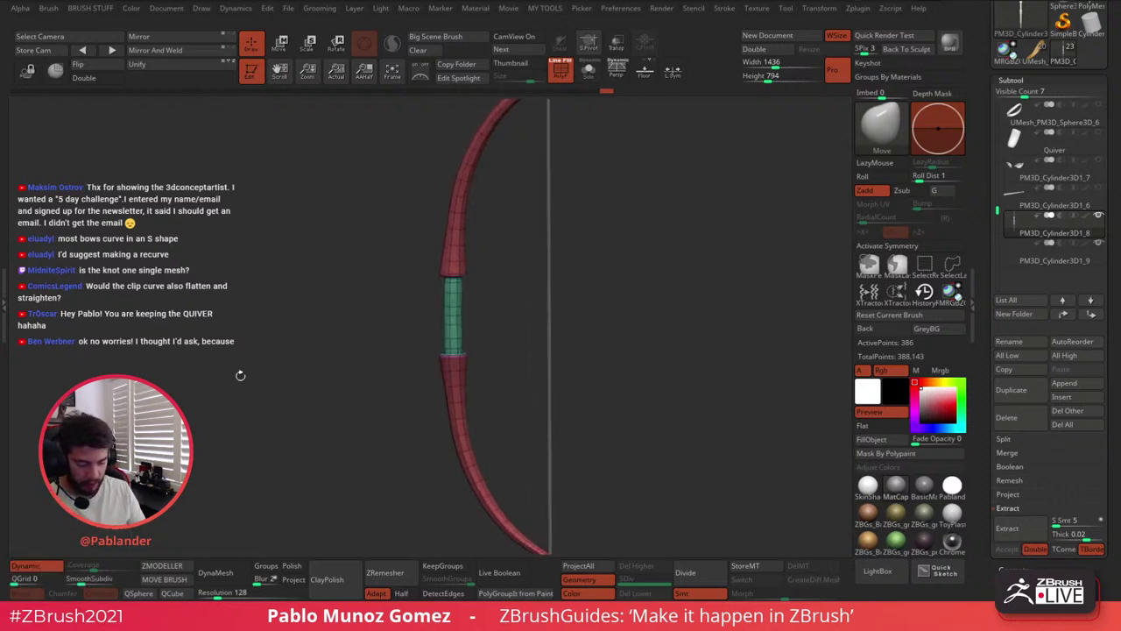
{"action": "left_click", "coordinate": [560, 72]}
{"action": "left_click_drag", "start_coordinate": [569, 150], "coordinate": [552, 211], "text": "alt"}
{"action": "left_click", "coordinate": [589, 72]}
{"action": "left_click", "coordinate": [590, 72]}
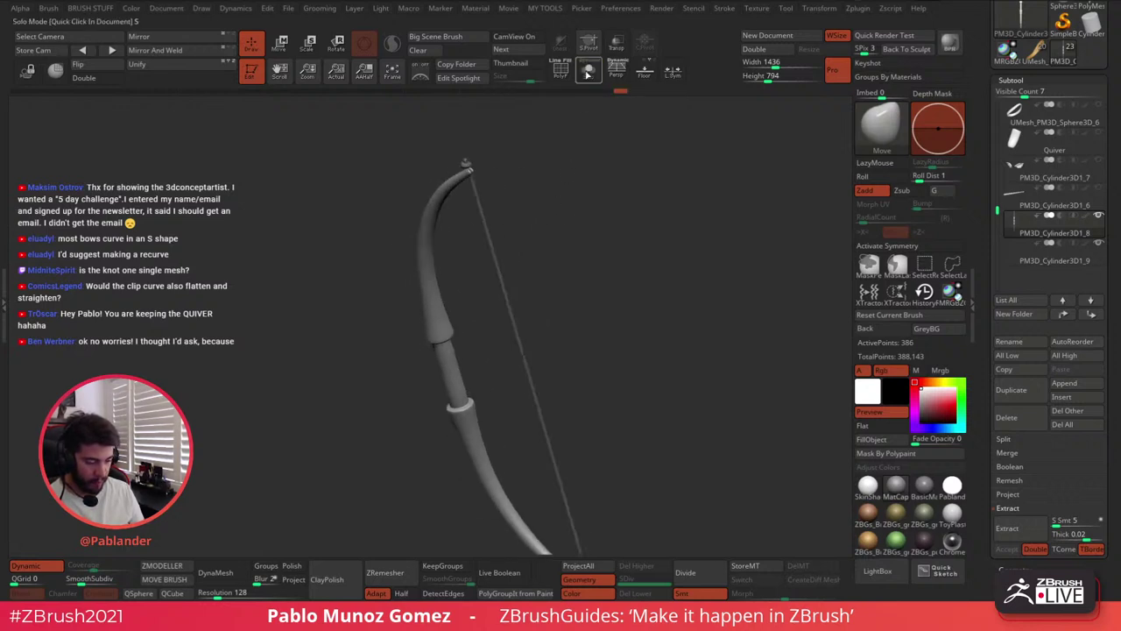
{"action": "left_click", "coordinate": [52, 566]}
{"action": "left_click", "coordinate": [560, 68]}
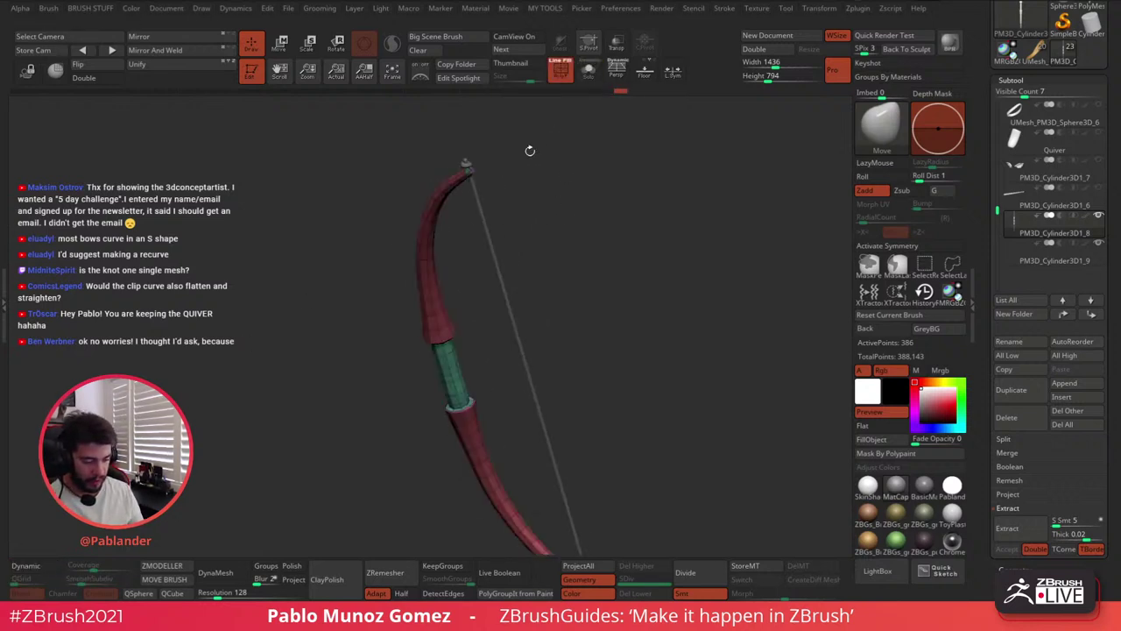
Merge the bow subtool down with the bowstring subtool below it and accept the merge
{"action": "left_click_drag", "start_coordinate": [491, 167], "coordinate": [516, 222]}
{"action": "left_click_drag", "start_coordinate": [505, 493], "coordinate": [668, 298]}
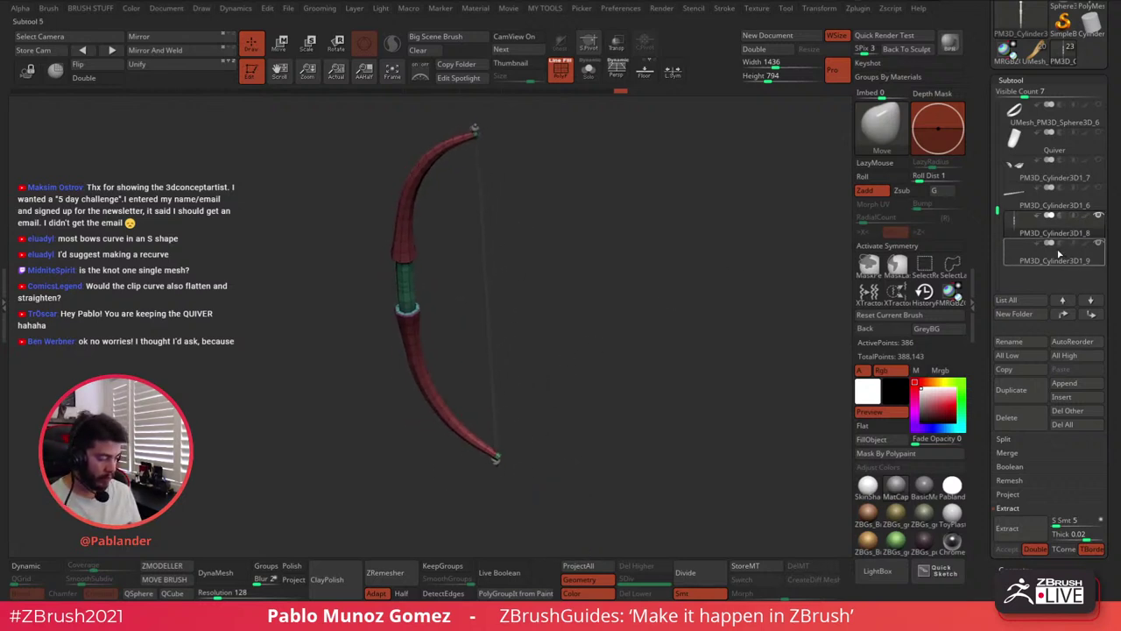
{"action": "left_click_drag", "start_coordinate": [636, 353], "coordinate": [632, 333]}
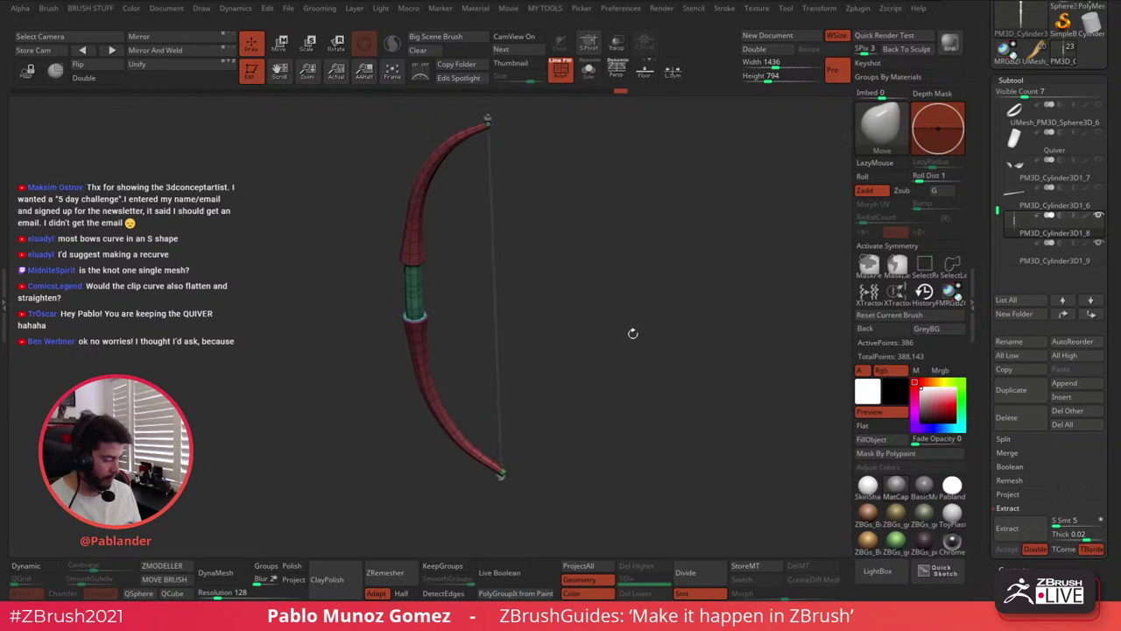
{"action": "left_click", "coordinate": [1007, 452]}
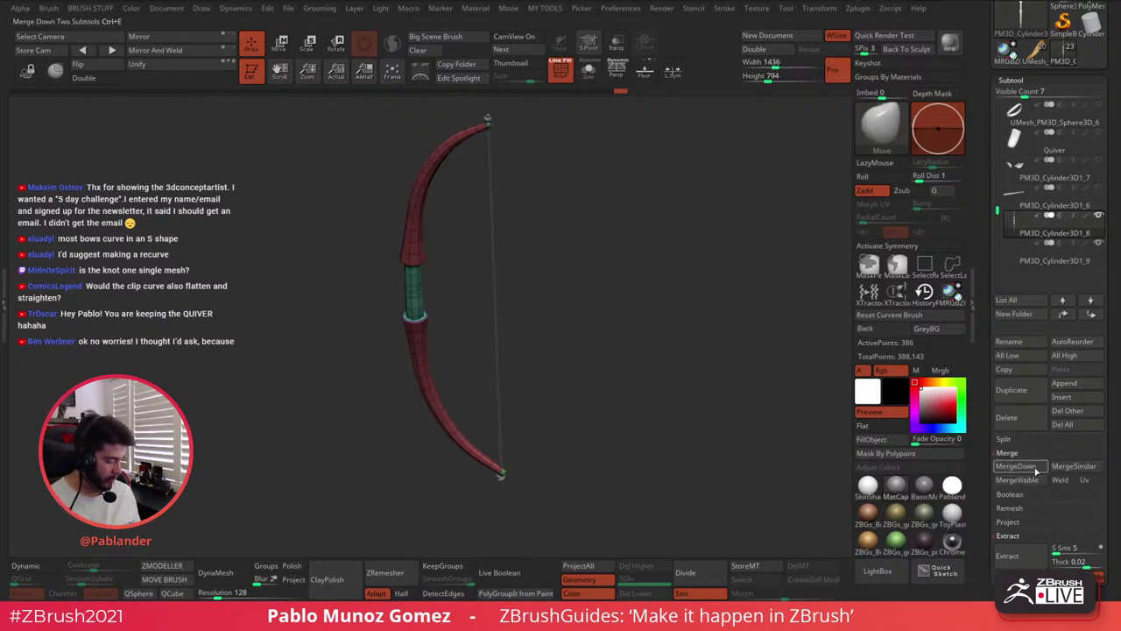
{"action": "left_click", "coordinate": [1036, 471]}
{"action": "left_click", "coordinate": [920, 489]}
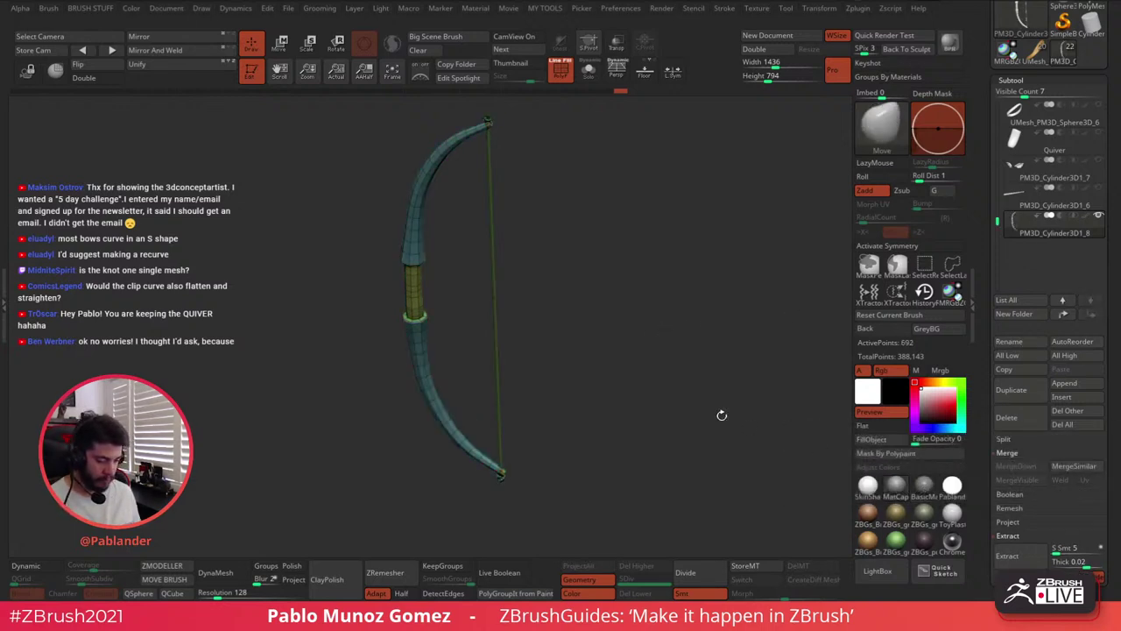
Preview the merged bow with dynamic subdivision, turn on perspective, and isolate the bow in Solo mode with its low-poly wireframe shown
{"action": "left_click", "coordinate": [28, 565]}
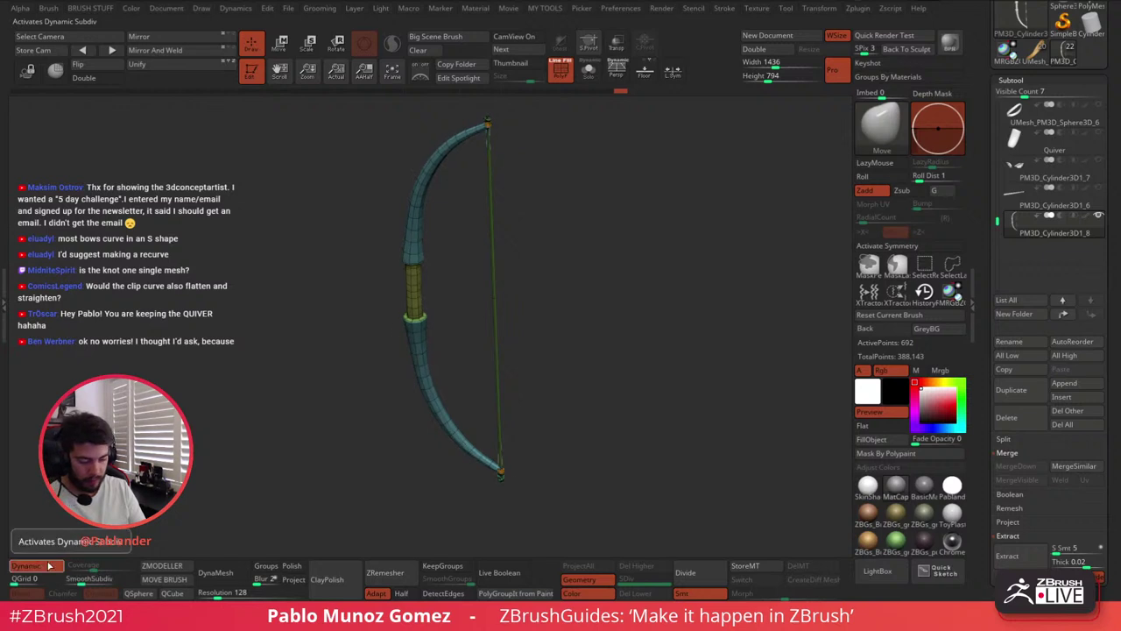
{"action": "left_click", "coordinate": [561, 70]}
{"action": "left_click_drag", "start_coordinate": [580, 183], "coordinate": [557, 288], "text": "shift"}
{"action": "left_click", "coordinate": [617, 70]}
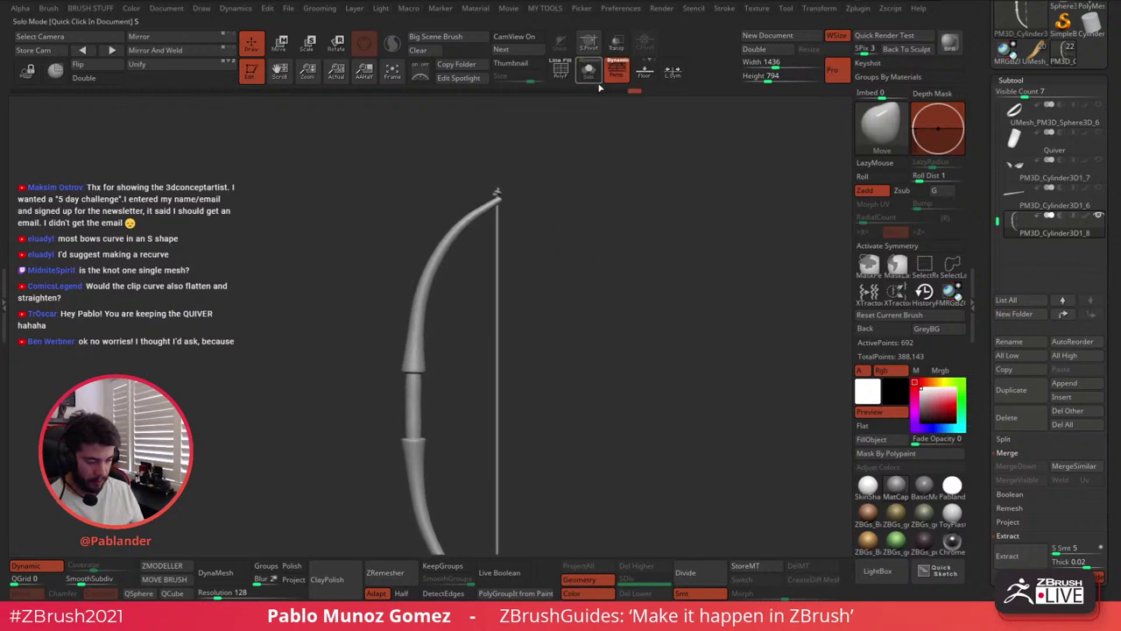
{"action": "left_click", "coordinate": [587, 70]}
{"action": "left_click", "coordinate": [561, 70]}
{"action": "left_click", "coordinate": [587, 70]}
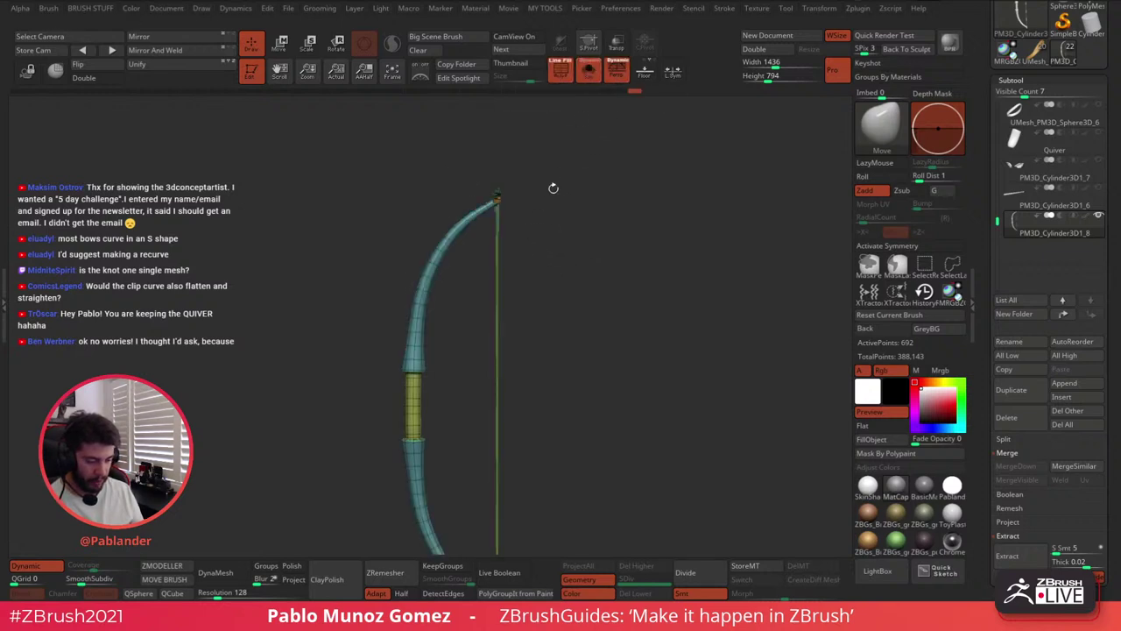
{"action": "left_click_drag", "start_coordinate": [516, 322], "coordinate": [511, 226], "text": "alt"}
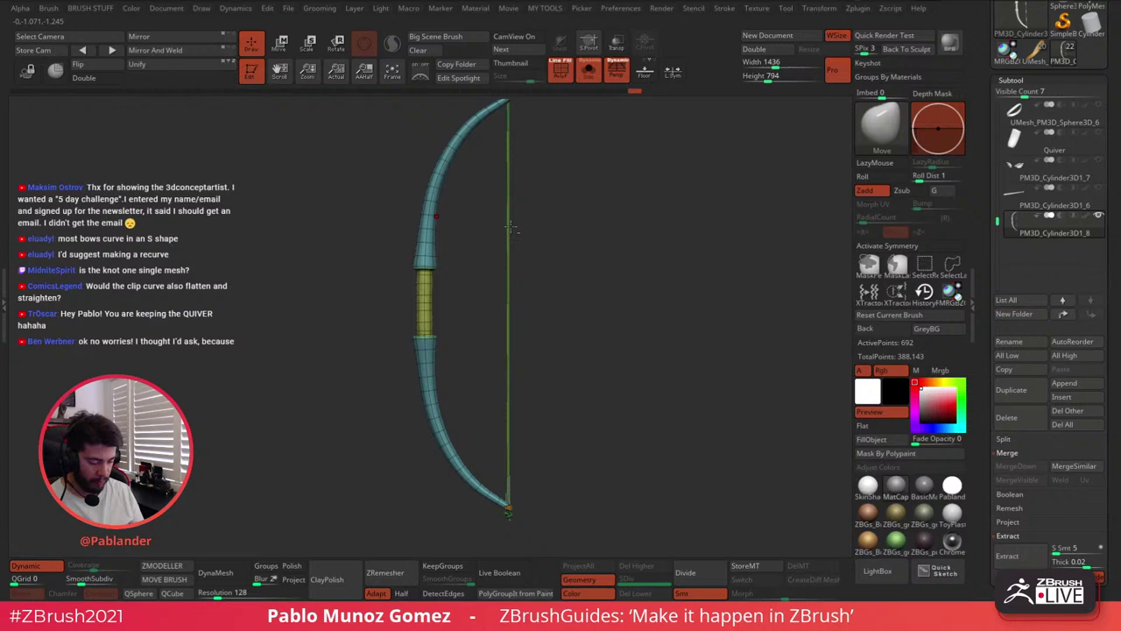
{"action": "left_click", "coordinate": [54, 563]}
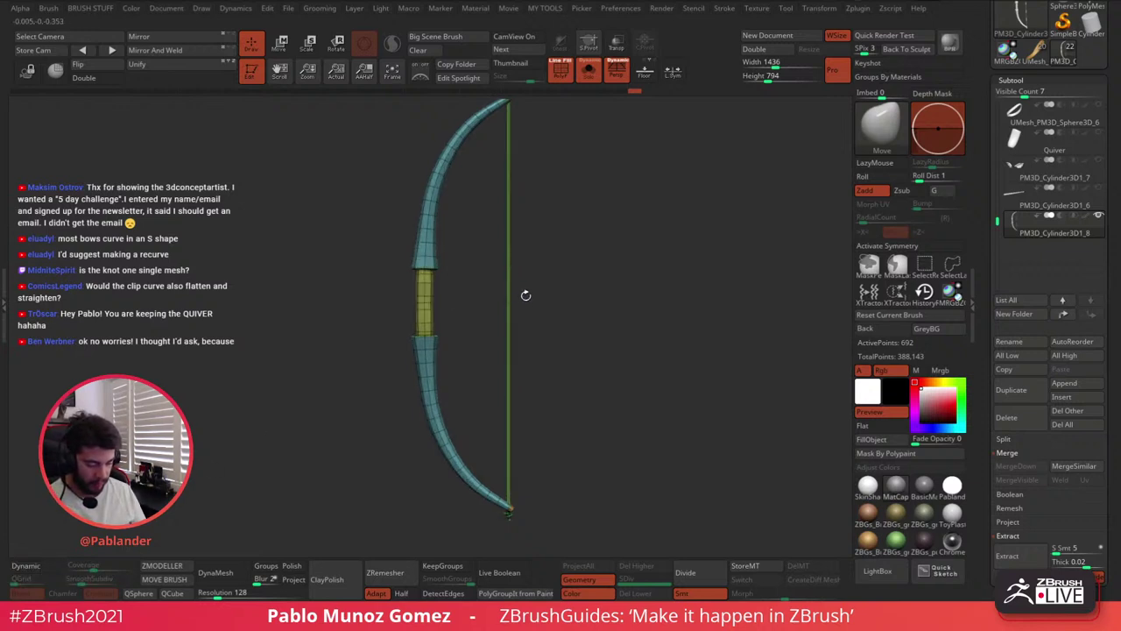
Activate Y symmetry and insert edge loops along the bowstring with the ZModeler's Insert edge action, undoing misplaced ones
{"action": "left_click_drag", "start_coordinate": [525, 295], "coordinate": [522, 354]}
{"action": "left_click_drag", "start_coordinate": [513, 281], "coordinate": [502, 377]}
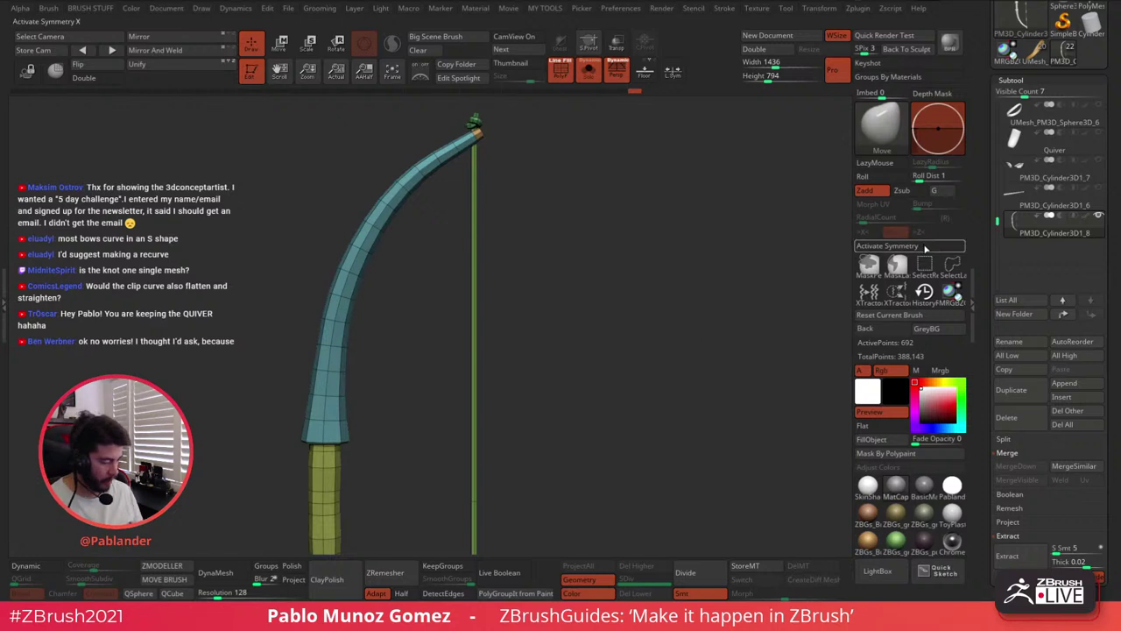
{"action": "left_click", "coordinate": [886, 245]}
{"action": "left_click", "coordinate": [162, 566]}
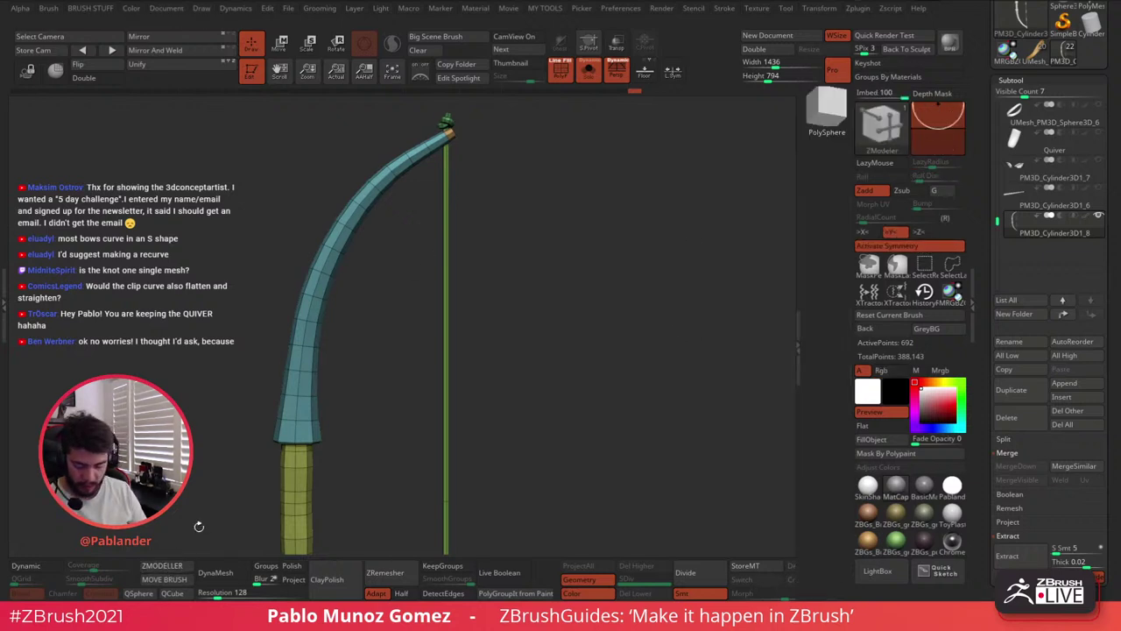
{"action": "key", "text": "space"}
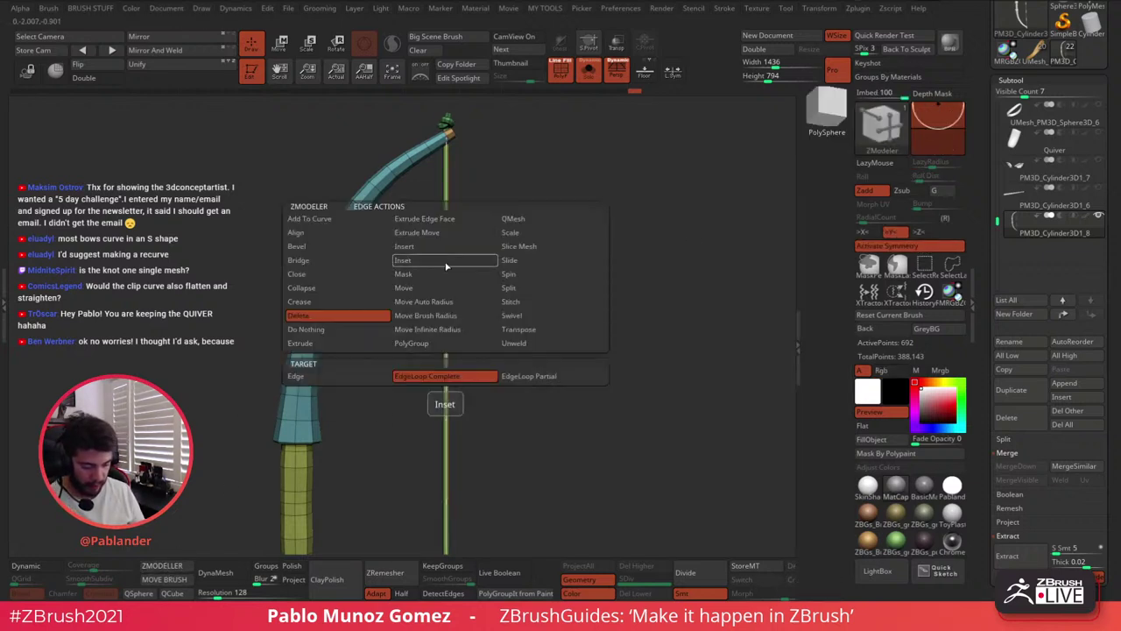
{"action": "left_click", "coordinate": [442, 250]}
{"action": "left_click", "coordinate": [445, 328]}
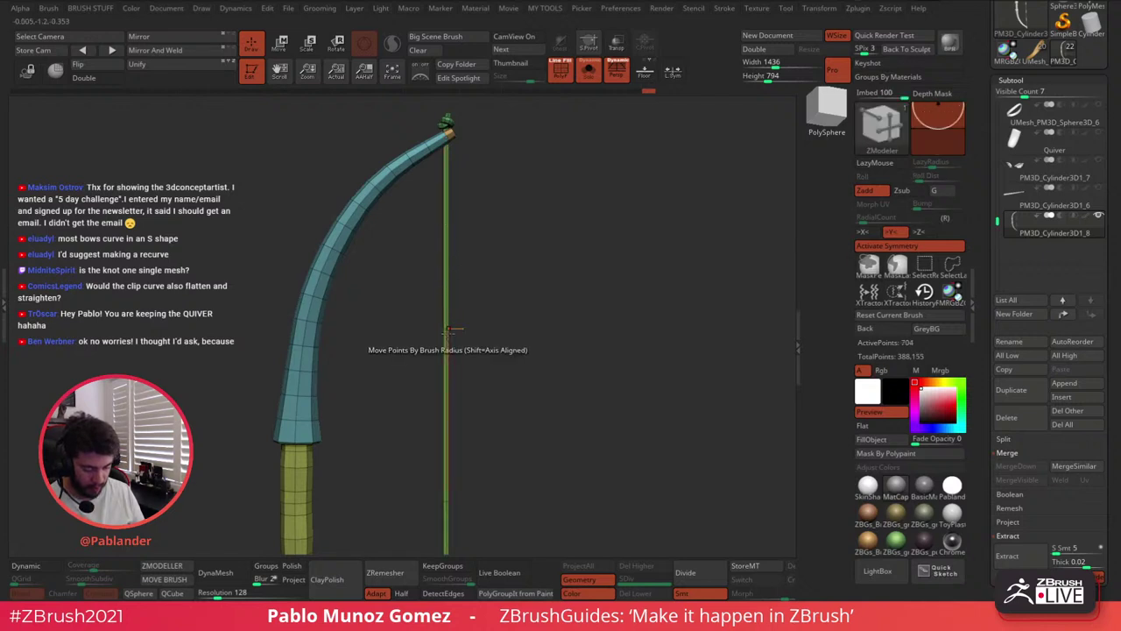
{"action": "key", "text": "ctrl+z"}
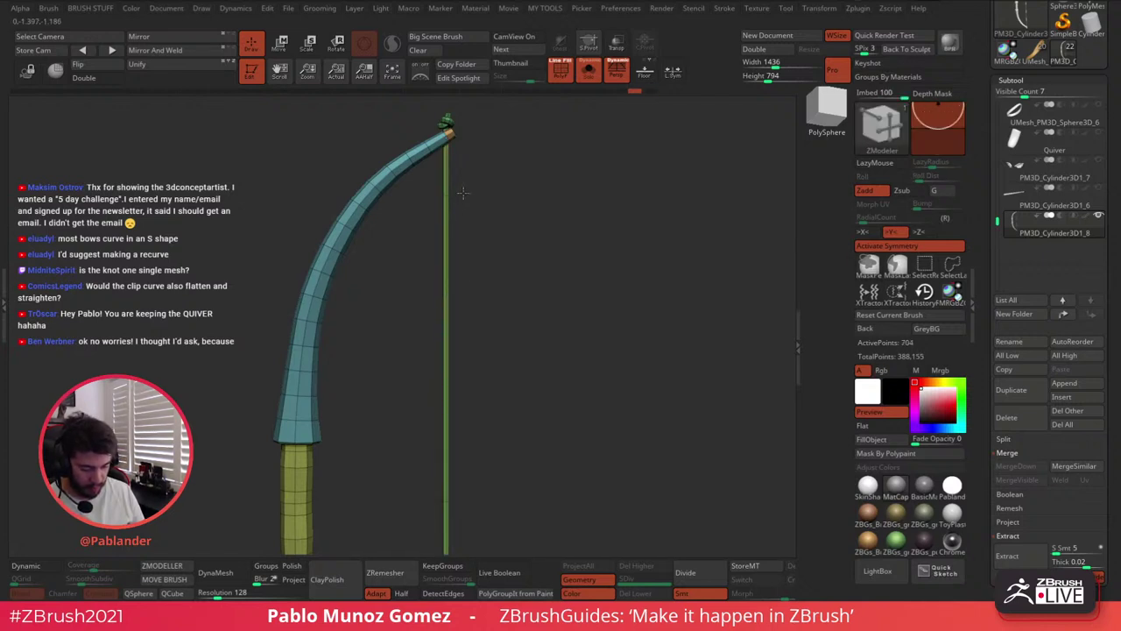
{"action": "left_click", "coordinate": [445, 340]}
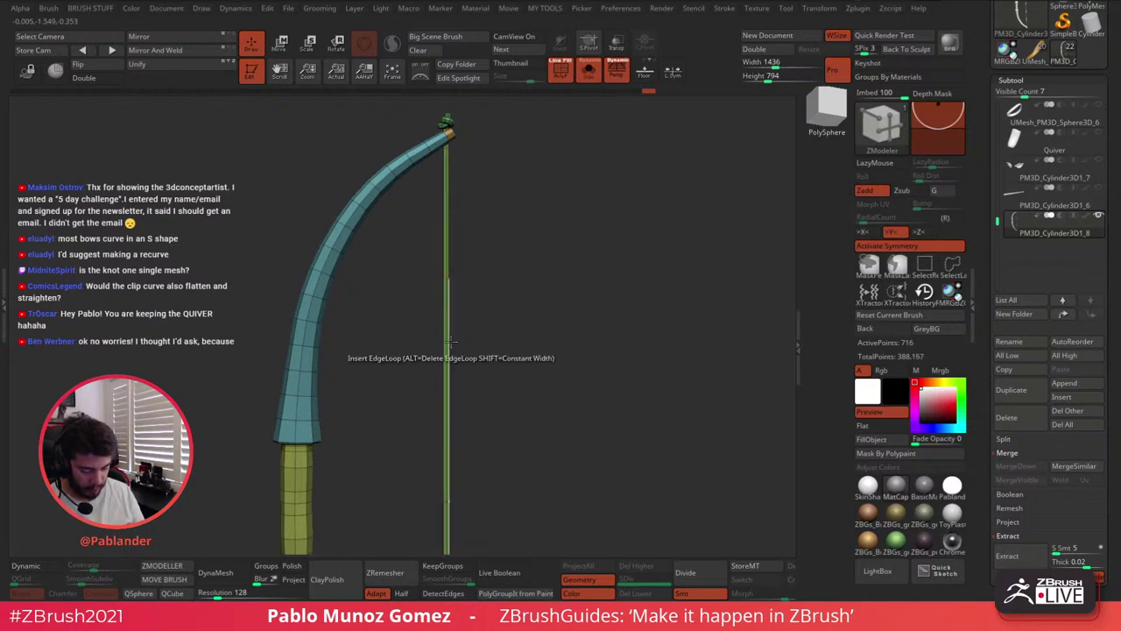
{"action": "key", "text": "ctrl+z"}
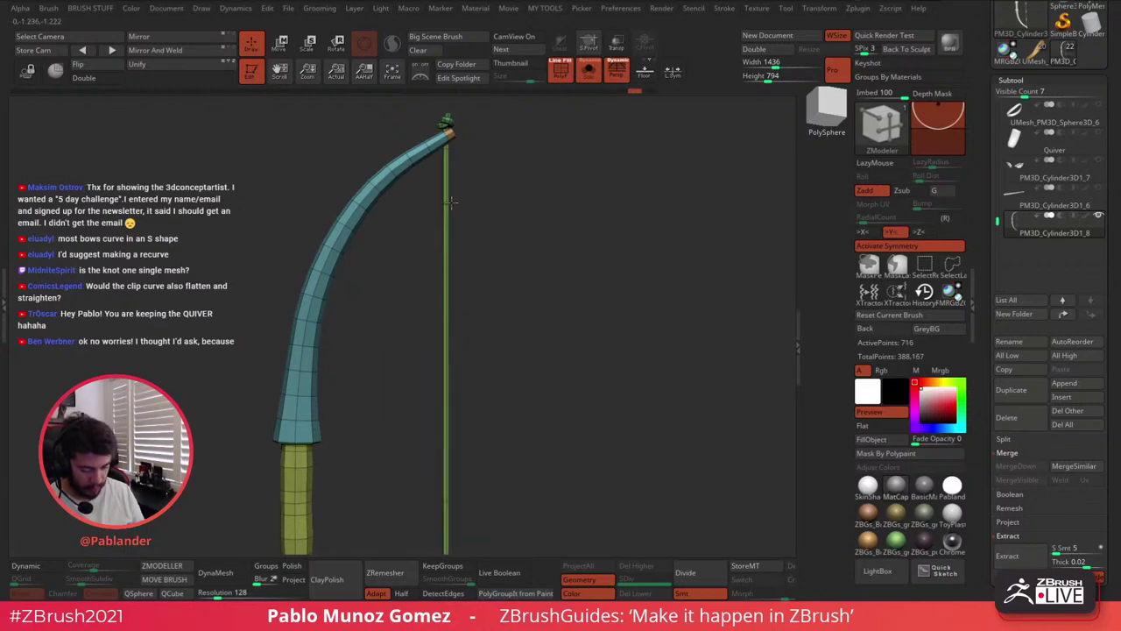
Switch to the Move brush for working on the knot at the bow's upper limb tip
{"action": "left_click_drag", "start_coordinate": [462, 137], "coordinate": [592, 345], "text": "alt"}
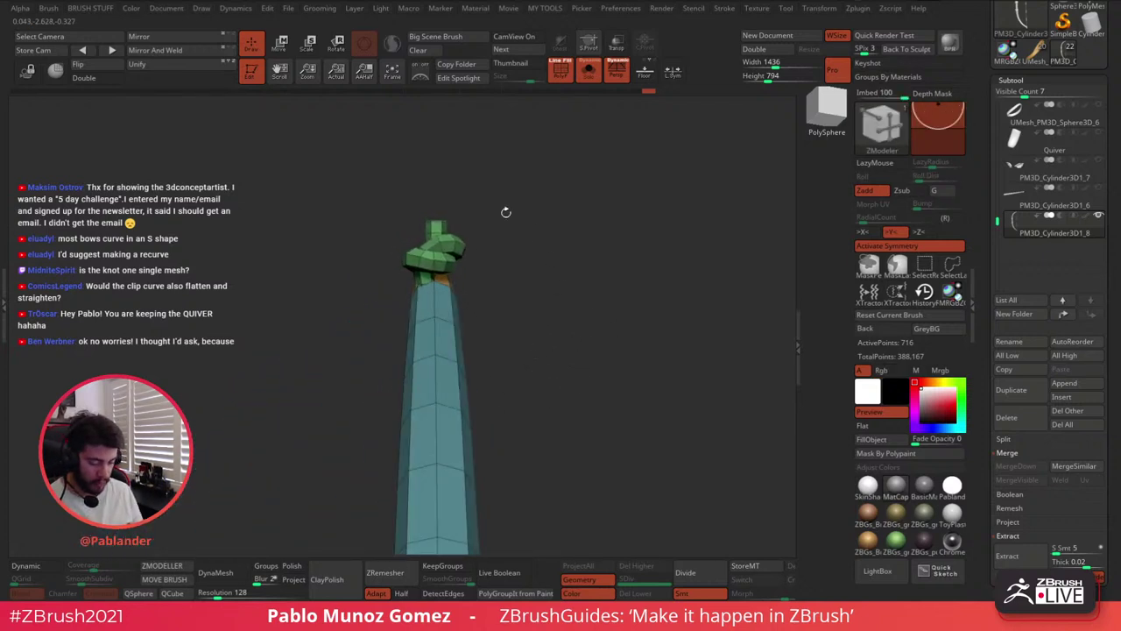
{"action": "left_click", "coordinate": [281, 49]}
{"action": "key", "text": "space"}
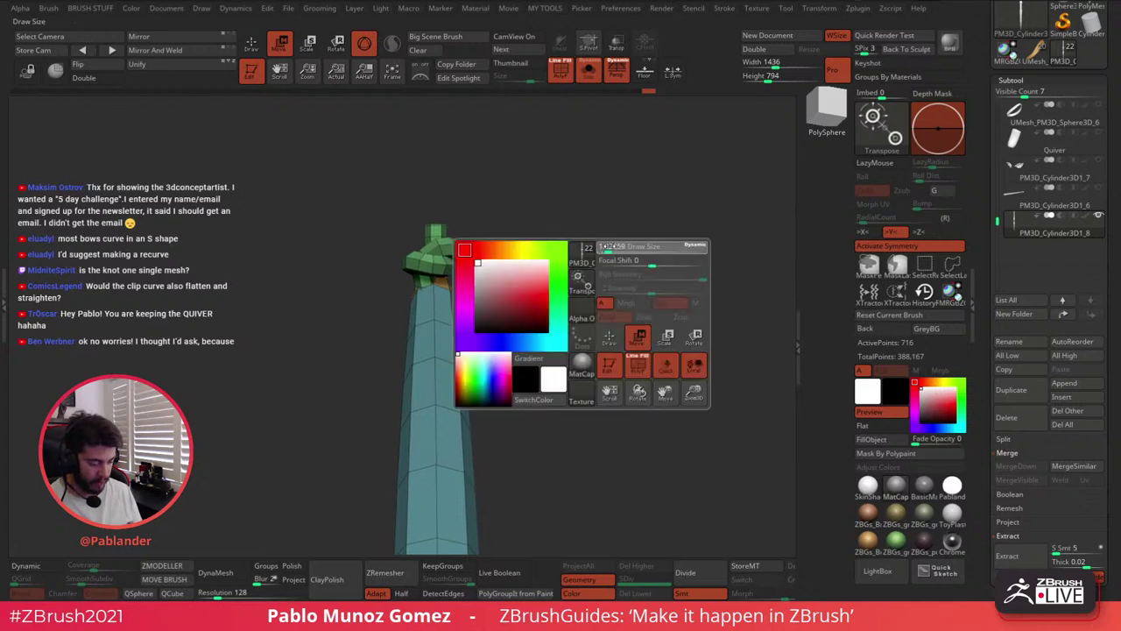
{"action": "key", "text": "space"}
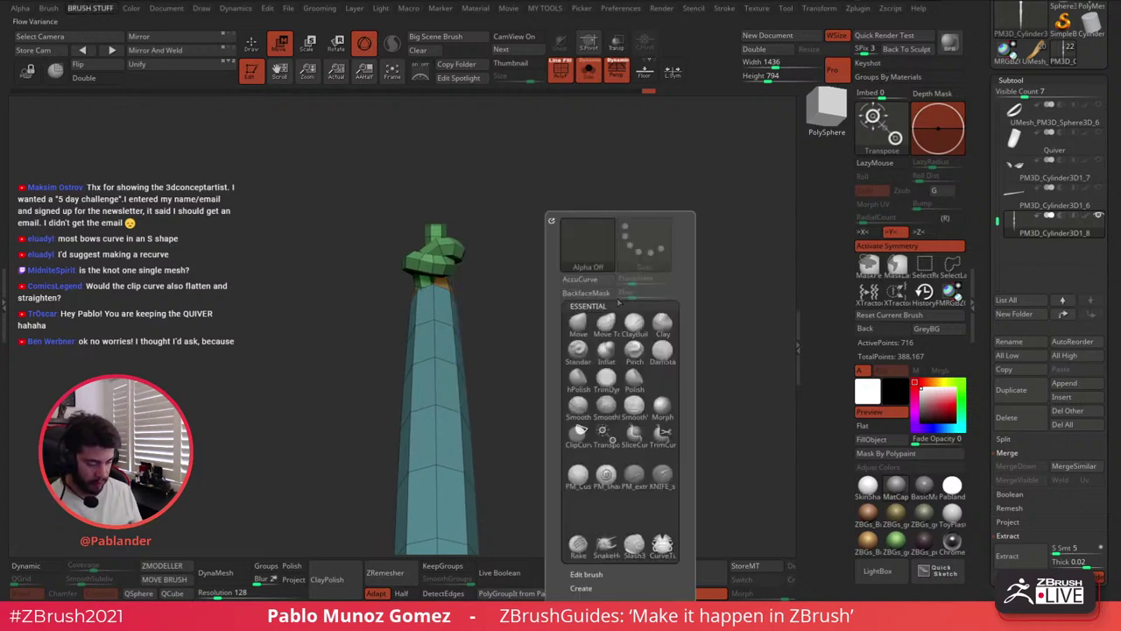
{"action": "left_click", "coordinate": [579, 325]}
{"action": "left_click_drag", "start_coordinate": [529, 361], "coordinate": [588, 313], "text": "alt"}
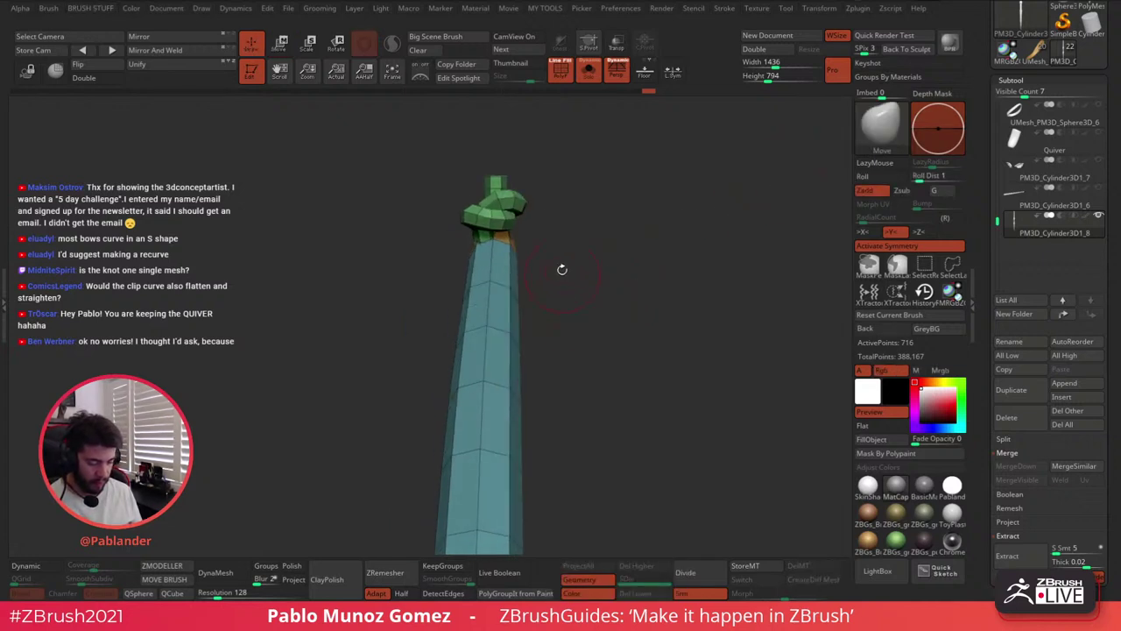
Isolate the bowstring and knots by polygroup, mask them, show the whole bow, and invert the mask to leave only the string editable
{"action": "mouse_move", "coordinate": [534, 209]}
{"action": "left_mouse_down"}
{"action": "mouse_move", "coordinate": [676, 216]}
{"action": "mouse_move", "coordinate": [543, 215]}
{"action": "mouse_move", "coordinate": [562, 260]}
{"action": "mouse_move", "coordinate": [630, 289]}
{"action": "mouse_move", "coordinate": [633, 277]}
{"action": "left_mouse_up"}
{"action": "left_click", "coordinate": [497, 191], "text": "ctrl+shift"}
{"action": "left_click", "coordinate": [491, 328], "text": "ctrl+shift"}
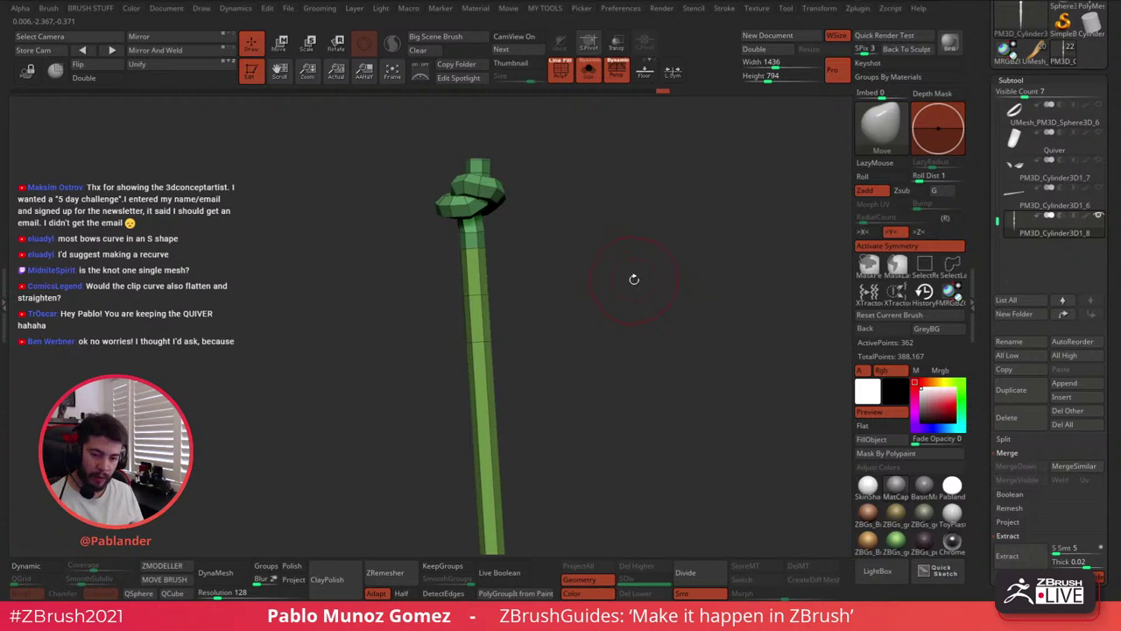
{"action": "left_click", "coordinate": [631, 279], "text": "ctrl"}
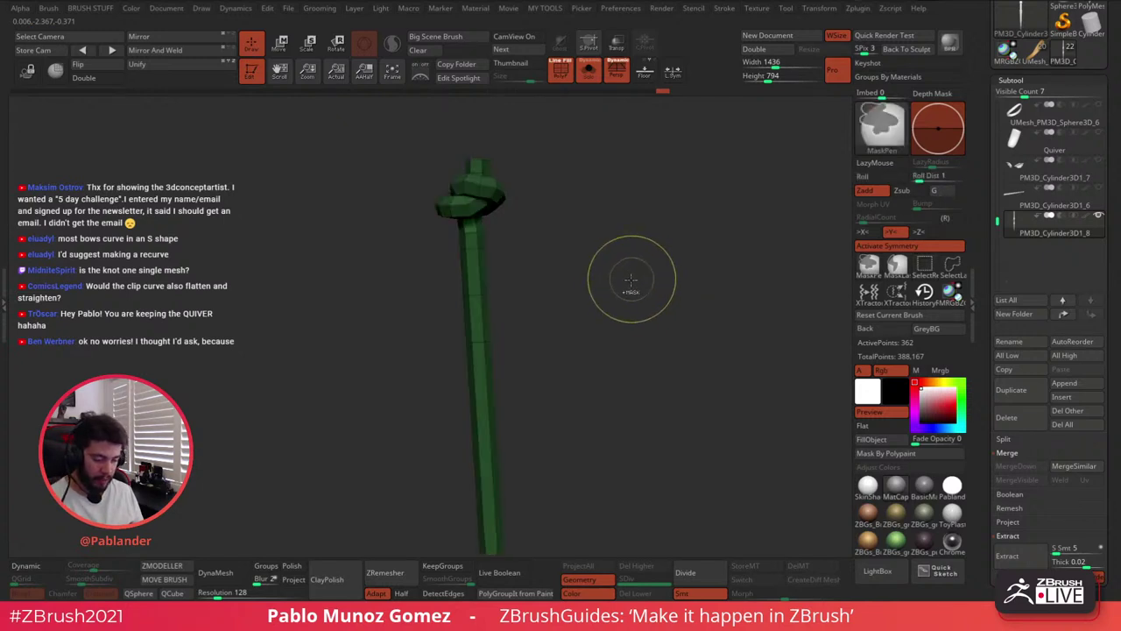
{"action": "left_click", "coordinate": [635, 281], "text": "ctrl+shift"}
{"action": "left_click", "coordinate": [636, 268], "text": "ctrl"}
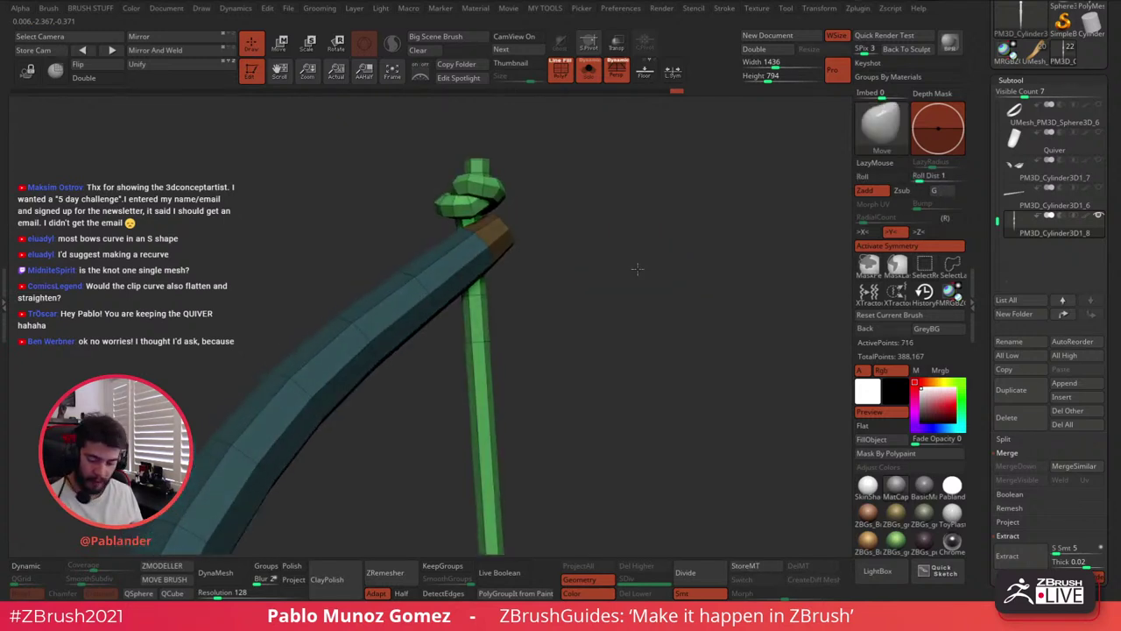
Nudge the unmasked bowstring and knots slightly along the Z axis with the Move gizmo to line them up with the limb tips
{"action": "left_click_drag", "start_coordinate": [638, 269], "coordinate": [690, 283], "text": "shift"}
{"action": "left_click", "coordinate": [282, 48]}
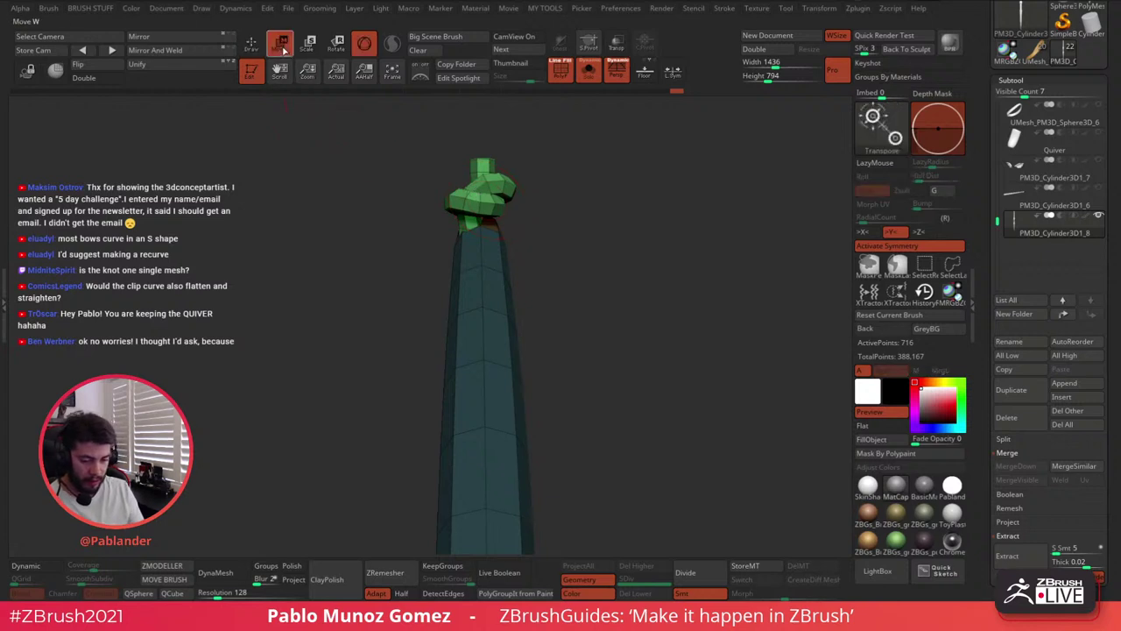
{"action": "key", "text": "f"}
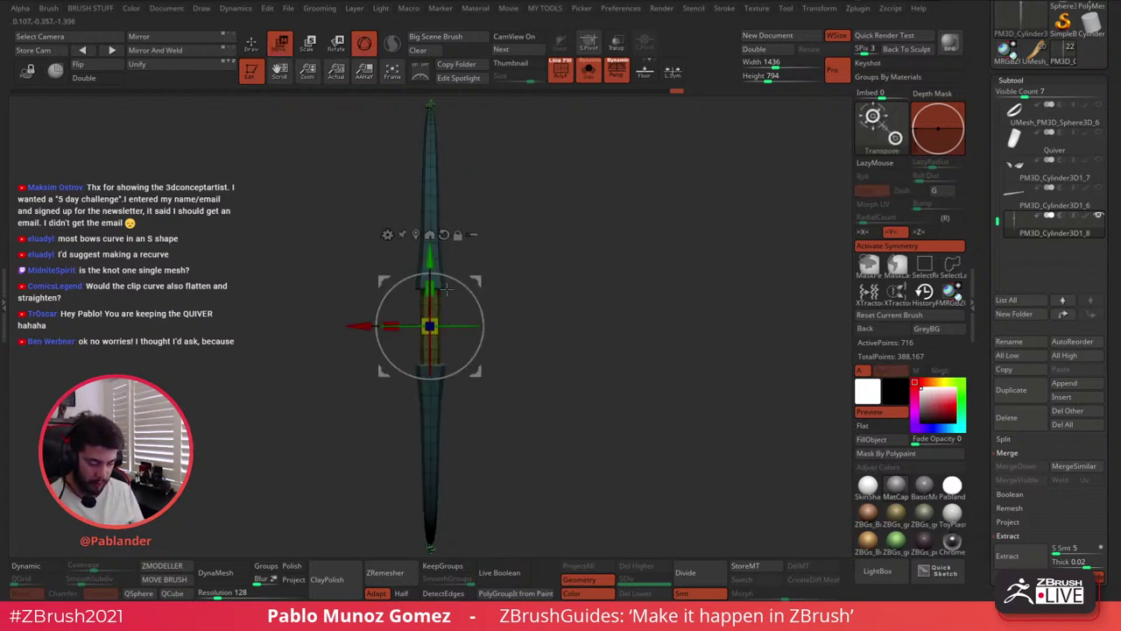
{"action": "right_click_drag", "start_coordinate": [445, 289], "coordinate": [452, 362], "text": "shift"}
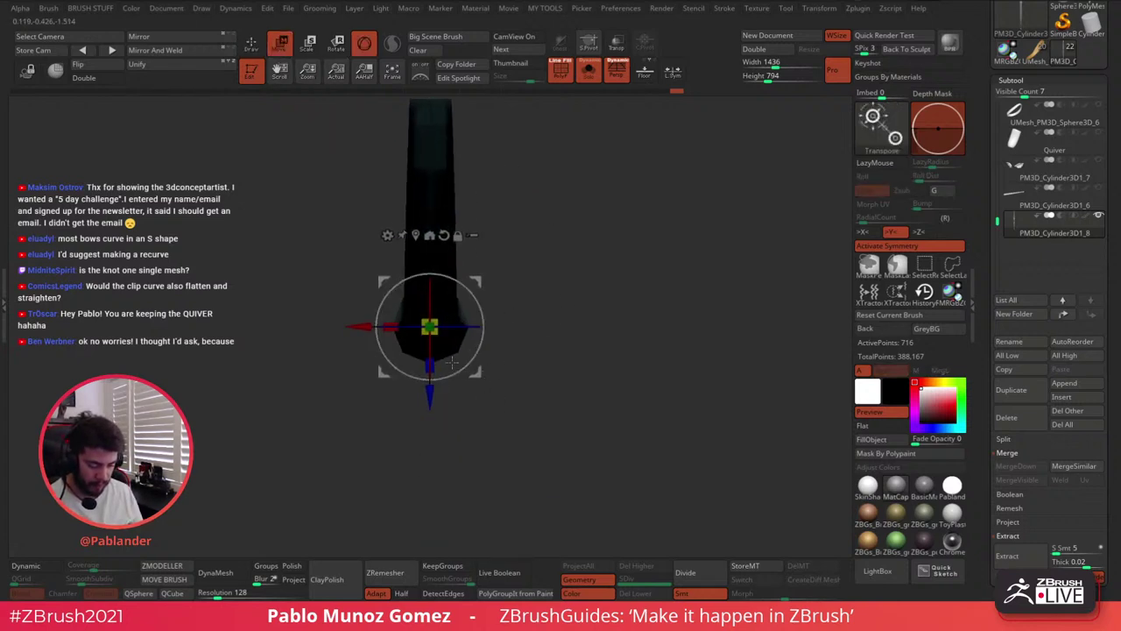
{"action": "left_click_drag", "start_coordinate": [430, 396], "coordinate": [430, 197]}
{"action": "right_click_drag", "start_coordinate": [522, 151], "coordinate": [549, 426], "text": "alt"}
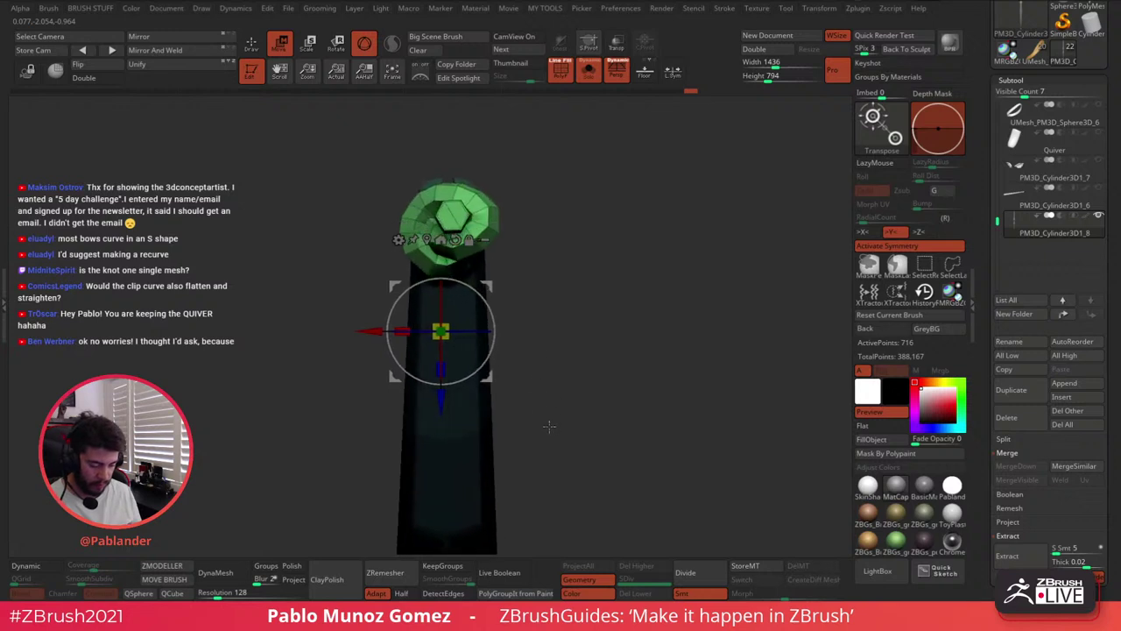
{"action": "left_click_drag", "start_coordinate": [549, 427], "coordinate": [495, 301]}
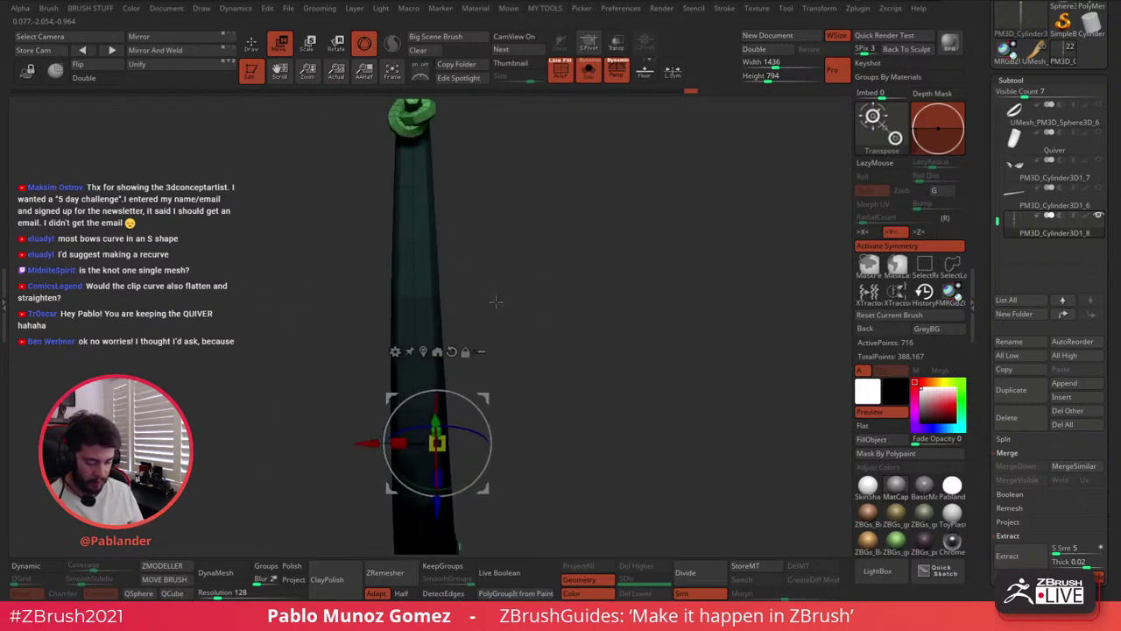
{"action": "right_click_drag", "start_coordinate": [496, 302], "coordinate": [530, 405], "text": "shift"}
{"action": "left_click_drag", "start_coordinate": [435, 482], "coordinate": [446, 88], "text": "alt"}
{"action": "right_click_drag", "start_coordinate": [466, 101], "coordinate": [570, 466], "text": "alt"}
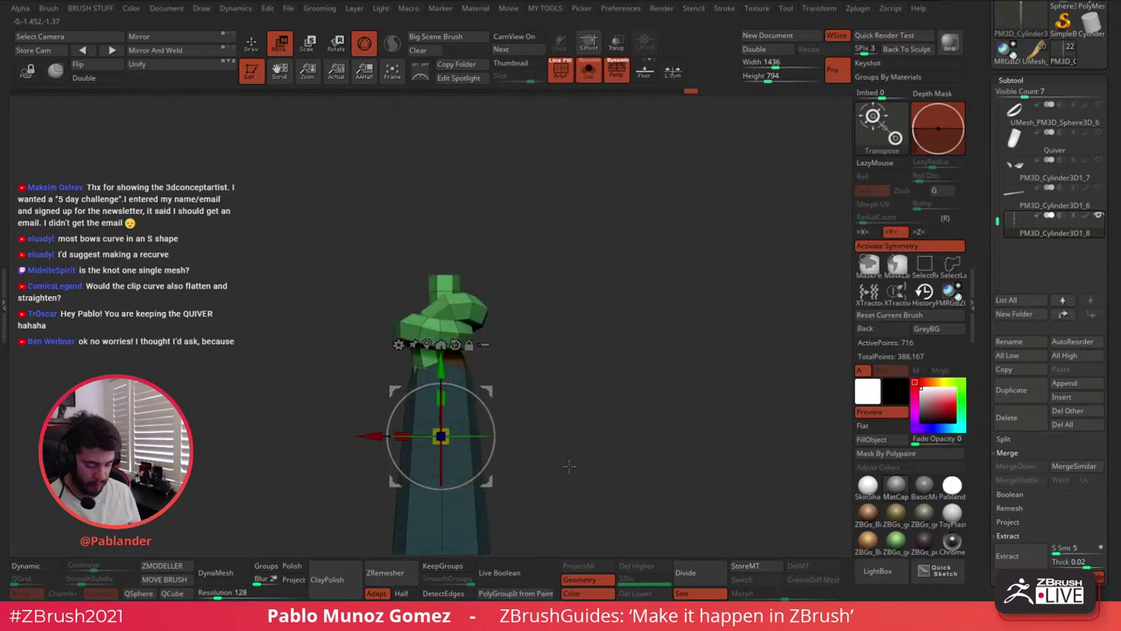
{"action": "left_click_drag", "start_coordinate": [568, 466], "coordinate": [660, 376]}
{"action": "left_click_drag", "start_coordinate": [506, 431], "coordinate": [502, 435]}
{"action": "left_click_drag", "start_coordinate": [565, 383], "coordinate": [623, 383]}
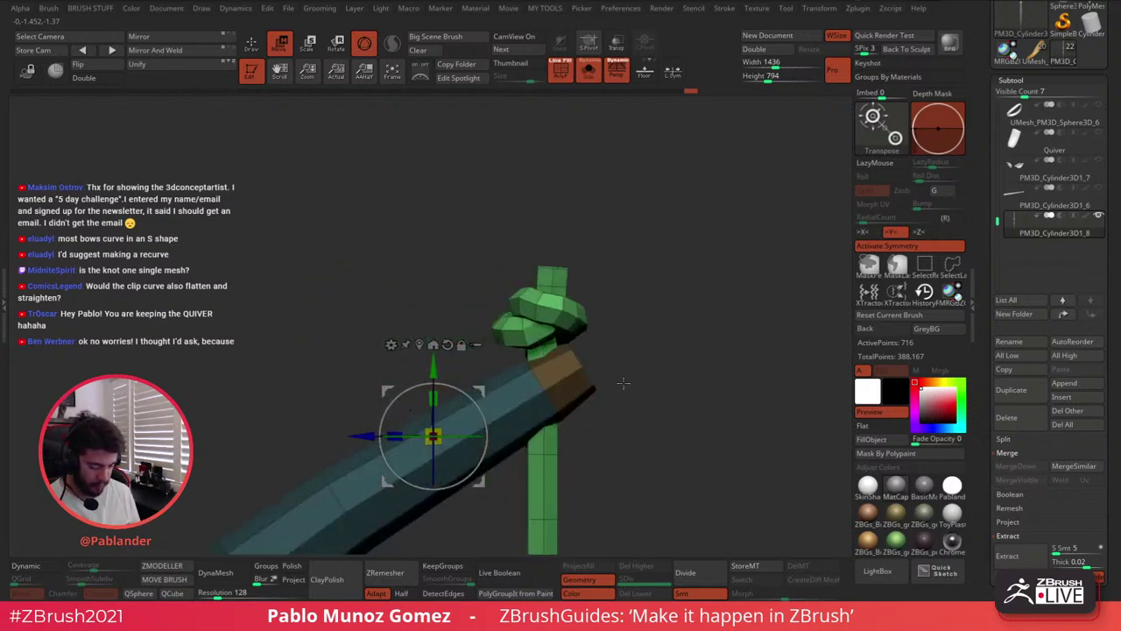
{"action": "left_click_drag", "start_coordinate": [366, 436], "coordinate": [369, 436]}
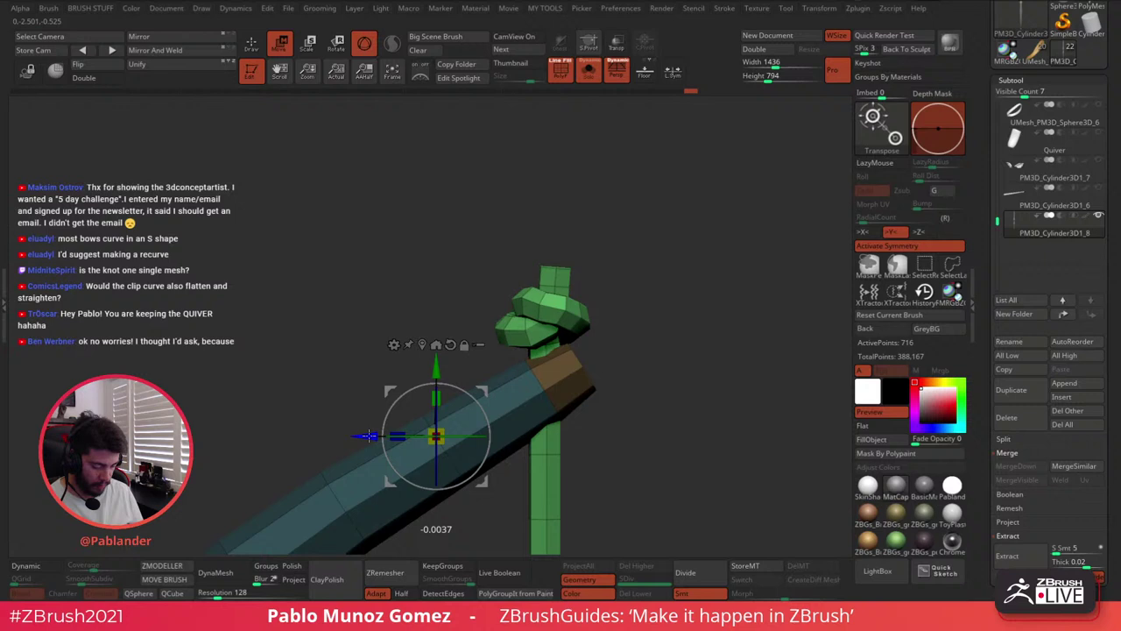
Scale the unmasked bowstring down slightly along Y to bring the knots closer to the limb tips, previewing it with dynamic subdivision
{"action": "left_click", "coordinate": [33, 565]}
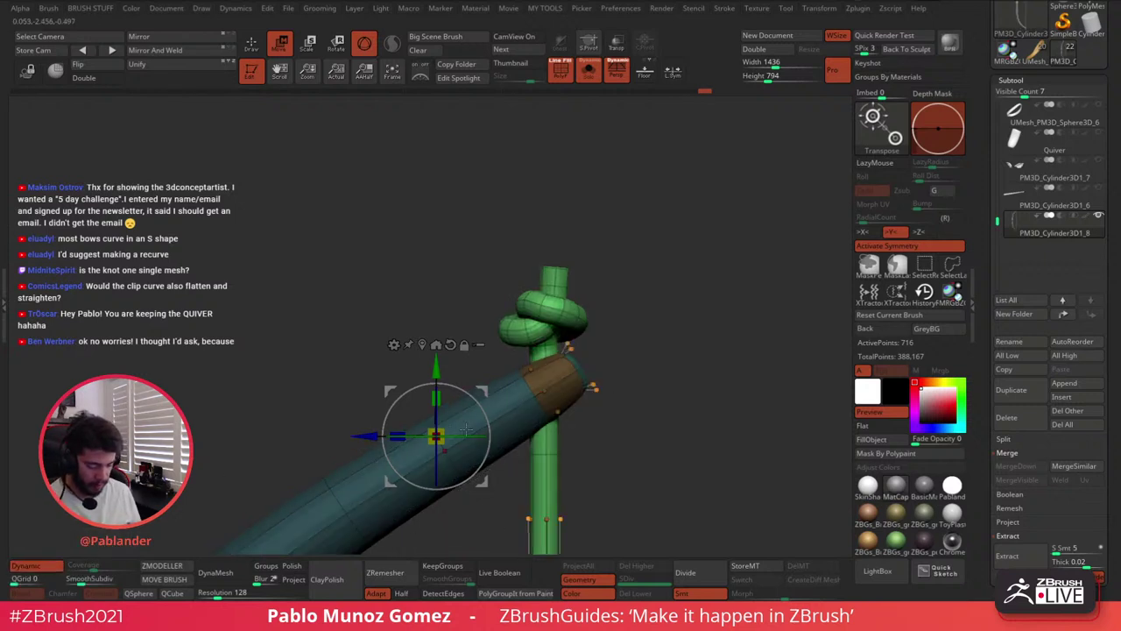
{"action": "left_click_drag", "start_coordinate": [436, 399], "coordinate": [436, 417]}
{"action": "key", "text": "q"}
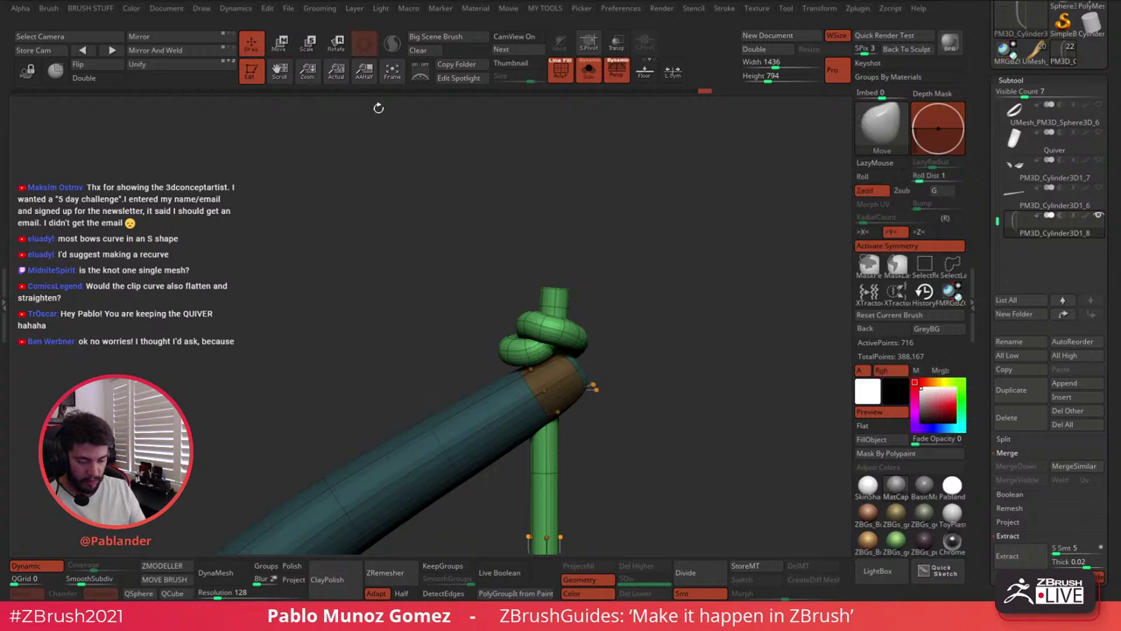
{"action": "right_click_drag", "start_coordinate": [263, 529], "coordinate": [307, 464]}
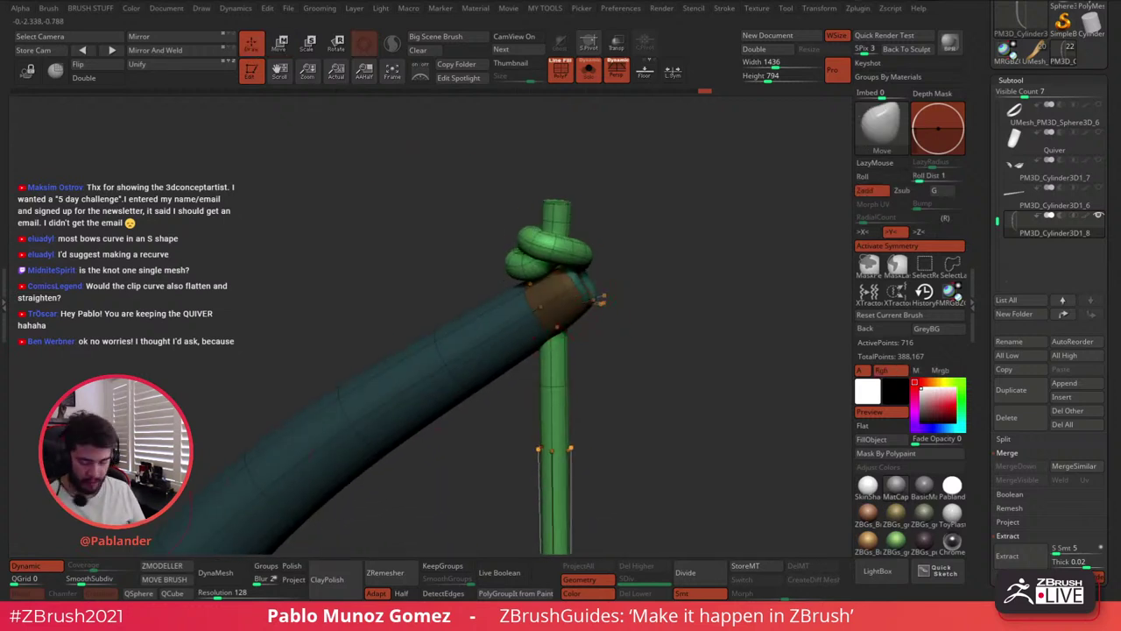
{"action": "left_click", "coordinate": [38, 565]}
Clear the mask on the bow and check the whole bow from the side
{"action": "right_click_drag", "start_coordinate": [621, 393], "coordinate": [551, 228], "text": "ctrl"}
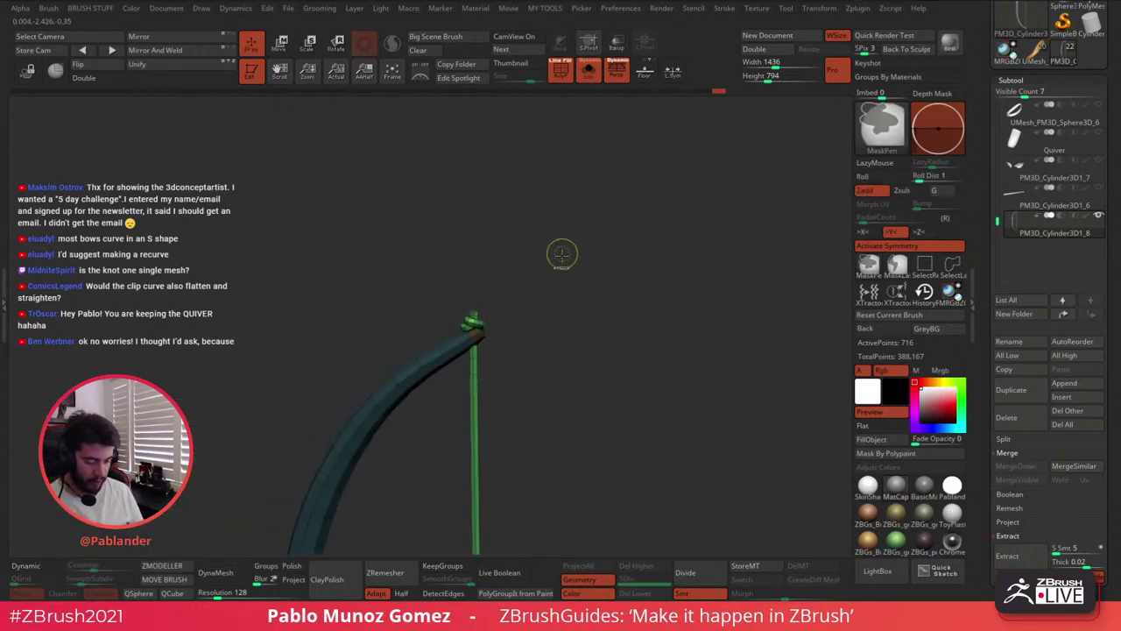
{"action": "left_click_drag", "start_coordinate": [561, 254], "coordinate": [598, 346], "text": "ctrl"}
{"action": "right_click_drag", "start_coordinate": [574, 423], "coordinate": [501, 289], "text": "ctrl"}
{"action": "mouse_move", "coordinate": [506, 451]}
{"action": "right_mouse_down", "text": "alt"}
{"action": "mouse_move", "coordinate": [513, 283]}
{"action": "mouse_move", "coordinate": [574, 278]}
{"action": "right_mouse_up", "text": "alt"}
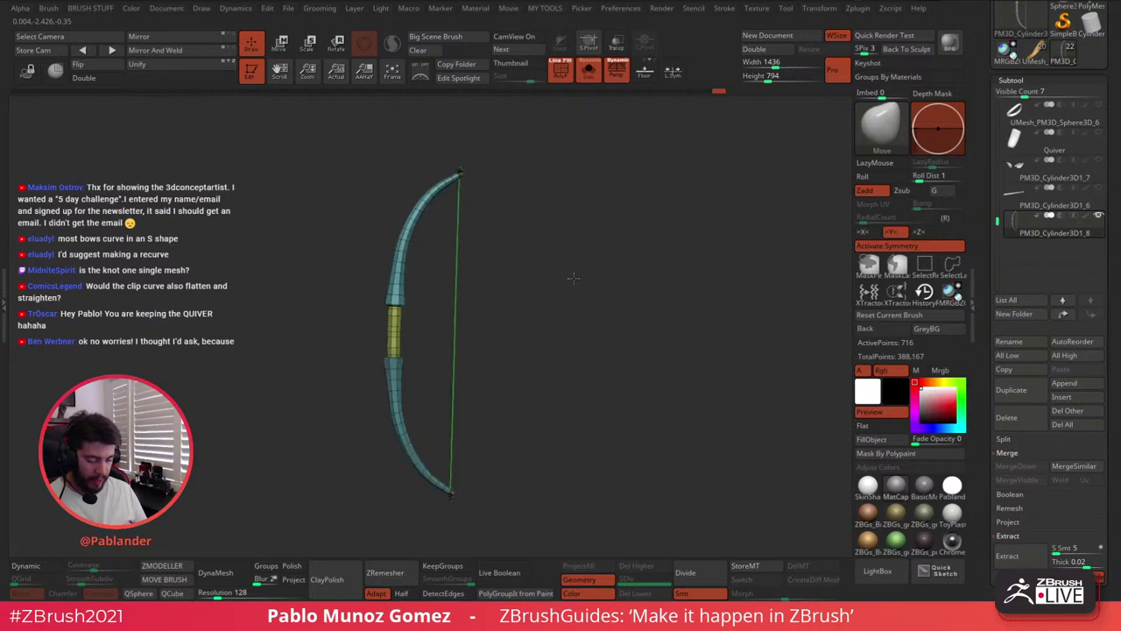
{"action": "left_click_drag", "start_coordinate": [573, 278], "coordinate": [614, 315]}
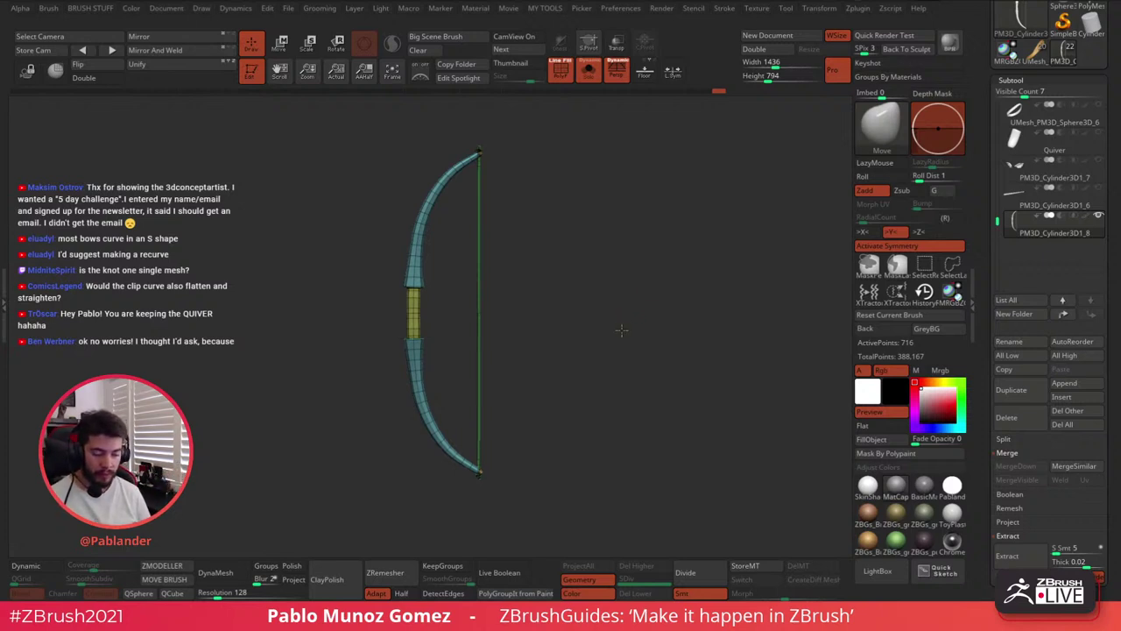
{"action": "left_click_drag", "start_coordinate": [624, 310], "coordinate": [624, 274]}
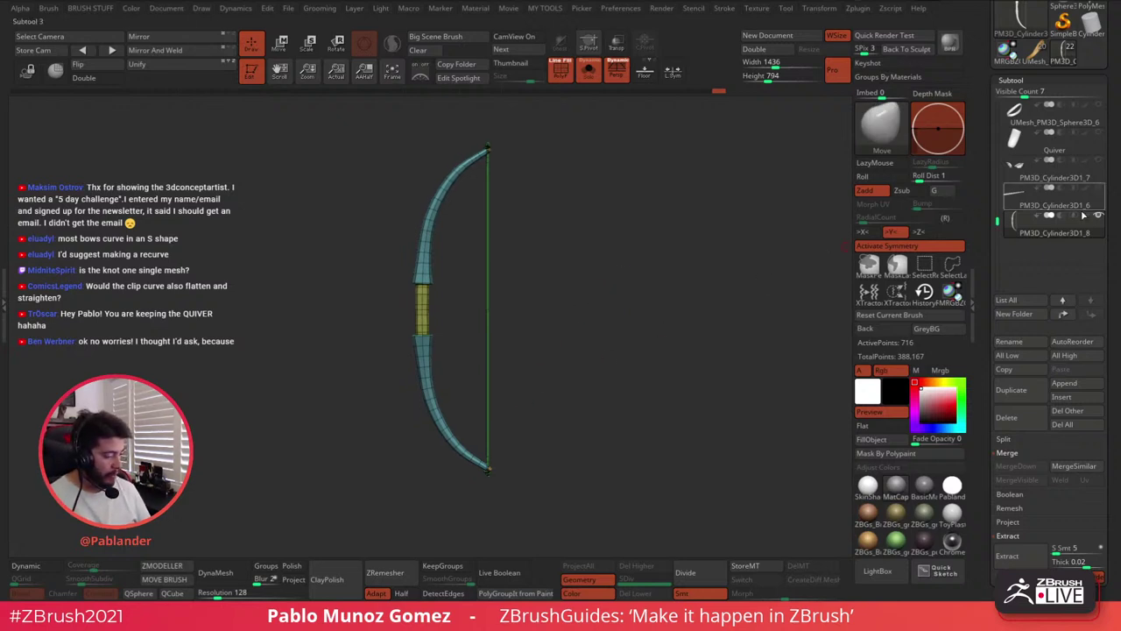
Make all subtools visible and leave Solo mode to show the bow together with the winged character
{"action": "mouse_move", "coordinate": [1108, 192]}
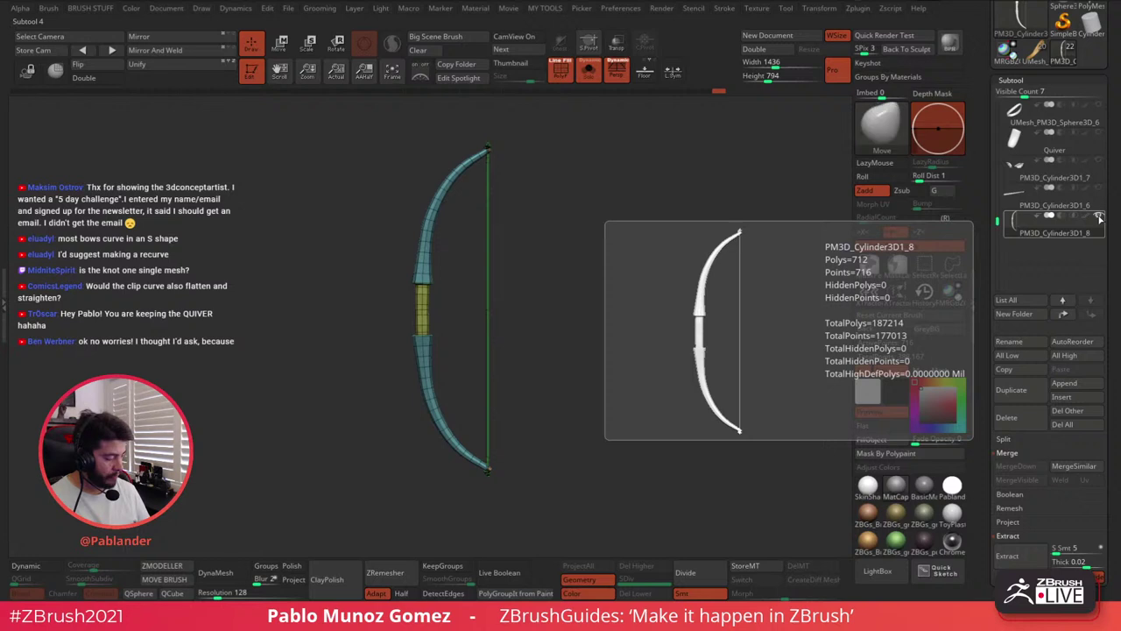
{"action": "left_click", "coordinate": [1098, 215], "text": "shift"}
{"action": "left_click_drag", "start_coordinate": [997, 220], "coordinate": [998, 104]}
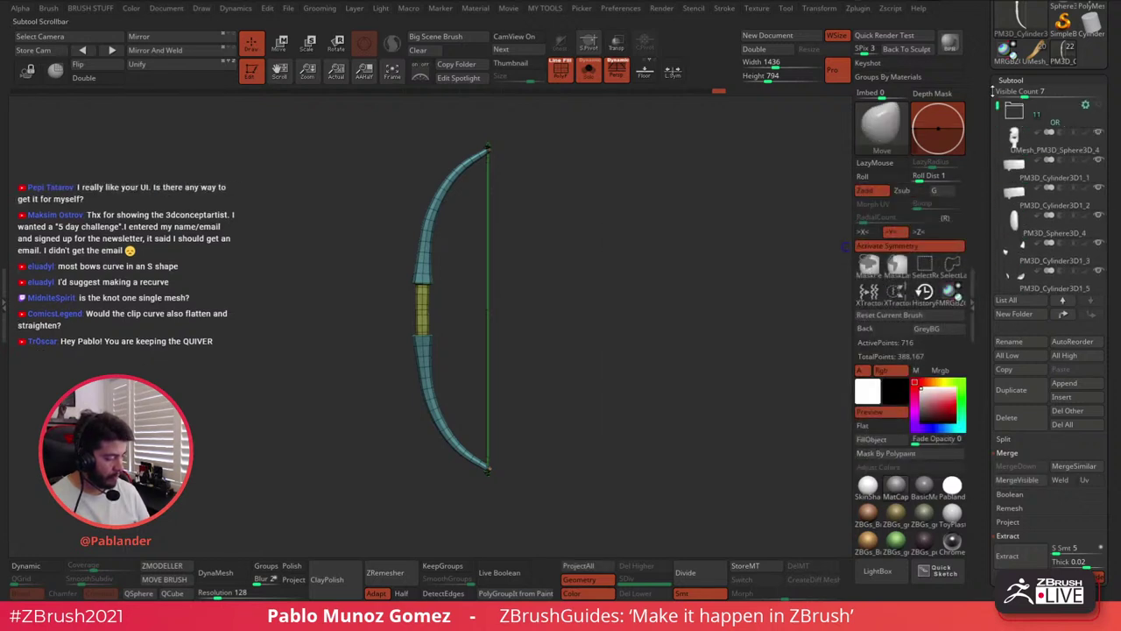
{"action": "scroll", "coordinate": [1051, 175], "scroll_direction": "down", "scroll_amount": 5}
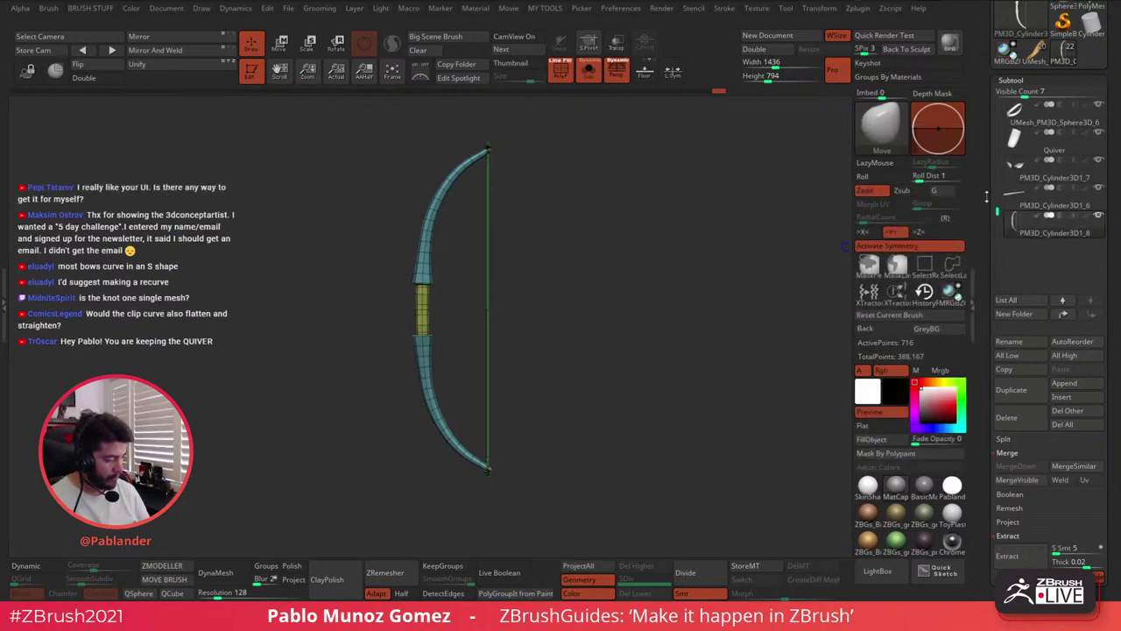
{"action": "left_click", "coordinate": [588, 72]}
{"action": "right_click_drag", "start_coordinate": [601, 210], "coordinate": [619, 251], "text": "alt"}
Turn off symmetry and reposition the bow's transform gizmo from the upper tip to the middle of the bow at grip height
{"action": "key", "text": "w"}
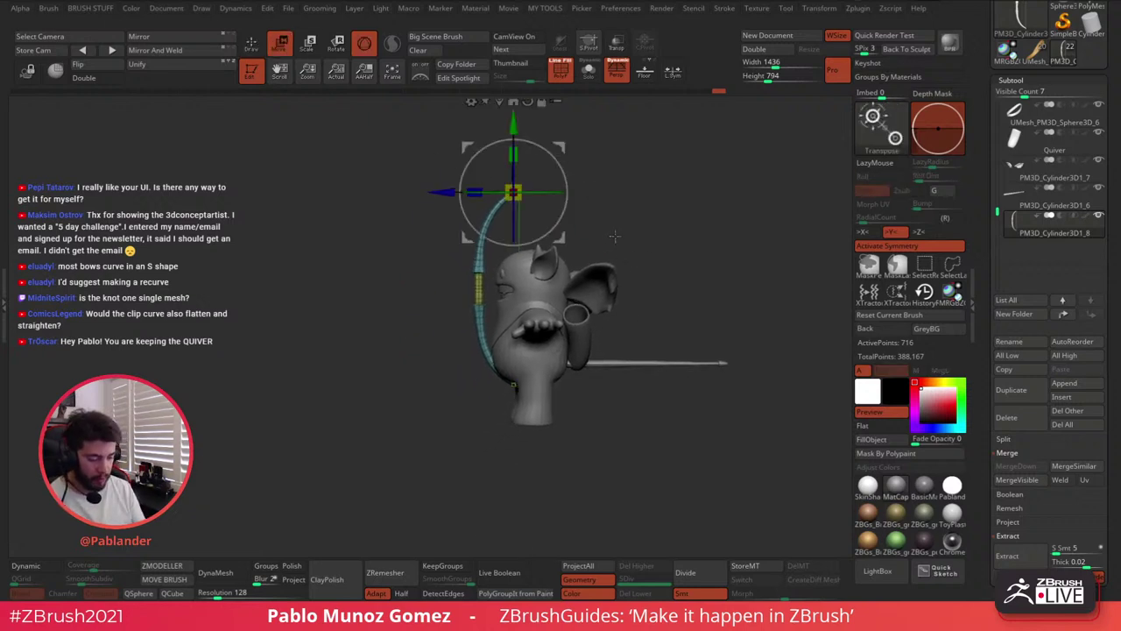
{"action": "left_click_drag", "start_coordinate": [613, 235], "coordinate": [673, 216], "text": "shift"}
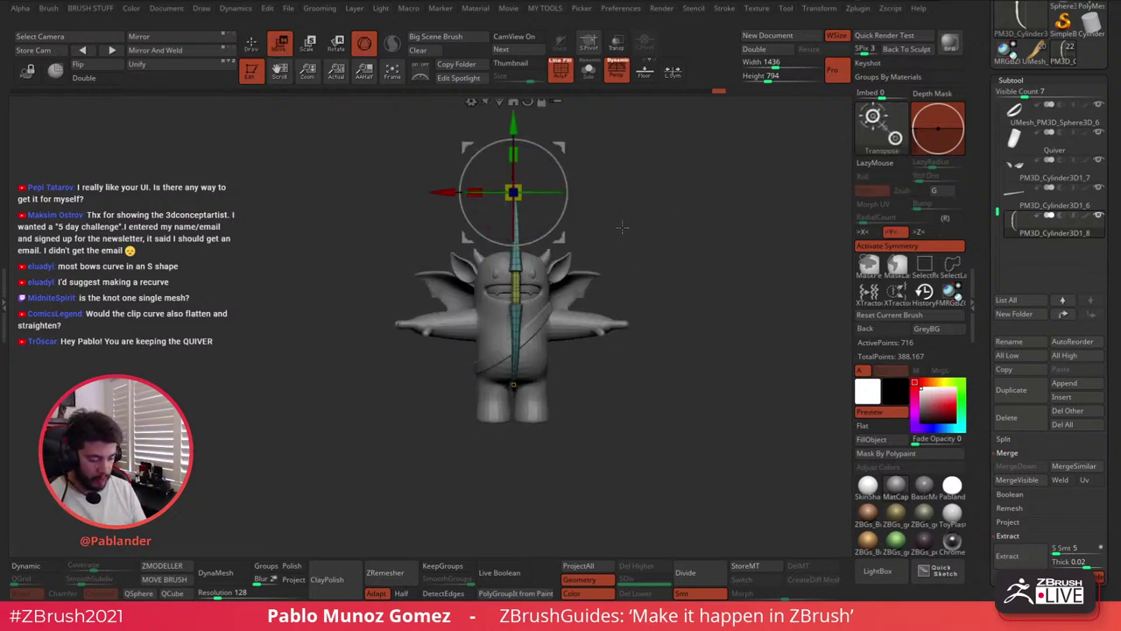
{"action": "right_click_drag", "start_coordinate": [621, 226], "coordinate": [679, 233], "text": "alt"}
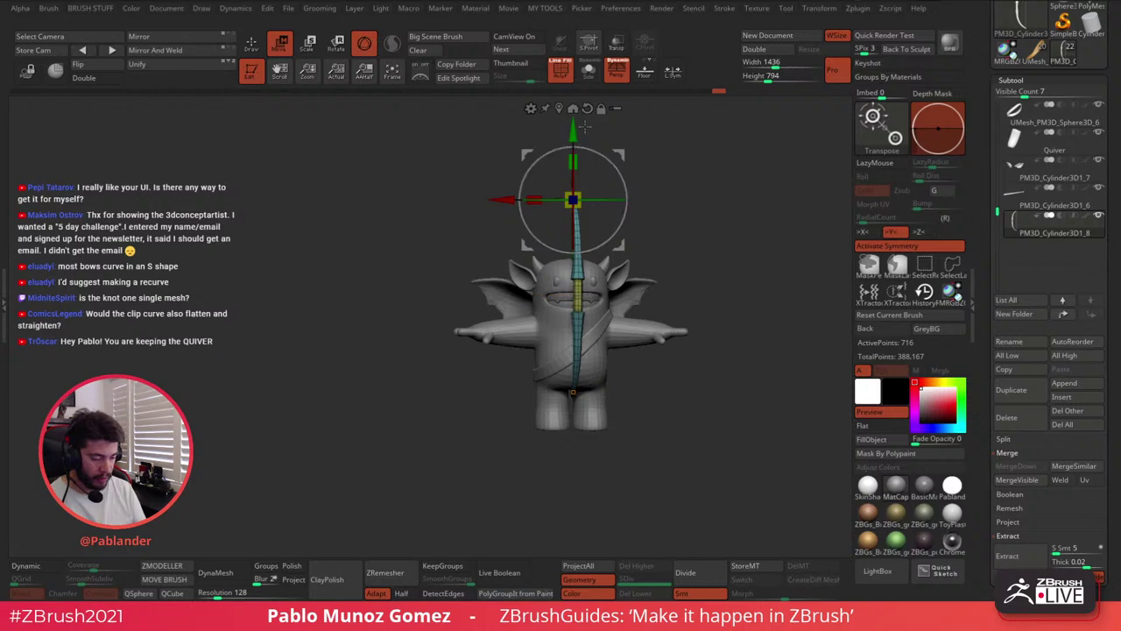
{"action": "left_click", "coordinate": [560, 107]}
{"action": "left_click_drag", "start_coordinate": [692, 175], "coordinate": [632, 168], "text": "shift"}
{"action": "left_click", "coordinate": [902, 250]}
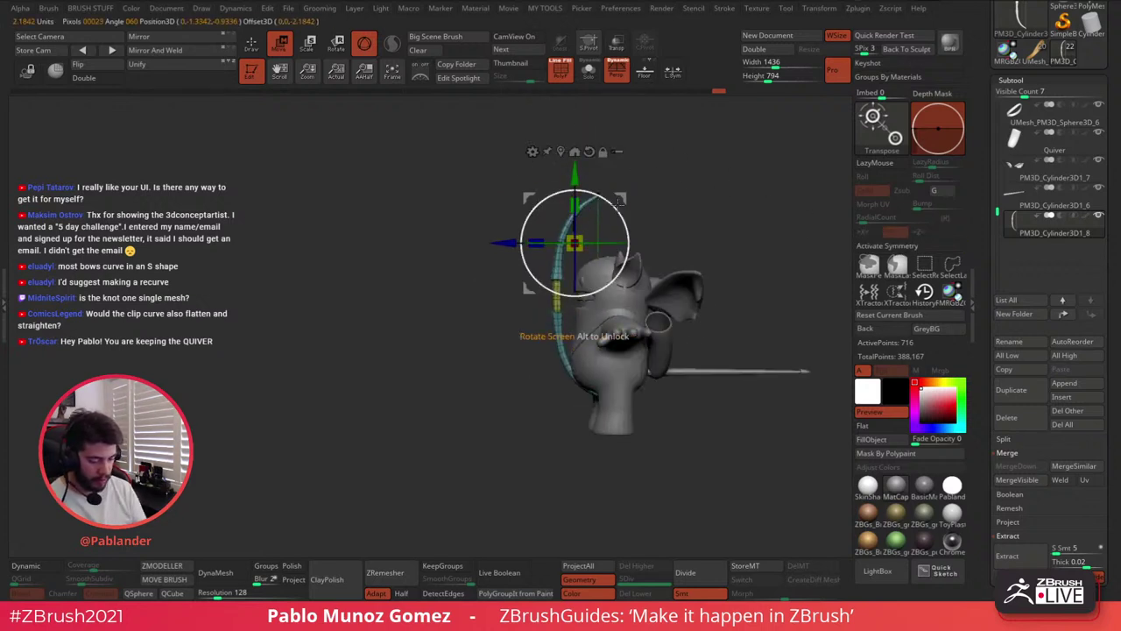
{"action": "left_click", "coordinate": [560, 152]}
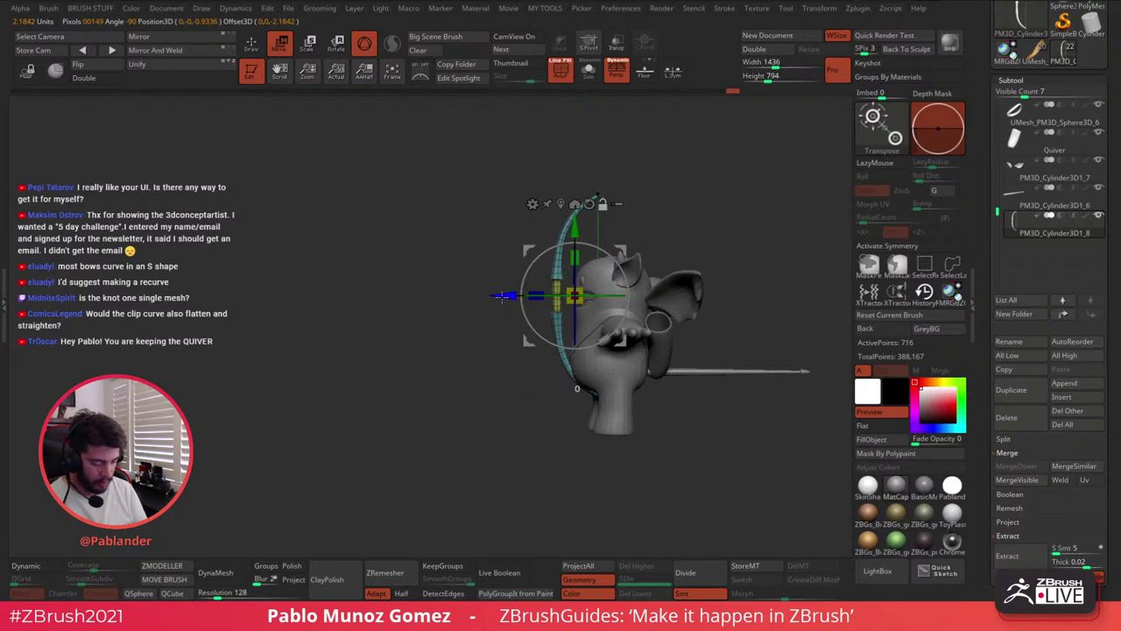
{"action": "left_click_drag", "start_coordinate": [505, 296], "coordinate": [487, 295], "text": "alt"}
{"action": "left_click_drag", "start_coordinate": [653, 203], "coordinate": [679, 273]}
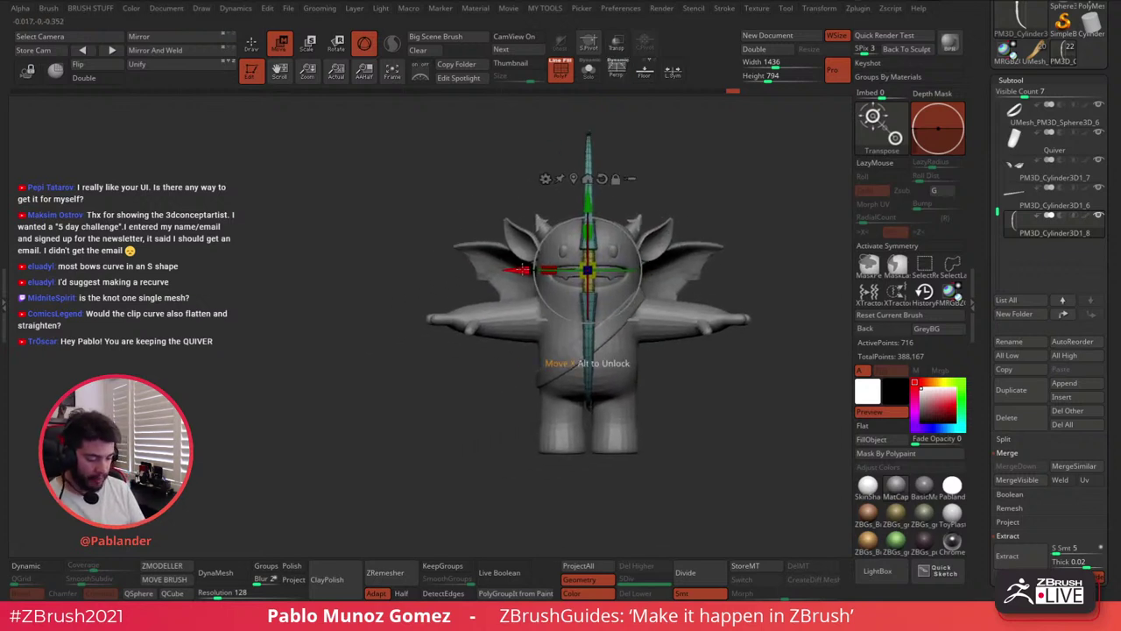
Try moving the bow sideways along X toward the character's hand and rotating it 90 degrees to lie horizontally
{"action": "left_click_drag", "start_coordinate": [533, 272], "coordinate": [375, 313]}
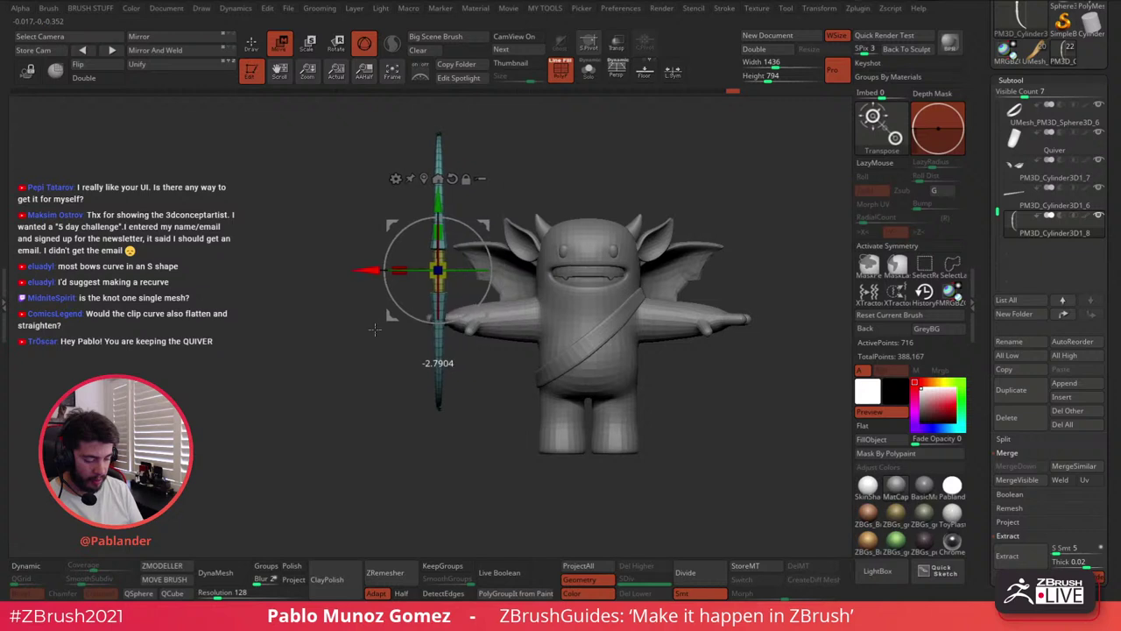
{"action": "left_click_drag", "start_coordinate": [531, 170], "coordinate": [577, 180]}
{"action": "left_click_drag", "start_coordinate": [480, 260], "coordinate": [450, 221]}
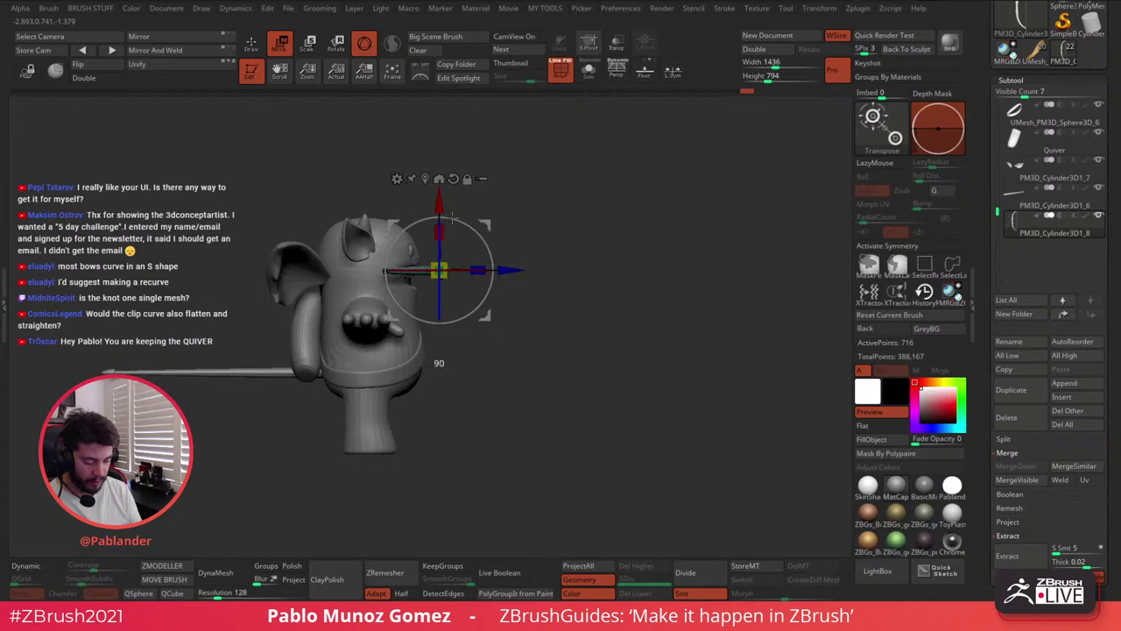
{"action": "left_click_drag", "start_coordinate": [554, 200], "coordinate": [413, 213]}
{"action": "left_click_drag", "start_coordinate": [429, 258], "coordinate": [378, 238]}
{"action": "left_click_drag", "start_coordinate": [525, 211], "coordinate": [538, 181]}
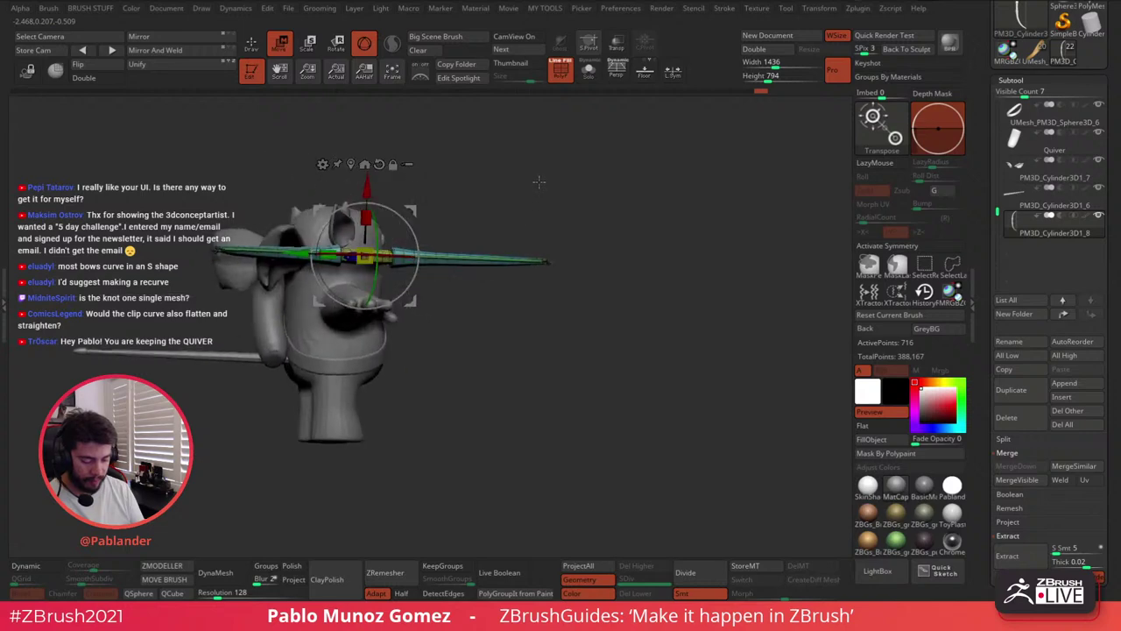
Try turning the horizontal bow around, lowering it to arm height, and sliding it outward so its grip sits at the hand
{"action": "right_click", "coordinate": [543, 180]}
{"action": "left_click", "coordinate": [574, 182]}
{"action": "left_click_drag", "start_coordinate": [623, 181], "coordinate": [582, 191], "text": "shift"}
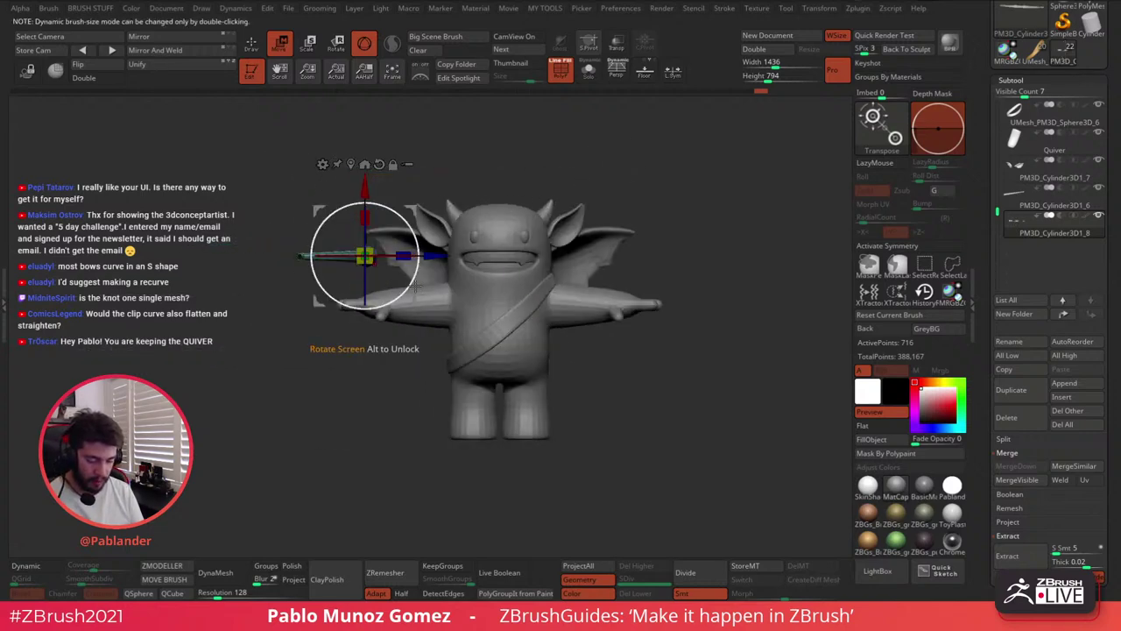
{"action": "left_click_drag", "start_coordinate": [366, 305], "coordinate": [235, 225]}
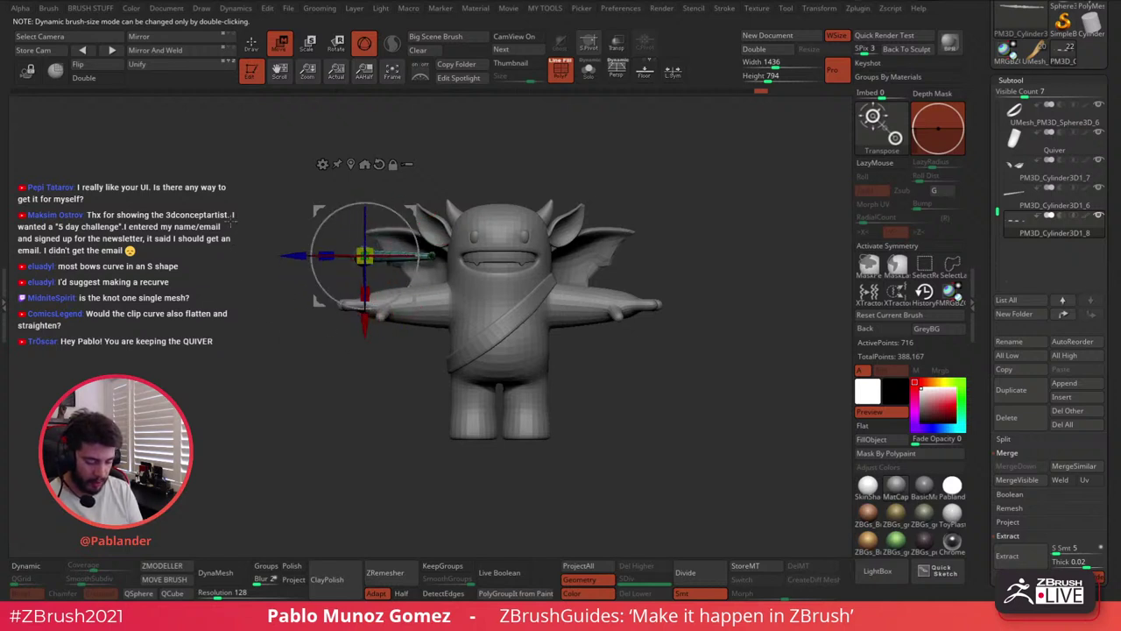
{"action": "left_click_drag", "start_coordinate": [364, 320], "coordinate": [419, 425]}
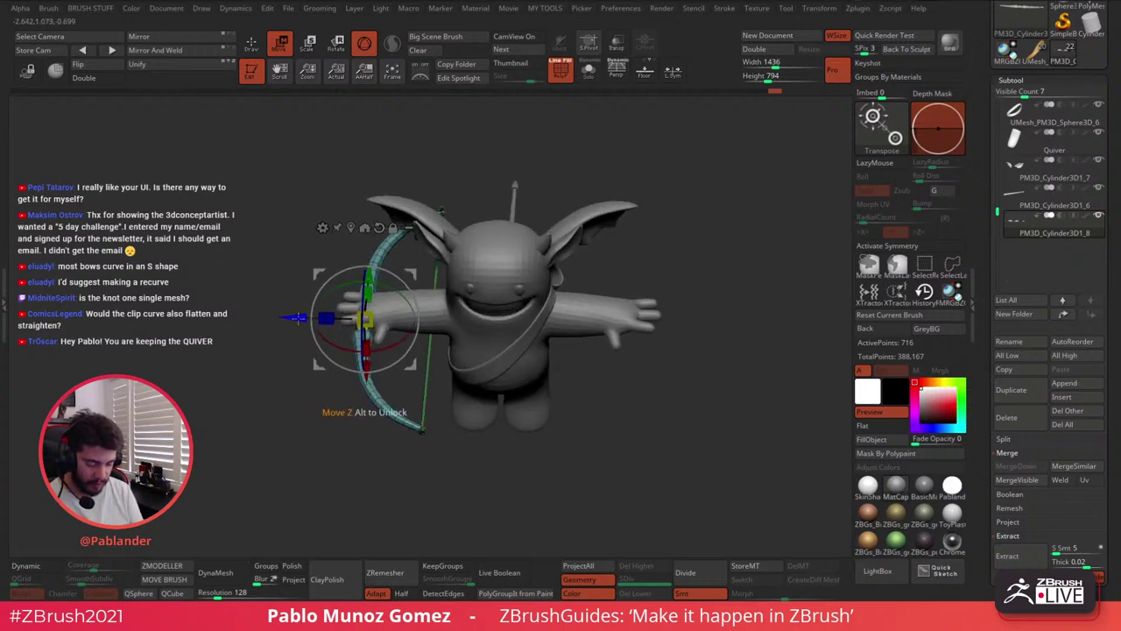
{"action": "left_click_drag", "start_coordinate": [298, 317], "coordinate": [261, 326]}
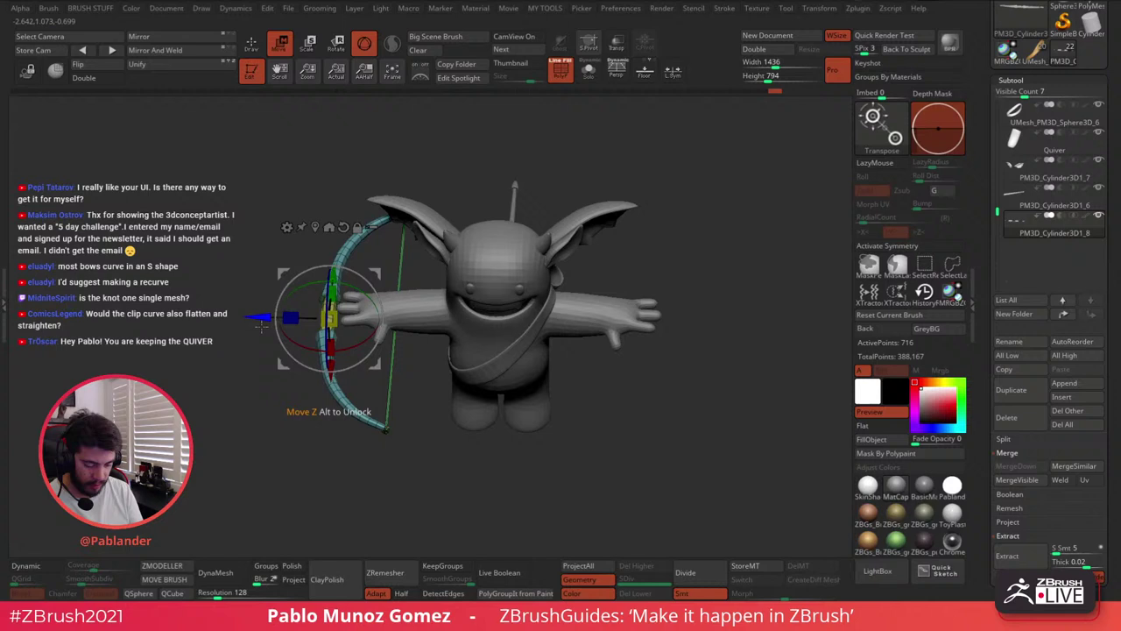
Return to Draw mode and undo the bow's moves and rotations back to its upright placement in front of the character
{"action": "left_click", "coordinate": [252, 43]}
{"action": "right_click_drag", "start_coordinate": [546, 295], "coordinate": [551, 321], "text": "ctrl"}
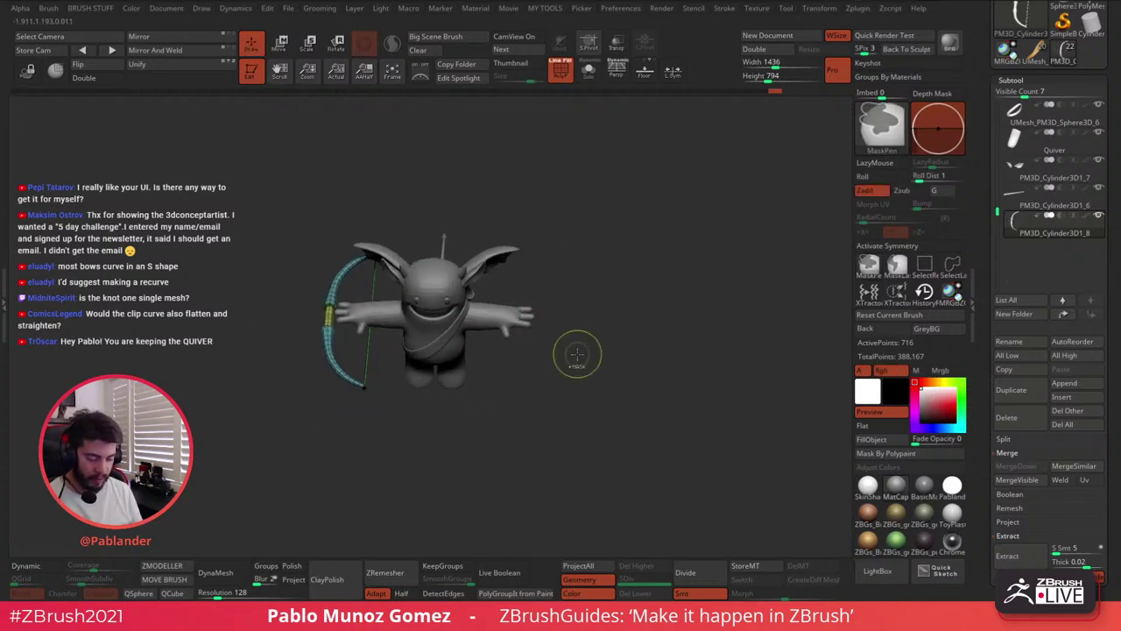
{"action": "left_click_drag", "start_coordinate": [578, 353], "coordinate": [610, 300]}
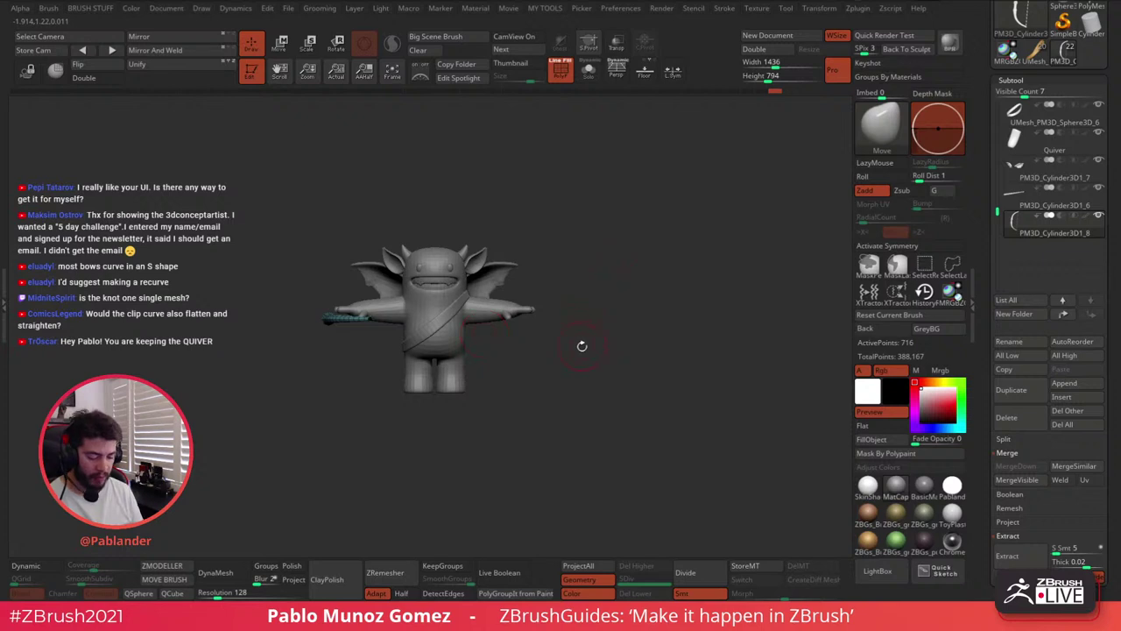
{"action": "key", "text": "ctrl+z"}
{"action": "key", "text": "ctrl+z"}
{"action": "key", "text": "ctrl+z"}
{"action": "key", "text": "ctrl+z"}
{"action": "key", "text": "ctrl+z"}
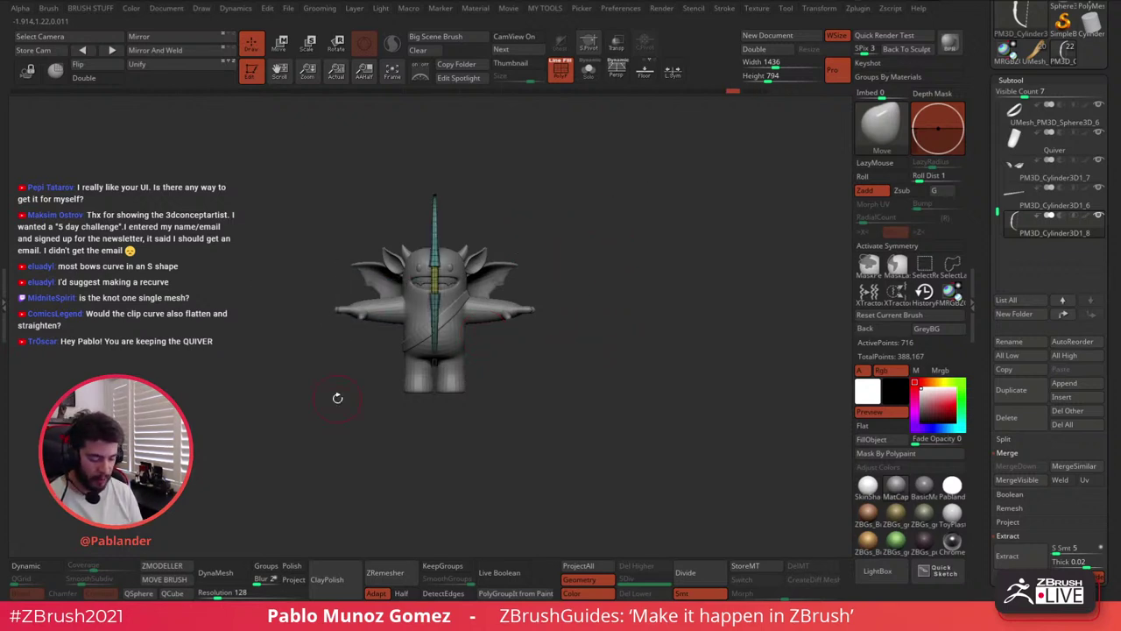
{"action": "left_click_drag", "start_coordinate": [654, 270], "coordinate": [592, 265]}
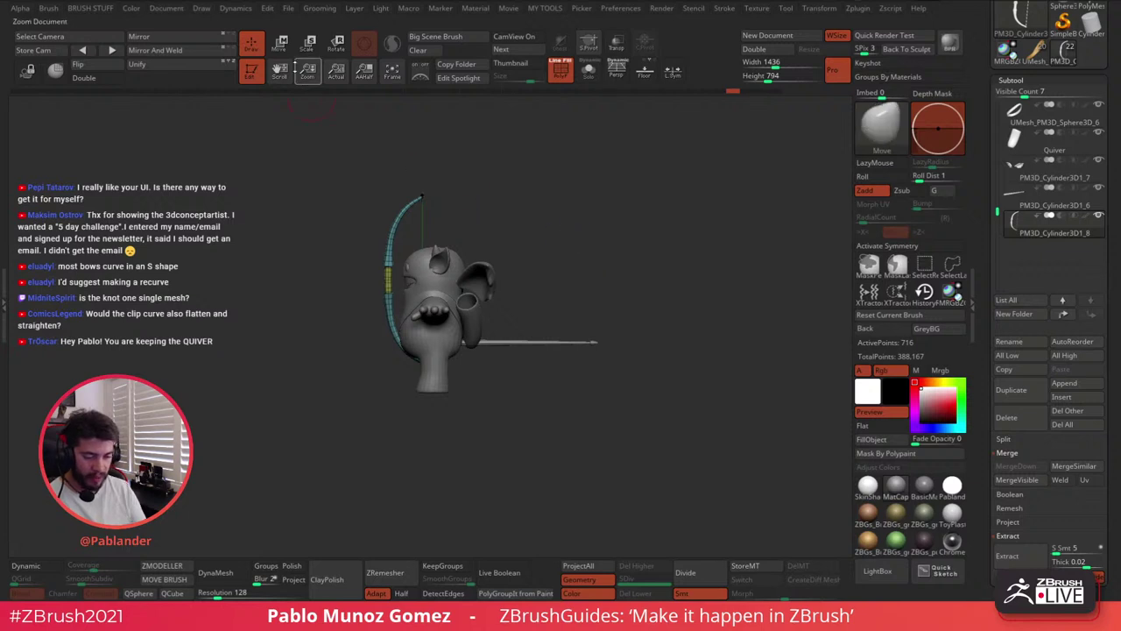
Lower the upright bow in front of the character with the Move gizmo and return to Draw mode
{"action": "left_click", "coordinate": [279, 42]}
{"action": "left_click_drag", "start_coordinate": [388, 207], "coordinate": [389, 238]}
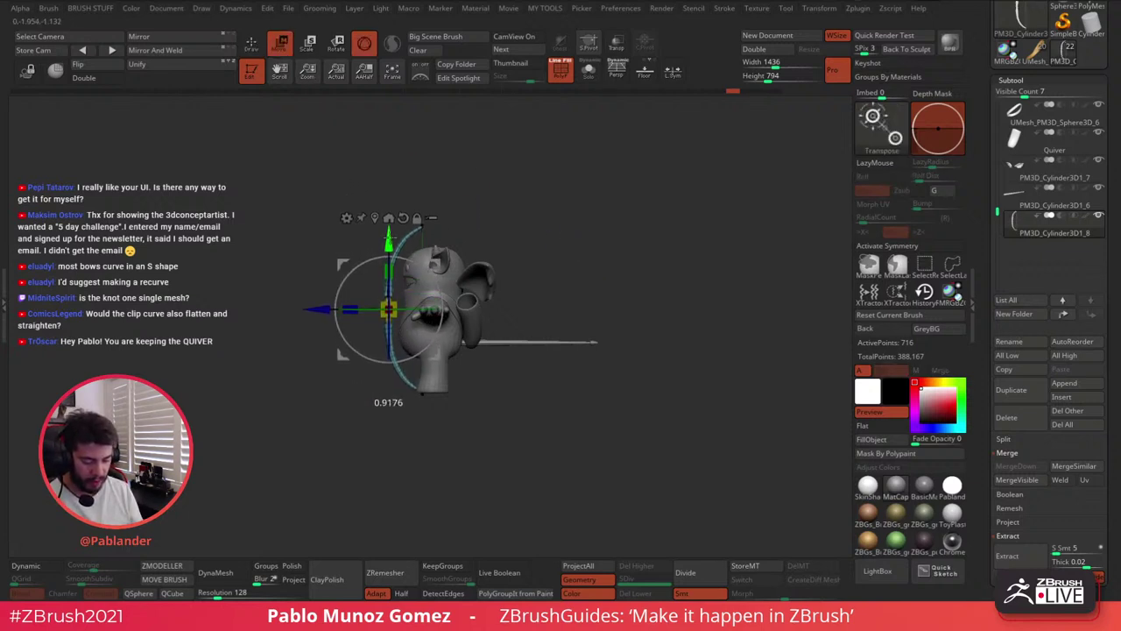
{"action": "left_click_drag", "start_coordinate": [388, 308], "coordinate": [386, 306]}
{"action": "left_click", "coordinate": [250, 42]}
{"action": "mouse_move", "coordinate": [493, 246]}
{"action": "left_mouse_down"}
{"action": "mouse_move", "coordinate": [605, 298]}
{"action": "mouse_move", "coordinate": [622, 320]}
{"action": "mouse_move", "coordinate": [660, 318]}
{"action": "mouse_move", "coordinate": [645, 338]}
{"action": "left_mouse_up"}
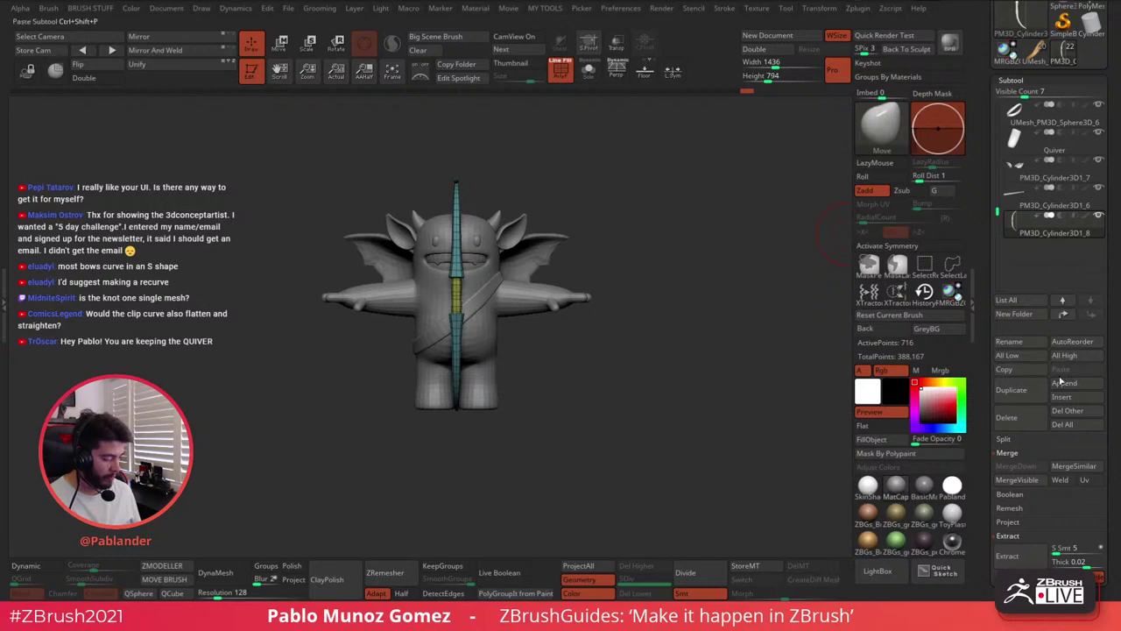
Append a Ring3D mesh as a new subtool and isolate it with Solo mode
{"action": "mouse_move", "coordinate": [985, 391]}
{"action": "left_mouse_down"}
{"action": "mouse_move", "coordinate": [984, 403]}
{"action": "mouse_move", "coordinate": [989, 374]}
{"action": "left_mouse_up"}
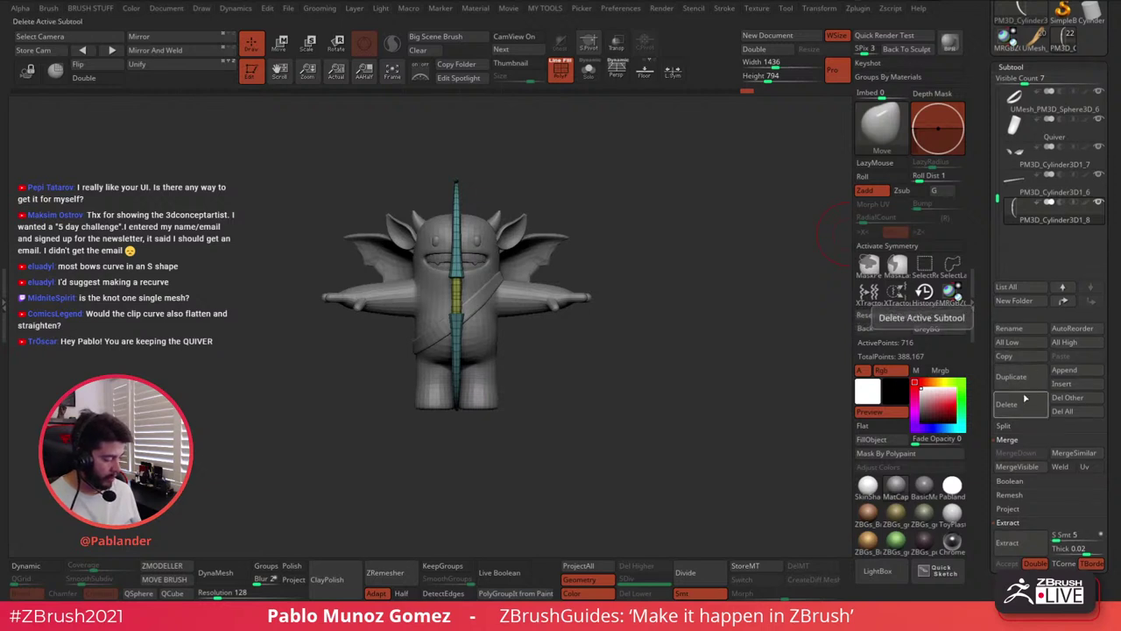
{"action": "left_click", "coordinate": [1086, 370]}
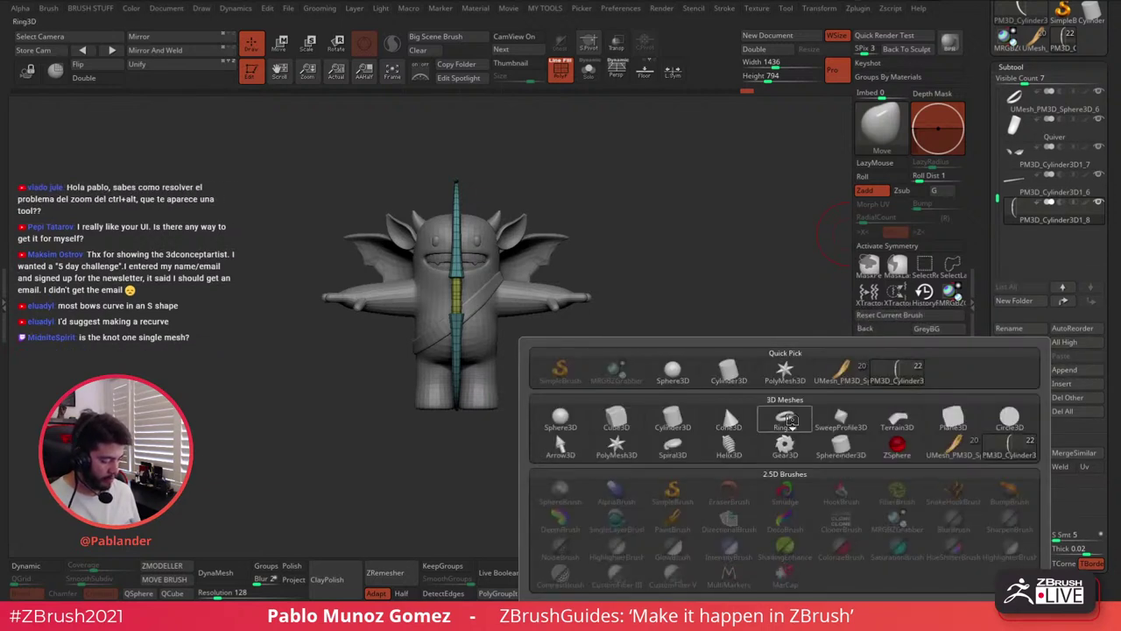
{"action": "left_click", "coordinate": [785, 419]}
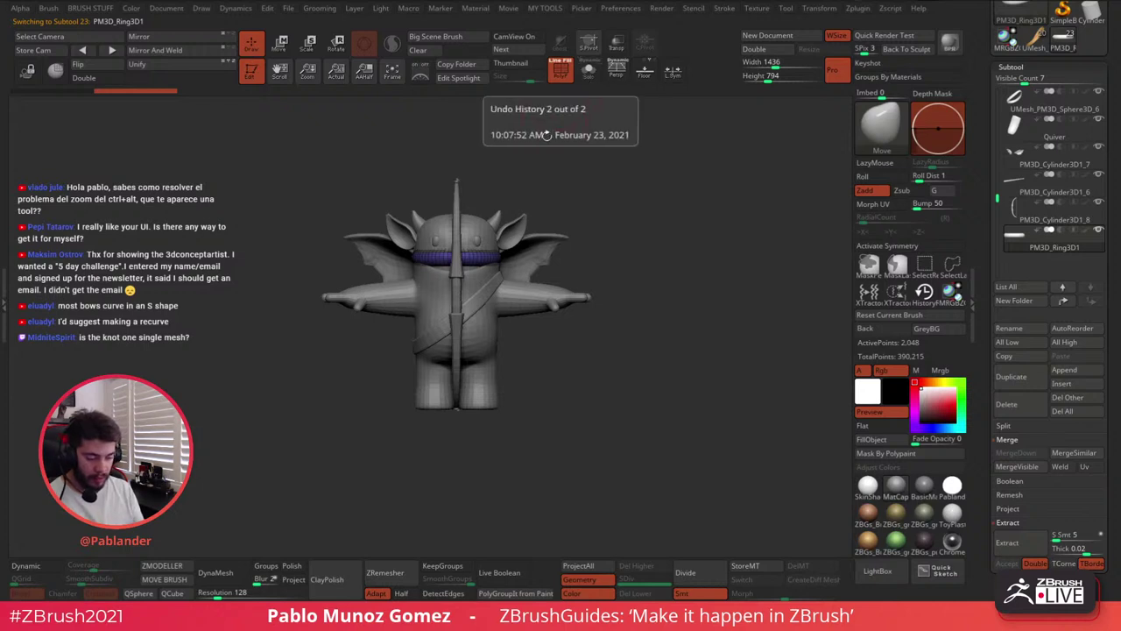
{"action": "left_click", "coordinate": [589, 70]}
{"action": "left_click_drag", "start_coordinate": [555, 279], "coordinate": [565, 326]}
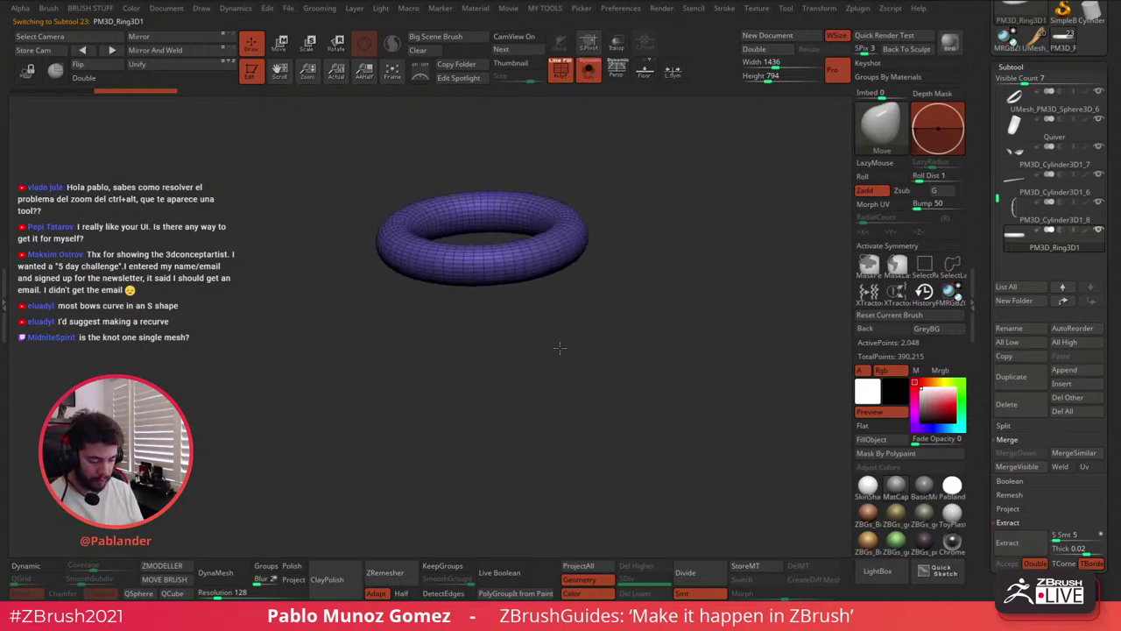
Convert the ring into a low-poly QCube and assign the whole cube to a single polygroup
{"action": "left_click", "coordinate": [172, 593]}
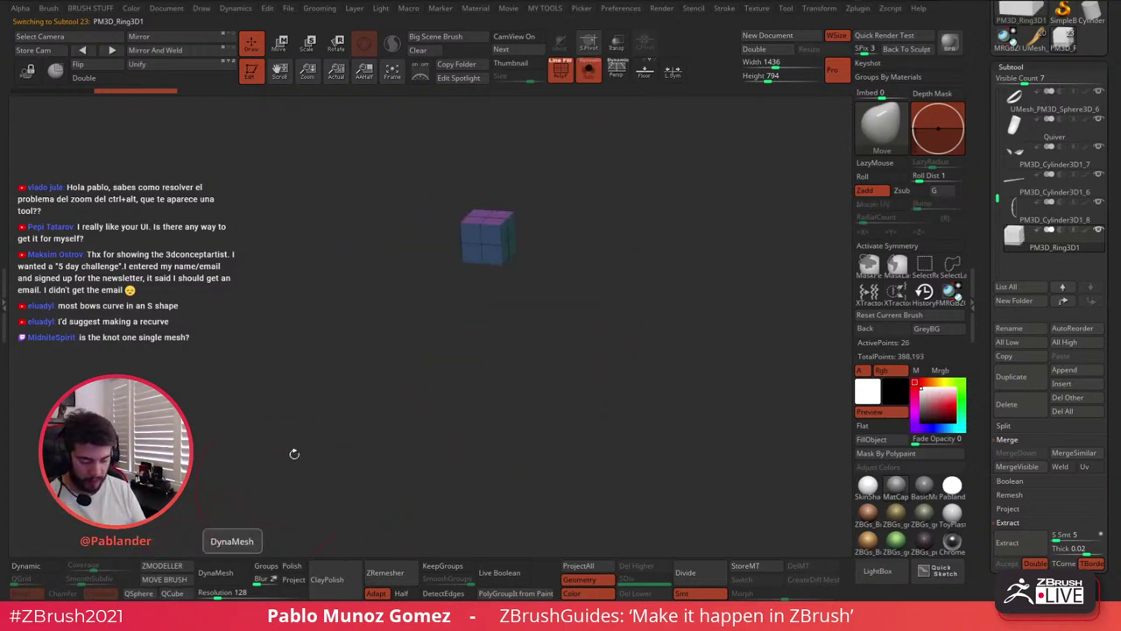
{"action": "mouse_move", "coordinate": [517, 238]}
{"action": "left_mouse_down"}
{"action": "mouse_move", "coordinate": [626, 257]}
{"action": "mouse_move", "coordinate": [571, 252]}
{"action": "left_mouse_up"}
{"action": "key", "text": "space"}
{"action": "key", "text": "ctrl+w"}
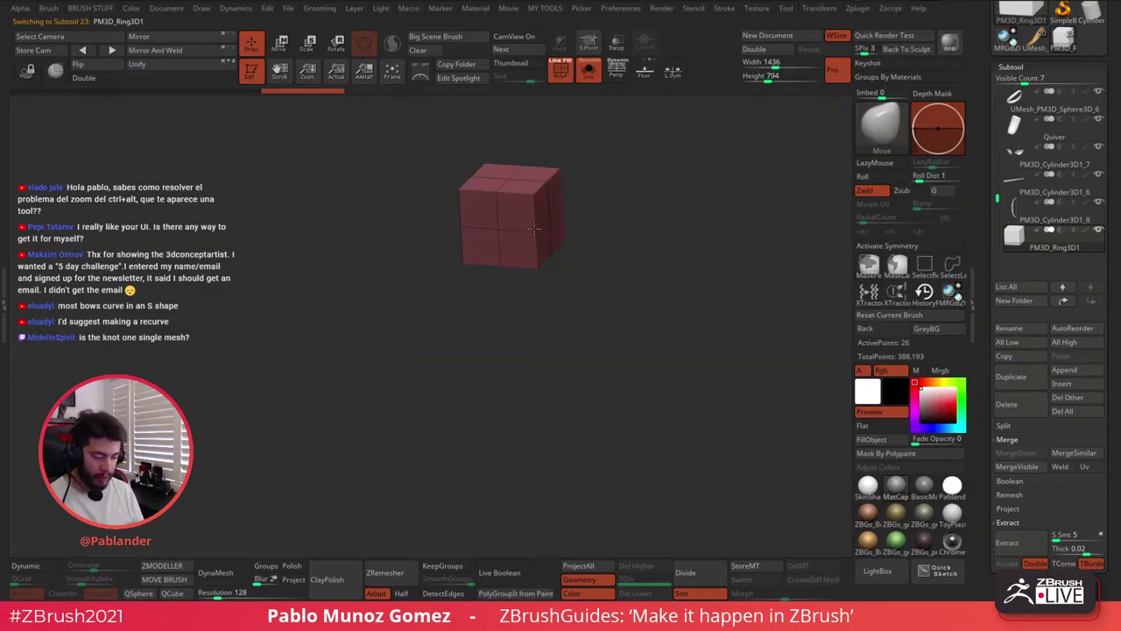
Activate symmetry across the X axis for the cube
{"action": "right_click_drag", "start_coordinate": [534, 228], "coordinate": [796, 223]}
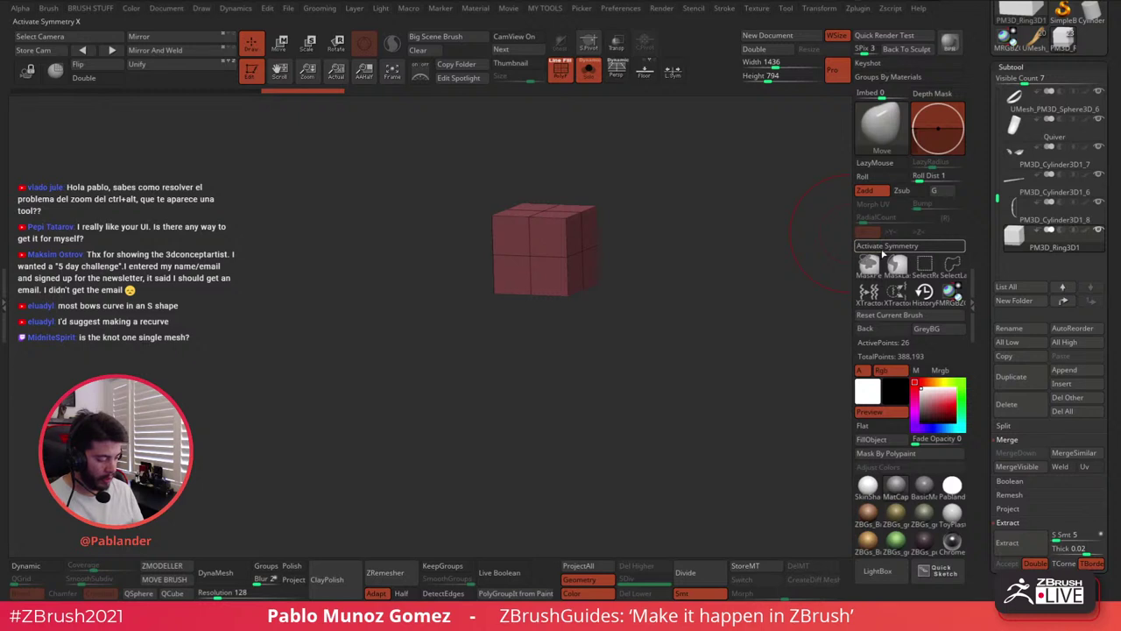
{"action": "left_click", "coordinate": [911, 247]}
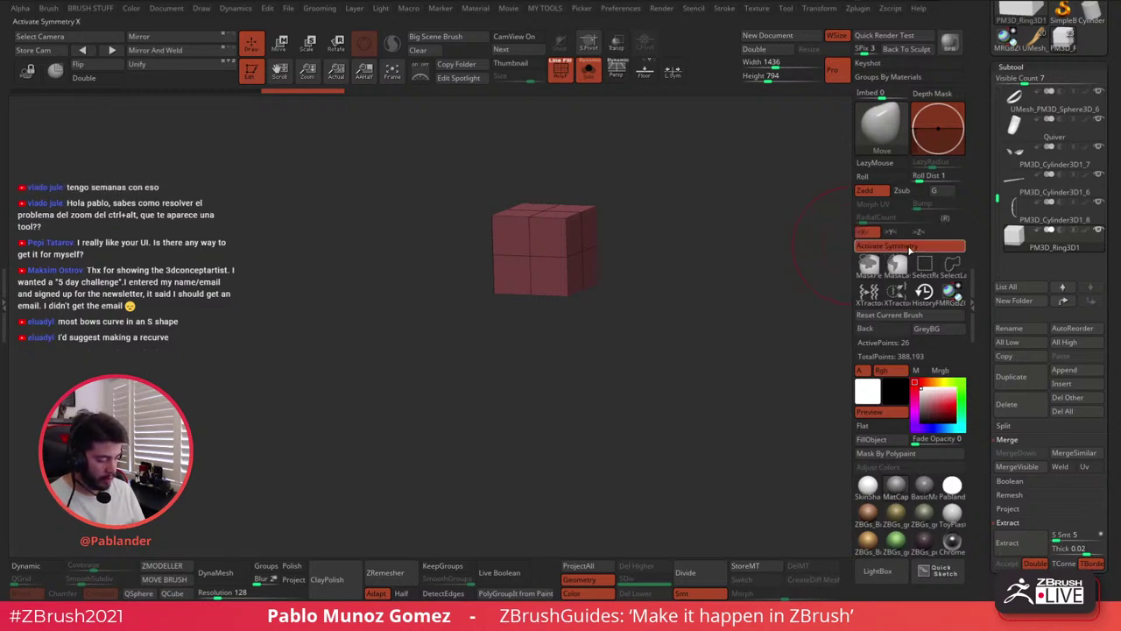
{"action": "mouse_move", "coordinate": [561, 238]}
{"action": "left_mouse_down"}
{"action": "mouse_move", "coordinate": [570, 267]}
{"action": "mouse_move", "coordinate": [567, 257]}
{"action": "left_mouse_up"}
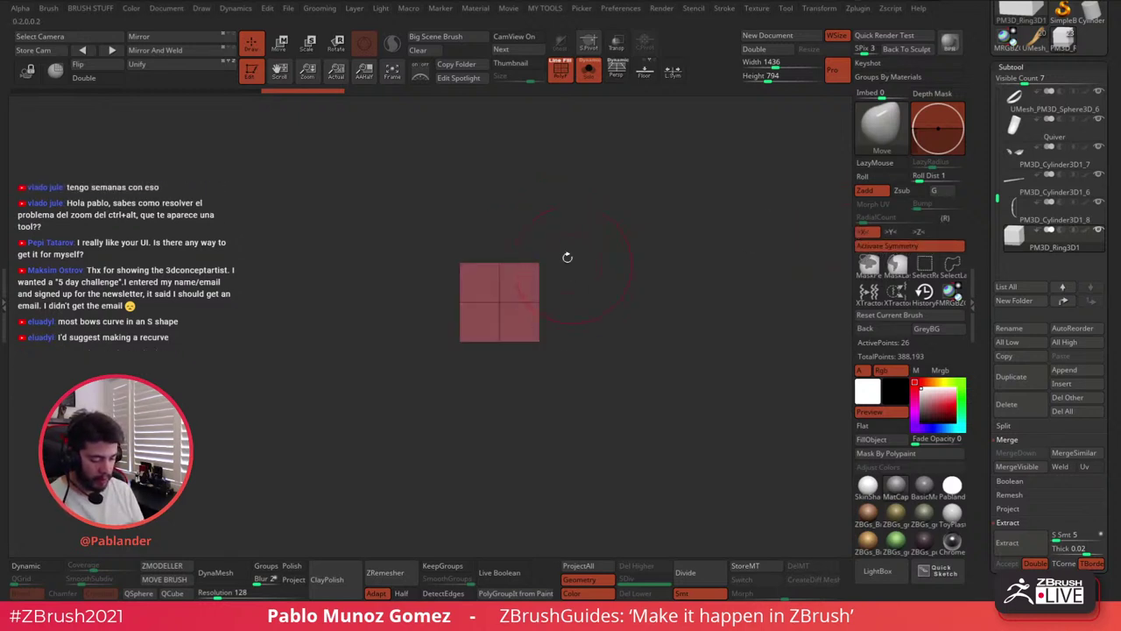
Mask the cube's rear half, scale its front edge vertically to about 0.11 and pull the resulting point forward along Z
{"action": "left_click", "coordinate": [282, 44]}
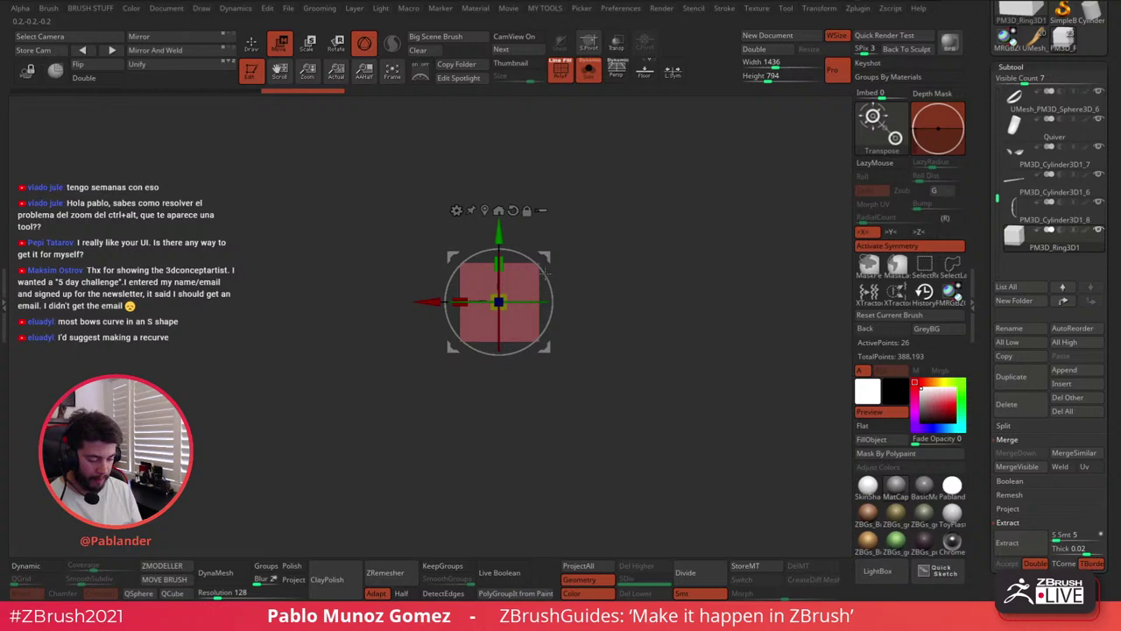
{"action": "mouse_move", "coordinate": [624, 250]}
{"action": "left_mouse_down"}
{"action": "mouse_move", "coordinate": [584, 253]}
{"action": "mouse_move", "coordinate": [576, 285]}
{"action": "left_mouse_up"}
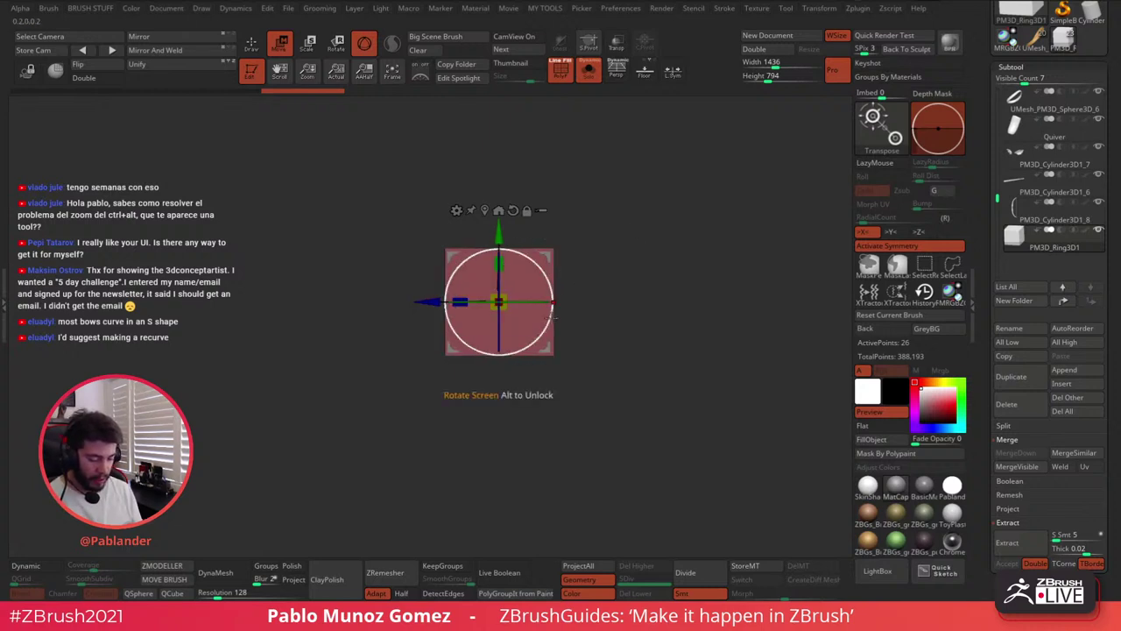
{"action": "left_click_drag", "start_coordinate": [455, 399], "coordinate": [471, 432], "text": "ctrl"}
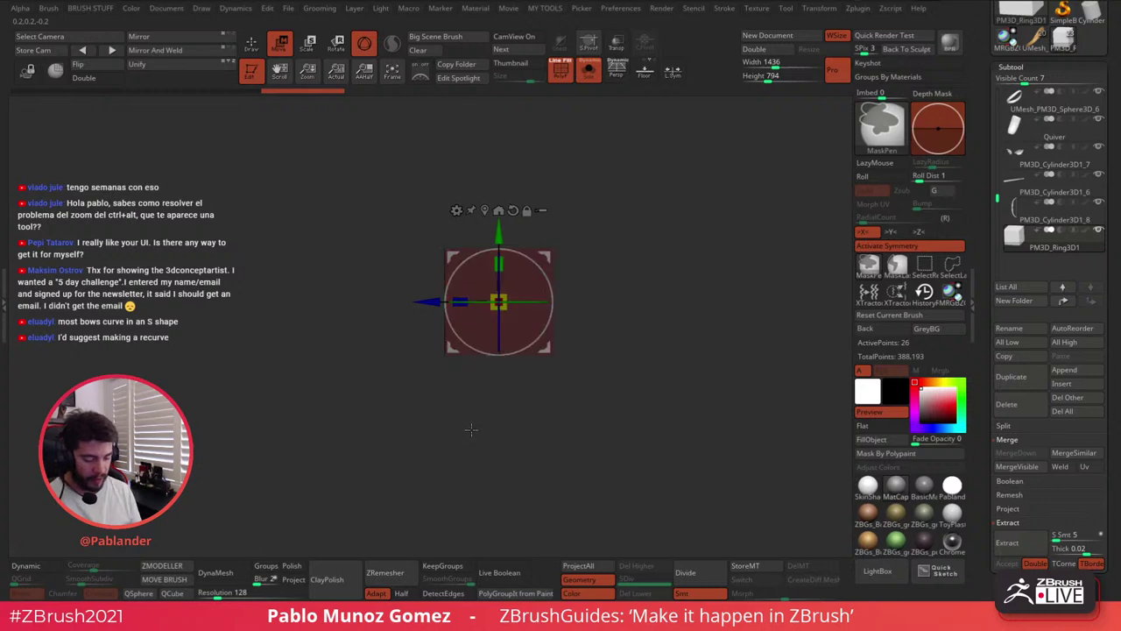
{"action": "left_click_drag", "start_coordinate": [386, 290], "coordinate": [646, 253]}
{"action": "left_click", "coordinate": [658, 283], "text": "ctrl"}
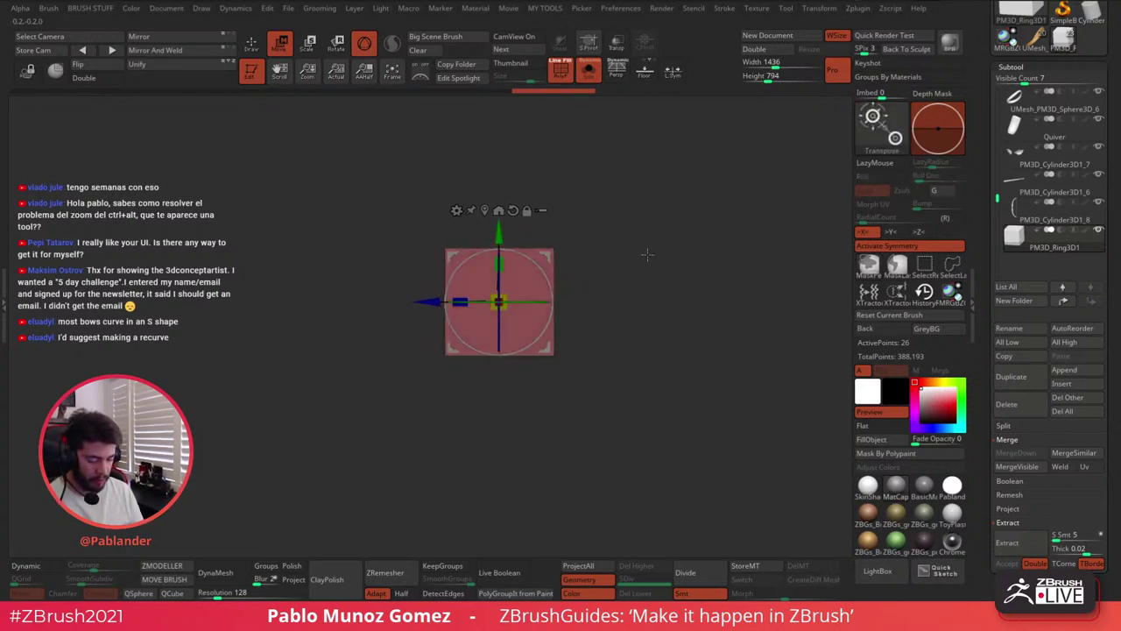
{"action": "left_click", "coordinate": [406, 221], "text": "ctrl"}
{"action": "left_click_drag", "start_coordinate": [406, 221], "coordinate": [476, 409], "text": "ctrl"}
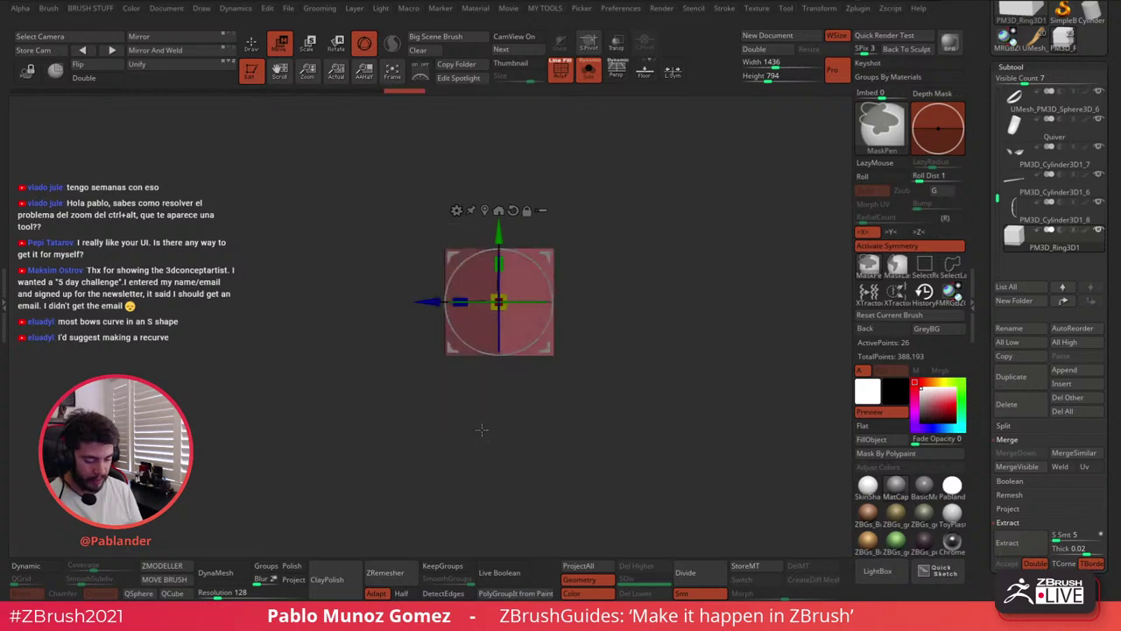
{"action": "left_click", "coordinate": [479, 475], "text": "ctrl"}
{"action": "left_click_drag", "start_coordinate": [405, 461], "coordinate": [475, 404], "text": "ctrl"}
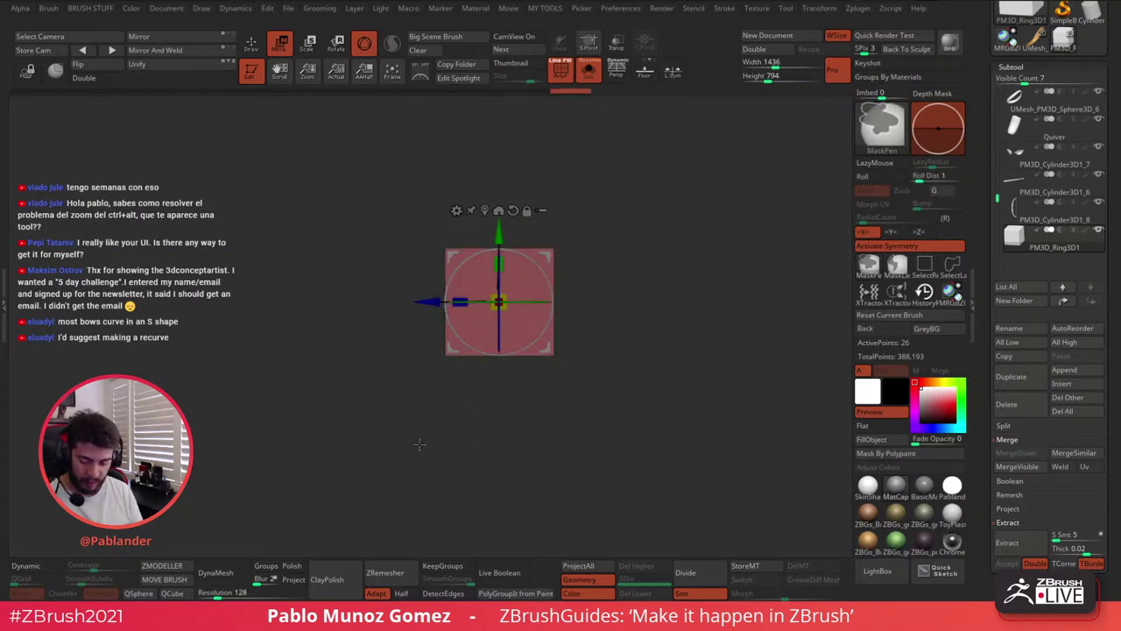
{"action": "left_click_drag", "start_coordinate": [404, 463], "coordinate": [498, 205], "text": "ctrl"}
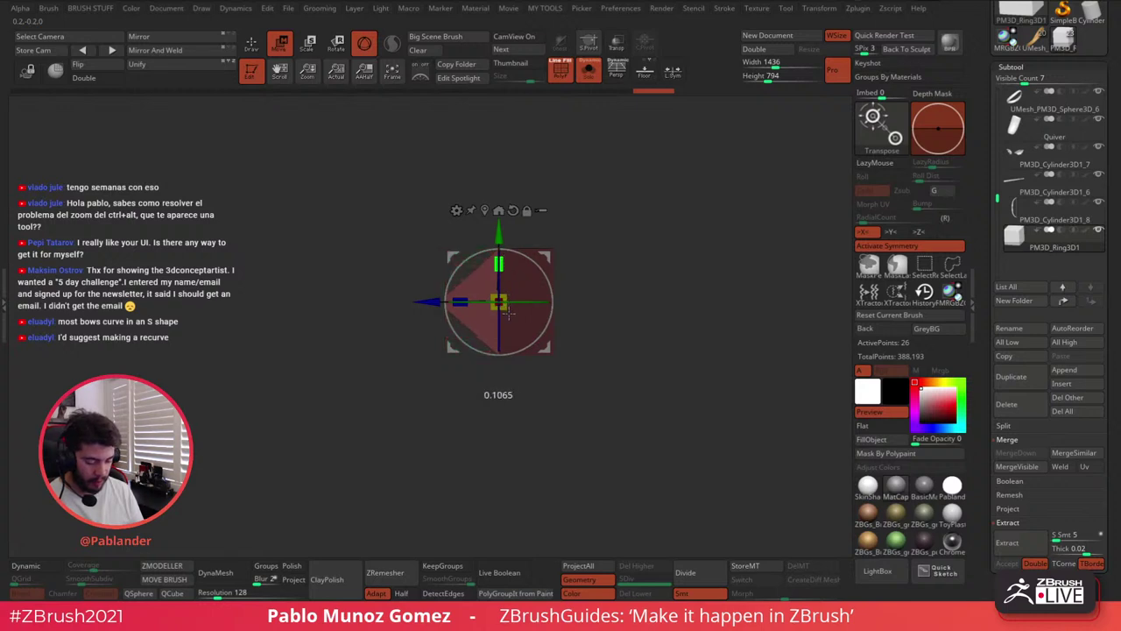
{"action": "left_click_drag", "start_coordinate": [426, 308], "coordinate": [376, 313]}
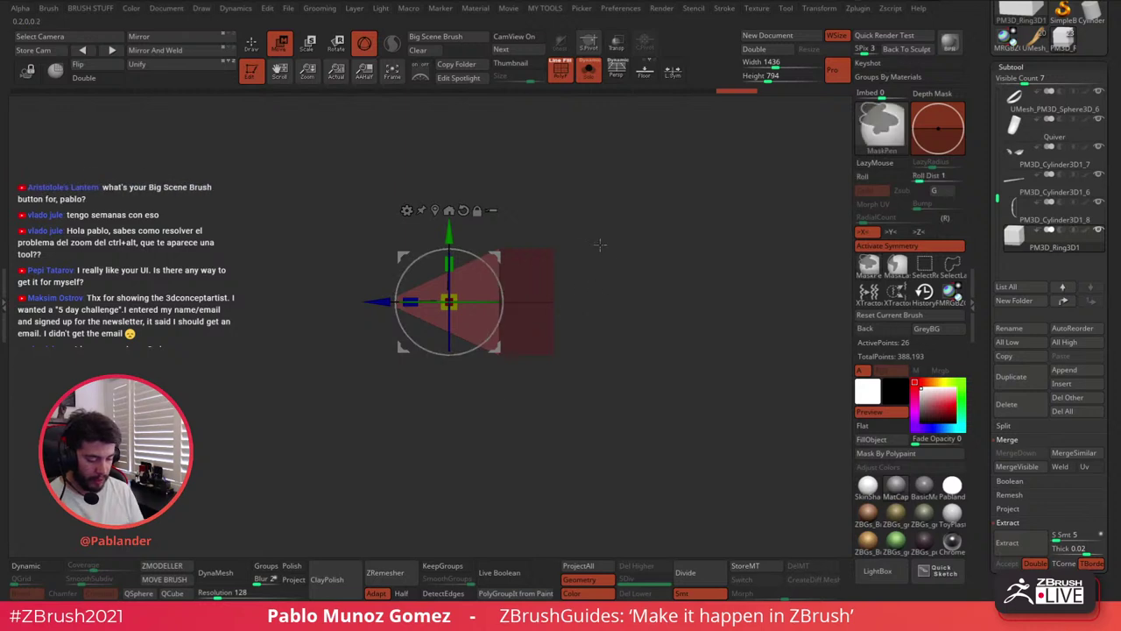
Mask the wedge's outer edges and pull its centre line forward about 0.18 along Z to notch the back into a V
{"action": "left_click_drag", "start_coordinate": [600, 246], "coordinate": [542, 317], "text": "ctrl"}
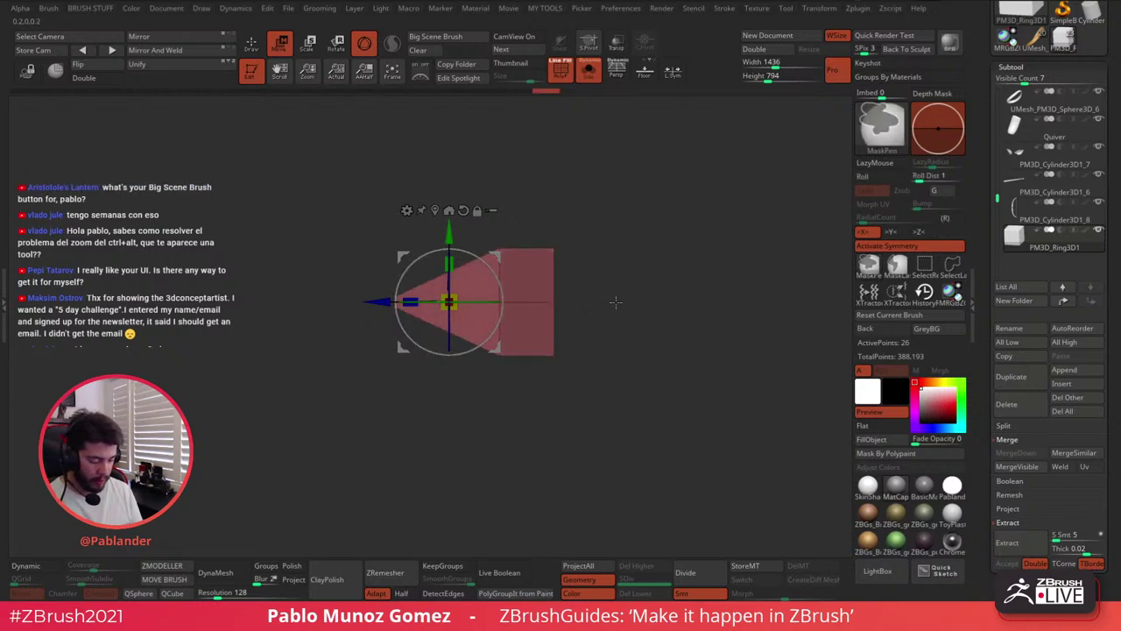
{"action": "left_click", "coordinate": [617, 303], "text": "ctrl"}
{"action": "left_click_drag", "start_coordinate": [381, 311], "coordinate": [336, 311]}
{"action": "key", "text": "ctrl+z"}
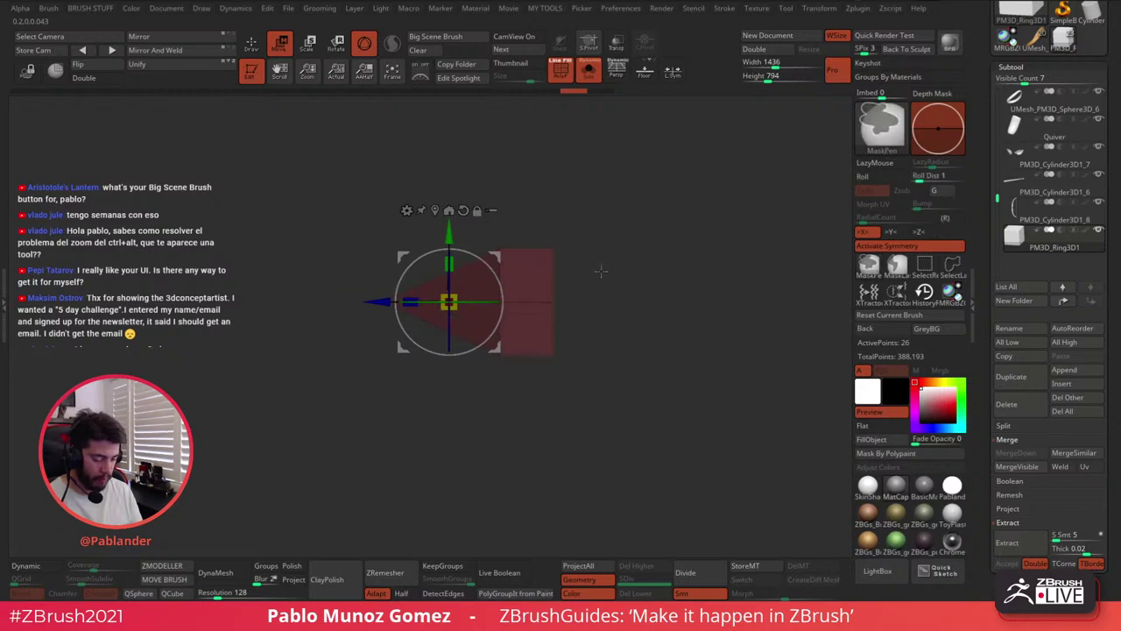
{"action": "left_click_drag", "start_coordinate": [598, 271], "coordinate": [491, 317], "text": "ctrl"}
{"action": "left_click", "coordinate": [464, 342], "text": "ctrl"}
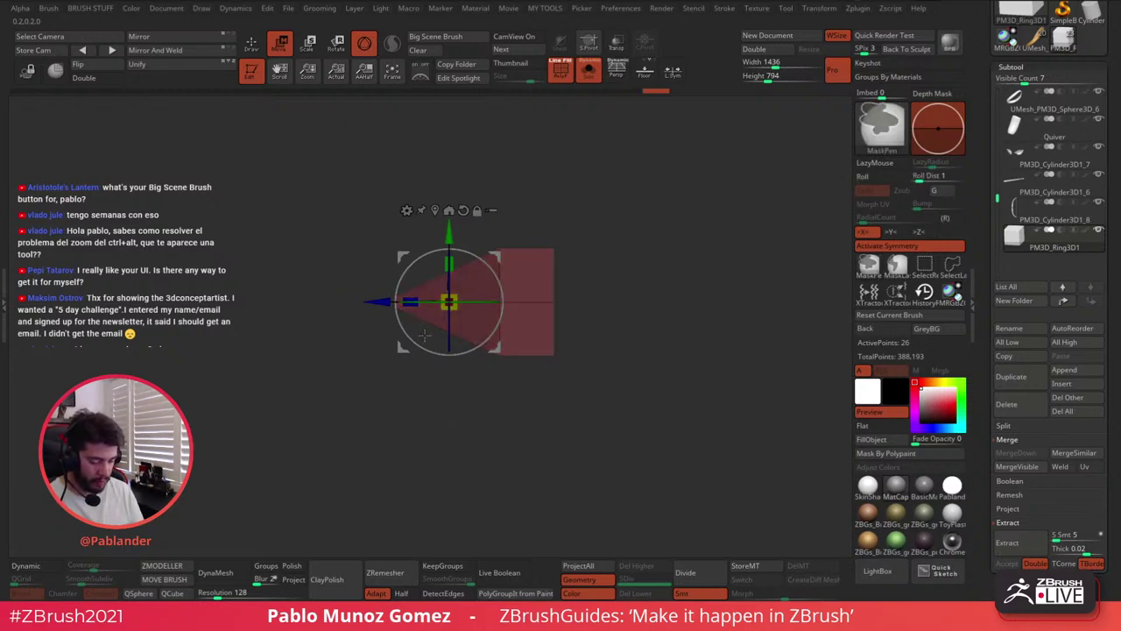
{"action": "left_click_drag", "start_coordinate": [374, 311], "coordinate": [327, 318]}
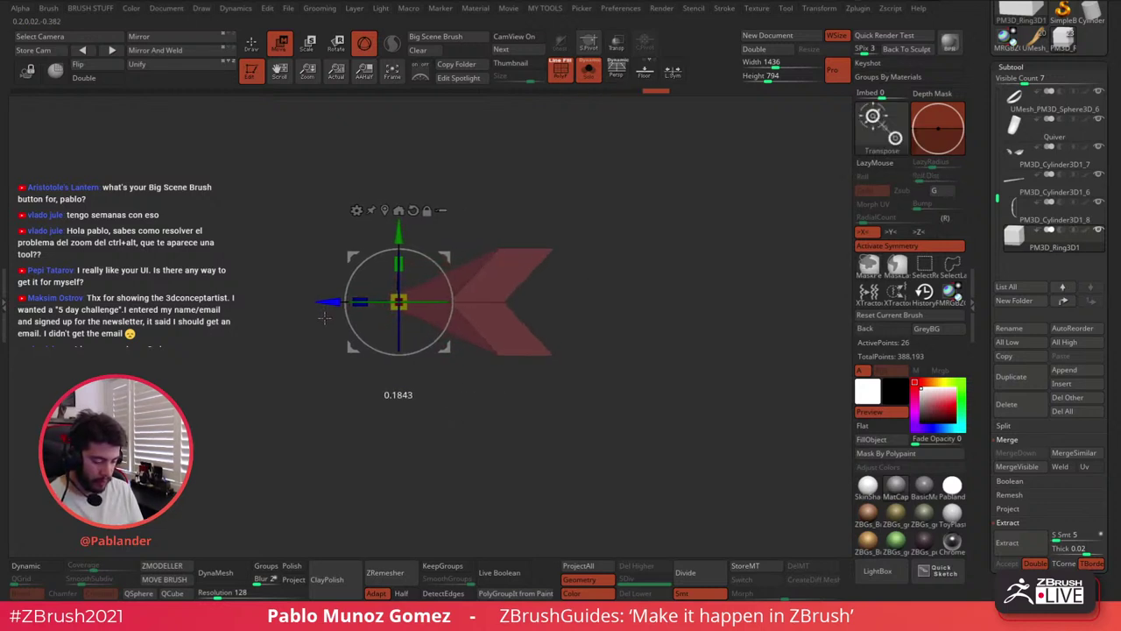
Mask all but the arrowhead's rear corners, spread the two barbs apart vertically and clear the mask
{"action": "left_click", "coordinate": [589, 299], "text": "ctrl"}
{"action": "left_click_drag", "start_coordinate": [538, 220], "coordinate": [584, 391], "text": "ctrl"}
{"action": "left_click", "coordinate": [568, 256], "text": "ctrl"}
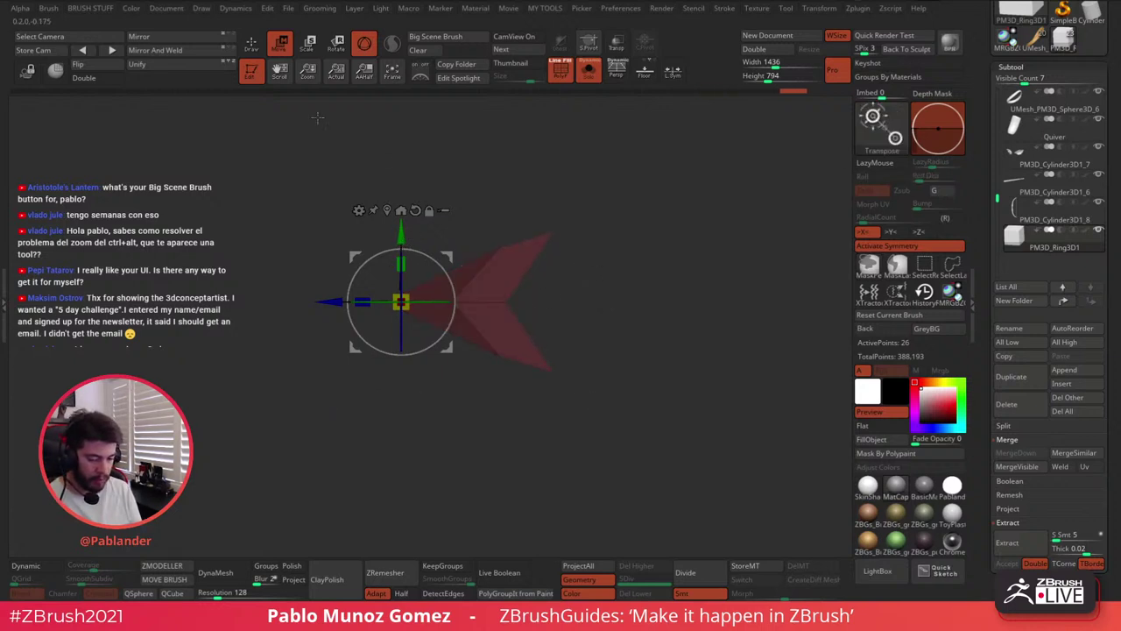
{"action": "key", "text": "q"}
{"action": "left_click_drag", "start_coordinate": [605, 294], "coordinate": [646, 324], "text": "ctrl"}
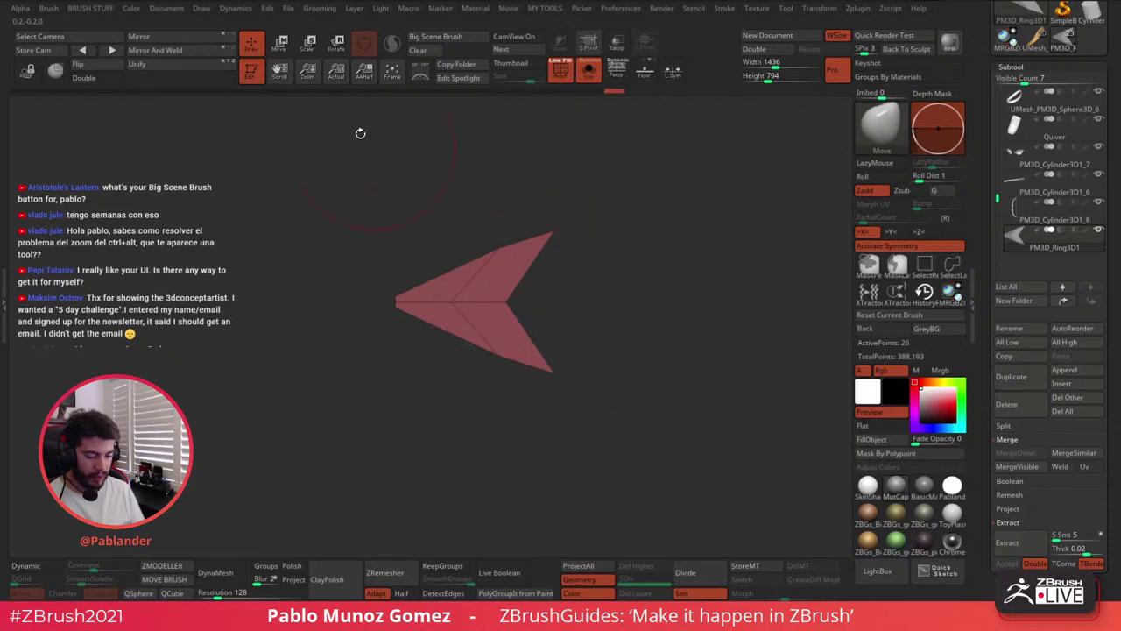
Stretch the whole arrowhead lengthwise along Z and return to Draw mode
{"action": "key", "text": "w"}
{"action": "left_click_drag", "start_coordinate": [362, 302], "coordinate": [334, 302]}
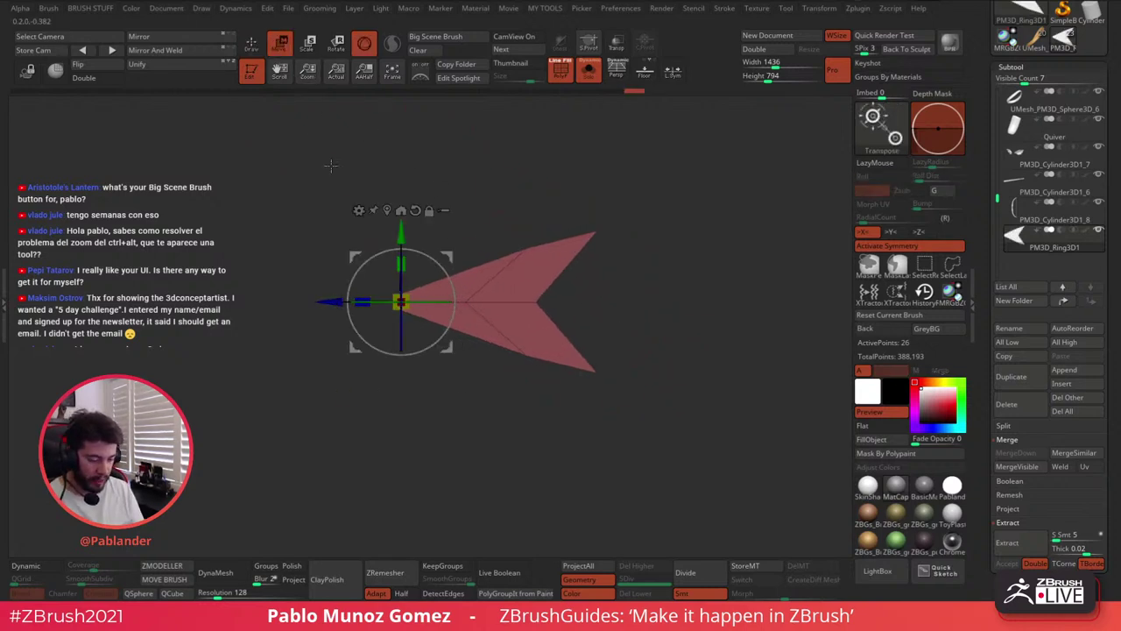
{"action": "key", "text": "q"}
{"action": "mouse_move", "coordinate": [376, 207]}
{"action": "right_mouse_down", "text": "ctrl"}
{"action": "mouse_move", "coordinate": [440, 433]}
{"action": "mouse_move", "coordinate": [446, 409]}
{"action": "right_mouse_up", "text": "ctrl"}
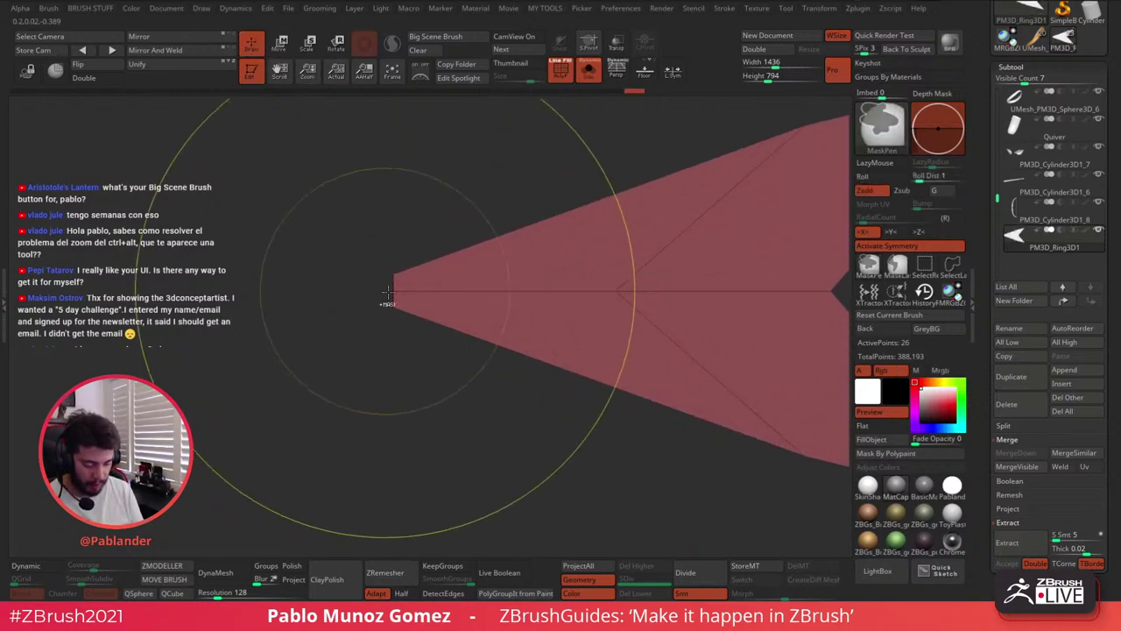
{"action": "left_click", "coordinate": [342, 315], "text": "ctrl"}
{"action": "left_click", "coordinate": [350, 312], "text": "ctrl"}
{"action": "left_click", "coordinate": [354, 291], "text": "ctrl"}
{"action": "left_click_drag", "start_coordinate": [365, 291], "coordinate": [401, 306], "text": "ctrl"}
{"action": "left_click_drag", "start_coordinate": [390, 319], "coordinate": [376, 353], "text": "ctrl"}
{"action": "left_click", "coordinate": [357, 333], "text": "ctrl"}
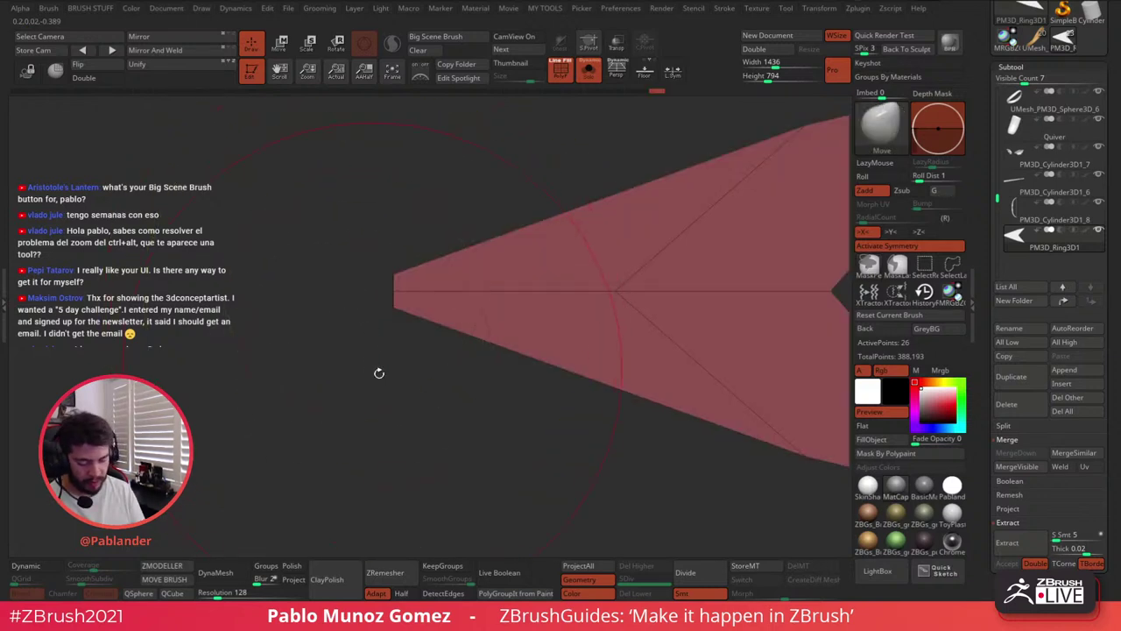
{"action": "right_click_drag", "start_coordinate": [538, 377], "coordinate": [526, 367], "text": "ctrl"}
{"action": "right_click_drag", "start_coordinate": [526, 366], "coordinate": [510, 338], "text": "alt"}
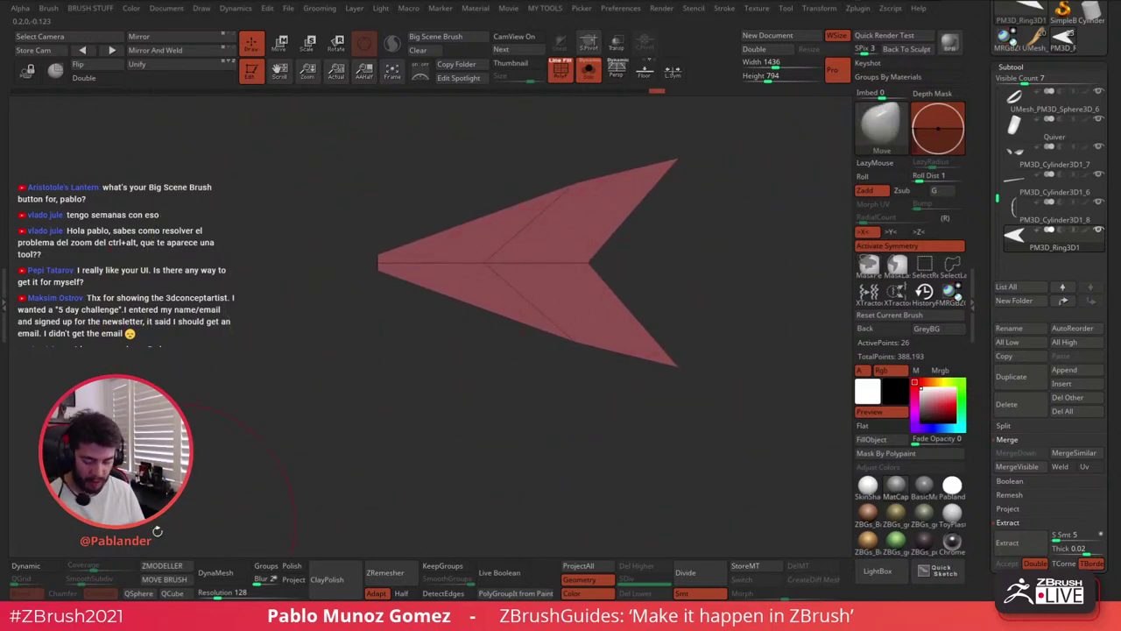
Turn on Dynamic subdivision for the arrowhead and scale its thickness along X to about 0.41
{"action": "left_click", "coordinate": [26, 566]}
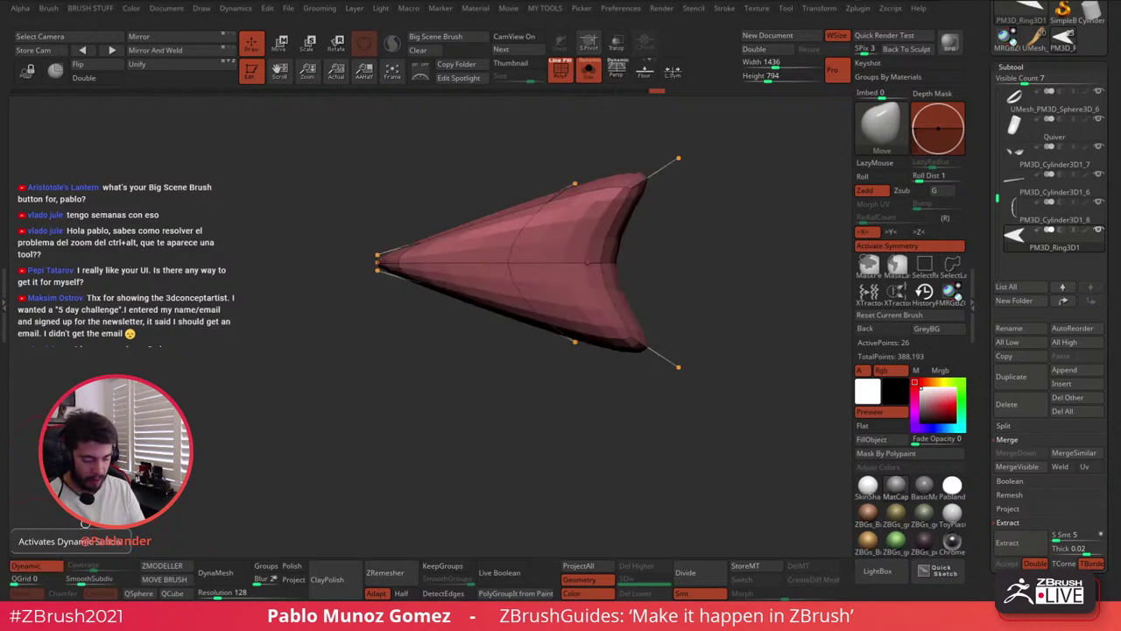
{"action": "right_click_drag", "start_coordinate": [457, 407], "coordinate": [508, 411]}
{"action": "right_click_drag", "start_coordinate": [495, 333], "coordinate": [658, 313], "text": "alt"}
{"action": "left_click", "coordinate": [280, 44]}
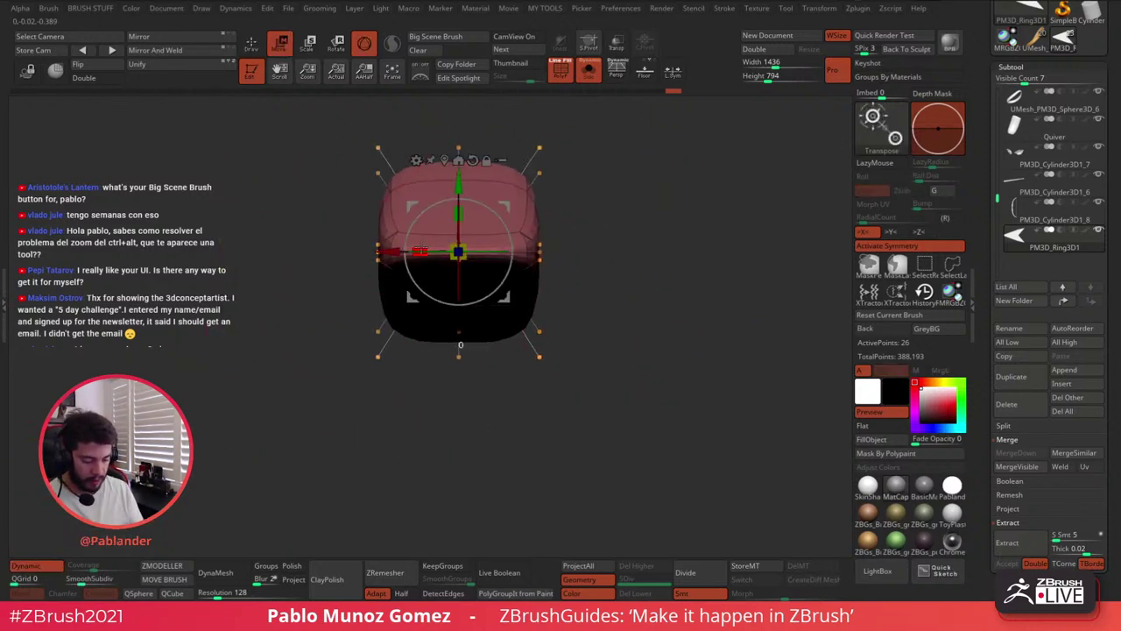
{"action": "left_click_drag", "start_coordinate": [540, 250], "coordinate": [511, 236]}
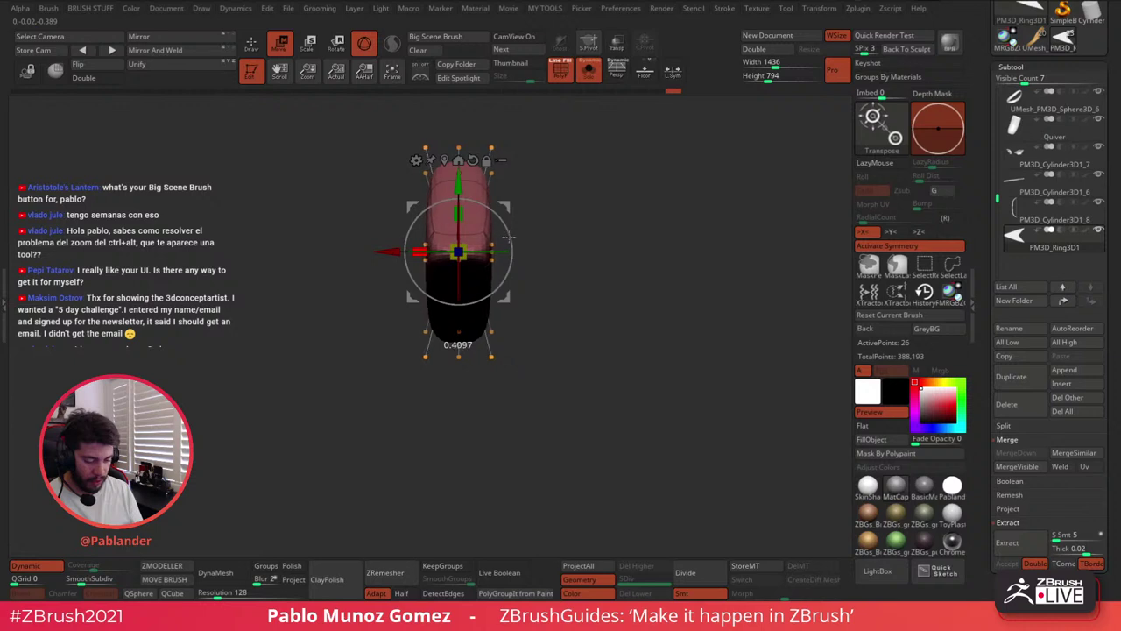
Turn off Dynamic subdivision, mask everything except the arrowhead's tip and scale the tip along X to taper its thickness to a point
{"action": "right_click_drag", "start_coordinate": [570, 173], "coordinate": [565, 241]}
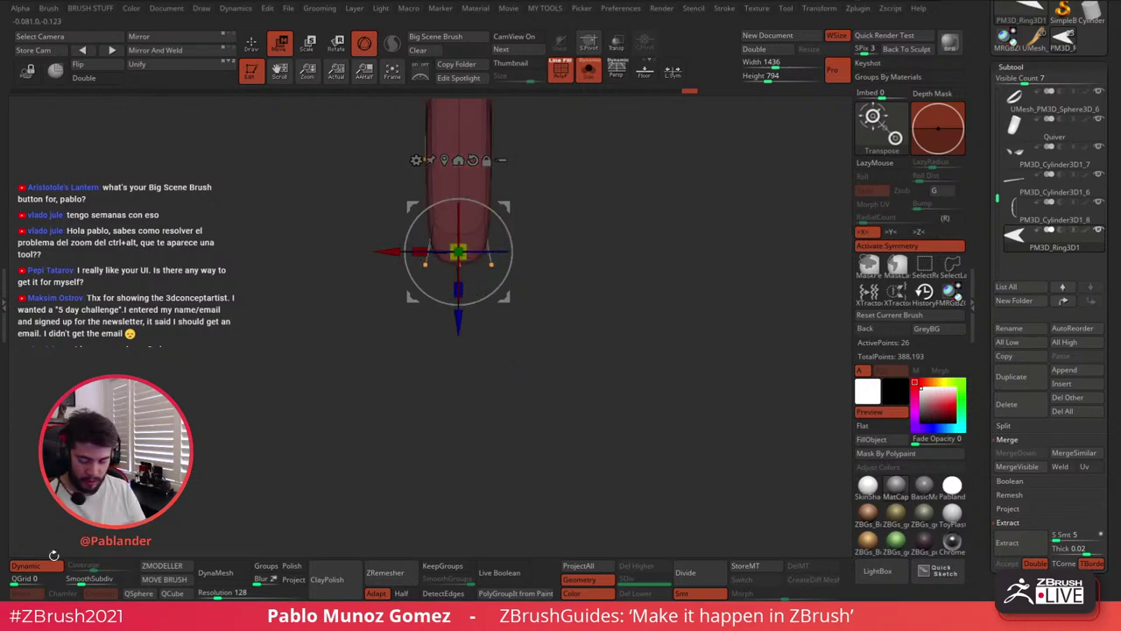
{"action": "left_click", "coordinate": [42, 565]}
{"action": "mouse_move", "coordinate": [557, 292]}
{"action": "right_mouse_down", "text": "alt"}
{"action": "mouse_move", "coordinate": [550, 242]}
{"action": "mouse_move", "coordinate": [584, 428]}
{"action": "mouse_move", "coordinate": [580, 279]}
{"action": "right_mouse_up", "text": "alt"}
{"action": "left_click", "coordinate": [601, 303], "text": "ctrl"}
{"action": "left_click", "coordinate": [410, 454], "text": "ctrl"}
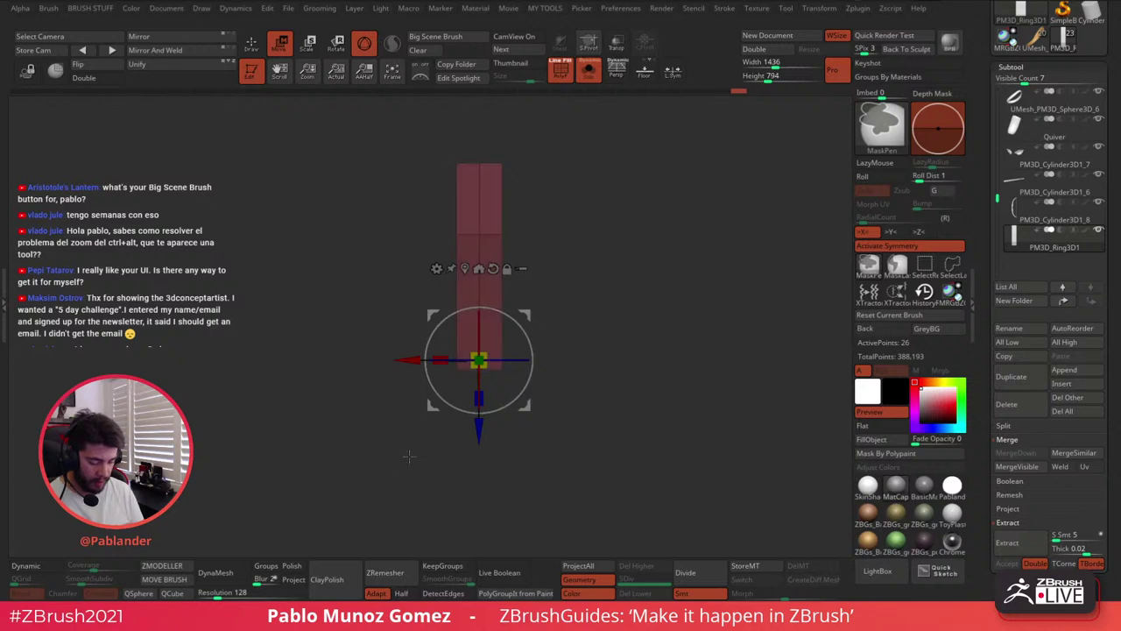
{"action": "left_click_drag", "start_coordinate": [601, 311], "coordinate": [412, 441], "text": "ctrl"}
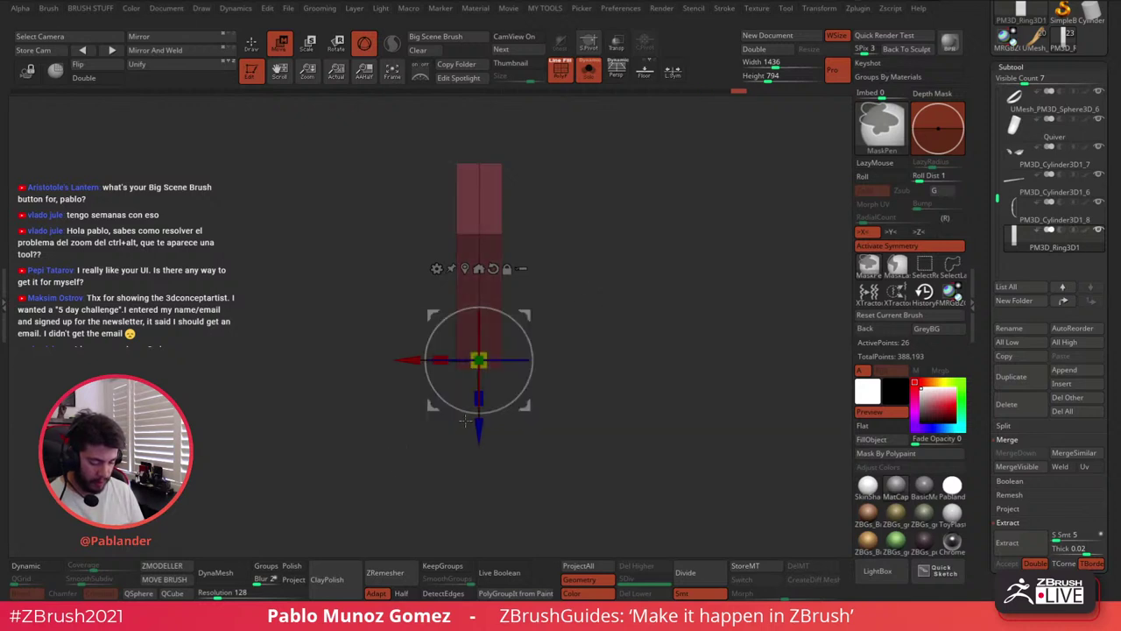
{"action": "left_click", "coordinate": [582, 364], "text": "ctrl"}
{"action": "left_click_drag", "start_coordinate": [441, 360], "coordinate": [461, 355]}
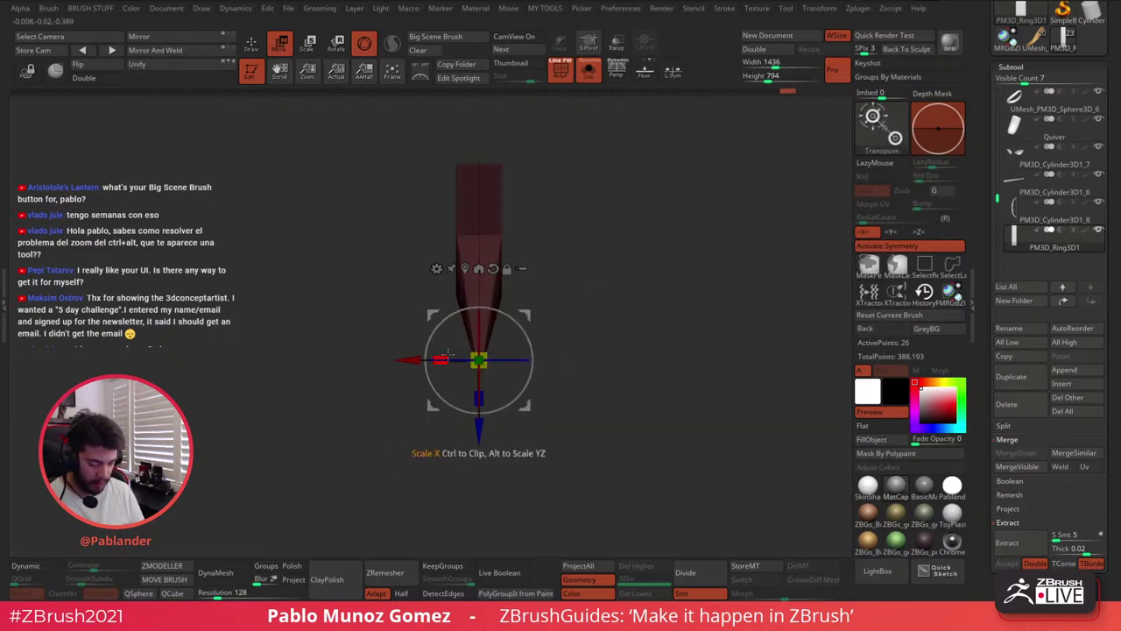
Mask all but the arrowhead's rear end, widen it slightly along X, clear the mask and return to Draw mode
{"action": "mouse_move", "coordinate": [573, 272]}
{"action": "left_mouse_down"}
{"action": "mouse_move", "coordinate": [594, 271]}
{"action": "mouse_move", "coordinate": [589, 239]}
{"action": "left_mouse_up"}
{"action": "key", "text": "ctrl+z"}
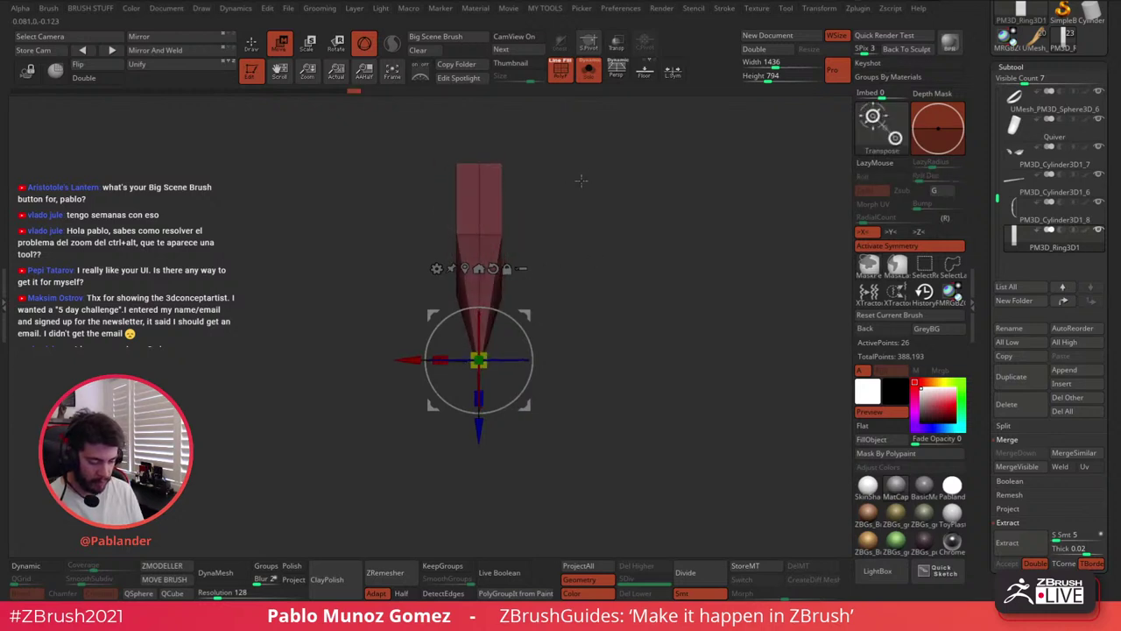
{"action": "left_click_drag", "start_coordinate": [421, 138], "coordinate": [534, 191], "text": "ctrl"}
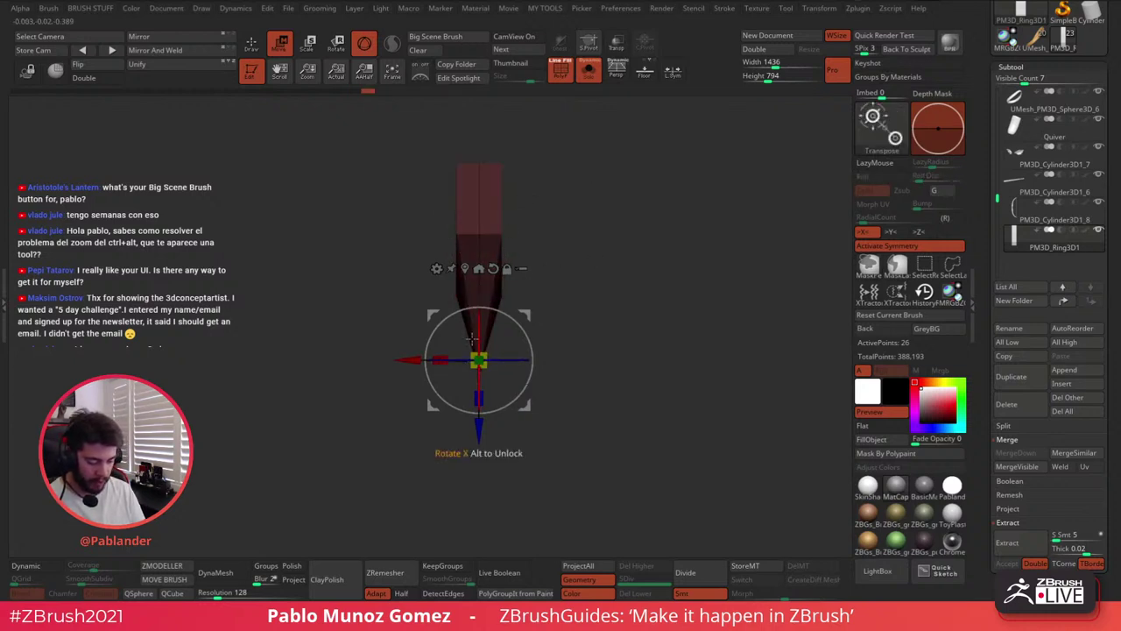
{"action": "left_click_drag", "start_coordinate": [440, 358], "coordinate": [441, 354]}
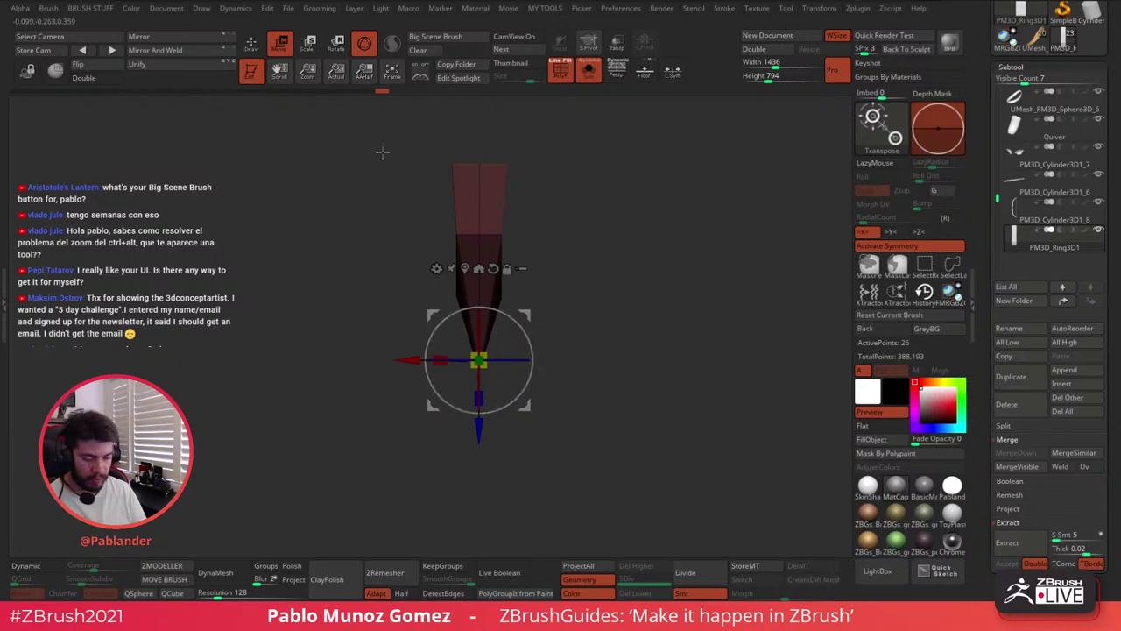
{"action": "key", "text": "q"}
{"action": "left_click", "coordinate": [576, 277], "text": "ctrl"}
Turn Dynamic subdivision back on for the arrowhead and switch to the ZModeler brush in a straight side view
{"action": "mouse_move", "coordinate": [576, 278]}
{"action": "left_mouse_down"}
{"action": "mouse_move", "coordinate": [602, 252]}
{"action": "mouse_move", "coordinate": [610, 275]}
{"action": "mouse_move", "coordinate": [655, 300]}
{"action": "left_mouse_up"}
{"action": "left_click_drag", "start_coordinate": [627, 352], "coordinate": [617, 301], "text": "alt"}
{"action": "left_click", "coordinate": [37, 569]}
{"action": "mouse_move", "coordinate": [368, 421]}
{"action": "left_mouse_down"}
{"action": "mouse_move", "coordinate": [409, 436]}
{"action": "mouse_move", "coordinate": [381, 423]}
{"action": "left_mouse_up"}
{"action": "left_click_drag", "start_coordinate": [416, 389], "coordinate": [467, 429]}
{"action": "key", "text": "b"}
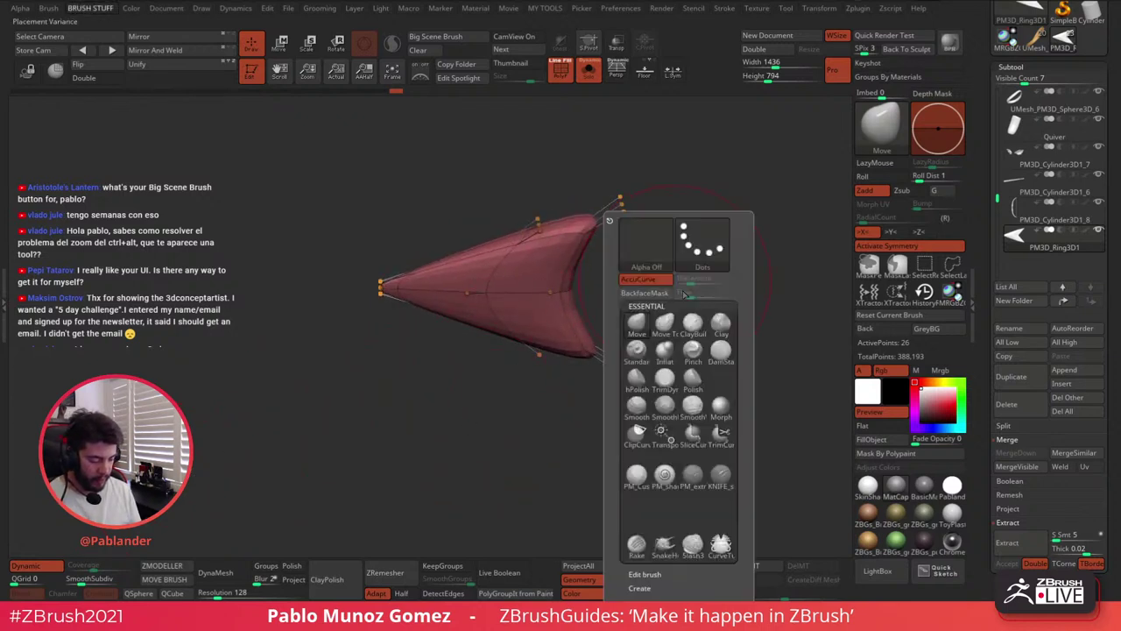
{"action": "left_click", "coordinate": [175, 566]}
{"action": "mouse_move", "coordinate": [578, 254]}
{"action": "left_mouse_down", "text": "alt"}
{"action": "mouse_move", "coordinate": [575, 272]}
{"action": "mouse_move", "coordinate": [595, 245]}
{"action": "mouse_move", "coordinate": [569, 265]}
{"action": "left_mouse_up", "text": "alt"}
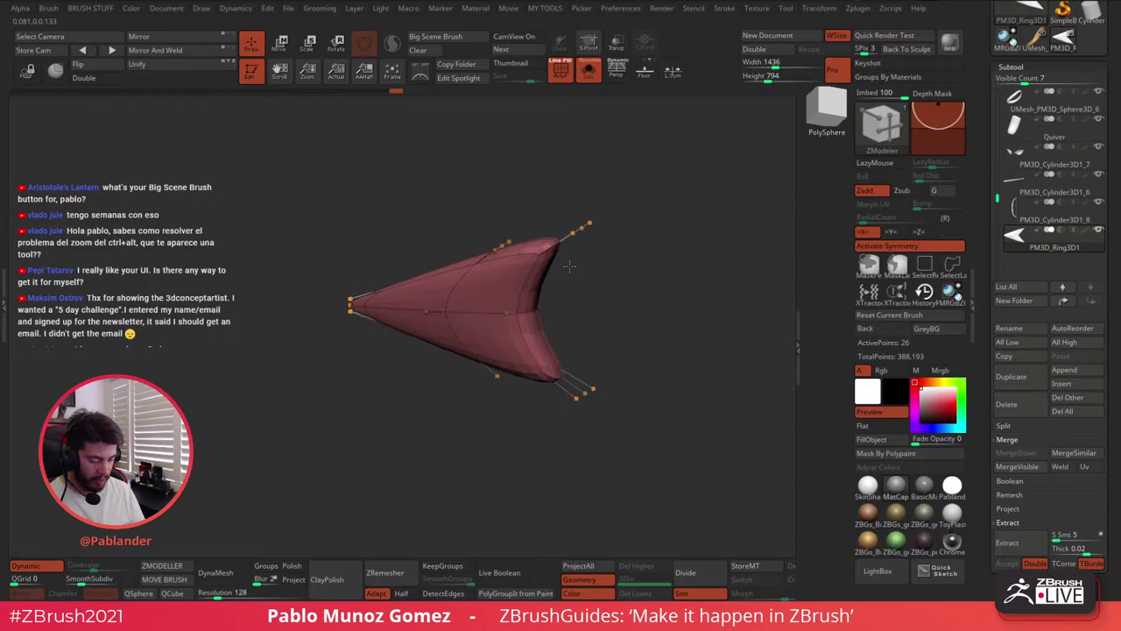
{"action": "left_click_drag", "start_coordinate": [517, 226], "coordinate": [506, 220], "text": "shift"}
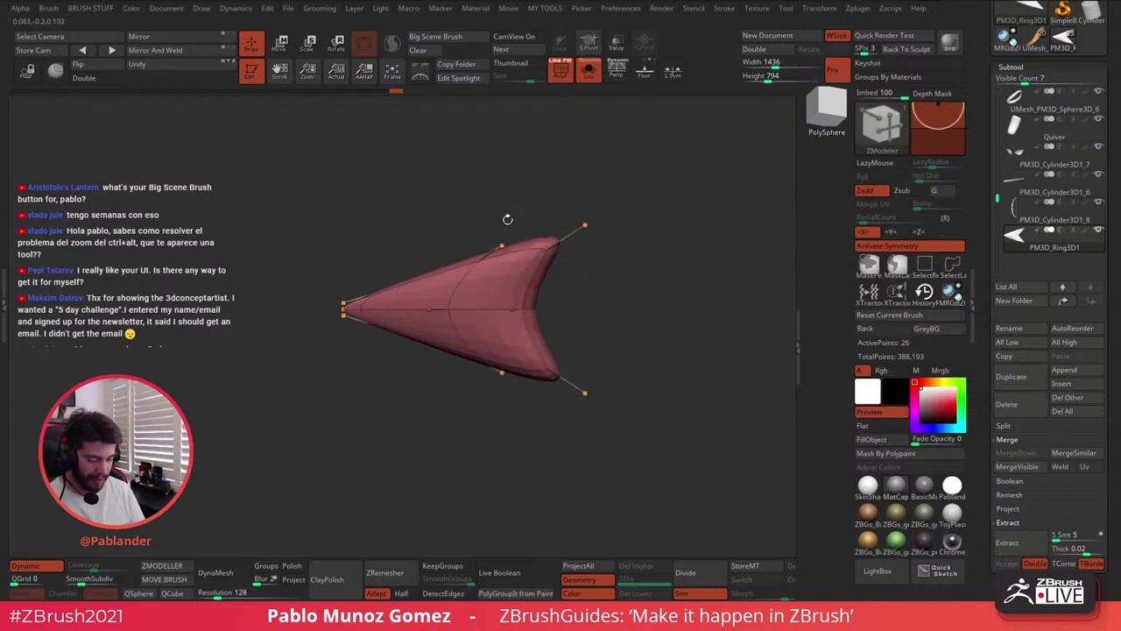
Scale the whole arrowhead along Y to widen the spread between its barbs
{"action": "left_click", "coordinate": [285, 50]}
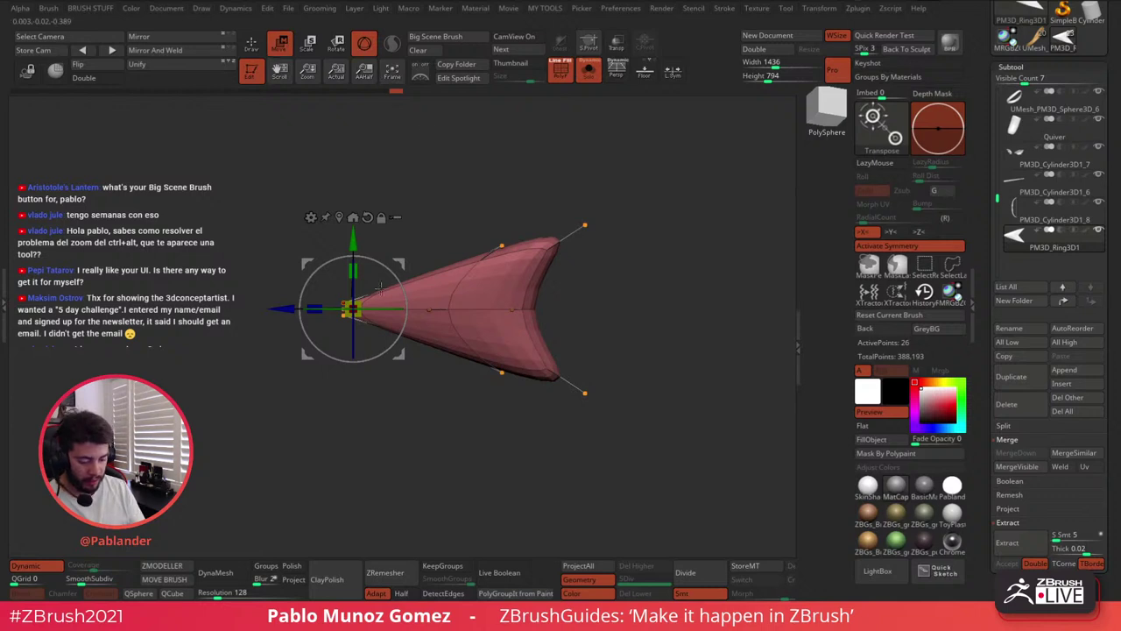
{"action": "left_click_drag", "start_coordinate": [354, 270], "coordinate": [354, 261]}
{"action": "left_click_drag", "start_coordinate": [438, 214], "coordinate": [440, 182]}
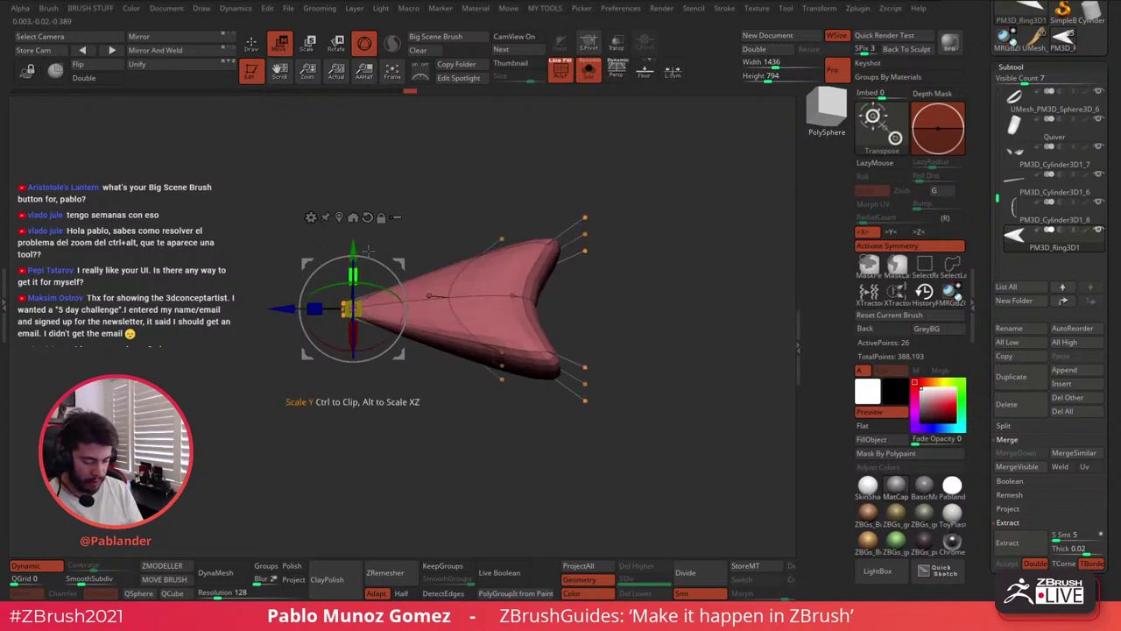
{"action": "left_click_drag", "start_coordinate": [368, 250], "coordinate": [496, 211]}
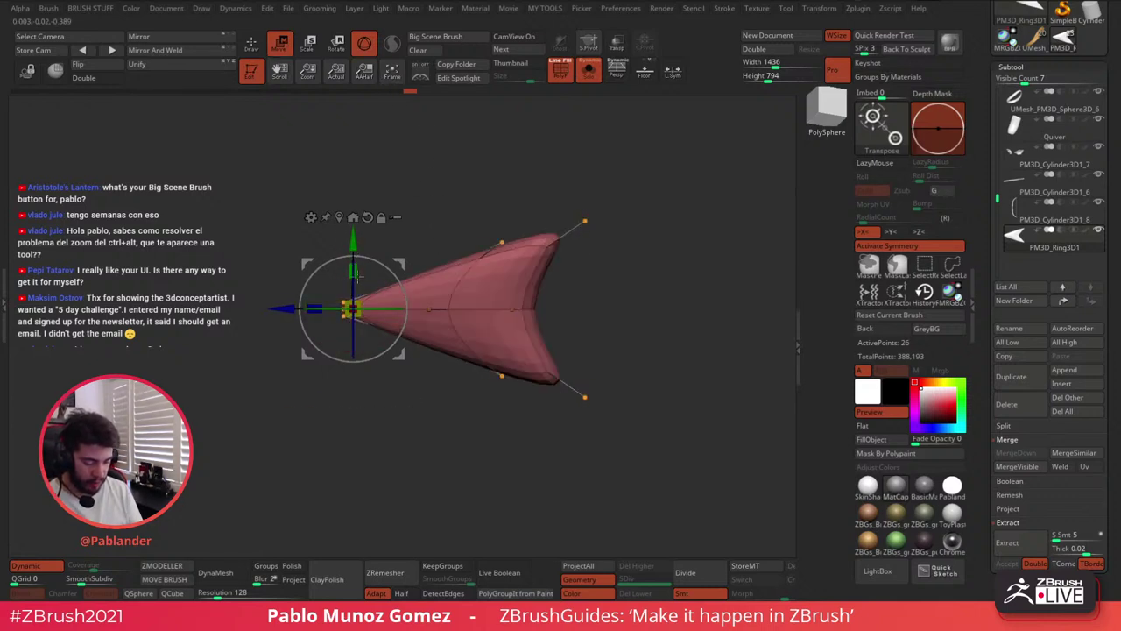
{"action": "mouse_move", "coordinate": [353, 269]}
{"action": "left_mouse_down"}
{"action": "mouse_move", "coordinate": [359, 246]}
{"action": "mouse_move", "coordinate": [355, 260]}
{"action": "left_mouse_up"}
Return to Draw mode, turn off Dynamic subdivision and insert an edge loop close to the arrowhead's upper outer edge
{"action": "left_click", "coordinate": [251, 42]}
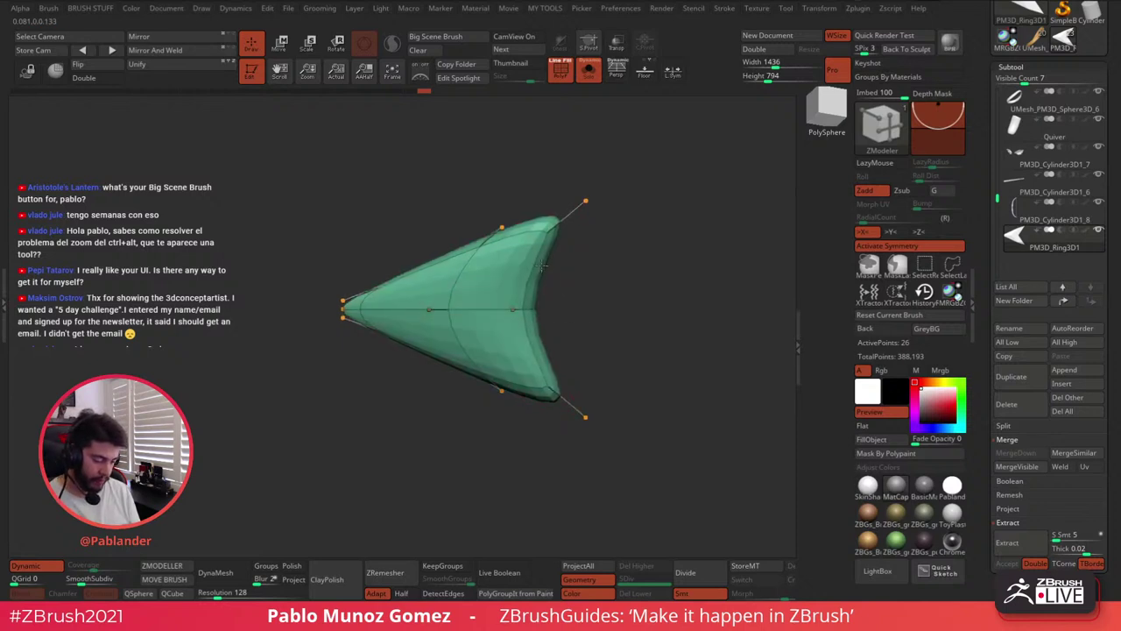
{"action": "key", "text": "space"}
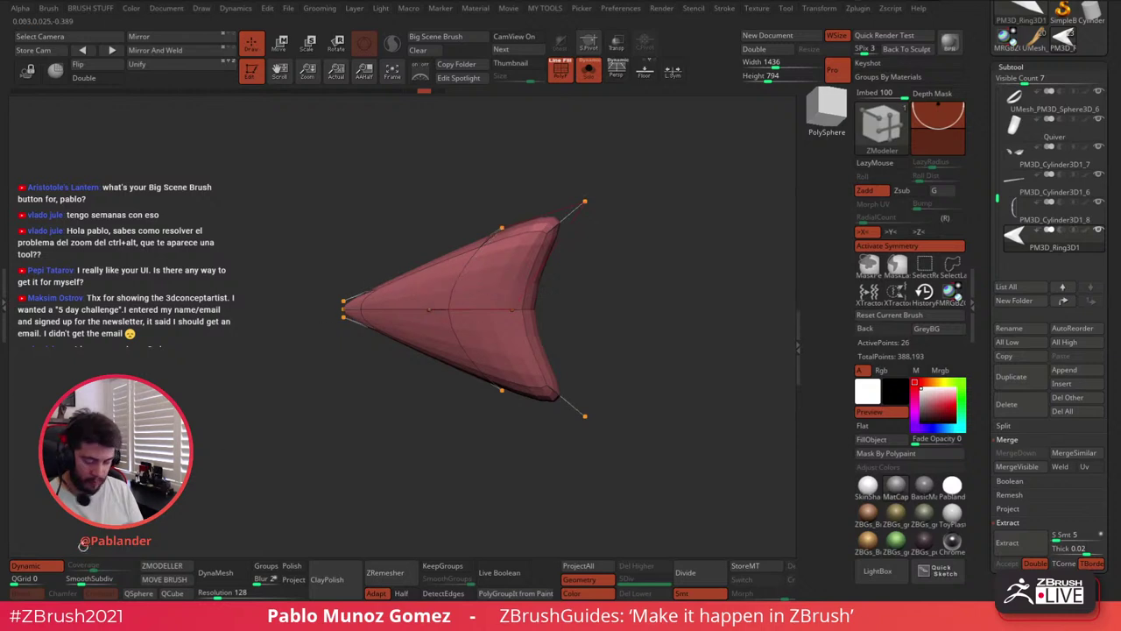
{"action": "key", "text": "shift+d"}
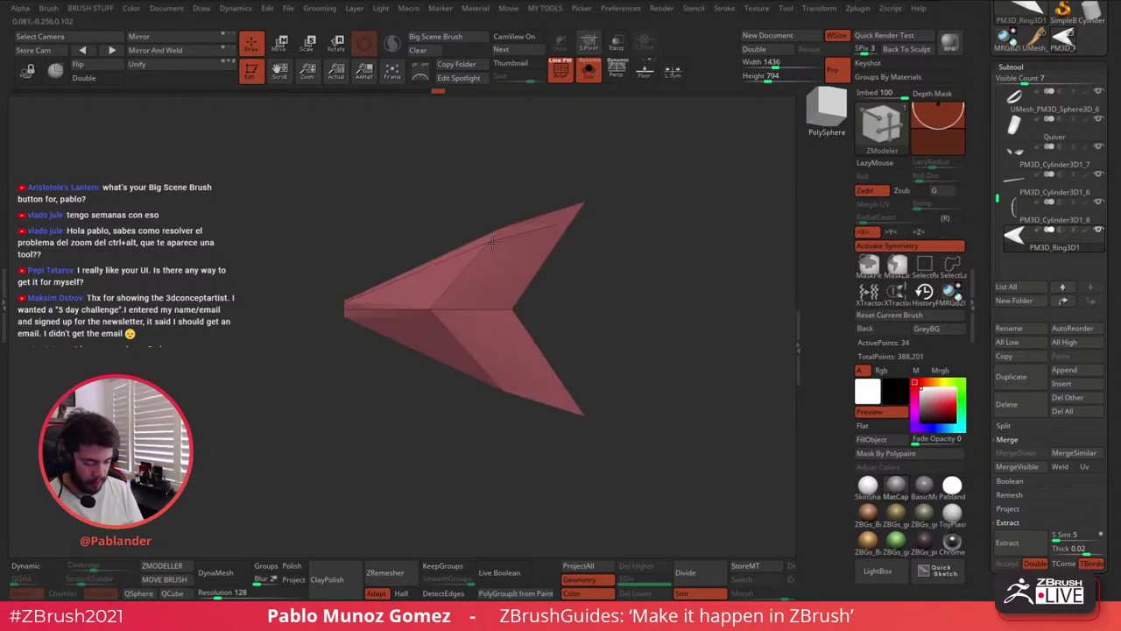
Try an edge loop across the arrowhead's lower half, preview it with Dynamic subdivision and undo it
{"action": "left_click", "coordinate": [454, 334]}
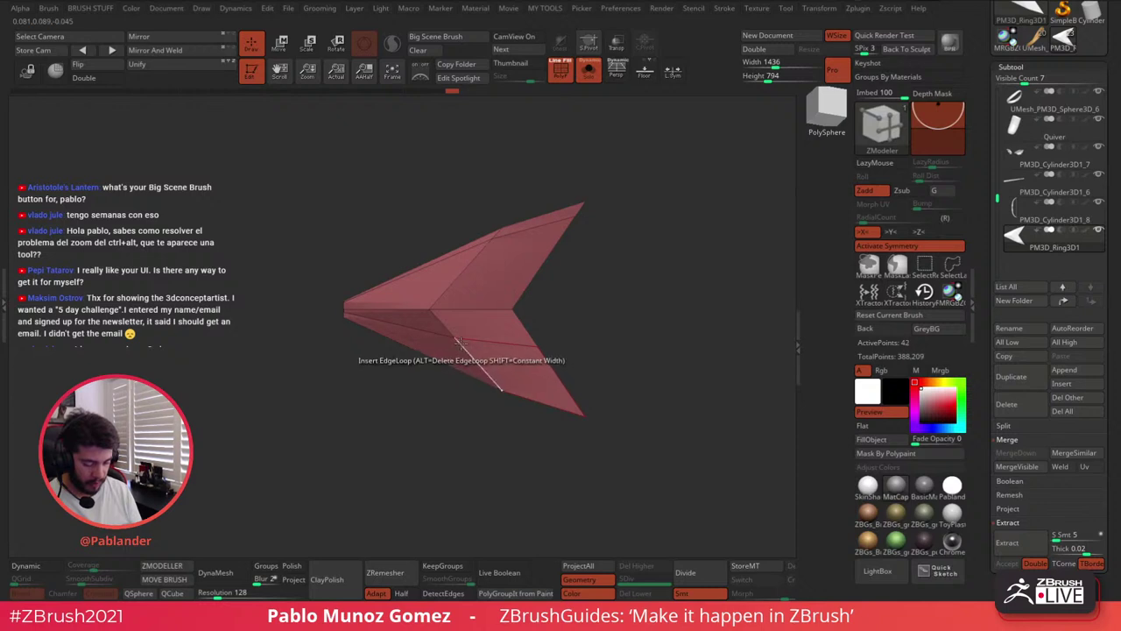
{"action": "key", "text": "ctrl+z"}
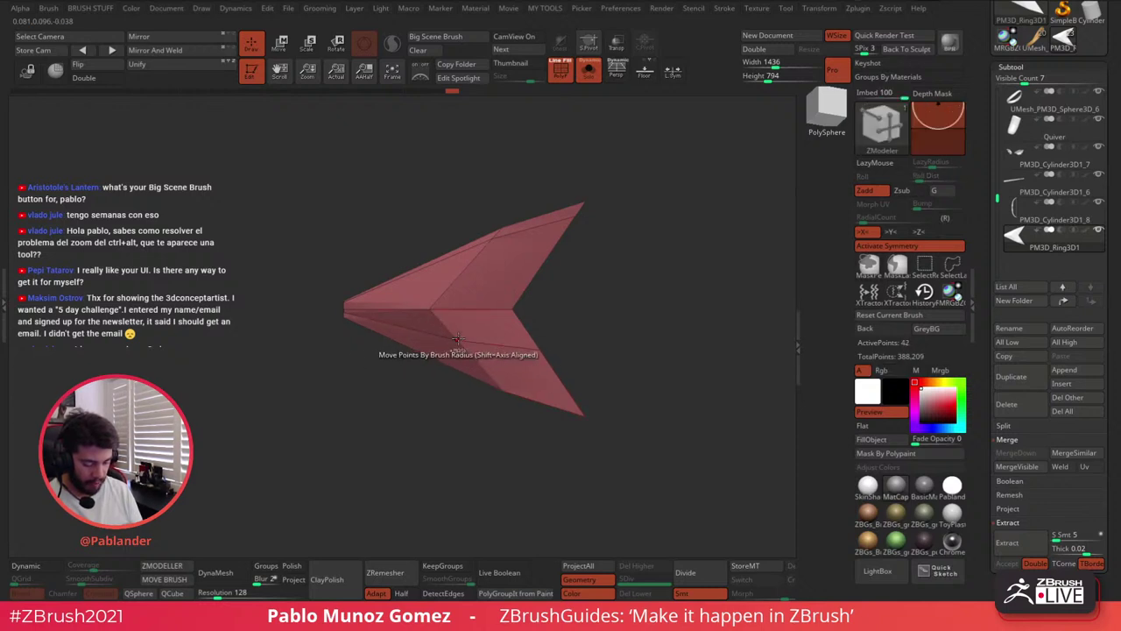
{"action": "left_click", "coordinate": [38, 567]}
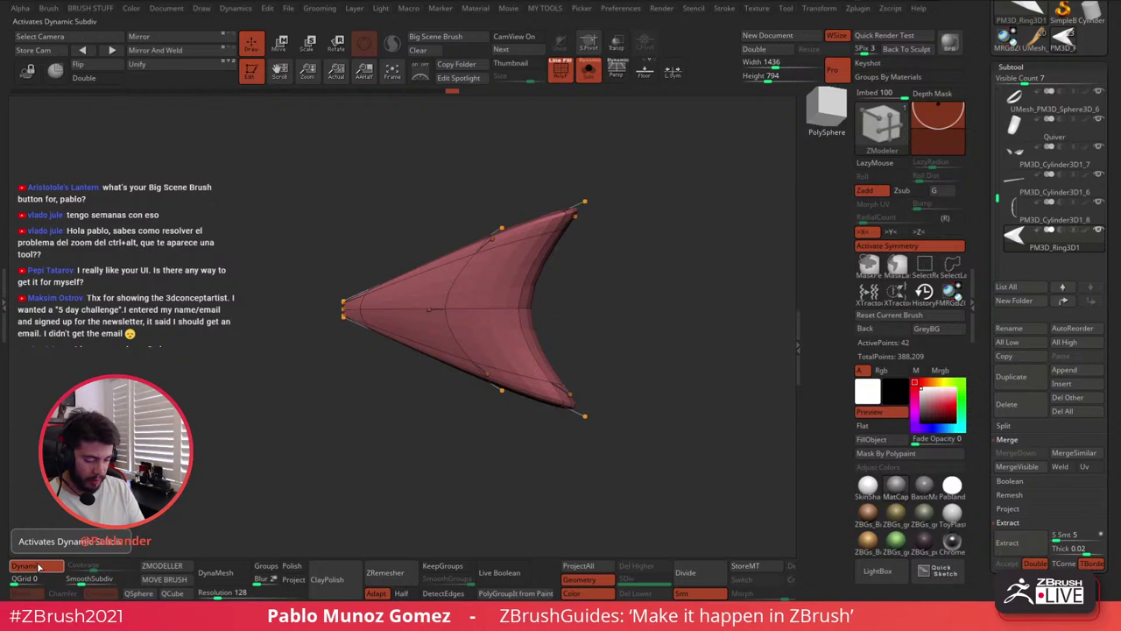
{"action": "left_click", "coordinate": [38, 567]}
{"action": "key", "text": "d"}
{"action": "key", "text": "ctrl+z"}
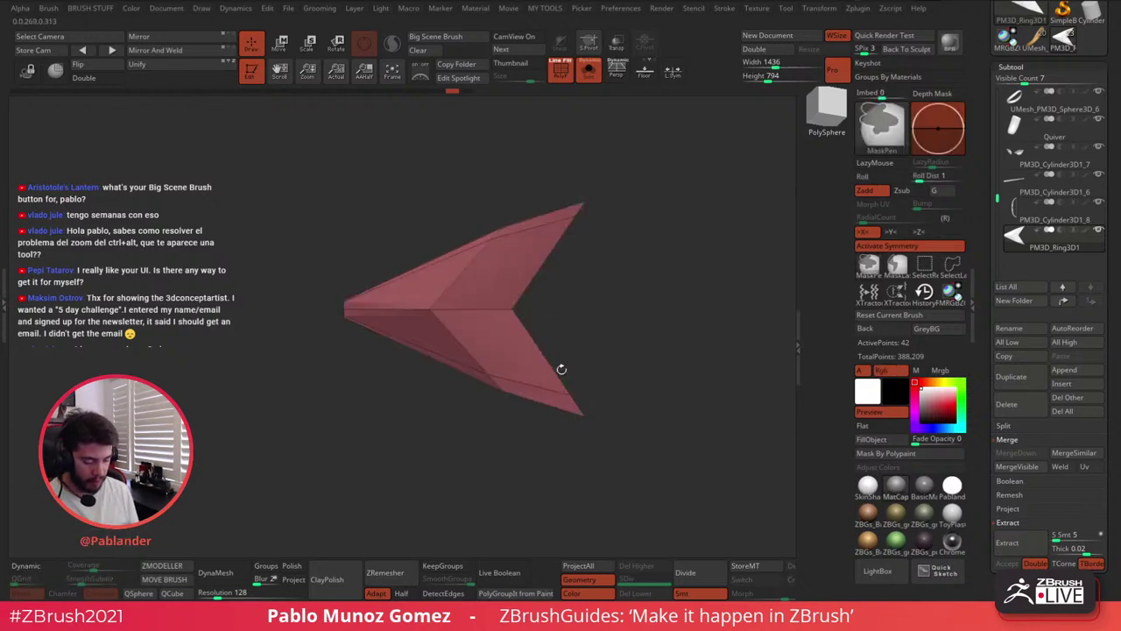
{"action": "key", "text": "ctrl+z"}
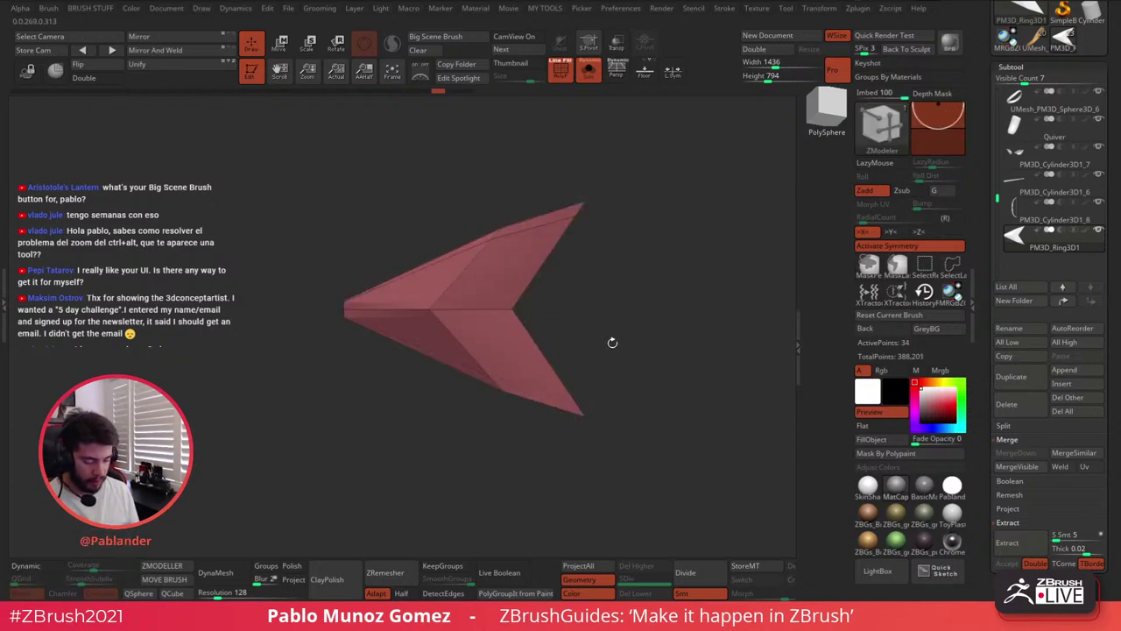
{"action": "key", "text": "ctrl+z"}
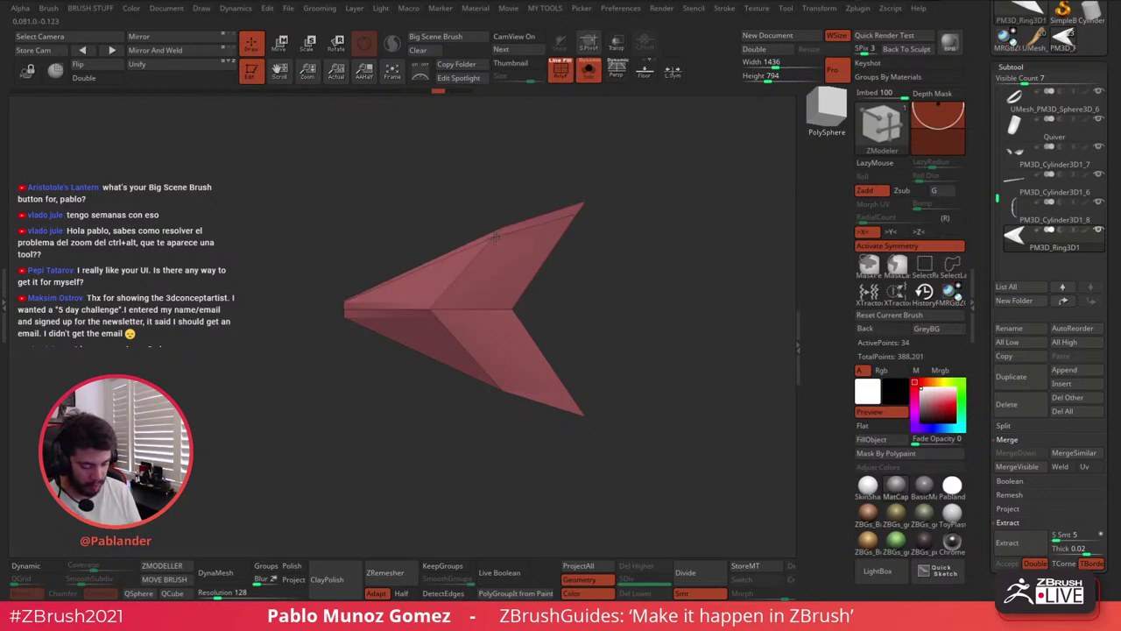
Insert an edge loop close to the arrowhead's lower outer edge and turn on Dynamic subdivision to check the shape
{"action": "left_click_drag", "start_coordinate": [469, 330], "coordinate": [456, 338]}
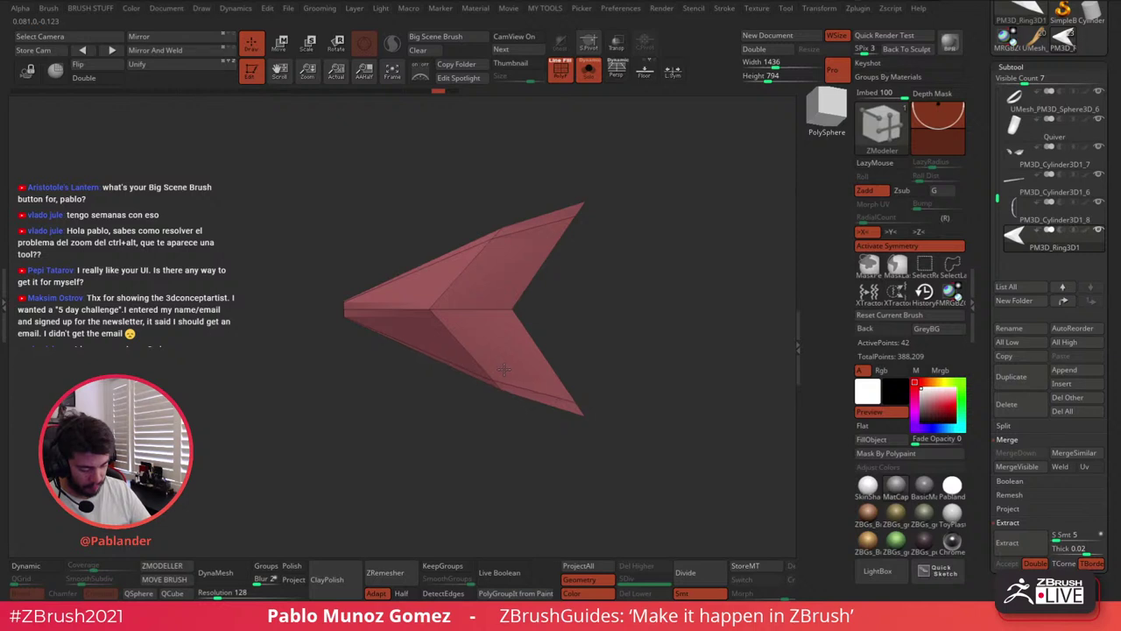
{"action": "left_click", "coordinate": [39, 568]}
{"action": "left_click_drag", "start_coordinate": [386, 447], "coordinate": [404, 460]}
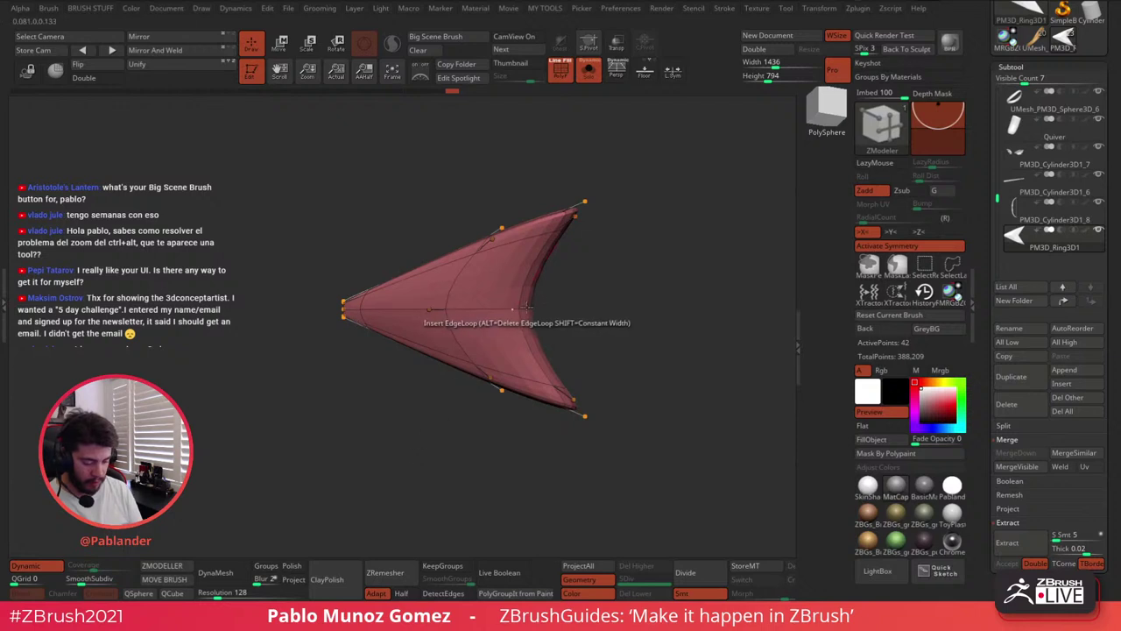
Bevel the arrowhead's central edge loop into a narrow strip with Dynamic subdivision off, and turn the subdivision back on
{"action": "key", "text": "shift+d"}
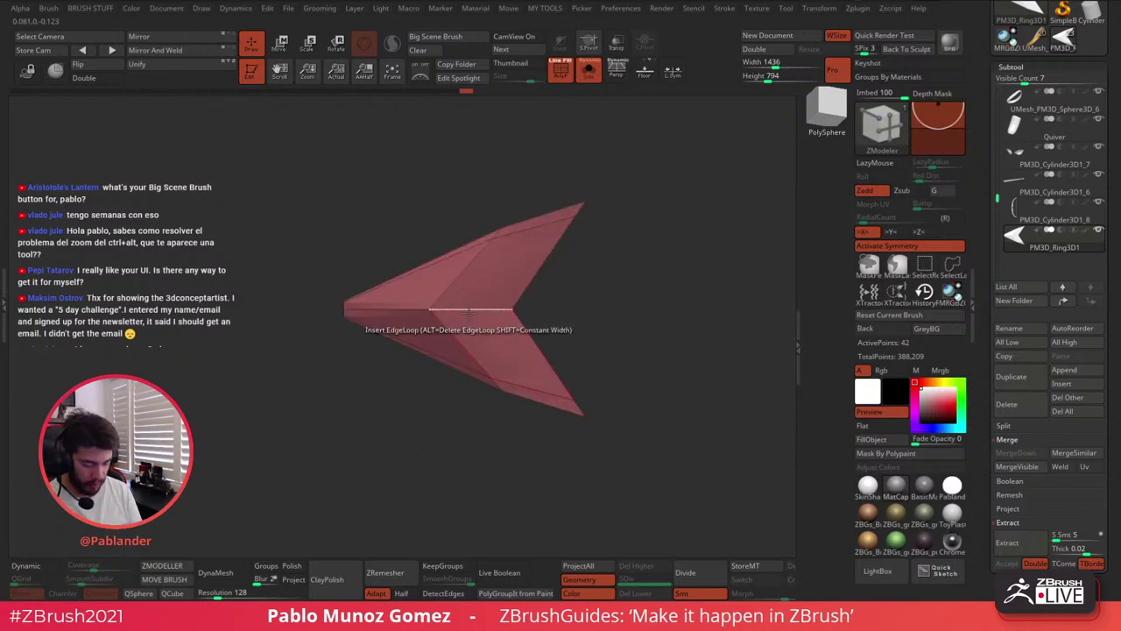
{"action": "key", "text": "space"}
{"action": "left_click", "coordinate": [355, 248]}
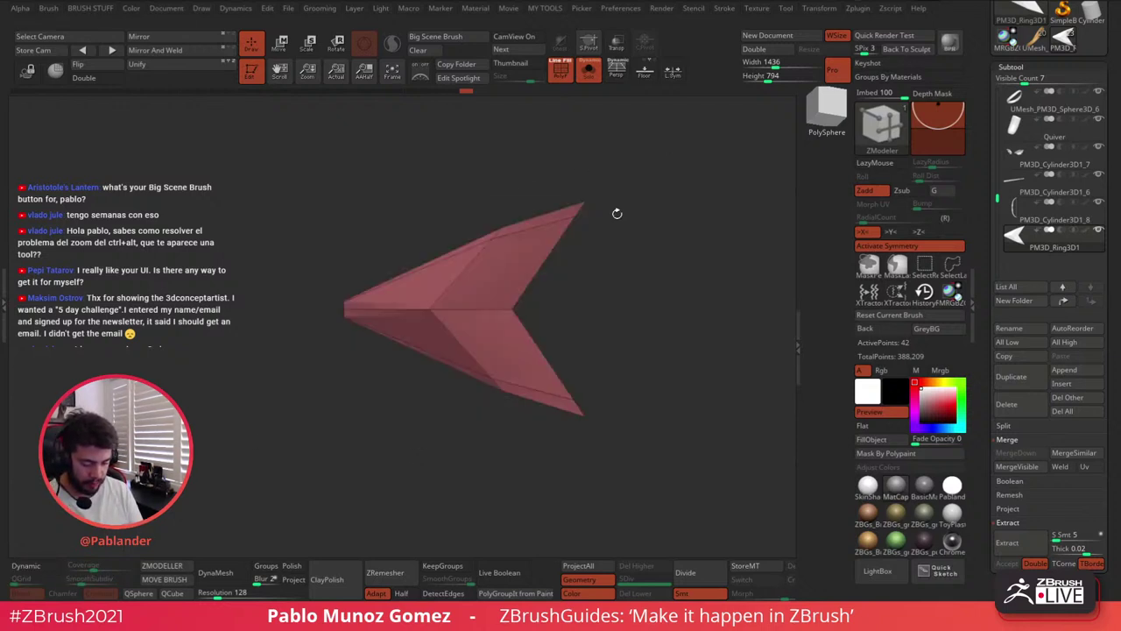
{"action": "left_click", "coordinate": [503, 309]}
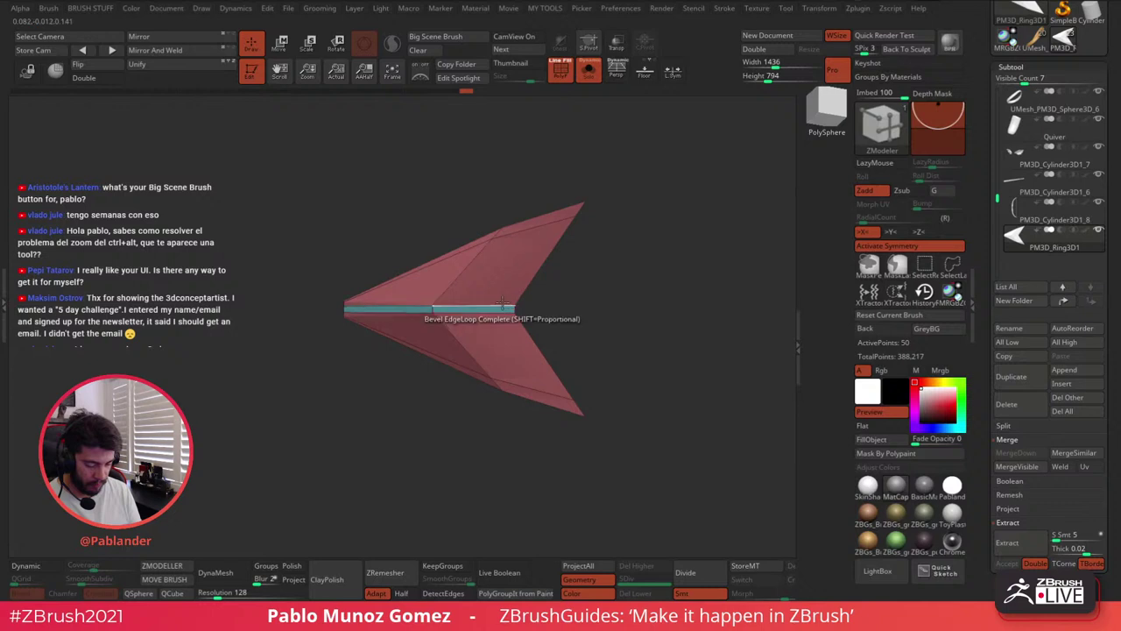
{"action": "left_click", "coordinate": [28, 566]}
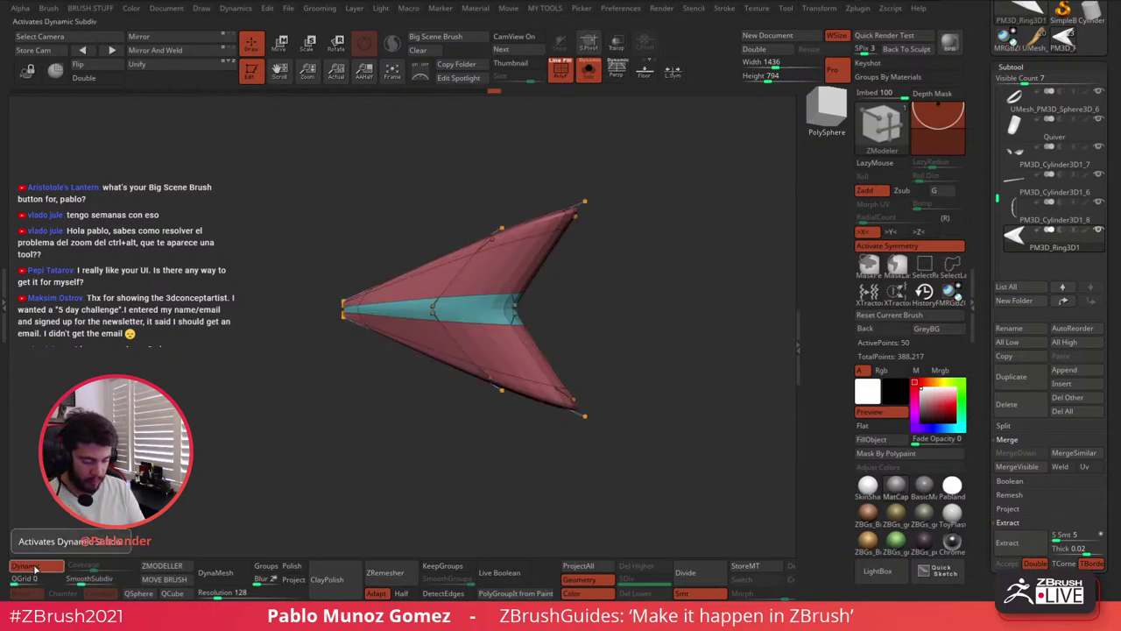
{"action": "left_click", "coordinate": [279, 44]}
{"action": "key", "text": "q"}
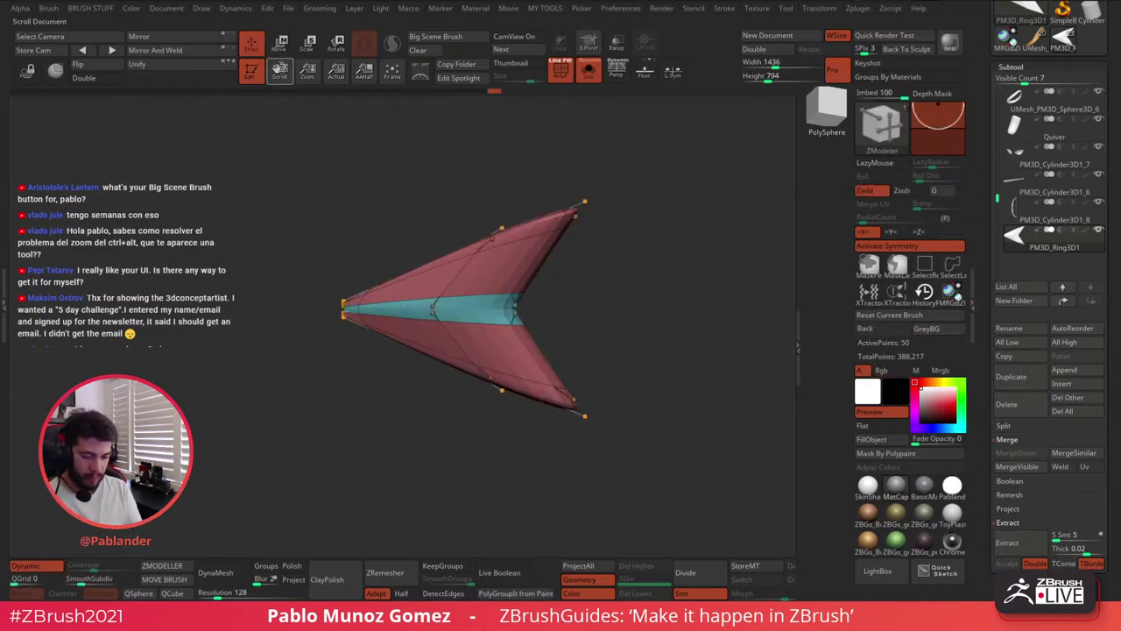
Mask both rear barb tips, invert the mask to leave only them editable and switch to the Move gizmo
{"action": "left_click_drag", "start_coordinate": [601, 283], "coordinate": [634, 250]}
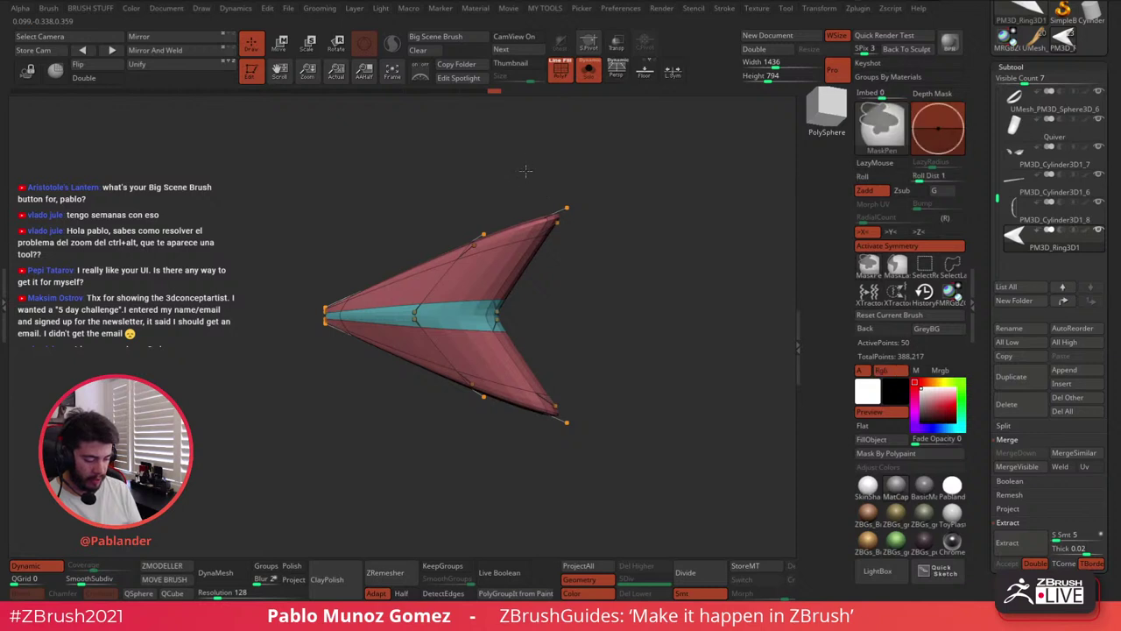
{"action": "left_click_drag", "start_coordinate": [524, 165], "coordinate": [611, 283], "text": "ctrl"}
{"action": "left_click_drag", "start_coordinate": [627, 361], "coordinate": [498, 481], "text": "ctrl"}
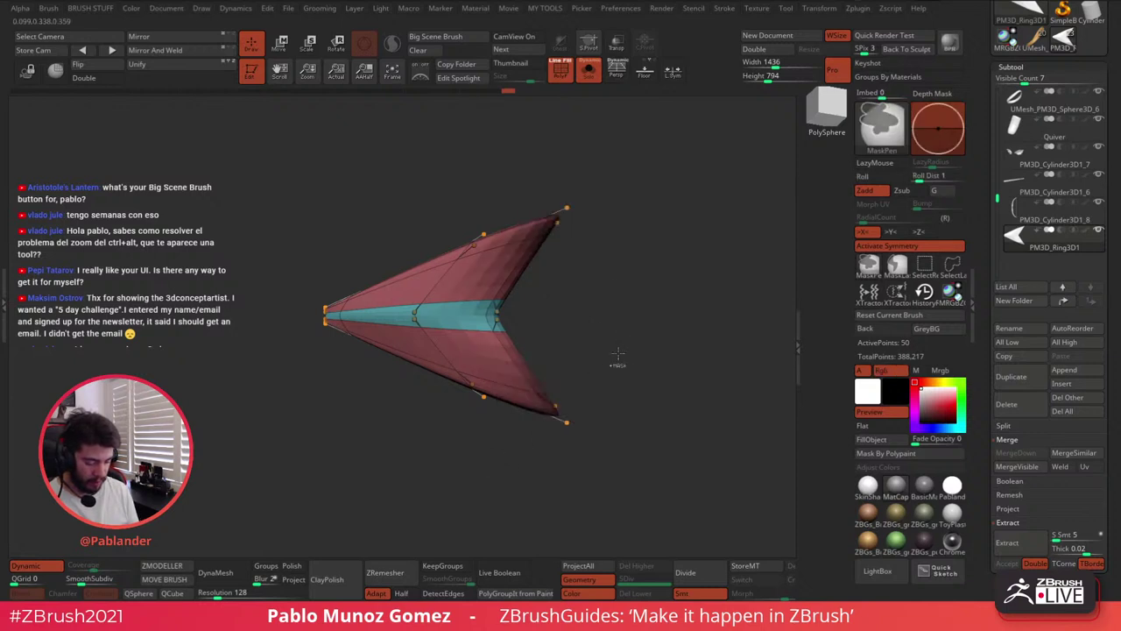
{"action": "left_click", "coordinate": [618, 362], "text": "ctrl"}
{"action": "left_click_drag", "start_coordinate": [640, 277], "coordinate": [458, 265]}
{"action": "left_click", "coordinate": [280, 47]}
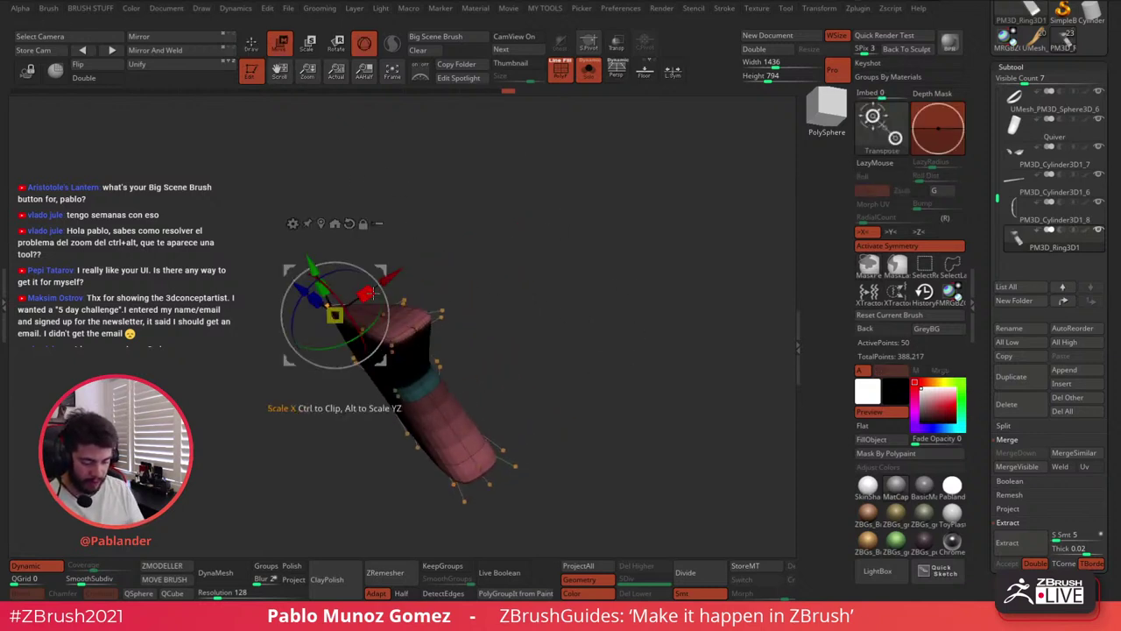
Centre the gizmo on the unmasked barb tips with symmetry turned off and scale their thickness along X
{"action": "left_click", "coordinate": [334, 224]}
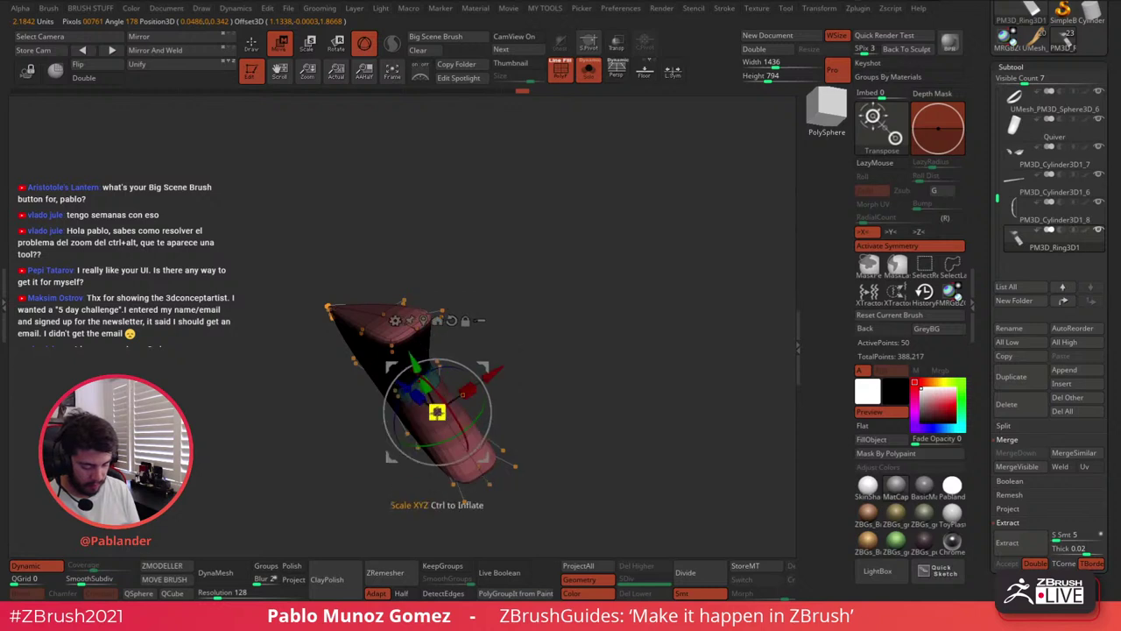
{"action": "left_click", "coordinate": [897, 249]}
{"action": "left_click", "coordinate": [449, 303]}
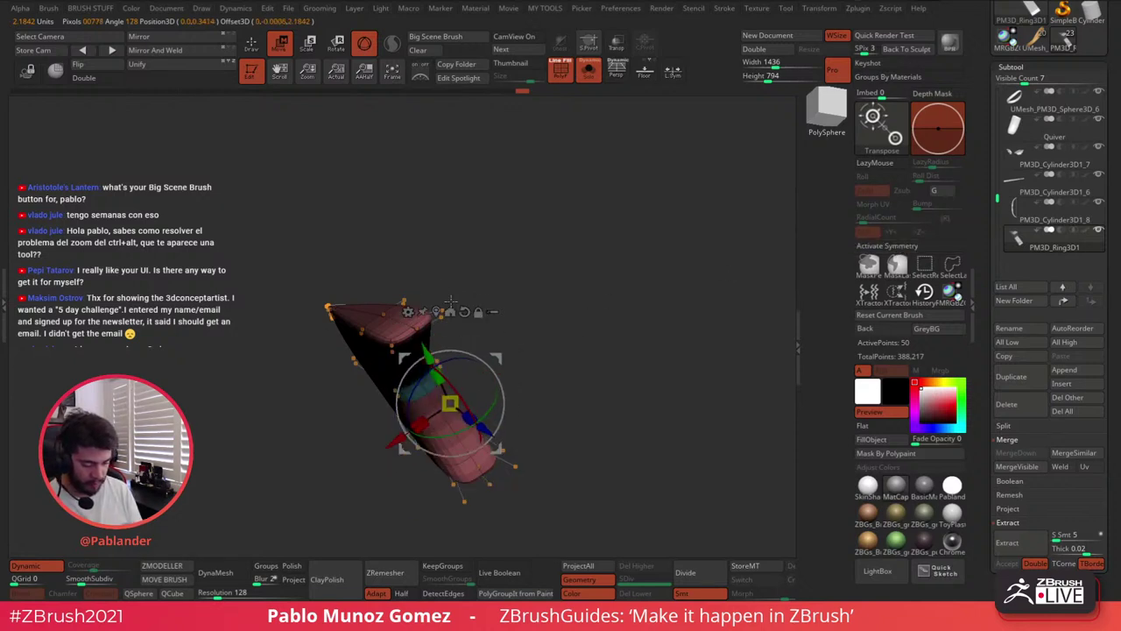
{"action": "left_click_drag", "start_coordinate": [420, 424], "coordinate": [606, 289]}
{"action": "left_click_drag", "start_coordinate": [578, 326], "coordinate": [657, 255], "text": "alt"}
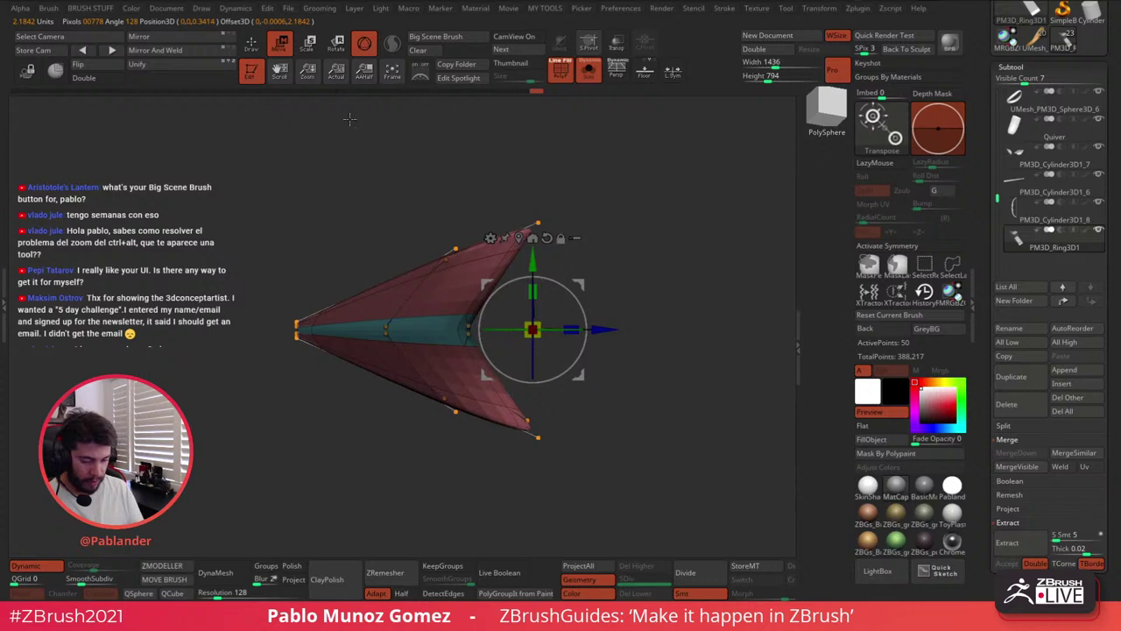
Turn off Dynamic subdivision, leave only the central points of the arrowhead's front tip unmasked, and switch to the Move gizmo
{"action": "key", "text": "q"}
{"action": "mouse_move", "coordinate": [579, 241]}
{"action": "left_mouse_down"}
{"action": "mouse_move", "coordinate": [608, 273]}
{"action": "mouse_move", "coordinate": [389, 375]}
{"action": "mouse_move", "coordinate": [396, 438]}
{"action": "left_mouse_up"}
{"action": "left_click_drag", "start_coordinate": [210, 457], "coordinate": [408, 403], "text": "alt"}
{"action": "left_click_drag", "start_coordinate": [366, 343], "coordinate": [378, 394], "text": "ctrl"}
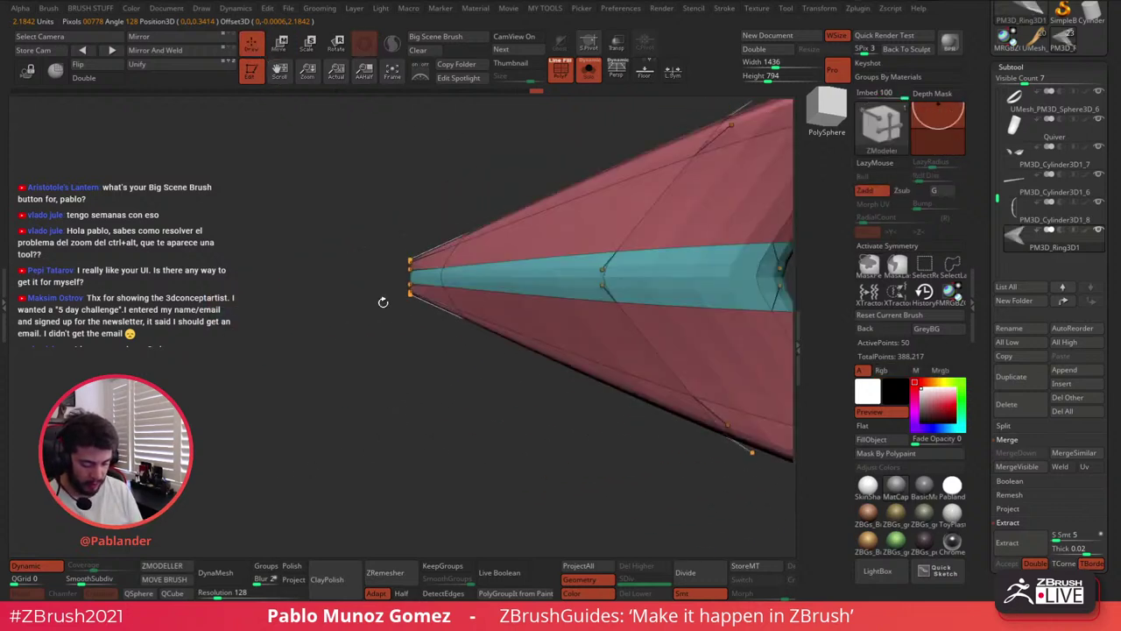
{"action": "left_click", "coordinate": [35, 568]}
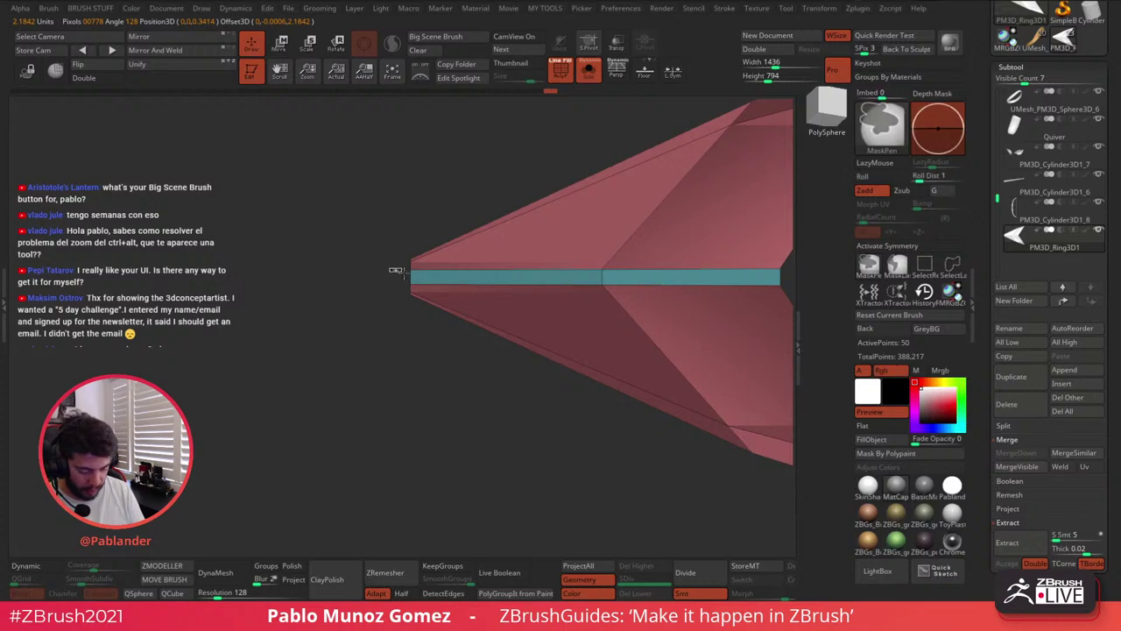
{"action": "left_click_drag", "start_coordinate": [400, 272], "coordinate": [410, 295], "text": "ctrl"}
{"action": "left_click", "coordinate": [382, 360], "text": "ctrl"}
{"action": "key", "text": "w"}
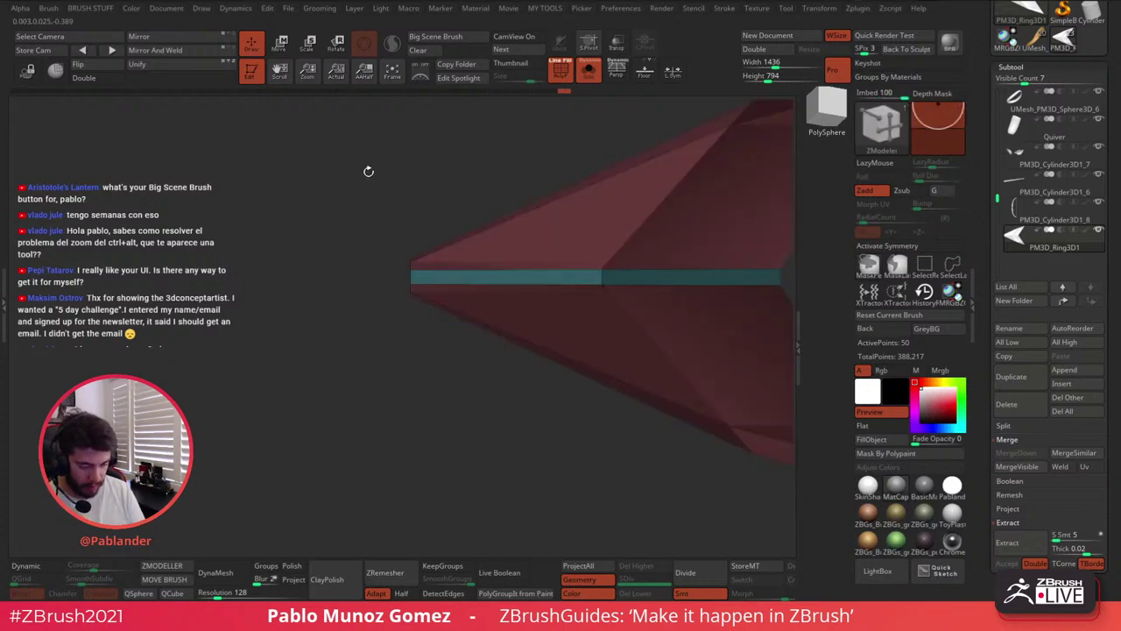
Centre the gizmo on the unmasked tip points, narrow them along Y, pull them forward along Z and clear the mask
{"action": "right_click_drag", "start_coordinate": [460, 209], "coordinate": [257, 259], "text": "alt"}
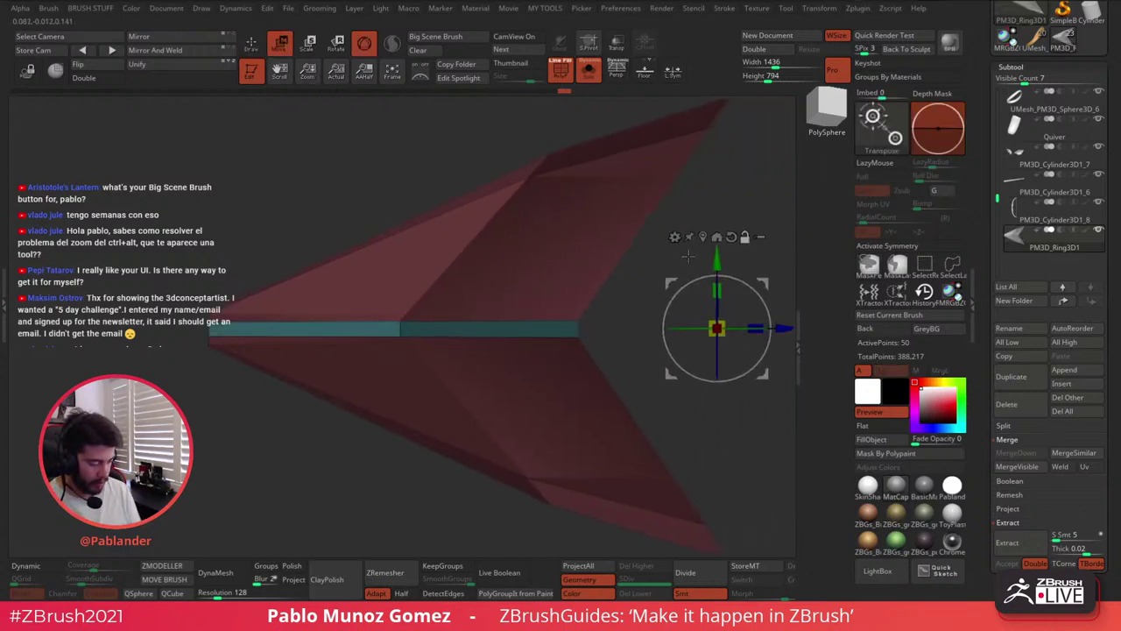
{"action": "left_click", "coordinate": [701, 237]}
{"action": "right_click_drag", "start_coordinate": [465, 312], "coordinate": [644, 257], "text": "alt"}
{"action": "left_click_drag", "start_coordinate": [394, 229], "coordinate": [396, 234]}
{"action": "left_click_drag", "start_coordinate": [459, 269], "coordinate": [449, 269]}
{"action": "right_click_drag", "start_coordinate": [394, 326], "coordinate": [433, 388], "text": "ctrl"}
{"action": "left_click_drag", "start_coordinate": [433, 388], "coordinate": [398, 384], "text": "ctrl"}
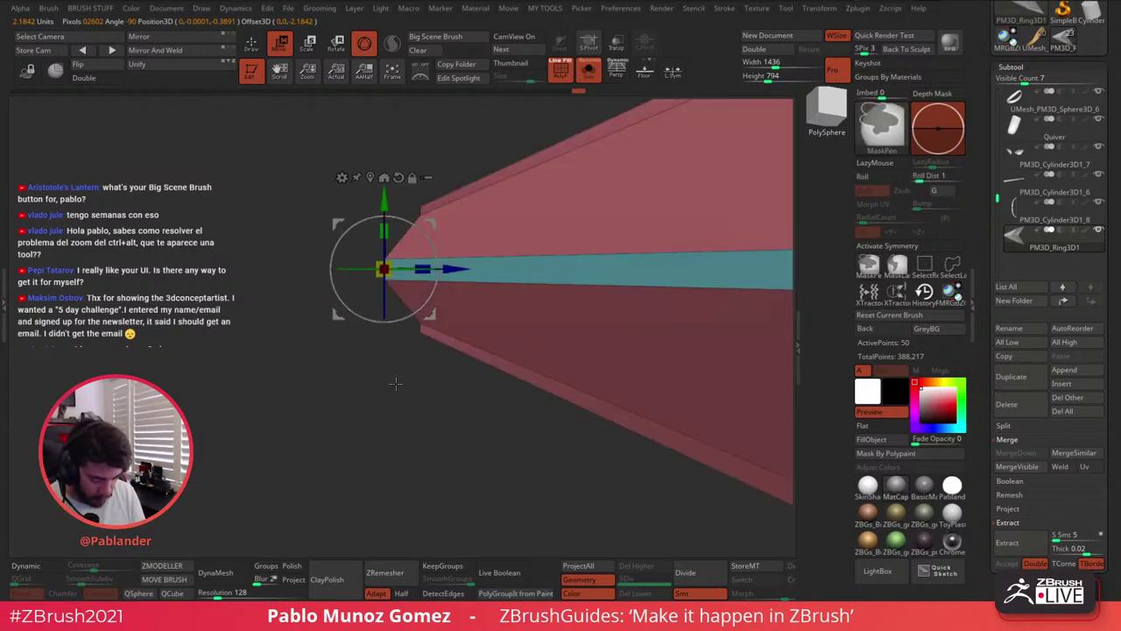
Leave the whole front end of the arrowhead unmasked, pull it slightly further forward along Z and clear the mask
{"action": "left_click_drag", "start_coordinate": [289, 210], "coordinate": [447, 333], "text": "ctrl"}
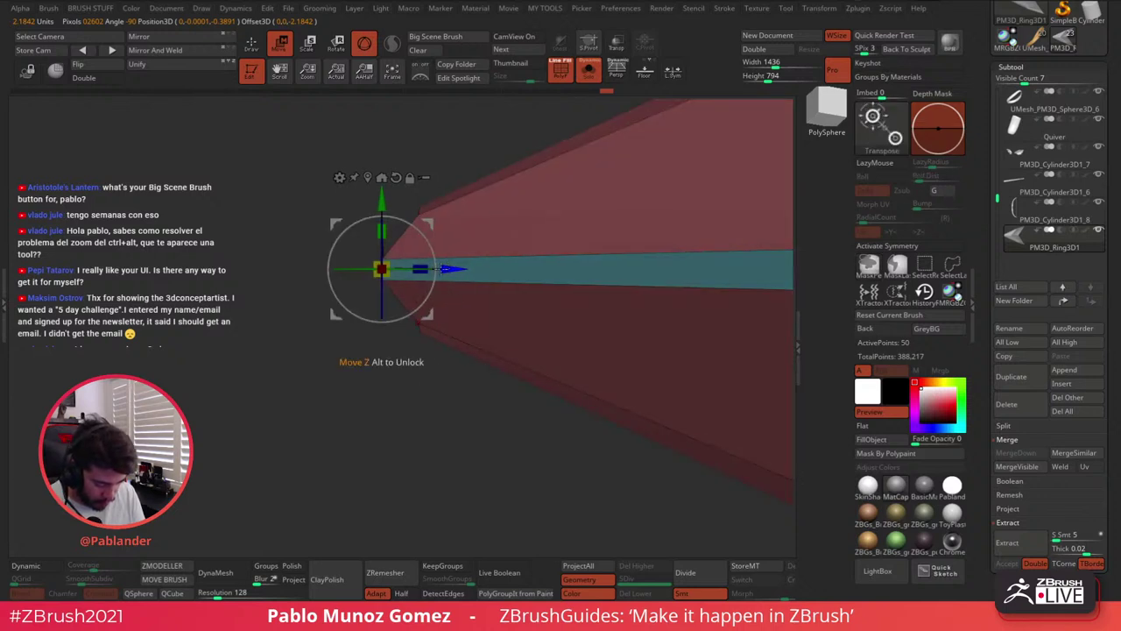
{"action": "left_click_drag", "start_coordinate": [440, 269], "coordinate": [432, 269]}
{"action": "left_click_drag", "start_coordinate": [374, 231], "coordinate": [374, 231]}
{"action": "left_click_drag", "start_coordinate": [440, 265], "coordinate": [435, 264]}
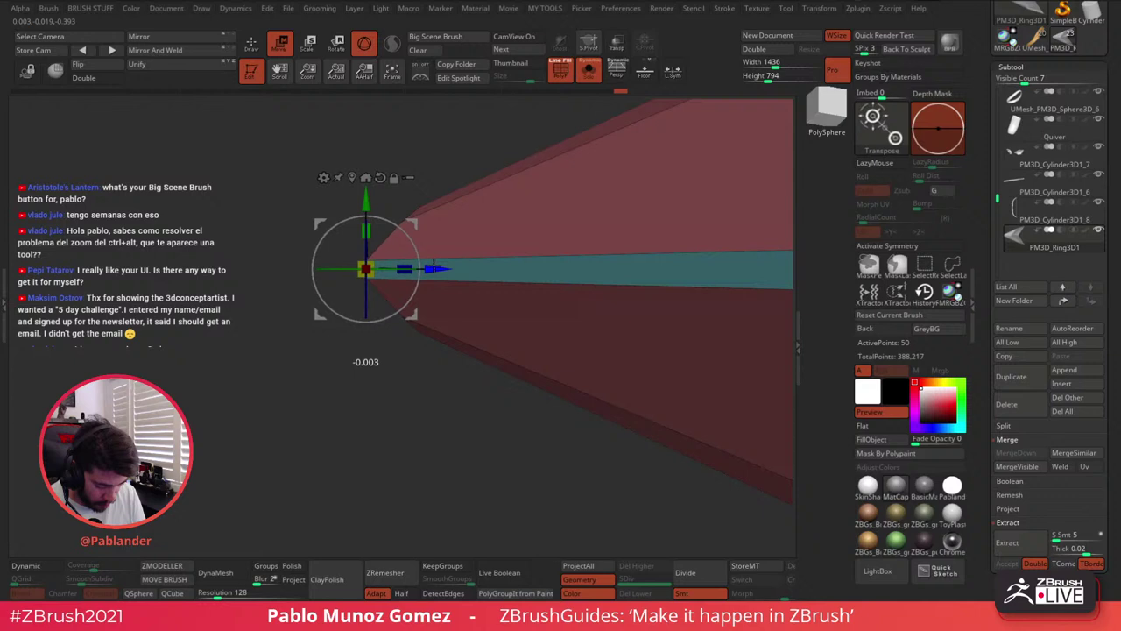
{"action": "left_click", "coordinate": [251, 42]}
{"action": "left_click_drag", "start_coordinate": [309, 363], "coordinate": [335, 401], "text": "ctrl"}
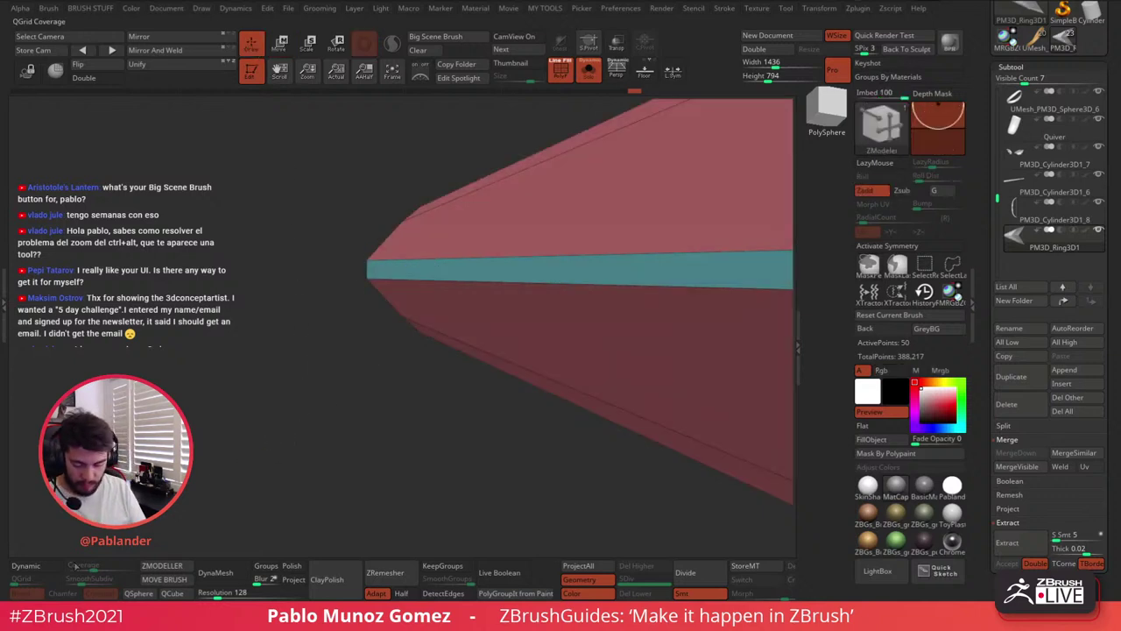
Turn Dynamic subdivision back on and hide the PolyFrame to check the smoothed arrowhead
{"action": "left_click", "coordinate": [36, 566]}
{"action": "right_click_drag", "start_coordinate": [499, 367], "coordinate": [422, 174], "text": "ctrl"}
{"action": "key", "text": "w"}
{"action": "key", "text": "q"}
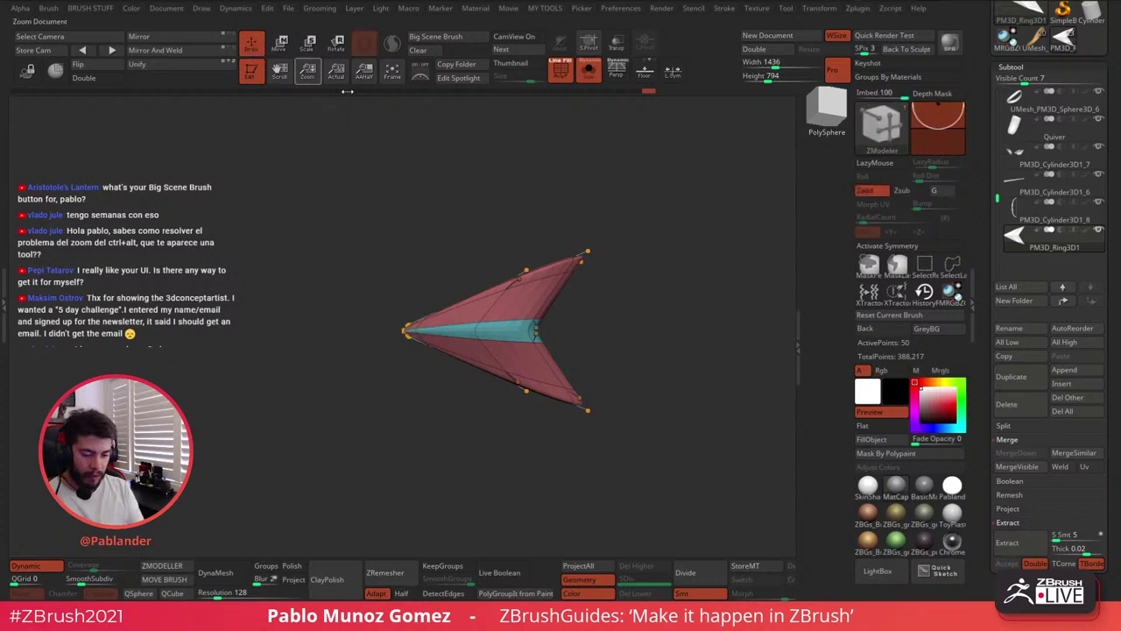
{"action": "key", "text": "shift+f"}
{"action": "left_click_drag", "start_coordinate": [622, 250], "coordinate": [586, 300]}
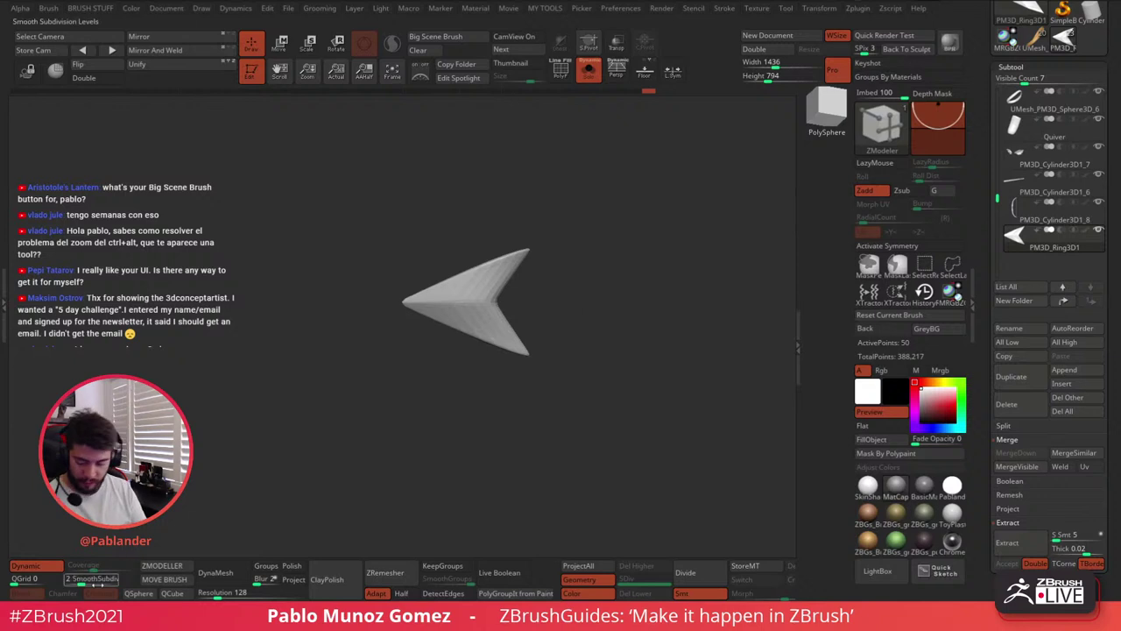
{"action": "left_click_drag", "start_coordinate": [548, 378], "coordinate": [692, 311], "text": "alt"}
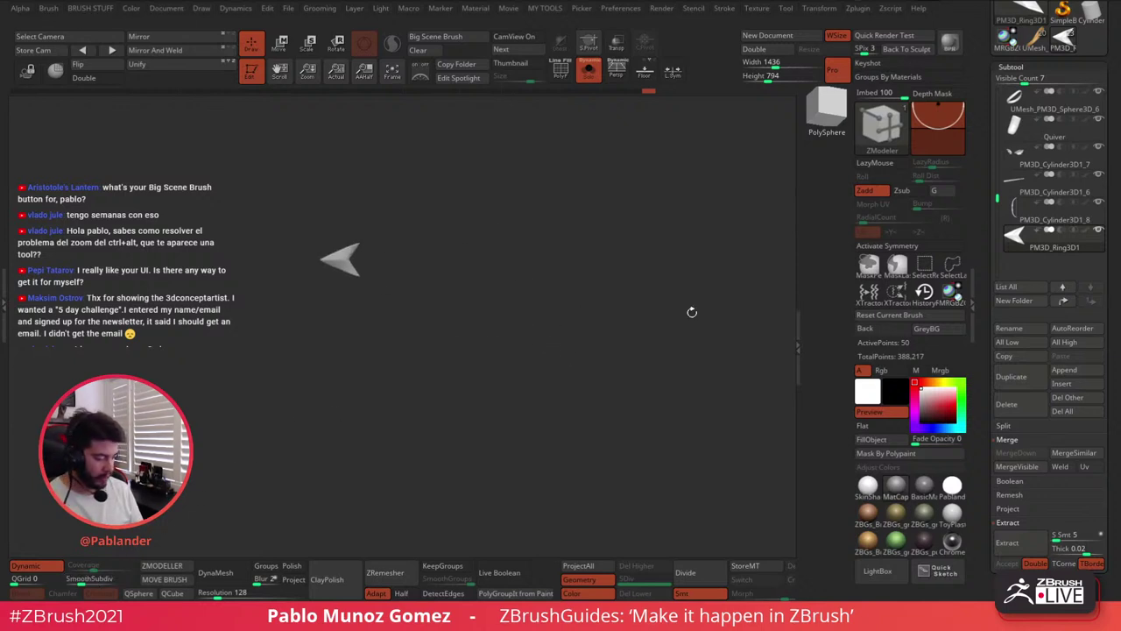
Append a cylinder subtool, select it and switch its gizmo to the parametric cylinder primitive
{"action": "left_click", "coordinate": [1094, 374]}
{"action": "left_click", "coordinate": [736, 381]}
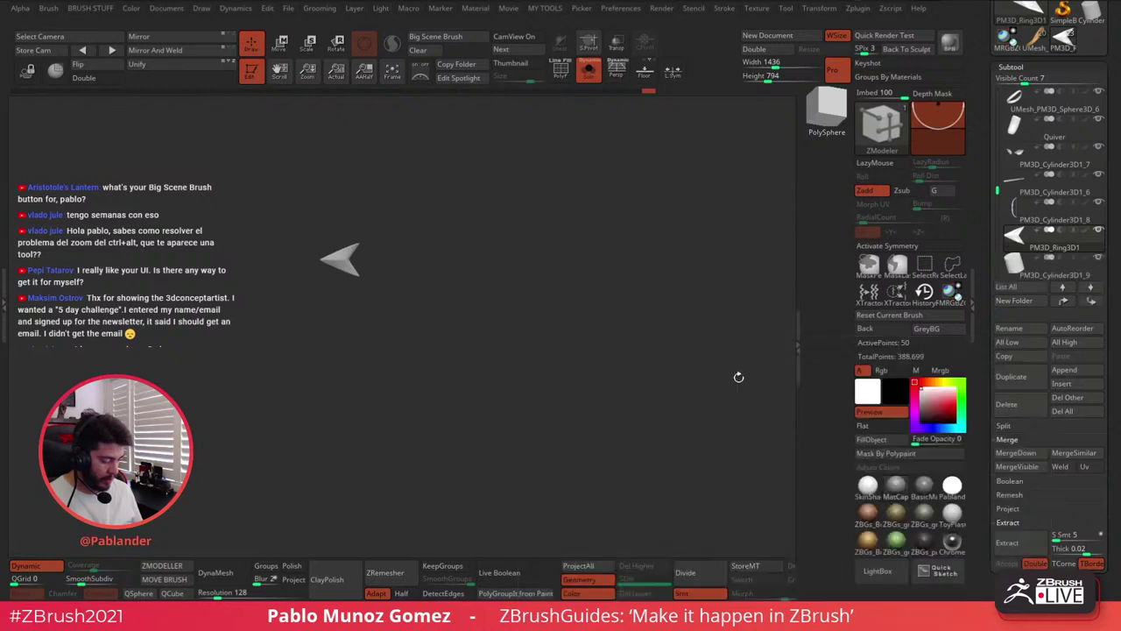
{"action": "left_click", "coordinate": [279, 44]}
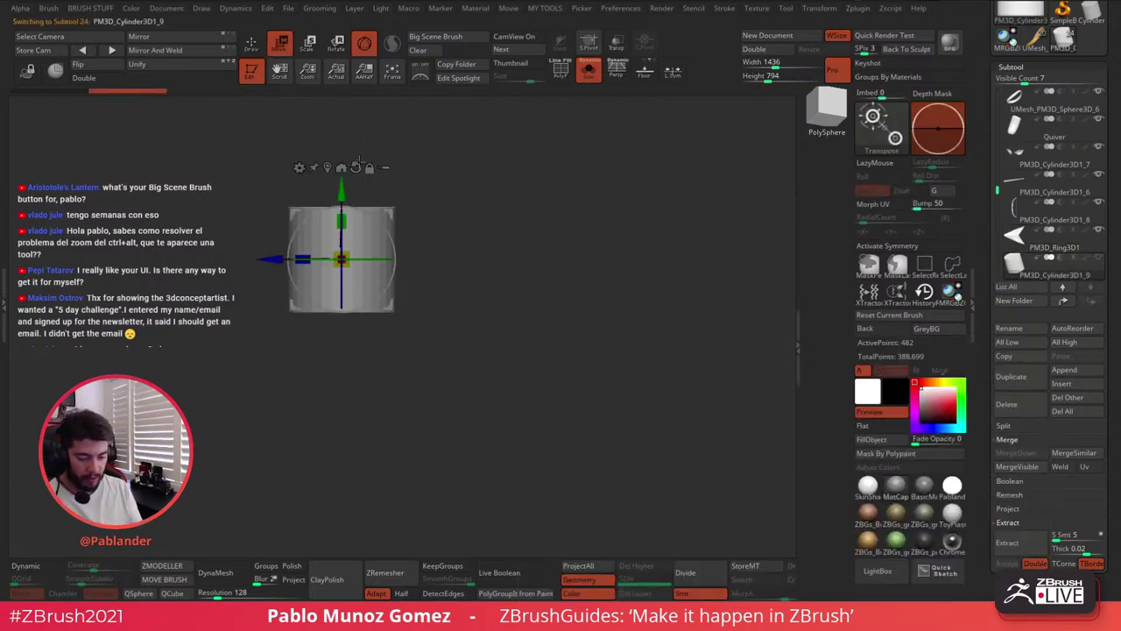
{"action": "left_click", "coordinate": [298, 168]}
{"action": "left_click", "coordinate": [483, 175]}
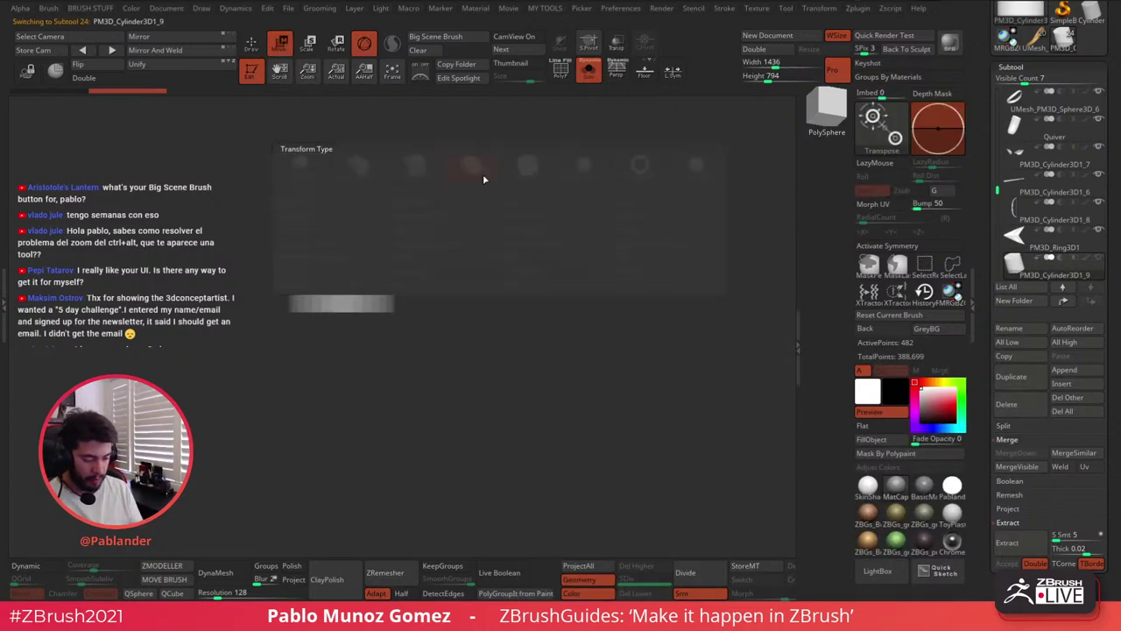
Reduce the parametric cylinder's divisions to a low-poly mesh with the PolyFrame displayed
{"action": "left_click", "coordinate": [300, 170]}
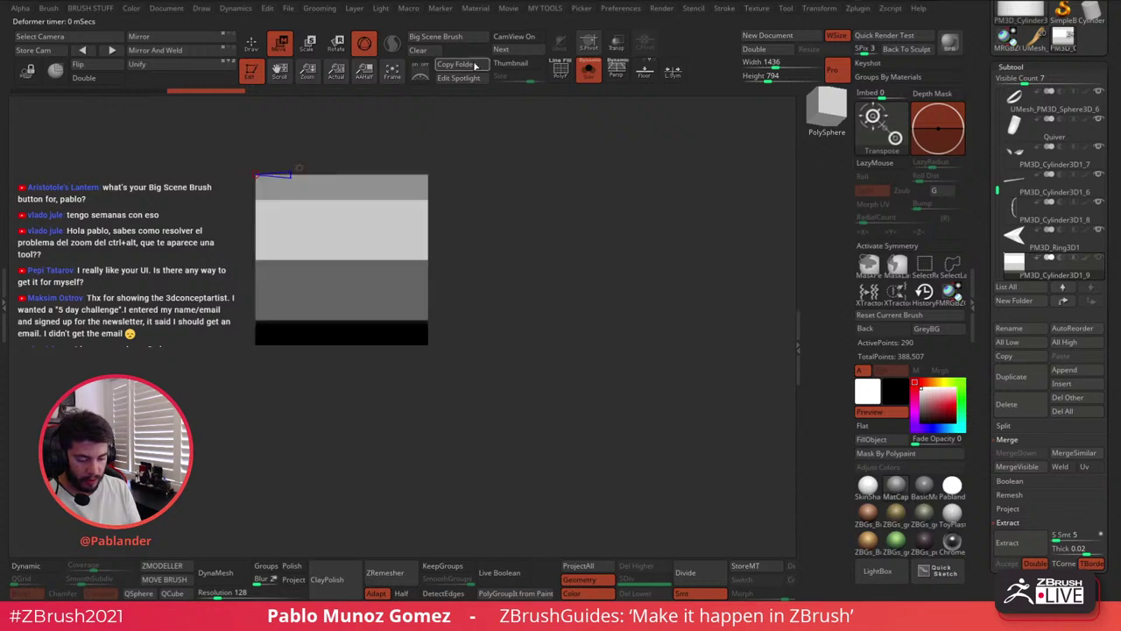
{"action": "left_click", "coordinate": [559, 70]}
{"action": "left_click_drag", "start_coordinate": [458, 189], "coordinate": [575, 214], "text": "alt"}
{"action": "left_click_drag", "start_coordinate": [412, 201], "coordinate": [426, 202]}
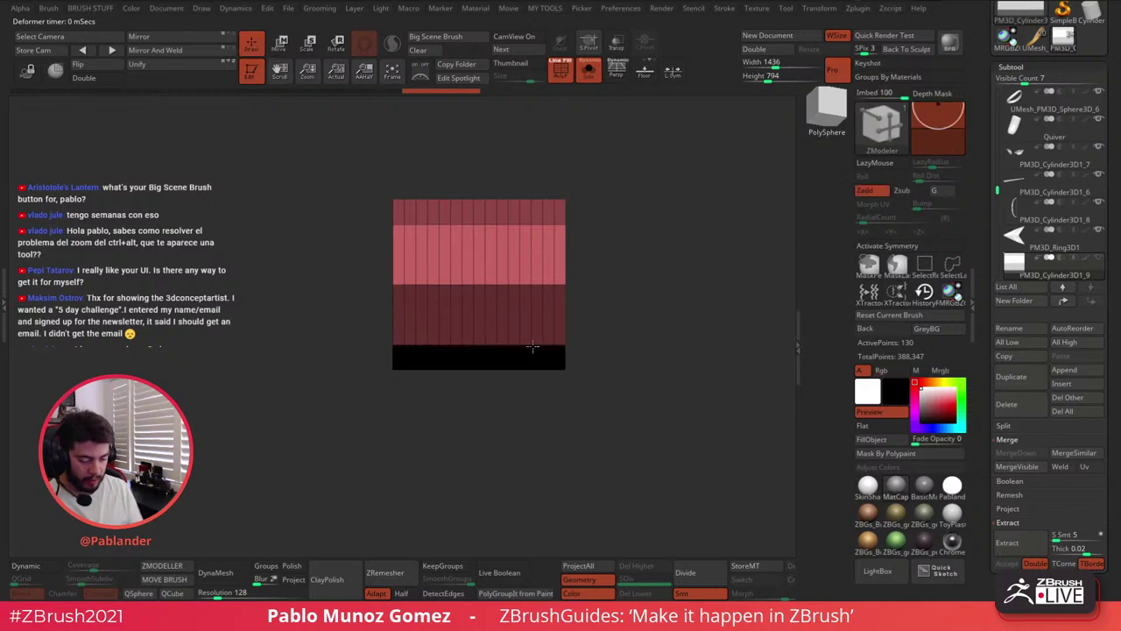
Return to the regular transform gizmo, scale the cylinder into a long thin shaft and move it behind the arrowhead
{"action": "right_click_drag", "start_coordinate": [531, 347], "coordinate": [498, 118], "text": "ctrl"}
{"action": "left_click", "coordinate": [282, 45]}
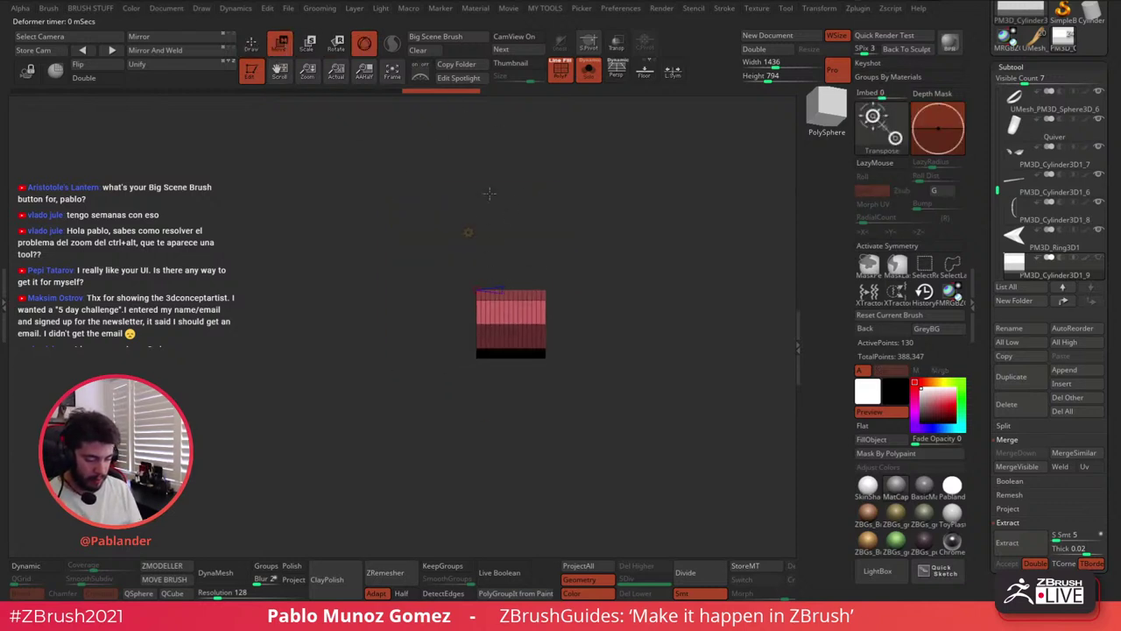
{"action": "left_click", "coordinate": [467, 232]}
{"action": "left_click", "coordinate": [478, 232]}
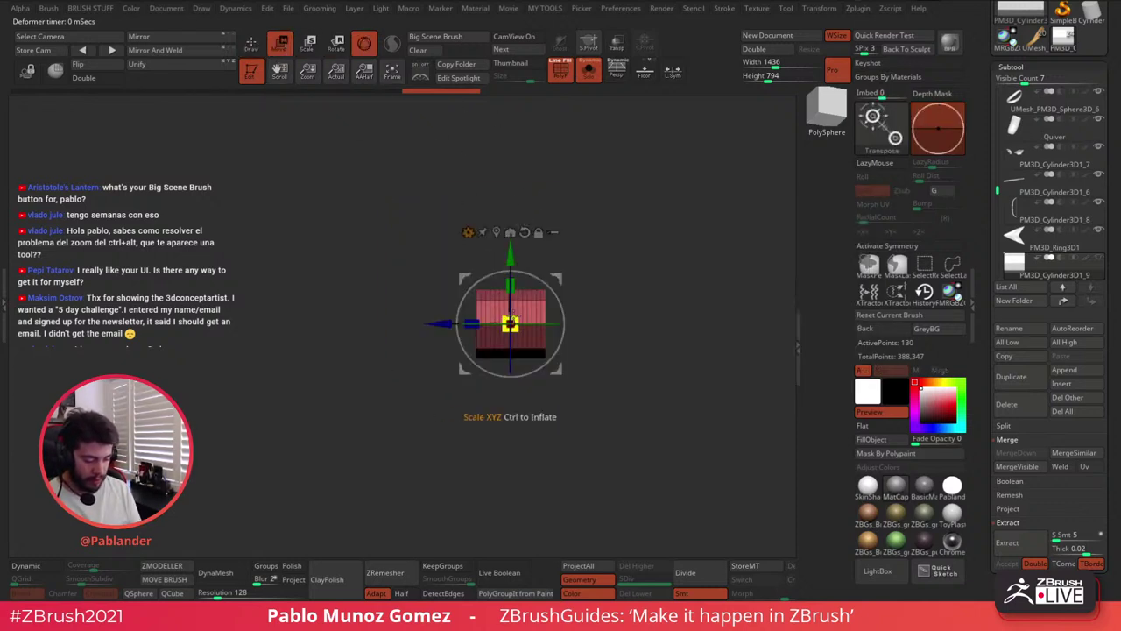
{"action": "left_click_drag", "start_coordinate": [511, 323], "coordinate": [474, 333]}
{"action": "right_click_drag", "start_coordinate": [577, 308], "coordinate": [533, 293], "text": "alt"}
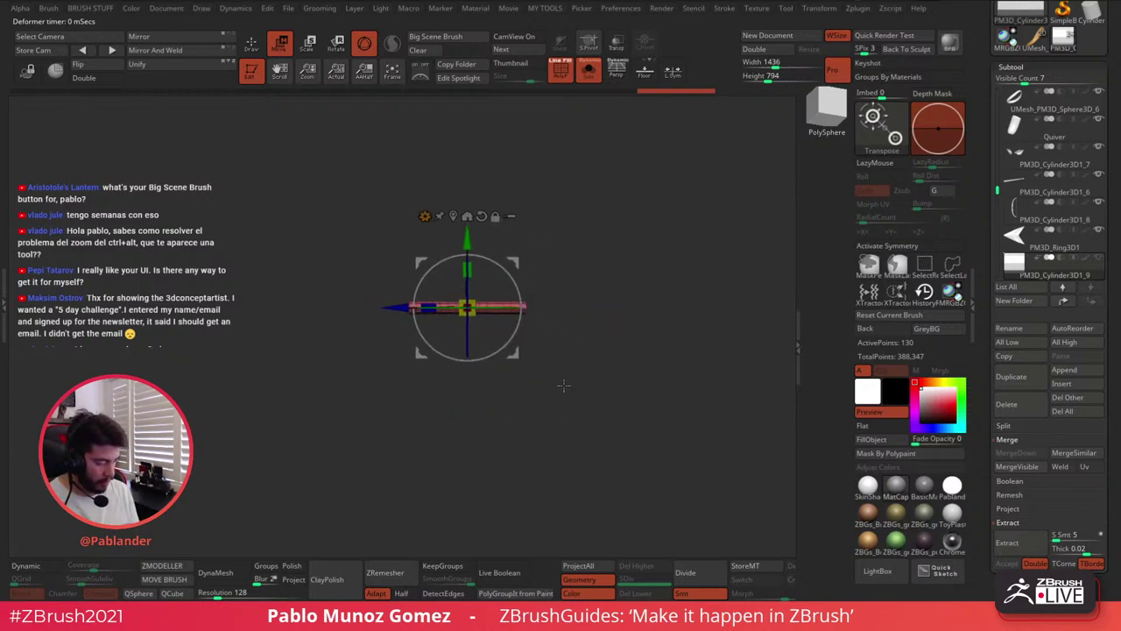
{"action": "left_click_drag", "start_coordinate": [467, 324], "coordinate": [645, 324]}
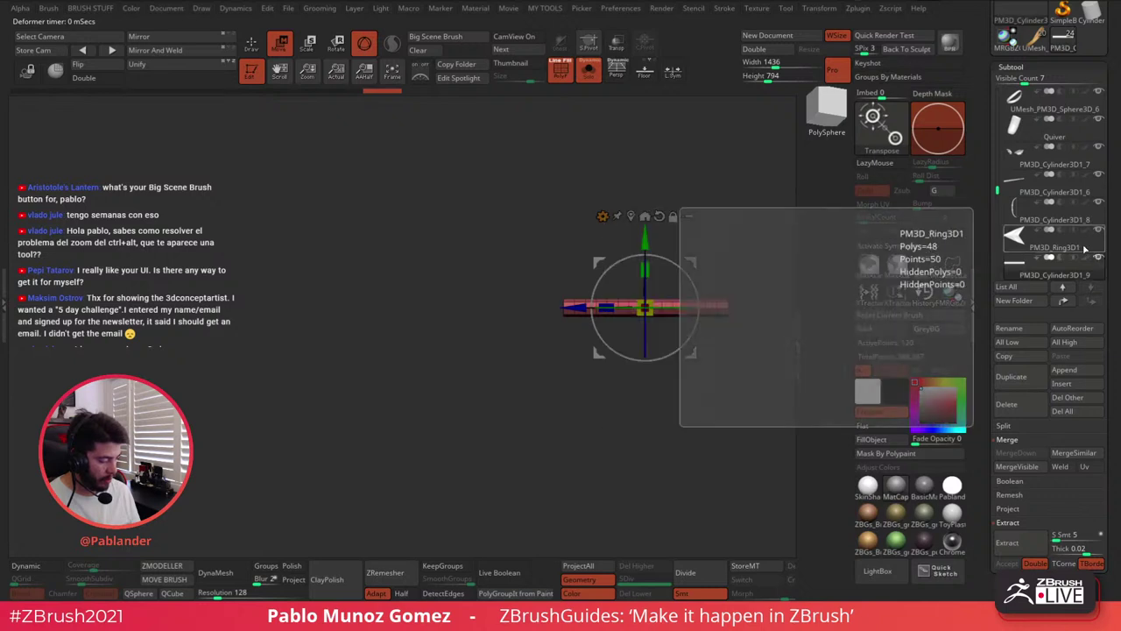
Select the arrowhead subtool and merge it down with the shaft cylinder
{"action": "left_click", "coordinate": [1054, 242]}
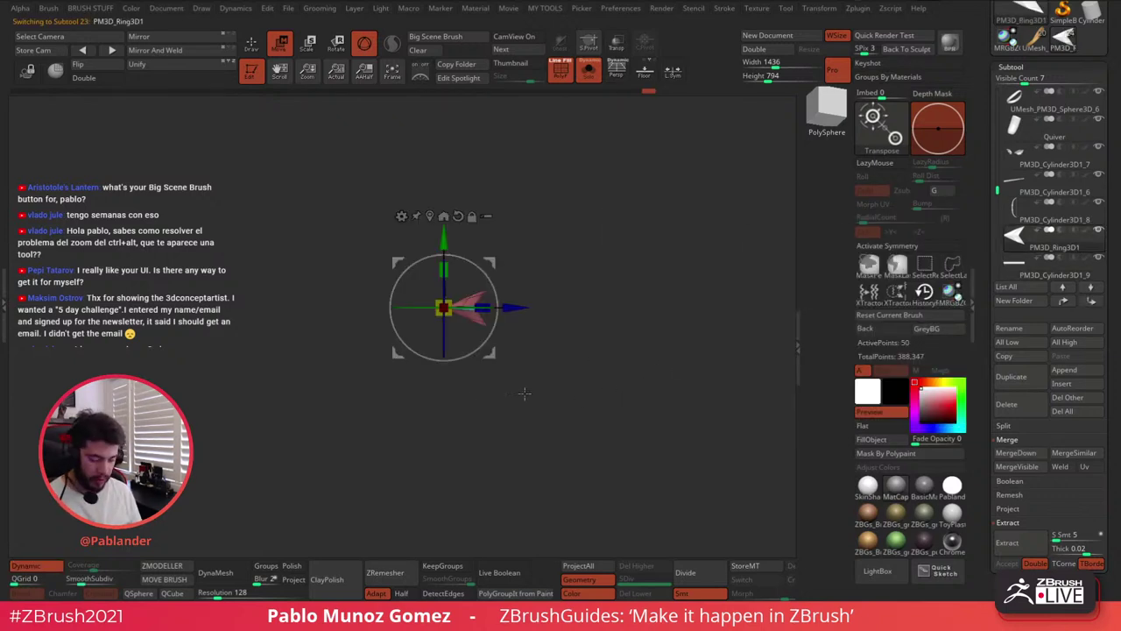
{"action": "key", "text": "ctrl+m"}
{"action": "left_click", "coordinate": [487, 423]}
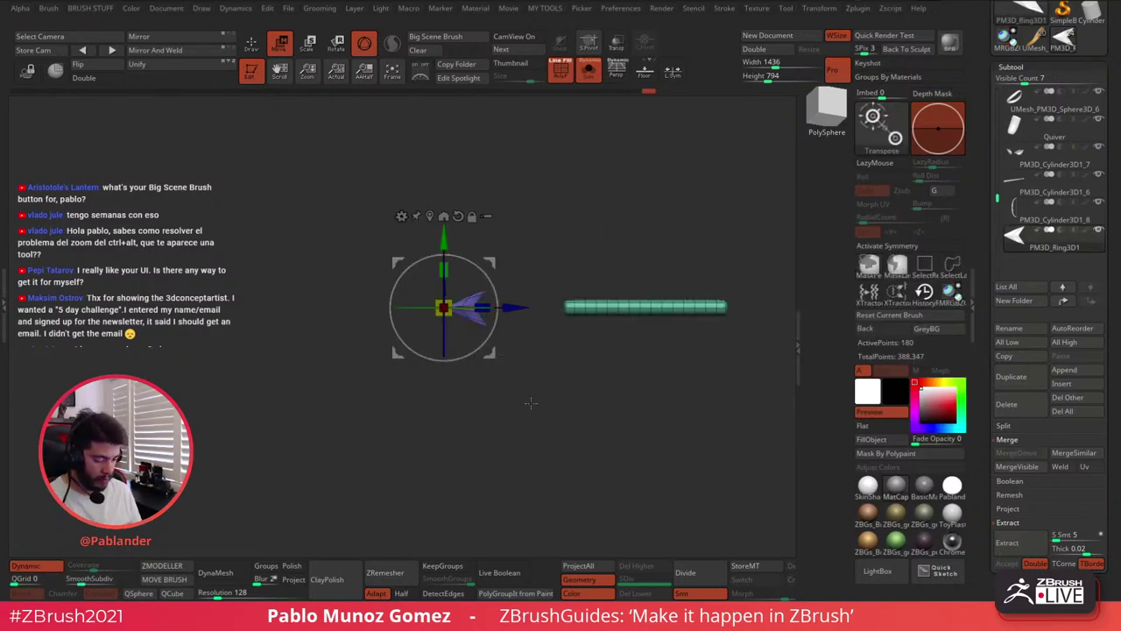
{"action": "left_click_drag", "start_coordinate": [619, 321], "coordinate": [538, 392], "text": "alt"}
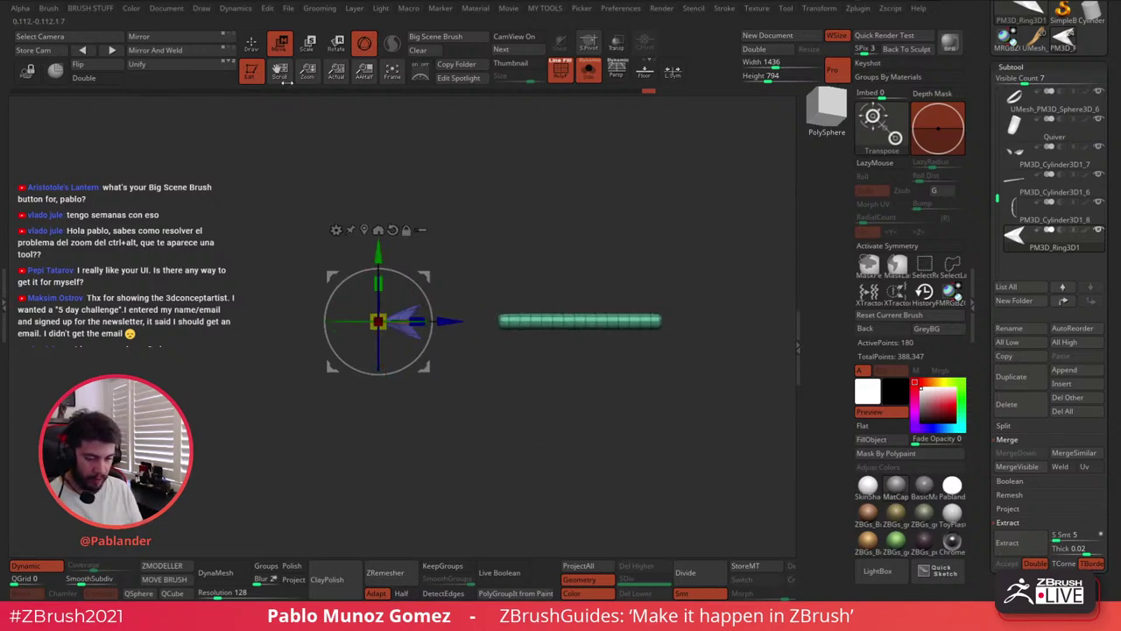
Isolate the arrowhead within the merged arrow and bring the shaft back into view
{"action": "key", "text": "q"}
{"action": "left_click_drag", "start_coordinate": [340, 280], "coordinate": [433, 382], "text": "ctrl+shift"}
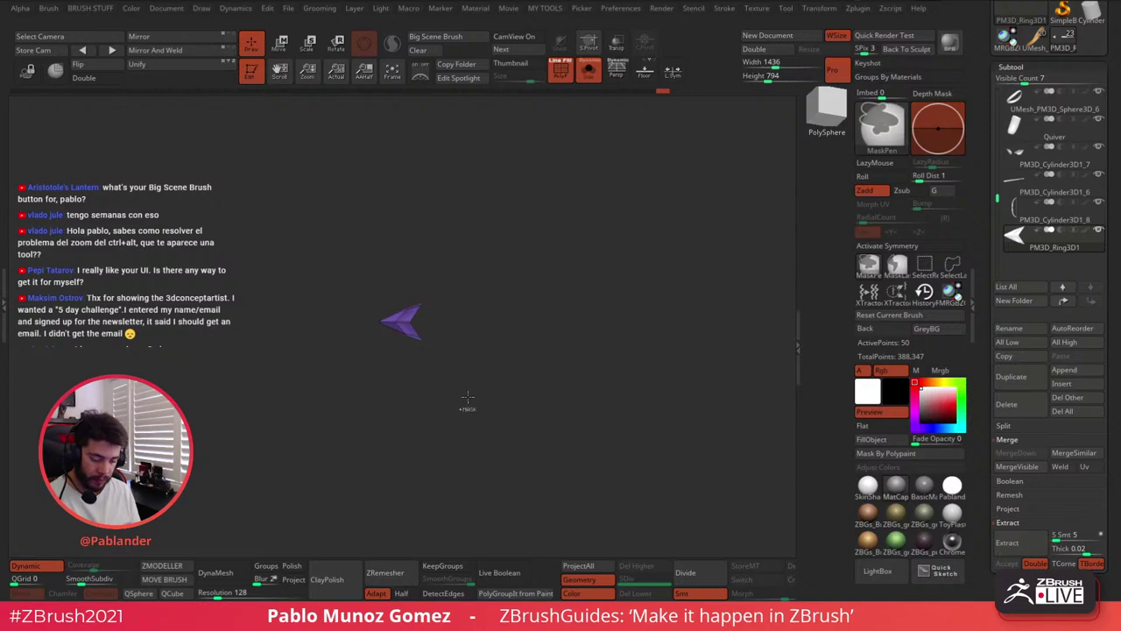
{"action": "left_click", "coordinate": [467, 397], "text": "ctrl+shift"}
Mask only the arrowhead and centre the Move gizmo on the unmasked shaft
{"action": "left_click_drag", "start_coordinate": [595, 335], "coordinate": [553, 332], "text": "alt"}
{"action": "left_click", "coordinate": [282, 46]}
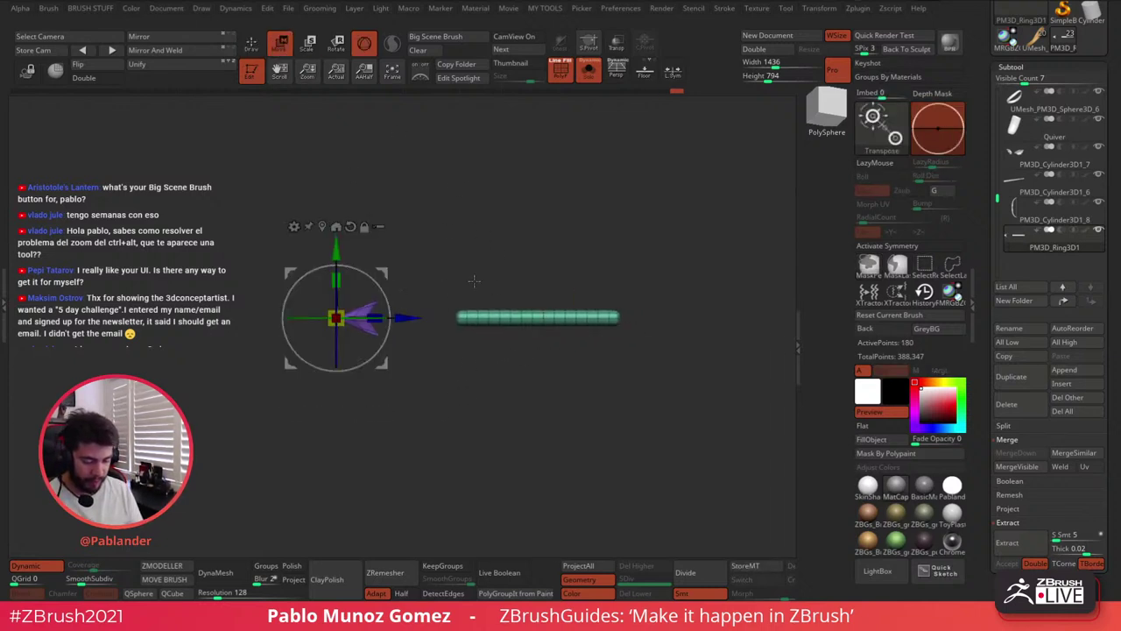
{"action": "left_click_drag", "start_coordinate": [686, 230], "coordinate": [434, 395]}
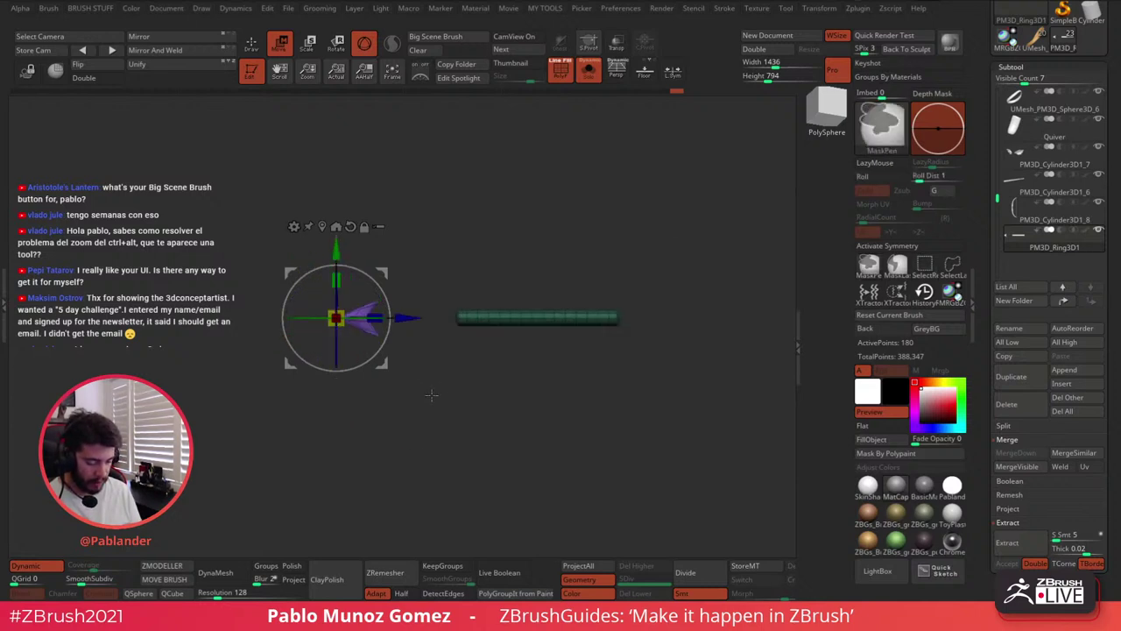
{"action": "left_click", "coordinate": [473, 441], "text": "ctrl"}
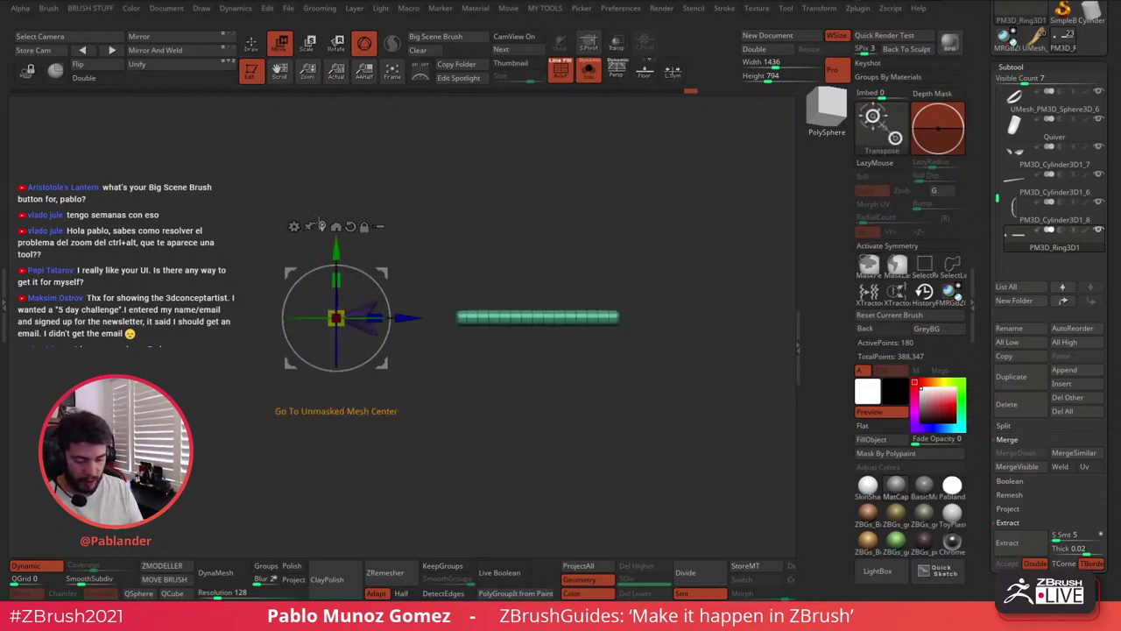
{"action": "left_click", "coordinate": [320, 226]}
Stretch the shaft slightly and slide it about 1.36 units along Z into the arrowhead's rear notch
{"action": "left_click_drag", "start_coordinate": [529, 327], "coordinate": [585, 311]}
{"action": "right_click_drag", "start_coordinate": [575, 317], "coordinate": [585, 346], "text": "ctrl"}
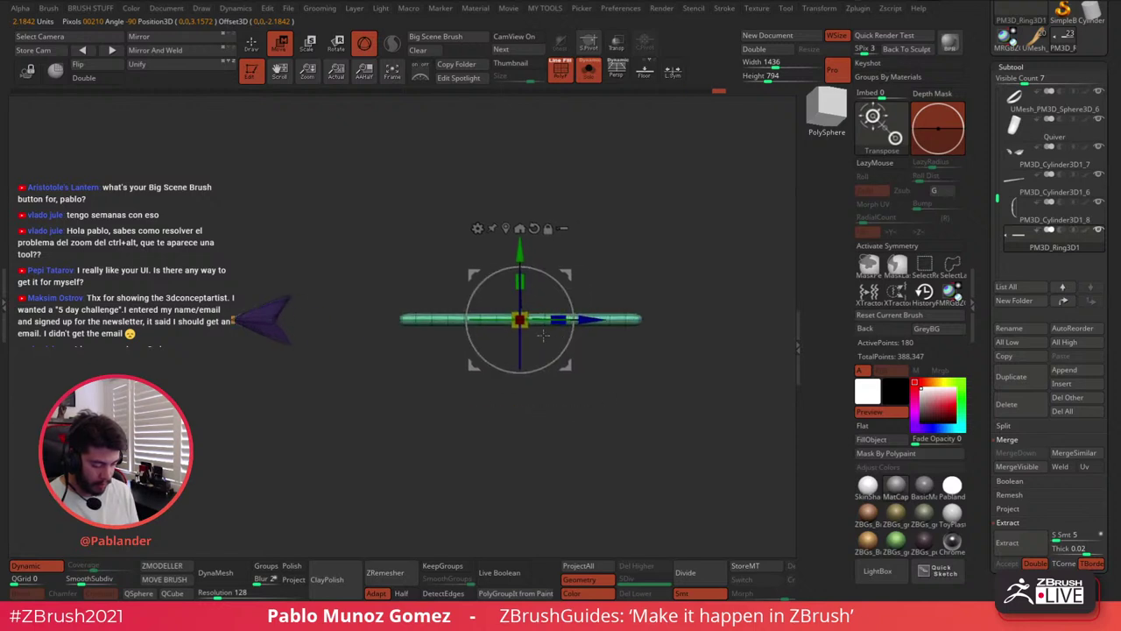
{"action": "left_click_drag", "start_coordinate": [523, 320], "coordinate": [475, 323]}
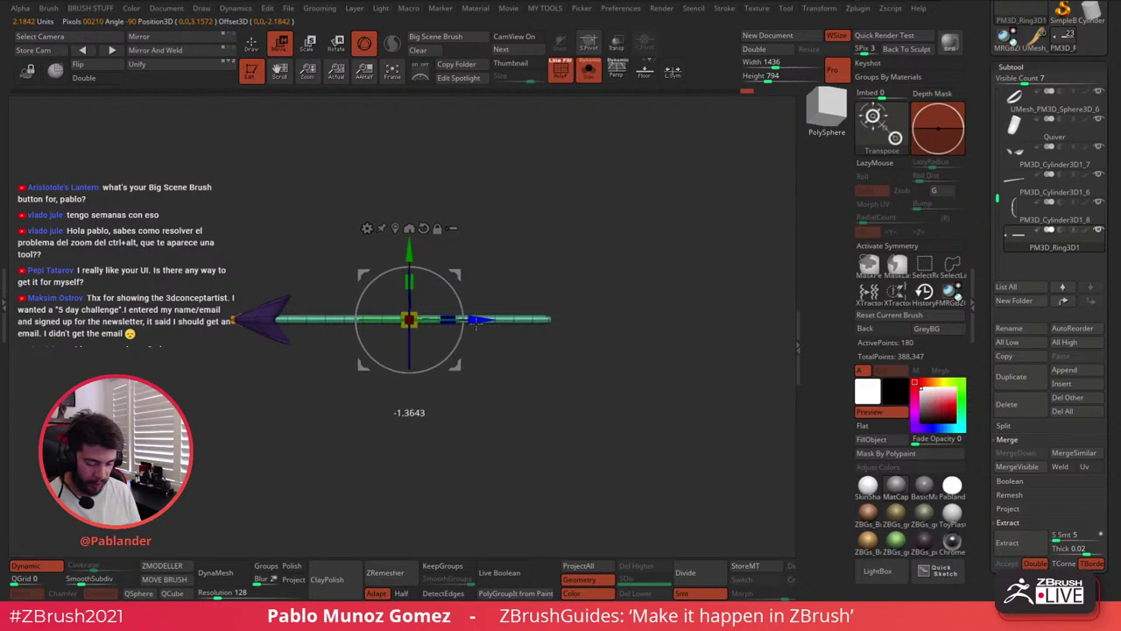
Insert supporting edge loops near both ends of the arrow shaft with the ZModeler brush
{"action": "right_click_drag", "start_coordinate": [566, 290], "coordinate": [647, 275], "text": "alt"}
{"action": "right_click_drag", "start_coordinate": [647, 275], "coordinate": [573, 312]}
{"action": "left_click_drag", "start_coordinate": [571, 311], "coordinate": [610, 299]}
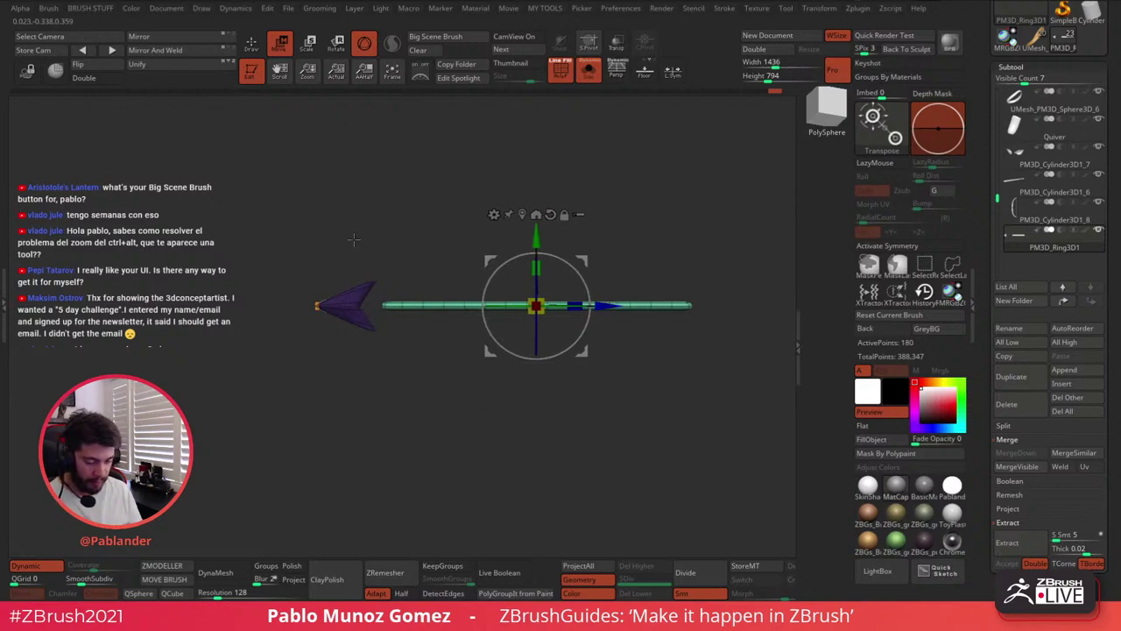
{"action": "left_click", "coordinate": [251, 43]}
{"action": "right_click_drag", "start_coordinate": [373, 286], "coordinate": [419, 401], "text": "ctrl"}
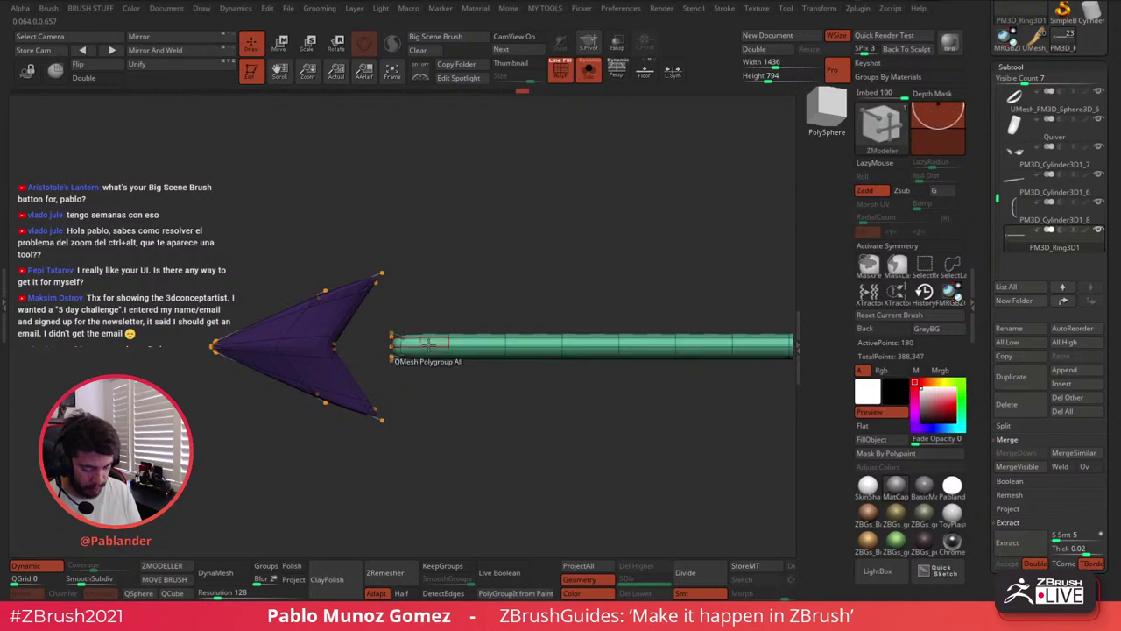
{"action": "key", "text": "space"}
{"action": "left_click", "coordinate": [443, 244]}
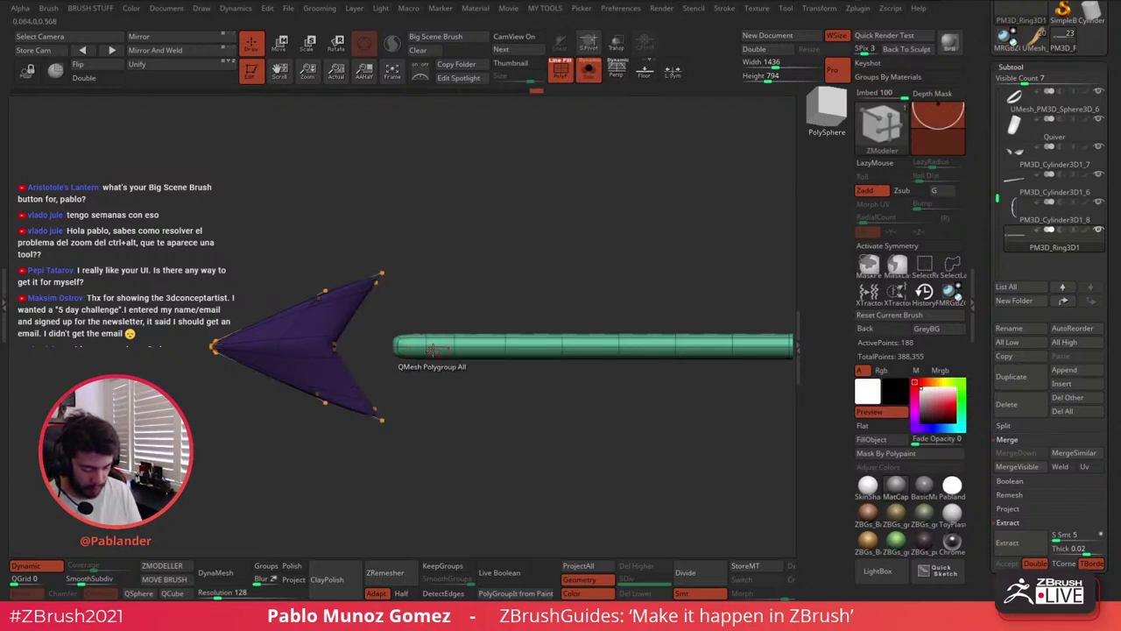
{"action": "left_click", "coordinate": [435, 347], "text": "alt"}
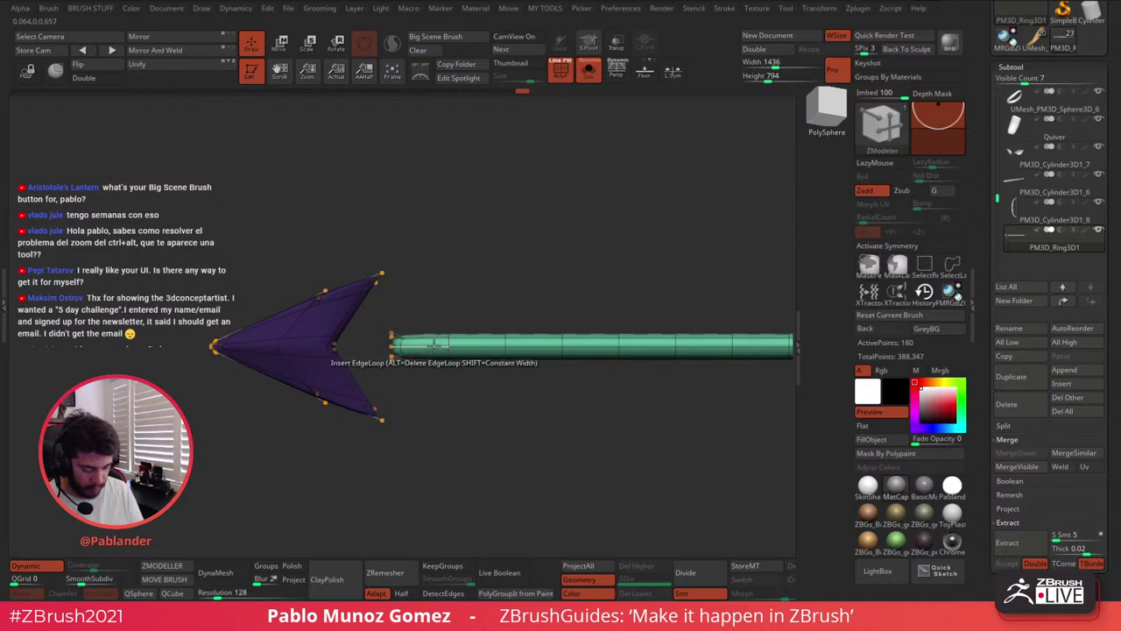
{"action": "right_click_drag", "start_coordinate": [499, 334], "coordinate": [372, 341], "text": "ctrl"}
{"action": "right_click_drag", "start_coordinate": [544, 344], "coordinate": [545, 370], "text": "ctrl"}
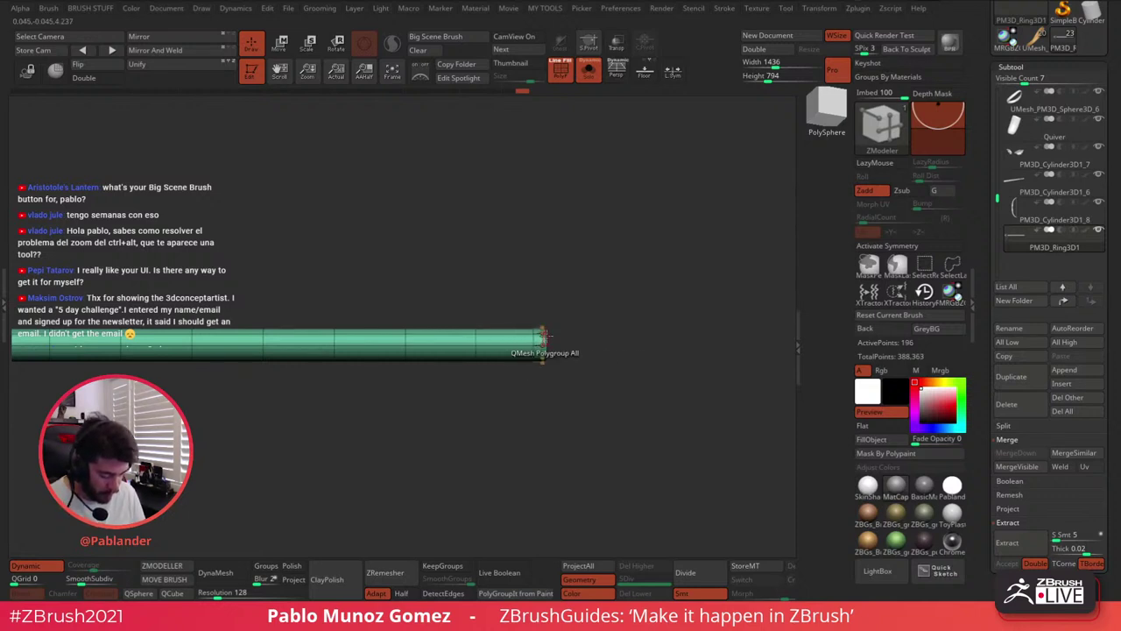
{"action": "left_click_drag", "start_coordinate": [543, 336], "coordinate": [404, 225]}
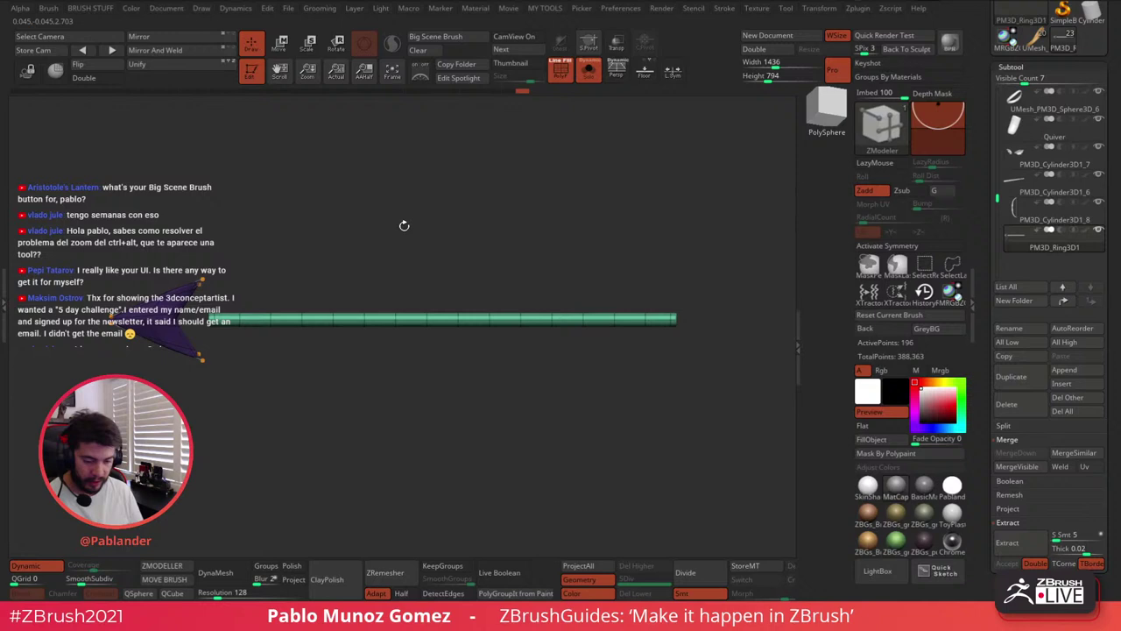
Move the arrow shaft along its length until it meets the arrowhead, and clear the mask
{"action": "left_click", "coordinate": [282, 45]}
{"action": "left_click_drag", "start_coordinate": [513, 321], "coordinate": [469, 321]}
{"action": "key", "text": "q"}
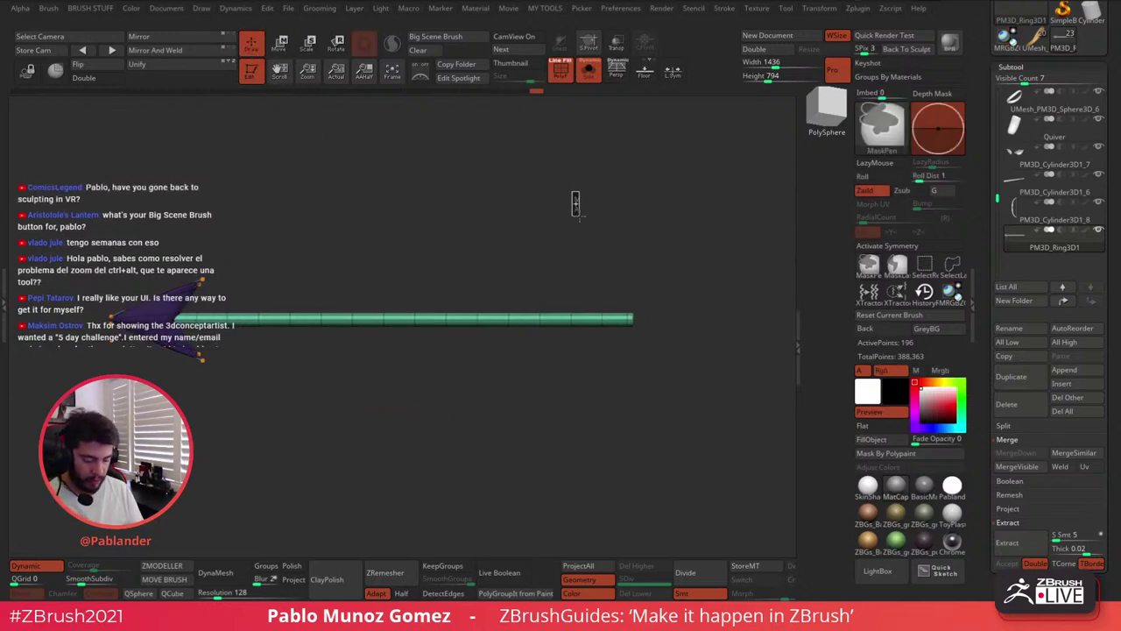
{"action": "mouse_move", "coordinate": [573, 200]}
{"action": "left_mouse_down"}
{"action": "mouse_move", "coordinate": [613, 263]}
{"action": "mouse_move", "coordinate": [563, 369]}
{"action": "mouse_move", "coordinate": [614, 376]}
{"action": "left_mouse_up"}
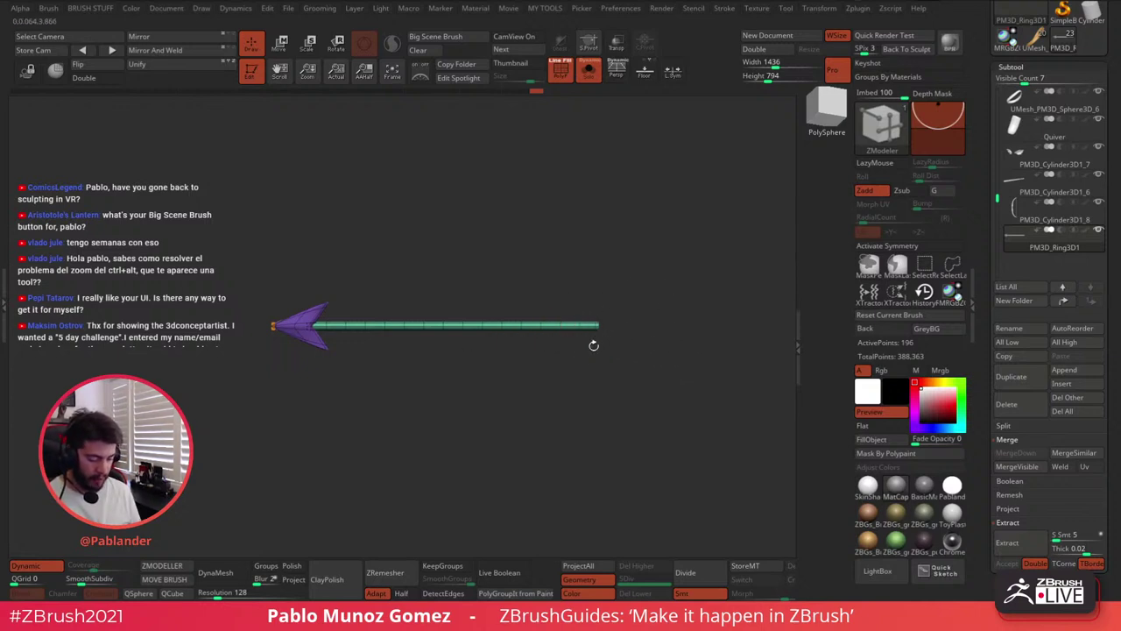
{"action": "left_click_drag", "start_coordinate": [593, 343], "coordinate": [604, 389]}
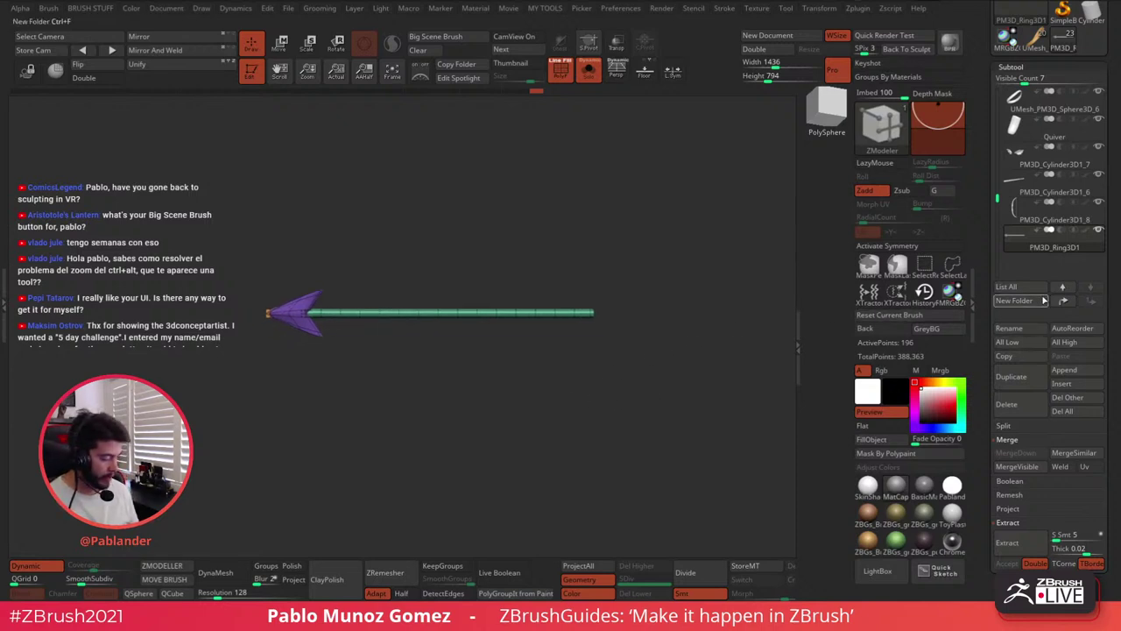
Append a Plane3D as a new subtool and turn on its double-sided display
{"action": "left_click", "coordinate": [1083, 372]}
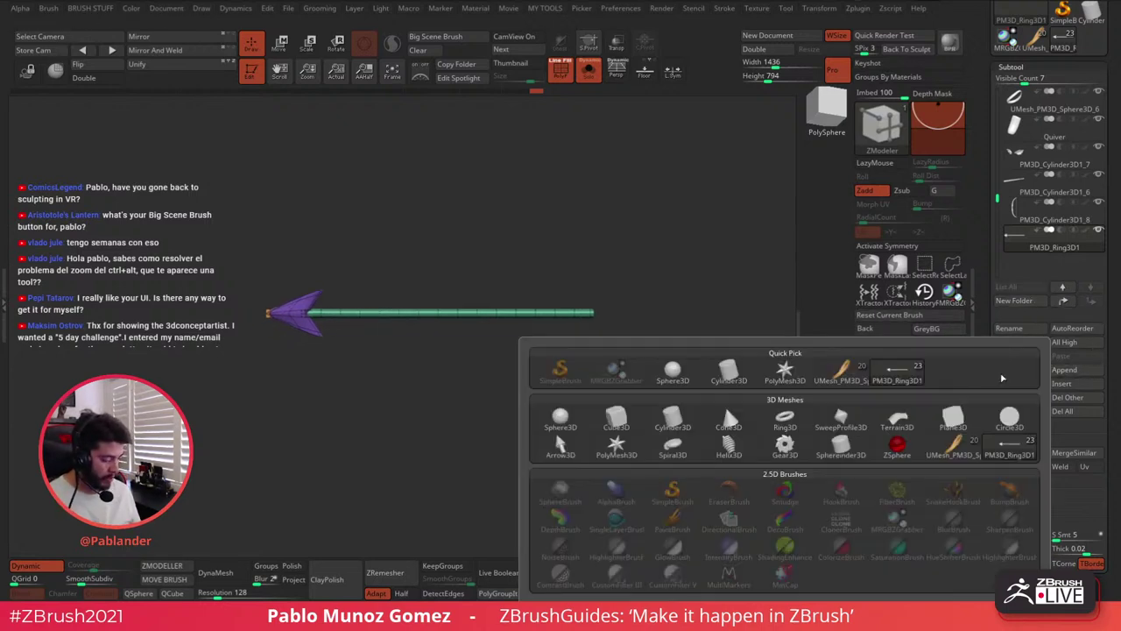
{"action": "left_click", "coordinate": [955, 422]}
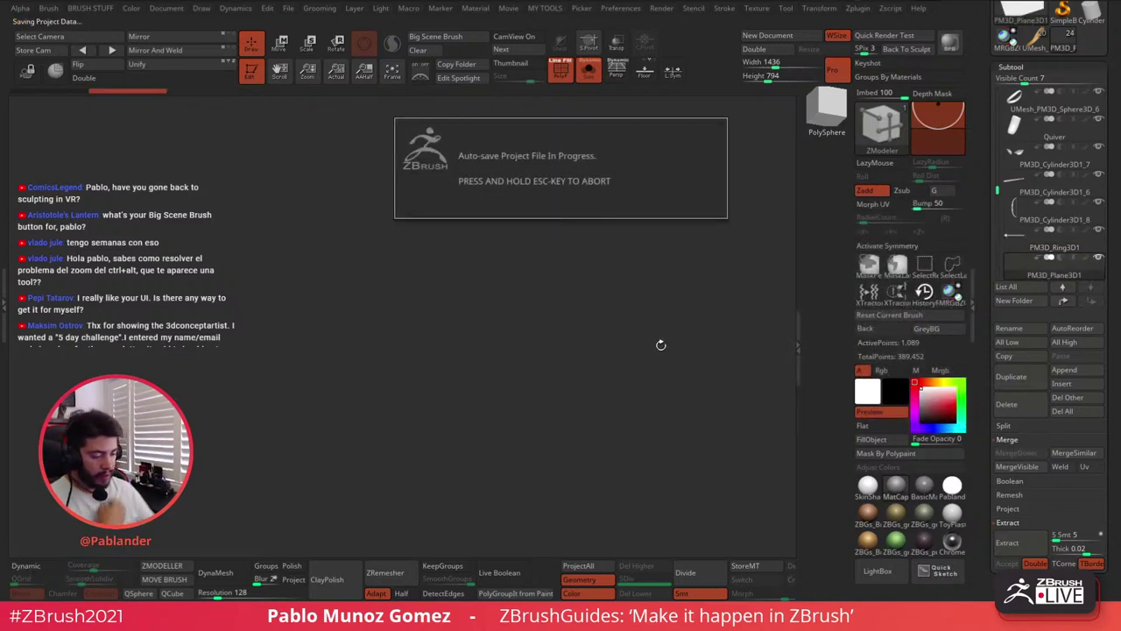
{"action": "mouse_move", "coordinate": [544, 299]}
{"action": "left_mouse_down"}
{"action": "mouse_move", "coordinate": [570, 295]}
{"action": "mouse_move", "coordinate": [540, 295]}
{"action": "left_mouse_up"}
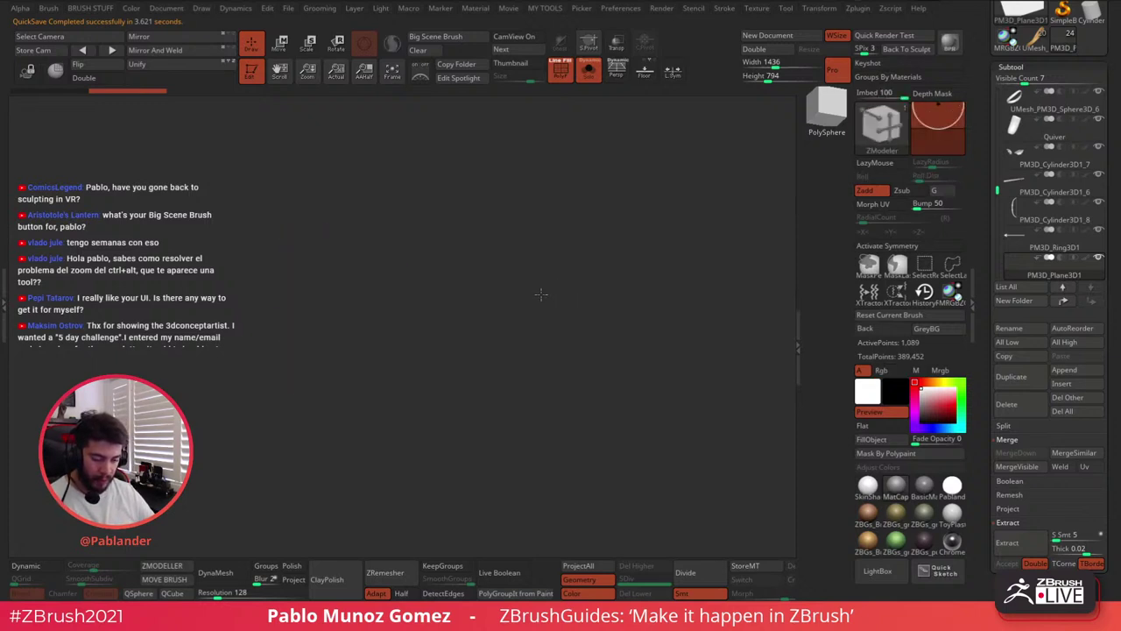
{"action": "left_click", "coordinate": [85, 77]}
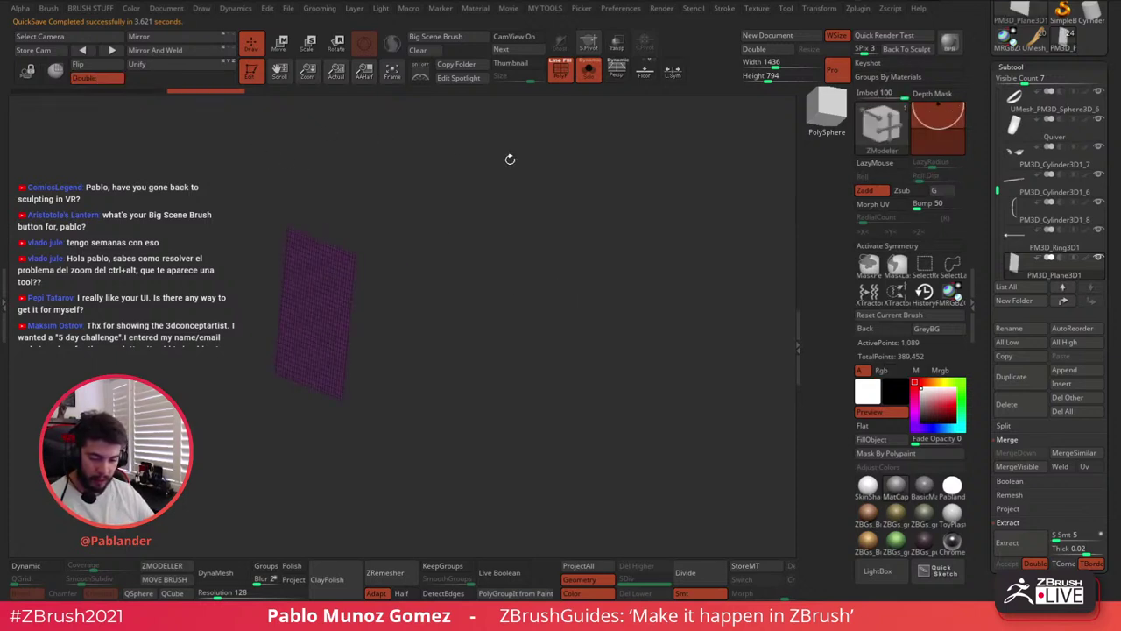
Rotate the appended plane about its centre so that it lies horizontally
{"action": "left_click", "coordinate": [280, 42]}
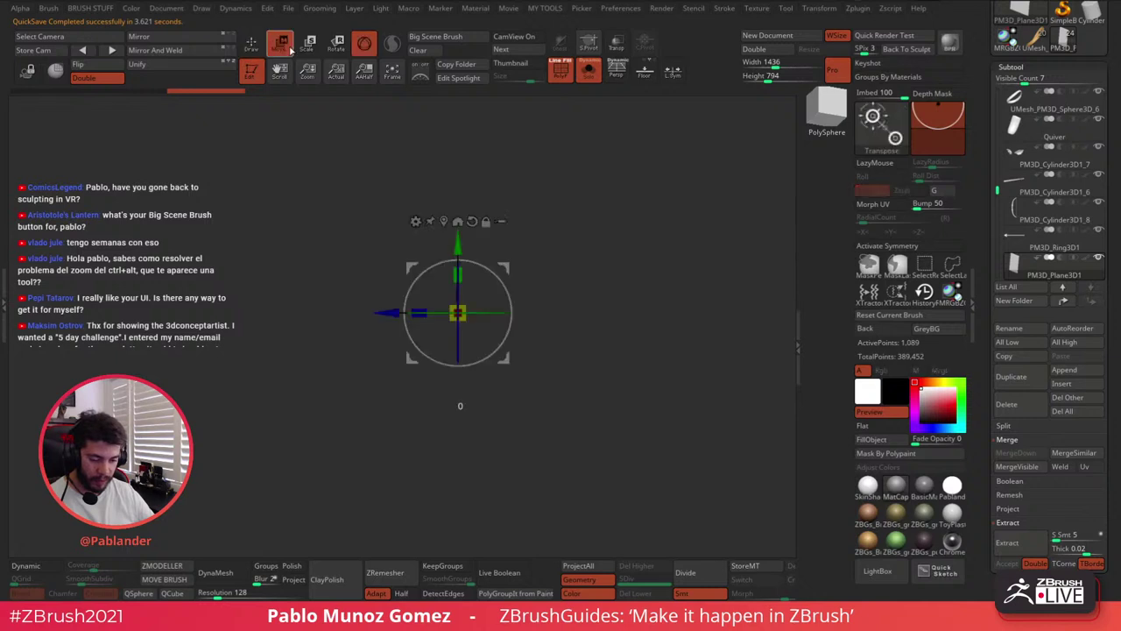
{"action": "left_click_drag", "start_coordinate": [470, 263], "coordinate": [524, 332], "text": "shift"}
{"action": "left_click_drag", "start_coordinate": [544, 229], "coordinate": [551, 256]}
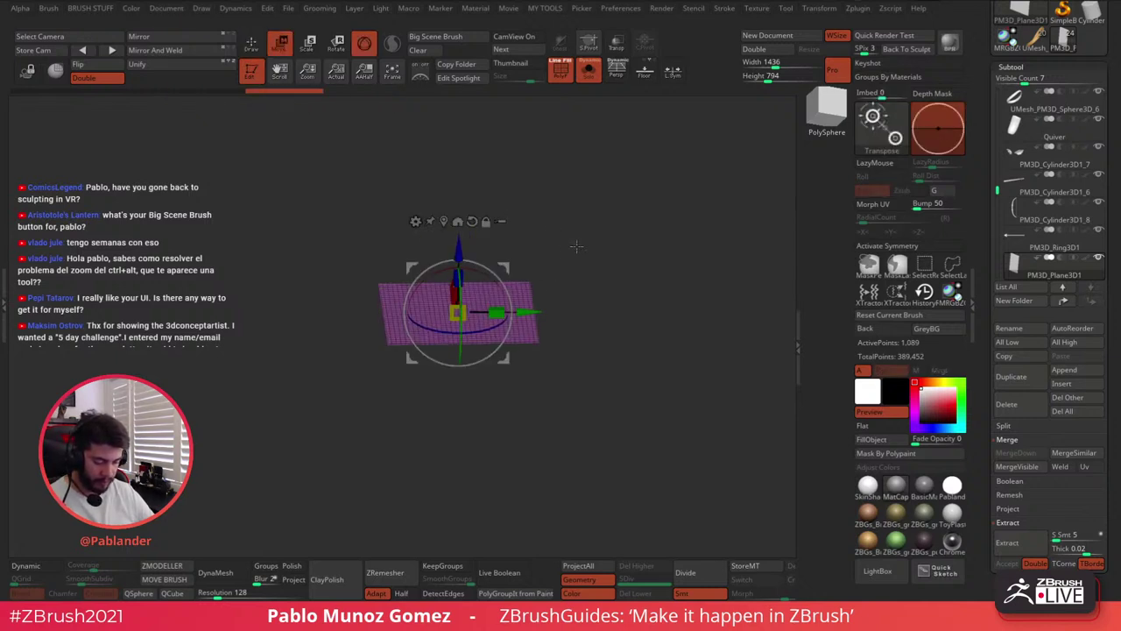
{"action": "mouse_move", "coordinate": [599, 300]}
{"action": "left_mouse_down"}
{"action": "mouse_move", "coordinate": [605, 335]}
{"action": "mouse_move", "coordinate": [664, 282]}
{"action": "mouse_move", "coordinate": [652, 334]}
{"action": "left_mouse_up"}
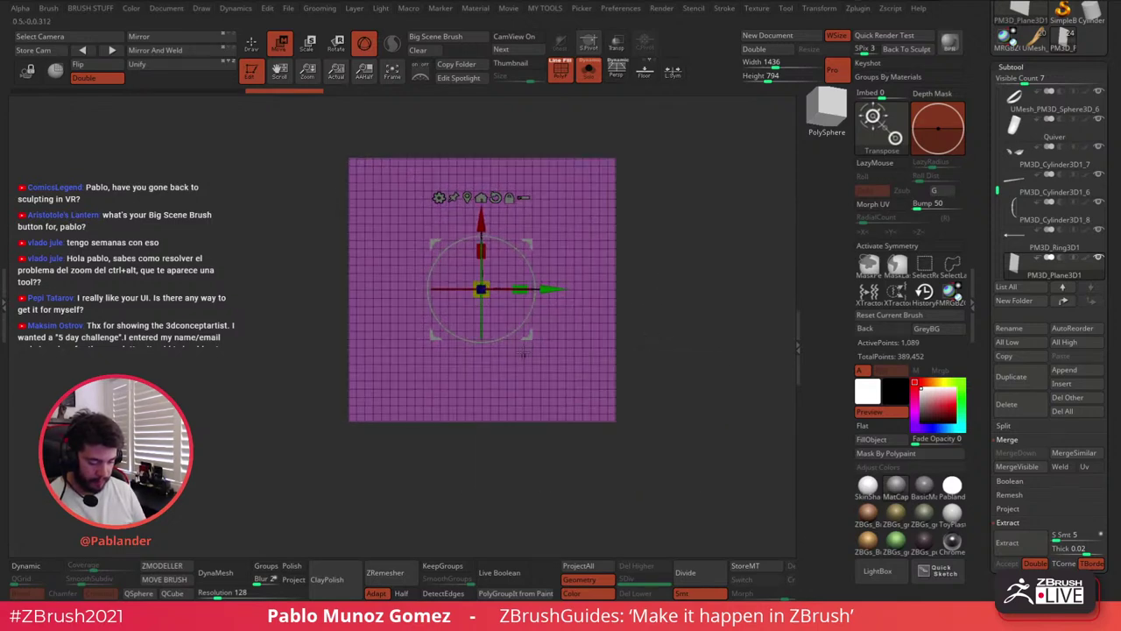
Isolate a narrow strip four polygons wide across the plane's middle and delete the hidden geometry
{"action": "key", "text": "q"}
{"action": "left_click_drag", "start_coordinate": [331, 261], "coordinate": [589, 319], "text": "ctrl+shift"}
{"action": "left_click", "coordinate": [644, 307], "text": "ctrl+shift"}
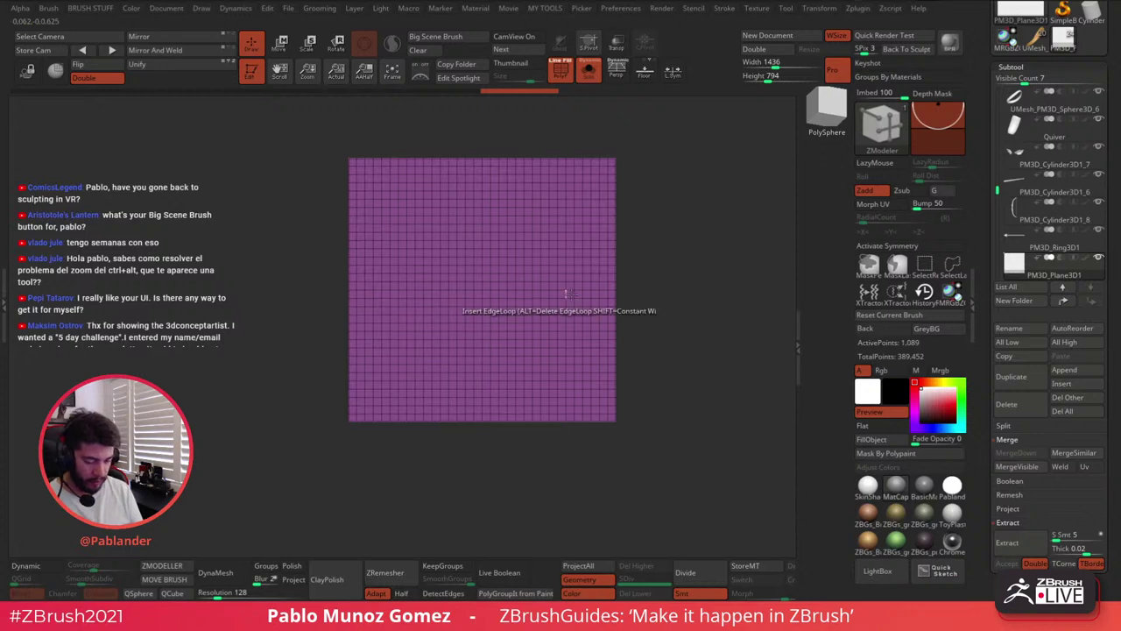
{"action": "left_click_drag", "start_coordinate": [335, 263], "coordinate": [625, 302], "text": "ctrl+shift"}
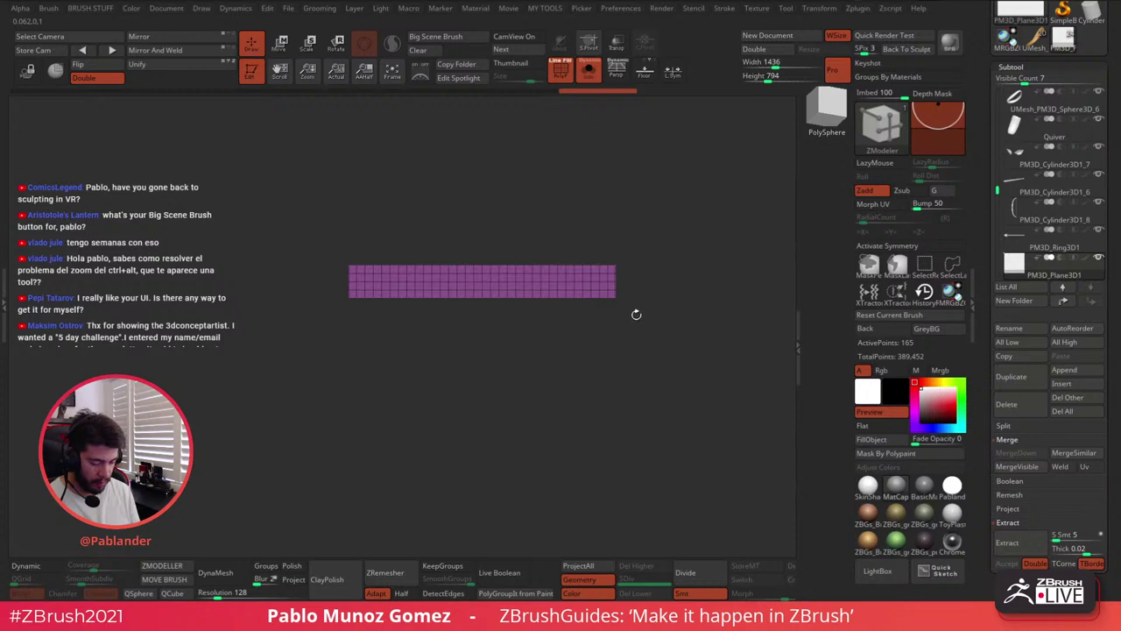
{"action": "mouse_move", "coordinate": [673, 231]}
{"action": "left_mouse_down", "text": "ctrl+shift"}
{"action": "mouse_move", "coordinate": [568, 344]}
{"action": "mouse_move", "coordinate": [527, 359]}
{"action": "mouse_move", "coordinate": [592, 325]}
{"action": "mouse_move", "coordinate": [604, 331]}
{"action": "left_mouse_up", "text": "ctrl+shift"}
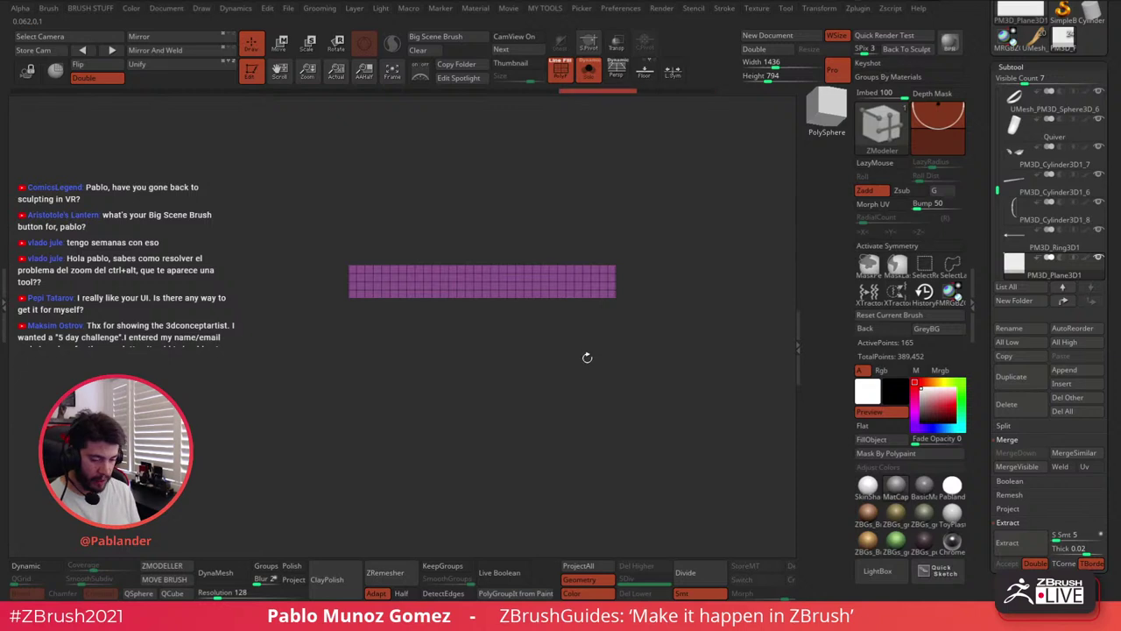
{"action": "key", "text": "1"}
{"action": "key", "text": "2"}
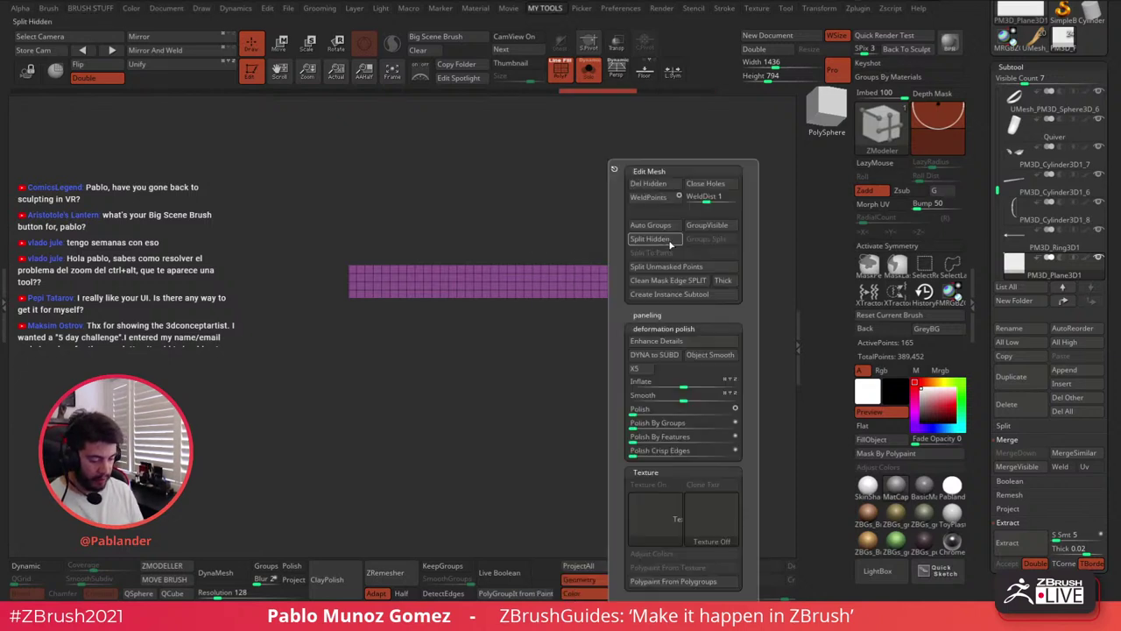
{"action": "left_click", "coordinate": [662, 185]}
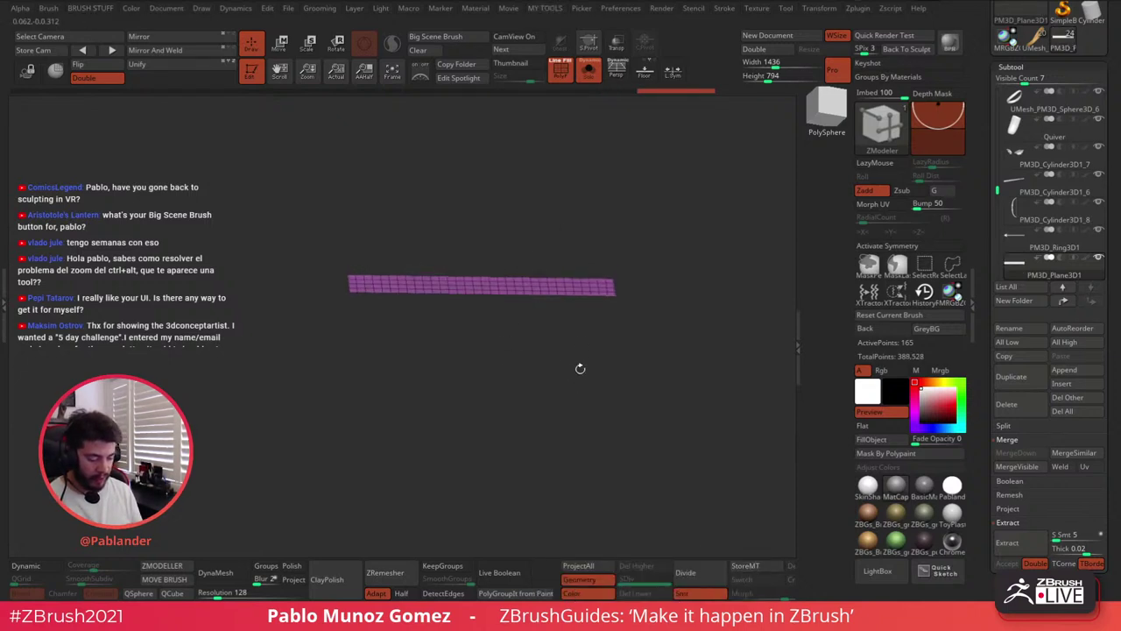
Scale the plane strip down uniformly, undoing a first overly small attempt
{"action": "left_click", "coordinate": [280, 43]}
{"action": "left_click_drag", "start_coordinate": [481, 289], "coordinate": [522, 315]}
{"action": "left_click_drag", "start_coordinate": [618, 285], "coordinate": [601, 349]}
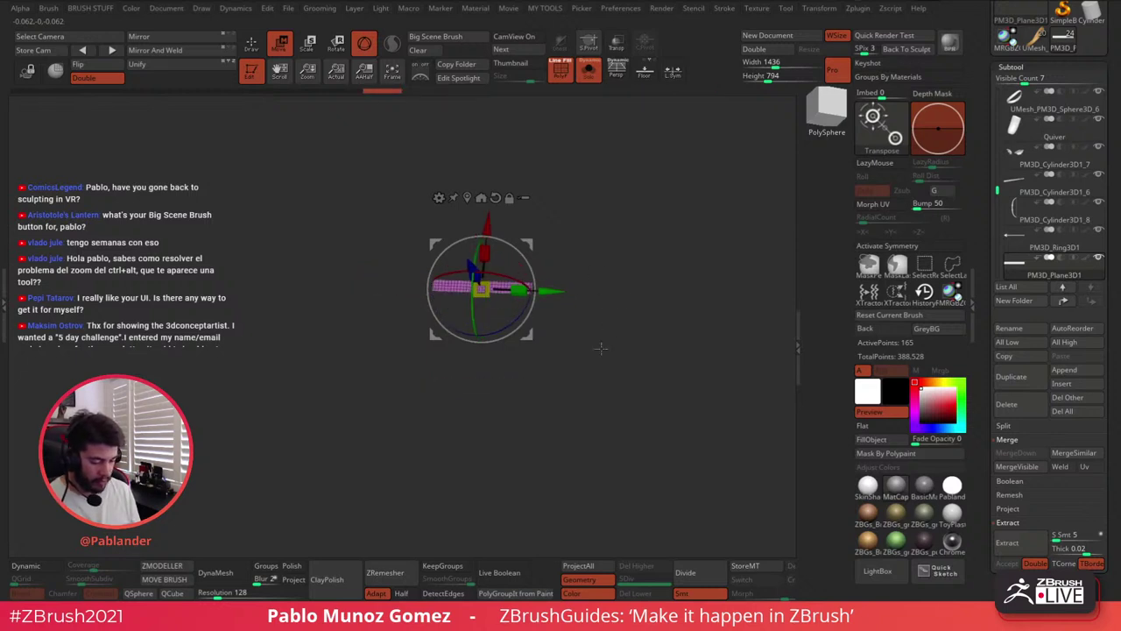
{"action": "key", "text": "ctrl+z"}
{"action": "left_click_drag", "start_coordinate": [484, 290], "coordinate": [571, 329]}
{"action": "key", "text": "q"}
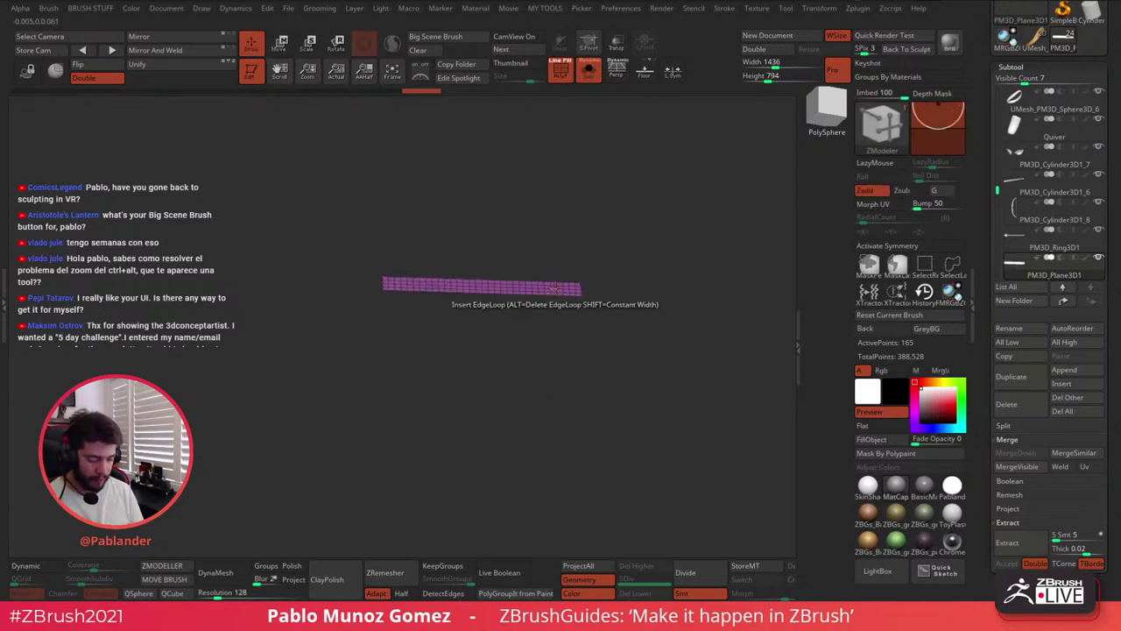
Select the Move brush for shaping the plane strip
{"action": "key", "text": "b"}
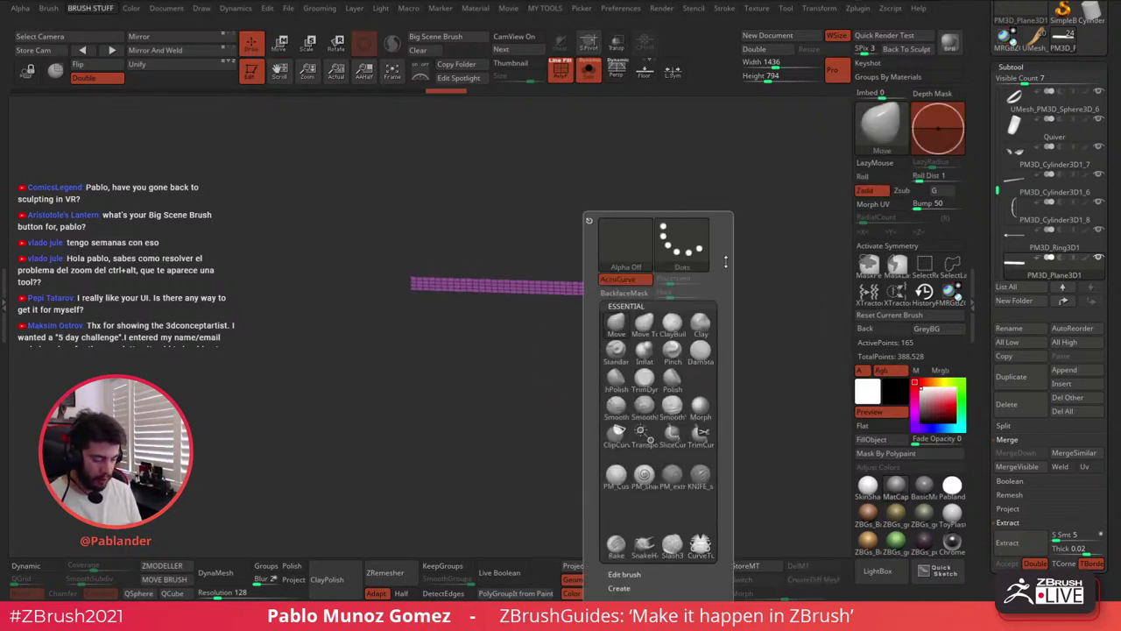
{"action": "key", "text": "m"}
{"action": "key", "text": "v"}
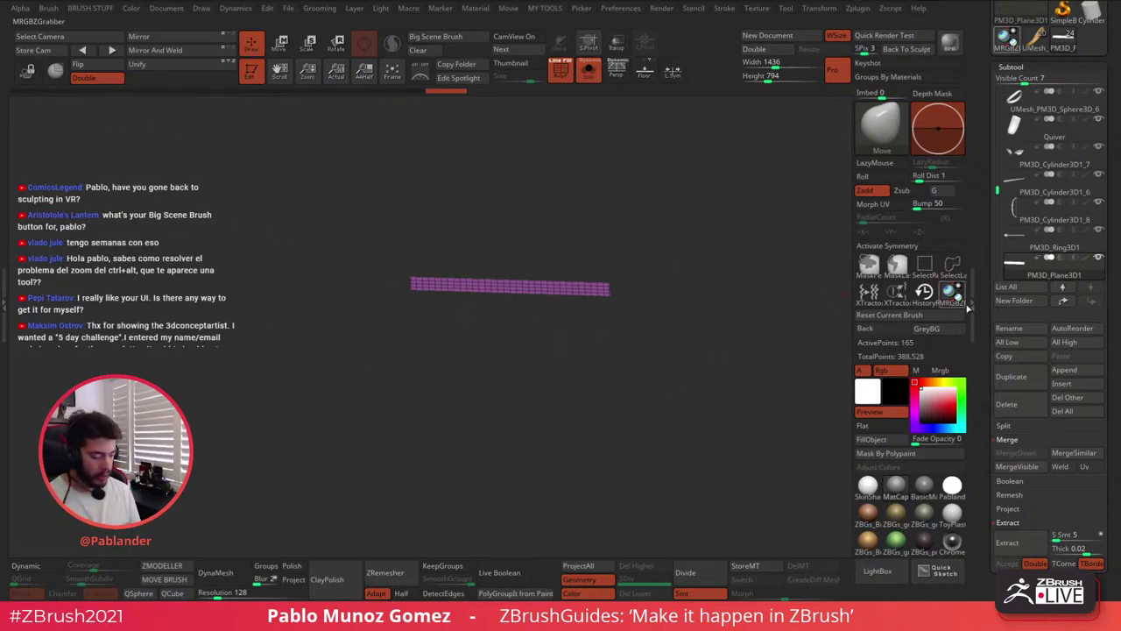
Open the Display Properties and toggle the Double option to demonstrate double-sided display on the strip
{"action": "left_click_drag", "start_coordinate": [1046, 490], "coordinate": [1046, 243]}
{"action": "left_click", "coordinate": [1044, 190]}
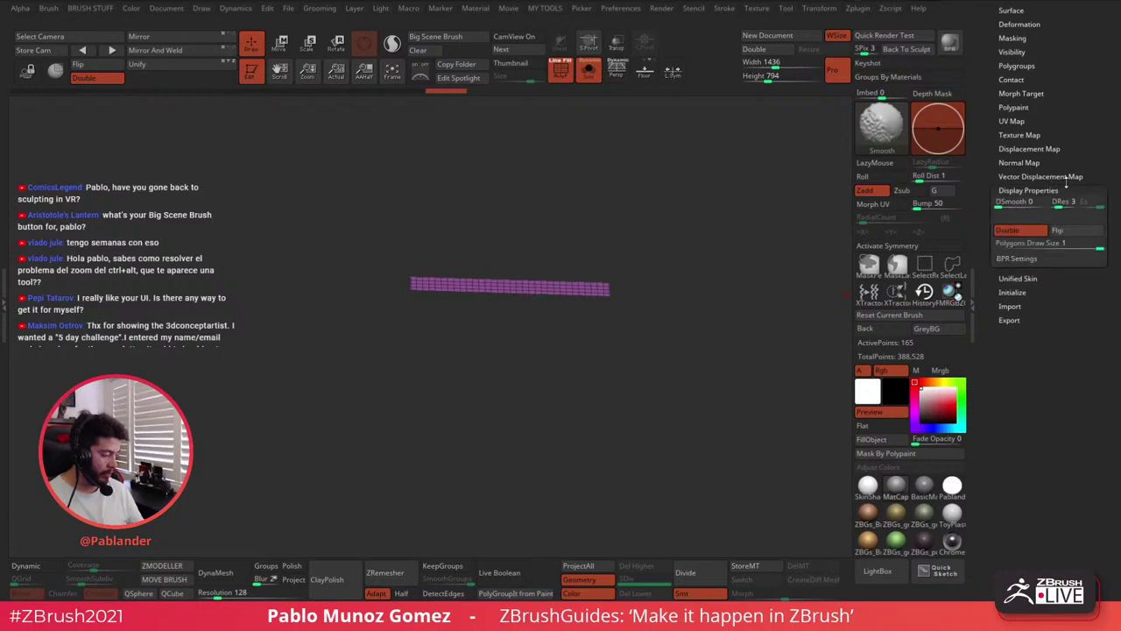
{"action": "left_click", "coordinate": [1036, 231]}
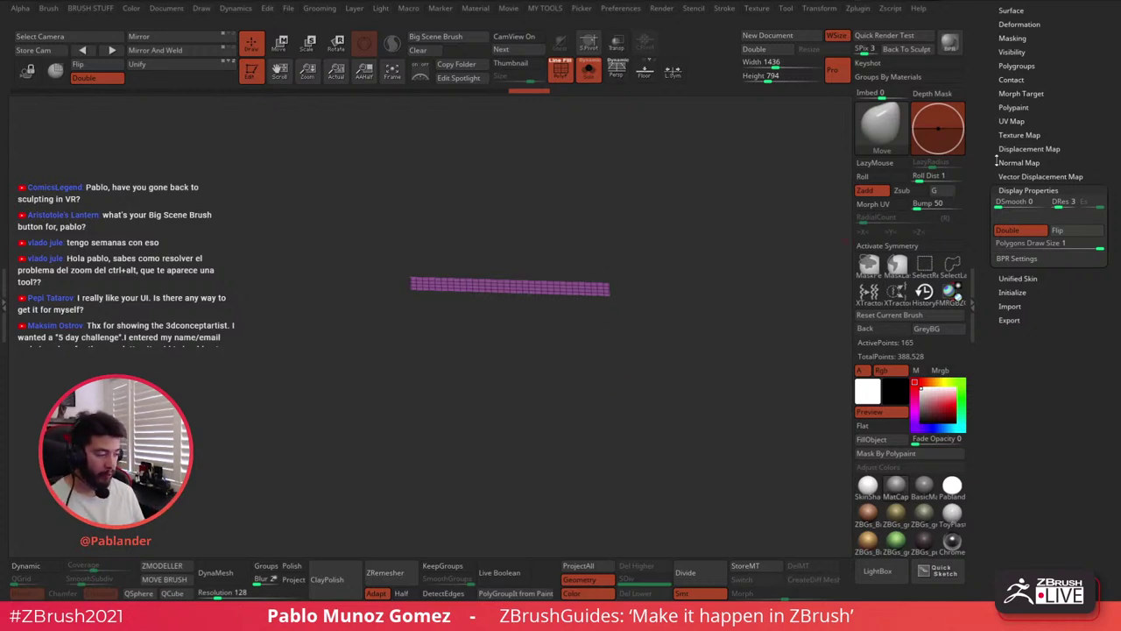
{"action": "left_click_drag", "start_coordinate": [731, 310], "coordinate": [718, 320], "text": "alt"}
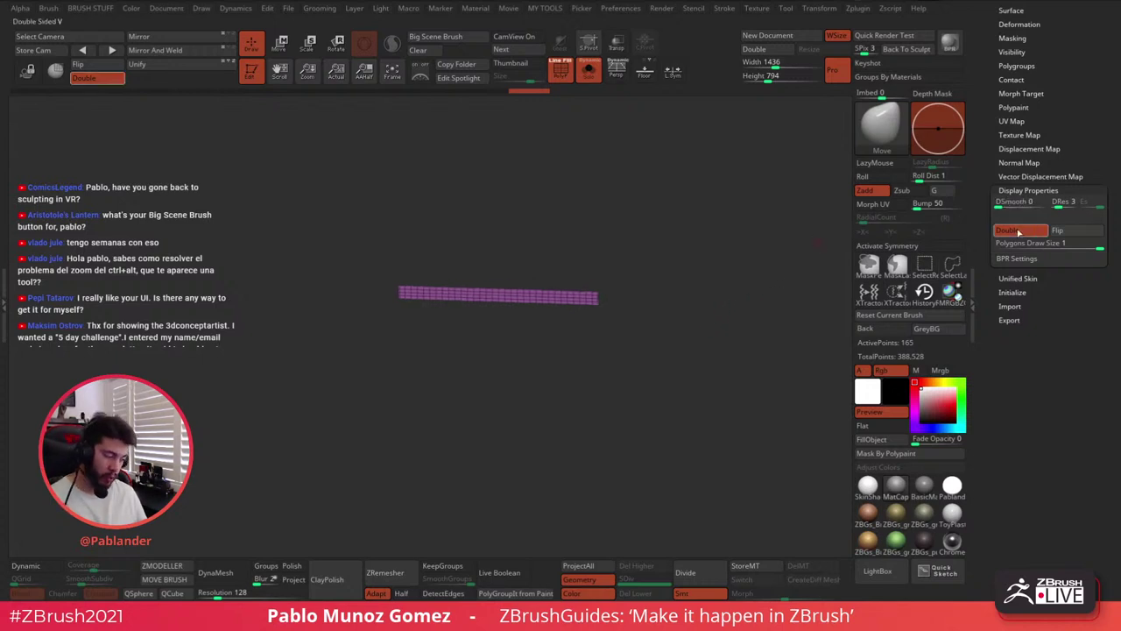
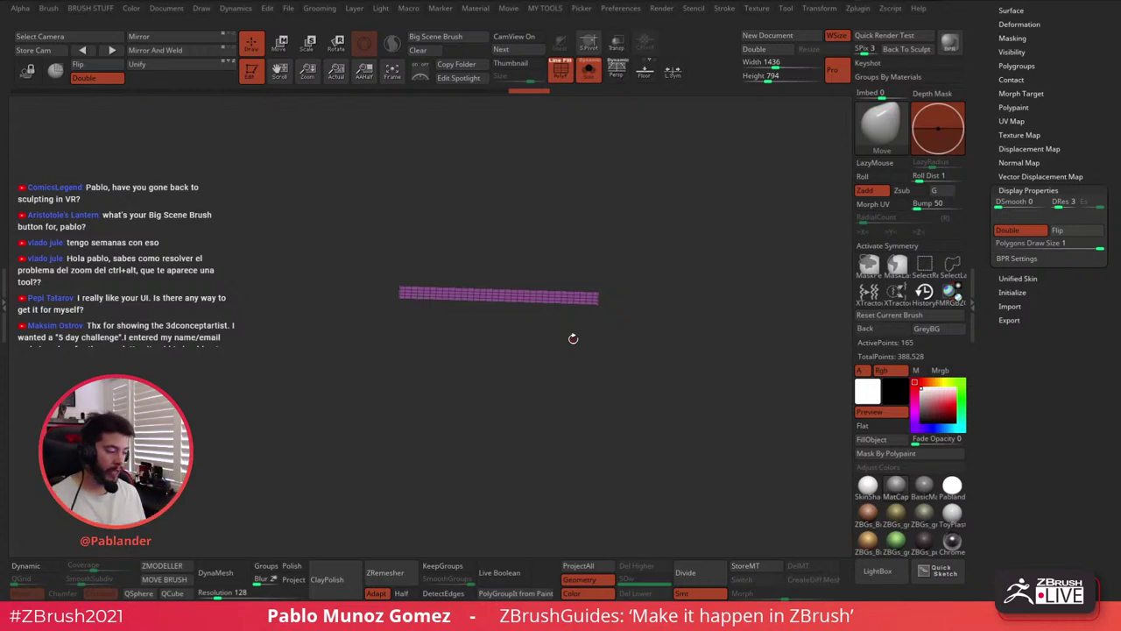
{"action": "left_click", "coordinate": [1025, 232]}
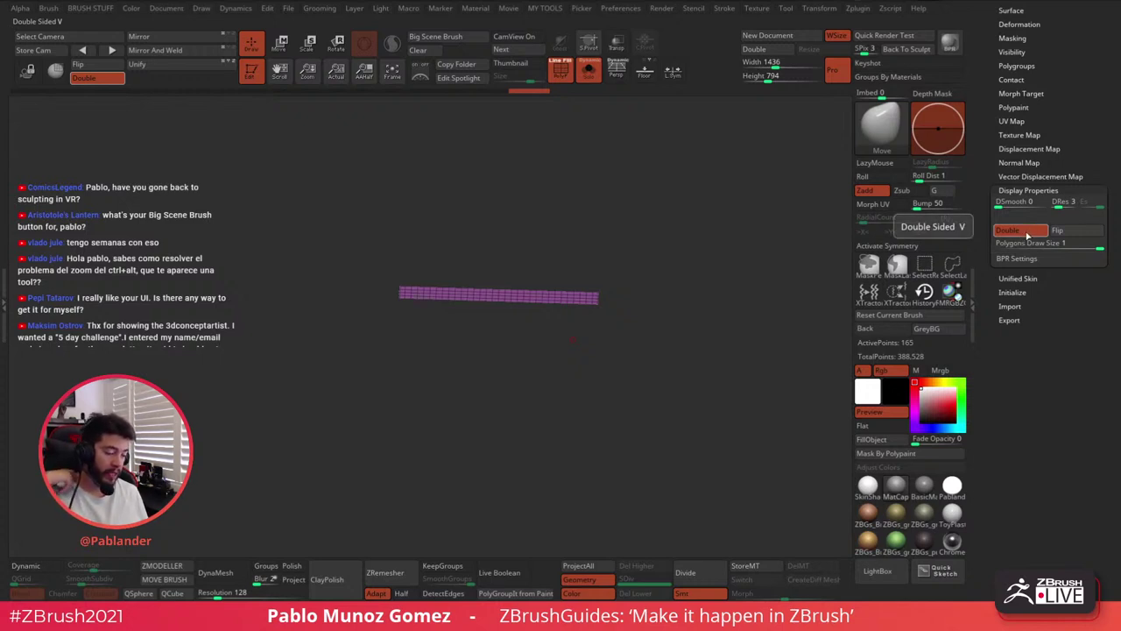
{"action": "scroll", "coordinate": [1020, 201], "scroll_direction": "up", "scroll_amount": 5}
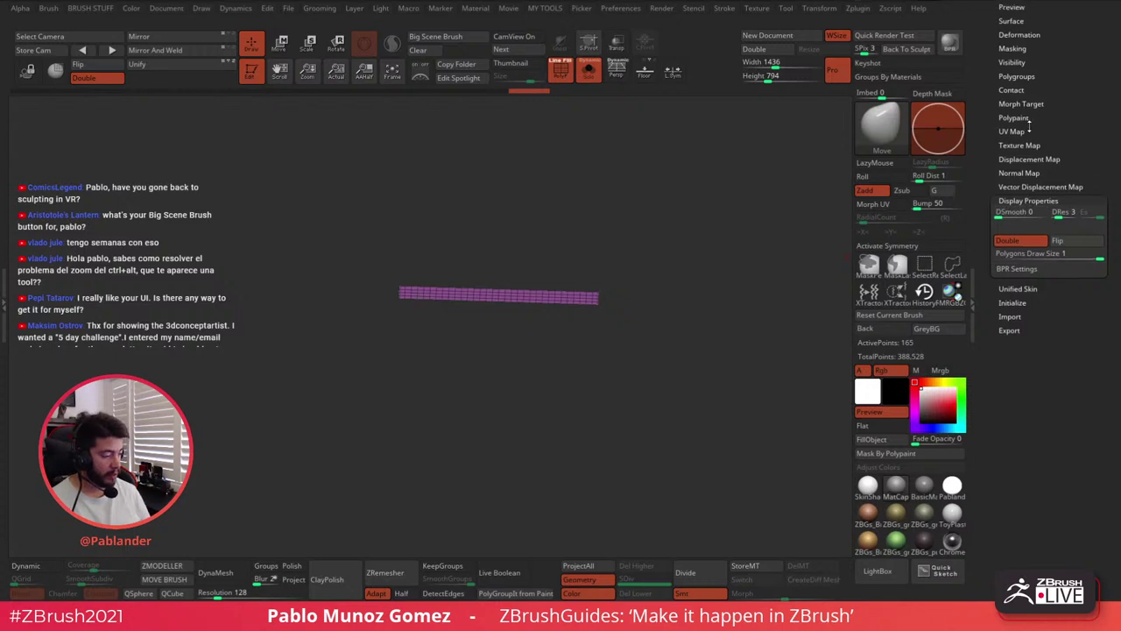
{"action": "scroll", "coordinate": [1025, 187], "scroll_direction": "up", "scroll_amount": 1}
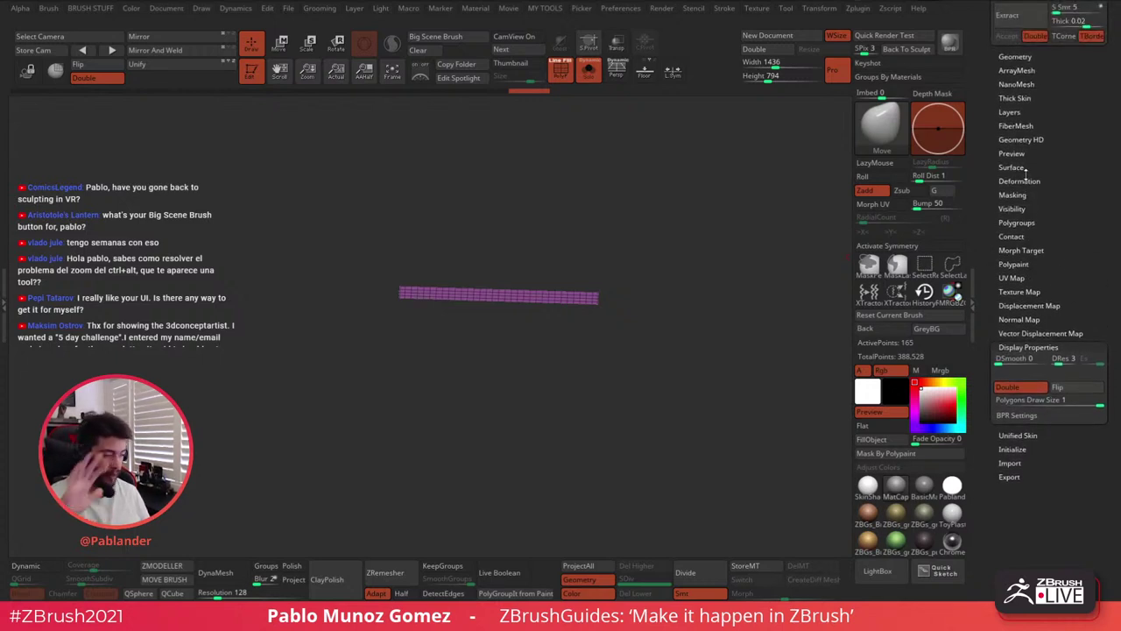
{"action": "scroll", "coordinate": [1025, 171], "scroll_direction": "up", "scroll_amount": 7}
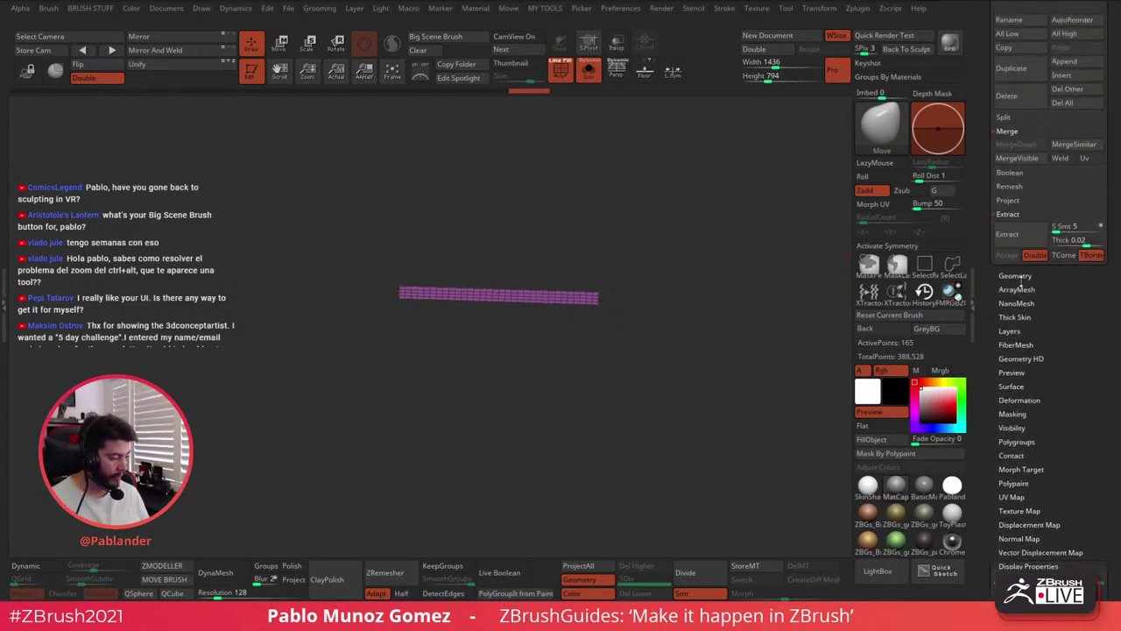
{"action": "left_click_drag", "start_coordinate": [1019, 281], "coordinate": [1061, 213]}
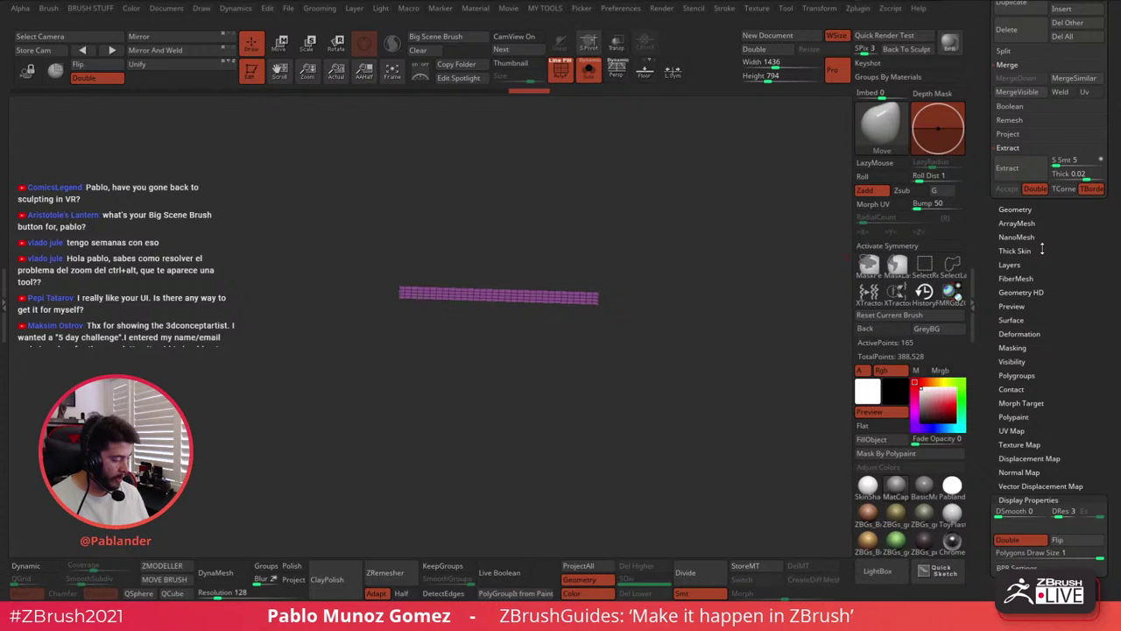
{"action": "left_click", "coordinate": [1017, 278]}
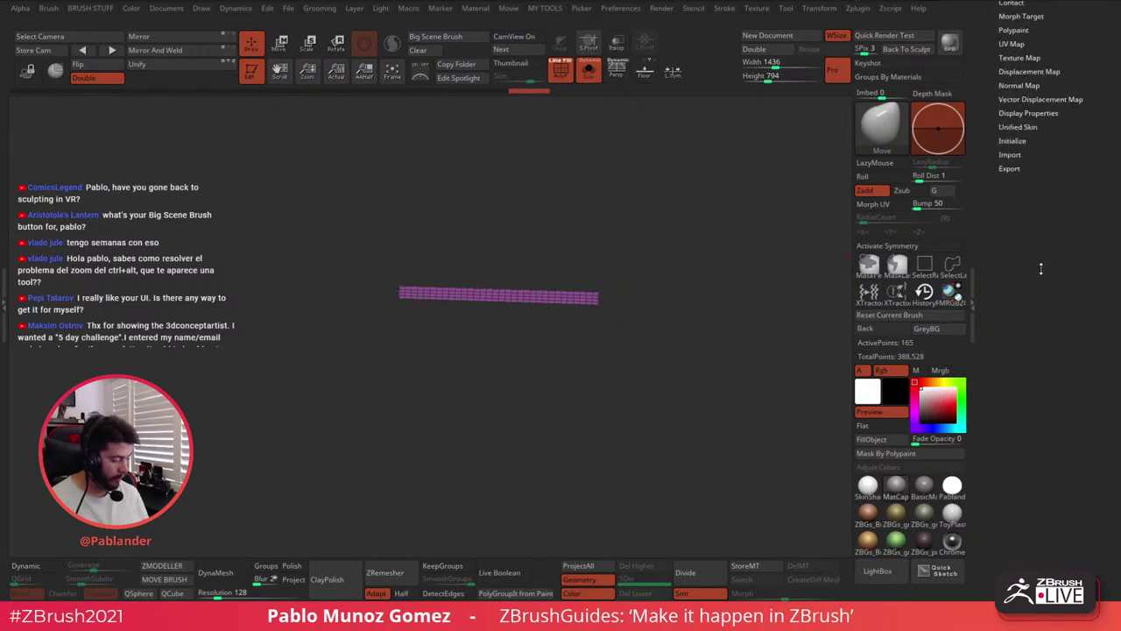
Preview FiberMesh fibers on the plane strip and scale the strip down slightly
{"action": "left_click", "coordinate": [1014, 296]}
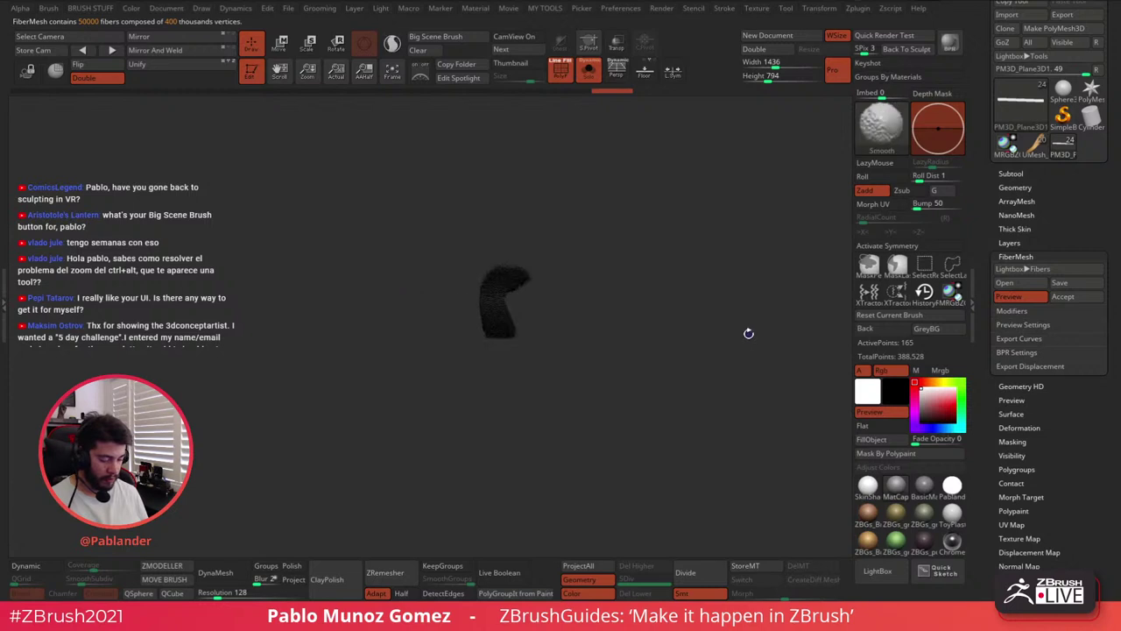
{"action": "left_click", "coordinate": [1009, 298]}
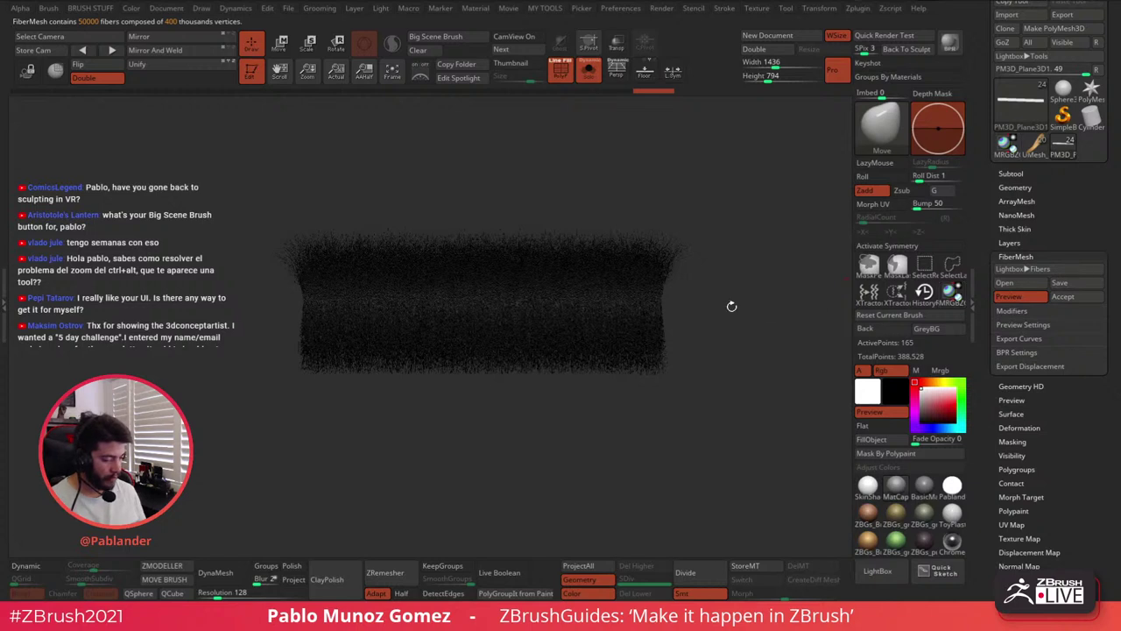
{"action": "left_click", "coordinate": [279, 42]}
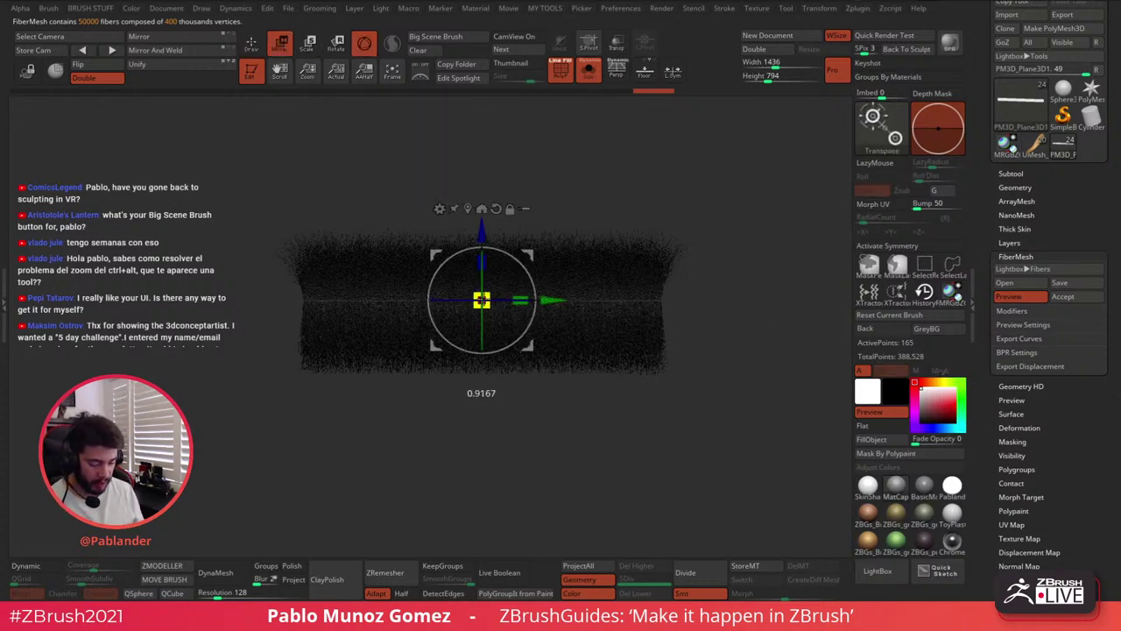
{"action": "left_click_drag", "start_coordinate": [481, 300], "coordinate": [478, 302]}
{"action": "left_click_drag", "start_coordinate": [571, 208], "coordinate": [561, 235]}
{"action": "left_click_drag", "start_coordinate": [487, 298], "coordinate": [482, 300]}
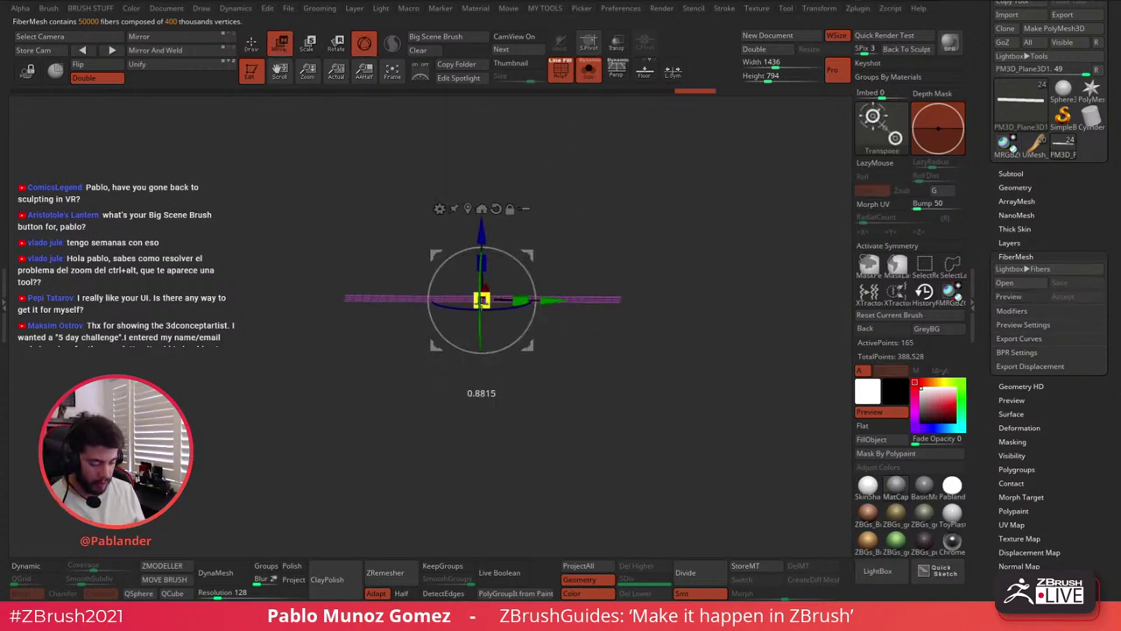
{"action": "key", "text": "q"}
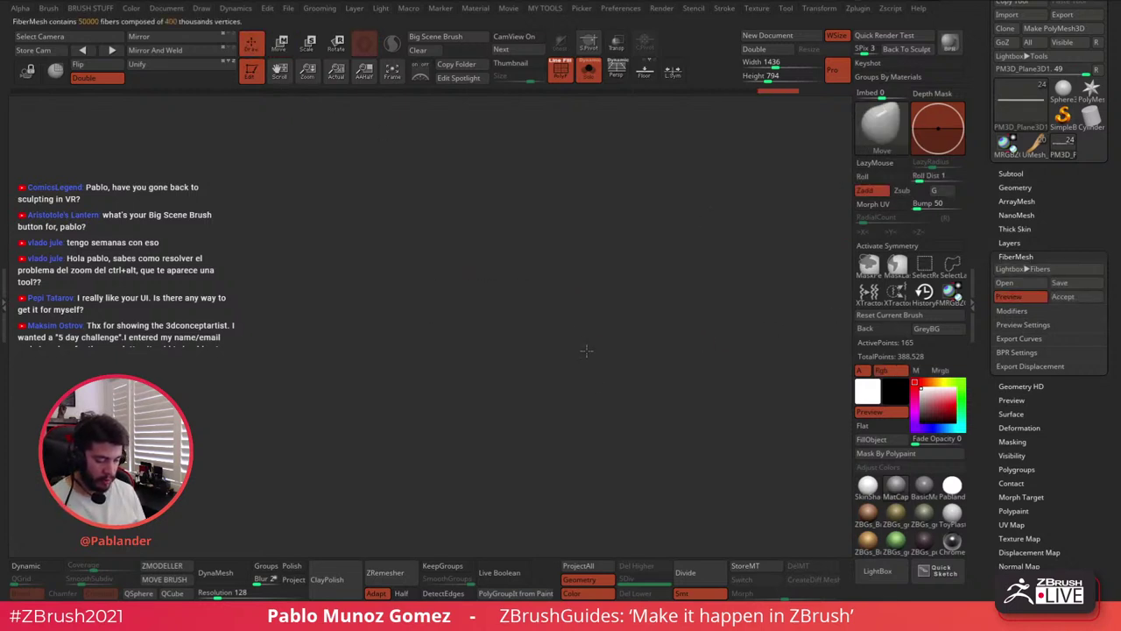
Reduce the FiberMesh MaxFibers to about 3.2 and set both the base and tip fiber colours to white
{"action": "left_click", "coordinate": [1038, 311]}
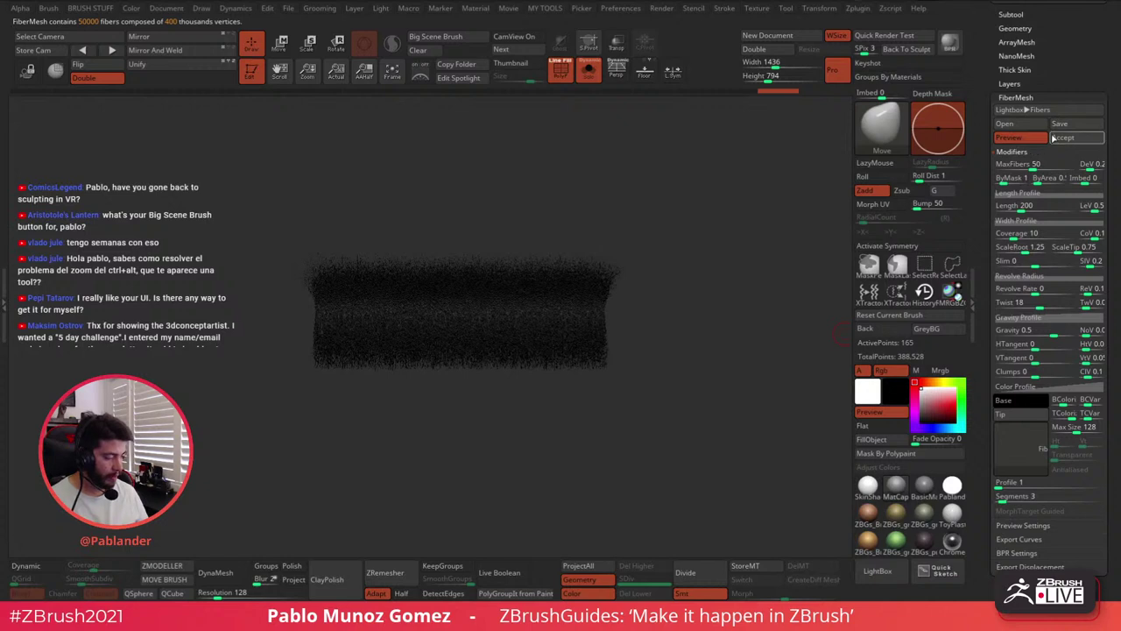
{"action": "left_click", "coordinate": [1019, 167]}
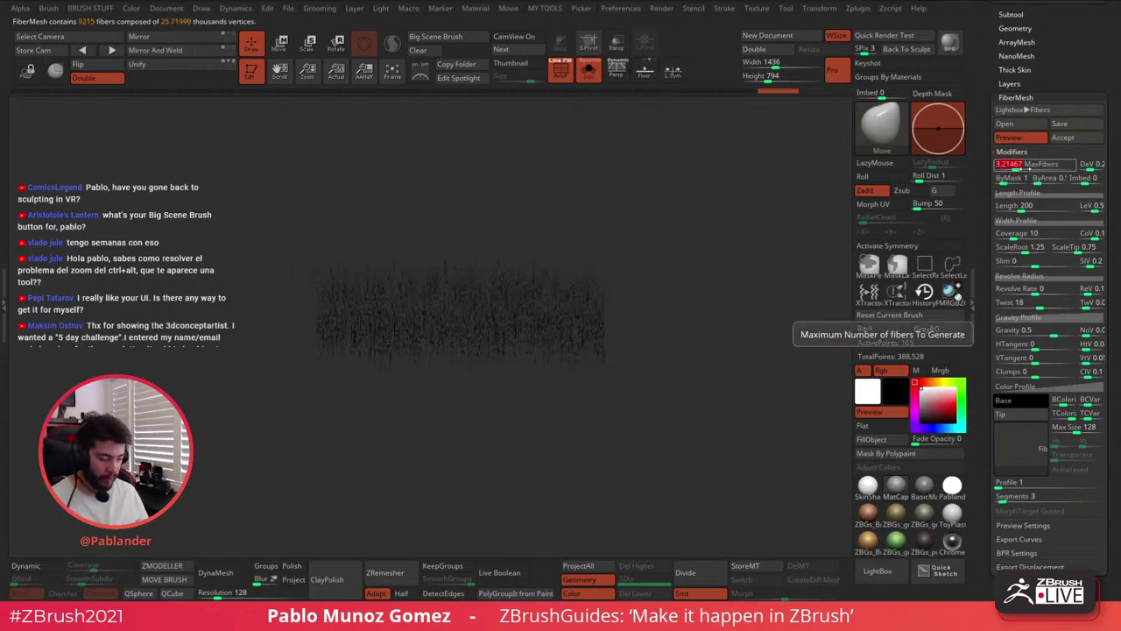
{"action": "left_click", "coordinate": [1020, 394]}
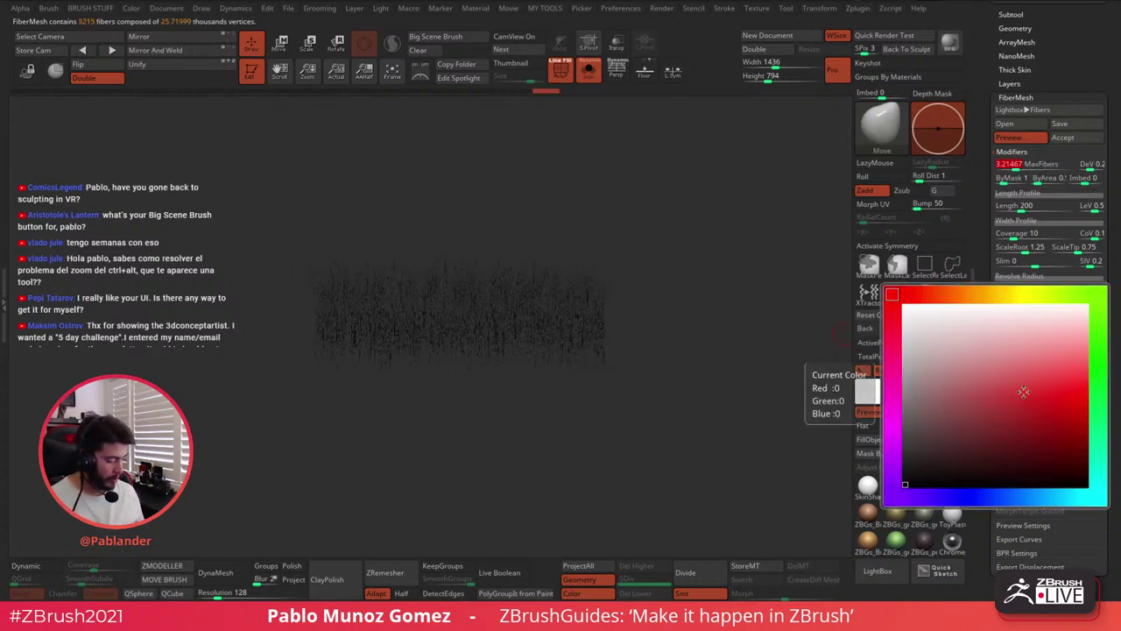
{"action": "left_click", "coordinate": [909, 308]}
{"action": "left_click", "coordinate": [1021, 415]}
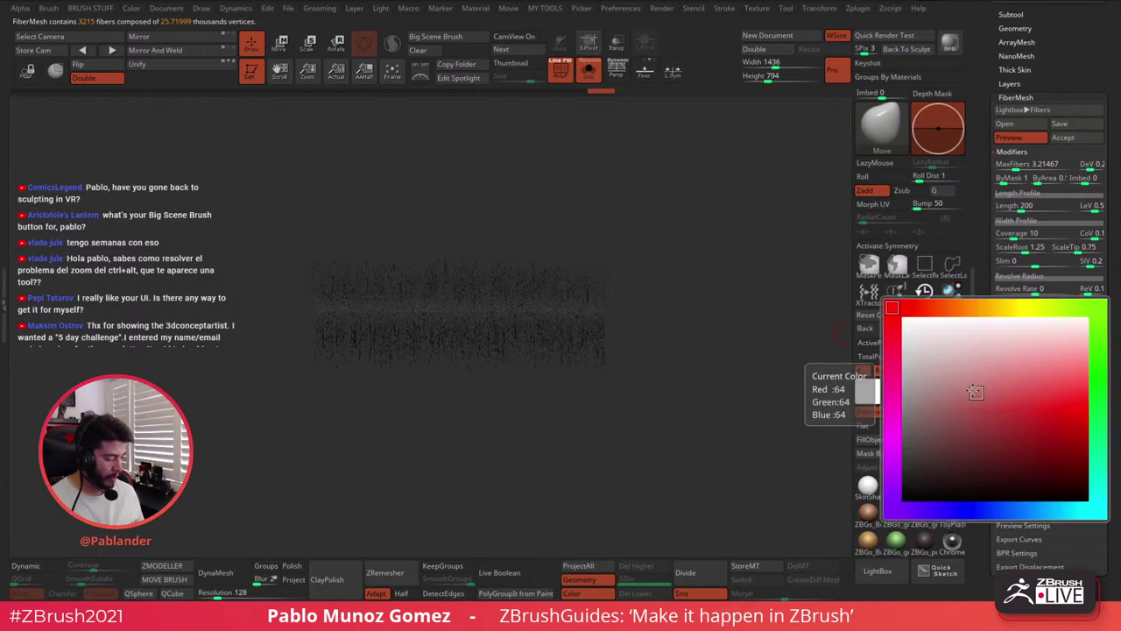
{"action": "left_click", "coordinate": [909, 326]}
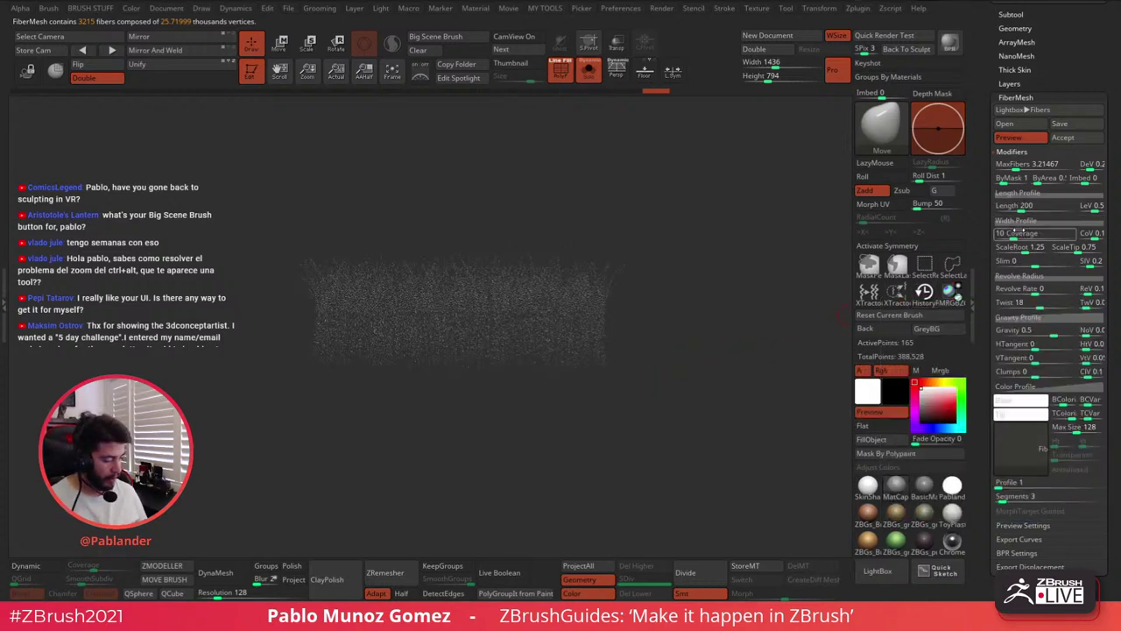
Raise the fiber Coverage to about 2600 to thicken the strands
{"action": "left_click_drag", "start_coordinate": [1033, 234], "coordinate": [1058, 234]}
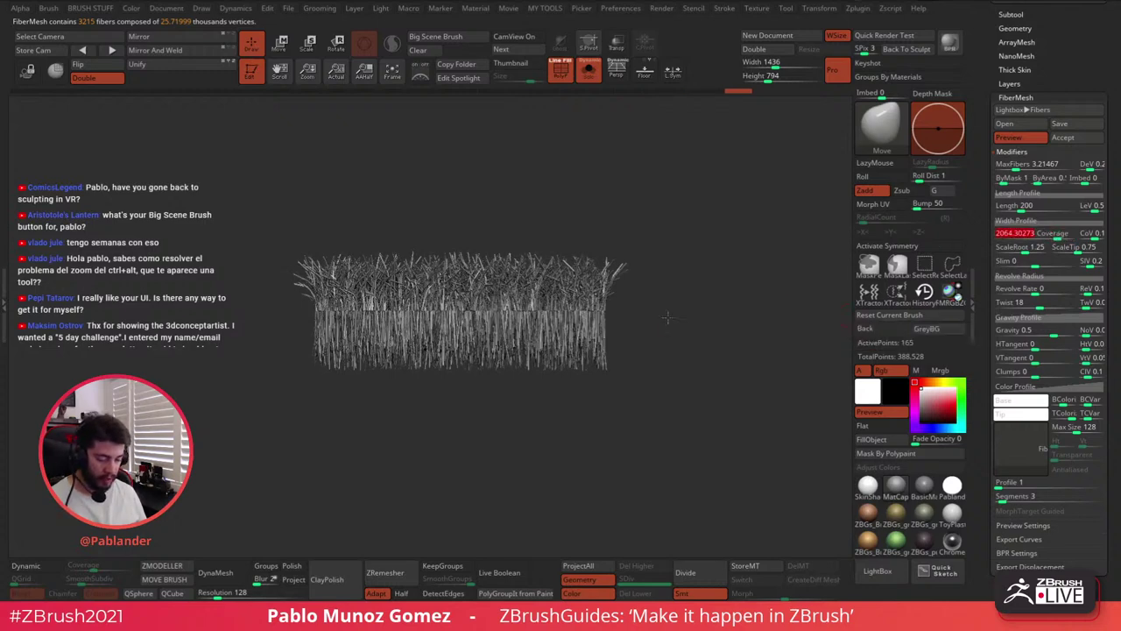
{"action": "left_click_drag", "start_coordinate": [668, 317], "coordinate": [686, 344], "text": "alt"}
{"action": "left_click_drag", "start_coordinate": [711, 309], "coordinate": [694, 319], "text": "alt"}
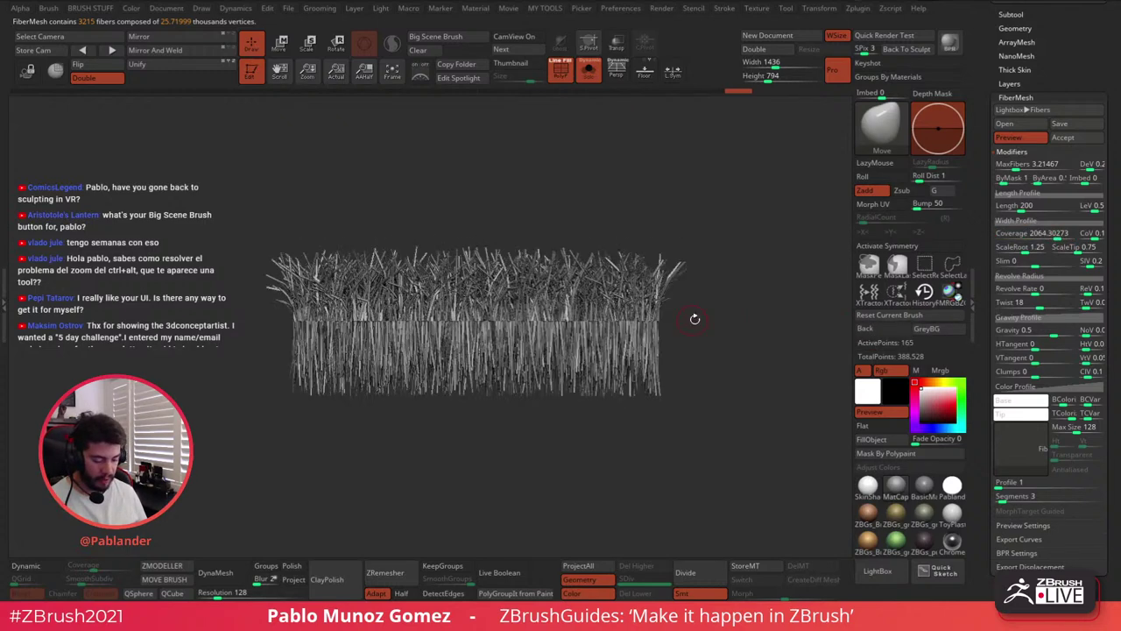
{"action": "mouse_move", "coordinate": [1056, 235]}
{"action": "left_mouse_down"}
{"action": "mouse_move", "coordinate": [1076, 235]}
{"action": "mouse_move", "coordinate": [1059, 235]}
{"action": "left_mouse_up"}
{"action": "left_click", "coordinate": [1072, 234]}
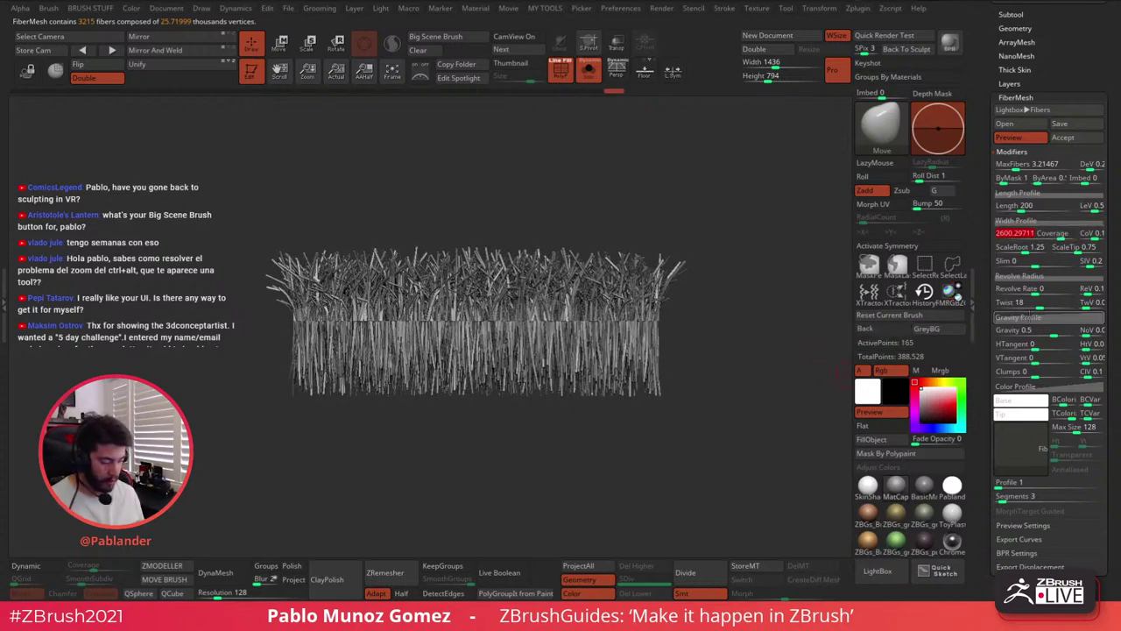
Set the fibers' Twist and Gravity to 0
{"action": "left_click_drag", "start_coordinate": [1041, 305], "coordinate": [1035, 306]}
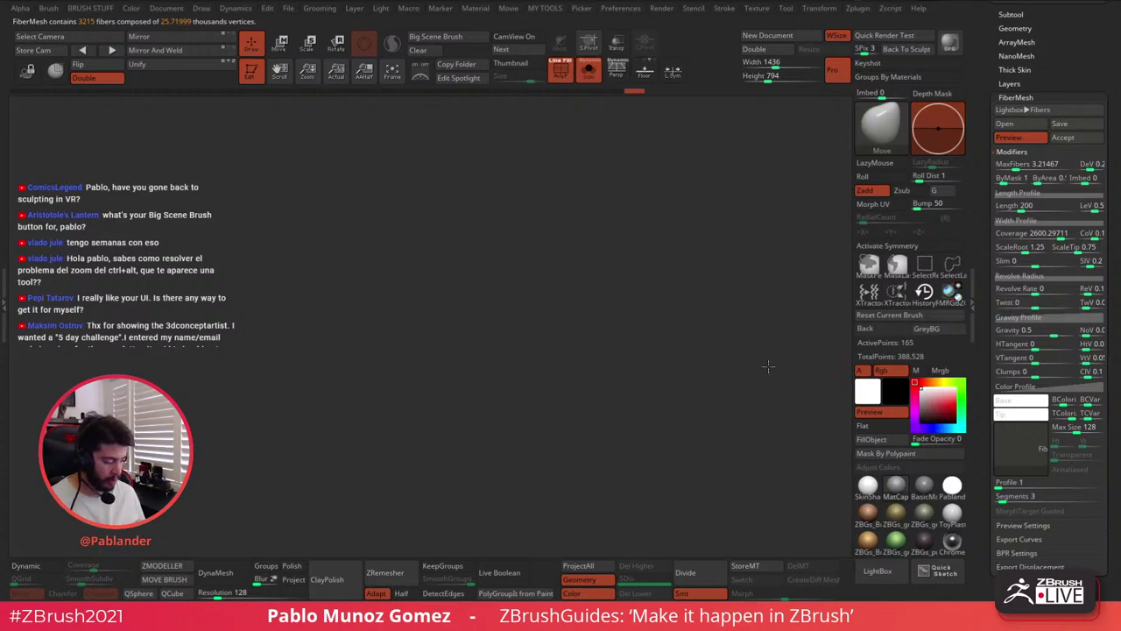
{"action": "left_click", "coordinate": [1061, 330]}
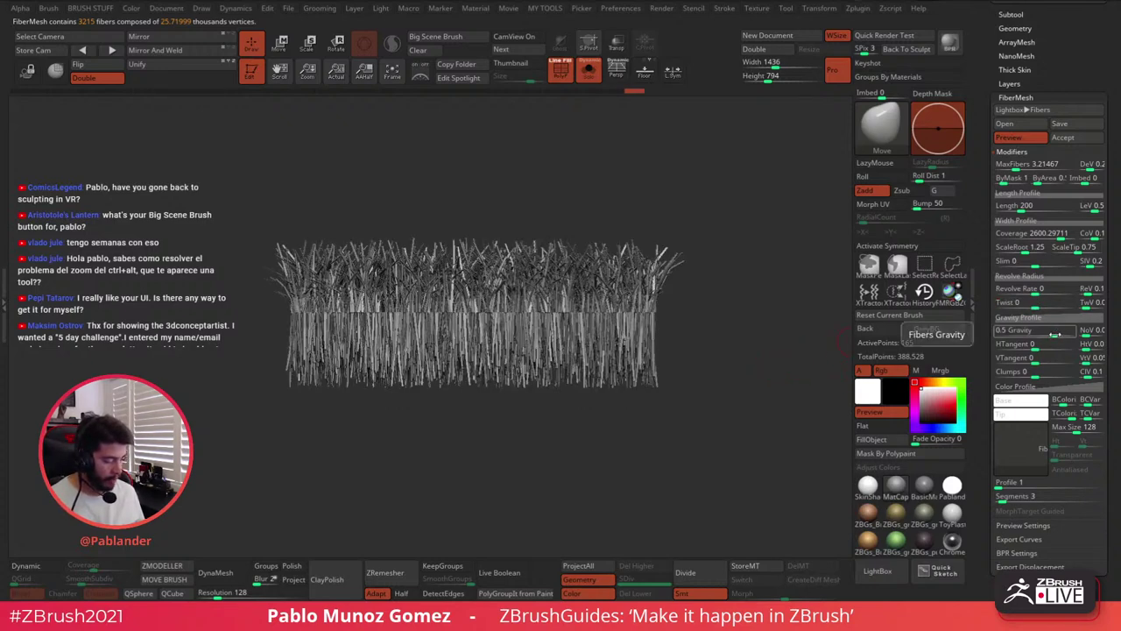
{"action": "type", "text": "0"}
{"action": "key", "text": "Return"}
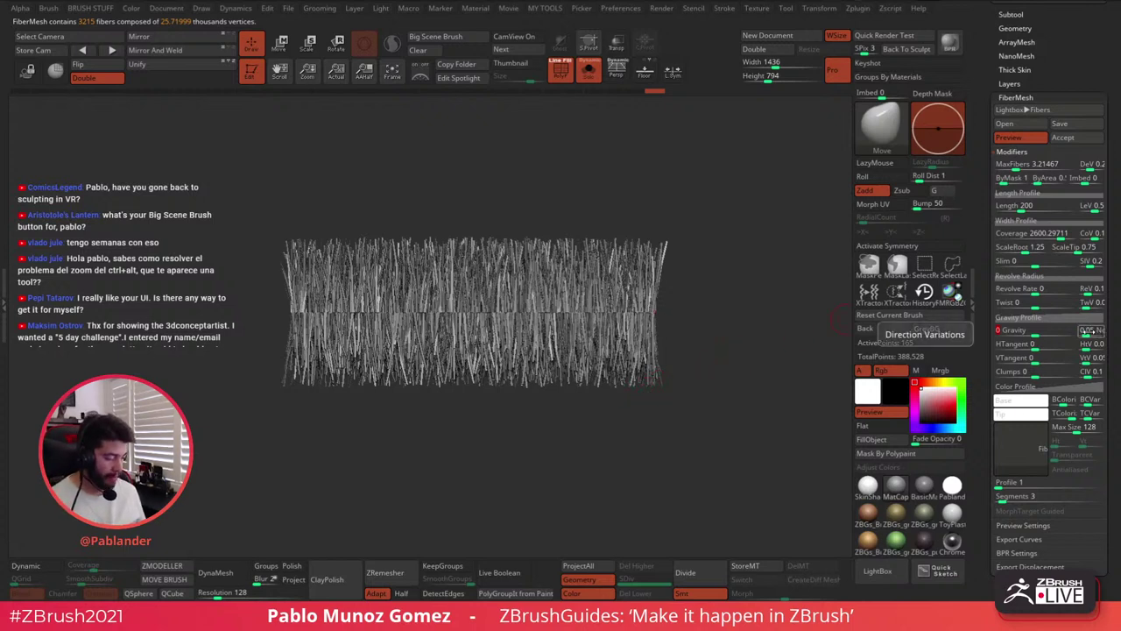
Zero the fibers' direction variation, then raise it to about 0.02 for a slight irregularity
{"action": "left_click", "coordinate": [1087, 334]}
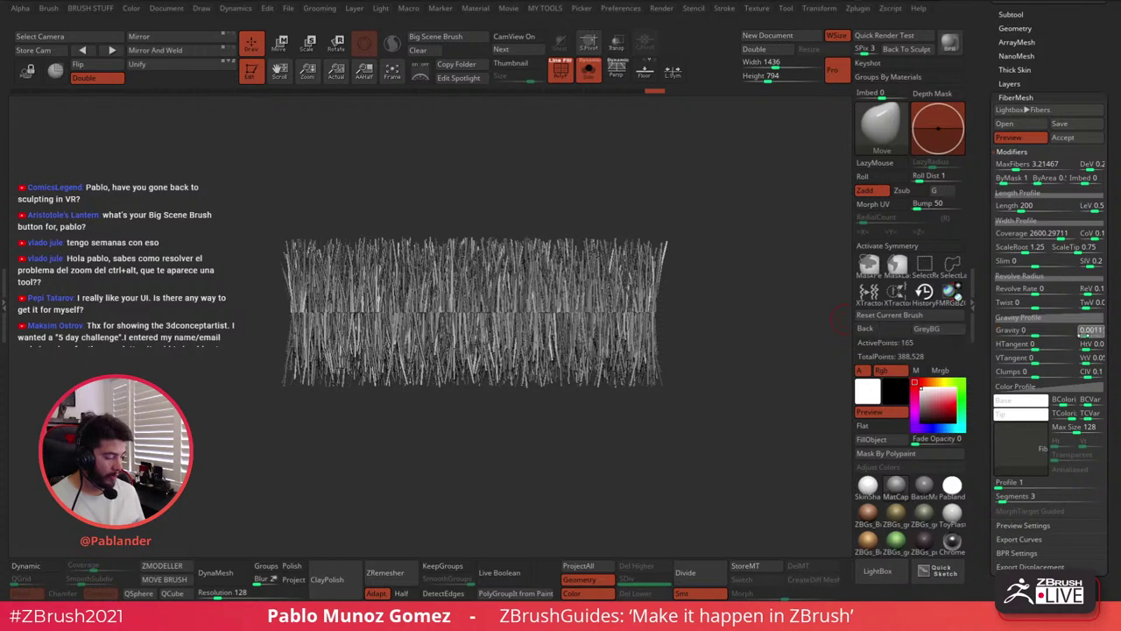
{"action": "type", "text": "0"}
{"action": "key", "text": "Return"}
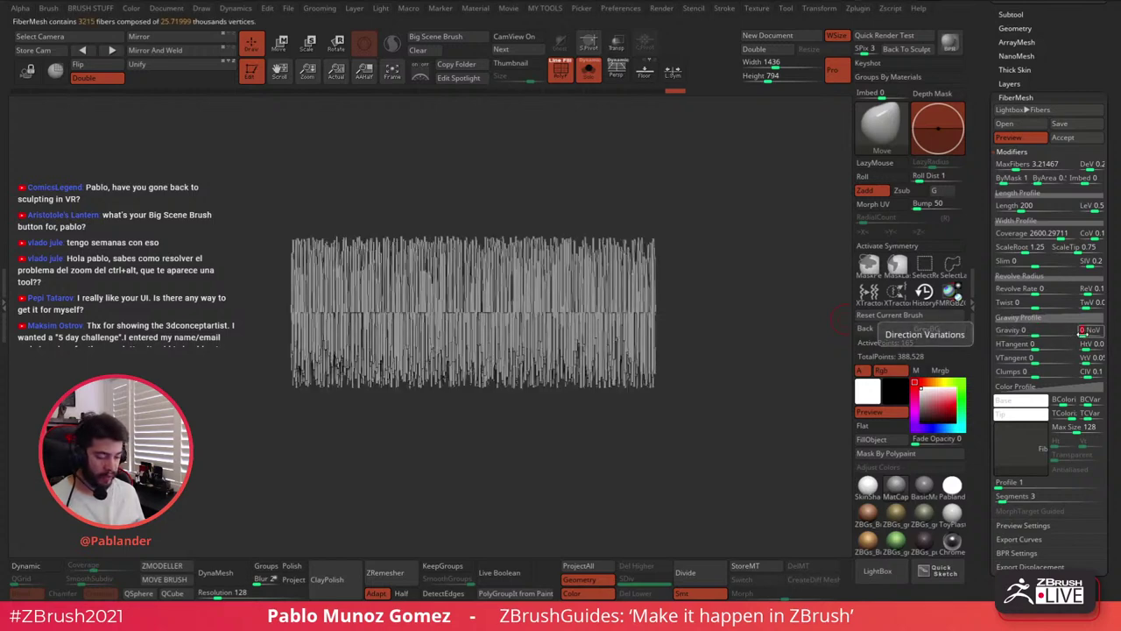
{"action": "left_click_drag", "start_coordinate": [1082, 334], "coordinate": [1085, 334]}
{"action": "left_click_drag", "start_coordinate": [1084, 334], "coordinate": [1088, 330]}
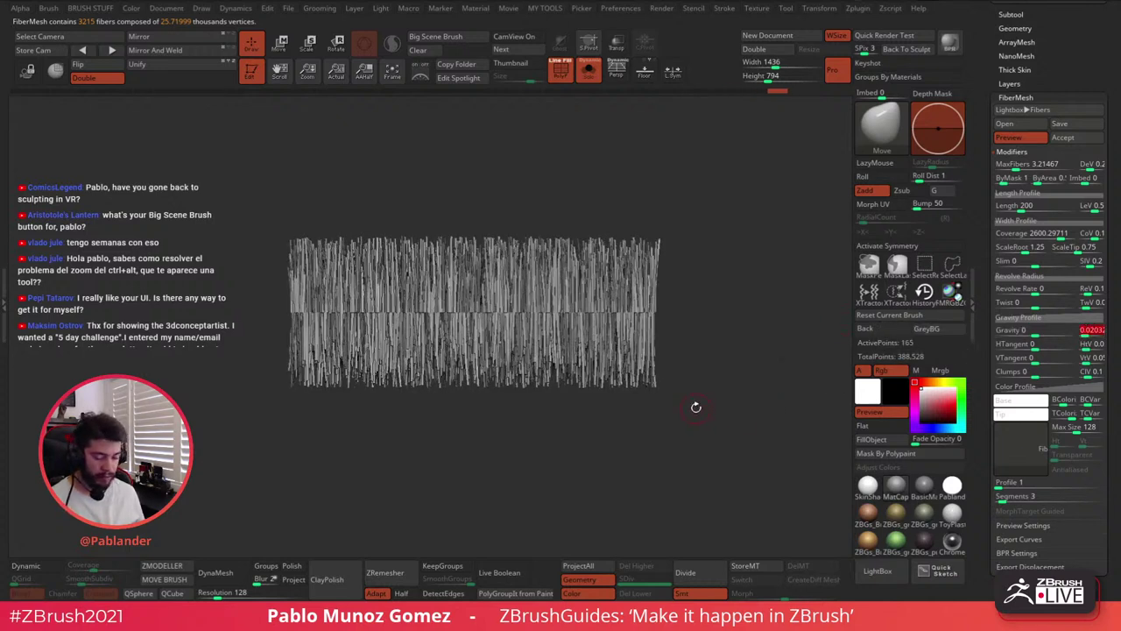
Increase the fiber Length to about 395 and reduce its length variation to about 0.07
{"action": "left_click", "coordinate": [1022, 205]}
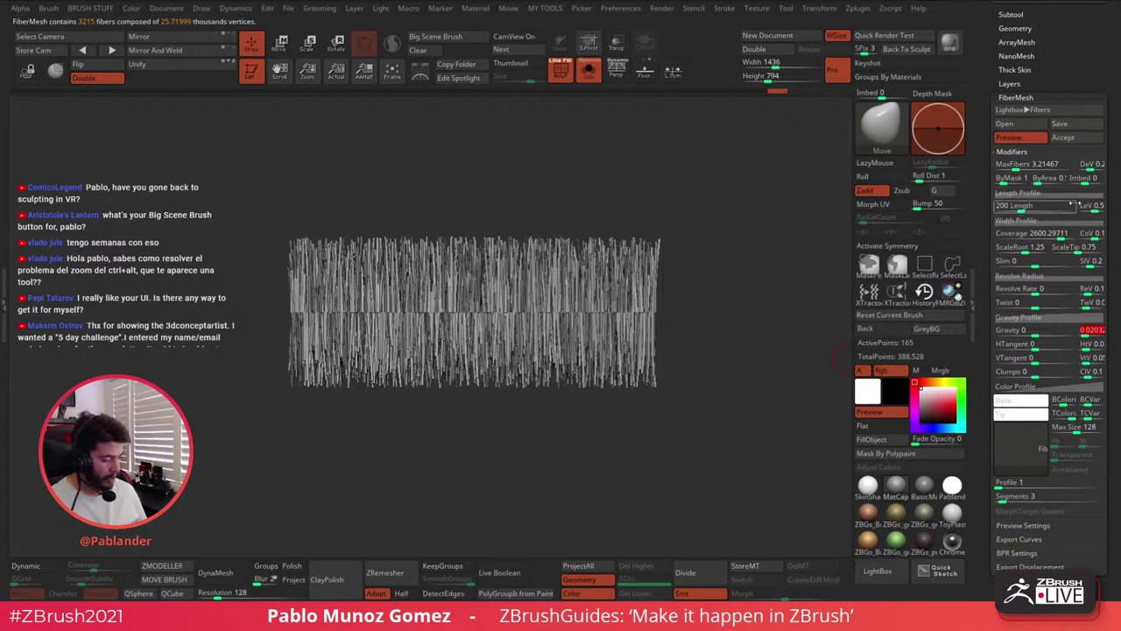
{"action": "left_click_drag", "start_coordinate": [1024, 207], "coordinate": [1034, 207]}
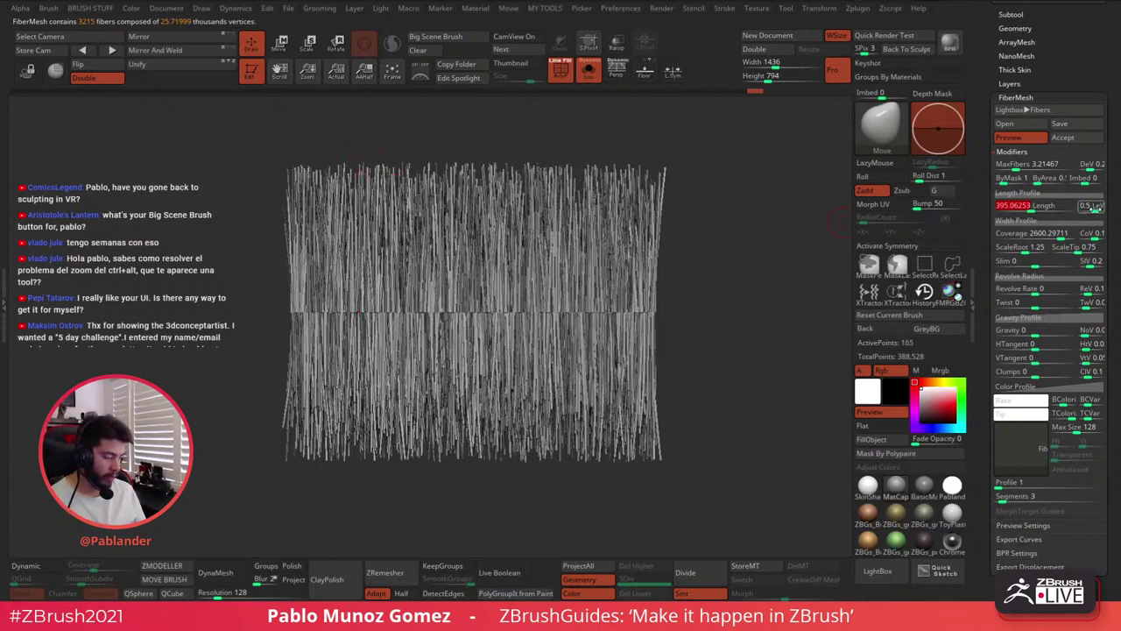
{"action": "left_click_drag", "start_coordinate": [1095, 208], "coordinate": [1076, 208]}
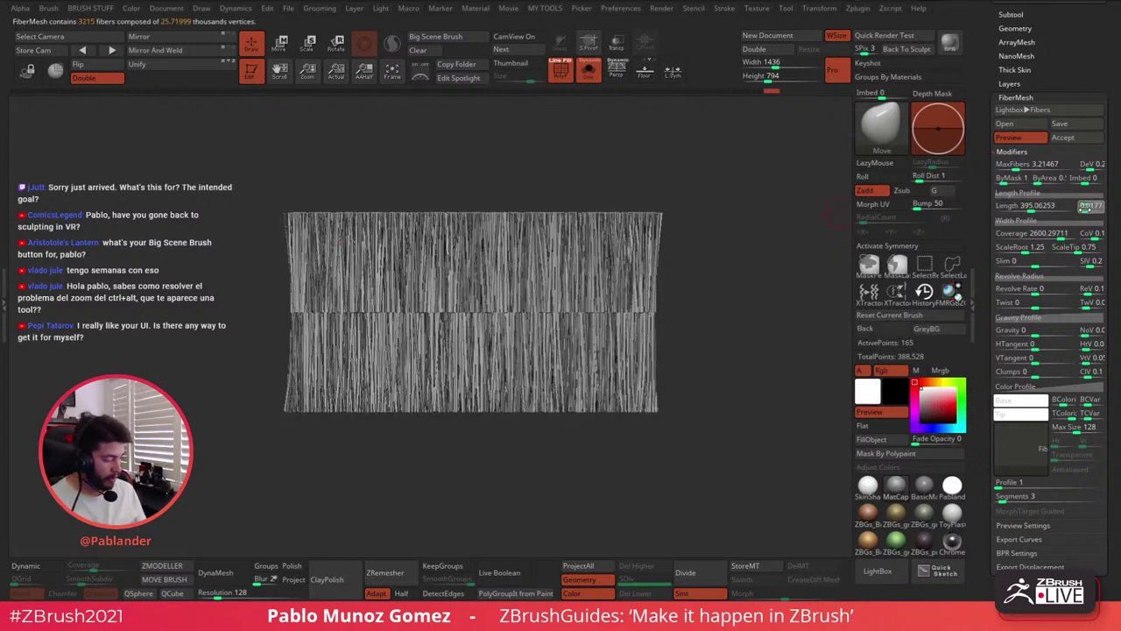
{"action": "left_click_drag", "start_coordinate": [1085, 206], "coordinate": [1087, 208]}
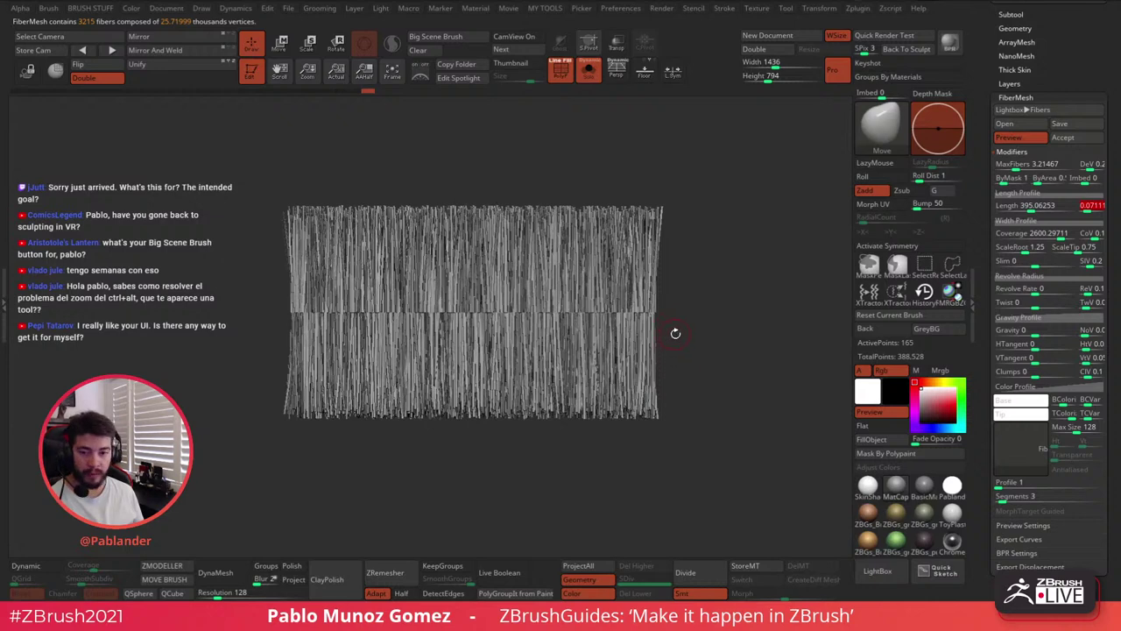
Turn off the fiber preview, isolate a single lengthwise row of polygons on the strip and delete the hidden geometry
{"action": "left_click_drag", "start_coordinate": [656, 324], "coordinate": [671, 244]}
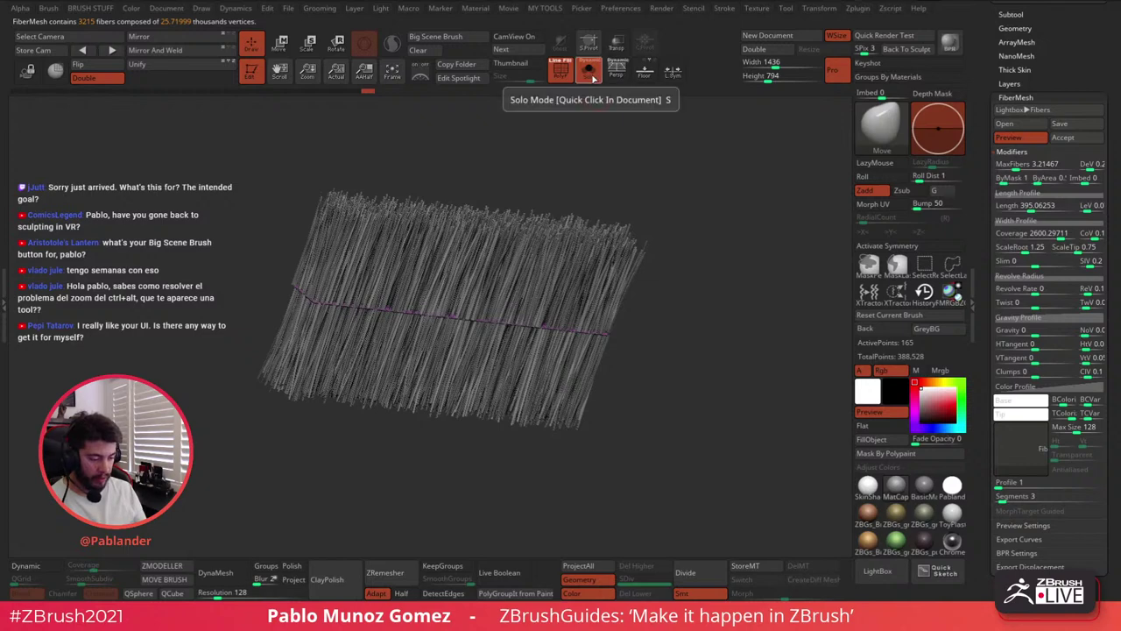
{"action": "left_click", "coordinate": [590, 70]}
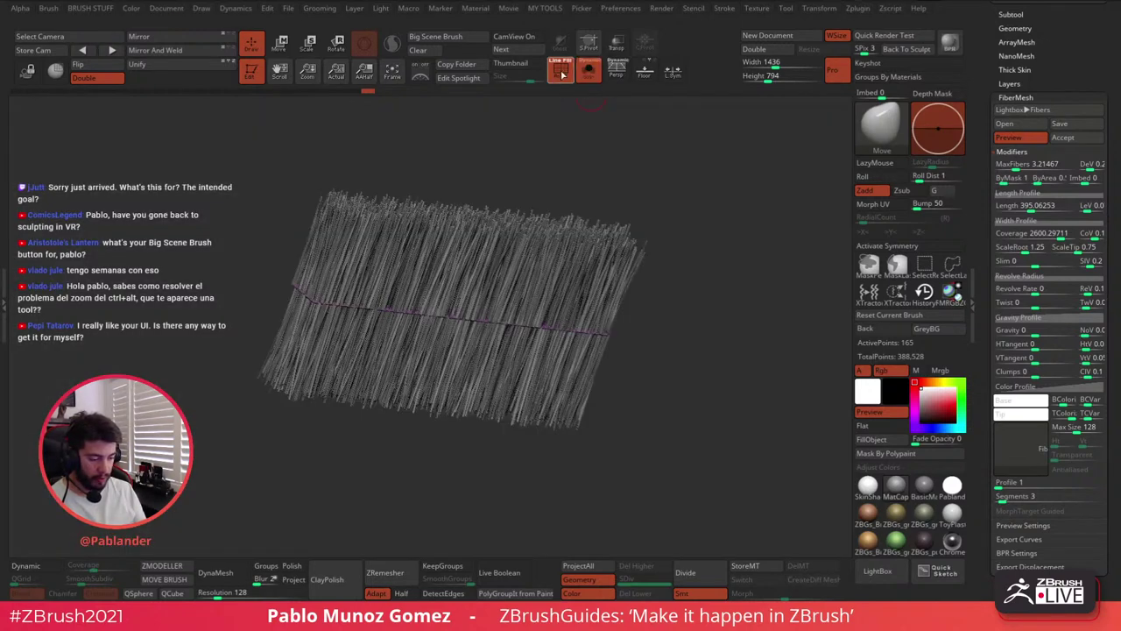
{"action": "left_click", "coordinate": [1016, 139]}
{"action": "left_click_drag", "start_coordinate": [683, 245], "coordinate": [683, 308]}
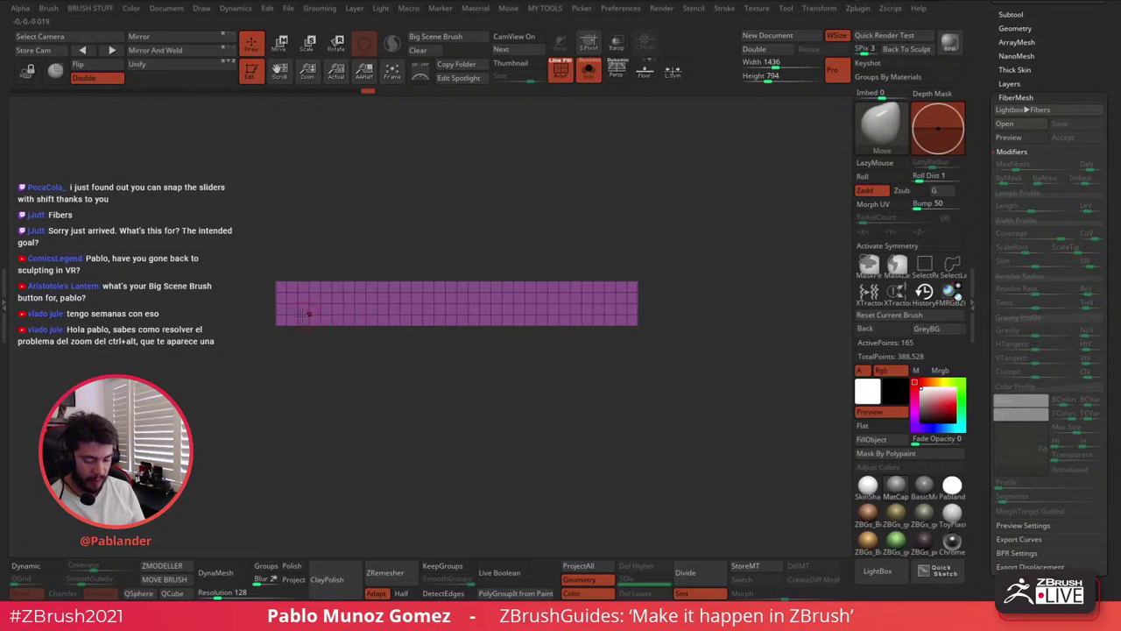
{"action": "key", "text": "ctrl+shift"}
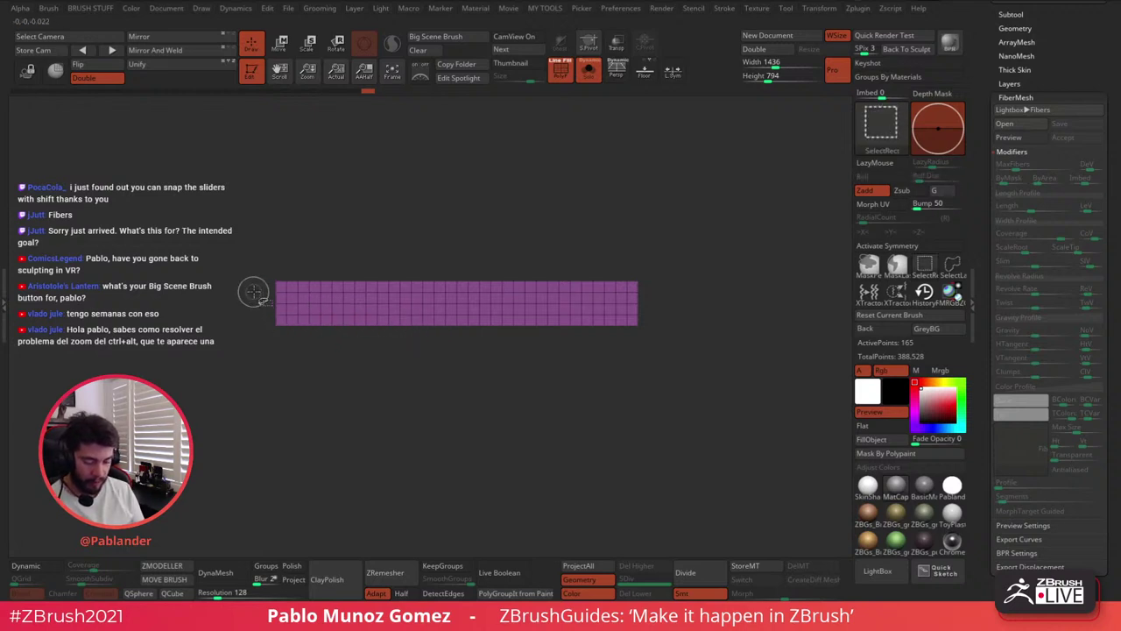
{"action": "left_click_drag", "start_coordinate": [247, 289], "coordinate": [663, 306], "text": "ctrl+shift"}
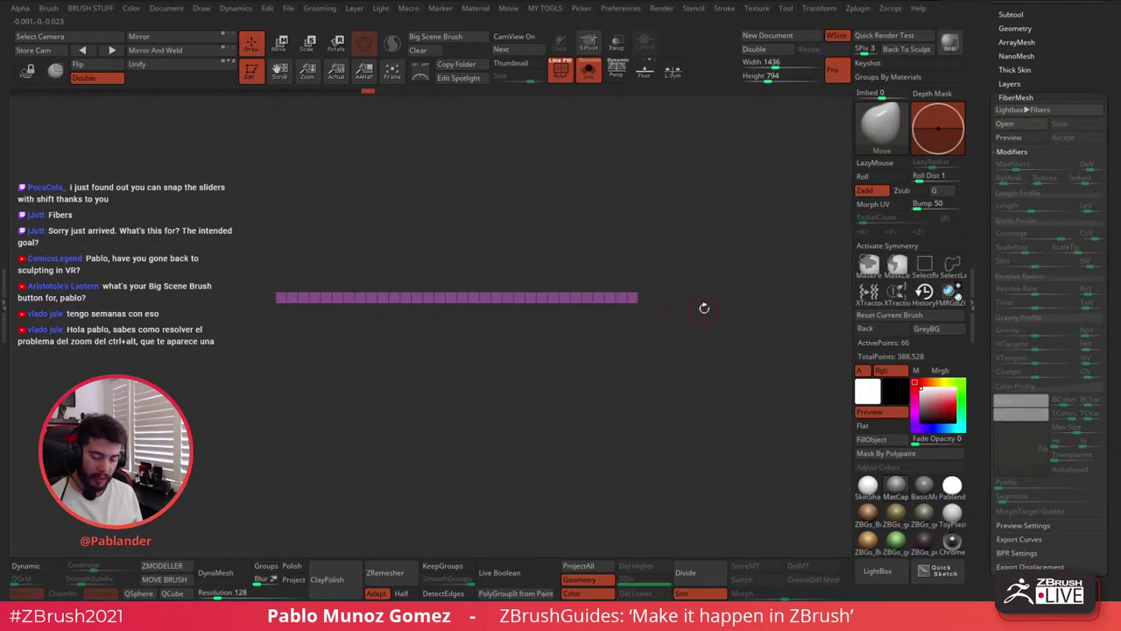
{"action": "key", "text": "2"}
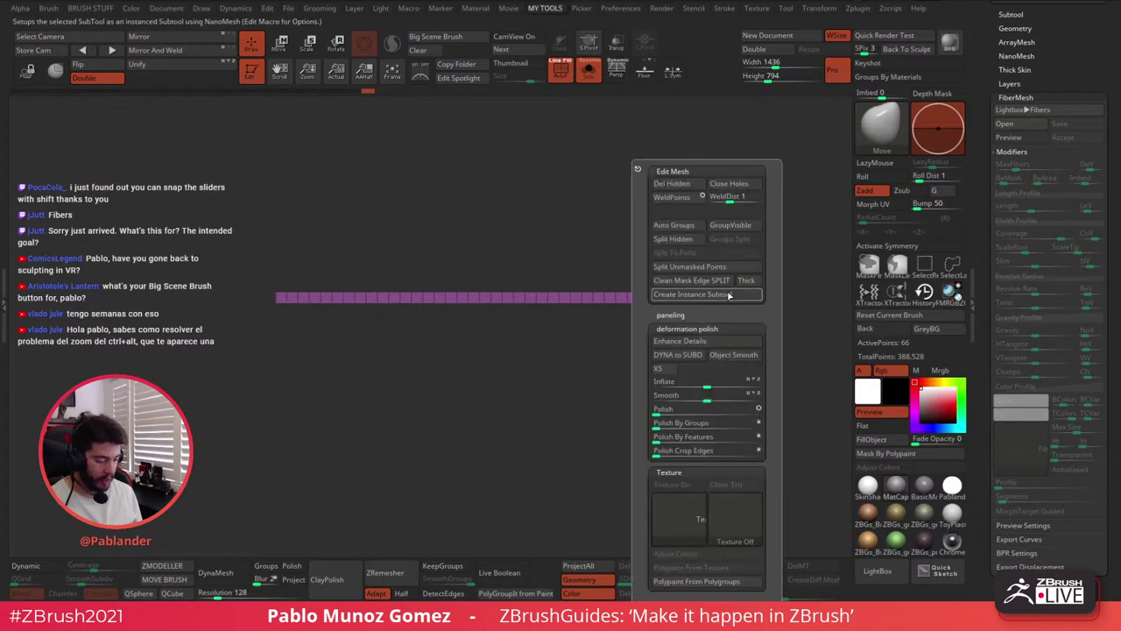
{"action": "left_click", "coordinate": [686, 185]}
Toggle Solo mode to check the other parts and preview the fibers on the single-row strip
{"action": "left_click", "coordinate": [589, 77]}
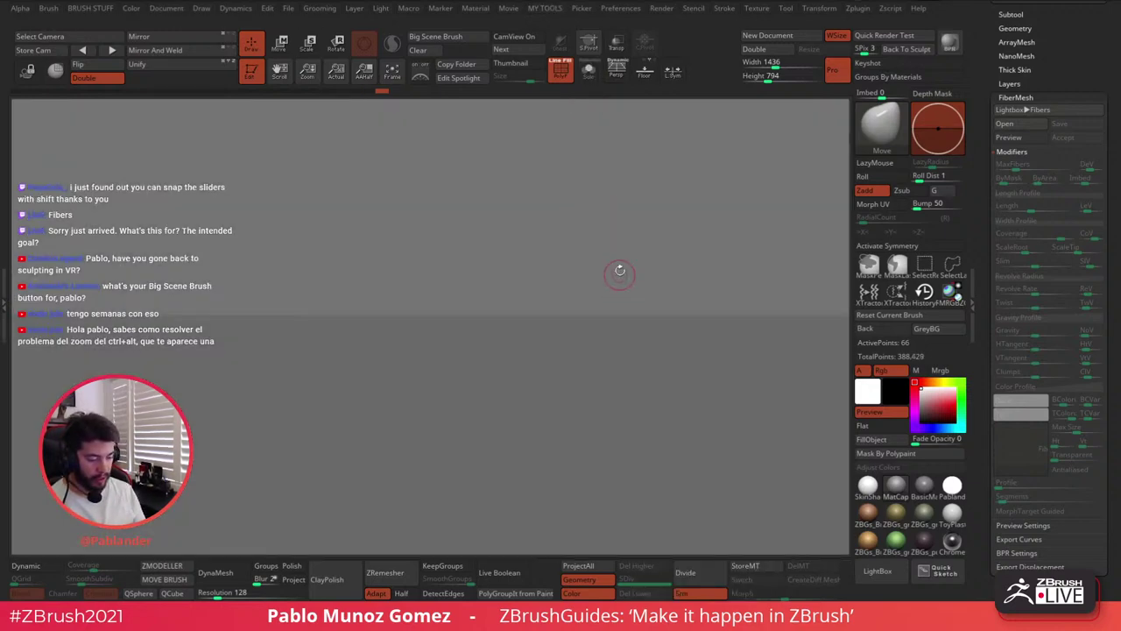
{"action": "left_click", "coordinate": [594, 79]}
{"action": "left_click", "coordinate": [1024, 140]}
{"action": "left_click_drag", "start_coordinate": [623, 379], "coordinate": [621, 381]}
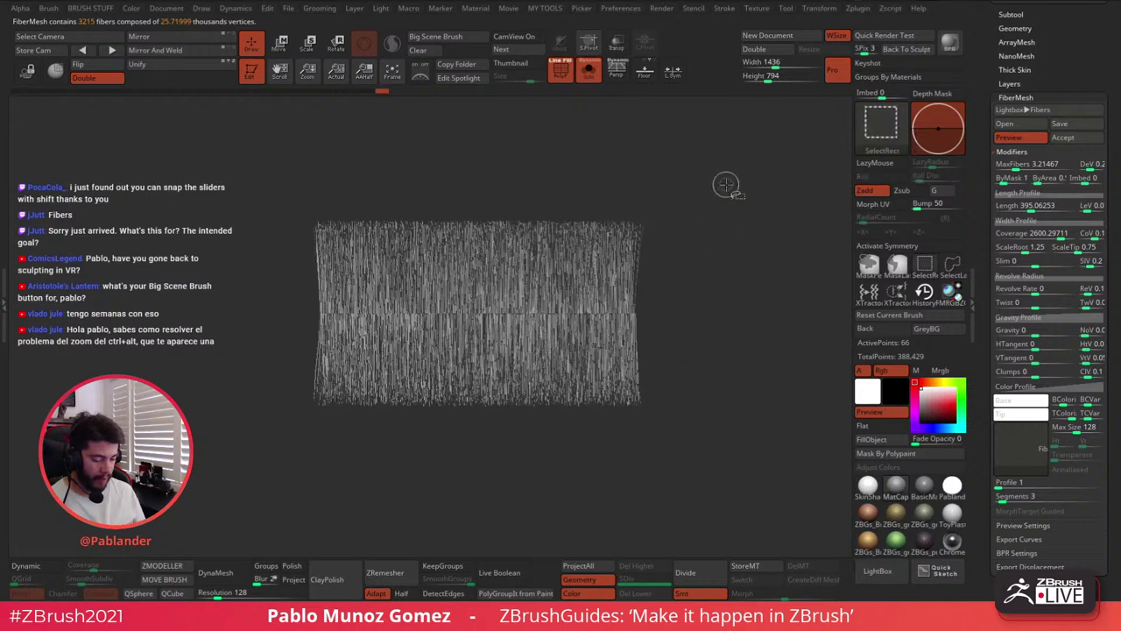
Shorten the strip by hiding and deleting the polygons at one end, and preview the fibers again
{"action": "key", "text": "ctrl+shift+z"}
{"action": "left_click_drag", "start_coordinate": [715, 232], "coordinate": [576, 381], "text": "ctrl+shift"}
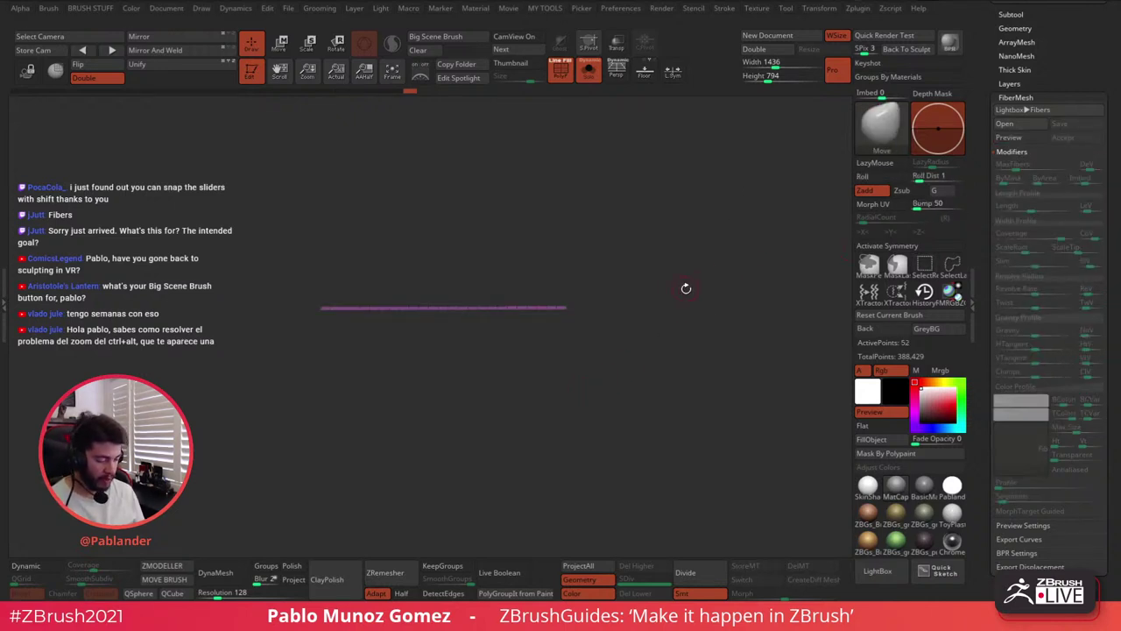
{"action": "key", "text": "1"}
{"action": "key", "text": "2"}
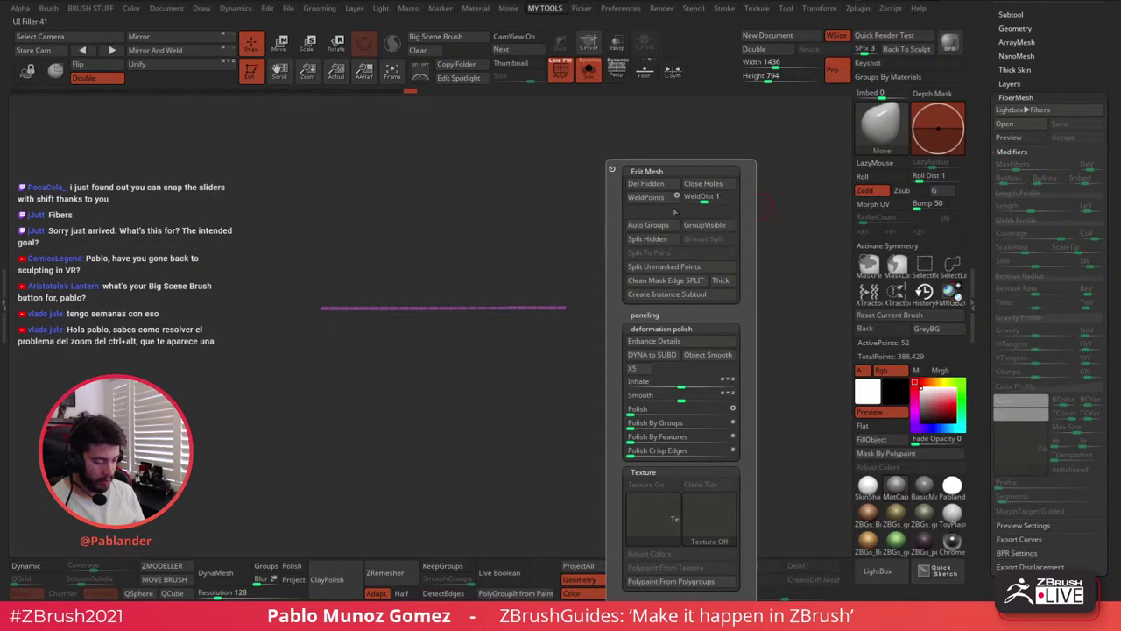
{"action": "left_click", "coordinate": [658, 185]}
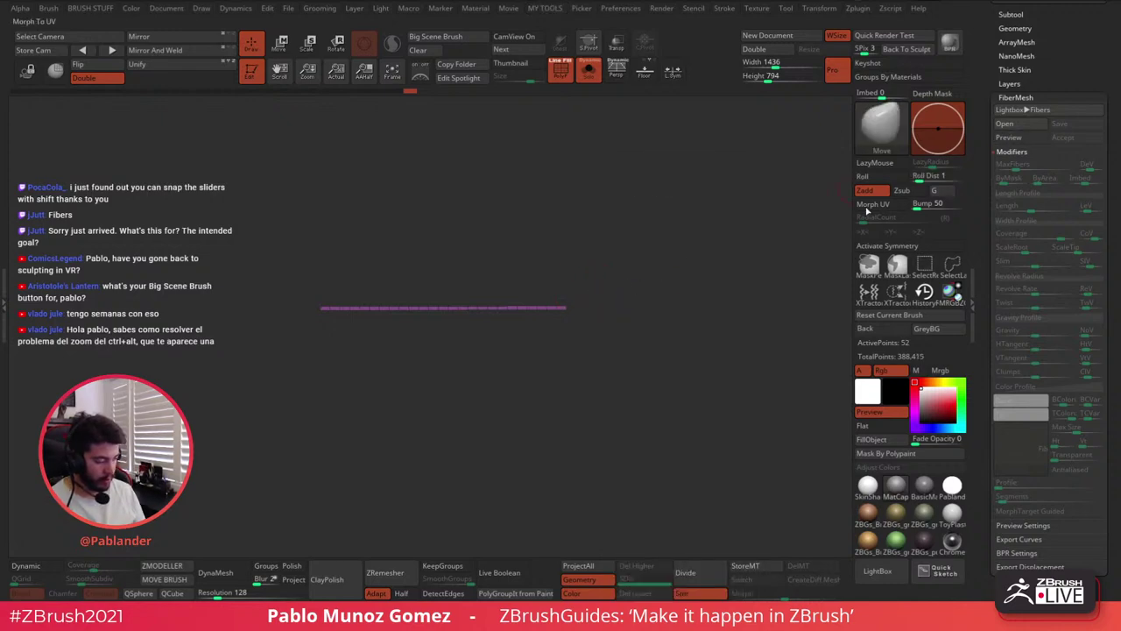
{"action": "left_click", "coordinate": [718, 273], "text": "ctrl"}
{"action": "left_click", "coordinate": [1019, 138]}
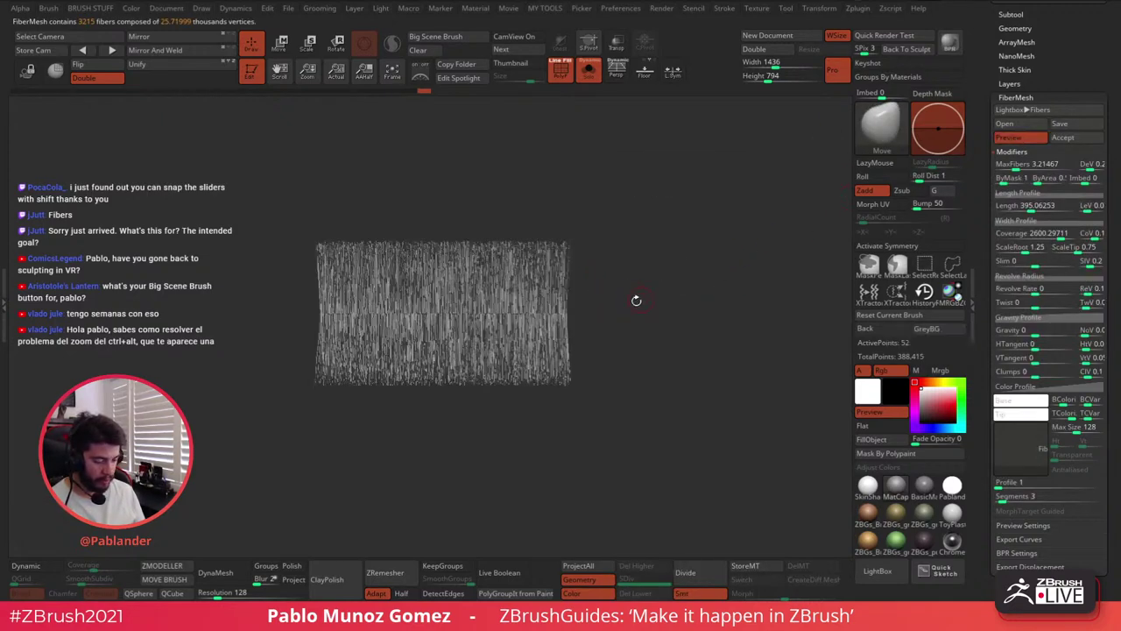
Increase the fiber Length to about 484
{"action": "left_click_drag", "start_coordinate": [633, 299], "coordinate": [673, 295], "text": "alt"}
{"action": "left_click", "coordinate": [1036, 207]}
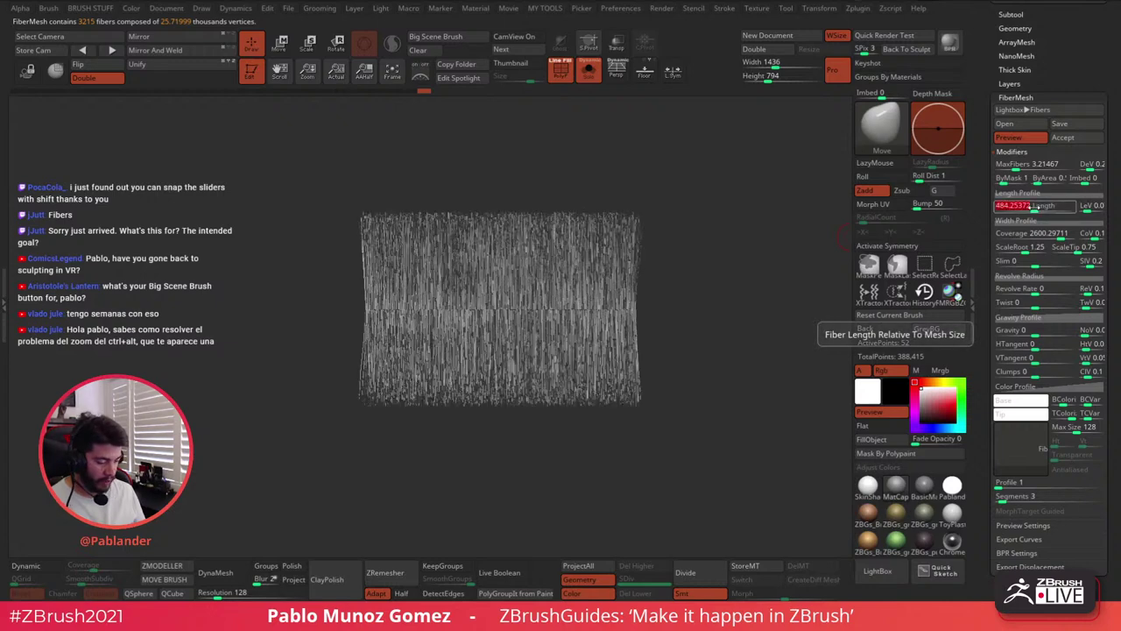
{"action": "left_click_drag", "start_coordinate": [685, 363], "coordinate": [664, 354], "text": "alt"}
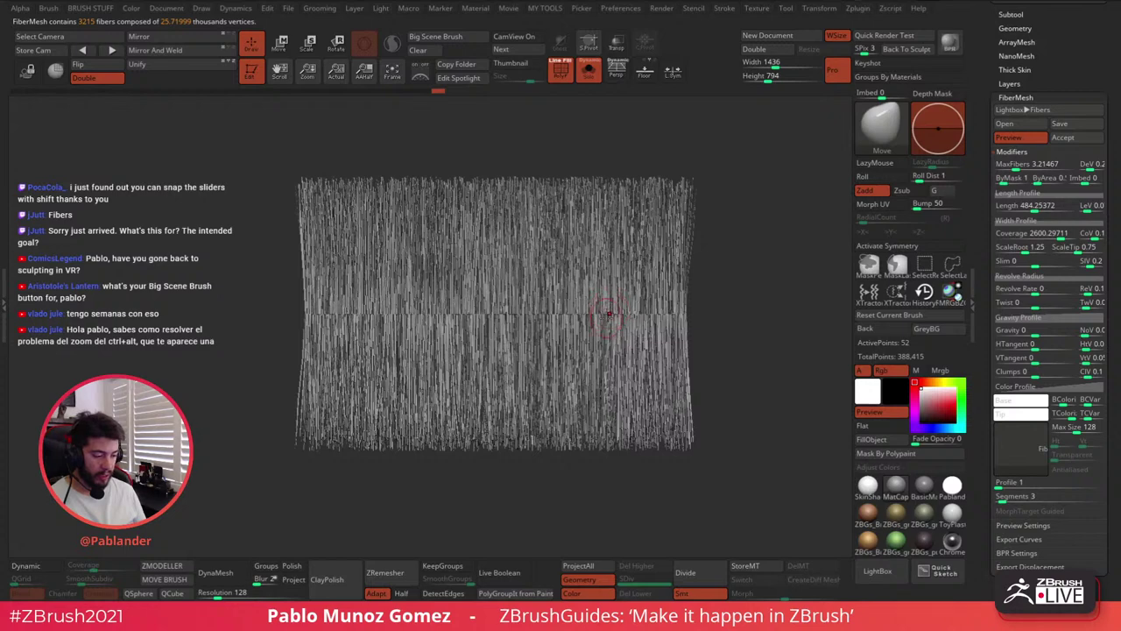
Try several fiber Coverage values, including 5000 and about 697, and settle on 1000
{"action": "left_click", "coordinate": [1070, 234]}
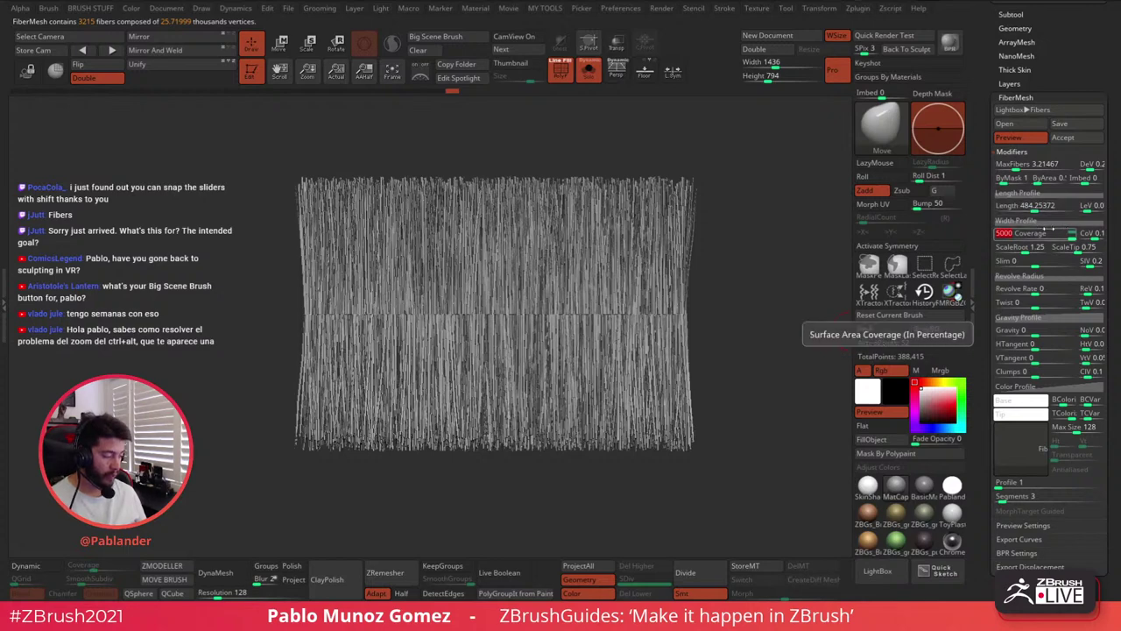
{"action": "left_click", "coordinate": [1038, 233]}
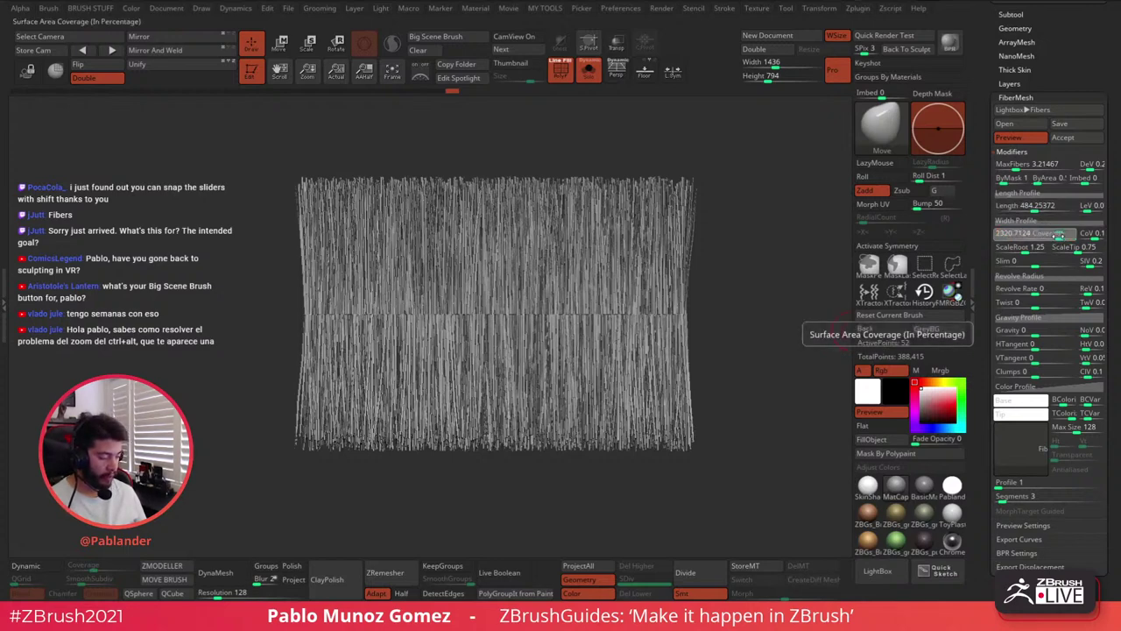
{"action": "type", "text": "5000"}
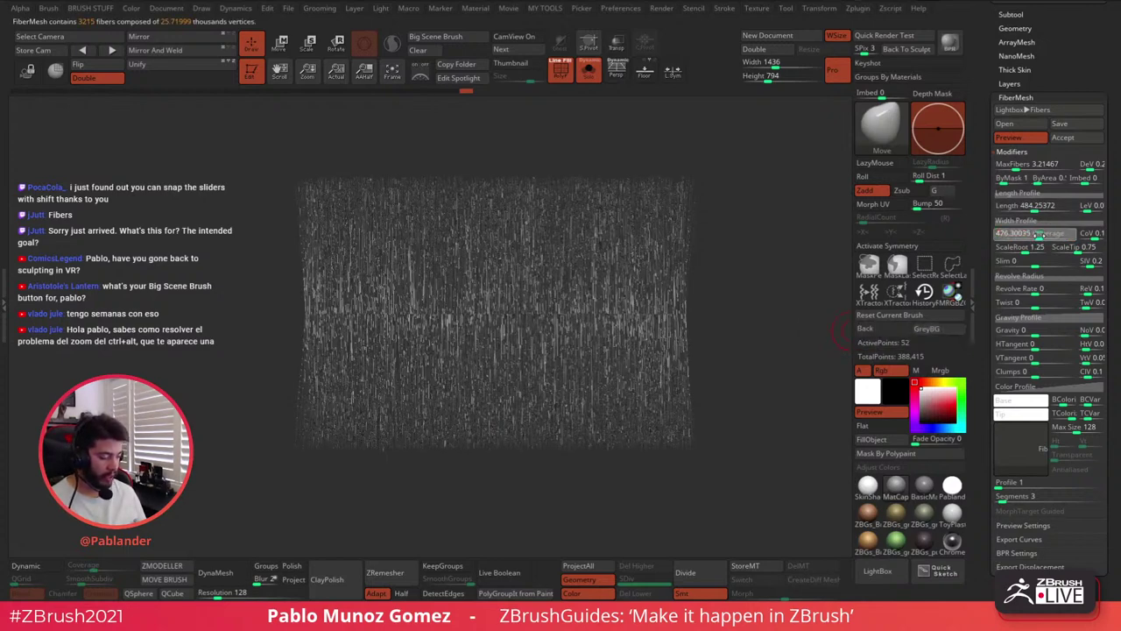
{"action": "key", "text": "Return"}
{"action": "left_click", "coordinate": [1044, 234]}
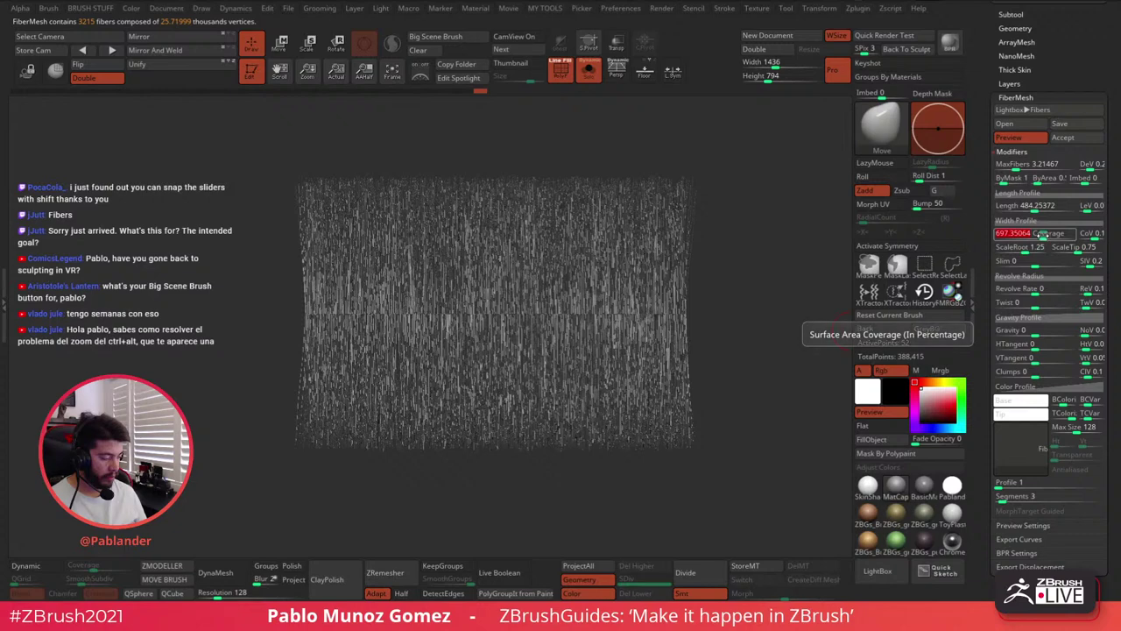
{"action": "type", "text": "1"}
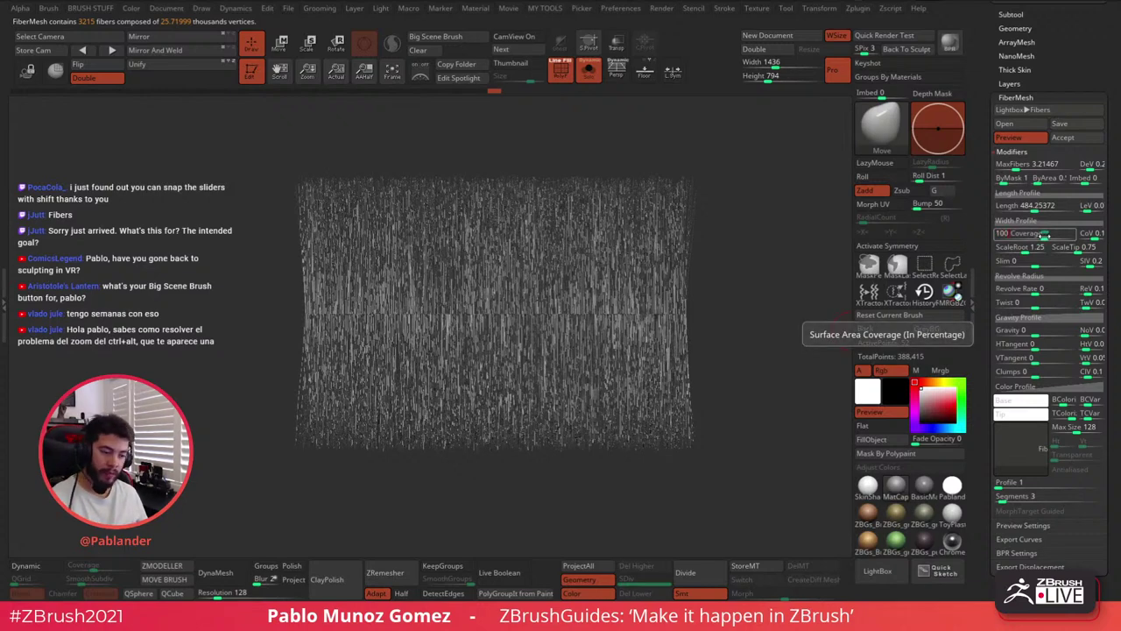
{"action": "type", "text": "00"}
{"action": "left_click", "coordinate": [1042, 247]}
{"action": "key", "text": "Return"}
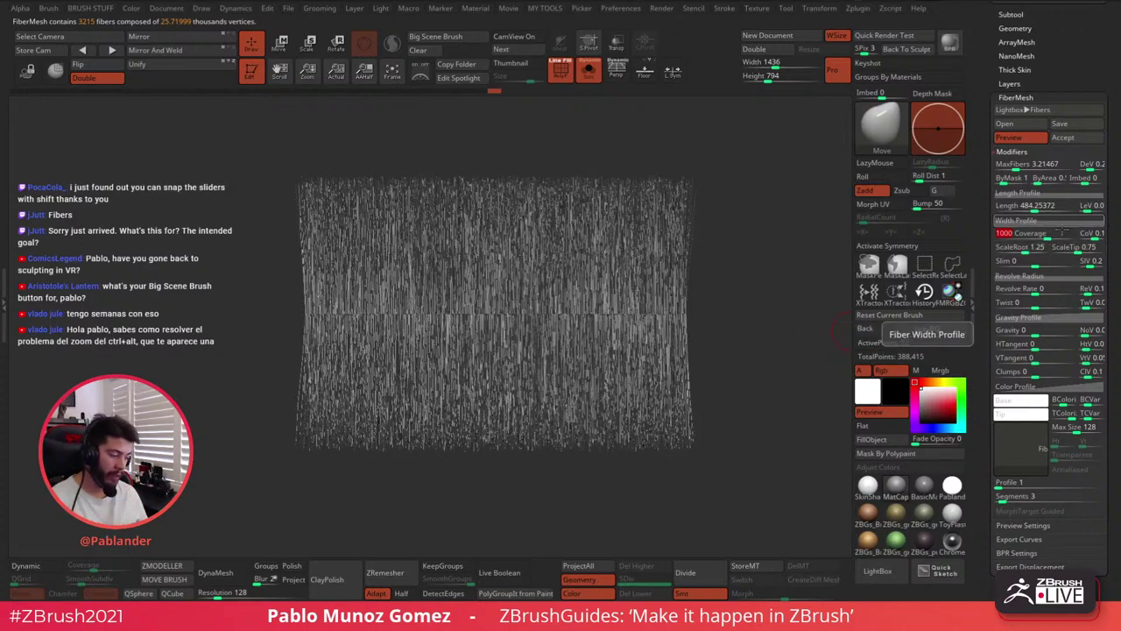
Raise both ends of the fiber Width Profile curve to the maximum and increase Coverage to about 2699
{"action": "left_click", "coordinate": [1045, 222]}
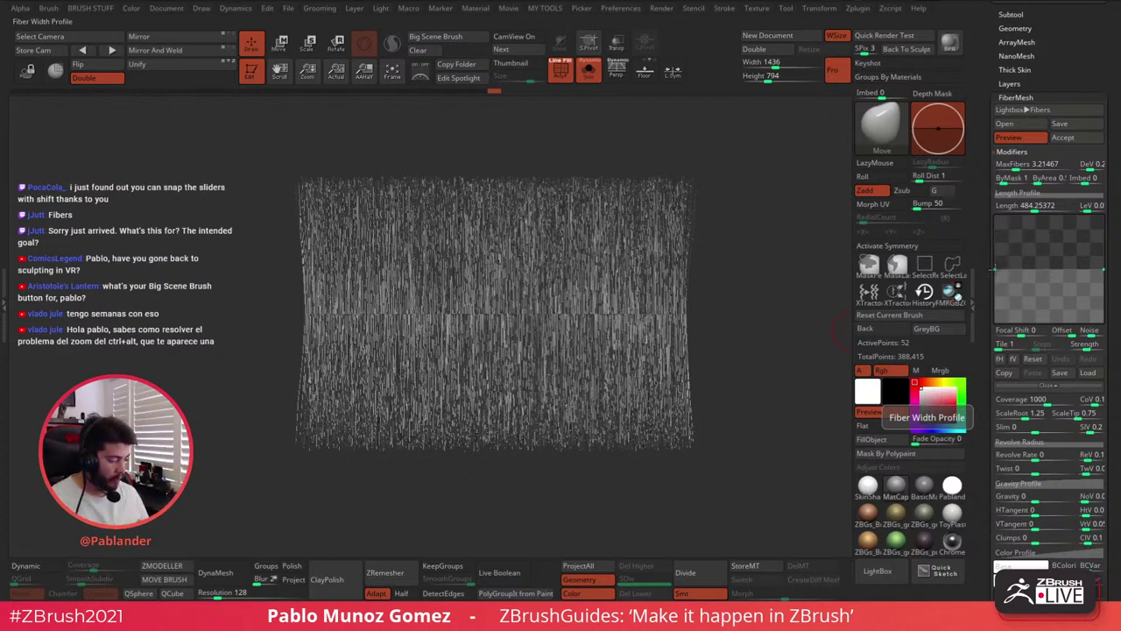
{"action": "left_click_drag", "start_coordinate": [995, 270], "coordinate": [993, 211]}
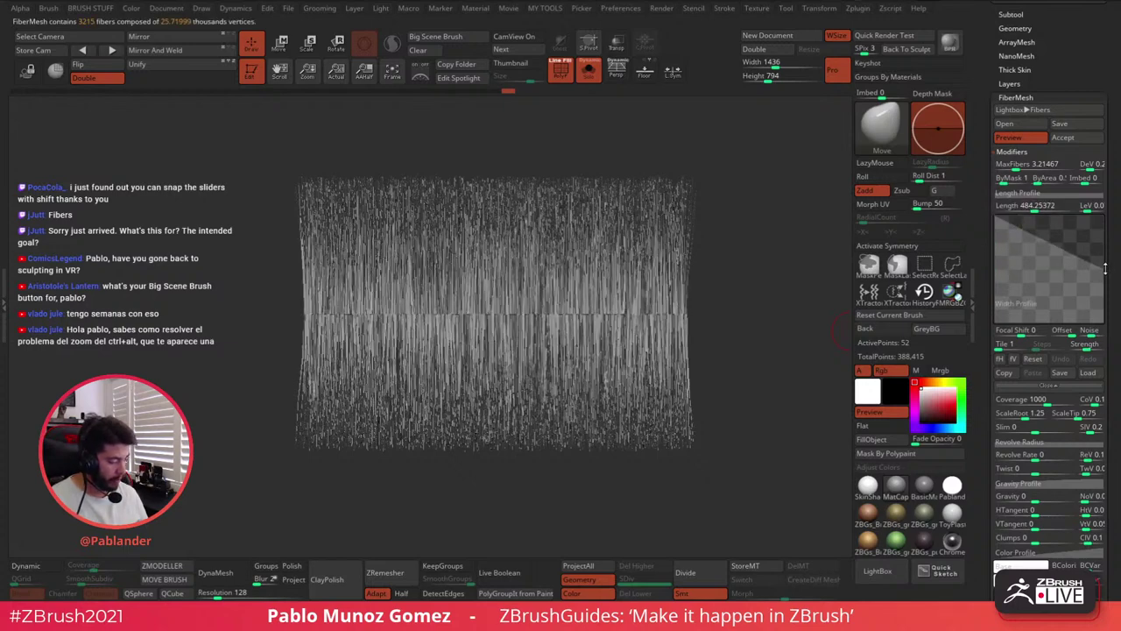
{"action": "left_click_drag", "start_coordinate": [1103, 270], "coordinate": [1102, 211]}
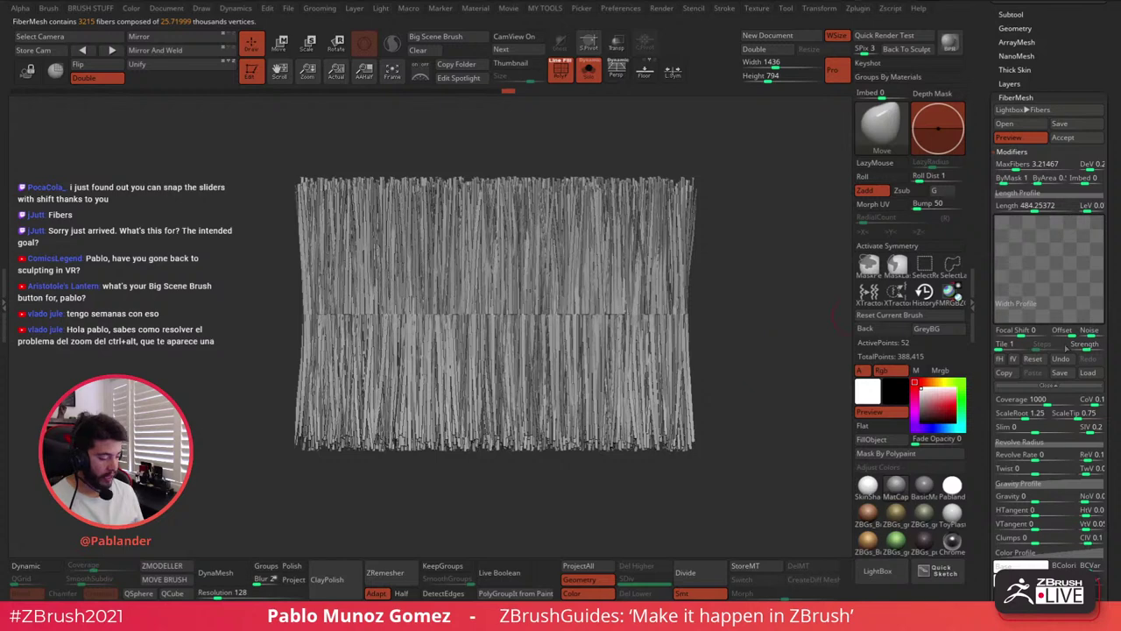
{"action": "left_click_drag", "start_coordinate": [1048, 402], "coordinate": [1061, 400]}
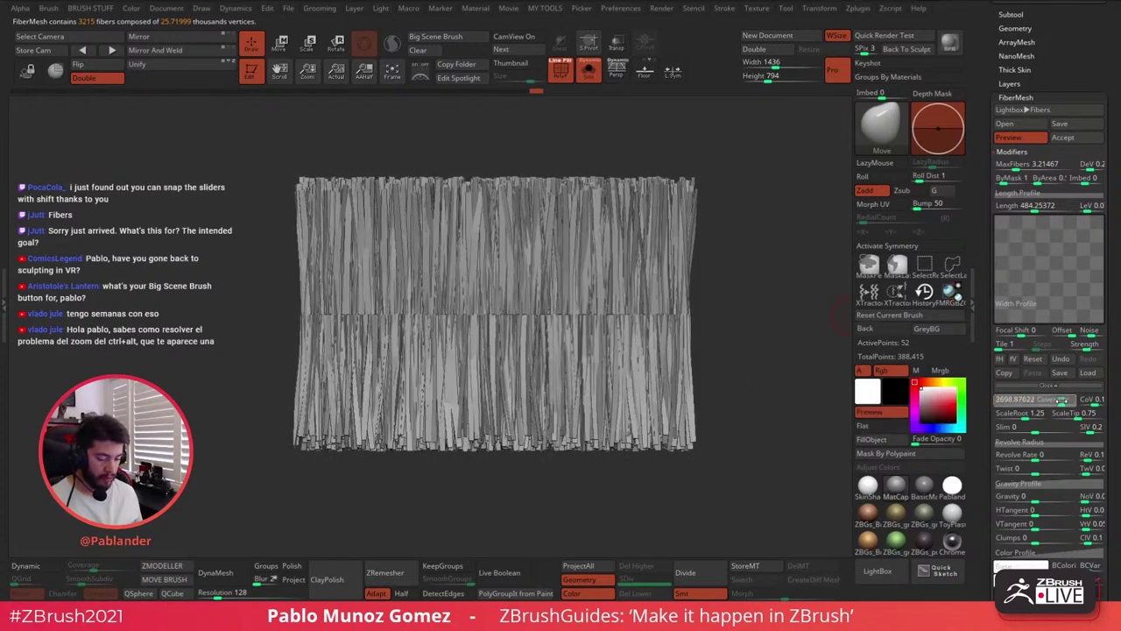
{"action": "left_click", "coordinate": [1061, 400]}
{"action": "left_click", "coordinate": [736, 360]}
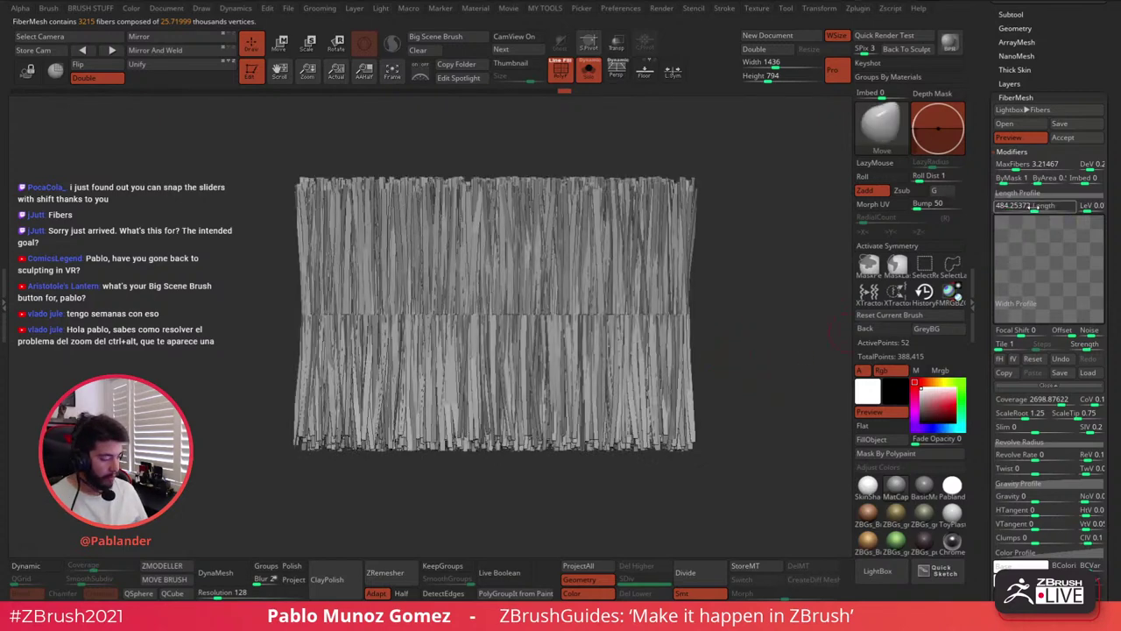
Thin out the fibers by reducing MaxFibers to about 0.417
{"action": "left_click_drag", "start_coordinate": [1020, 166], "coordinate": [1009, 165]}
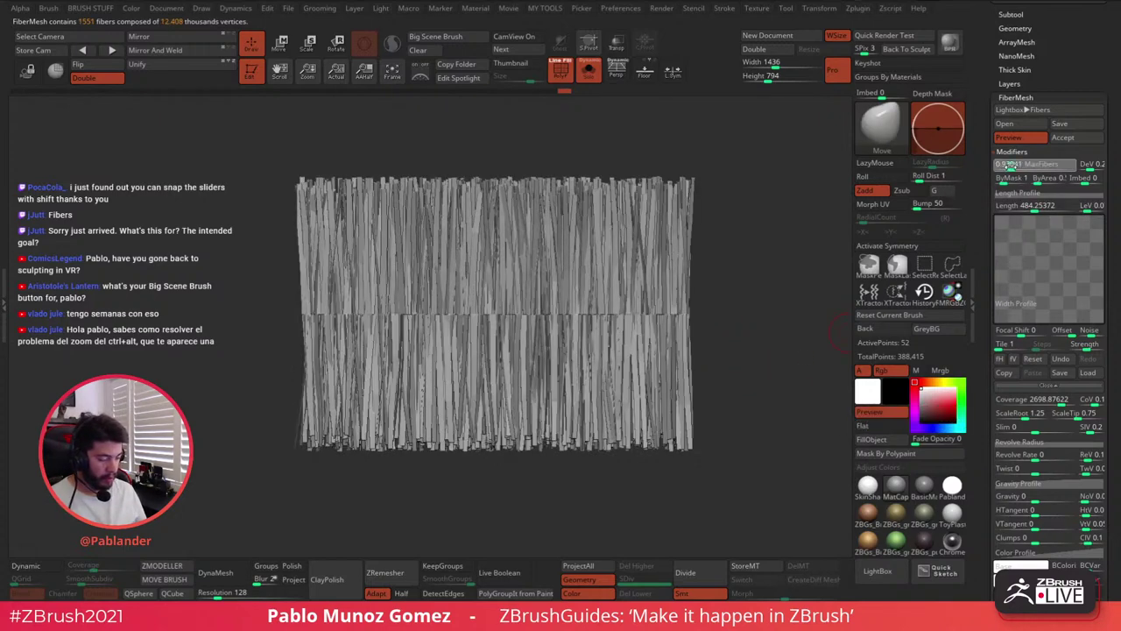
{"action": "left_click", "coordinate": [1009, 166]}
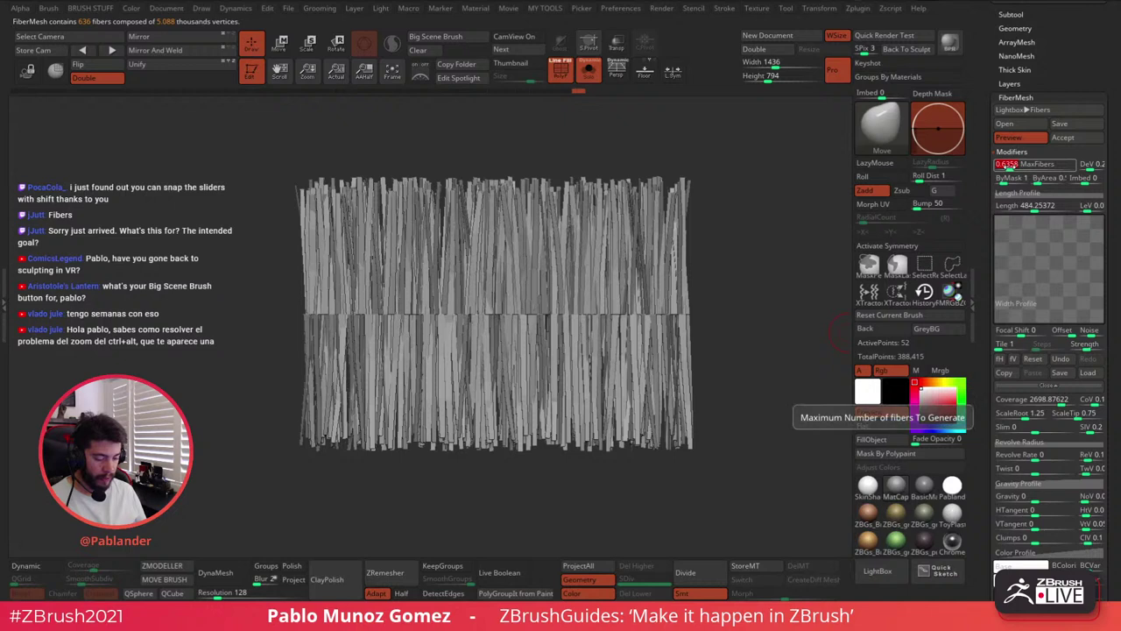
{"action": "left_click_drag", "start_coordinate": [1005, 163], "coordinate": [1004, 163]}
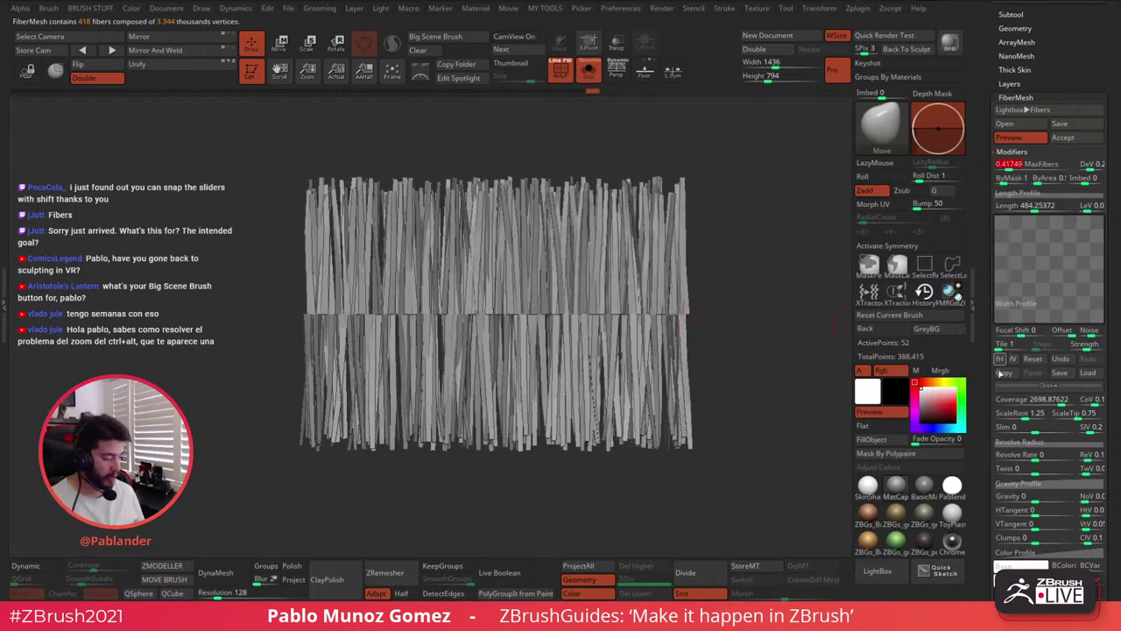
Set the fiber Profile to 3 sides
{"action": "scroll", "coordinate": [1001, 372], "scroll_direction": "down", "scroll_amount": 3}
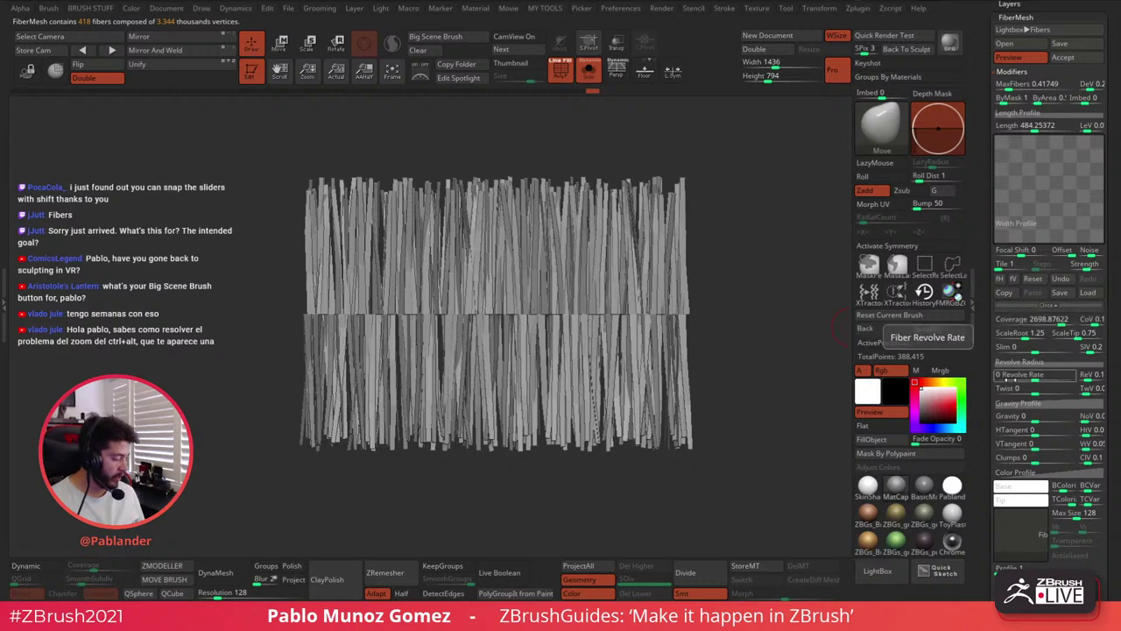
{"action": "left_click_drag", "start_coordinate": [987, 366], "coordinate": [984, 323]}
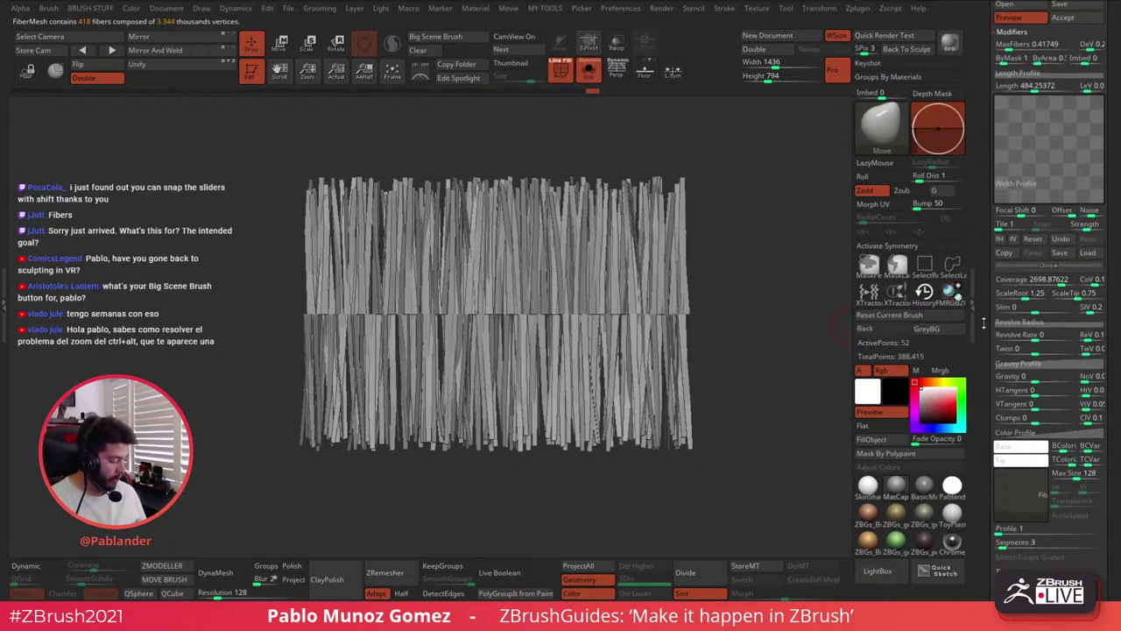
{"action": "scroll", "coordinate": [983, 323], "scroll_direction": "down", "scroll_amount": 7}
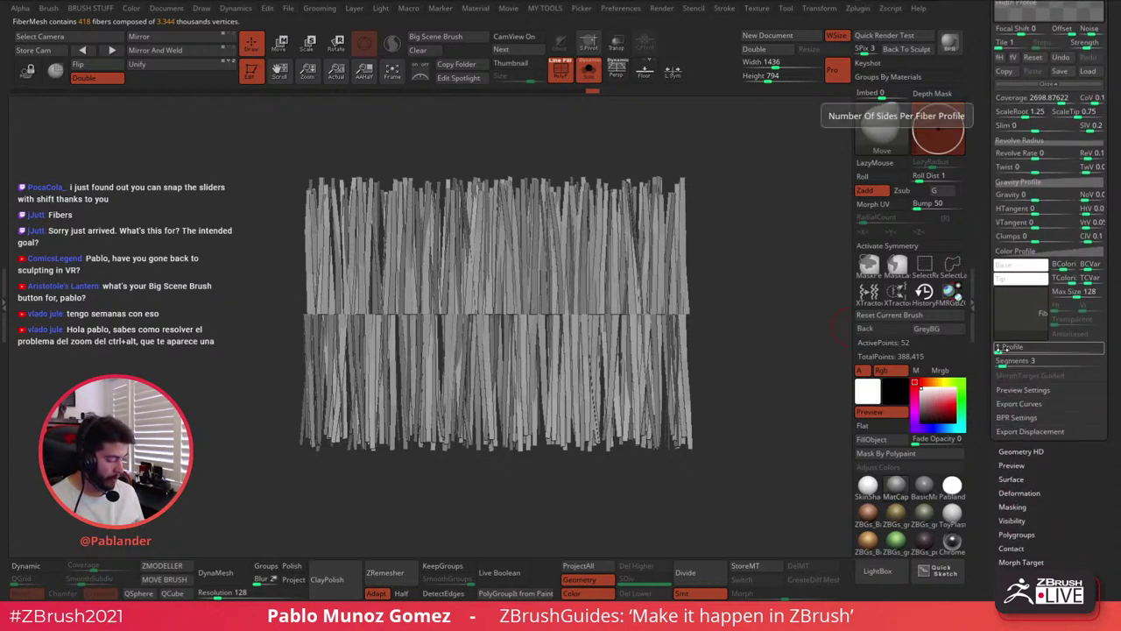
{"action": "left_click_drag", "start_coordinate": [1001, 350], "coordinate": [1011, 351]}
{"action": "left_click", "coordinate": [918, 383]}
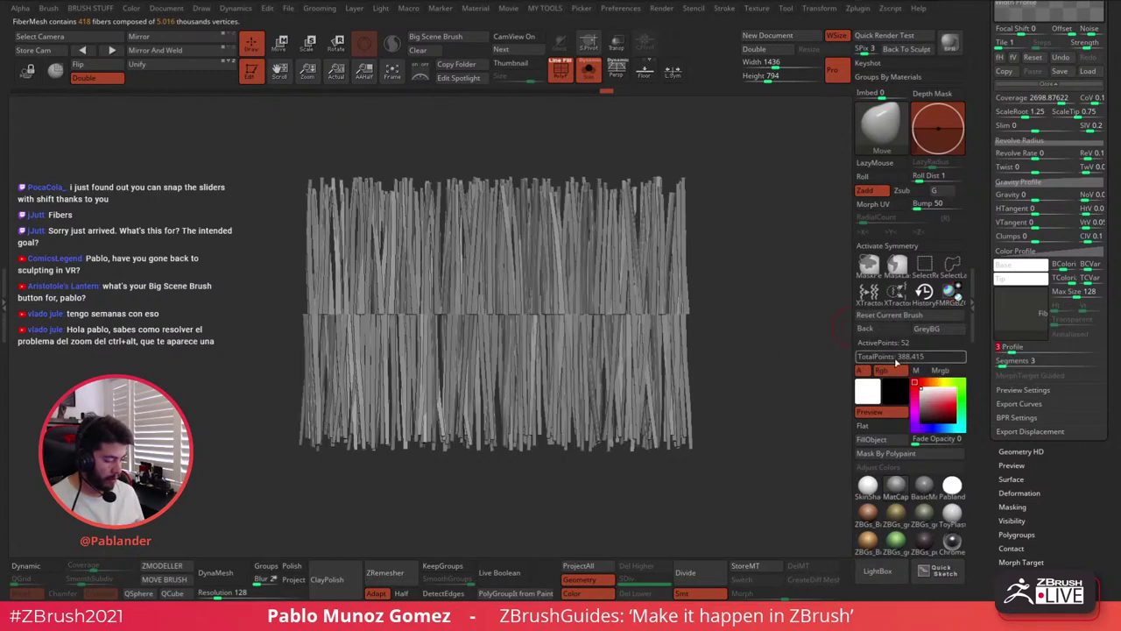
Compare the fibers from an angled view with Profile values of 4, 3 and 2
{"action": "left_click_drag", "start_coordinate": [758, 353], "coordinate": [808, 350]}
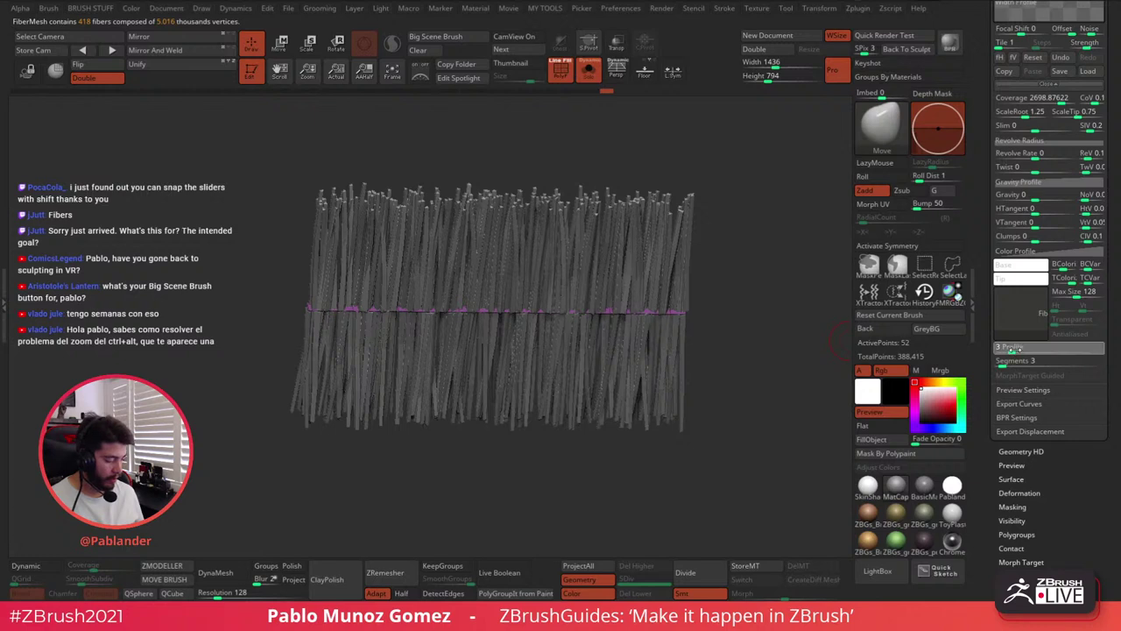
{"action": "left_click", "coordinate": [1004, 349]}
{"action": "left_click", "coordinate": [998, 382]}
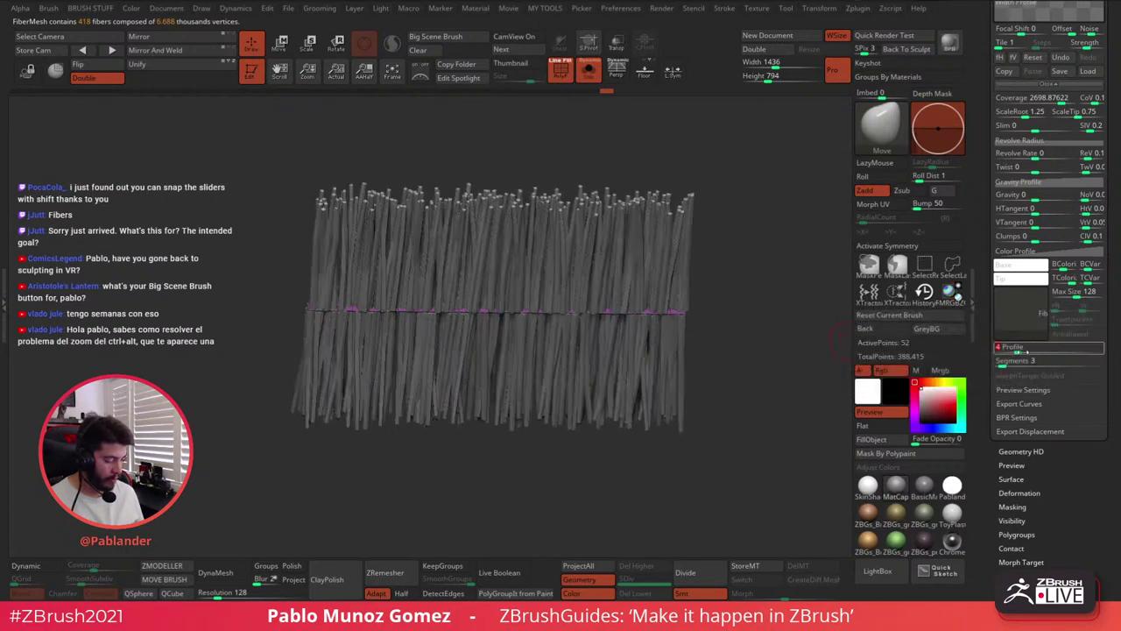
{"action": "left_click", "coordinate": [1018, 350]}
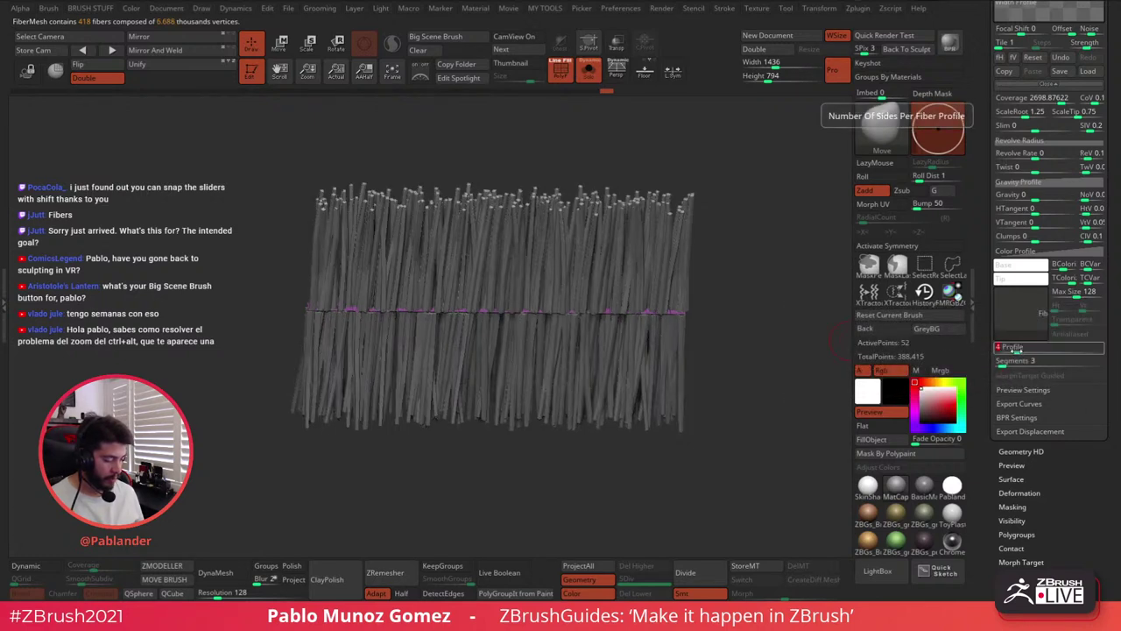
{"action": "left_click", "coordinate": [1011, 349]}
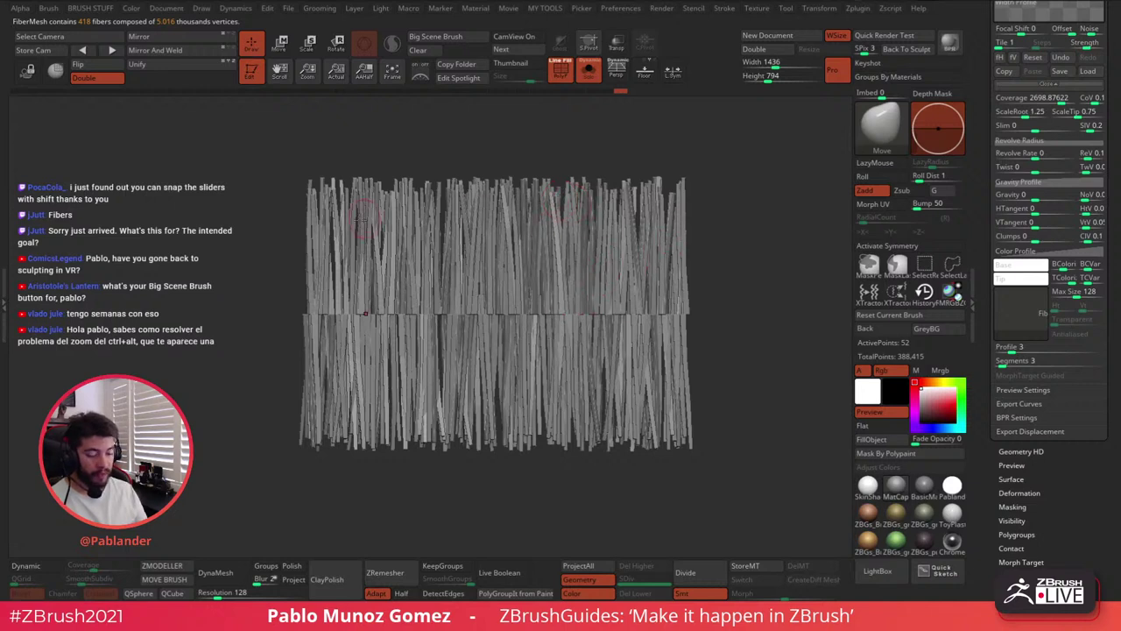
{"action": "left_click_drag", "start_coordinate": [1012, 349], "coordinate": [996, 349]}
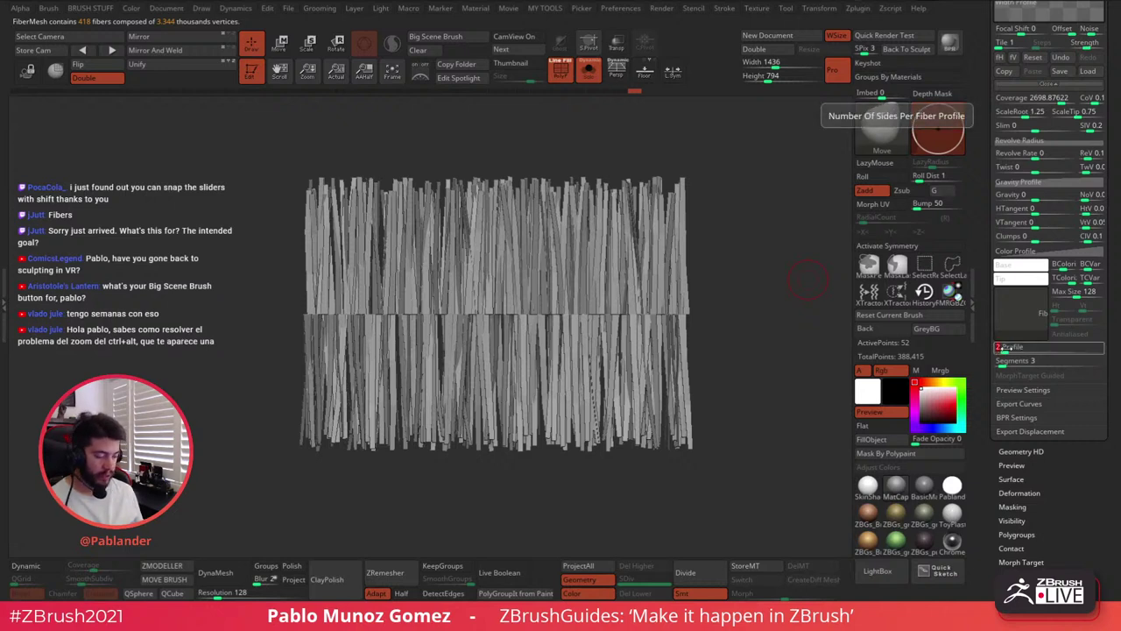
{"action": "left_click", "coordinate": [1005, 349]}
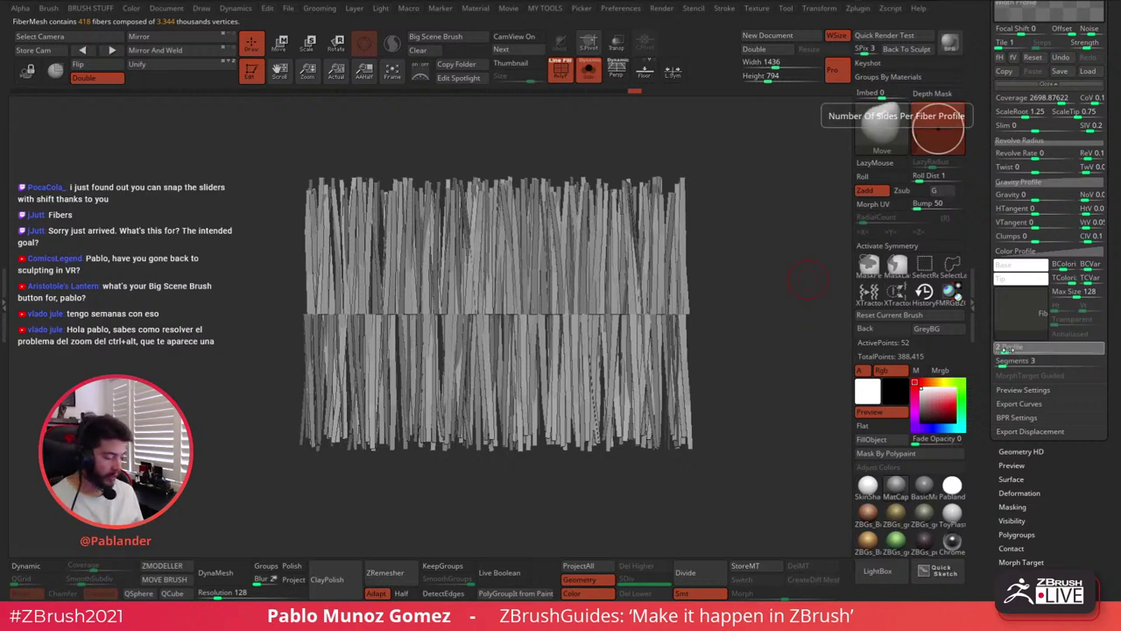
Try Profile values of 3, 4 and 5 with a close view of the fiber tips, tapering them with ScaleTip 0.01
{"action": "left_click_drag", "start_coordinate": [728, 284], "coordinate": [696, 282]}
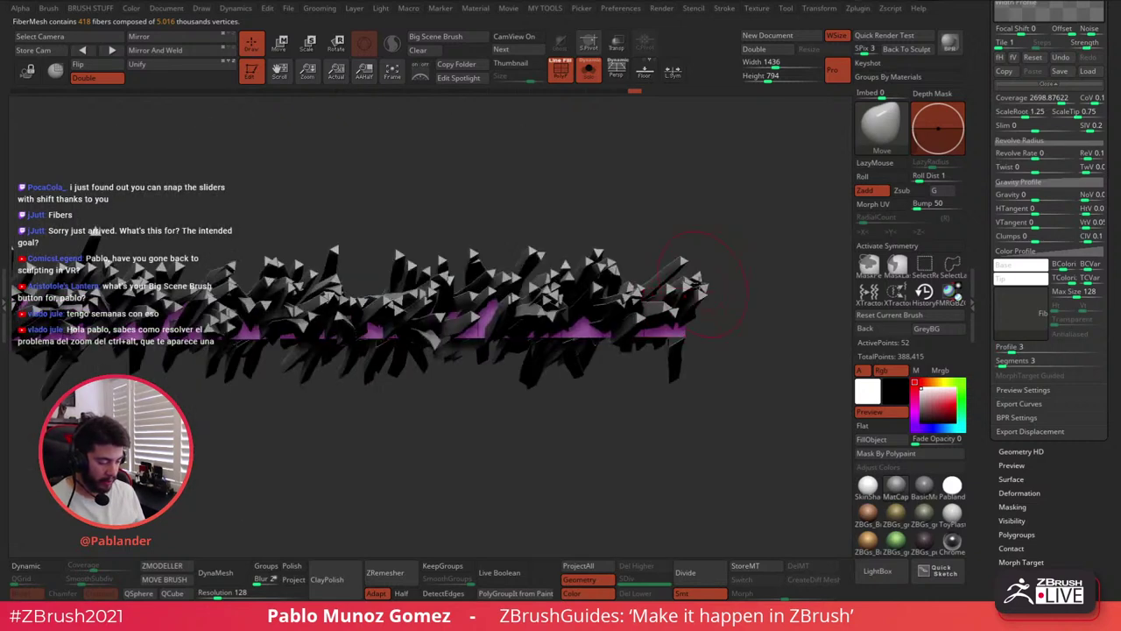
{"action": "left_click", "coordinate": [1006, 347]}
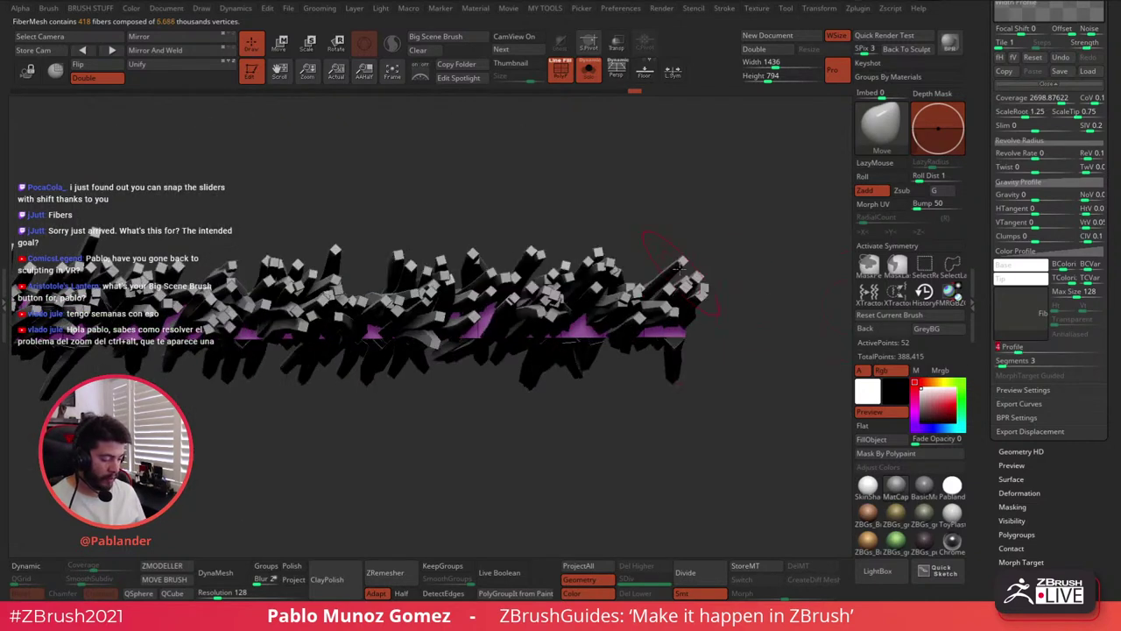
{"action": "left_click_drag", "start_coordinate": [1005, 347], "coordinate": [1029, 349]}
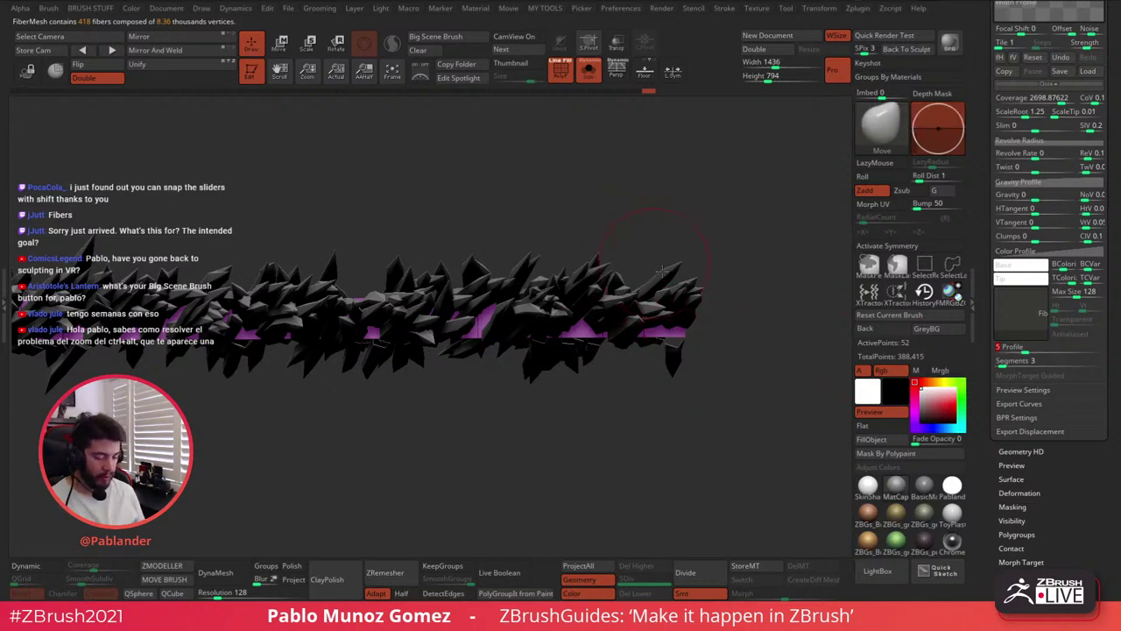
{"action": "left_click_drag", "start_coordinate": [1031, 348], "coordinate": [1016, 346]}
{"action": "left_click_drag", "start_coordinate": [839, 386], "coordinate": [746, 328]}
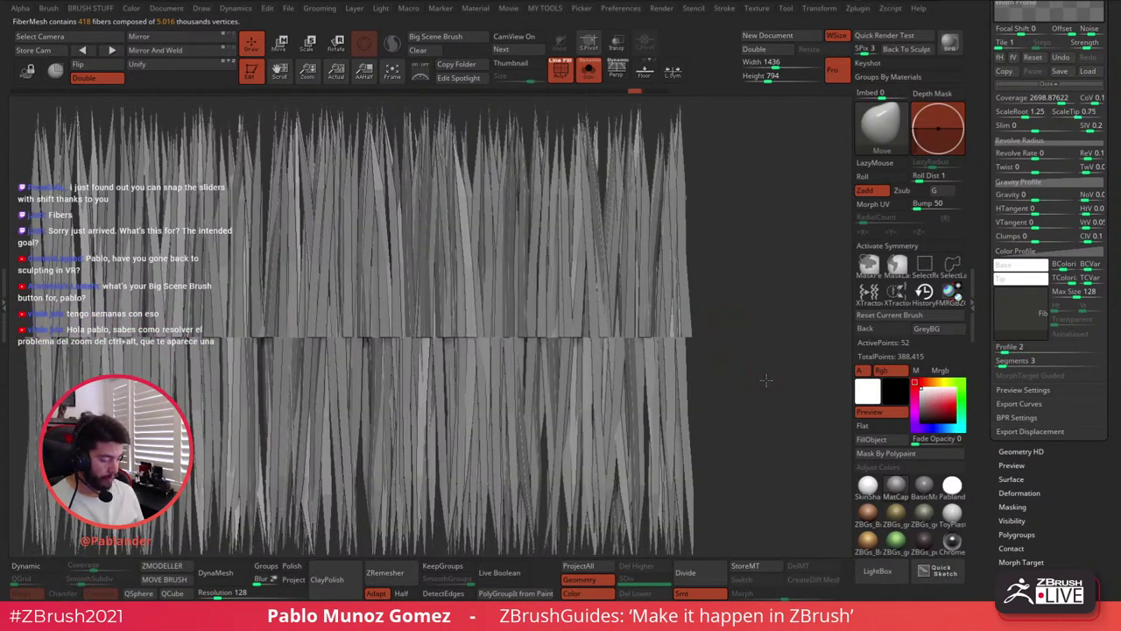
Undo the trial tip taper and profile changes, and set the fiber Profile to 3 sides
{"action": "key", "text": "ctrl+z"}
{"action": "key", "text": "ctrl+z"}
{"action": "key", "text": "ctrl+z"}
{"action": "key", "text": "ctrl+z"}
{"action": "left_click_drag", "start_coordinate": [1006, 349], "coordinate": [1012, 349]}
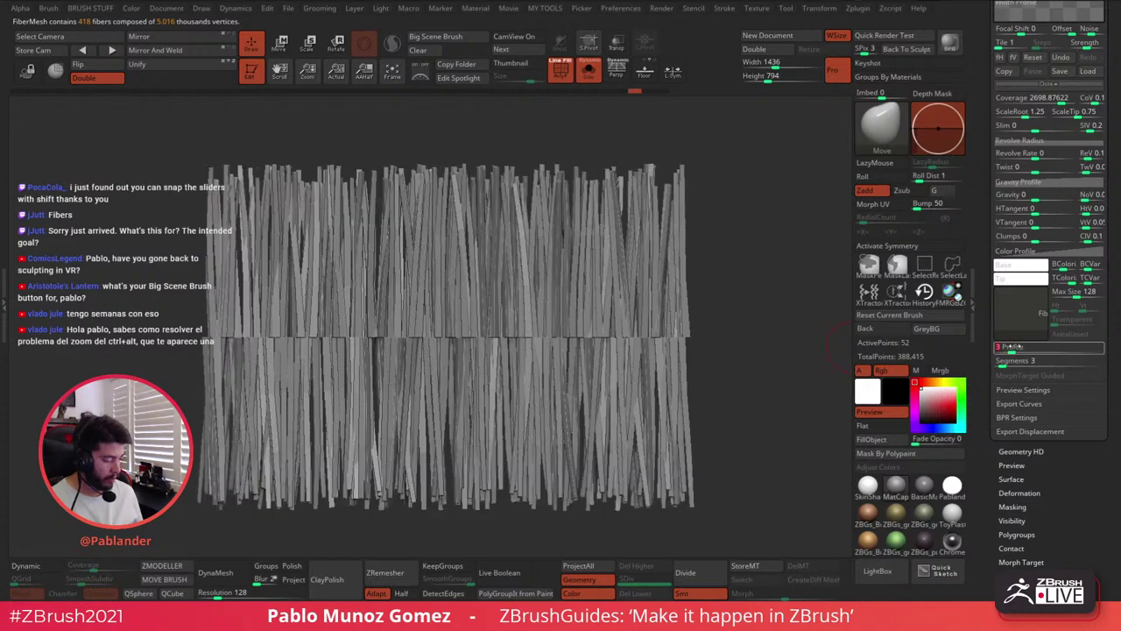
Try 4 segments per fiber on the FiberMesh preview, and return Segments to 3
{"action": "left_click_drag", "start_coordinate": [982, 103], "coordinate": [980, 155]}
{"action": "left_click_drag", "start_coordinate": [733, 339], "coordinate": [712, 362], "text": "alt"}
{"action": "left_click_drag", "start_coordinate": [718, 384], "coordinate": [681, 342], "text": "alt"}
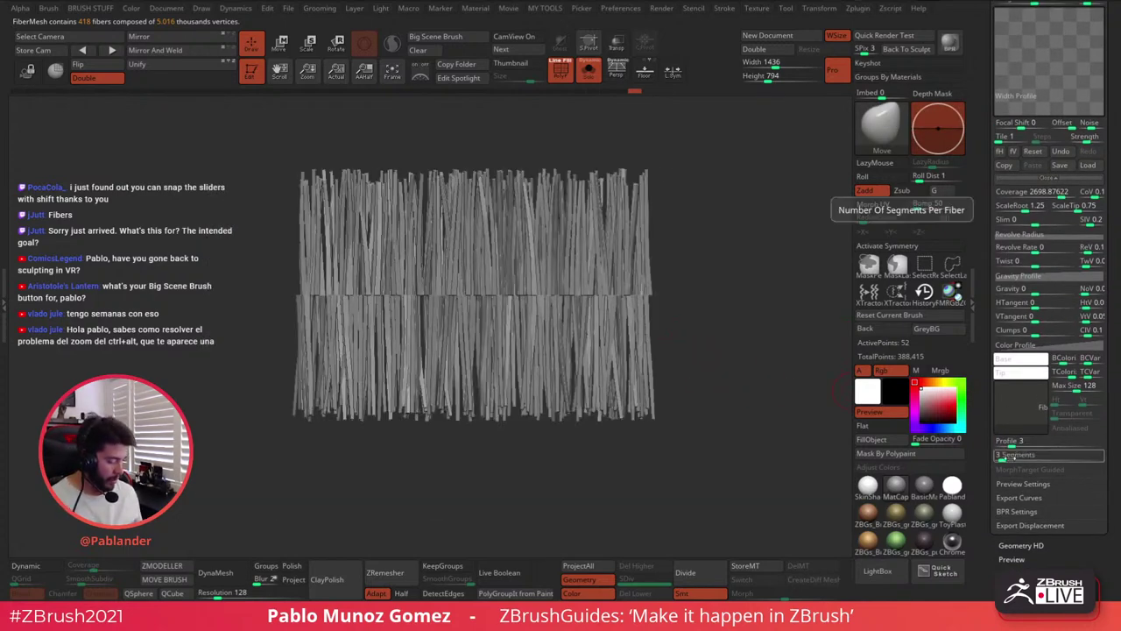
{"action": "left_click_drag", "start_coordinate": [689, 306], "coordinate": [641, 274]}
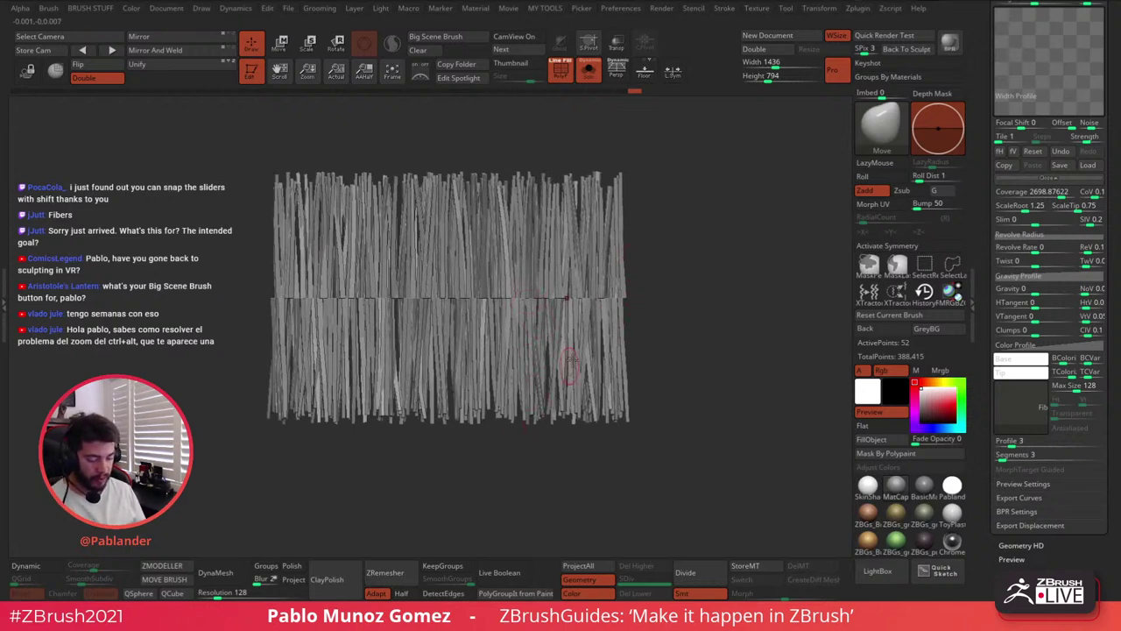
{"action": "key", "text": "Return"}
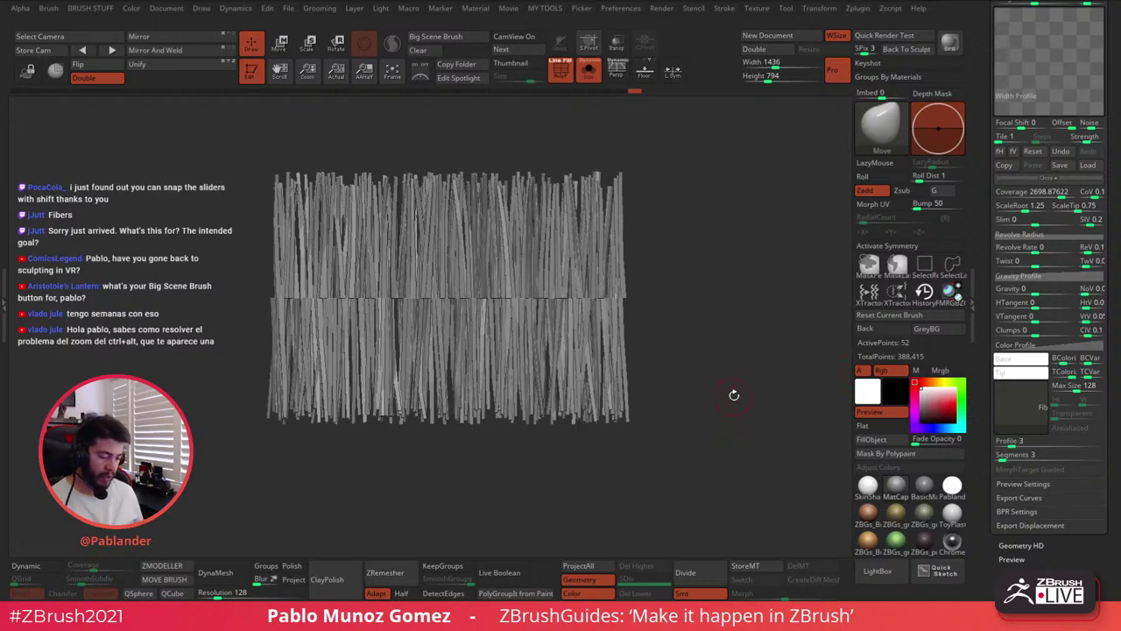
{"action": "left_click", "coordinate": [1017, 454]}
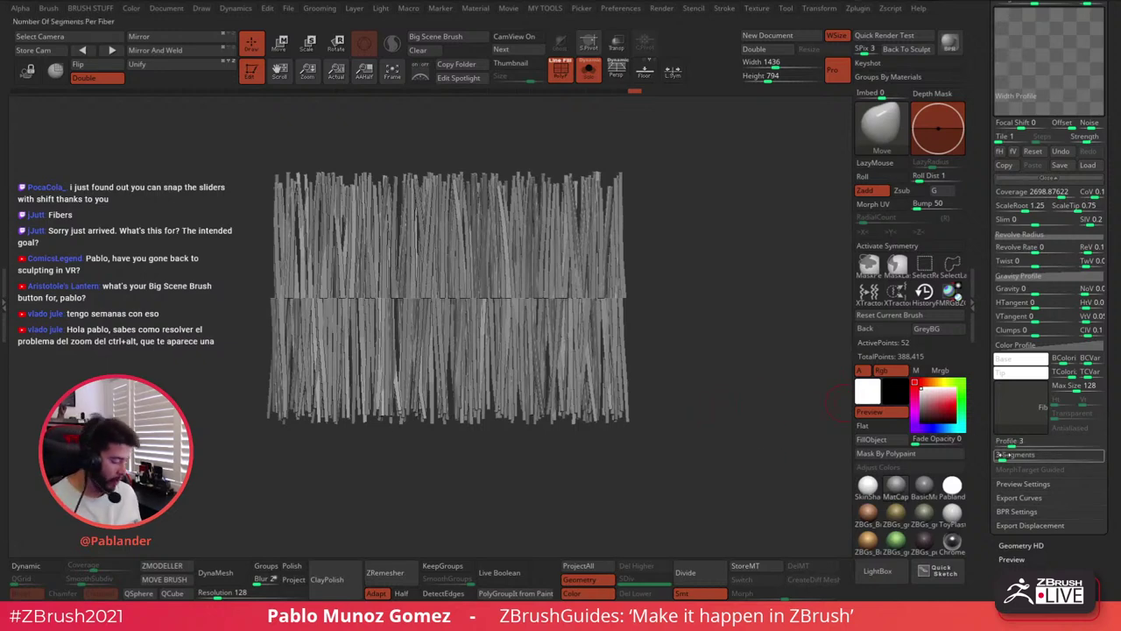
{"action": "type", "text": "6"}
{"action": "key", "text": "BackSpace"}
{"action": "type", "text": "4"}
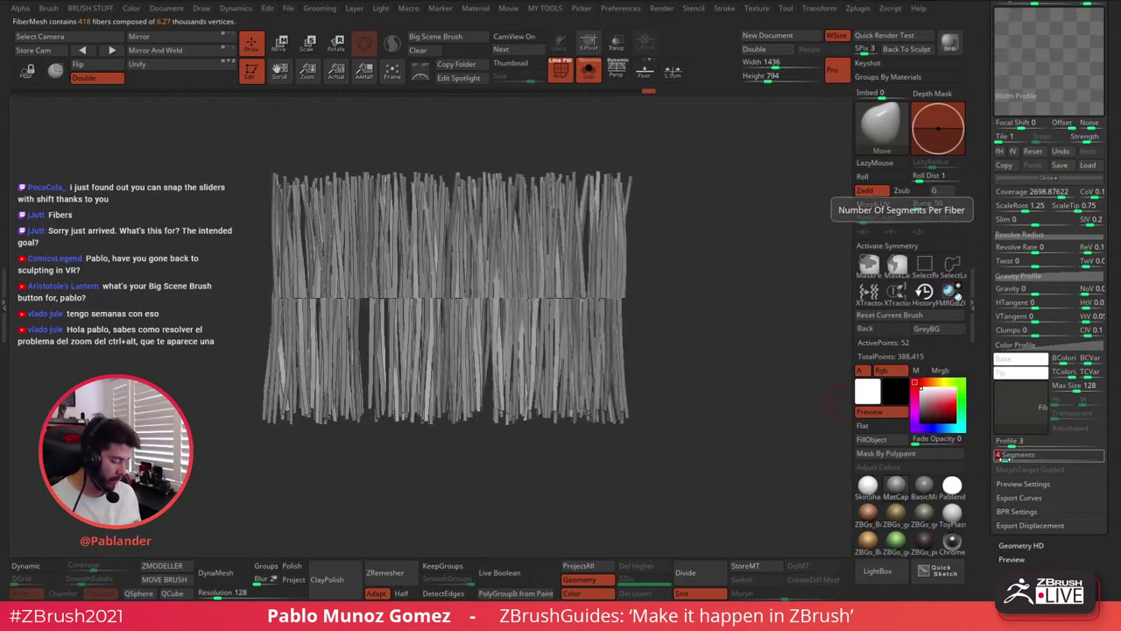
{"action": "key", "text": "Return"}
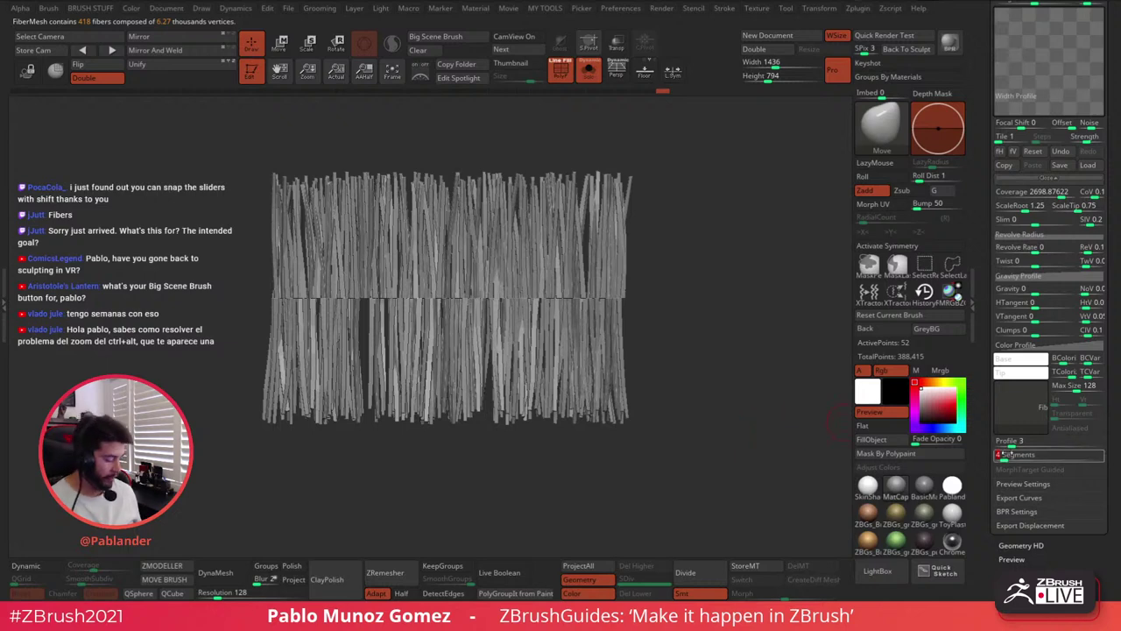
{"action": "left_click", "coordinate": [999, 455]}
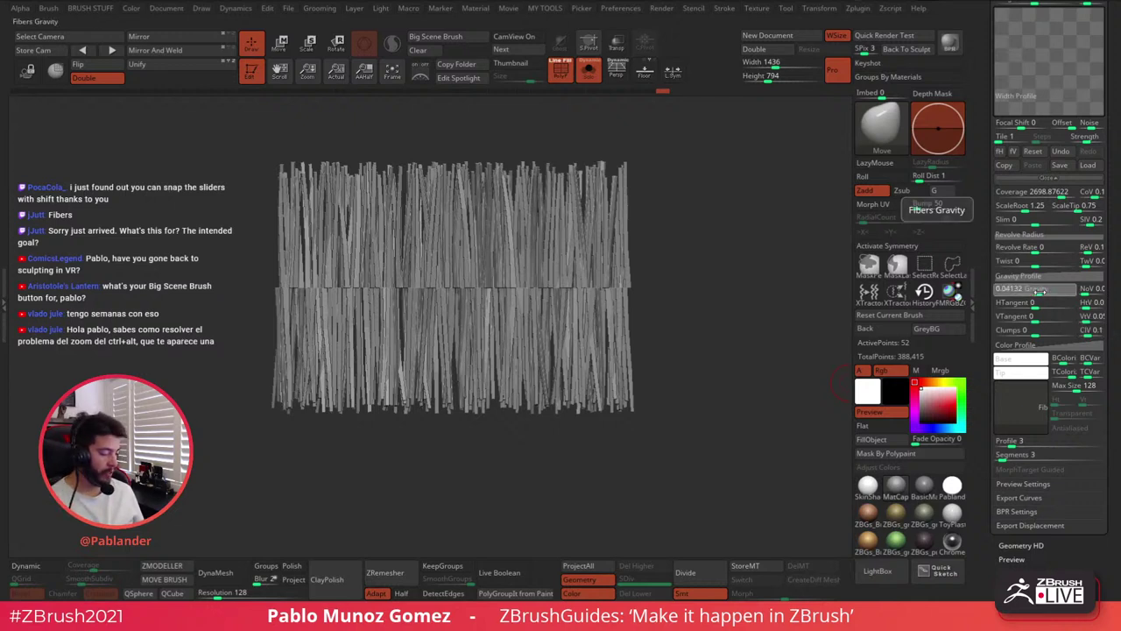
Try a fiber Gravity of about 0.77 with the strip lying horizontal, and reset Gravity to 0
{"action": "left_click_drag", "start_coordinate": [1036, 293], "coordinate": [1061, 292]}
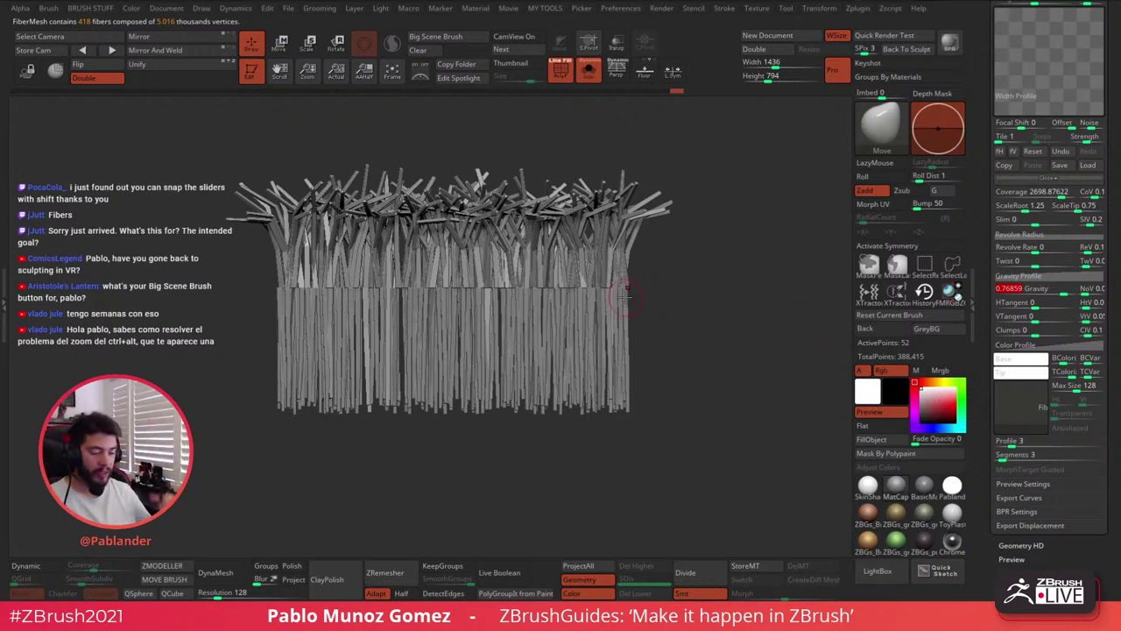
{"action": "left_click_drag", "start_coordinate": [1060, 293], "coordinate": [1033, 293]}
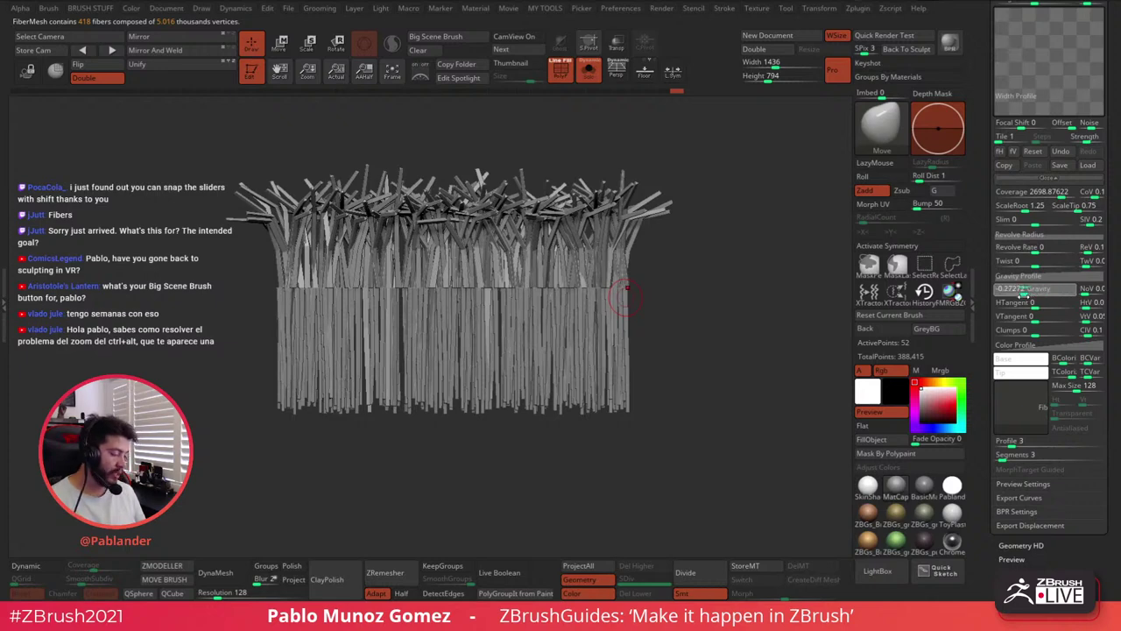
{"action": "left_click", "coordinate": [1032, 293]}
{"action": "type", "text": "0 Gravity"}
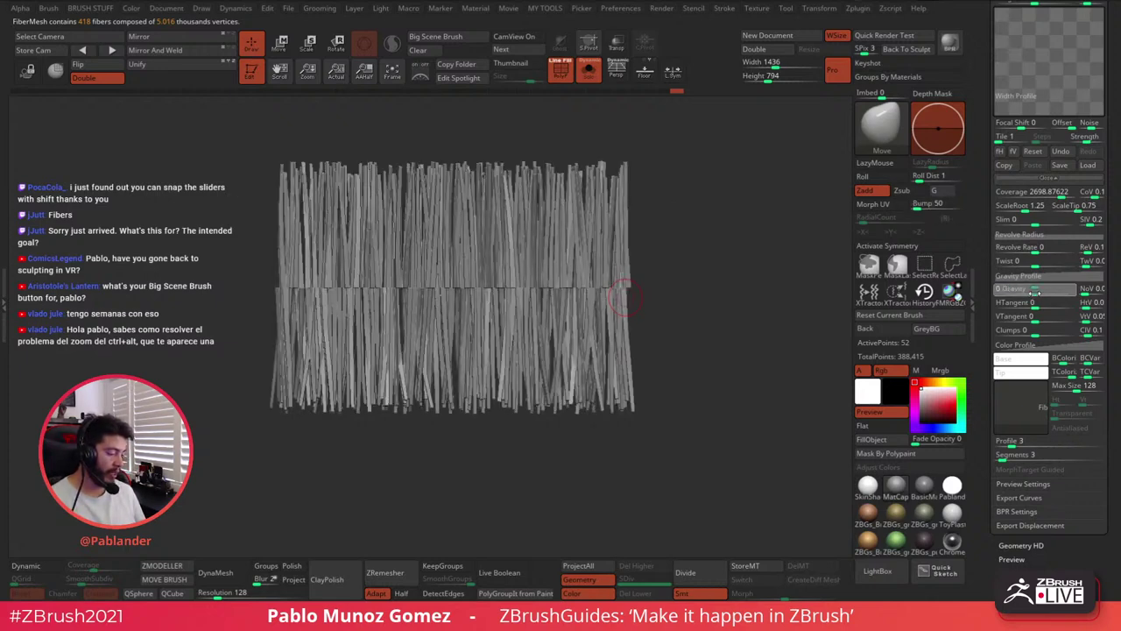
{"action": "key", "text": "Return"}
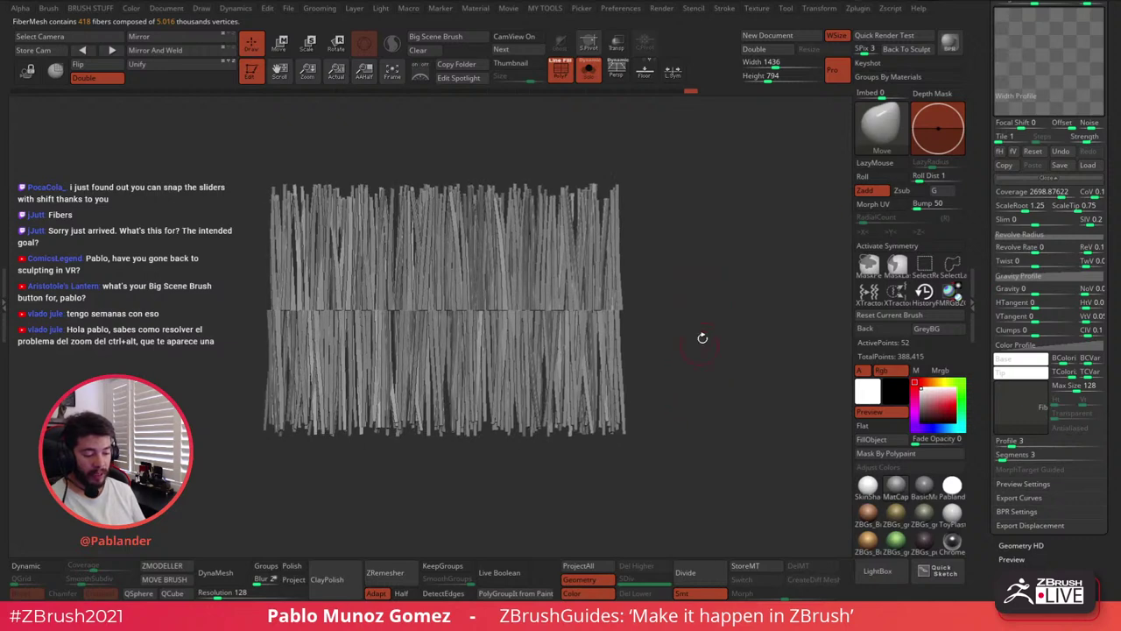
Turn the strip vertical and set the fiber Gravity to about 0.39 so both sides droop downward
{"action": "left_click_drag", "start_coordinate": [739, 295], "coordinate": [678, 290]}
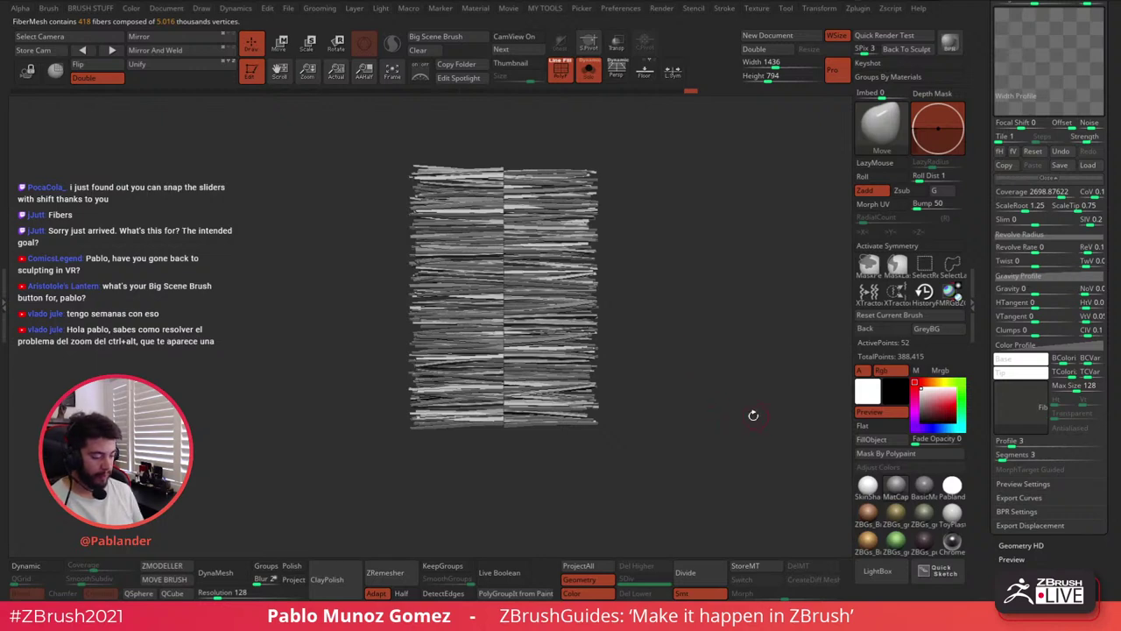
{"action": "left_click_drag", "start_coordinate": [1034, 290], "coordinate": [1048, 289]}
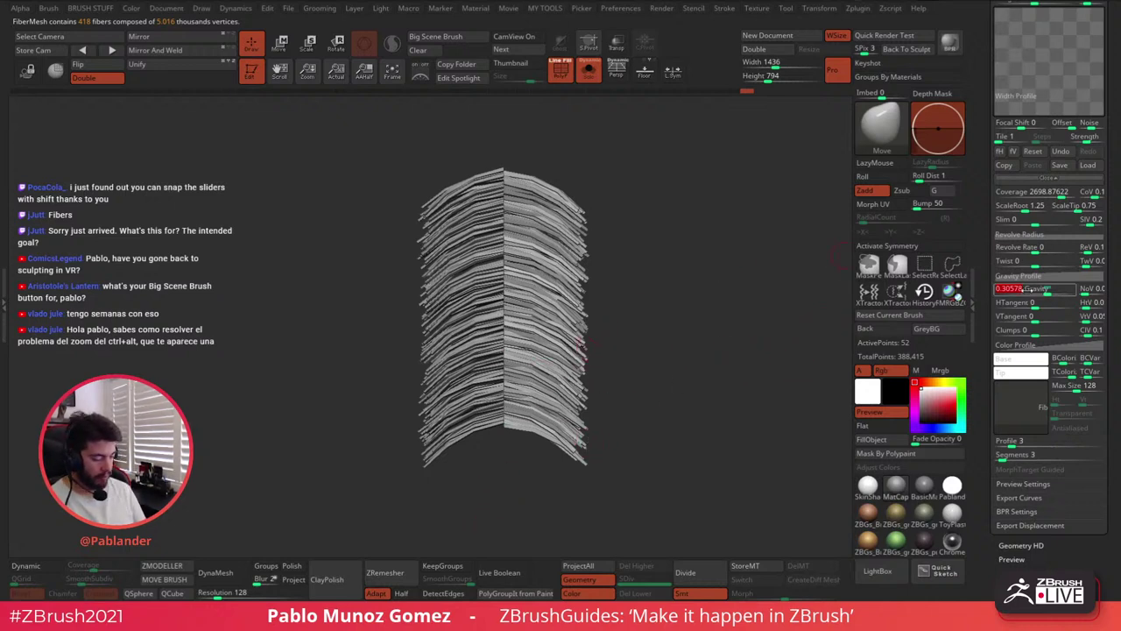
{"action": "left_click_drag", "start_coordinate": [1048, 290], "coordinate": [1051, 290]}
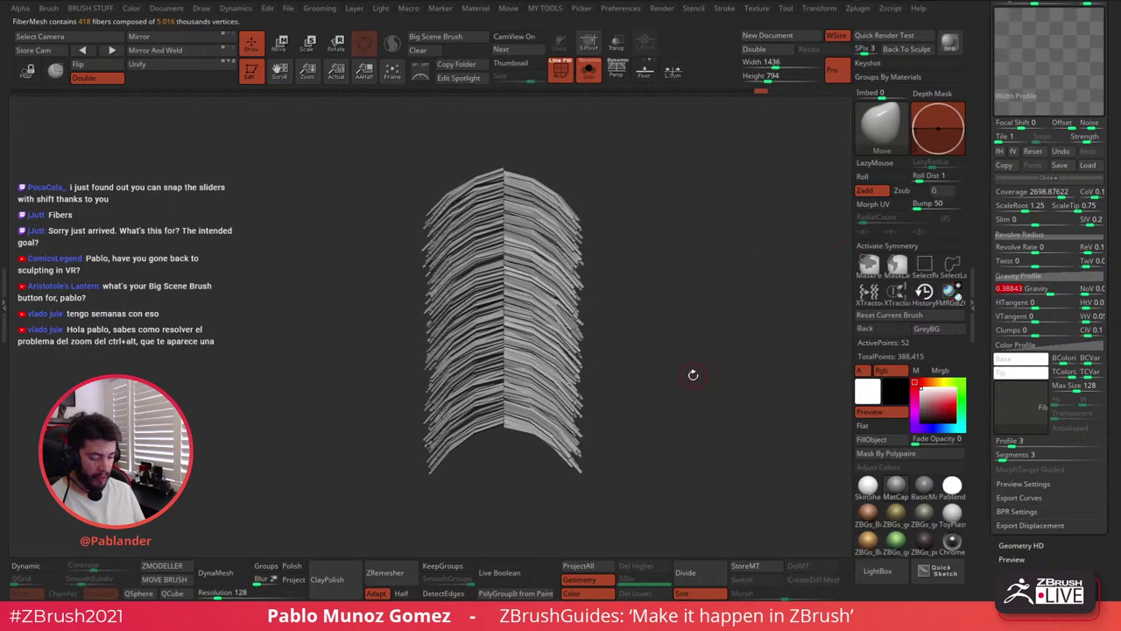
{"action": "left_click_drag", "start_coordinate": [693, 374], "coordinate": [685, 361], "text": "alt"}
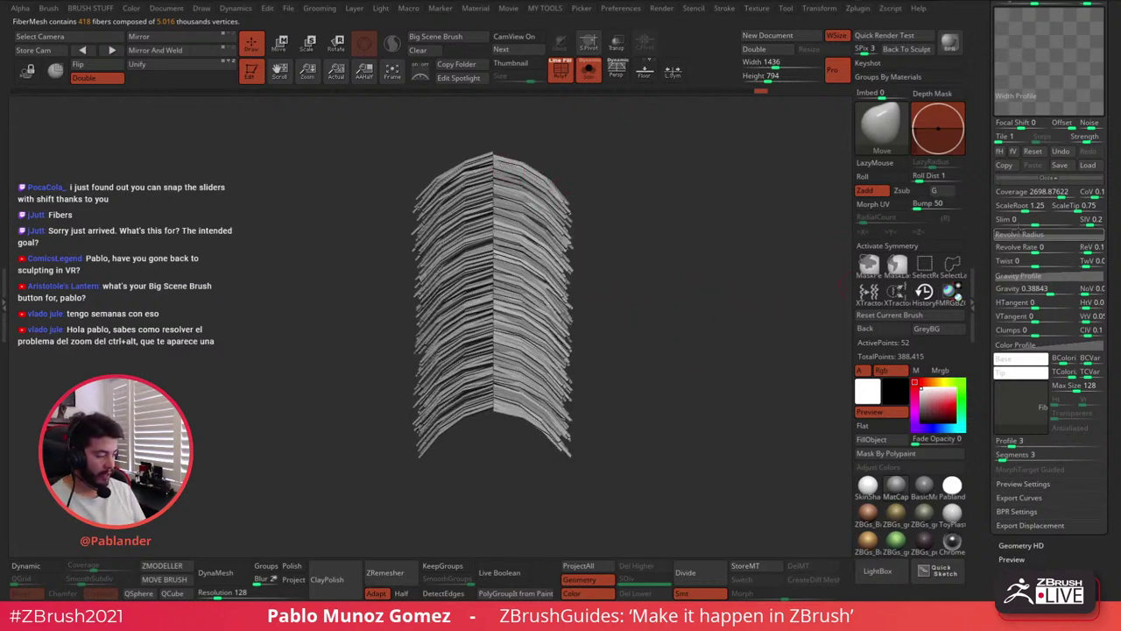
Lengthen the fibers to about 913.5 and set Segments to 6 for smoother curves
{"action": "scroll", "coordinate": [1034, 232], "scroll_direction": "up", "scroll_amount": 3}
{"action": "left_click_drag", "start_coordinate": [1034, 80], "coordinate": [1047, 80]}
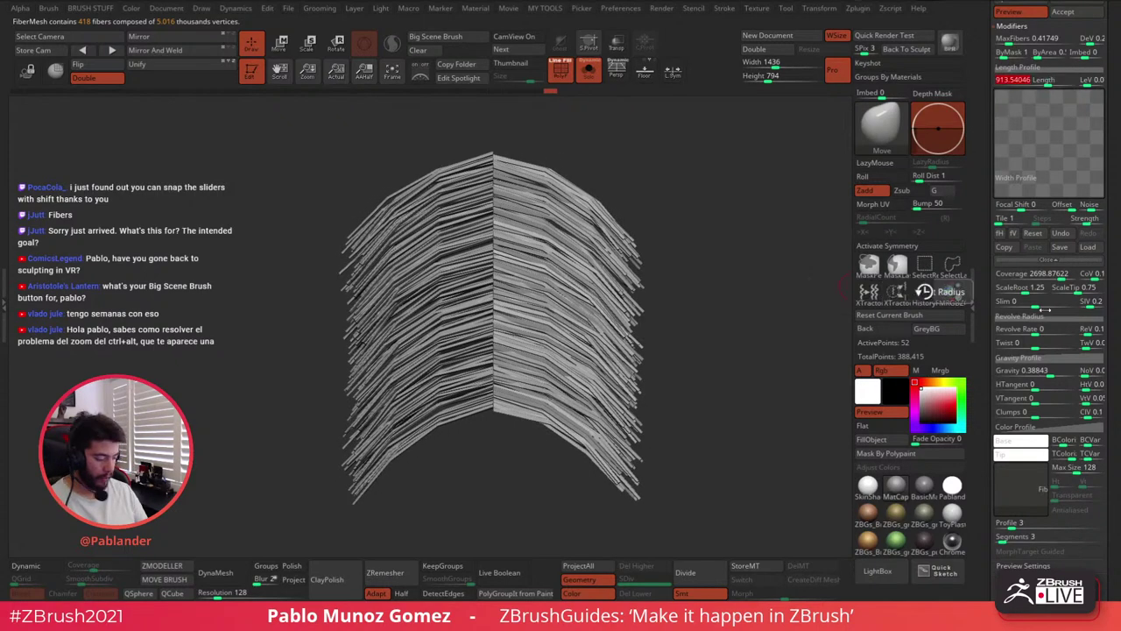
{"action": "left_click_drag", "start_coordinate": [1003, 539], "coordinate": [1005, 537]}
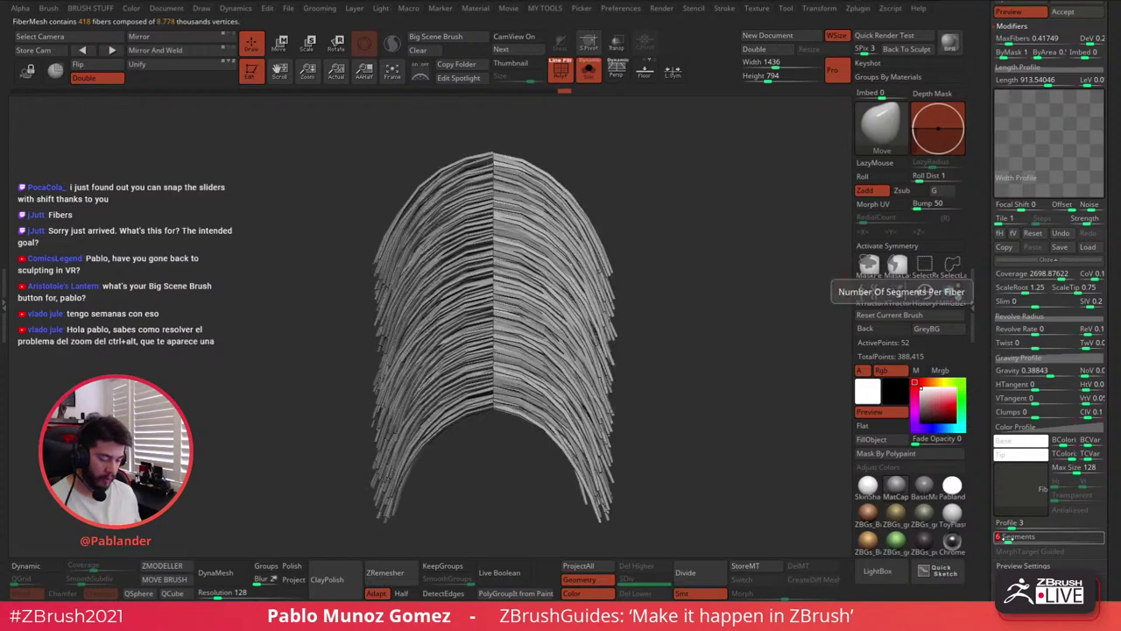
{"action": "left_click_drag", "start_coordinate": [679, 395], "coordinate": [681, 347], "text": "alt"}
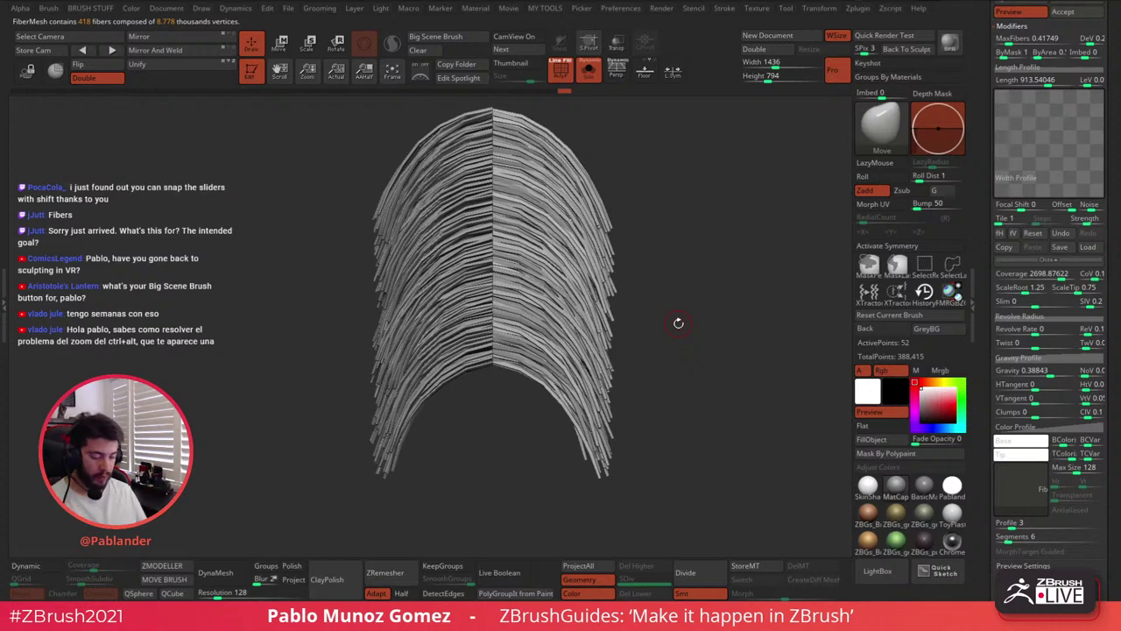
Lower Gravity to about 0.355, try different shapes for the Gravity Profile curve, and reset the curve
{"action": "left_click_drag", "start_coordinate": [1052, 372], "coordinate": [1048, 370]}
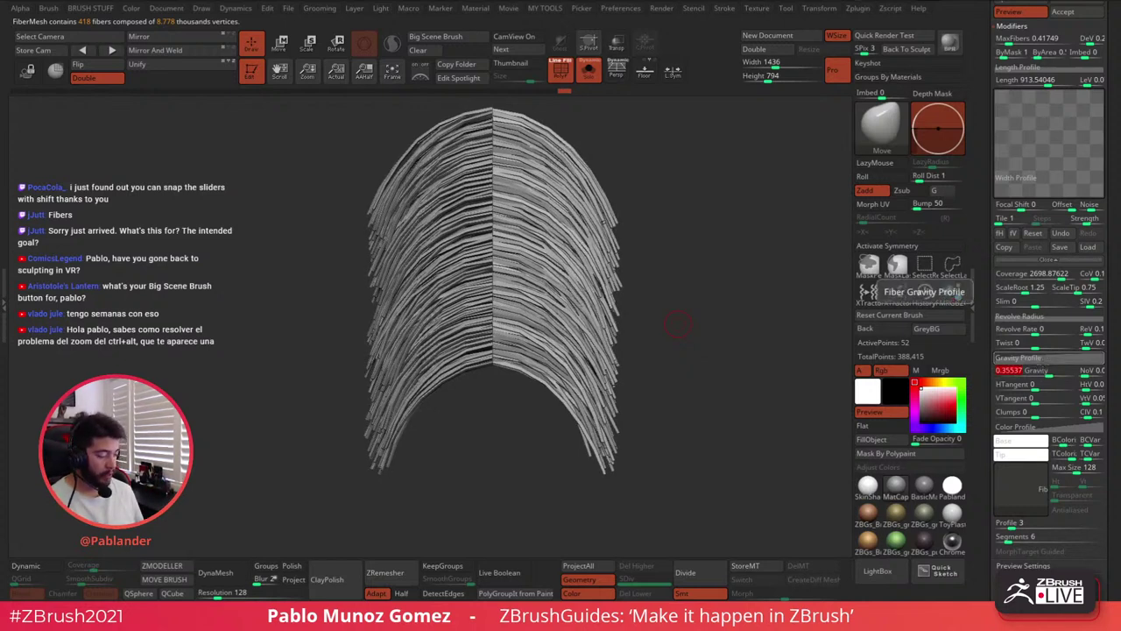
{"action": "left_click", "coordinate": [1021, 358]}
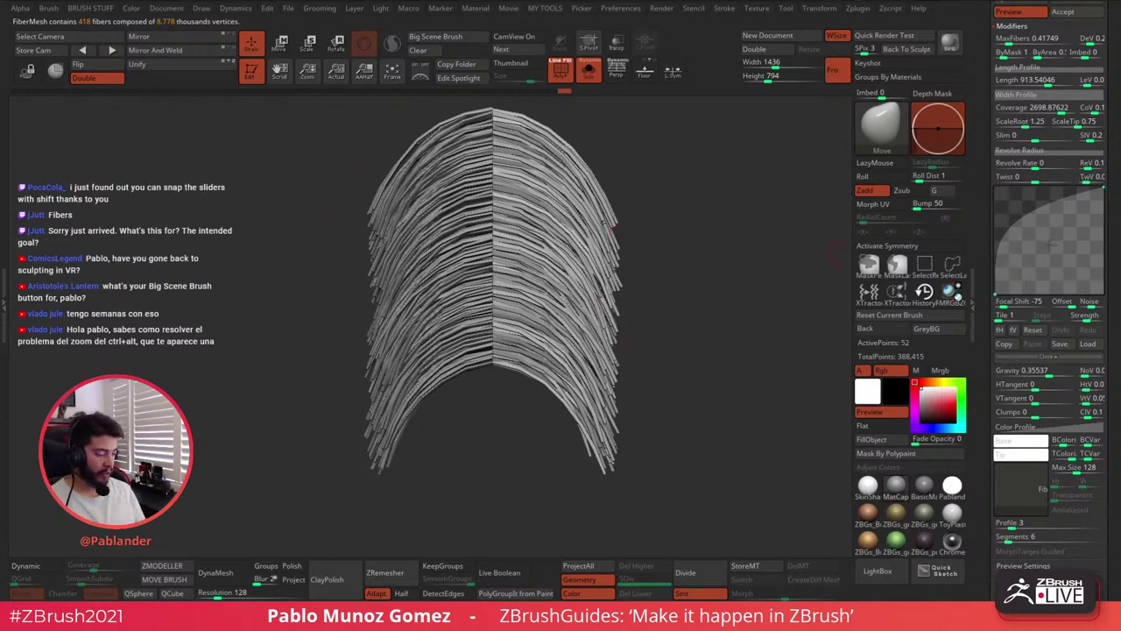
{"action": "left_click_drag", "start_coordinate": [1025, 223], "coordinate": [1049, 239]}
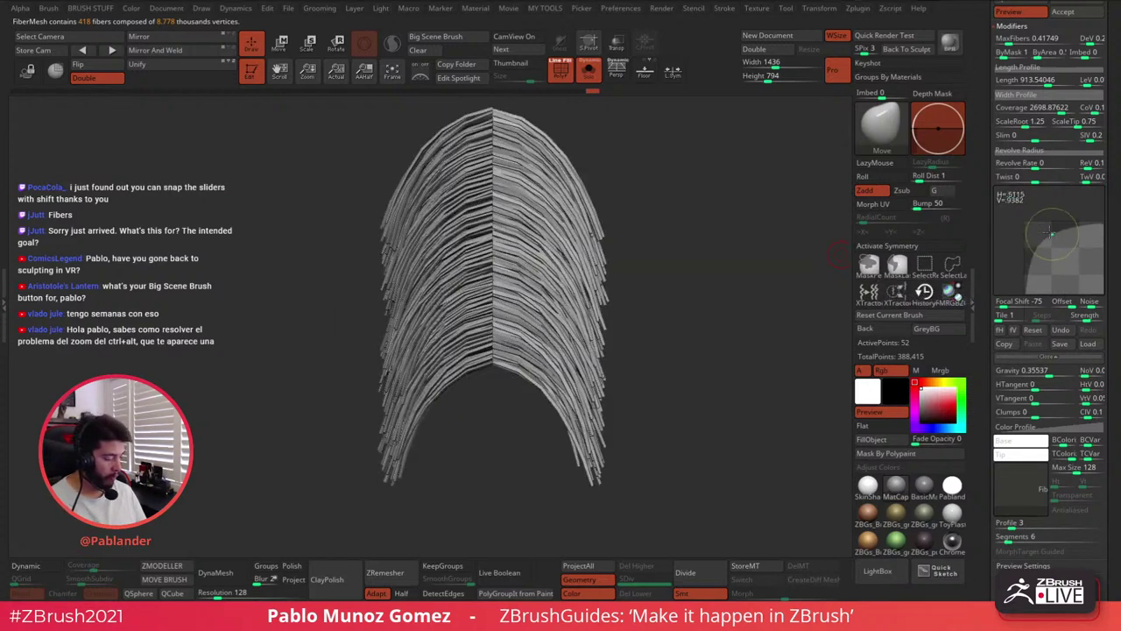
{"action": "left_click", "coordinate": [1058, 330]}
{"action": "left_click_drag", "start_coordinate": [995, 293], "coordinate": [996, 188]}
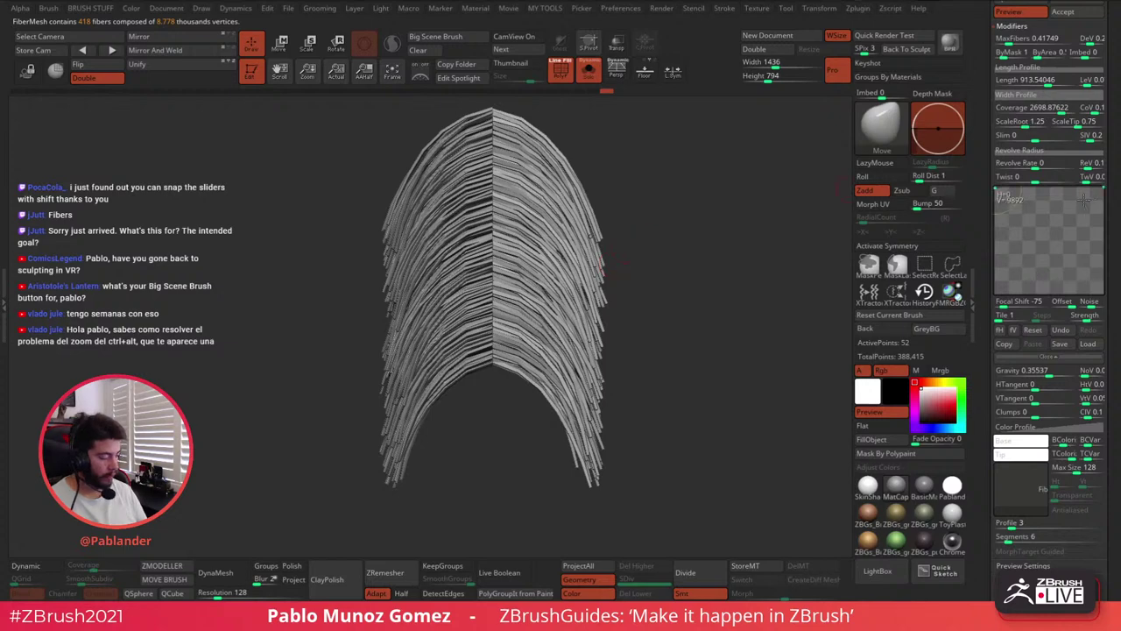
{"action": "left_click_drag", "start_coordinate": [1084, 200], "coordinate": [1100, 209]}
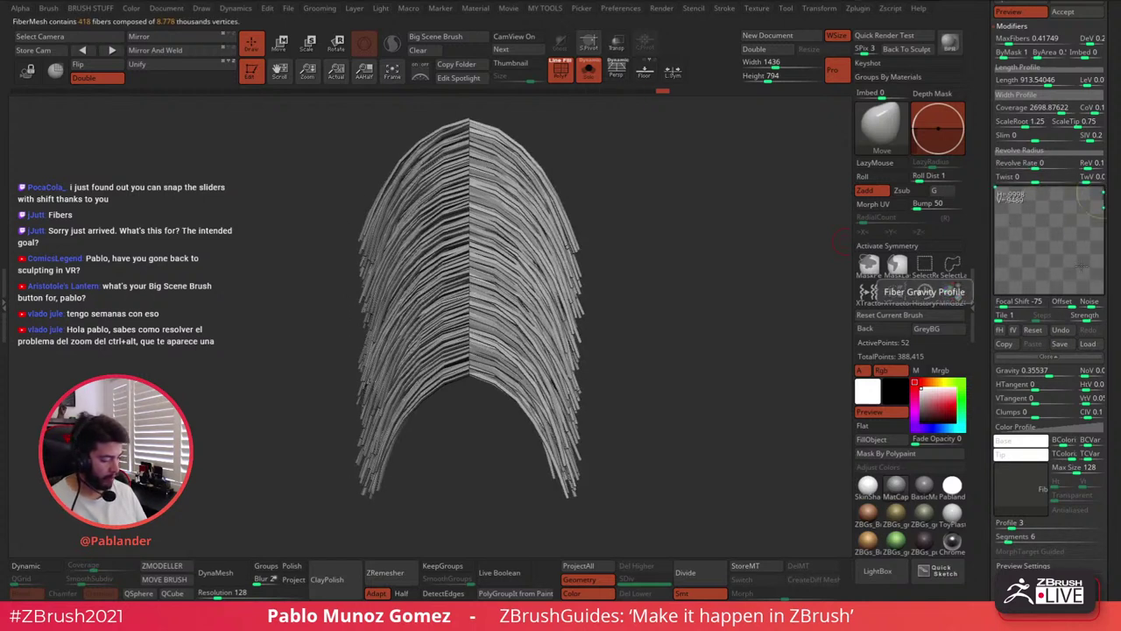
{"action": "left_click", "coordinate": [1036, 329]}
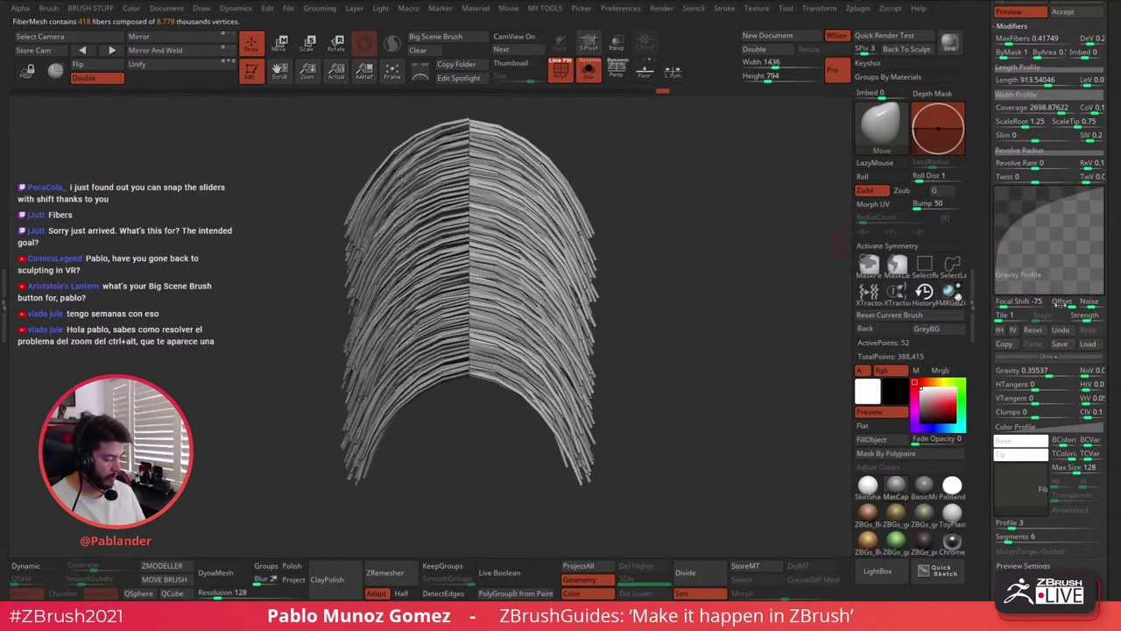
Raise the start of the Gravity Profile curve to full strength and set Gravity to about 0.24
{"action": "left_click_drag", "start_coordinate": [1018, 219], "coordinate": [1012, 197]}
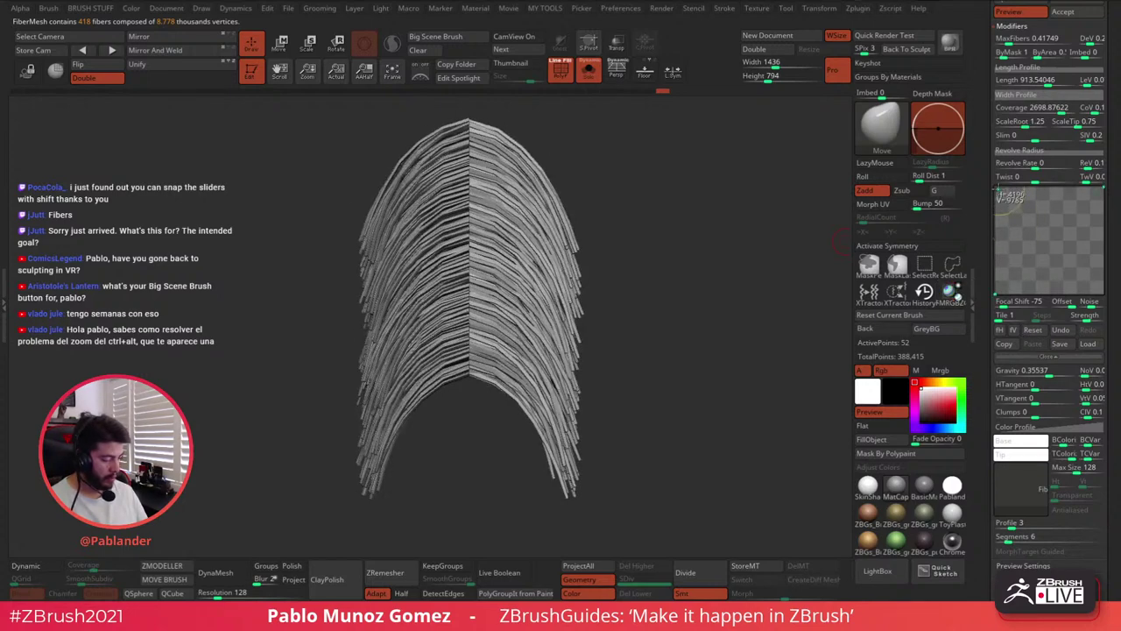
{"action": "left_click_drag", "start_coordinate": [1049, 373], "coordinate": [1044, 372]}
{"action": "left_click", "coordinate": [1044, 374]}
{"action": "left_click", "coordinate": [1044, 374]}
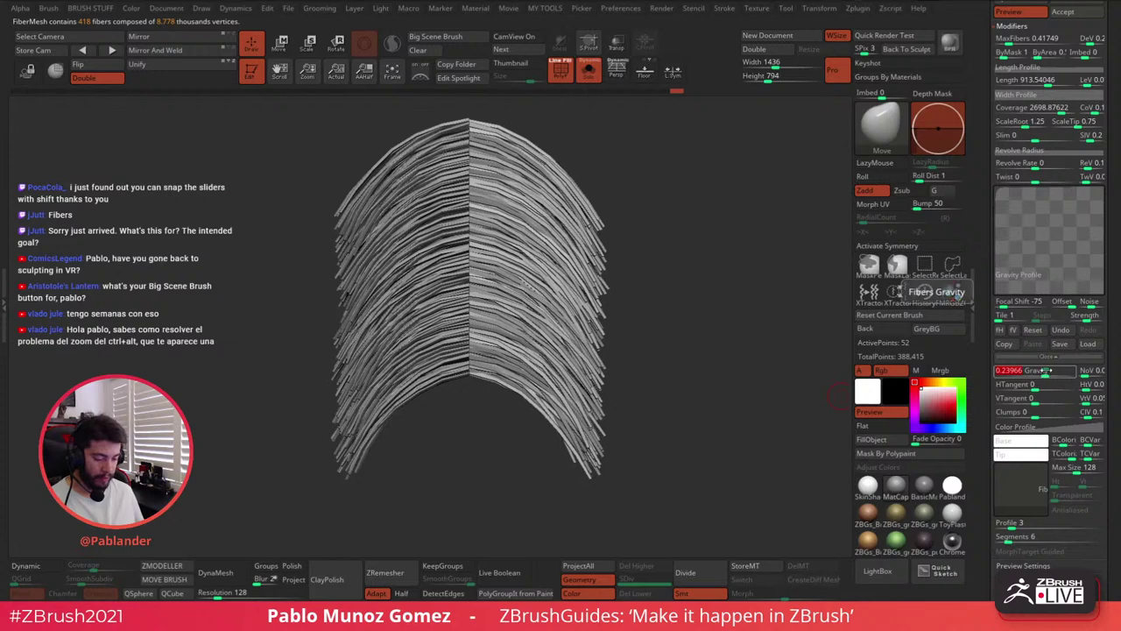
Accept the fibers as a subtool and move the PM3D_Plane3D1 strip into the folder heading the subtool list
{"action": "left_click_drag", "start_coordinate": [981, 172], "coordinate": [976, 219]}
{"action": "left_click", "coordinate": [1063, 109]}
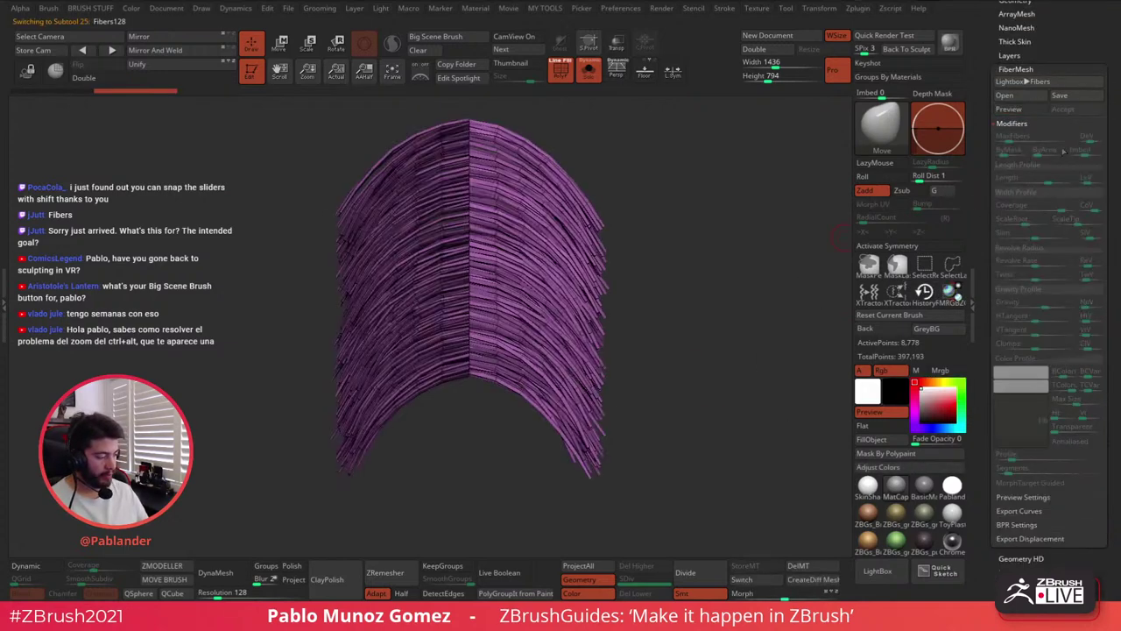
{"action": "left_click_drag", "start_coordinate": [981, 117], "coordinate": [978, 211]}
{"action": "left_click", "coordinate": [1026, 201]}
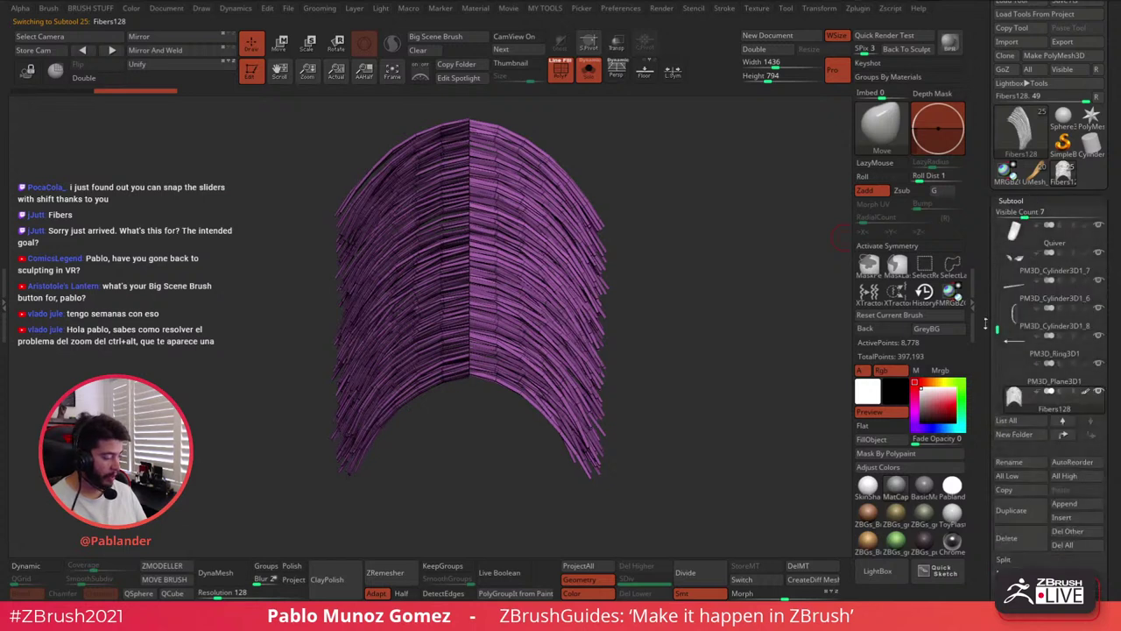
{"action": "left_click_drag", "start_coordinate": [982, 345], "coordinate": [988, 273]}
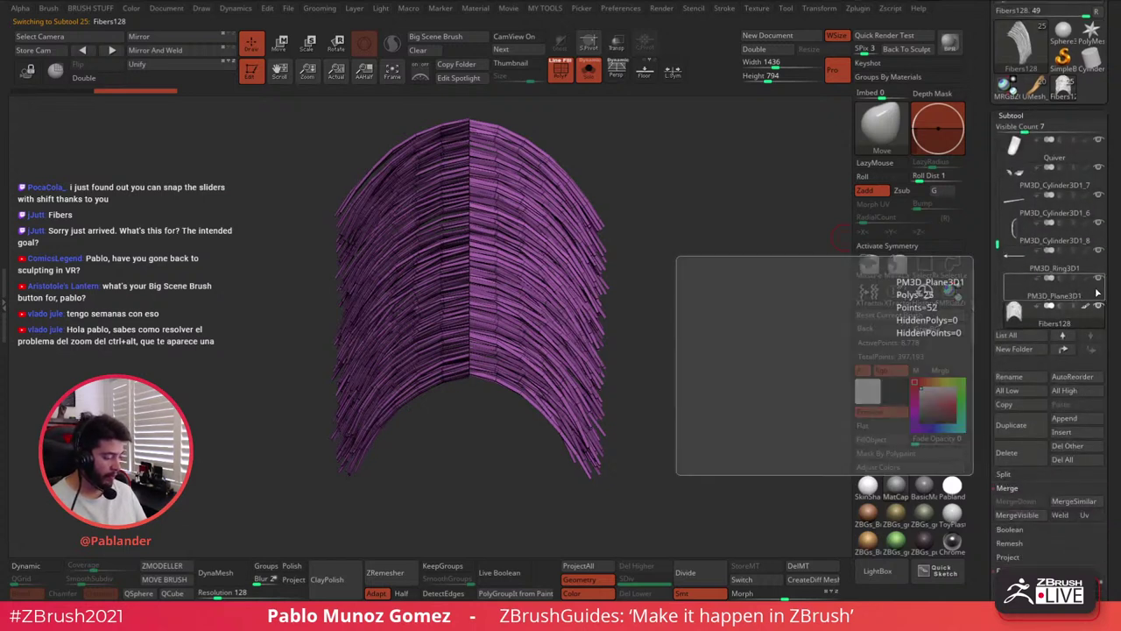
{"action": "left_click_drag", "start_coordinate": [1067, 294], "coordinate": [1058, 164]}
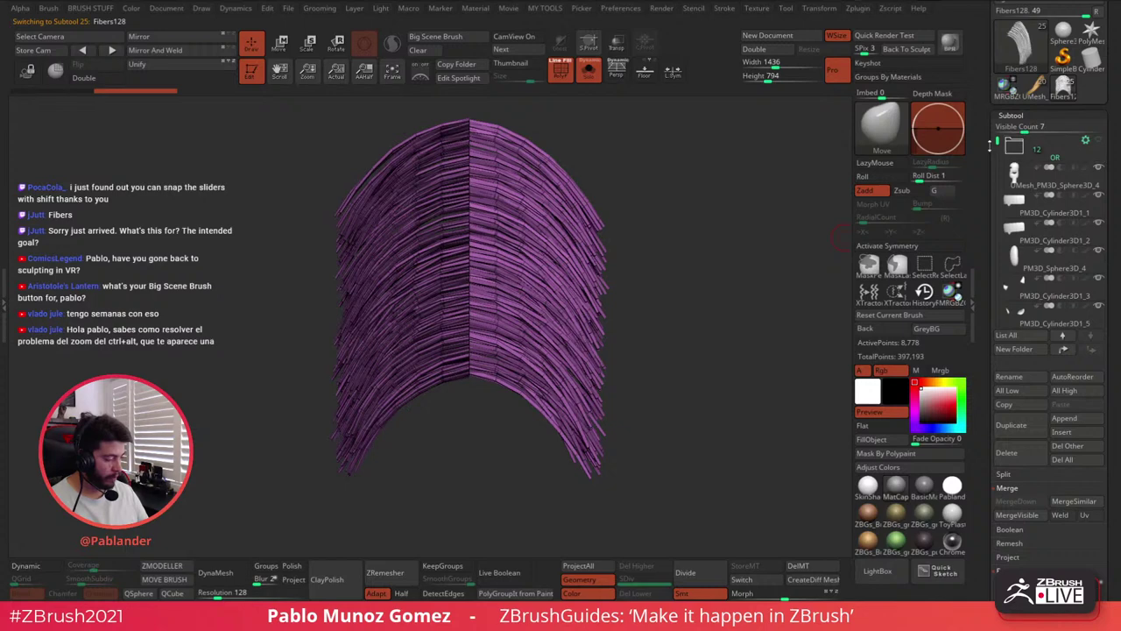
{"action": "left_click_drag", "start_coordinate": [997, 140], "coordinate": [998, 245]}
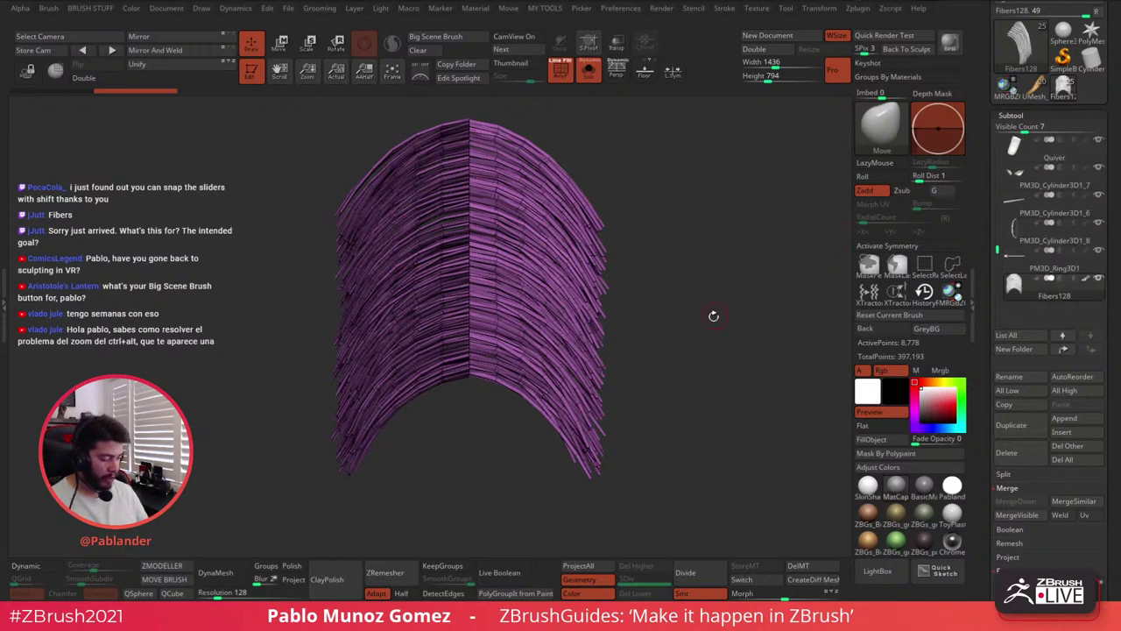
Compare the accepted fibers with double-sided display on and off
{"action": "left_click_drag", "start_coordinate": [711, 315], "coordinate": [720, 358]}
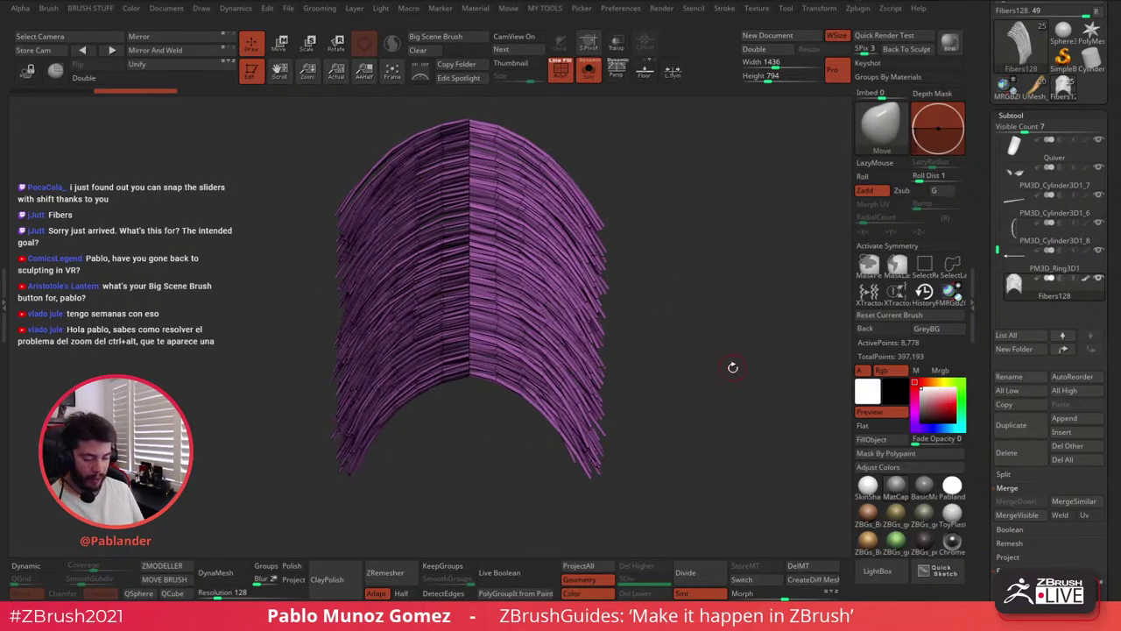
{"action": "left_click", "coordinate": [103, 80]}
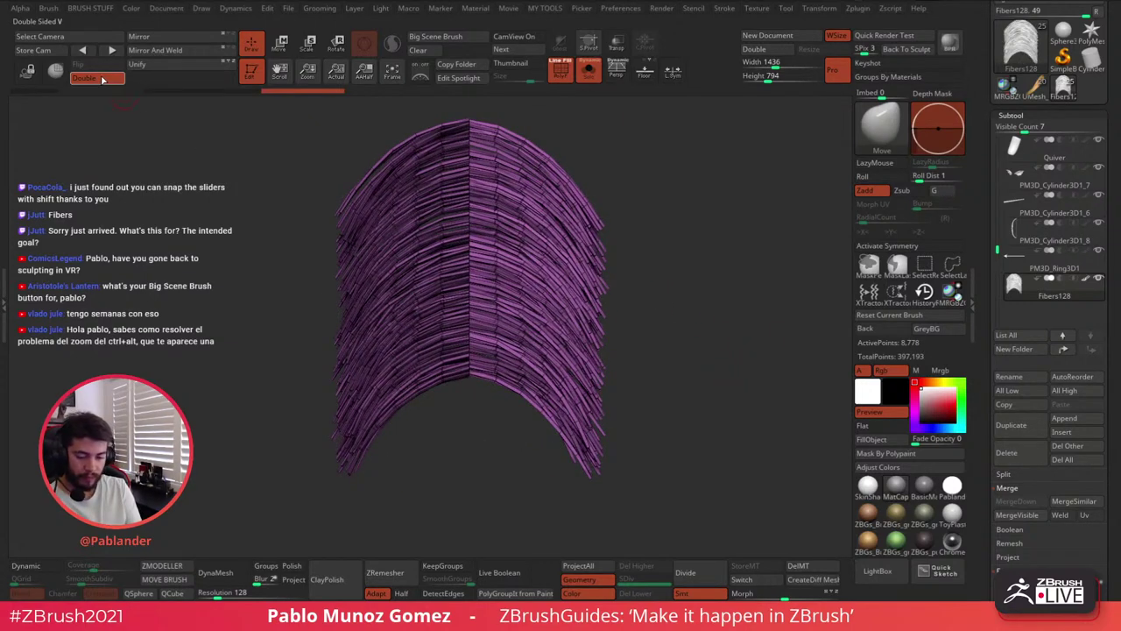
{"action": "left_click", "coordinate": [102, 79]}
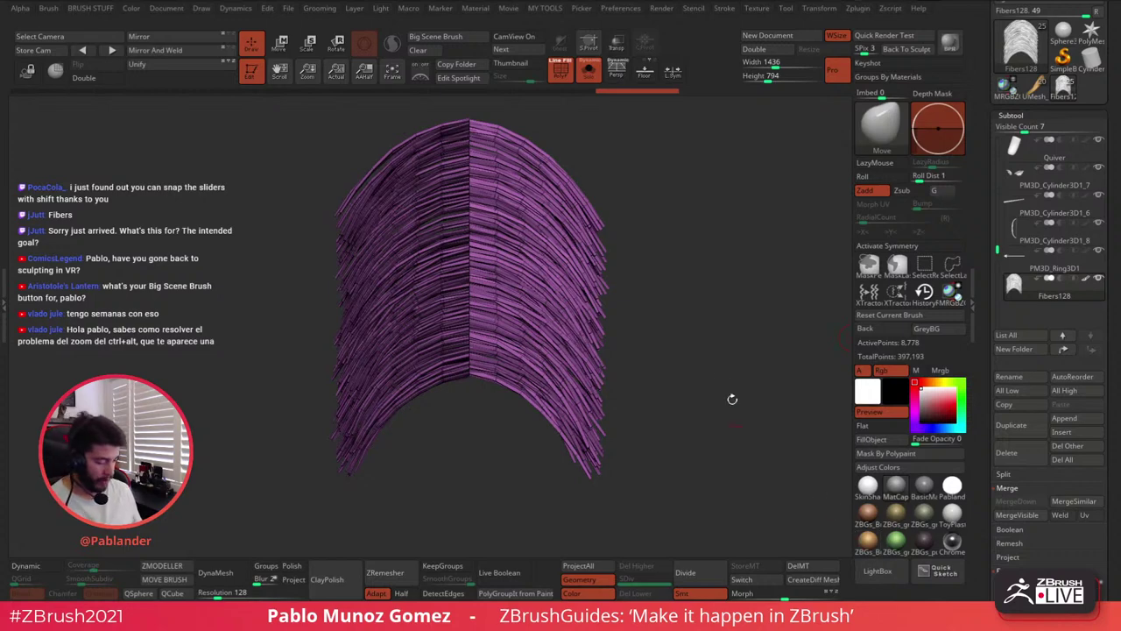
Load the Bender brush from the FiberMesh folder of the brush library and set its Draw Size to about 4.7
{"action": "left_click", "coordinate": [878, 570]}
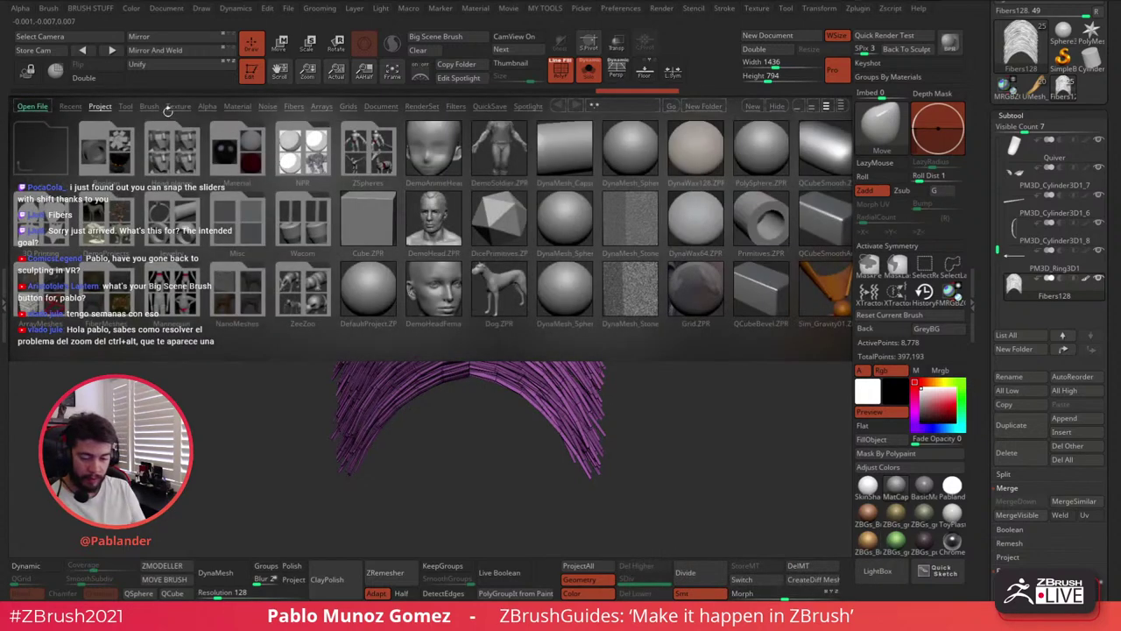
{"action": "left_click", "coordinate": [147, 106]}
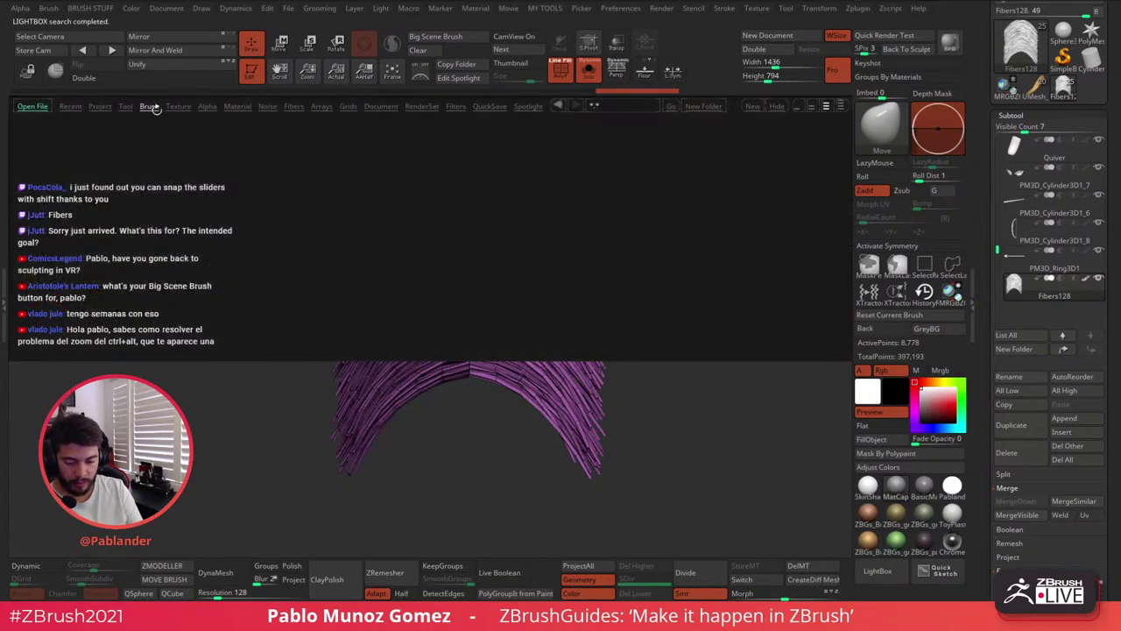
{"action": "double_click", "coordinate": [742, 281]}
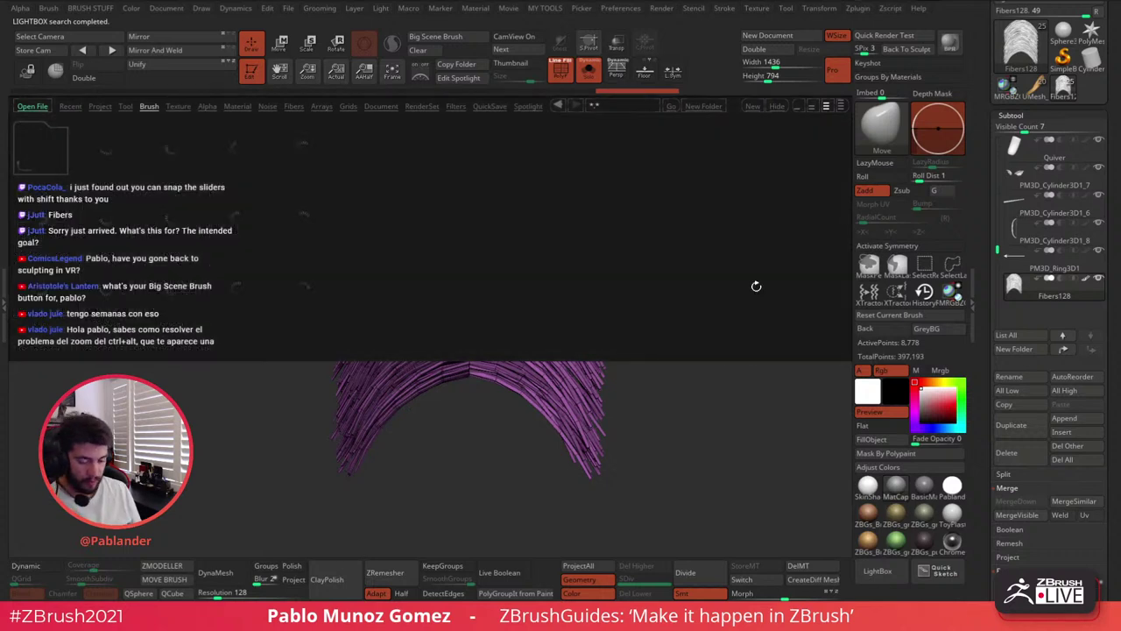
{"action": "double_click", "coordinate": [154, 231]}
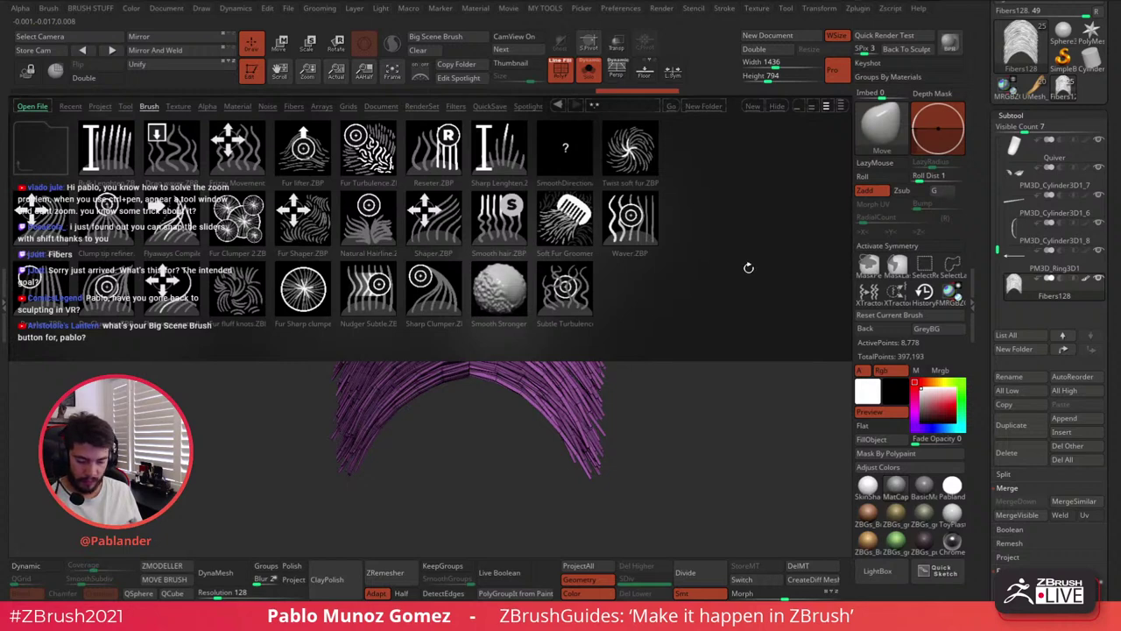
{"action": "double_click", "coordinate": [46, 222]}
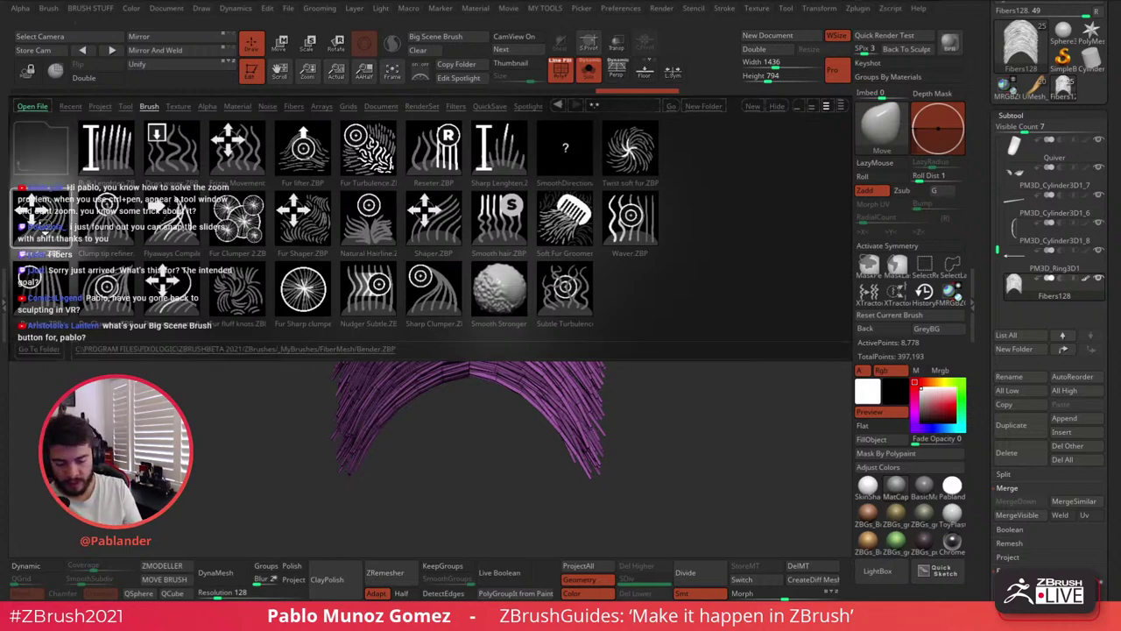
{"action": "key", "text": "space"}
{"action": "left_click_drag", "start_coordinate": [683, 228], "coordinate": [704, 228]}
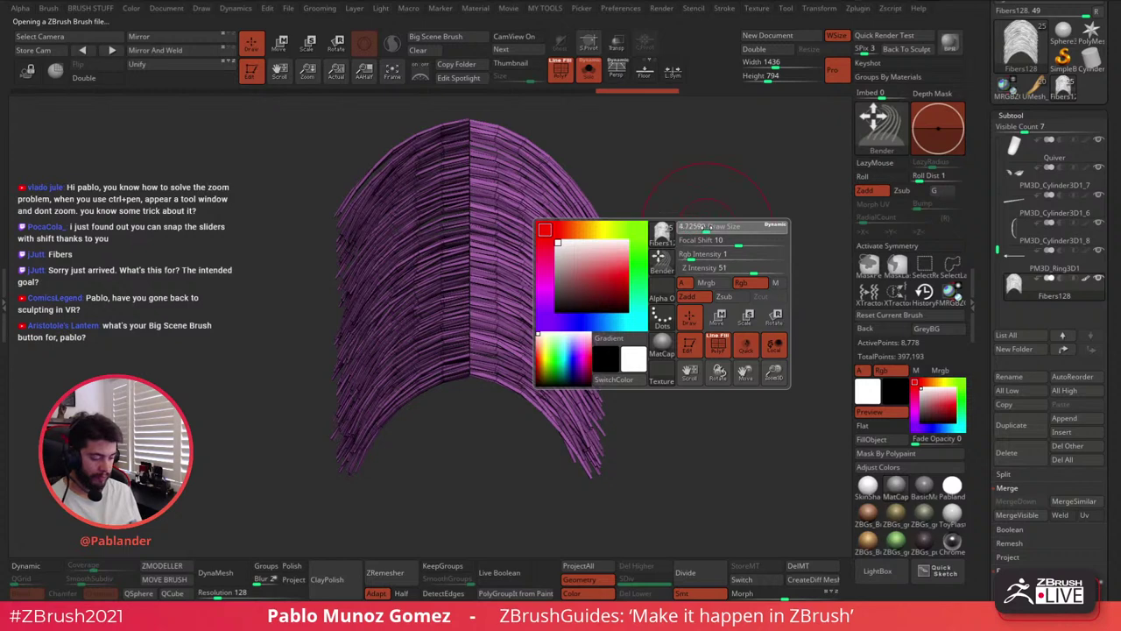
Enlarge the Bender brush and activate symmetry across X for grooming the fibers
{"action": "left_click", "coordinate": [320, 9]}
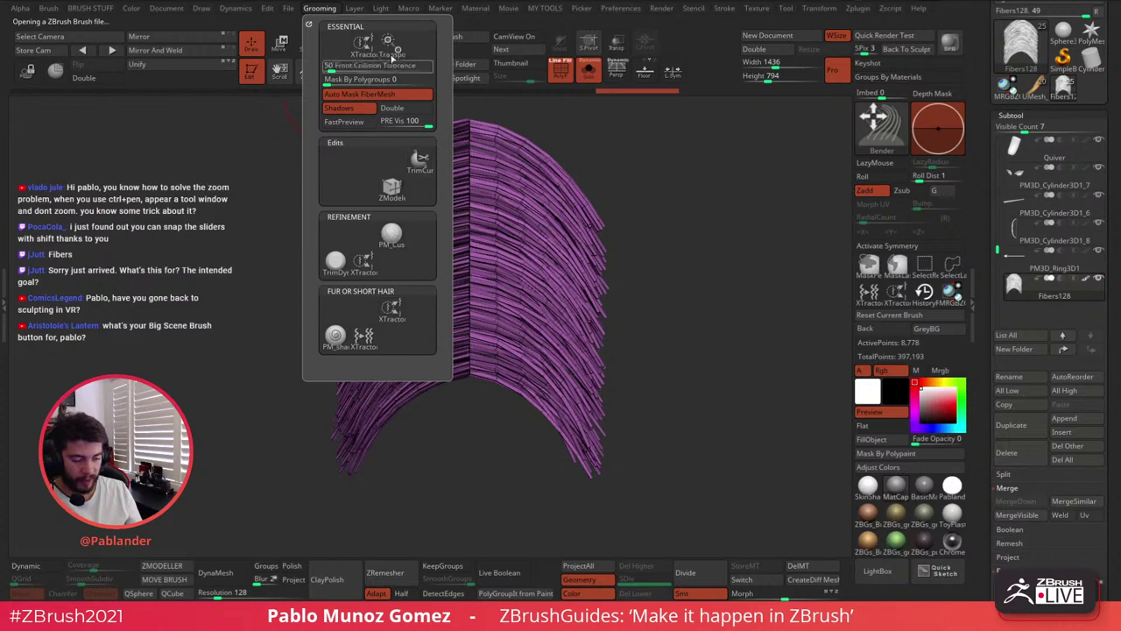
{"action": "left_click", "coordinate": [335, 67]}
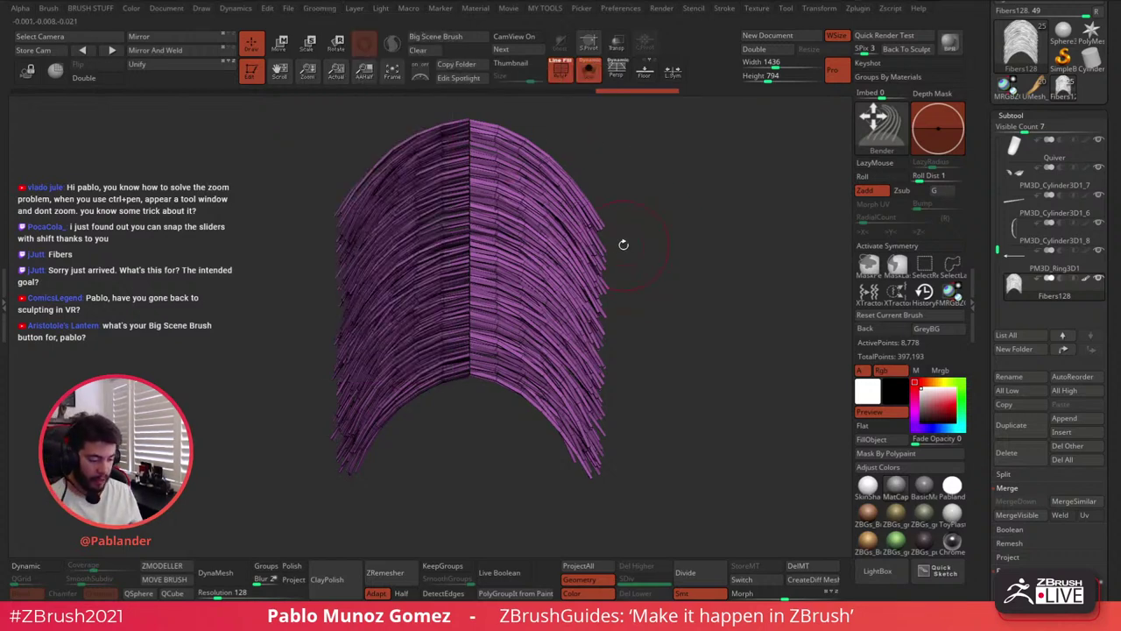
{"action": "key", "text": "space"}
{"action": "left_click_drag", "start_coordinate": [624, 245], "coordinate": [646, 245]}
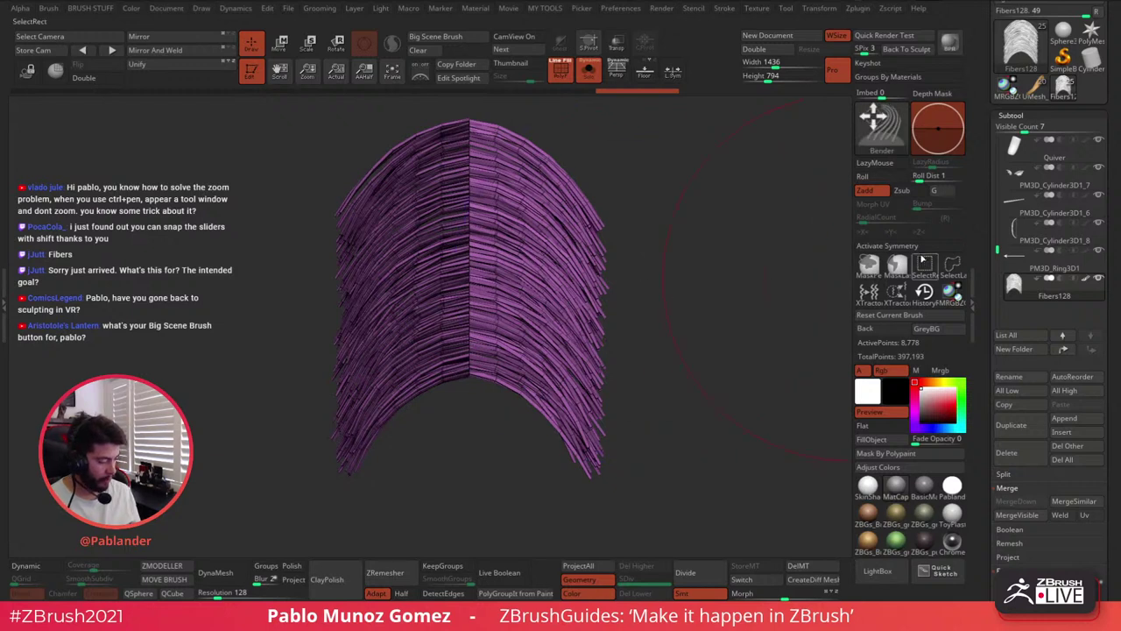
{"action": "left_click", "coordinate": [886, 245]}
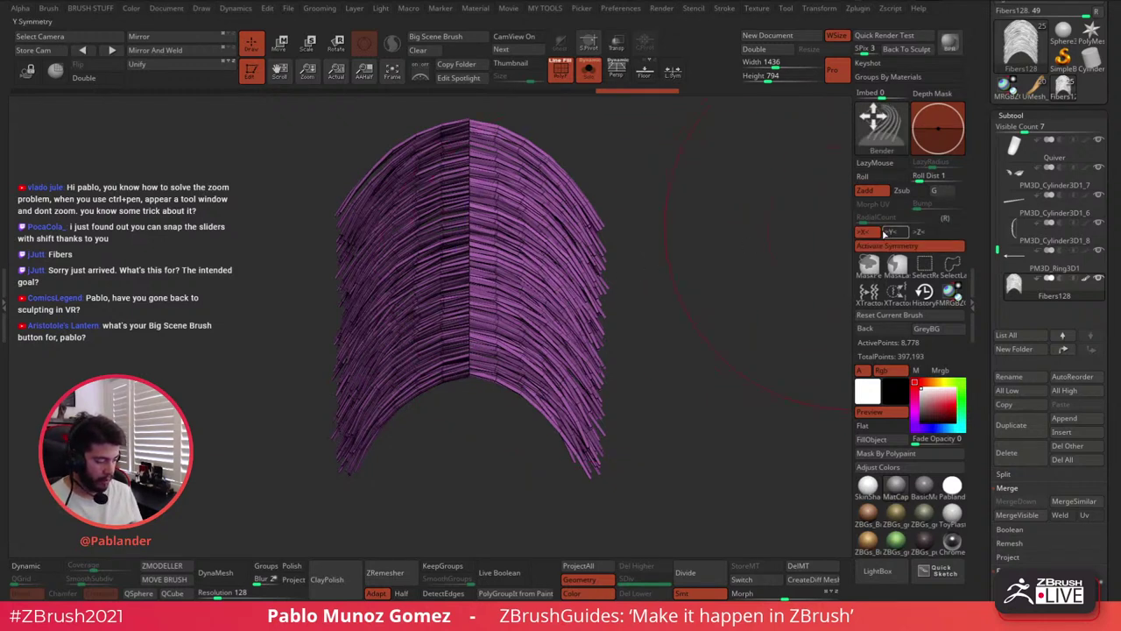
Show the floor grid and move the fiber mesh onto the world axis with the gizmo
{"action": "right_click_drag", "start_coordinate": [697, 306], "coordinate": [641, 198], "text": "ctrl"}
{"action": "left_click", "coordinate": [645, 75]}
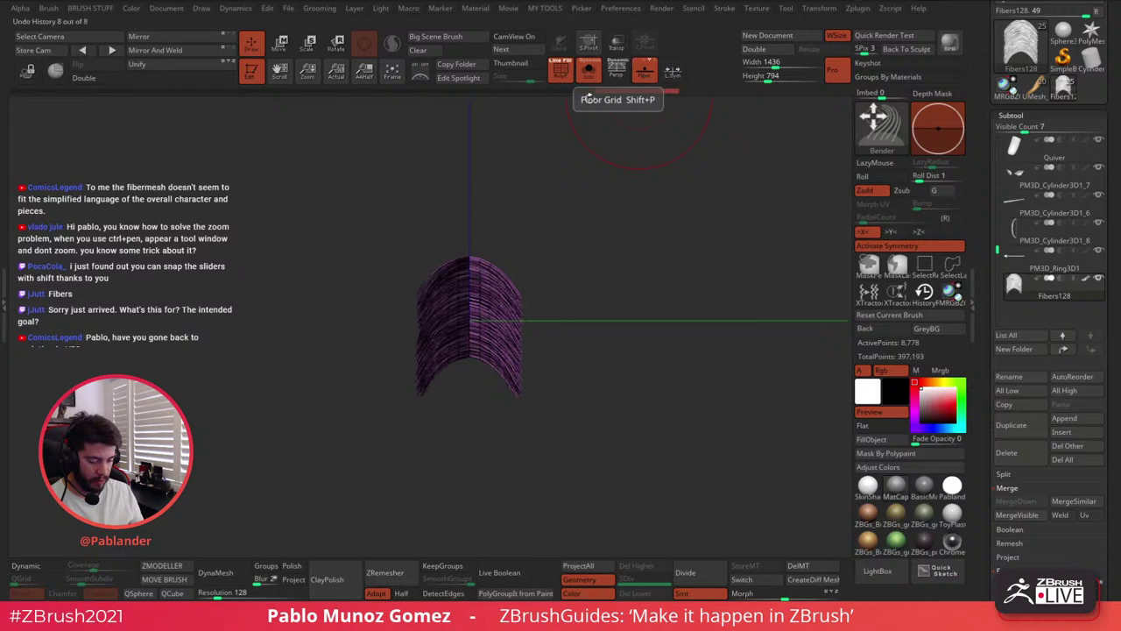
{"action": "left_click", "coordinate": [280, 44]}
{"action": "left_click_drag", "start_coordinate": [504, 281], "coordinate": [471, 374]}
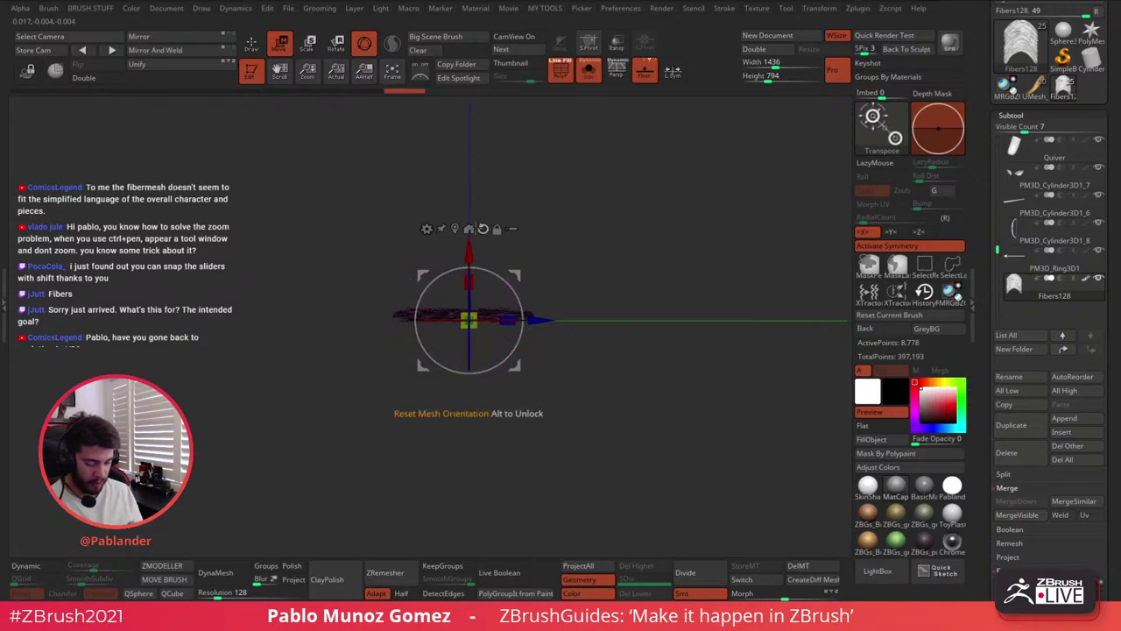
{"action": "left_click", "coordinate": [455, 229]}
{"action": "left_click", "coordinate": [461, 222]}
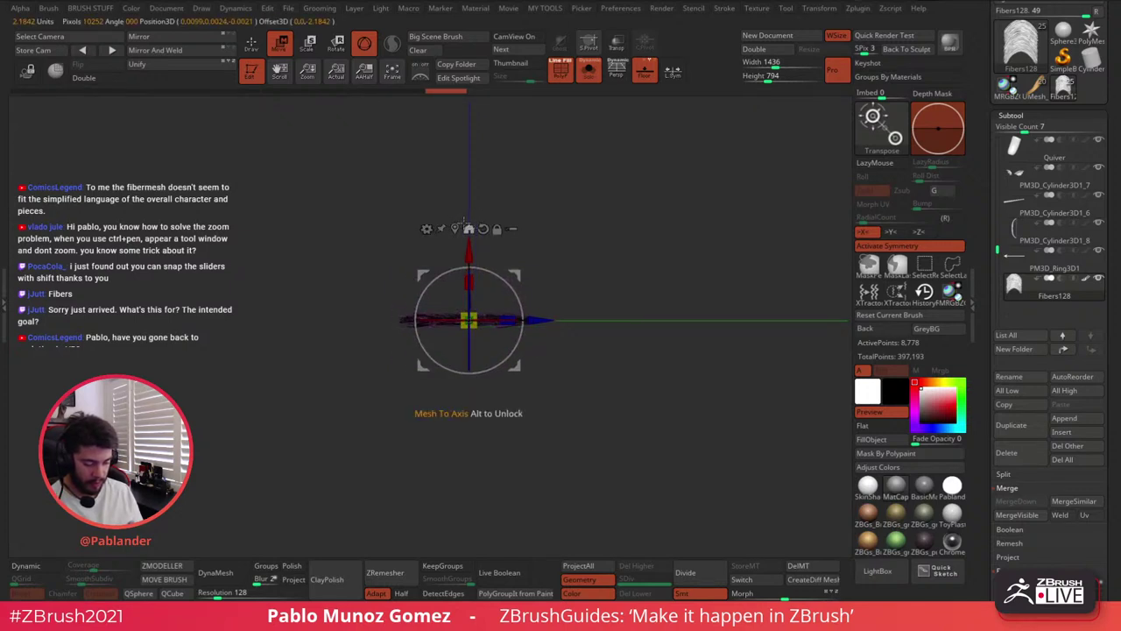
Turn off X symmetry, recenter the gizmo on the fibers and align the mesh with the world axis again
{"action": "left_click_drag", "start_coordinate": [542, 233], "coordinate": [616, 140]}
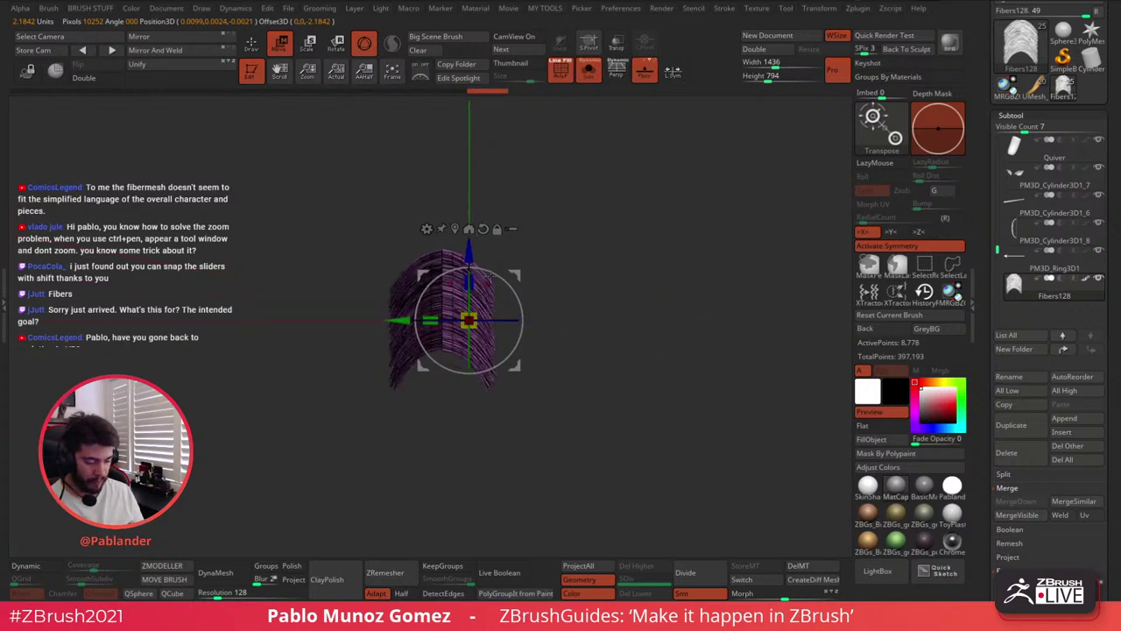
{"action": "key", "text": "x"}
{"action": "left_click", "coordinate": [454, 228]}
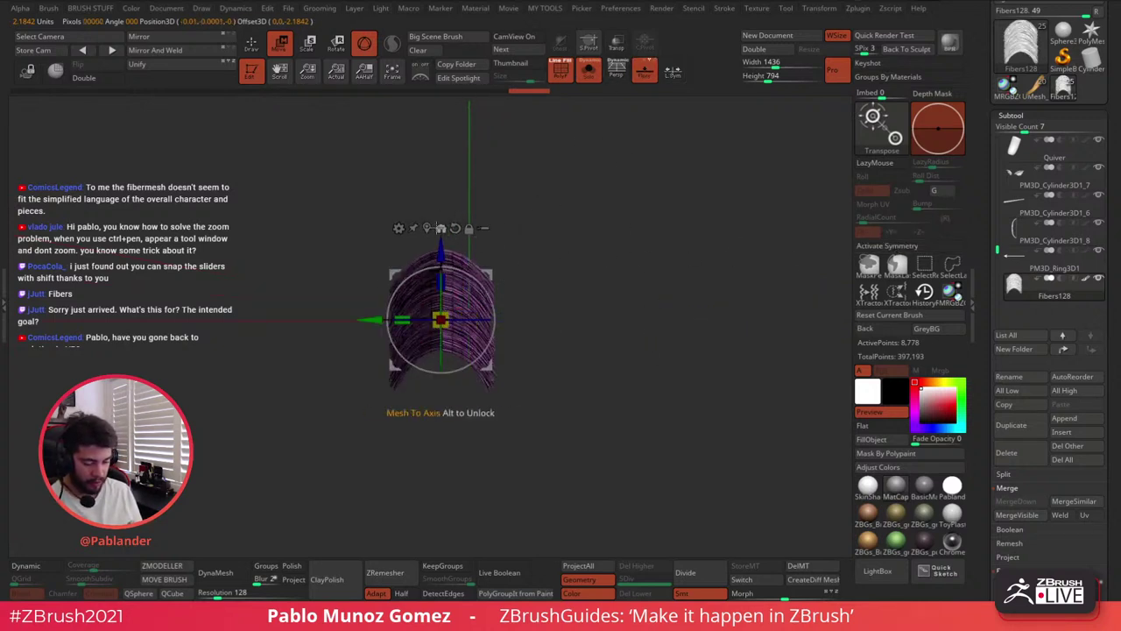
{"action": "left_click", "coordinate": [442, 228]}
{"action": "left_click_drag", "start_coordinate": [470, 320], "coordinate": [506, 285]}
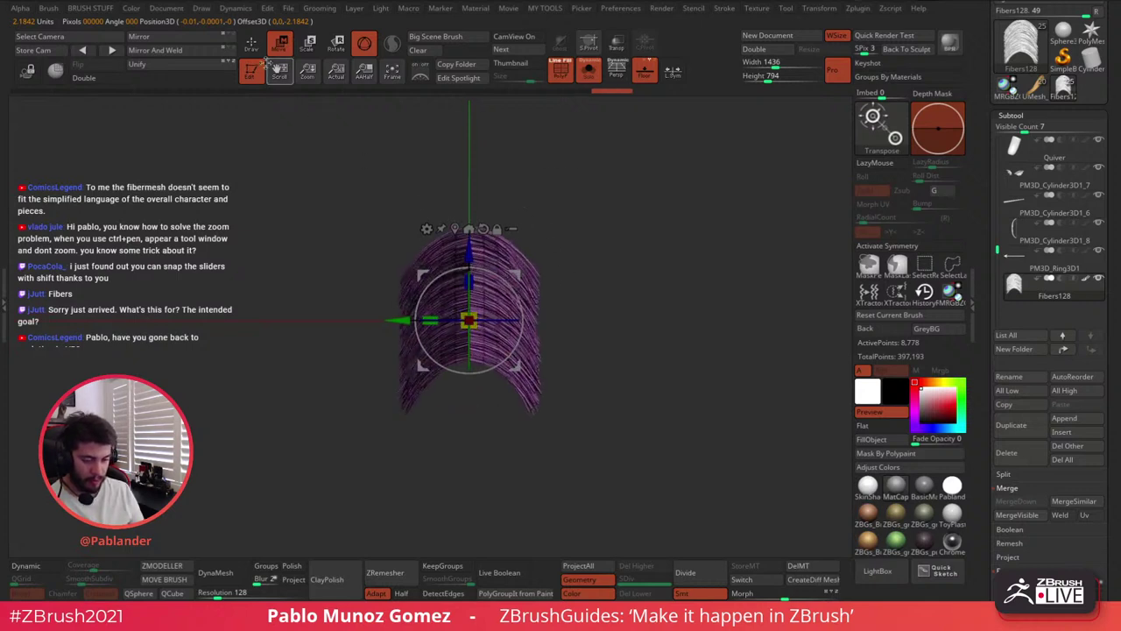
Return to the Bender brush without the floor grid, set its Draw Size to about 13.3 and reactivate X symmetry
{"action": "key", "text": "q"}
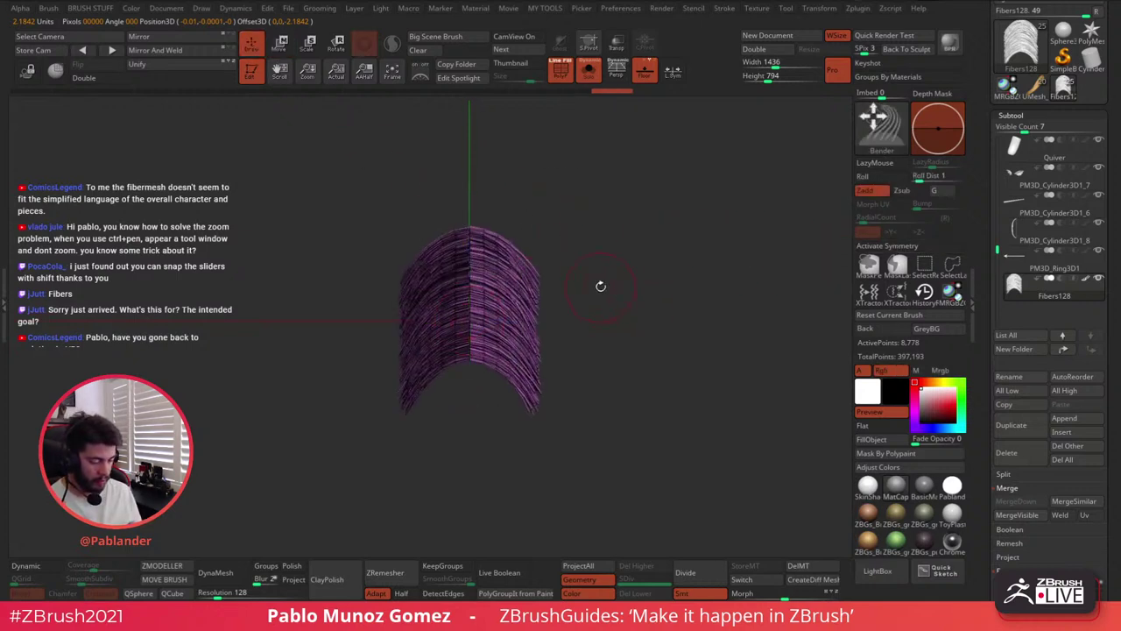
{"action": "left_click", "coordinate": [640, 75]}
{"action": "key", "text": "space"}
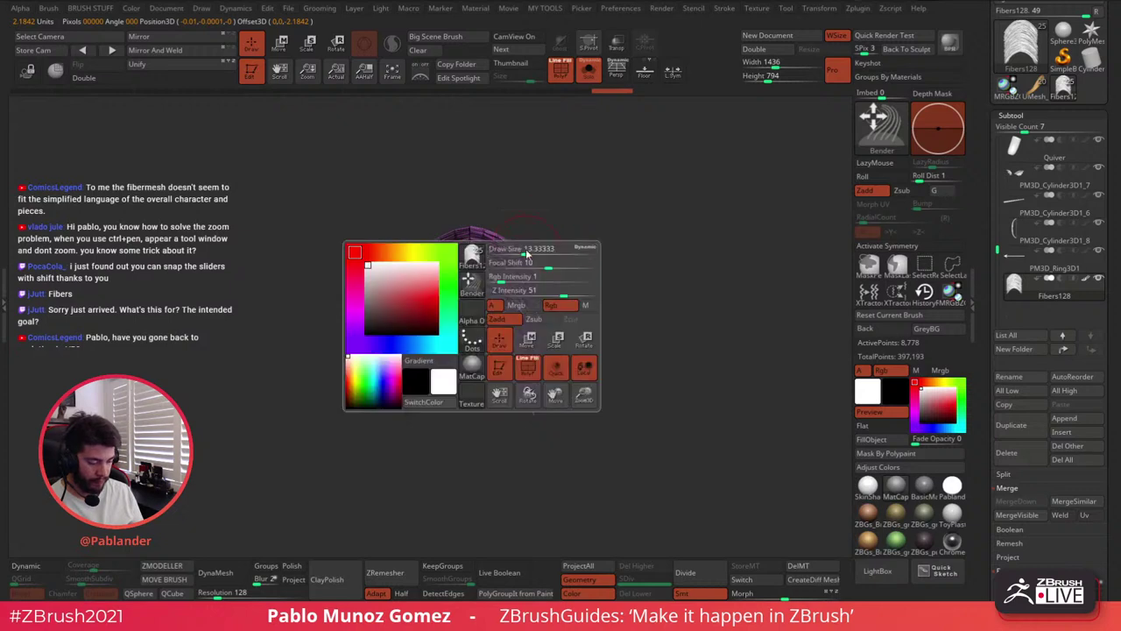
{"action": "left_click", "coordinate": [897, 248]}
{"action": "right_click_drag", "start_coordinate": [571, 308], "coordinate": [572, 313], "text": "ctrl"}
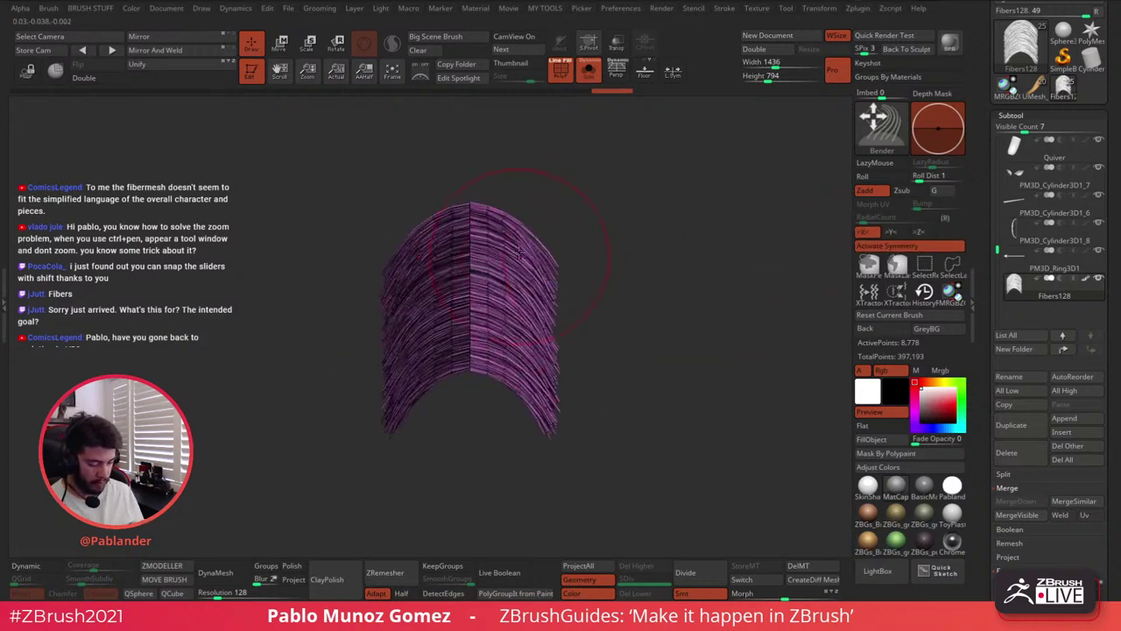
Bend the fibers on both sides toward a straighter V shape, undo unwanted strokes and adjust the brush size
{"action": "mouse_move", "coordinate": [513, 245]}
{"action": "left_mouse_down"}
{"action": "mouse_move", "coordinate": [547, 266]}
{"action": "mouse_move", "coordinate": [556, 307]}
{"action": "mouse_move", "coordinate": [525, 236]}
{"action": "mouse_move", "coordinate": [568, 301]}
{"action": "mouse_move", "coordinate": [530, 414]}
{"action": "mouse_move", "coordinate": [512, 409]}
{"action": "mouse_move", "coordinate": [514, 385]}
{"action": "mouse_move", "coordinate": [538, 409]}
{"action": "mouse_move", "coordinate": [546, 439]}
{"action": "mouse_move", "coordinate": [566, 426]}
{"action": "mouse_move", "coordinate": [549, 353]}
{"action": "mouse_move", "coordinate": [567, 335]}
{"action": "left_mouse_up"}
{"action": "key", "text": "ctrl+z"}
{"action": "key", "text": "ctrl+z"}
{"action": "key", "text": "ctrl+z"}
{"action": "left_click_drag", "start_coordinate": [678, 253], "coordinate": [661, 275]}
{"action": "key", "text": "space"}
{"action": "left_click_drag", "start_coordinate": [589, 260], "coordinate": [580, 263]}
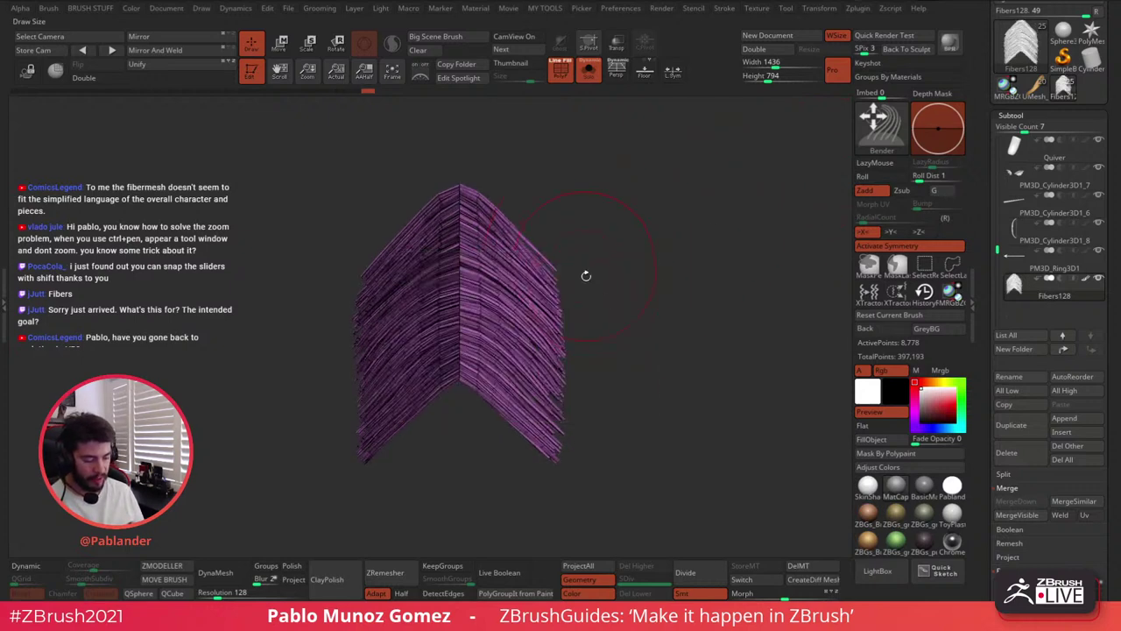
Straighten the fibers from the top tip down the outer edge into a clean chevron using the Bender brush
{"action": "left_click_drag", "start_coordinate": [551, 300], "coordinate": [568, 302]}
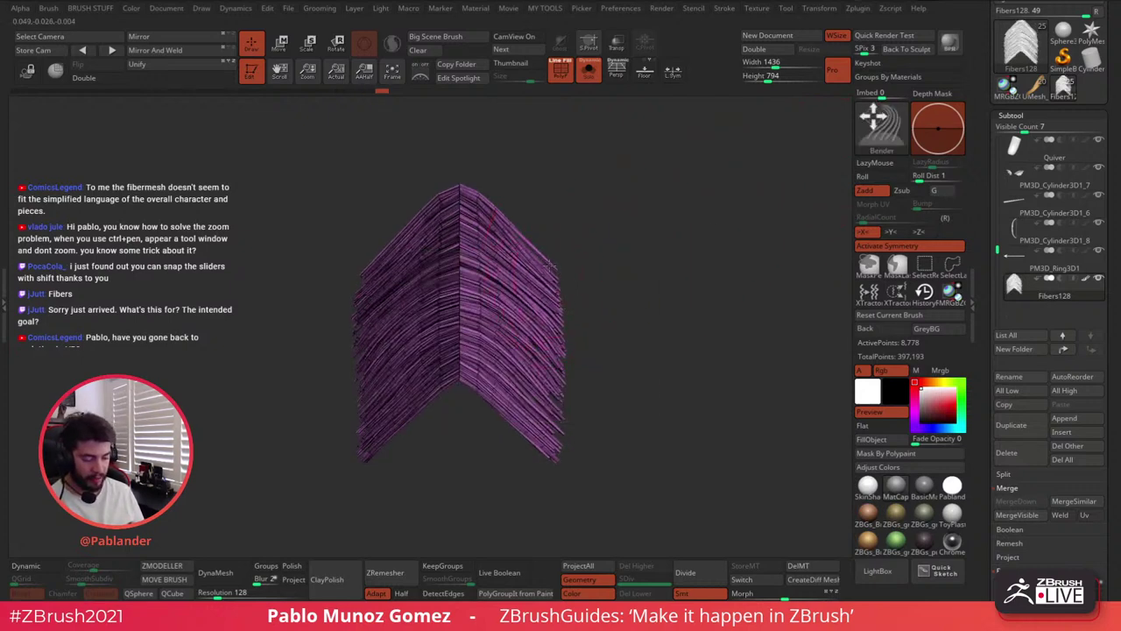
{"action": "left_click_drag", "start_coordinate": [549, 264], "coordinate": [542, 256]}
{"action": "left_click_drag", "start_coordinate": [499, 207], "coordinate": [503, 216]}
{"action": "mouse_move", "coordinate": [536, 274]}
{"action": "left_mouse_down"}
{"action": "mouse_move", "coordinate": [559, 304]}
{"action": "mouse_move", "coordinate": [530, 429]}
{"action": "mouse_move", "coordinate": [537, 449]}
{"action": "mouse_move", "coordinate": [559, 342]}
{"action": "mouse_move", "coordinate": [530, 407]}
{"action": "mouse_move", "coordinate": [543, 281]}
{"action": "mouse_move", "coordinate": [560, 355]}
{"action": "mouse_move", "coordinate": [519, 275]}
{"action": "mouse_move", "coordinate": [552, 386]}
{"action": "mouse_move", "coordinate": [536, 460]}
{"action": "mouse_move", "coordinate": [533, 436]}
{"action": "left_mouse_up"}
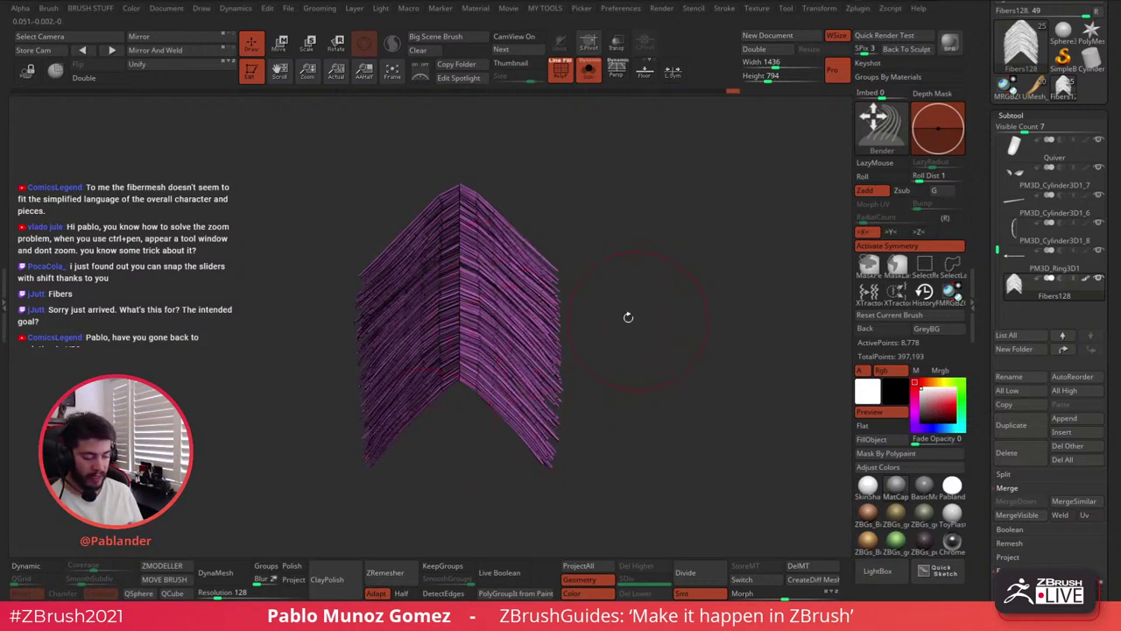
{"action": "mouse_move", "coordinate": [482, 200]}
{"action": "left_mouse_down"}
{"action": "mouse_move", "coordinate": [463, 180]}
{"action": "mouse_move", "coordinate": [551, 251]}
{"action": "mouse_move", "coordinate": [539, 289]}
{"action": "mouse_move", "coordinate": [565, 475]}
{"action": "left_mouse_up"}
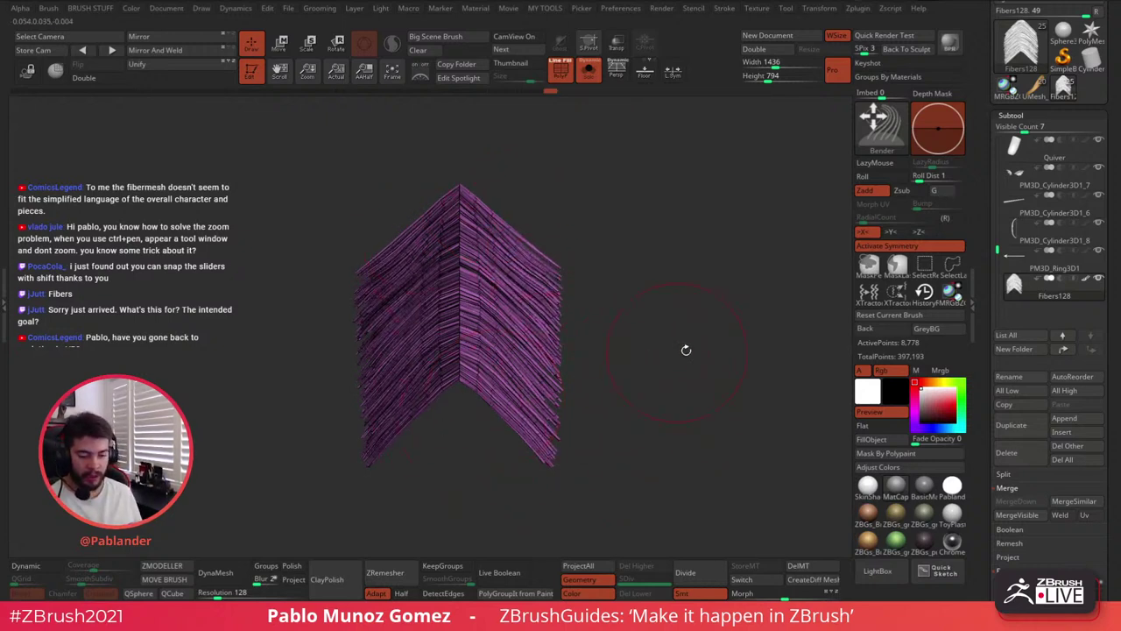
{"action": "mouse_move", "coordinate": [568, 290]}
{"action": "left_mouse_down"}
{"action": "mouse_move", "coordinate": [543, 226]}
{"action": "mouse_move", "coordinate": [517, 377]}
{"action": "mouse_move", "coordinate": [550, 416]}
{"action": "mouse_move", "coordinate": [560, 457]}
{"action": "left_mouse_up"}
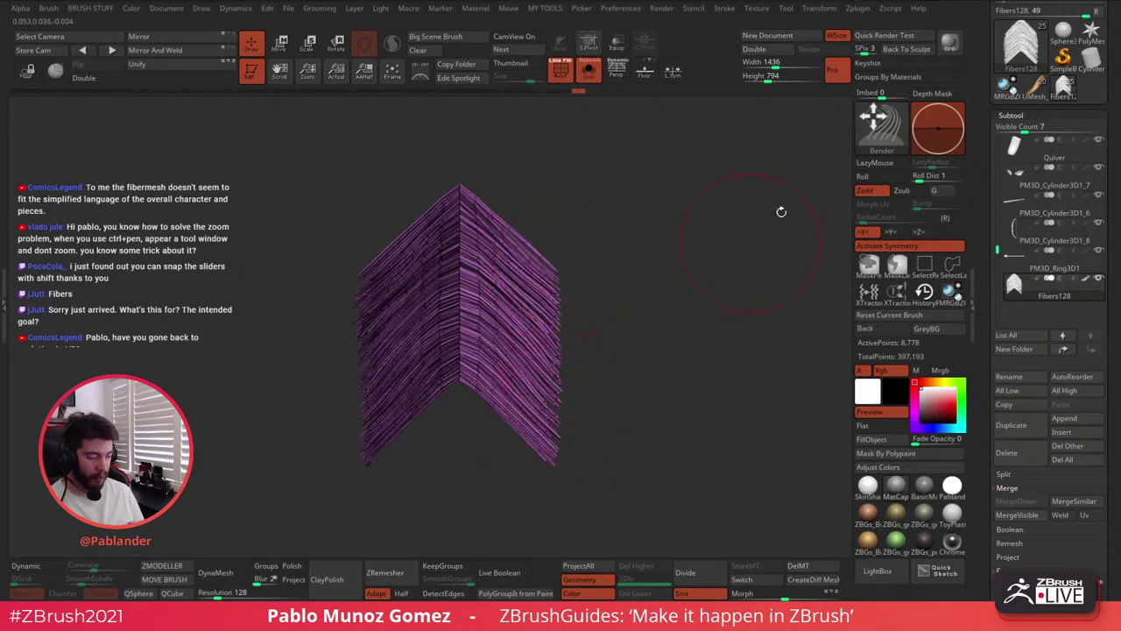
Load the Sharp Lengthen brush and extend the fiber tips along the lower outer edge of the fletching
{"action": "left_click", "coordinate": [871, 131]}
{"action": "left_click", "coordinate": [876, 571]}
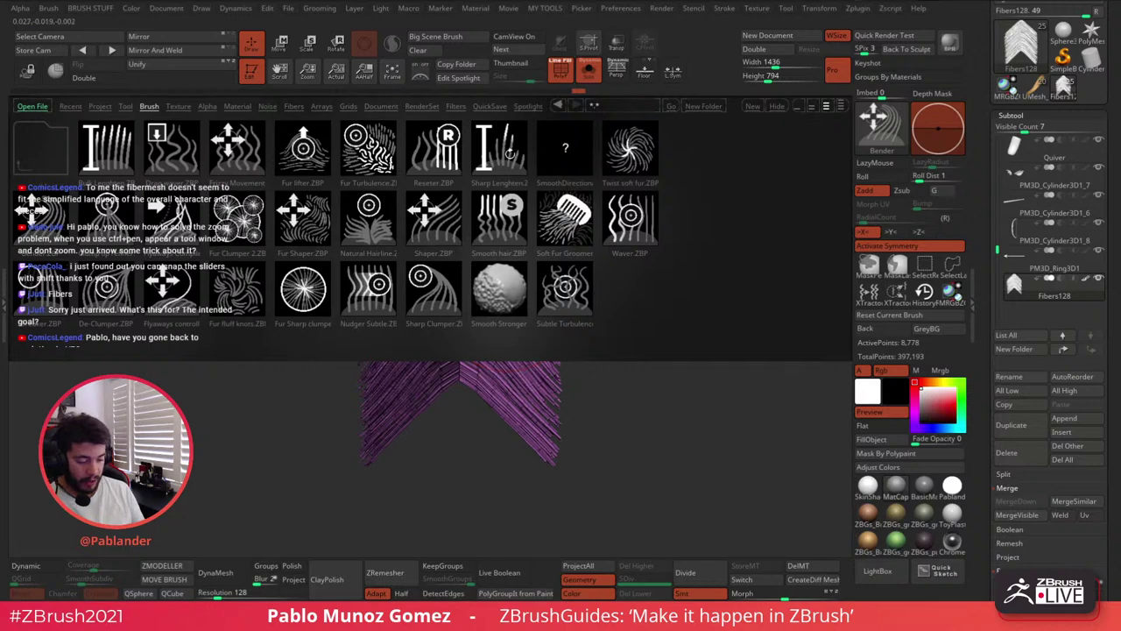
{"action": "double_click", "coordinate": [497, 157]}
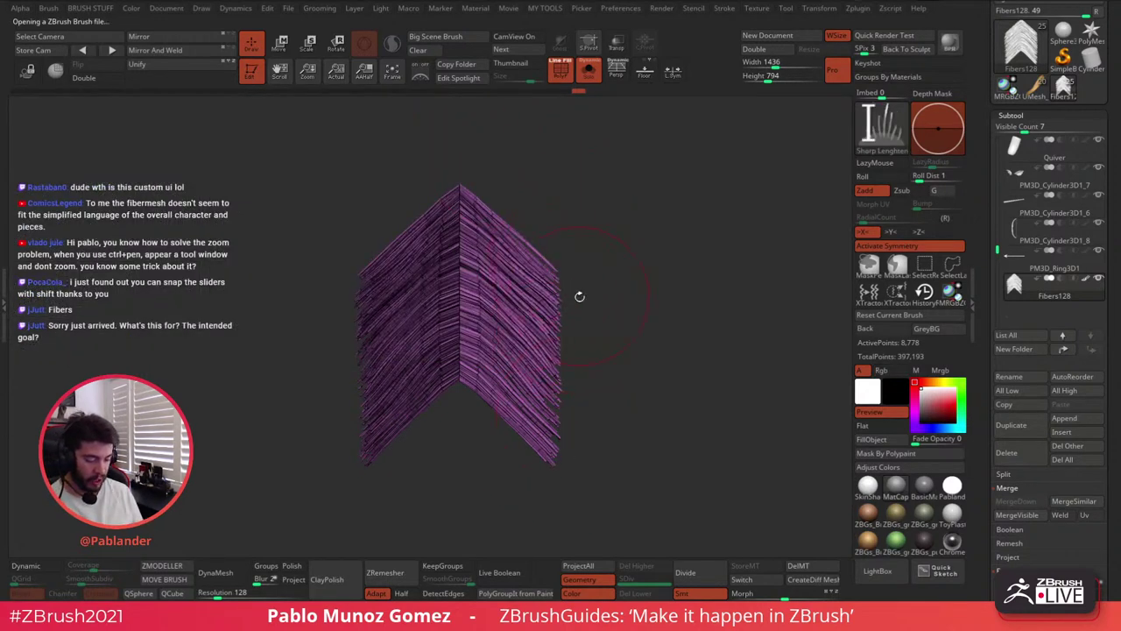
{"action": "left_click_drag", "start_coordinate": [602, 374], "coordinate": [562, 422]}
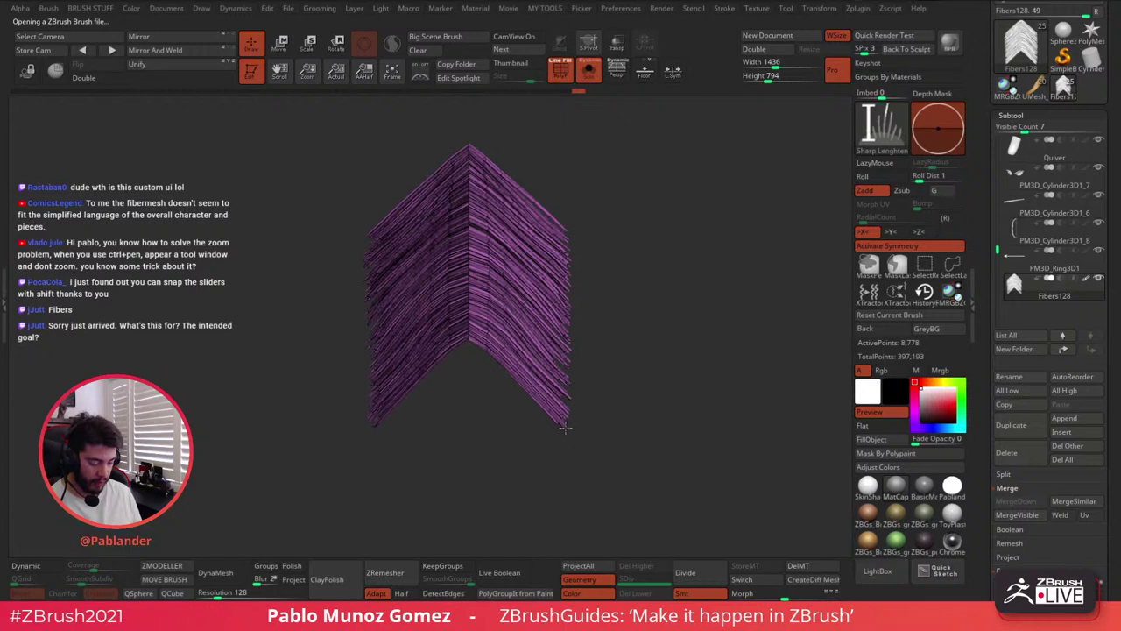
{"action": "left_click_drag", "start_coordinate": [570, 394], "coordinate": [568, 267]}
{"action": "mouse_move", "coordinate": [571, 426]}
{"action": "left_mouse_down"}
{"action": "mouse_move", "coordinate": [572, 437]}
{"action": "mouse_move", "coordinate": [571, 388]}
{"action": "mouse_move", "coordinate": [580, 389]}
{"action": "left_mouse_up"}
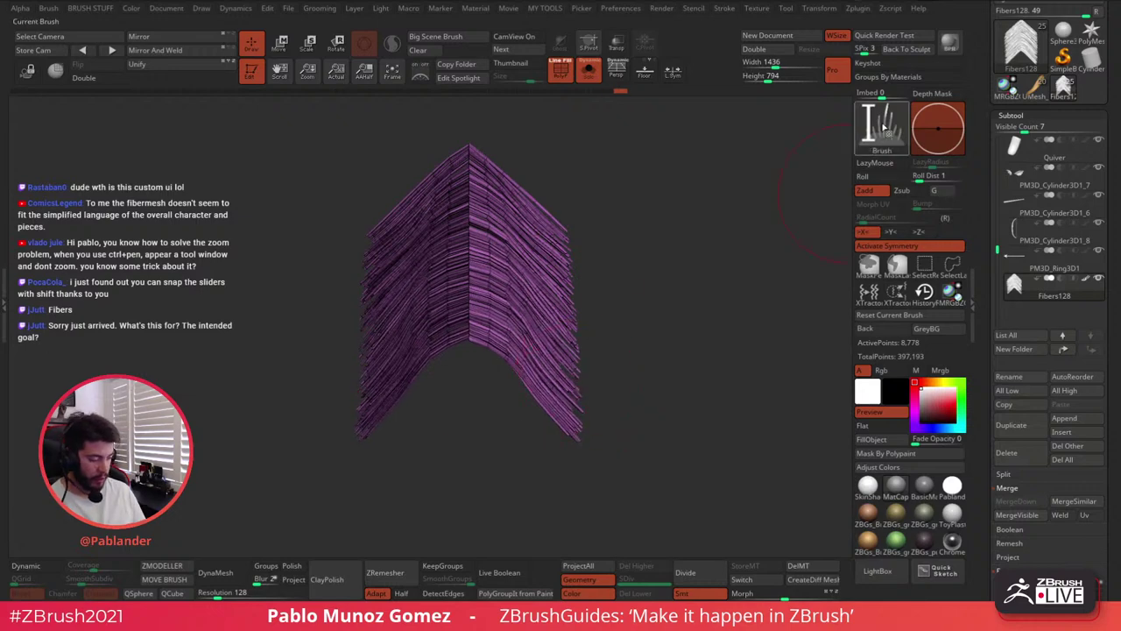
Switch back to the Bender brush and straighten the lengthened fibers along the lower half
{"action": "left_click", "coordinate": [881, 127]}
{"action": "left_click", "coordinate": [882, 127]}
{"action": "left_click", "coordinate": [433, 204]}
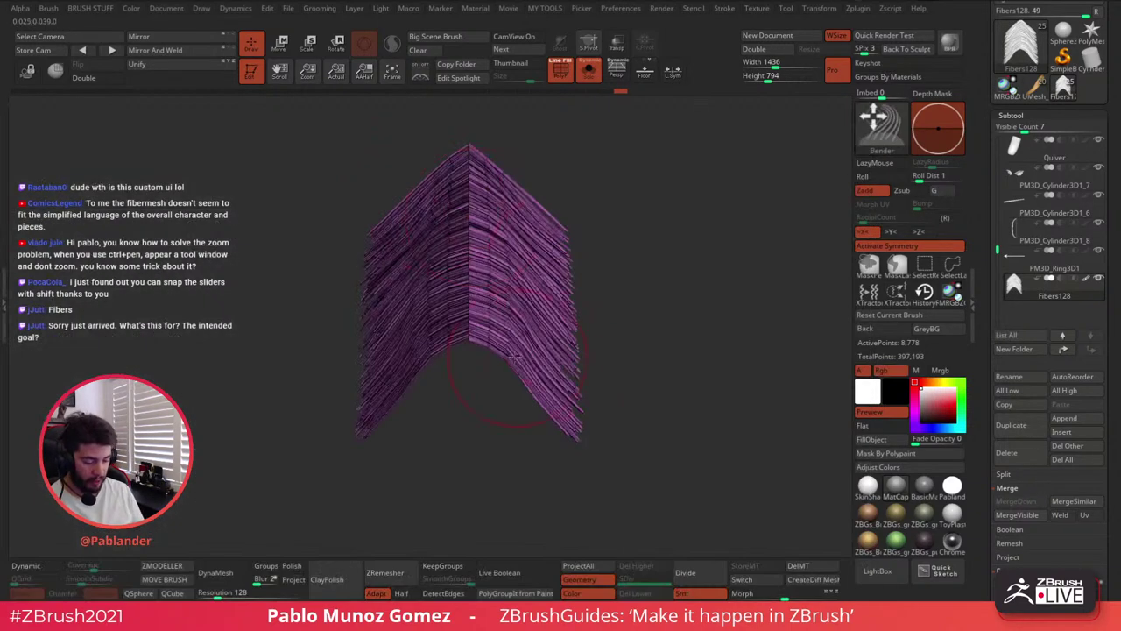
{"action": "mouse_move", "coordinate": [515, 356]}
{"action": "left_mouse_down"}
{"action": "mouse_move", "coordinate": [513, 289]}
{"action": "mouse_move", "coordinate": [537, 426]}
{"action": "mouse_move", "coordinate": [582, 450]}
{"action": "mouse_move", "coordinate": [584, 371]}
{"action": "mouse_move", "coordinate": [562, 332]}
{"action": "left_mouse_up"}
{"action": "mouse_move", "coordinate": [529, 293]}
{"action": "left_mouse_down"}
{"action": "mouse_move", "coordinate": [516, 283]}
{"action": "mouse_move", "coordinate": [522, 378]}
{"action": "left_mouse_up"}
{"action": "mouse_move", "coordinate": [530, 232]}
{"action": "left_mouse_down"}
{"action": "mouse_move", "coordinate": [538, 263]}
{"action": "mouse_move", "coordinate": [571, 288]}
{"action": "left_mouse_up"}
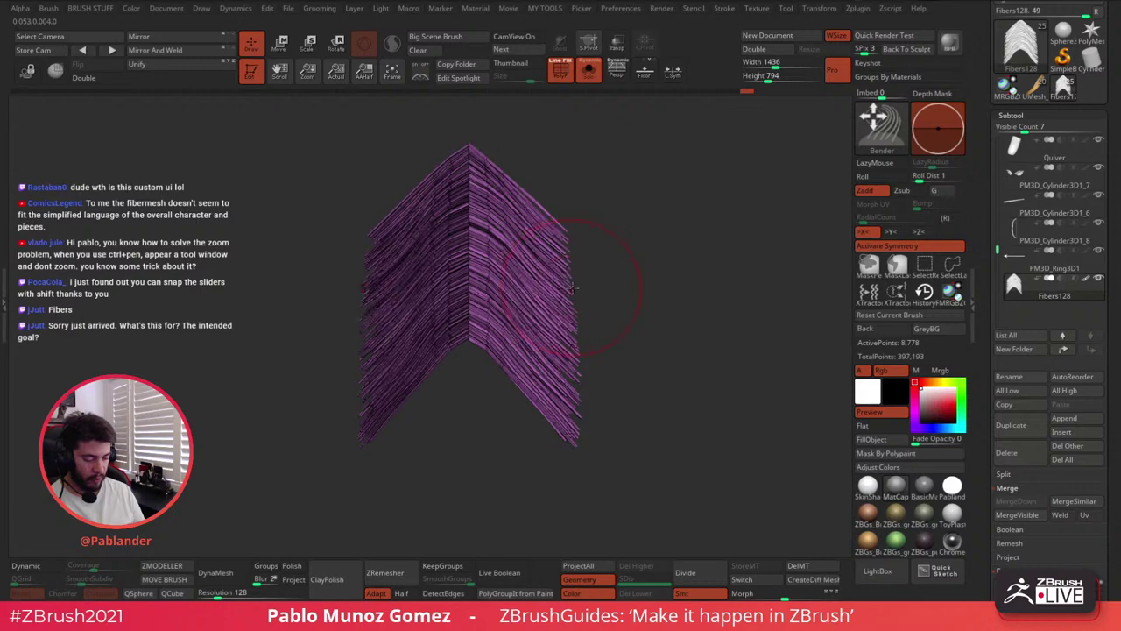
Switch to the Move brush, and outside Solo mode display only the Fibers128 and PM3D_Ring3D1 subtools
{"action": "mouse_move", "coordinate": [687, 349]}
{"action": "left_mouse_down"}
{"action": "mouse_move", "coordinate": [698, 377]}
{"action": "mouse_move", "coordinate": [745, 325]}
{"action": "left_mouse_up"}
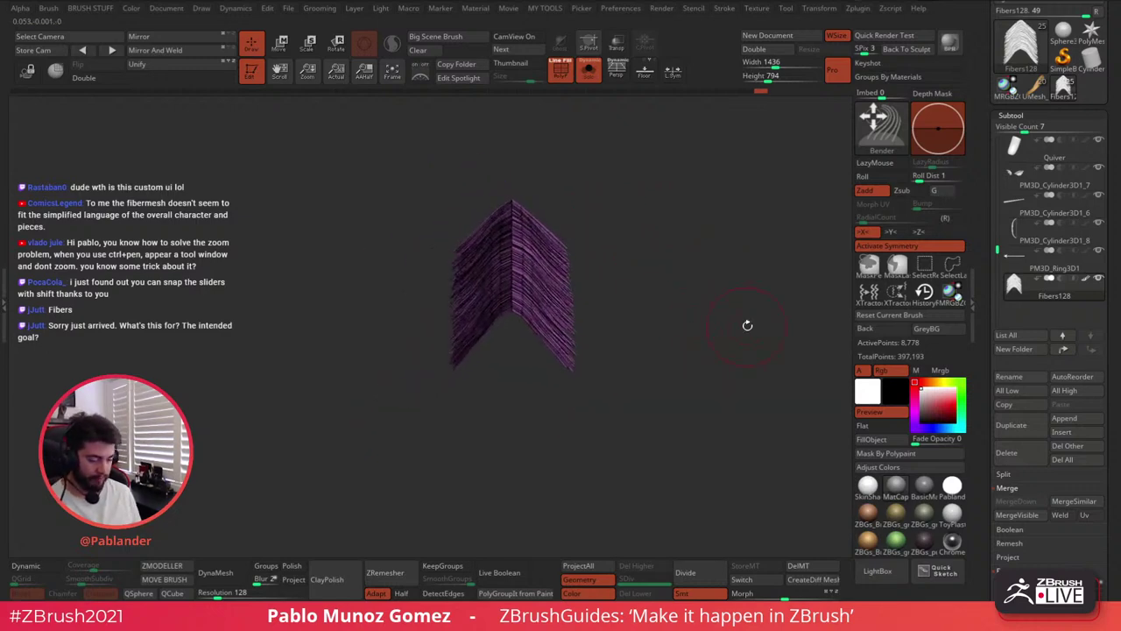
{"action": "key", "text": "b"}
{"action": "key", "text": "m"}
{"action": "key", "text": "v"}
{"action": "left_click_drag", "start_coordinate": [648, 372], "coordinate": [735, 286]}
{"action": "left_click", "coordinate": [594, 78]}
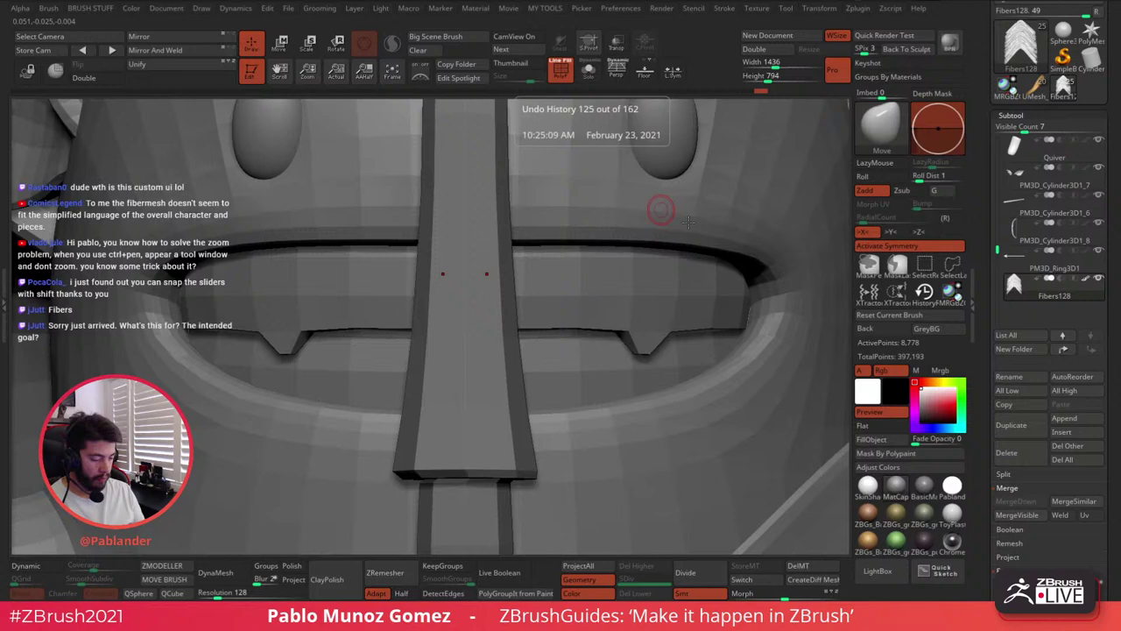
{"action": "left_click", "coordinate": [1098, 278]}
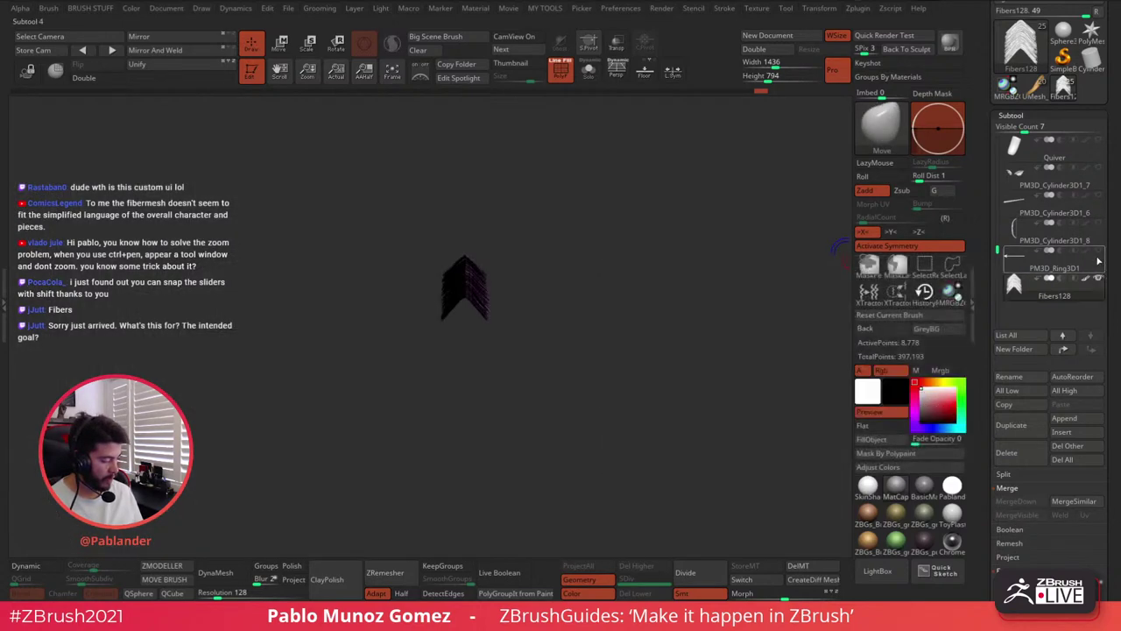
{"action": "left_click", "coordinate": [1098, 251]}
Slide the Fibers128 fletching along X from the arrowhead to the rear end of the shaft
{"action": "left_click_drag", "start_coordinate": [753, 322], "coordinate": [575, 319]}
{"action": "left_click_drag", "start_coordinate": [640, 375], "coordinate": [490, 352], "text": "alt"}
{"action": "left_click", "coordinate": [280, 43]}
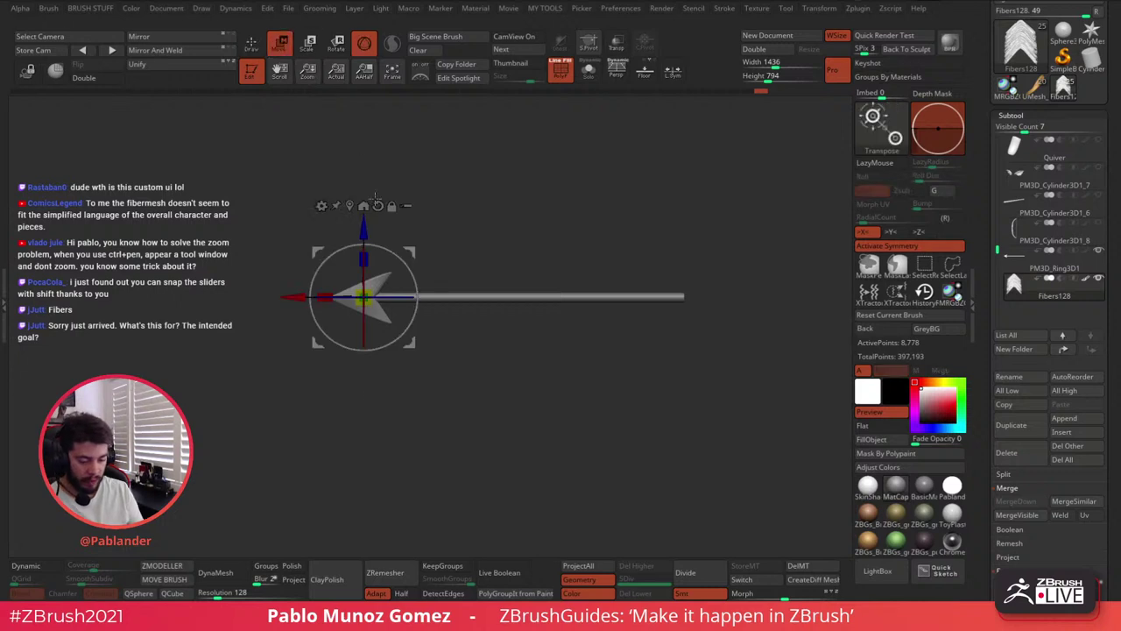
{"action": "left_click_drag", "start_coordinate": [386, 270], "coordinate": [391, 267]}
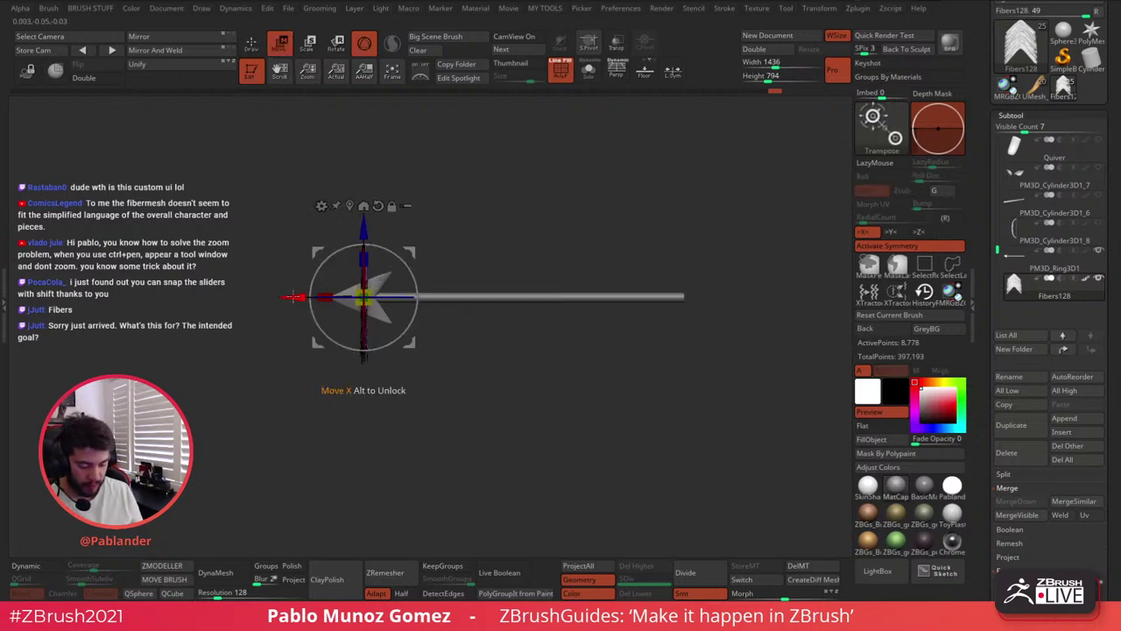
{"action": "left_click_drag", "start_coordinate": [293, 297], "coordinate": [628, 297]}
Turn off symmetry, rotate the fletching to line up with the arrow shaft, and scale it down to about 0.66
{"action": "left_click_drag", "start_coordinate": [727, 298], "coordinate": [823, 291]}
{"action": "key", "text": "ctrl+z"}
{"action": "left_click", "coordinate": [903, 249]}
{"action": "left_click_drag", "start_coordinate": [743, 327], "coordinate": [727, 253]}
{"action": "left_click_drag", "start_coordinate": [703, 294], "coordinate": [692, 299]}
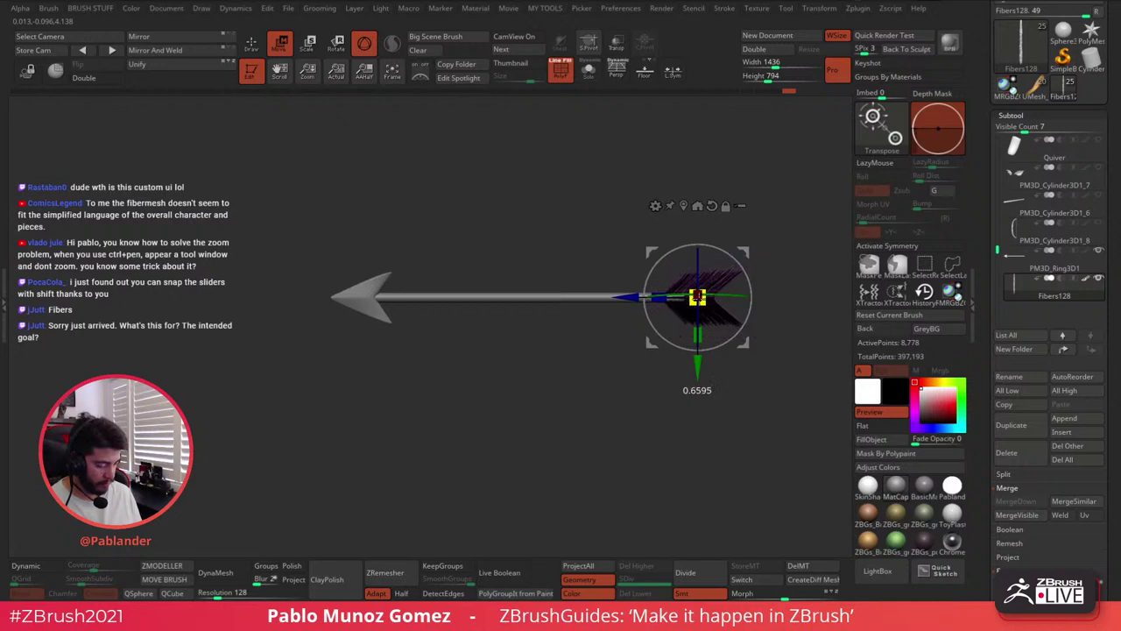
Slide the fletching along Z to the tail end of the shaft and adjust its overall scale to suit the shaft
{"action": "right_click_drag", "start_coordinate": [725, 274], "coordinate": [718, 307], "text": "ctrl"}
{"action": "left_click_drag", "start_coordinate": [632, 299], "coordinate": [587, 301]}
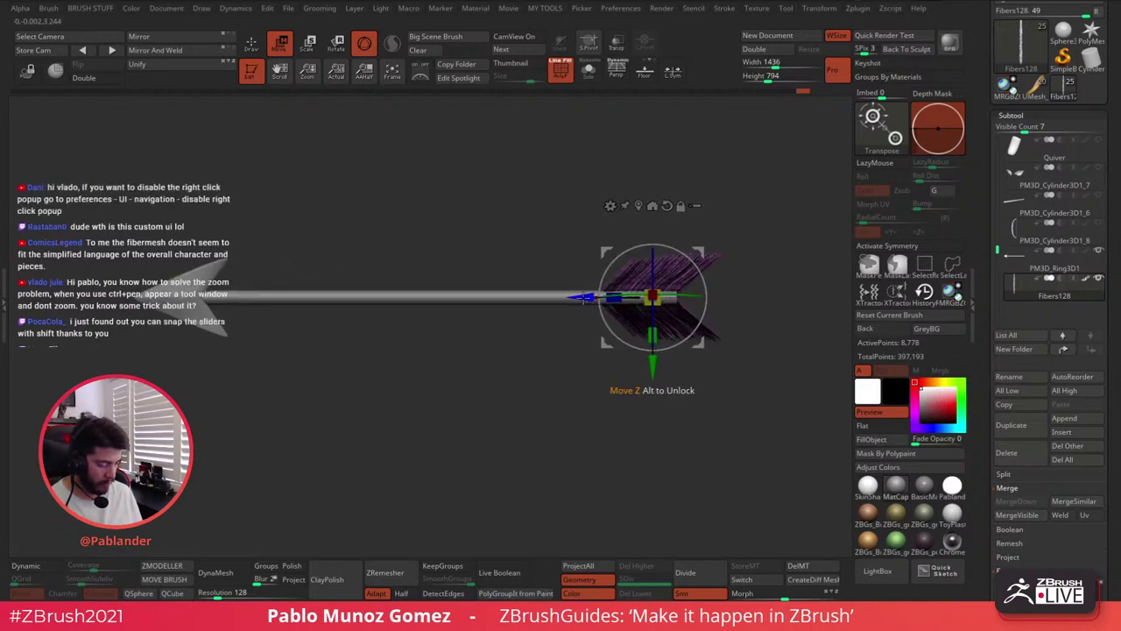
{"action": "right_click_drag", "start_coordinate": [708, 312], "coordinate": [701, 368], "text": "ctrl"}
{"action": "mouse_move", "coordinate": [701, 368]}
{"action": "right_mouse_down"}
{"action": "mouse_move", "coordinate": [715, 465]}
{"action": "mouse_move", "coordinate": [688, 359]}
{"action": "right_mouse_up"}
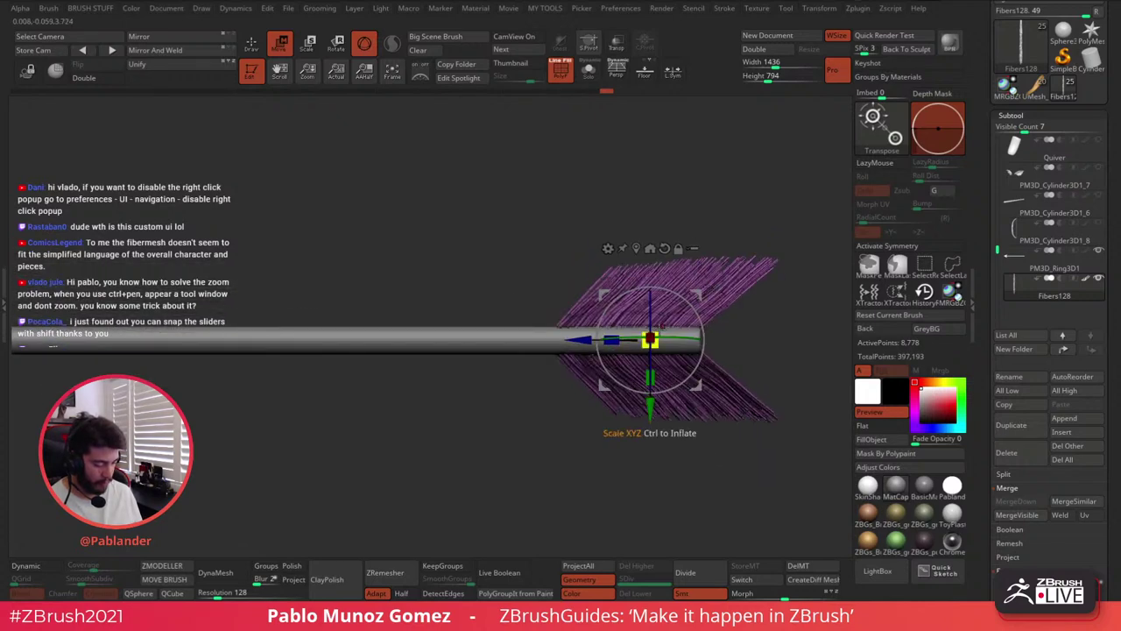
{"action": "left_click_drag", "start_coordinate": [650, 340], "coordinate": [688, 317]}
{"action": "right_click_drag", "start_coordinate": [740, 295], "coordinate": [734, 257], "text": "ctrl"}
{"action": "left_click_drag", "start_coordinate": [620, 356], "coordinate": [617, 356]}
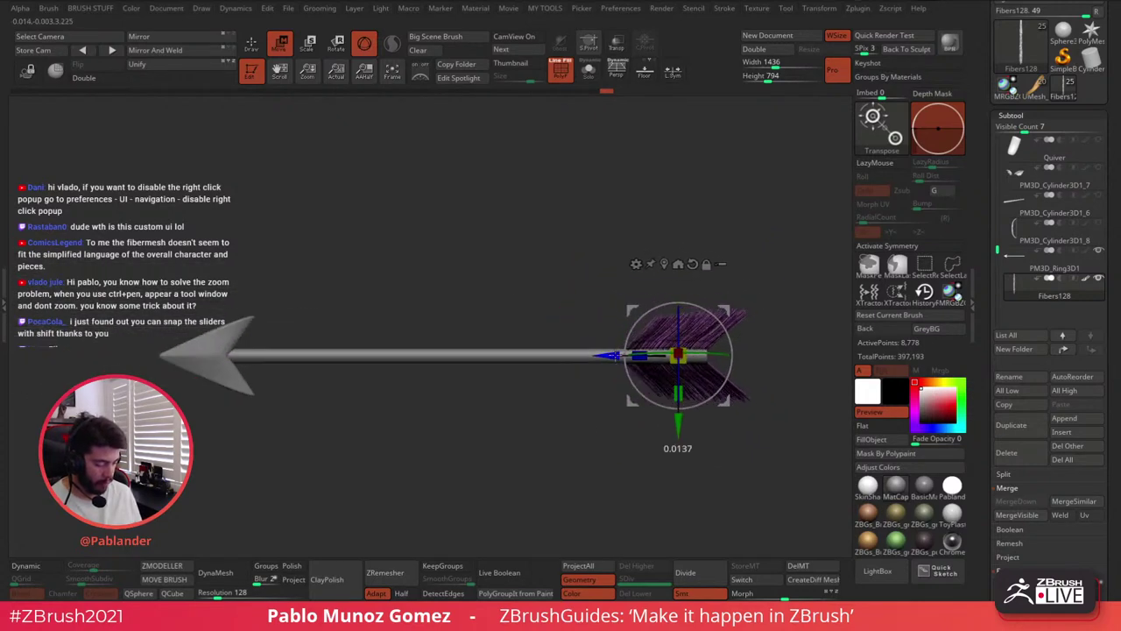
Turn off the wireframe display and nudge the fletching along Z at the end of the arrow shaft
{"action": "left_click", "coordinate": [565, 72]}
{"action": "right_click_drag", "start_coordinate": [647, 180], "coordinate": [608, 209], "text": "ctrl"}
{"action": "left_click", "coordinate": [253, 47]}
{"action": "mouse_move", "coordinate": [651, 421]}
{"action": "right_mouse_down", "text": "alt"}
{"action": "mouse_move", "coordinate": [620, 374]}
{"action": "mouse_move", "coordinate": [651, 453]}
{"action": "mouse_move", "coordinate": [627, 378]}
{"action": "mouse_move", "coordinate": [631, 385]}
{"action": "mouse_move", "coordinate": [641, 361]}
{"action": "right_mouse_up", "text": "alt"}
{"action": "key", "text": "w"}
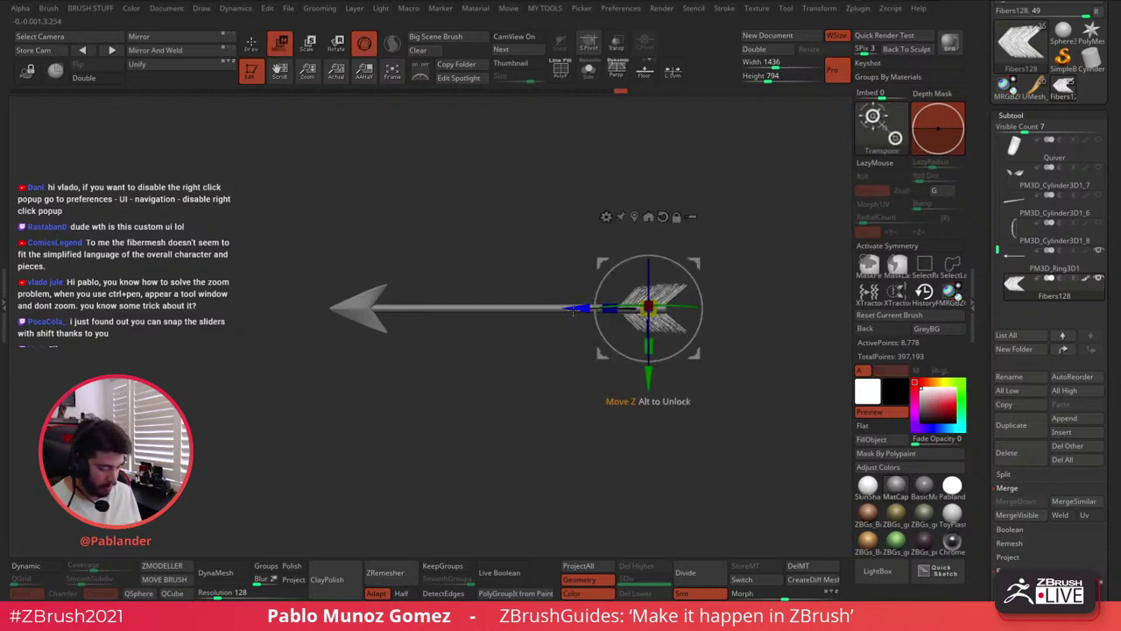
{"action": "left_click_drag", "start_coordinate": [576, 310], "coordinate": [578, 310]}
{"action": "key", "text": "q"}
{"action": "right_click_drag", "start_coordinate": [682, 354], "coordinate": [643, 354], "text": "alt"}
{"action": "mouse_move", "coordinate": [644, 353]}
{"action": "right_mouse_down"}
{"action": "mouse_move", "coordinate": [640, 388]}
{"action": "mouse_move", "coordinate": [644, 367]}
{"action": "right_mouse_up"}
Duplicate the Fibers128 fletching subtool
{"action": "left_click", "coordinate": [1037, 261]}
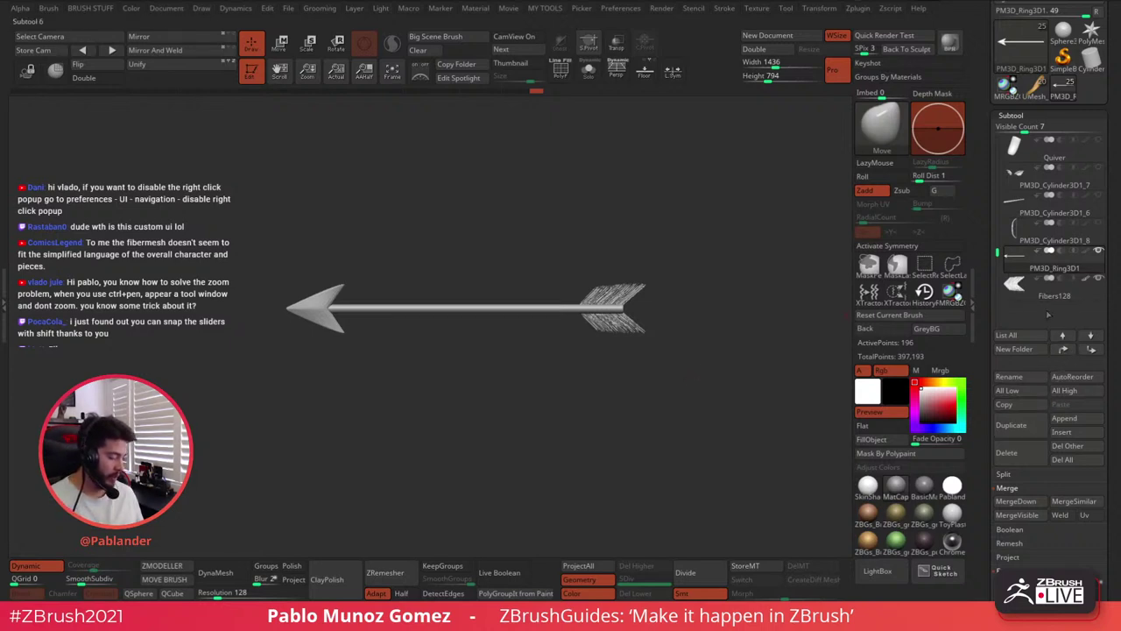
{"action": "left_click", "coordinate": [1051, 289]}
{"action": "left_click", "coordinate": [1019, 426]}
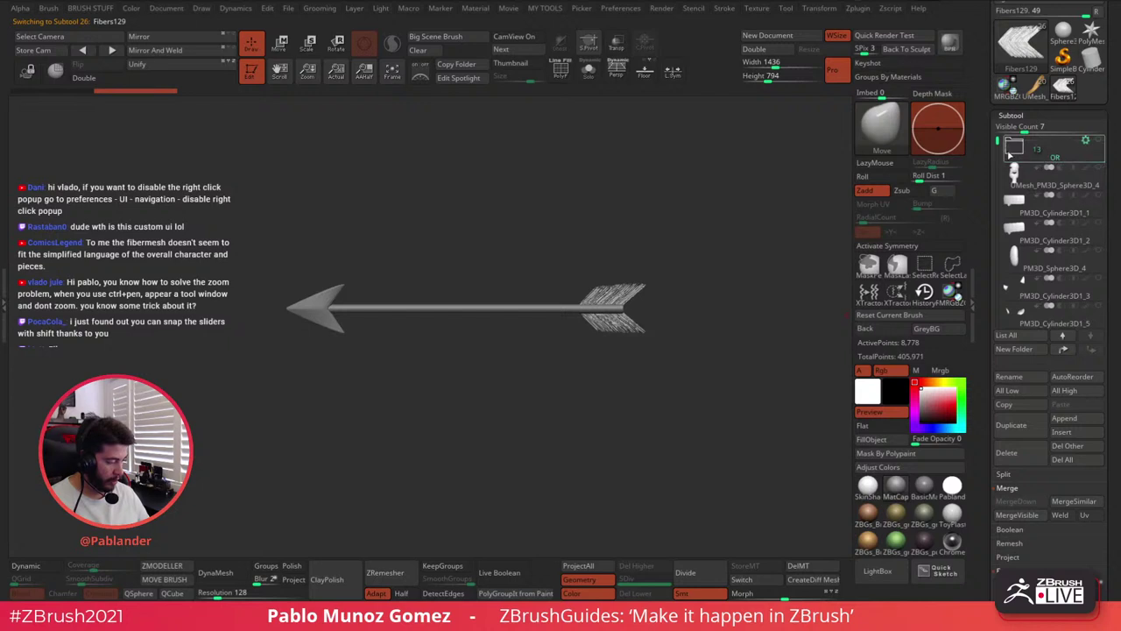
Merge the PM3D_Ring3D1 arrow down with the Fibers129 fletching copy, and check the merged arrow's polygroups
{"action": "scroll", "coordinate": [1009, 155], "scroll_direction": "down", "scroll_amount": 5}
{"action": "left_click", "coordinate": [1051, 267]}
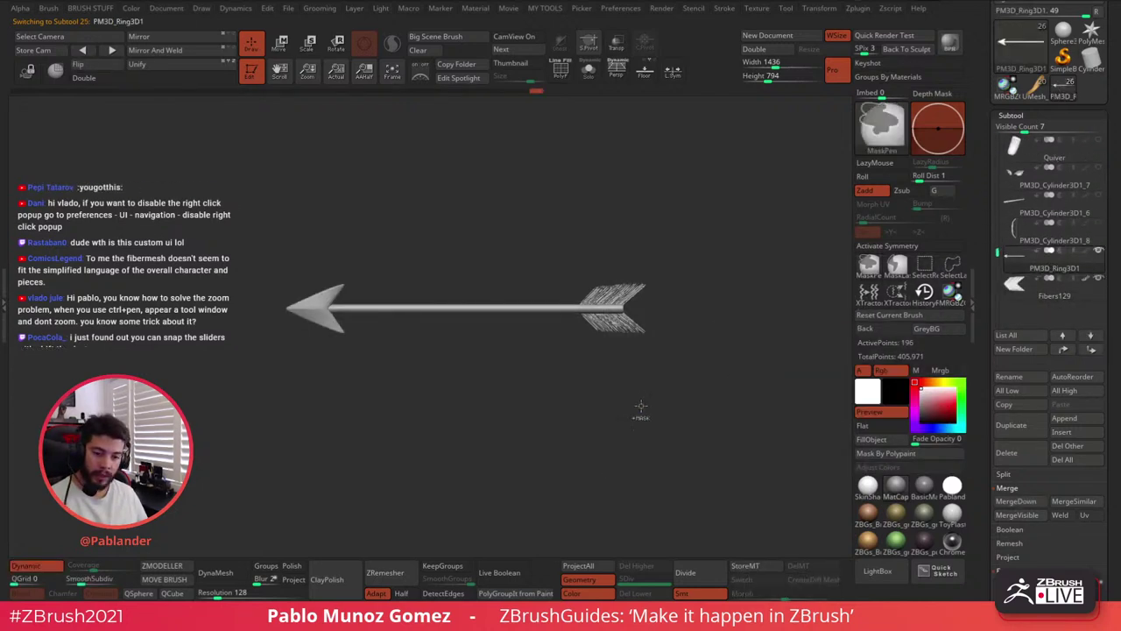
{"action": "key", "text": "ctrl+m"}
{"action": "left_click", "coordinate": [604, 432]}
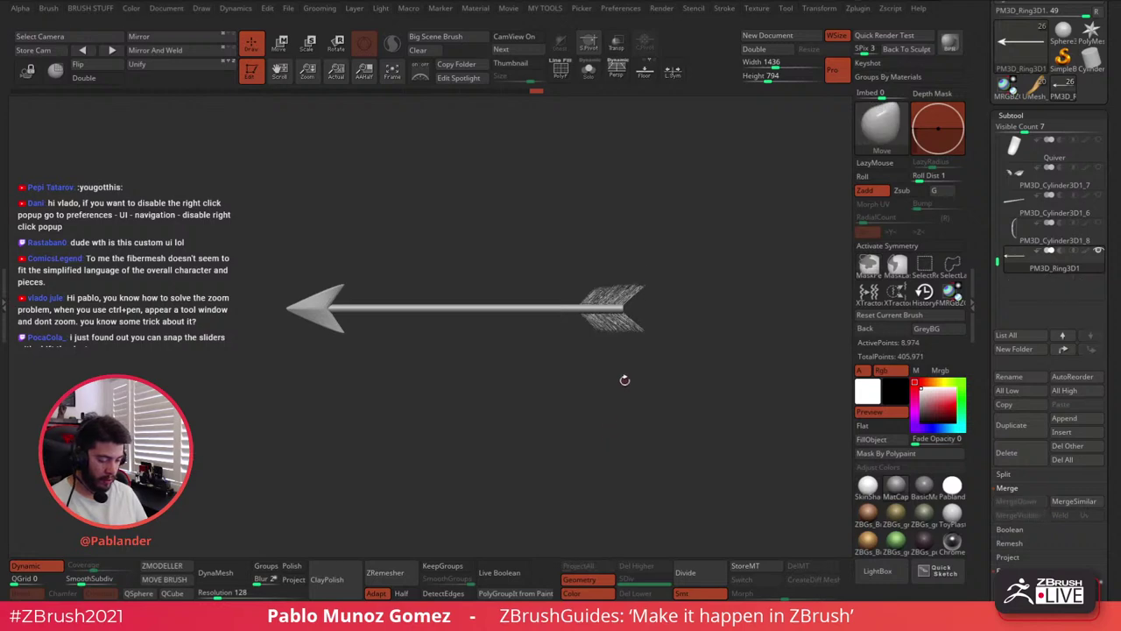
{"action": "key", "text": "shift+f"}
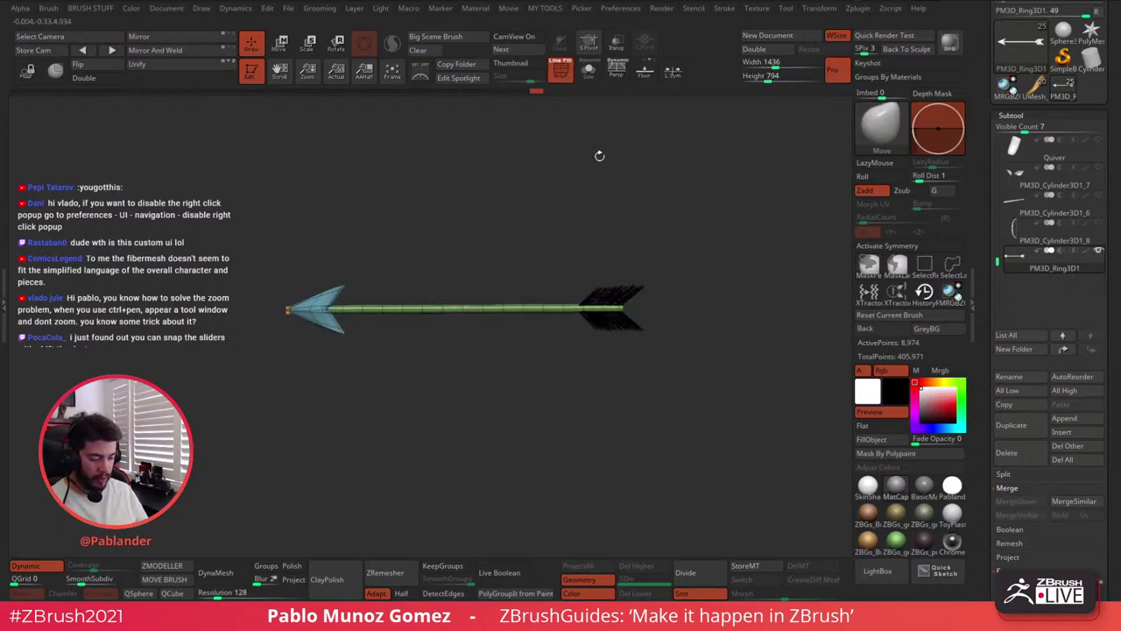
{"action": "left_click", "coordinate": [560, 72]}
Inspect the merged arrow's fletching up close and turn off dynamic subdivision on the arrow
{"action": "left_click_drag", "start_coordinate": [621, 186], "coordinate": [613, 278], "text": "alt"}
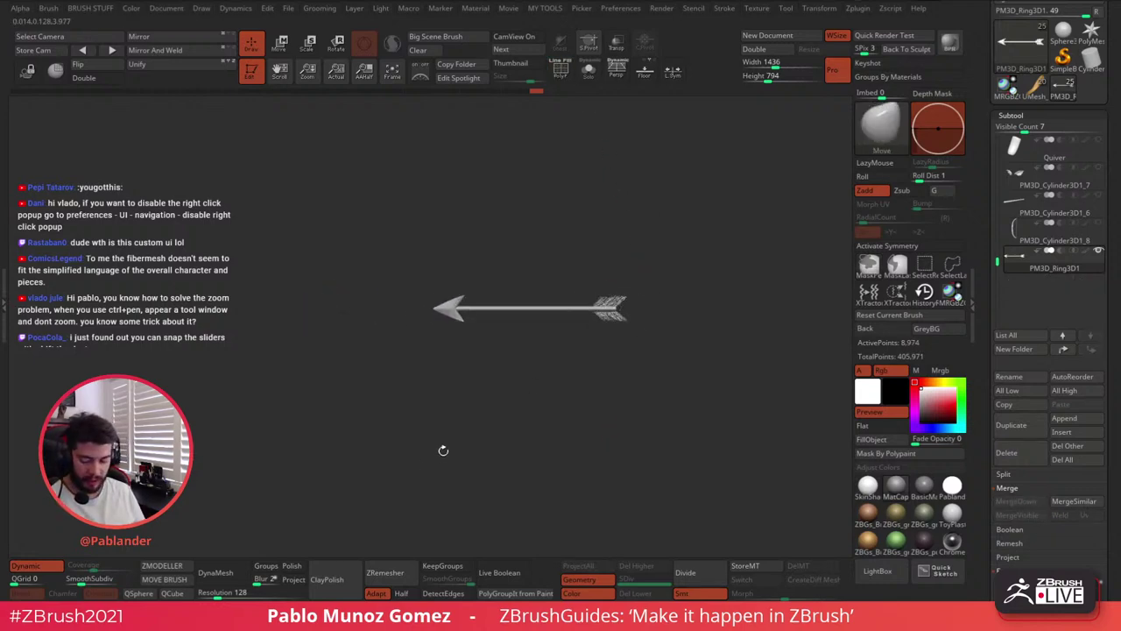
{"action": "left_click_drag", "start_coordinate": [418, 433], "coordinate": [650, 519], "text": "alt"}
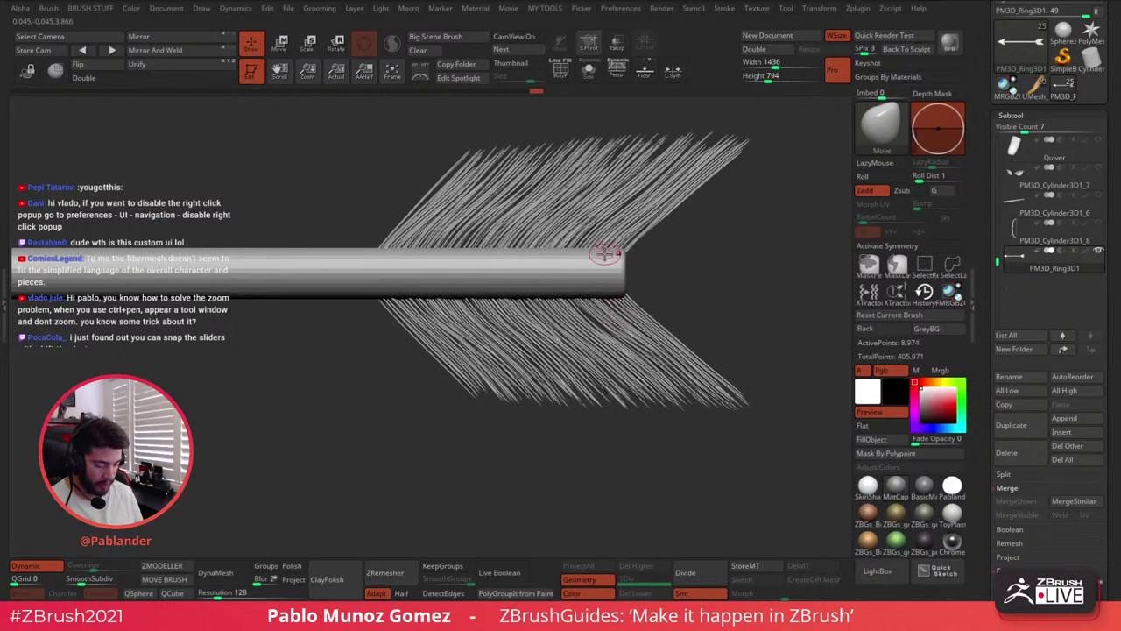
{"action": "right_click_drag", "start_coordinate": [622, 176], "coordinate": [436, 173], "text": "alt"}
{"action": "right_click_drag", "start_coordinate": [541, 366], "coordinate": [551, 361], "text": "alt"}
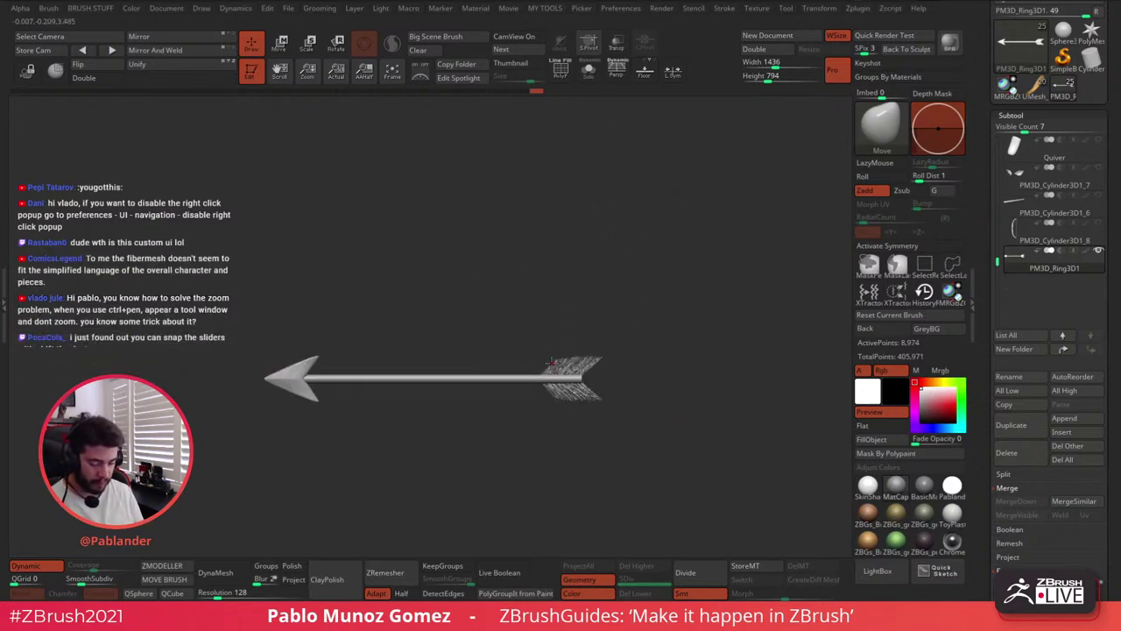
{"action": "left_click_drag", "start_coordinate": [417, 410], "coordinate": [488, 345], "text": "alt"}
{"action": "left_click", "coordinate": [39, 566]}
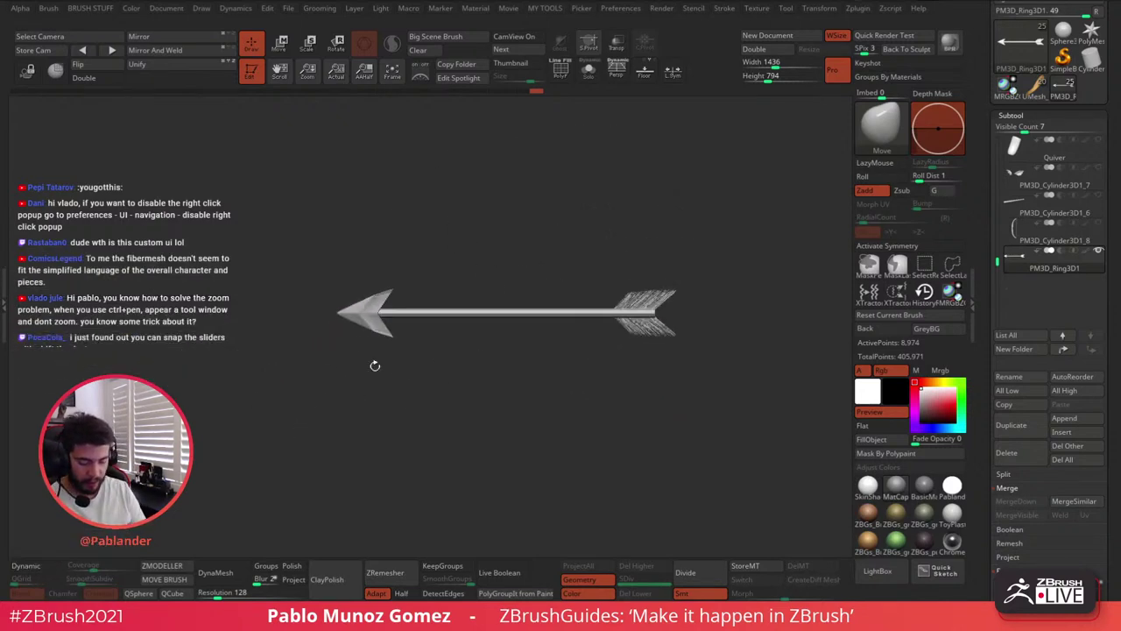
{"action": "left_click_drag", "start_coordinate": [516, 390], "coordinate": [463, 380], "text": "alt"}
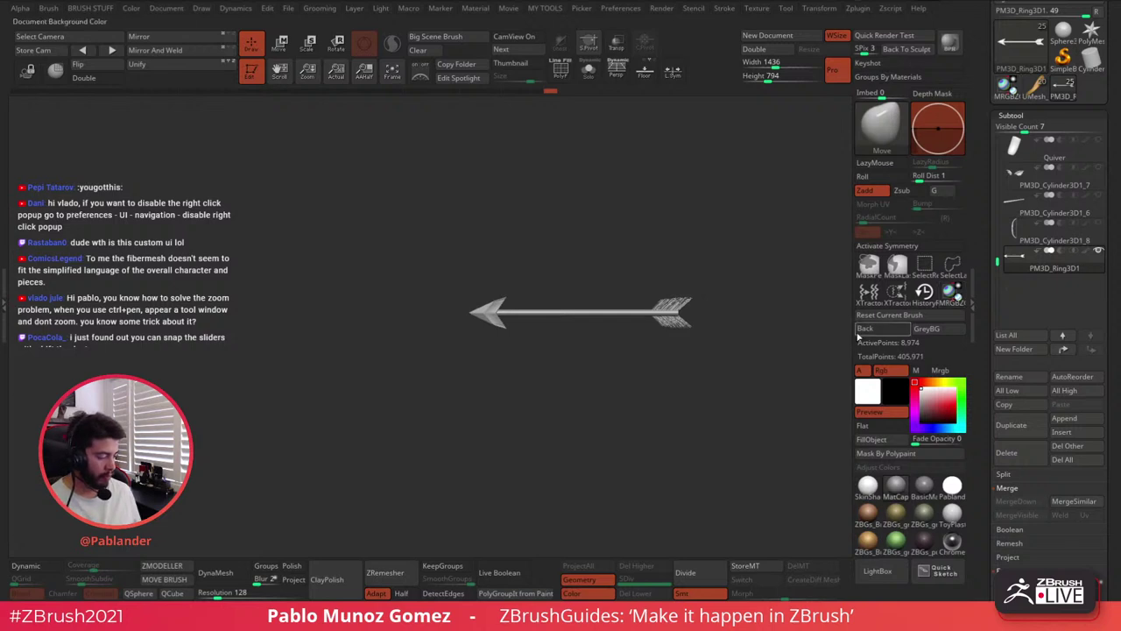
{"action": "left_click_drag", "start_coordinate": [776, 362], "coordinate": [722, 373], "text": "alt"}
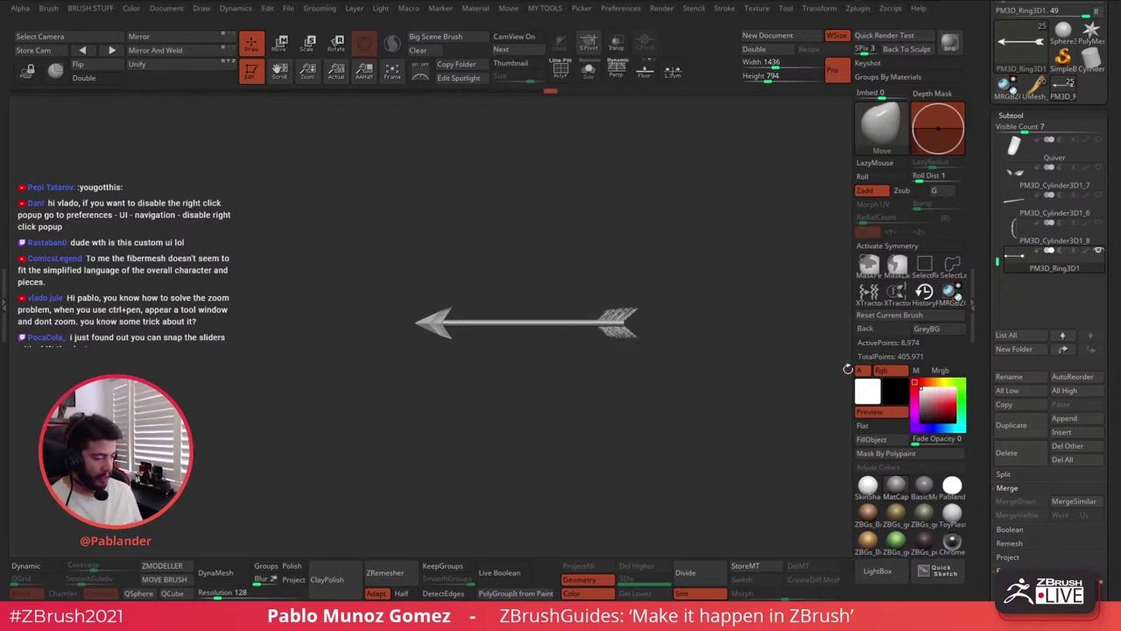
Display the whole character together with the arrow and raise the arrow slightly using the Move gizmo
{"action": "left_click", "coordinate": [589, 75]}
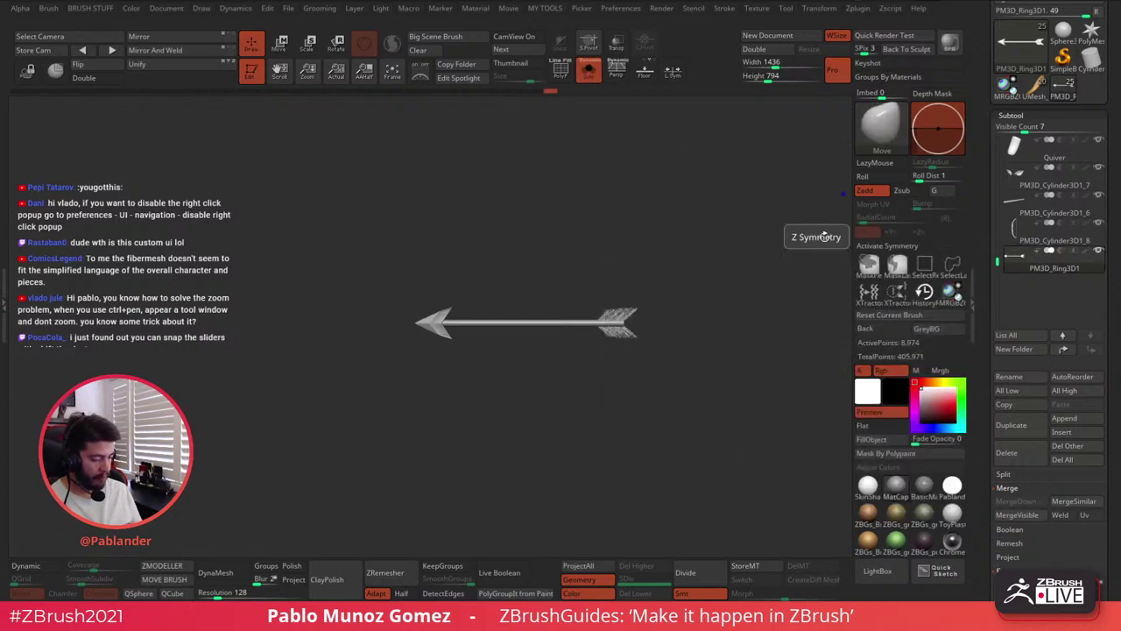
{"action": "left_click", "coordinate": [589, 70]}
{"action": "left_click", "coordinate": [280, 44]}
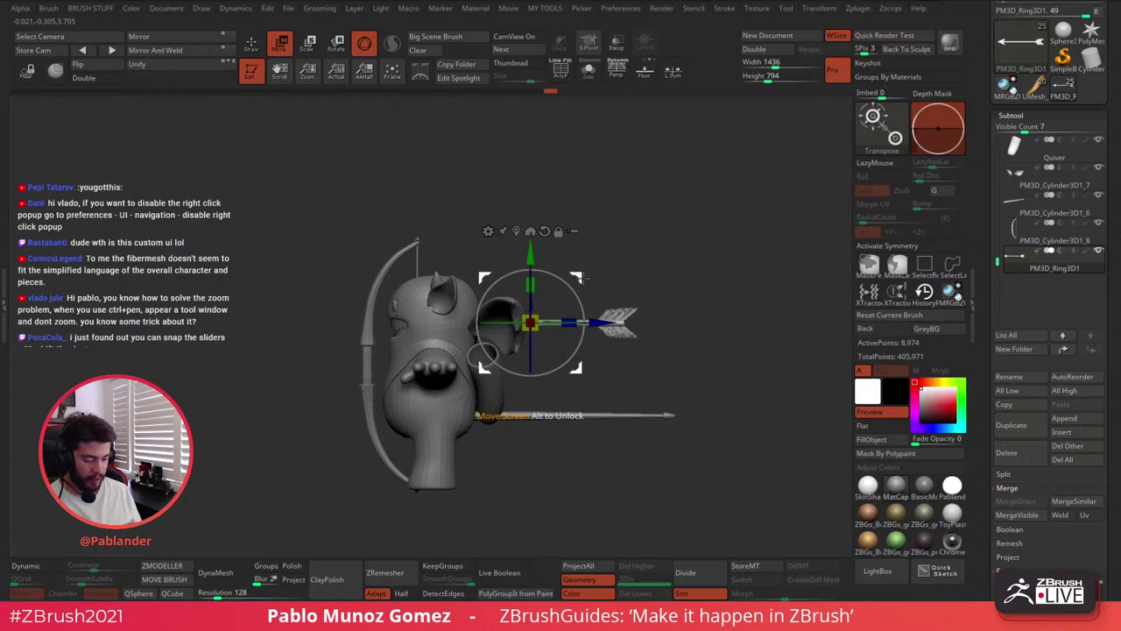
{"action": "left_click_drag", "start_coordinate": [581, 276], "coordinate": [581, 271]}
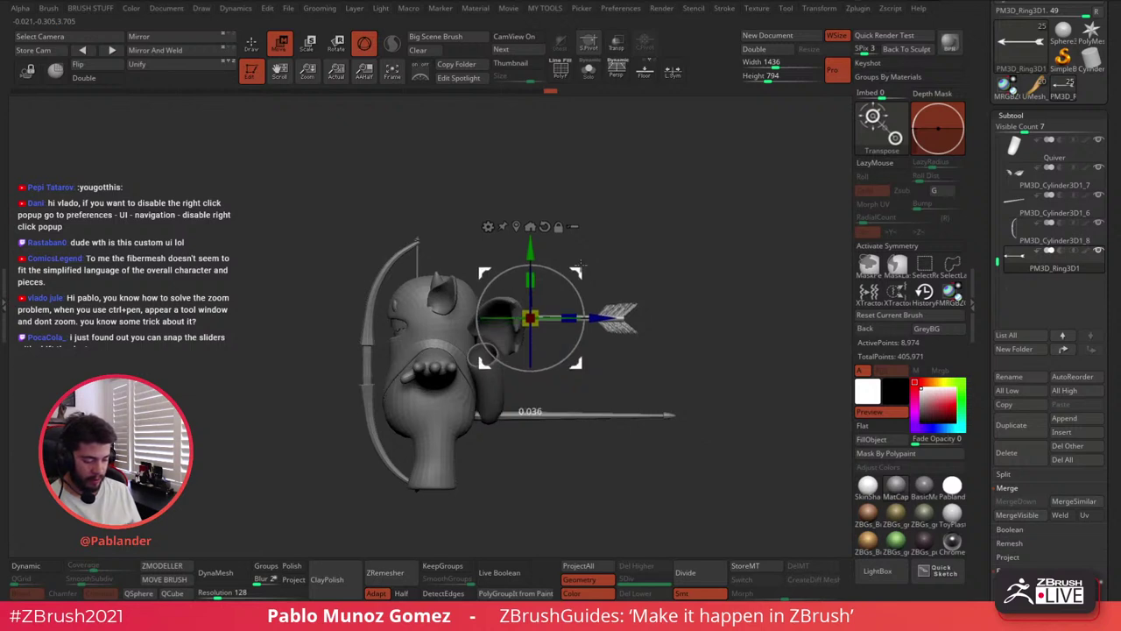
{"action": "left_click_drag", "start_coordinate": [668, 235], "coordinate": [617, 233]}
{"action": "left_click_drag", "start_coordinate": [625, 237], "coordinate": [718, 245], "text": "shift"}
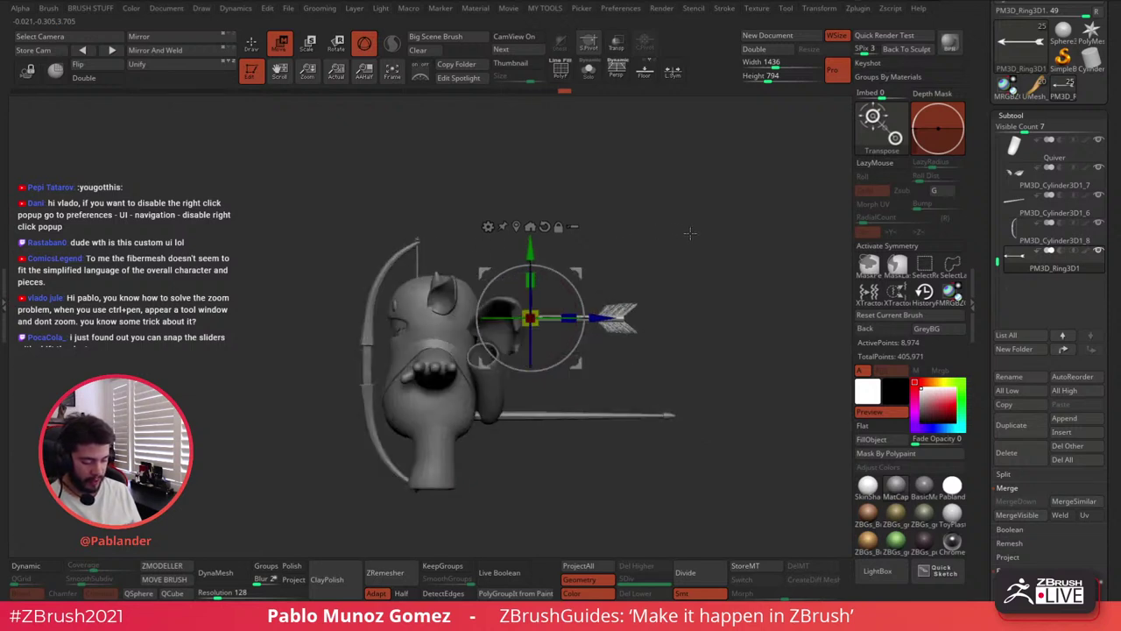
Move the arrow forward to the character's hand beside the bow and scale it down uniformly
{"action": "left_click_drag", "start_coordinate": [581, 268], "coordinate": [448, 318]}
{"action": "right_click_drag", "start_coordinate": [448, 317], "coordinate": [518, 300]}
{"action": "left_click_drag", "start_coordinate": [518, 299], "coordinate": [623, 299]}
{"action": "left_click_drag", "start_coordinate": [495, 352], "coordinate": [495, 434]}
Turn on transparency and hide the UMesh_PM3D_Sphere3D_4 body subtool to expose the arrow
{"action": "left_click", "coordinate": [616, 42]}
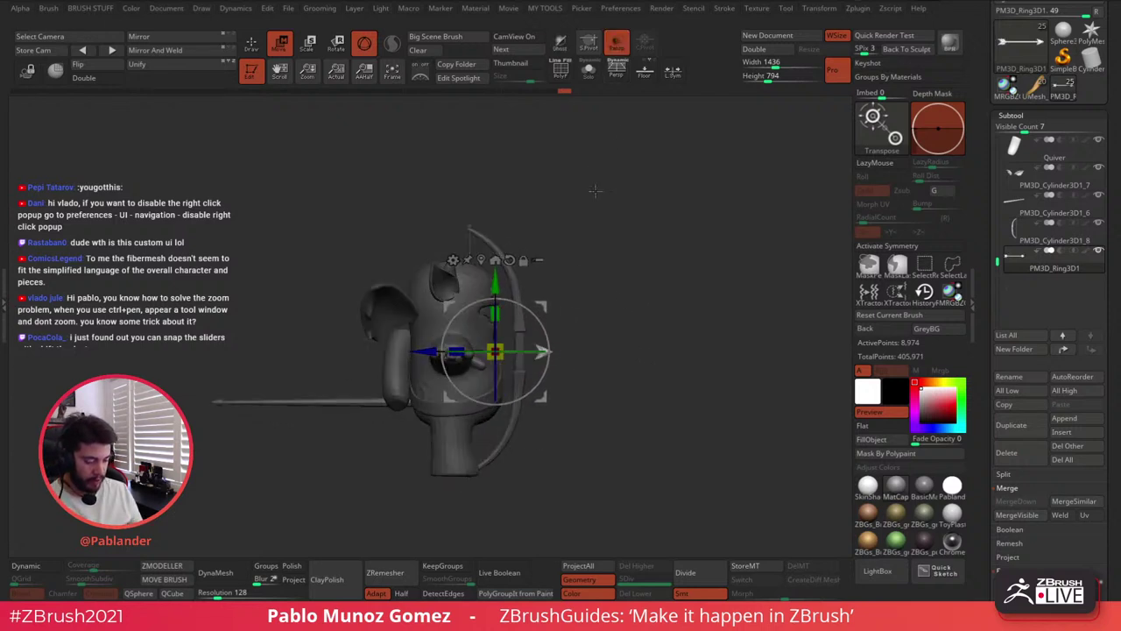
{"action": "right_click_drag", "start_coordinate": [596, 190], "coordinate": [553, 351], "text": "ctrl"}
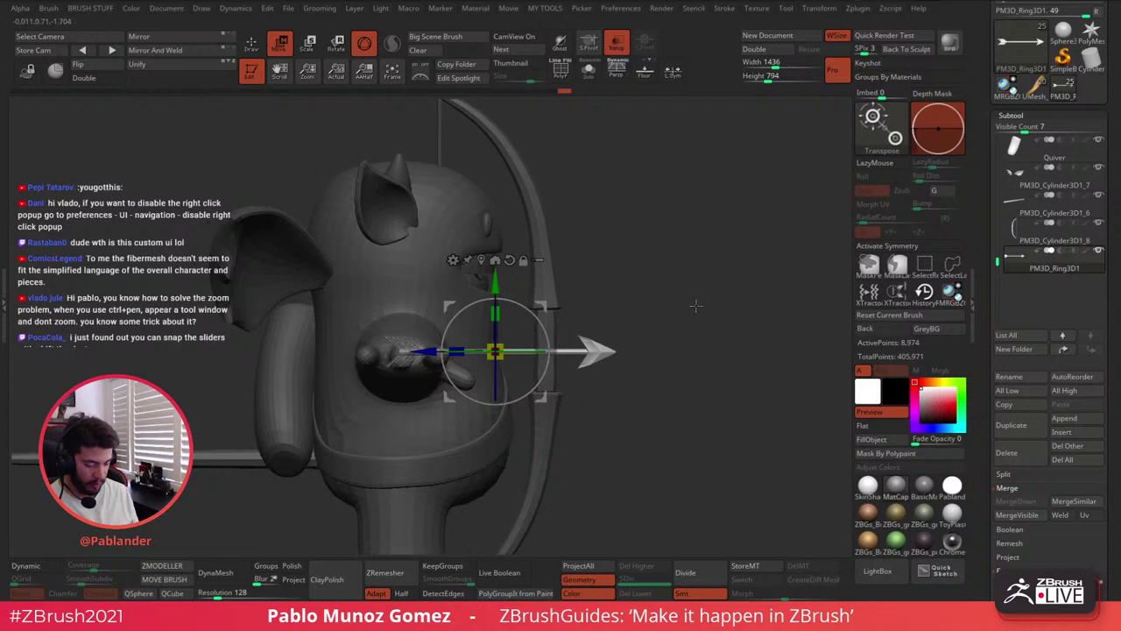
{"action": "left_click_drag", "start_coordinate": [696, 307], "coordinate": [669, 309]}
{"action": "left_click_drag", "start_coordinate": [997, 259], "coordinate": [996, 142]}
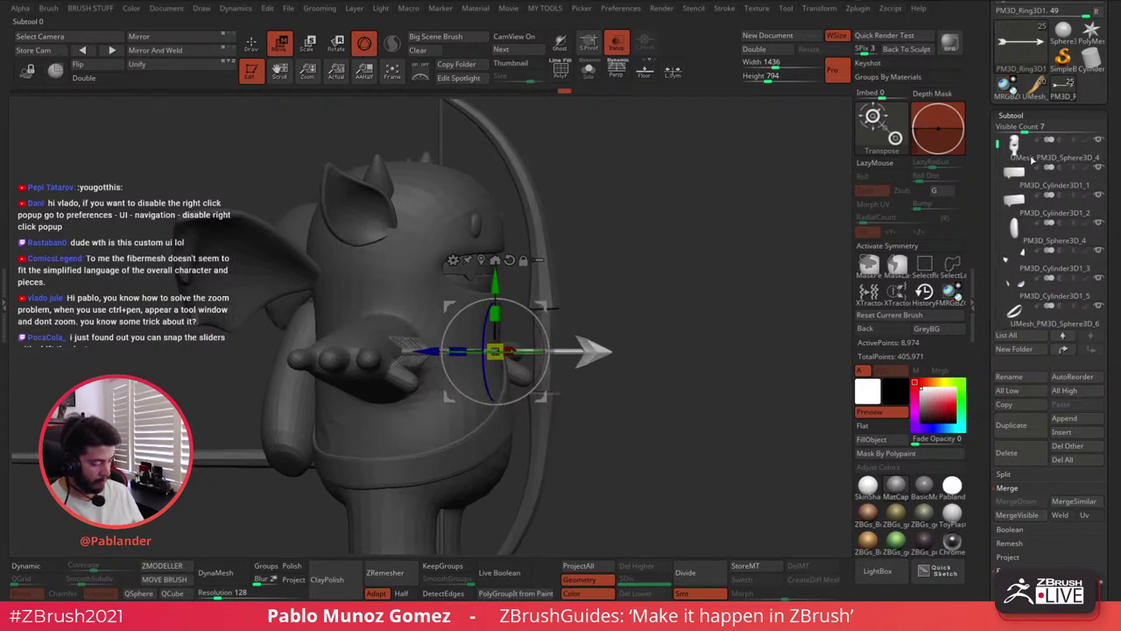
{"action": "left_click", "coordinate": [1032, 159]}
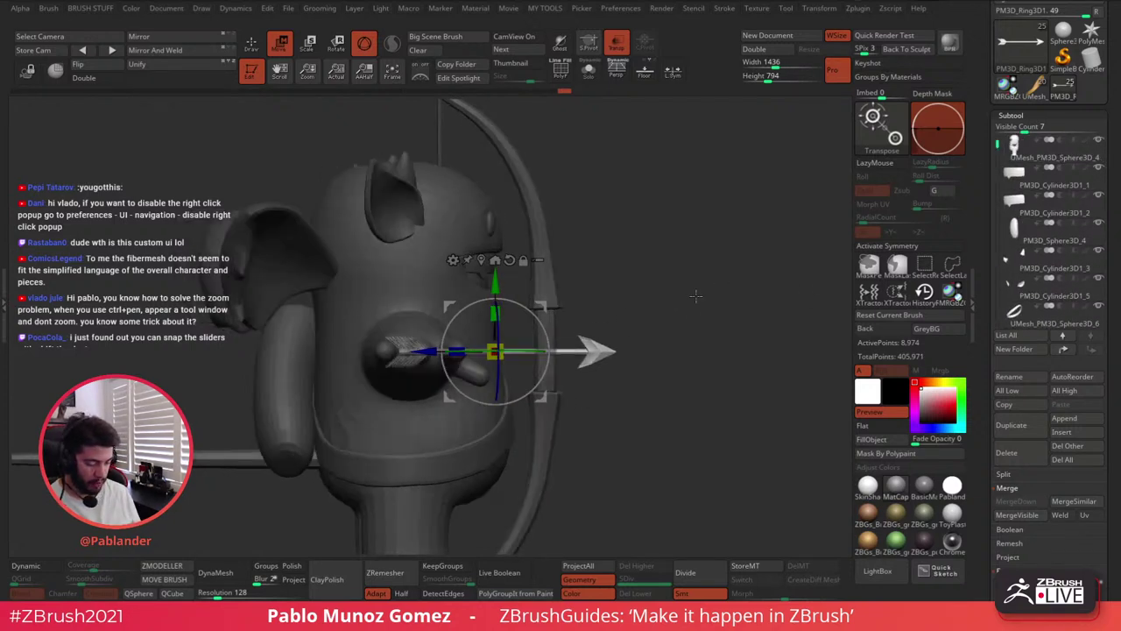
{"action": "left_click", "coordinate": [1097, 141]}
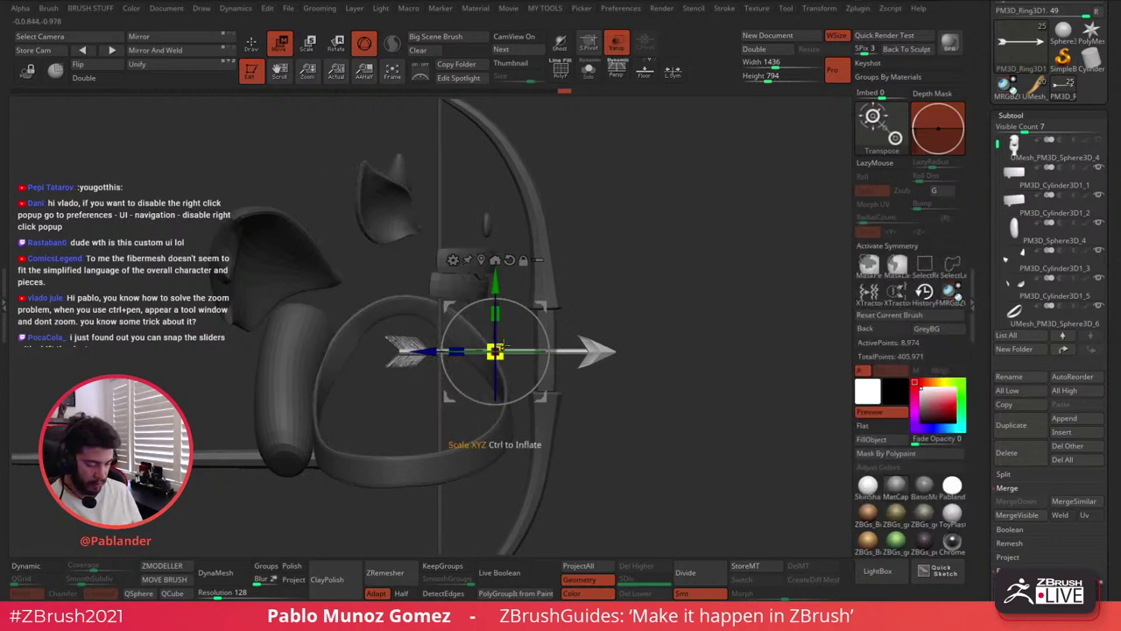
Fit the arrow to the bow by sliding it along Z, adjusting its uniform scale, and stretching it slightly along its length
{"action": "left_click_drag", "start_coordinate": [425, 351], "coordinate": [418, 352]}
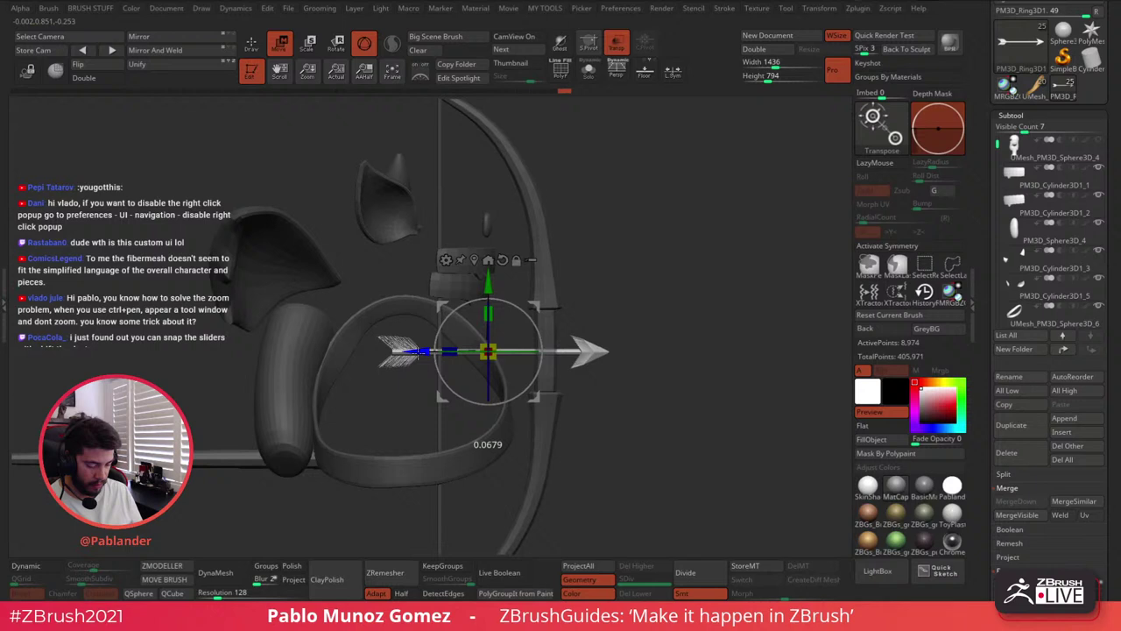
{"action": "mouse_move", "coordinate": [488, 352]}
{"action": "left_mouse_down"}
{"action": "mouse_move", "coordinate": [478, 351]}
{"action": "mouse_move", "coordinate": [486, 346]}
{"action": "left_mouse_up"}
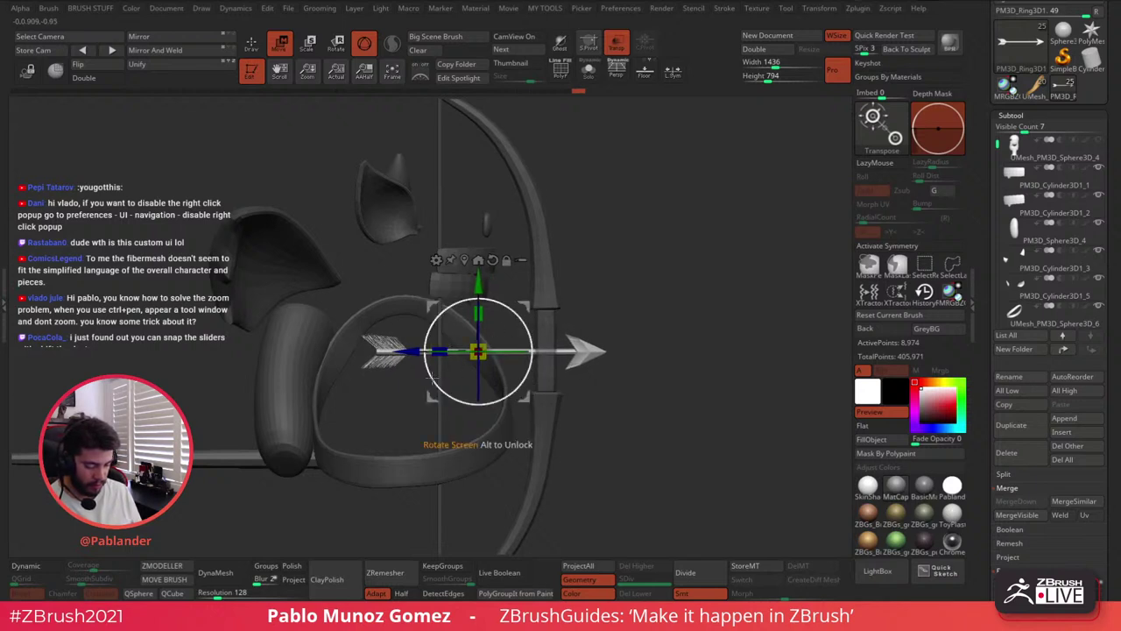
{"action": "left_click_drag", "start_coordinate": [415, 354], "coordinate": [410, 353]}
{"action": "left_click_drag", "start_coordinate": [593, 382], "coordinate": [718, 354]}
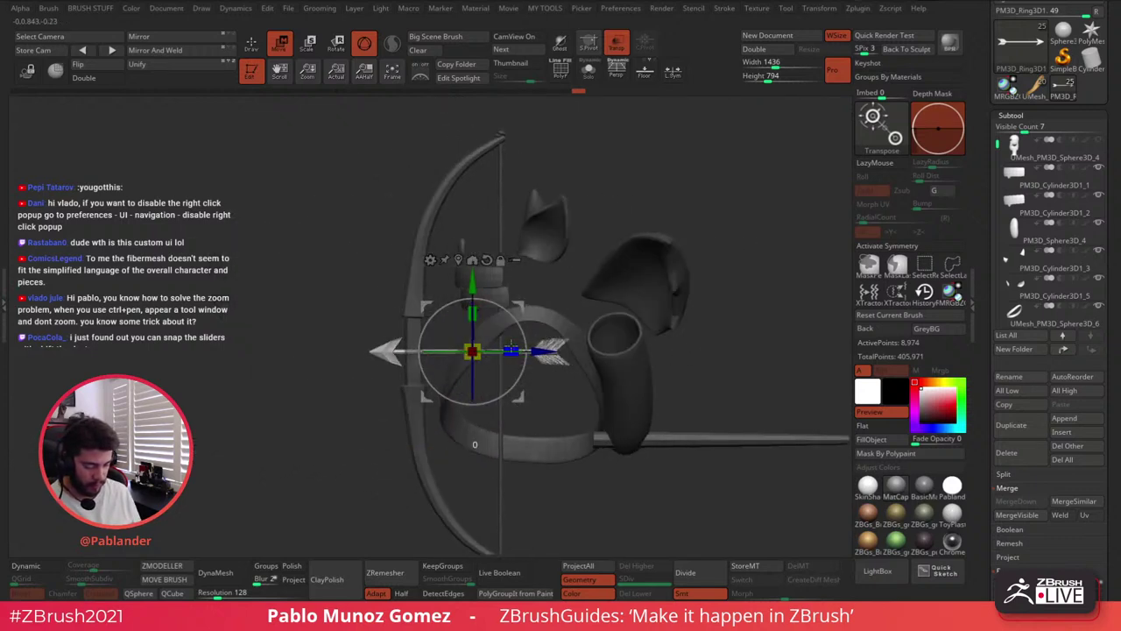
{"action": "left_click_drag", "start_coordinate": [512, 350], "coordinate": [536, 351]}
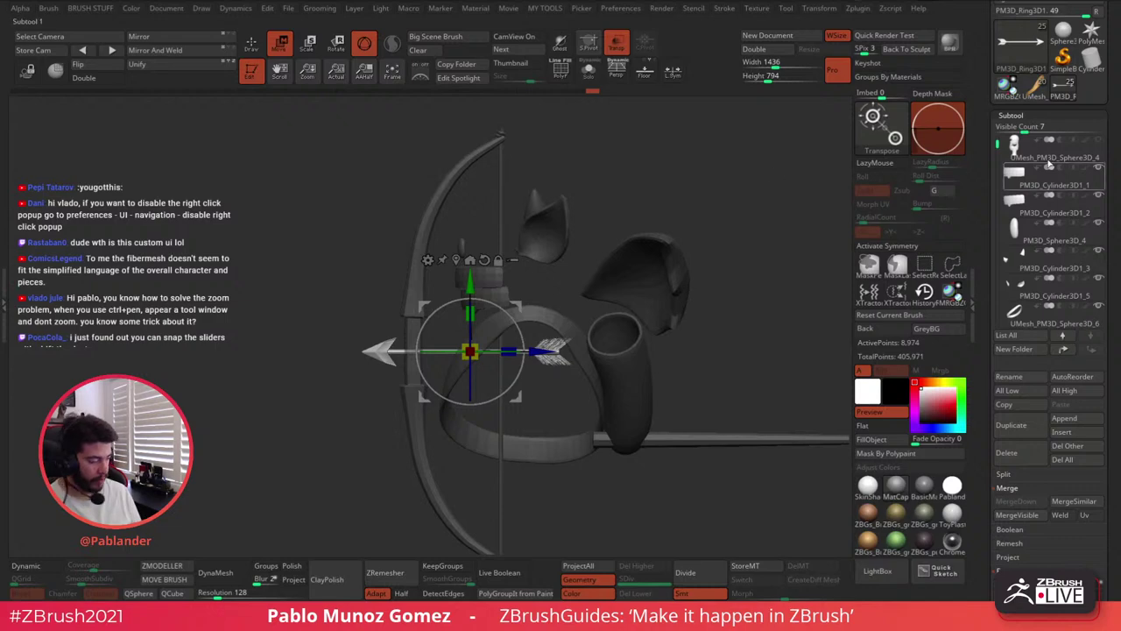
Show the UMesh_PM3D_Sphere3D_4 body subtool again and turn off transparency
{"action": "left_click", "coordinate": [1100, 140]}
{"action": "left_click", "coordinate": [617, 45]}
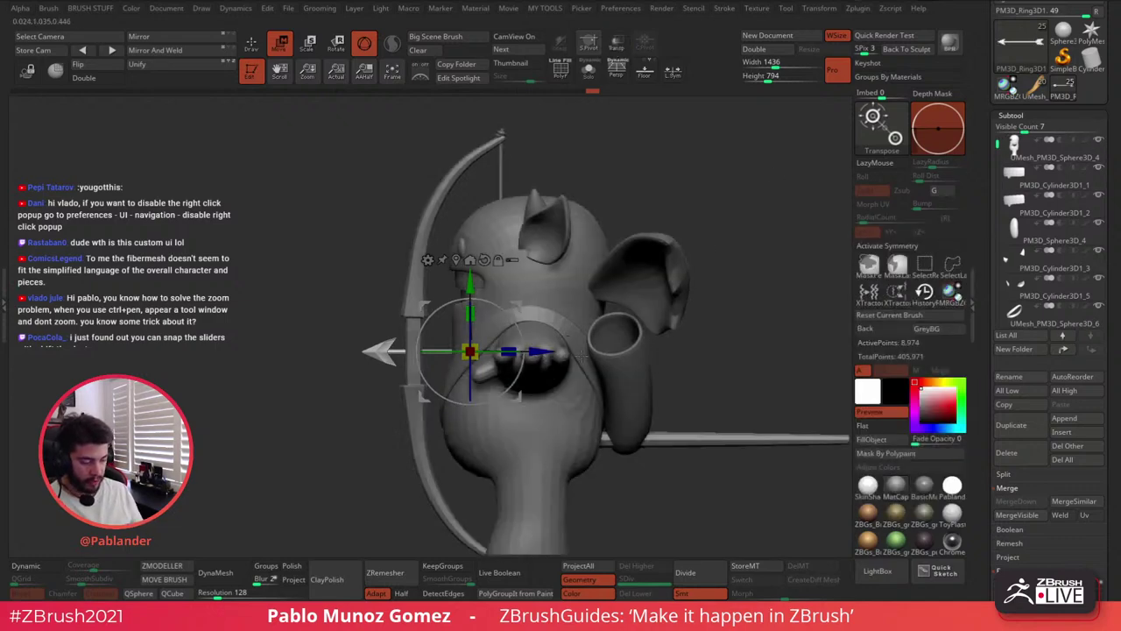
{"action": "right_click_drag", "start_coordinate": [614, 403], "coordinate": [673, 372], "text": "ctrl"}
{"action": "left_click_drag", "start_coordinate": [673, 372], "coordinate": [613, 382]}
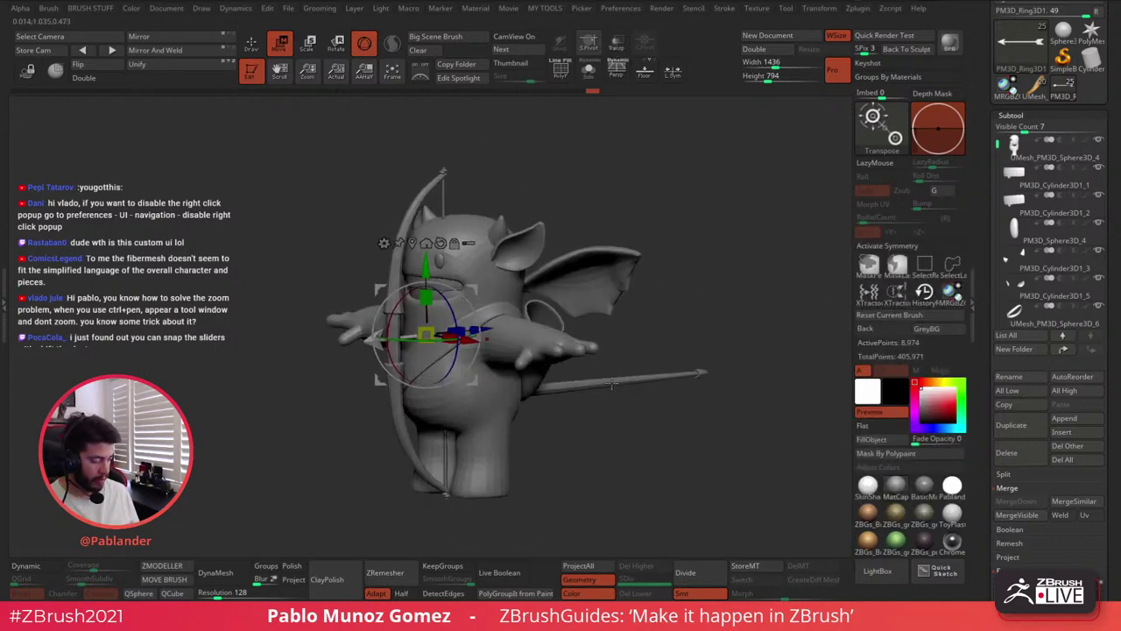
Duplicate the finished PM3D_Ring3D1 arrow subtool
{"action": "left_click_drag", "start_coordinate": [997, 145], "coordinate": [997, 237]}
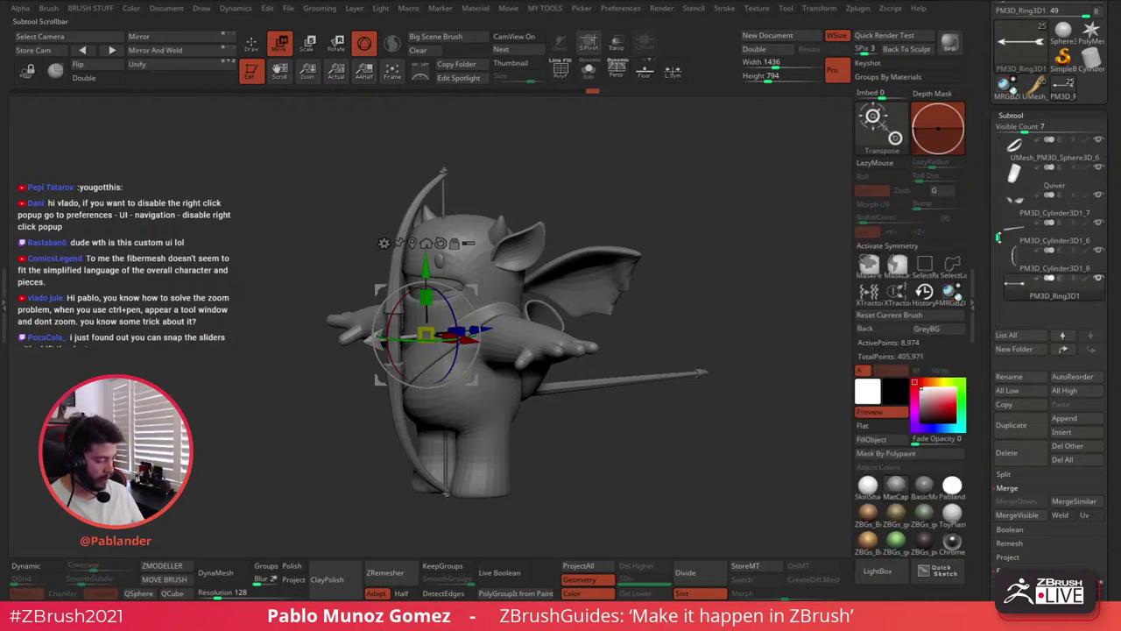
{"action": "left_click", "coordinate": [1030, 424]}
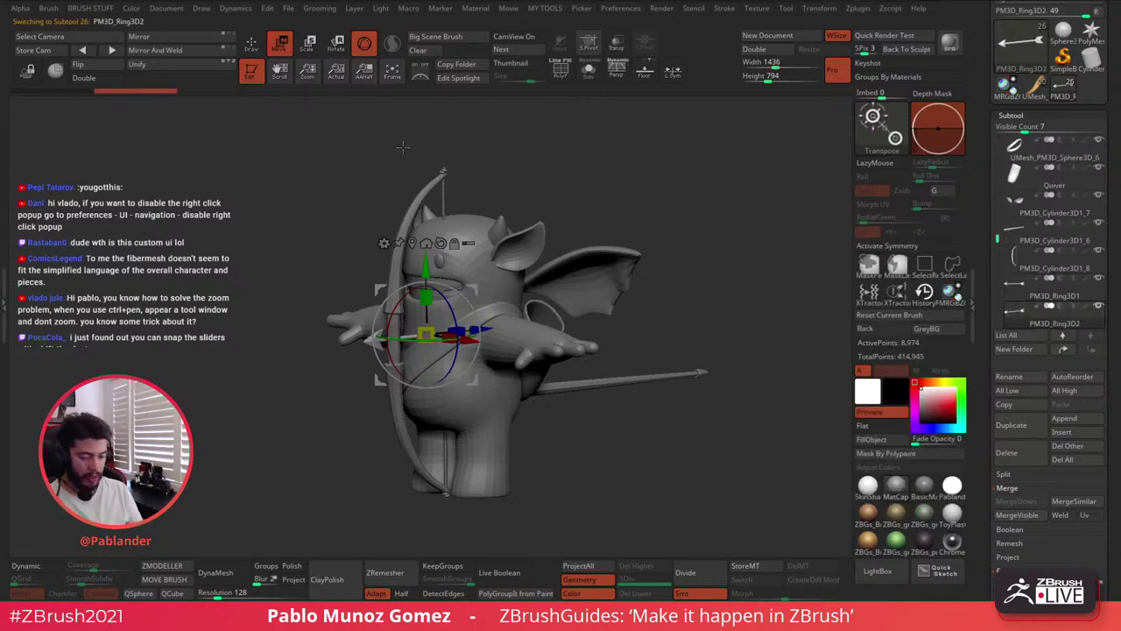
Move and rotate the duplicated arrow behind the character, tilting it to align with the quiver with its fletching upward
{"action": "left_click_drag", "start_coordinate": [475, 286], "coordinate": [492, 273]}
{"action": "right_click_drag", "start_coordinate": [508, 266], "coordinate": [498, 271]}
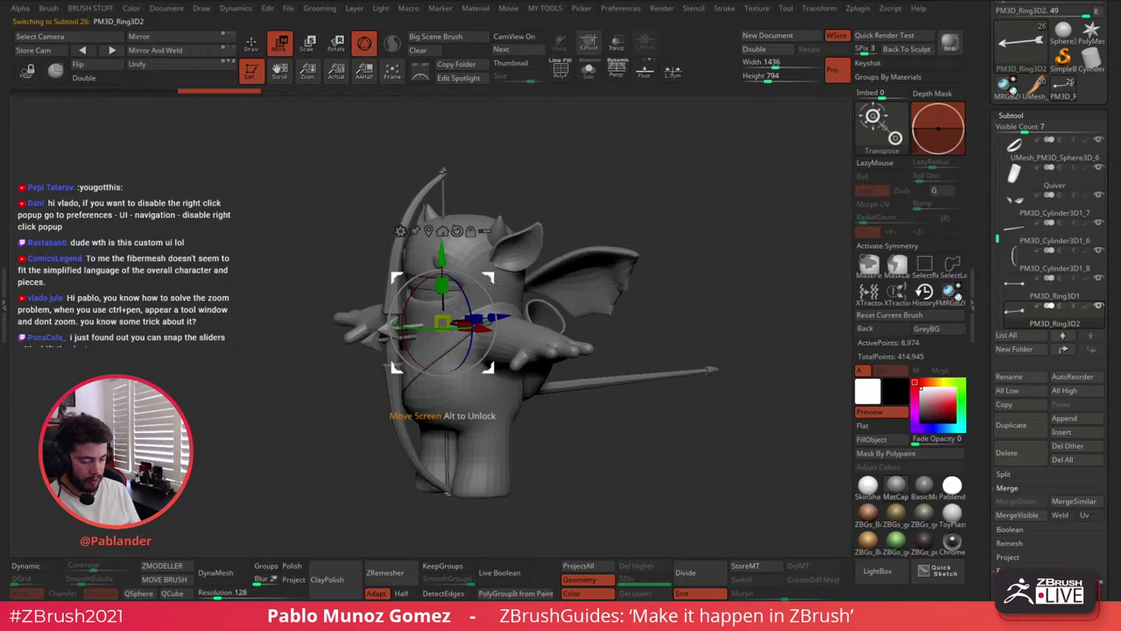
{"action": "left_click_drag", "start_coordinate": [498, 274], "coordinate": [681, 210]}
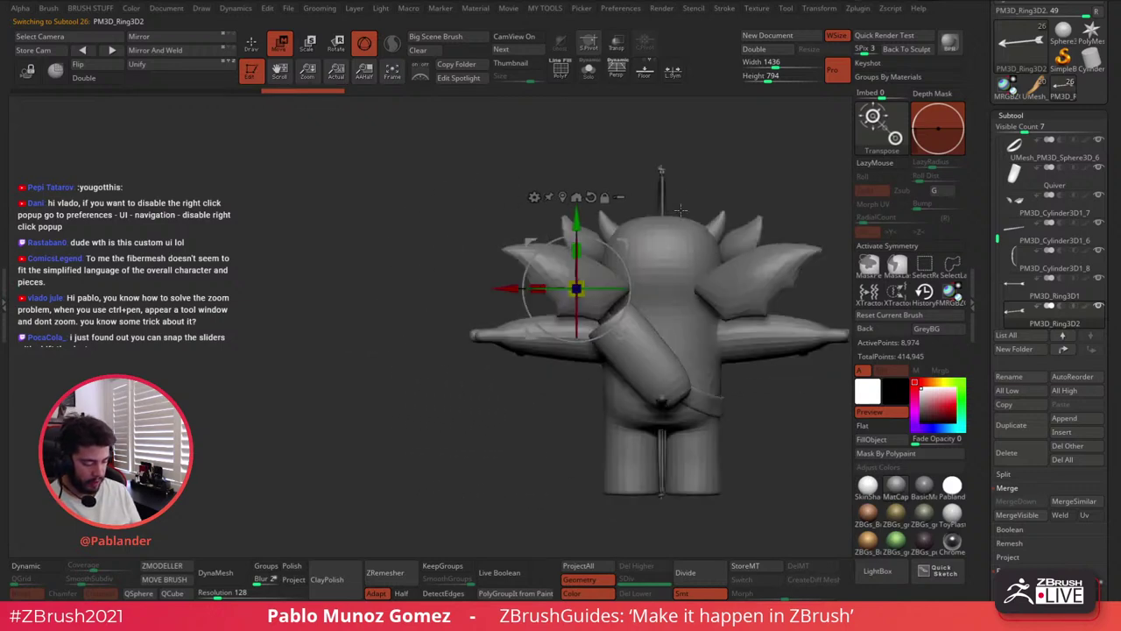
{"action": "right_click_drag", "start_coordinate": [641, 277], "coordinate": [658, 363]}
{"action": "left_click_drag", "start_coordinate": [676, 295], "coordinate": [490, 210]}
{"action": "left_click_drag", "start_coordinate": [517, 245], "coordinate": [647, 402]}
{"action": "right_click_drag", "start_coordinate": [736, 394], "coordinate": [690, 388]}
{"action": "left_click_drag", "start_coordinate": [651, 454], "coordinate": [643, 417]}
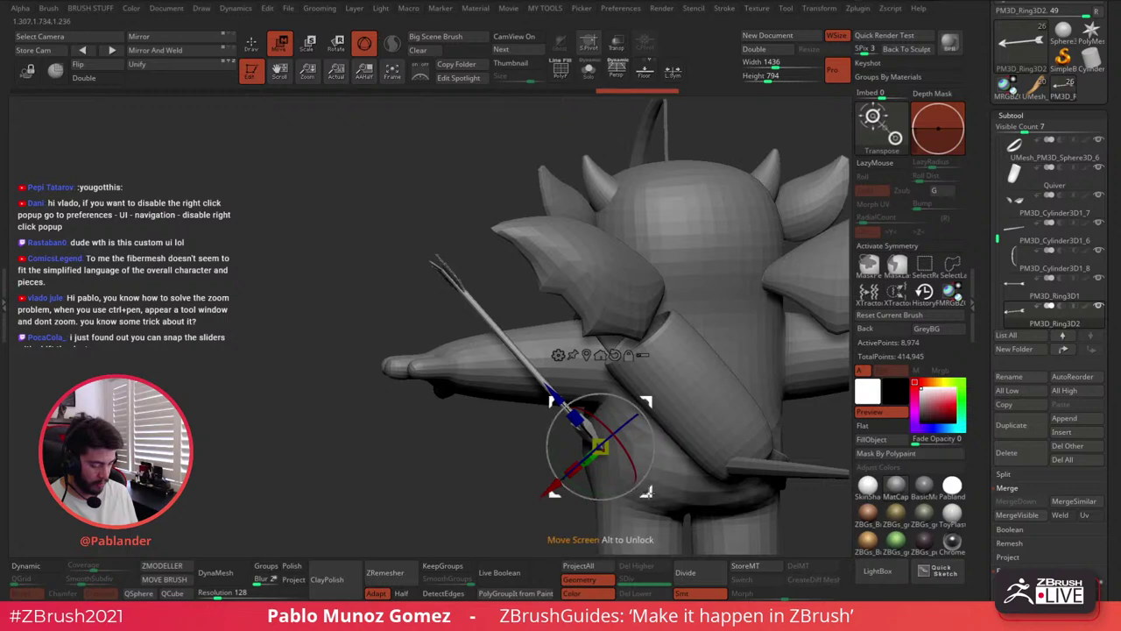
{"action": "left_click_drag", "start_coordinate": [651, 495], "coordinate": [761, 481]}
{"action": "right_click_drag", "start_coordinate": [736, 419], "coordinate": [790, 415]}
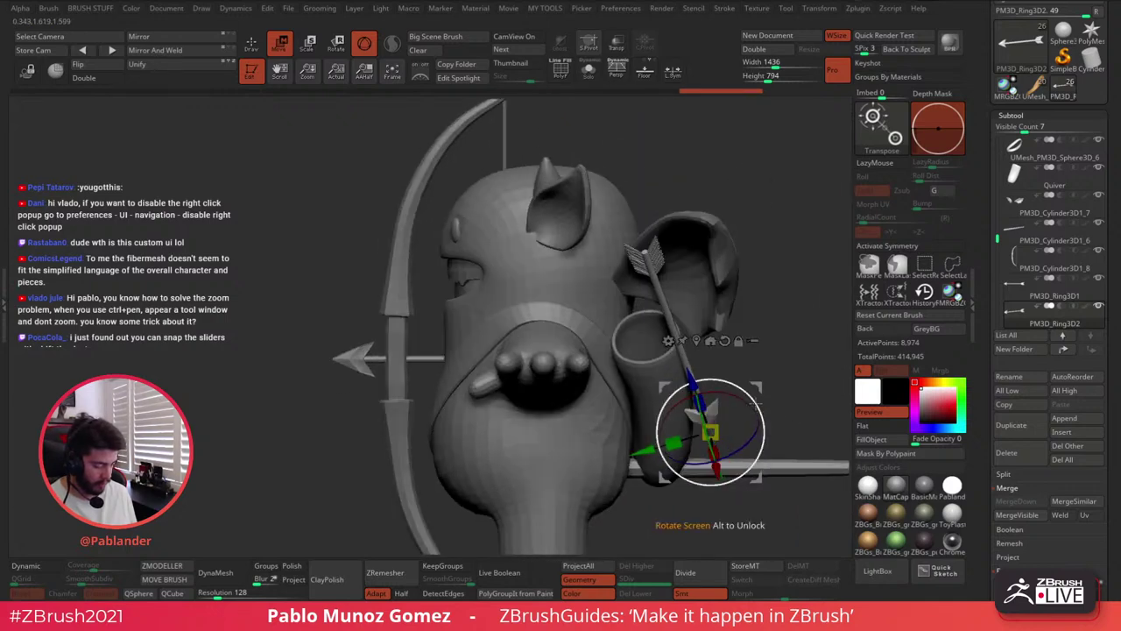
Slide and rotate the arrow into the quiver so that its fletching sticks out of the opening
{"action": "left_click_drag", "start_coordinate": [761, 389], "coordinate": [713, 405]}
{"action": "right_click_drag", "start_coordinate": [770, 415], "coordinate": [716, 421]}
{"action": "left_click_drag", "start_coordinate": [715, 430], "coordinate": [713, 418]}
{"action": "right_click_drag", "start_coordinate": [716, 412], "coordinate": [684, 389], "text": "alt"}
{"action": "left_click_drag", "start_coordinate": [683, 380], "coordinate": [667, 357]}
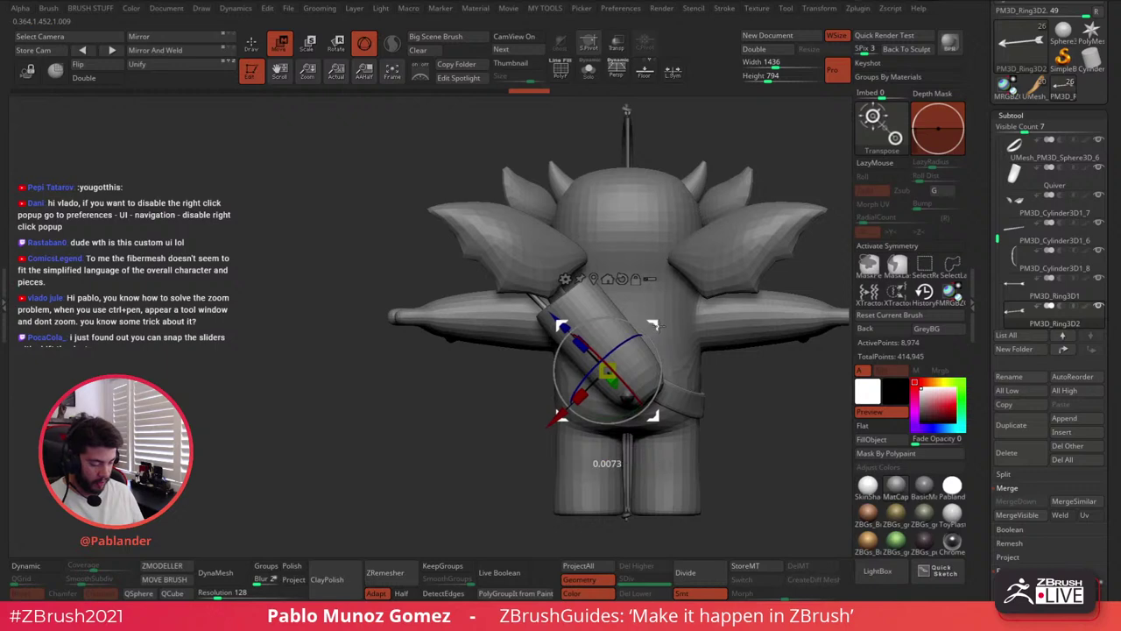
{"action": "left_click_drag", "start_coordinate": [688, 321], "coordinate": [686, 347]}
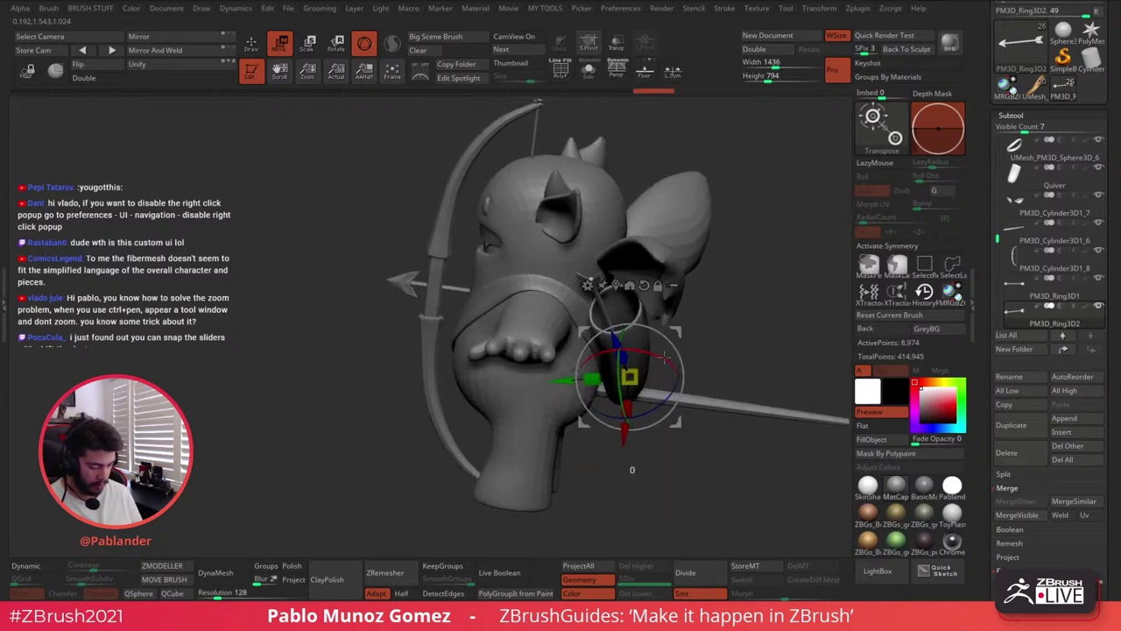
{"action": "right_click_drag", "start_coordinate": [661, 357], "coordinate": [663, 376]}
Make two copies of the quiver arrow within the same subtool, rotating and offsetting each one inside the opening
{"action": "mouse_move", "coordinate": [660, 351]}
{"action": "left_mouse_down", "text": "ctrl"}
{"action": "mouse_move", "coordinate": [660, 330]}
{"action": "mouse_move", "coordinate": [611, 349]}
{"action": "mouse_move", "coordinate": [620, 343]}
{"action": "left_mouse_up", "text": "ctrl"}
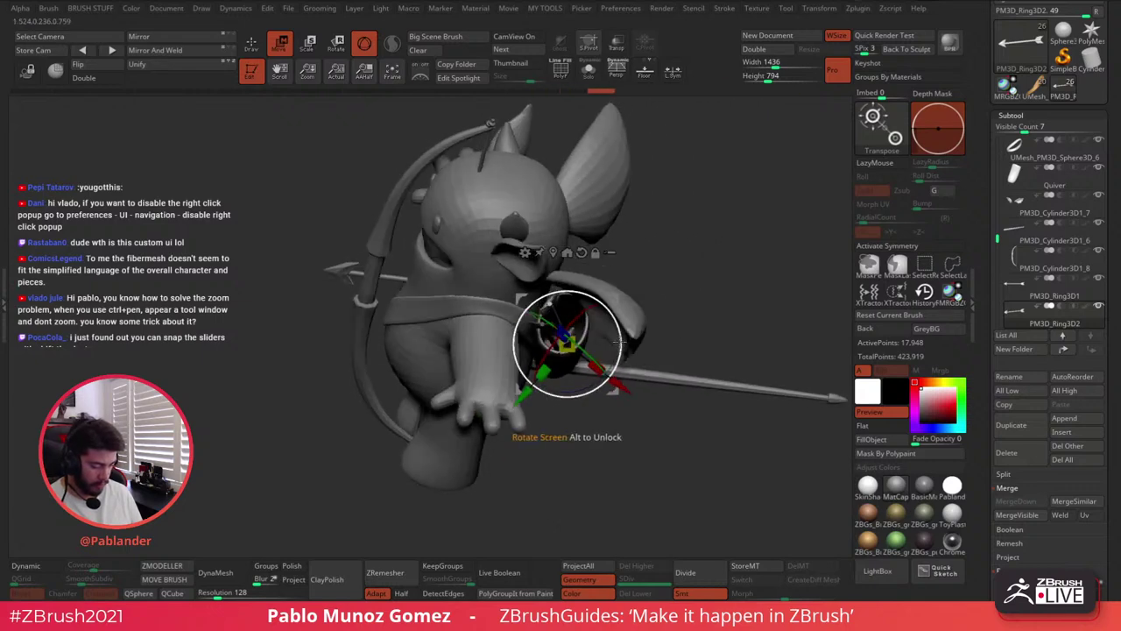
{"action": "left_click_drag", "start_coordinate": [616, 303], "coordinate": [618, 303]}
{"action": "left_click_drag", "start_coordinate": [589, 349], "coordinate": [593, 353], "text": "ctrl"}
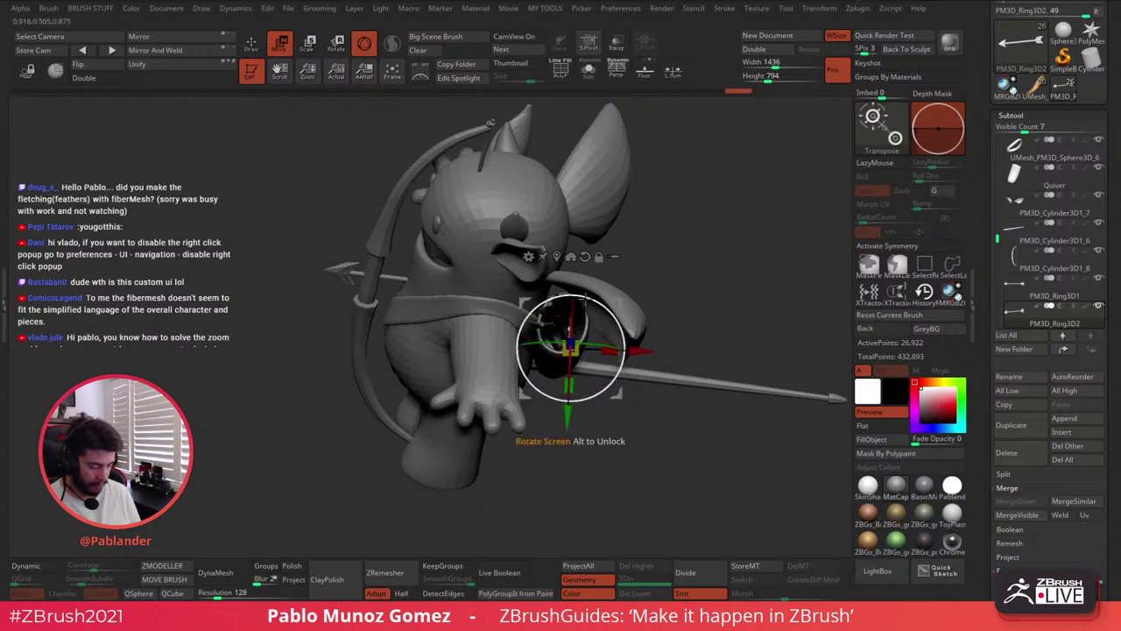
{"action": "left_click_drag", "start_coordinate": [597, 339], "coordinate": [622, 307]}
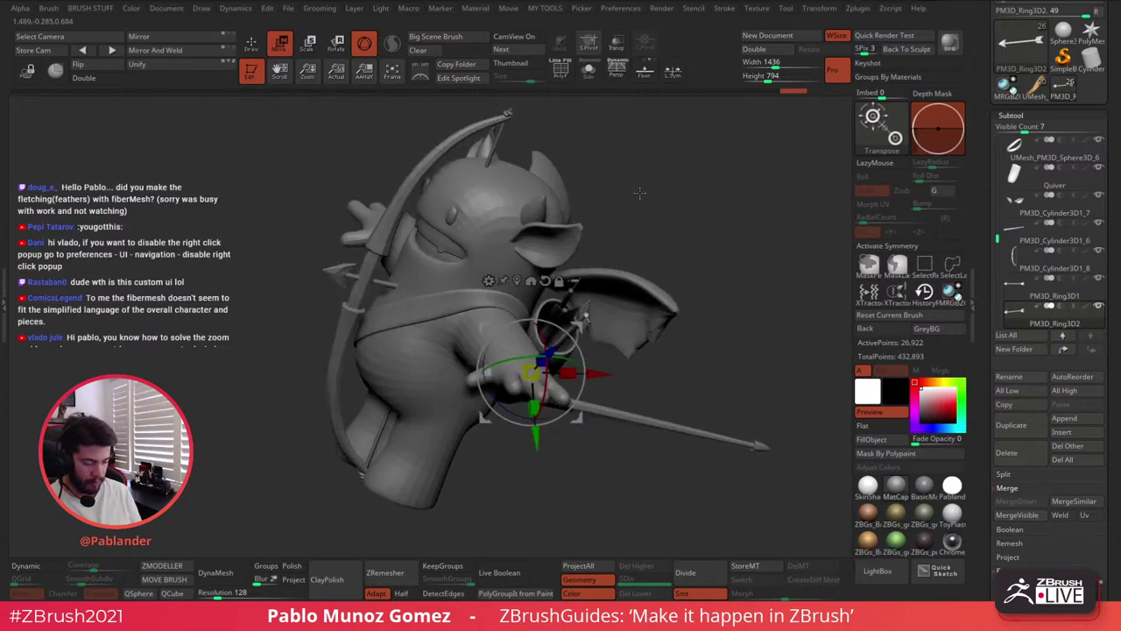
{"action": "key", "text": "q"}
{"action": "mouse_move", "coordinate": [657, 213]}
{"action": "left_mouse_down"}
{"action": "mouse_move", "coordinate": [703, 317]}
{"action": "mouse_move", "coordinate": [673, 358]}
{"action": "mouse_move", "coordinate": [587, 379]}
{"action": "left_mouse_up"}
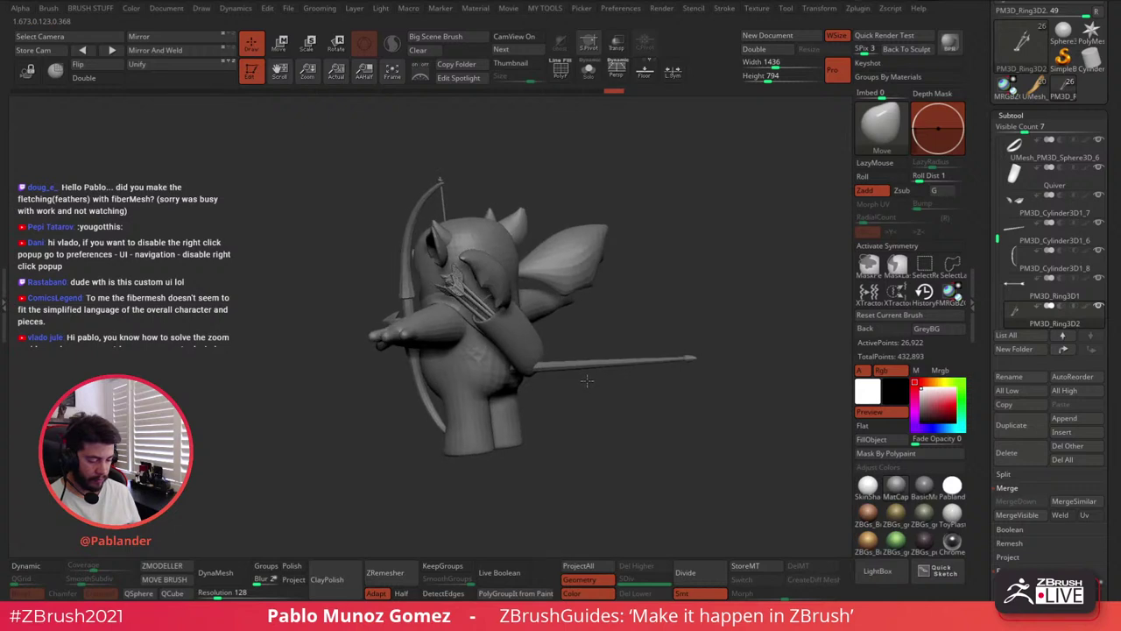
Adjust the position of the three-arrow group inside the quiver with transparency turned on, and turn transparency off again
{"action": "key", "text": "w"}
{"action": "left_click", "coordinate": [613, 44]}
{"action": "left_click_drag", "start_coordinate": [646, 180], "coordinate": [590, 189]}
{"action": "left_click_drag", "start_coordinate": [580, 305], "coordinate": [585, 313]}
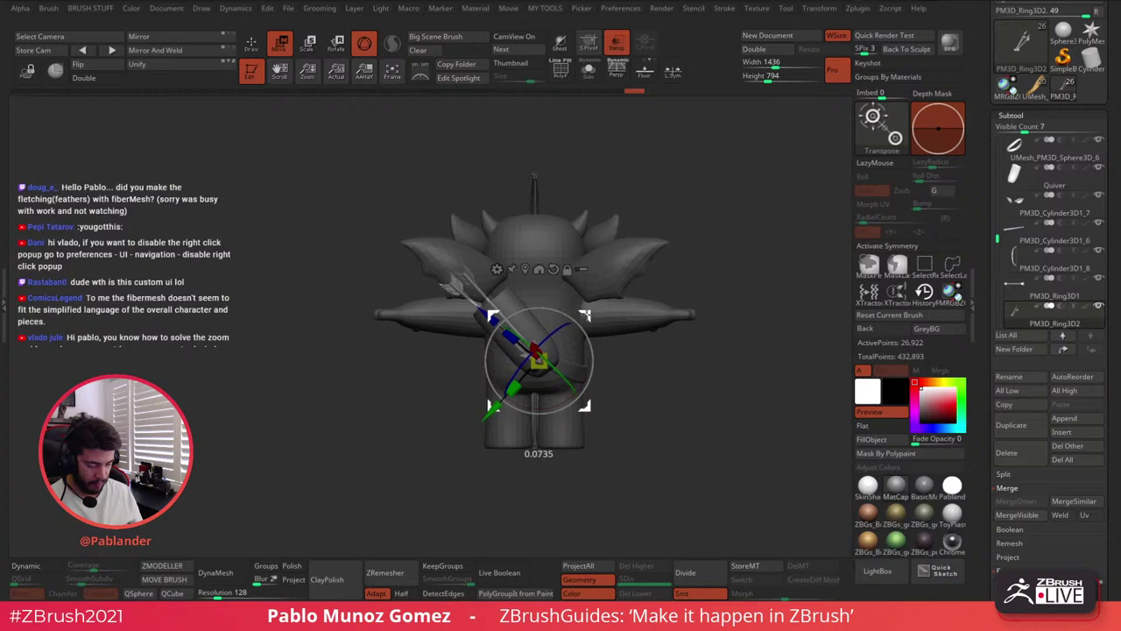
{"action": "right_click_drag", "start_coordinate": [586, 313], "coordinate": [636, 294]}
{"action": "left_click_drag", "start_coordinate": [574, 331], "coordinate": [574, 325]}
{"action": "left_click", "coordinate": [616, 42]}
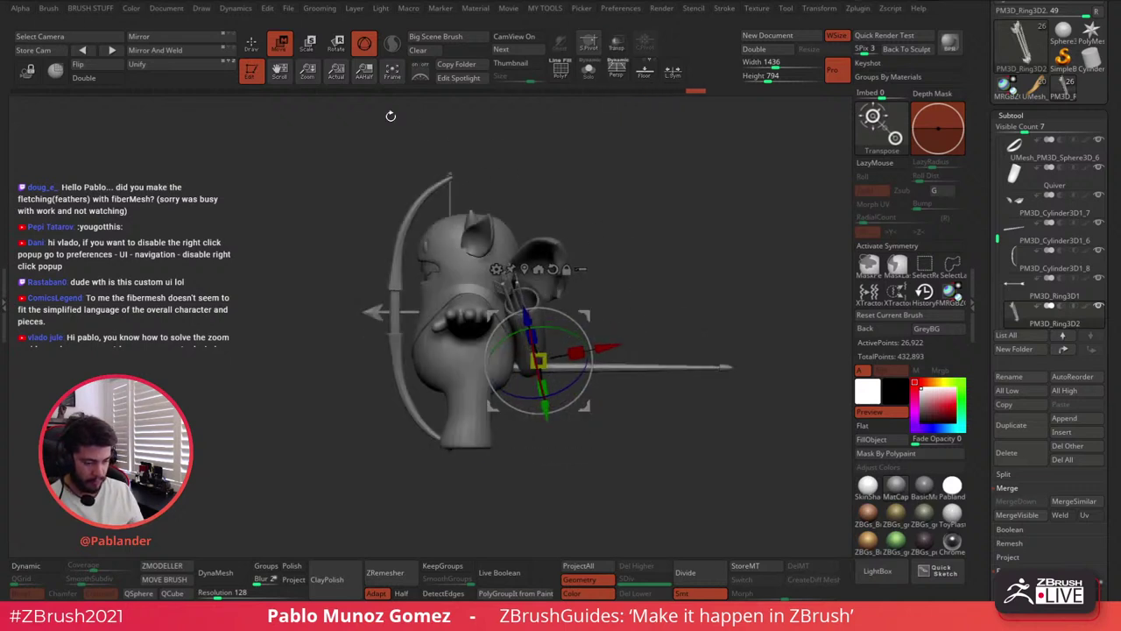
{"action": "key", "text": "q"}
Isolate the PM3D_Cylinder3D1_7 wings subtool, duplicate it, and select the duplicate
{"action": "left_click_drag", "start_coordinate": [413, 114], "coordinate": [622, 249], "text": "shift"}
{"action": "mouse_move", "coordinate": [681, 395]}
{"action": "left_mouse_down", "text": "alt"}
{"action": "mouse_move", "coordinate": [636, 406]}
{"action": "mouse_move", "coordinate": [672, 399]}
{"action": "mouse_move", "coordinate": [669, 387]}
{"action": "left_mouse_up", "text": "alt"}
{"action": "right_click", "coordinate": [645, 405]}
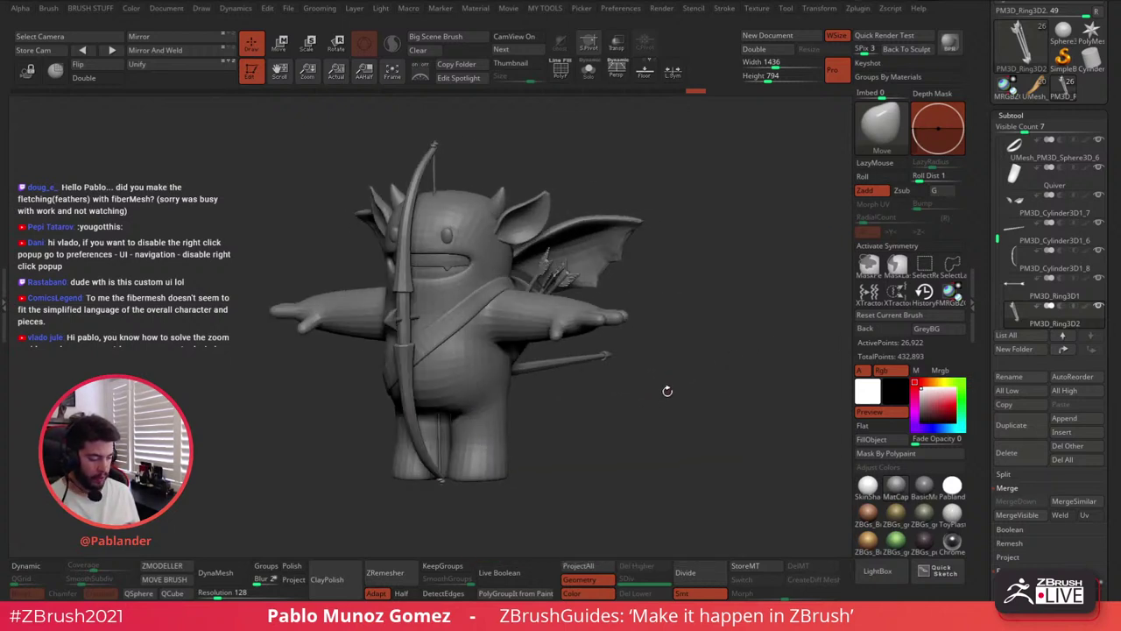
{"action": "right_click", "coordinate": [736, 290]}
{"action": "left_click_drag", "start_coordinate": [751, 290], "coordinate": [758, 290]}
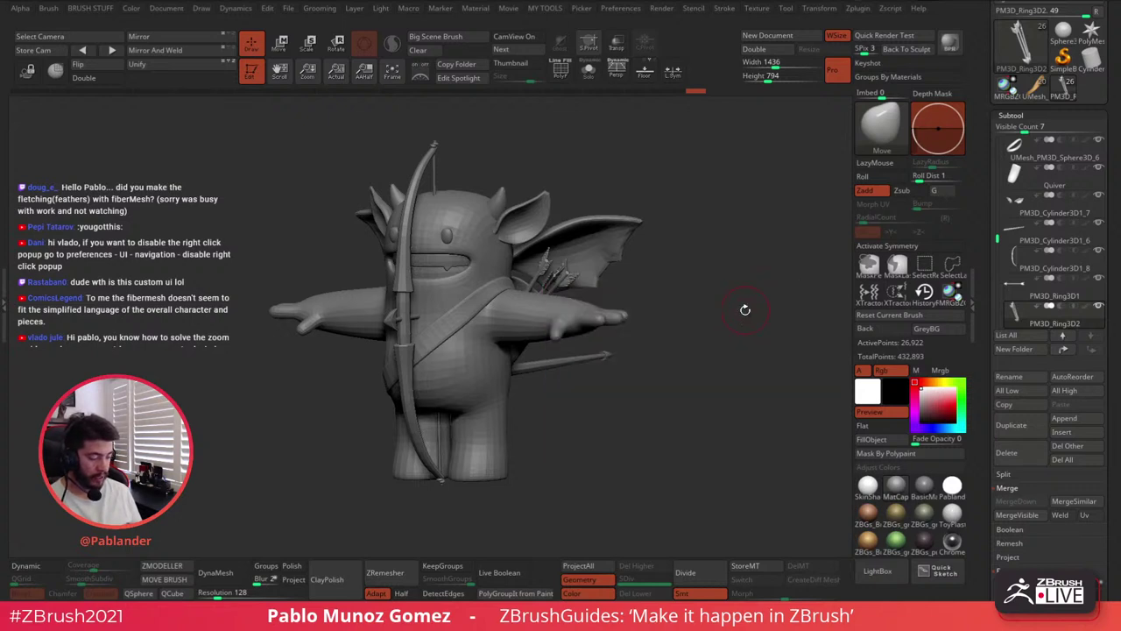
{"action": "left_click", "coordinate": [616, 224], "text": "alt"}
{"action": "left_click", "coordinate": [588, 71]}
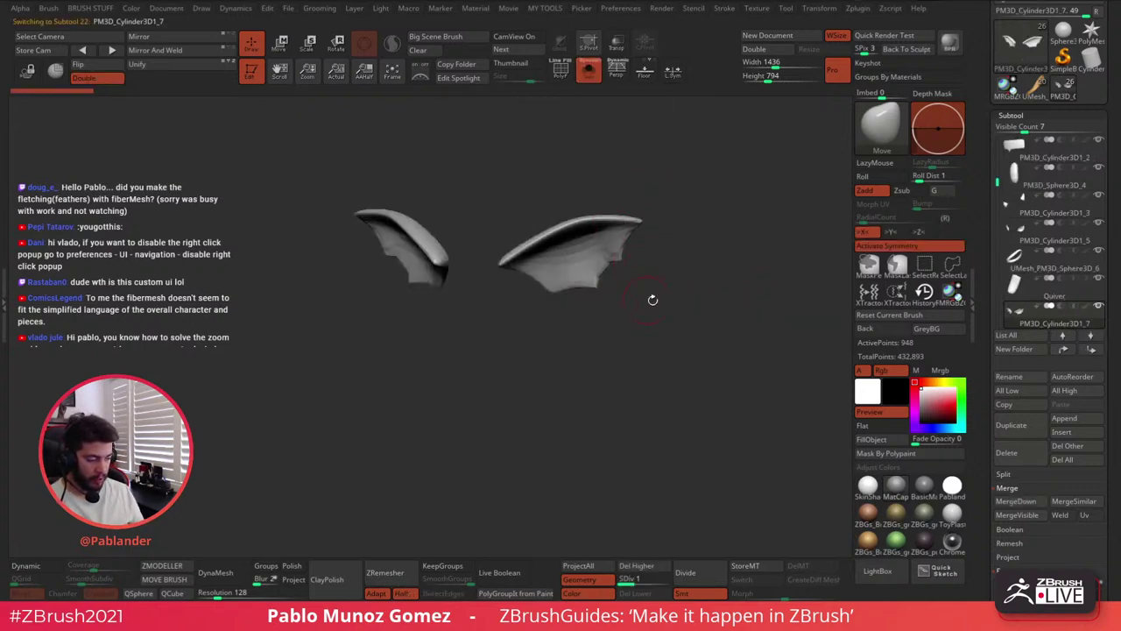
{"action": "left_click", "coordinate": [1020, 425]}
{"action": "left_click_drag", "start_coordinate": [1051, 301], "coordinate": [1003, 228]}
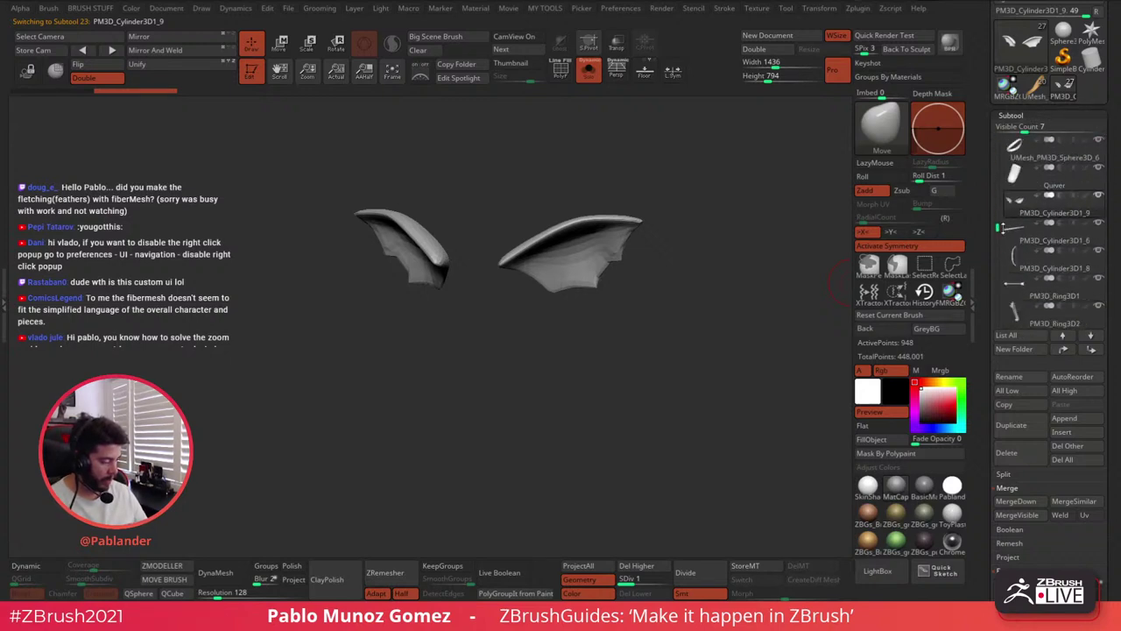
Display the polygroups, isolate the green membrane group of the duplicated wings, and delete the hidden geometry
{"action": "left_click_drag", "start_coordinate": [675, 250], "coordinate": [659, 311], "text": "alt"}
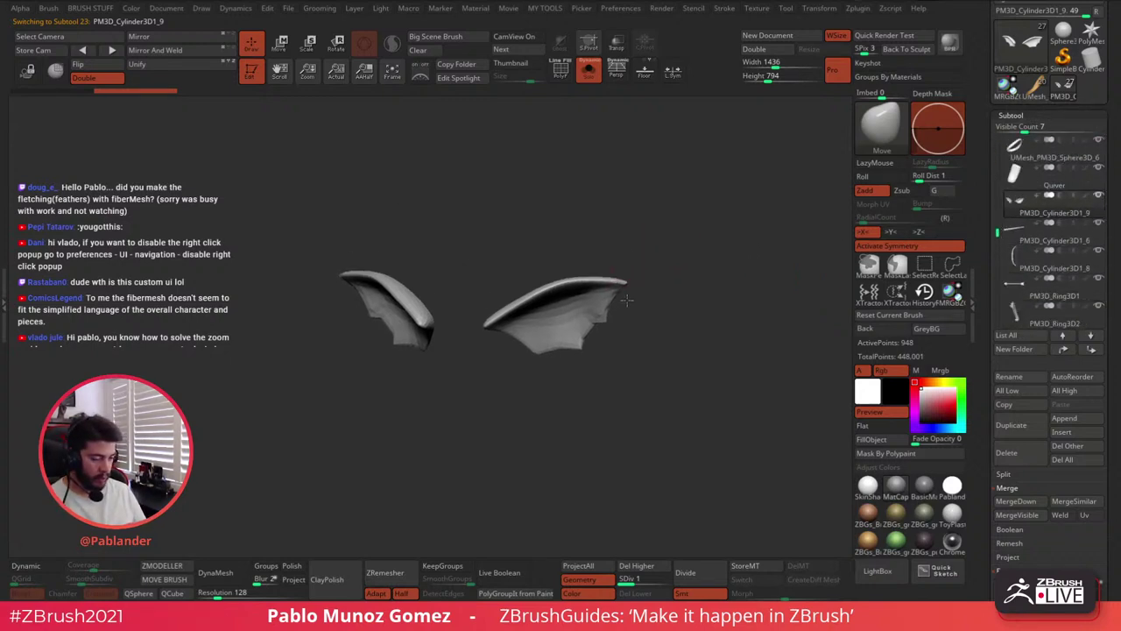
{"action": "left_click", "coordinate": [561, 70]}
{"action": "left_click_drag", "start_coordinate": [588, 226], "coordinate": [608, 330]}
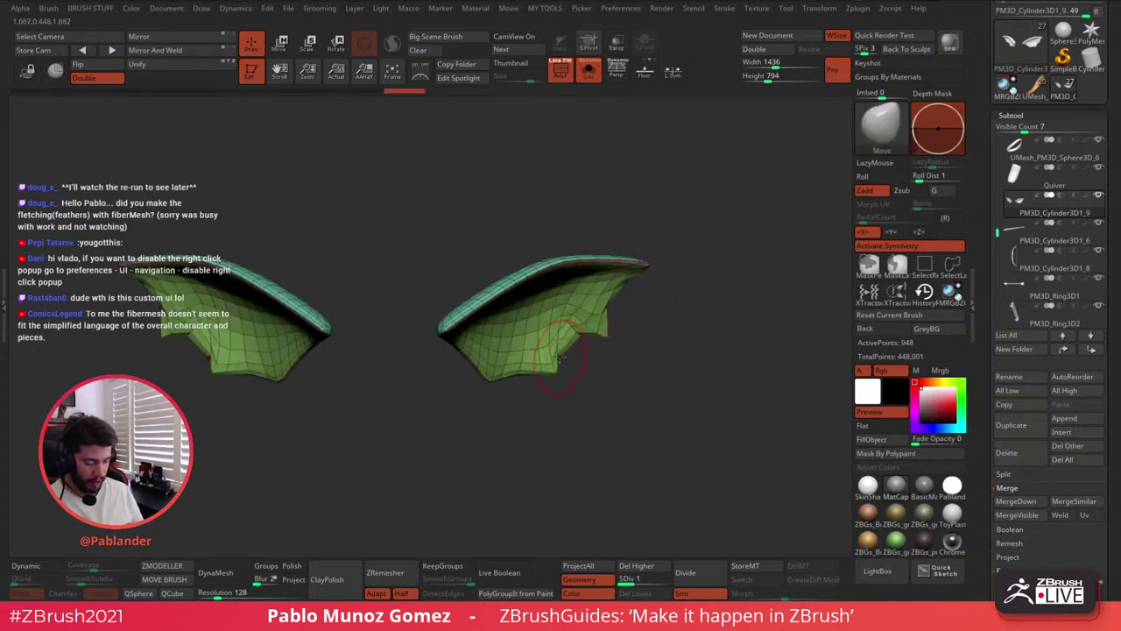
{"action": "right_click_drag", "start_coordinate": [559, 355], "coordinate": [593, 367]}
{"action": "right_click_drag", "start_coordinate": [558, 316], "coordinate": [673, 336]}
{"action": "left_click", "coordinate": [558, 307], "text": "ctrl+shift"}
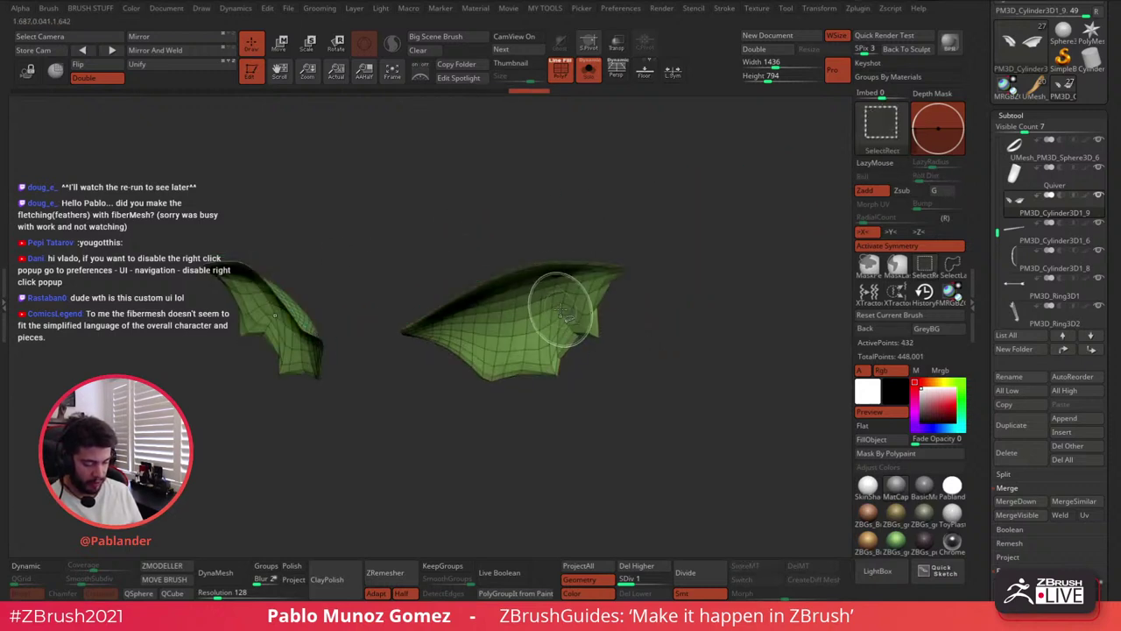
{"action": "key", "text": "2"}
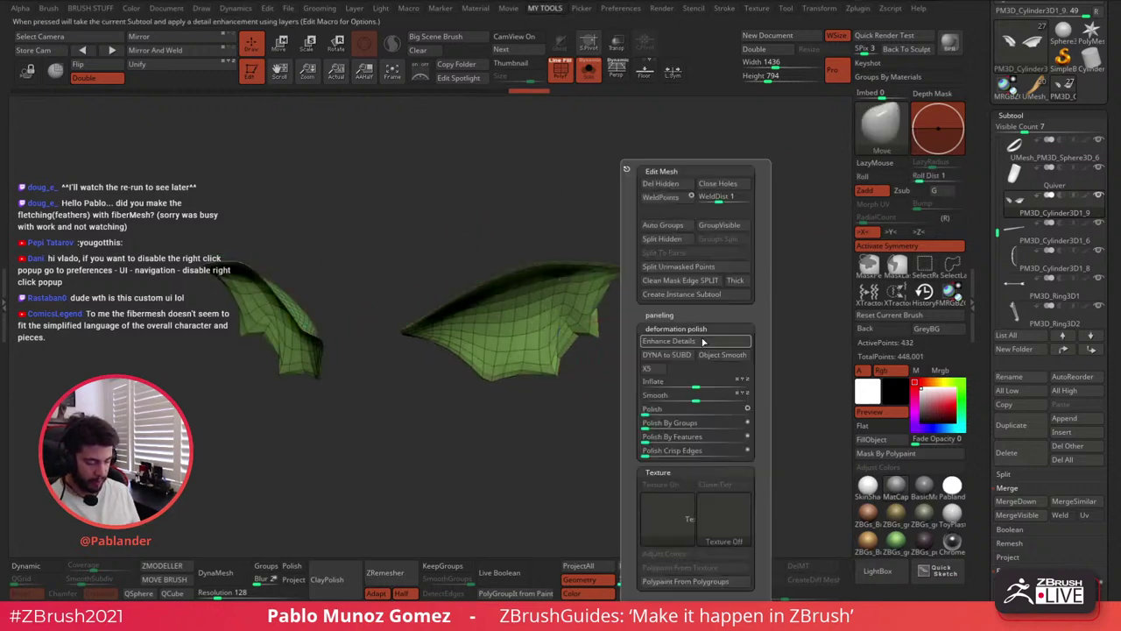
{"action": "left_click", "coordinate": [674, 186]}
Reshape the outer scalloped edge of the wing membranes with the Move brush
{"action": "right_click_drag", "start_coordinate": [579, 350], "coordinate": [684, 304]}
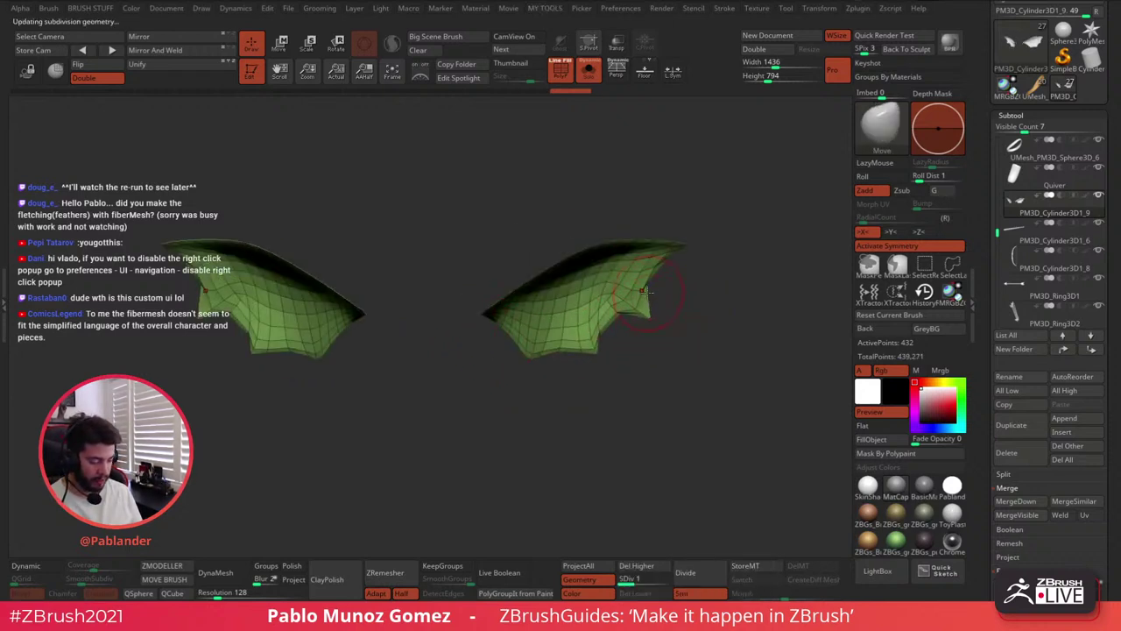
{"action": "key", "text": "shift"}
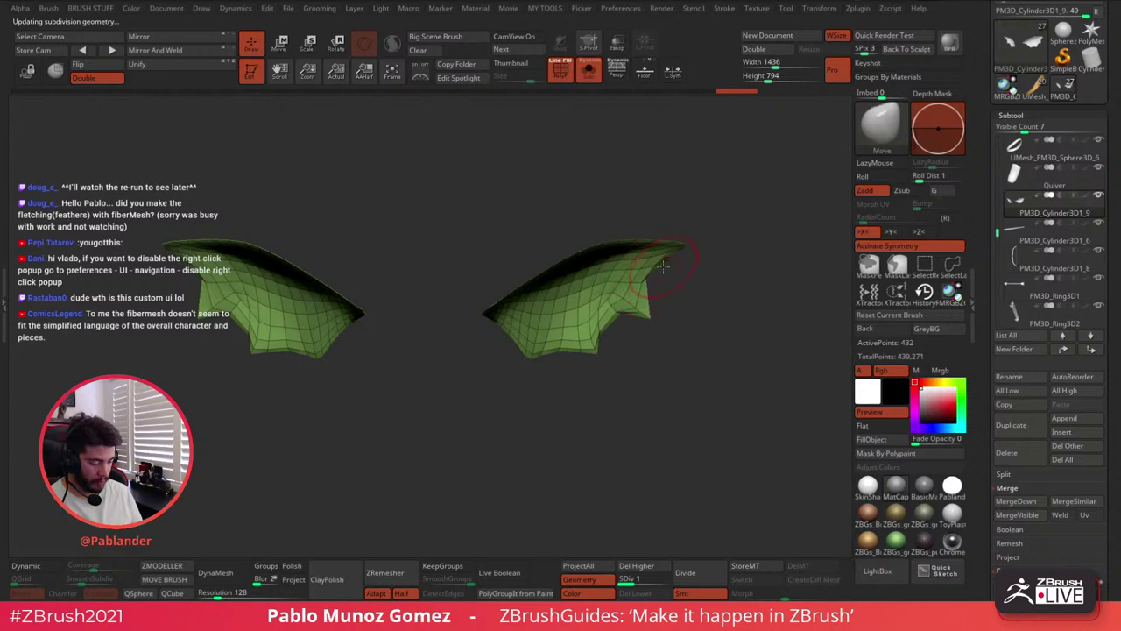
{"action": "mouse_move", "coordinate": [617, 311]}
{"action": "left_mouse_down"}
{"action": "mouse_move", "coordinate": [600, 334]}
{"action": "mouse_move", "coordinate": [624, 320]}
{"action": "left_mouse_up"}
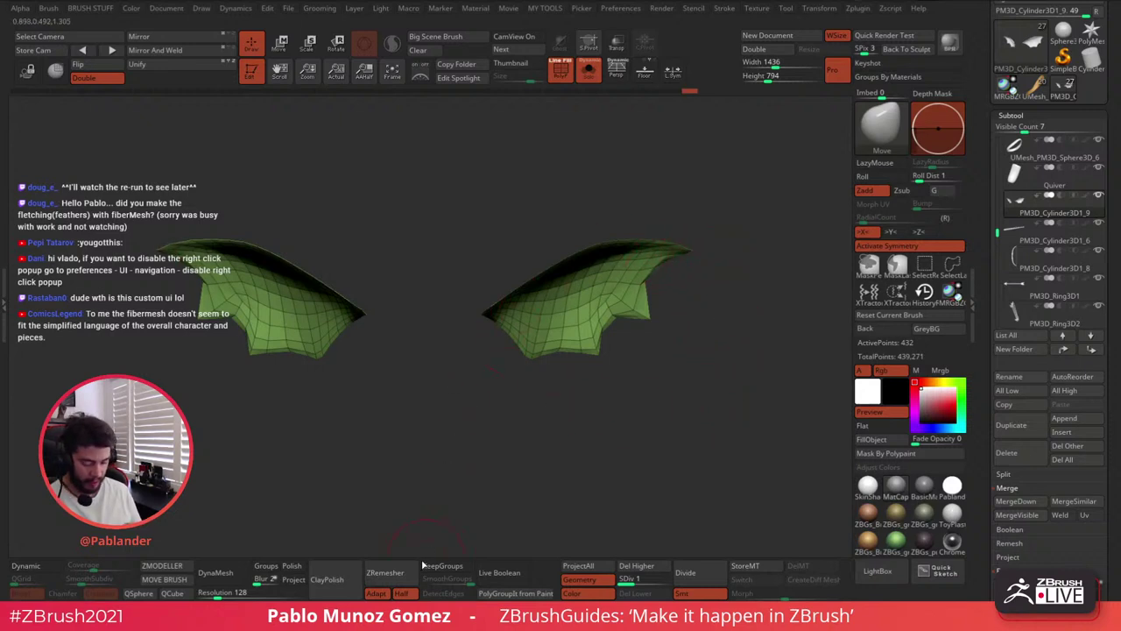
Remesh the wing membranes with ZRemesher, and smooth and adjust their scalloped outer edge
{"action": "left_click", "coordinate": [395, 574]}
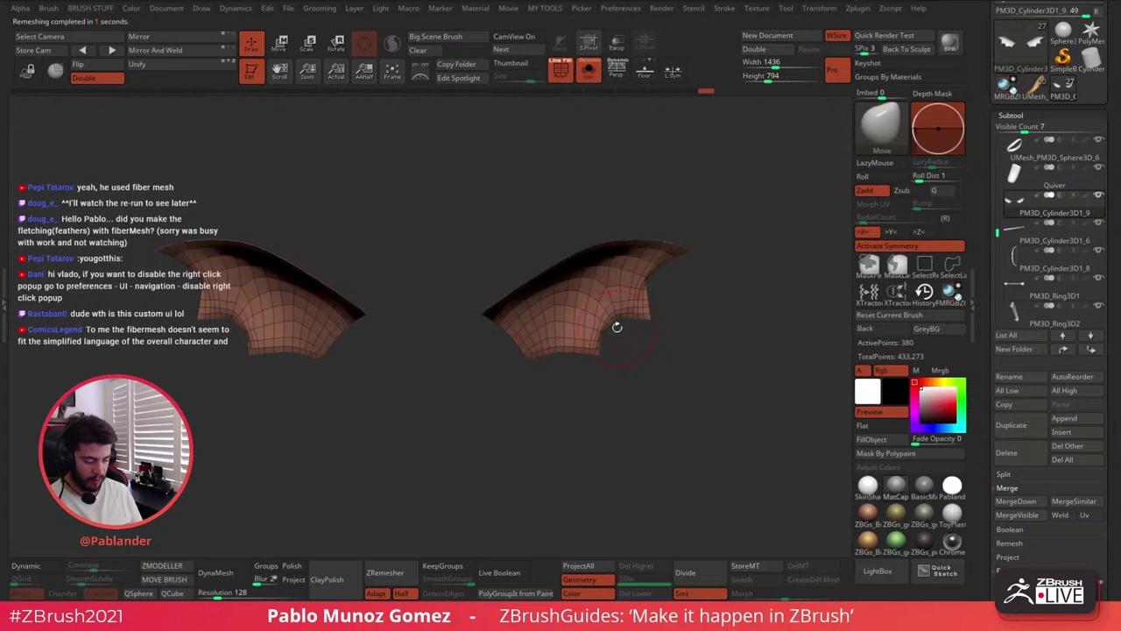
{"action": "key", "text": "shift"}
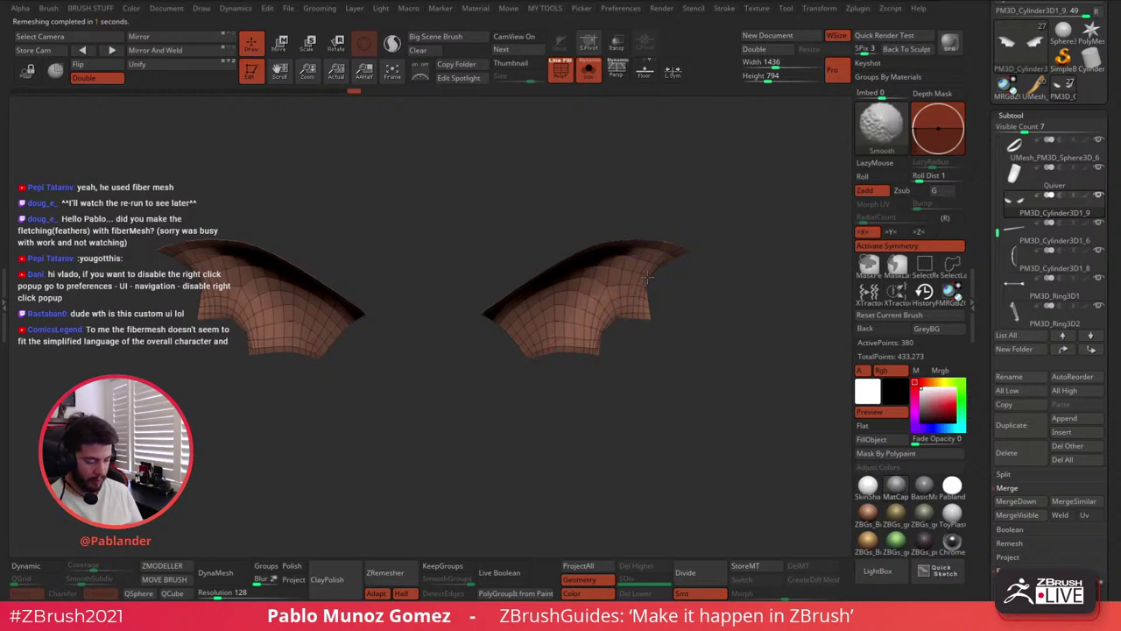
{"action": "mouse_move", "coordinate": [647, 277]}
{"action": "left_mouse_down", "text": "shift"}
{"action": "mouse_move", "coordinate": [688, 283]}
{"action": "mouse_move", "coordinate": [622, 314]}
{"action": "left_mouse_up", "text": "shift"}
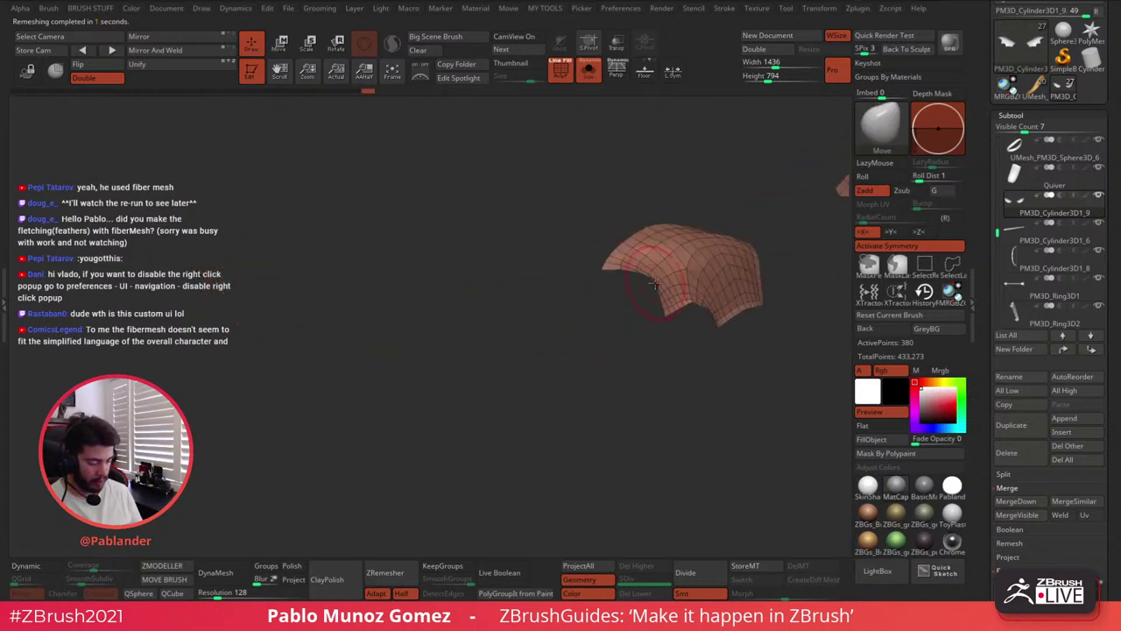
{"action": "right_click_drag", "start_coordinate": [653, 284], "coordinate": [575, 368], "text": "ctrl"}
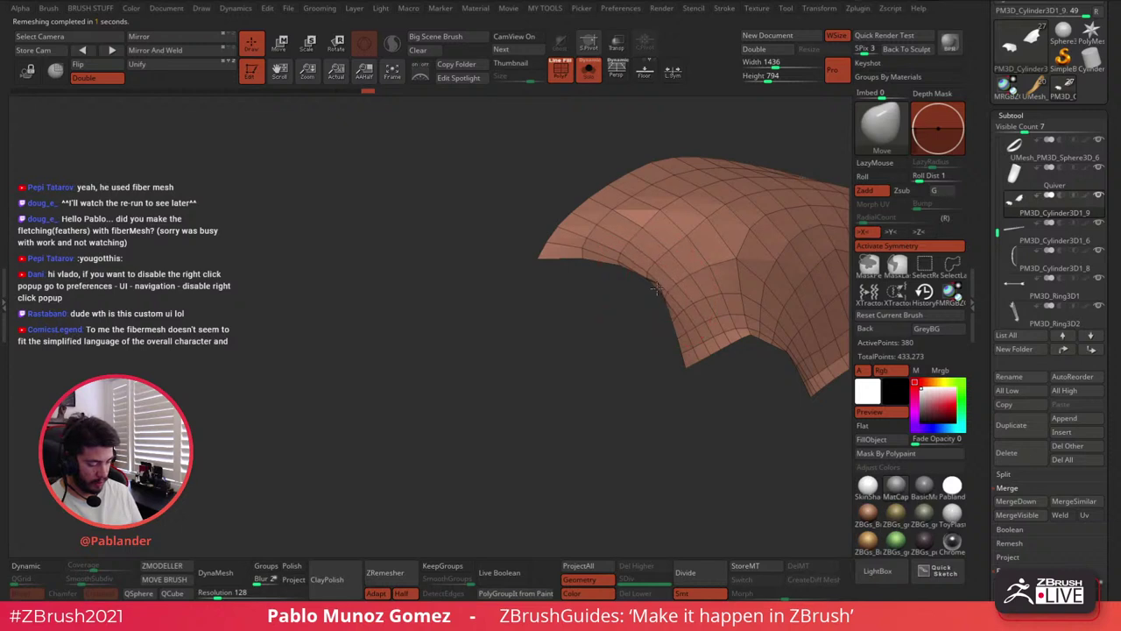
{"action": "mouse_move", "coordinate": [657, 288]}
{"action": "right_mouse_down"}
{"action": "mouse_move", "coordinate": [581, 358]}
{"action": "mouse_move", "coordinate": [614, 351]}
{"action": "mouse_move", "coordinate": [679, 290]}
{"action": "right_mouse_up"}
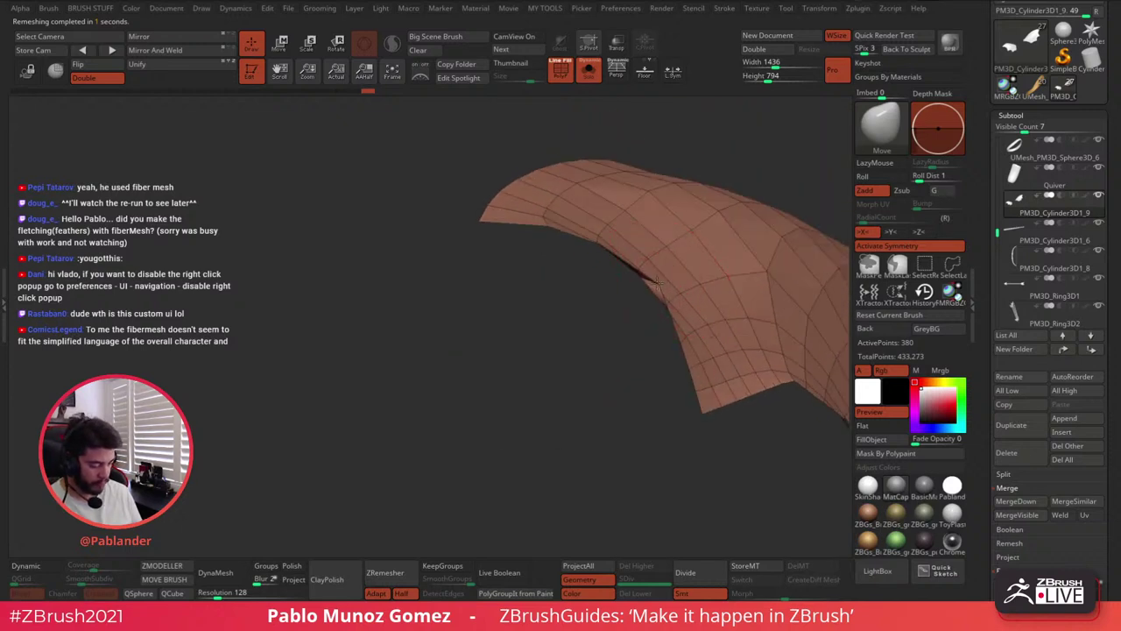
{"action": "right_click", "coordinate": [656, 283]}
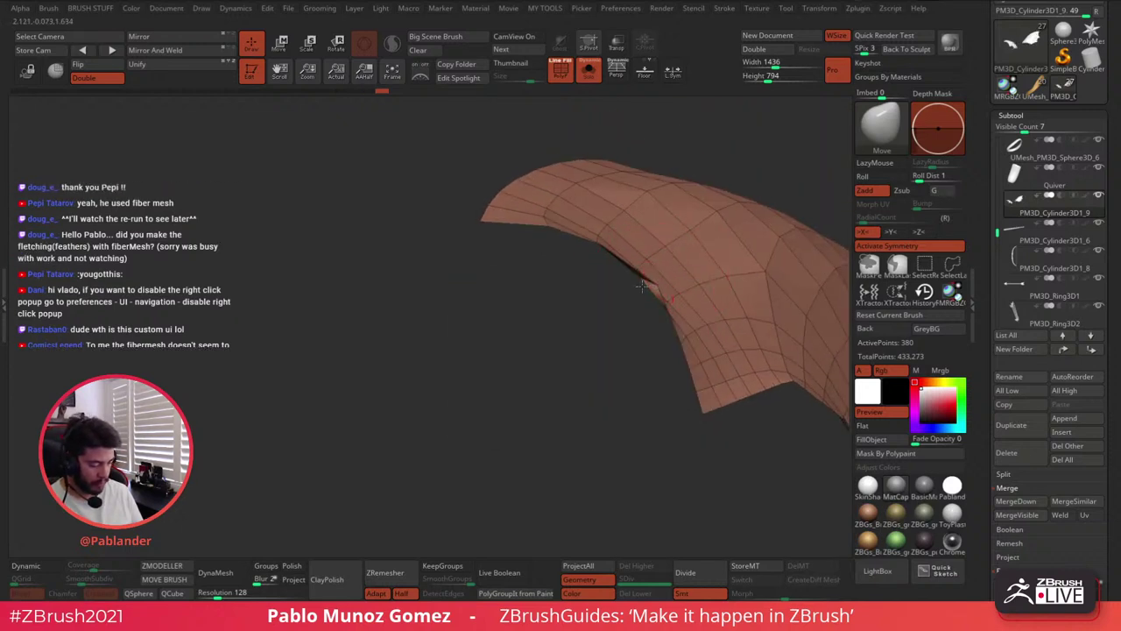
{"action": "mouse_move", "coordinate": [637, 290]}
{"action": "right_mouse_down"}
{"action": "mouse_move", "coordinate": [653, 285]}
{"action": "mouse_move", "coordinate": [640, 306]}
{"action": "mouse_move", "coordinate": [638, 289]}
{"action": "right_mouse_up"}
{"action": "right_click", "coordinate": [569, 355]}
{"action": "right_click_drag", "start_coordinate": [715, 237], "coordinate": [716, 265]}
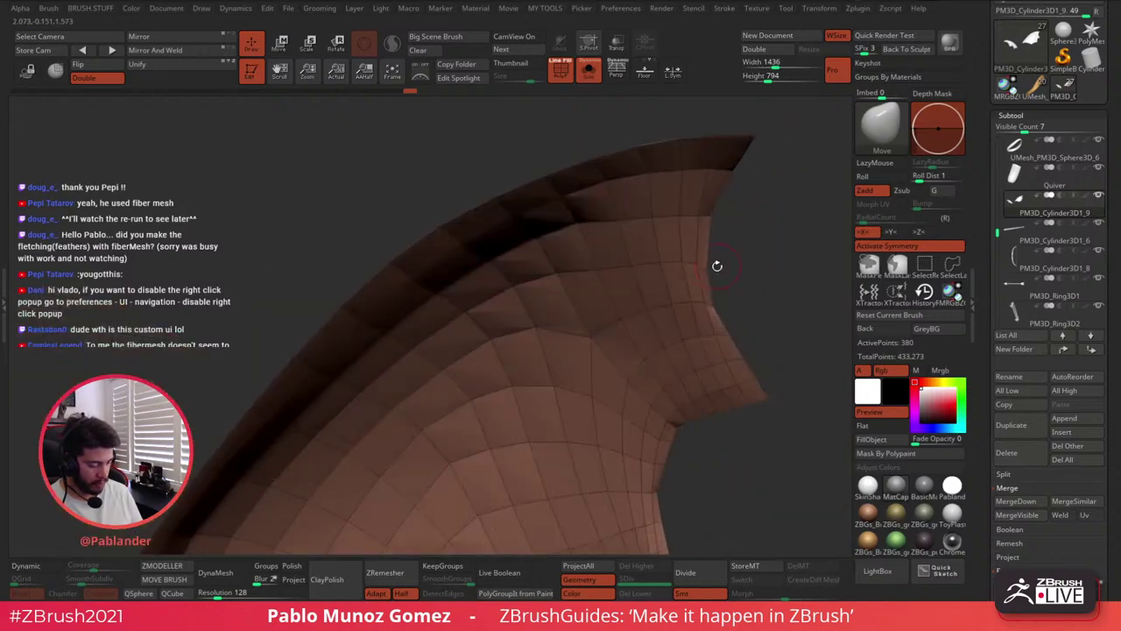
{"action": "right_click_drag", "start_coordinate": [721, 200], "coordinate": [614, 346]}
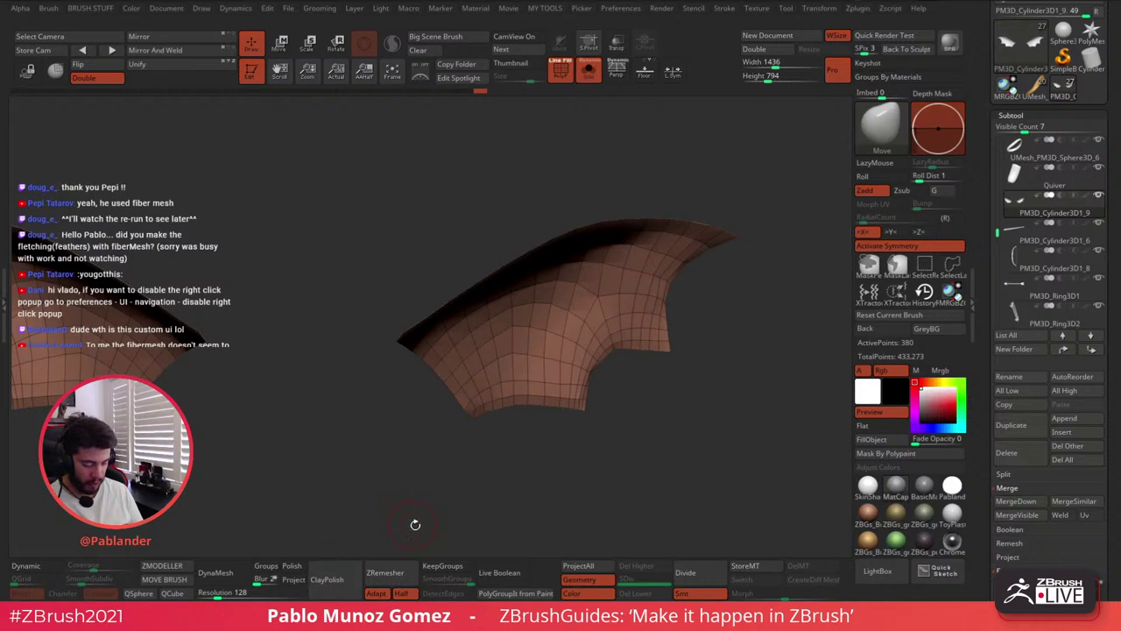
Run ZRemesher on the wing membranes again, smoothing their surface between passes
{"action": "left_click", "coordinate": [385, 572]}
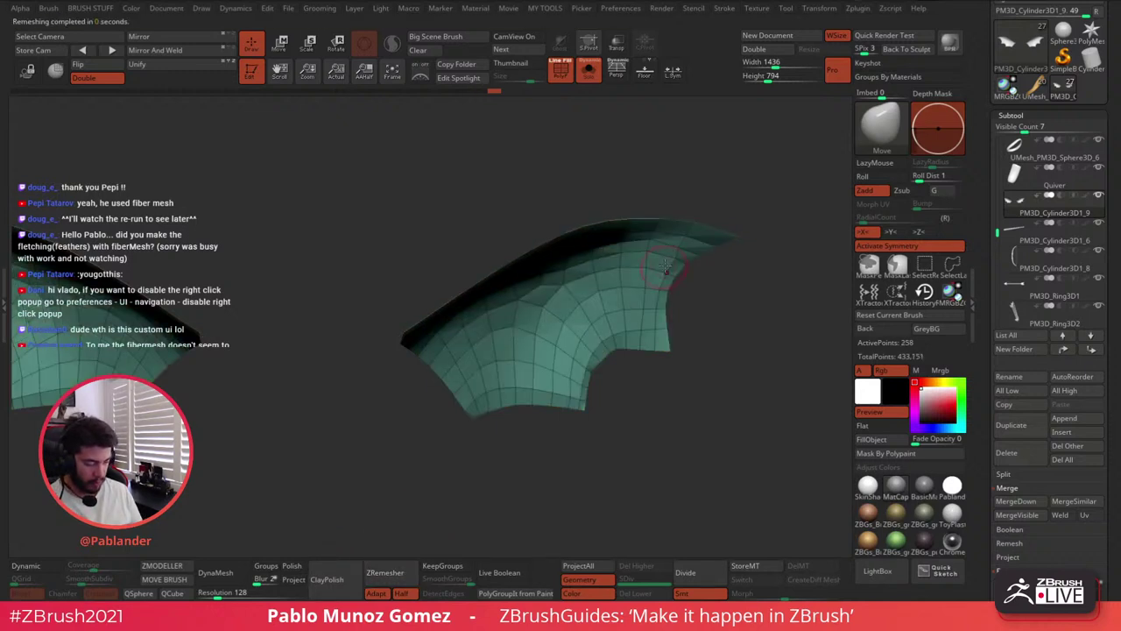
{"action": "key", "text": "shift"}
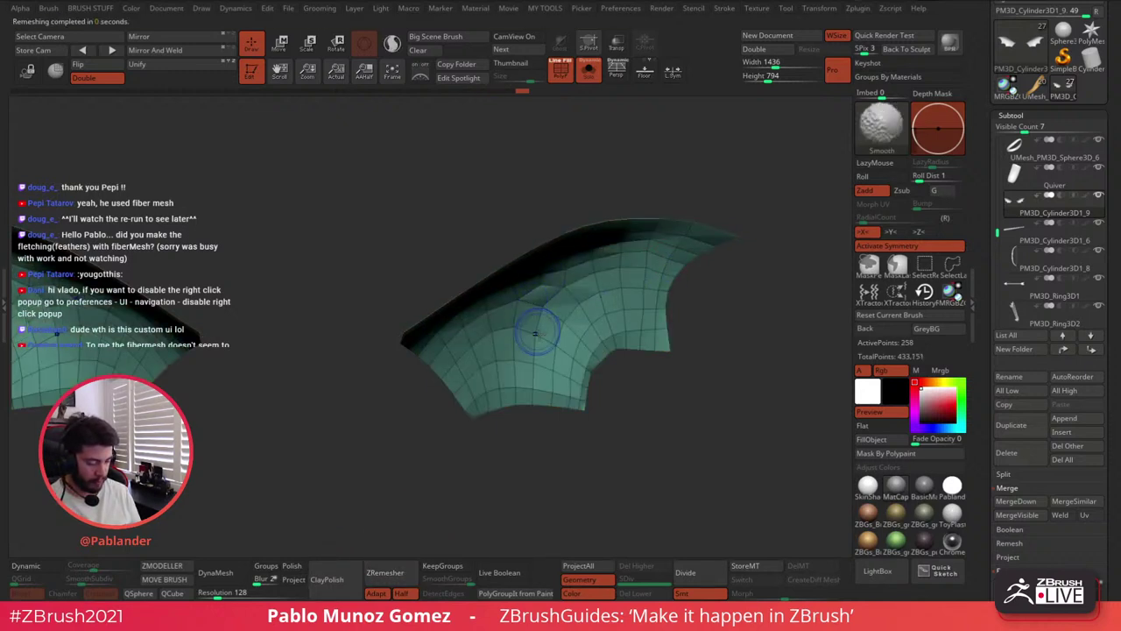
{"action": "mouse_move", "coordinate": [612, 282]}
{"action": "right_mouse_down"}
{"action": "mouse_move", "coordinate": [628, 337]}
{"action": "mouse_move", "coordinate": [618, 395]}
{"action": "mouse_move", "coordinate": [652, 353]}
{"action": "right_mouse_up"}
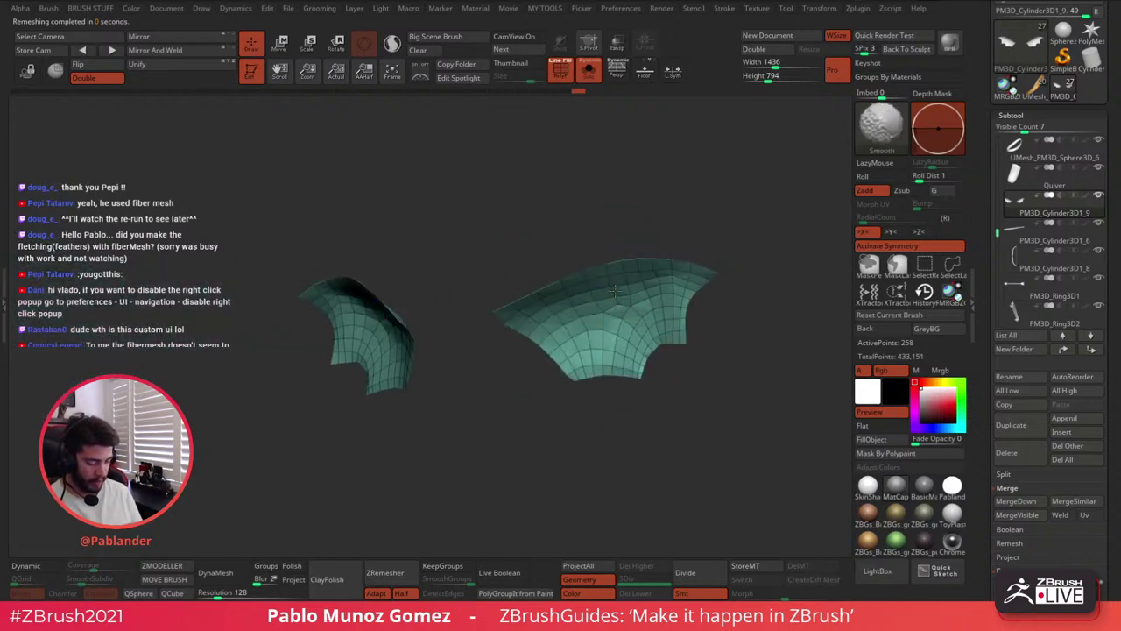
{"action": "right_click_drag", "start_coordinate": [615, 292], "coordinate": [642, 394]}
{"action": "left_click", "coordinate": [386, 572]}
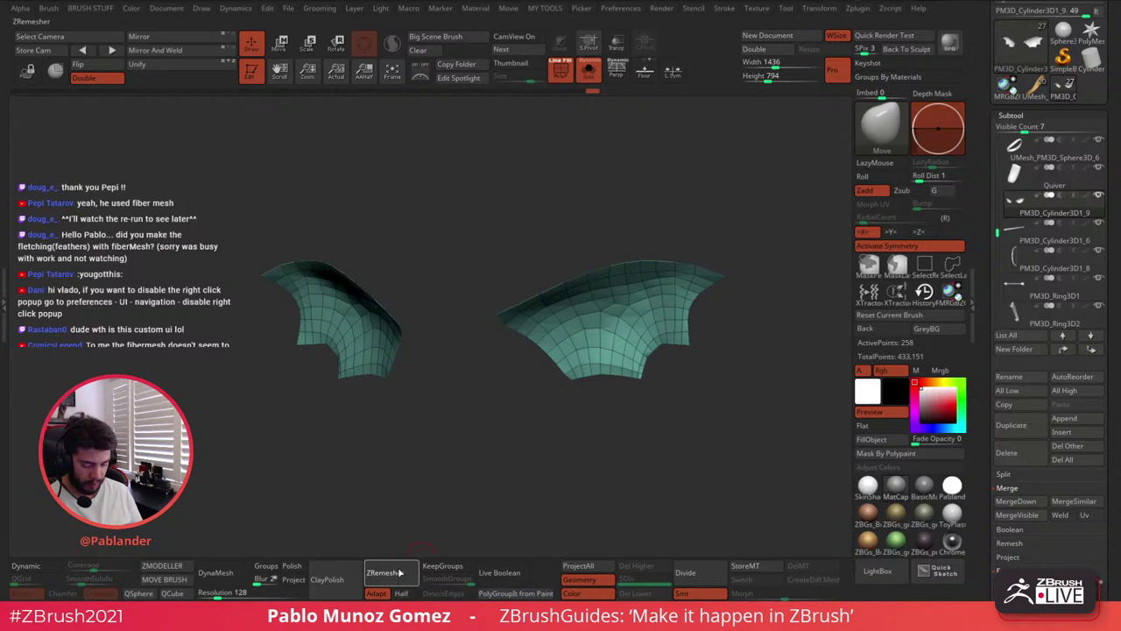
Smooth the remeshed wing membranes and adjust their scalloped outer edge with the Move brush
{"action": "key", "text": "shift"}
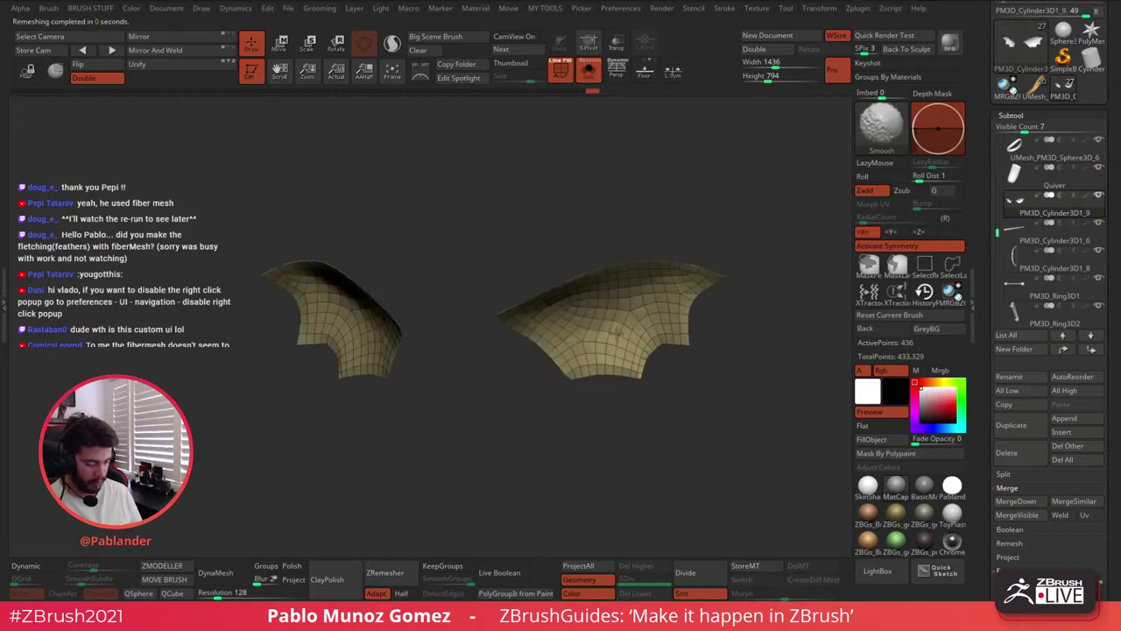
{"action": "mouse_move", "coordinate": [706, 368]}
{"action": "left_mouse_down"}
{"action": "mouse_move", "coordinate": [713, 420]}
{"action": "mouse_move", "coordinate": [698, 348]}
{"action": "left_mouse_up"}
{"action": "key", "text": "shift"}
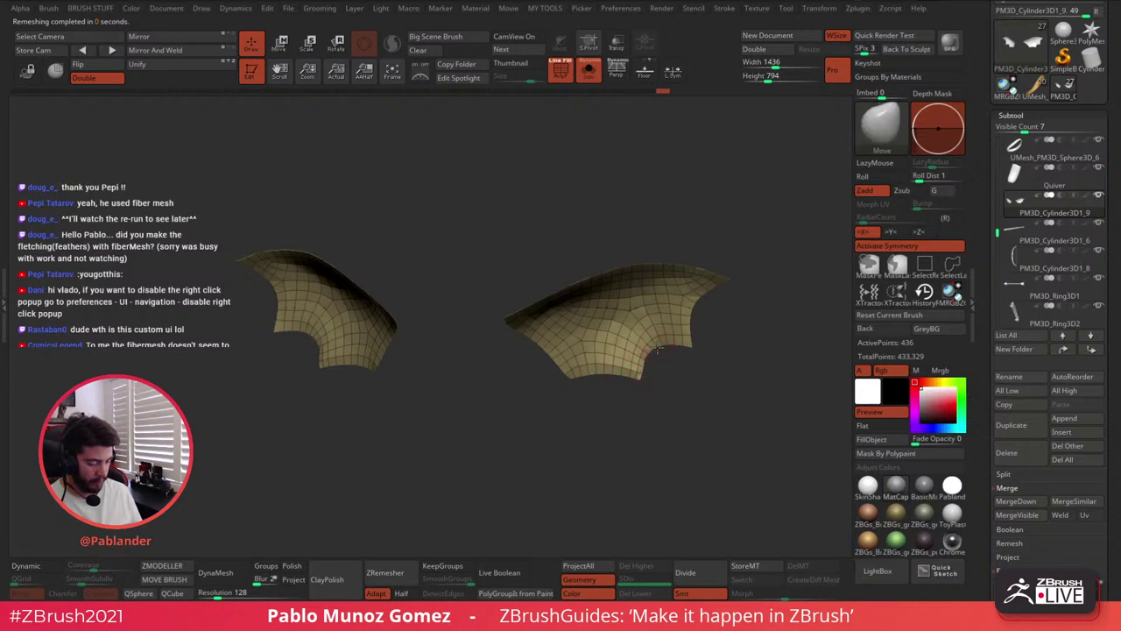
{"action": "left_click_drag", "start_coordinate": [705, 312], "coordinate": [616, 403]}
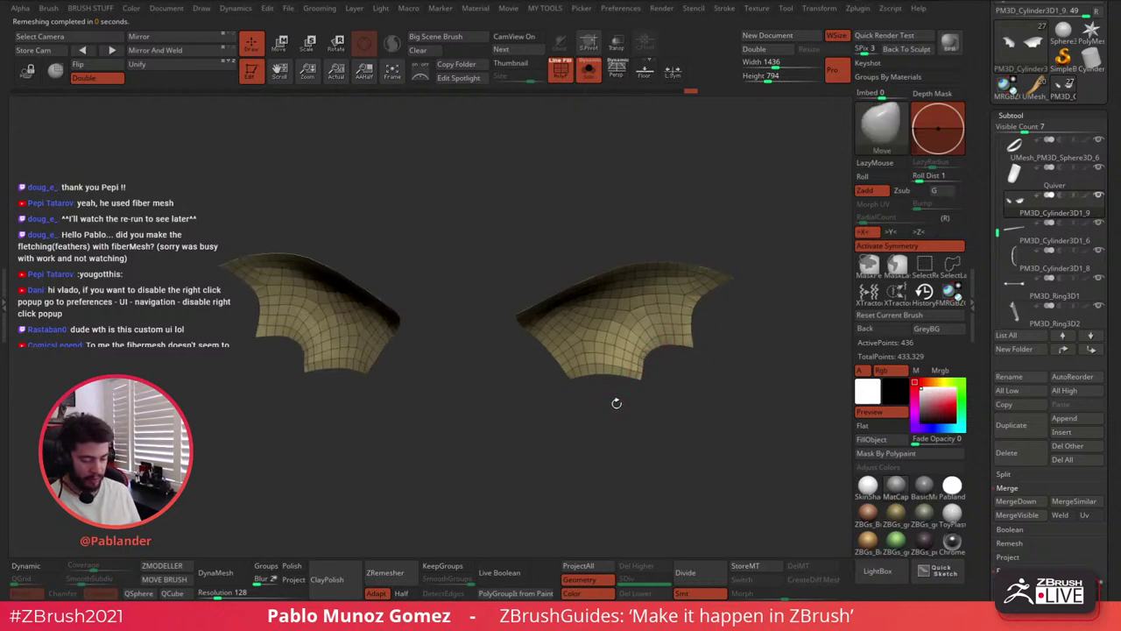
{"action": "mouse_move", "coordinate": [654, 360]}
{"action": "left_mouse_down"}
{"action": "mouse_move", "coordinate": [678, 348]}
{"action": "mouse_move", "coordinate": [686, 395]}
{"action": "mouse_move", "coordinate": [666, 350]}
{"action": "left_mouse_up"}
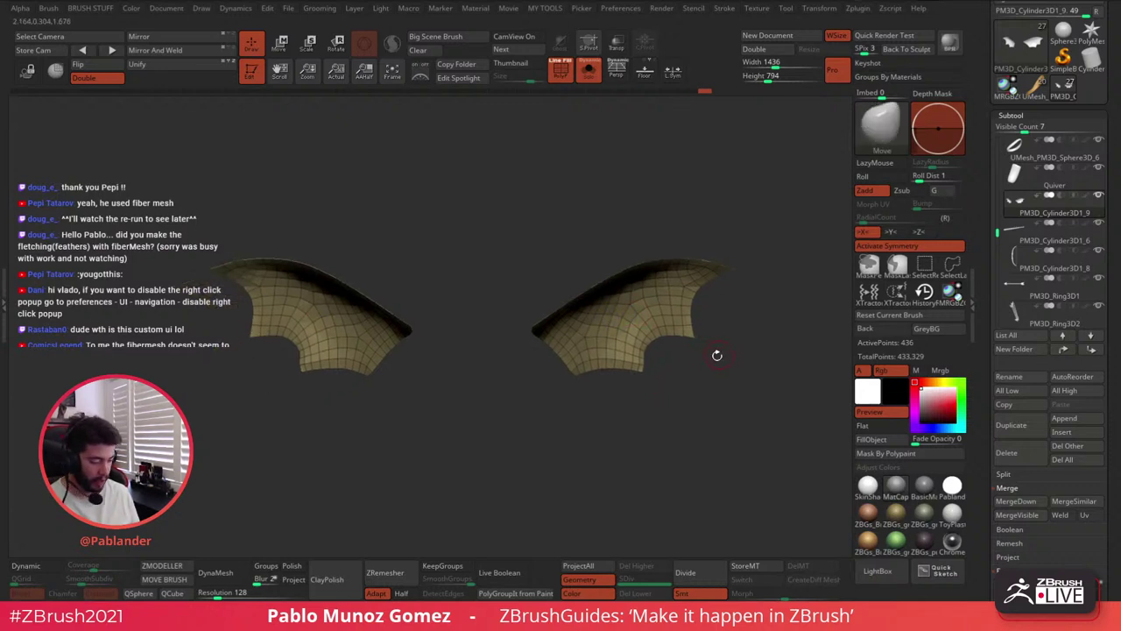
Turn on Dynamic Subdiv for the wing membranes with thickness 0.04932, smoothness 36 and Post SubDiv off, displaying the whole character
{"action": "scroll", "coordinate": [1021, 298], "scroll_direction": "down", "scroll_amount": 5}
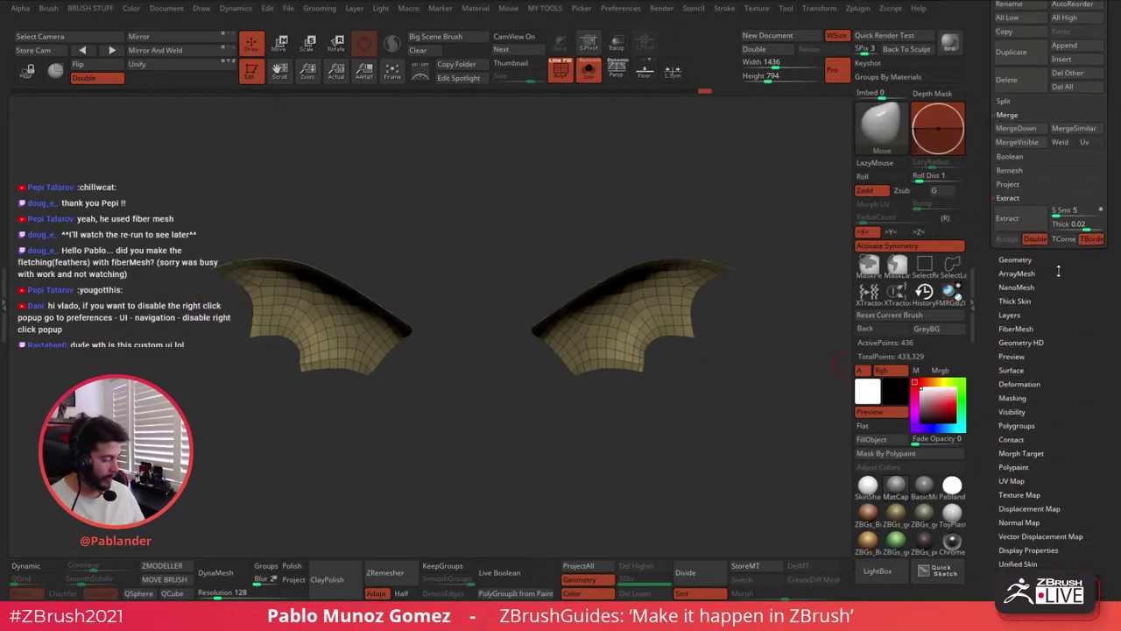
{"action": "left_click", "coordinate": [1021, 259]}
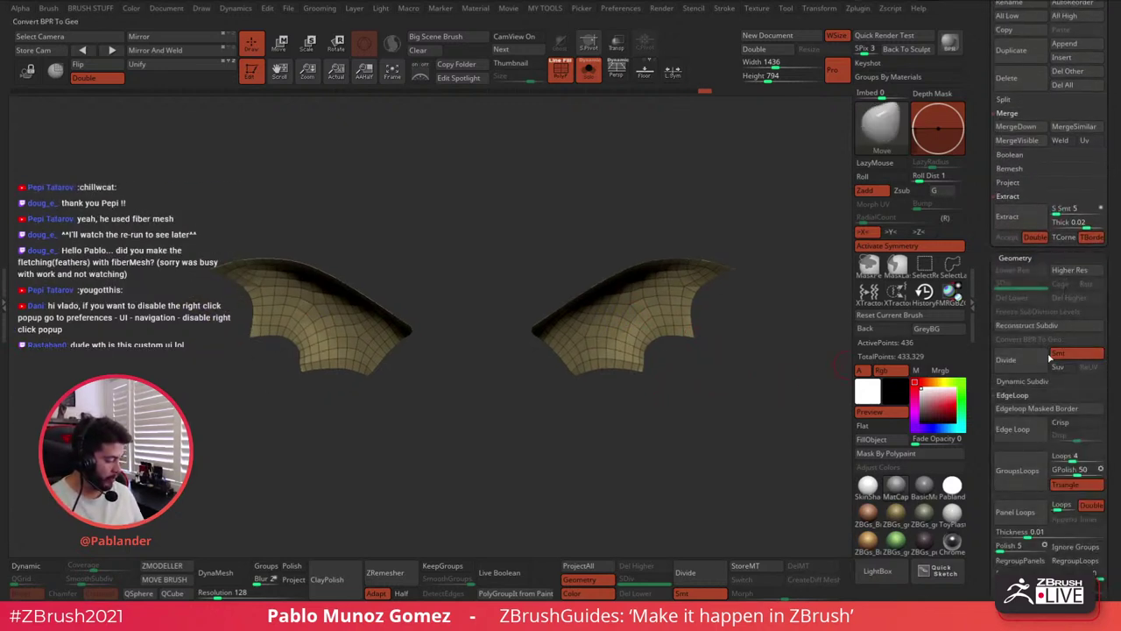
{"action": "left_click", "coordinate": [1034, 395]}
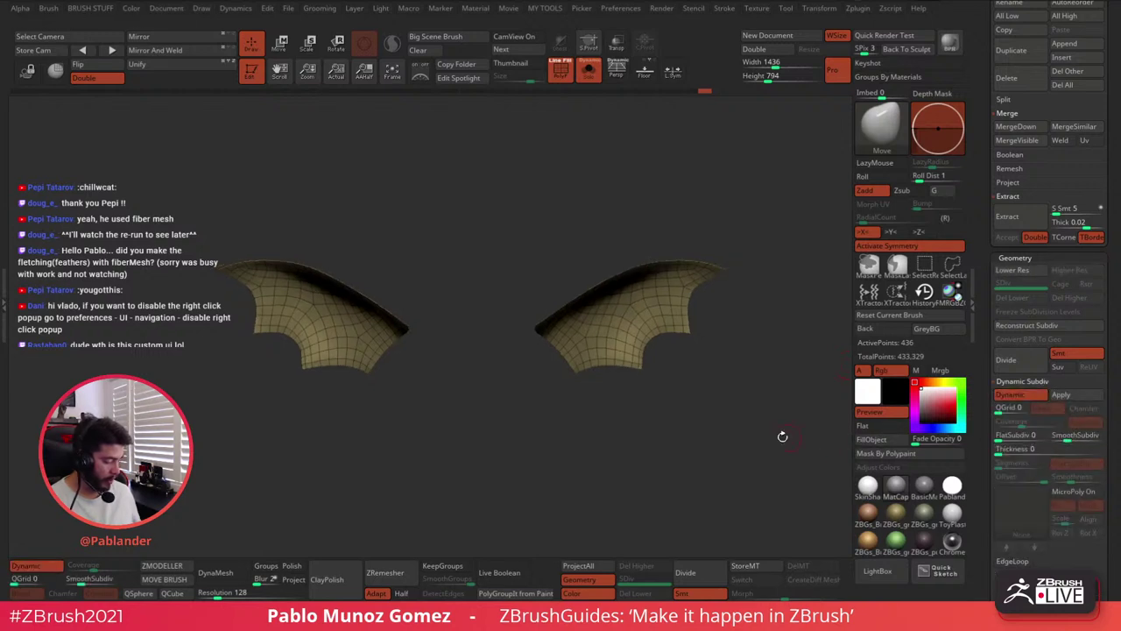
{"action": "left_click_drag", "start_coordinate": [781, 438], "coordinate": [758, 427]}
{"action": "left_click_drag", "start_coordinate": [1003, 449], "coordinate": [1042, 448]}
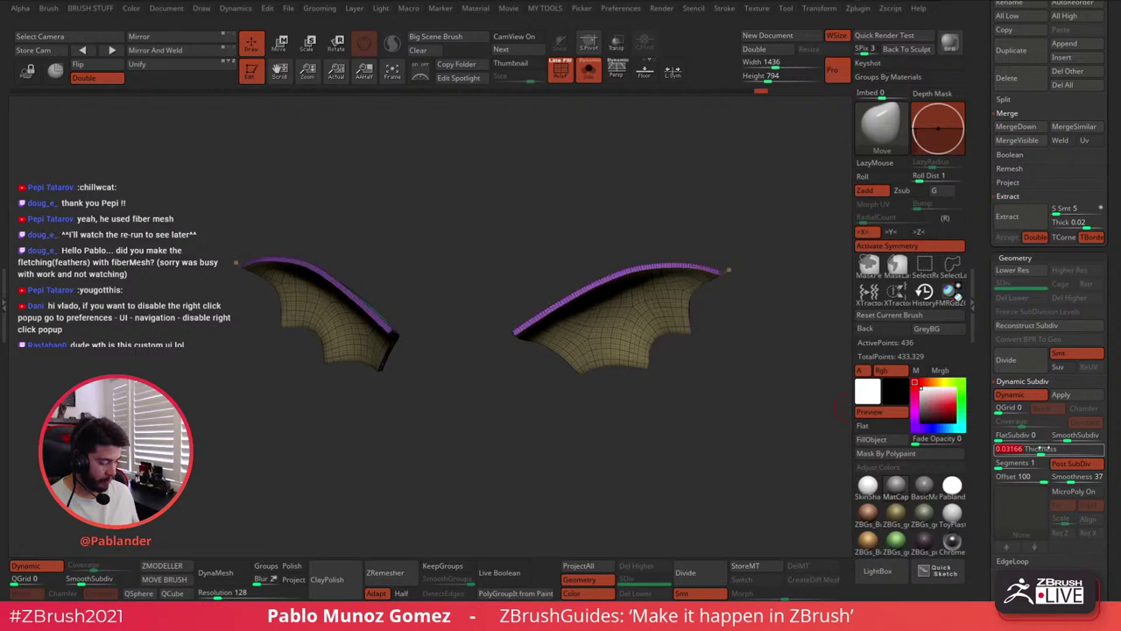
{"action": "left_click", "coordinate": [589, 70]}
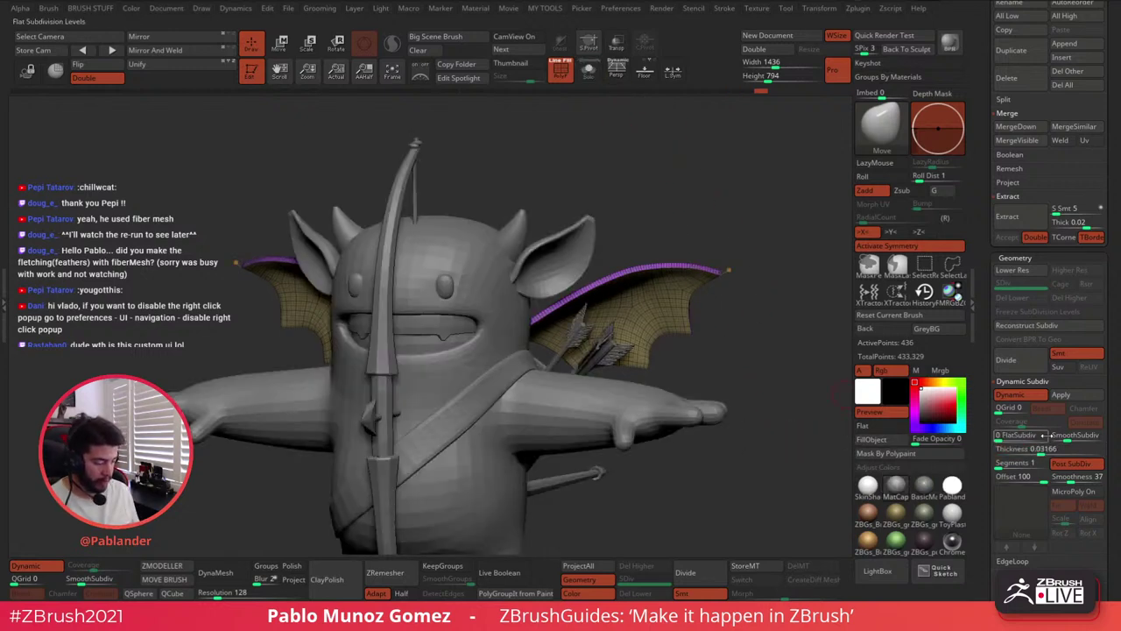
{"action": "left_click_drag", "start_coordinate": [1037, 448], "coordinate": [1045, 448]}
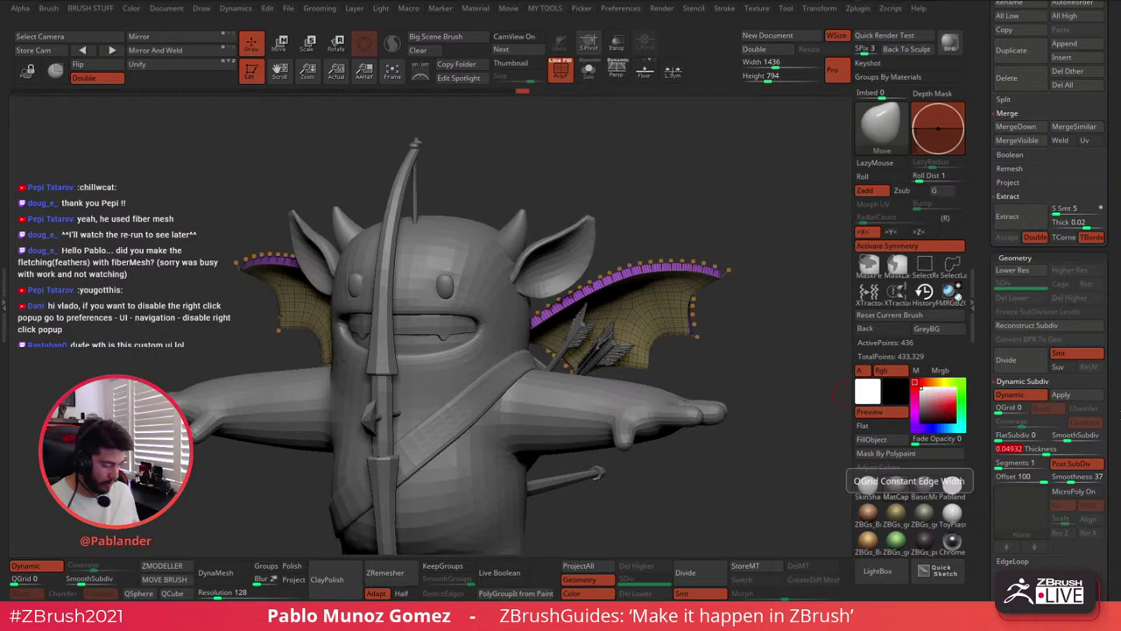
{"action": "left_click", "coordinate": [1074, 464]}
{"action": "left_click", "coordinate": [1070, 476]}
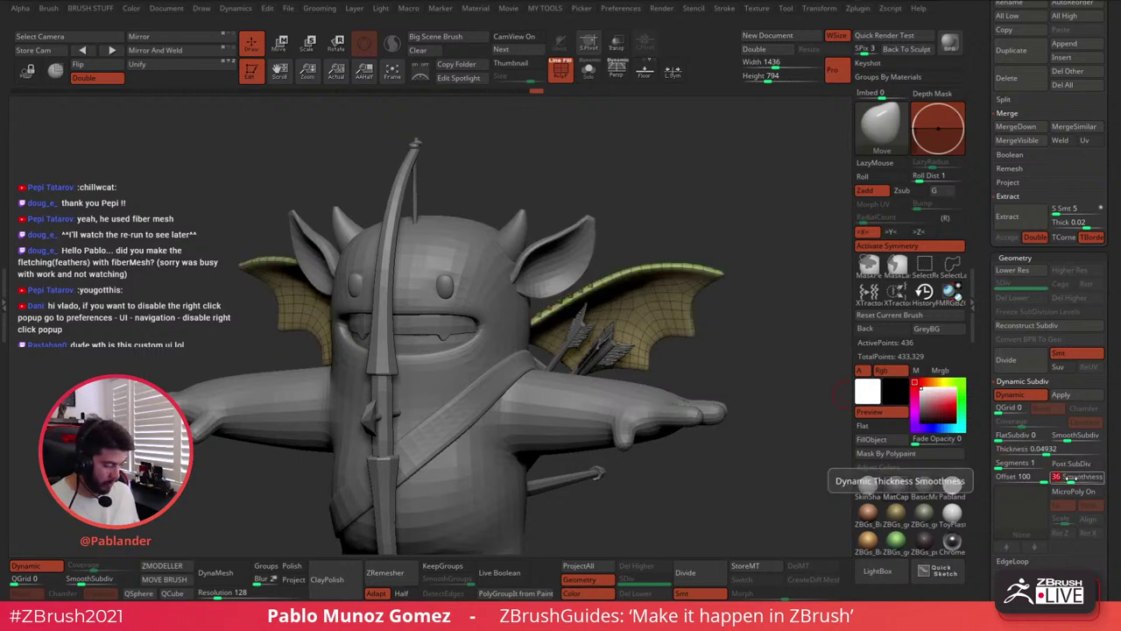
Rotate the wing membranes slightly with the gizmo while viewing the character from above
{"action": "mouse_move", "coordinate": [715, 360]}
{"action": "left_mouse_down", "text": "alt"}
{"action": "mouse_move", "coordinate": [621, 185]}
{"action": "mouse_move", "coordinate": [705, 258]}
{"action": "left_mouse_up", "text": "alt"}
{"action": "key", "text": "w"}
{"action": "left_click_drag", "start_coordinate": [650, 299], "coordinate": [736, 239]}
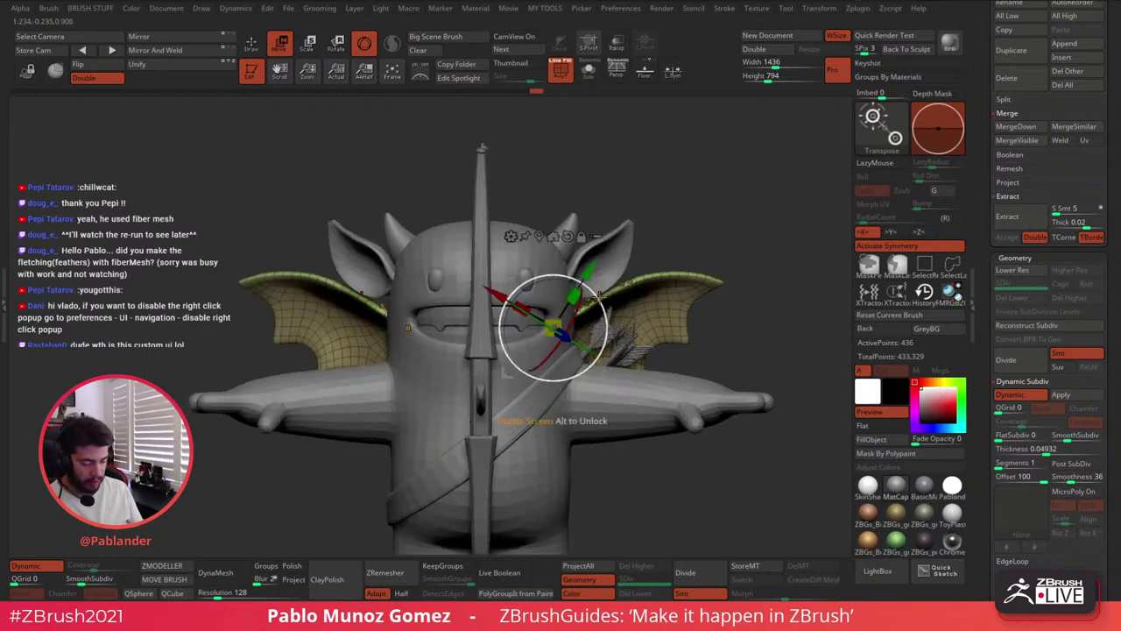
{"action": "left_click_drag", "start_coordinate": [692, 197], "coordinate": [706, 330]}
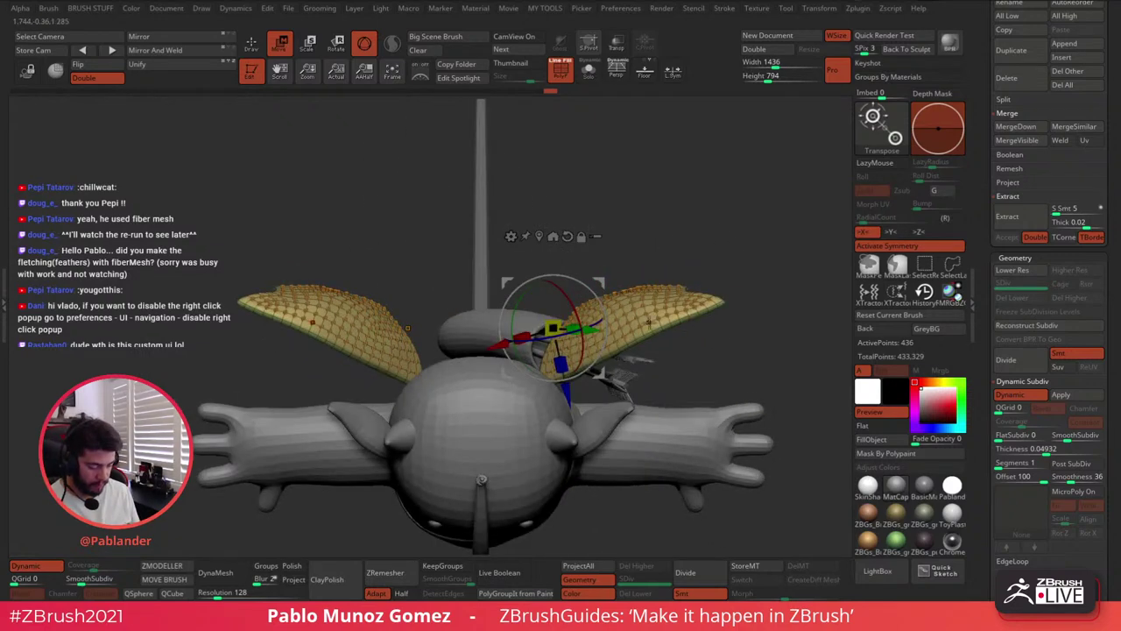
{"action": "left_click_drag", "start_coordinate": [604, 302], "coordinate": [618, 296]}
{"action": "left_click", "coordinate": [251, 43]}
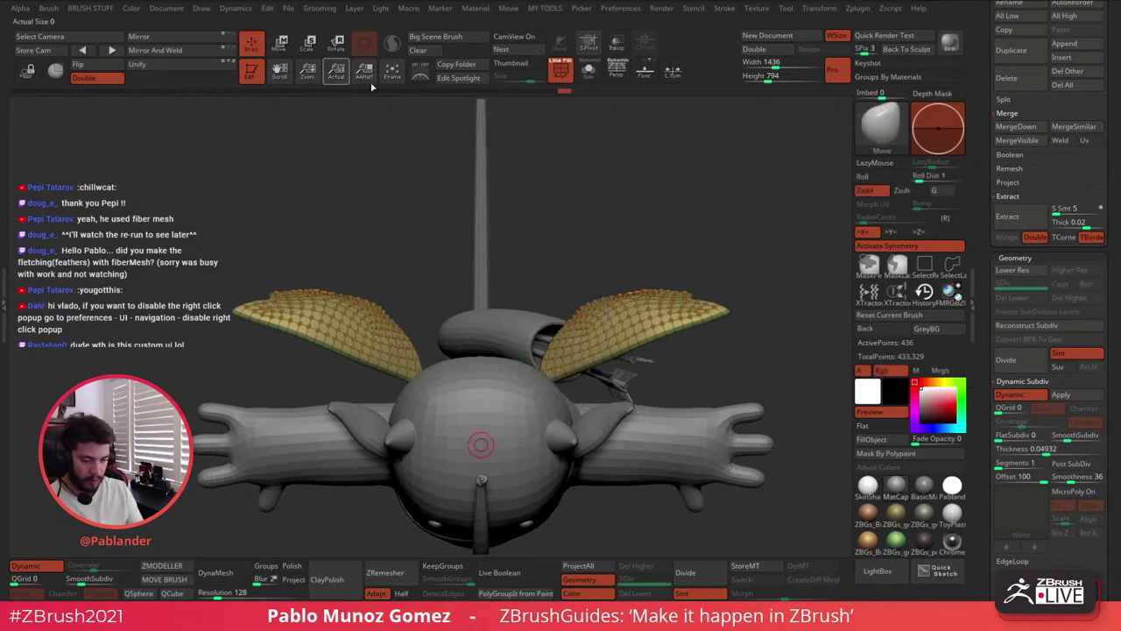
Hide the polyframe and set the wing membranes' SmoothSubdiv level to 0
{"action": "mouse_move", "coordinate": [481, 446]}
{"action": "right_mouse_down"}
{"action": "mouse_move", "coordinate": [535, 504]}
{"action": "mouse_move", "coordinate": [518, 117]}
{"action": "right_mouse_up"}
{"action": "right_click_drag", "start_coordinate": [591, 271], "coordinate": [735, 354]}
{"action": "right_click_drag", "start_coordinate": [735, 354], "coordinate": [679, 342], "text": "alt"}
{"action": "right_click", "coordinate": [736, 266]}
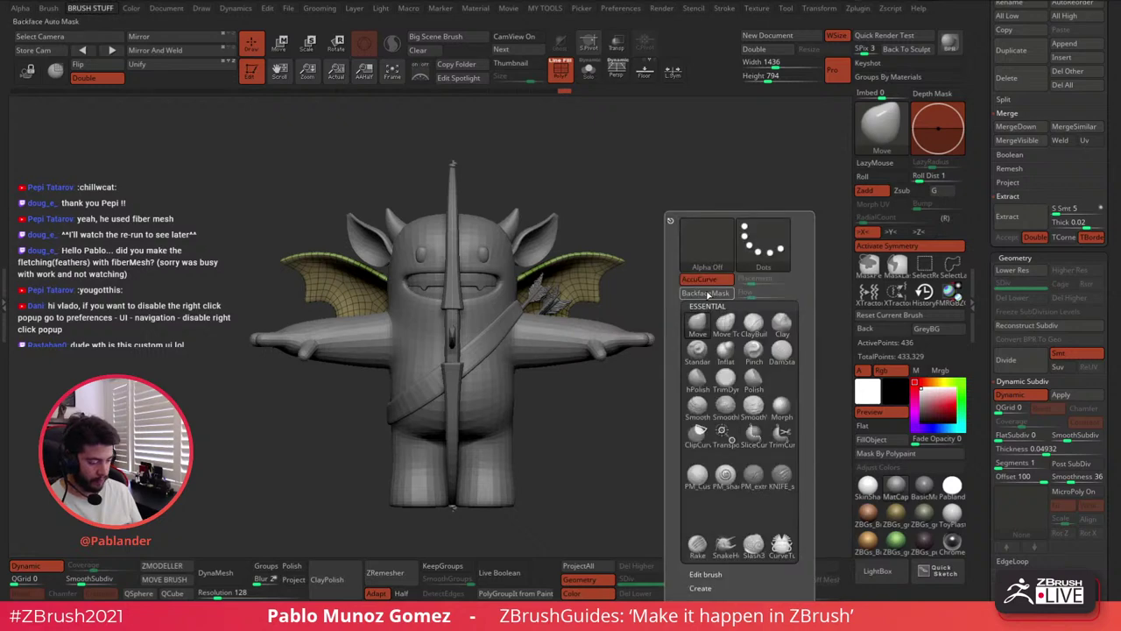
{"action": "left_click", "coordinate": [560, 71]}
{"action": "mouse_move", "coordinate": [731, 238]}
{"action": "right_mouse_down"}
{"action": "mouse_move", "coordinate": [699, 240]}
{"action": "mouse_move", "coordinate": [709, 298]}
{"action": "right_mouse_up"}
{"action": "right_click", "coordinate": [718, 265]}
{"action": "right_click_drag", "start_coordinate": [701, 365], "coordinate": [693, 394]}
{"action": "left_click_drag", "start_coordinate": [692, 395], "coordinate": [716, 383], "text": "shift"}
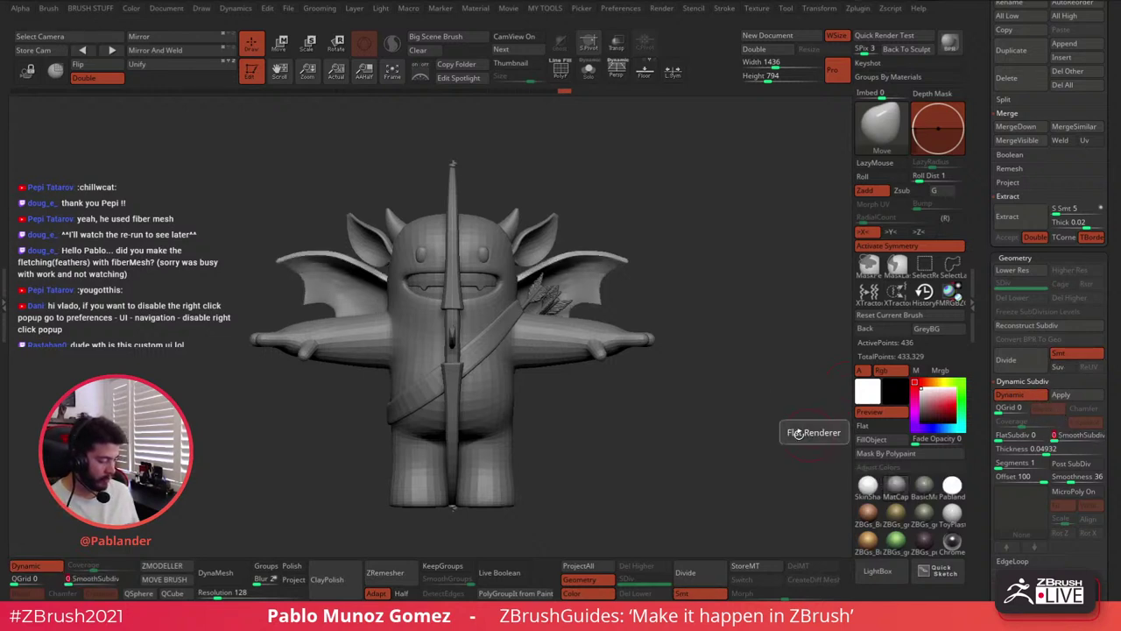
Isolate the wing membranes, compare them with and without Dynamic Subdiv, and apply the dynamic thickness as real geometry
{"action": "left_click", "coordinate": [588, 70]}
{"action": "mouse_move", "coordinate": [603, 129]}
{"action": "left_mouse_down"}
{"action": "mouse_move", "coordinate": [625, 220]}
{"action": "mouse_move", "coordinate": [586, 324]}
{"action": "left_mouse_up"}
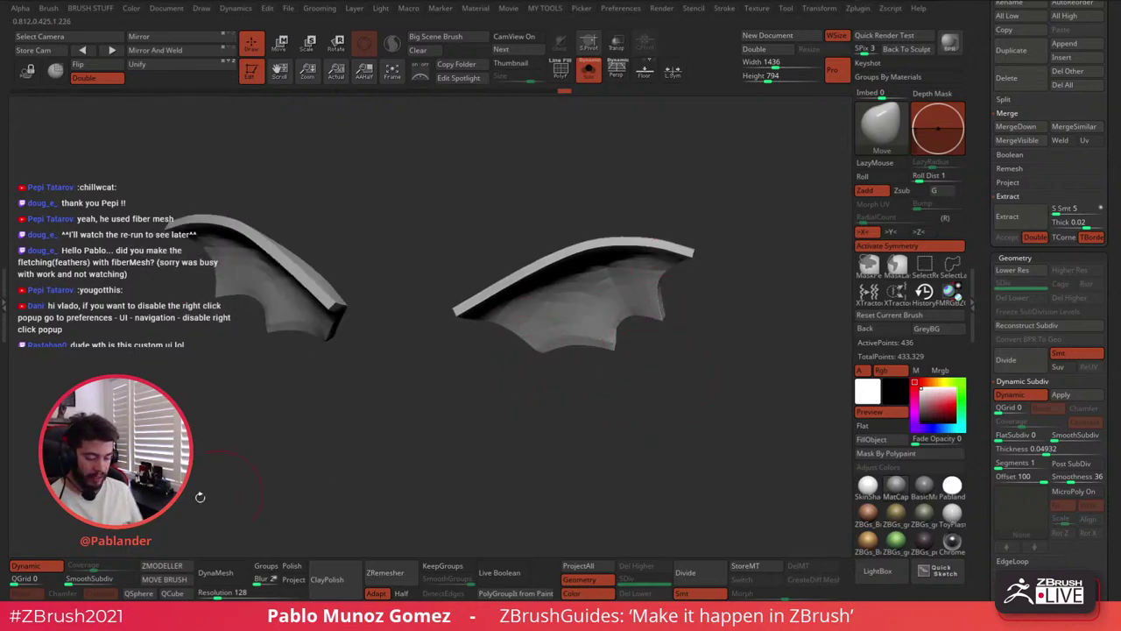
{"action": "left_click", "coordinate": [1031, 395]}
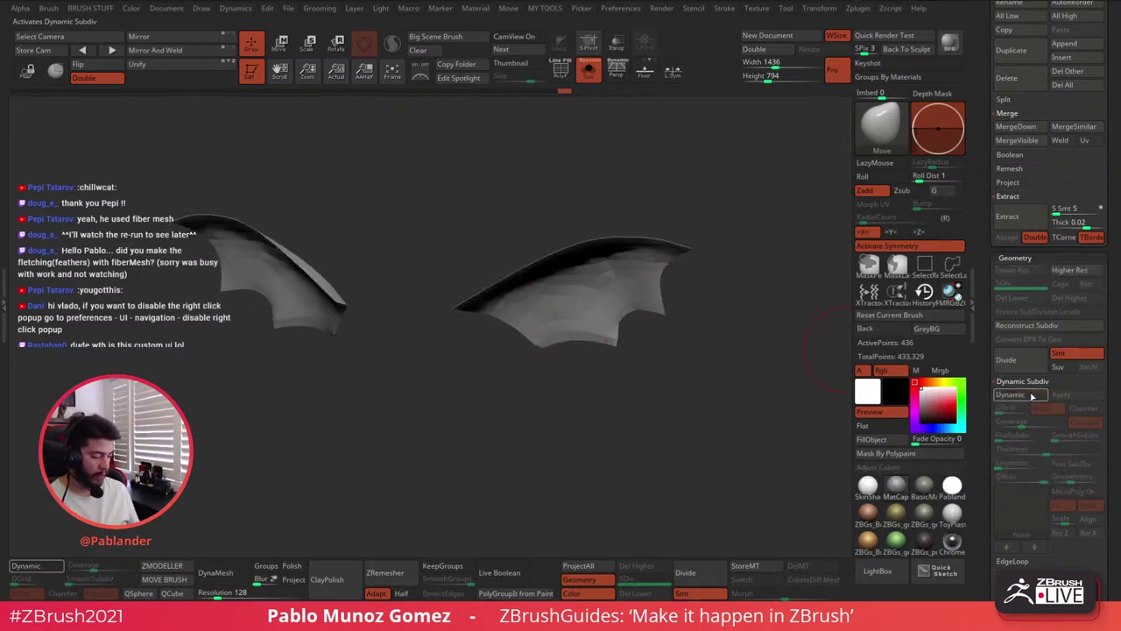
{"action": "left_click", "coordinate": [1031, 395]}
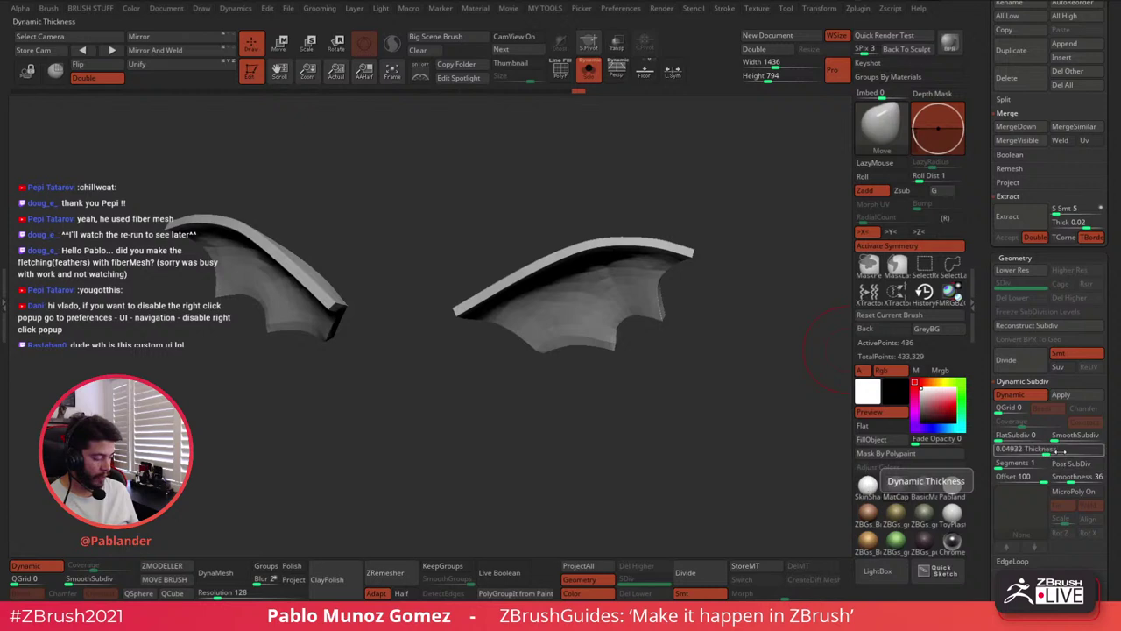
{"action": "left_click", "coordinate": [1079, 396]}
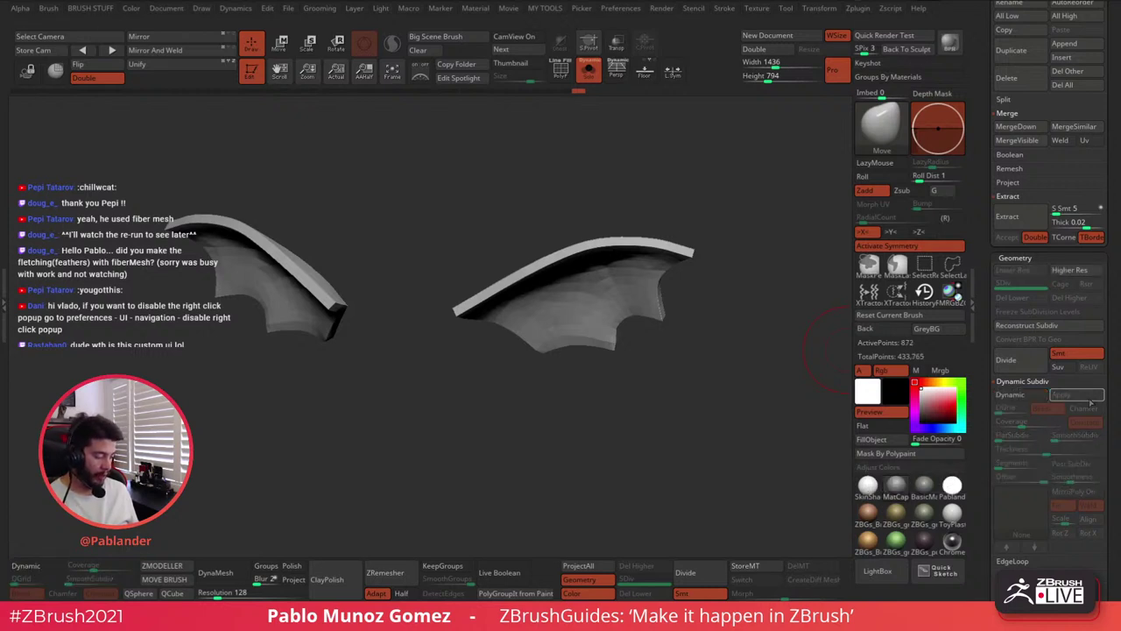
Show the membranes' polyframe and turn Dynamic Subdiv back on with thickness 0 and smooth subdivision enabled
{"action": "left_click", "coordinate": [560, 70]}
{"action": "mouse_move", "coordinate": [668, 273]}
{"action": "left_mouse_down", "text": "shift"}
{"action": "mouse_move", "coordinate": [627, 261]}
{"action": "mouse_move", "coordinate": [517, 311]}
{"action": "mouse_move", "coordinate": [596, 280]}
{"action": "left_mouse_up", "text": "shift"}
{"action": "key", "text": "ctrl+z"}
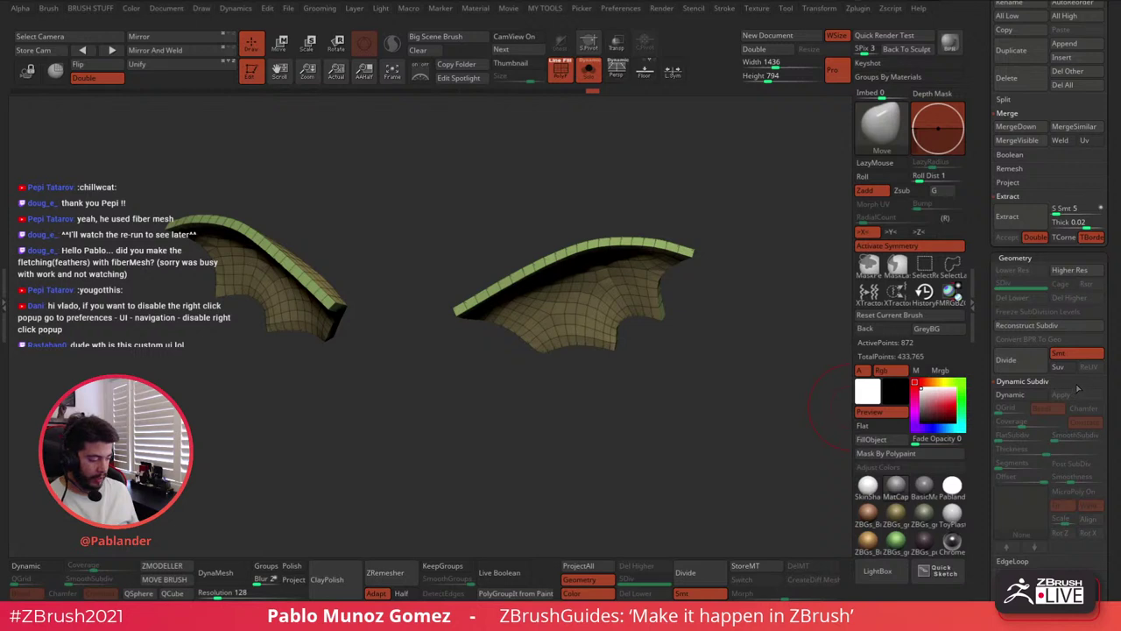
{"action": "left_click", "coordinate": [1012, 394]}
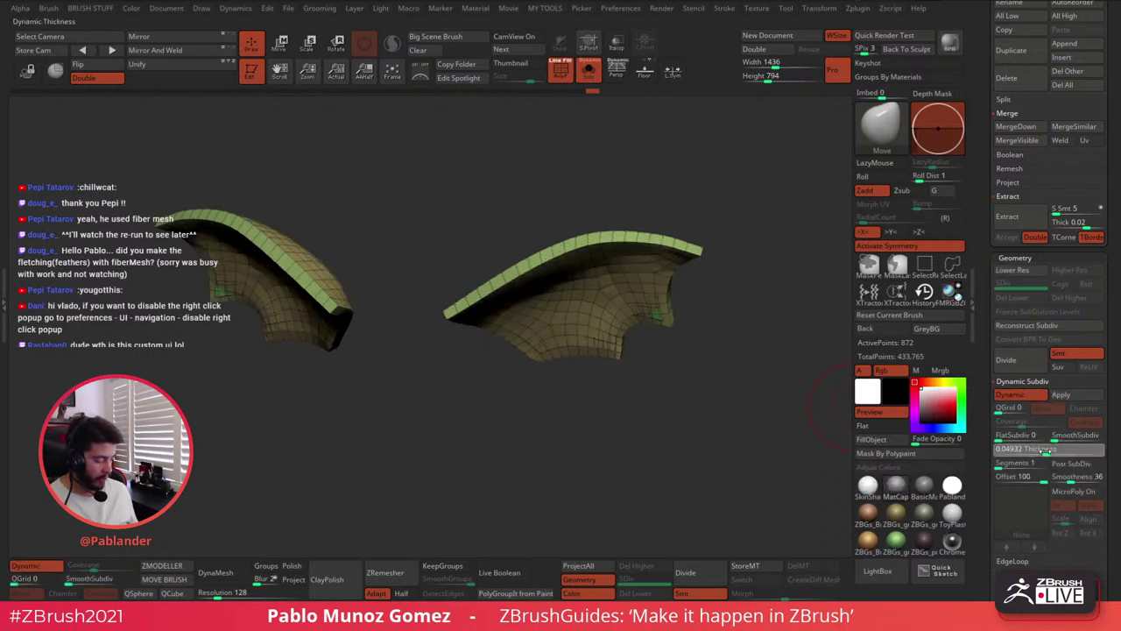
{"action": "left_click_drag", "start_coordinate": [971, 457], "coordinate": [959, 455]}
{"action": "left_click", "coordinate": [1062, 436]}
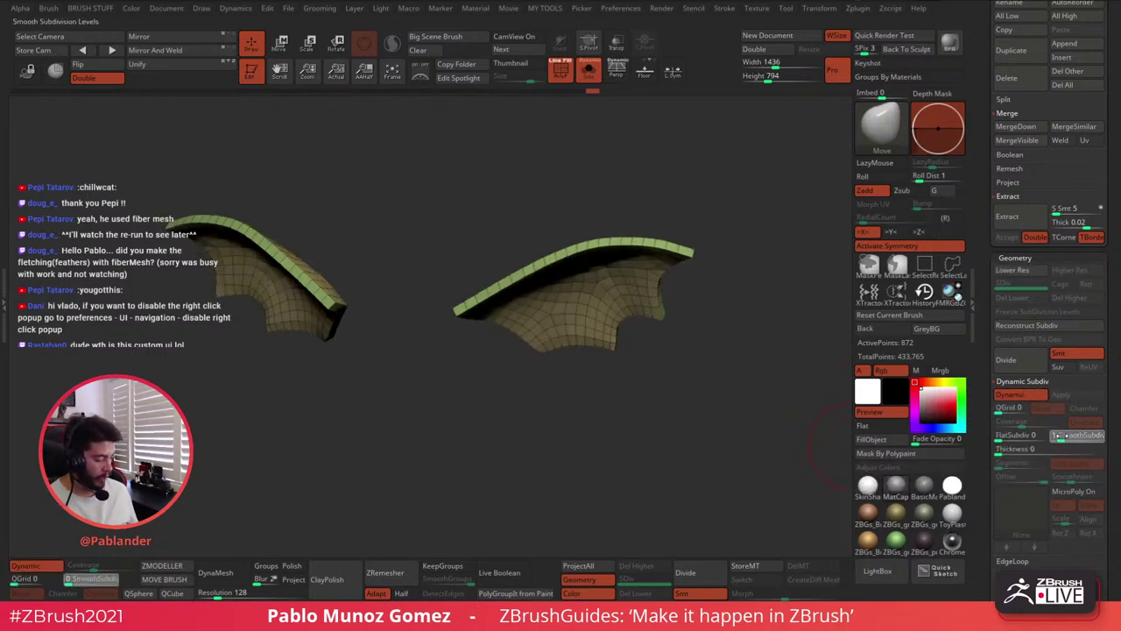
{"action": "left_click_drag", "start_coordinate": [681, 463], "coordinate": [713, 438]}
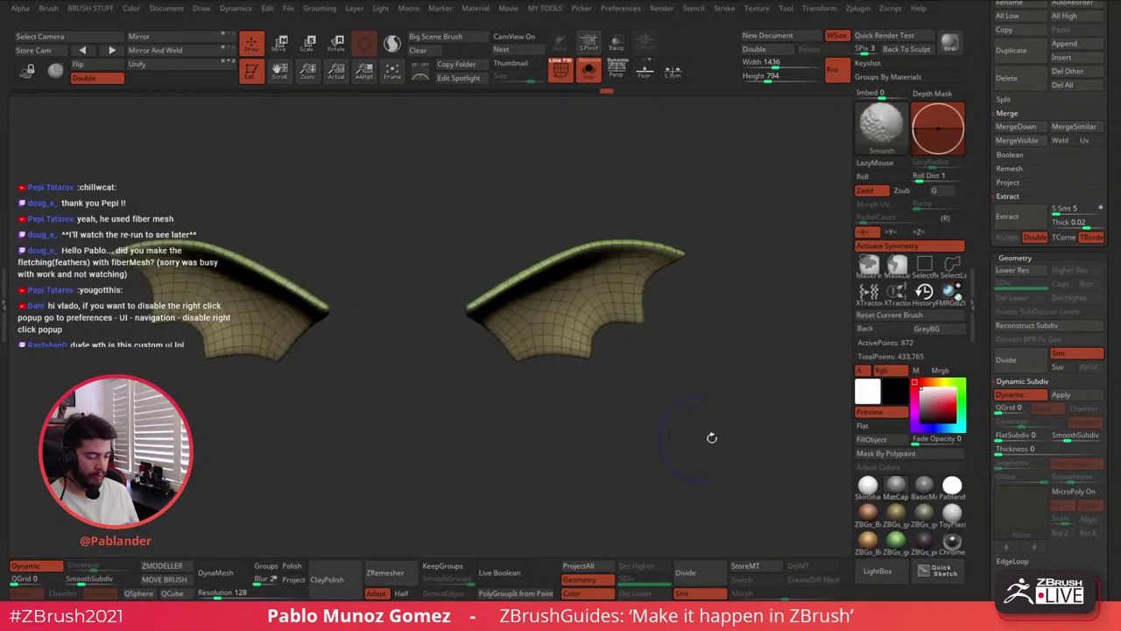
Display the whole character again without the polyframe and quick-save the project
{"action": "left_click", "coordinate": [588, 73]}
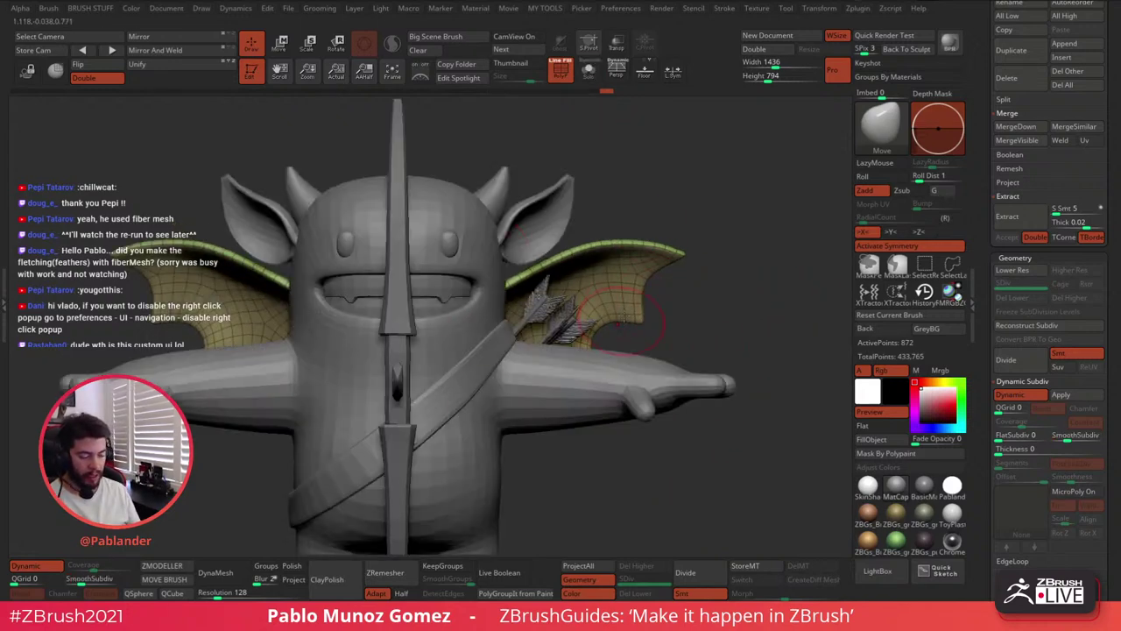
{"action": "mouse_move", "coordinate": [627, 332]}
{"action": "left_mouse_down", "text": "alt"}
{"action": "mouse_move", "coordinate": [603, 300]}
{"action": "mouse_move", "coordinate": [694, 270]}
{"action": "left_mouse_up", "text": "alt"}
{"action": "key", "text": "space"}
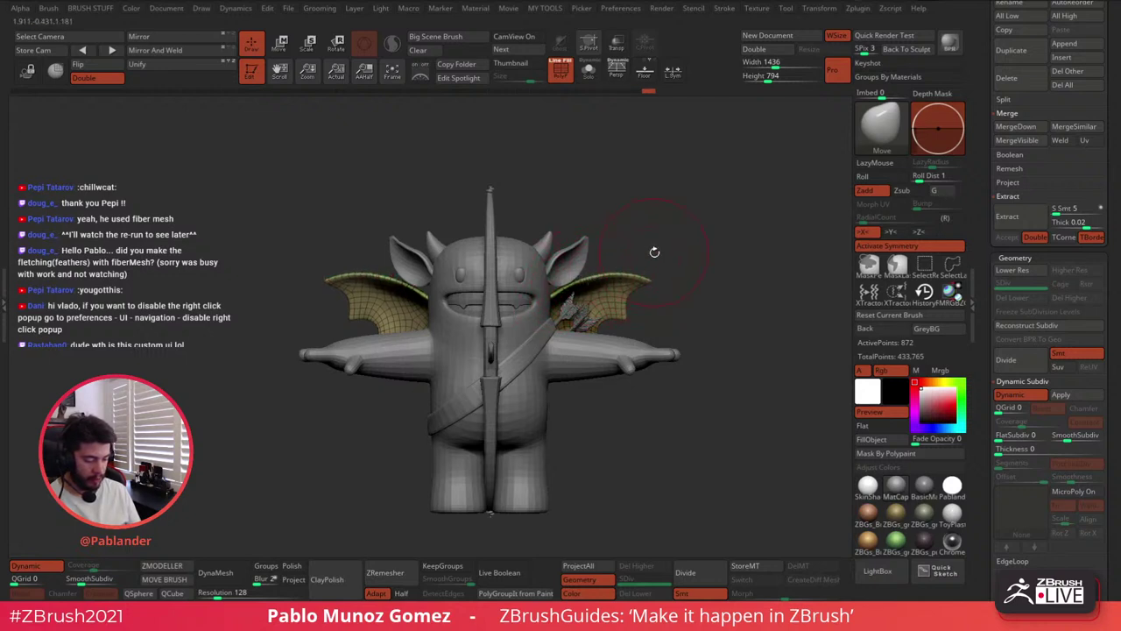
{"action": "left_click", "coordinate": [561, 70]}
{"action": "left_click_drag", "start_coordinate": [724, 255], "coordinate": [687, 285], "text": "alt"}
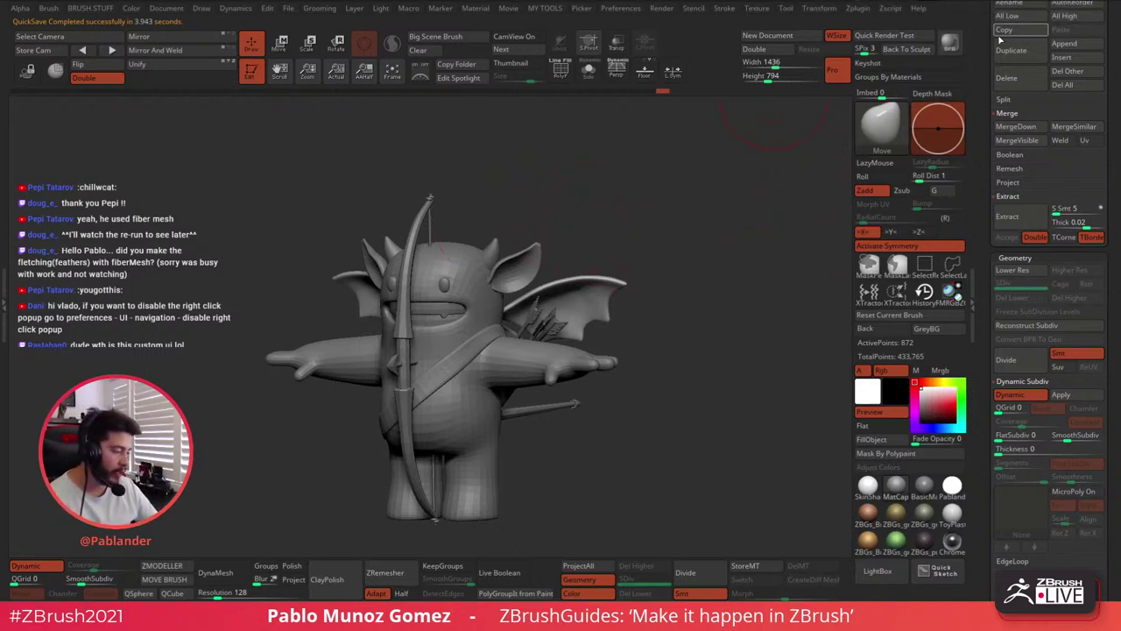
Save the character tool to a file on disk
{"action": "left_click_drag", "start_coordinate": [985, 19], "coordinate": [973, 228]}
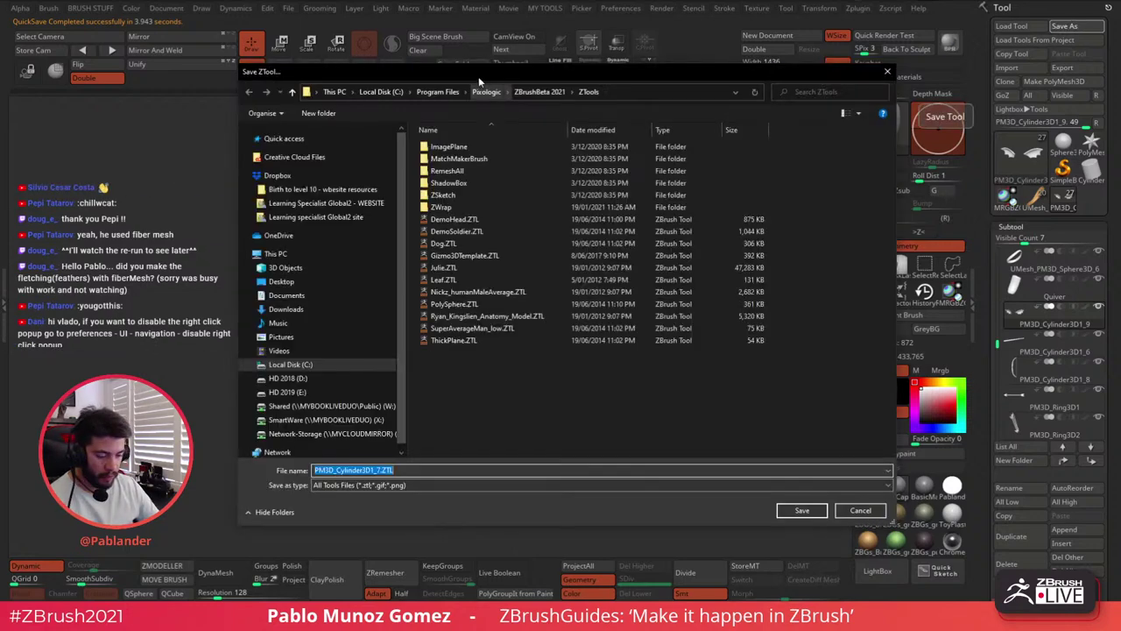
{"action": "left_click_drag", "start_coordinate": [479, 76], "coordinate": [1120, 88]}
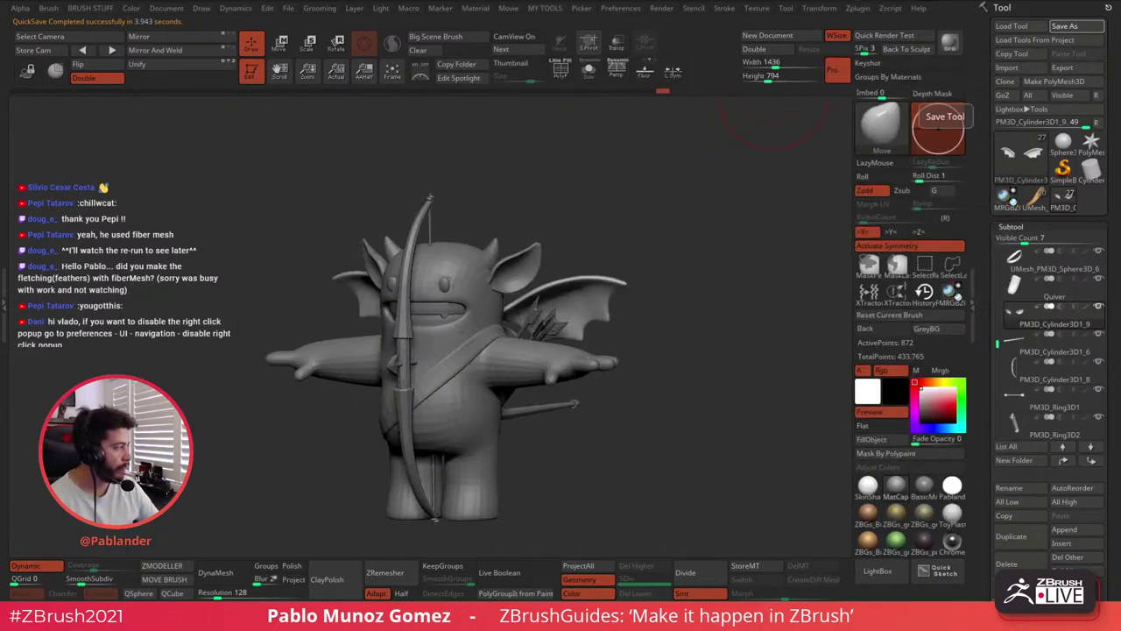
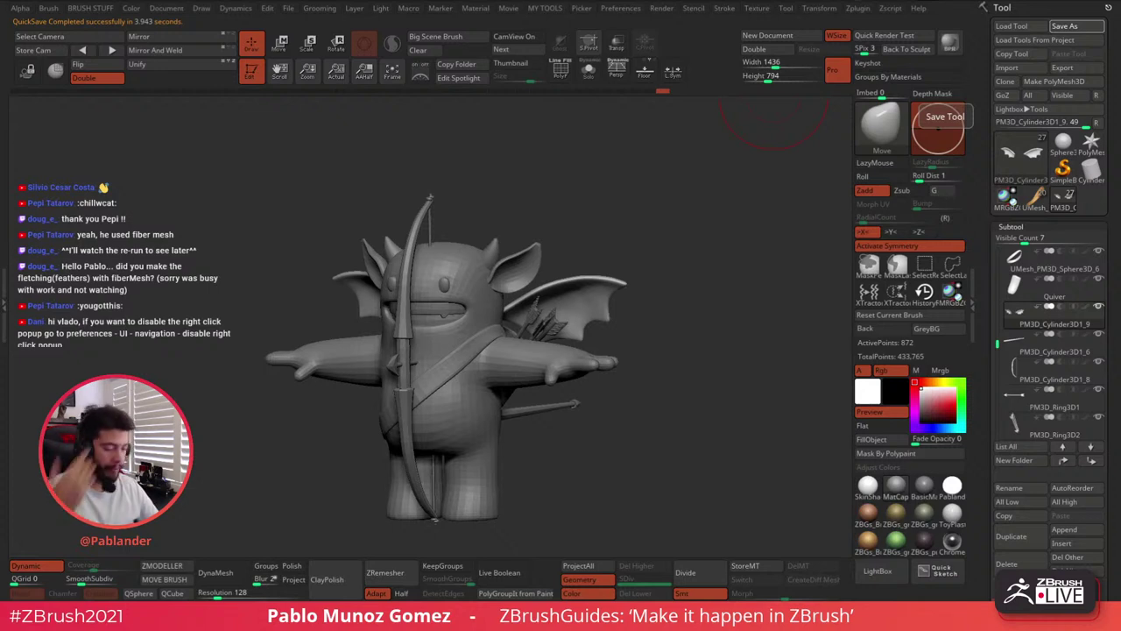
{"action": "left_click", "coordinate": [939, 123]}
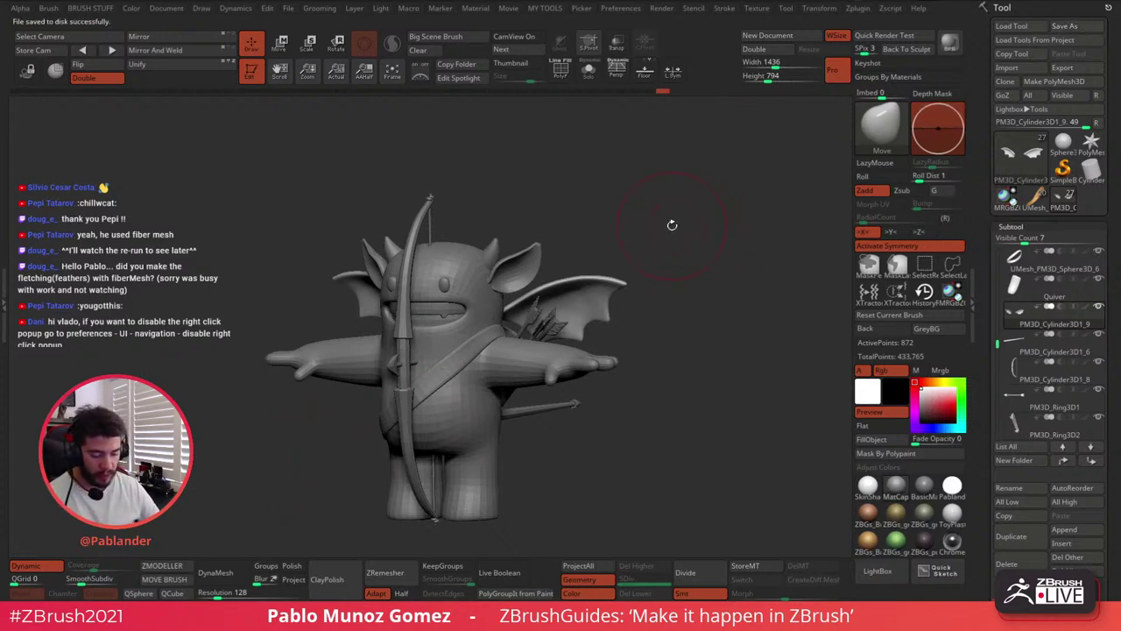
Turn on the polypaint display for all subtools
{"action": "left_click_drag", "start_coordinate": [672, 225], "coordinate": [693, 205], "text": "alt"}
{"action": "left_click", "coordinate": [1087, 307], "text": "shift"}
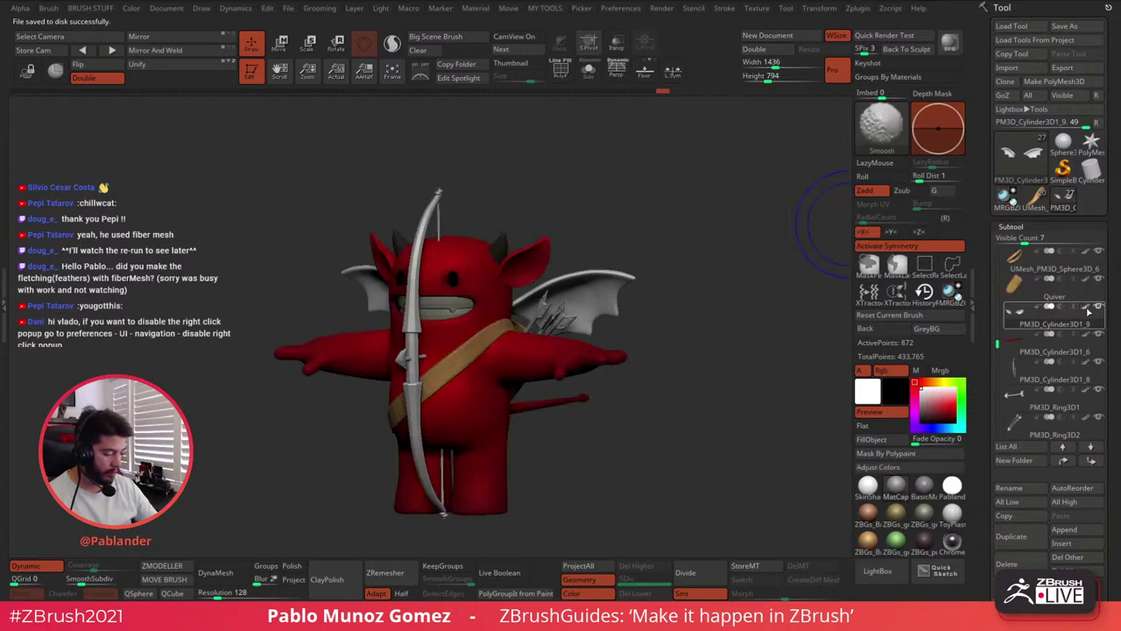
{"action": "mouse_move", "coordinate": [1089, 310]}
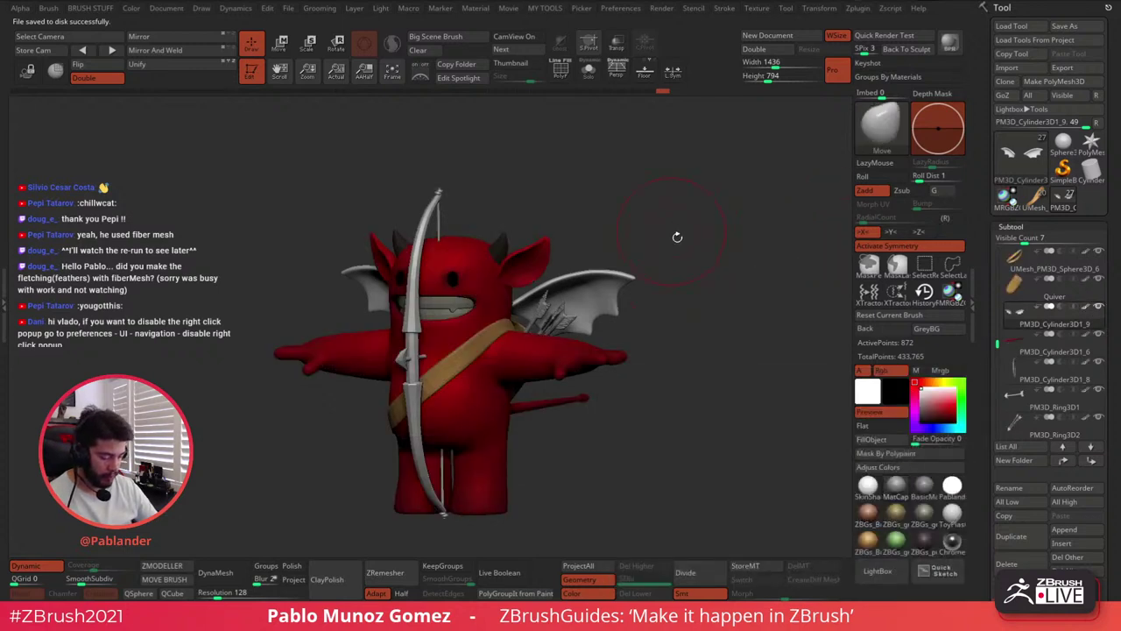
Switch to the Standard brush, choose a red colour, and fill the wing membranes with it
{"action": "key", "text": "b"}
{"action": "key", "text": "s"}
{"action": "key", "text": "t"}
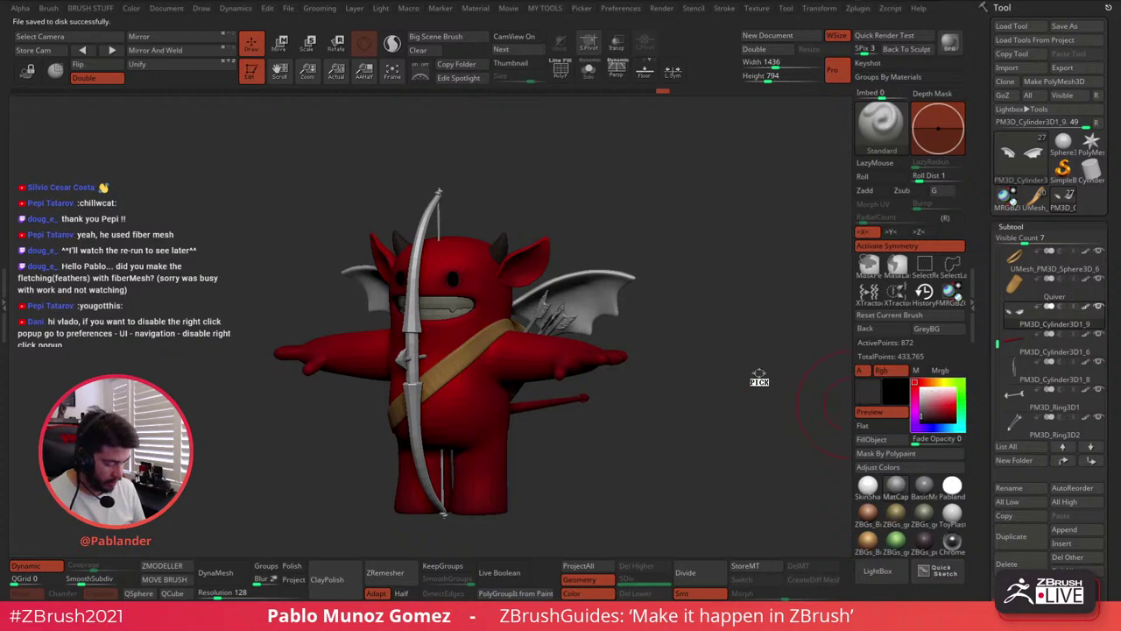
{"action": "left_click", "coordinate": [950, 406]}
{"action": "left_click", "coordinate": [896, 438]}
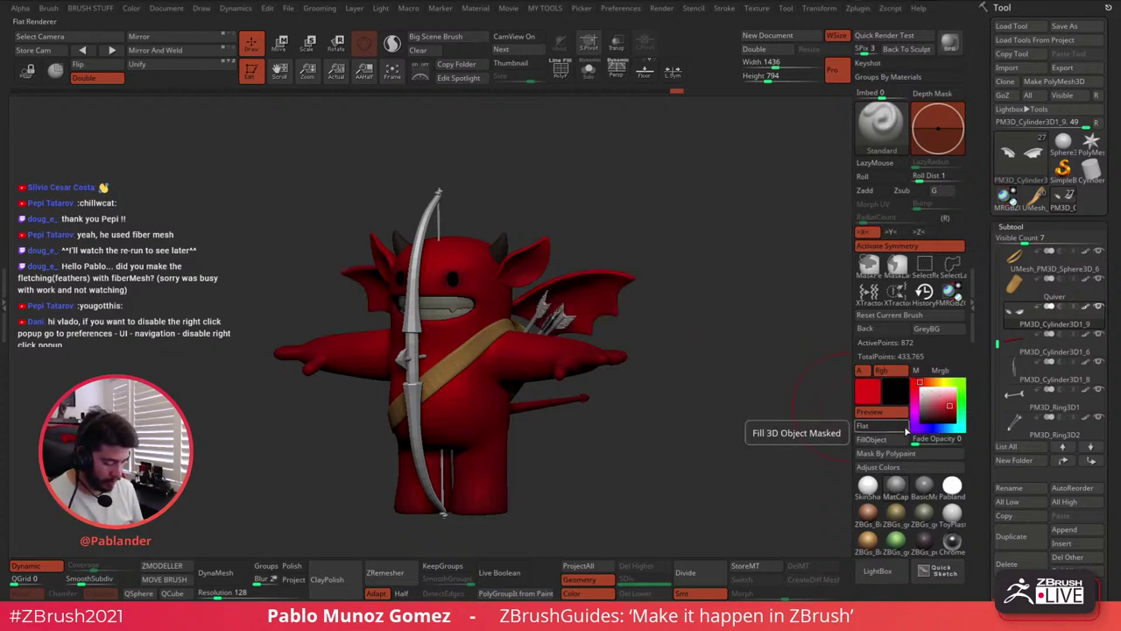
Select the bow, choose a tan colour (171, 135, 80), and fill the whole bow with it
{"action": "left_click", "coordinate": [438, 211], "text": "alt"}
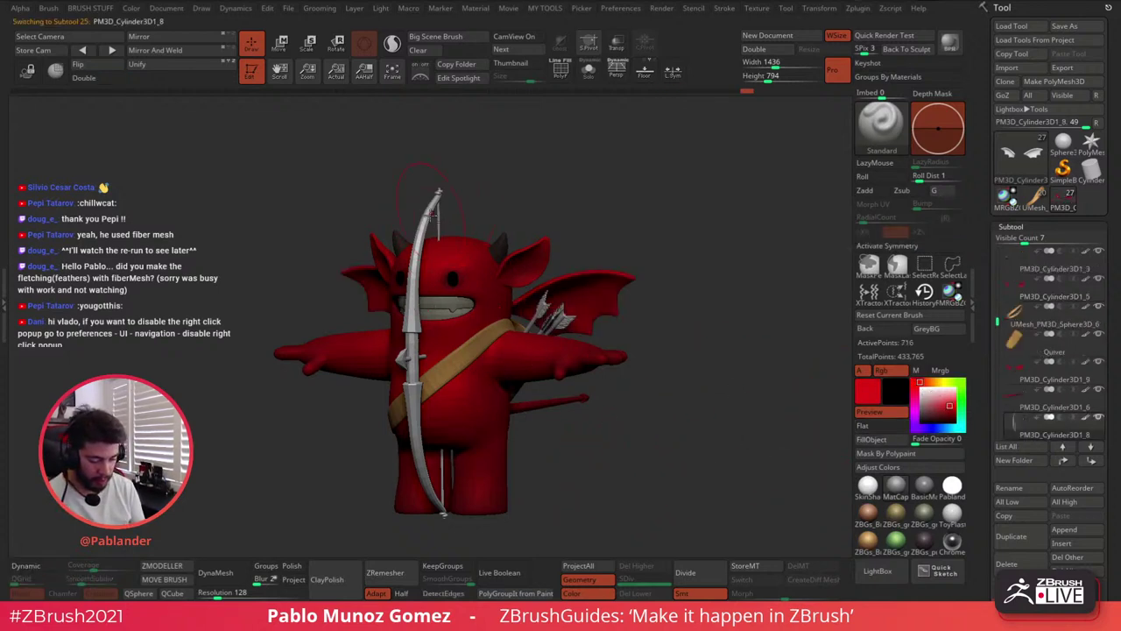
{"action": "left_click", "coordinate": [937, 383]}
{"action": "left_click", "coordinate": [940, 408]}
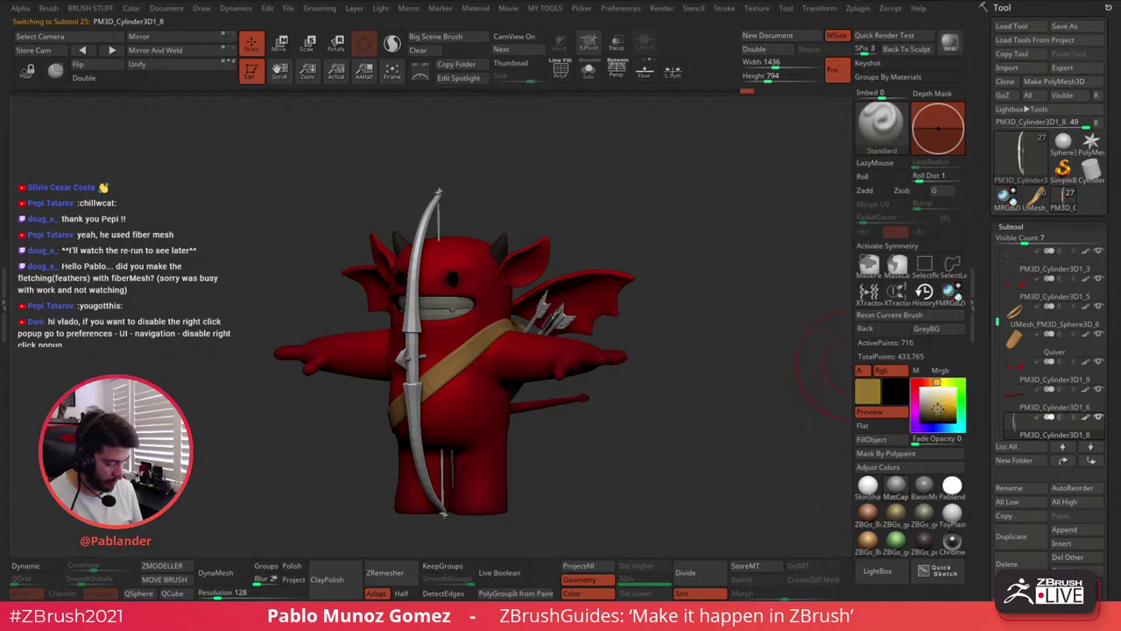
{"action": "left_click", "coordinate": [933, 411]}
{"action": "left_click", "coordinate": [895, 438]}
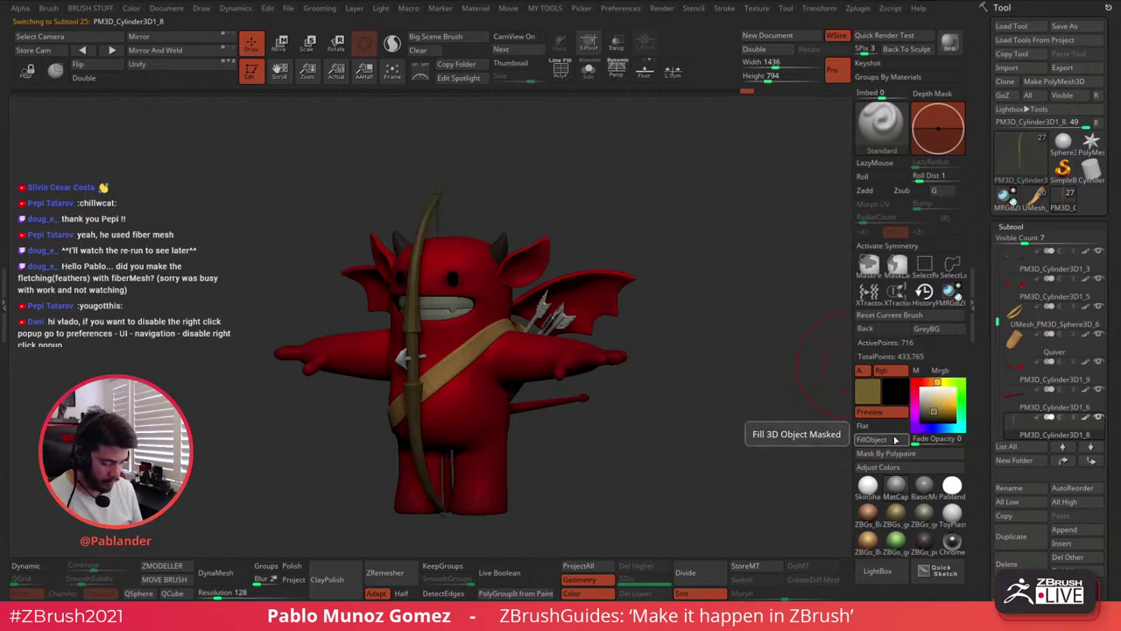
{"action": "left_click", "coordinate": [932, 404]}
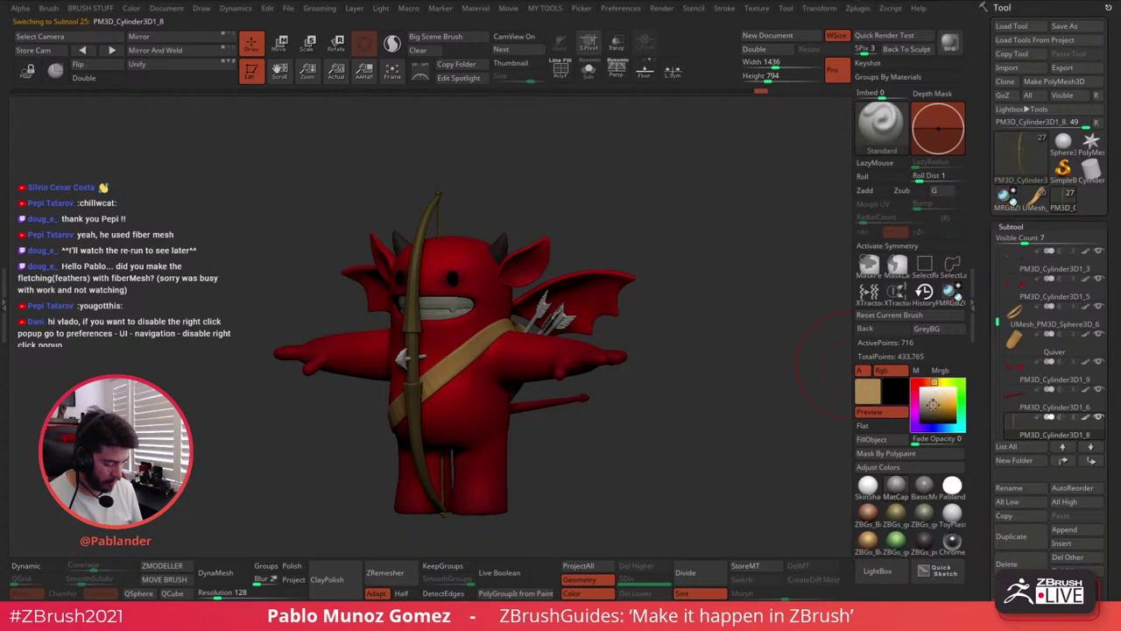
{"action": "left_click", "coordinate": [894, 438]}
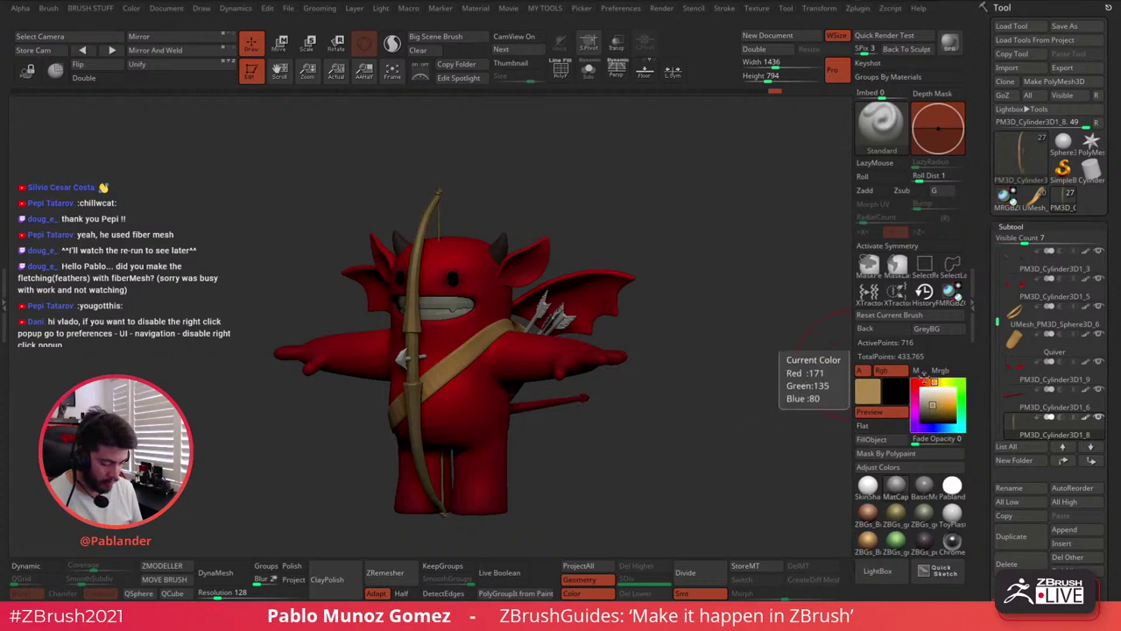
Fill the arrows in the quiver and the single arrow by the bow with the same tan colour
{"action": "left_click_drag", "start_coordinate": [762, 421], "coordinate": [720, 435]}
{"action": "left_click", "coordinate": [553, 319], "text": "alt"}
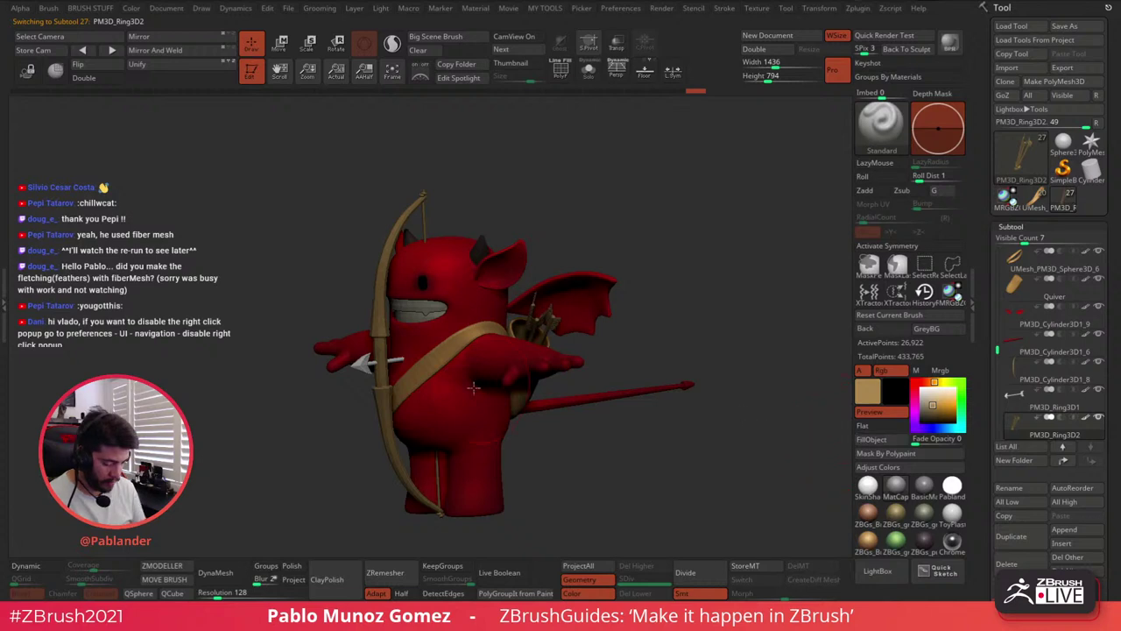
{"action": "left_click", "coordinate": [363, 365], "text": "alt"}
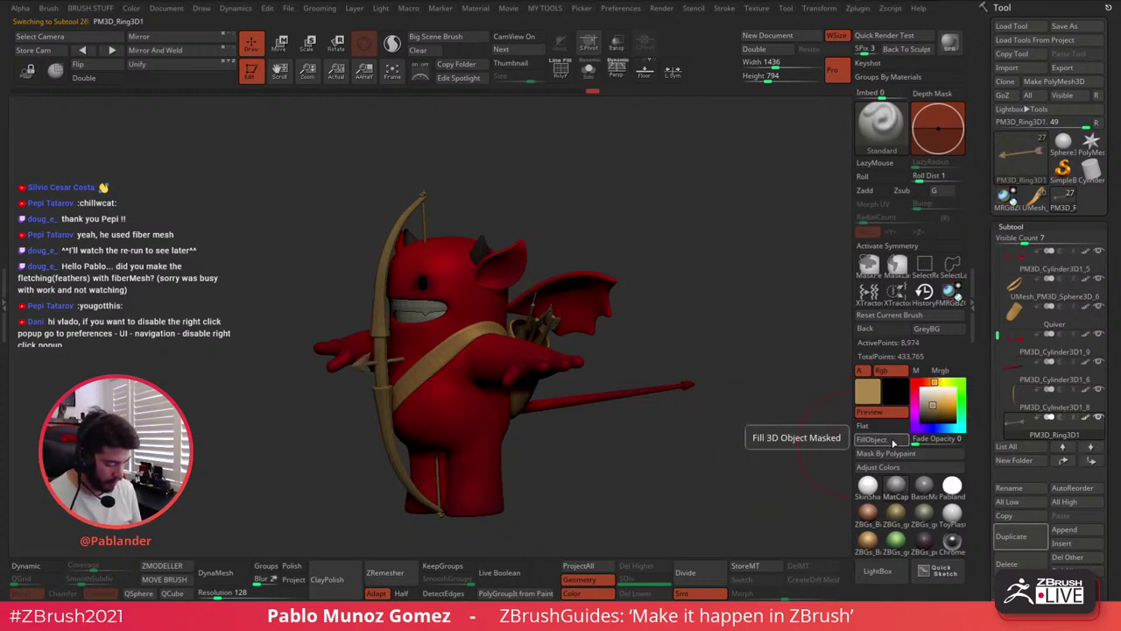
{"action": "left_click_drag", "start_coordinate": [679, 445], "coordinate": [585, 367]}
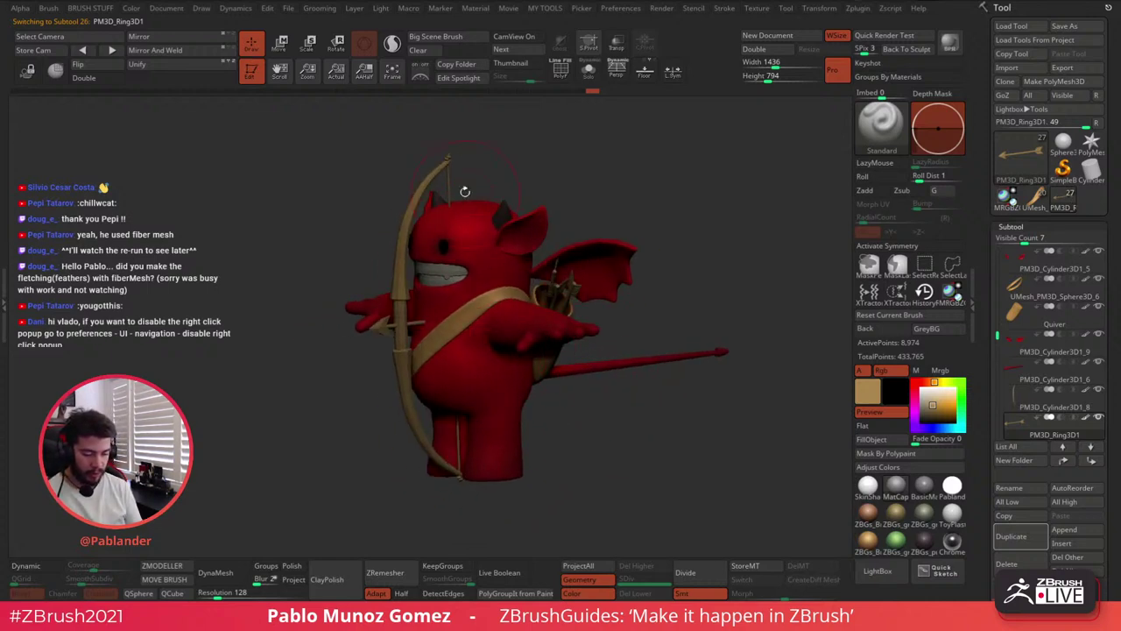
Solo the bow, isolate its string polygroup, fill it with a pale grey, and unhide the rest of the bow
{"action": "left_click", "coordinate": [447, 170], "text": "alt"}
{"action": "left_click", "coordinate": [589, 71]}
{"action": "left_click_drag", "start_coordinate": [537, 164], "coordinate": [506, 190]}
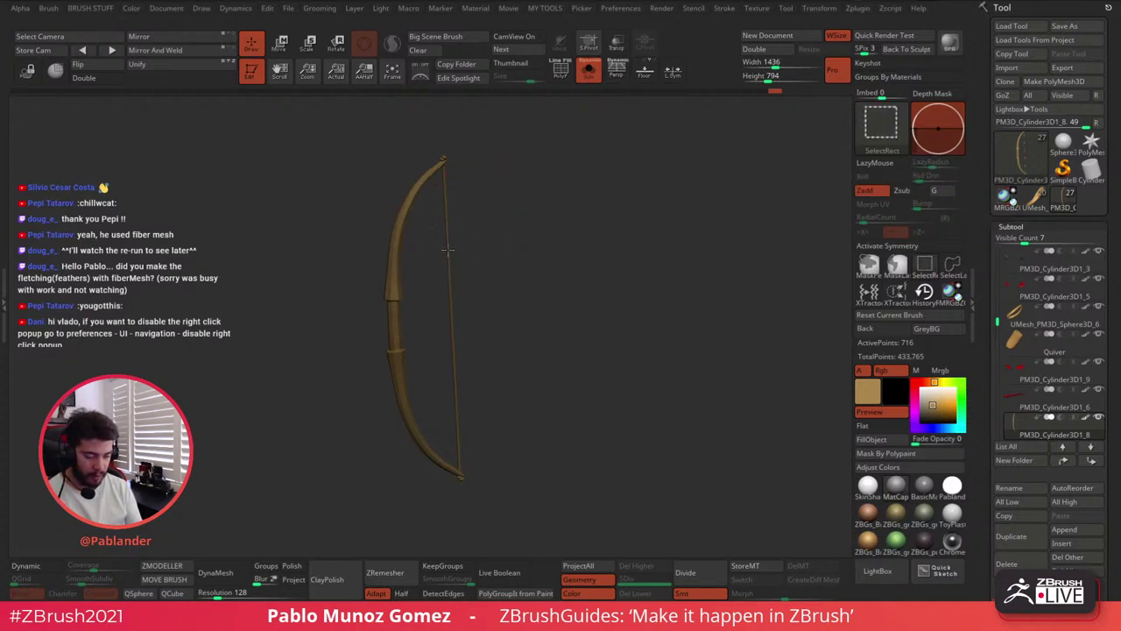
{"action": "key", "text": "ctrl+shift"}
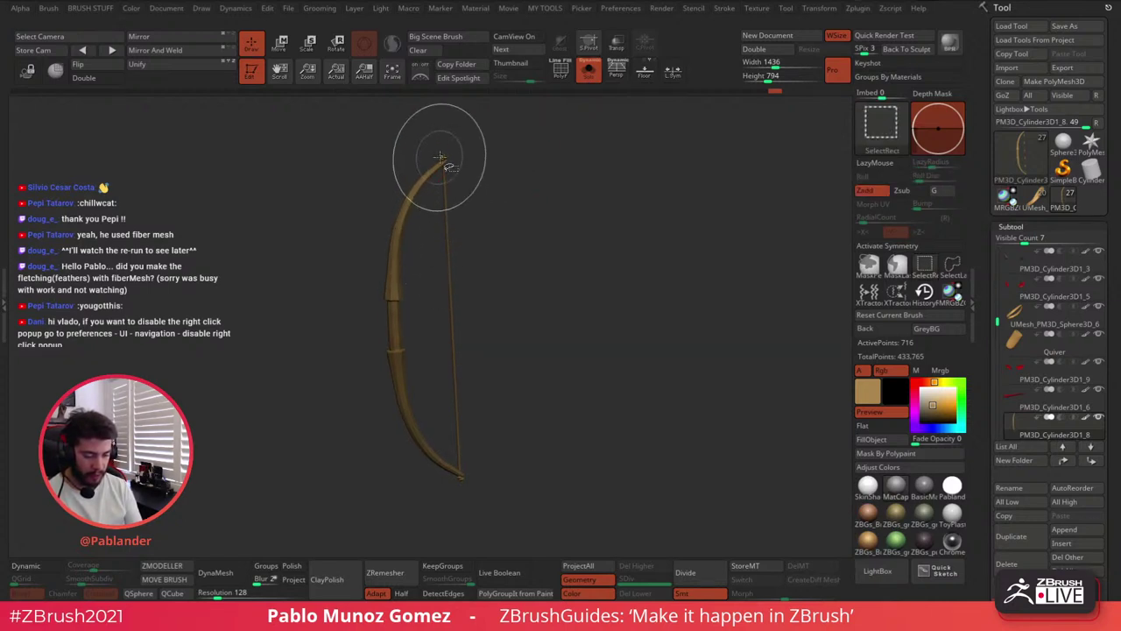
{"action": "left_click", "coordinate": [443, 158], "text": "ctrl+shift"}
{"action": "left_click", "coordinate": [925, 396]}
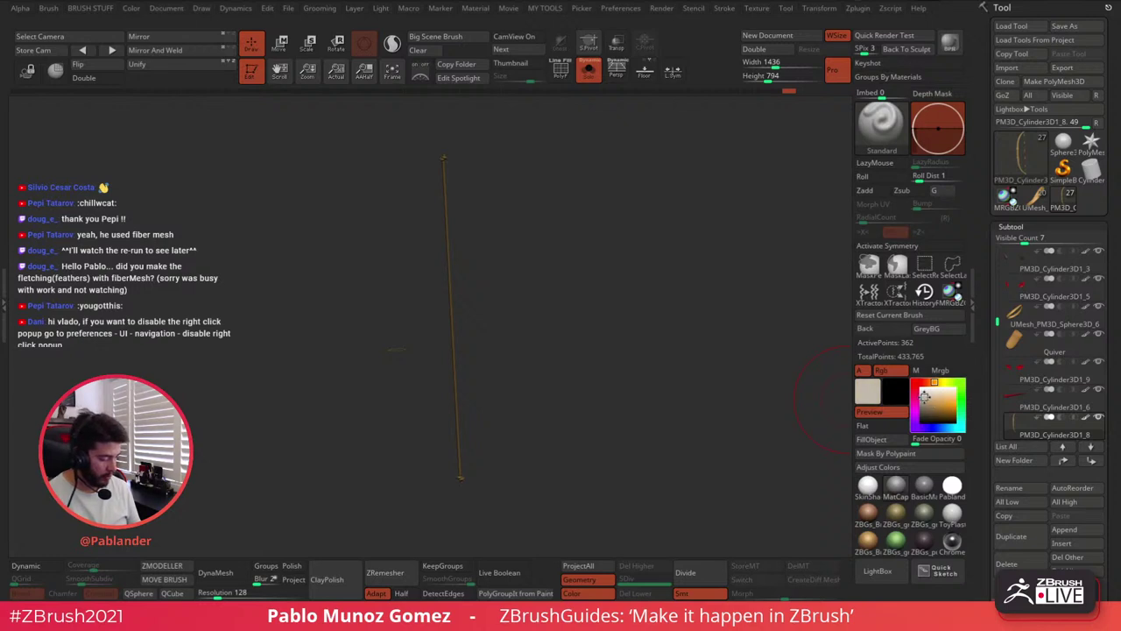
{"action": "left_click", "coordinate": [893, 429]}
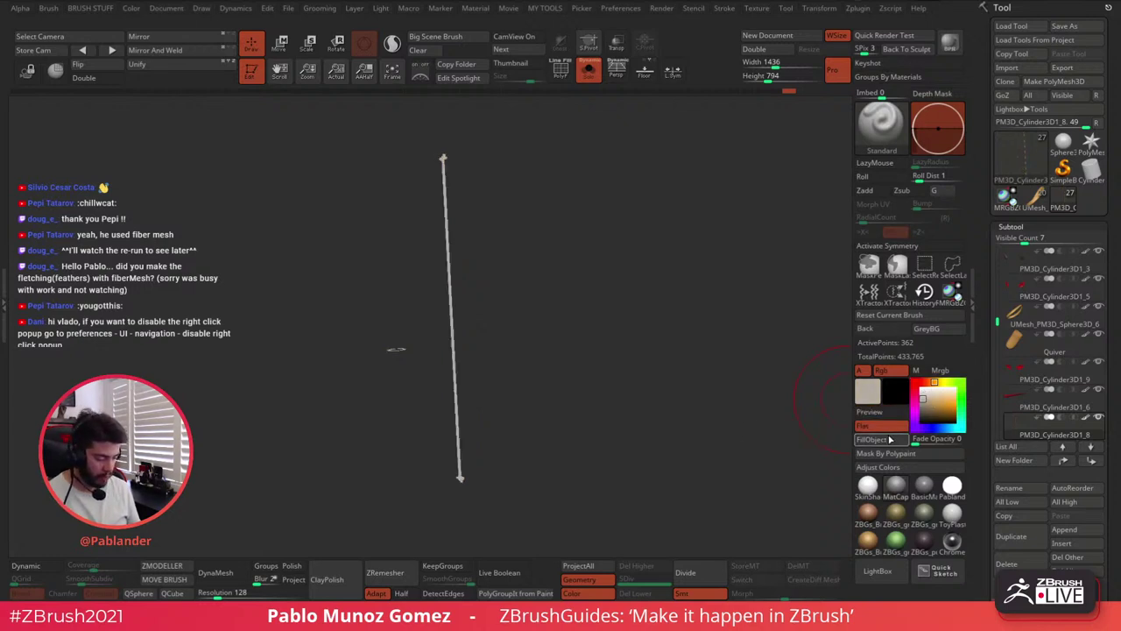
{"action": "left_click", "coordinate": [870, 412]}
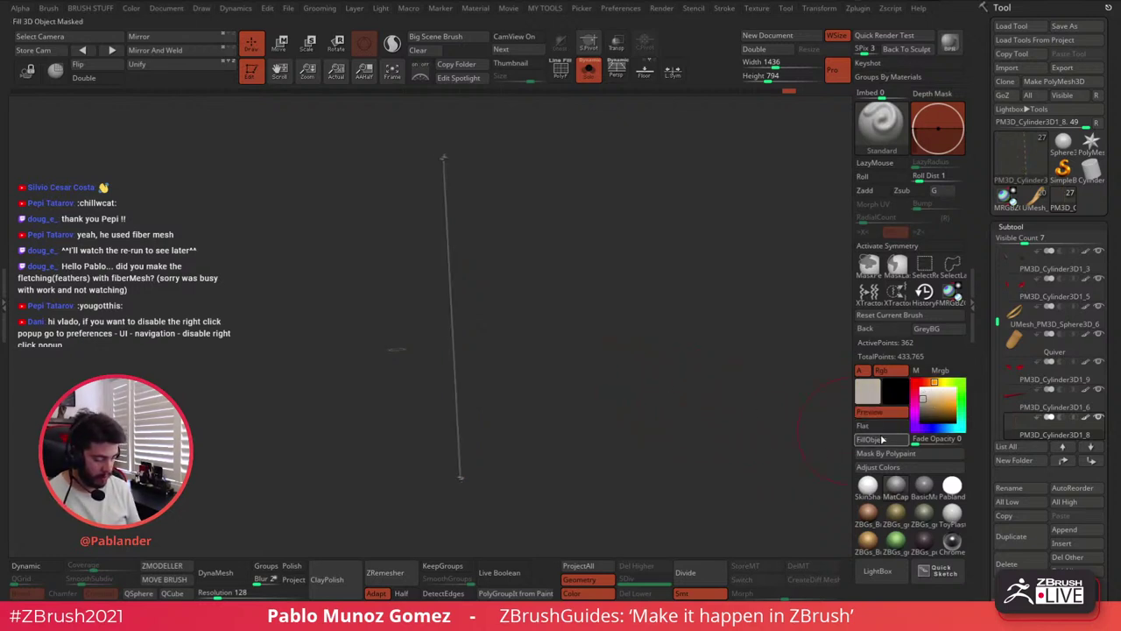
{"action": "left_click", "coordinate": [661, 378], "text": "ctrl+shift"}
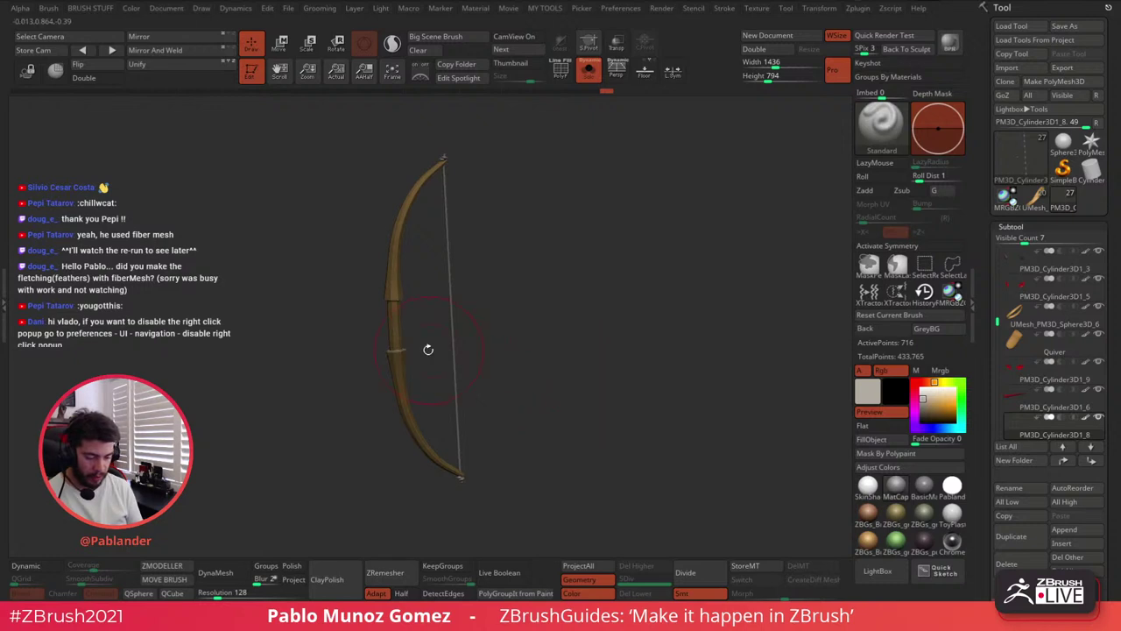
{"action": "mouse_move", "coordinate": [427, 349]}
{"action": "left_mouse_down"}
{"action": "mouse_move", "coordinate": [416, 346]}
{"action": "mouse_move", "coordinate": [430, 313]}
{"action": "left_mouse_up"}
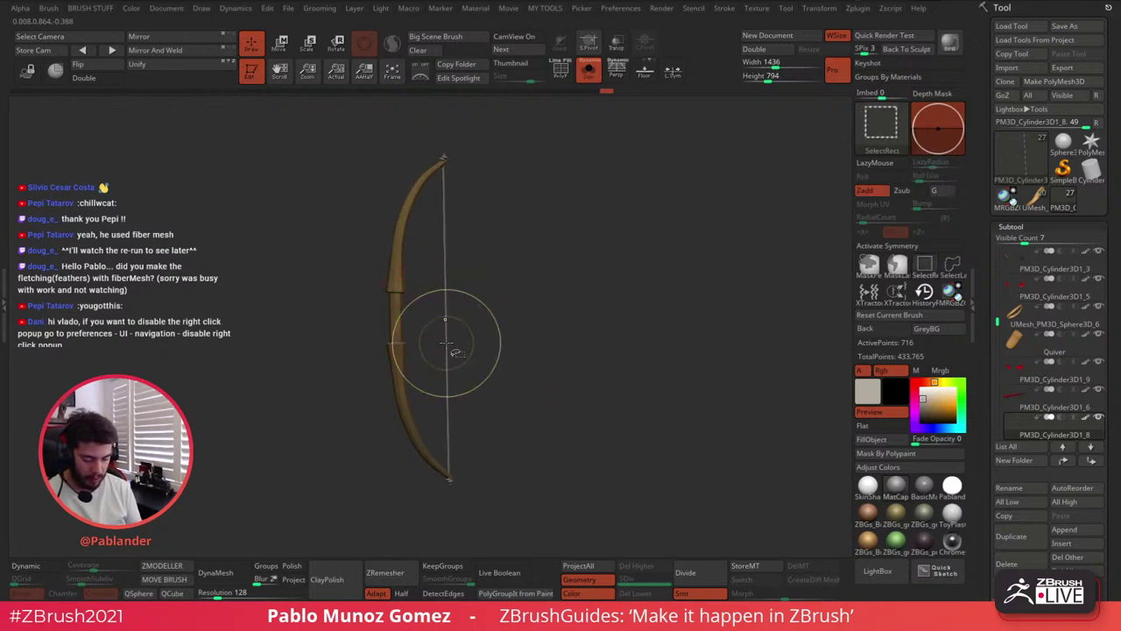
{"action": "left_click", "coordinate": [447, 343], "text": "ctrl+shift"}
{"action": "left_click_drag", "start_coordinate": [393, 350], "coordinate": [481, 365]}
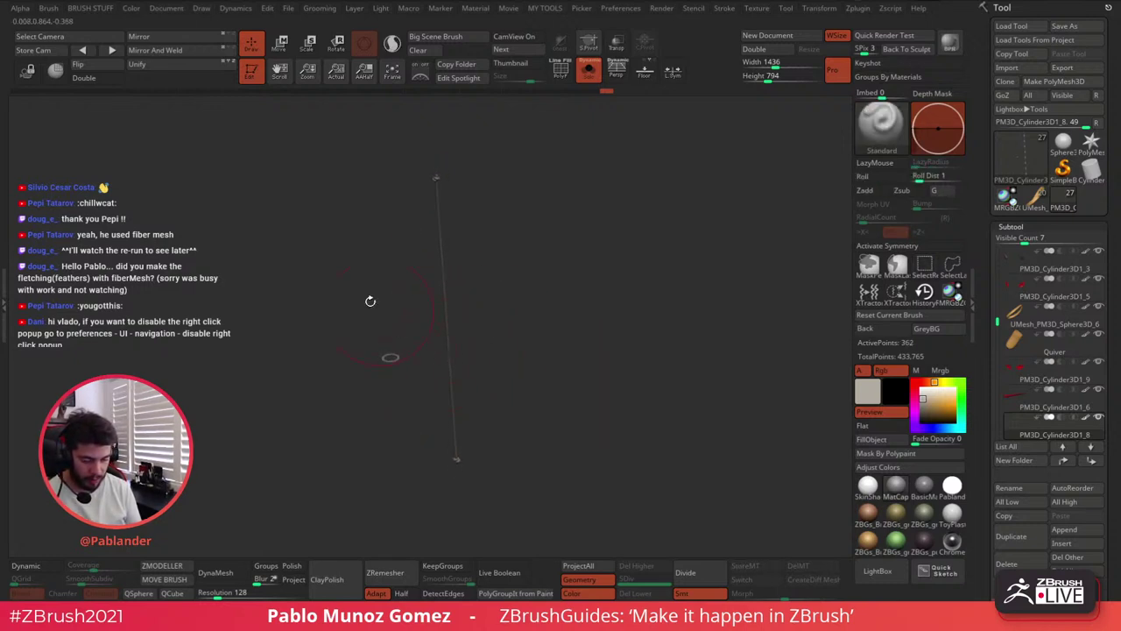
{"action": "mouse_move", "coordinate": [330, 288]}
{"action": "left_mouse_down", "text": "ctrl+shift"}
{"action": "mouse_move", "coordinate": [412, 406]}
{"action": "mouse_move", "coordinate": [433, 414]}
{"action": "left_mouse_up", "text": "ctrl+shift"}
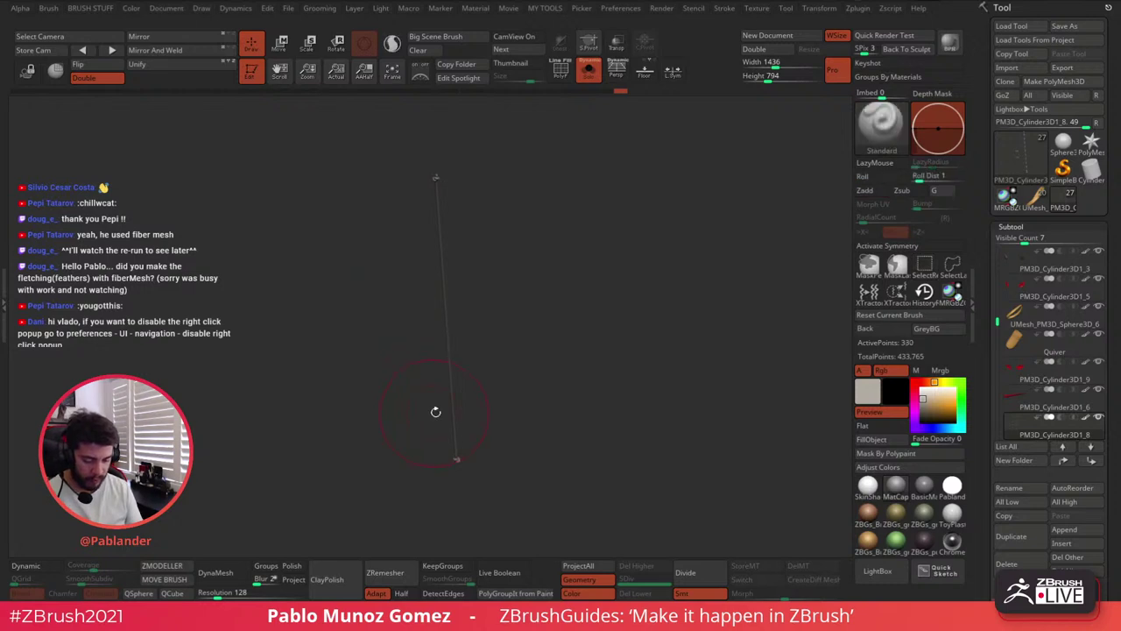
{"action": "left_click", "coordinate": [567, 376], "text": "ctrl+shift"}
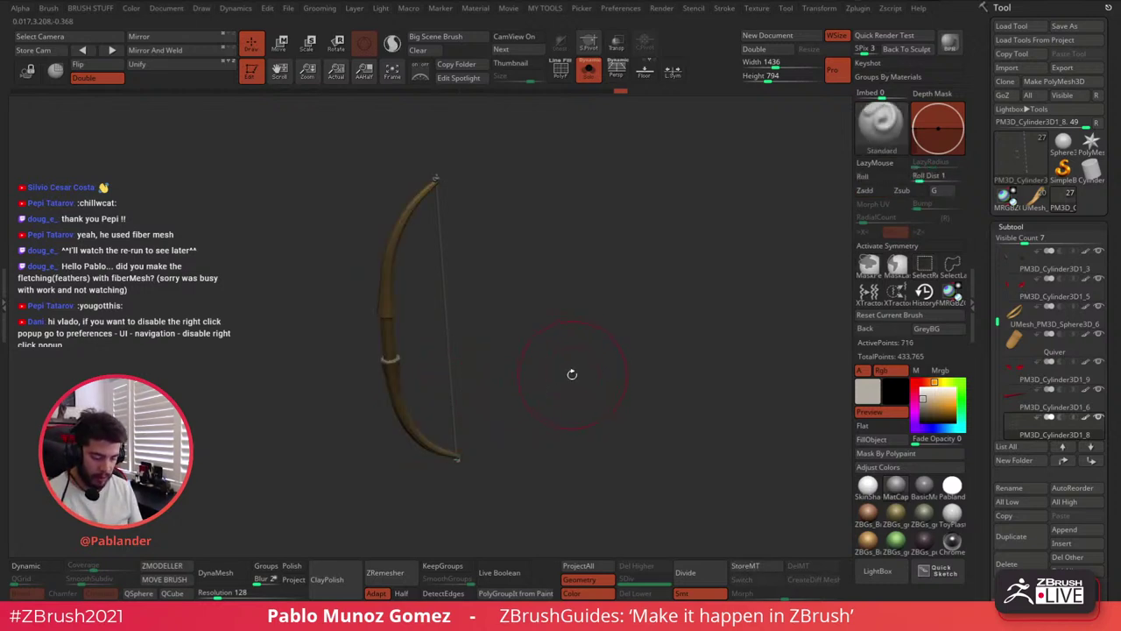
Isolate the bow's limbs, grip and grey ring, refill them with the limbs' tan colour, and unhide the string
{"action": "mouse_move", "coordinate": [398, 353]}
{"action": "right_mouse_down", "text": "ctrl"}
{"action": "mouse_move", "coordinate": [420, 383]}
{"action": "mouse_move", "coordinate": [493, 350]}
{"action": "right_mouse_up", "text": "ctrl"}
{"action": "left_click", "coordinate": [479, 359], "text": "ctrl+shift"}
{"action": "left_click_drag", "start_coordinate": [501, 336], "coordinate": [508, 349], "text": "ctrl+shift"}
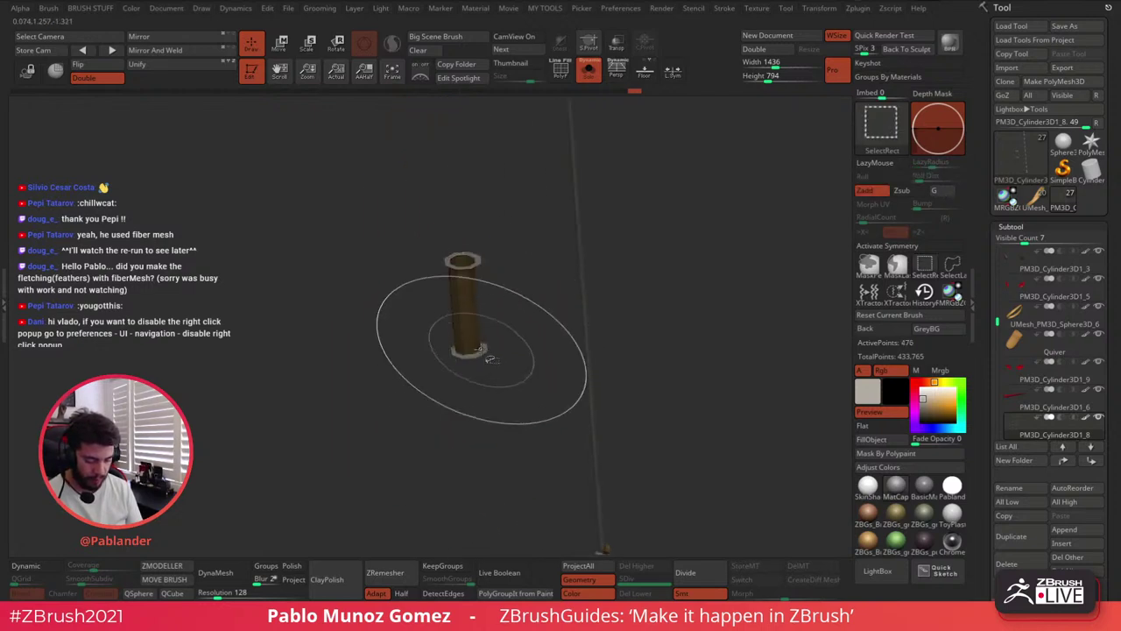
{"action": "left_click", "coordinate": [482, 348], "text": "ctrl+shift"}
{"action": "left_click", "coordinate": [486, 356], "text": "ctrl+shift"}
{"action": "mouse_move", "coordinate": [655, 350]}
{"action": "left_mouse_down", "text": "ctrl+shift"}
{"action": "mouse_move", "coordinate": [665, 373]}
{"action": "mouse_move", "coordinate": [662, 363]}
{"action": "left_mouse_up", "text": "ctrl+shift"}
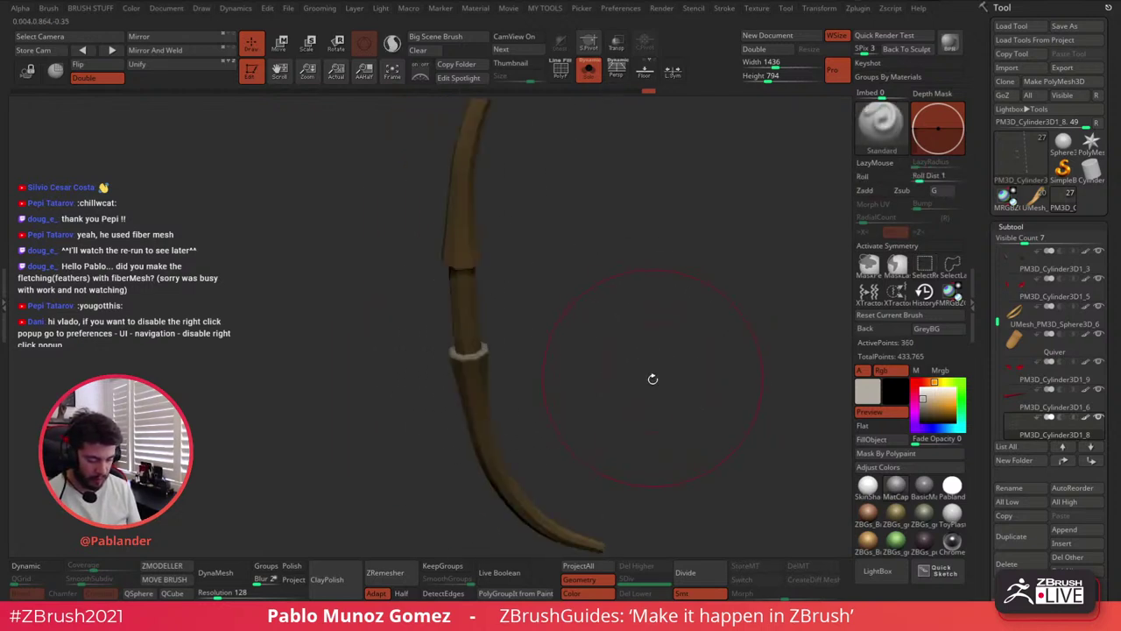
{"action": "right_click_drag", "start_coordinate": [651, 378], "coordinate": [619, 318], "text": "ctrl"}
{"action": "right_click_drag", "start_coordinate": [619, 319], "coordinate": [474, 307], "text": "alt"}
{"action": "left_click", "coordinate": [922, 421]}
{"action": "left_click_drag", "start_coordinate": [909, 388], "coordinate": [468, 321]}
{"action": "right_click_drag", "start_coordinate": [759, 430], "coordinate": [685, 380], "text": "shift"}
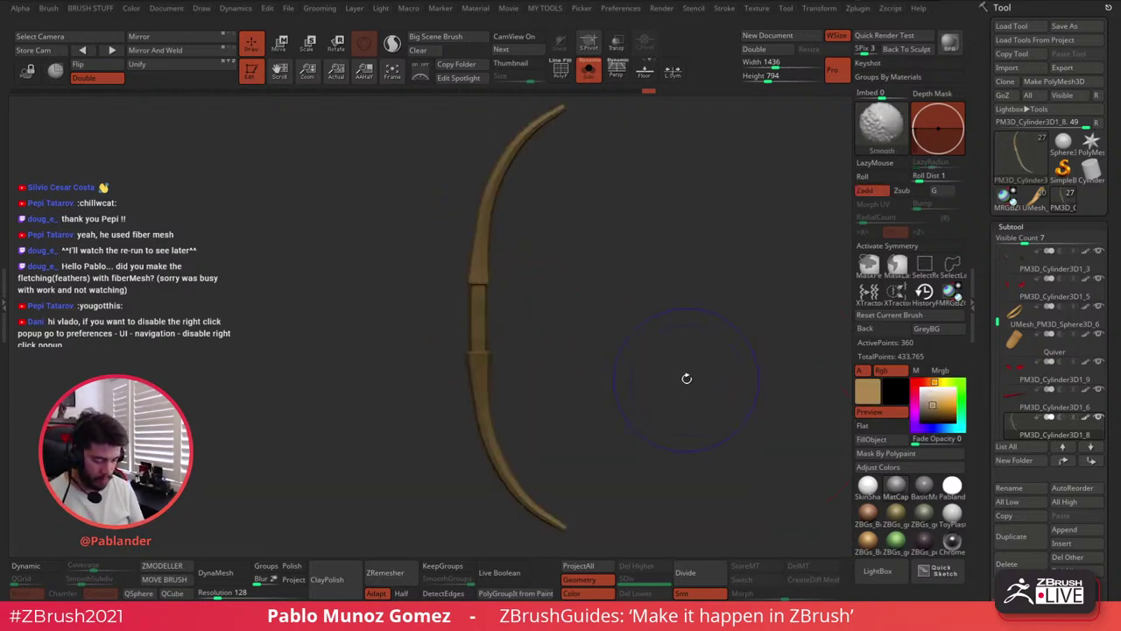
{"action": "left_click", "coordinate": [657, 376], "text": "ctrl+shift"}
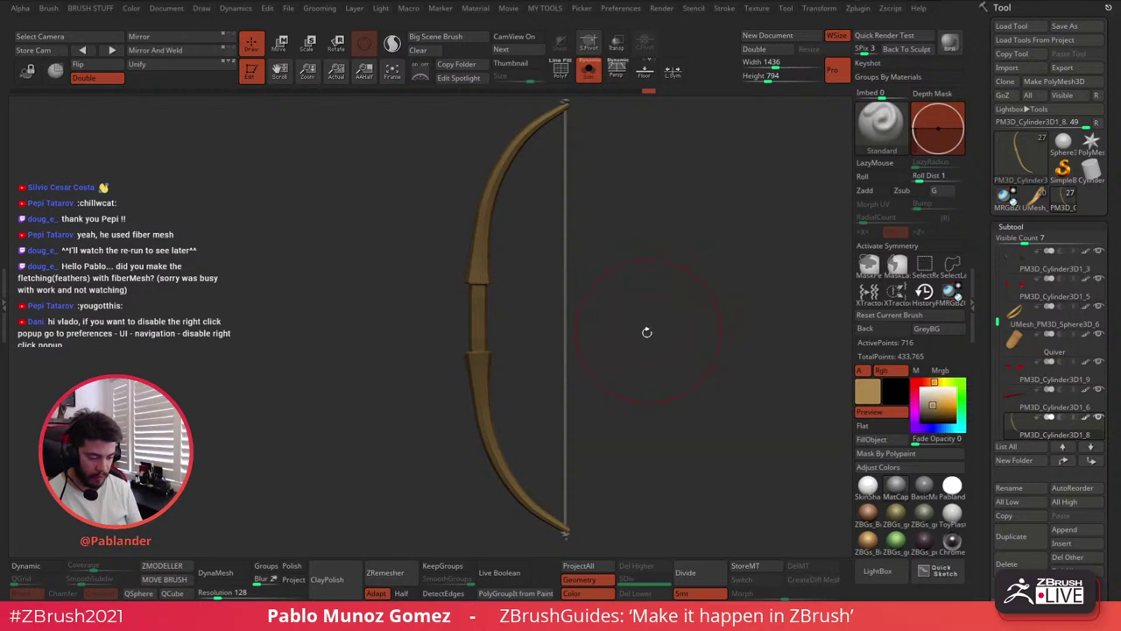
Isolate the bow's grip, fill it with a dark brown colour, and unhide the rest of the bow
{"action": "key", "text": "ctrl+shift"}
{"action": "left_click_drag", "start_coordinate": [501, 308], "coordinate": [516, 323], "text": "ctrl+shift"}
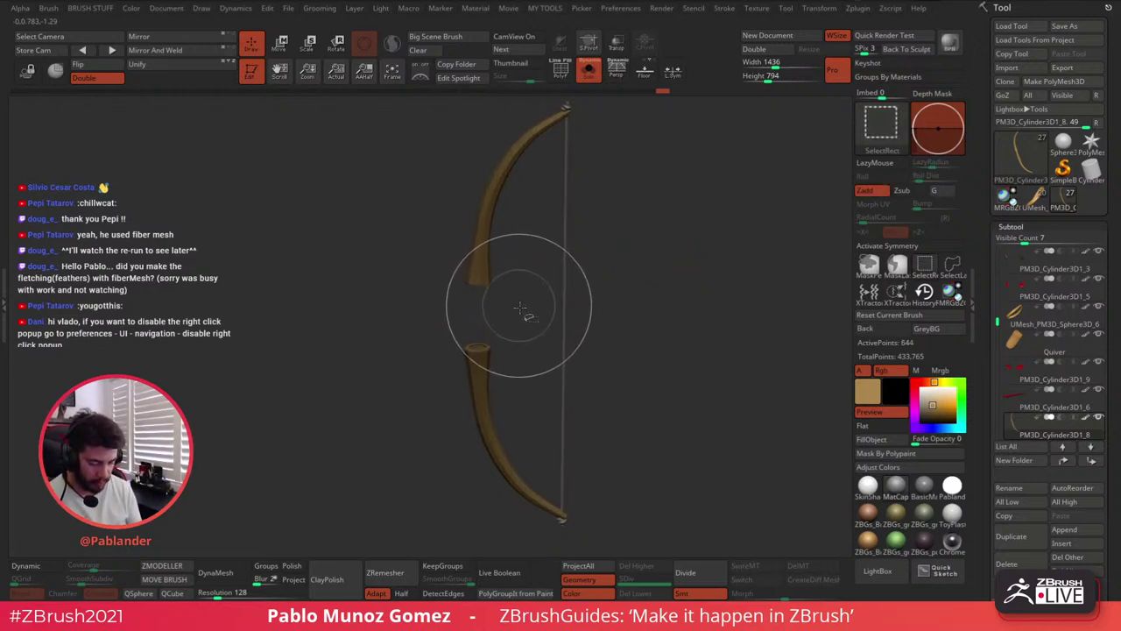
{"action": "left_click", "coordinate": [613, 309], "text": "ctrl+shift"}
{"action": "left_click", "coordinate": [931, 415]}
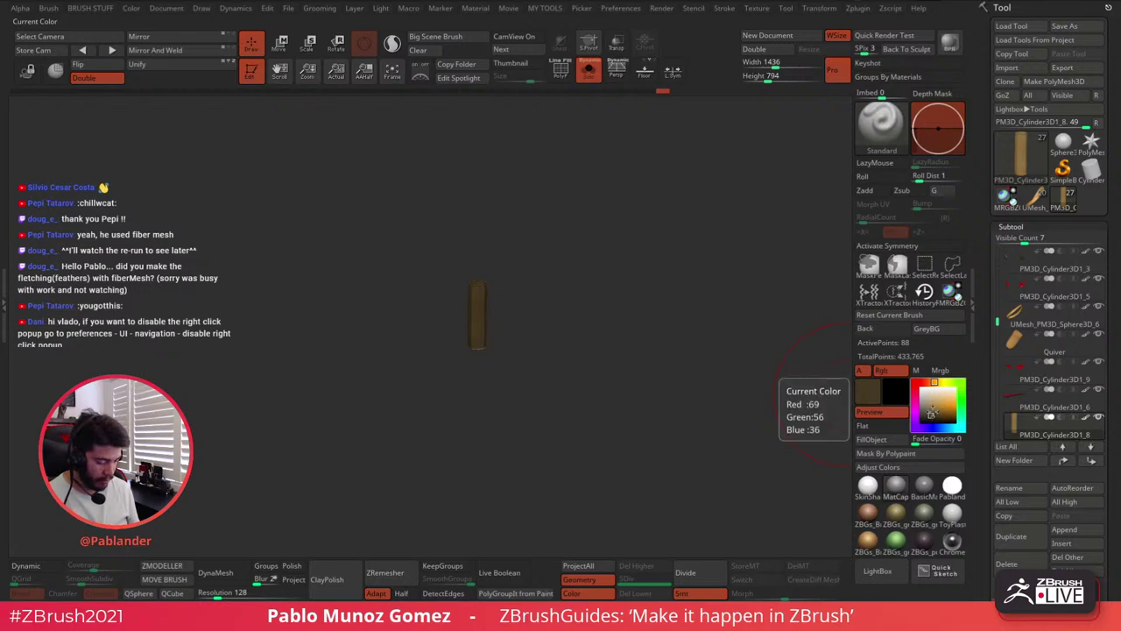
{"action": "left_click", "coordinate": [932, 417]}
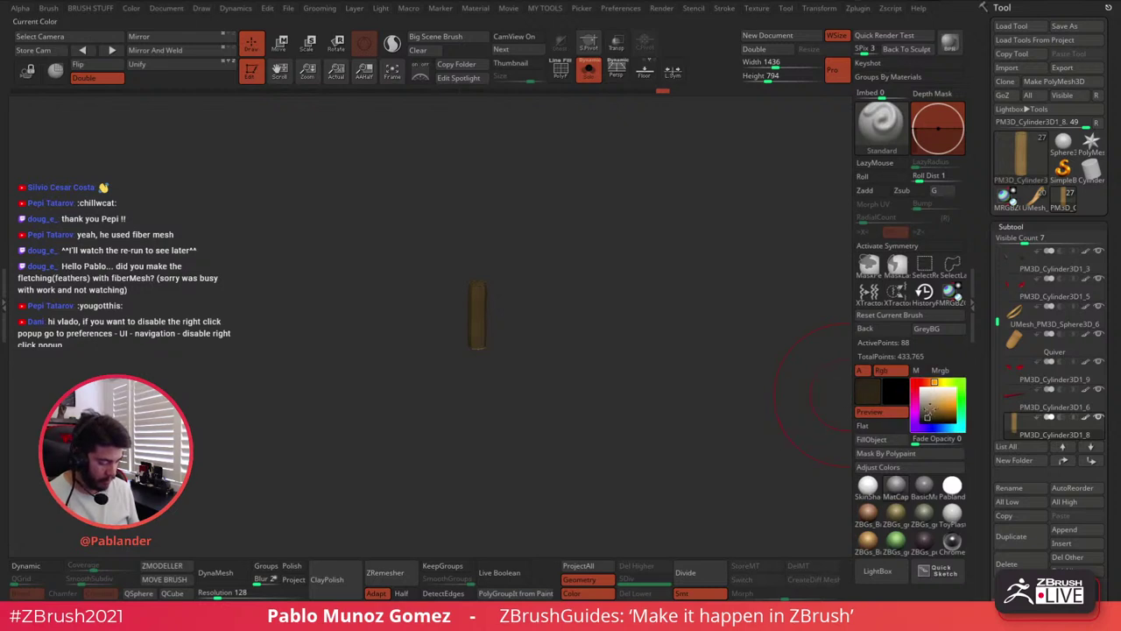
{"action": "left_click", "coordinate": [928, 382]}
{"action": "left_click", "coordinate": [929, 413]}
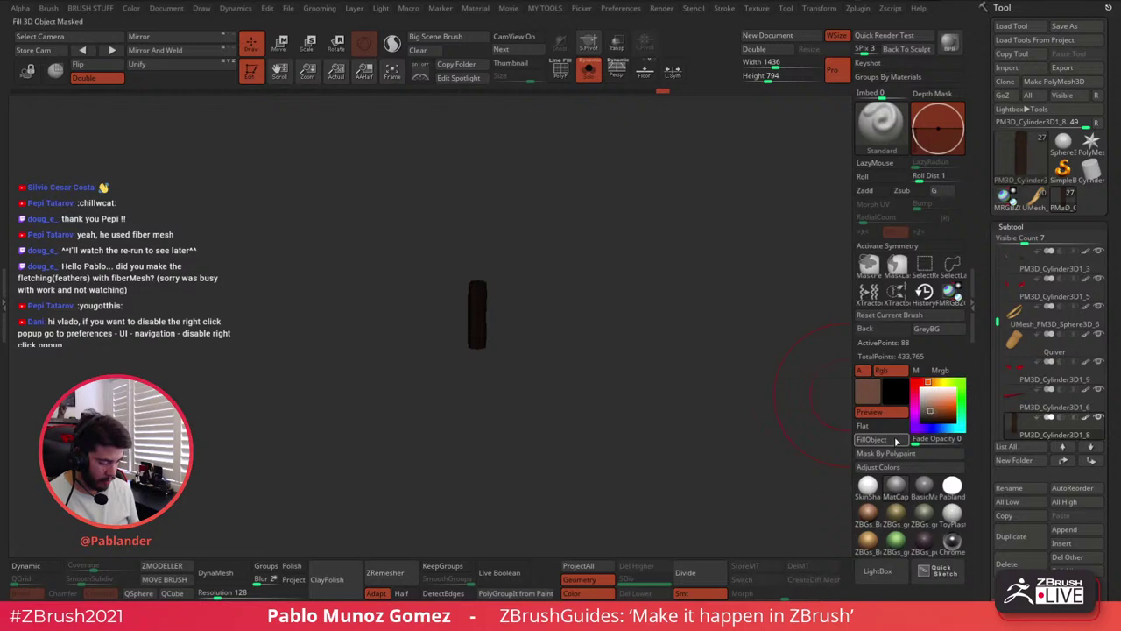
{"action": "left_click", "coordinate": [933, 416]}
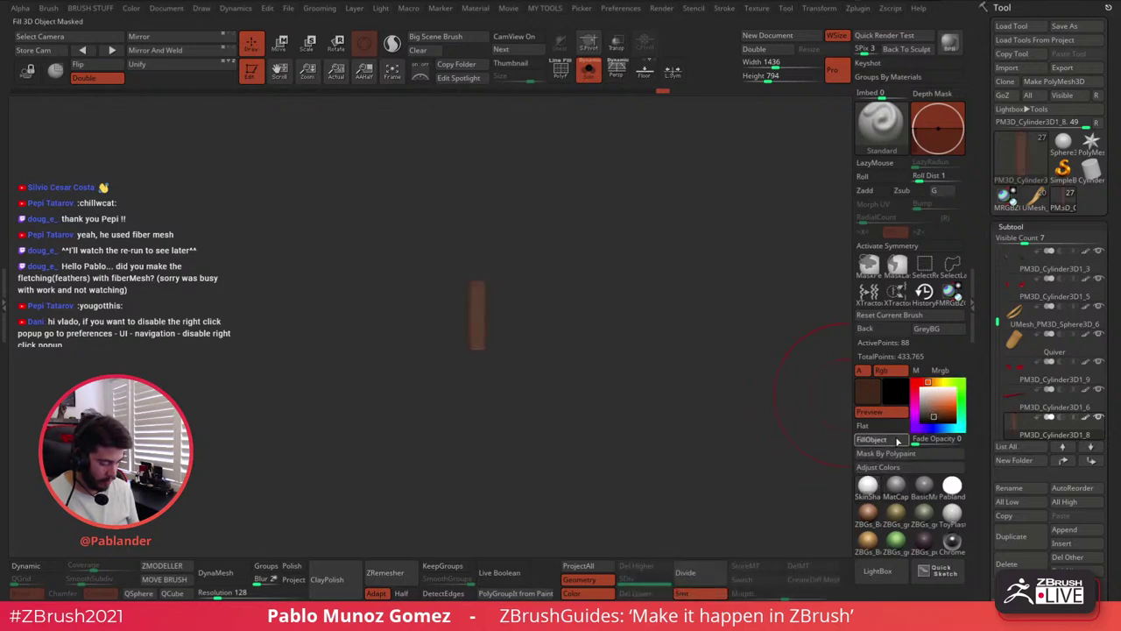
{"action": "left_click", "coordinate": [930, 385]}
{"action": "left_click", "coordinate": [896, 439]}
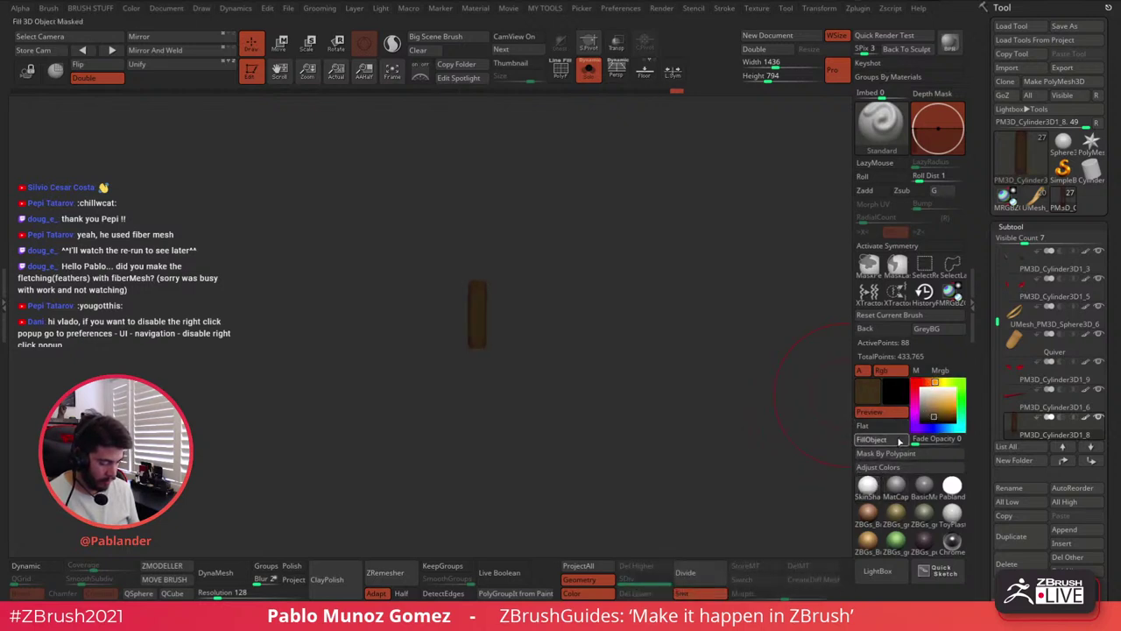
{"action": "left_click_drag", "start_coordinate": [731, 418], "coordinate": [734, 442], "text": "ctrl+shift"}
{"action": "left_click", "coordinate": [738, 436], "text": "ctrl+shift"}
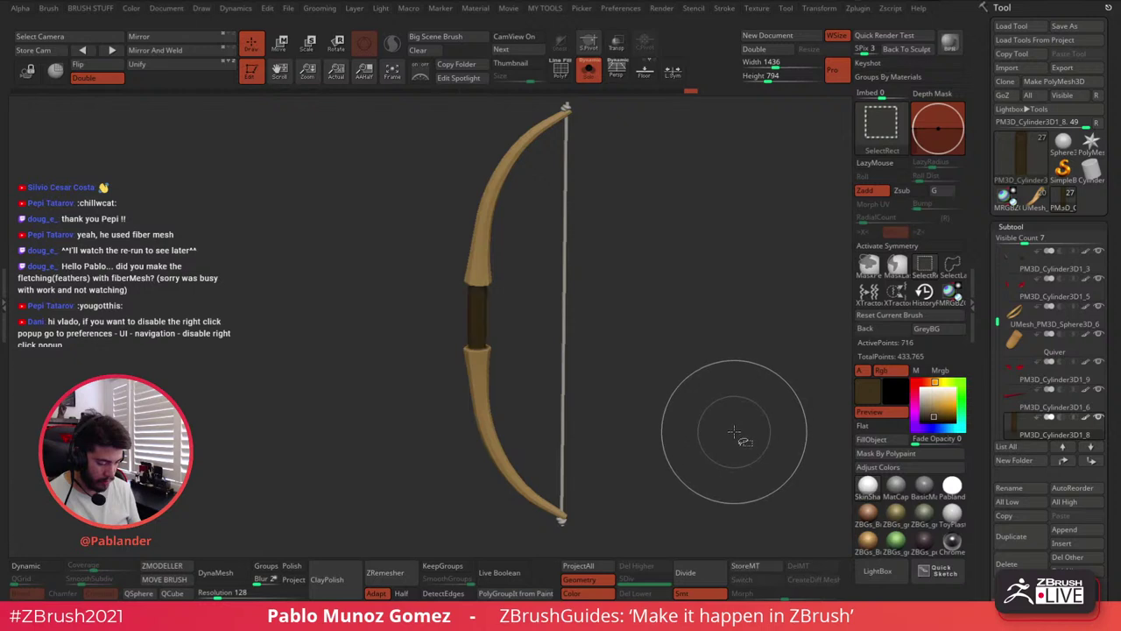
Activate Y-axis symmetry for the bow and return its undo history to the state with the brown grip and all parts shown
{"action": "right_click_drag", "start_coordinate": [718, 395], "coordinate": [643, 376], "text": "ctrl"}
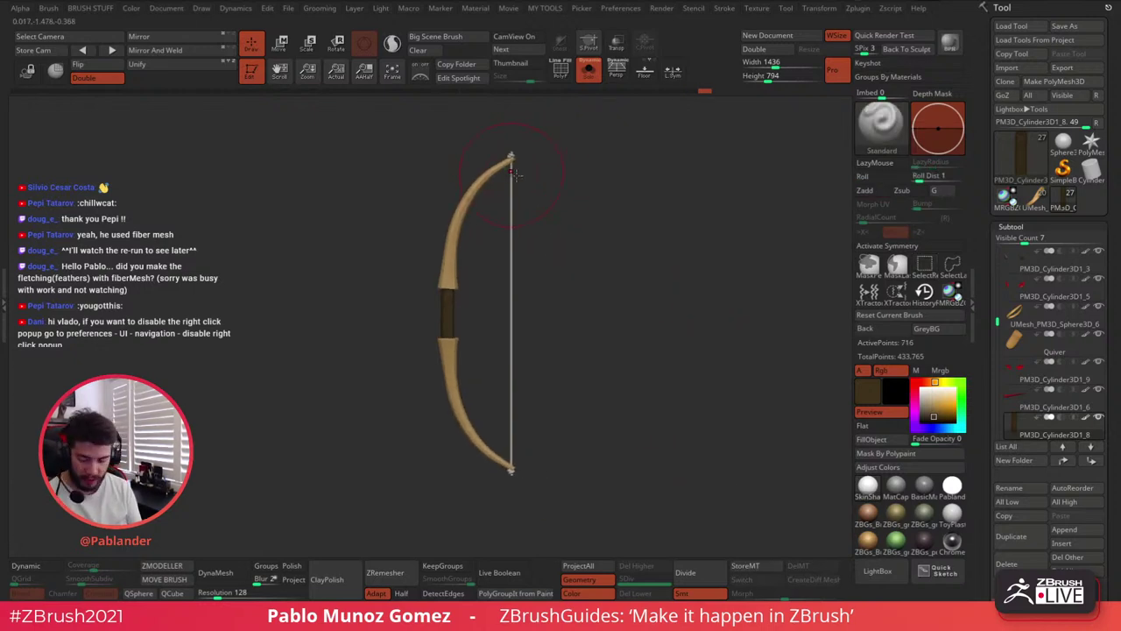
{"action": "right_click", "coordinate": [564, 180]}
{"action": "left_click", "coordinate": [912, 248]}
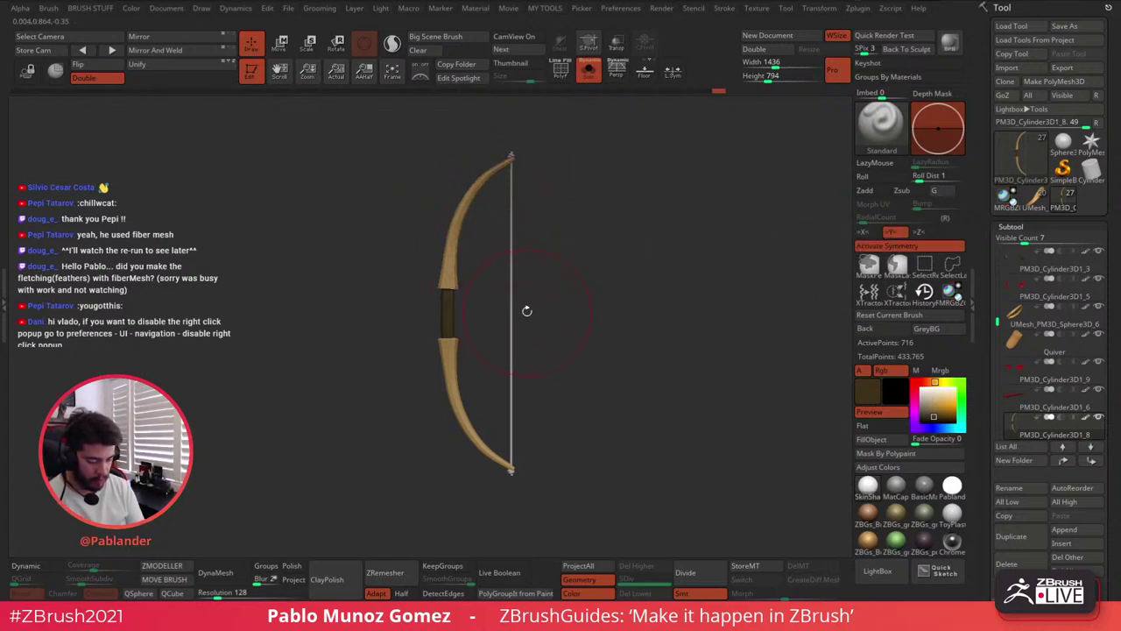
{"action": "key", "text": "ctrl+z"}
{"action": "key", "text": "ctrl+z"}
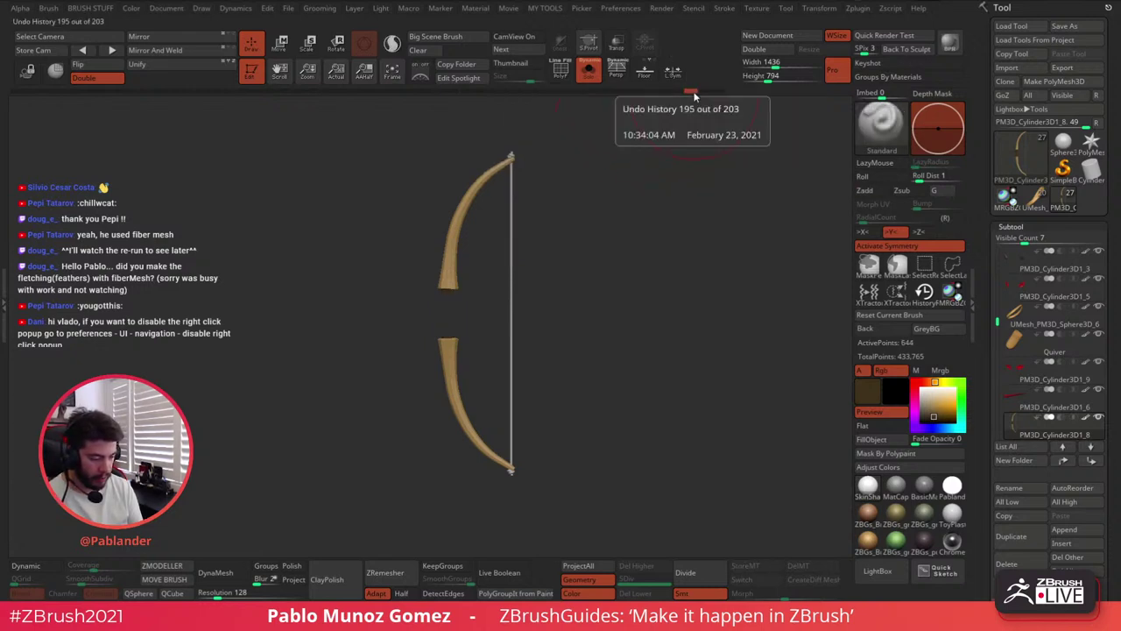
{"action": "left_click", "coordinate": [698, 92]}
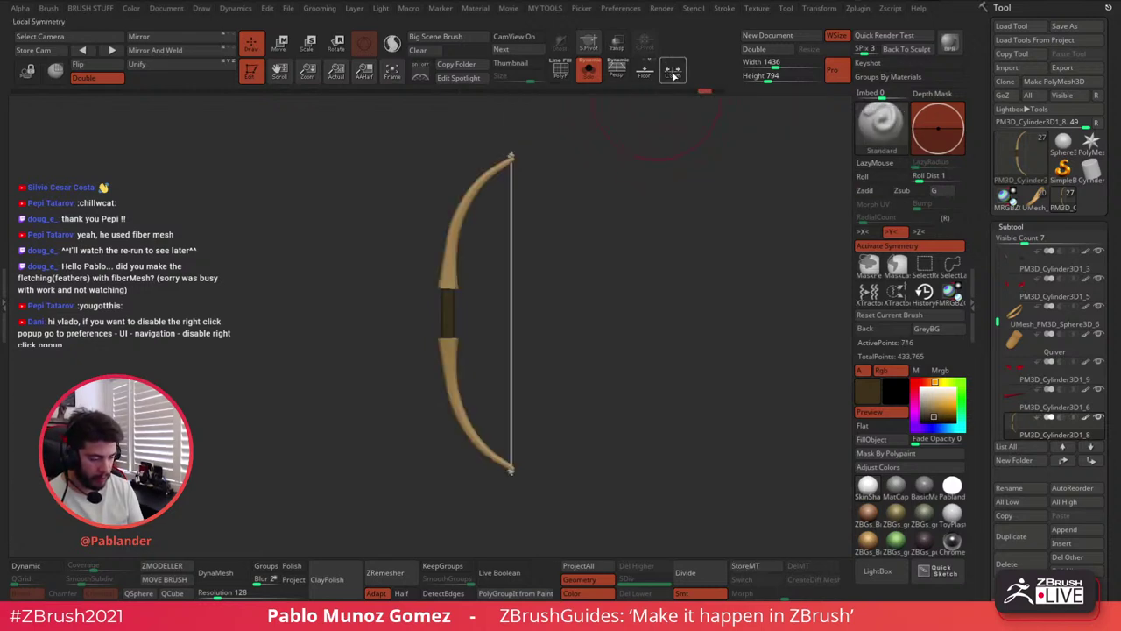
Brush along the bow's limbs with local symmetry turned on and display the whole character again
{"action": "mouse_move", "coordinate": [483, 182]}
{"action": "left_mouse_down"}
{"action": "mouse_move", "coordinate": [466, 210]}
{"action": "mouse_move", "coordinate": [506, 159]}
{"action": "mouse_move", "coordinate": [468, 218]}
{"action": "mouse_move", "coordinate": [463, 208]}
{"action": "left_mouse_up"}
{"action": "mouse_move", "coordinate": [468, 394]}
{"action": "left_mouse_down"}
{"action": "mouse_move", "coordinate": [472, 430]}
{"action": "mouse_move", "coordinate": [459, 404]}
{"action": "left_mouse_up"}
{"action": "mouse_move", "coordinate": [538, 361]}
{"action": "left_mouse_down"}
{"action": "mouse_move", "coordinate": [554, 350]}
{"action": "mouse_move", "coordinate": [631, 371]}
{"action": "mouse_move", "coordinate": [623, 355]}
{"action": "mouse_move", "coordinate": [633, 410]}
{"action": "left_mouse_up"}
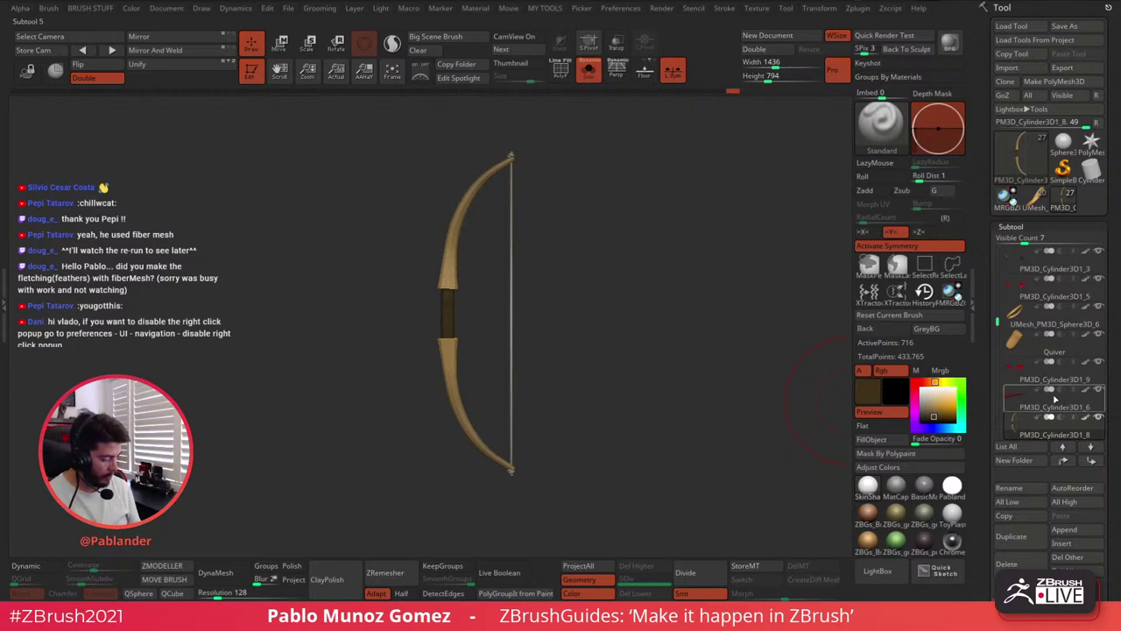
{"action": "left_click", "coordinate": [589, 72]}
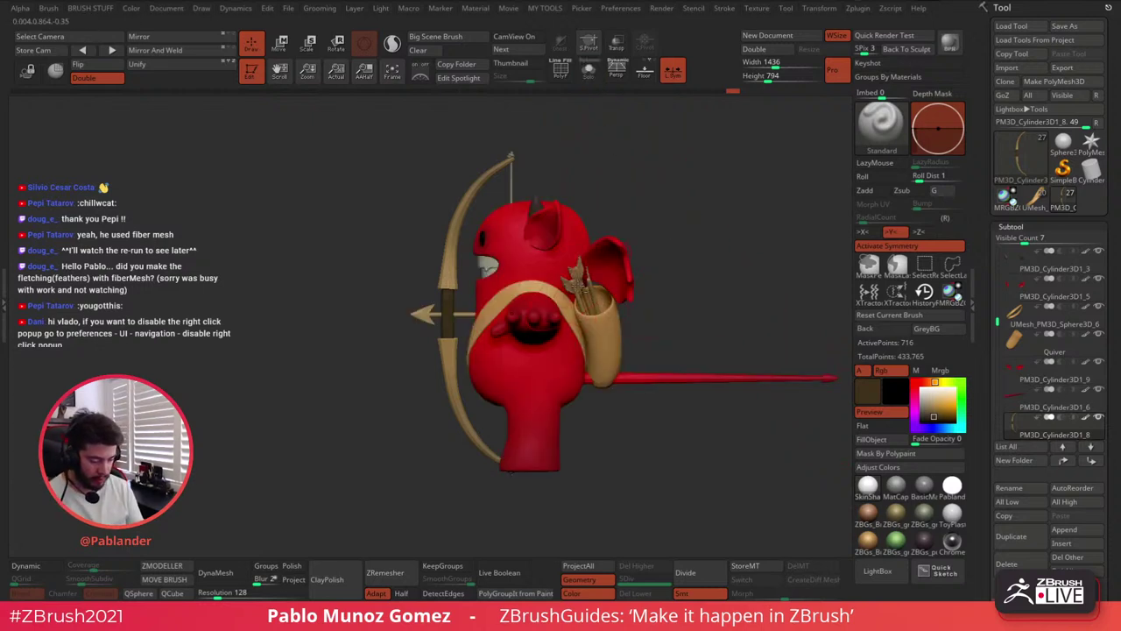
Isolate the shafts of the quiver's arrows, fill them with a dark brown colour, and unhide the remaining arrow parts
{"action": "left_click", "coordinate": [538, 327], "text": "alt"}
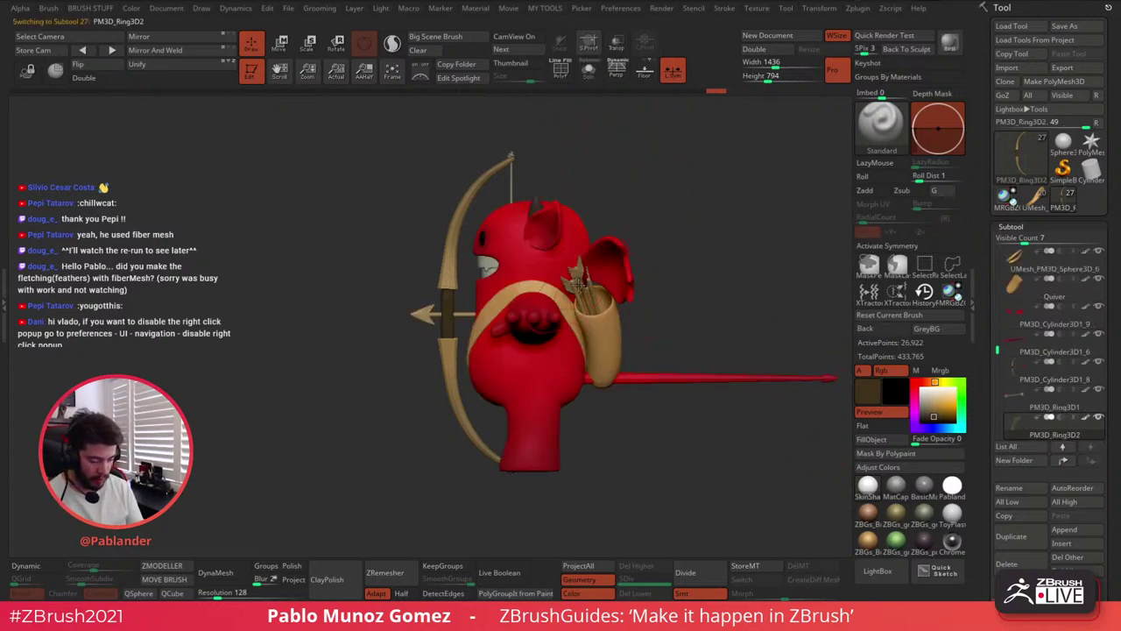
{"action": "left_click", "coordinate": [589, 74]}
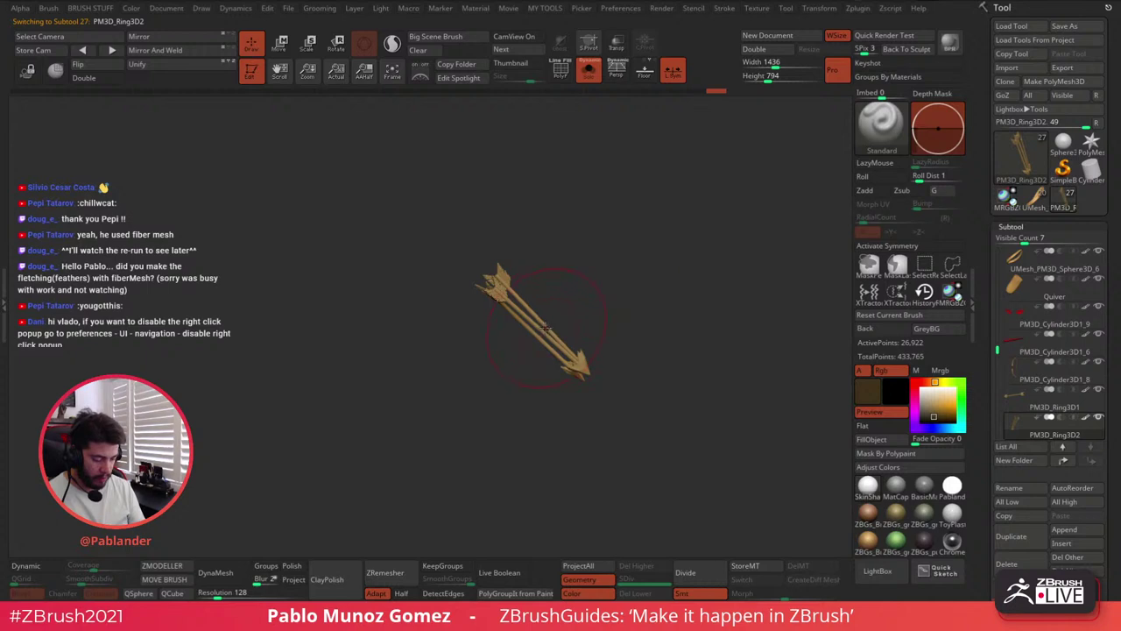
{"action": "left_click", "coordinate": [547, 328], "text": "ctrl+shift"}
{"action": "left_click", "coordinate": [576, 296], "text": "ctrl+shift"}
{"action": "left_click", "coordinate": [560, 334], "text": "ctrl+shift"}
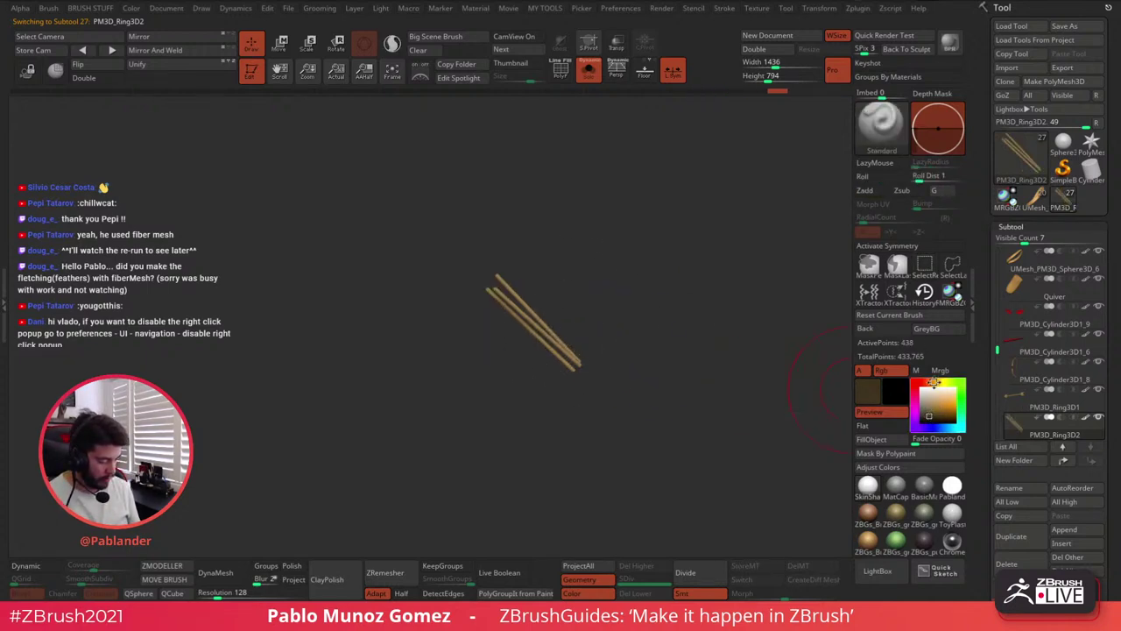
{"action": "left_click", "coordinate": [884, 440]}
{"action": "left_click", "coordinate": [657, 404], "text": "ctrl+shift"}
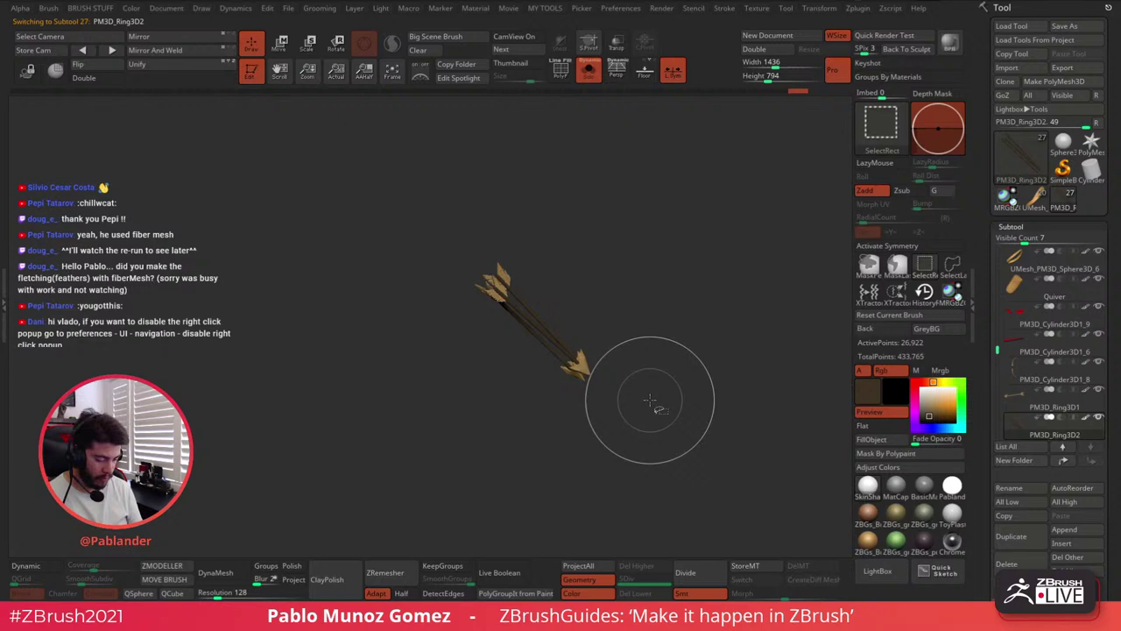
Isolate the heads of the quiver's arrows, fill them with a neutral grey, and unhide the rest of the arrows
{"action": "left_click", "coordinate": [592, 377], "text": "ctrl+shift"}
{"action": "left_click", "coordinate": [920, 410]}
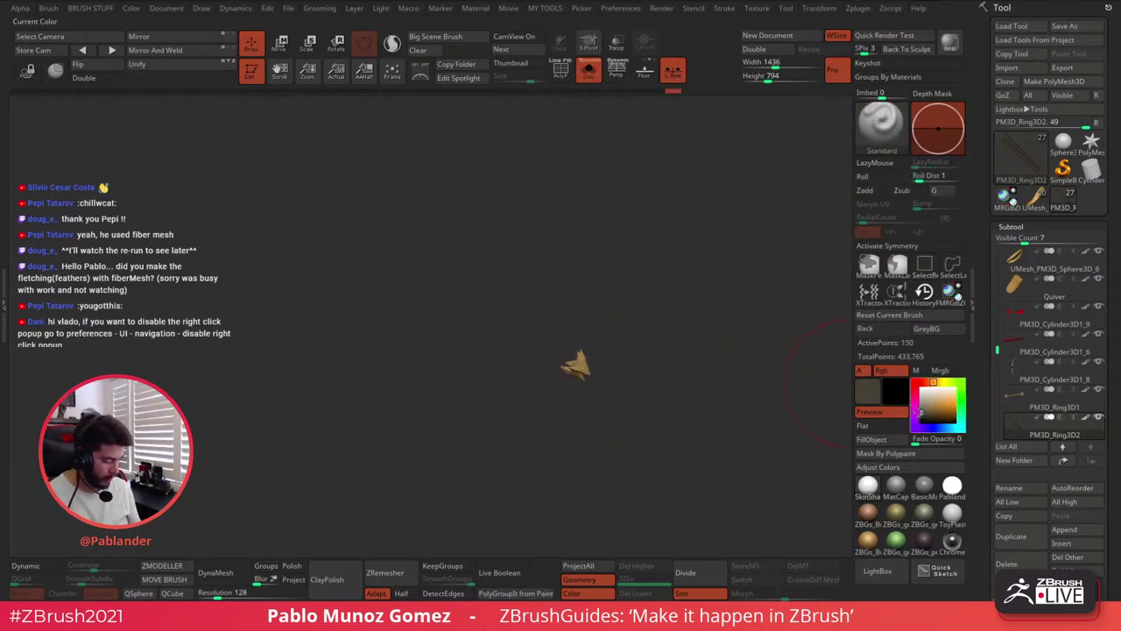
{"action": "left_click", "coordinate": [884, 439]}
{"action": "left_click", "coordinate": [671, 403], "text": "ctrl+shift"}
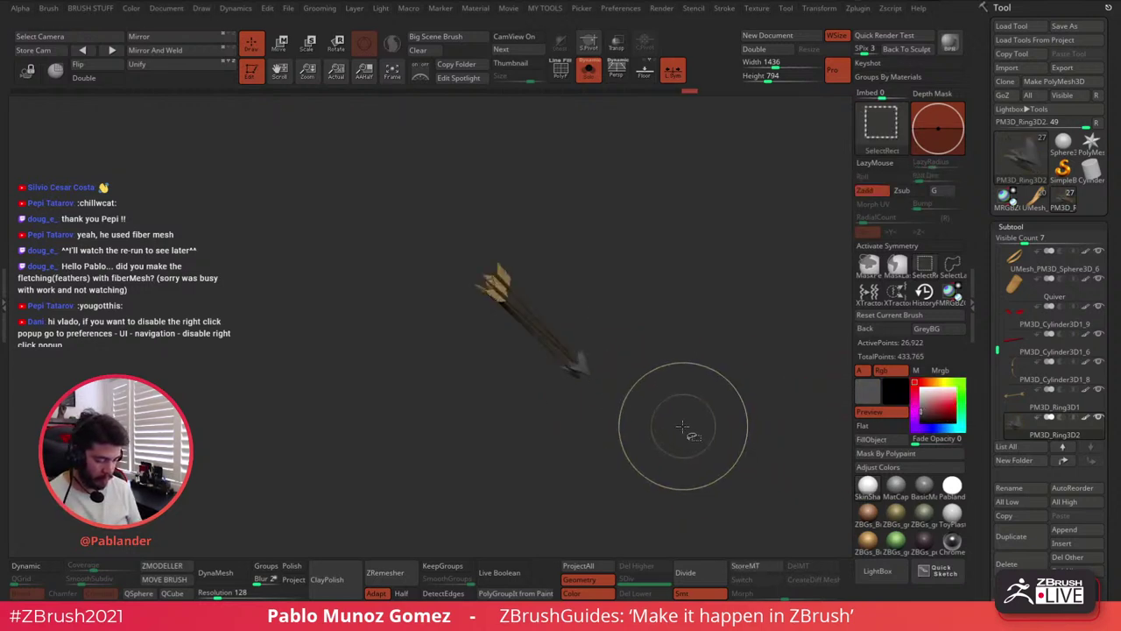
Isolate the feathers of the quiver's arrows and fill them with an orange colour
{"action": "left_click", "coordinate": [507, 275], "text": "ctrl+shift"}
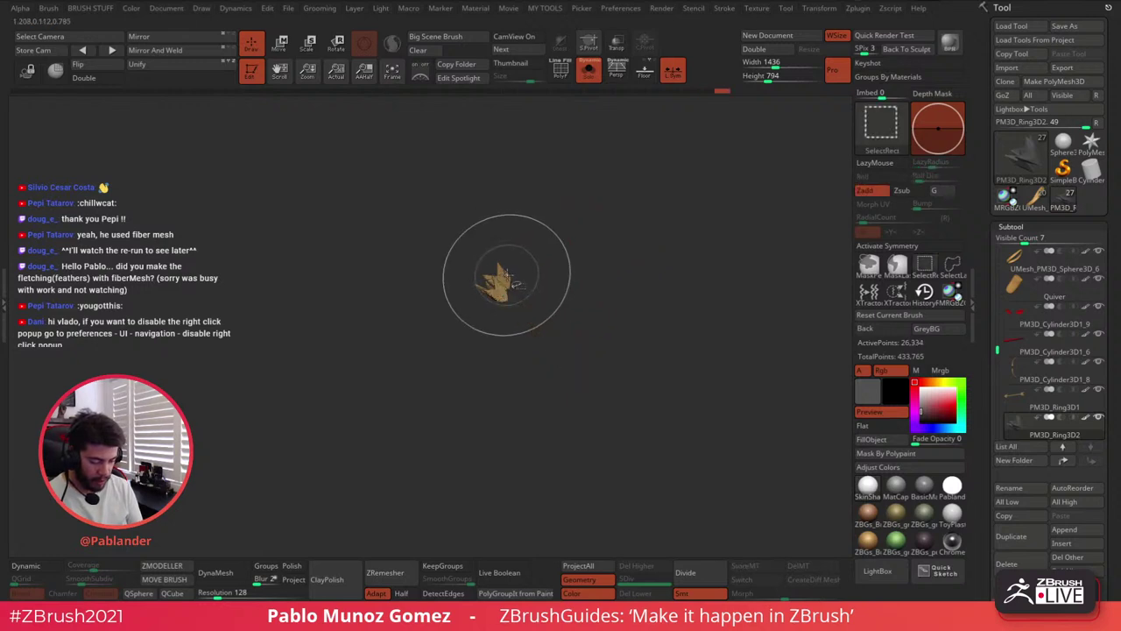
{"action": "left_click", "coordinate": [963, 386]}
{"action": "left_click", "coordinate": [942, 404]}
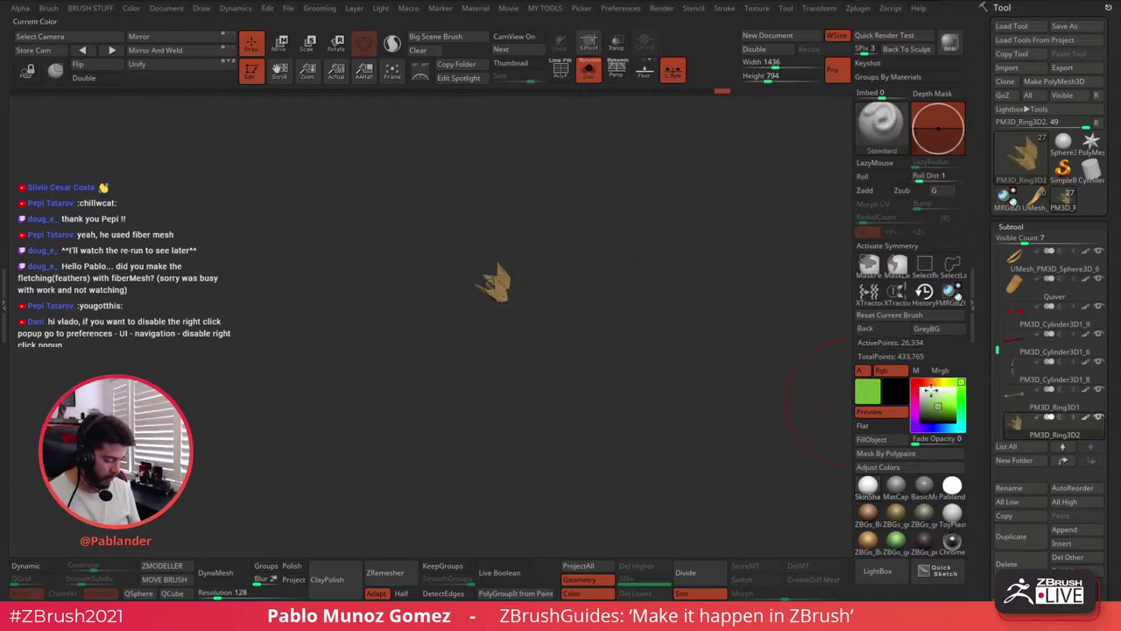
{"action": "left_click", "coordinate": [922, 388]}
{"action": "left_click", "coordinate": [927, 382]}
{"action": "left_click", "coordinate": [930, 406]}
{"action": "left_click_drag", "start_coordinate": [930, 405], "coordinate": [941, 409]}
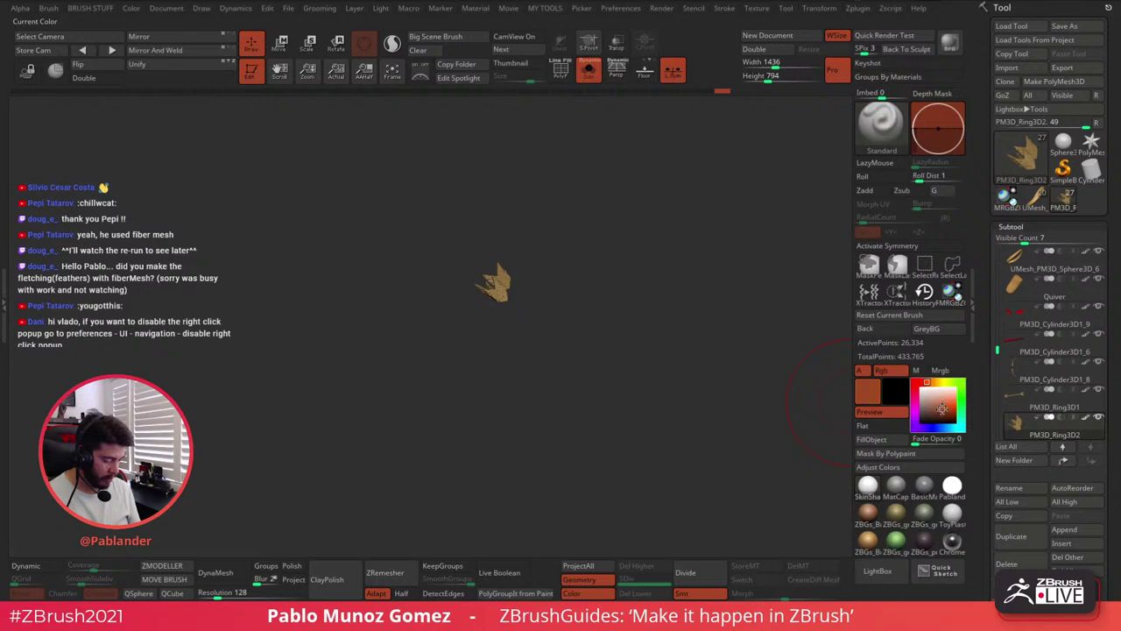
{"action": "left_click", "coordinate": [944, 406]}
{"action": "left_click", "coordinate": [899, 439]}
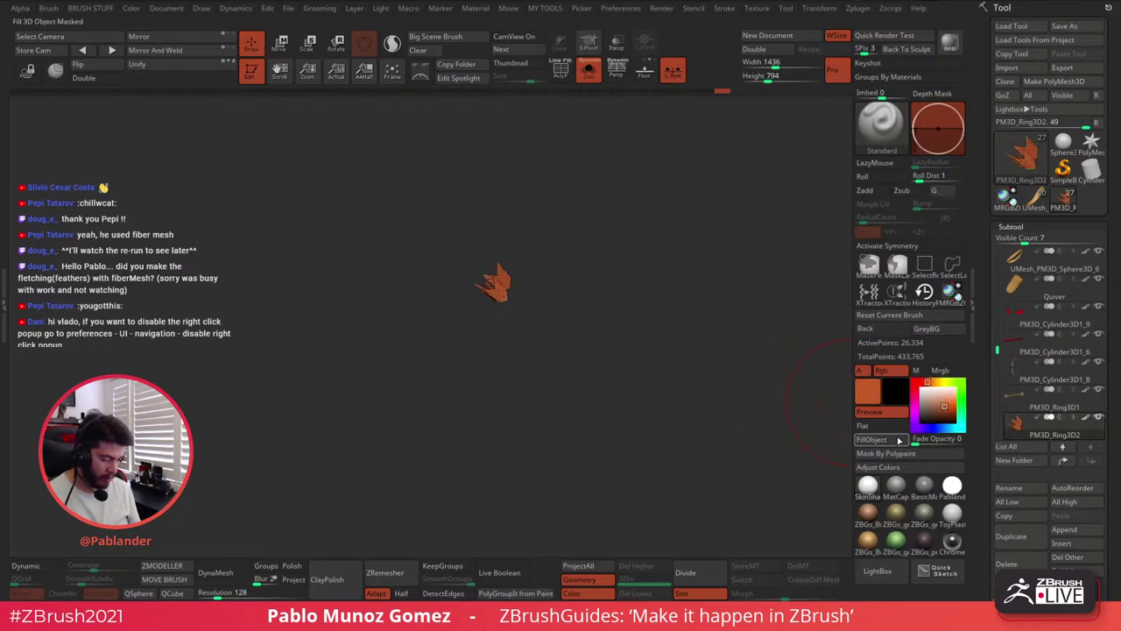
Refill the quiver arrows' feathers with a redder orange and display the whole character with all arrow parts shown
{"action": "left_click", "coordinate": [925, 382]}
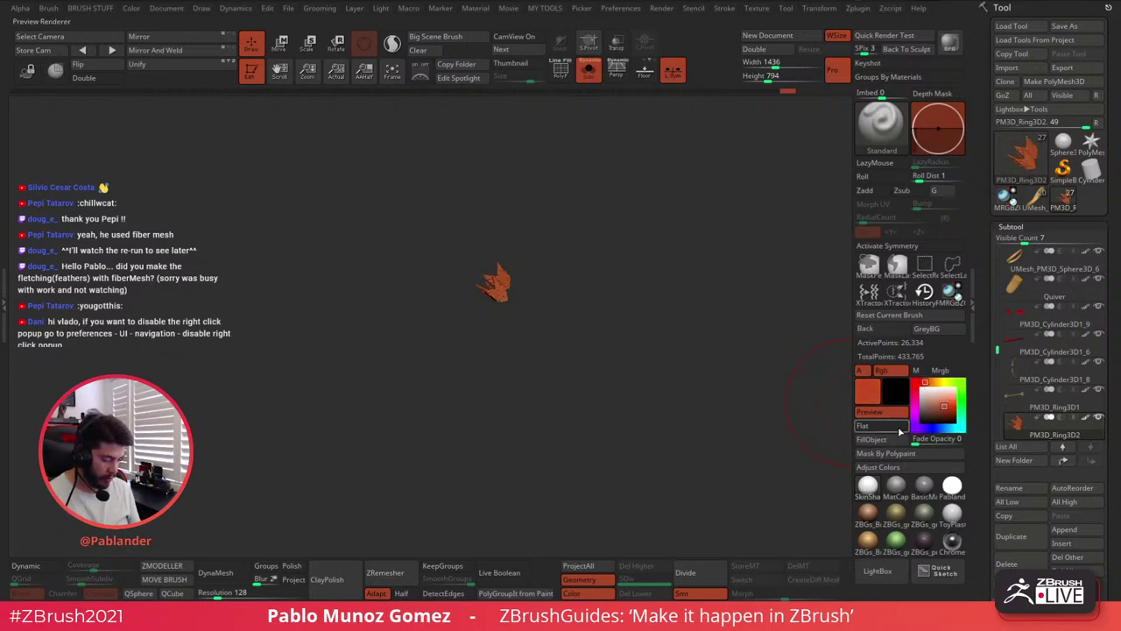
{"action": "left_click", "coordinate": [872, 439]}
{"action": "left_click", "coordinate": [662, 357], "text": "ctrl+shift"}
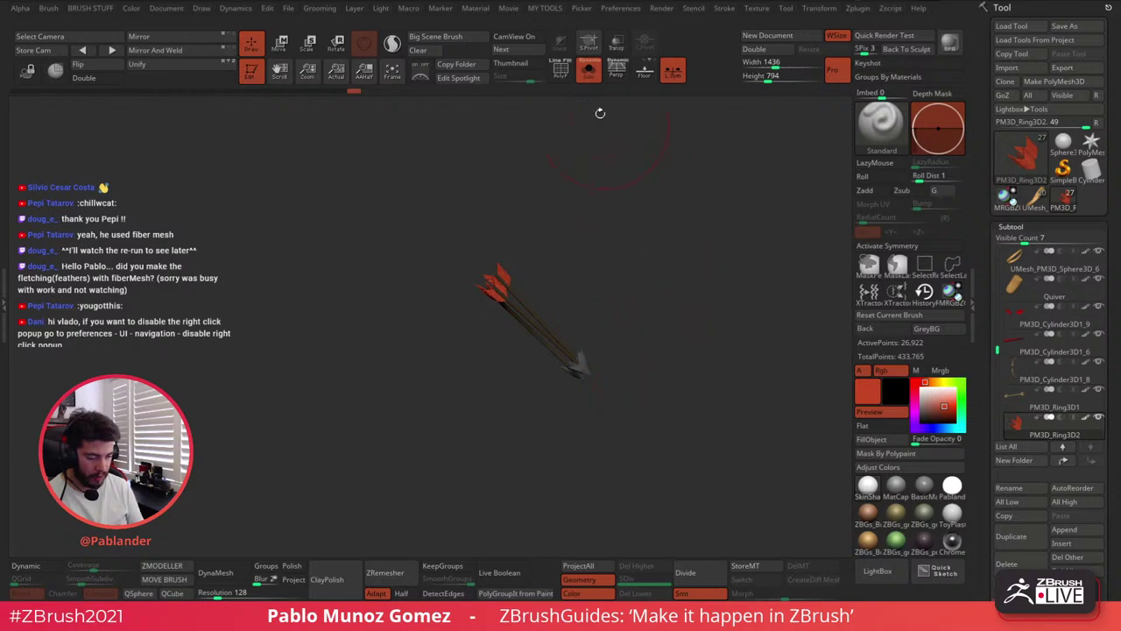
{"action": "left_click", "coordinate": [589, 70]}
Select the arrow on the bow, fill it with the feathers' red-orange, and isolate its head with the other subtools hidden
{"action": "left_click_drag", "start_coordinate": [613, 175], "coordinate": [736, 246]}
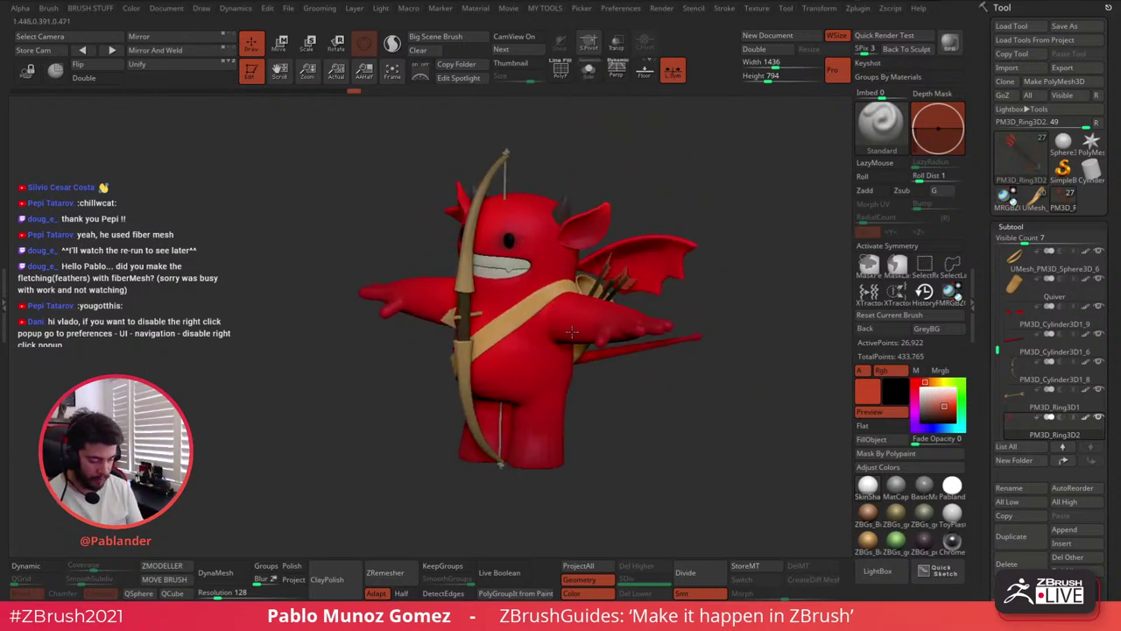
{"action": "left_click", "coordinate": [452, 316], "text": "alt"}
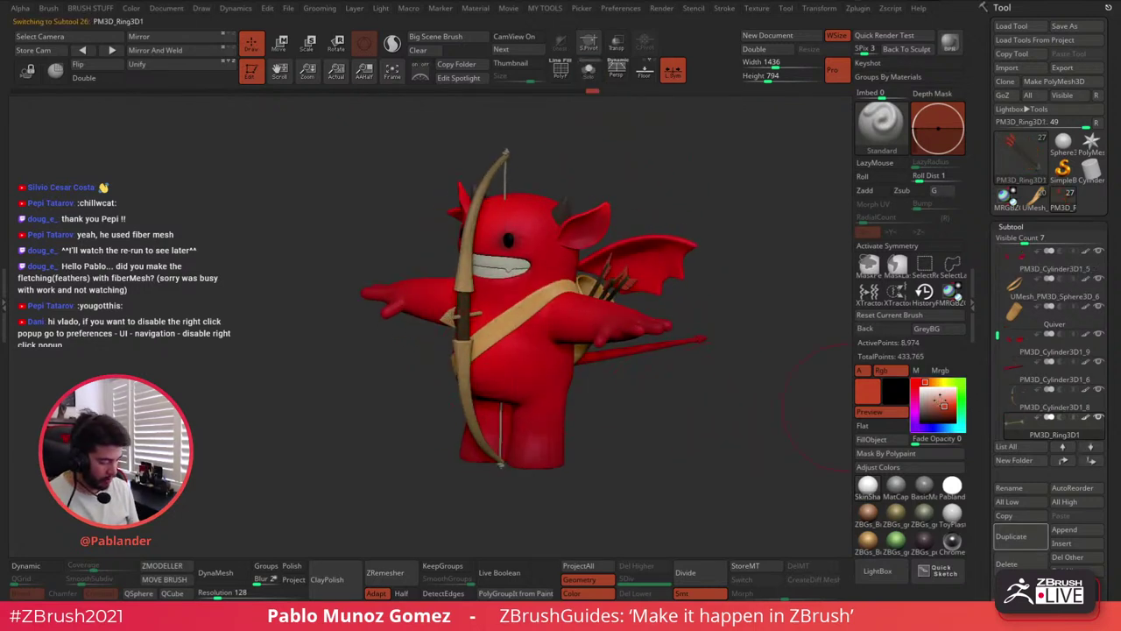
{"action": "key", "text": "ctrl+shift"}
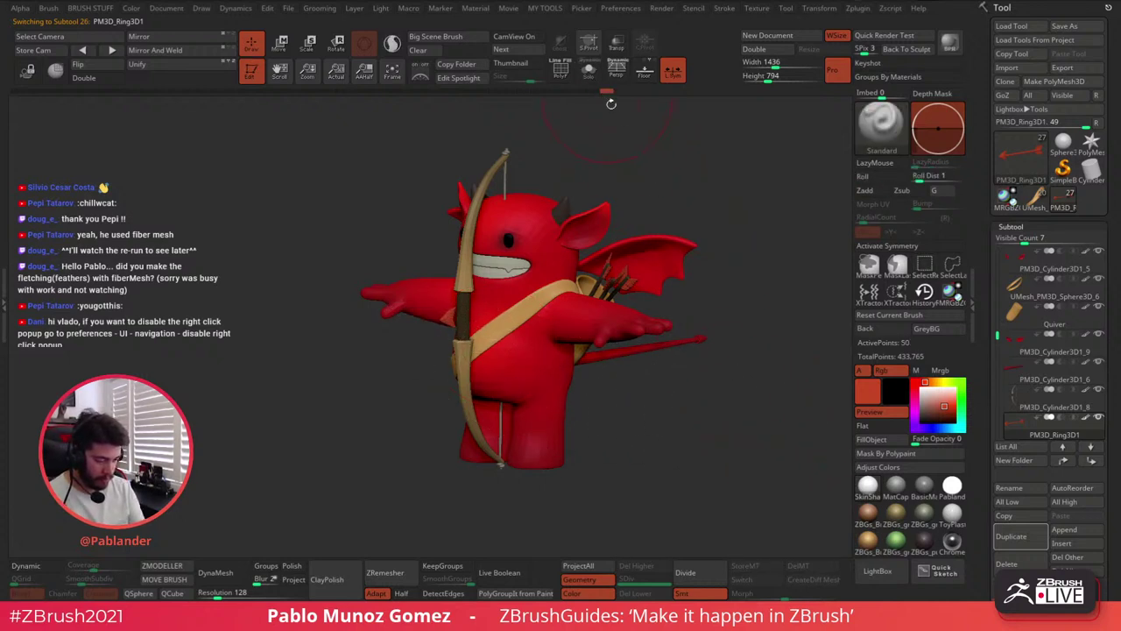
{"action": "left_click", "coordinate": [921, 411]}
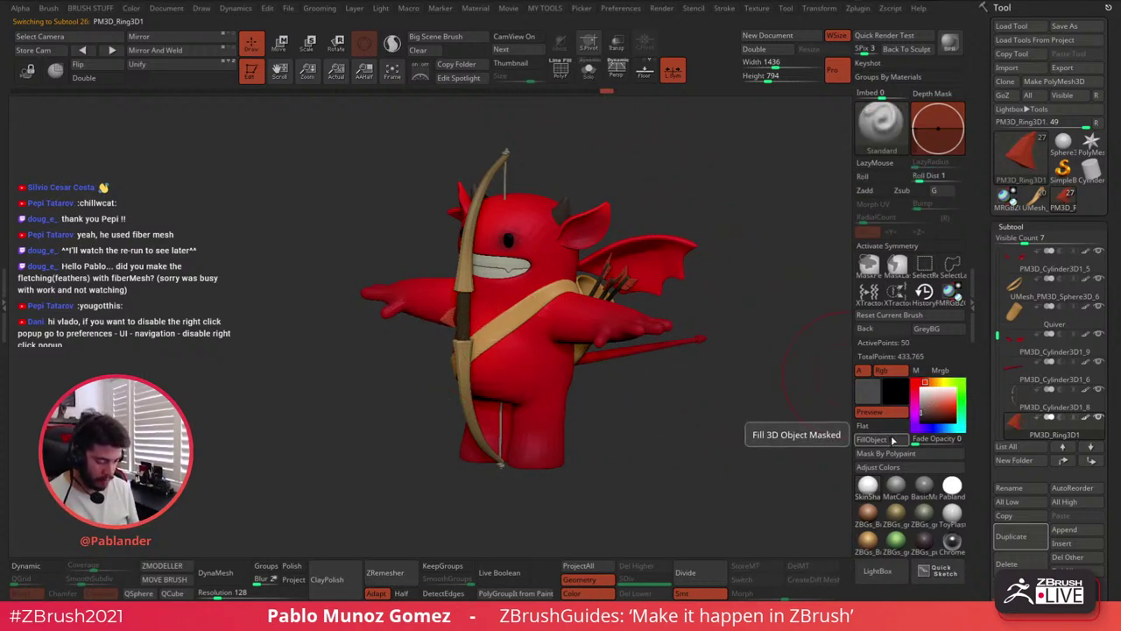
{"action": "left_click", "coordinate": [589, 72]}
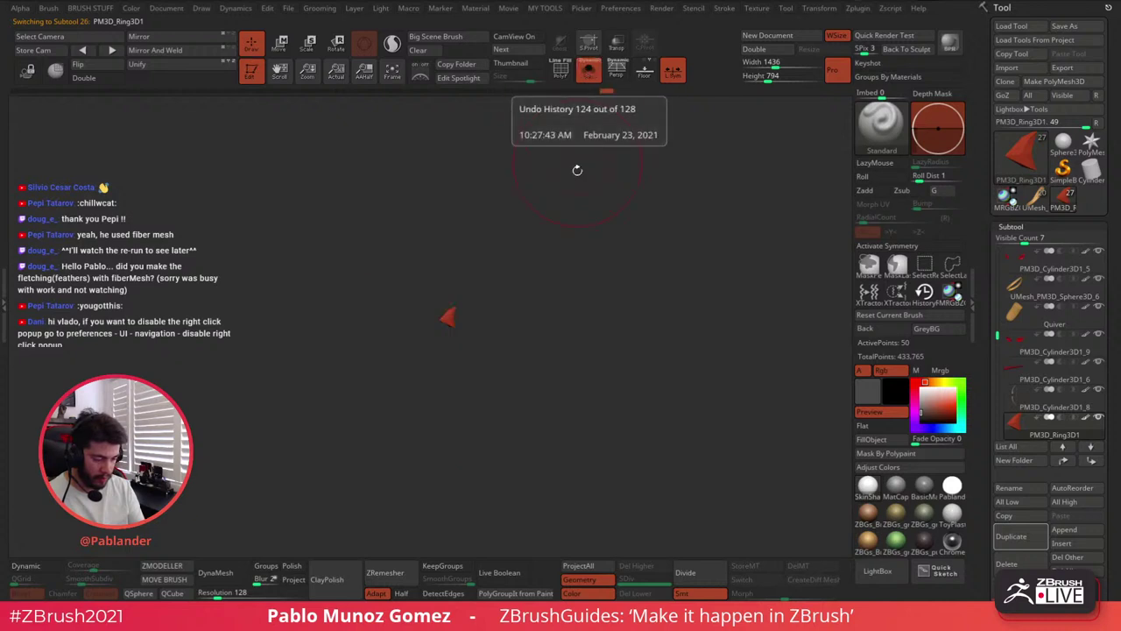
Fill the bow arrow's head with a dark grey, refill it with a lighter grey, and unhide the rest of the arrow
{"action": "left_click", "coordinate": [914, 415]}
{"action": "left_click", "coordinate": [945, 396]}
{"action": "left_click", "coordinate": [921, 415]}
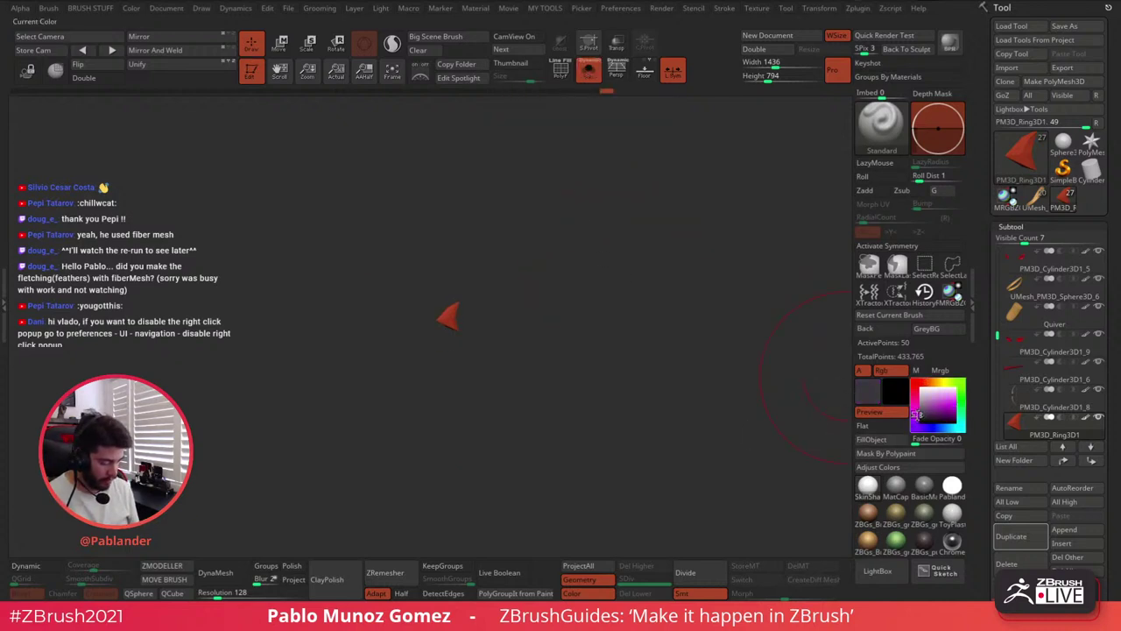
{"action": "left_click", "coordinate": [888, 441]}
{"action": "left_click", "coordinate": [921, 410]}
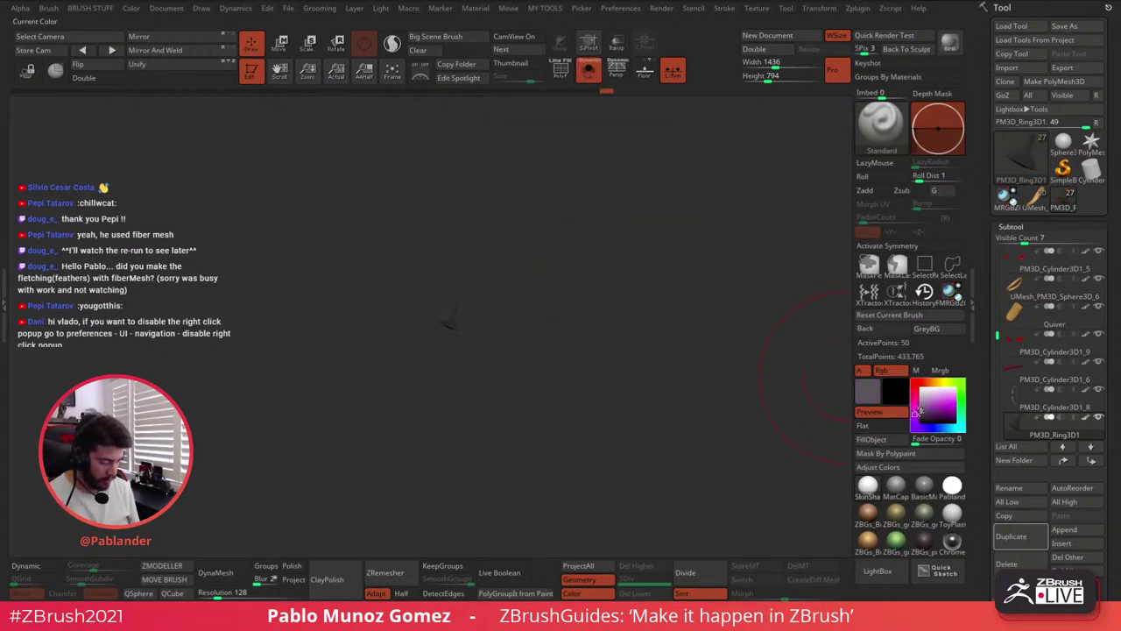
{"action": "left_click", "coordinate": [890, 440]}
{"action": "left_click", "coordinate": [701, 419], "text": "ctrl+shift"}
Isolate the bow arrow's shaft, fill it with a dark brown, and display the full arrow with the whole character
{"action": "left_click", "coordinate": [494, 312], "text": "ctrl+shift"}
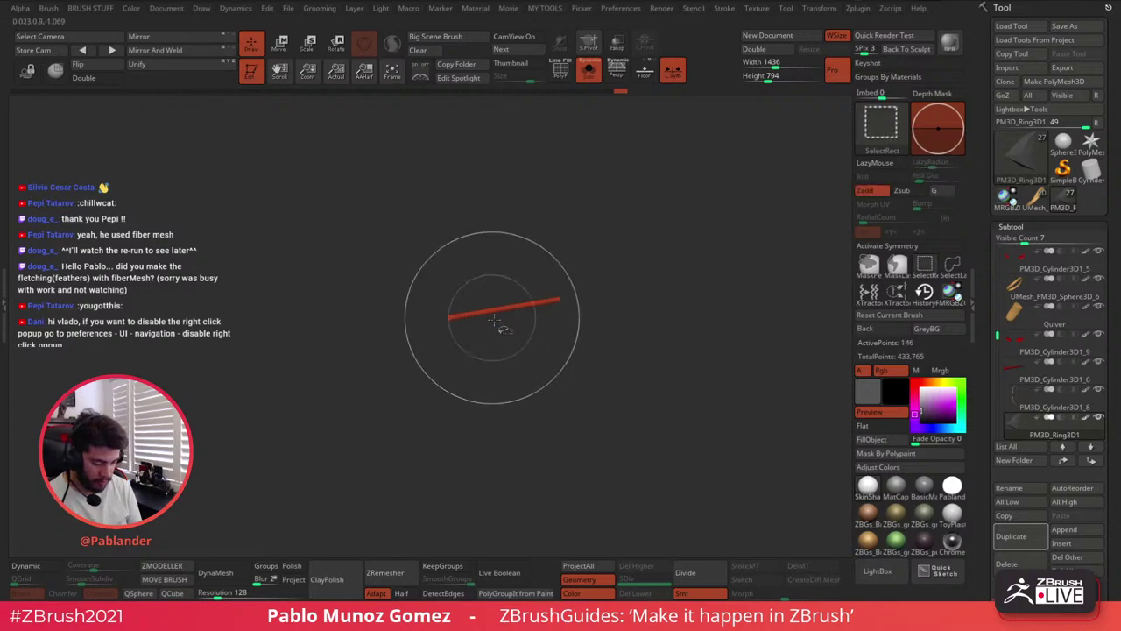
{"action": "left_click", "coordinate": [929, 383]}
{"action": "left_click", "coordinate": [929, 417]}
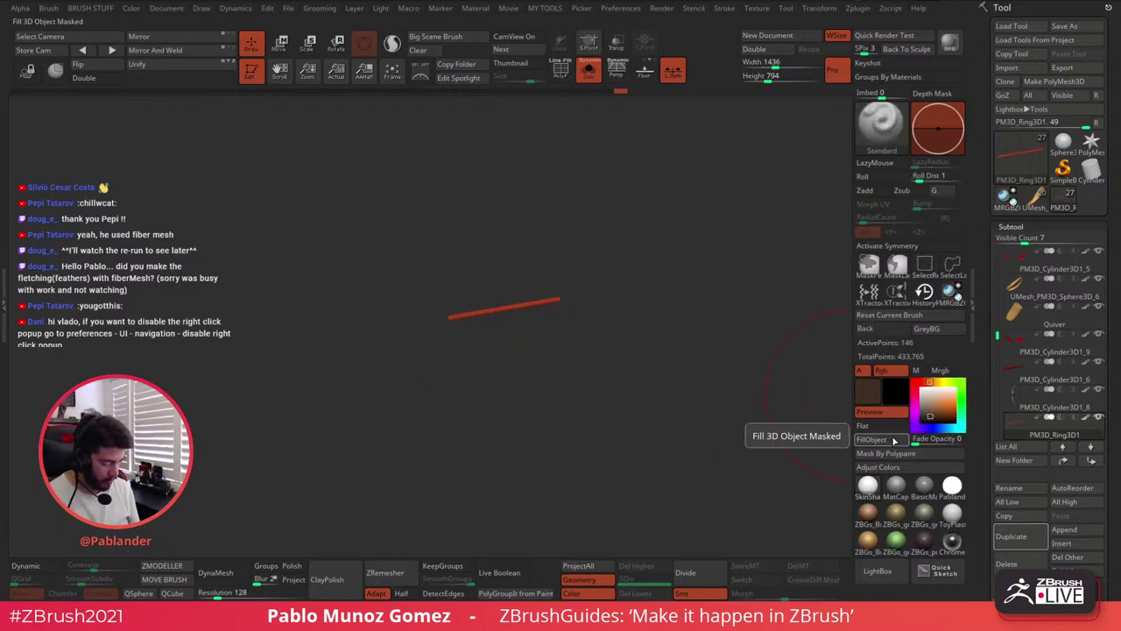
{"action": "left_click", "coordinate": [873, 439]}
{"action": "left_click", "coordinate": [713, 413], "text": "ctrl+shift"}
{"action": "left_click_drag", "start_coordinate": [711, 418], "coordinate": [675, 371]}
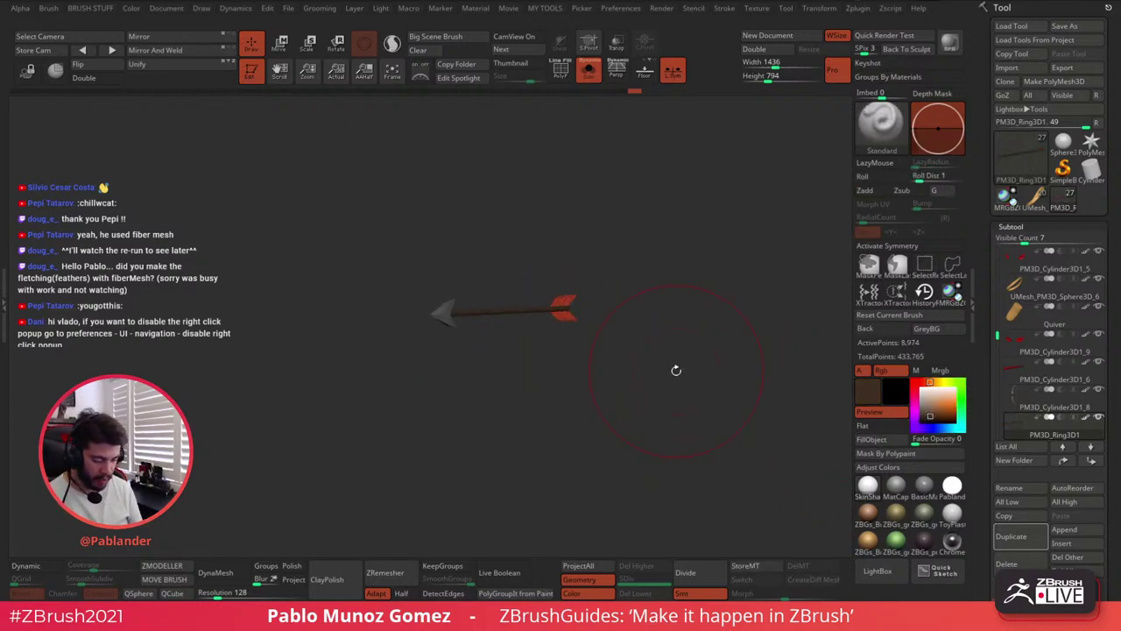
{"action": "left_click", "coordinate": [588, 72]}
{"action": "right_click_drag", "start_coordinate": [668, 313], "coordinate": [712, 326], "text": "ctrl"}
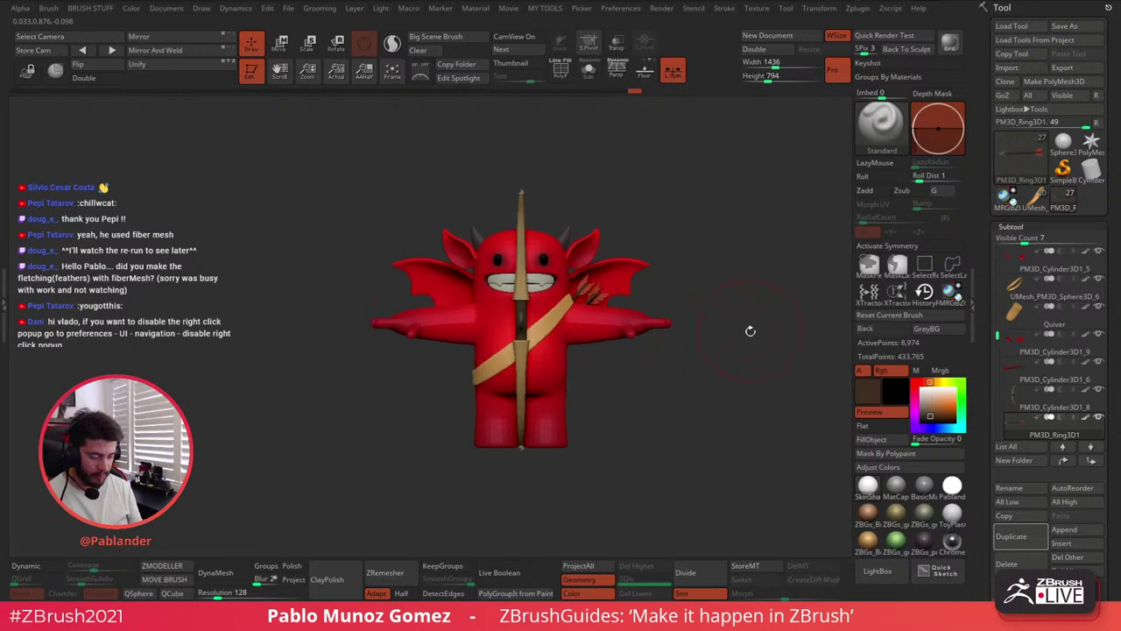
{"action": "left_click_drag", "start_coordinate": [730, 376], "coordinate": [674, 408]}
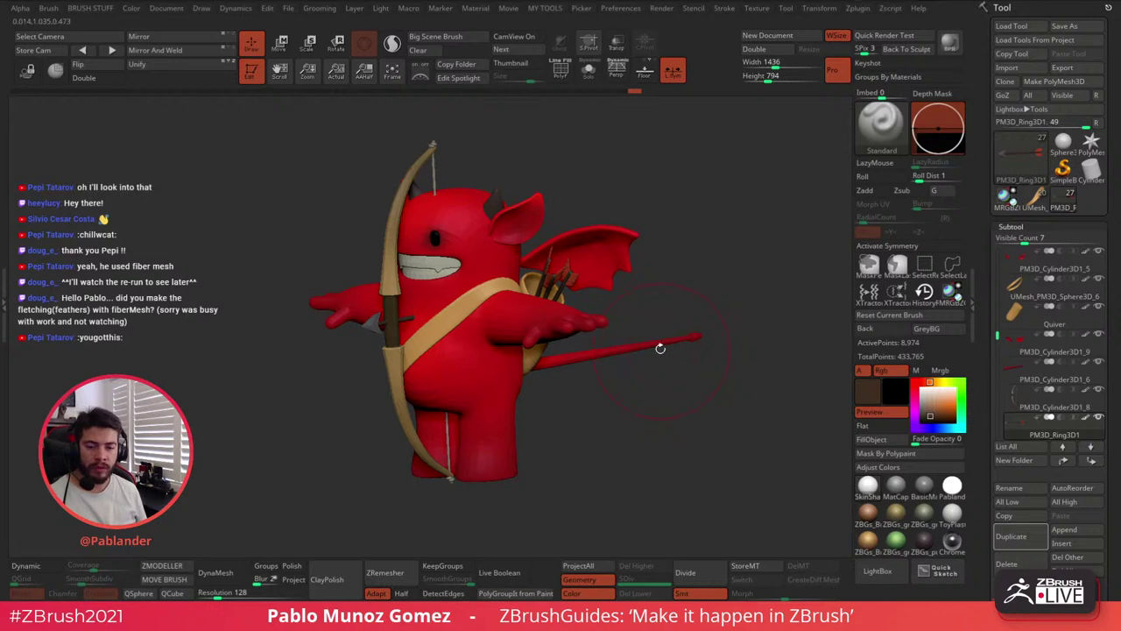
{"action": "mouse_move", "coordinate": [670, 358]}
{"action": "right_mouse_down", "text": "ctrl"}
{"action": "mouse_move", "coordinate": [676, 305]}
{"action": "mouse_move", "coordinate": [673, 442]}
{"action": "mouse_move", "coordinate": [669, 335]}
{"action": "mouse_move", "coordinate": [656, 341]}
{"action": "mouse_move", "coordinate": [659, 362]}
{"action": "right_mouse_up", "text": "ctrl"}
{"action": "key", "text": "ctrl"}
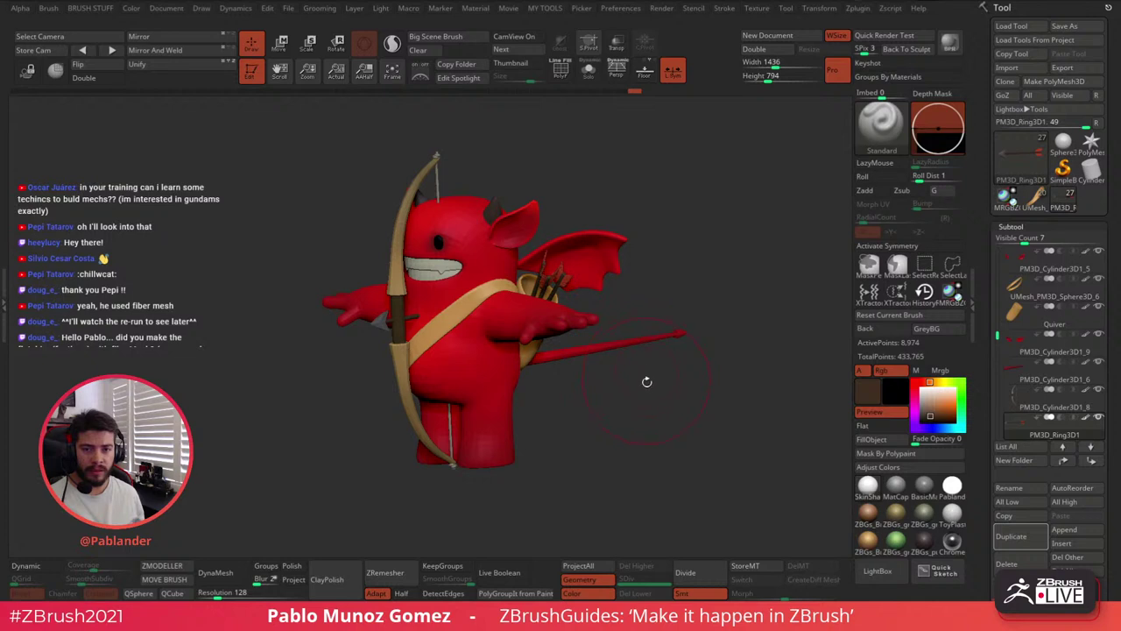
{"action": "mouse_move", "coordinate": [648, 383]}
{"action": "left_mouse_down"}
{"action": "mouse_move", "coordinate": [653, 370]}
{"action": "mouse_move", "coordinate": [633, 386]}
{"action": "mouse_move", "coordinate": [640, 376]}
{"action": "left_mouse_up"}
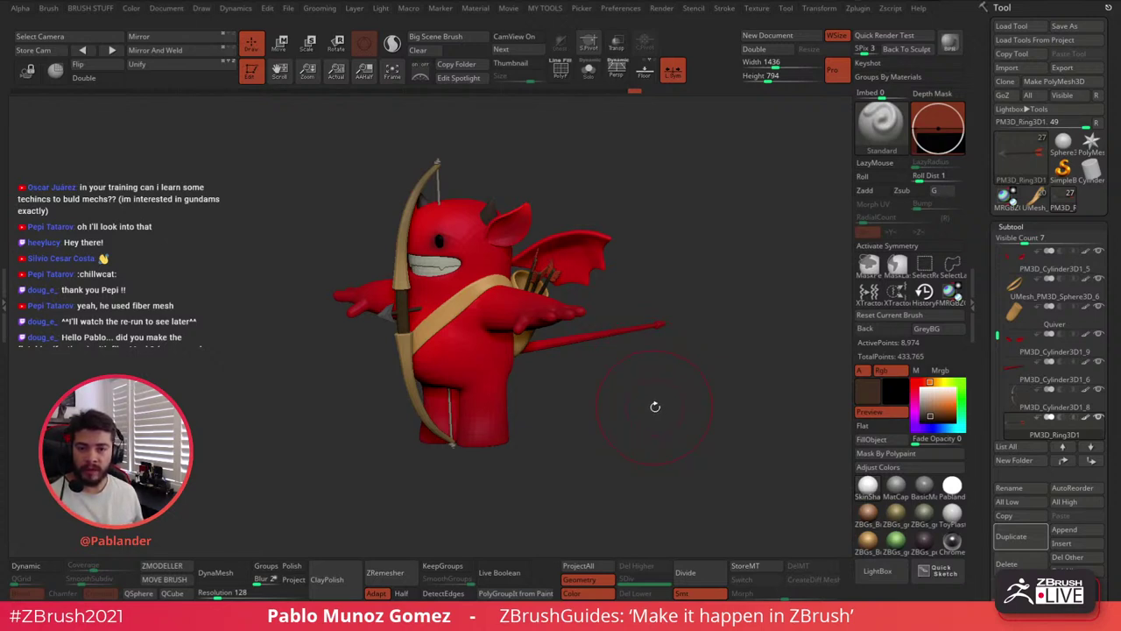
{"action": "left_click_drag", "start_coordinate": [666, 394], "coordinate": [625, 413]}
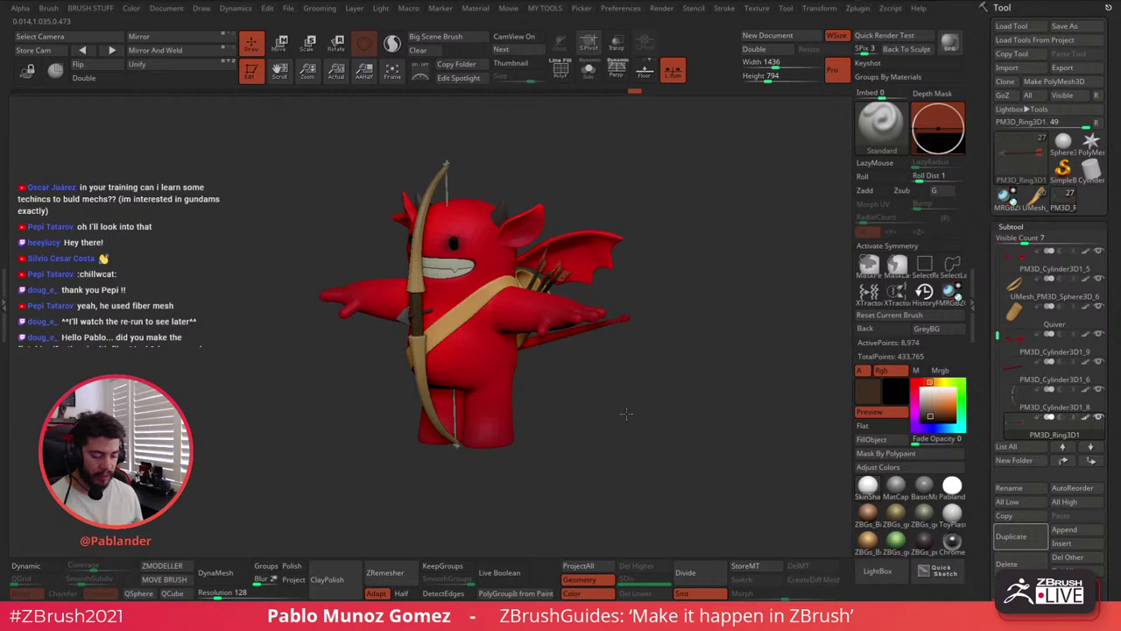
{"action": "left_click_drag", "start_coordinate": [626, 413], "coordinate": [625, 400]}
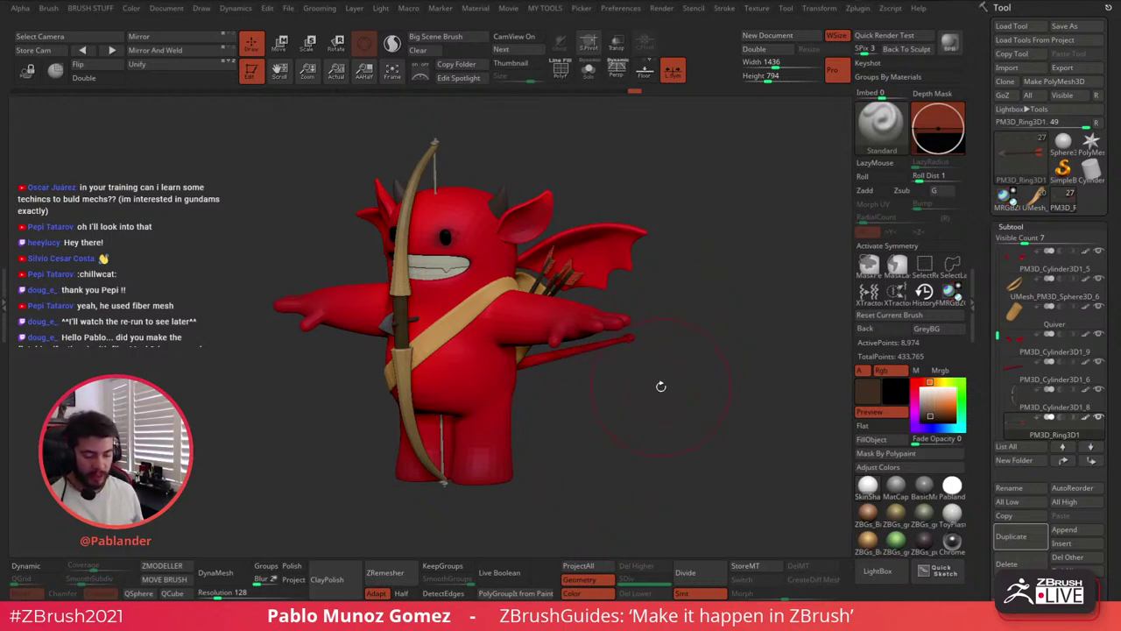
{"action": "left_click_drag", "start_coordinate": [666, 383], "coordinate": [658, 405]}
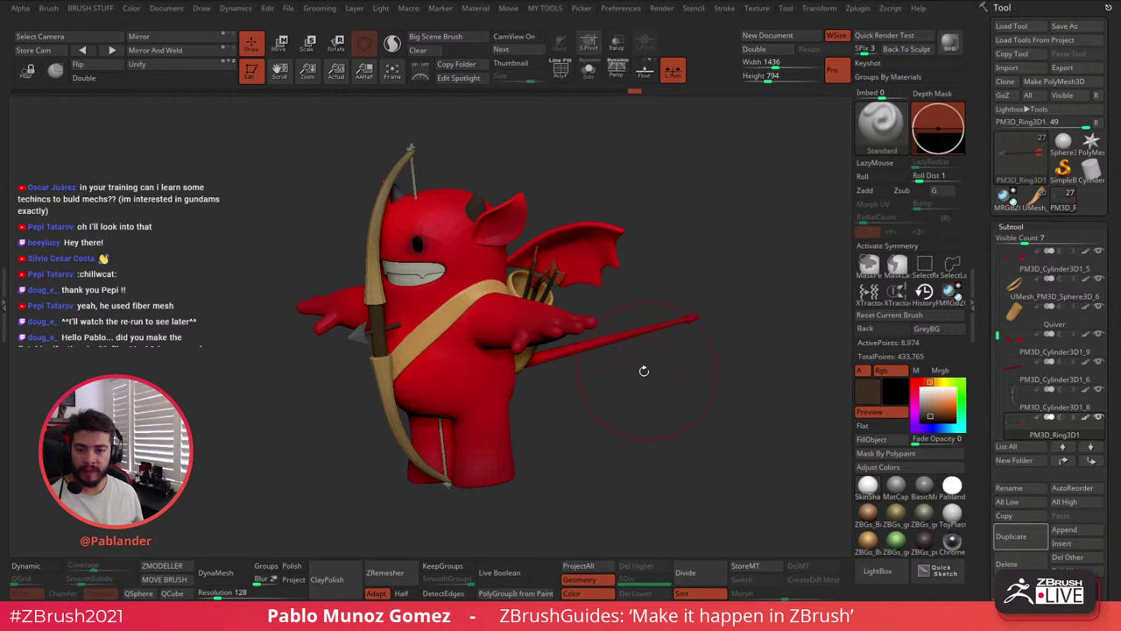
{"action": "key", "text": "space"}
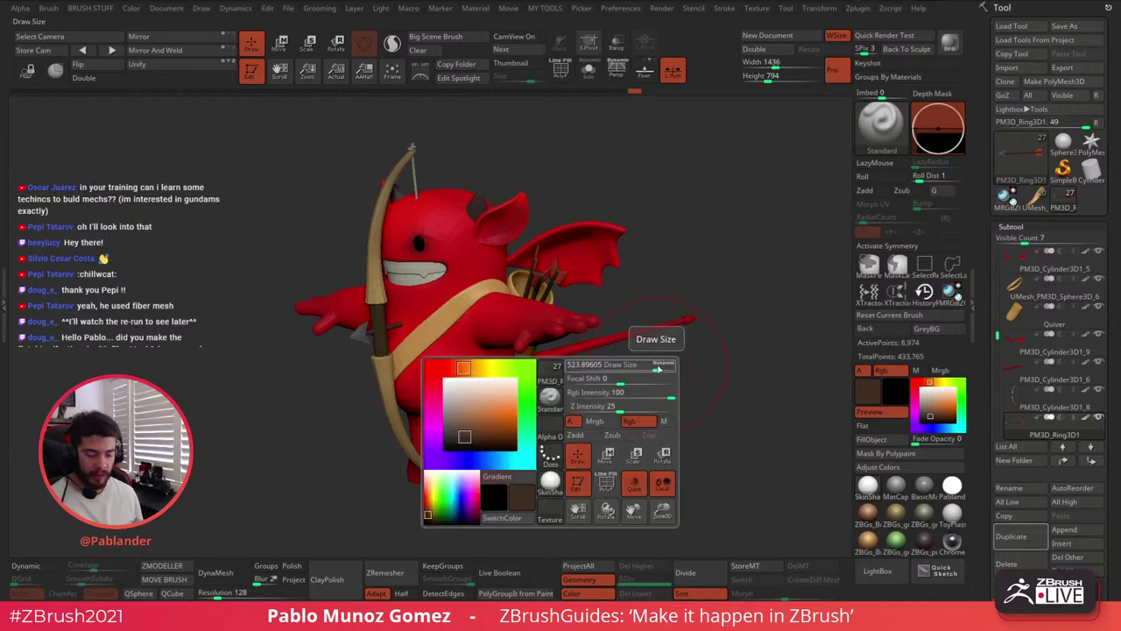
{"action": "key", "text": "space"}
{"action": "left_click_drag", "start_coordinate": [721, 348], "coordinate": [684, 342]}
{"action": "key", "text": "space"}
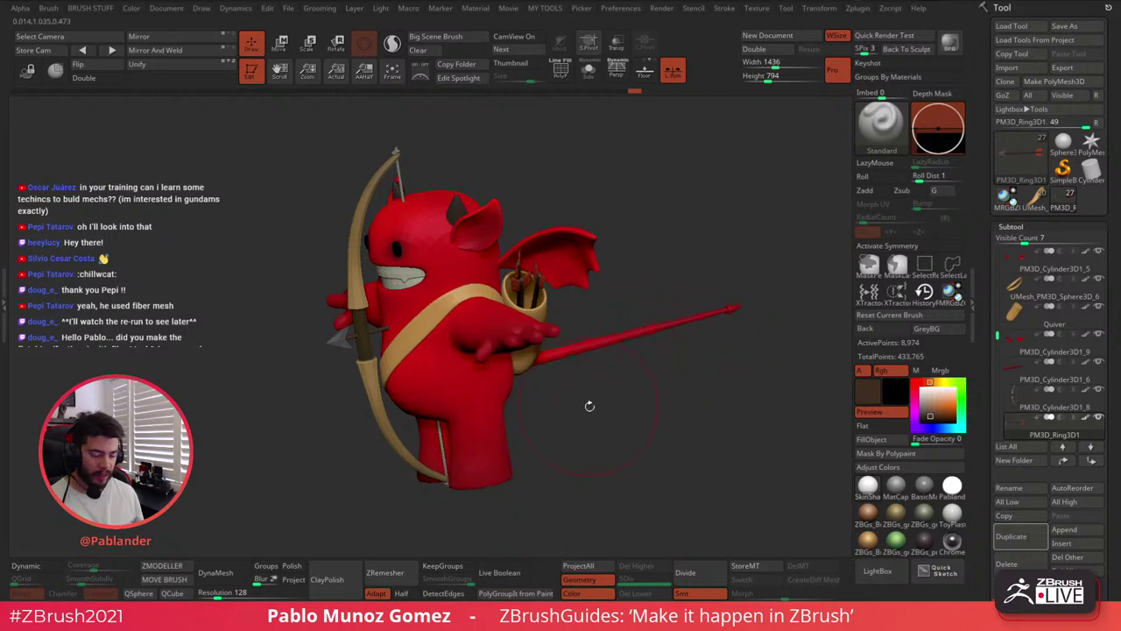
{"action": "left_click_drag", "start_coordinate": [587, 405], "coordinate": [627, 387]}
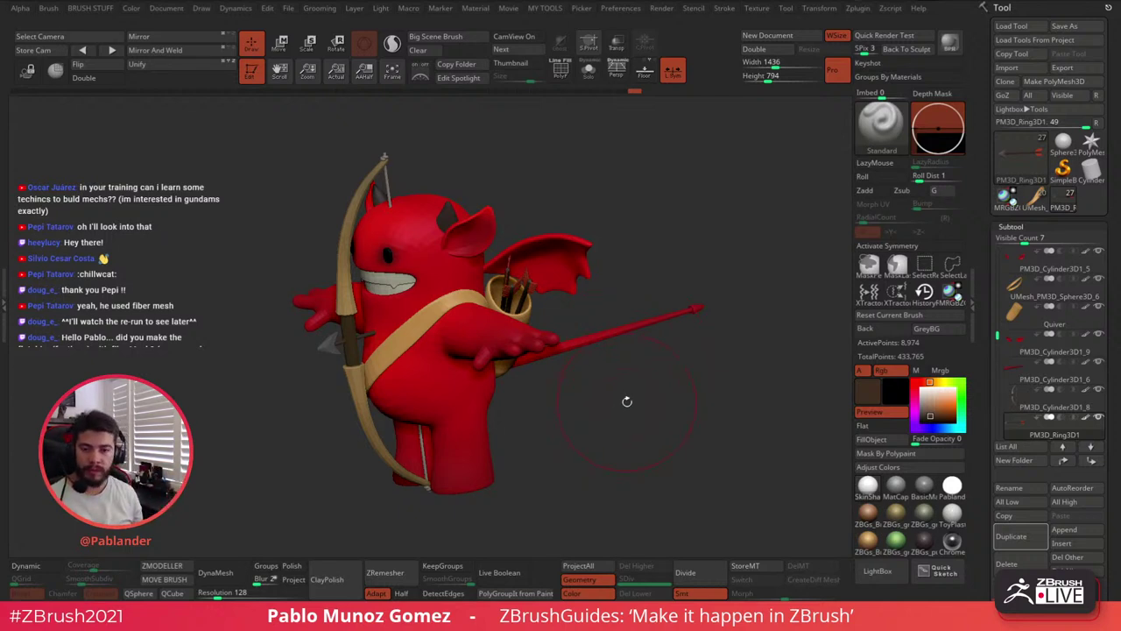
{"action": "left_click_drag", "start_coordinate": [625, 401], "coordinate": [630, 402]}
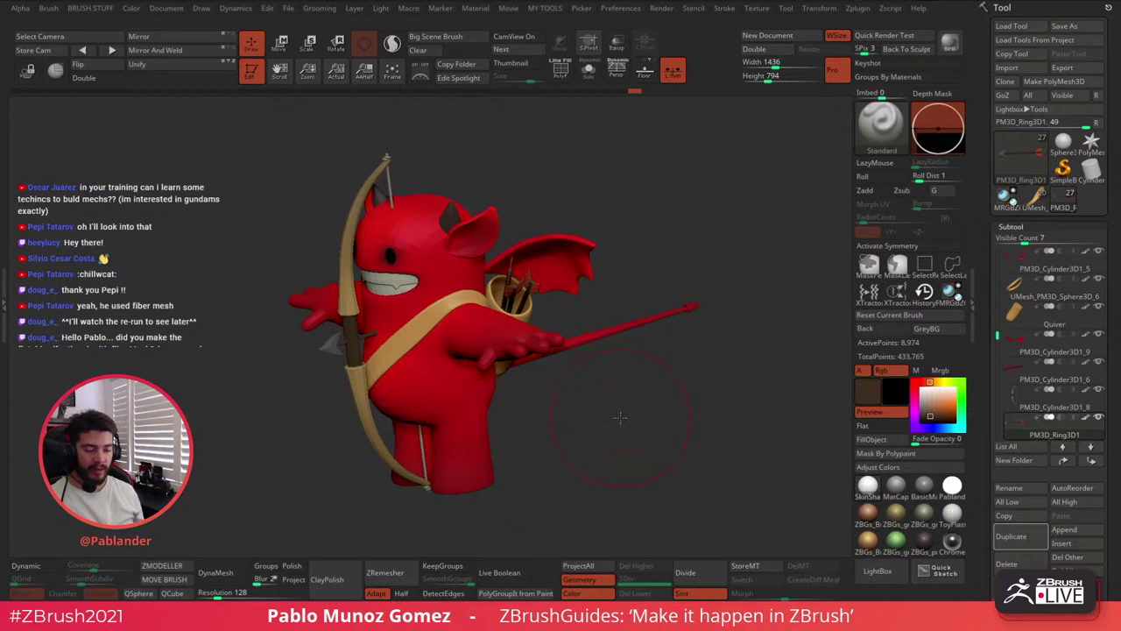
{"action": "left_click_drag", "start_coordinate": [620, 418], "coordinate": [626, 412]}
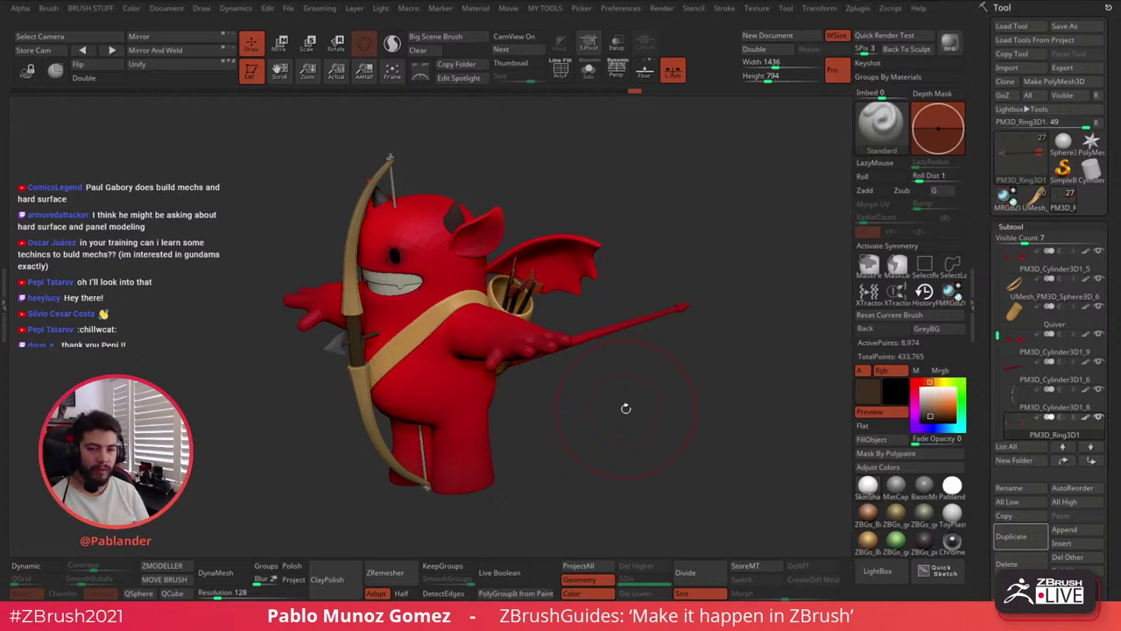
{"action": "mouse_move", "coordinate": [611, 388]}
{"action": "left_mouse_down"}
{"action": "mouse_move", "coordinate": [606, 402]}
{"action": "mouse_move", "coordinate": [633, 387]}
{"action": "left_mouse_up"}
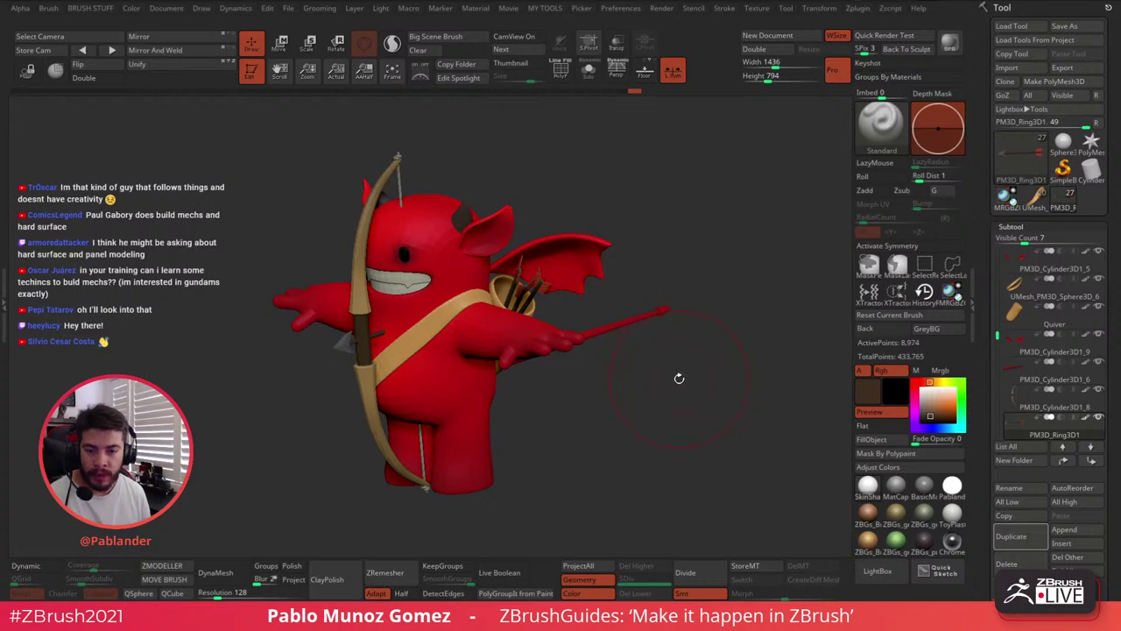
Select the wings subtool and turn off its Dynamic Subdivision preview
{"action": "left_click_drag", "start_coordinate": [679, 378], "coordinate": [671, 355]}
{"action": "mouse_move", "coordinate": [640, 403]}
{"action": "left_mouse_down"}
{"action": "mouse_move", "coordinate": [667, 361]}
{"action": "mouse_move", "coordinate": [667, 379]}
{"action": "left_mouse_up"}
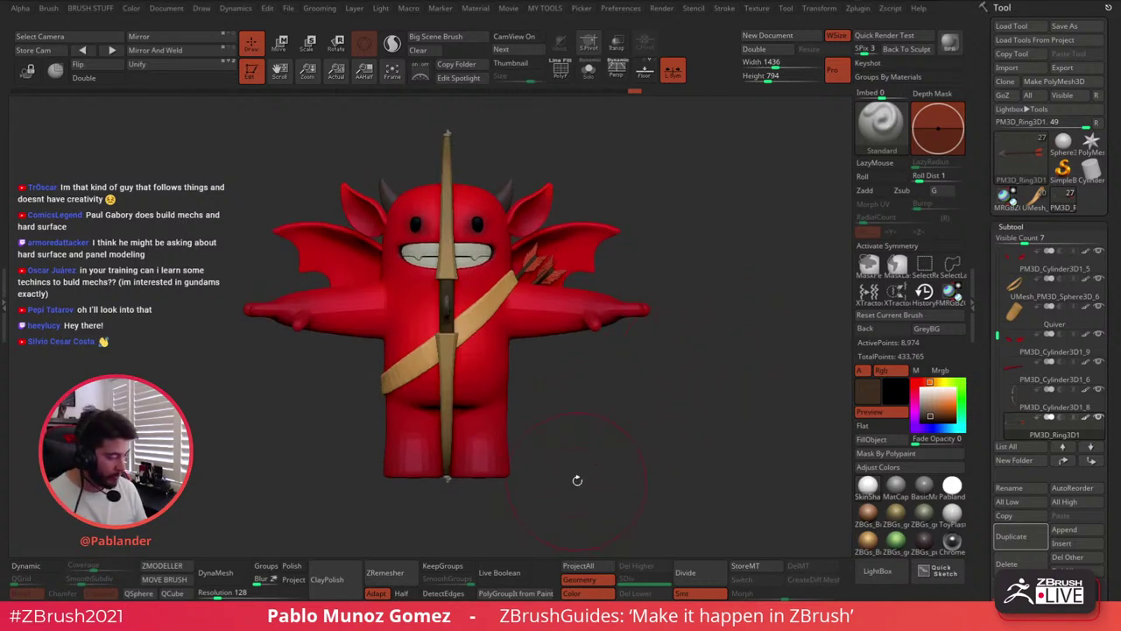
{"action": "left_click_drag", "start_coordinate": [645, 438], "coordinate": [636, 402]}
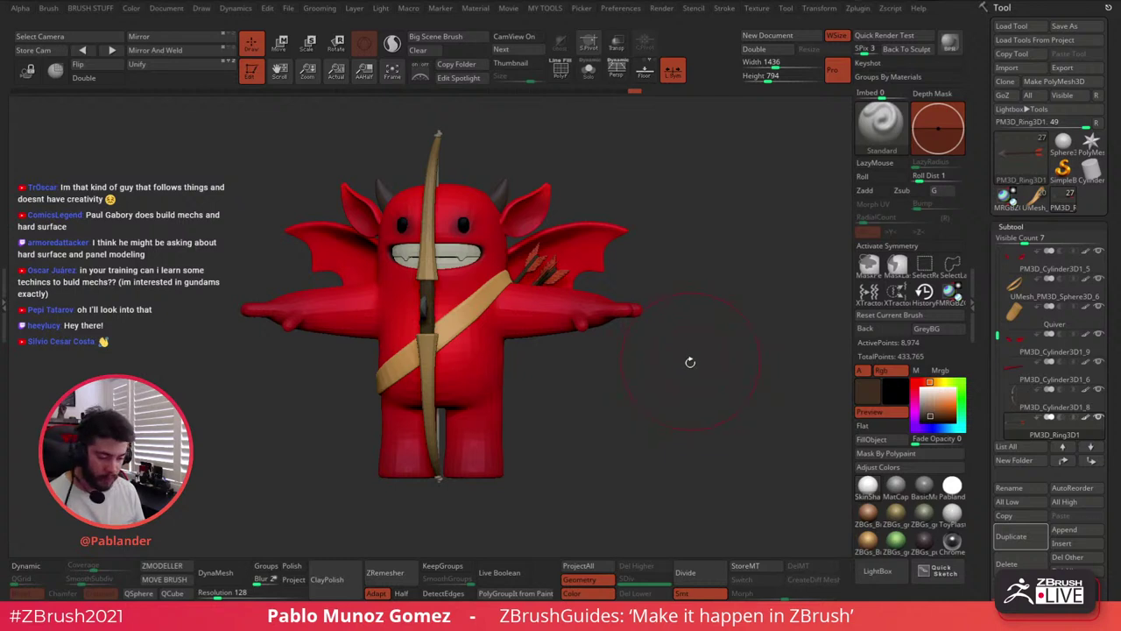
{"action": "left_click_drag", "start_coordinate": [704, 382], "coordinate": [670, 394]}
{"action": "left_click_drag", "start_coordinate": [608, 421], "coordinate": [619, 440]}
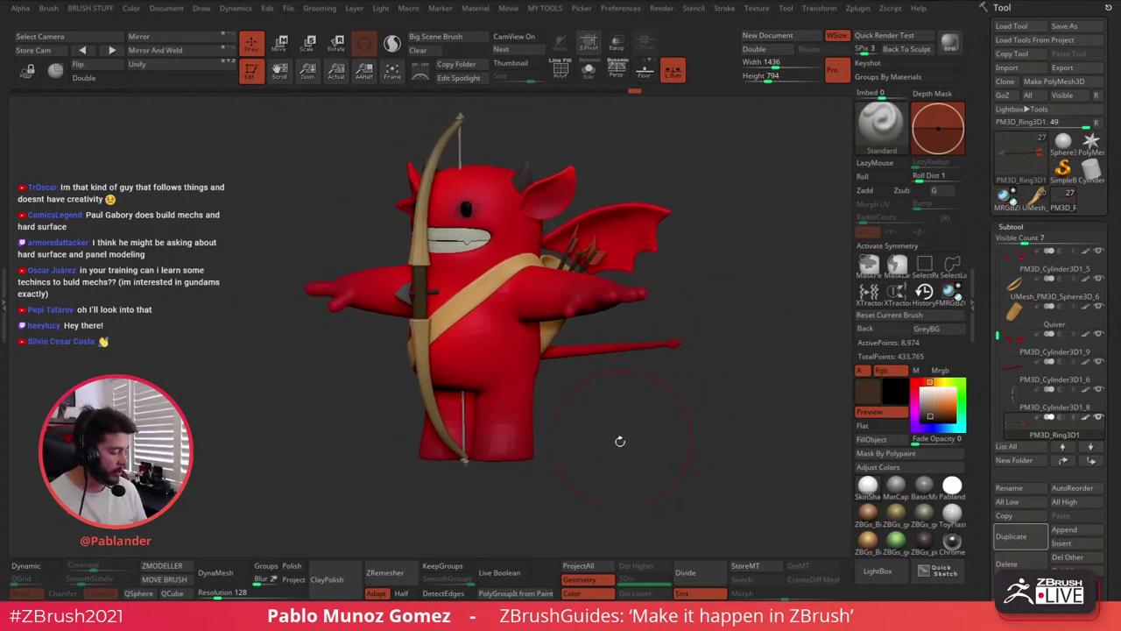
{"action": "left_click_drag", "start_coordinate": [675, 393], "coordinate": [662, 391]}
{"action": "left_click", "coordinate": [635, 238], "text": "alt"}
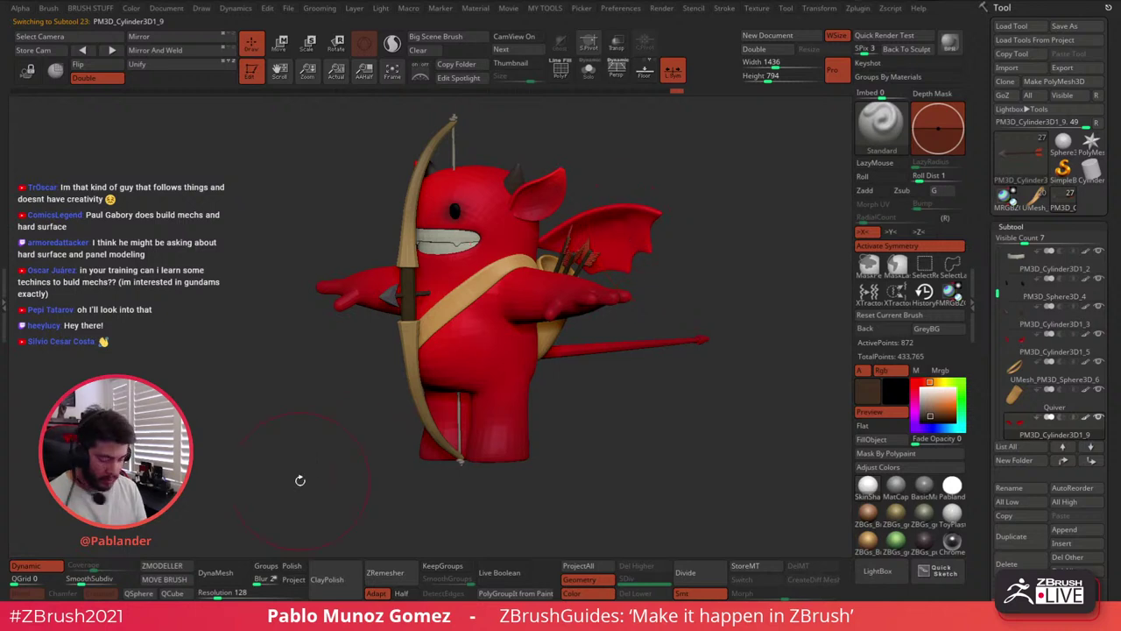
{"action": "key", "text": "shift+d"}
{"action": "mouse_move", "coordinate": [630, 428]}
{"action": "left_mouse_down"}
{"action": "mouse_move", "coordinate": [609, 430]}
{"action": "mouse_move", "coordinate": [650, 424]}
{"action": "left_mouse_up"}
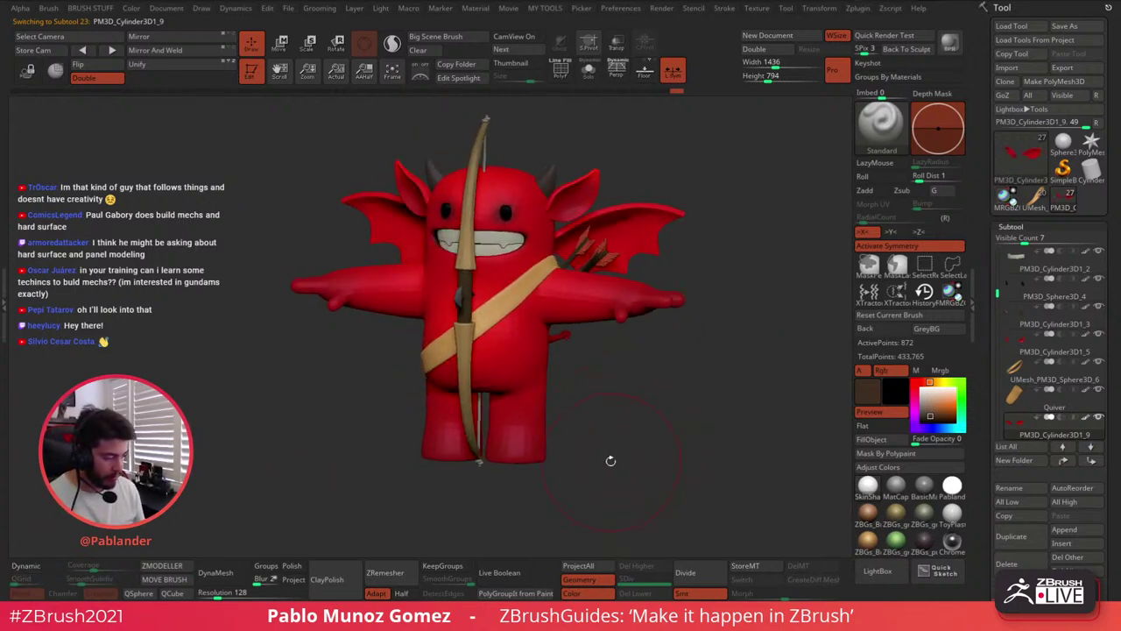
Generate a single combined posing mesh of the whole character with Transpose Master's TPoseMesh
{"action": "left_click", "coordinate": [863, 11]}
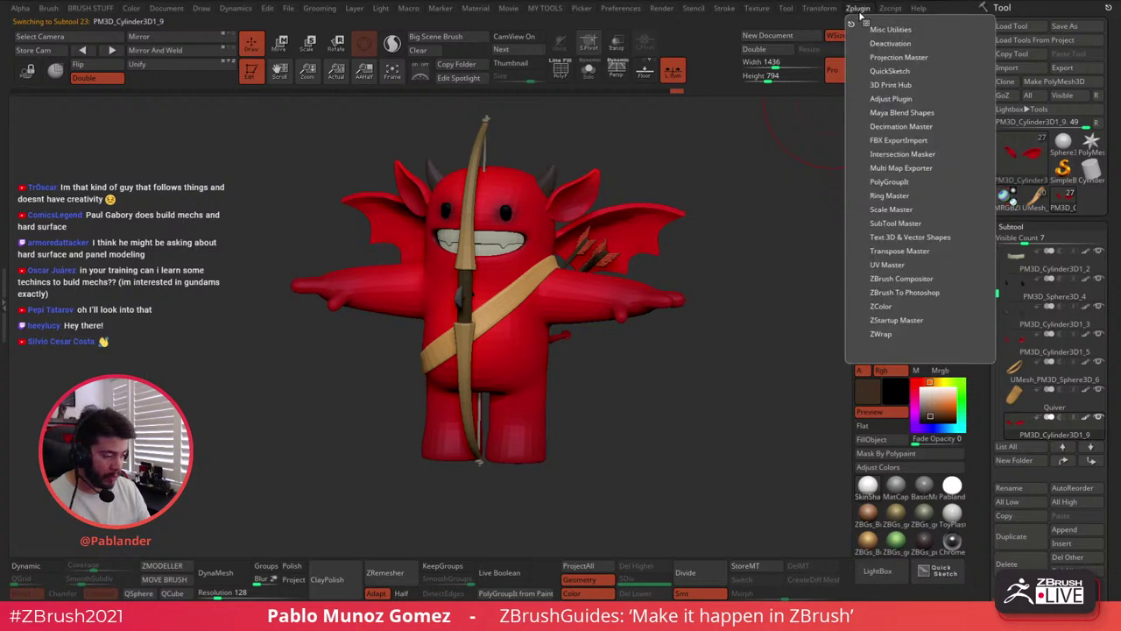
{"action": "left_click", "coordinate": [911, 250]}
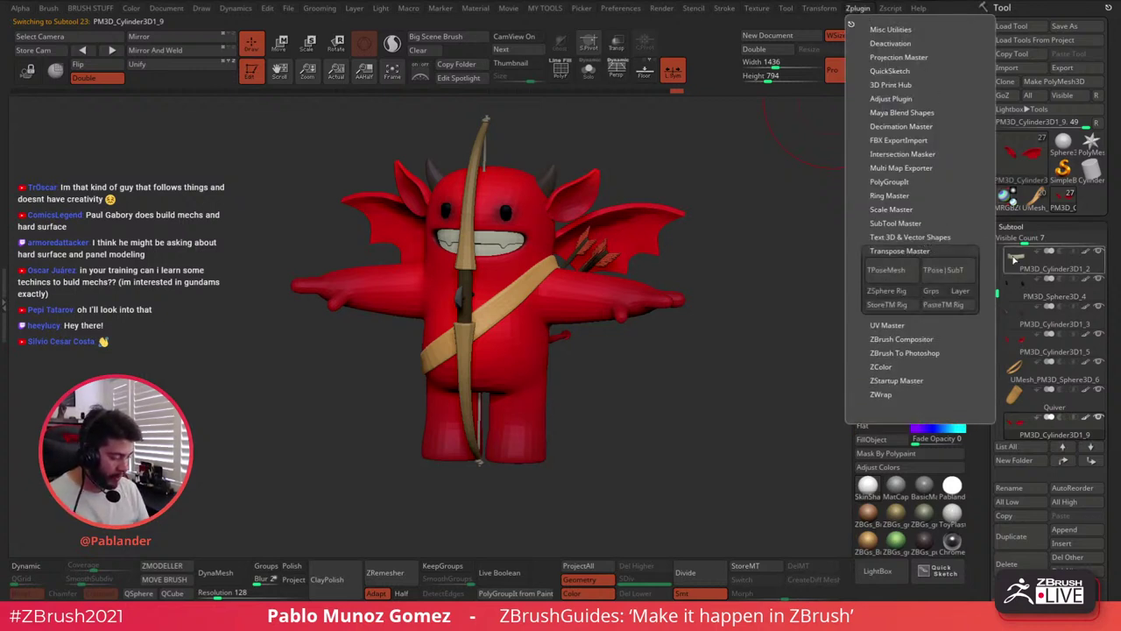
{"action": "left_click", "coordinate": [861, 10]}
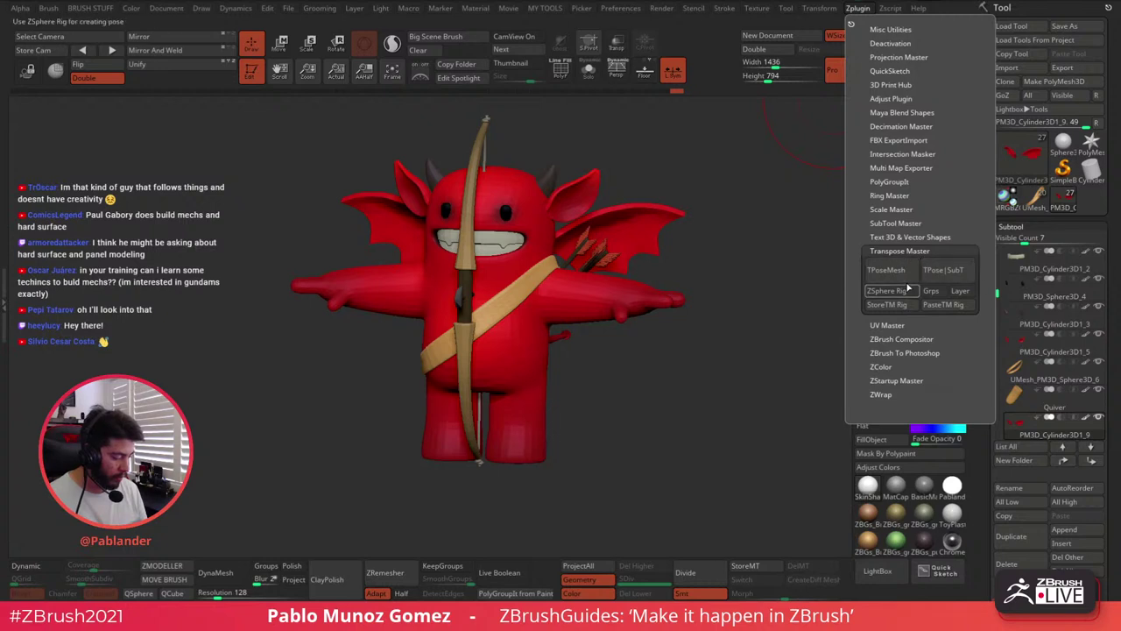
{"action": "left_click", "coordinate": [886, 273]}
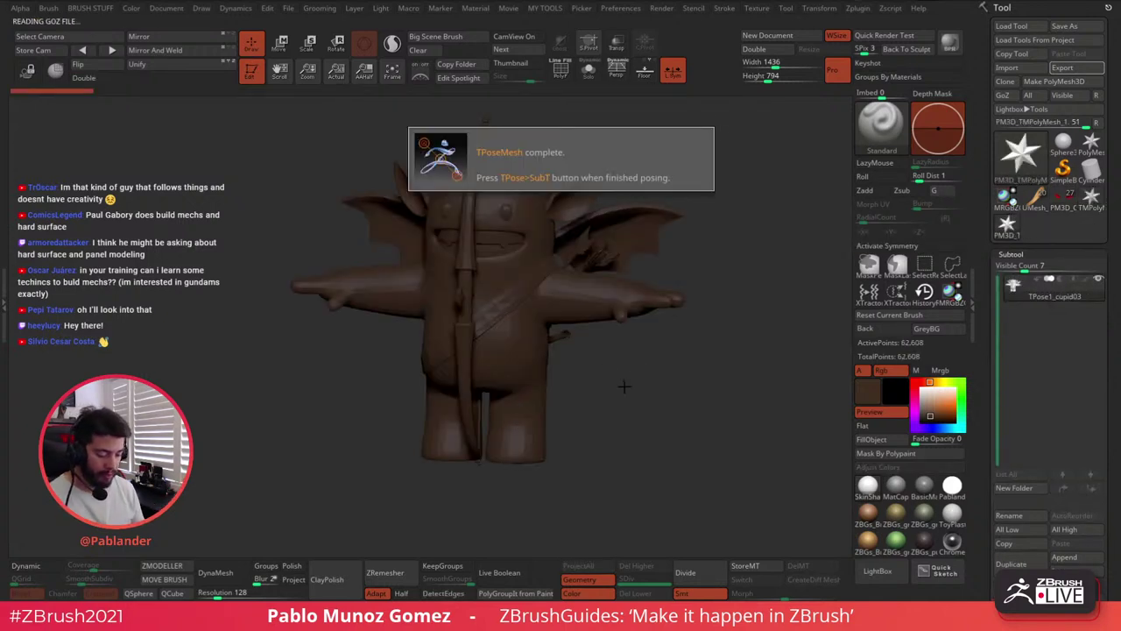
Set the active colour to white and apply the grey MatCap material to the posing mesh
{"action": "left_click_drag", "start_coordinate": [727, 391], "coordinate": [643, 393]}
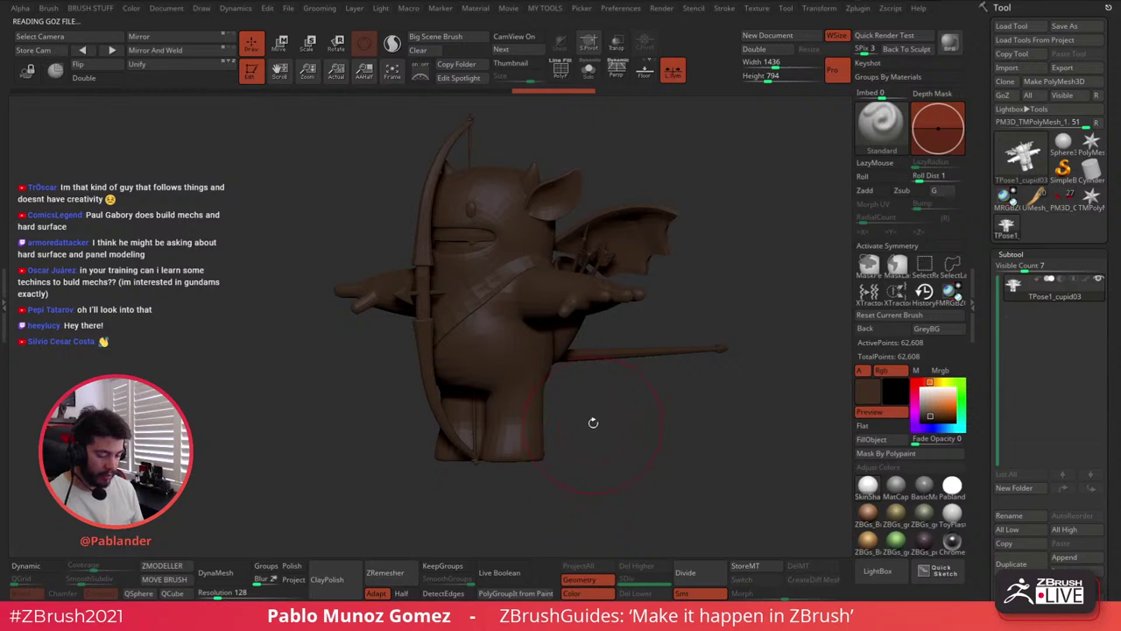
{"action": "left_click", "coordinate": [917, 383]}
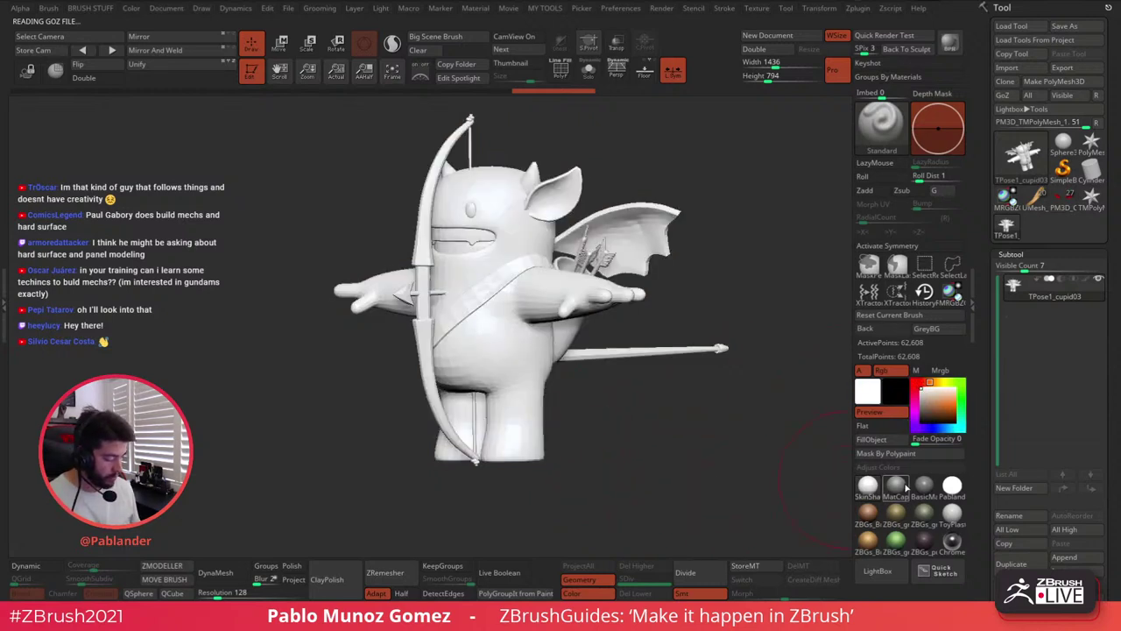
{"action": "left_click", "coordinate": [906, 485]}
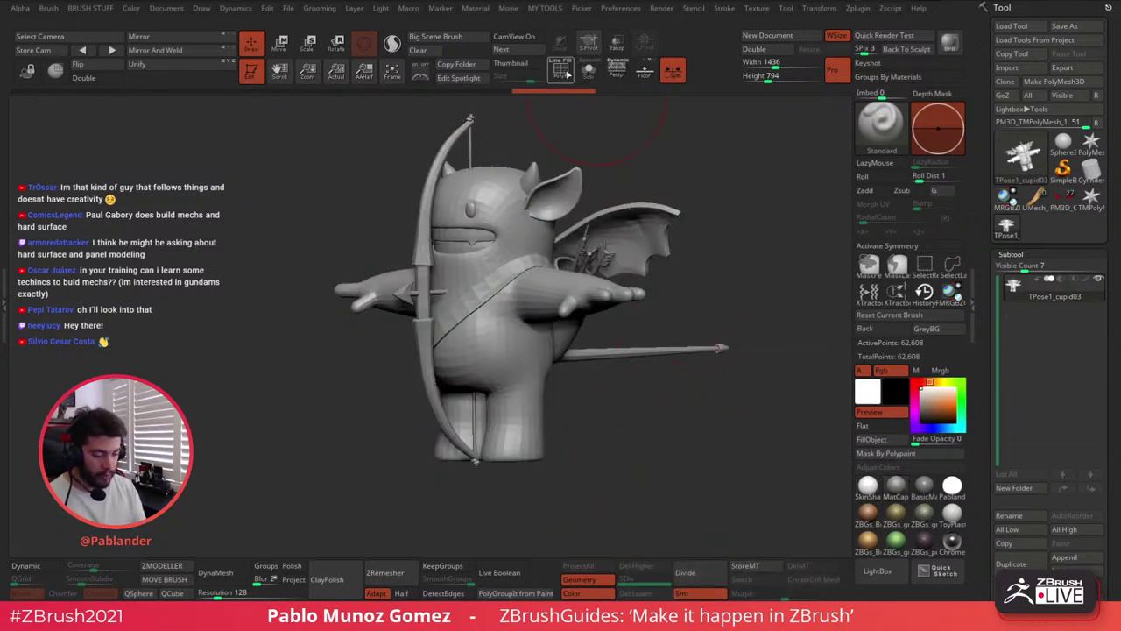
Turn on the PolyFrame display so the posing mesh shows its wireframe and polygroups, keeping perspective off
{"action": "left_click", "coordinate": [618, 75]}
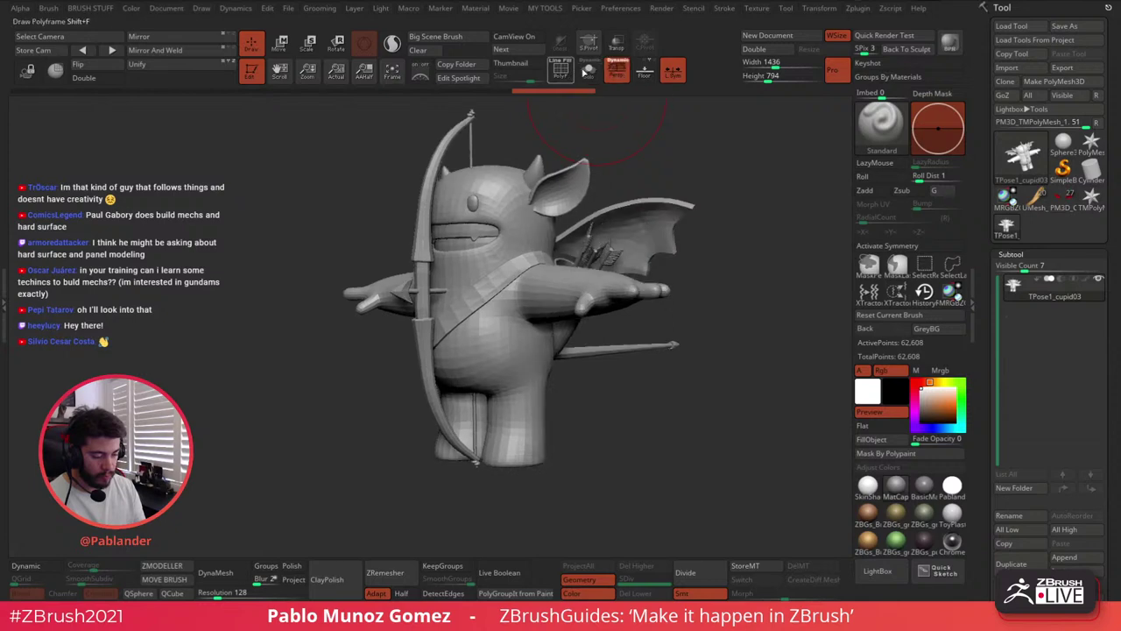
{"action": "left_click", "coordinate": [617, 72]}
{"action": "left_click", "coordinate": [561, 72]}
{"action": "mouse_move", "coordinate": [656, 376]}
{"action": "left_mouse_down"}
{"action": "mouse_move", "coordinate": [675, 430]}
{"action": "mouse_move", "coordinate": [625, 423]}
{"action": "mouse_move", "coordinate": [675, 412]}
{"action": "mouse_move", "coordinate": [670, 381]}
{"action": "left_mouse_up"}
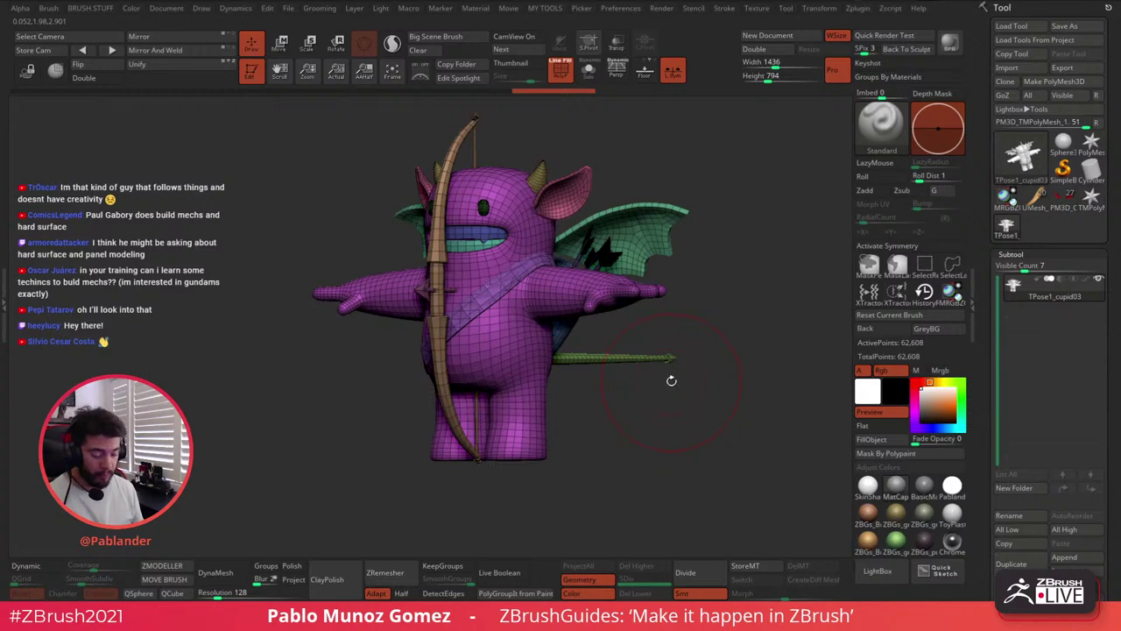
{"action": "left_click_drag", "start_coordinate": [633, 422], "coordinate": [657, 424]}
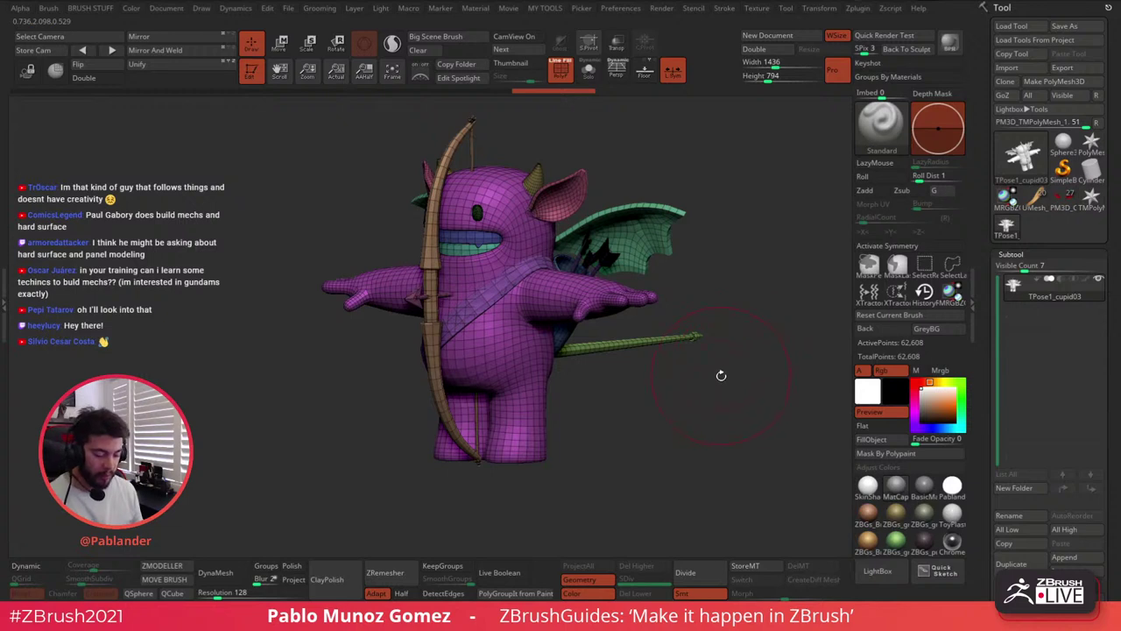
{"action": "mouse_move", "coordinate": [642, 411]}
{"action": "left_mouse_down", "text": "alt"}
{"action": "mouse_move", "coordinate": [626, 381]}
{"action": "mouse_move", "coordinate": [651, 398]}
{"action": "left_mouse_up", "text": "alt"}
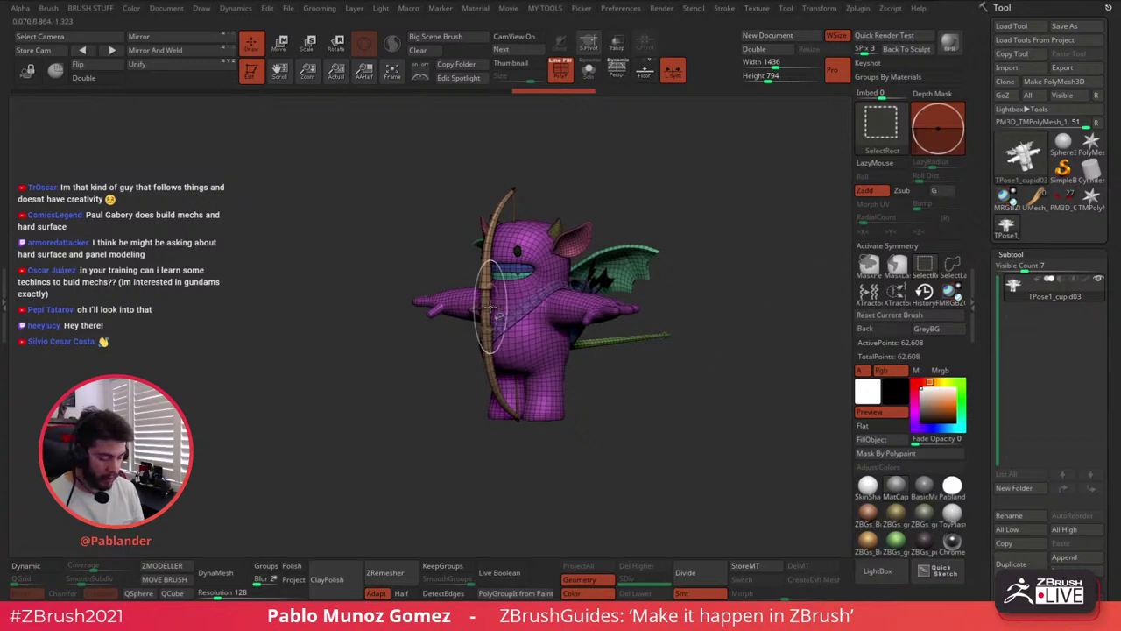
Isolate the bow and its nocked arrow by hiding all the other polygroups of the posing mesh
{"action": "left_click", "coordinate": [487, 310], "text": "ctrl+shift"}
{"action": "left_click", "coordinate": [620, 195], "text": "ctrl+shift"}
{"action": "left_click", "coordinate": [480, 184], "text": "ctrl+shift"}
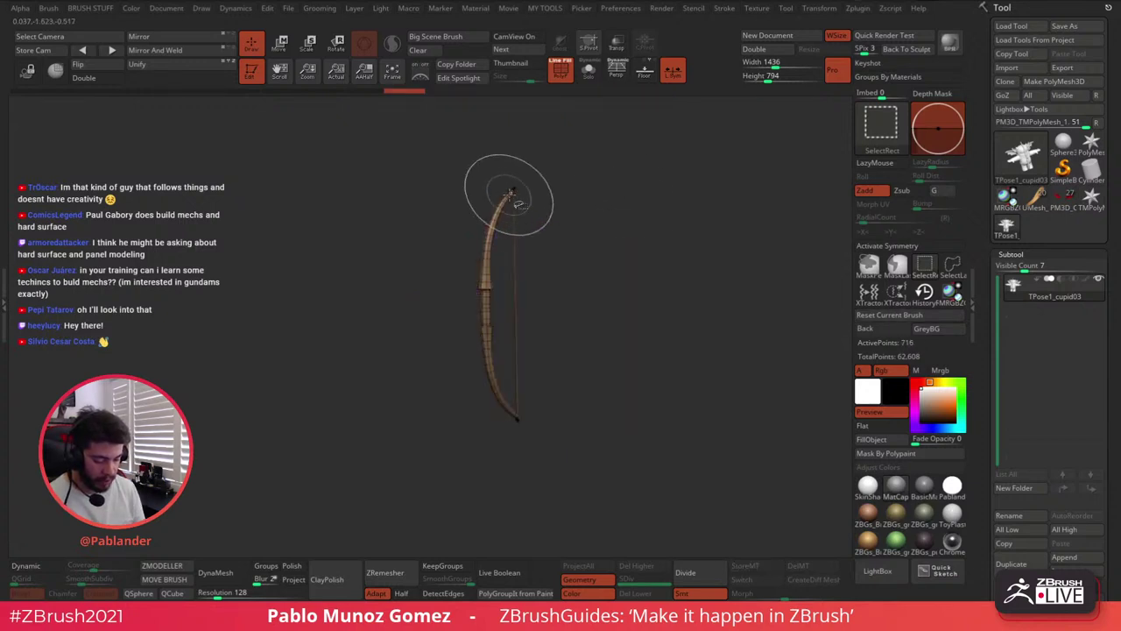
{"action": "left_click", "coordinate": [671, 220], "text": "ctrl+shift"}
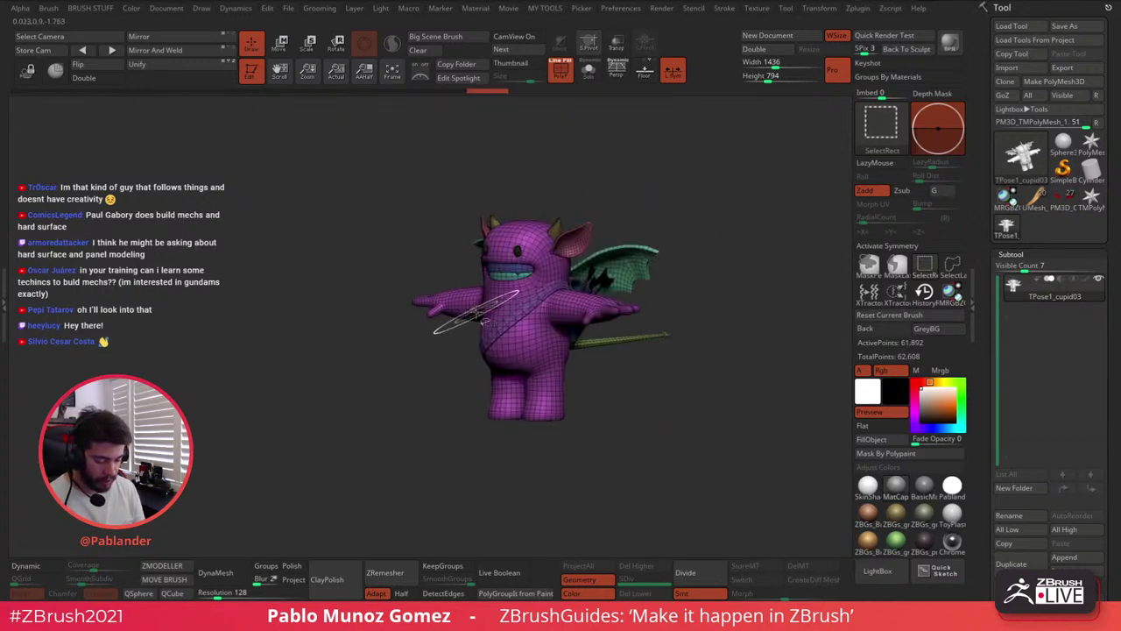
{"action": "left_click", "coordinate": [476, 311], "text": "ctrl+alt+shift"}
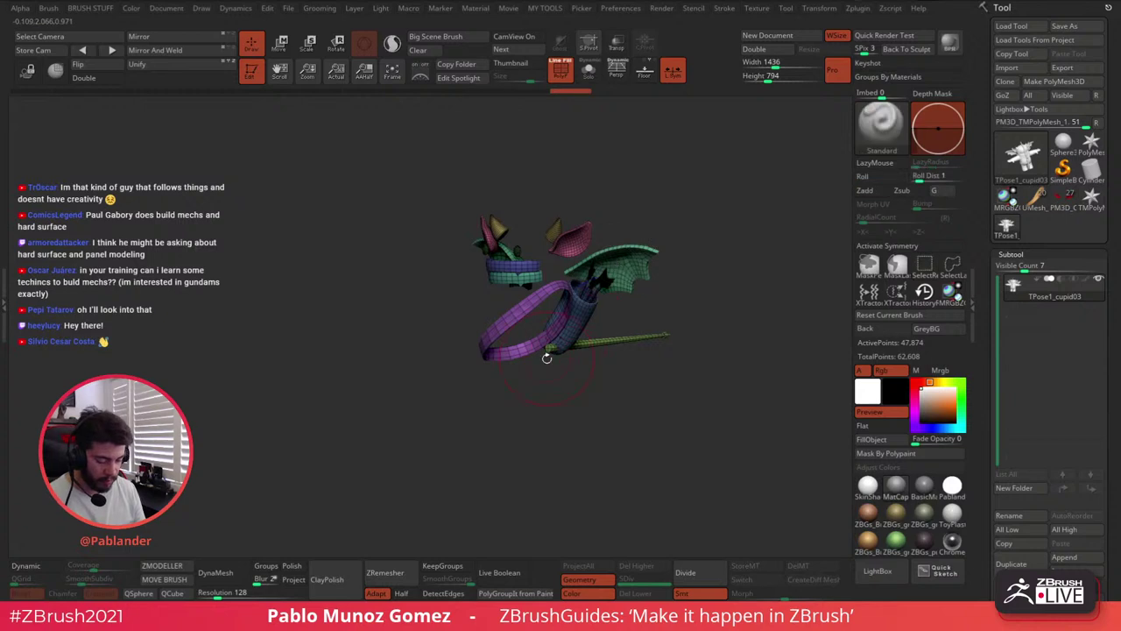
{"action": "left_click_drag", "start_coordinate": [583, 406], "coordinate": [601, 423], "text": "ctrl+shift"}
{"action": "key", "text": "ctrl+shift+z"}
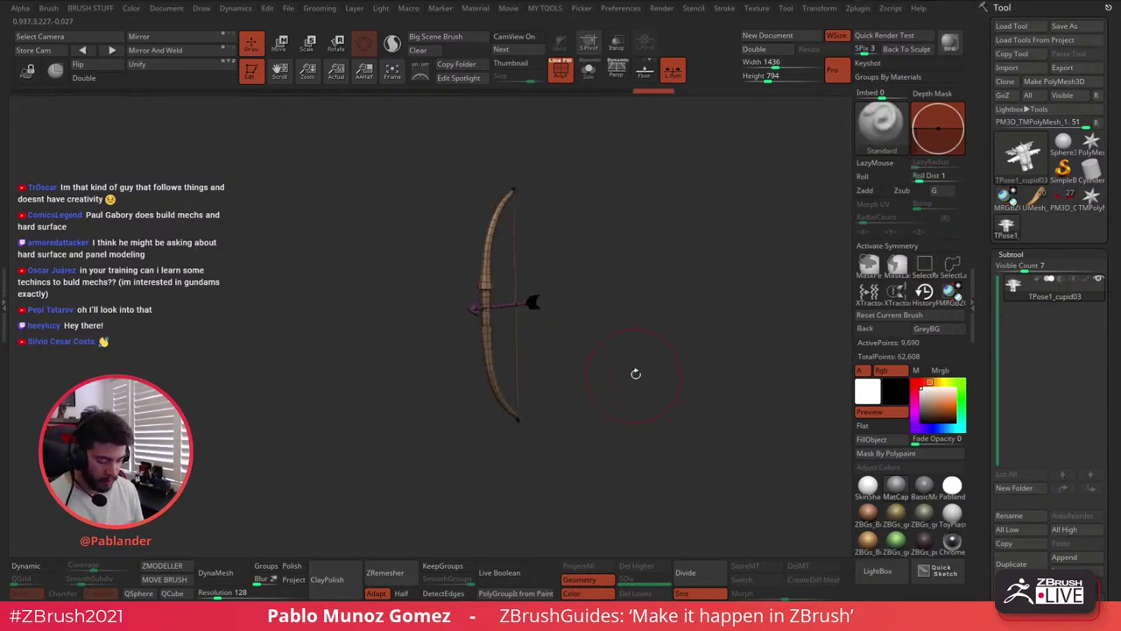
Mask everything except the bow and its arrow, and move them sideways, well clear of the character's body
{"action": "key", "text": "w"}
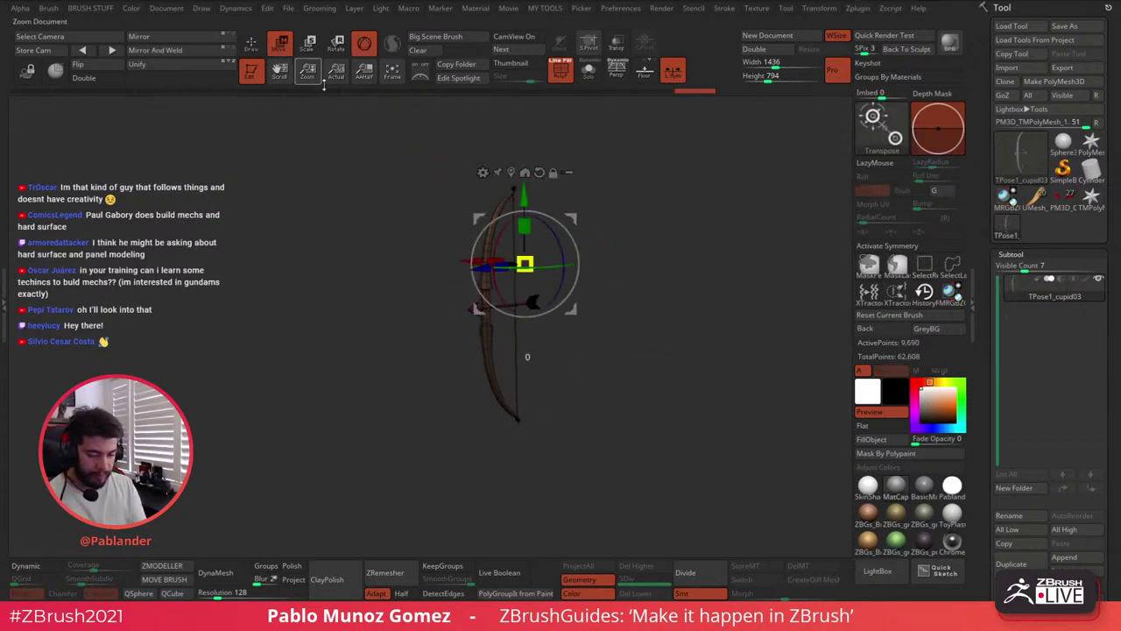
{"action": "left_click_drag", "start_coordinate": [655, 235], "coordinate": [666, 255], "text": "shift"}
{"action": "key", "text": "ctrl+shift+z"}
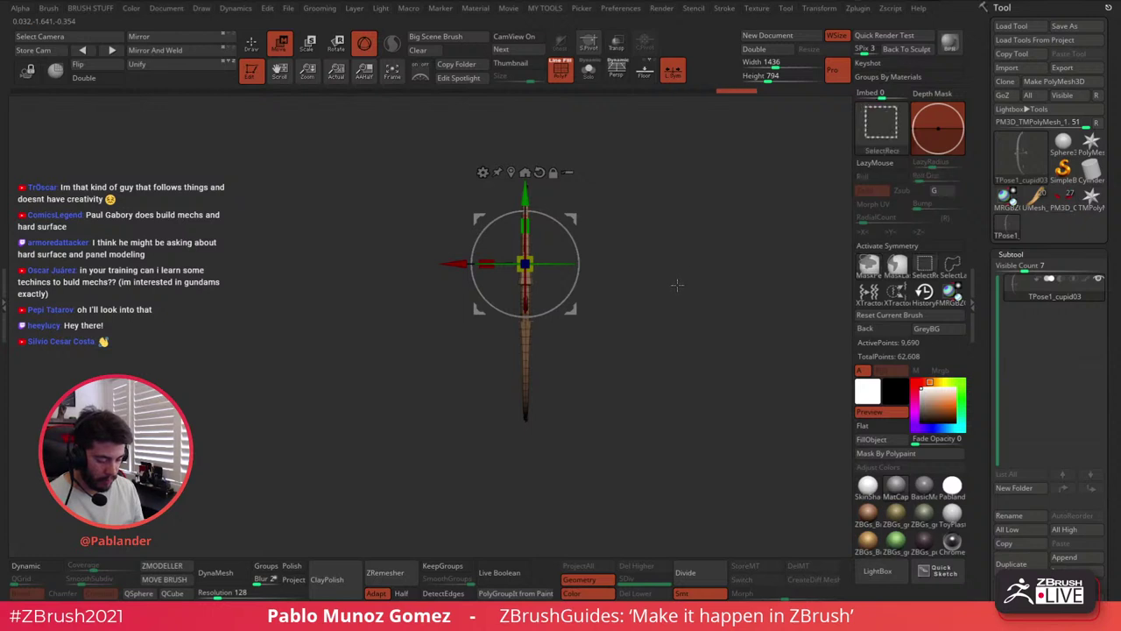
{"action": "left_click", "coordinate": [673, 278], "text": "ctrl"}
{"action": "left_click", "coordinate": [676, 283], "text": "ctrl+shift"}
{"action": "left_click", "coordinate": [699, 261], "text": "ctrl"}
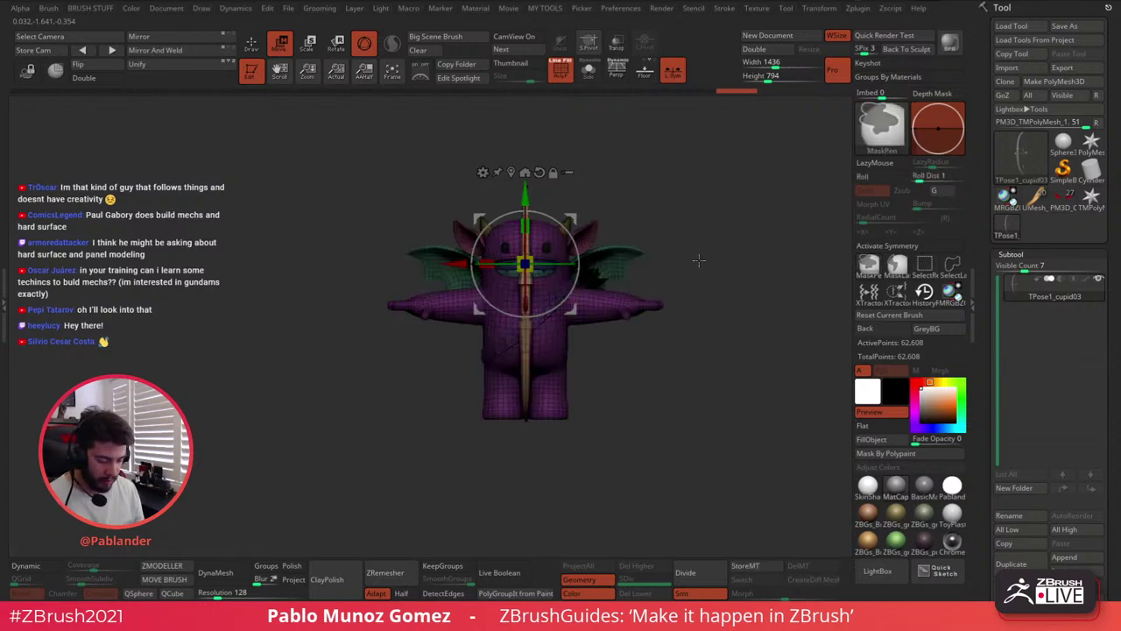
{"action": "left_click_drag", "start_coordinate": [460, 272], "coordinate": [142, 312]}
{"action": "key", "text": "q"}
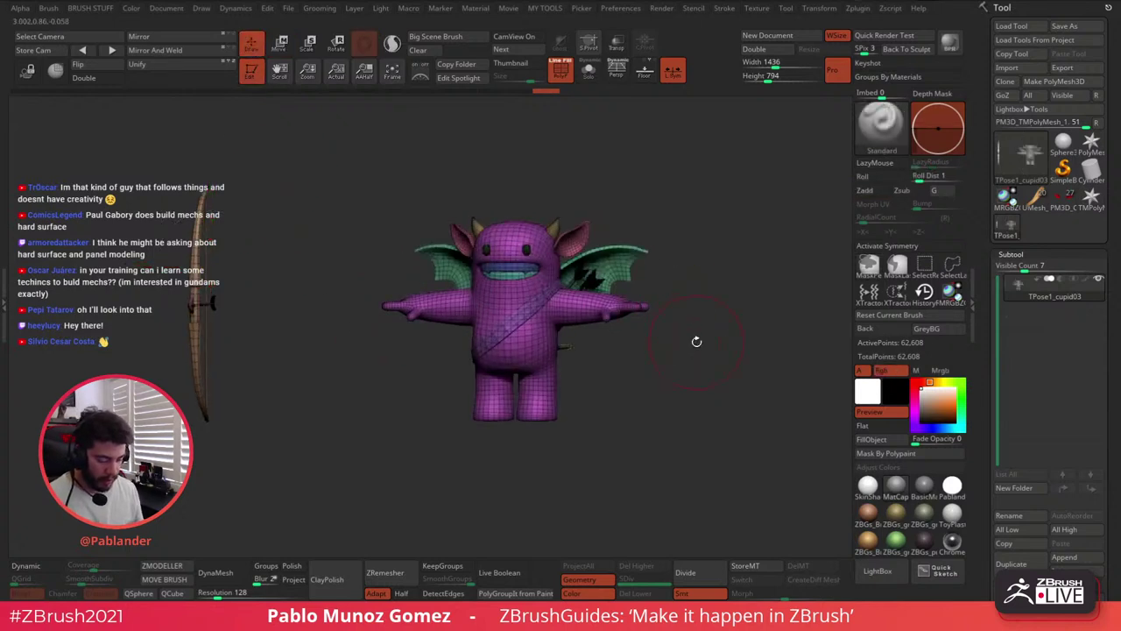
{"action": "left_click_drag", "start_coordinate": [695, 341], "coordinate": [658, 343]}
{"action": "left_click_drag", "start_coordinate": [515, 367], "coordinate": [567, 367], "text": "alt"}
{"action": "right_click_drag", "start_coordinate": [510, 346], "coordinate": [494, 350]}
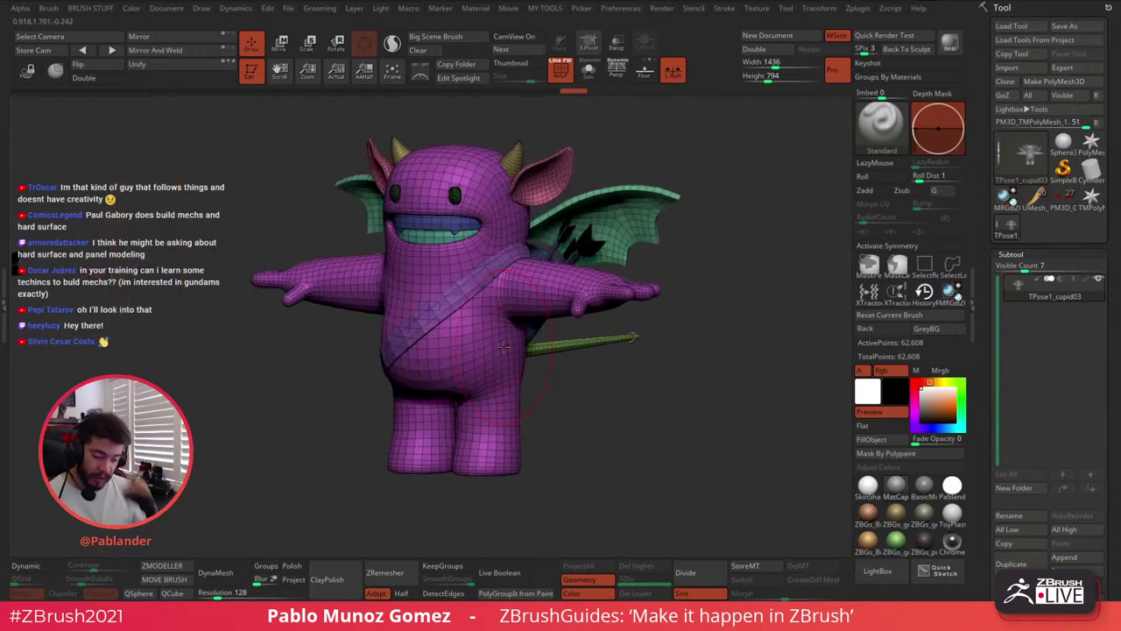
{"action": "left_click_drag", "start_coordinate": [555, 389], "coordinate": [580, 370], "text": "alt"}
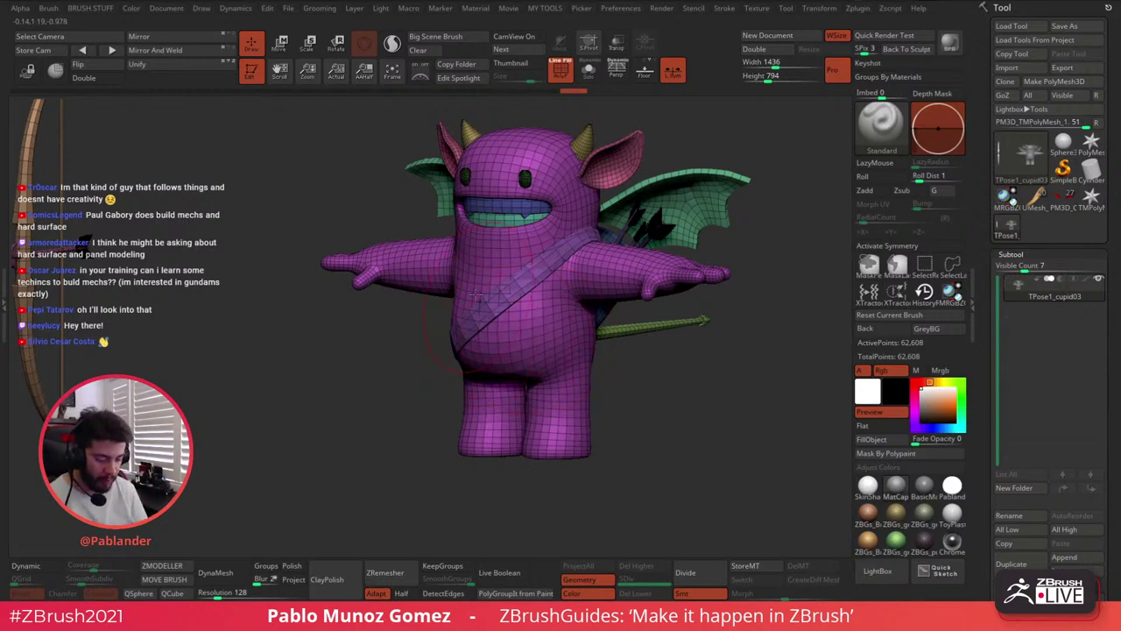
{"action": "mouse_move", "coordinate": [475, 296]}
{"action": "right_mouse_down"}
{"action": "mouse_move", "coordinate": [438, 292]}
{"action": "mouse_move", "coordinate": [473, 283]}
{"action": "right_mouse_up"}
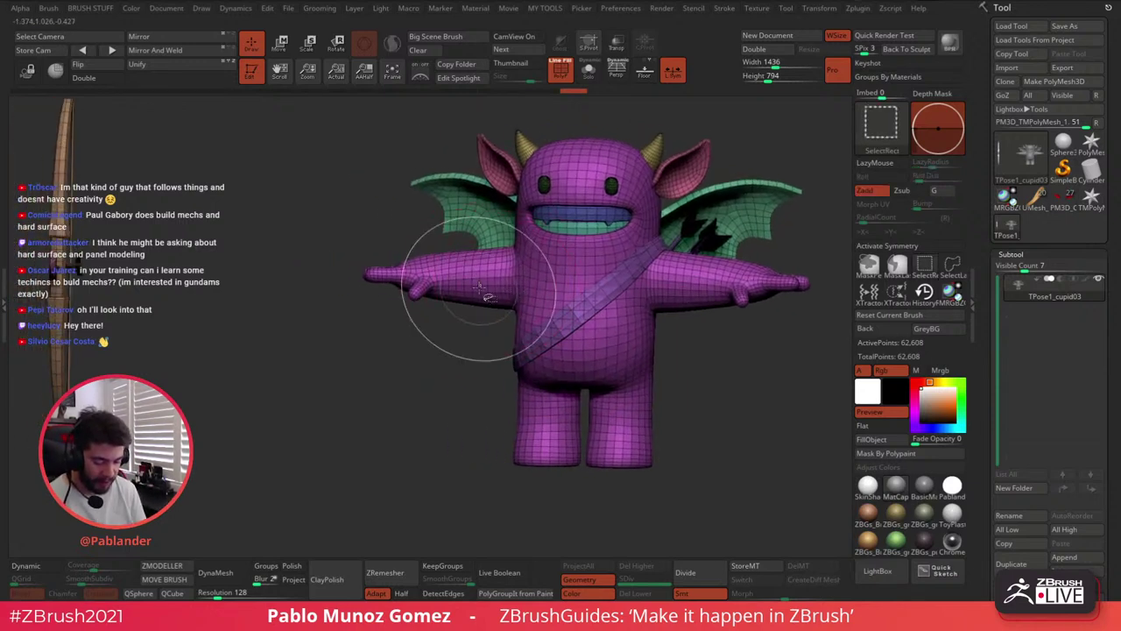
Isolate the character's body polygroup and choose the MaskLasso brush for masking
{"action": "left_click", "coordinate": [480, 291], "text": "ctrl+shift"}
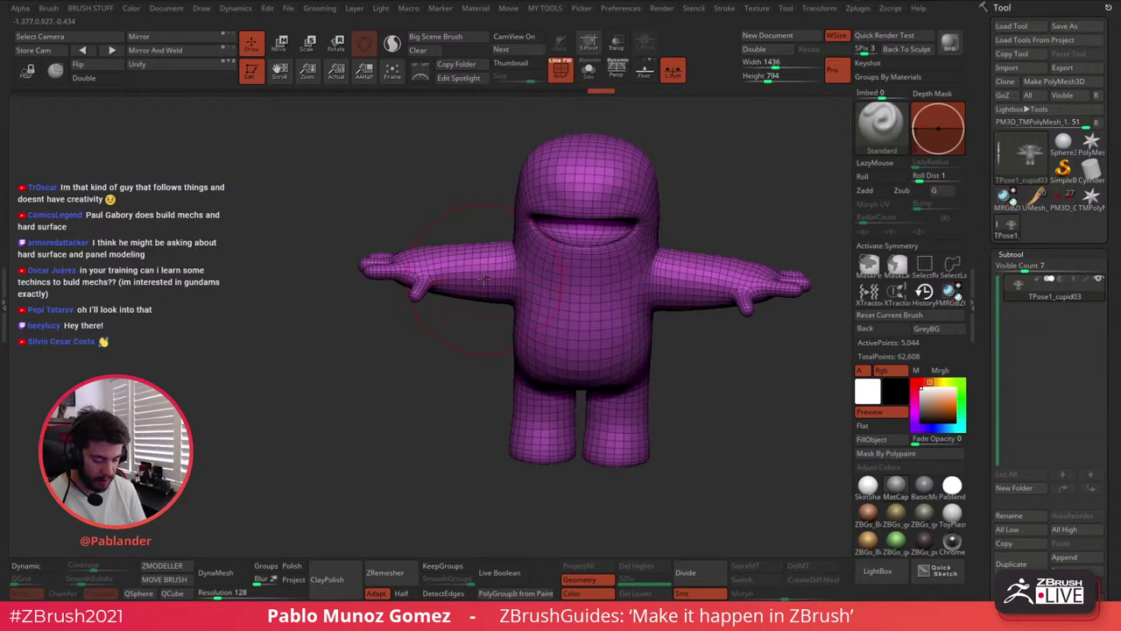
{"action": "right_click_drag", "start_coordinate": [494, 278], "coordinate": [570, 317], "text": "ctrl"}
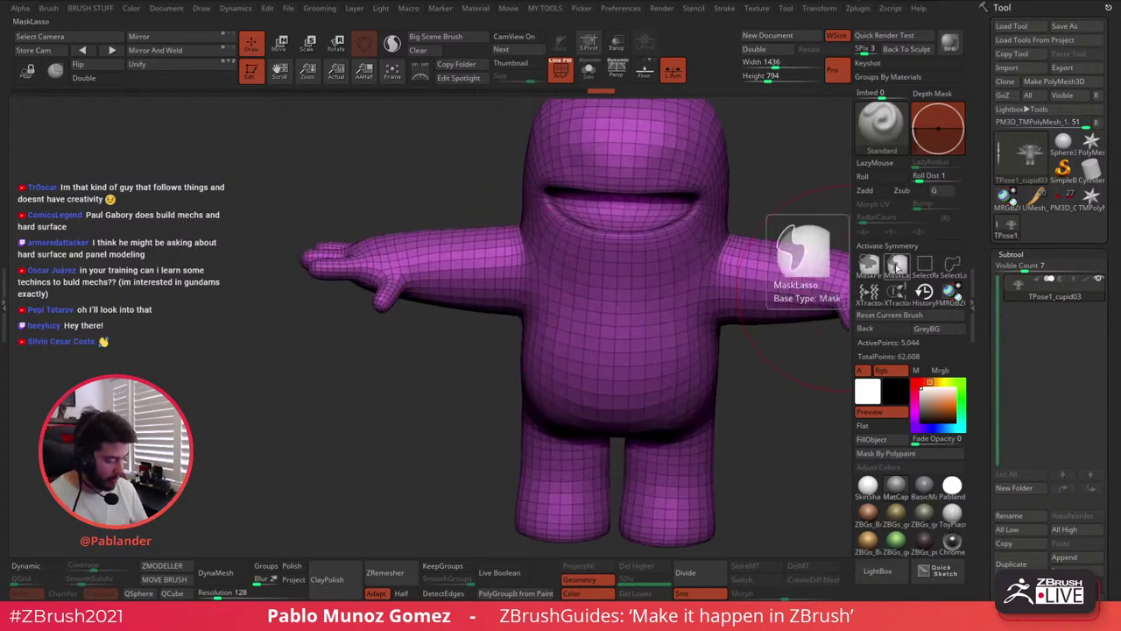
{"action": "left_click", "coordinate": [900, 266]}
{"action": "left_click", "coordinate": [915, 291]}
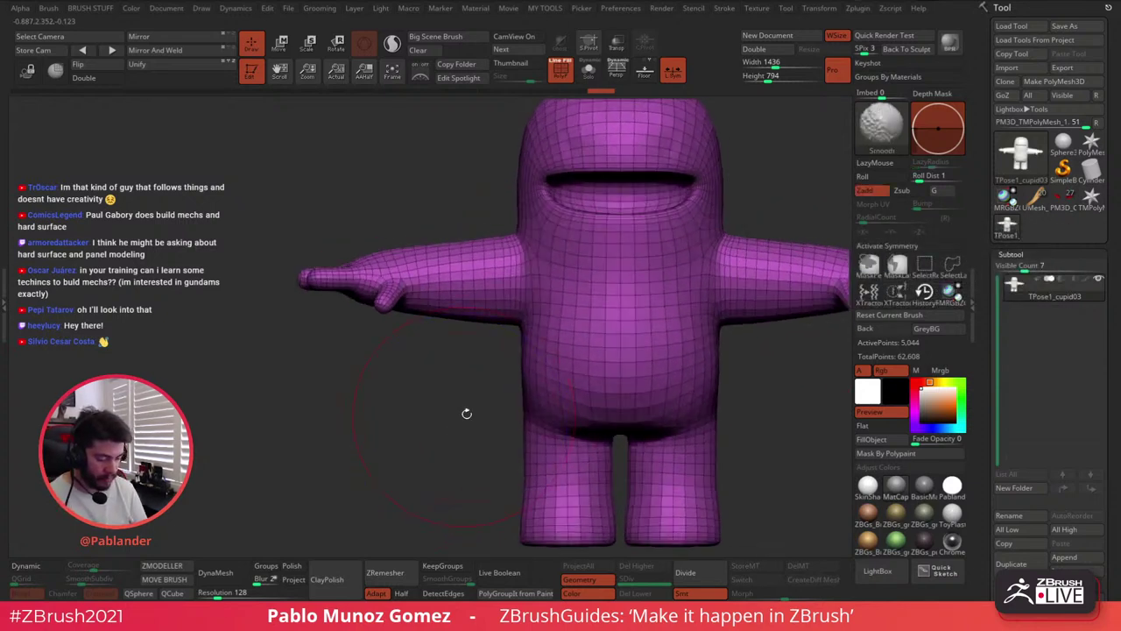
{"action": "left_click", "coordinate": [507, 223], "text": "ctrl+shift"}
{"action": "left_click_drag", "start_coordinate": [507, 221], "coordinate": [528, 263], "text": "ctrl+shift"}
{"action": "key", "text": "ctrl+z"}
{"action": "left_click", "coordinate": [525, 360], "text": "ctrl+shift"}
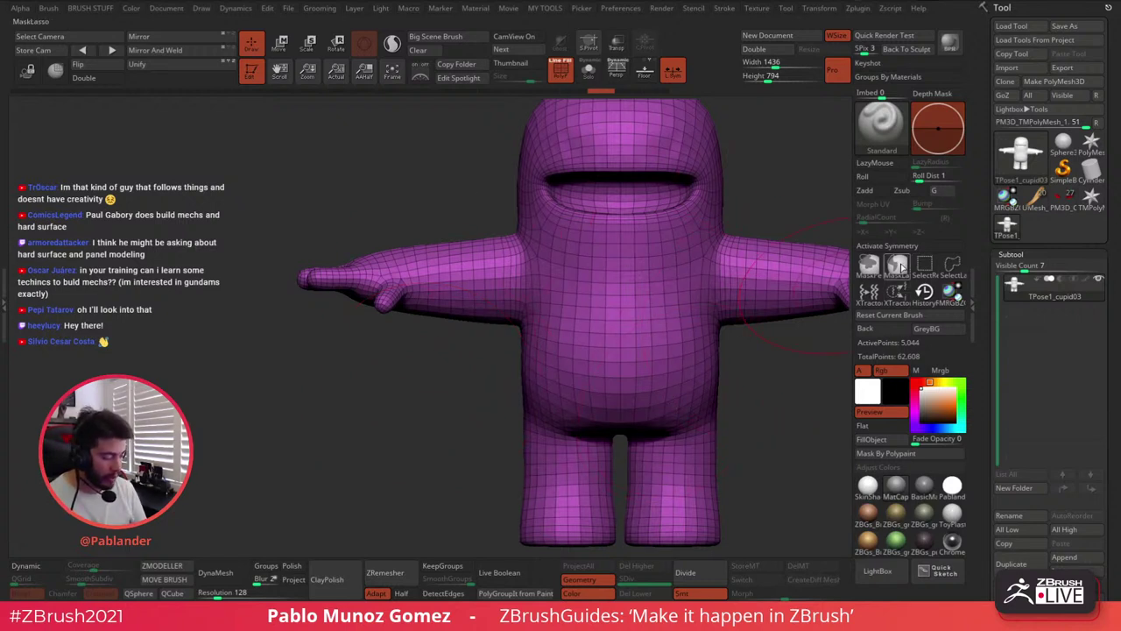
Mask the character's entire right arm up to the shoulder with MaskLasso
{"action": "left_click", "coordinate": [897, 265]}
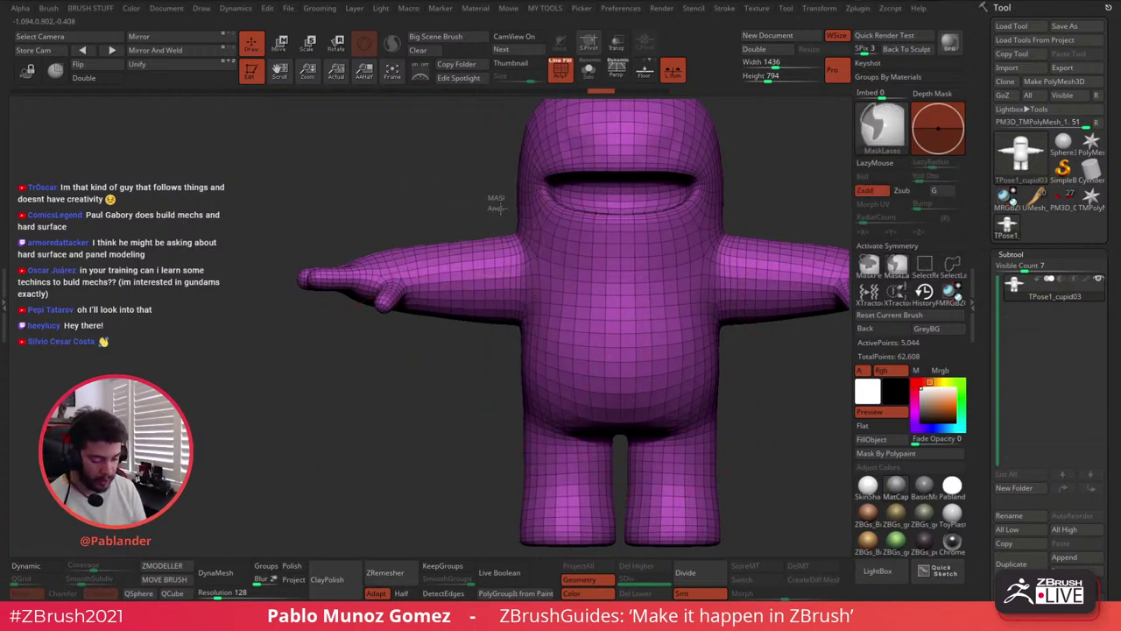
{"action": "mouse_move", "coordinate": [496, 207]}
{"action": "left_mouse_down", "text": "ctrl"}
{"action": "mouse_move", "coordinate": [525, 326]}
{"action": "mouse_move", "coordinate": [229, 200]}
{"action": "left_mouse_up", "text": "ctrl"}
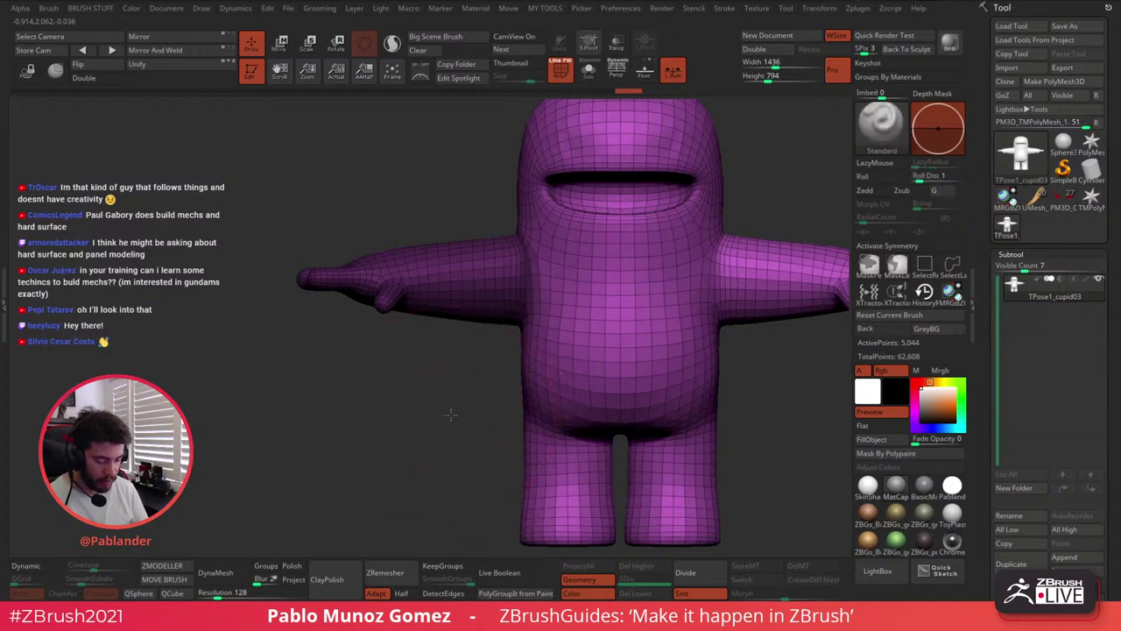
{"action": "left_click_drag", "start_coordinate": [450, 414], "coordinate": [653, 372]}
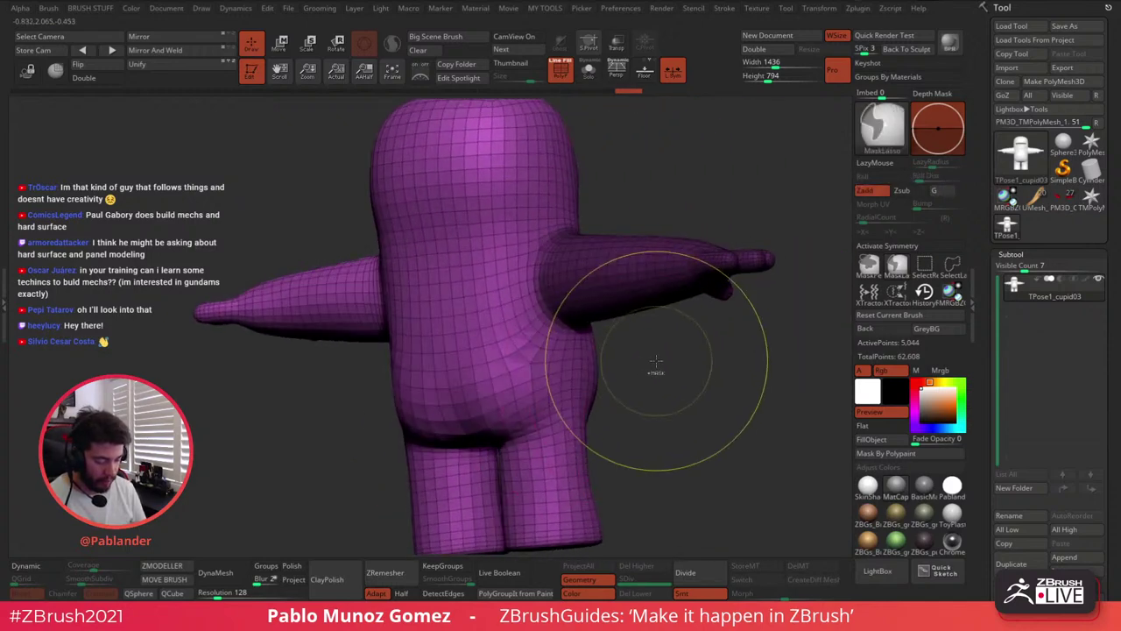
{"action": "mouse_move", "coordinate": [737, 178]}
{"action": "left_mouse_down"}
{"action": "mouse_move", "coordinate": [705, 203]}
{"action": "mouse_move", "coordinate": [686, 194]}
{"action": "left_mouse_up"}
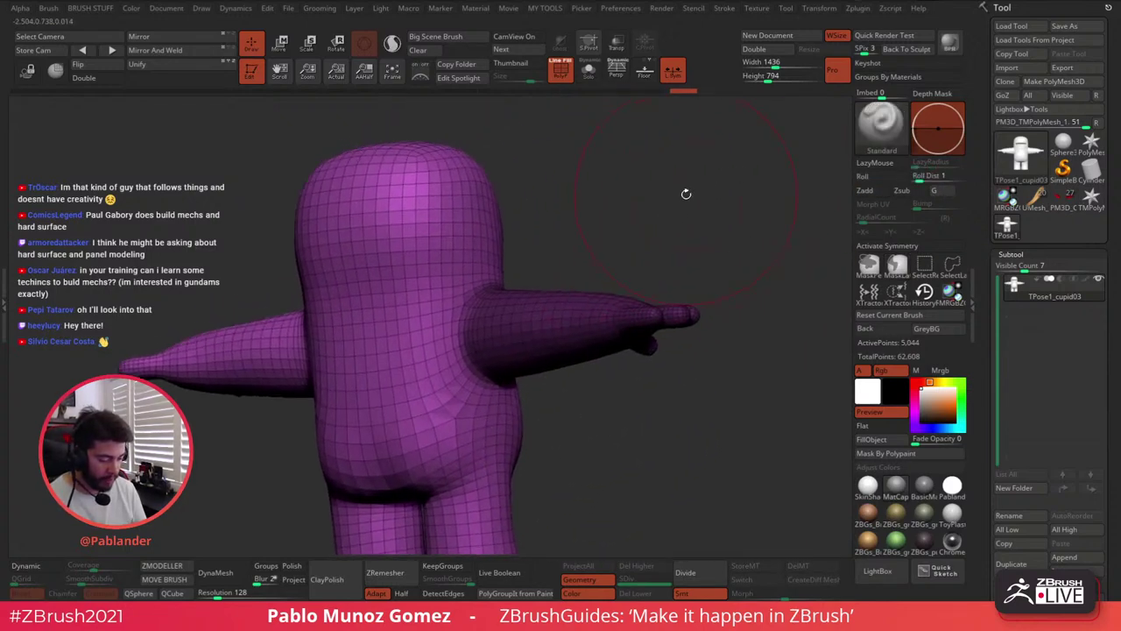
Find and expand the tool's Masking options containing the blur, sharpen, grow and shrink commands
{"action": "right_click", "coordinate": [687, 192]}
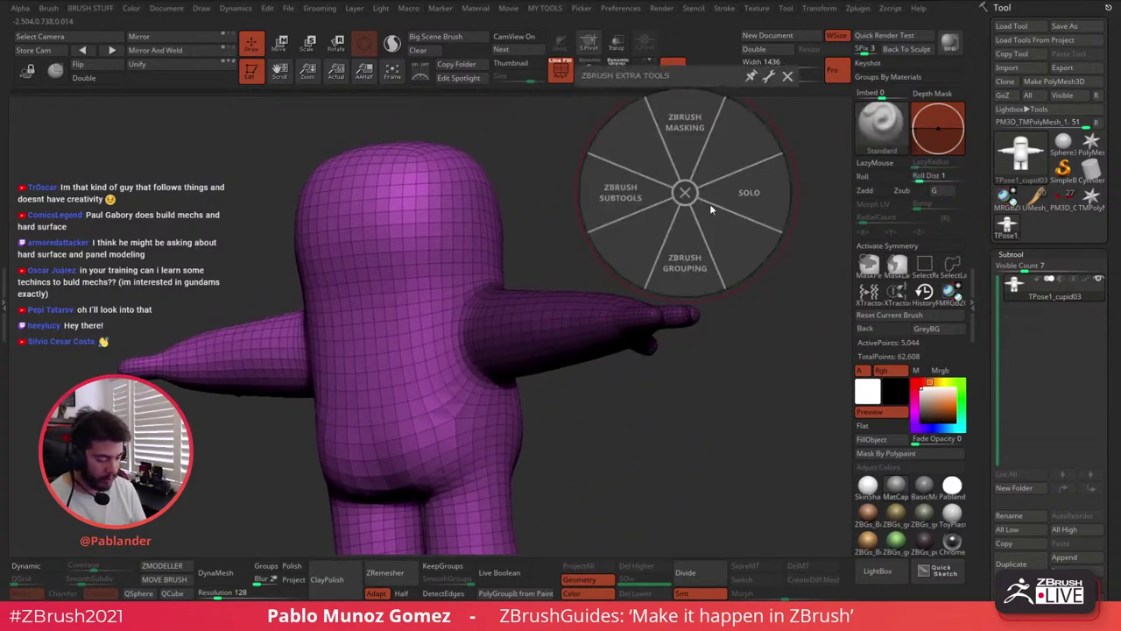
{"action": "left_click", "coordinate": [690, 122]}
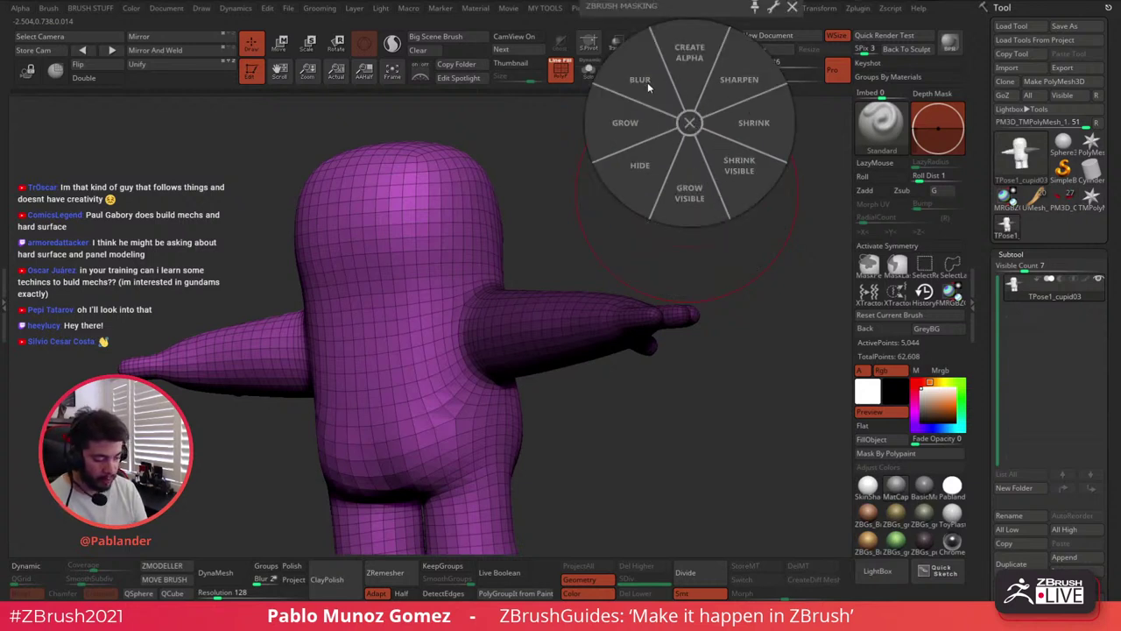
{"action": "left_click", "coordinate": [691, 124]}
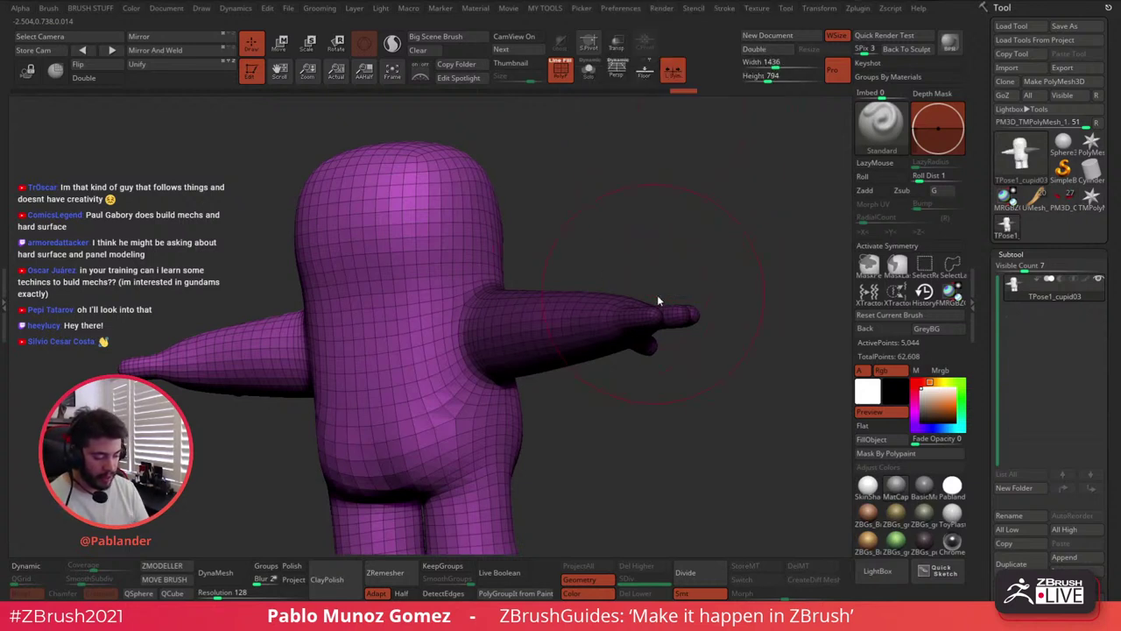
{"action": "scroll", "coordinate": [990, 156], "scroll_direction": "down", "scroll_amount": 10}
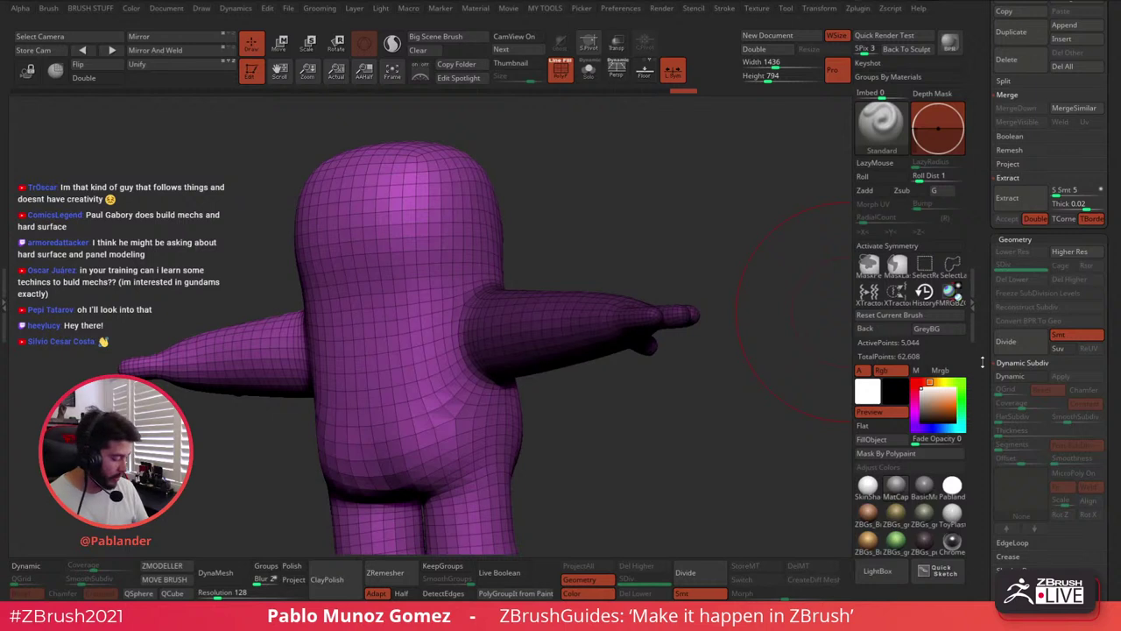
{"action": "scroll", "coordinate": [982, 362], "scroll_direction": "down", "scroll_amount": 10}
{"action": "key", "text": "shift"}
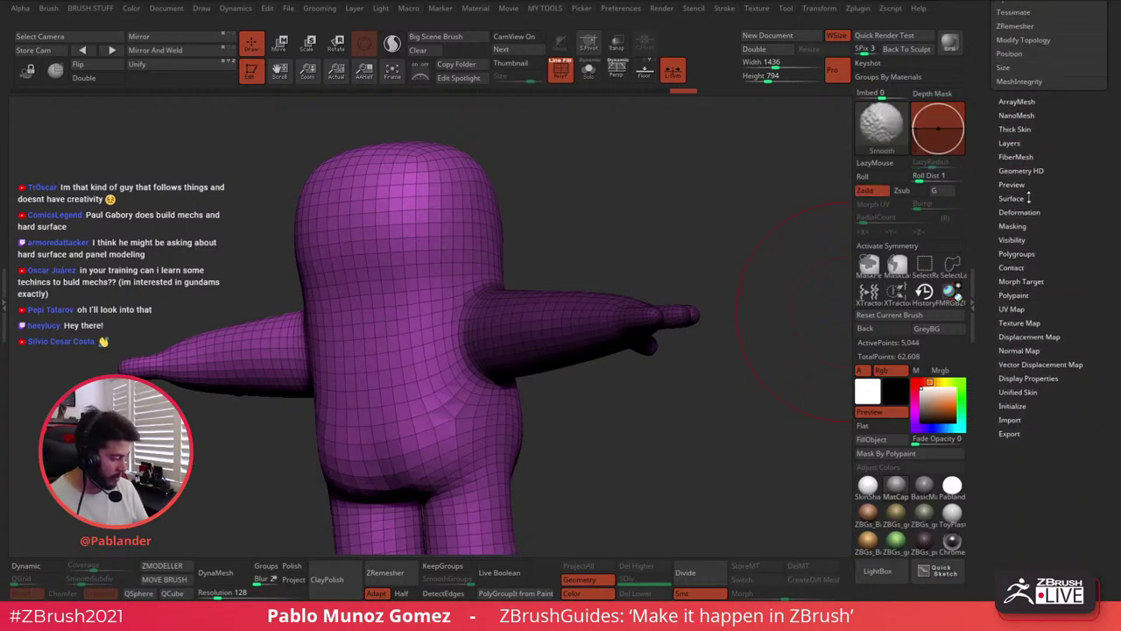
{"action": "left_click", "coordinate": [1014, 226]}
{"action": "scroll", "coordinate": [1083, 210], "scroll_direction": "down", "scroll_amount": 1}
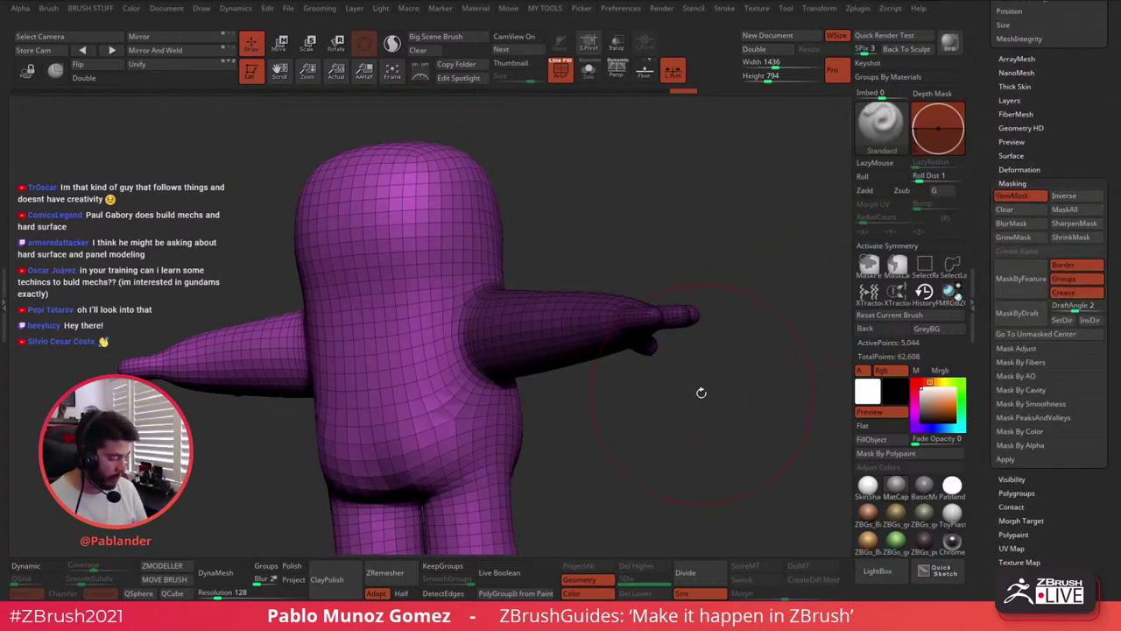
Invert the mask so only the right arm is editable, and centre the Move gizmo on the unmasked arm
{"action": "left_click_drag", "start_coordinate": [701, 392], "coordinate": [664, 404]}
{"action": "key", "text": "ctrl"}
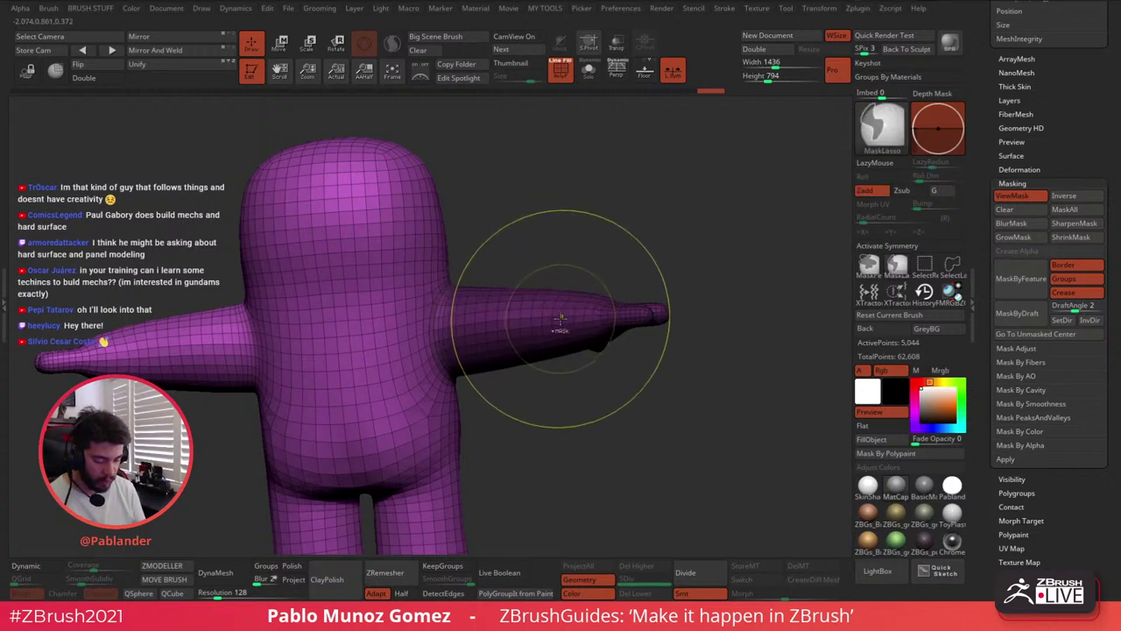
{"action": "mouse_move", "coordinate": [680, 248]}
{"action": "left_mouse_down"}
{"action": "mouse_move", "coordinate": [720, 240]}
{"action": "mouse_move", "coordinate": [623, 240]}
{"action": "mouse_move", "coordinate": [639, 222]}
{"action": "mouse_move", "coordinate": [603, 195]}
{"action": "mouse_move", "coordinate": [741, 181]}
{"action": "mouse_move", "coordinate": [290, 290]}
{"action": "left_mouse_up"}
{"action": "left_click", "coordinate": [702, 258], "text": "ctrl"}
{"action": "left_click", "coordinate": [280, 45]}
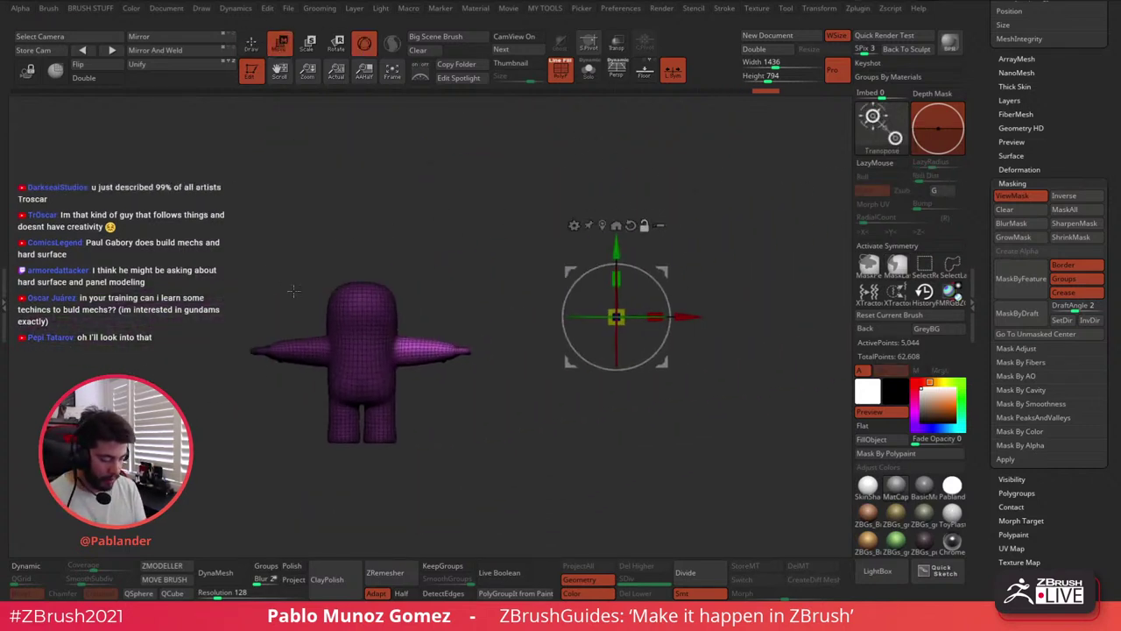
{"action": "left_click", "coordinate": [603, 225]}
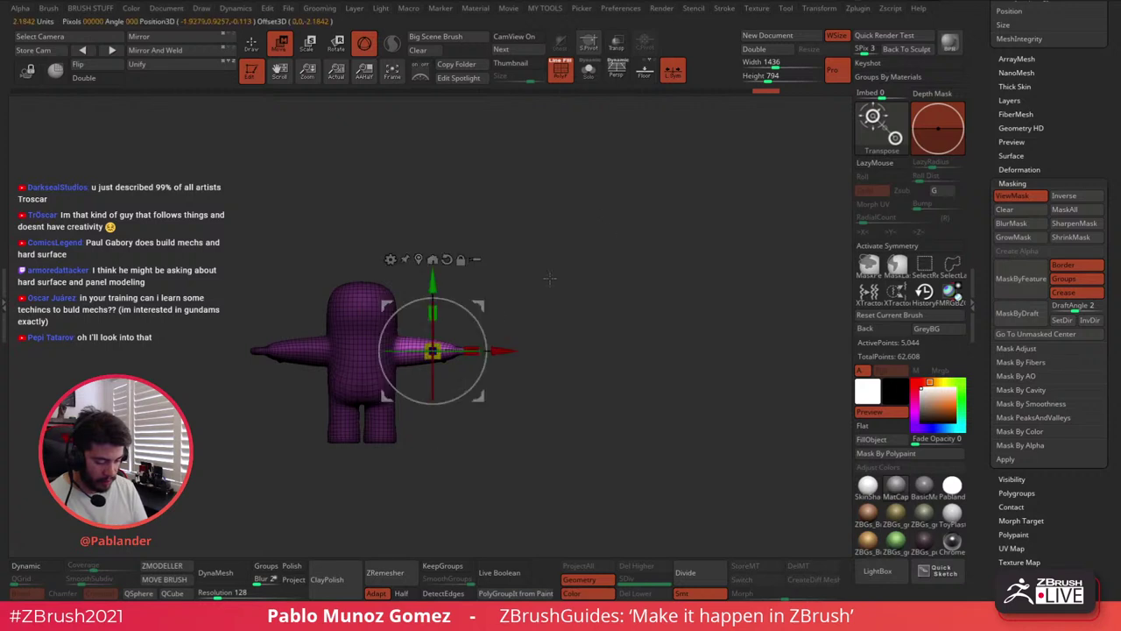
Unhide all the character's parts and invert the mask so everything except the right arm is protected
{"action": "right_click_drag", "start_coordinate": [464, 368], "coordinate": [571, 360], "text": "ctrl"}
{"action": "left_click_drag", "start_coordinate": [569, 359], "coordinate": [582, 393], "text": "alt"}
{"action": "left_click", "coordinate": [576, 396], "text": "ctrl"}
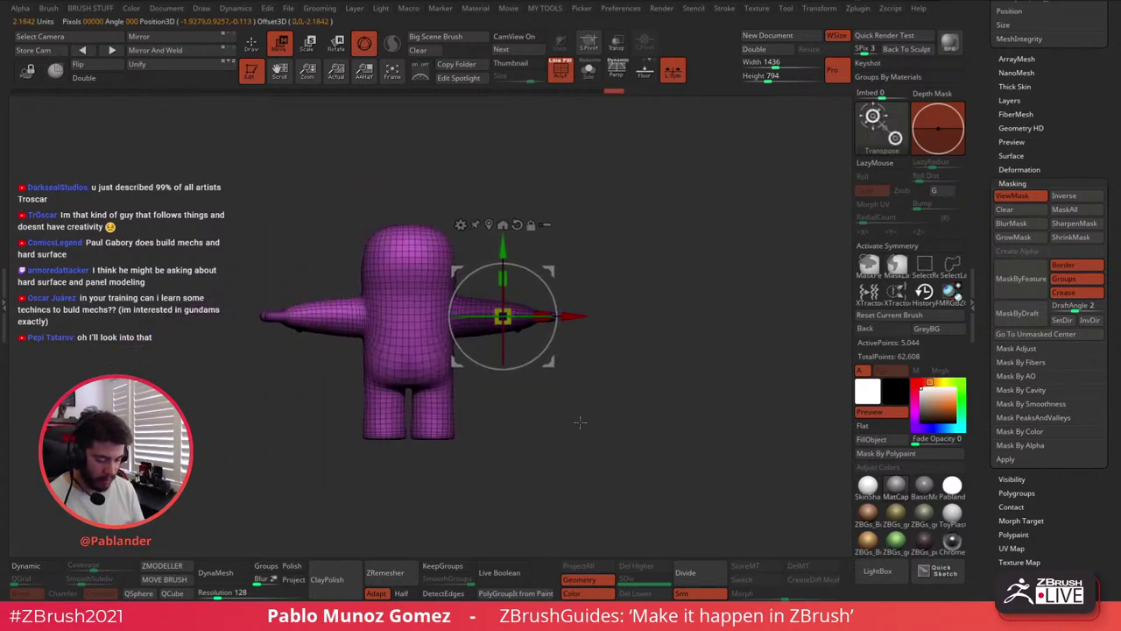
{"action": "left_click", "coordinate": [578, 429], "text": "ctrl+shift"}
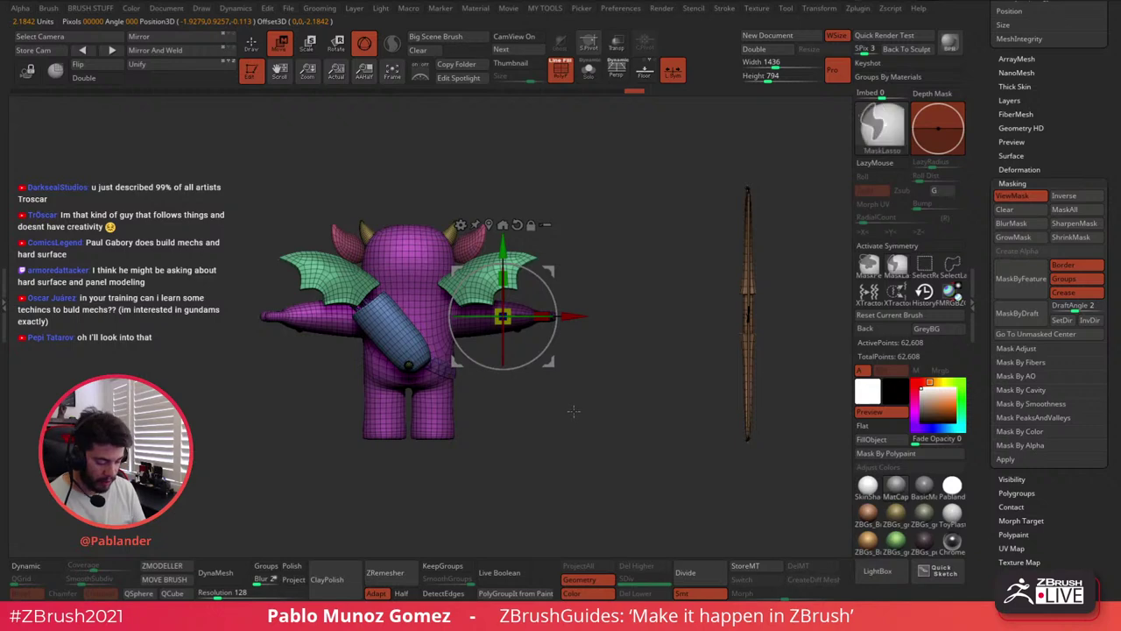
{"action": "left_click", "coordinate": [573, 414], "text": "ctrl"}
Relocate the gizmo pivot to the right shoulder and rotate the unmasked arm forward
{"action": "right_click_drag", "start_coordinate": [573, 414], "coordinate": [498, 351]}
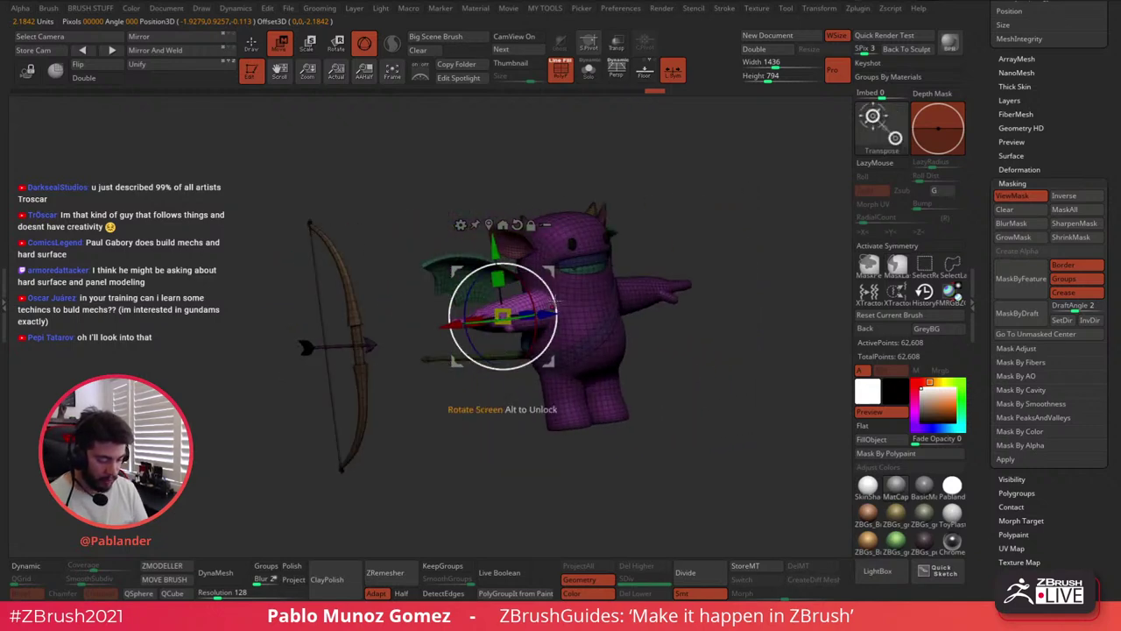
{"action": "right_click_drag", "start_coordinate": [610, 312], "coordinate": [617, 358]}
{"action": "left_click_drag", "start_coordinate": [618, 358], "coordinate": [536, 336]}
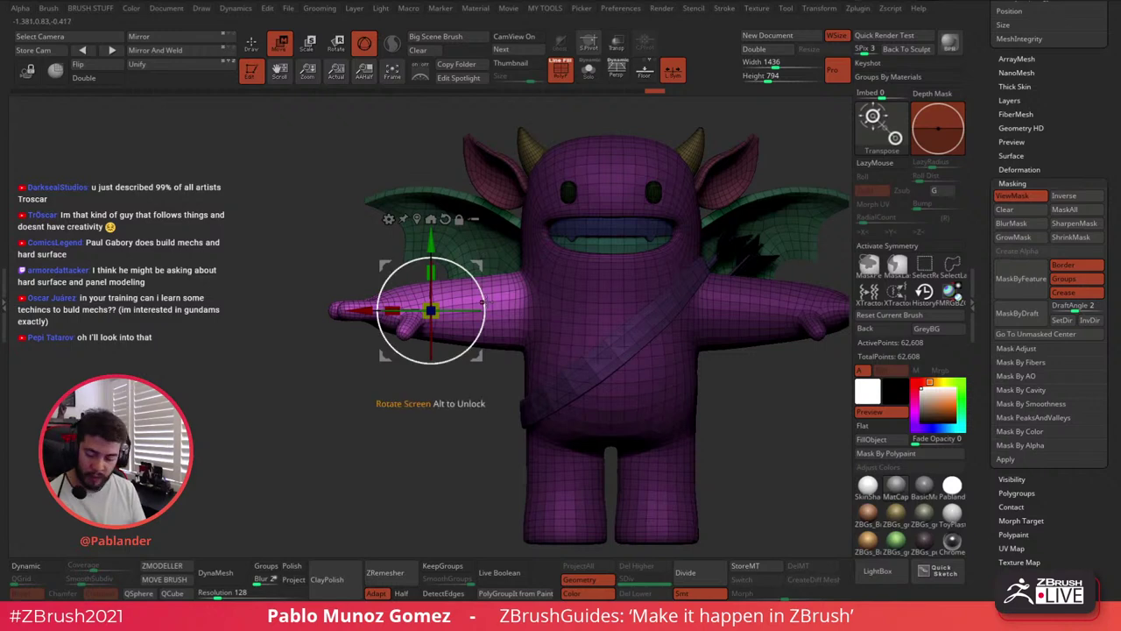
{"action": "left_click_drag", "start_coordinate": [479, 263], "coordinate": [579, 304], "text": "alt"}
{"action": "right_click_drag", "start_coordinate": [582, 294], "coordinate": [598, 290]}
{"action": "left_click_drag", "start_coordinate": [599, 290], "coordinate": [561, 317]}
{"action": "right_click_drag", "start_coordinate": [562, 318], "coordinate": [555, 349]}
{"action": "left_click_drag", "start_coordinate": [536, 305], "coordinate": [604, 292]}
{"action": "right_click_drag", "start_coordinate": [604, 292], "coordinate": [584, 279], "text": "shift"}
{"action": "left_click_drag", "start_coordinate": [589, 291], "coordinate": [599, 236]}
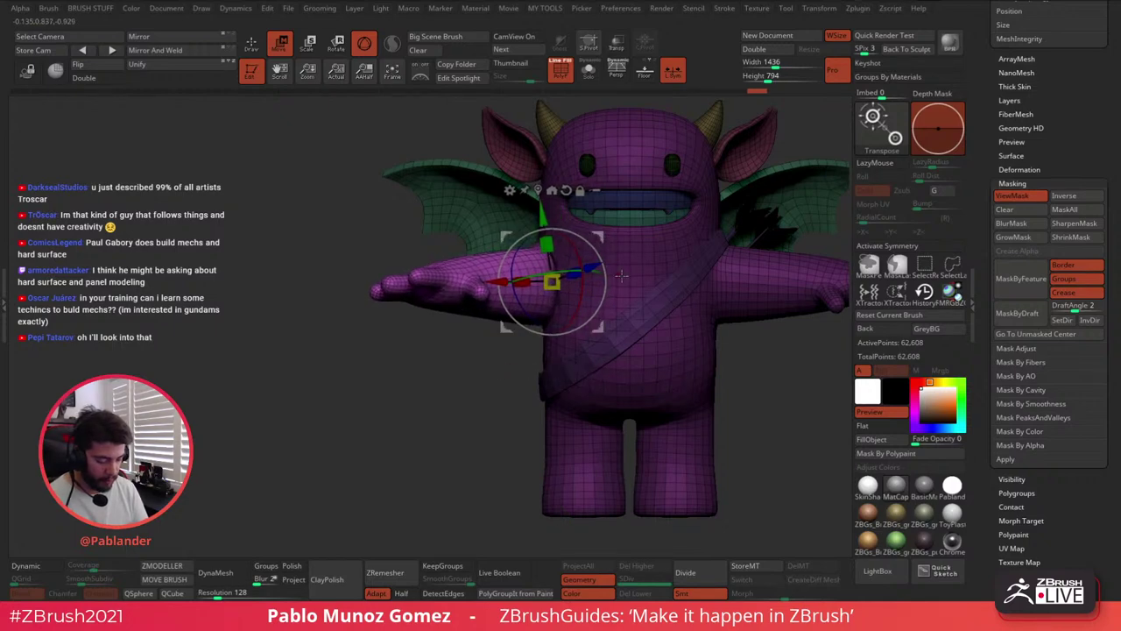
Rotate the right arm further around the shoulder pivot to aim it ahead of the body
{"action": "right_click_drag", "start_coordinate": [621, 276], "coordinate": [644, 283]}
{"action": "left_click_drag", "start_coordinate": [539, 271], "coordinate": [557, 268]}
{"action": "right_click_drag", "start_coordinate": [557, 270], "coordinate": [597, 284]}
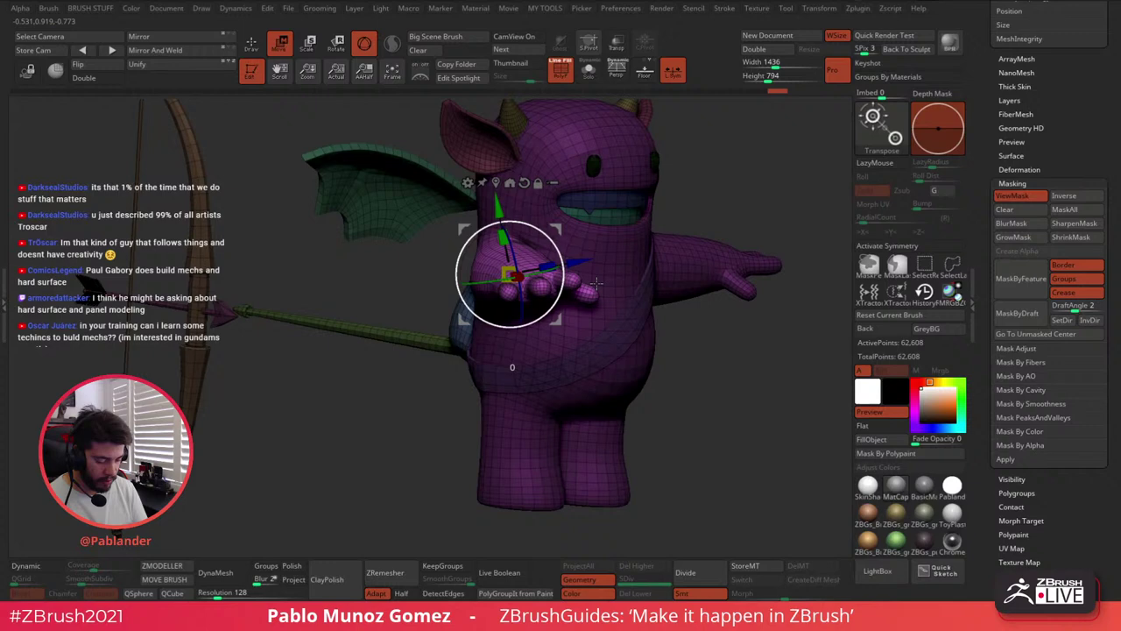
{"action": "left_click_drag", "start_coordinate": [596, 282], "coordinate": [657, 321]}
{"action": "left_click_drag", "start_coordinate": [555, 291], "coordinate": [558, 314]}
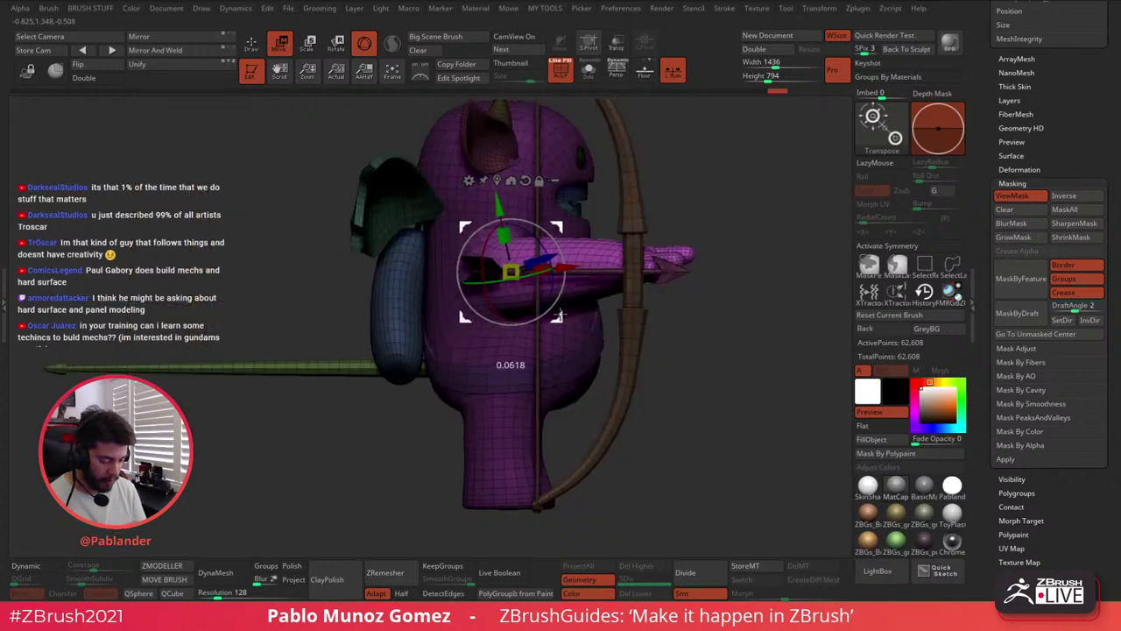
Refine the raised right arm's tilt and placement at the shoulder, working from side and front angles
{"action": "right_click_drag", "start_coordinate": [648, 313], "coordinate": [543, 313]}
{"action": "left_click_drag", "start_coordinate": [542, 313], "coordinate": [555, 258]}
{"action": "left_click_drag", "start_coordinate": [588, 318], "coordinate": [576, 317]}
{"action": "right_click_drag", "start_coordinate": [649, 308], "coordinate": [583, 300]}
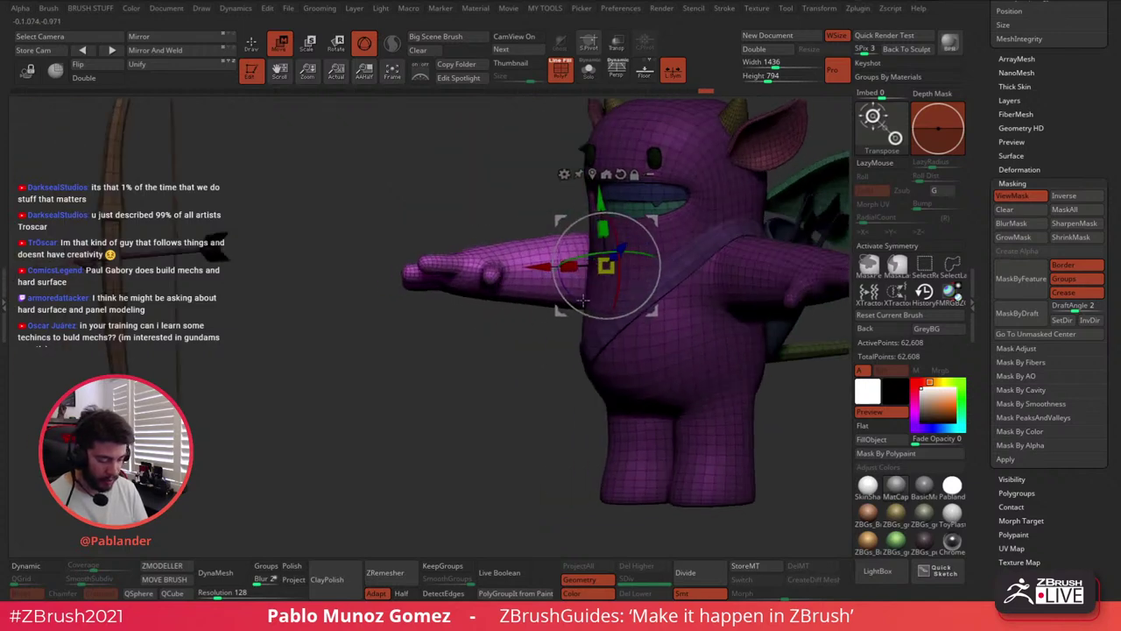
{"action": "left_click_drag", "start_coordinate": [584, 301], "coordinate": [669, 324]}
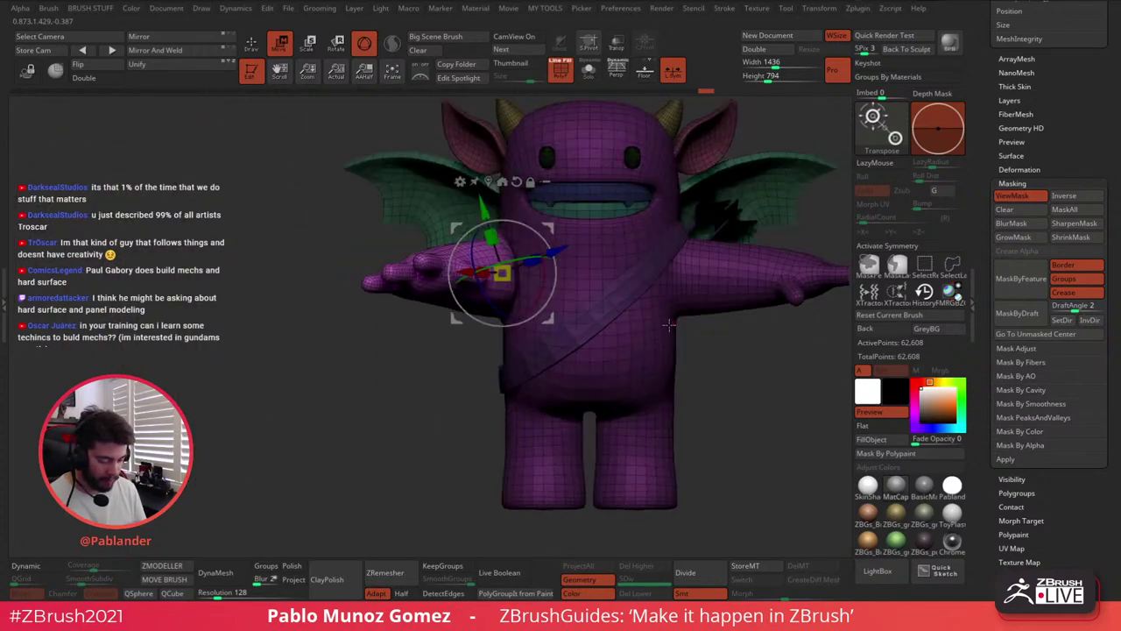
{"action": "left_click_drag", "start_coordinate": [552, 316], "coordinate": [550, 315]}
{"action": "mouse_move", "coordinate": [647, 294]}
{"action": "right_mouse_down"}
{"action": "mouse_move", "coordinate": [678, 287]}
{"action": "mouse_move", "coordinate": [662, 284]}
{"action": "right_mouse_up"}
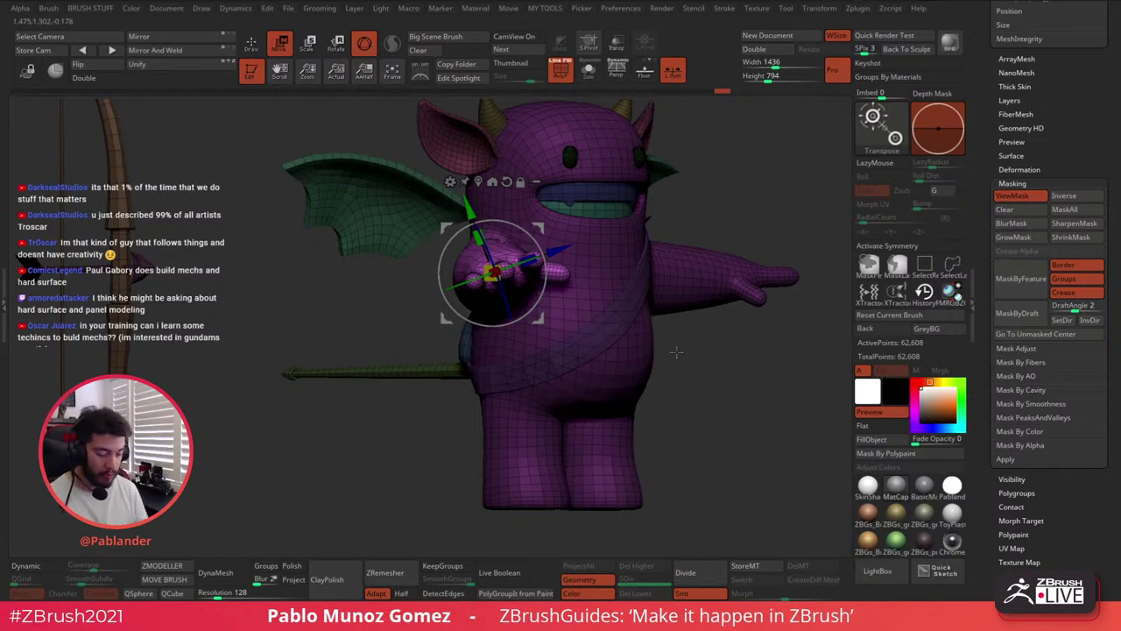
{"action": "left_click_drag", "start_coordinate": [676, 351], "coordinate": [625, 330]}
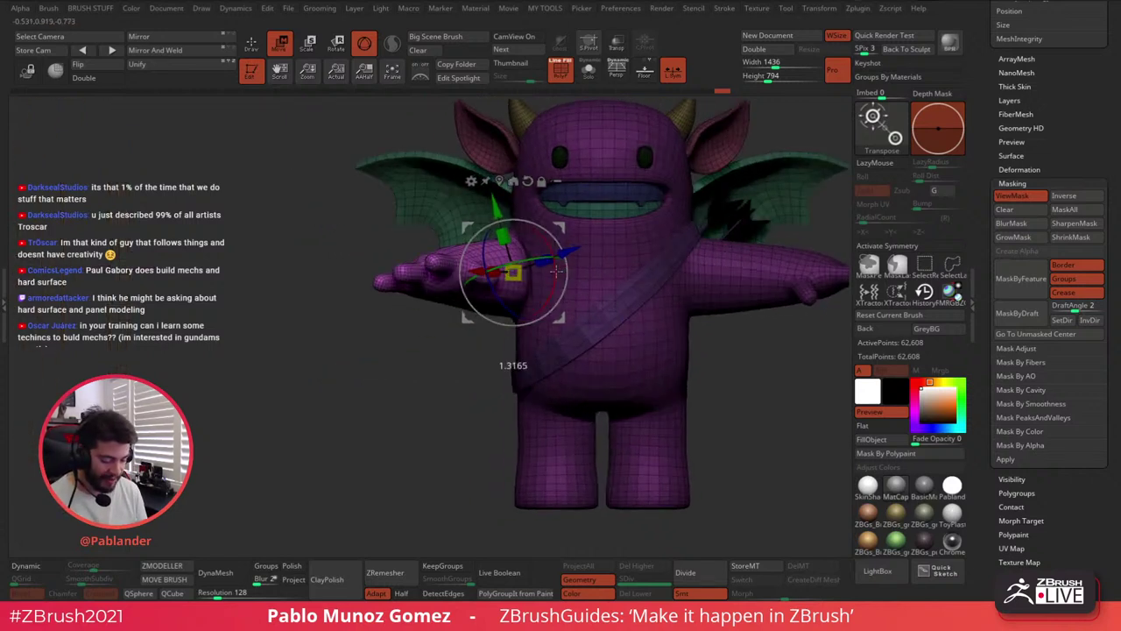
{"action": "left_click_drag", "start_coordinate": [510, 319], "coordinate": [416, 387]}
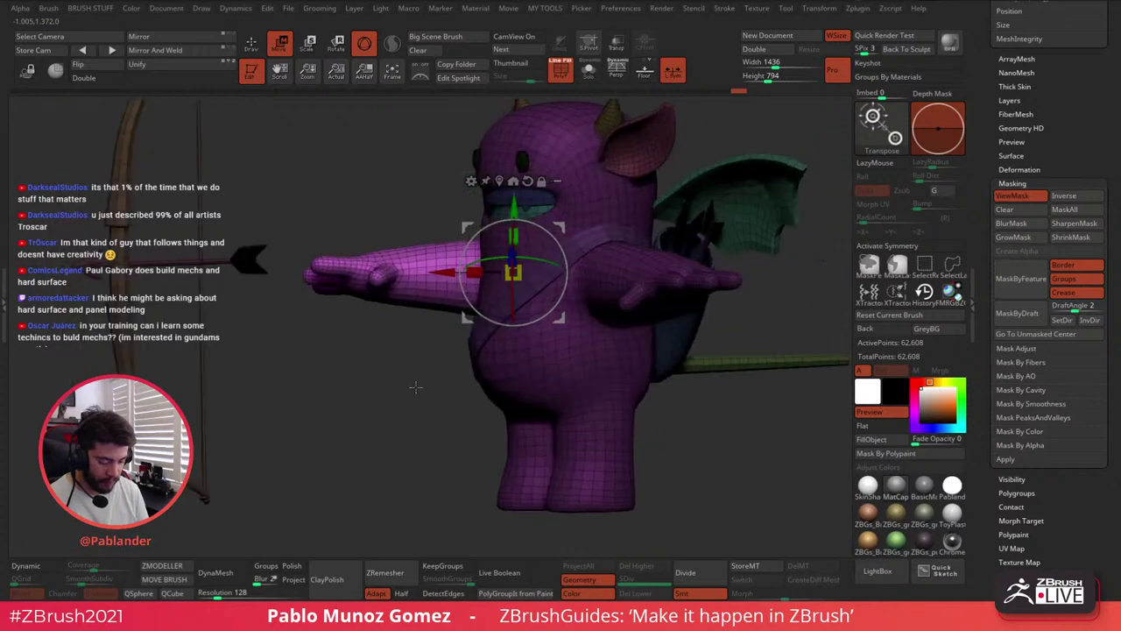
Lasso-mask the upper part of the right arm near the shoulder and blur the mask edge
{"action": "key", "text": "ctrl"}
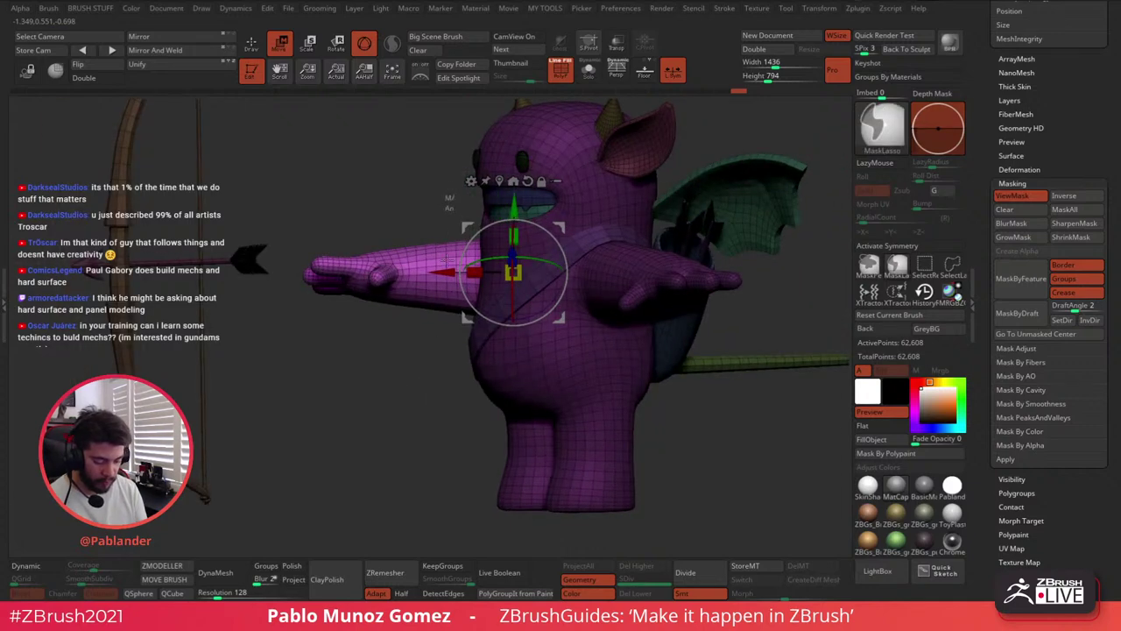
{"action": "mouse_move", "coordinate": [447, 203]}
{"action": "left_mouse_down", "text": "ctrl"}
{"action": "mouse_move", "coordinate": [496, 422]}
{"action": "mouse_move", "coordinate": [464, 144]}
{"action": "mouse_move", "coordinate": [445, 175]}
{"action": "left_mouse_up", "text": "ctrl"}
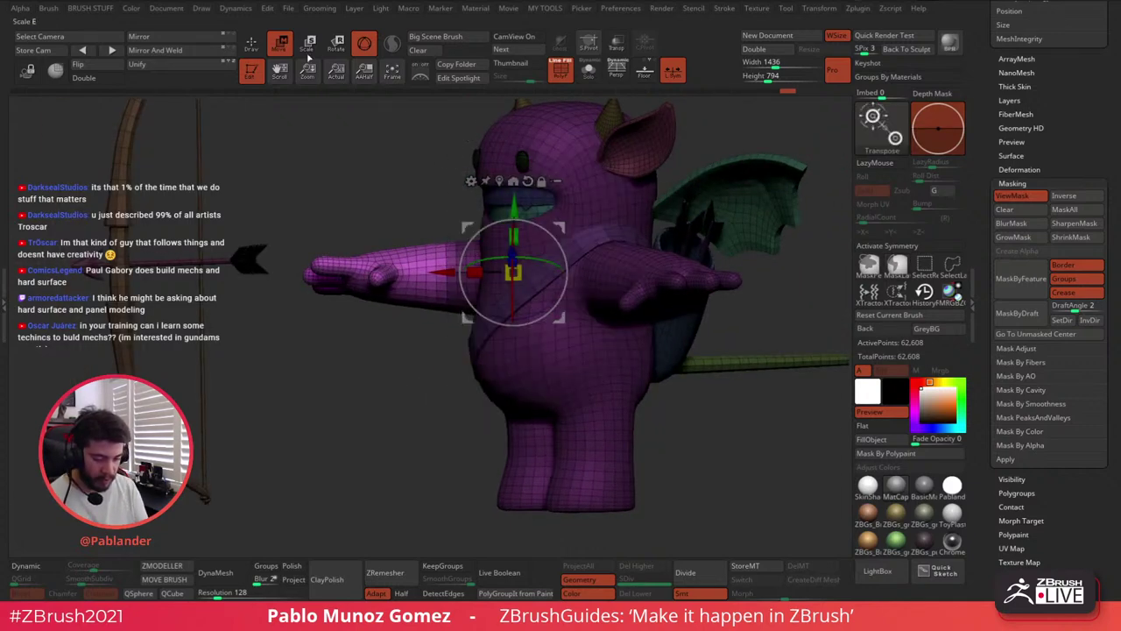
{"action": "key", "text": "q"}
{"action": "key", "text": "ctrl"}
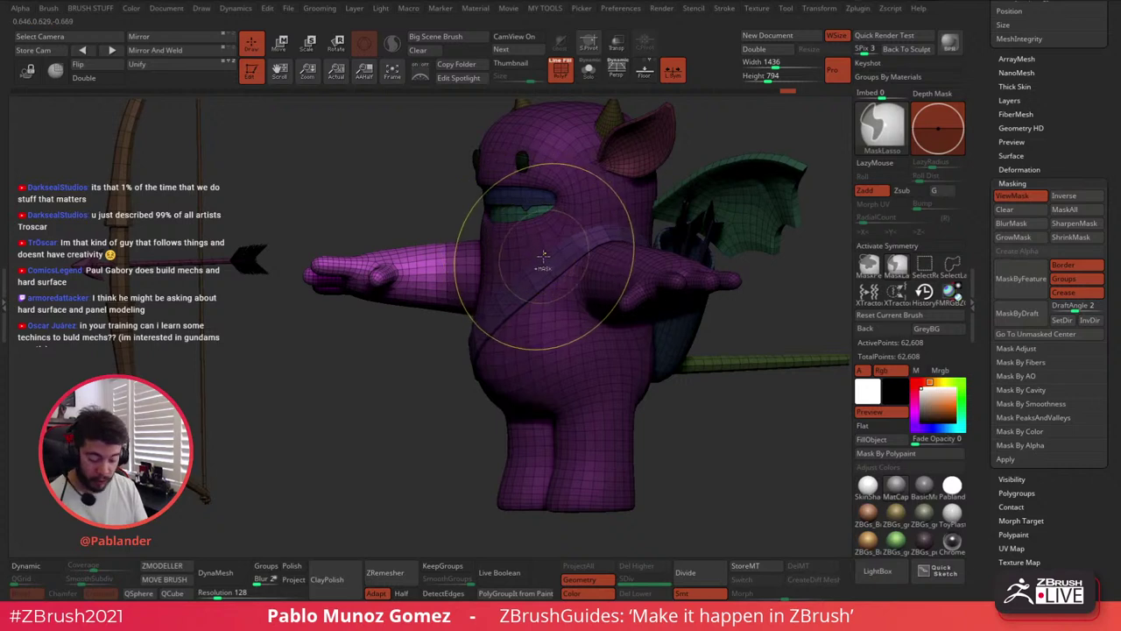
{"action": "left_click", "coordinate": [537, 247], "text": "ctrl"}
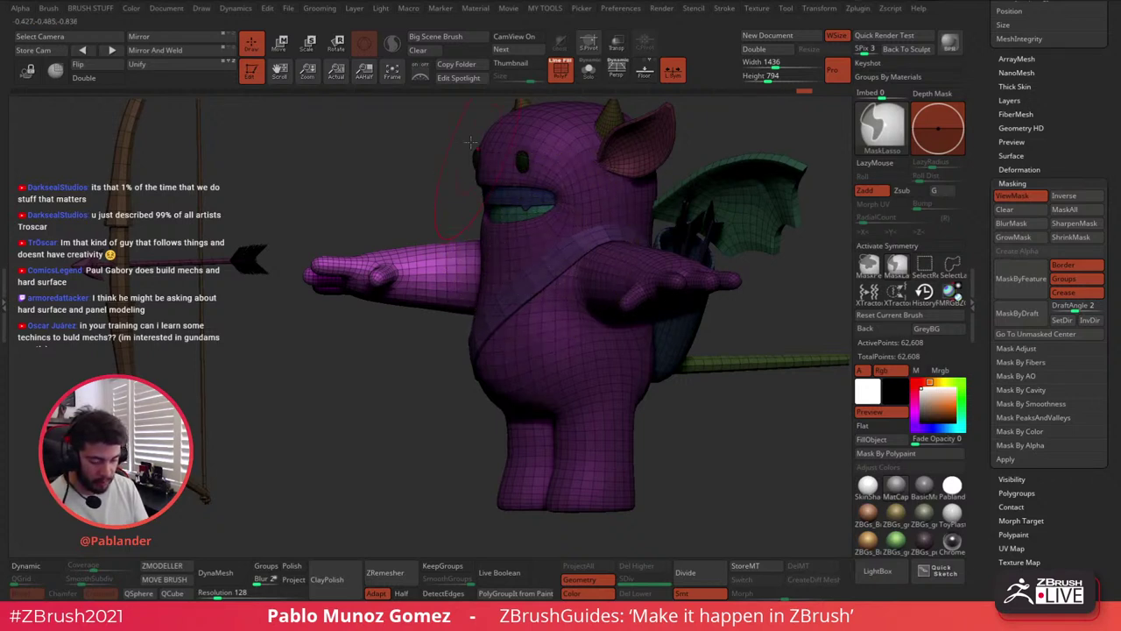
Relocate the gizmo pivot to the right elbow and rotate the unmasked forearm and hand
{"action": "left_click", "coordinate": [282, 46]}
{"action": "right_click_drag", "start_coordinate": [472, 276], "coordinate": [525, 290], "text": "alt"}
{"action": "left_click_drag", "start_coordinate": [509, 288], "coordinate": [448, 287], "text": "alt"}
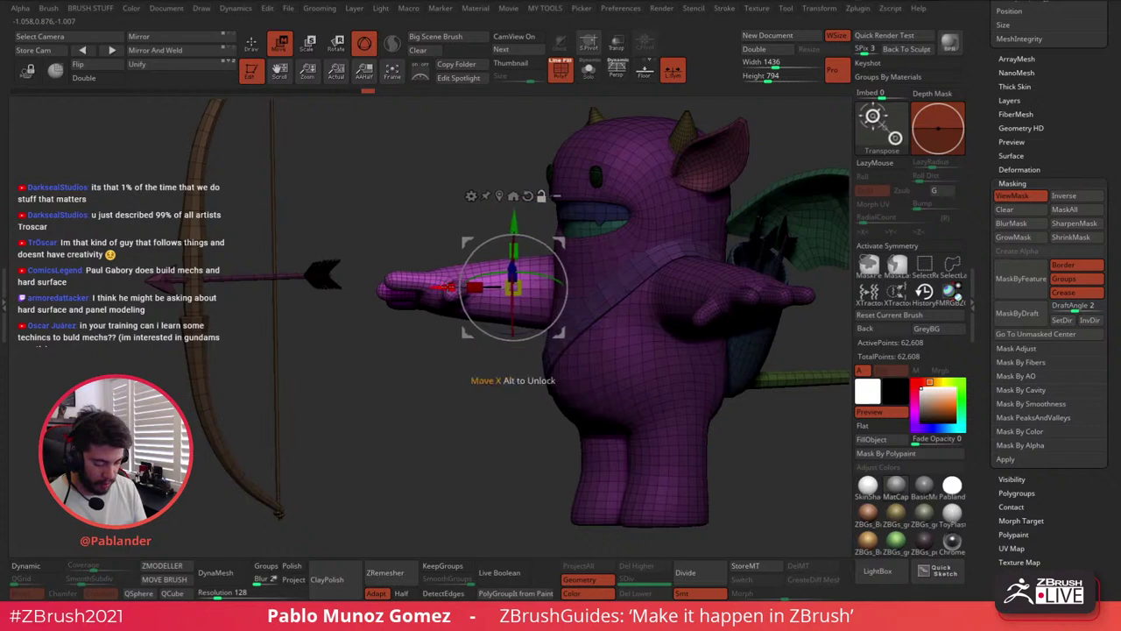
{"action": "left_click_drag", "start_coordinate": [512, 307], "coordinate": [512, 298]}
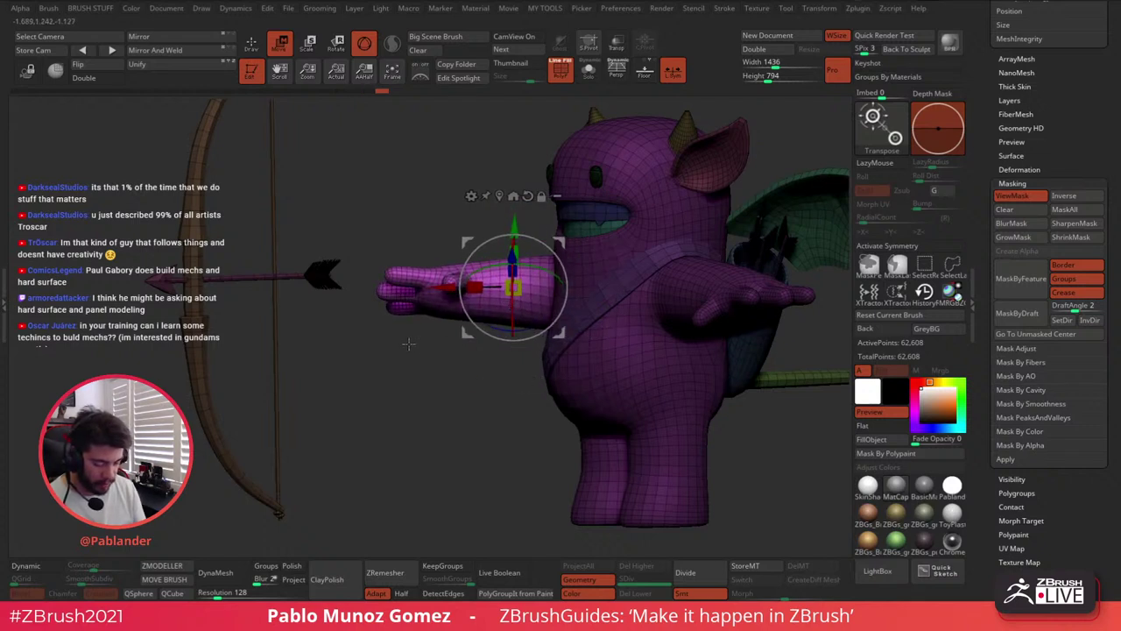
Extend the lasso mask further along the right forearm and twist the unmasked hand so its thumb points up
{"action": "key", "text": "ctrl"}
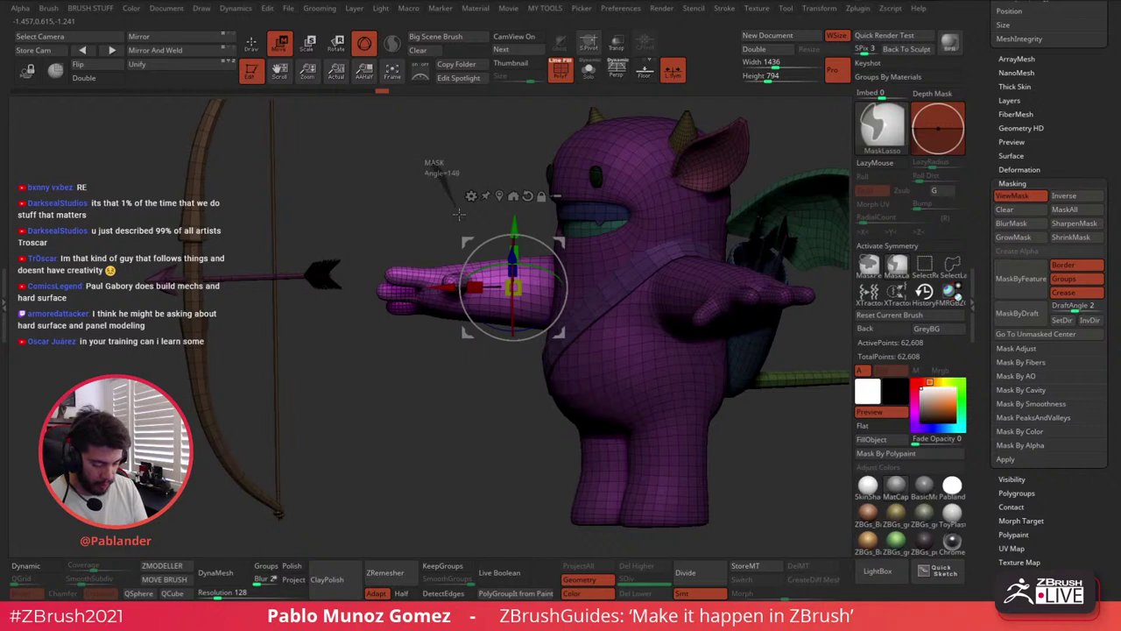
{"action": "mouse_move", "coordinate": [473, 265]}
{"action": "left_mouse_down", "text": "ctrl"}
{"action": "mouse_move", "coordinate": [573, 445]}
{"action": "mouse_move", "coordinate": [613, 118]}
{"action": "mouse_move", "coordinate": [579, 123]}
{"action": "left_mouse_up", "text": "ctrl"}
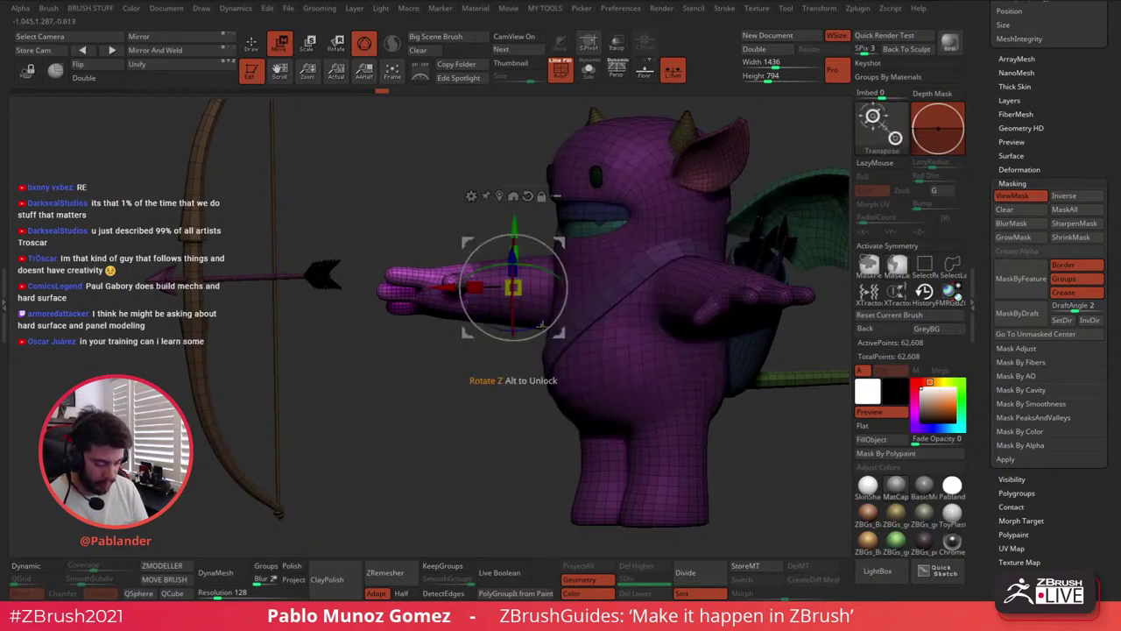
{"action": "key", "text": "q"}
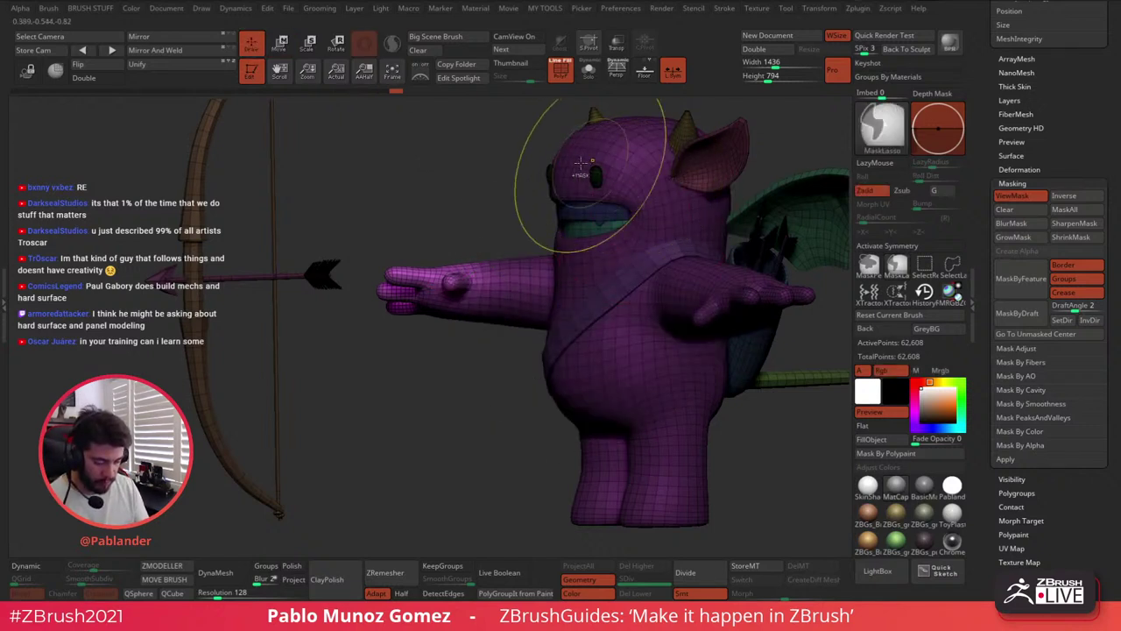
{"action": "left_click", "coordinate": [281, 43]}
{"action": "left_click_drag", "start_coordinate": [488, 295], "coordinate": [476, 300]}
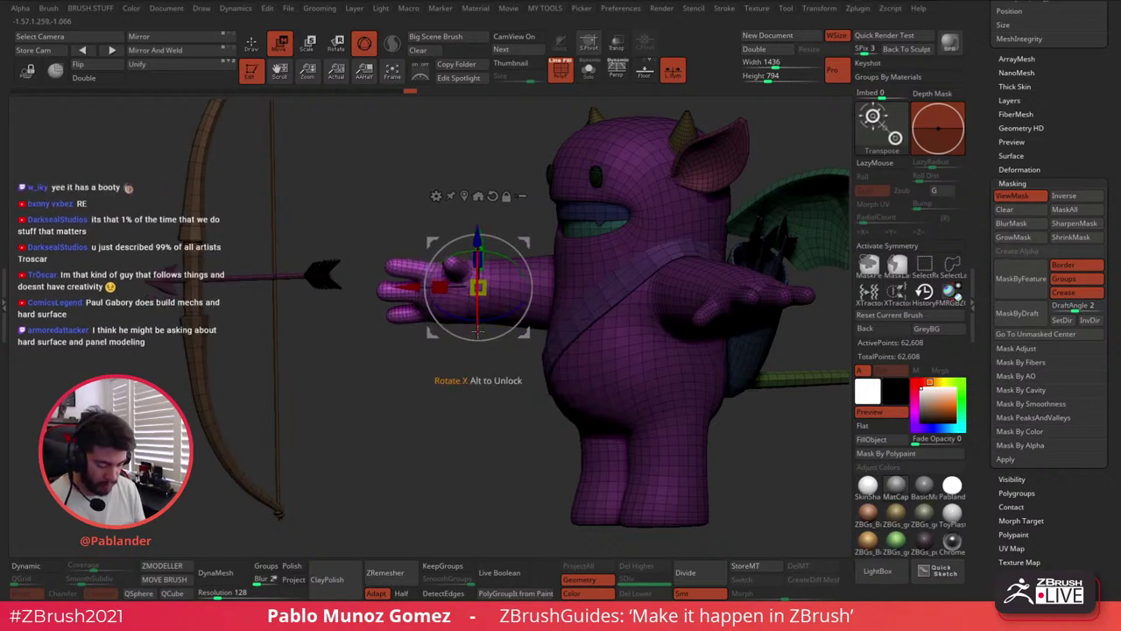
Clear the old mask, lasso-mask the right hand and forearm, invert the mask and blur its edge
{"action": "left_click_drag", "start_coordinate": [372, 202], "coordinate": [366, 194], "text": "ctrl"}
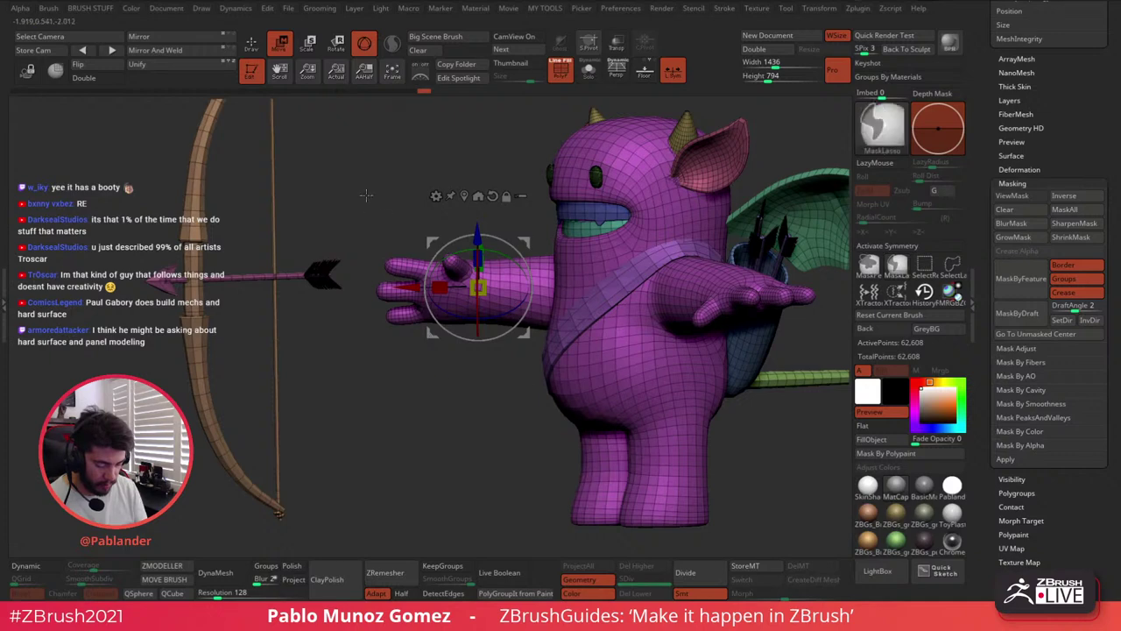
{"action": "key", "text": "ctrl+h"}
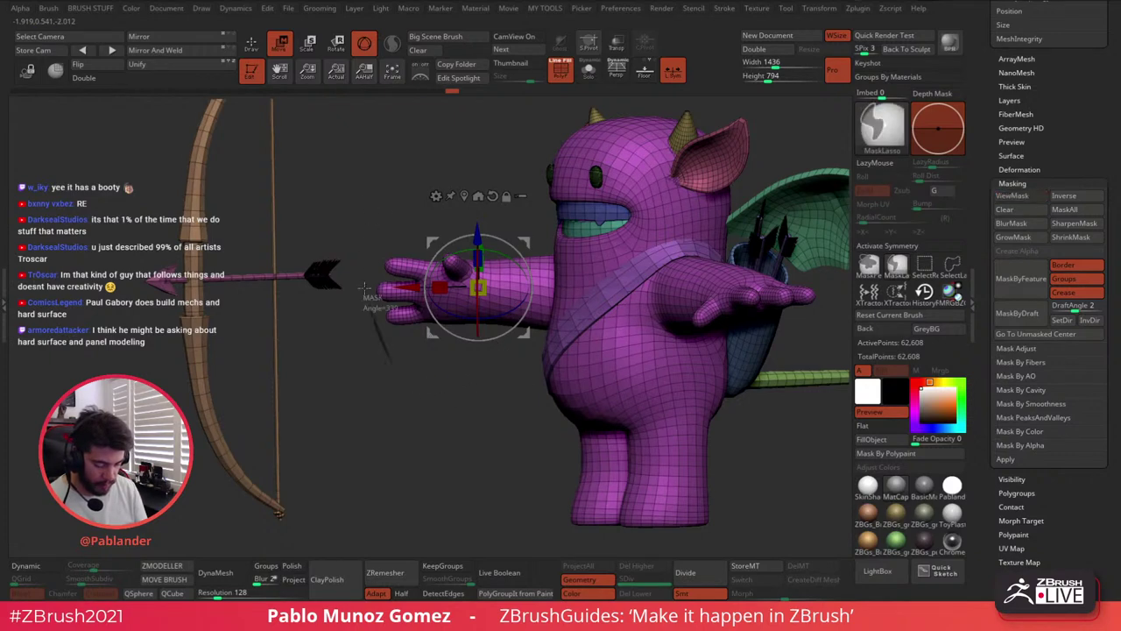
{"action": "mouse_move", "coordinate": [364, 288]}
{"action": "left_mouse_down", "text": "ctrl"}
{"action": "mouse_move", "coordinate": [513, 282]}
{"action": "mouse_move", "coordinate": [451, 431]}
{"action": "left_mouse_up", "text": "ctrl"}
{"action": "left_click", "coordinate": [481, 408], "text": "ctrl"}
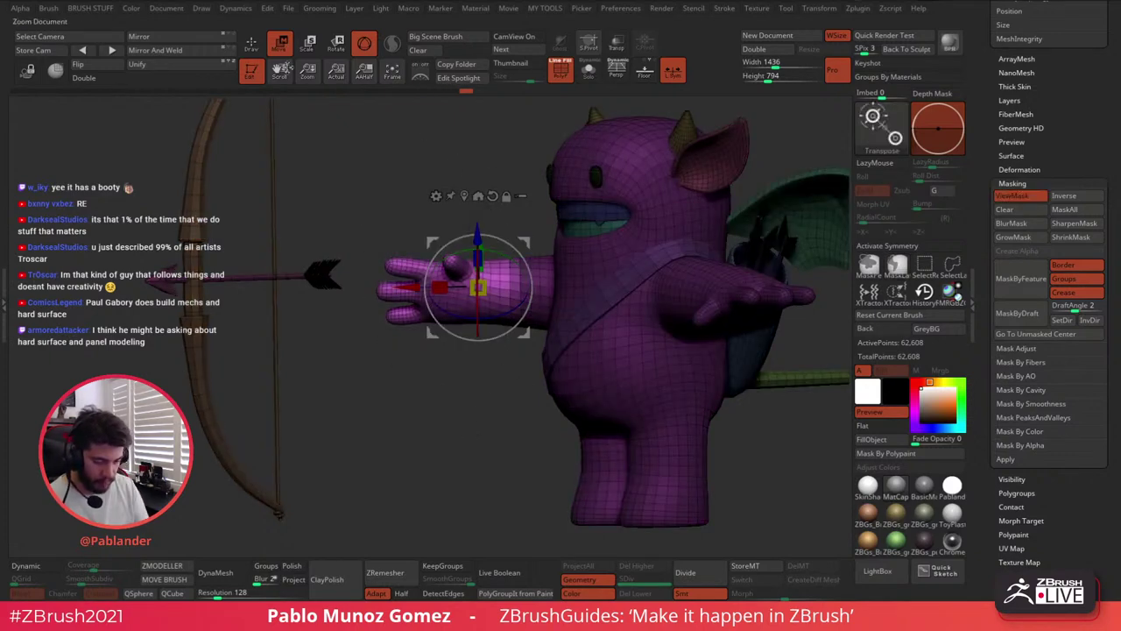
{"action": "key", "text": "q"}
{"action": "left_click", "coordinate": [435, 159], "text": "ctrl"}
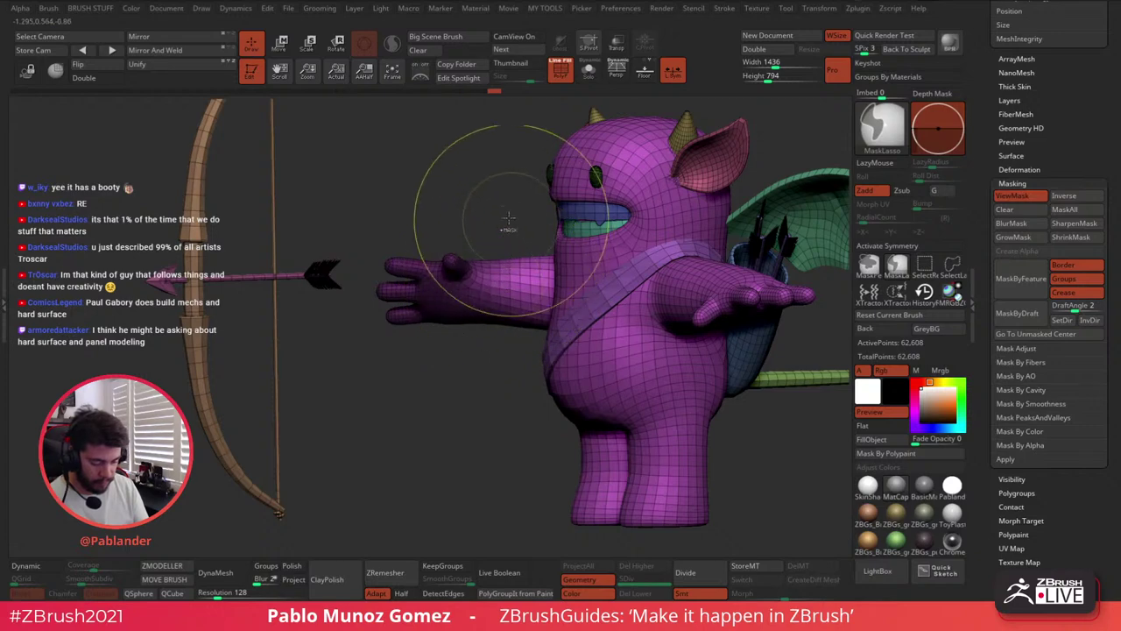
{"action": "left_click", "coordinate": [487, 188], "text": "ctrl"}
Twist and tilt the unmasked right forearm and hand with the gizmo, working from side and front views
{"action": "left_click", "coordinate": [285, 51]}
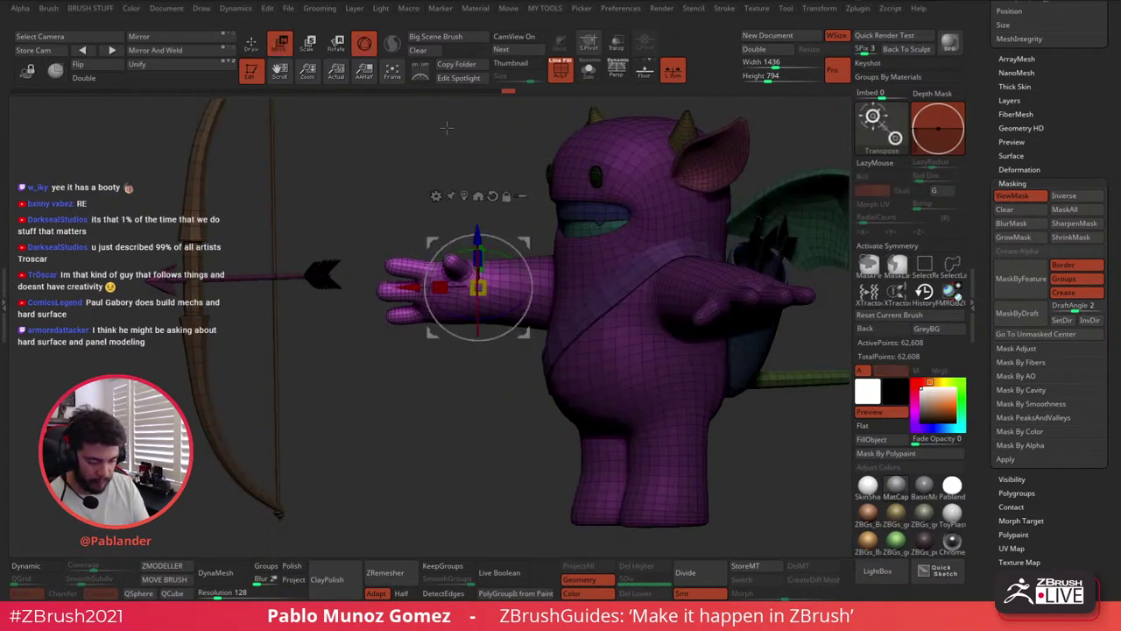
{"action": "left_click_drag", "start_coordinate": [478, 326], "coordinate": [479, 296]}
{"action": "left_click_drag", "start_coordinate": [431, 382], "coordinate": [534, 381], "text": "shift"}
{"action": "mouse_move", "coordinate": [498, 311]}
{"action": "left_mouse_down"}
{"action": "mouse_move", "coordinate": [498, 300]}
{"action": "mouse_move", "coordinate": [499, 313]}
{"action": "left_mouse_up"}
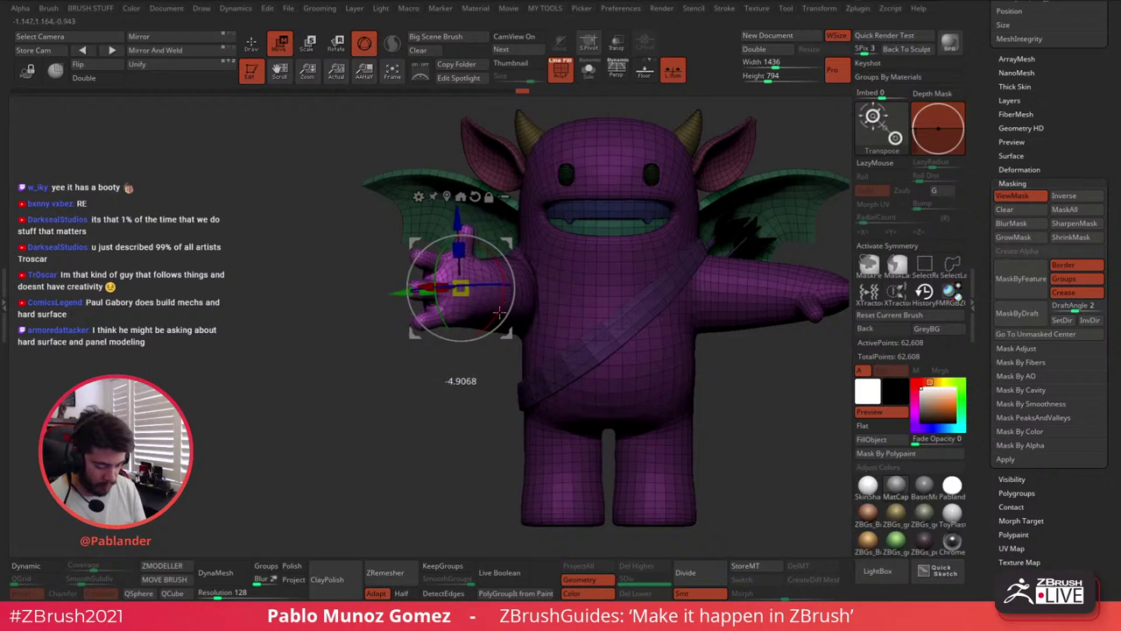
Clear the mask on the character and isolate the body mesh in front view
{"action": "key", "text": "q"}
{"action": "mouse_move", "coordinate": [491, 455]}
{"action": "left_mouse_down", "text": "alt"}
{"action": "mouse_move", "coordinate": [499, 407]}
{"action": "mouse_move", "coordinate": [460, 369]}
{"action": "mouse_move", "coordinate": [447, 405]}
{"action": "mouse_move", "coordinate": [477, 407]}
{"action": "left_mouse_up", "text": "alt"}
{"action": "key", "text": "ctrl+h"}
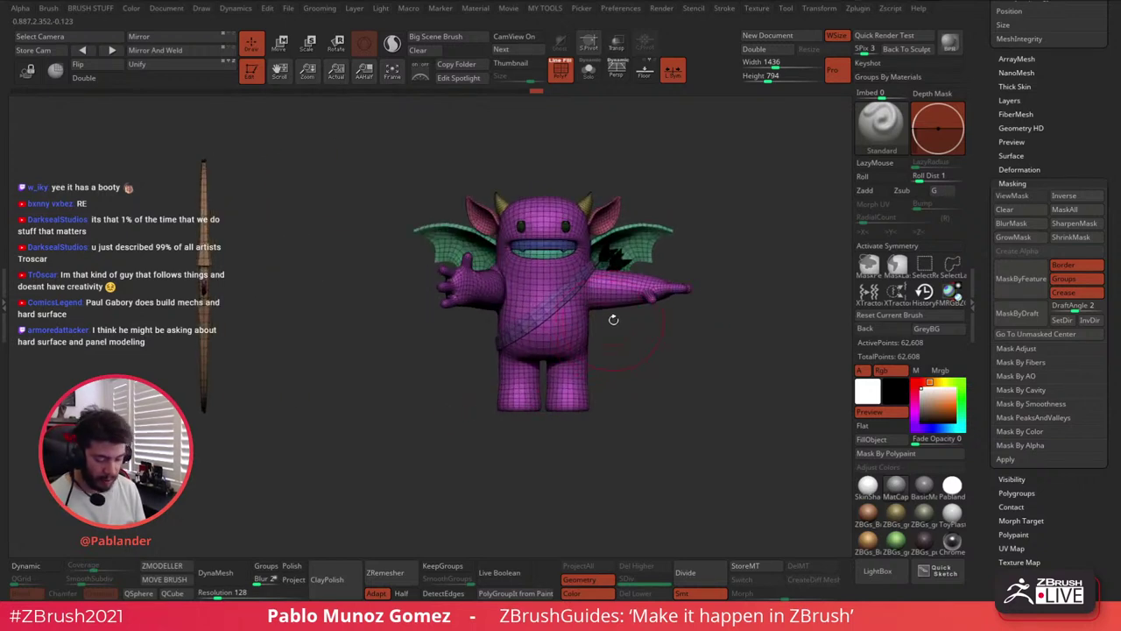
{"action": "left_click_drag", "start_coordinate": [603, 325], "coordinate": [627, 321], "text": "alt"}
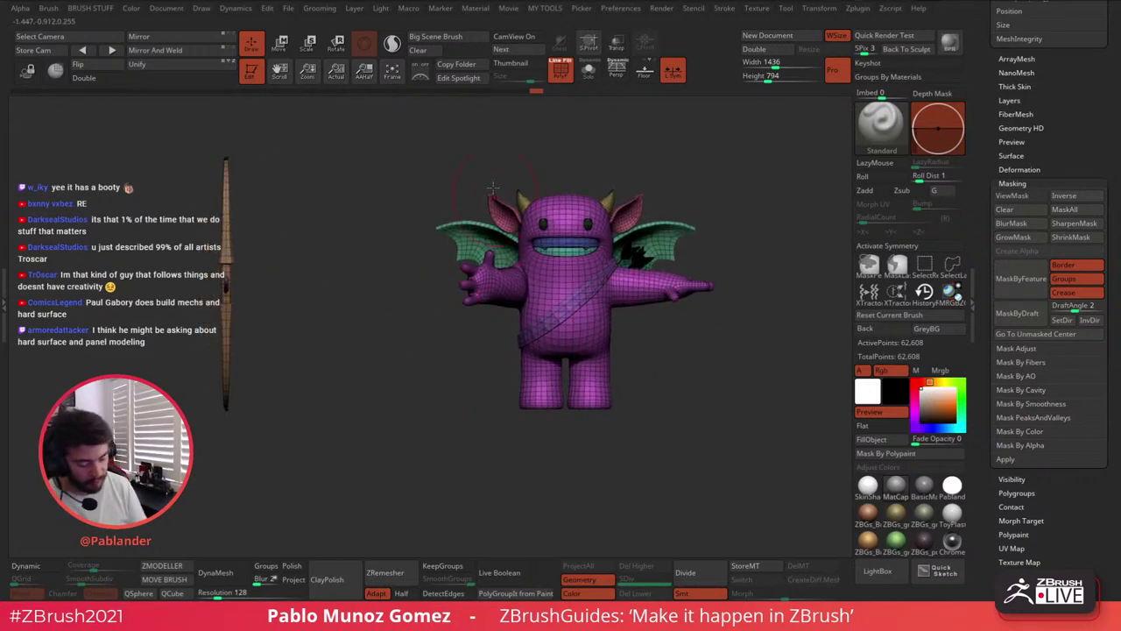
{"action": "mouse_move", "coordinate": [679, 324]}
{"action": "left_mouse_down"}
{"action": "mouse_move", "coordinate": [636, 327]}
{"action": "mouse_move", "coordinate": [640, 310]}
{"action": "mouse_move", "coordinate": [656, 323]}
{"action": "mouse_move", "coordinate": [605, 293]}
{"action": "left_mouse_up"}
{"action": "left_click", "coordinate": [633, 298], "text": "ctrl+shift"}
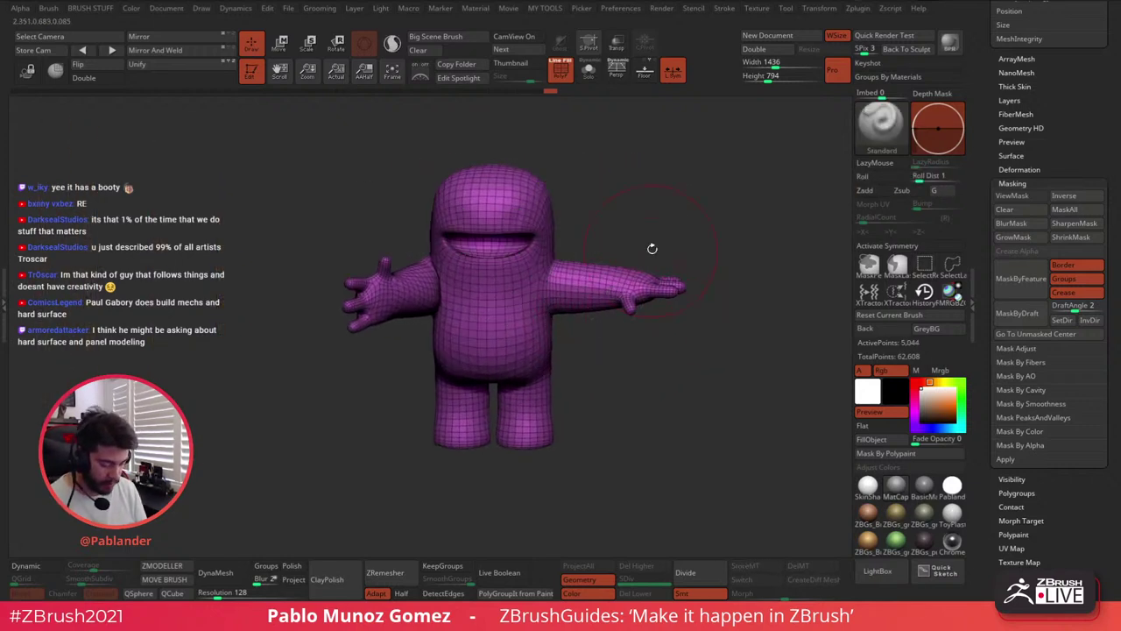
{"action": "left_click_drag", "start_coordinate": [651, 248], "coordinate": [648, 233], "text": "shift"}
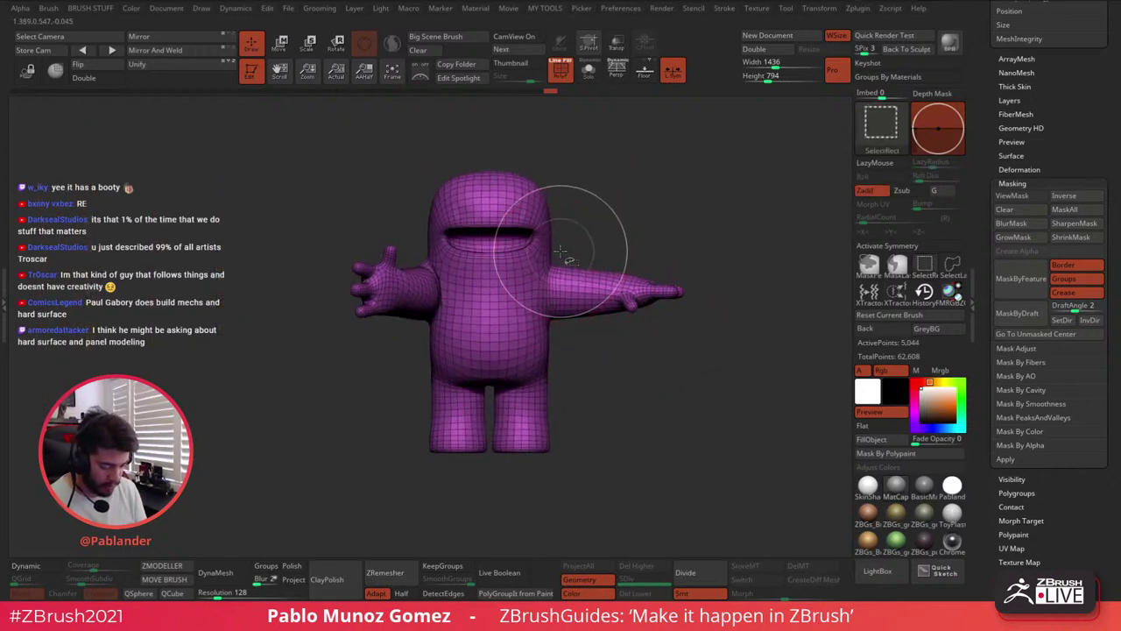
{"action": "left_click", "coordinate": [556, 259], "text": "ctrl+shift"}
{"action": "left_click", "coordinate": [616, 308], "text": "ctrl+shift"}
{"action": "left_click", "coordinate": [635, 278], "text": "ctrl+shift"}
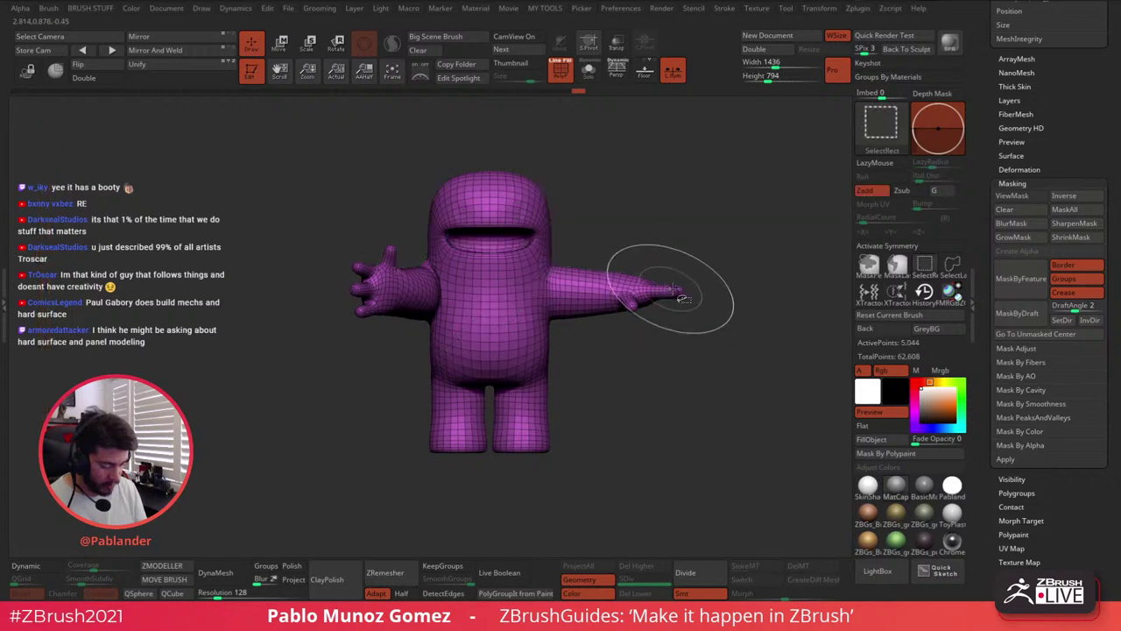
Lasso-mask the left arm on the isolated body, blur the mask edge, and show all the character's parts again
{"action": "key", "text": "ctrl"}
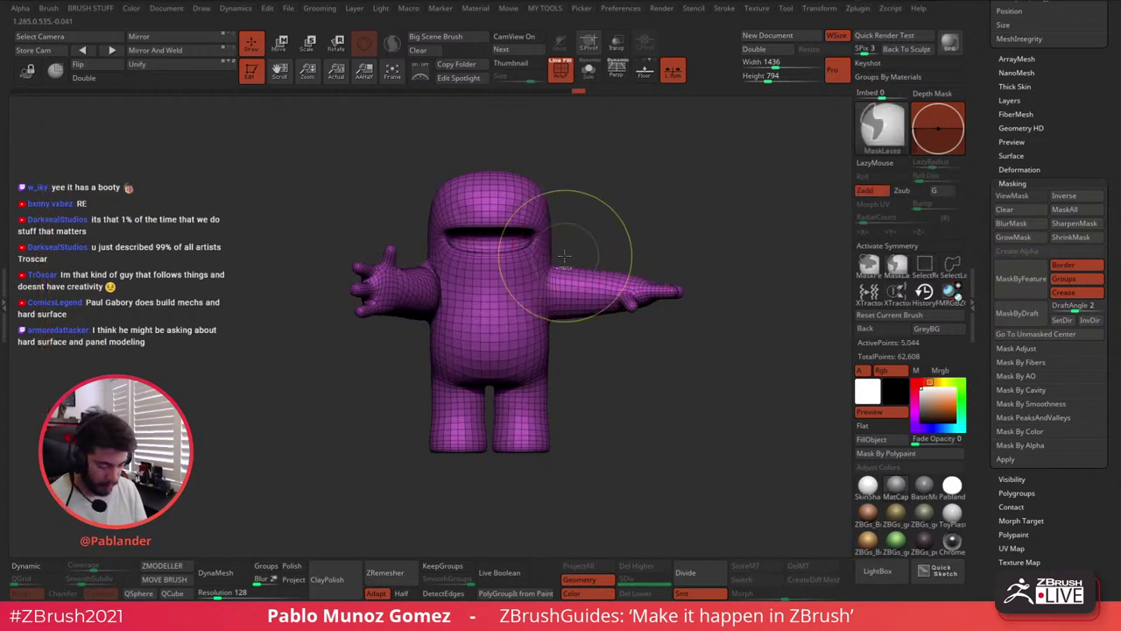
{"action": "mouse_move", "coordinate": [561, 254]}
{"action": "left_mouse_down", "text": "ctrl"}
{"action": "mouse_move", "coordinate": [536, 294]}
{"action": "mouse_move", "coordinate": [573, 354]}
{"action": "mouse_move", "coordinate": [640, 219]}
{"action": "mouse_move", "coordinate": [668, 267]}
{"action": "left_mouse_up", "text": "ctrl"}
{"action": "left_click", "coordinate": [611, 228], "text": "ctrl"}
{"action": "mouse_move", "coordinate": [547, 296]}
{"action": "left_mouse_down", "text": "ctrl"}
{"action": "mouse_move", "coordinate": [539, 320]}
{"action": "mouse_move", "coordinate": [577, 341]}
{"action": "left_mouse_up", "text": "ctrl"}
{"action": "left_click", "coordinate": [657, 257], "text": "ctrl"}
{"action": "left_click", "coordinate": [617, 288], "text": "ctrl"}
{"action": "left_click_drag", "start_coordinate": [689, 243], "coordinate": [663, 238]}
{"action": "left_click", "coordinate": [702, 240], "text": "ctrl"}
{"action": "left_click", "coordinate": [729, 251], "text": "ctrl+shift"}
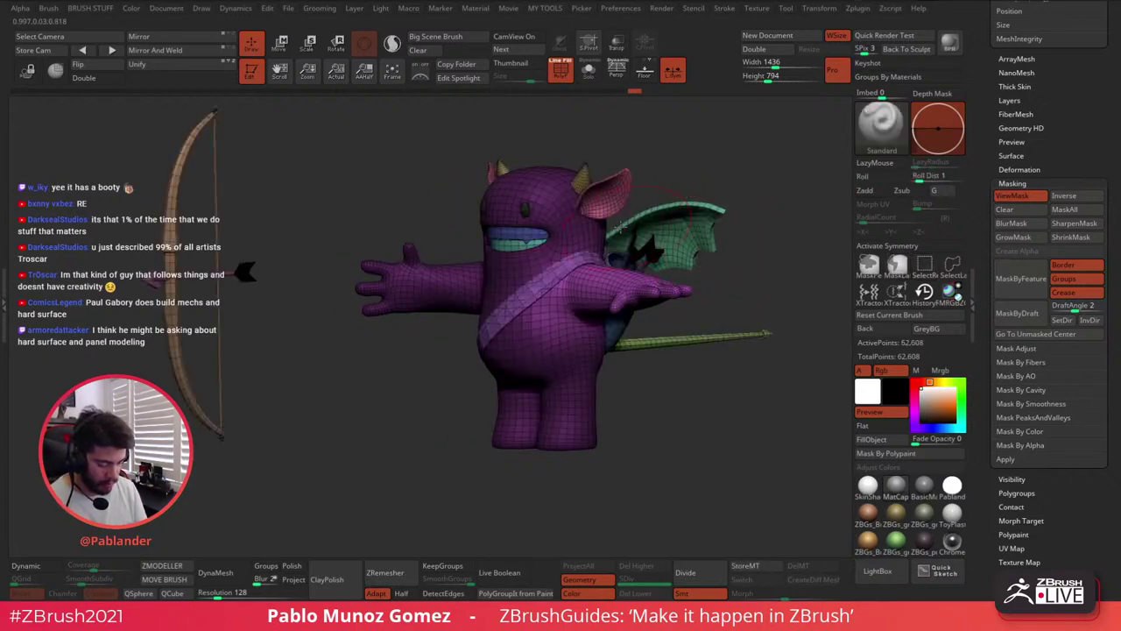
Invert the mask across the whole character so only the left arm stays editable
{"action": "left_click", "coordinate": [663, 375]}
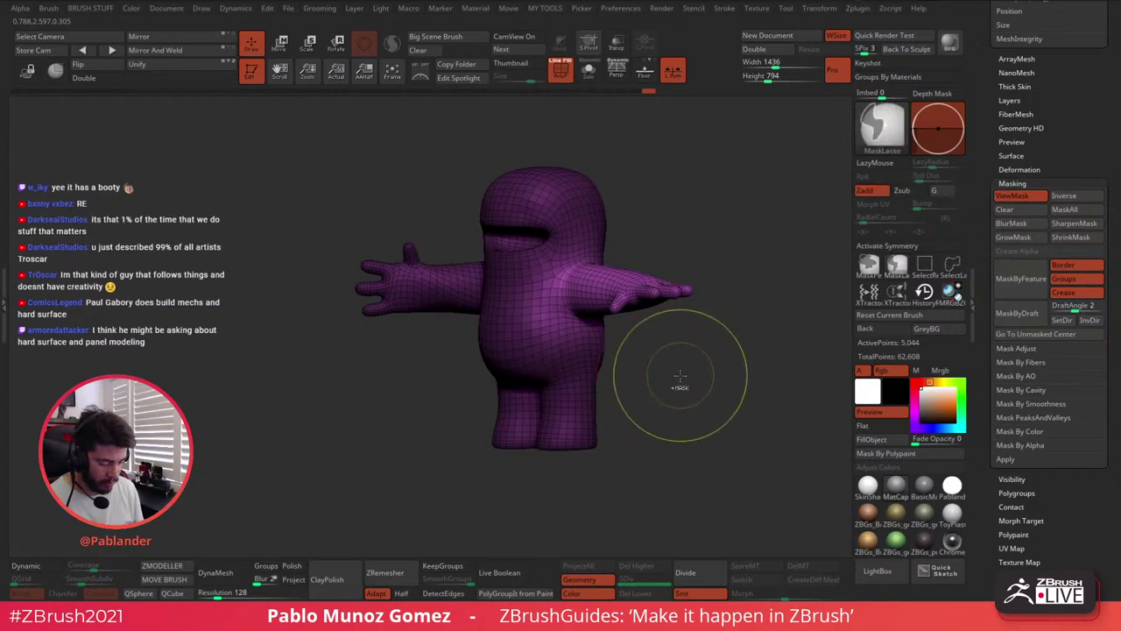
{"action": "left_click", "coordinate": [695, 370], "text": "ctrl"}
{"action": "left_click", "coordinate": [713, 258], "text": "ctrl"}
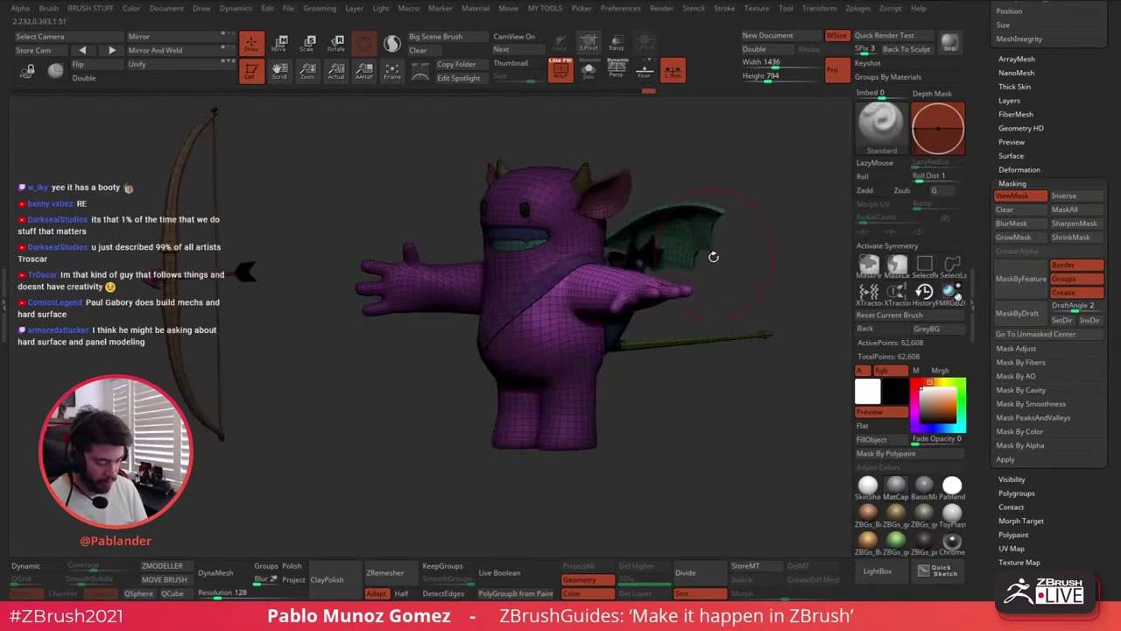
Place the transform gizmo's pivot at the left shoulder joint, aligning it from the side view
{"action": "left_click_drag", "start_coordinate": [696, 263], "coordinate": [642, 277], "text": "alt"}
{"action": "left_click", "coordinate": [273, 55]}
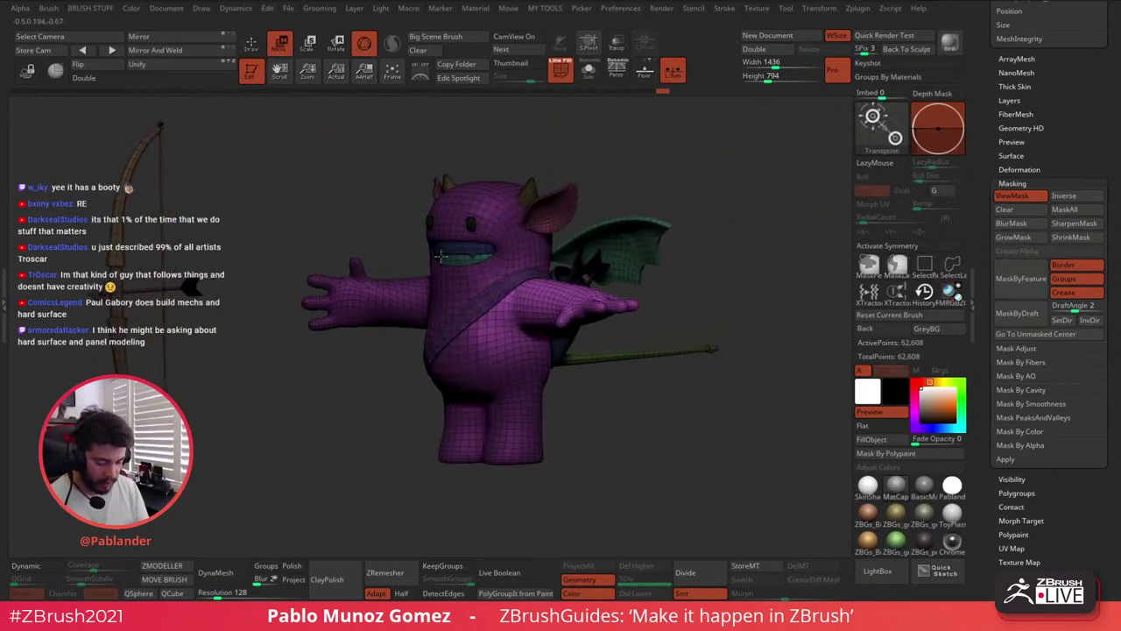
{"action": "left_click_drag", "start_coordinate": [508, 263], "coordinate": [431, 265], "text": "shift"}
{"action": "left_click", "coordinate": [347, 209]}
{"action": "right_click_drag", "start_coordinate": [622, 312], "coordinate": [618, 367], "text": "alt"}
{"action": "left_click_drag", "start_coordinate": [570, 358], "coordinate": [518, 352], "text": "alt"}
{"action": "right_click_drag", "start_coordinate": [518, 352], "coordinate": [438, 351], "text": "shift"}
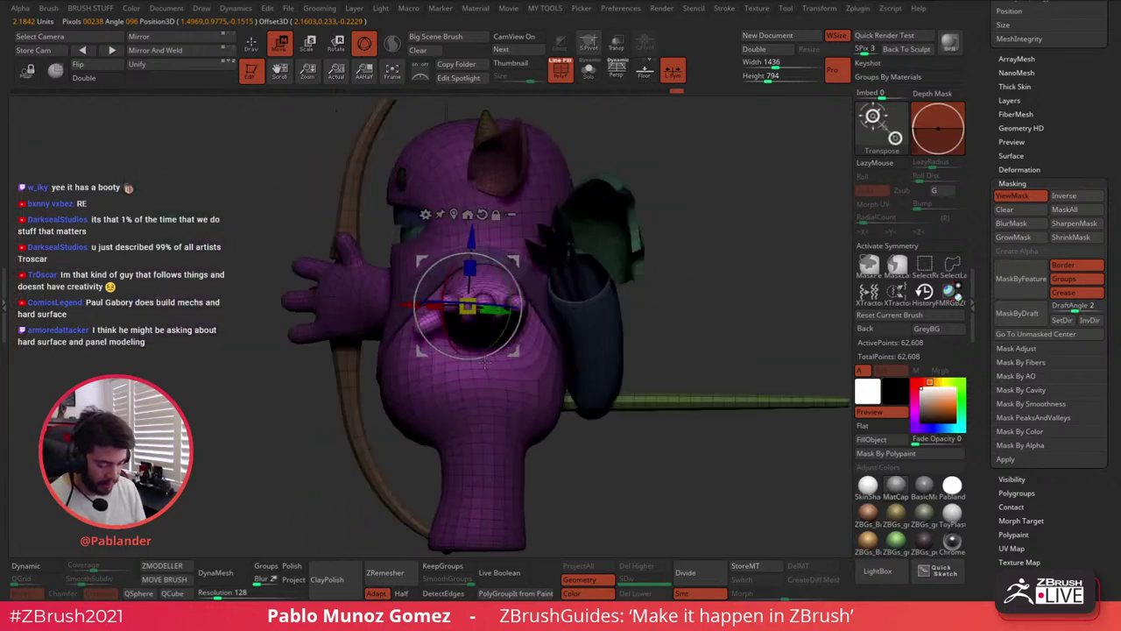
{"action": "left_click_drag", "start_coordinate": [517, 261], "coordinate": [528, 259], "text": "alt"}
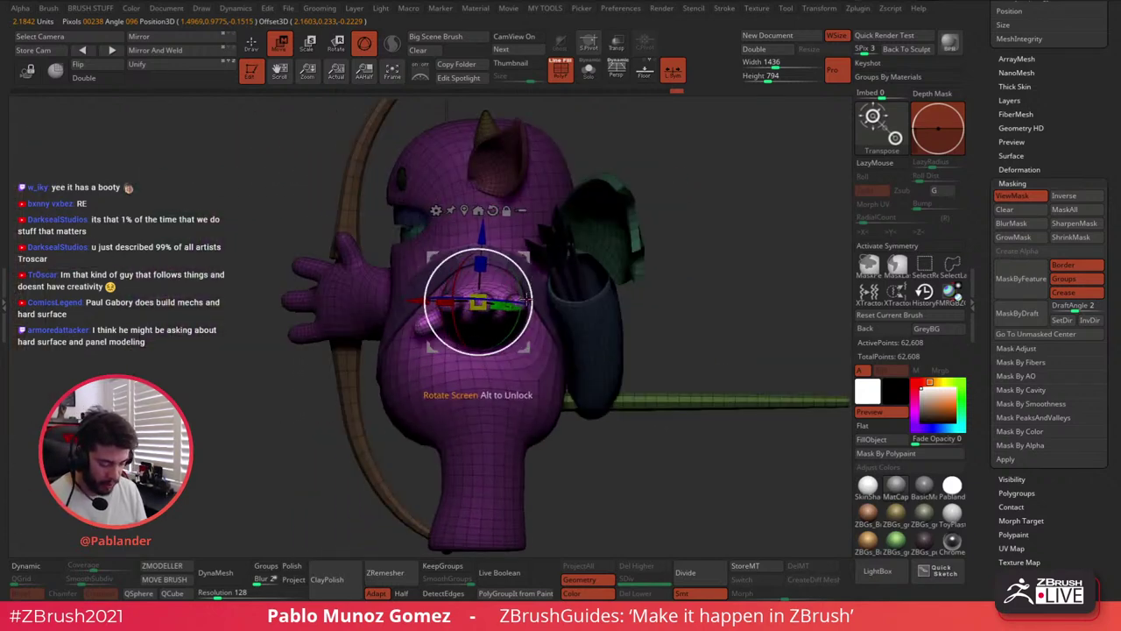
Shift the left arm slightly backward at the shoulder and rotate it so the hand points behind the body
{"action": "left_click_drag", "start_coordinate": [524, 299], "coordinate": [542, 301]}
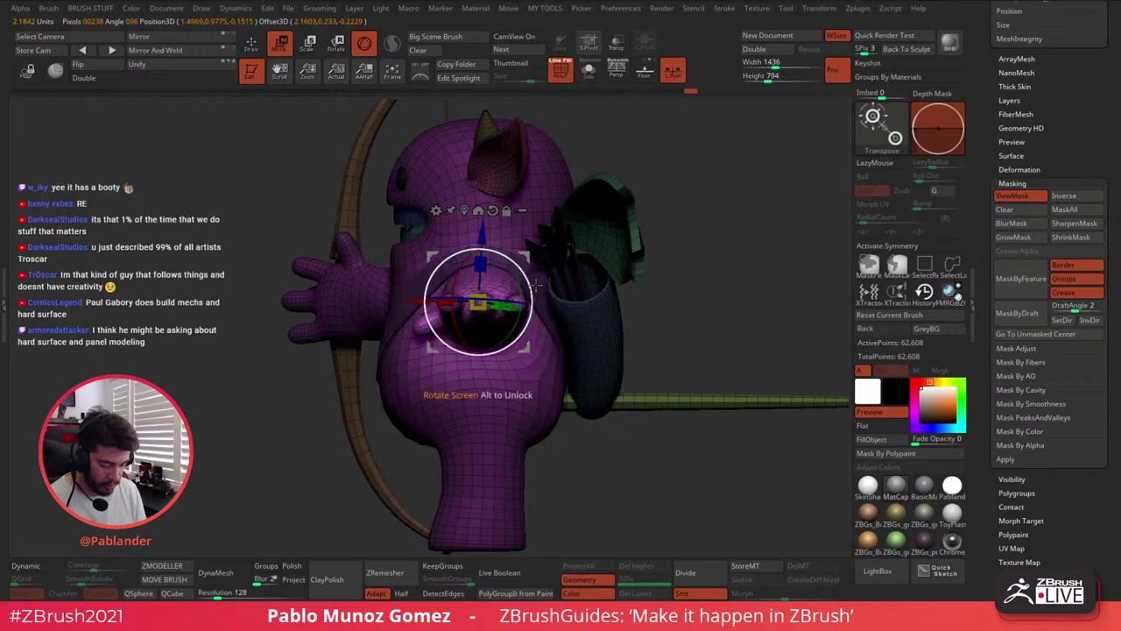
{"action": "mouse_move", "coordinate": [541, 300]}
{"action": "right_mouse_down"}
{"action": "mouse_move", "coordinate": [604, 315]}
{"action": "mouse_move", "coordinate": [552, 359]}
{"action": "mouse_move", "coordinate": [531, 318]}
{"action": "right_mouse_up"}
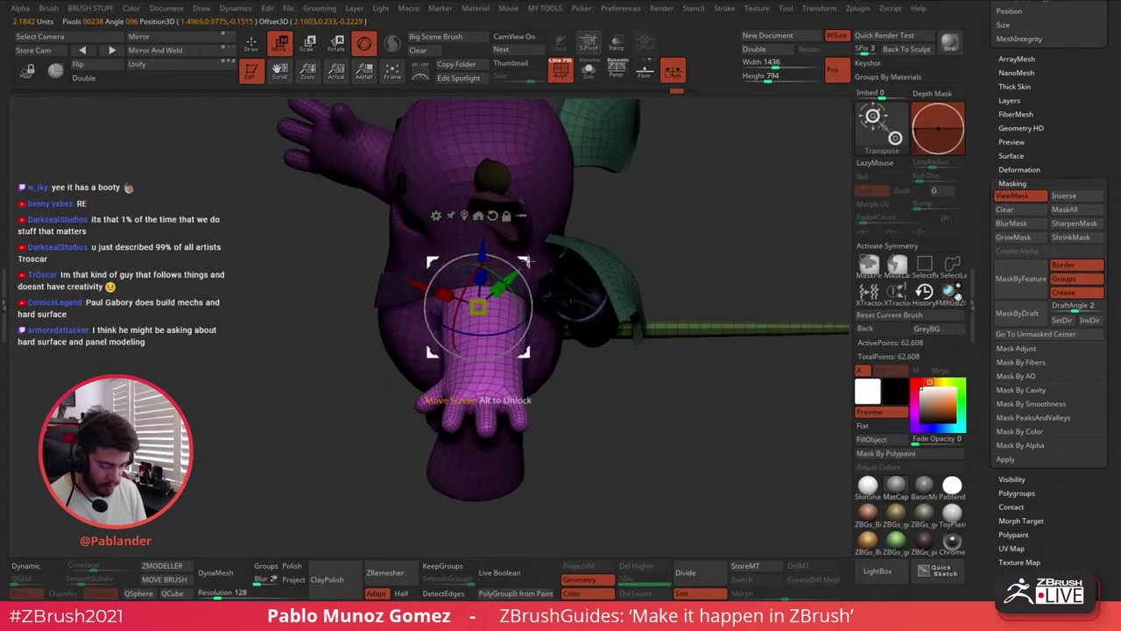
{"action": "left_click_drag", "start_coordinate": [528, 261], "coordinate": [537, 261]}
{"action": "left_click_drag", "start_coordinate": [511, 333], "coordinate": [509, 319]}
{"action": "right_click_drag", "start_coordinate": [509, 319], "coordinate": [546, 305]}
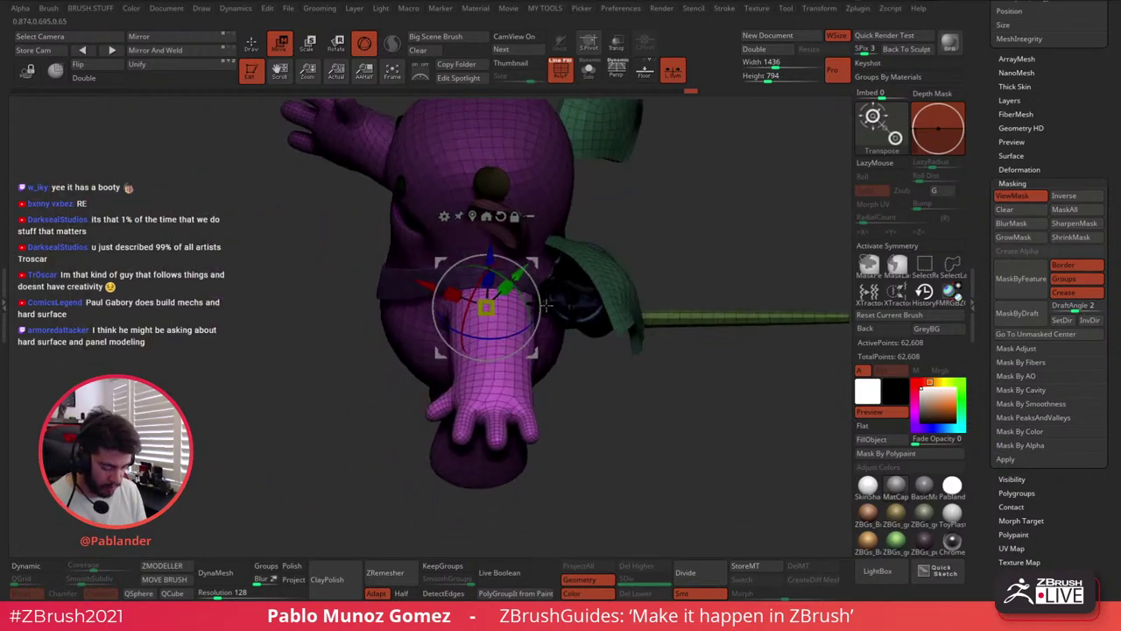
{"action": "left_click_drag", "start_coordinate": [544, 305], "coordinate": [544, 249]}
{"action": "right_click_drag", "start_coordinate": [544, 248], "coordinate": [563, 204]}
{"action": "left_click_drag", "start_coordinate": [563, 204], "coordinate": [596, 245]}
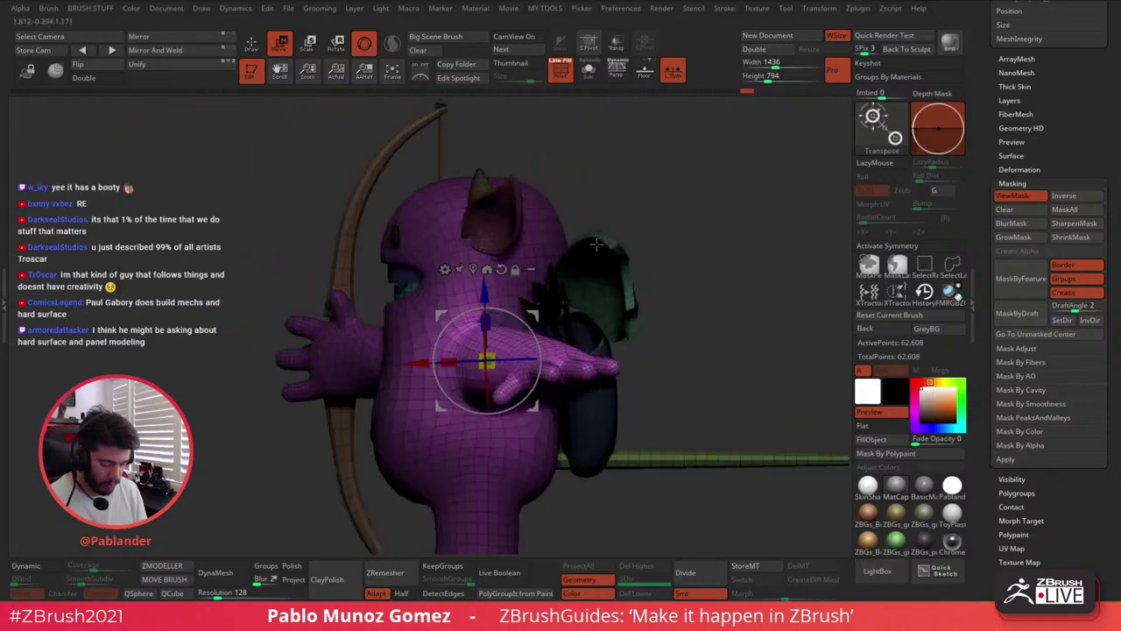
Fine-tune the left arm's angle at the shoulder from front and underside views, undoing the last change
{"action": "left_click_drag", "start_coordinate": [604, 354], "coordinate": [679, 344]}
{"action": "mouse_move", "coordinate": [555, 350]}
{"action": "left_mouse_down", "text": "alt"}
{"action": "mouse_move", "coordinate": [613, 327]}
{"action": "mouse_move", "coordinate": [542, 331]}
{"action": "mouse_move", "coordinate": [545, 309]}
{"action": "mouse_move", "coordinate": [542, 324]}
{"action": "mouse_move", "coordinate": [557, 334]}
{"action": "left_mouse_up", "text": "alt"}
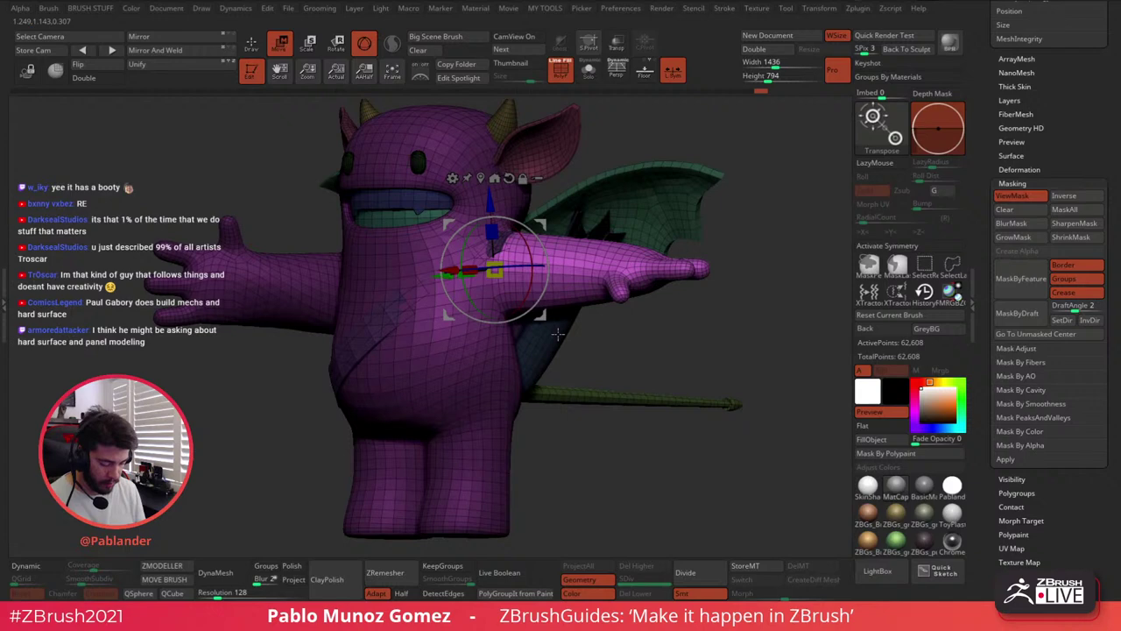
{"action": "left_click_drag", "start_coordinate": [557, 334], "coordinate": [631, 269]}
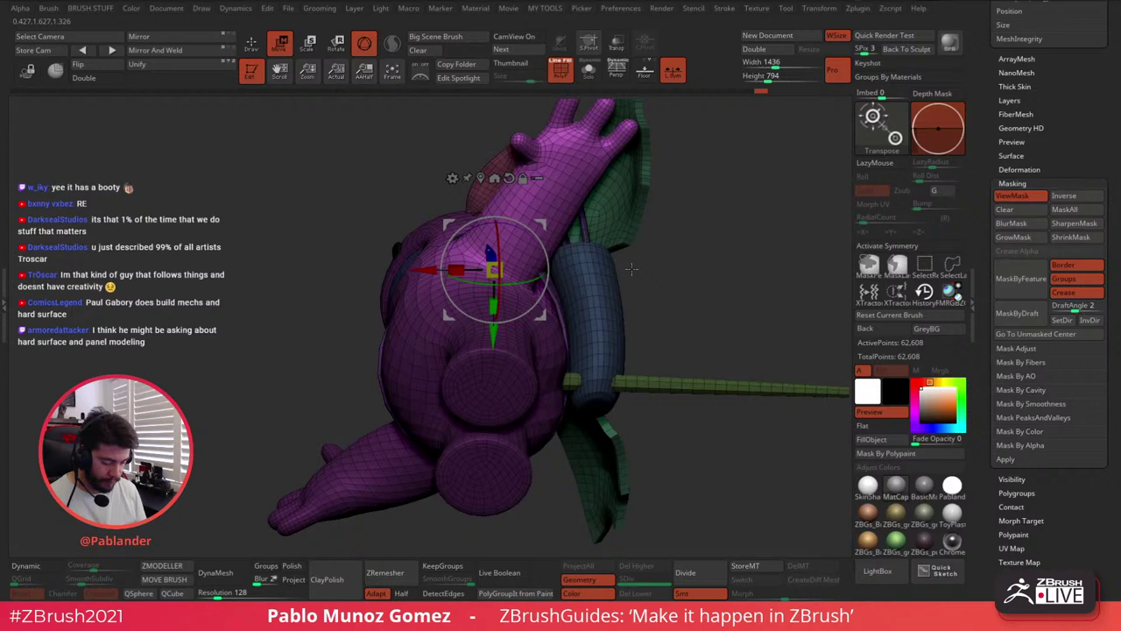
{"action": "left_click_drag", "start_coordinate": [630, 278], "coordinate": [689, 316]}
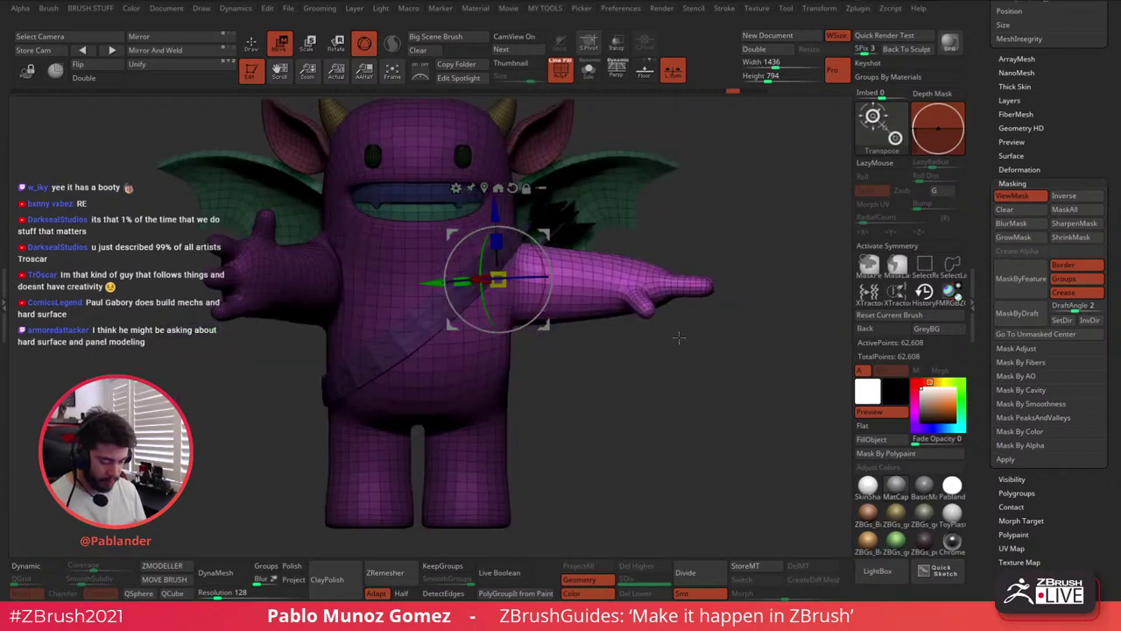
{"action": "key", "text": "ctrl+z"}
Isolate the body mesh and rework the left arm's mask with a lasso at the shoulder, blurring the transition
{"action": "key", "text": "q"}
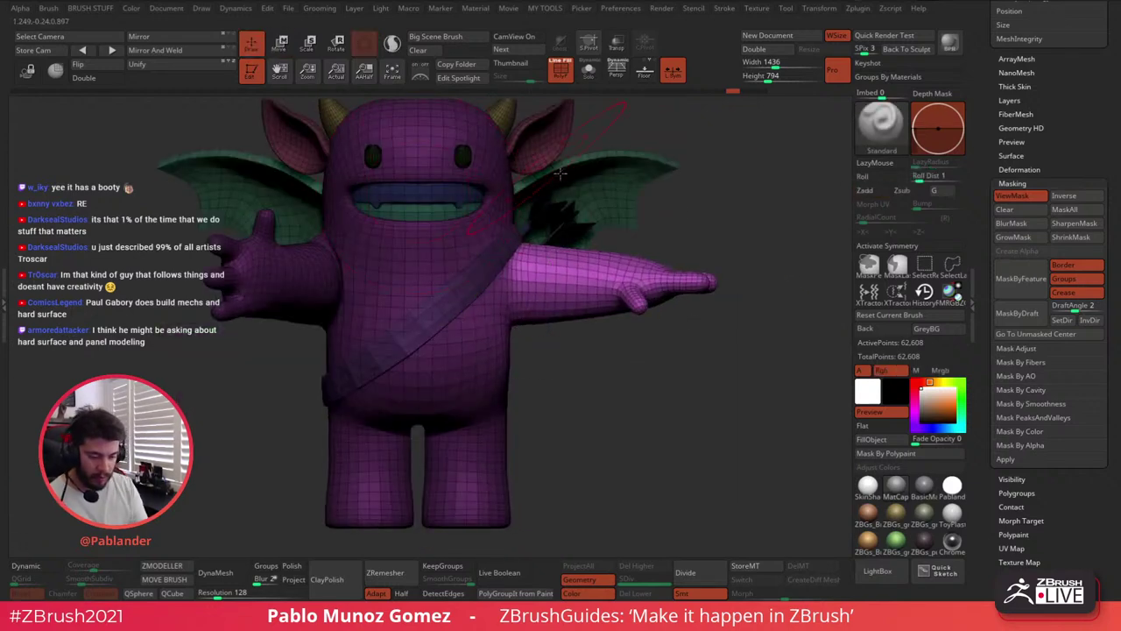
{"action": "left_click", "coordinate": [592, 75]}
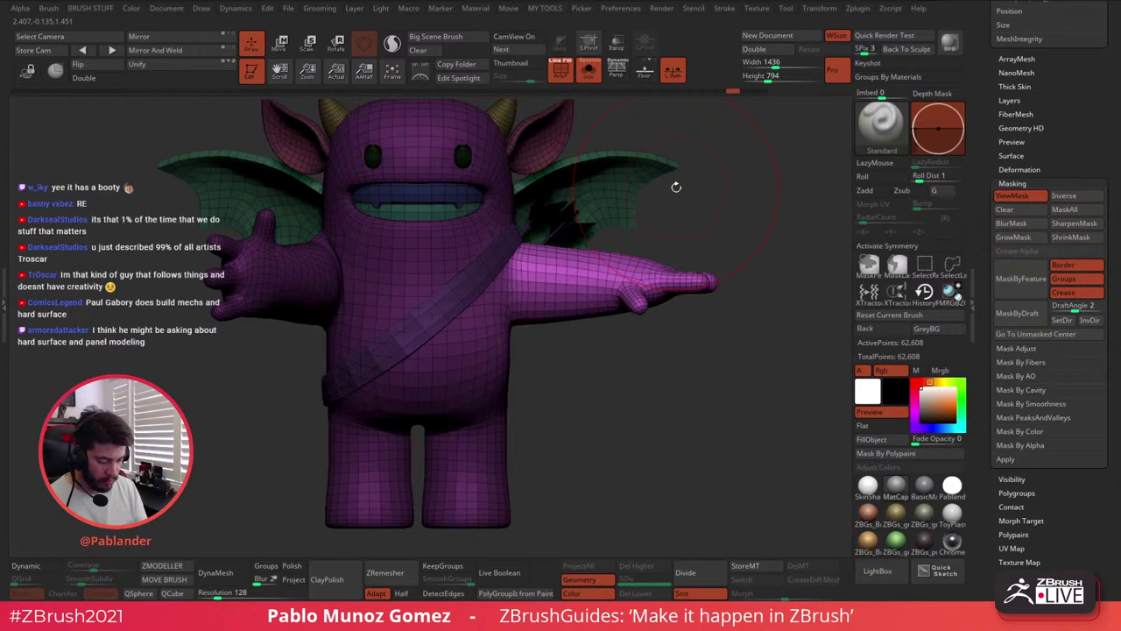
{"action": "left_click", "coordinate": [594, 79]}
{"action": "left_click", "coordinate": [630, 271], "text": "ctrl+shift"}
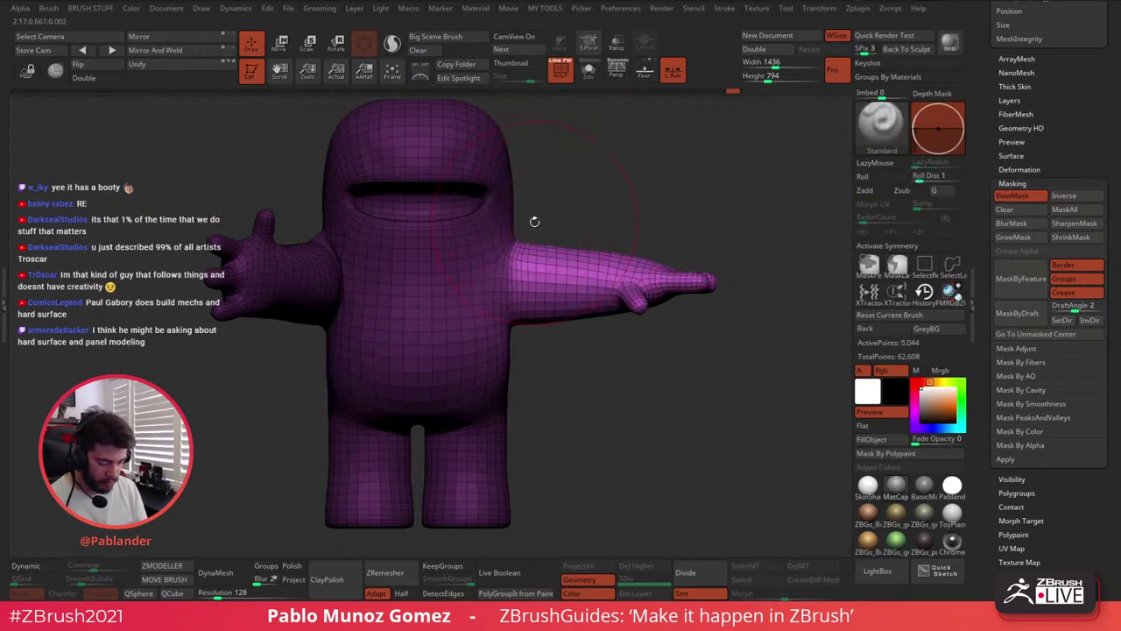
{"action": "key", "text": "ctrl"}
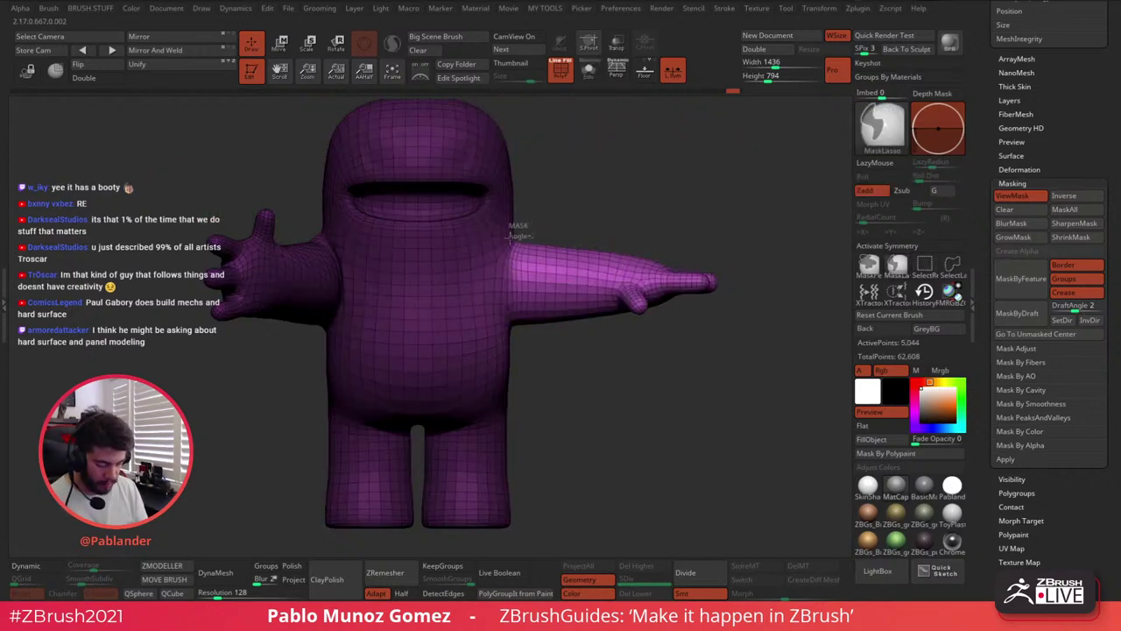
{"action": "mouse_move", "coordinate": [507, 322]}
{"action": "left_mouse_down", "text": "ctrl"}
{"action": "mouse_move", "coordinate": [308, 310]}
{"action": "mouse_move", "coordinate": [473, 167]}
{"action": "left_mouse_up", "text": "ctrl"}
{"action": "left_click", "coordinate": [575, 329], "text": "ctrl"}
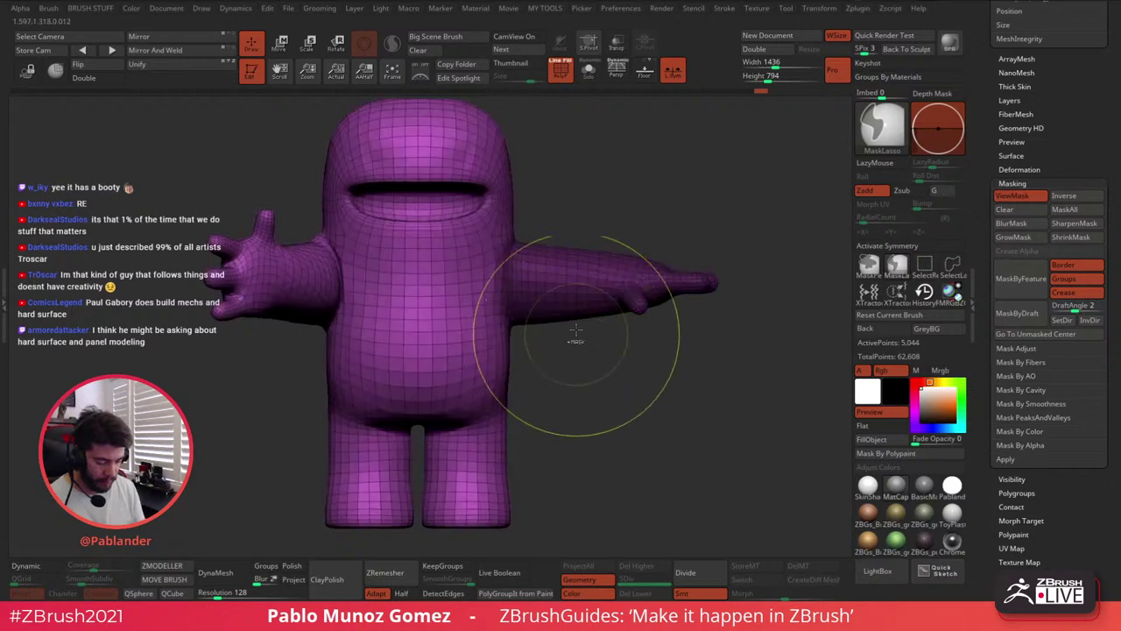
{"action": "left_click", "coordinate": [587, 210], "text": "ctrl"}
{"action": "left_click", "coordinate": [280, 46]}
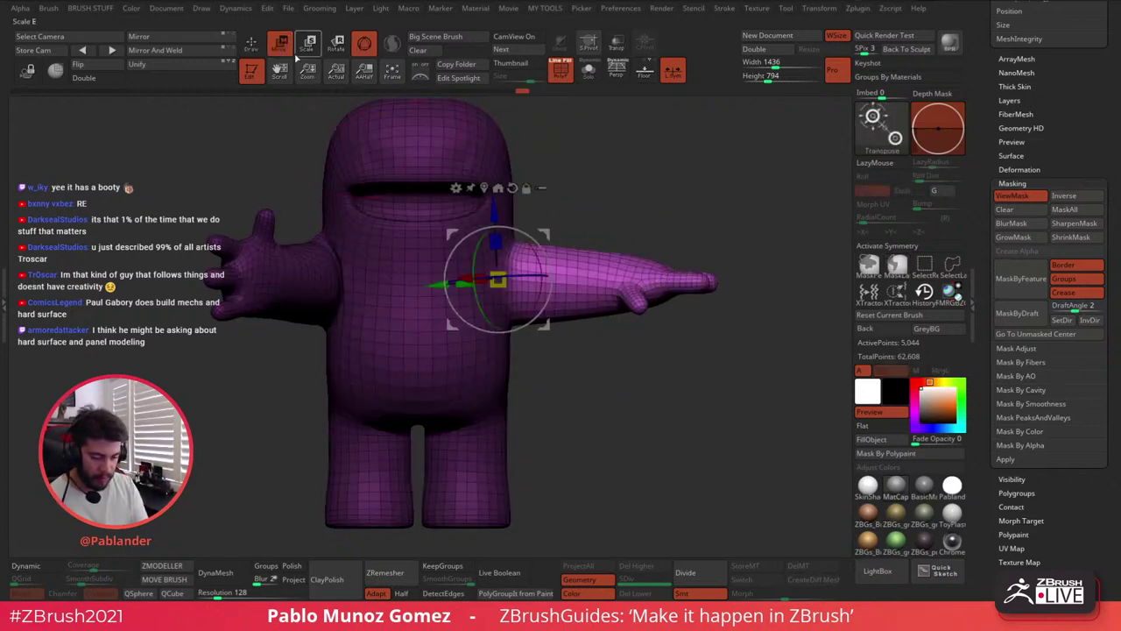
Show all the character's parts again and rotate the left arm at the shoulder, raising it slightly outward
{"action": "left_click", "coordinate": [588, 73]}
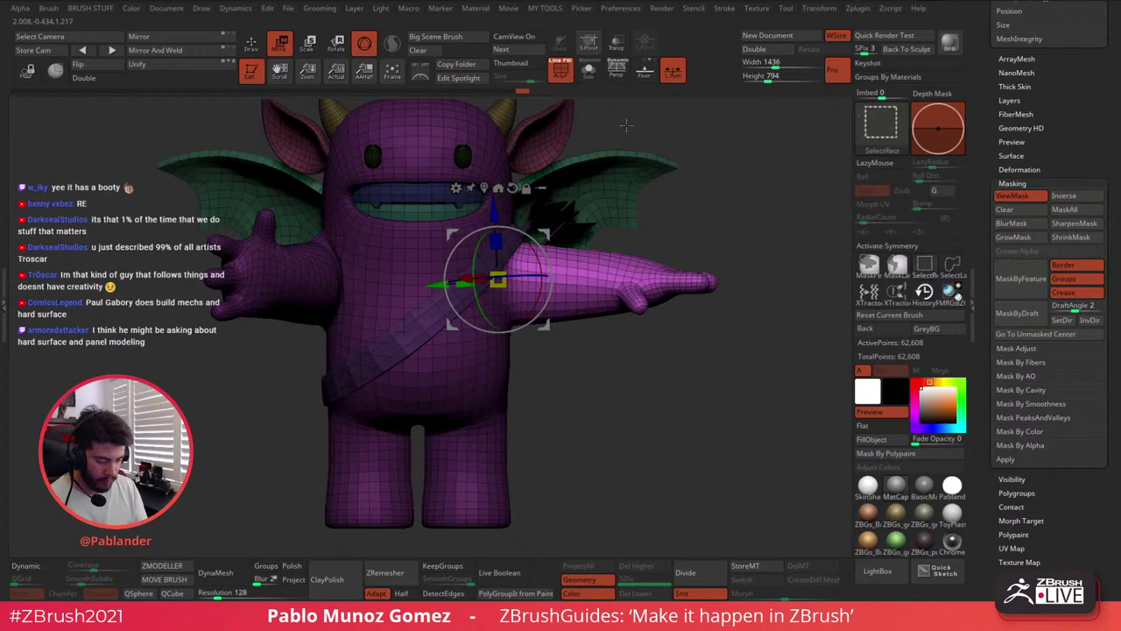
{"action": "left_click_drag", "start_coordinate": [521, 273], "coordinate": [549, 274]}
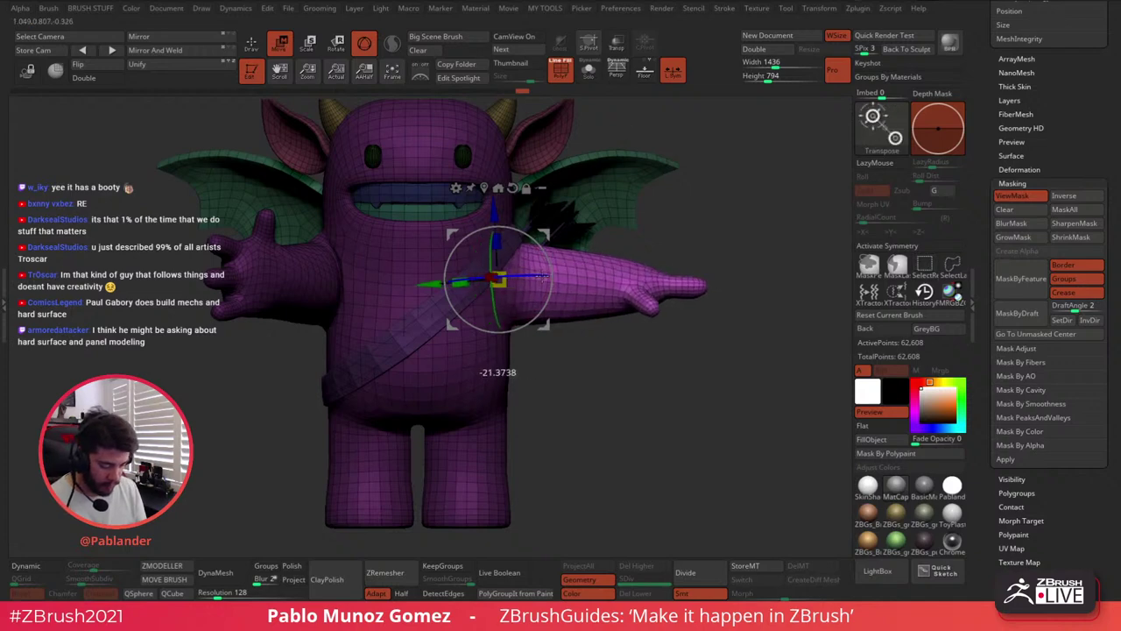
{"action": "left_click_drag", "start_coordinate": [611, 368], "coordinate": [574, 368]}
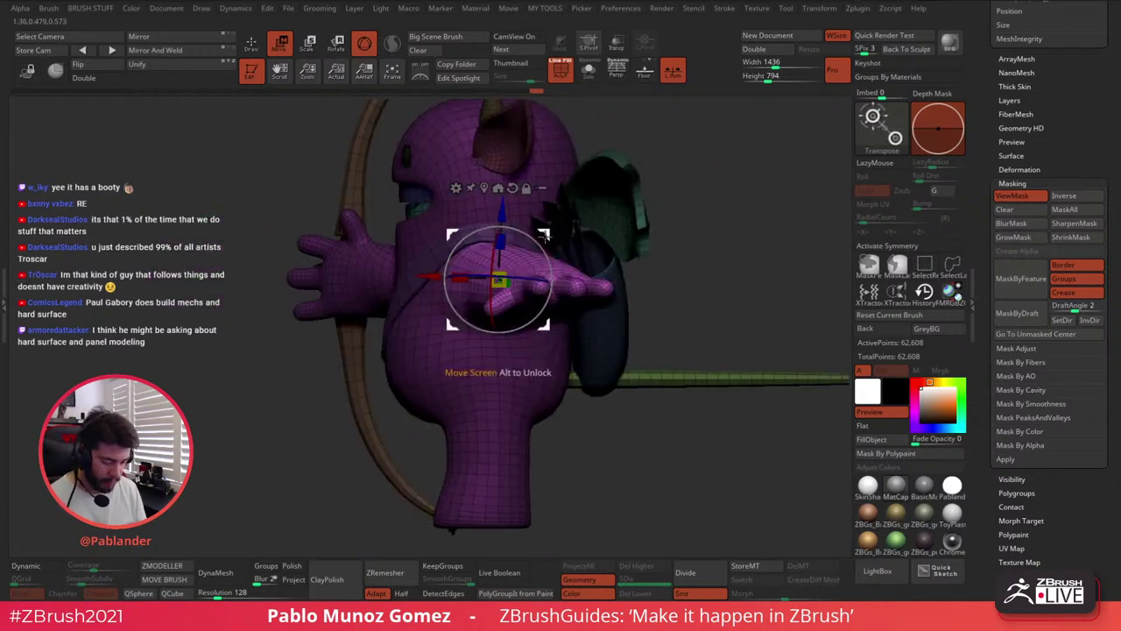
{"action": "left_click_drag", "start_coordinate": [546, 233], "coordinate": [542, 303]}
{"action": "left_click_drag", "start_coordinate": [697, 274], "coordinate": [727, 274]}
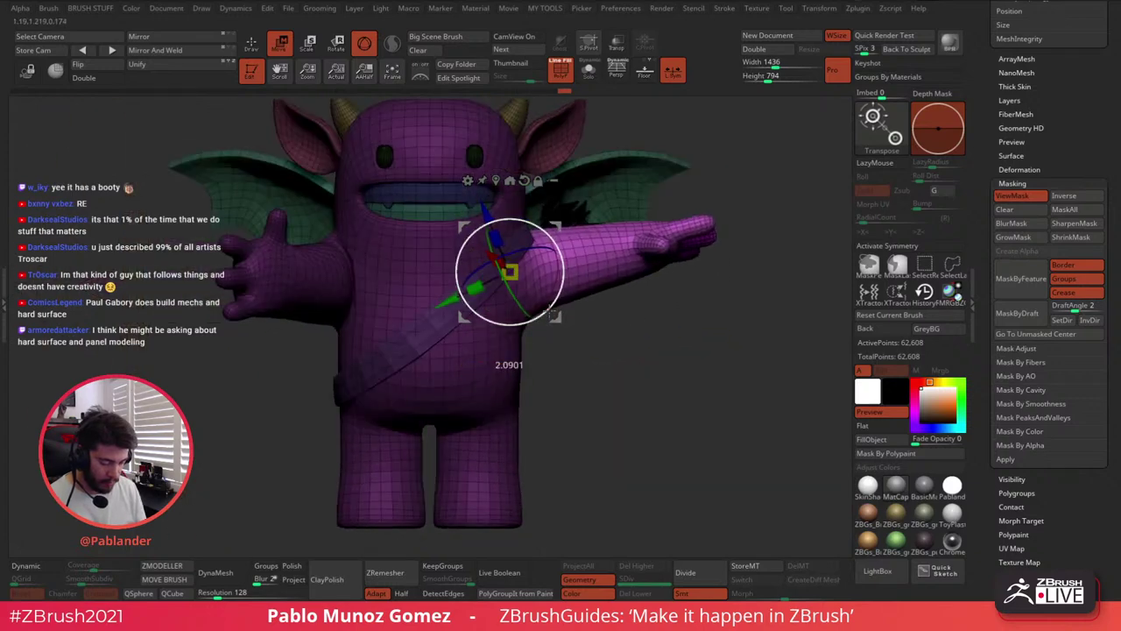
Extend the lasso mask over the left upper arm up to the elbow and blur its edge
{"action": "key", "text": "q"}
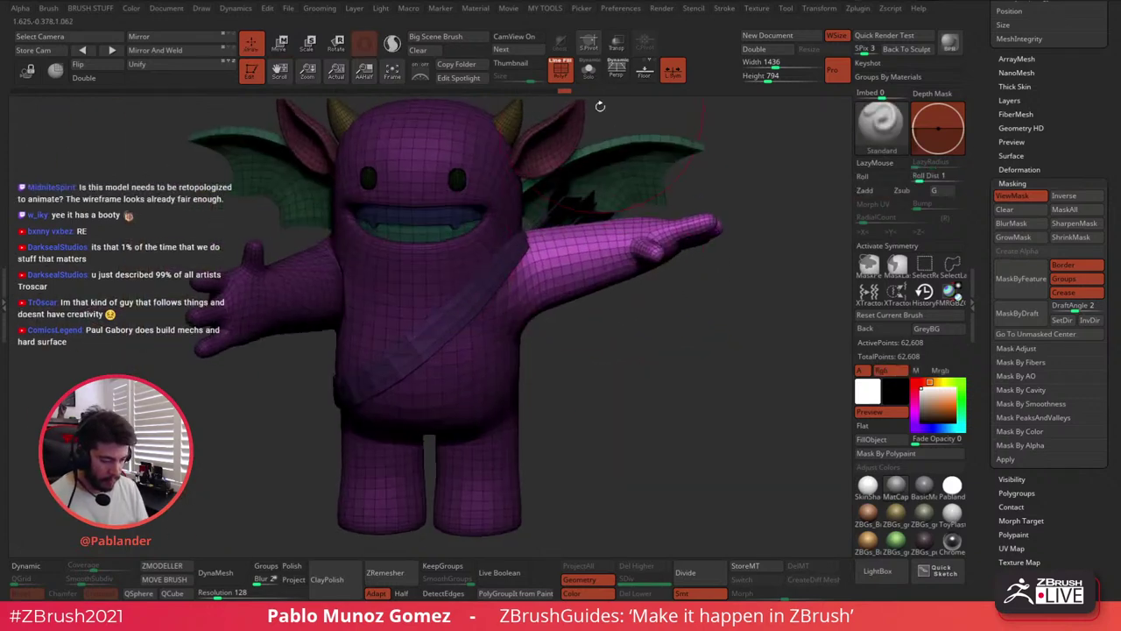
{"action": "left_click_drag", "start_coordinate": [607, 328], "coordinate": [598, 304]}
{"action": "key", "text": "ctrl"}
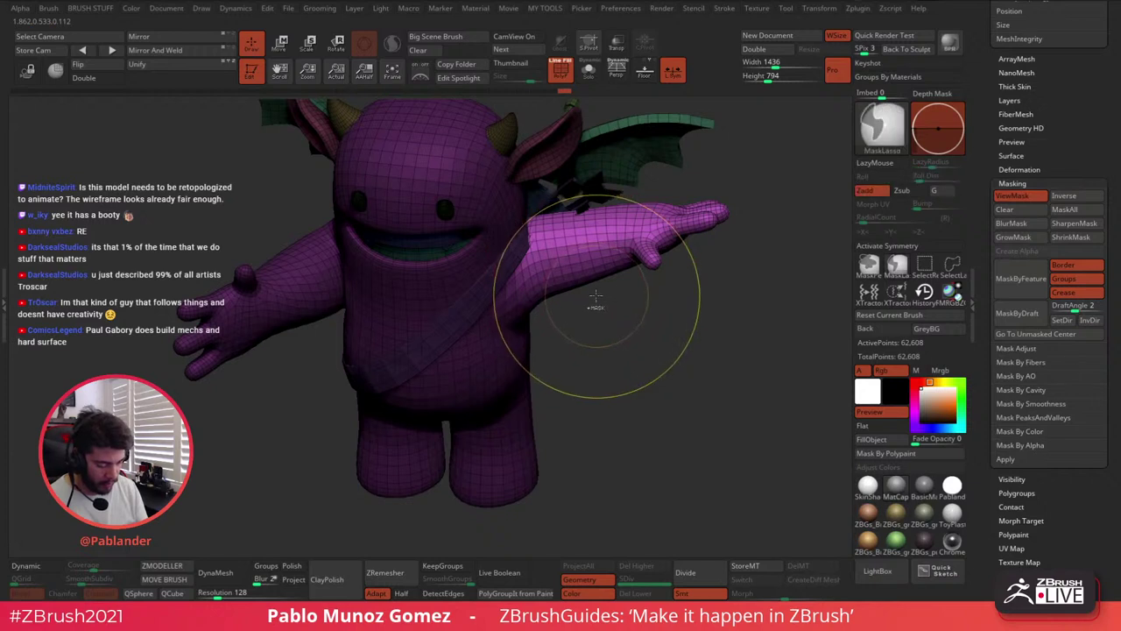
{"action": "left_click_drag", "start_coordinate": [556, 169], "coordinate": [421, 170], "text": "ctrl"}
{"action": "left_click", "coordinate": [581, 270], "text": "ctrl"}
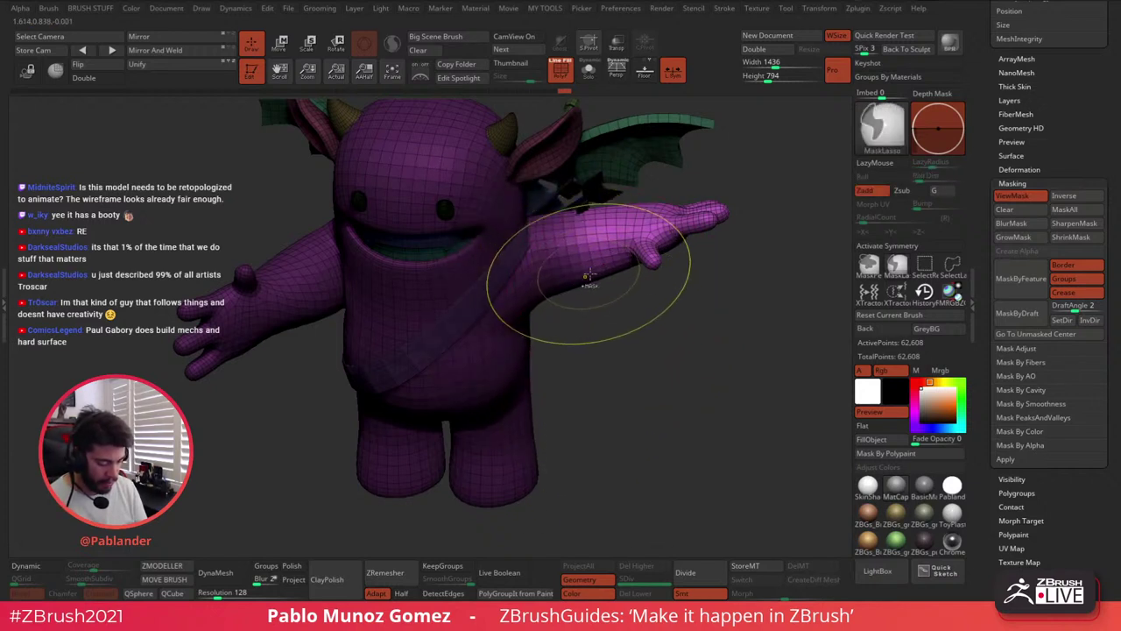
Place the transform gizmo at the left elbow and bend the forearm forward, bringing the hand toward the chest
{"action": "key", "text": "w"}
{"action": "left_click_drag", "start_coordinate": [604, 243], "coordinate": [605, 290]}
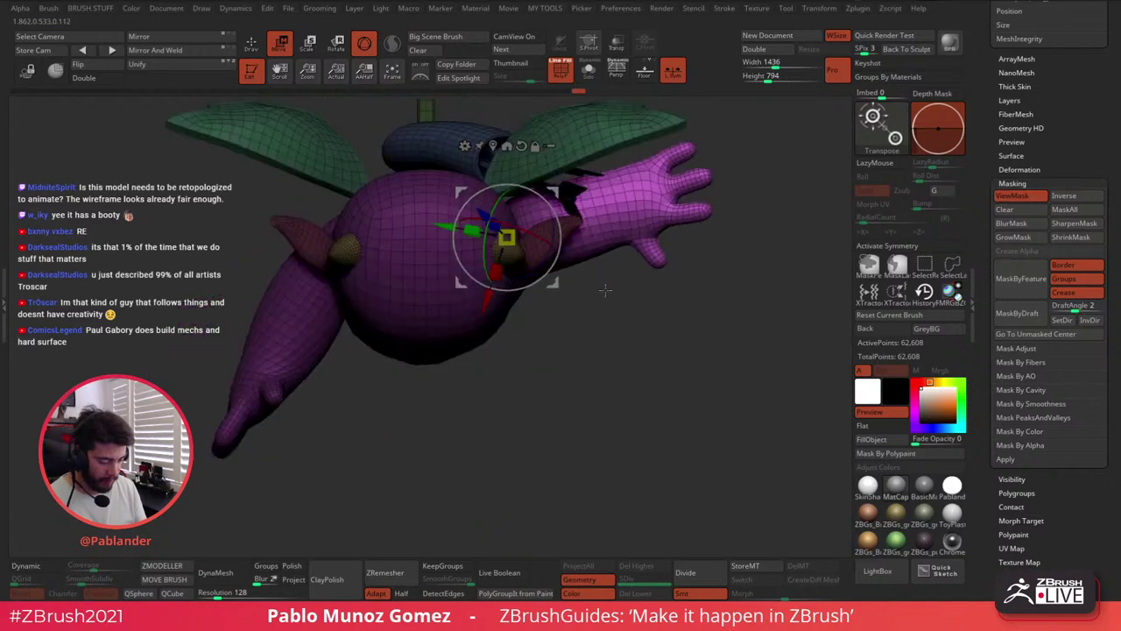
{"action": "left_click_drag", "start_coordinate": [570, 201], "coordinate": [638, 233]}
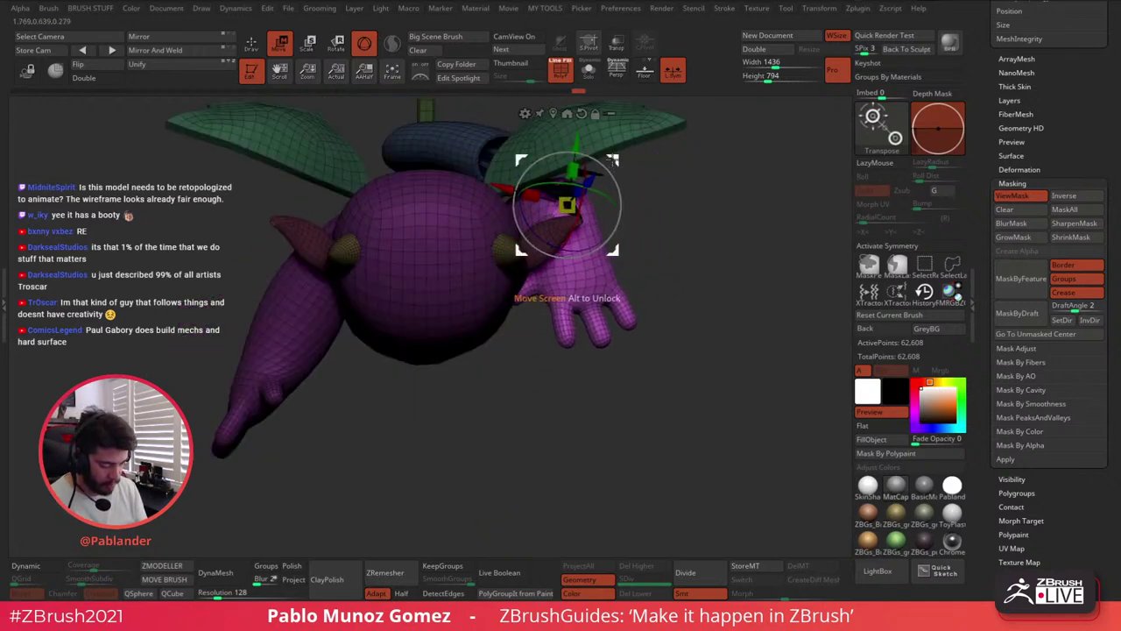
{"action": "left_click_drag", "start_coordinate": [662, 249], "coordinate": [637, 191]}
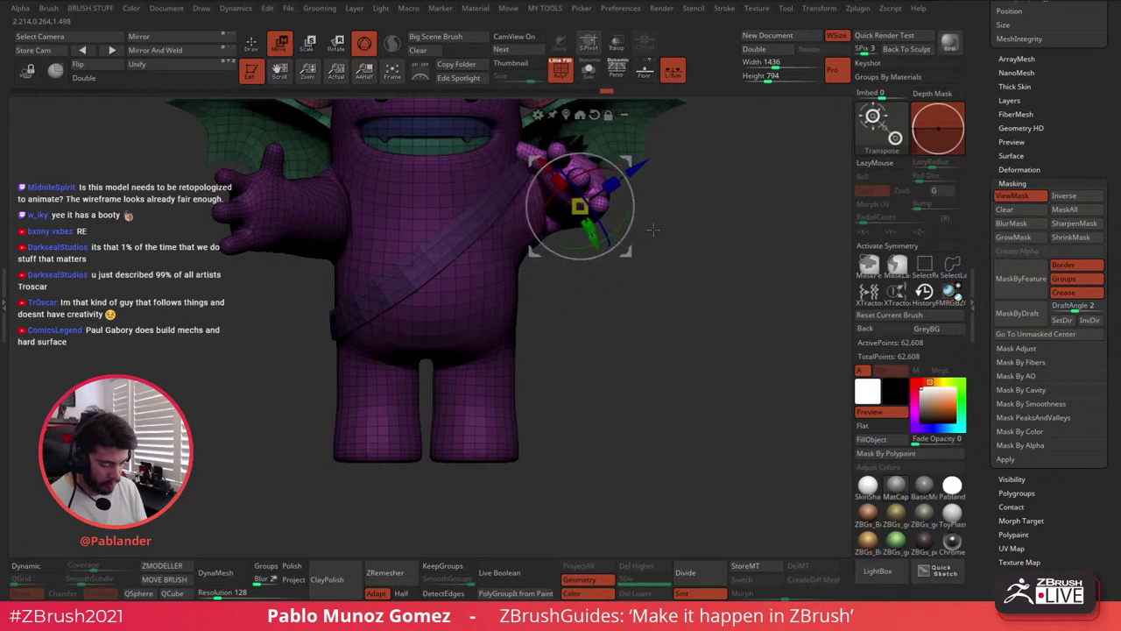
{"action": "left_click_drag", "start_coordinate": [673, 219], "coordinate": [654, 247]}
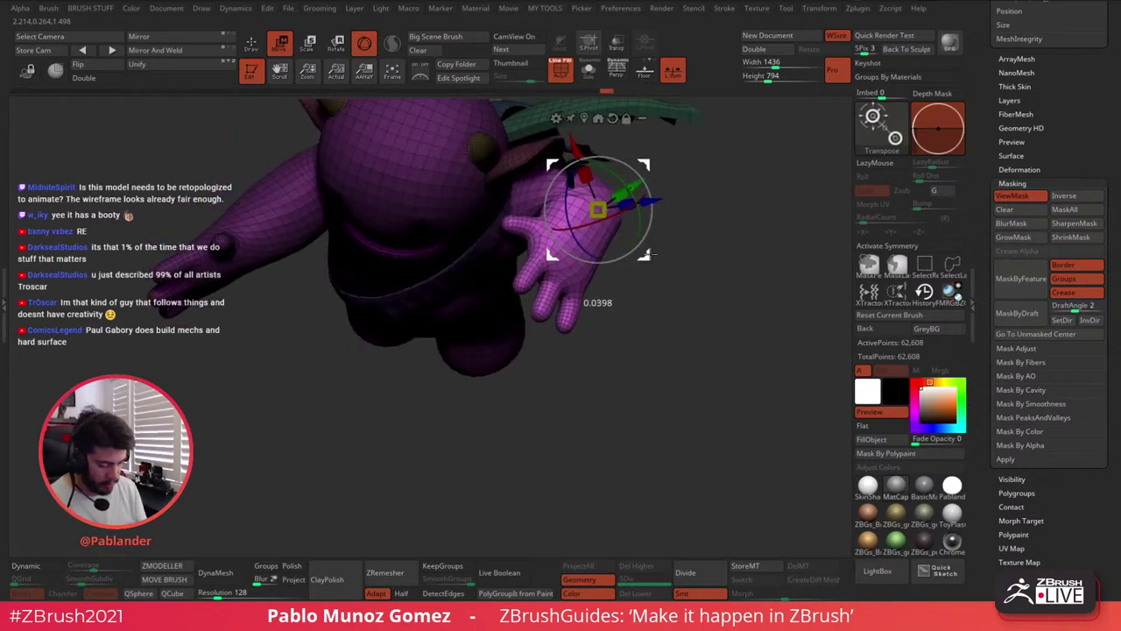
{"action": "mouse_move", "coordinate": [654, 234]}
{"action": "left_mouse_down"}
{"action": "mouse_move", "coordinate": [645, 219]}
{"action": "mouse_move", "coordinate": [652, 238]}
{"action": "left_mouse_up"}
Lasso-mask the left forearm toward the wrist, blur the mask transition, and leave only the hand unmasked
{"action": "key", "text": "q"}
{"action": "mouse_move", "coordinate": [614, 273]}
{"action": "left_mouse_down"}
{"action": "mouse_move", "coordinate": [574, 264]}
{"action": "mouse_move", "coordinate": [617, 253]}
{"action": "left_mouse_up"}
{"action": "key", "text": "ctrl"}
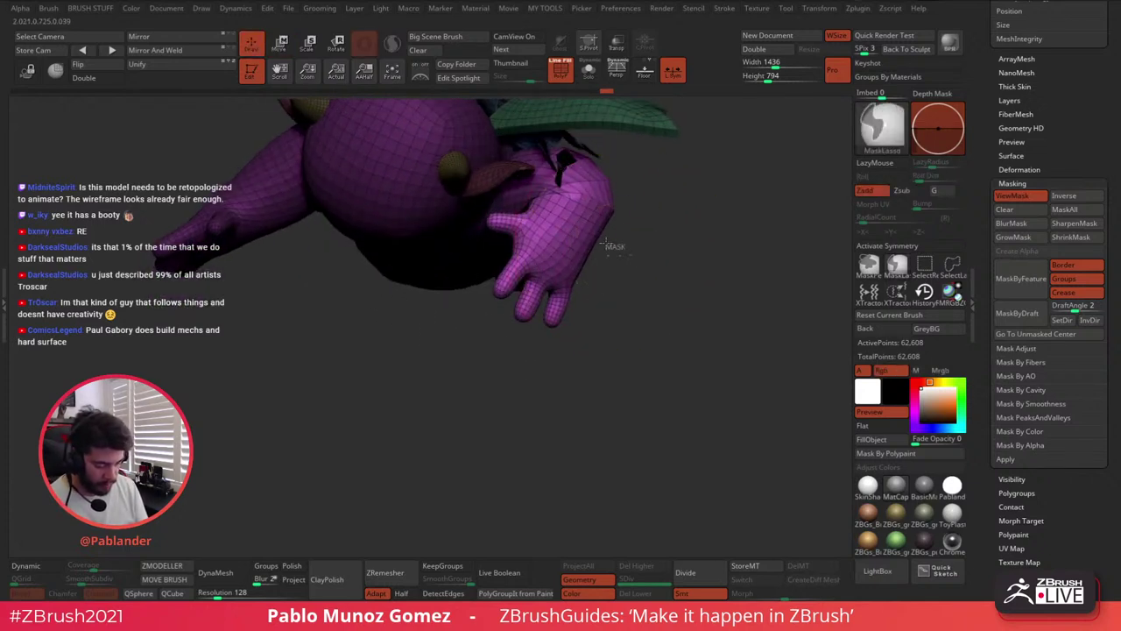
{"action": "right_click_drag", "start_coordinate": [529, 208], "coordinate": [657, 126], "text": "ctrl"}
{"action": "right_click_drag", "start_coordinate": [640, 266], "coordinate": [644, 403], "text": "ctrl"}
{"action": "left_click_drag", "start_coordinate": [643, 403], "coordinate": [612, 239]}
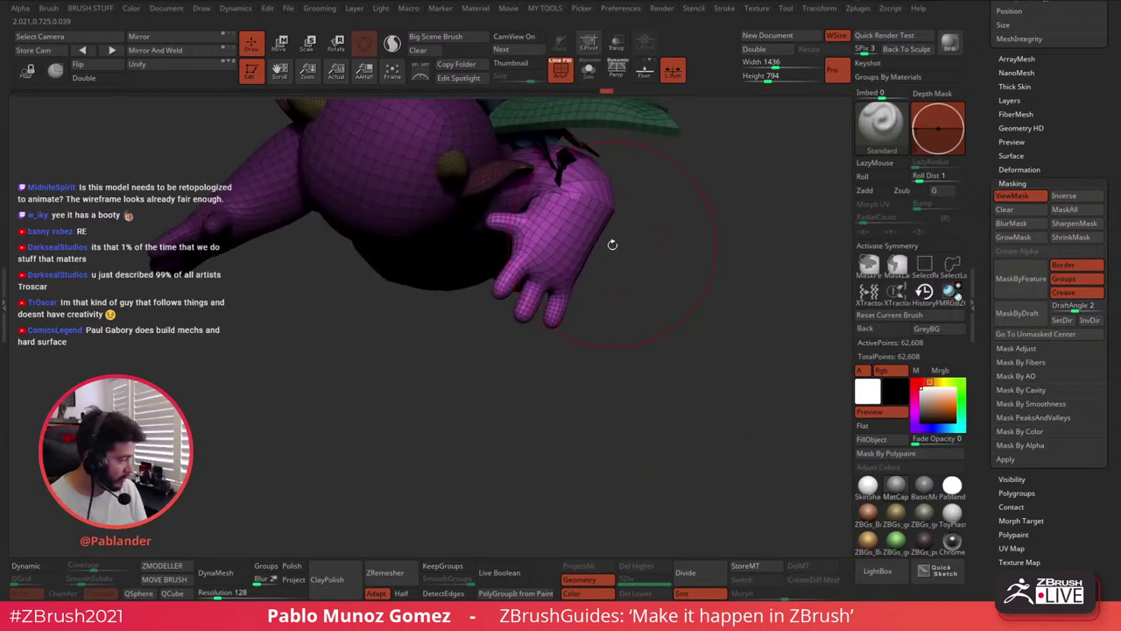
{"action": "key", "text": "ctrl"}
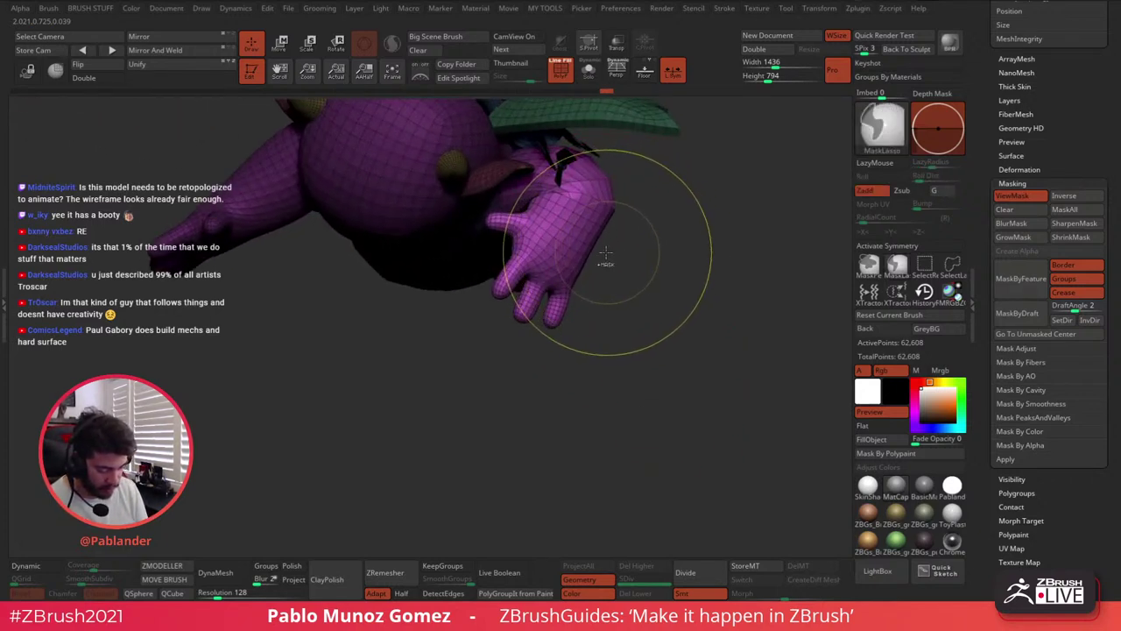
{"action": "mouse_move", "coordinate": [534, 216]}
{"action": "left_mouse_down", "text": "ctrl"}
{"action": "mouse_move", "coordinate": [558, 180]}
{"action": "mouse_move", "coordinate": [648, 198]}
{"action": "left_mouse_up", "text": "ctrl"}
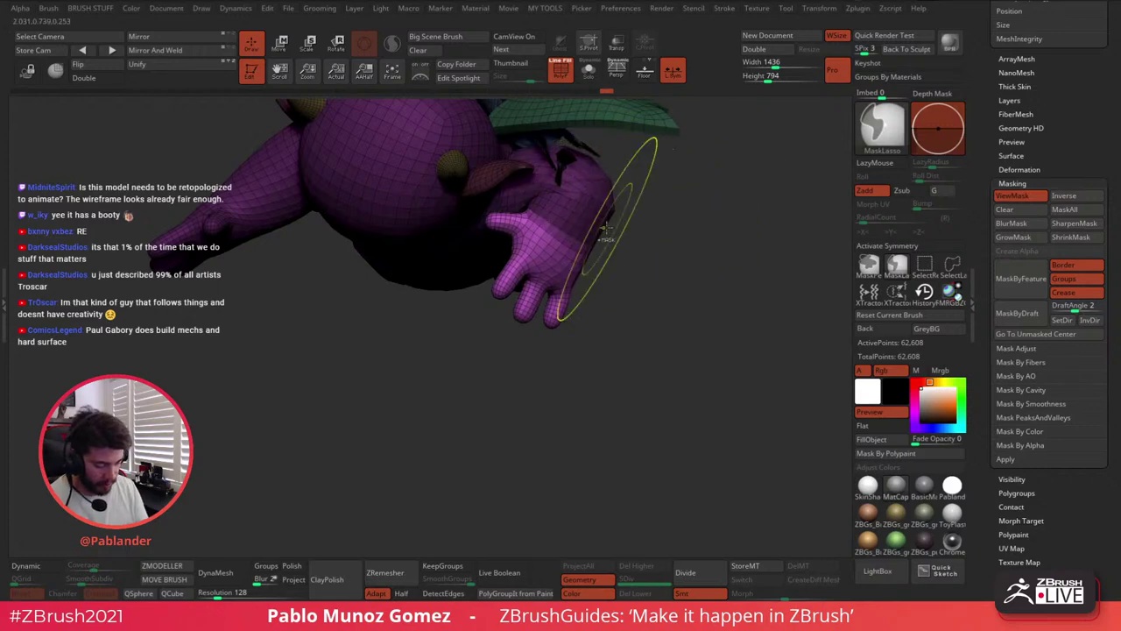
{"action": "left_click", "coordinate": [596, 283], "text": "ctrl"}
{"action": "left_click", "coordinate": [568, 267], "text": "ctrl"}
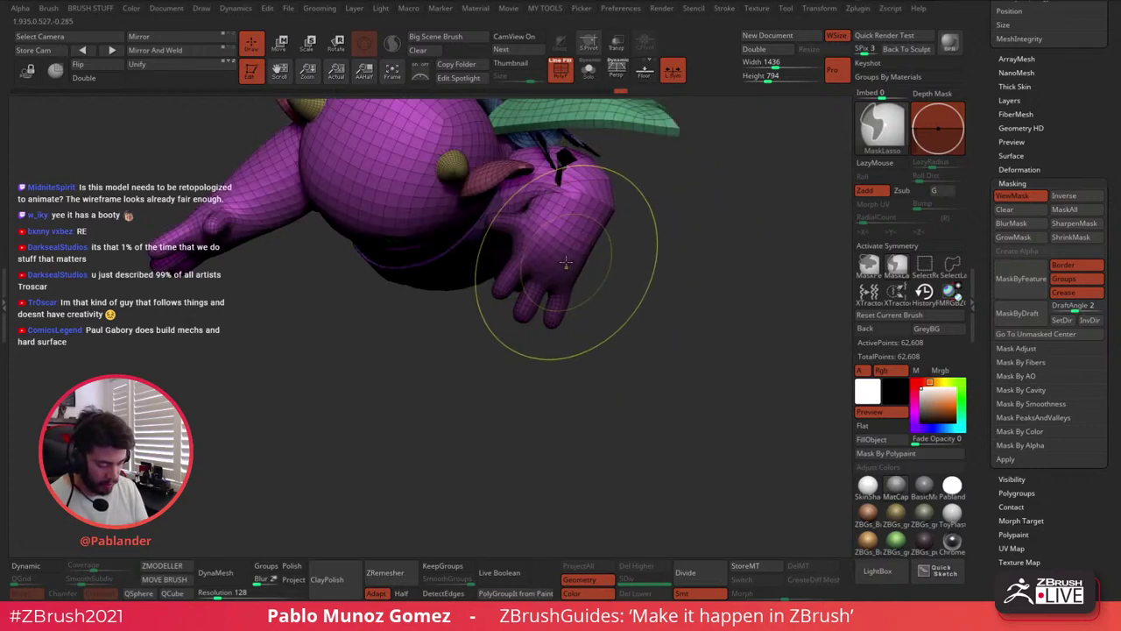
{"action": "left_click", "coordinate": [616, 272], "text": "ctrl"}
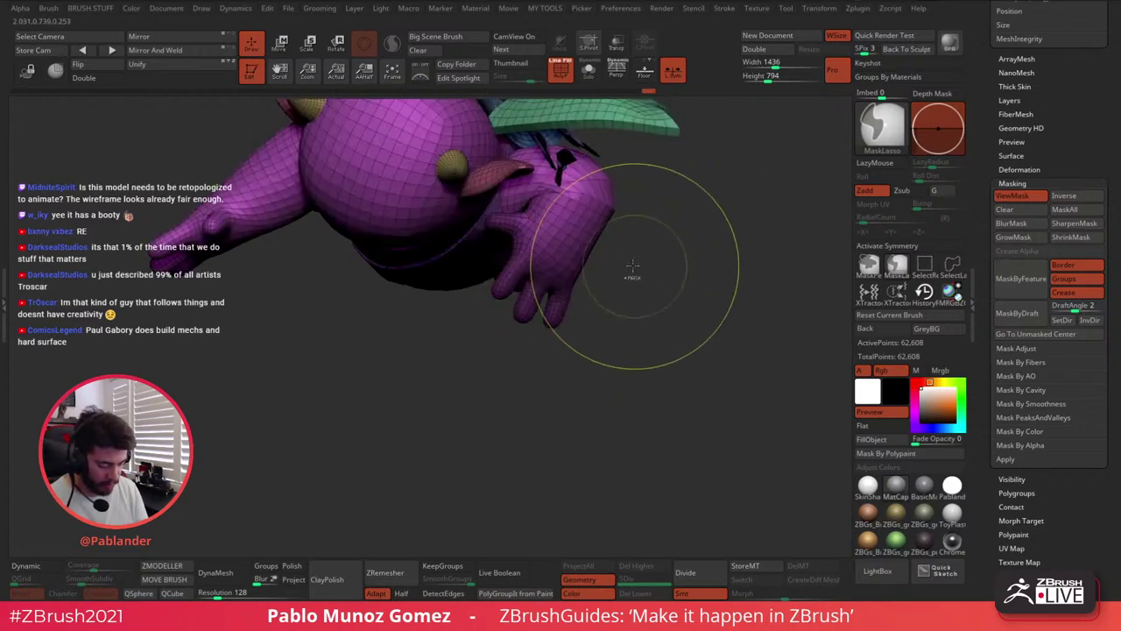
{"action": "mouse_move", "coordinate": [636, 270]}
{"action": "left_mouse_down"}
{"action": "mouse_move", "coordinate": [617, 238]}
{"action": "mouse_move", "coordinate": [640, 209]}
{"action": "left_mouse_up"}
{"action": "left_click", "coordinate": [658, 253], "text": "ctrl"}
Reposition and rotate the left hand at the wrist, checking it from the front
{"action": "left_click_drag", "start_coordinate": [658, 254], "coordinate": [658, 236], "text": "shift"}
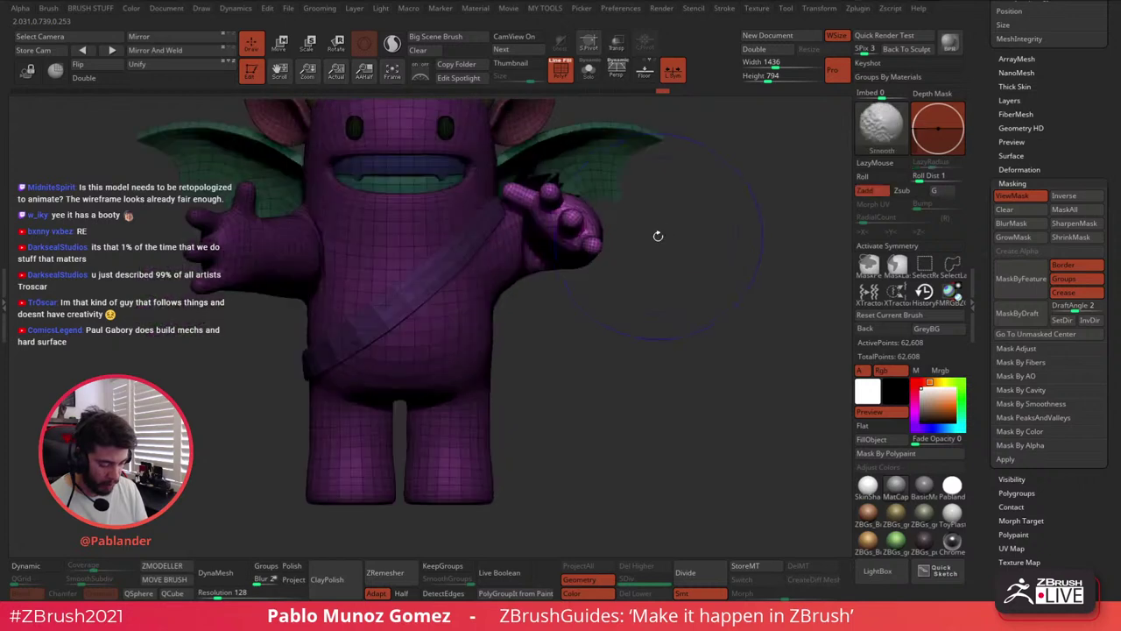
{"action": "key", "text": "w"}
{"action": "left_click_drag", "start_coordinate": [584, 275], "coordinate": [577, 245]}
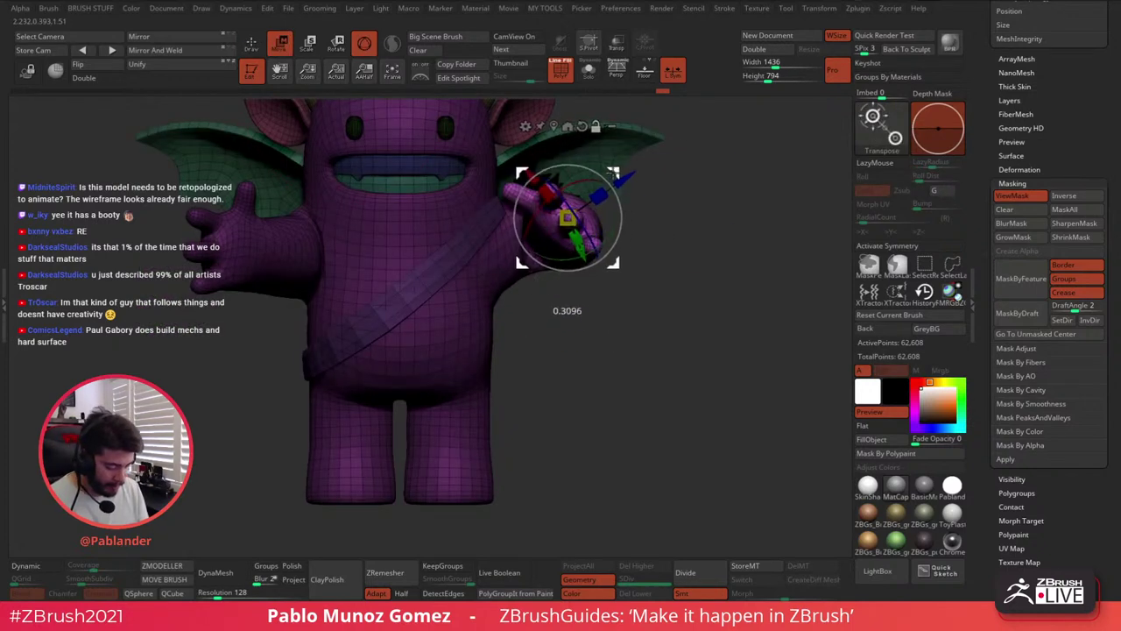
{"action": "mouse_move", "coordinate": [621, 207]}
{"action": "left_mouse_down"}
{"action": "mouse_move", "coordinate": [623, 228]}
{"action": "mouse_move", "coordinate": [594, 193]}
{"action": "mouse_move", "coordinate": [639, 224]}
{"action": "mouse_move", "coordinate": [620, 254]}
{"action": "mouse_move", "coordinate": [615, 186]}
{"action": "left_mouse_up"}
Clear the mask and isolate the body mesh for cleanup of the bent left arm
{"action": "key", "text": "q"}
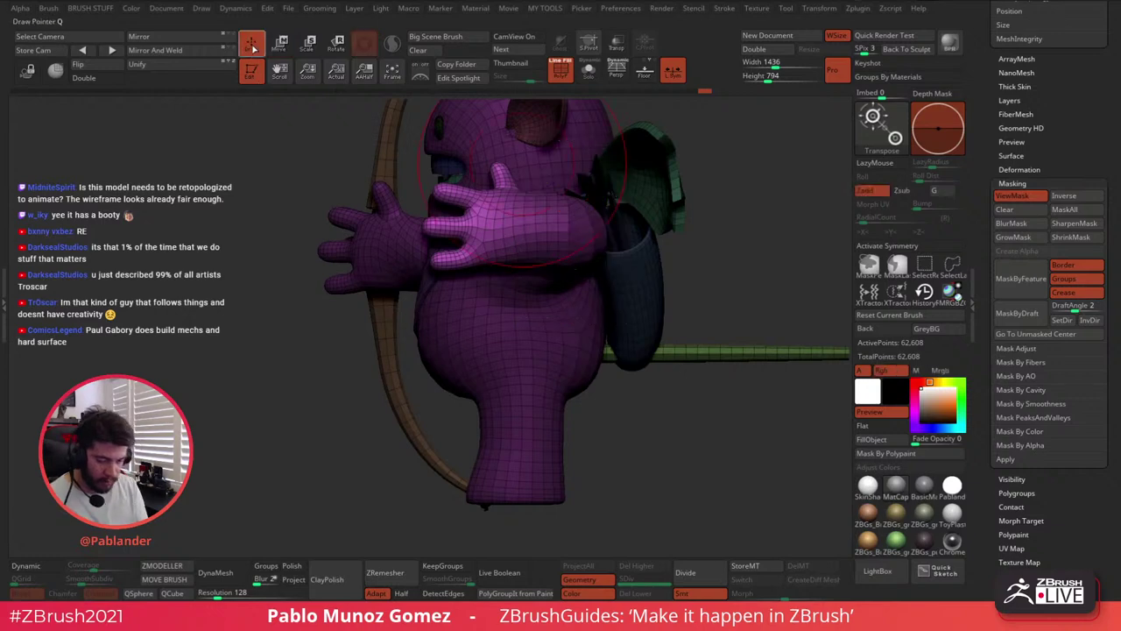
{"action": "left_click_drag", "start_coordinate": [726, 248], "coordinate": [744, 268], "text": "ctrl"}
{"action": "right_click_drag", "start_coordinate": [570, 278], "coordinate": [600, 325]}
{"action": "left_click", "coordinate": [601, 249], "text": "ctrl+shift"}
Choose the Move brush, adjust its draw size, and reshape the bent left elbow
{"action": "key", "text": "space"}
{"action": "key", "text": "b"}
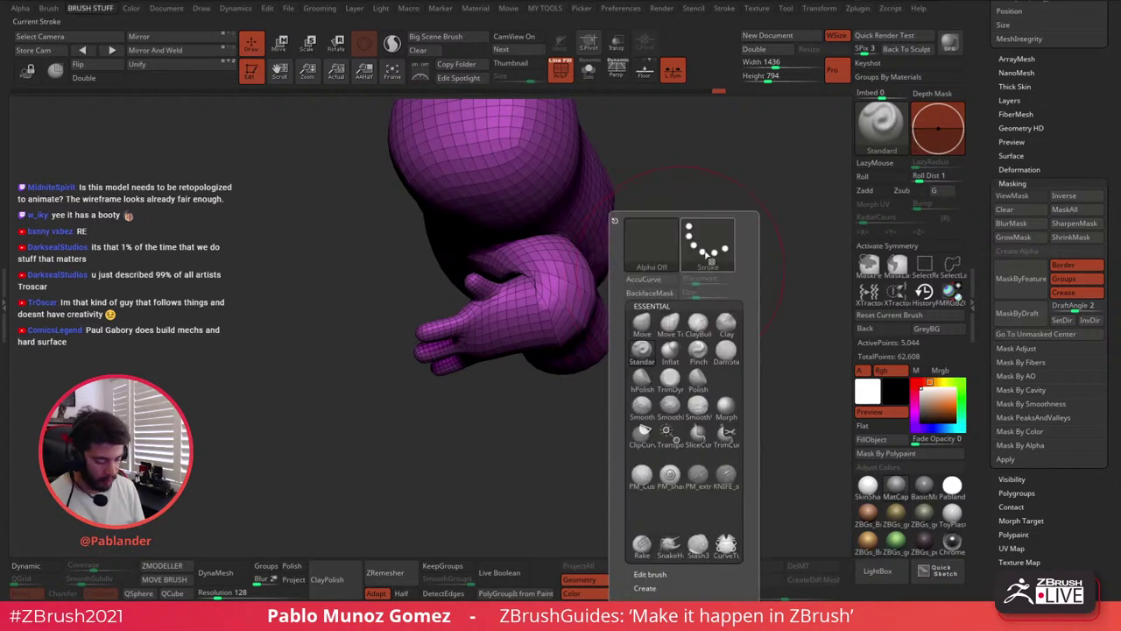
{"action": "left_click", "coordinate": [654, 325]}
{"action": "mouse_move", "coordinate": [695, 295]}
{"action": "left_mouse_down"}
{"action": "mouse_move", "coordinate": [682, 282]}
{"action": "mouse_move", "coordinate": [666, 322]}
{"action": "left_mouse_up"}
{"action": "key", "text": "space"}
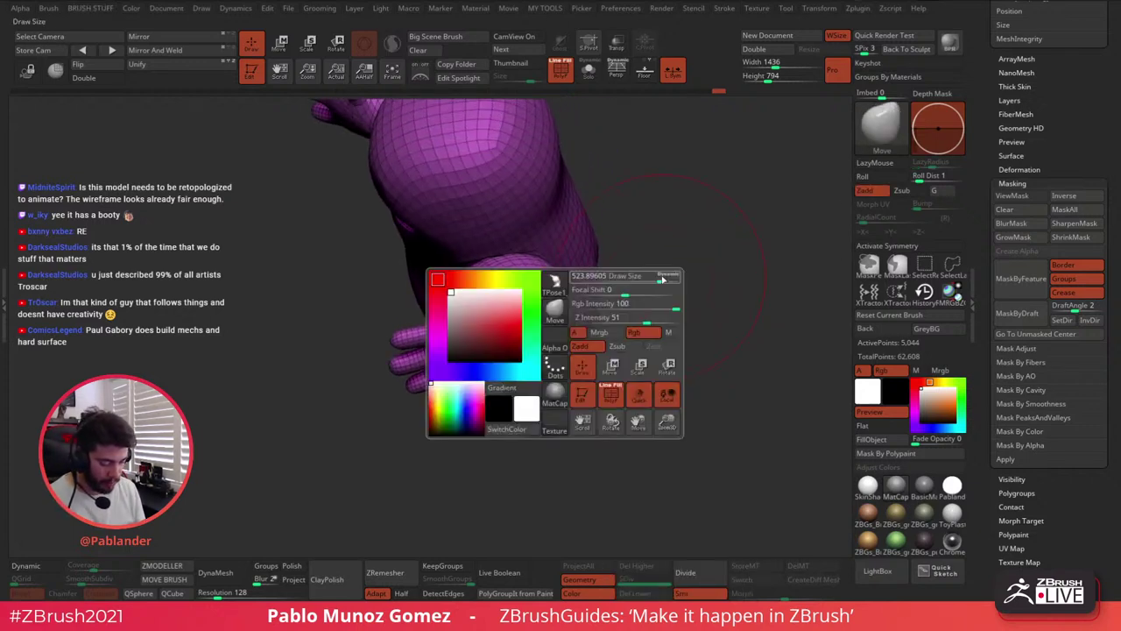
{"action": "key", "text": "b"}
{"action": "left_click_drag", "start_coordinate": [736, 224], "coordinate": [629, 294]}
Smooth the stretched polygons along the inner bend of the left elbow, from the front and underside
{"action": "key", "text": "shift"}
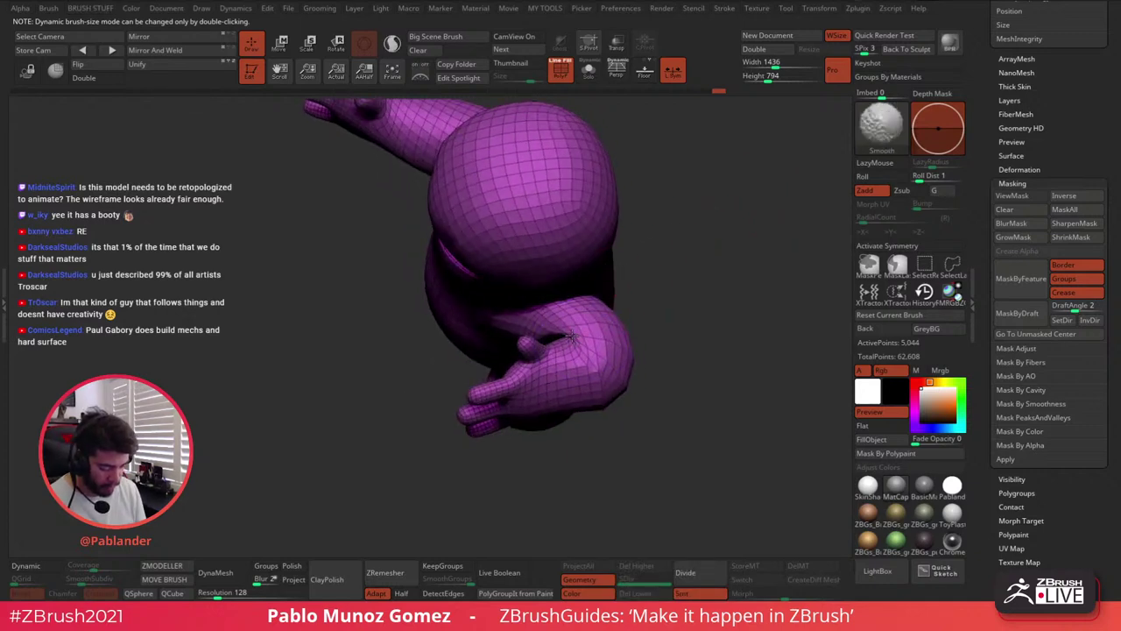
{"action": "mouse_move", "coordinate": [623, 386]}
{"action": "left_mouse_down"}
{"action": "mouse_move", "coordinate": [593, 310]}
{"action": "mouse_move", "coordinate": [599, 292]}
{"action": "left_mouse_up"}
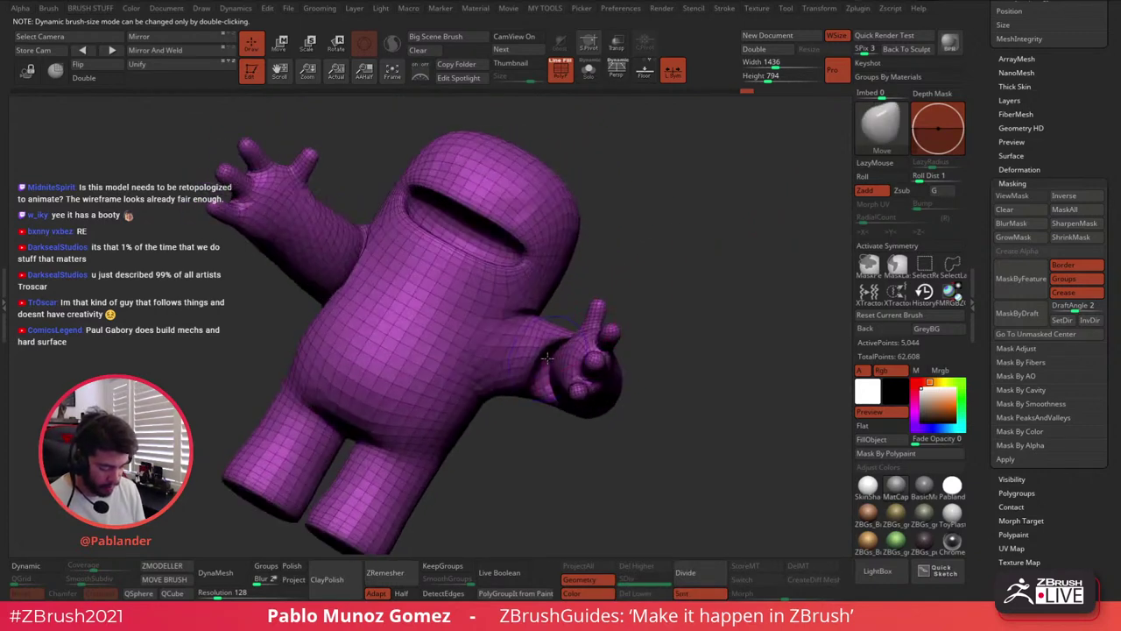
{"action": "left_click_drag", "start_coordinate": [548, 348], "coordinate": [539, 371], "text": "shift"}
{"action": "right_click_drag", "start_coordinate": [539, 379], "coordinate": [608, 293]}
{"action": "key", "text": "shift"}
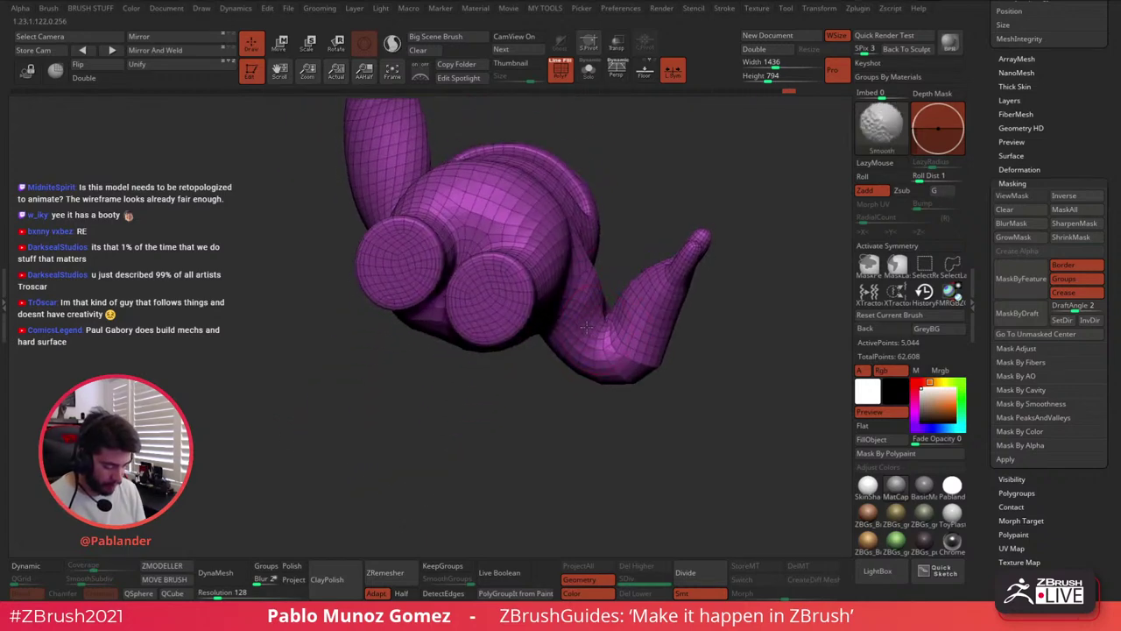
{"action": "key", "text": "shift"}
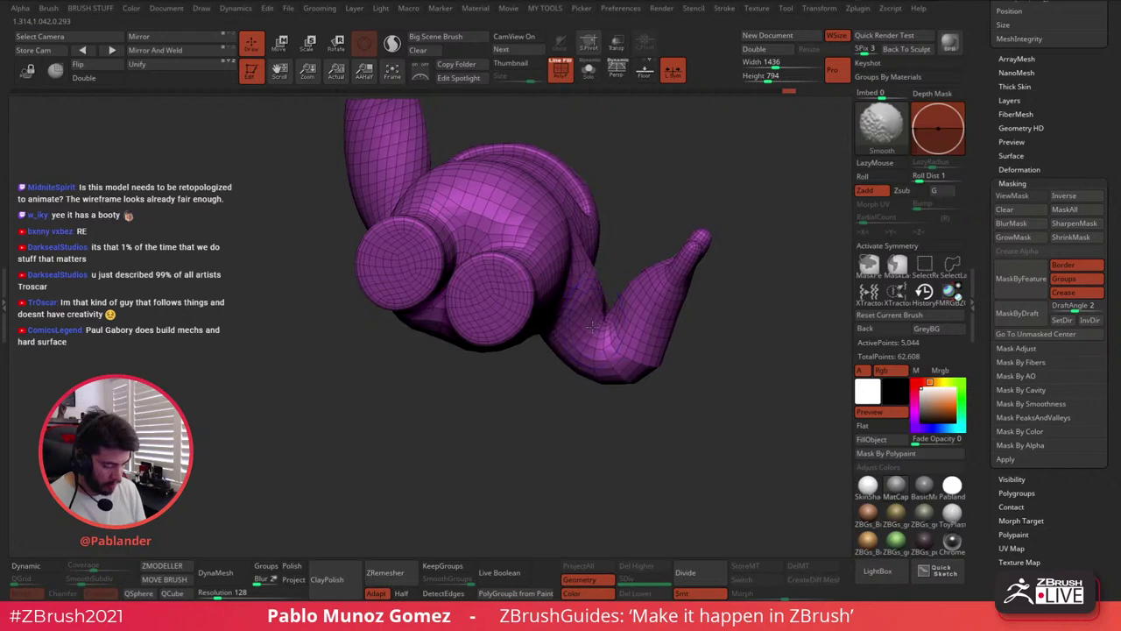
{"action": "mouse_move", "coordinate": [592, 327]}
{"action": "right_mouse_down"}
{"action": "mouse_move", "coordinate": [602, 338]}
{"action": "mouse_move", "coordinate": [608, 296]}
{"action": "mouse_move", "coordinate": [622, 332]}
{"action": "mouse_move", "coordinate": [623, 292]}
{"action": "mouse_move", "coordinate": [600, 322]}
{"action": "mouse_move", "coordinate": [609, 326]}
{"action": "right_mouse_up"}
Smooth and reshape the left shoulder and armpit where the arm joins the torso
{"action": "key", "text": "shift"}
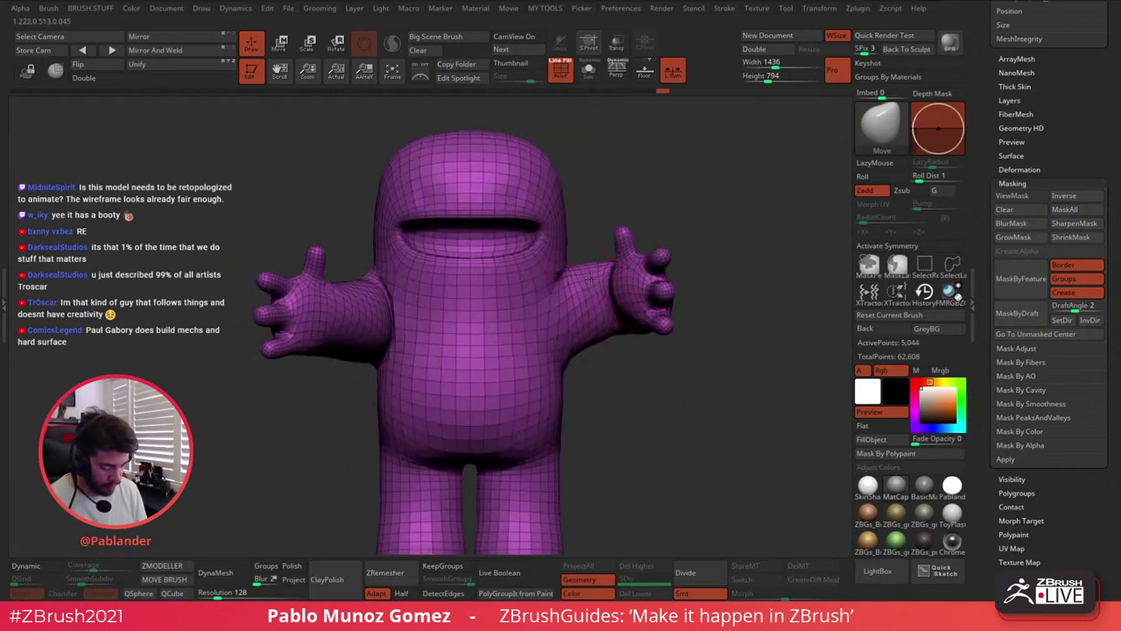
{"action": "key", "text": "shift"}
{"action": "mouse_move", "coordinate": [576, 248]}
{"action": "right_mouse_down"}
{"action": "mouse_move", "coordinate": [534, 260]}
{"action": "mouse_move", "coordinate": [565, 267]}
{"action": "right_mouse_up"}
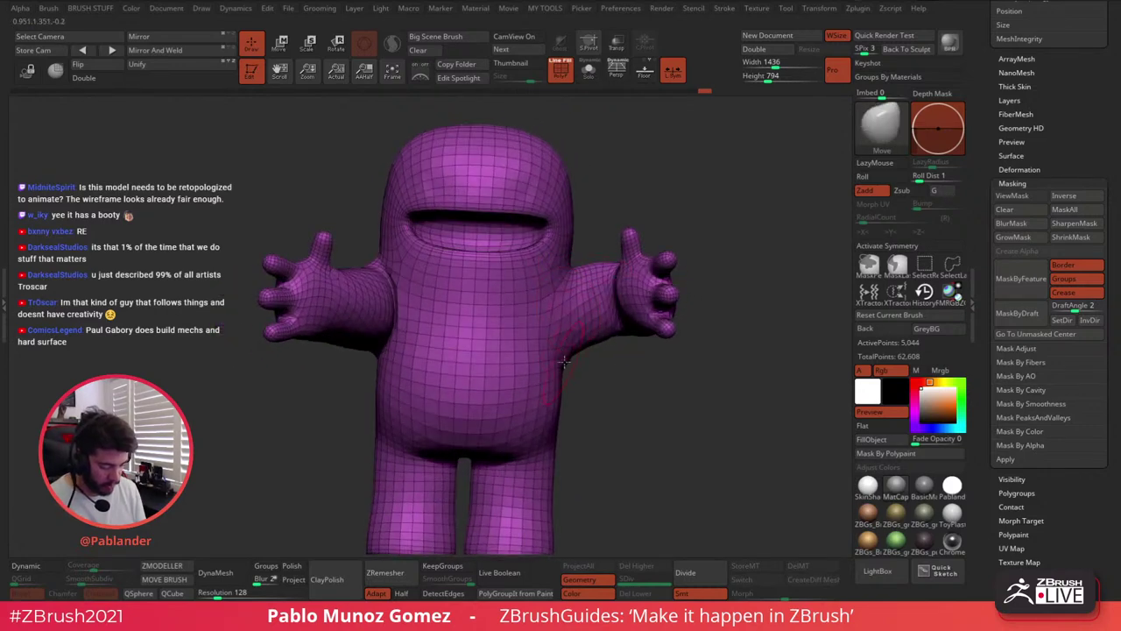
{"action": "right_click_drag", "start_coordinate": [565, 361], "coordinate": [604, 319]}
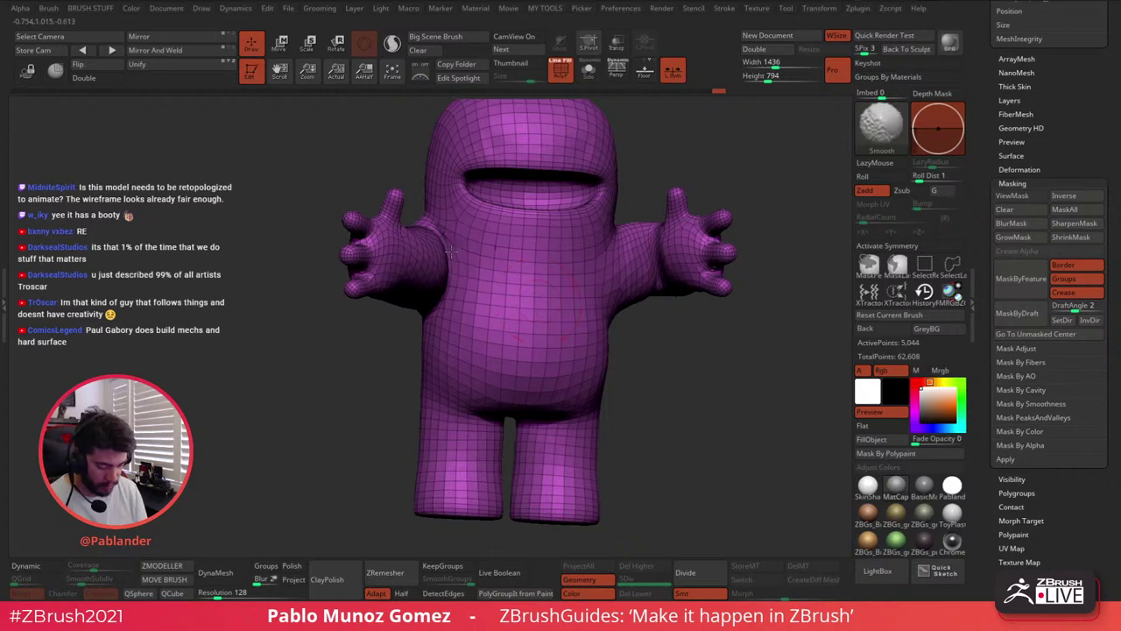
{"action": "right_click_drag", "start_coordinate": [533, 299], "coordinate": [718, 289]}
Smooth the right shoulder's transition into the torso, working around its back side
{"action": "key", "text": "shift"}
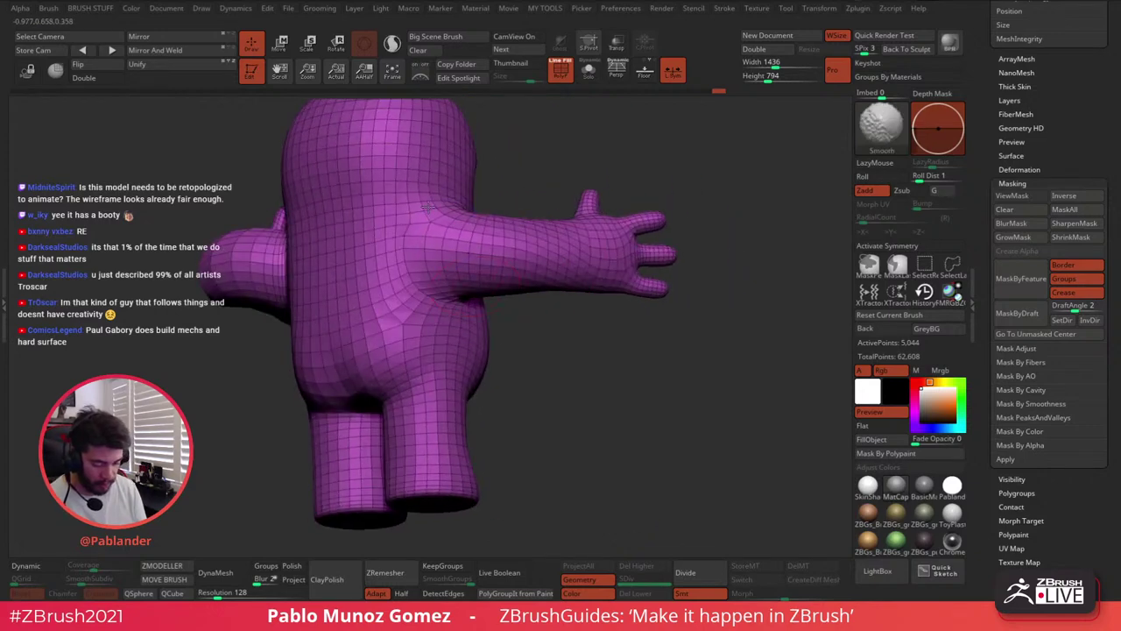
{"action": "mouse_move", "coordinate": [423, 293]}
{"action": "right_mouse_down"}
{"action": "mouse_move", "coordinate": [377, 234]}
{"action": "mouse_move", "coordinate": [358, 259]}
{"action": "mouse_move", "coordinate": [322, 260]}
{"action": "mouse_move", "coordinate": [380, 301]}
{"action": "mouse_move", "coordinate": [467, 278]}
{"action": "mouse_move", "coordinate": [437, 211]}
{"action": "mouse_move", "coordinate": [468, 245]}
{"action": "mouse_move", "coordinate": [482, 233]}
{"action": "right_mouse_up"}
{"action": "key", "text": "shift"}
{"action": "key", "text": "shift"}
{"action": "key", "text": "shift"}
{"action": "right_click", "coordinate": [497, 270]}
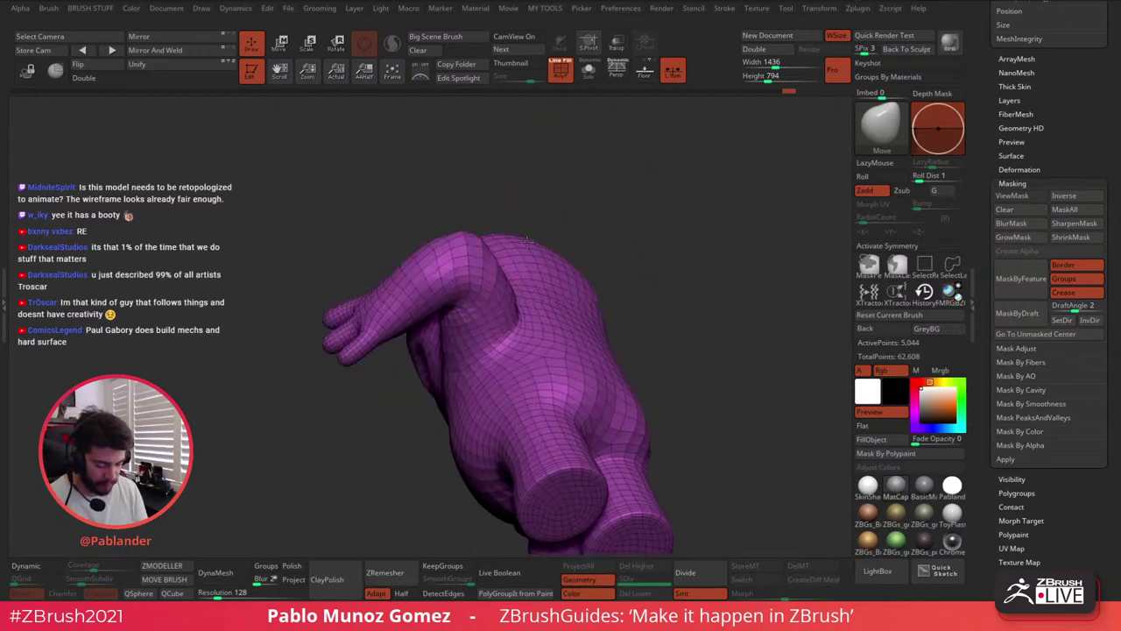
Try smoothing the left upper arm near the elbow, then undo the last stroke
{"action": "right_click_drag", "start_coordinate": [533, 300], "coordinate": [504, 269]}
{"action": "key", "text": "space"}
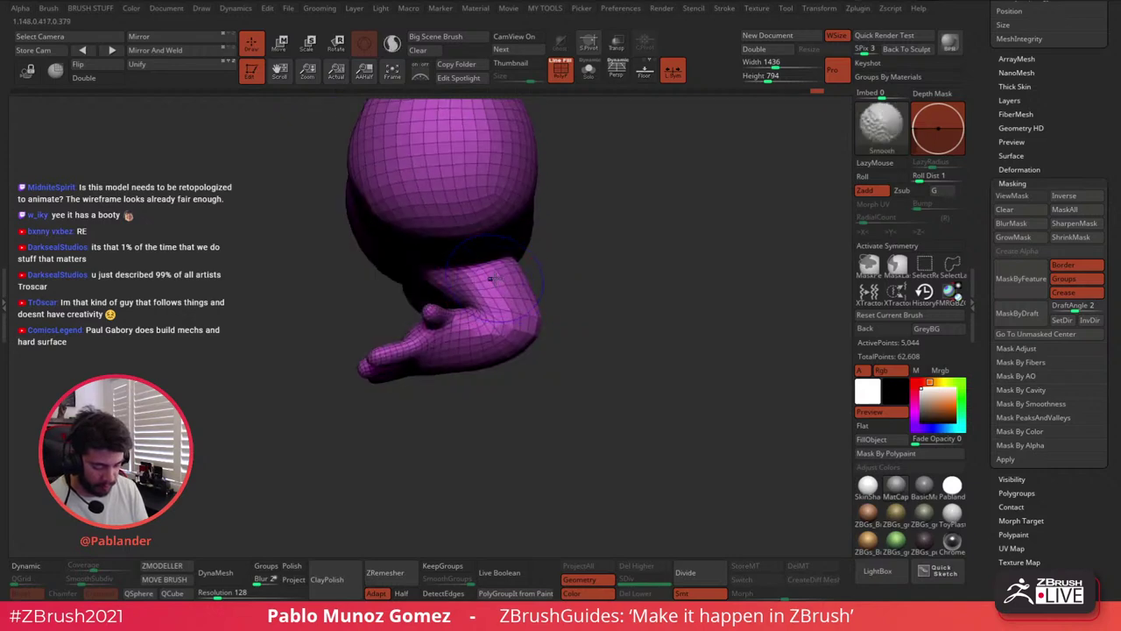
{"action": "key", "text": "ctrl+z"}
Reshape the left elbow and upper arm with the Move brush, using a reduced draw size for the inner bend
{"action": "right_click_drag", "start_coordinate": [441, 286], "coordinate": [488, 194]}
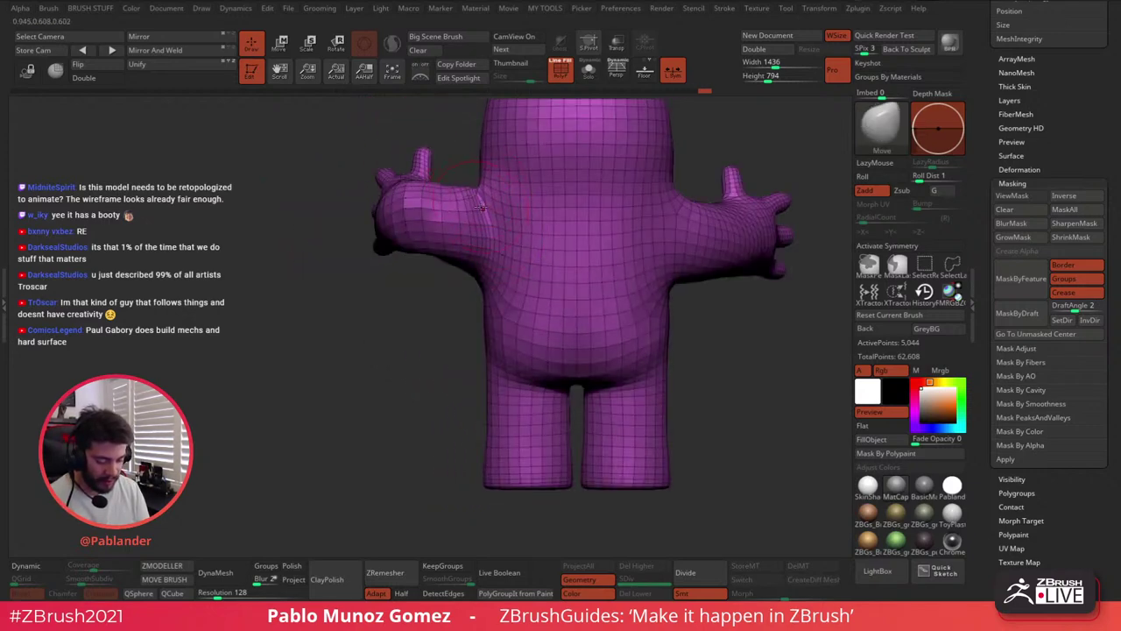
{"action": "mouse_move", "coordinate": [480, 208]}
{"action": "right_mouse_down"}
{"action": "mouse_move", "coordinate": [456, 210]}
{"action": "mouse_move", "coordinate": [456, 265]}
{"action": "mouse_move", "coordinate": [502, 284]}
{"action": "mouse_move", "coordinate": [503, 237]}
{"action": "right_mouse_up"}
{"action": "key", "text": "space"}
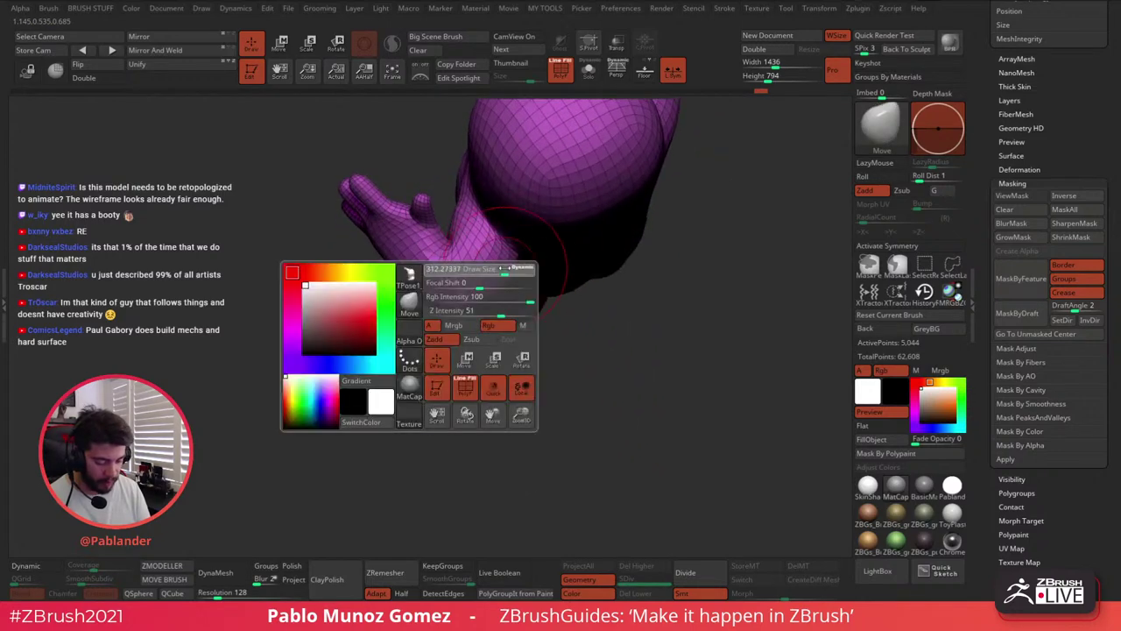
{"action": "left_click_drag", "start_coordinate": [447, 311], "coordinate": [465, 312]}
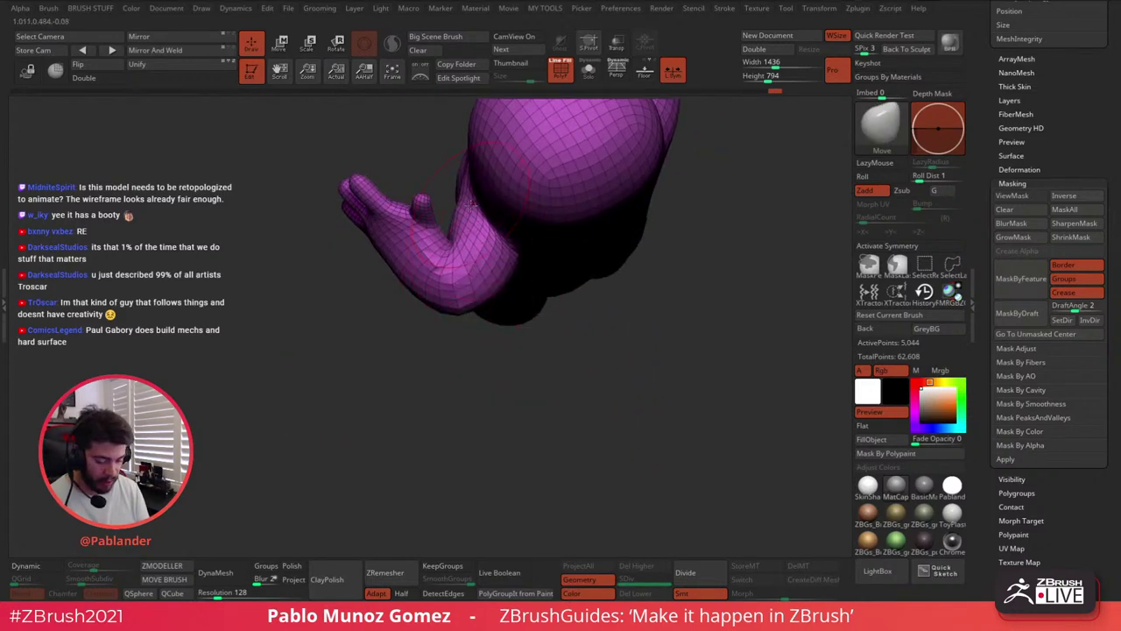
{"action": "right_click", "coordinate": [472, 205]}
{"action": "right_click_drag", "start_coordinate": [471, 204], "coordinate": [470, 255]}
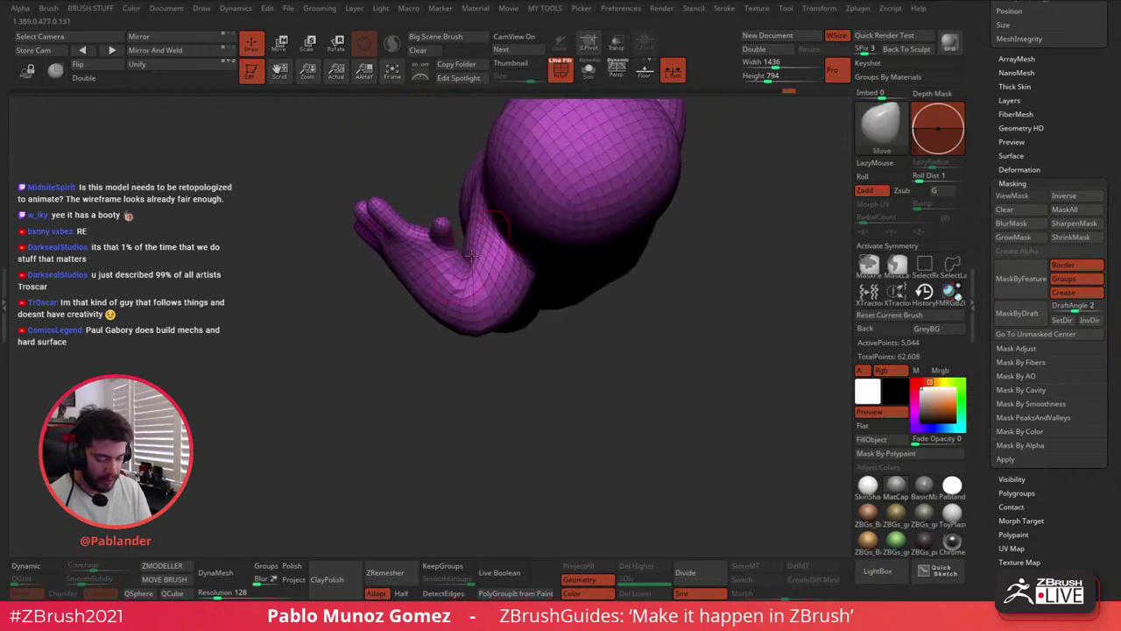
{"action": "right_click_drag", "start_coordinate": [424, 309], "coordinate": [483, 326]}
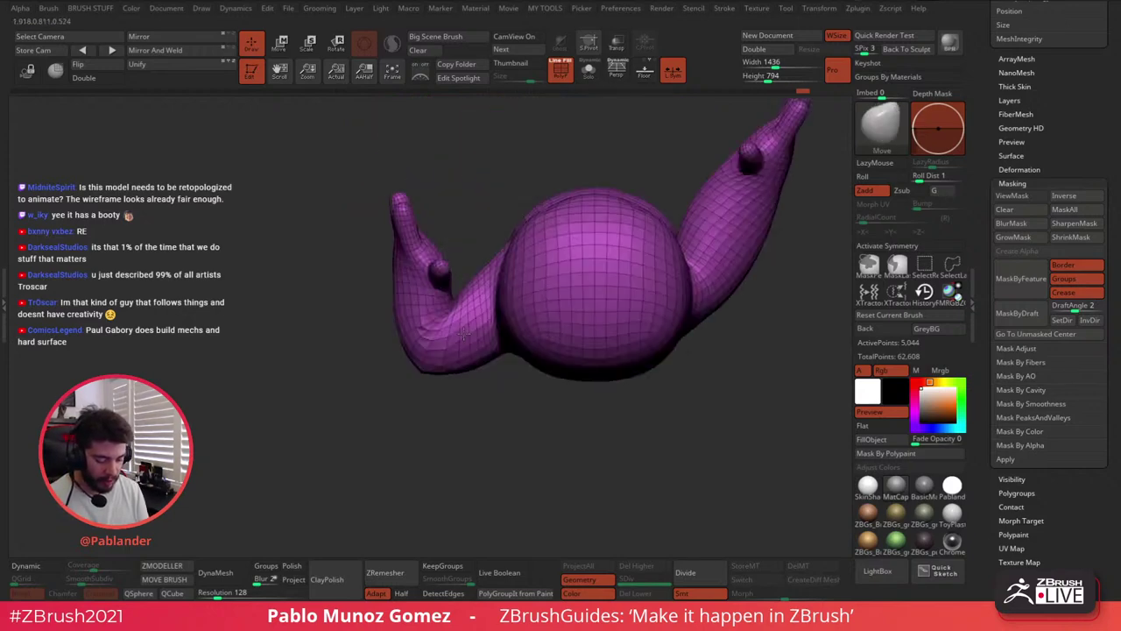
Smooth the back of the left shoulder, refine the left arm from the front, and unhide the rest of the character
{"action": "right_click_drag", "start_coordinate": [463, 408], "coordinate": [481, 321]}
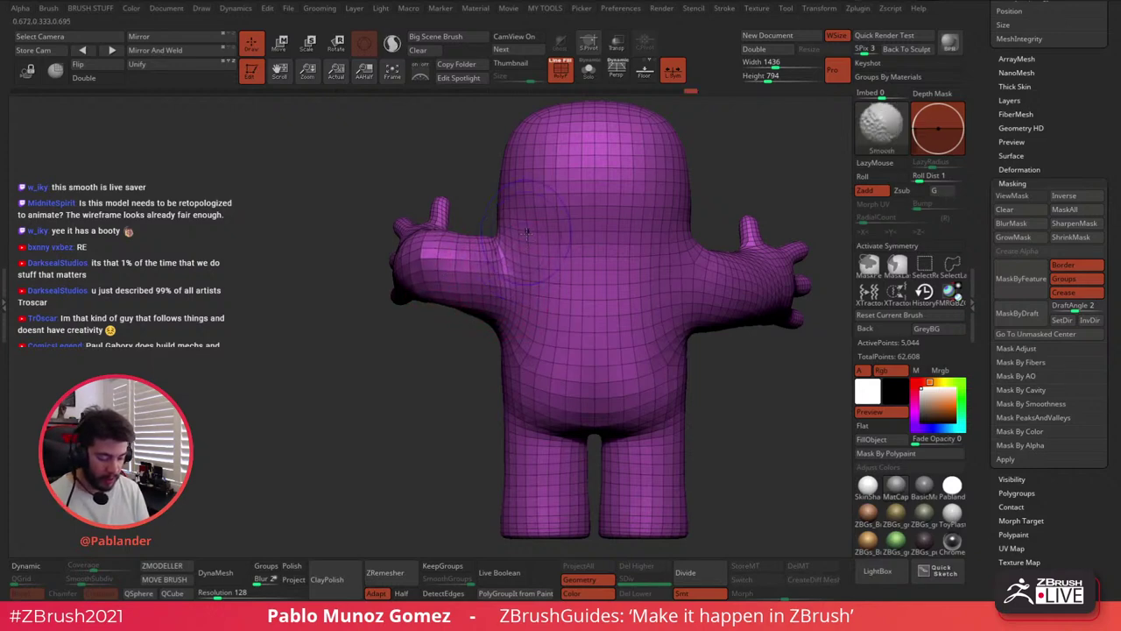
{"action": "right_click_drag", "start_coordinate": [518, 248], "coordinate": [667, 298]}
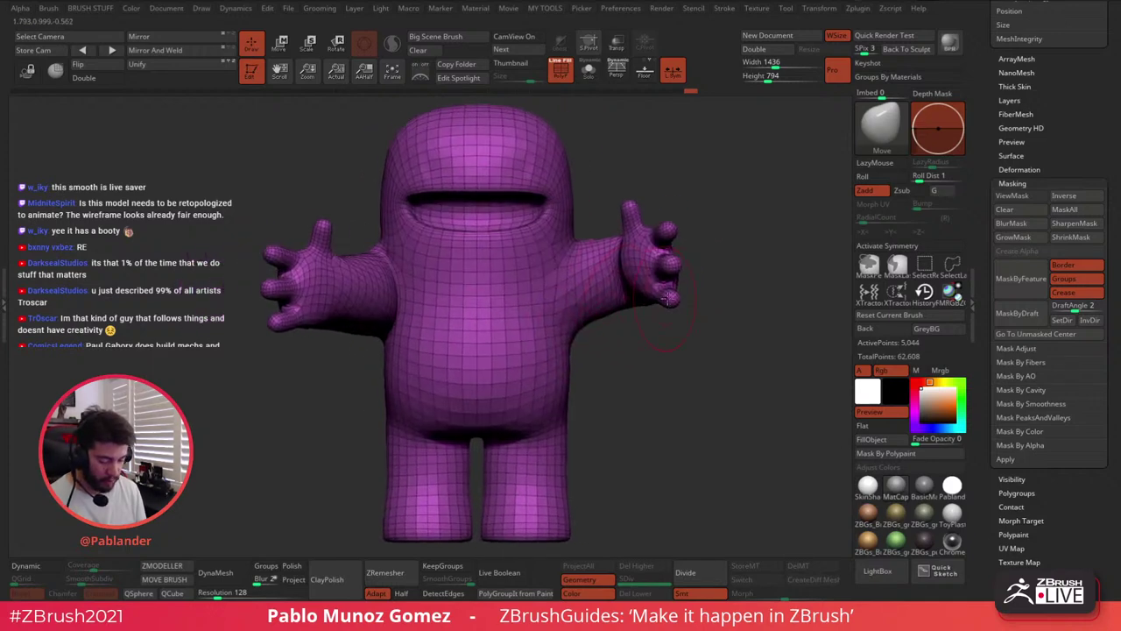
{"action": "right_click_drag", "start_coordinate": [617, 331], "coordinate": [668, 331]}
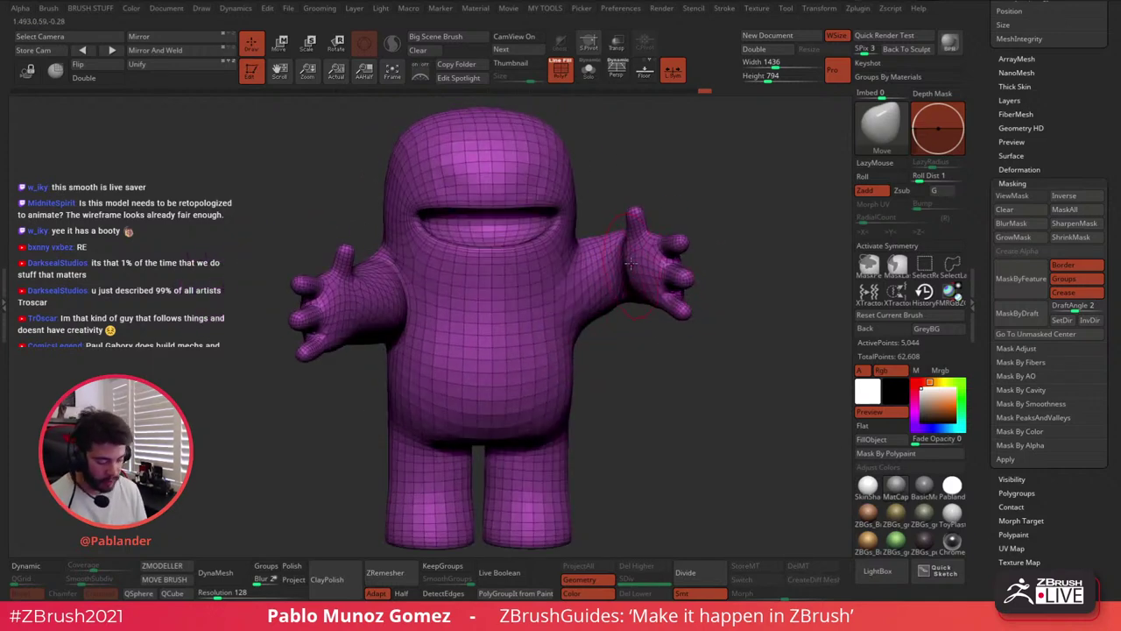
{"action": "right_click_drag", "start_coordinate": [629, 261], "coordinate": [628, 304]}
{"action": "right_click_drag", "start_coordinate": [627, 351], "coordinate": [667, 339], "text": "shift"}
{"action": "left_click", "coordinate": [710, 302], "text": "ctrl+shift"}
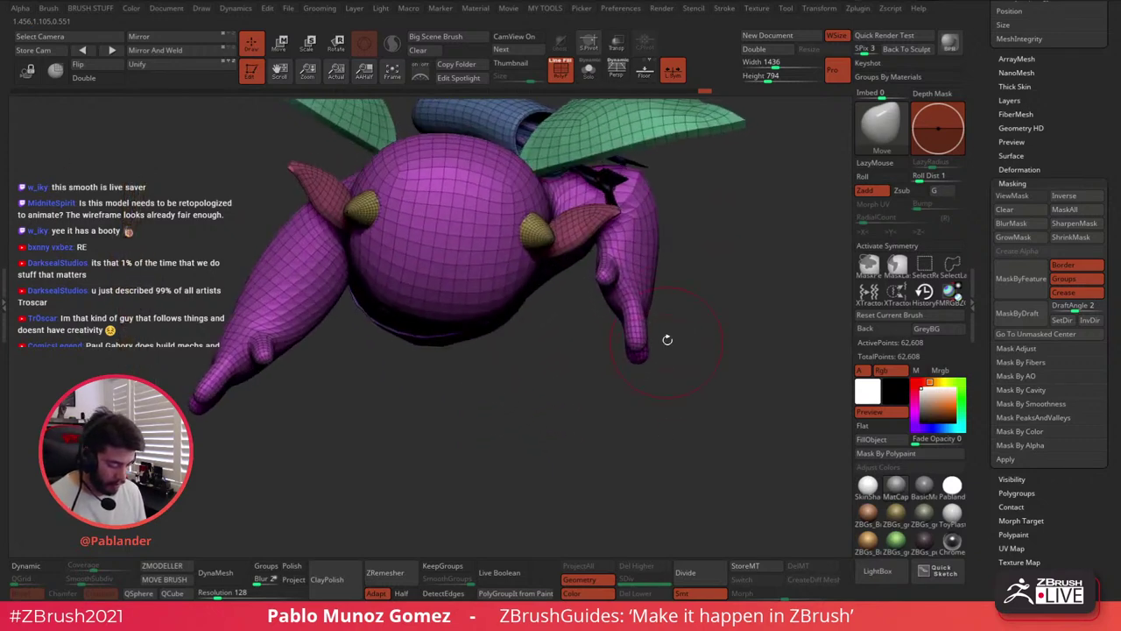
{"action": "left_click", "coordinate": [674, 275], "text": "ctrl"}
{"action": "left_click", "coordinate": [680, 268], "text": "ctrl"}
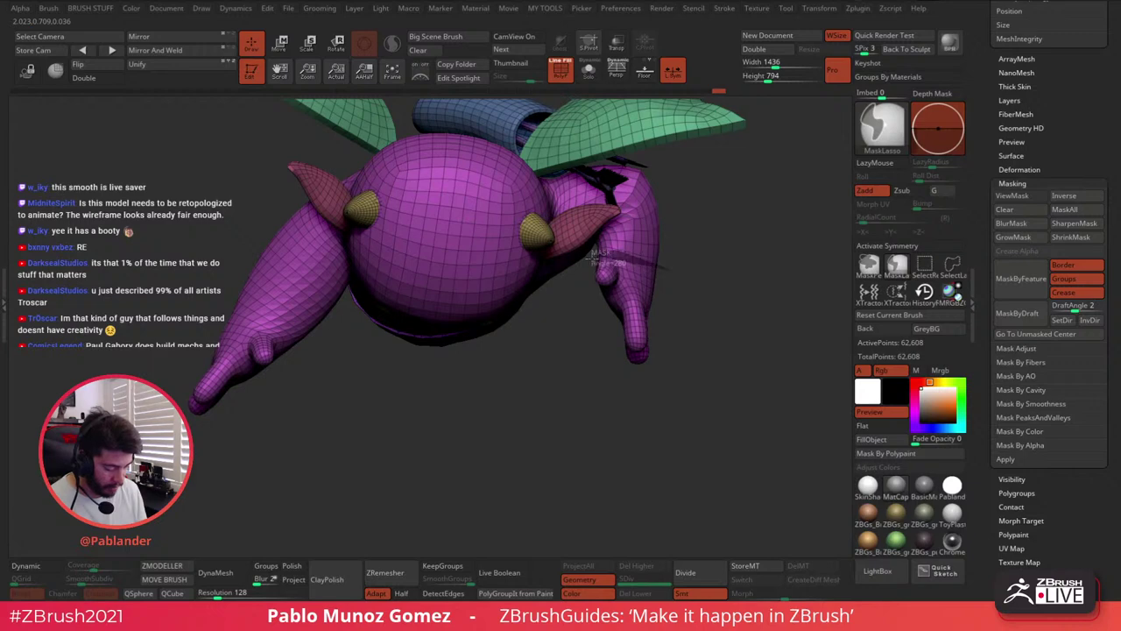
{"action": "mouse_move", "coordinate": [592, 256]}
{"action": "left_mouse_down", "text": "ctrl"}
{"action": "mouse_move", "coordinate": [616, 403]}
{"action": "mouse_move", "coordinate": [714, 335]}
{"action": "left_mouse_up", "text": "ctrl"}
{"action": "mouse_move", "coordinate": [699, 338]}
{"action": "right_mouse_down"}
{"action": "mouse_move", "coordinate": [710, 320]}
{"action": "mouse_move", "coordinate": [734, 320]}
{"action": "right_mouse_up"}
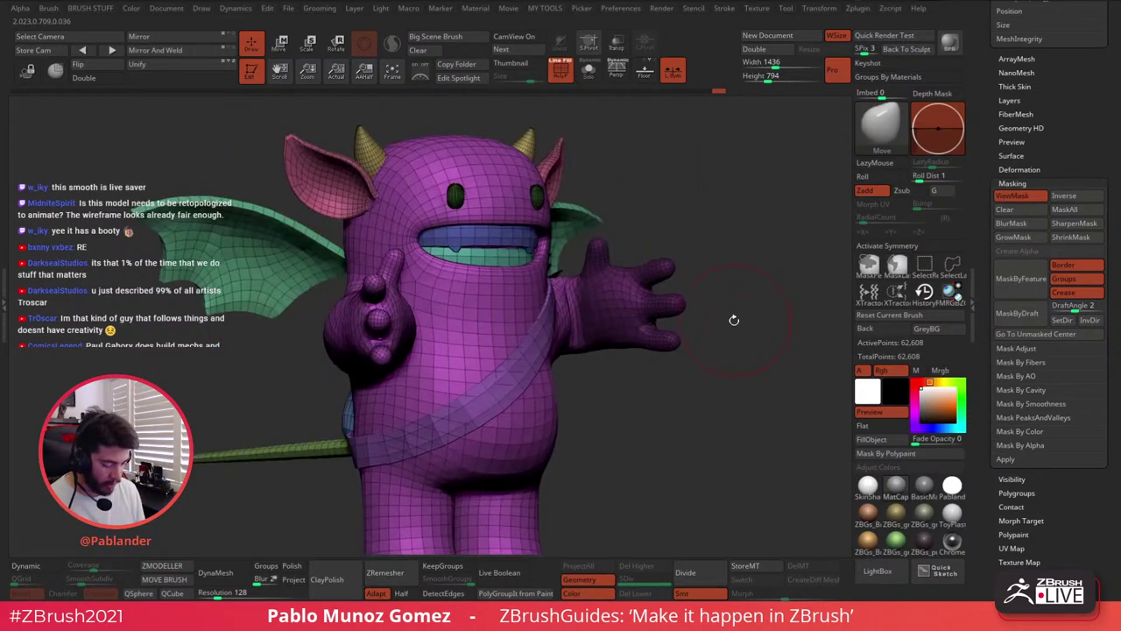
Turn on Solo and double-sided display, and separate the left hand from the body's visibility with the SelectLasso brush
{"action": "left_click", "coordinate": [589, 71]}
{"action": "right_click_drag", "start_coordinate": [726, 247], "coordinate": [714, 319]}
{"action": "mouse_move", "coordinate": [675, 353]}
{"action": "right_mouse_down"}
{"action": "mouse_move", "coordinate": [625, 388]}
{"action": "mouse_move", "coordinate": [631, 369]}
{"action": "right_mouse_up"}
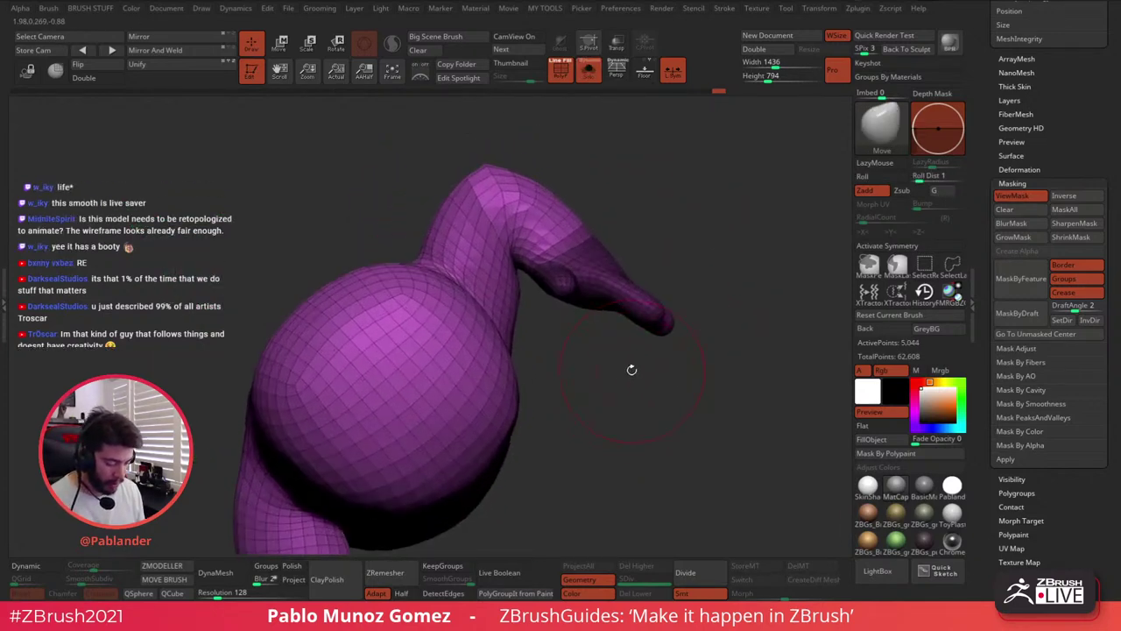
{"action": "left_click", "coordinate": [612, 285], "text": "ctrl+shift"}
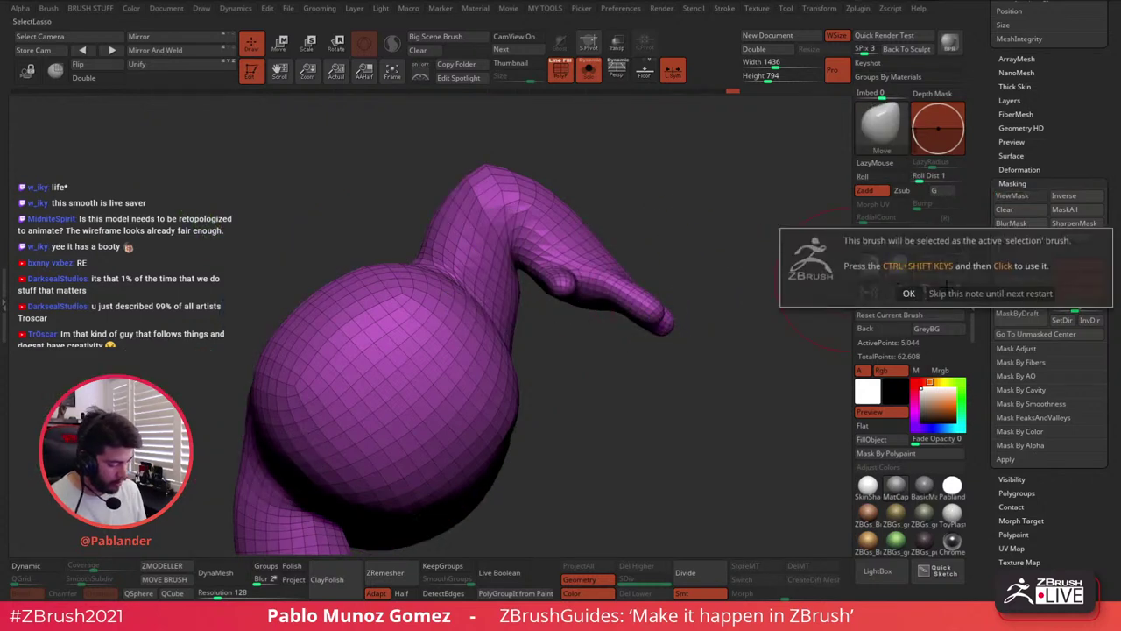
{"action": "left_click", "coordinate": [948, 293]}
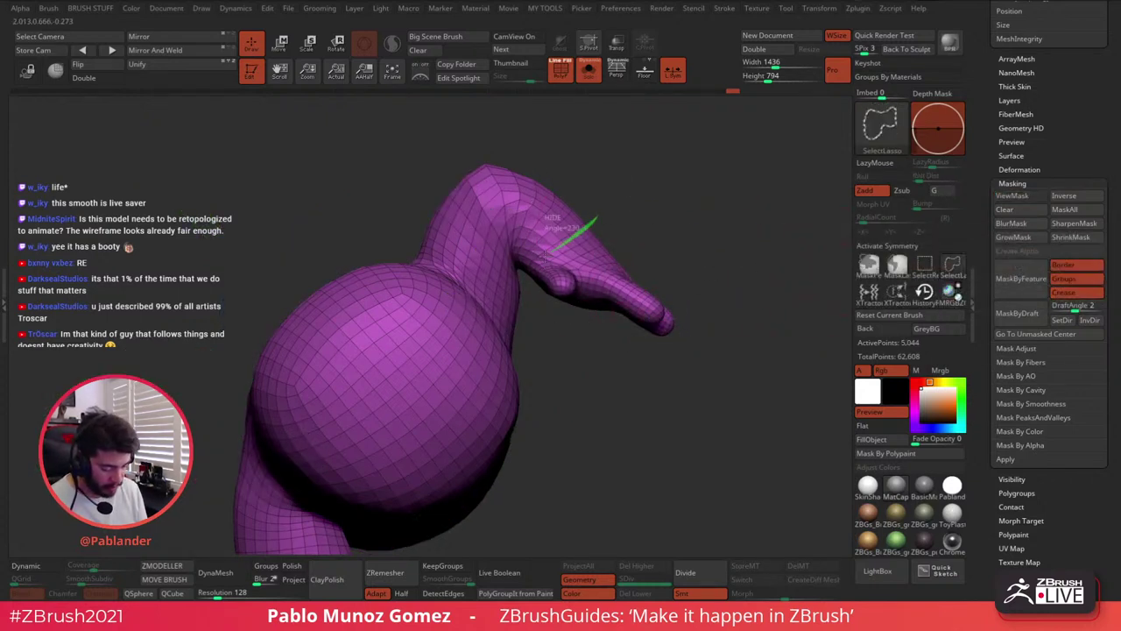
{"action": "mouse_move", "coordinate": [544, 255]}
{"action": "left_mouse_down", "text": "ctrl+shift"}
{"action": "mouse_move", "coordinate": [574, 350]}
{"action": "mouse_move", "coordinate": [692, 382]}
{"action": "mouse_move", "coordinate": [684, 289]}
{"action": "mouse_move", "coordinate": [656, 253]}
{"action": "left_mouse_up", "text": "ctrl+shift"}
{"action": "left_click", "coordinate": [103, 78]}
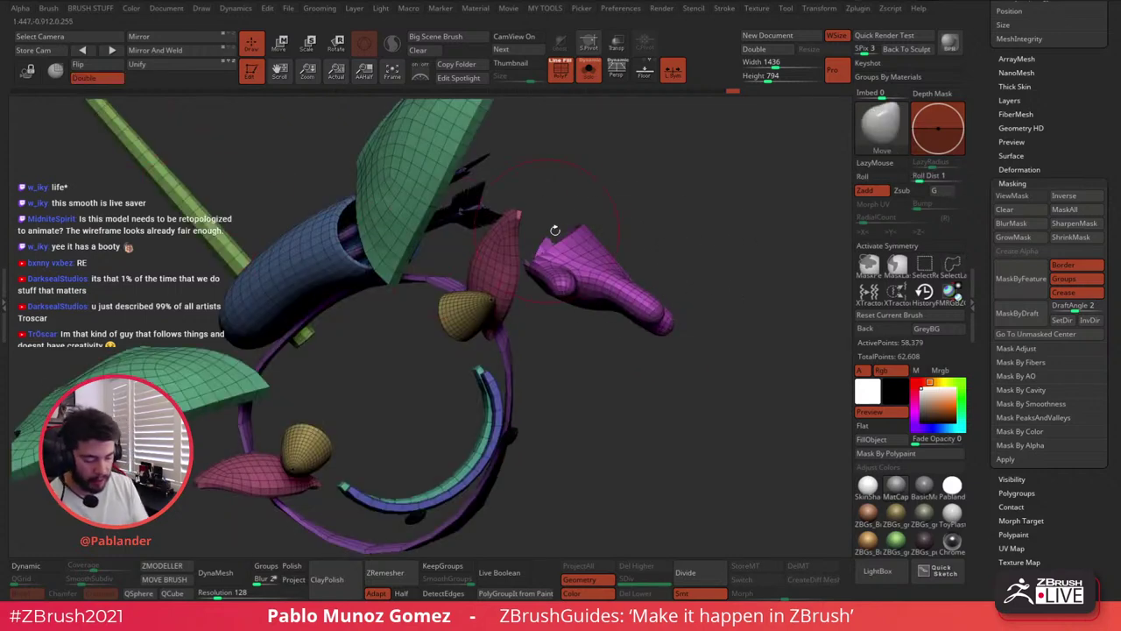
{"action": "mouse_move", "coordinate": [666, 254]}
{"action": "left_mouse_down", "text": "ctrl+shift"}
{"action": "mouse_move", "coordinate": [683, 207]}
{"action": "mouse_move", "coordinate": [673, 197]}
{"action": "left_mouse_up", "text": "ctrl+shift"}
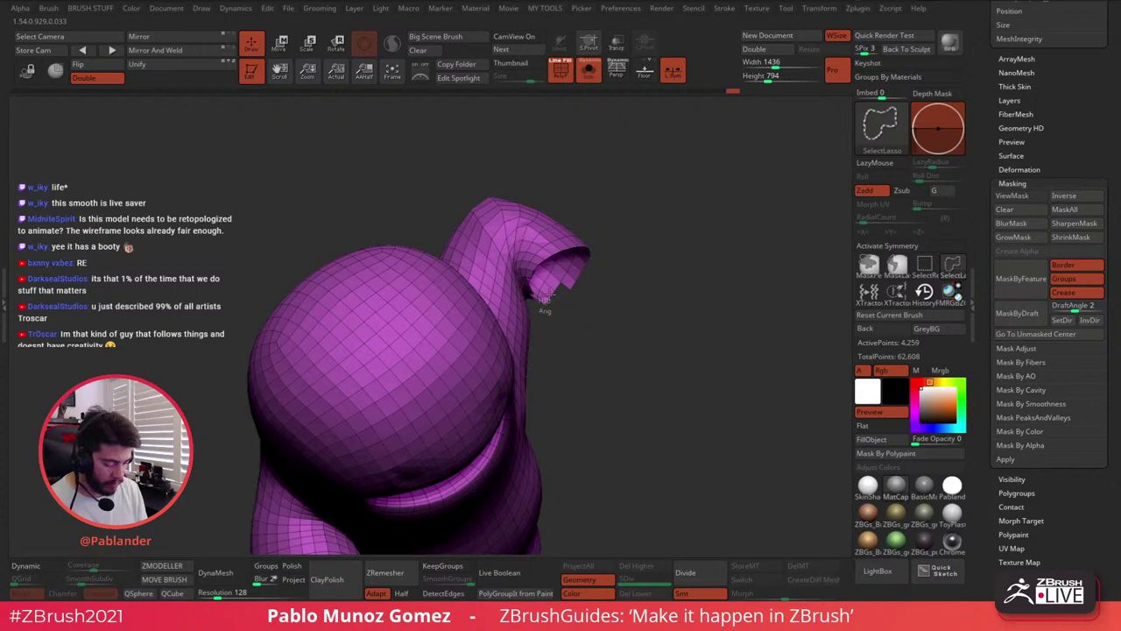
Trim stray polygons at the left wrist selection and give the body without the hand its own polygroup
{"action": "left_click_drag", "start_coordinate": [595, 241], "coordinate": [602, 304], "text": "ctrl+alt+shift"}
{"action": "mouse_move", "coordinate": [614, 289]}
{"action": "left_mouse_down"}
{"action": "mouse_move", "coordinate": [625, 266]}
{"action": "mouse_move", "coordinate": [636, 281]}
{"action": "mouse_move", "coordinate": [646, 245]}
{"action": "mouse_move", "coordinate": [683, 236]}
{"action": "mouse_move", "coordinate": [565, 235]}
{"action": "left_mouse_up"}
{"action": "left_click", "coordinate": [657, 250], "text": "ctrl+shift"}
{"action": "key", "text": "ctrl+shift"}
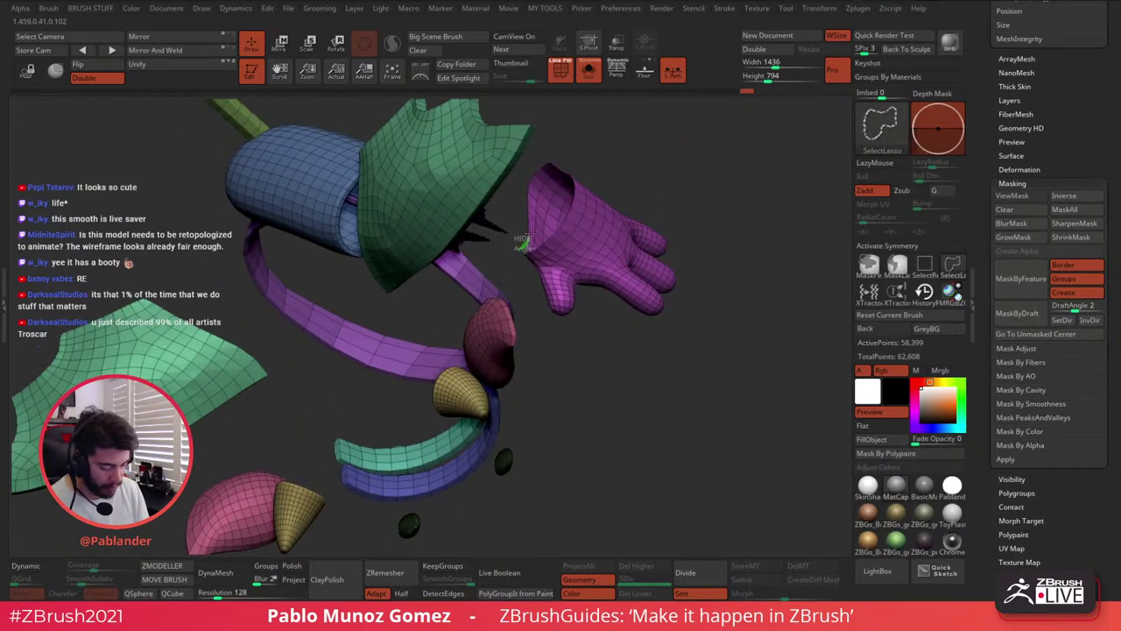
{"action": "left_click_drag", "start_coordinate": [512, 197], "coordinate": [517, 179], "text": "ctrl+alt+shift"}
{"action": "left_click_drag", "start_coordinate": [698, 186], "coordinate": [712, 199], "text": "ctrl+shift"}
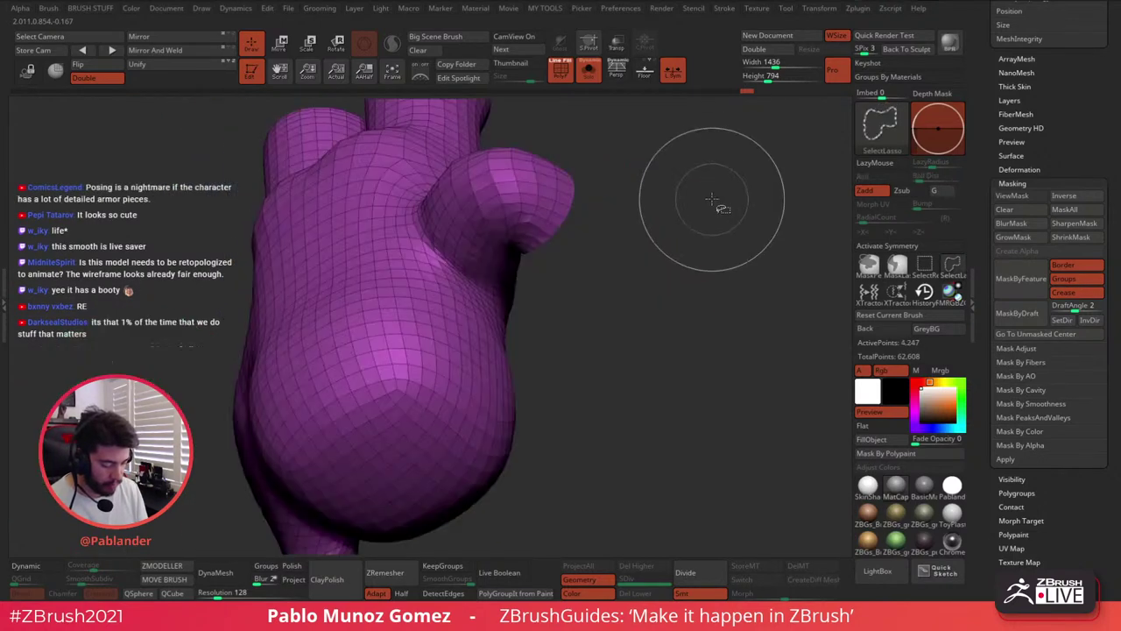
{"action": "left_click", "coordinate": [687, 266], "text": "ctrl+shift"}
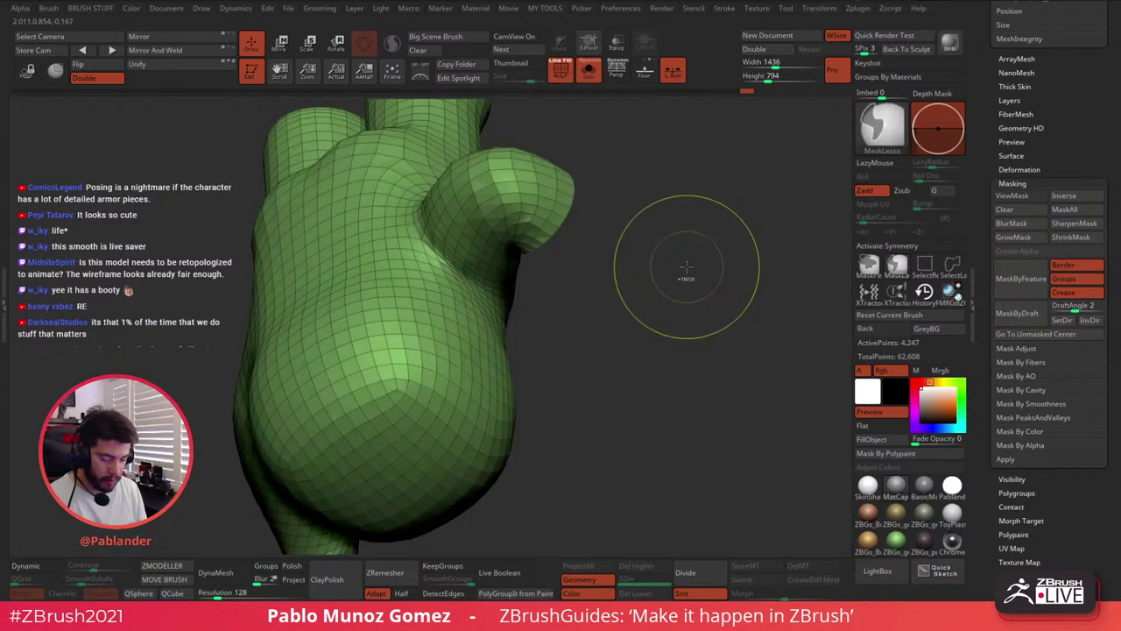
{"action": "left_click_drag", "start_coordinate": [671, 271], "coordinate": [688, 302]}
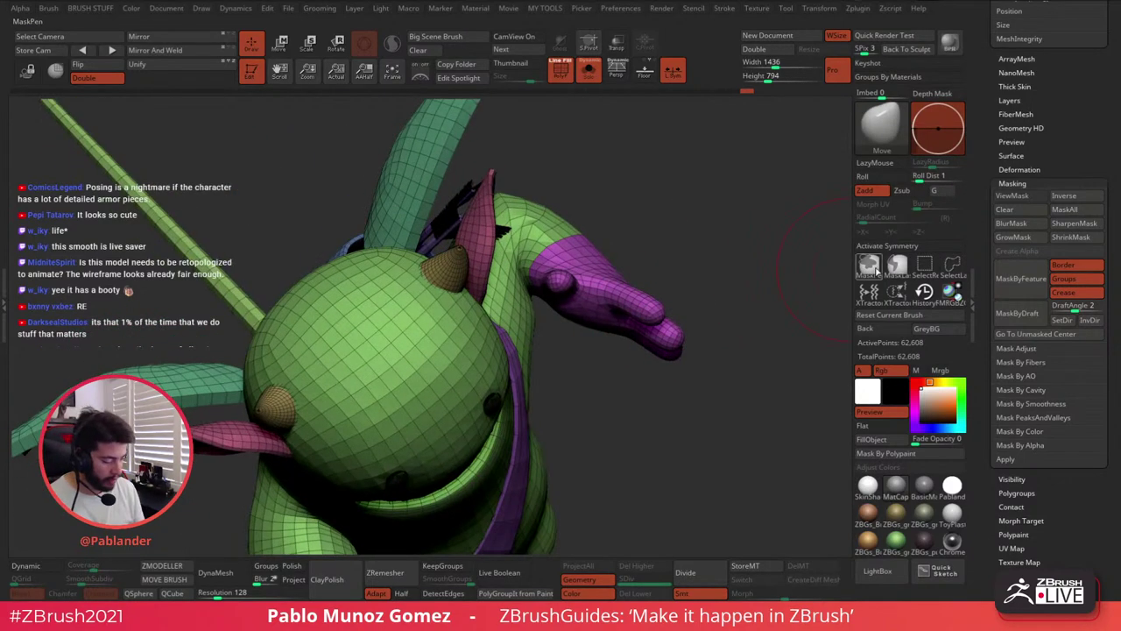
Isolate the left hand's polygroup to mask it, show the whole model again, and invert the mask
{"action": "left_click", "coordinate": [663, 337], "text": "ctrl+shift"}
{"action": "left_click", "coordinate": [725, 290], "text": "ctrl"}
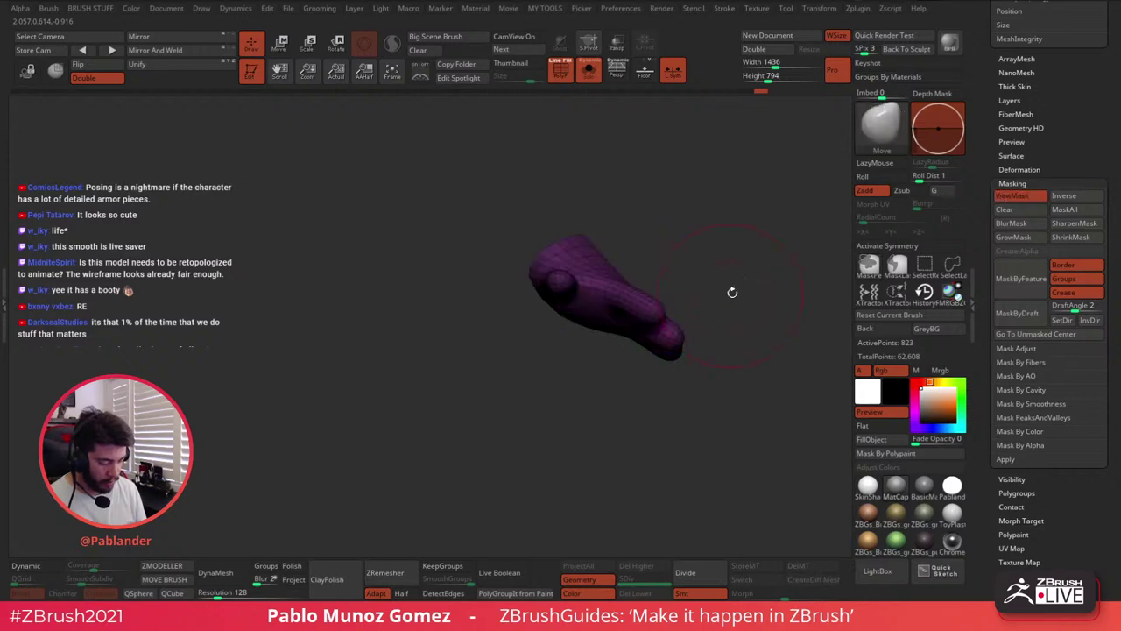
{"action": "left_click", "coordinate": [711, 280], "text": "ctrl+shift"}
{"action": "key", "text": "w"}
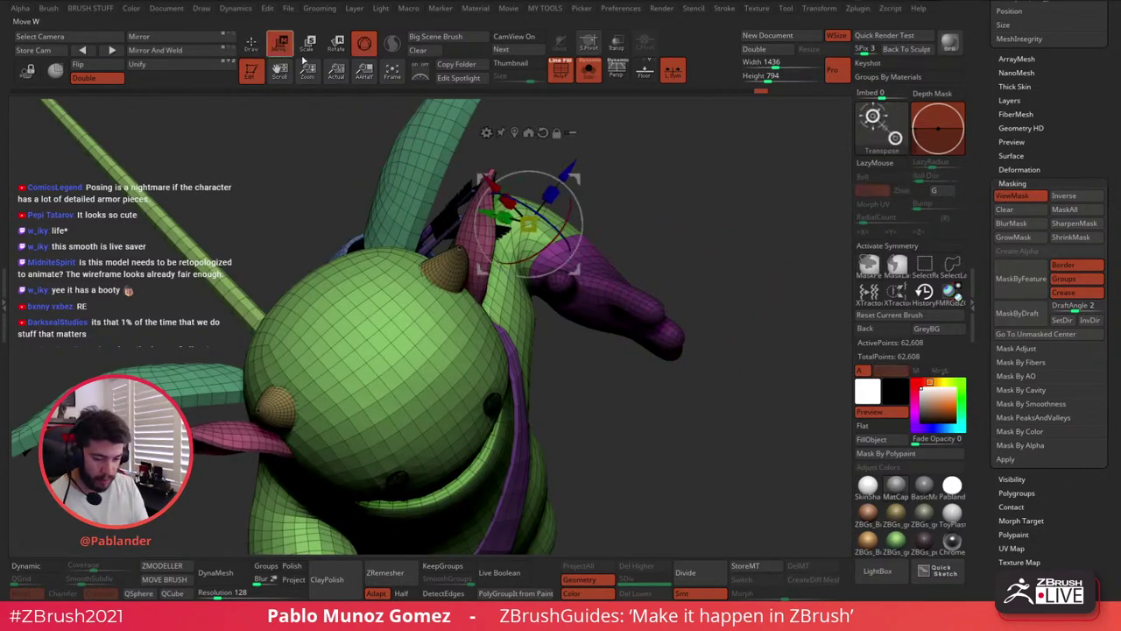
{"action": "left_click", "coordinate": [592, 235], "text": "ctrl"}
{"action": "left_click_drag", "start_coordinate": [638, 187], "coordinate": [641, 235]}
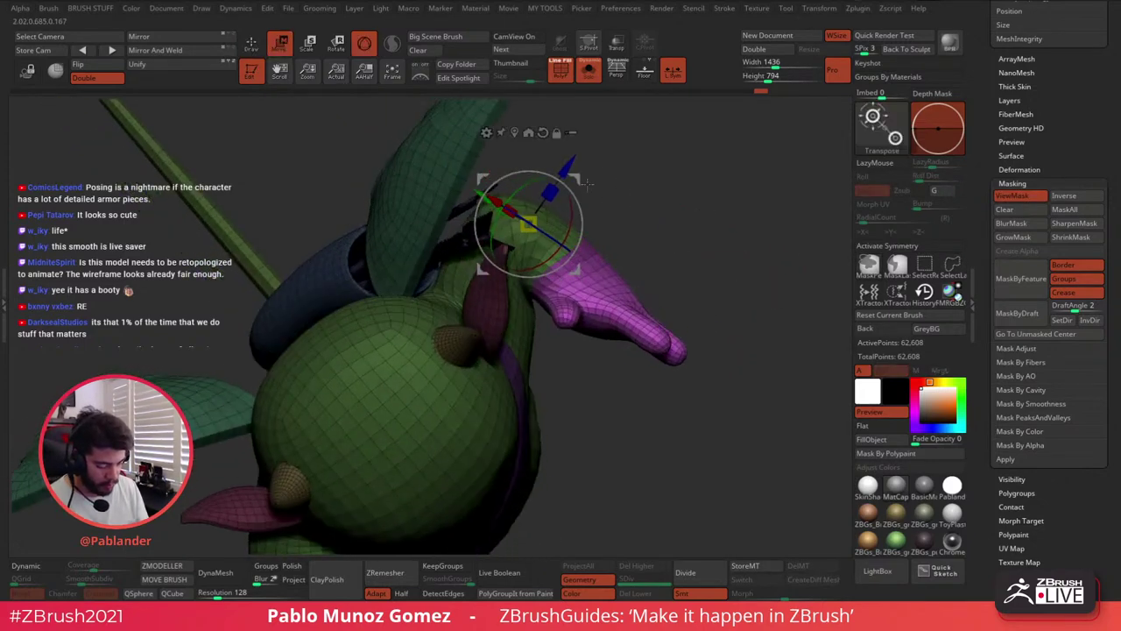
Place the gizmo at the left wrist and rotate the hand inward, then return to Draw mode
{"action": "left_click_drag", "start_coordinate": [578, 178], "coordinate": [631, 278], "text": "alt"}
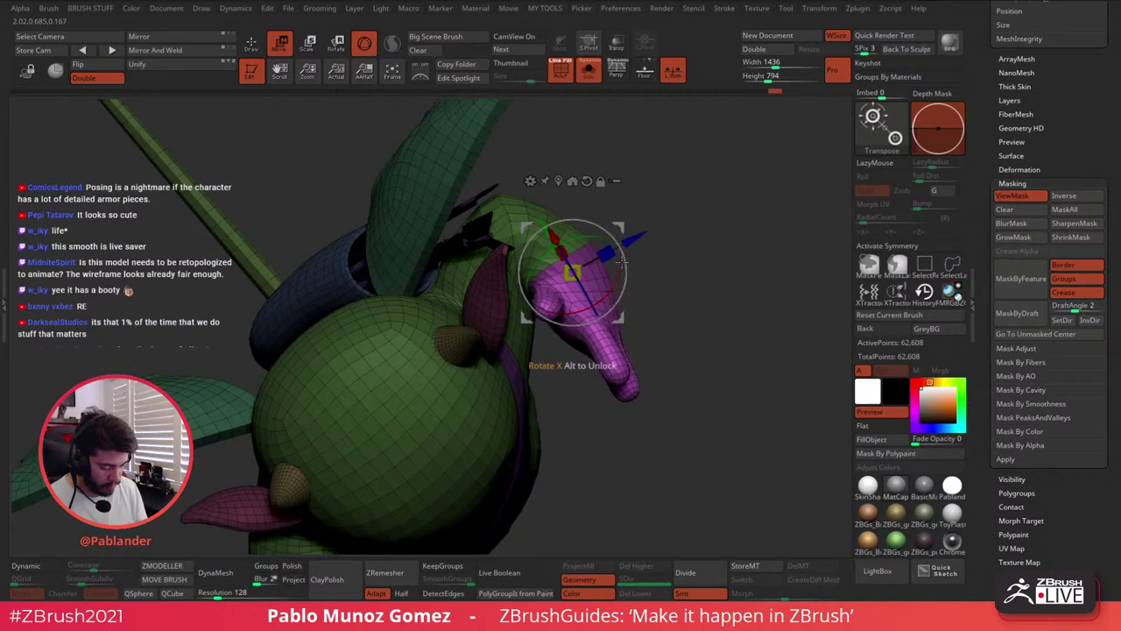
{"action": "left_click_drag", "start_coordinate": [621, 227], "coordinate": [629, 218]}
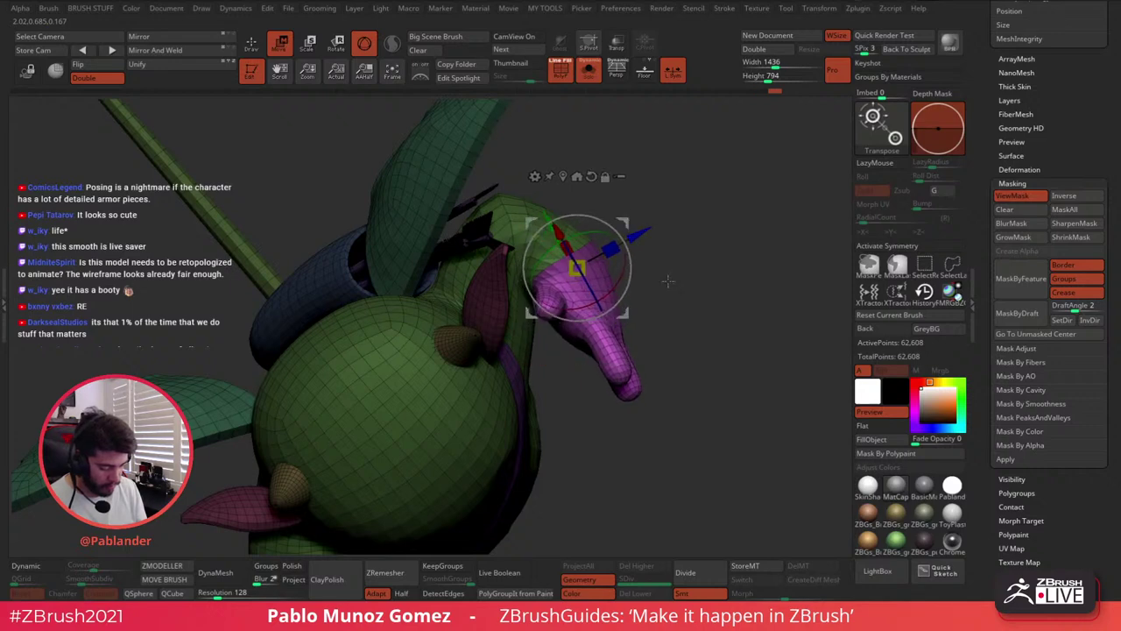
{"action": "left_click_drag", "start_coordinate": [667, 281], "coordinate": [633, 266]}
{"action": "left_click_drag", "start_coordinate": [668, 272], "coordinate": [643, 256]}
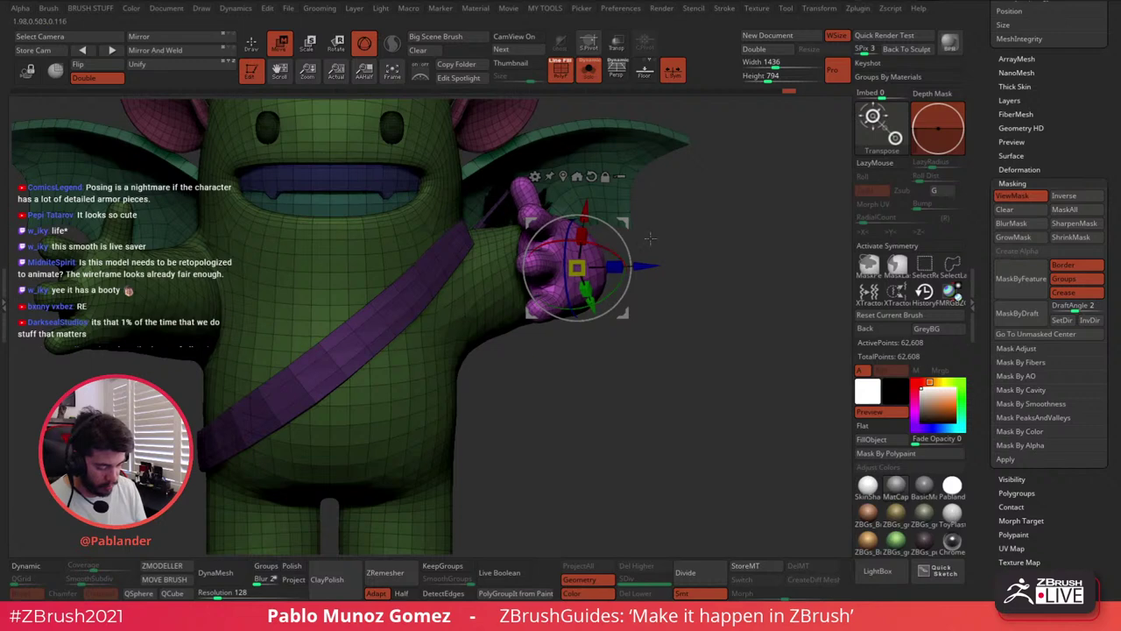
{"action": "key", "text": "ctrl+h"}
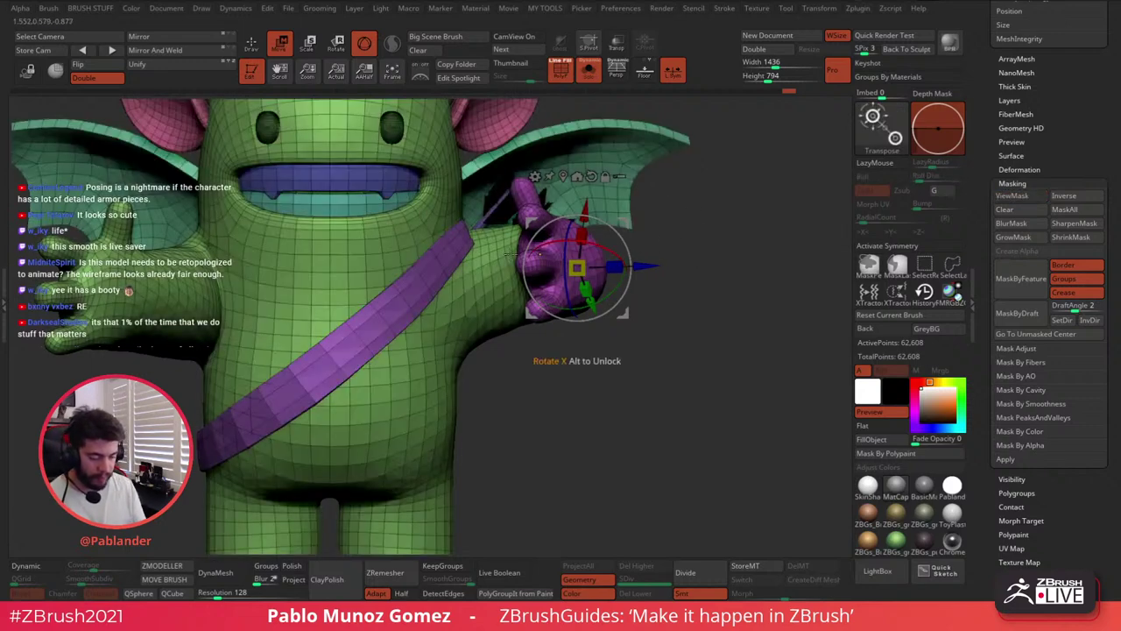
{"action": "key", "text": "q"}
{"action": "right_click_drag", "start_coordinate": [613, 368], "coordinate": [556, 305], "text": "ctrl"}
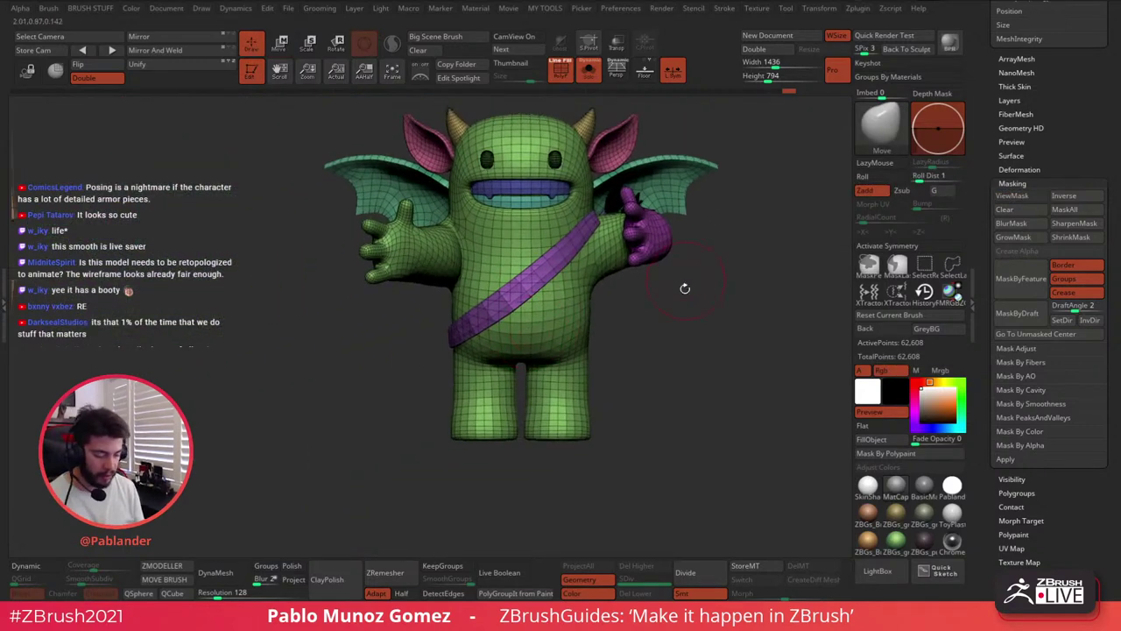
{"action": "left_click_drag", "start_coordinate": [684, 286], "coordinate": [567, 359]}
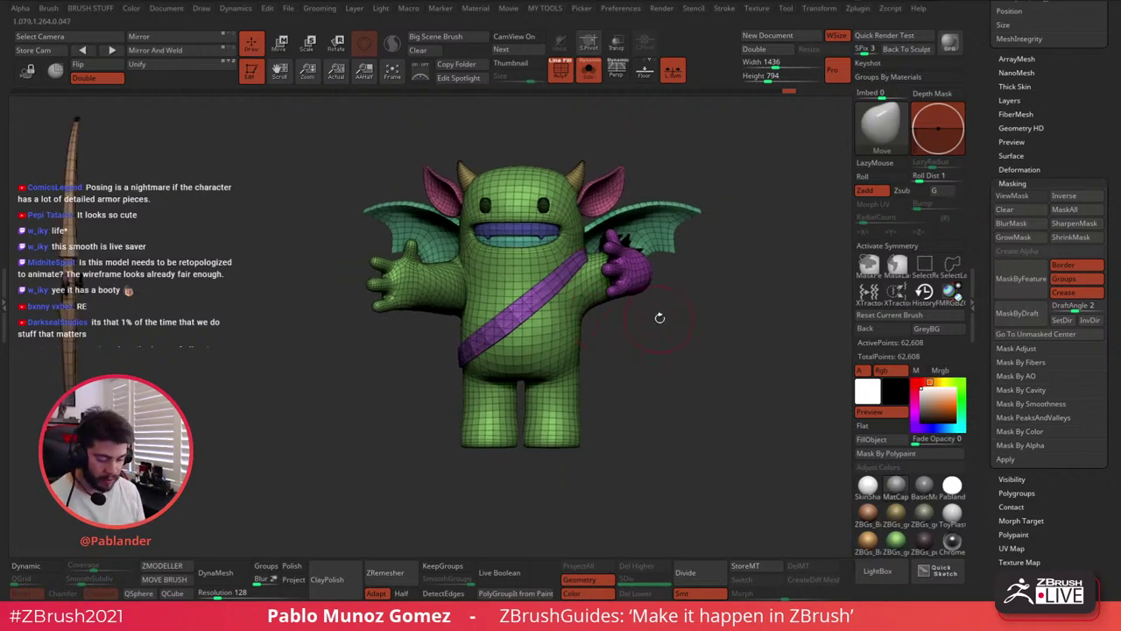
{"action": "left_click_drag", "start_coordinate": [640, 343], "coordinate": [633, 344]}
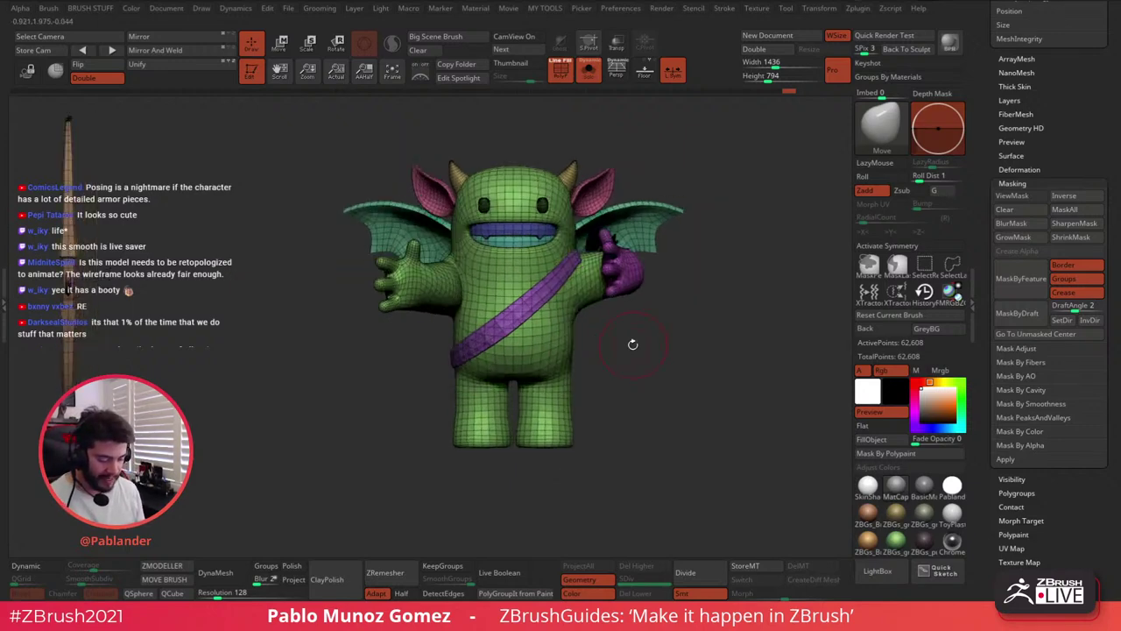
{"action": "left_click_drag", "start_coordinate": [615, 307], "coordinate": [592, 312]}
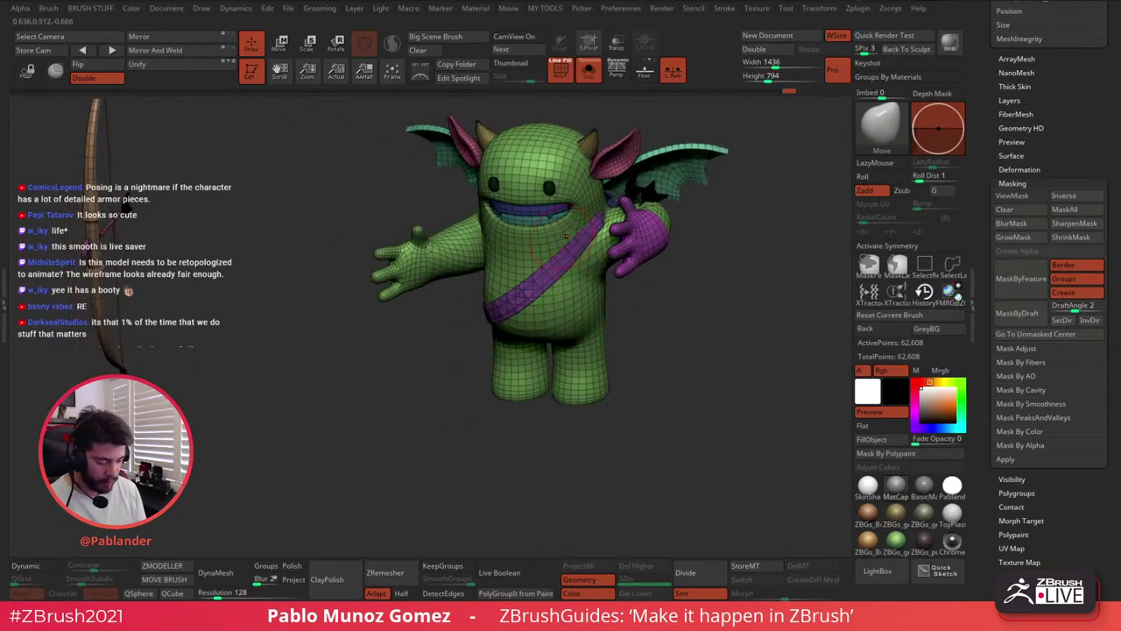
{"action": "mouse_move", "coordinate": [571, 225]}
{"action": "right_mouse_down"}
{"action": "mouse_move", "coordinate": [583, 216]}
{"action": "mouse_move", "coordinate": [589, 230]}
{"action": "right_mouse_up"}
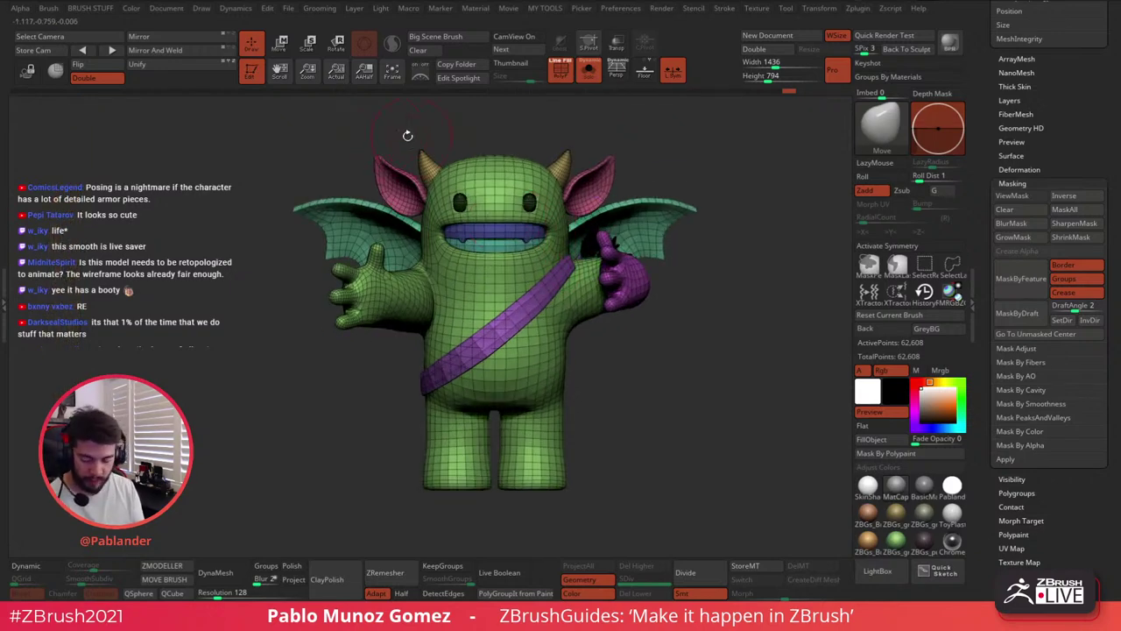
{"action": "key", "text": "ctrl"}
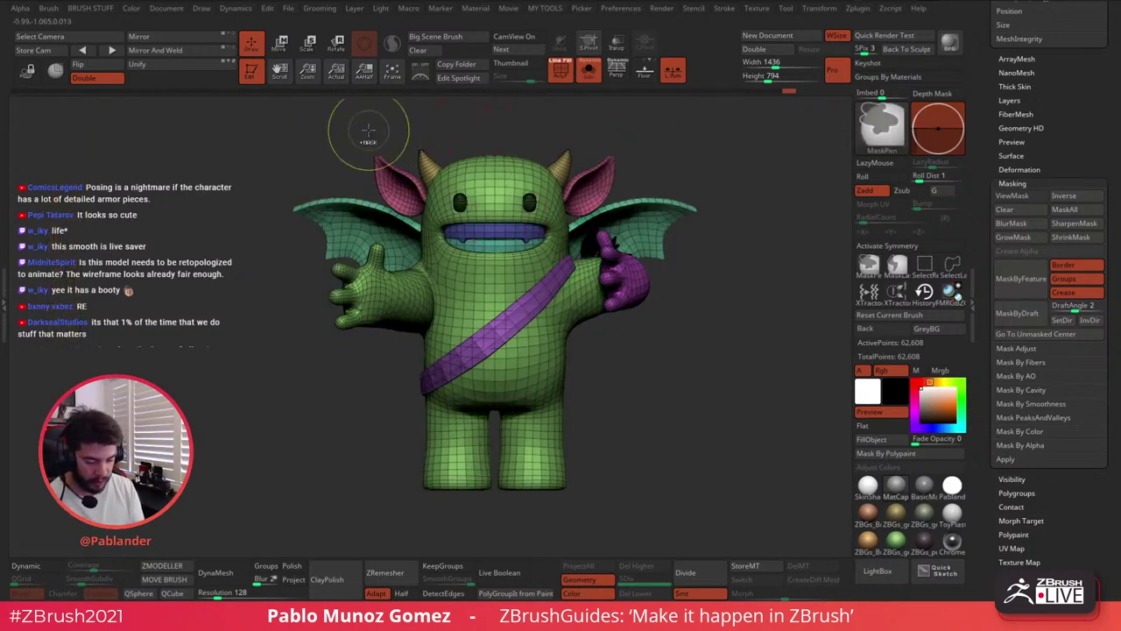
{"action": "left_click", "coordinate": [372, 131], "text": "ctrl"}
{"action": "left_click", "coordinate": [646, 160], "text": "ctrl"}
{"action": "left_click", "coordinate": [633, 144], "text": "ctrl"}
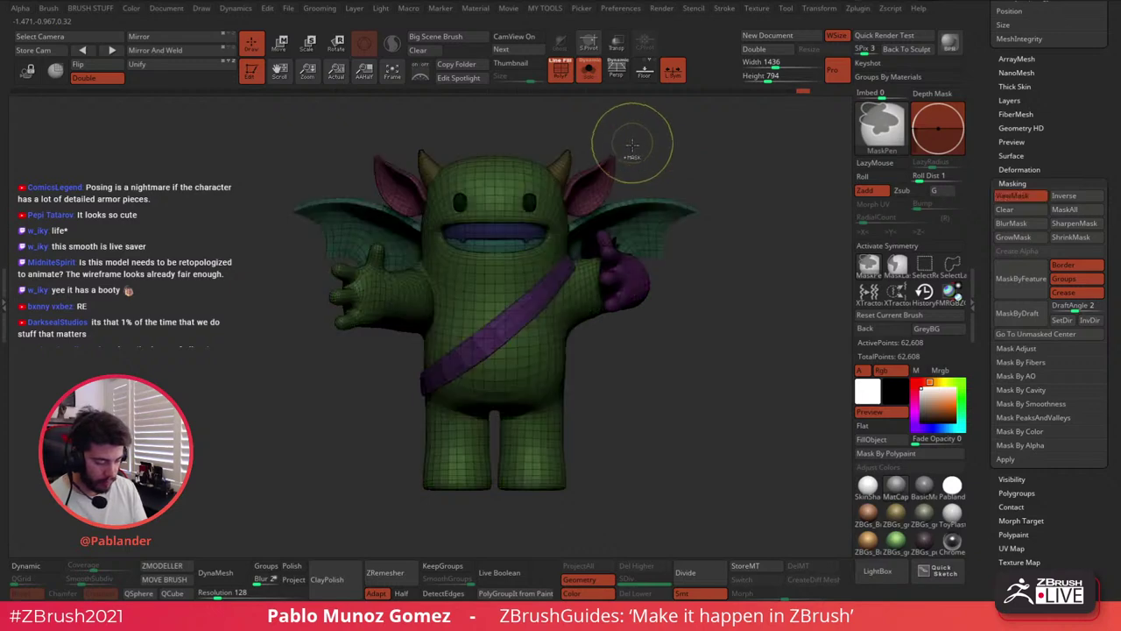
{"action": "left_click", "coordinate": [642, 153], "text": "ctrl"}
{"action": "left_click", "coordinate": [636, 165], "text": "ctrl"}
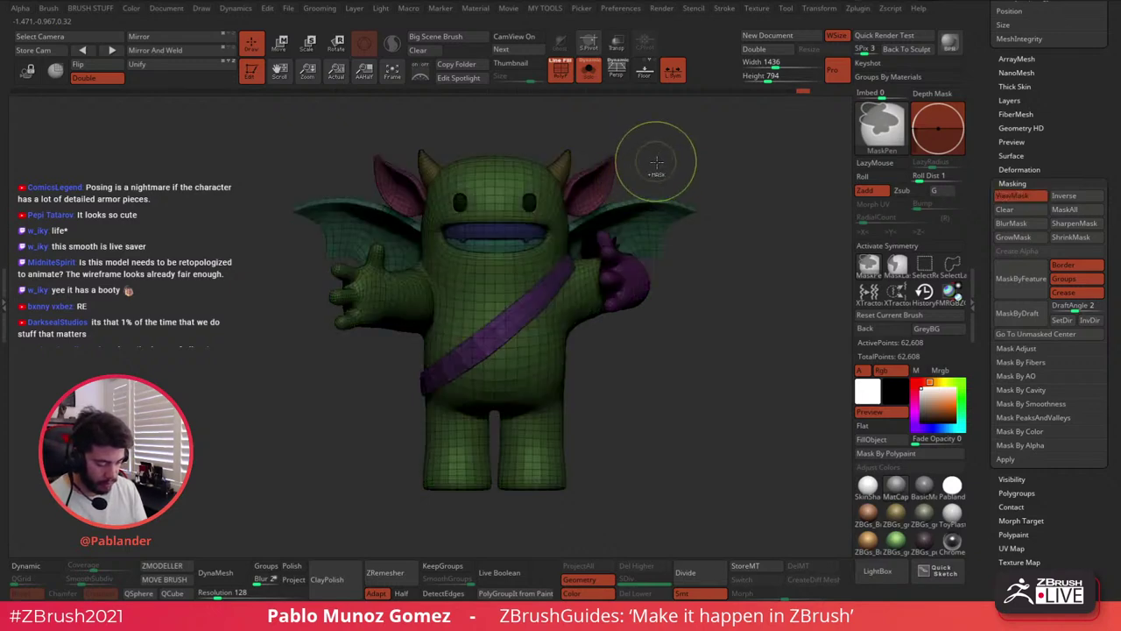
{"action": "left_click", "coordinate": [655, 150], "text": "ctrl"}
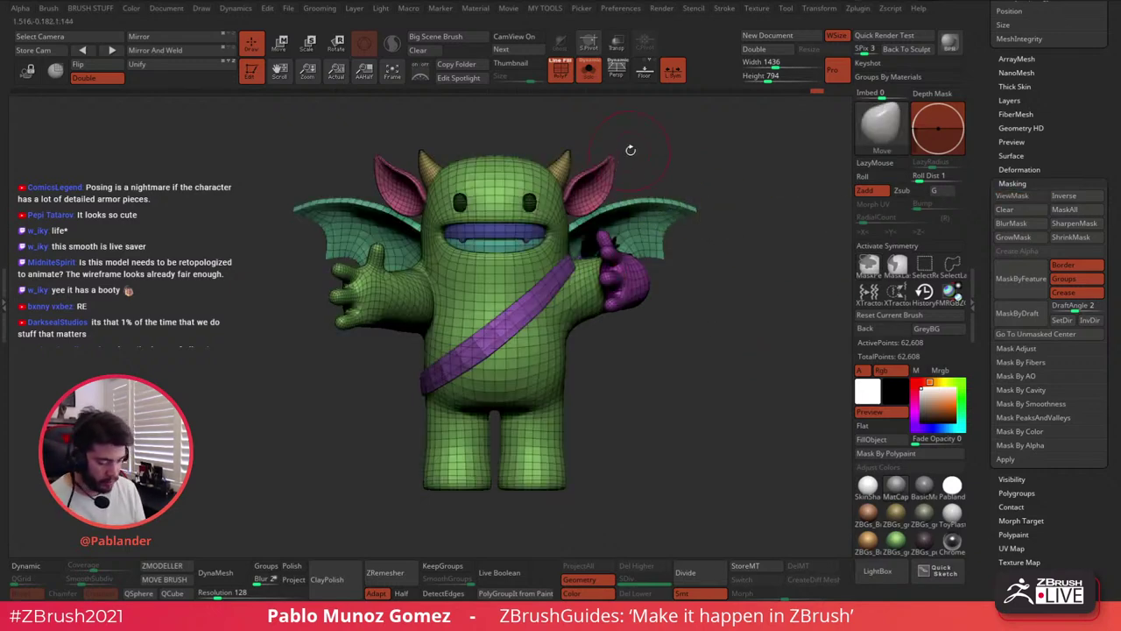
Mask the monster's head, including the ears, horns and mouth, with a MaskLasso selection from the front
{"action": "mouse_move", "coordinate": [631, 150]}
{"action": "left_mouse_down"}
{"action": "mouse_move", "coordinate": [646, 145]}
{"action": "mouse_move", "coordinate": [638, 154]}
{"action": "left_mouse_up"}
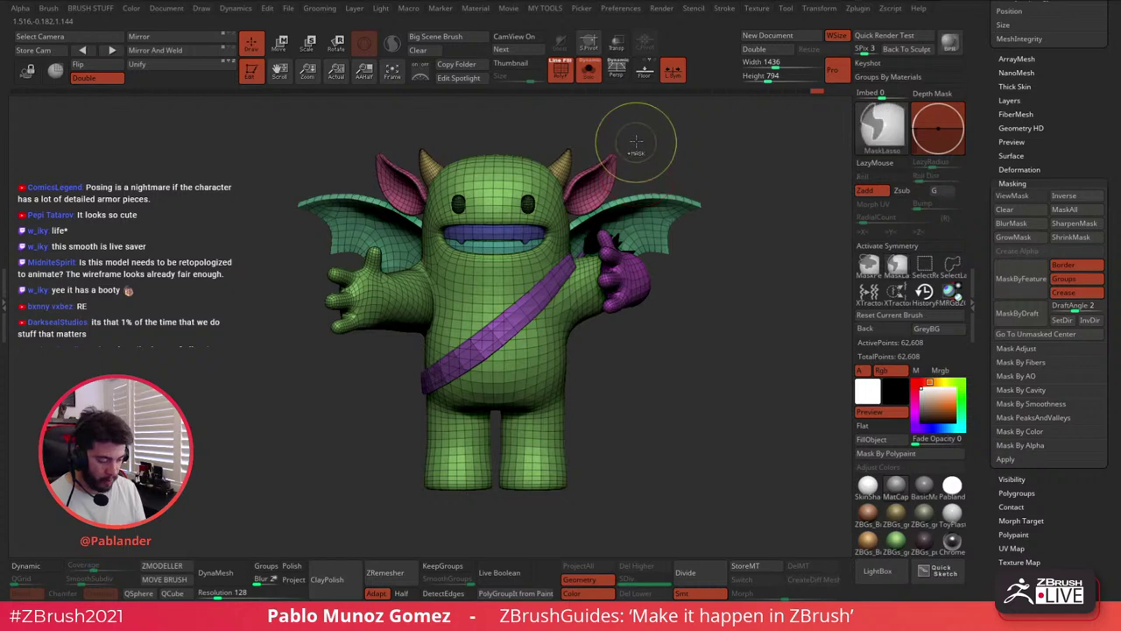
{"action": "left_click", "coordinate": [636, 144], "text": "ctrl"}
{"action": "left_click", "coordinate": [639, 148], "text": "ctrl"}
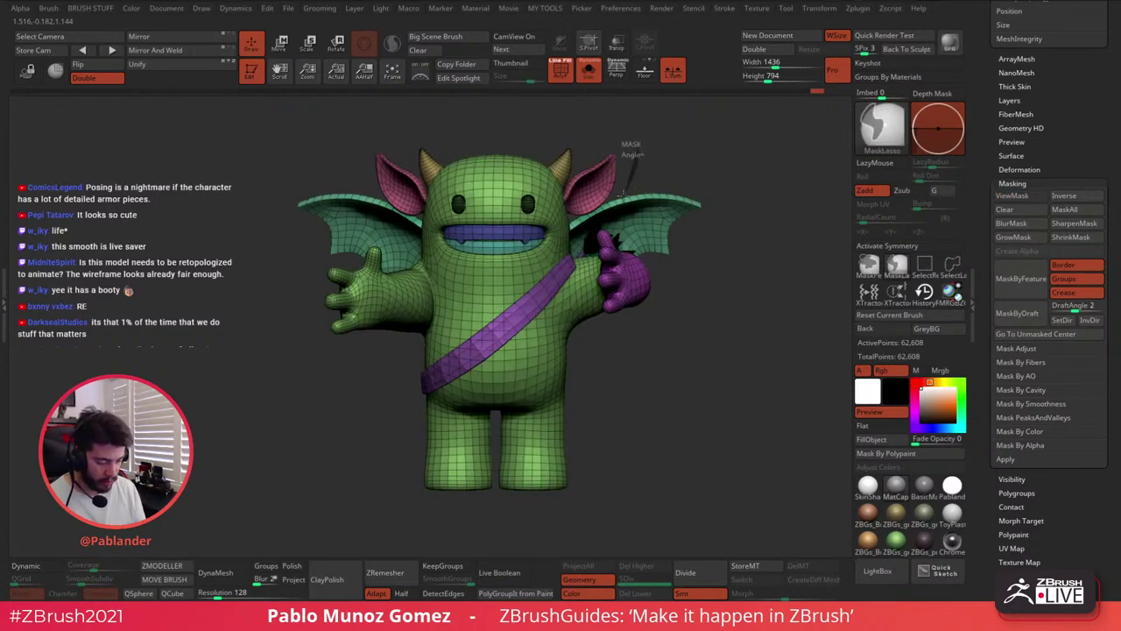
{"action": "mouse_move", "coordinate": [567, 257]}
{"action": "left_mouse_down", "text": "ctrl"}
{"action": "mouse_move", "coordinate": [495, 277]}
{"action": "mouse_move", "coordinate": [421, 256]}
{"action": "mouse_move", "coordinate": [373, 111]}
{"action": "mouse_move", "coordinate": [638, 123]}
{"action": "mouse_move", "coordinate": [654, 135]}
{"action": "left_mouse_up", "text": "ctrl"}
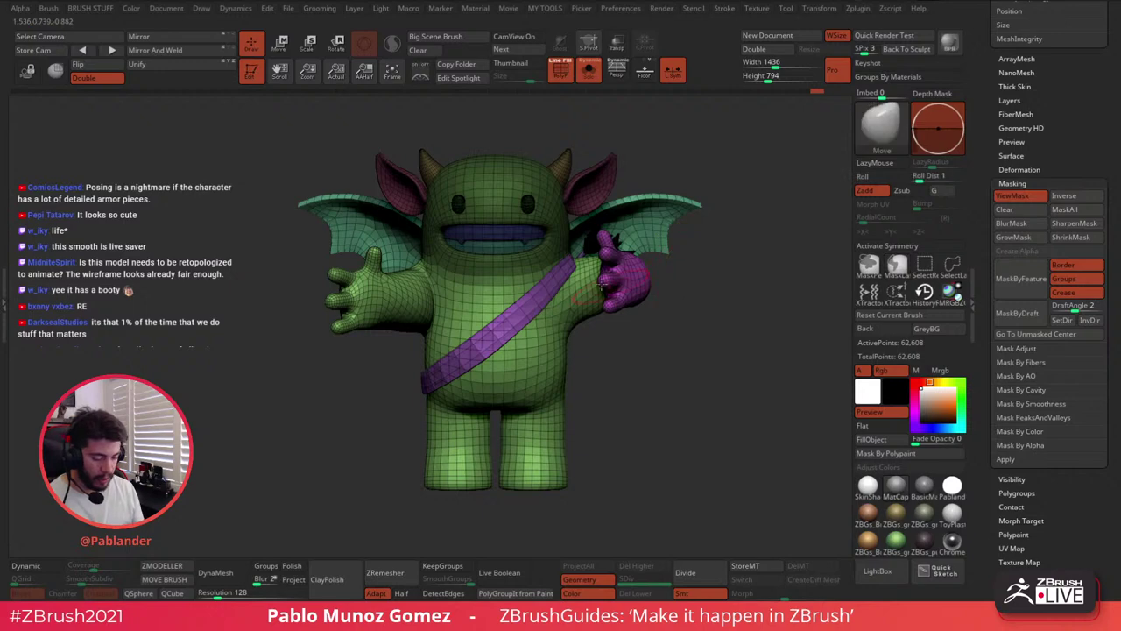
Isolate the wings' polygroup, clear the mask from the wings, and show the whole model again
{"action": "mouse_move", "coordinate": [742, 209]}
{"action": "left_mouse_down"}
{"action": "mouse_move", "coordinate": [747, 238]}
{"action": "mouse_move", "coordinate": [511, 204]}
{"action": "left_mouse_up"}
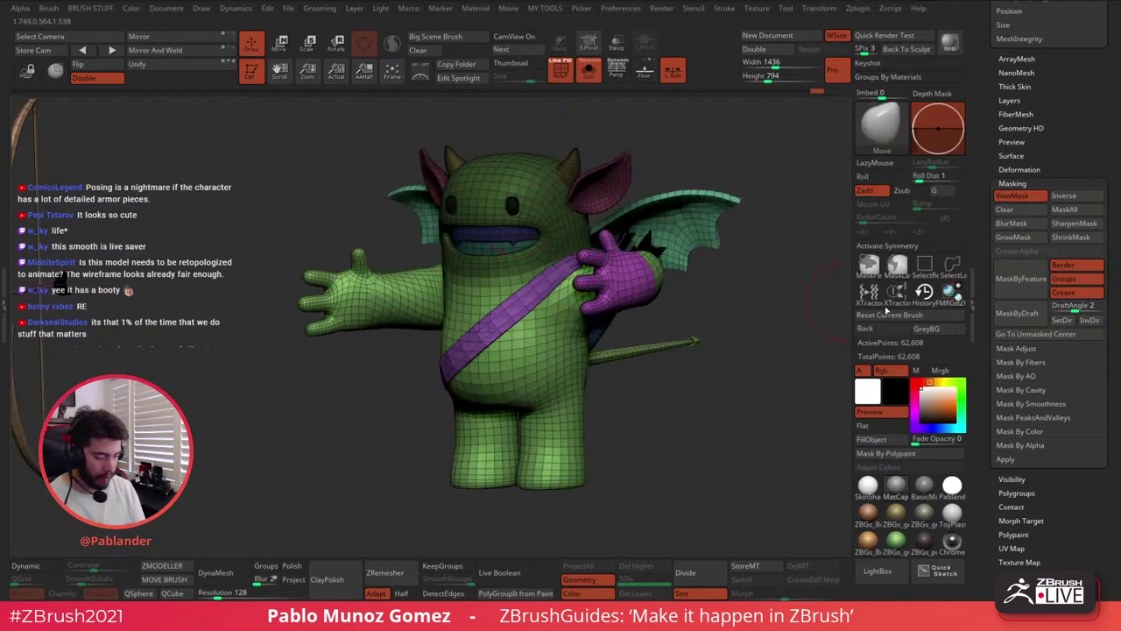
{"action": "left_click_drag", "start_coordinate": [819, 306], "coordinate": [690, 335]}
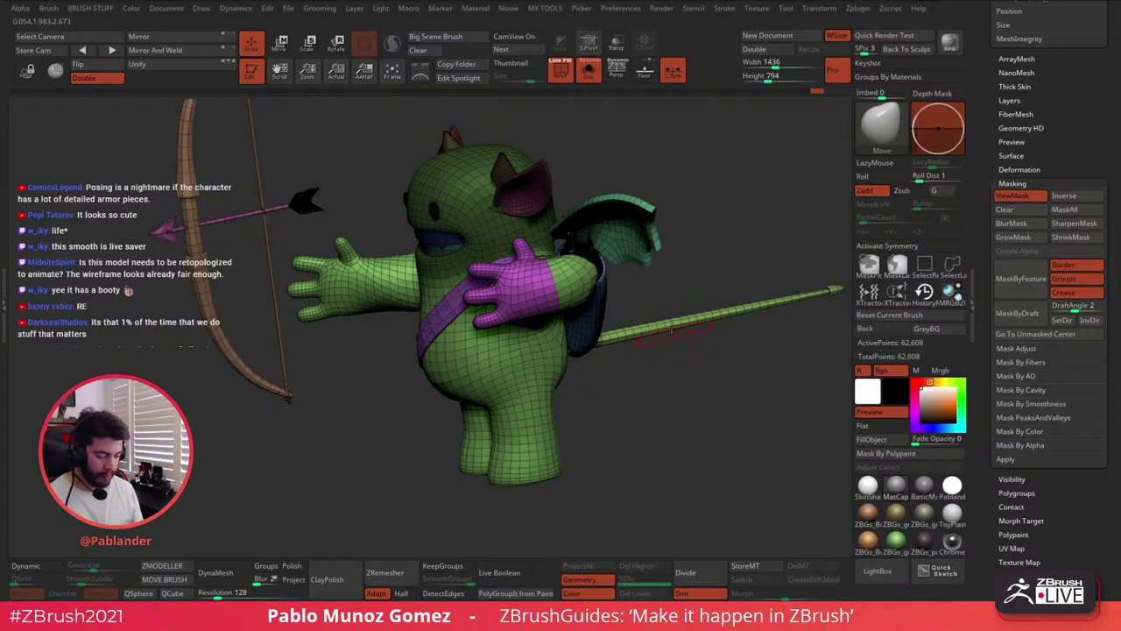
{"action": "left_click", "coordinate": [651, 214], "text": "ctrl+shift"}
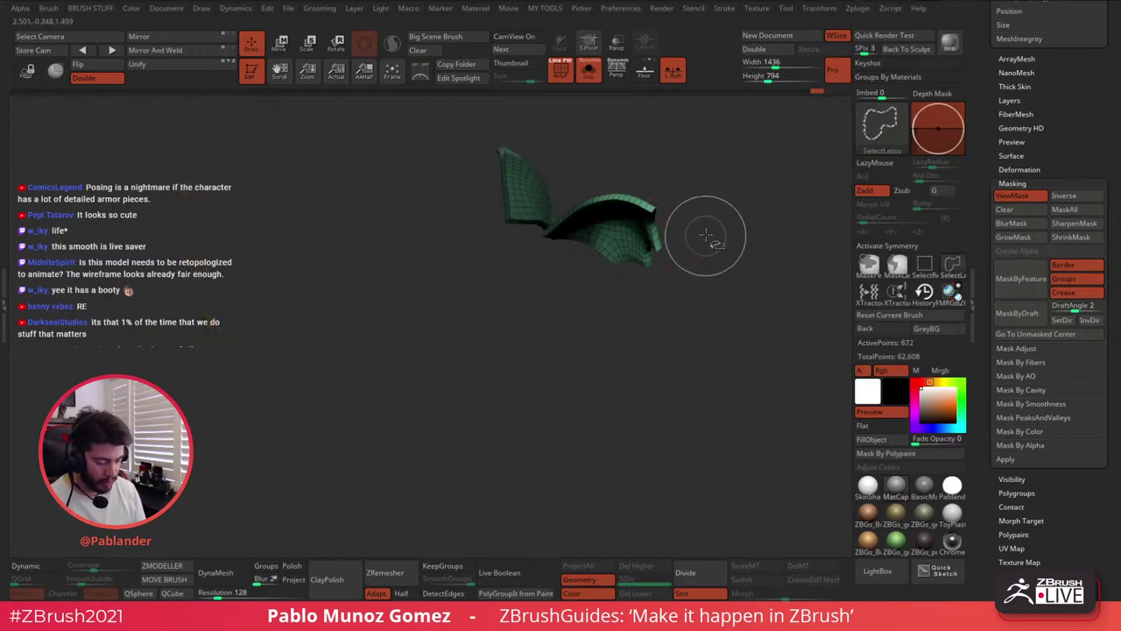
{"action": "left_click", "coordinate": [705, 226], "text": "ctrl"}
{"action": "left_click", "coordinate": [721, 275], "text": "ctrl"}
{"action": "left_click_drag", "start_coordinate": [717, 227], "coordinate": [767, 274], "text": "ctrl"}
{"action": "left_click", "coordinate": [734, 267], "text": "ctrl+shift"}
{"action": "key", "text": "ctrl+z"}
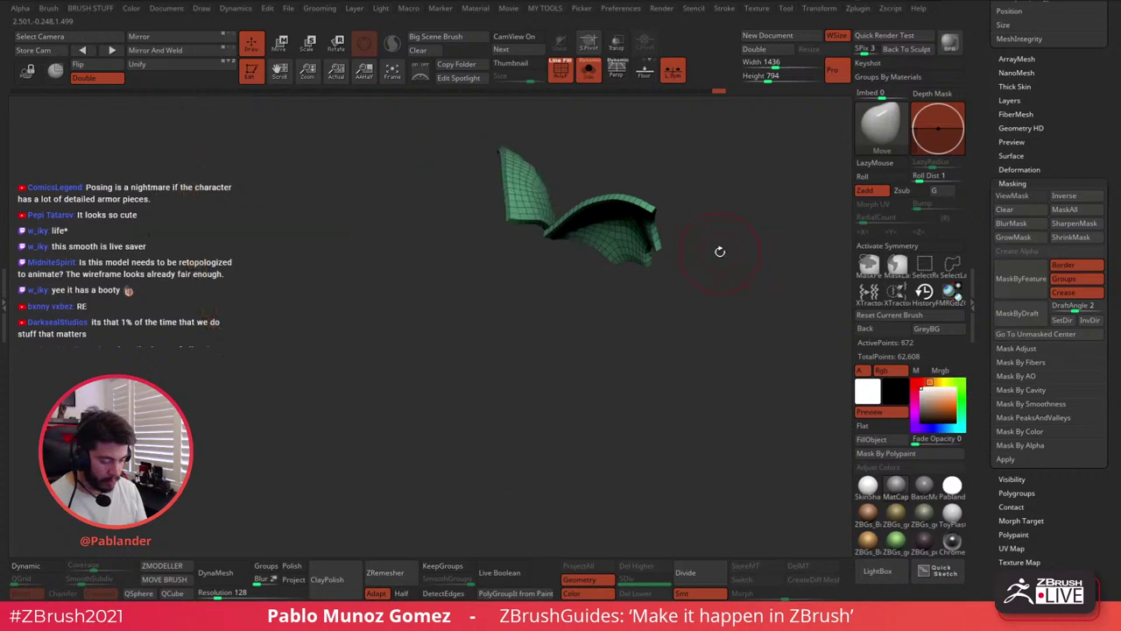
{"action": "key", "text": "ctrl+z"}
{"action": "key", "text": "ctrl+z"}
{"action": "key", "text": "ctrl+z"}
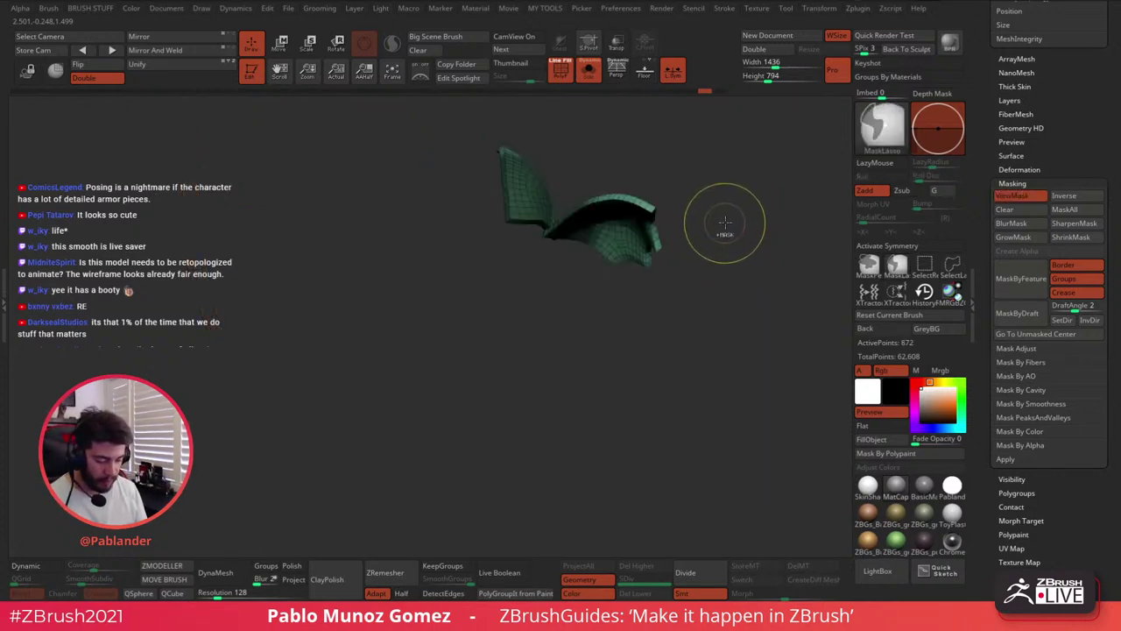
{"action": "mouse_move", "coordinate": [728, 207]}
{"action": "left_mouse_down", "text": "ctrl"}
{"action": "mouse_move", "coordinate": [713, 196]}
{"action": "mouse_move", "coordinate": [433, 175]}
{"action": "mouse_move", "coordinate": [671, 331]}
{"action": "mouse_move", "coordinate": [689, 326]}
{"action": "mouse_move", "coordinate": [706, 278]}
{"action": "left_mouse_up", "text": "ctrl"}
{"action": "left_click_drag", "start_coordinate": [680, 230], "coordinate": [652, 271], "text": "alt"}
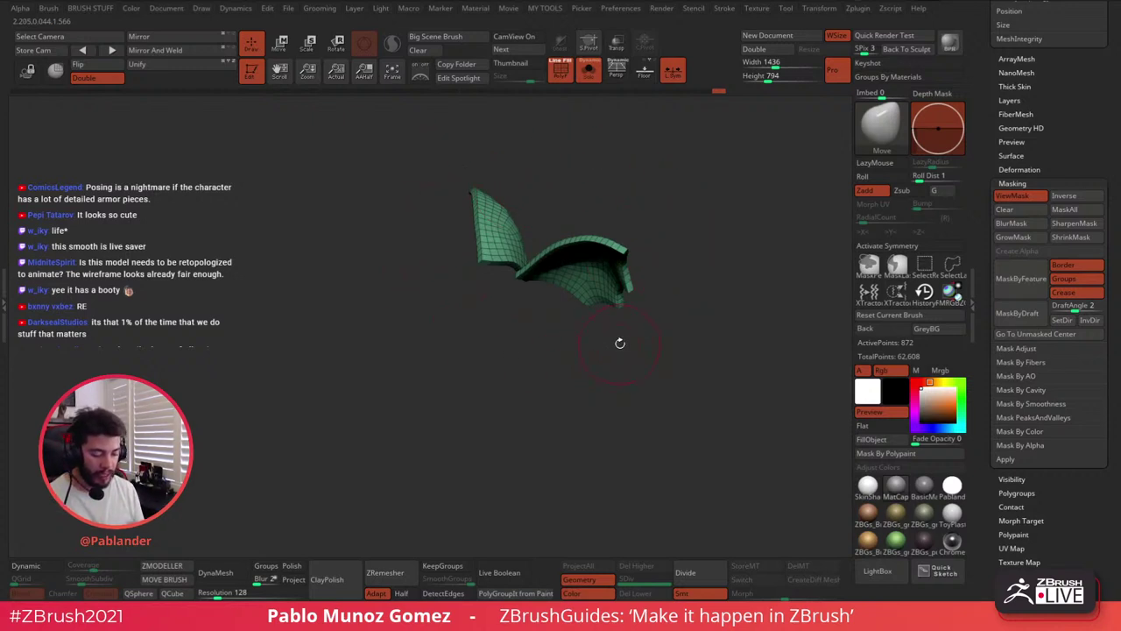
{"action": "left_click", "coordinate": [681, 295], "text": "ctrl+shift"}
Switch to the SelectRect brush and hide the polygroups of the quiver and the arrows inside it
{"action": "right_click_drag", "start_coordinate": [606, 281], "coordinate": [543, 306]}
{"action": "key", "text": "ctrl+shift"}
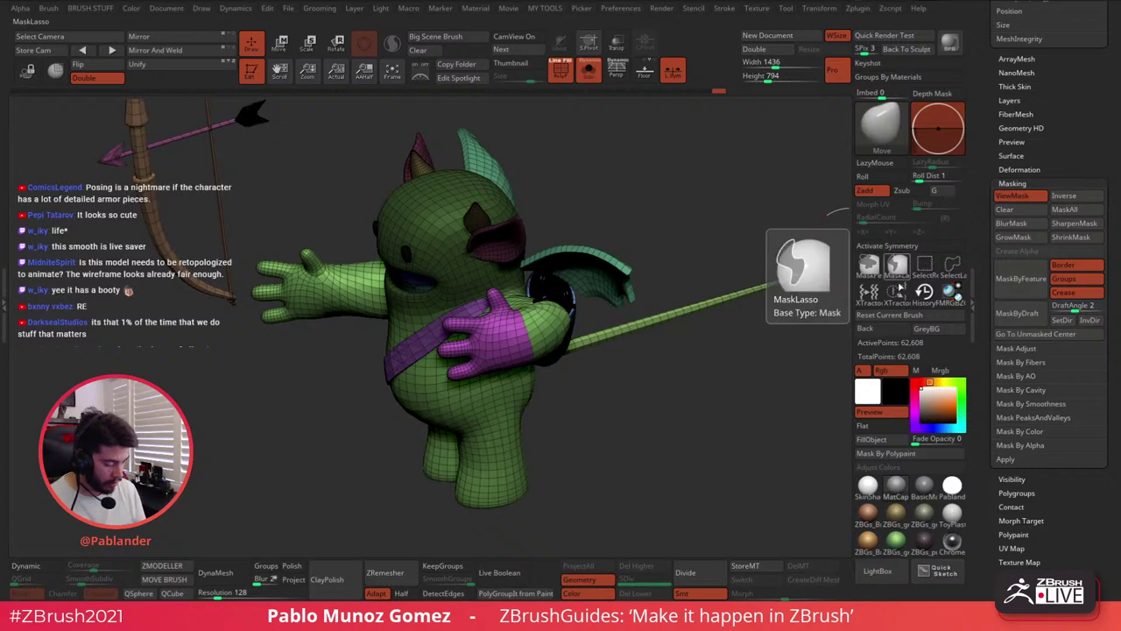
{"action": "left_click", "coordinate": [925, 268]}
{"action": "left_click", "coordinate": [567, 305], "text": "ctrl+alt+shift"}
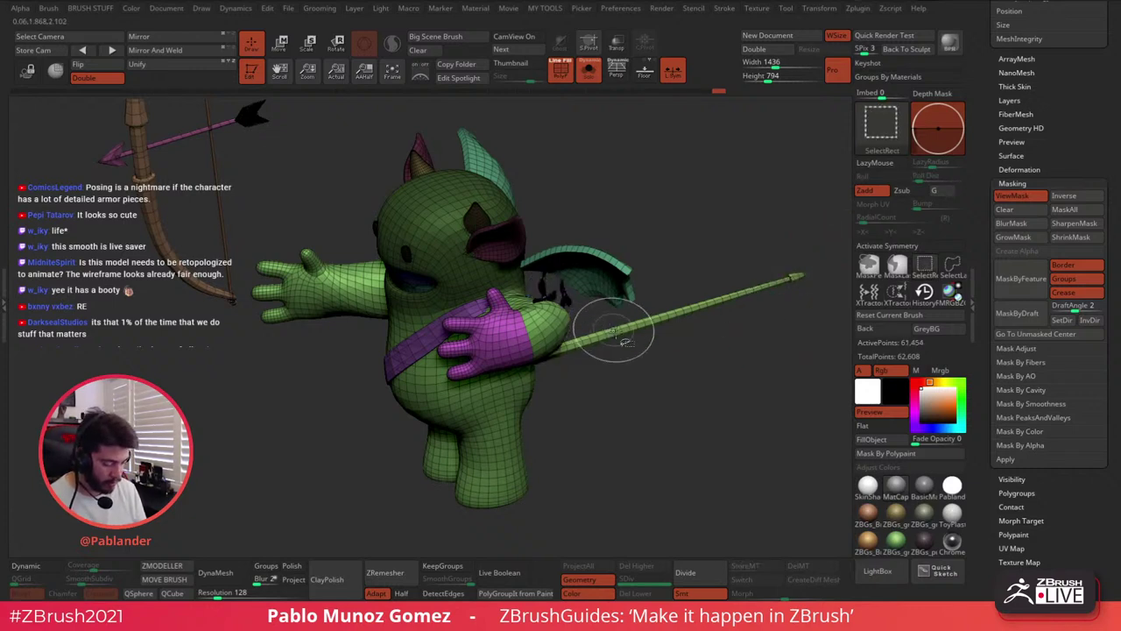
{"action": "left_click", "coordinate": [561, 296], "text": "ctrl+alt+shift"}
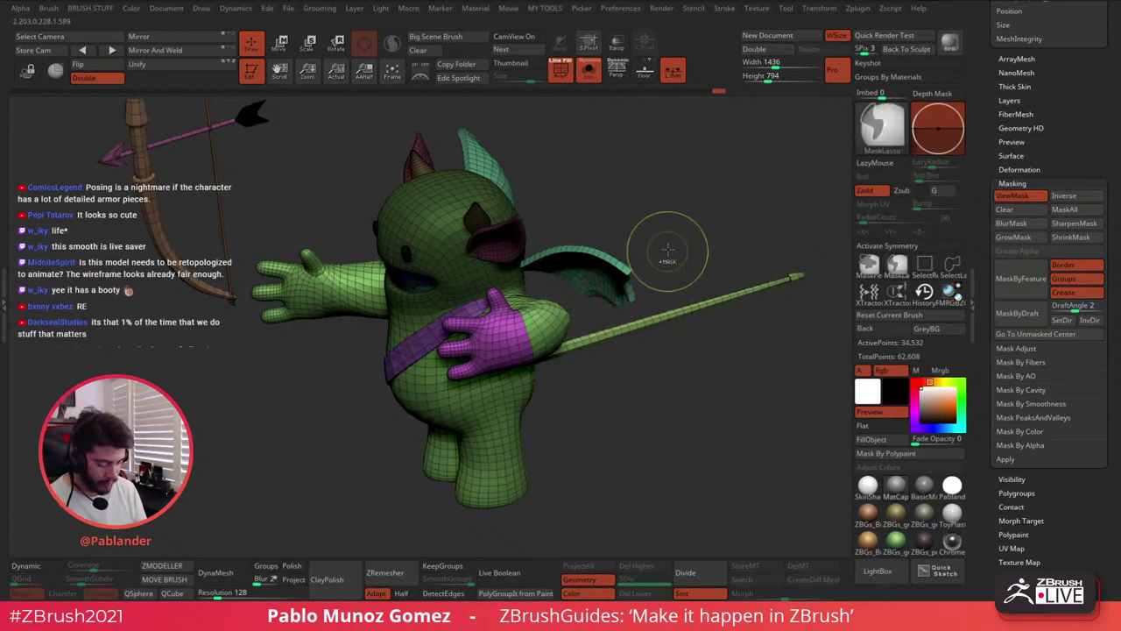
{"action": "left_click_drag", "start_coordinate": [689, 192], "coordinate": [671, 207]}
{"action": "left_click", "coordinate": [432, 366], "text": "ctrl+alt+shift"}
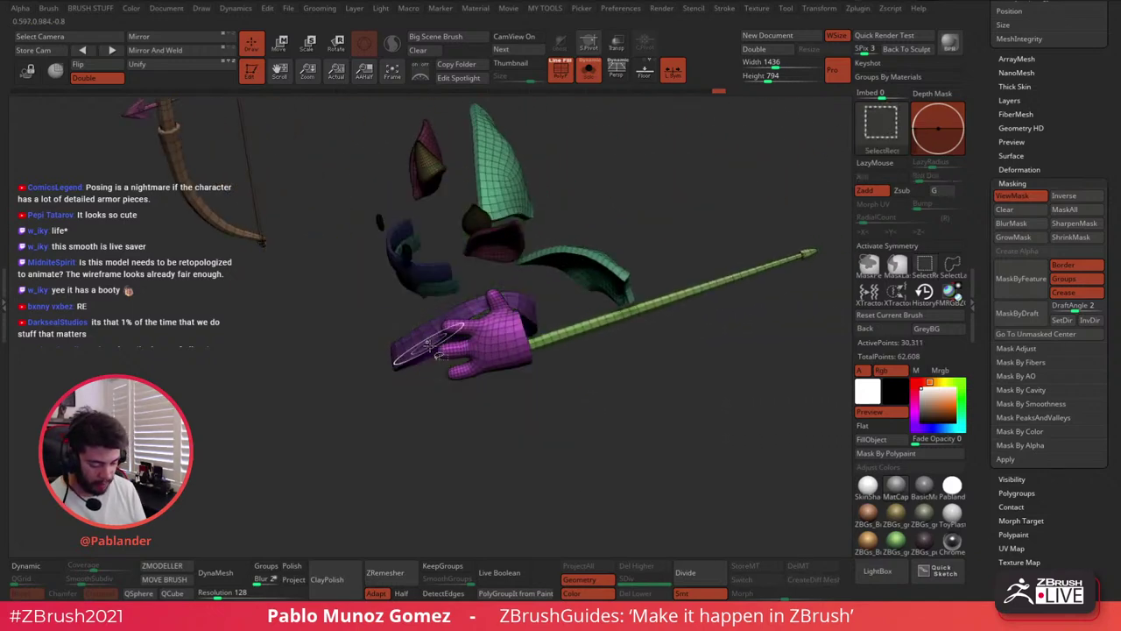
{"action": "mouse_move", "coordinate": [624, 384]}
{"action": "left_mouse_down"}
{"action": "mouse_move", "coordinate": [644, 379]}
{"action": "mouse_move", "coordinate": [627, 377]}
{"action": "left_mouse_up"}
{"action": "left_click", "coordinate": [613, 377], "text": "ctrl+shift"}
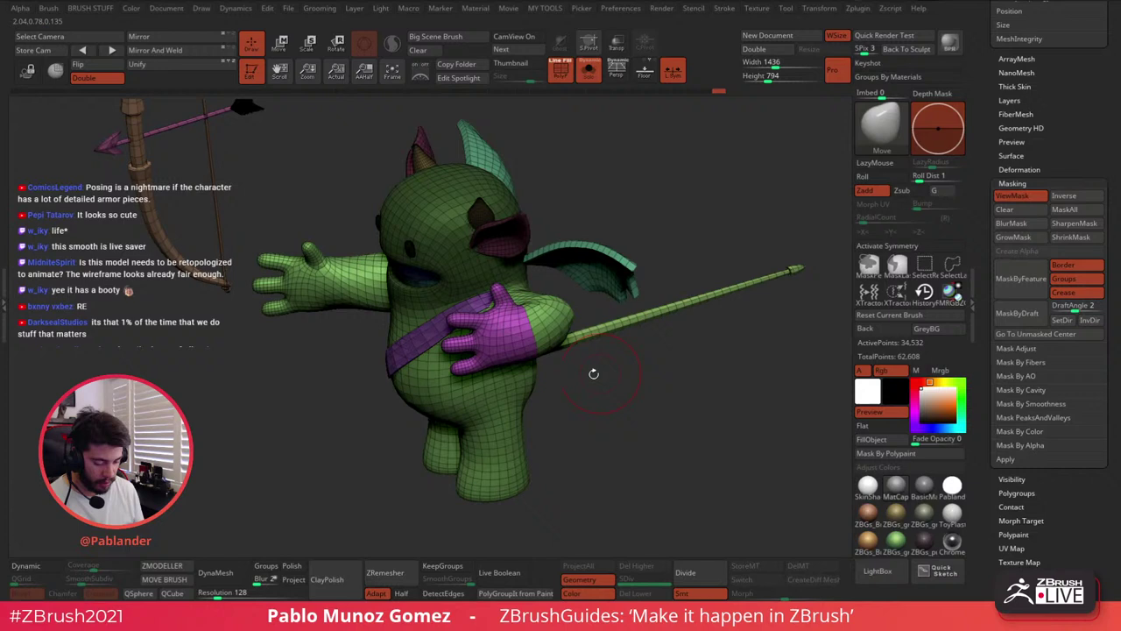
Hide the chest strap as well and invert the visibility to isolate the strap and quiver
{"action": "left_click", "coordinate": [393, 373], "text": "ctrl+alt+shift"}
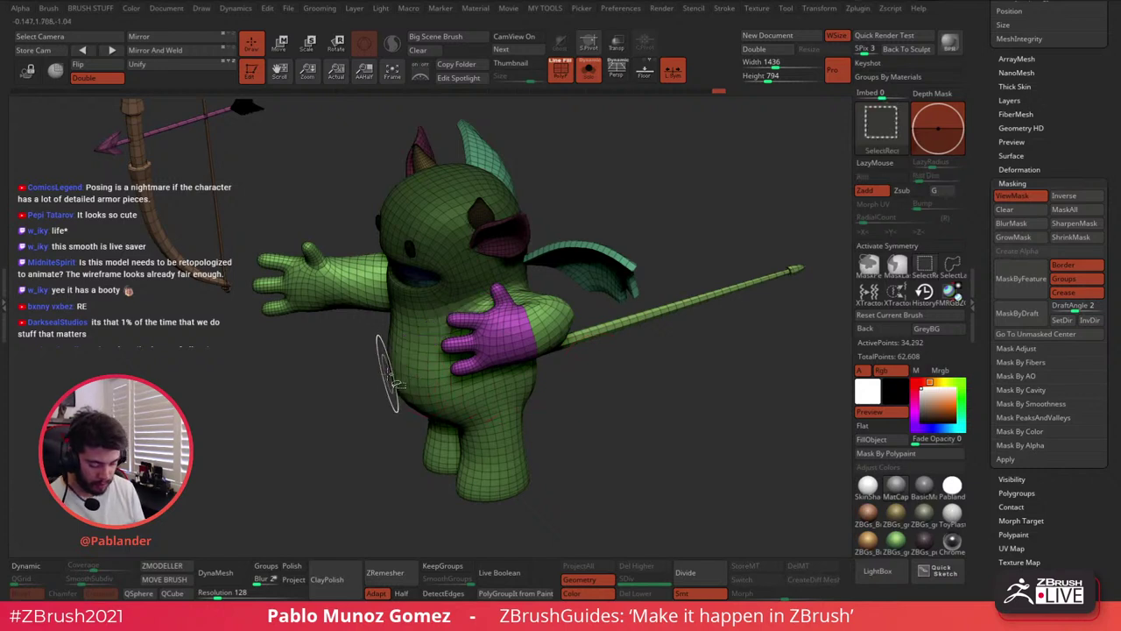
{"action": "left_click", "coordinate": [659, 395], "text": "ctrl+shift"}
{"action": "key", "text": "ctrl+z"}
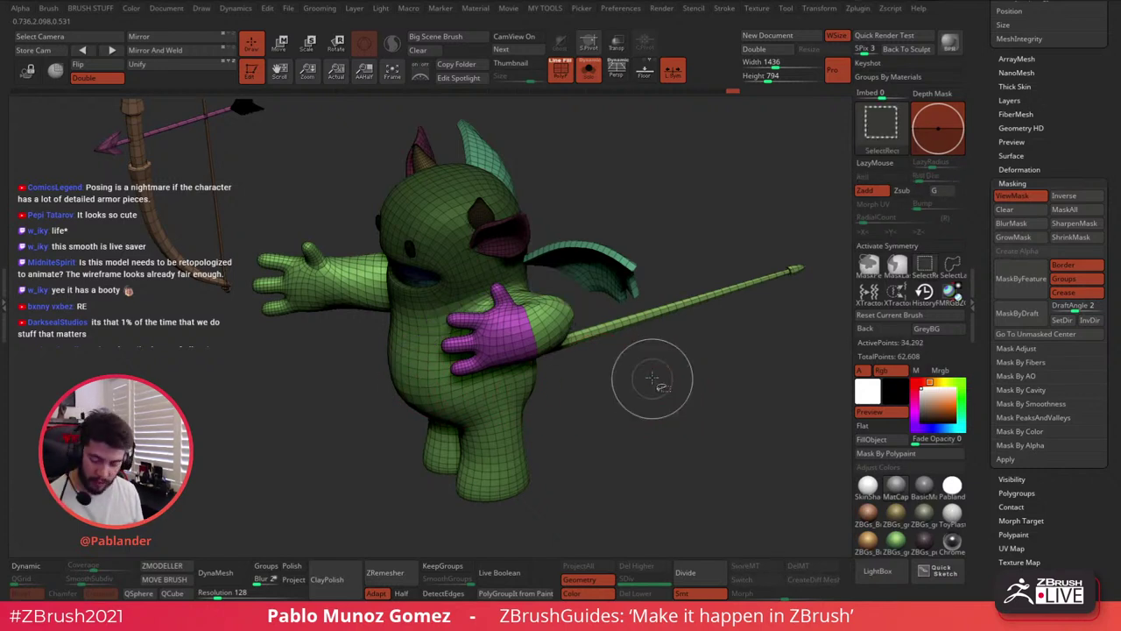
{"action": "left_click", "coordinate": [656, 382], "text": "ctrl+shift"}
Clear the mask from the isolated strap and quiver and bring the whole model back into view
{"action": "mouse_move", "coordinate": [673, 298]}
{"action": "left_mouse_down", "text": "ctrl"}
{"action": "mouse_move", "coordinate": [575, 207]}
{"action": "mouse_move", "coordinate": [398, 179]}
{"action": "mouse_move", "coordinate": [372, 215]}
{"action": "left_mouse_up", "text": "ctrl"}
{"action": "left_click", "coordinate": [674, 311], "text": "ctrl"}
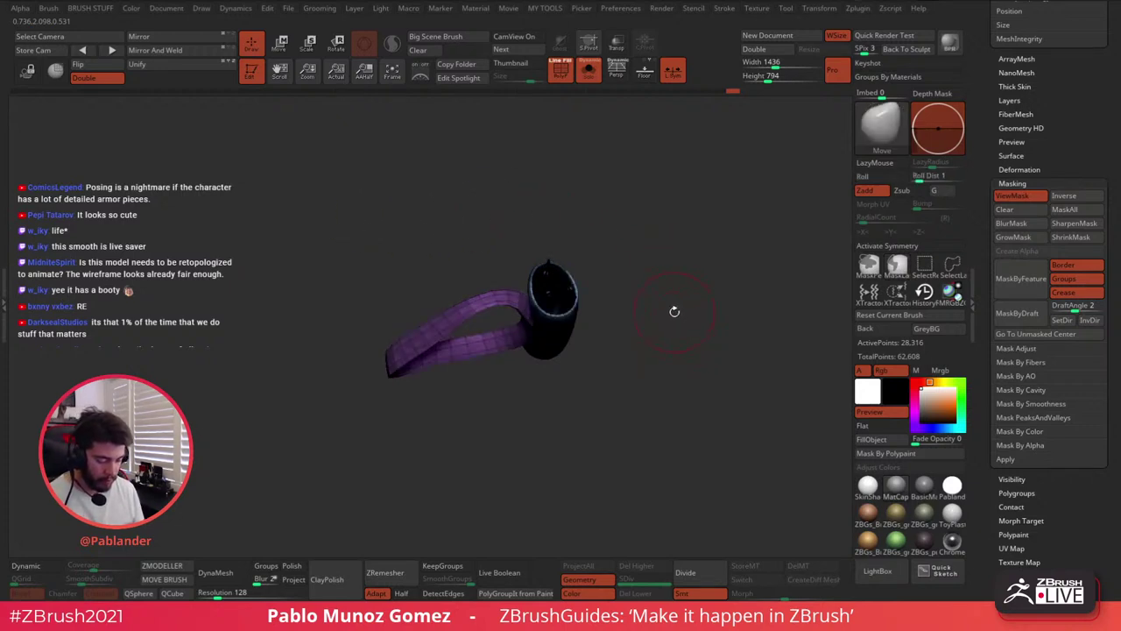
{"action": "mouse_move", "coordinate": [679, 273]}
{"action": "left_mouse_down", "text": "ctrl"}
{"action": "mouse_move", "coordinate": [293, 313]}
{"action": "mouse_move", "coordinate": [698, 379]}
{"action": "left_mouse_up", "text": "ctrl"}
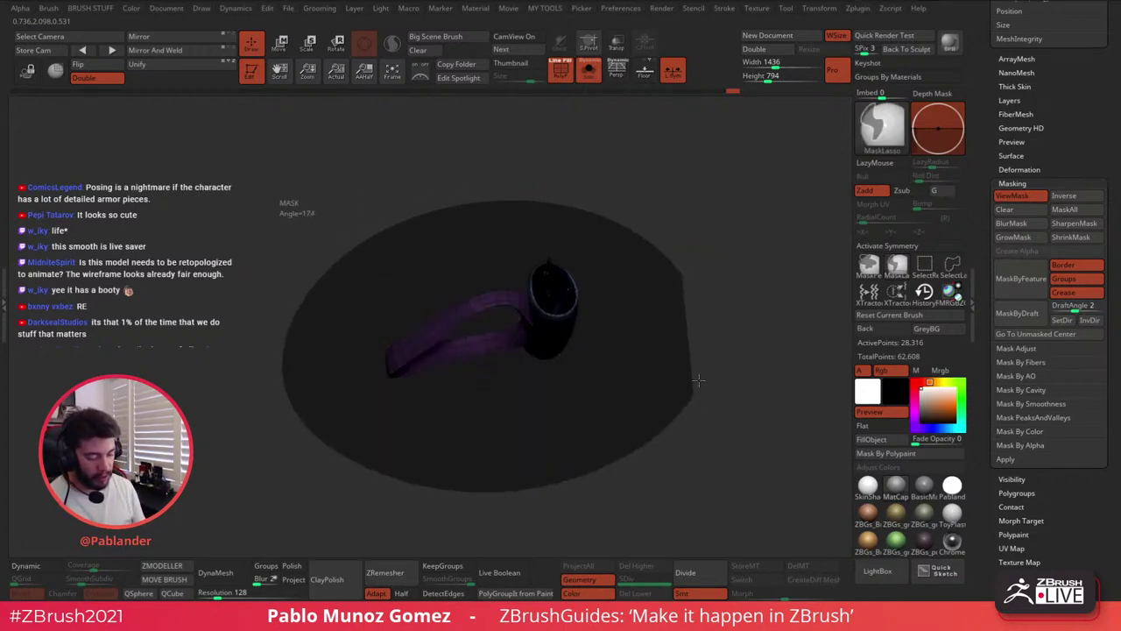
{"action": "left_click_drag", "start_coordinate": [678, 296], "coordinate": [681, 289], "text": "ctrl+alt"}
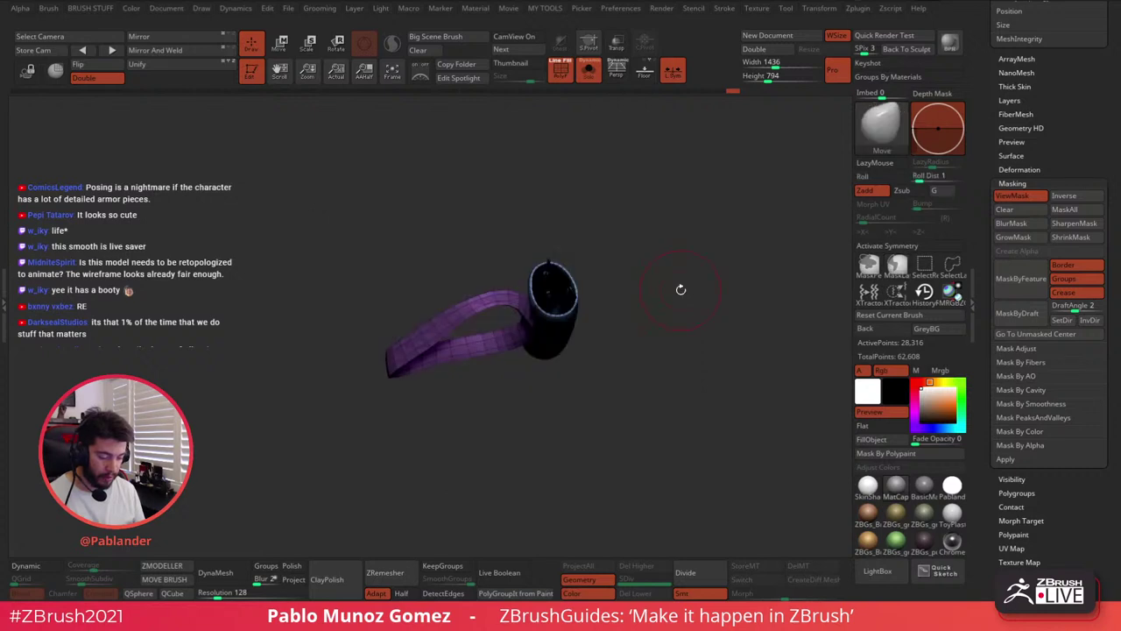
{"action": "left_click", "coordinate": [656, 312], "text": "ctrl+shift"}
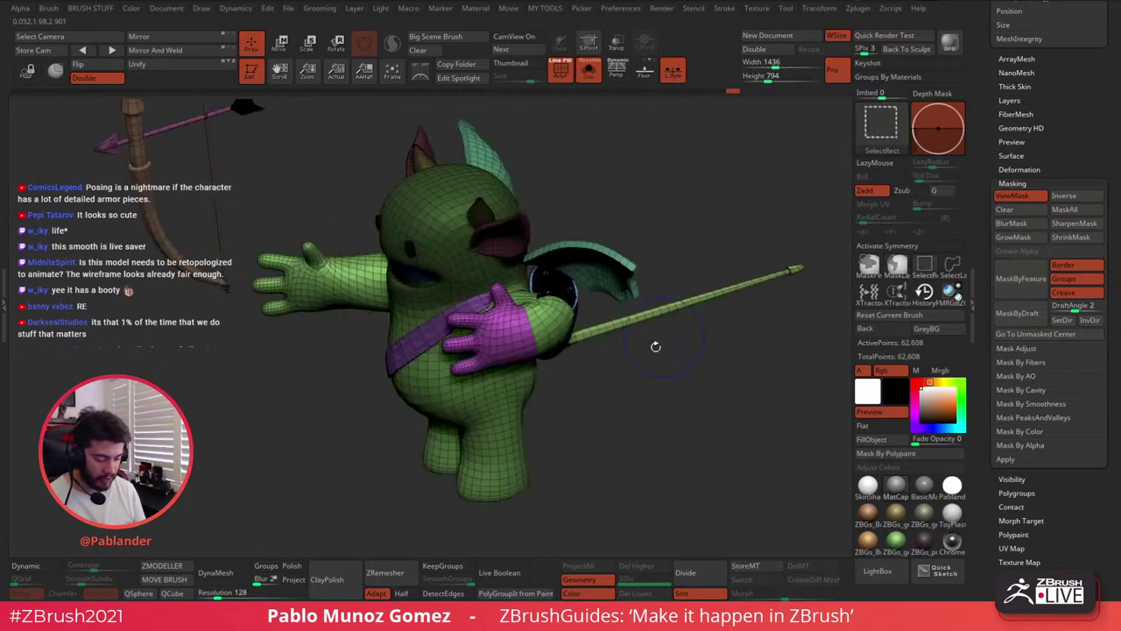
Touch up the lasso mask beside the left shoulder and invert it, leaving the head unmasked for the Move gizmo
{"action": "left_click_drag", "start_coordinate": [646, 391], "coordinate": [585, 352]}
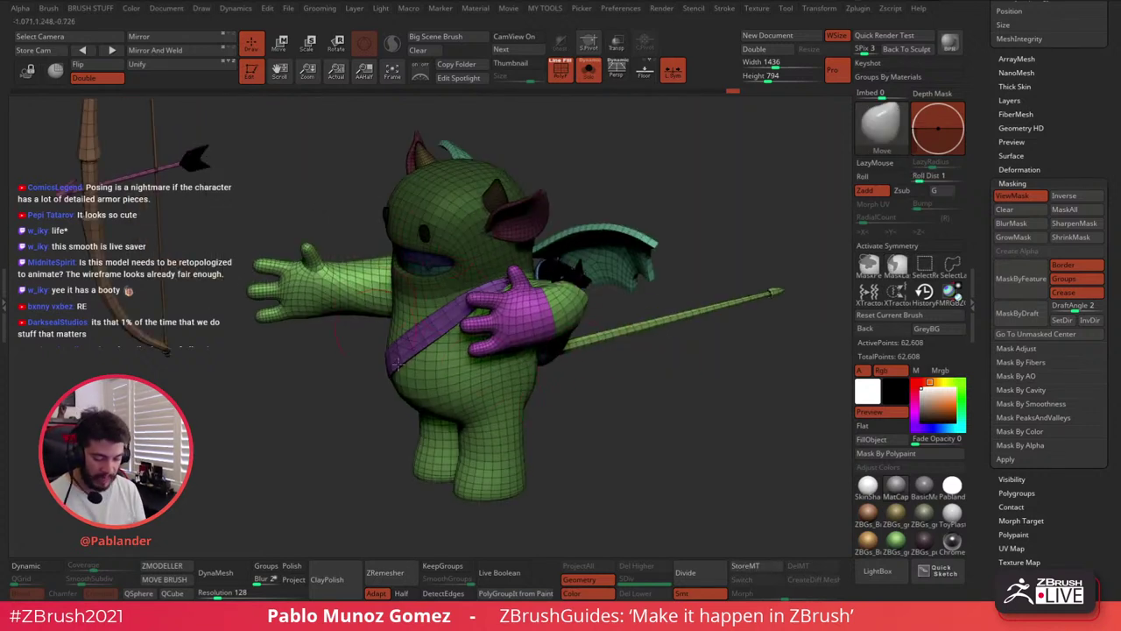
{"action": "left_click_drag", "start_coordinate": [632, 359], "coordinate": [650, 359], "text": "shift"}
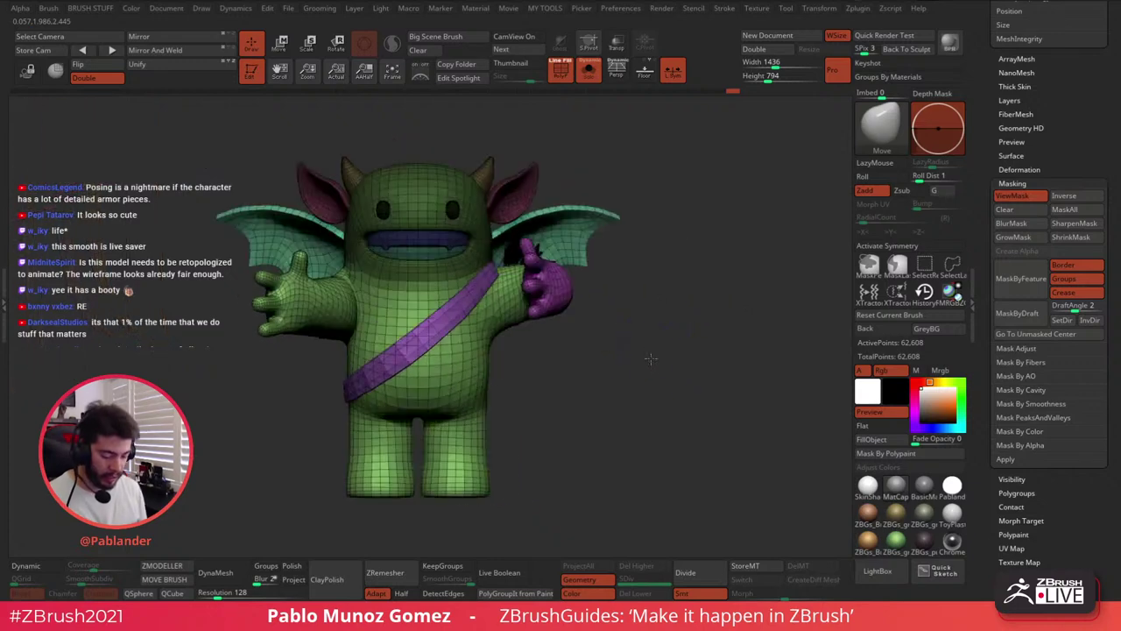
{"action": "left_click", "coordinate": [657, 249], "text": "ctrl"}
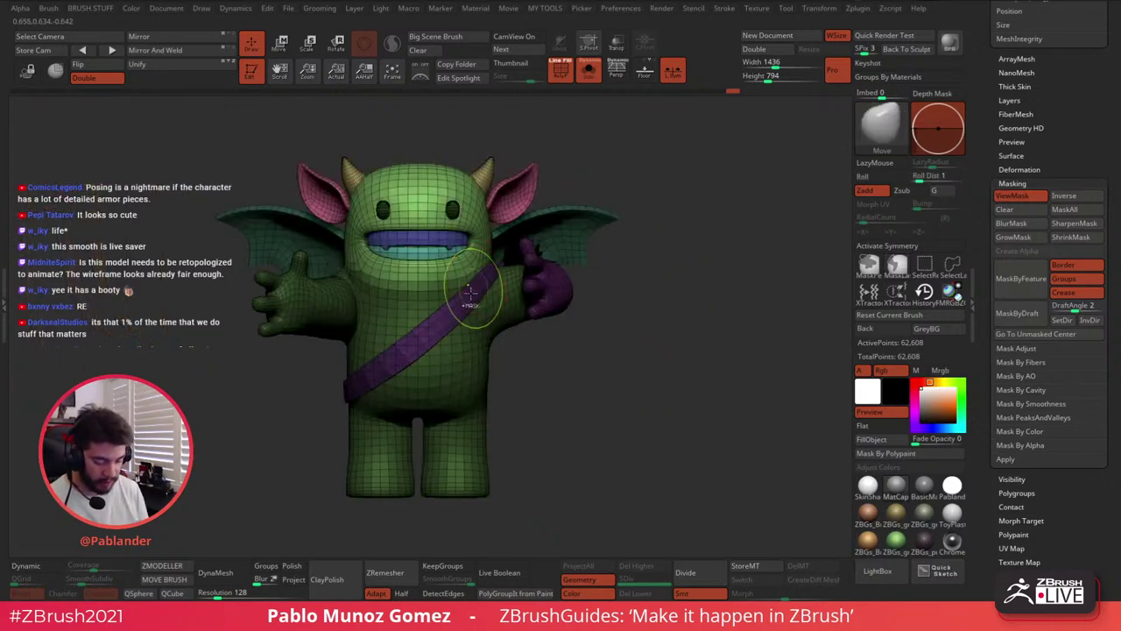
{"action": "left_click", "coordinate": [583, 339], "text": "ctrl"}
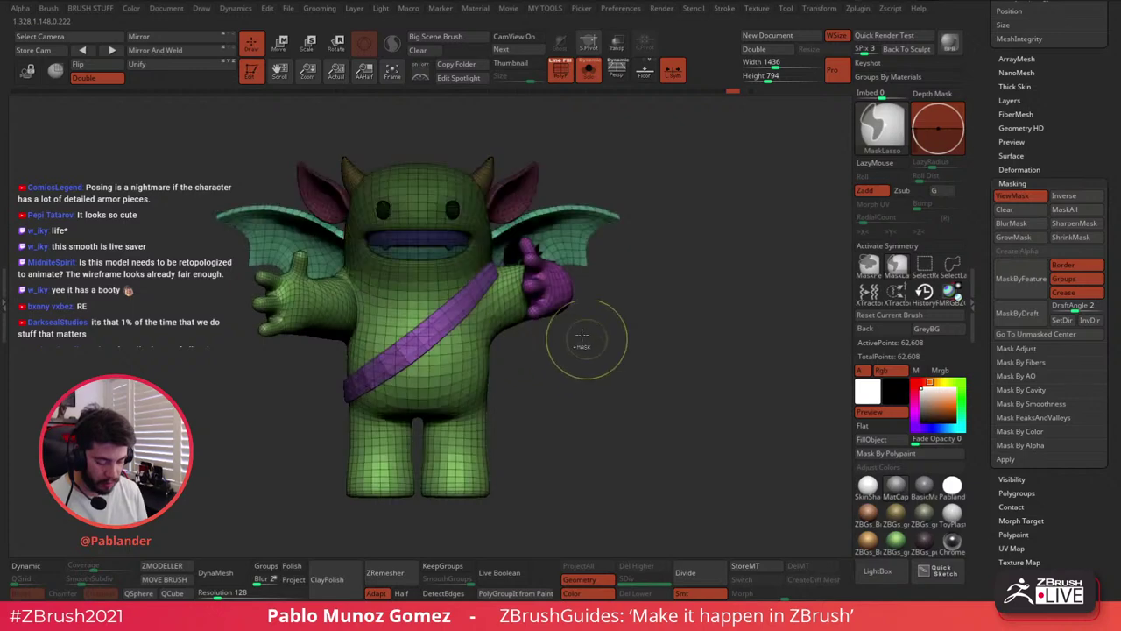
{"action": "left_click_drag", "start_coordinate": [494, 263], "coordinate": [551, 305], "text": "ctrl"}
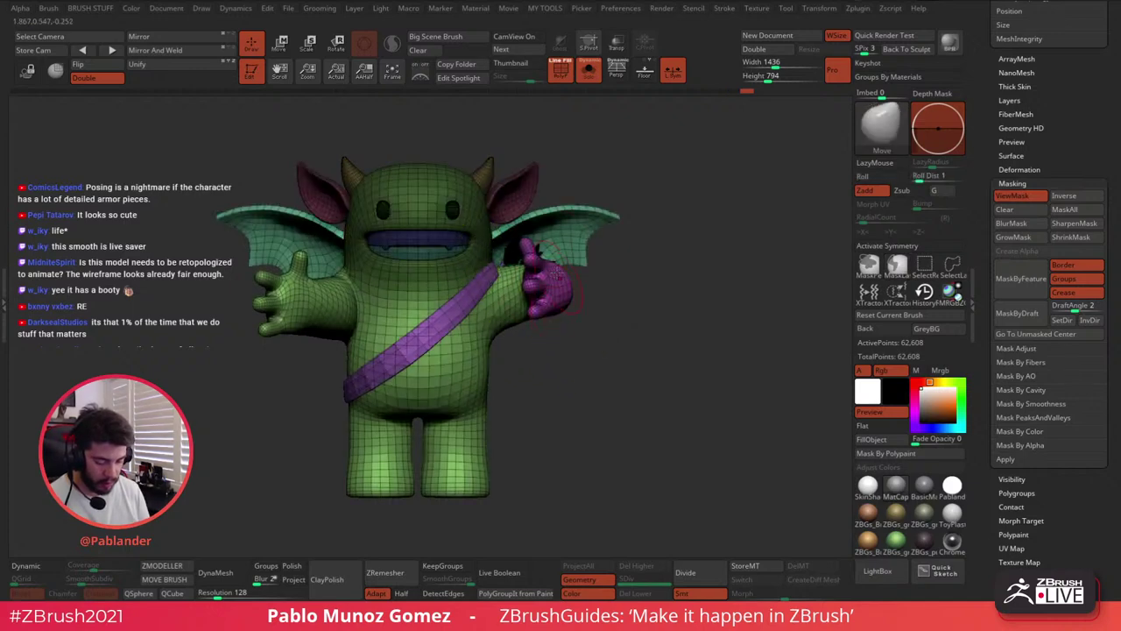
{"action": "left_click", "coordinate": [590, 184], "text": "ctrl"}
{"action": "key", "text": "w"}
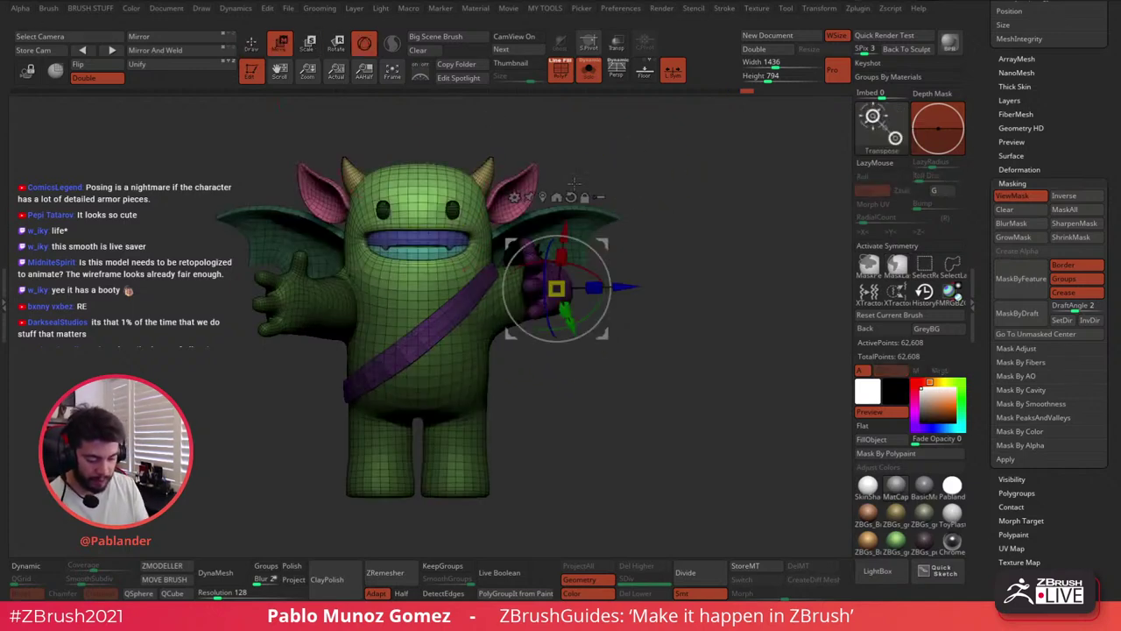
Centre the gizmo on the unmasked head and turn the head toward the character's outstretched right arm
{"action": "left_click", "coordinate": [543, 197]}
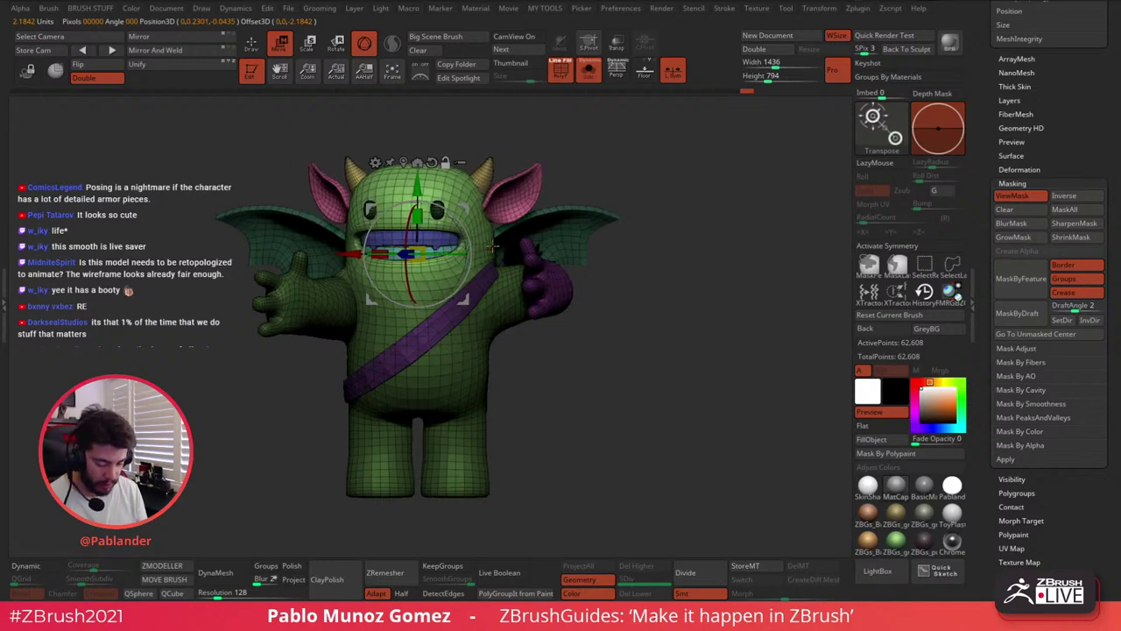
{"action": "left_click_drag", "start_coordinate": [445, 251], "coordinate": [583, 296]}
{"action": "right_click_drag", "start_coordinate": [584, 295], "coordinate": [592, 303]}
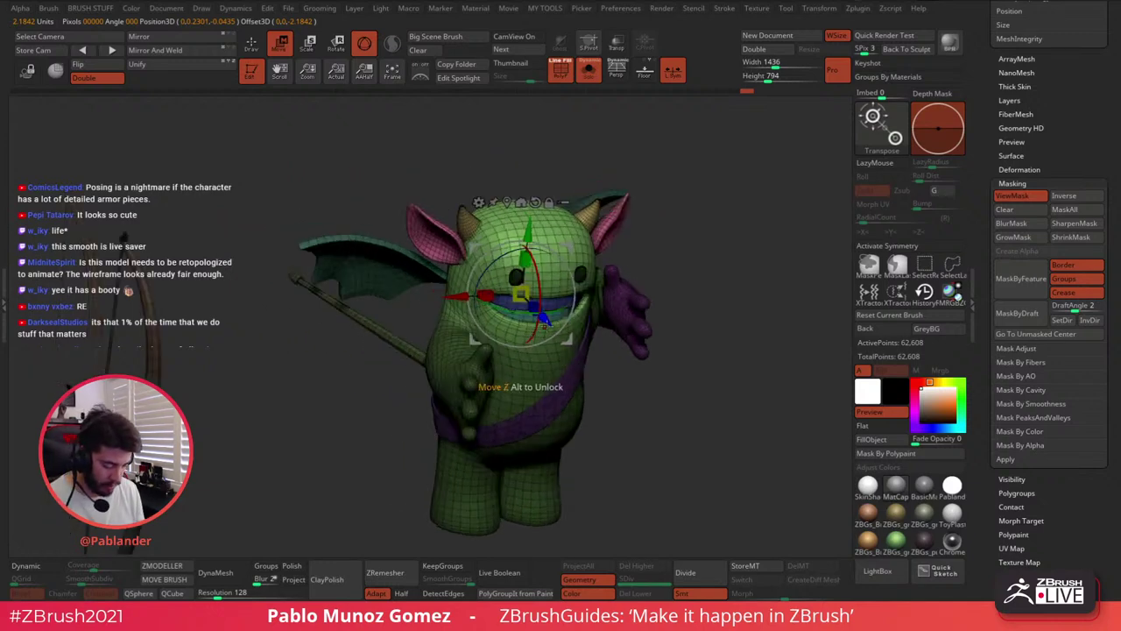
{"action": "right_click_drag", "start_coordinate": [544, 347], "coordinate": [558, 345]}
{"action": "left_click_drag", "start_coordinate": [559, 345], "coordinate": [600, 309]}
{"action": "key", "text": "ctrl+shift+z"}
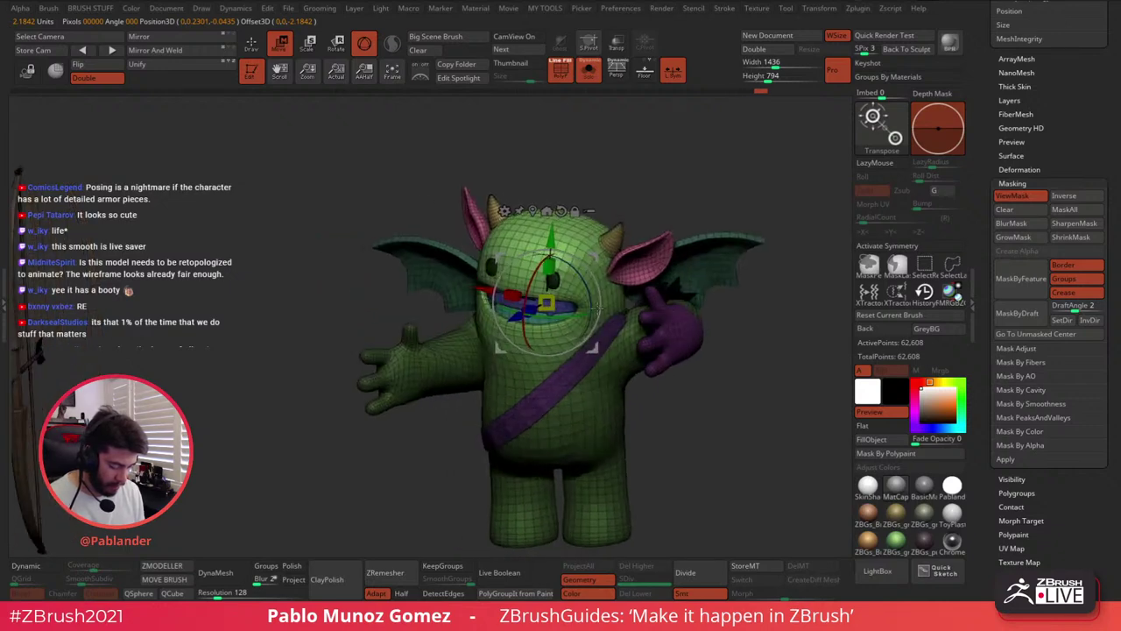
{"action": "left_click_drag", "start_coordinate": [593, 349], "coordinate": [567, 299]}
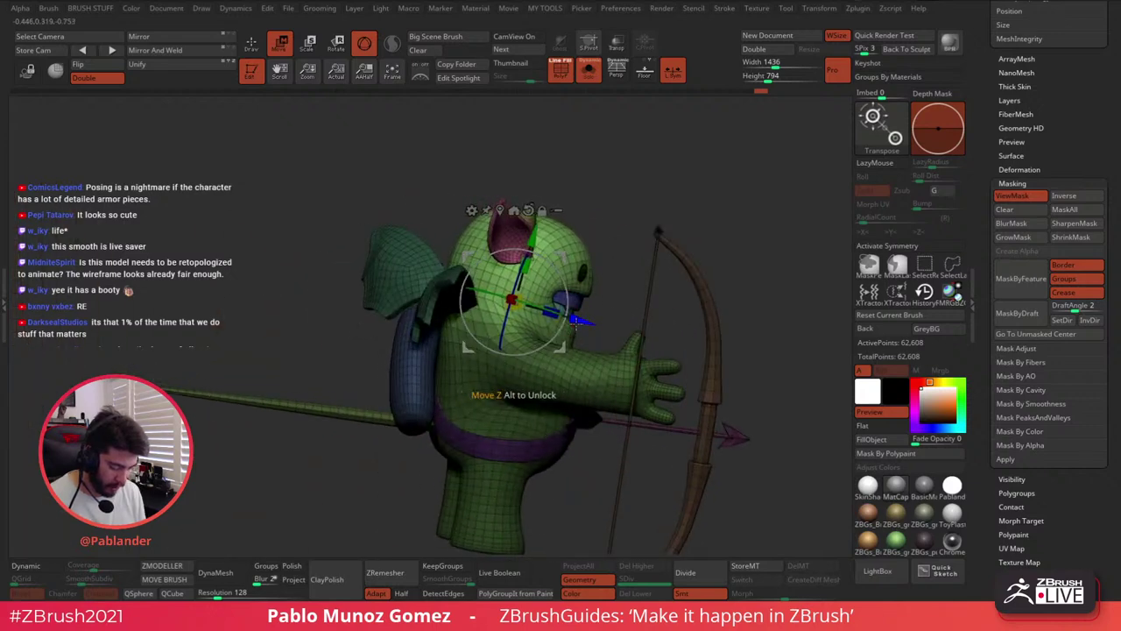
{"action": "left_click_drag", "start_coordinate": [617, 307], "coordinate": [562, 255]}
{"action": "right_click_drag", "start_coordinate": [635, 311], "coordinate": [619, 287], "text": "alt"}
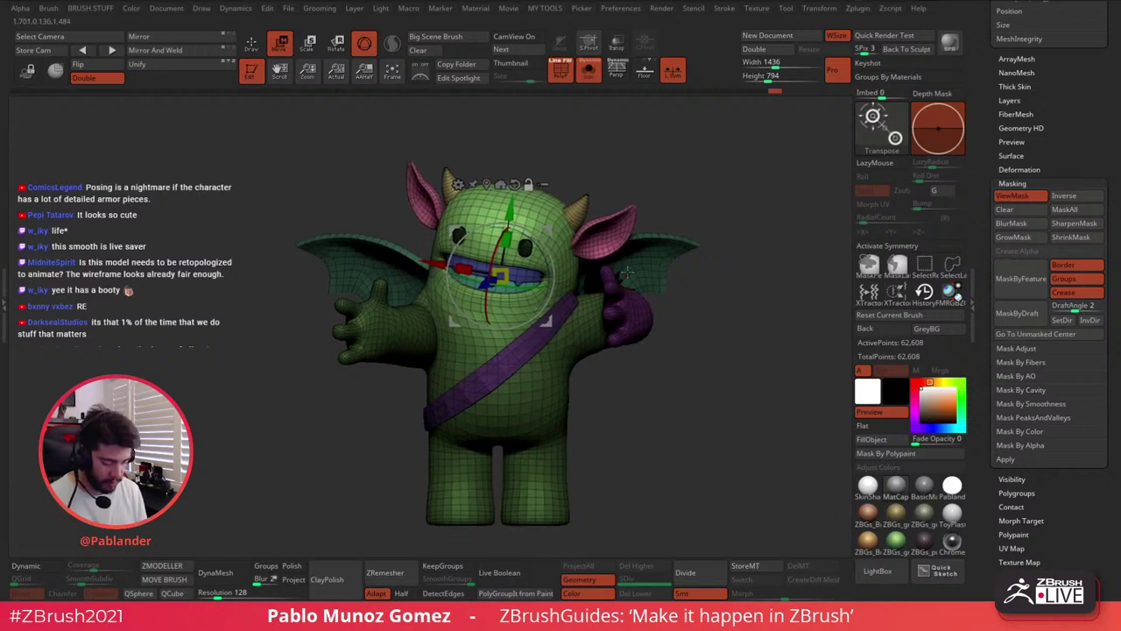
Isolate and mask the chest strap, show the whole model and invert the mask so only the strap is editable
{"action": "left_click", "coordinate": [251, 43]}
{"action": "key", "text": "ctrl+h"}
{"action": "left_click_drag", "start_coordinate": [680, 410], "coordinate": [627, 315], "text": "alt"}
{"action": "right_click_drag", "start_coordinate": [576, 269], "coordinate": [560, 252], "text": "ctrl"}
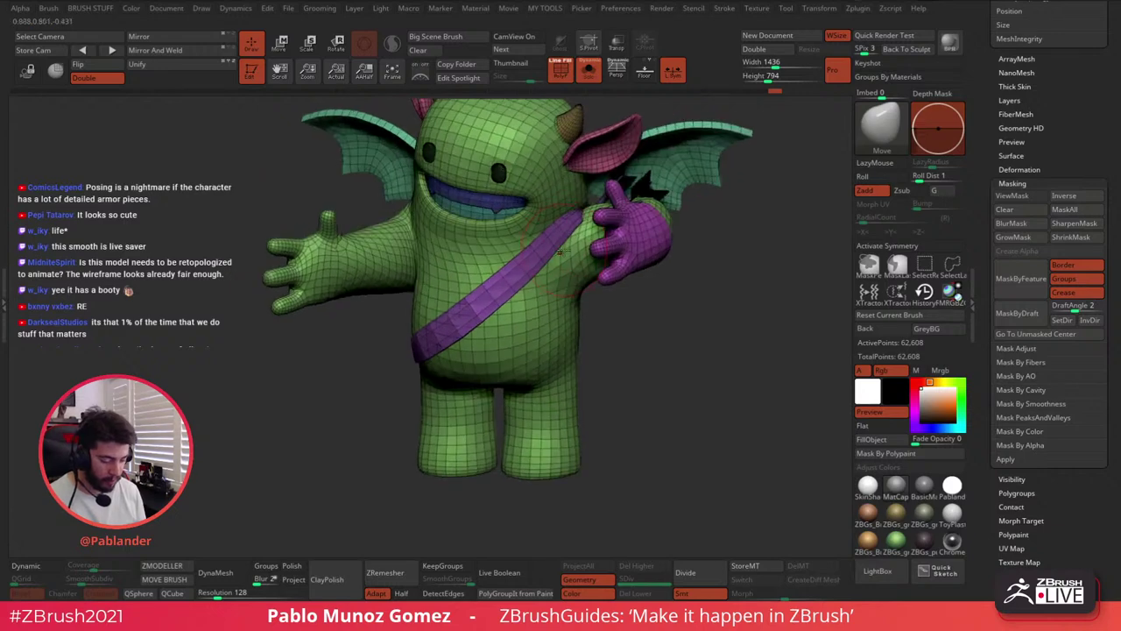
{"action": "left_click", "coordinate": [563, 234], "text": "ctrl+shift"}
{"action": "left_click", "coordinate": [633, 299], "text": "ctrl"}
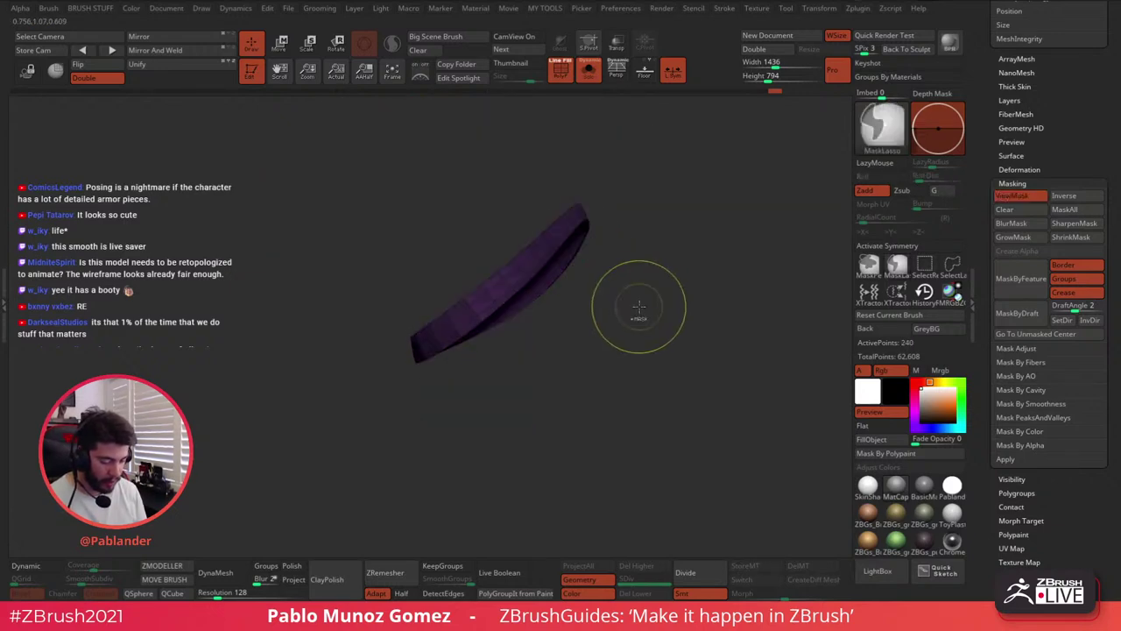
{"action": "left_click", "coordinate": [660, 329], "text": "ctrl+shift"}
{"action": "left_click", "coordinate": [660, 328], "text": "ctrl"}
{"action": "key", "text": "space"}
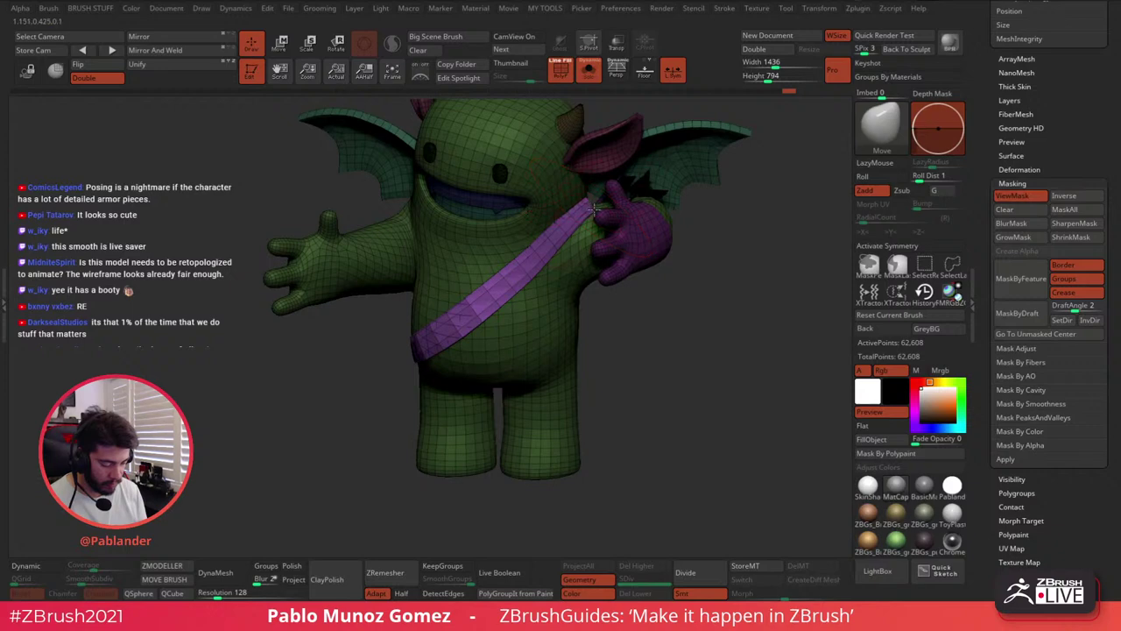
Adjust and smooth the chest strap over the left shoulder with the Move brush and clear the mask
{"action": "right_click_drag", "start_coordinate": [594, 207], "coordinate": [620, 203]}
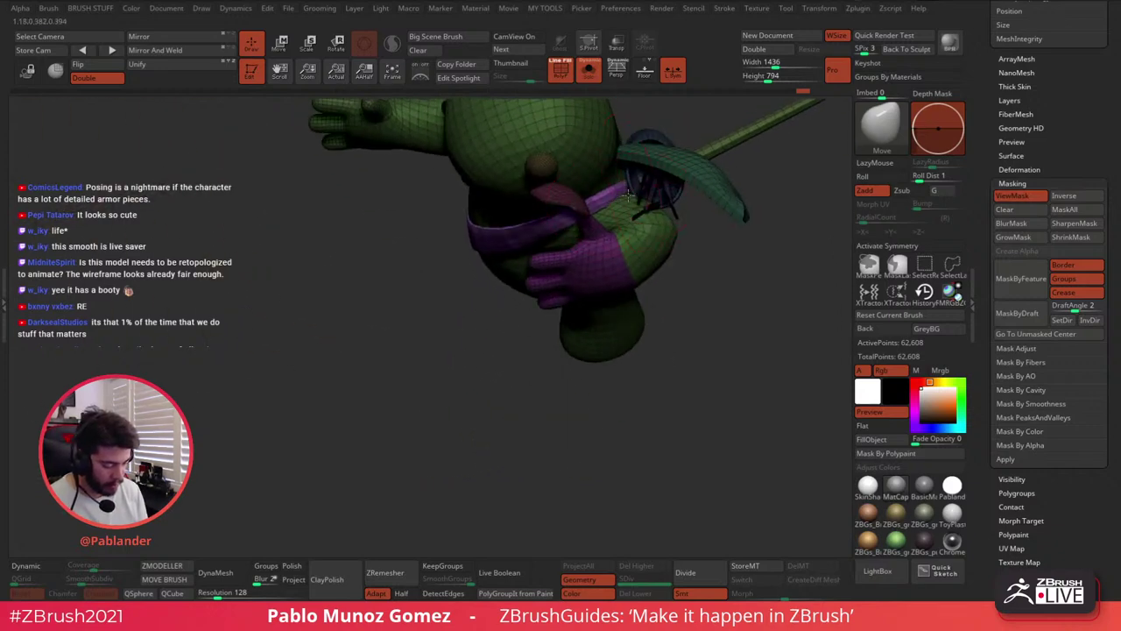
{"action": "key", "text": "shift"}
{"action": "mouse_move", "coordinate": [610, 198]}
{"action": "right_mouse_down"}
{"action": "mouse_move", "coordinate": [588, 209]}
{"action": "mouse_move", "coordinate": [657, 328]}
{"action": "mouse_move", "coordinate": [613, 325]}
{"action": "mouse_move", "coordinate": [706, 316]}
{"action": "mouse_move", "coordinate": [622, 335]}
{"action": "mouse_move", "coordinate": [639, 325]}
{"action": "mouse_move", "coordinate": [649, 328]}
{"action": "mouse_move", "coordinate": [571, 383]}
{"action": "mouse_move", "coordinate": [619, 333]}
{"action": "mouse_move", "coordinate": [618, 344]}
{"action": "right_mouse_up"}
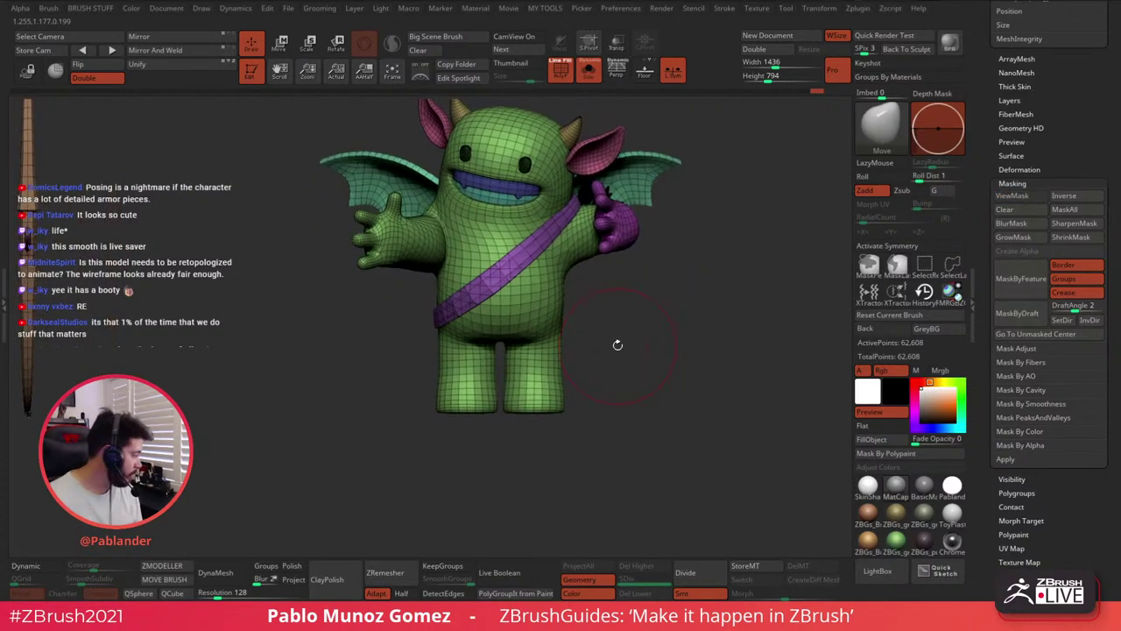
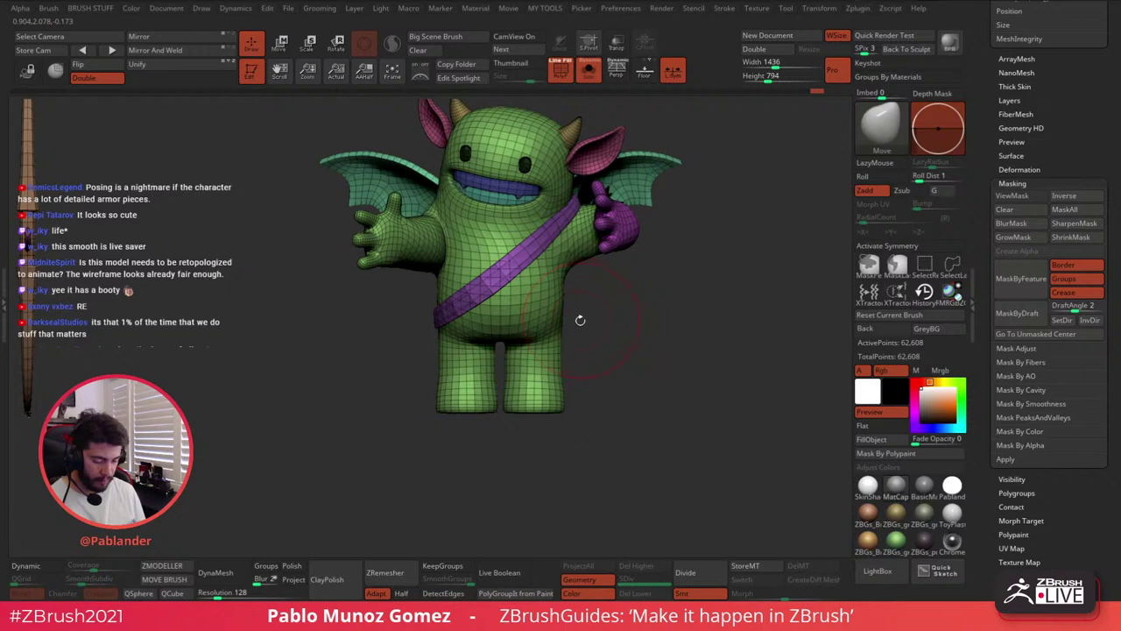
Isolate the body, mask it above the legs with a soft edge and bring the whole model back into view
{"action": "left_click", "coordinate": [580, 317], "text": "ctrl+shift"}
{"action": "mouse_move", "coordinate": [585, 300]}
{"action": "left_mouse_down", "text": "ctrl"}
{"action": "mouse_move", "coordinate": [368, 346]}
{"action": "mouse_move", "coordinate": [578, 499]}
{"action": "mouse_move", "coordinate": [582, 306]}
{"action": "left_mouse_up", "text": "ctrl"}
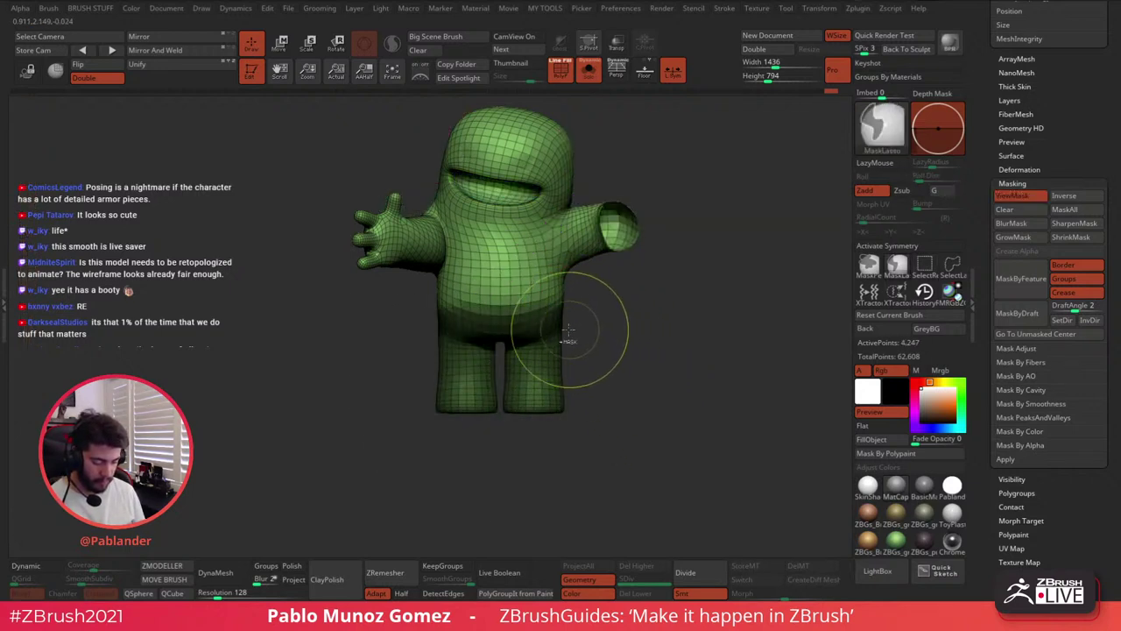
{"action": "left_click", "coordinate": [597, 342], "text": "ctrl"}
{"action": "left_click", "coordinate": [534, 310], "text": "ctrl"}
{"action": "left_click", "coordinate": [591, 336], "text": "ctrl"}
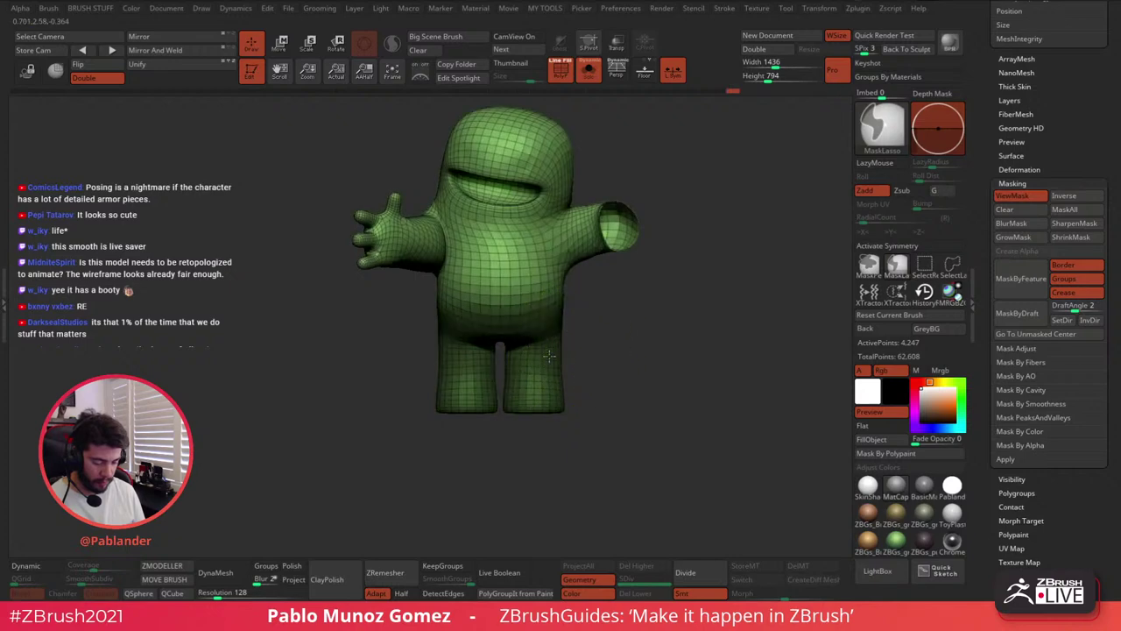
{"action": "left_click", "coordinate": [633, 338], "text": "ctrl"}
{"action": "key", "text": "w"}
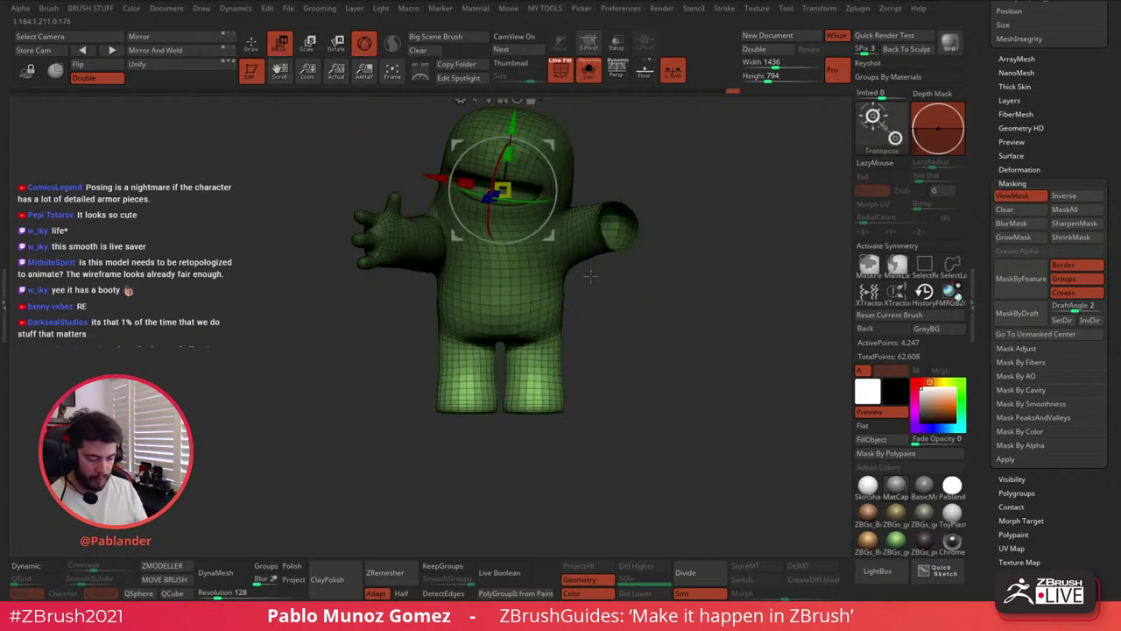
{"action": "left_click", "coordinate": [639, 370], "text": "ctrl+shift"}
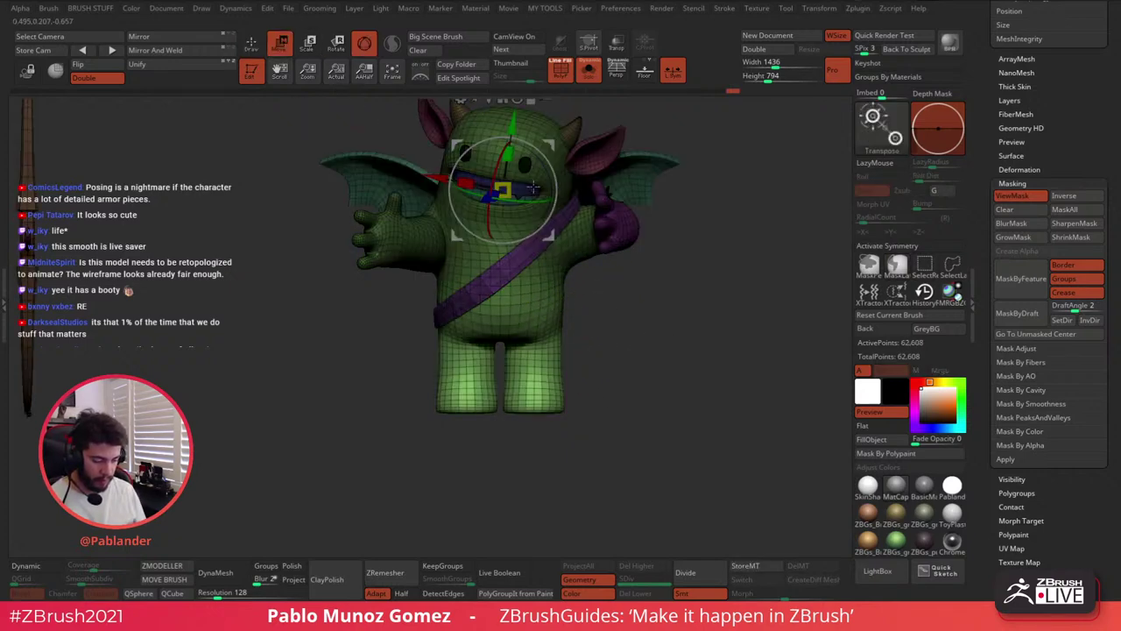
Centre the Move gizmo on the unmasked legs, reset its orientation and raise its pivot toward the hips
{"action": "right_click_drag", "start_coordinate": [533, 187], "coordinate": [518, 246], "text": "alt"}
{"action": "left_click", "coordinate": [474, 156]}
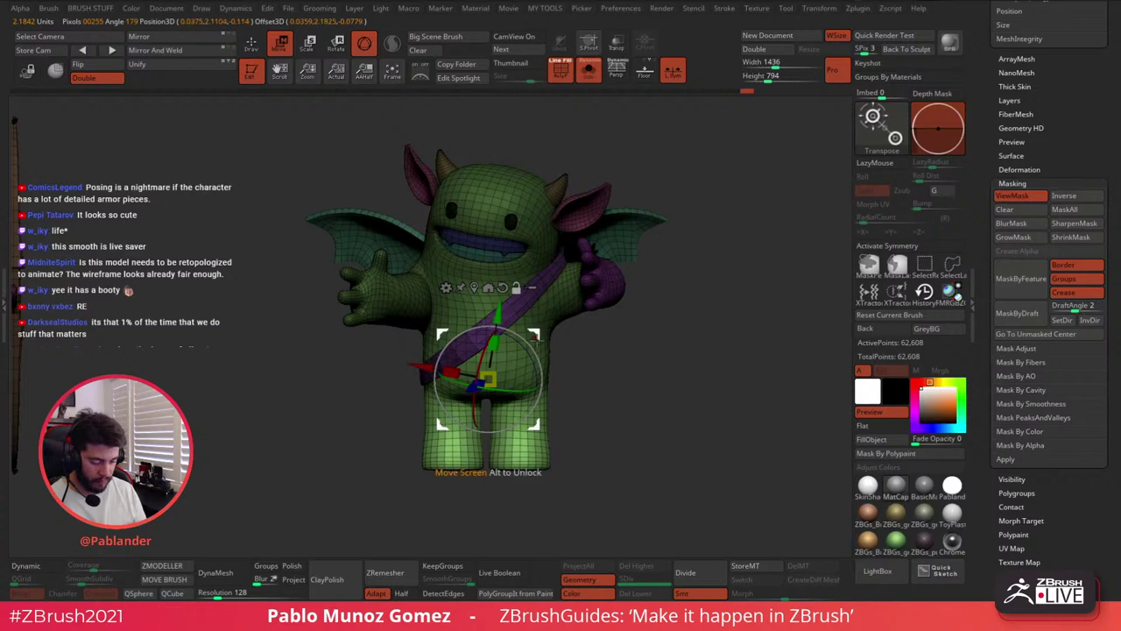
{"action": "left_click", "coordinate": [502, 287]}
{"action": "left_click_drag", "start_coordinate": [535, 335], "coordinate": [536, 317], "text": "alt"}
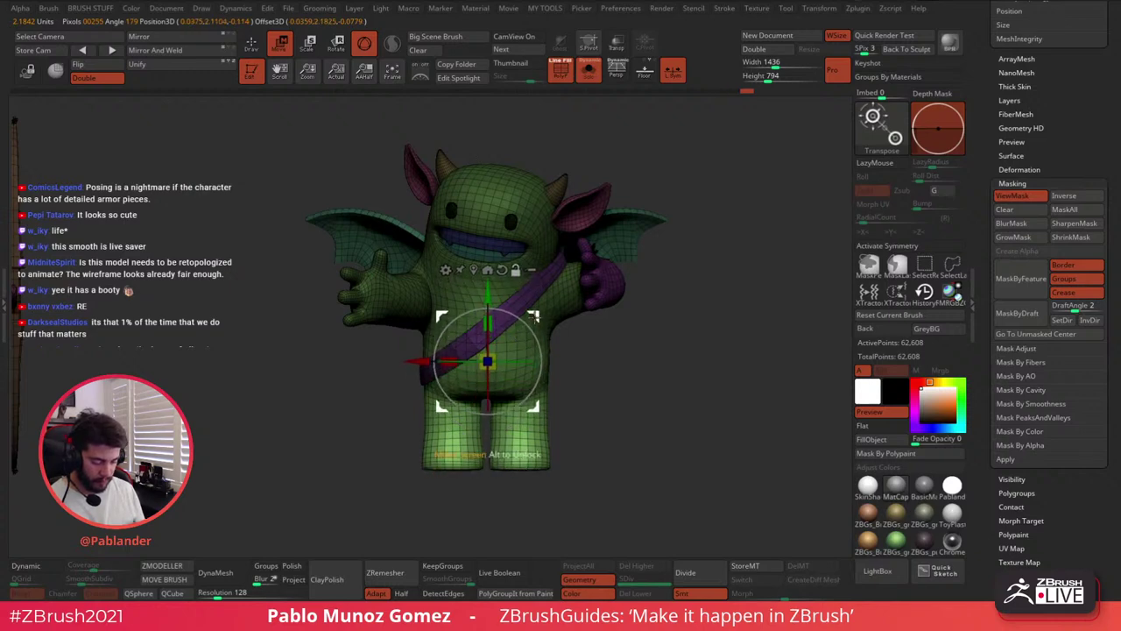
{"action": "left_click_drag", "start_coordinate": [540, 370], "coordinate": [540, 357]}
Rotate the legs about the hips and clear the mask from the model
{"action": "right_click_drag", "start_coordinate": [596, 362], "coordinate": [556, 363]}
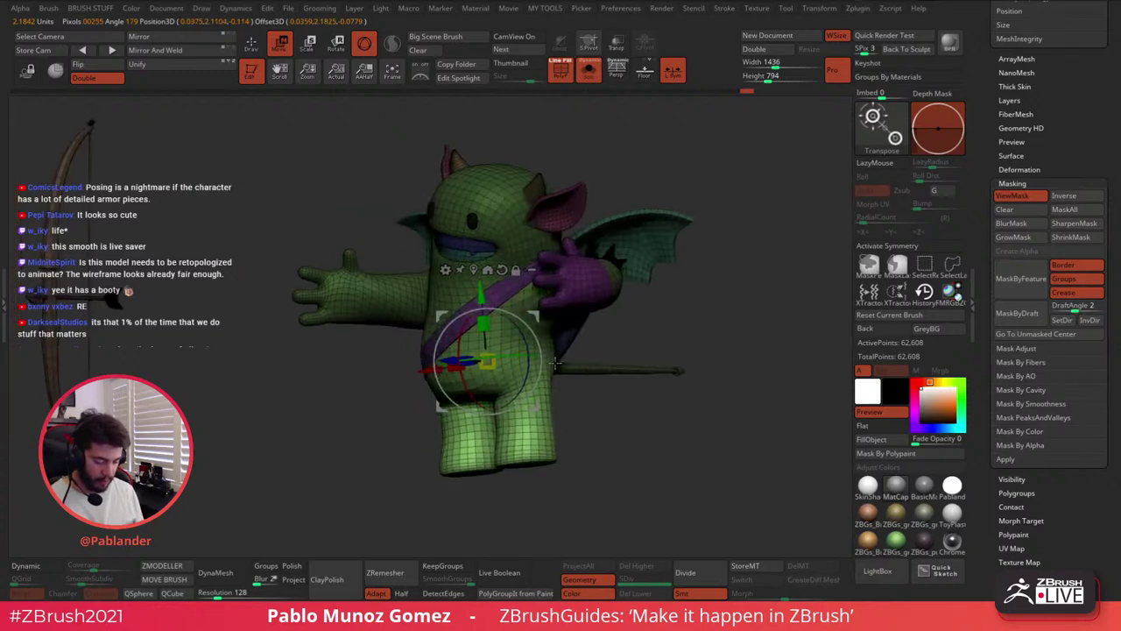
{"action": "mouse_move", "coordinate": [555, 363]}
{"action": "left_mouse_down"}
{"action": "mouse_move", "coordinate": [521, 399]}
{"action": "mouse_move", "coordinate": [561, 394]}
{"action": "mouse_move", "coordinate": [532, 387]}
{"action": "mouse_move", "coordinate": [621, 401]}
{"action": "mouse_move", "coordinate": [617, 350]}
{"action": "mouse_move", "coordinate": [613, 364]}
{"action": "mouse_move", "coordinate": [638, 360]}
{"action": "mouse_move", "coordinate": [644, 387]}
{"action": "mouse_move", "coordinate": [668, 385]}
{"action": "left_mouse_up"}
{"action": "key", "text": "ctrl"}
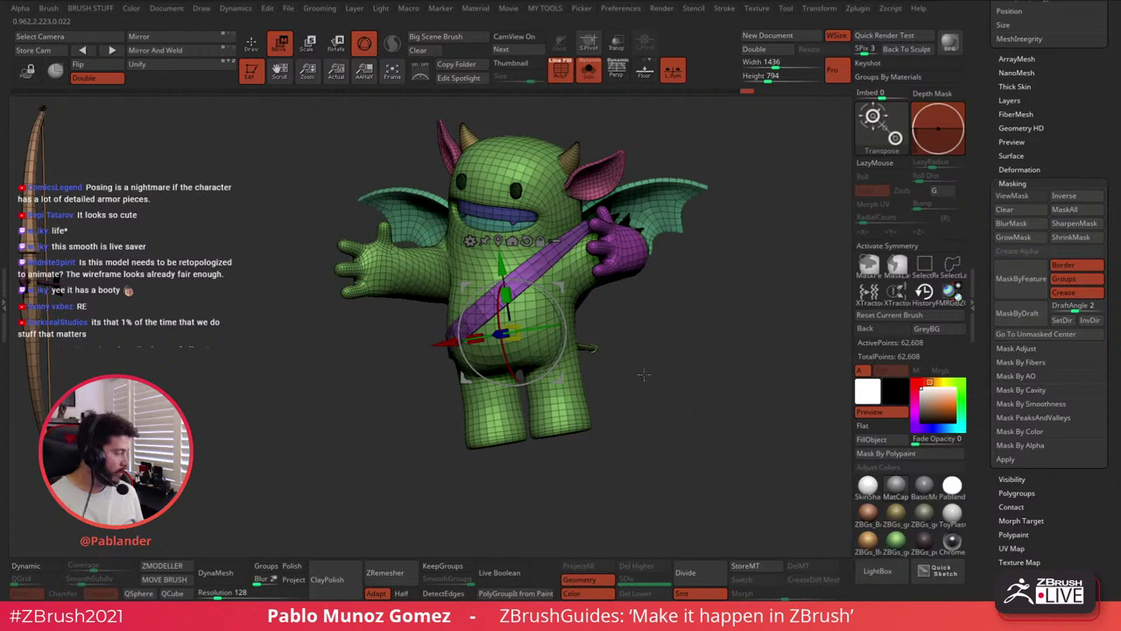
Return to Draw mode and isolate the green body polygroup
{"action": "left_click_drag", "start_coordinate": [644, 374], "coordinate": [670, 373]}
{"action": "left_click", "coordinate": [251, 44]}
{"action": "mouse_move", "coordinate": [598, 375]}
{"action": "left_mouse_down"}
{"action": "mouse_move", "coordinate": [614, 373]}
{"action": "mouse_move", "coordinate": [616, 348]}
{"action": "mouse_move", "coordinate": [605, 363]}
{"action": "left_mouse_up"}
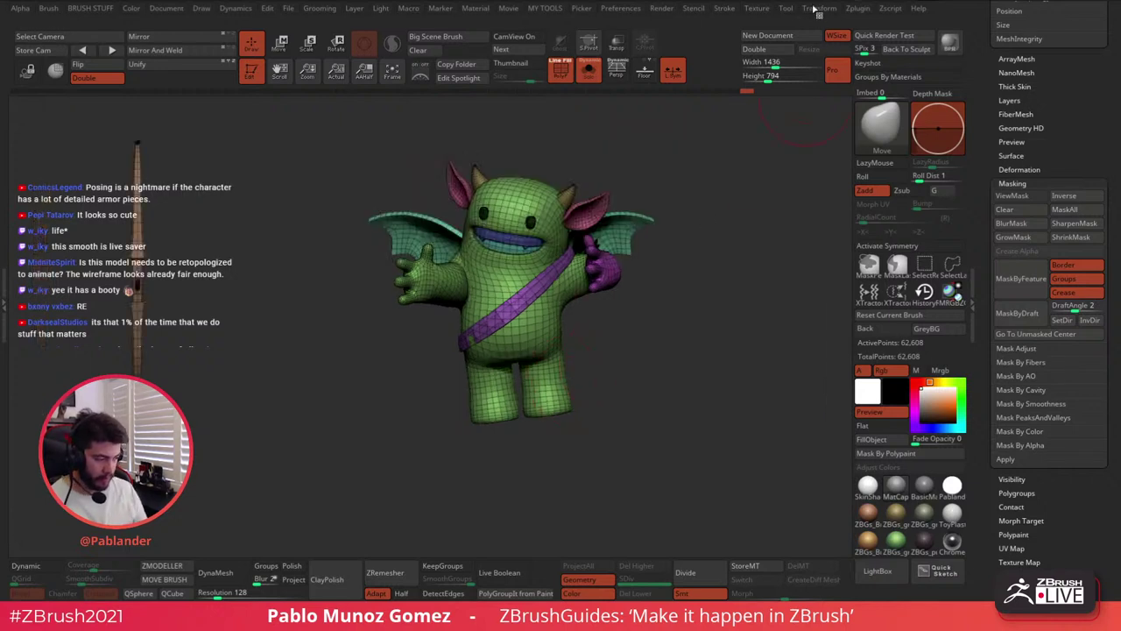
{"action": "left_click", "coordinate": [555, 401], "text": "ctrl+shift"}
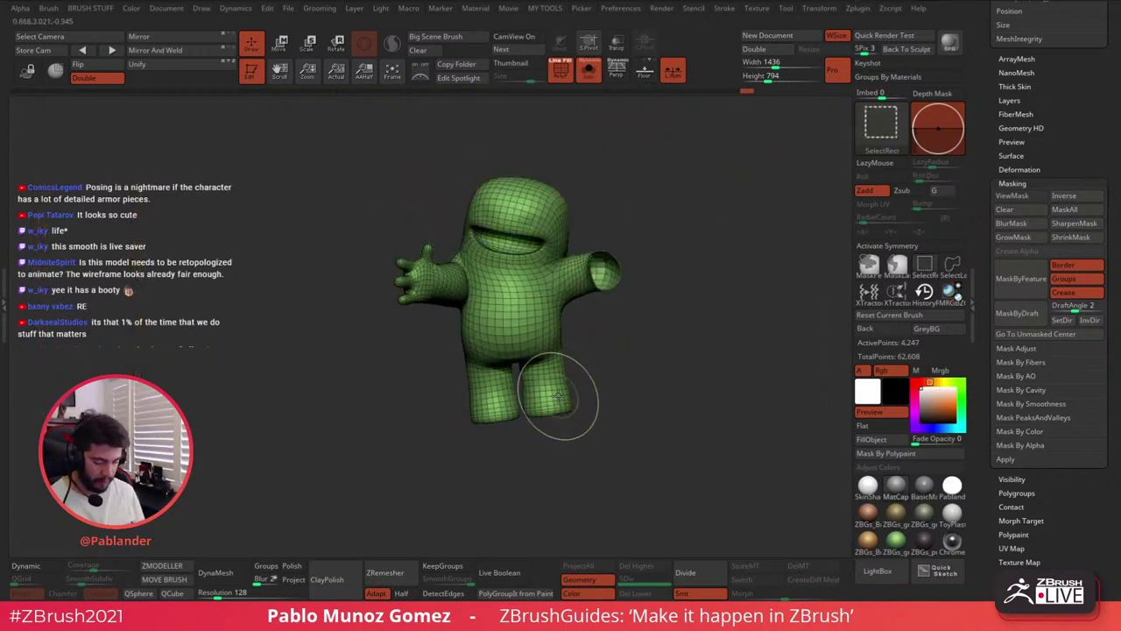
{"action": "left_click", "coordinate": [572, 396], "text": "ctrl+shift"}
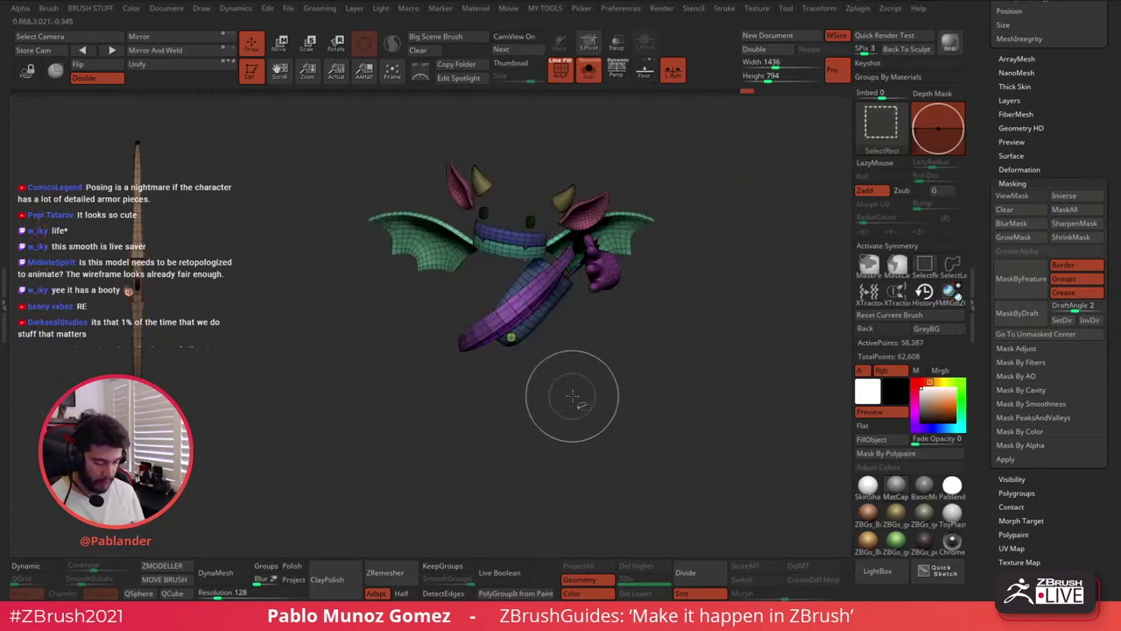
{"action": "left_click", "coordinate": [613, 369], "text": "ctrl+shift"}
{"action": "left_click", "coordinate": [573, 400], "text": "ctrl+shift"}
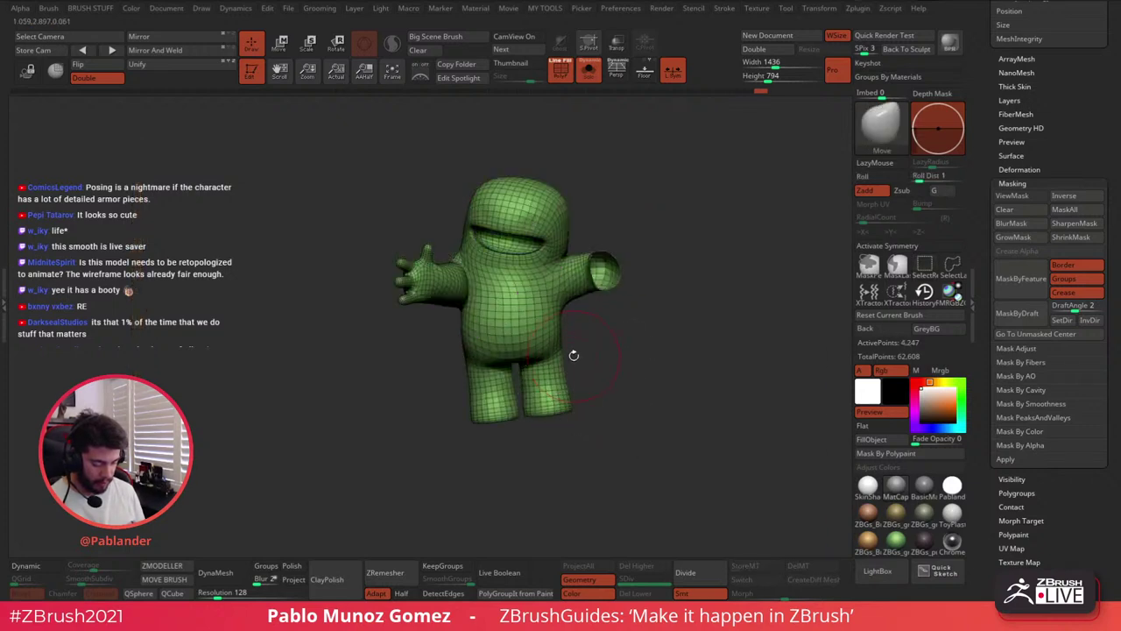
{"action": "left_click_drag", "start_coordinate": [576, 343], "coordinate": [587, 351]}
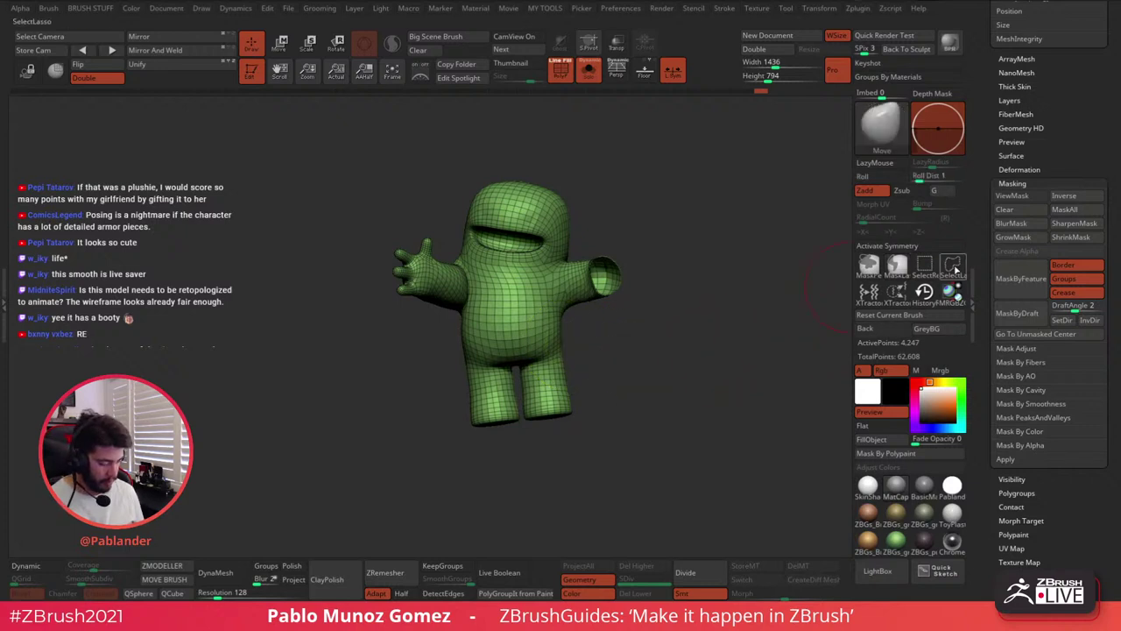
Hide the left leg from the isolated body with the SelectLasso brush, trimming the cut near the hip
{"action": "mouse_move", "coordinate": [581, 369]}
{"action": "left_mouse_down", "text": "ctrl+shift"}
{"action": "mouse_move", "coordinate": [526, 375]}
{"action": "mouse_move", "coordinate": [543, 456]}
{"action": "left_mouse_up", "text": "ctrl+shift"}
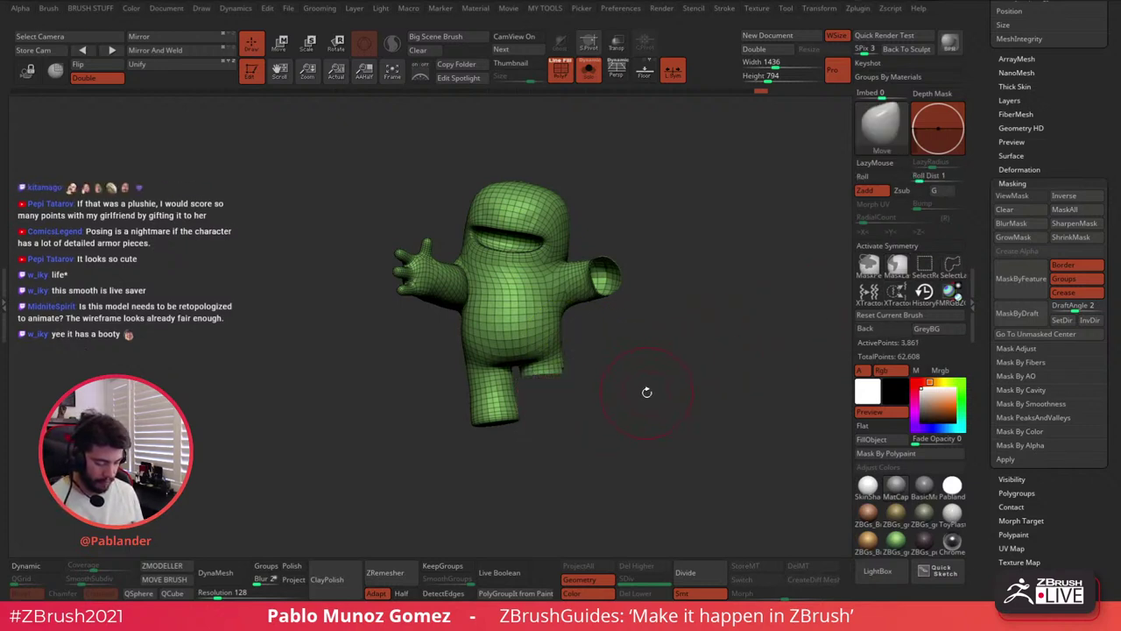
{"action": "mouse_move", "coordinate": [646, 392]}
{"action": "left_mouse_down"}
{"action": "mouse_move", "coordinate": [616, 402]}
{"action": "mouse_move", "coordinate": [648, 412]}
{"action": "left_mouse_up"}
{"action": "key", "text": "ctrl+shift"}
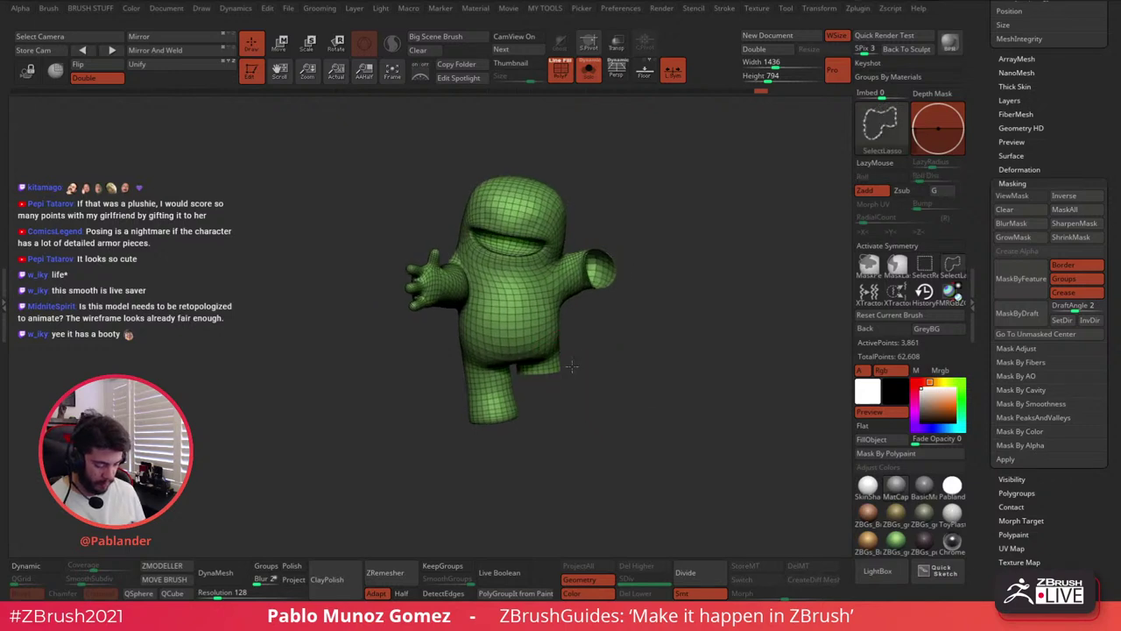
{"action": "mouse_move", "coordinate": [547, 396]}
{"action": "left_mouse_down", "text": "ctrl+alt+shift"}
{"action": "mouse_move", "coordinate": [551, 375]}
{"action": "mouse_move", "coordinate": [550, 401]}
{"action": "mouse_move", "coordinate": [628, 375]}
{"action": "mouse_move", "coordinate": [624, 366]}
{"action": "mouse_move", "coordinate": [712, 351]}
{"action": "left_mouse_up", "text": "ctrl+alt+shift"}
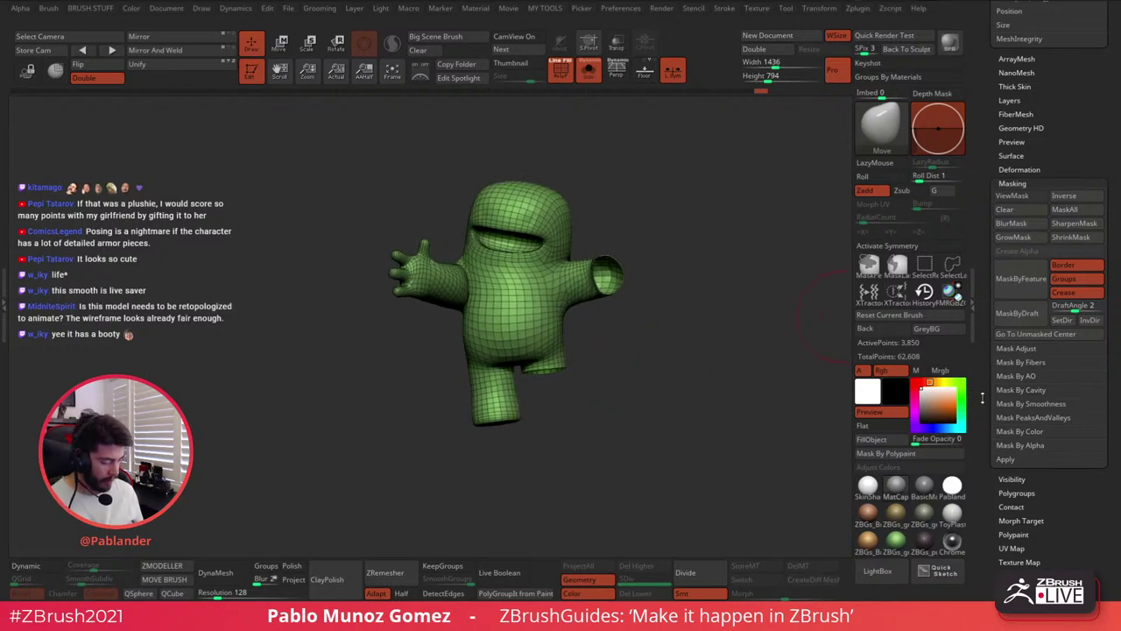
Shrink the visible part of the body, assign it a new polygroup and show the whole model
{"action": "scroll", "coordinate": [982, 398], "scroll_direction": "down", "scroll_amount": 5}
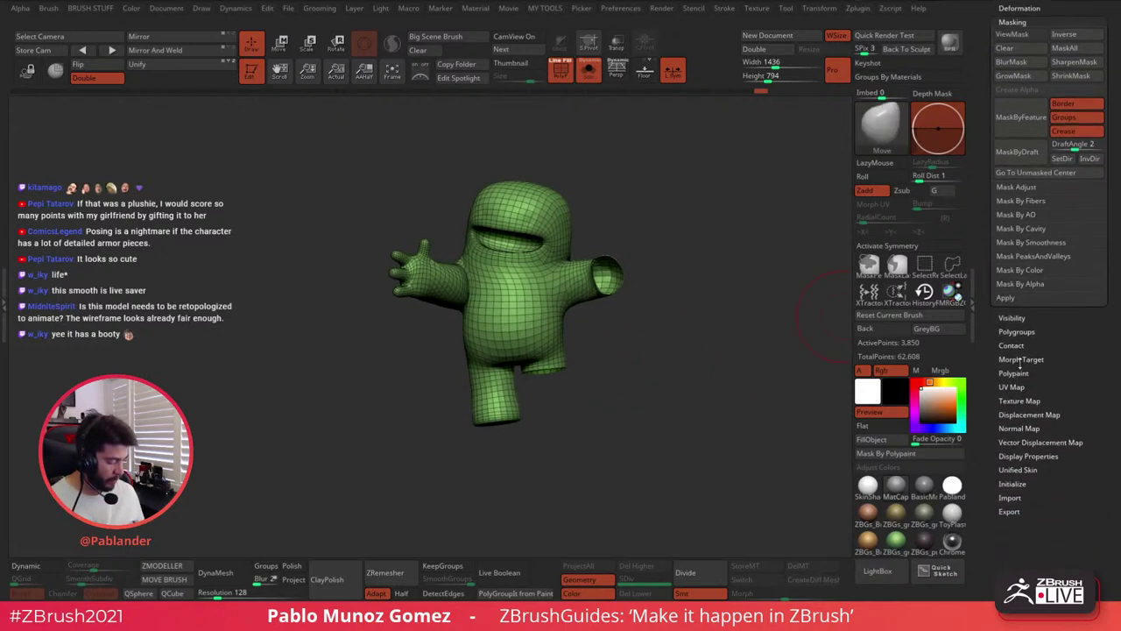
{"action": "left_click", "coordinate": [1012, 318]}
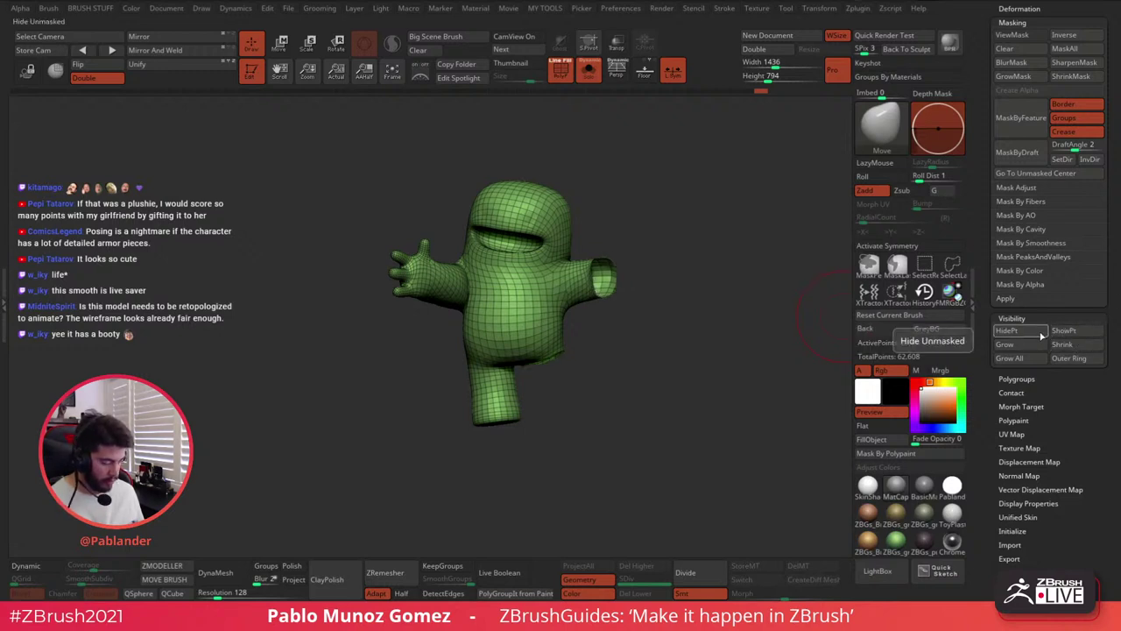
{"action": "left_click", "coordinate": [689, 373], "text": "ctrl+shift"}
{"action": "key", "text": "ctrl+z"}
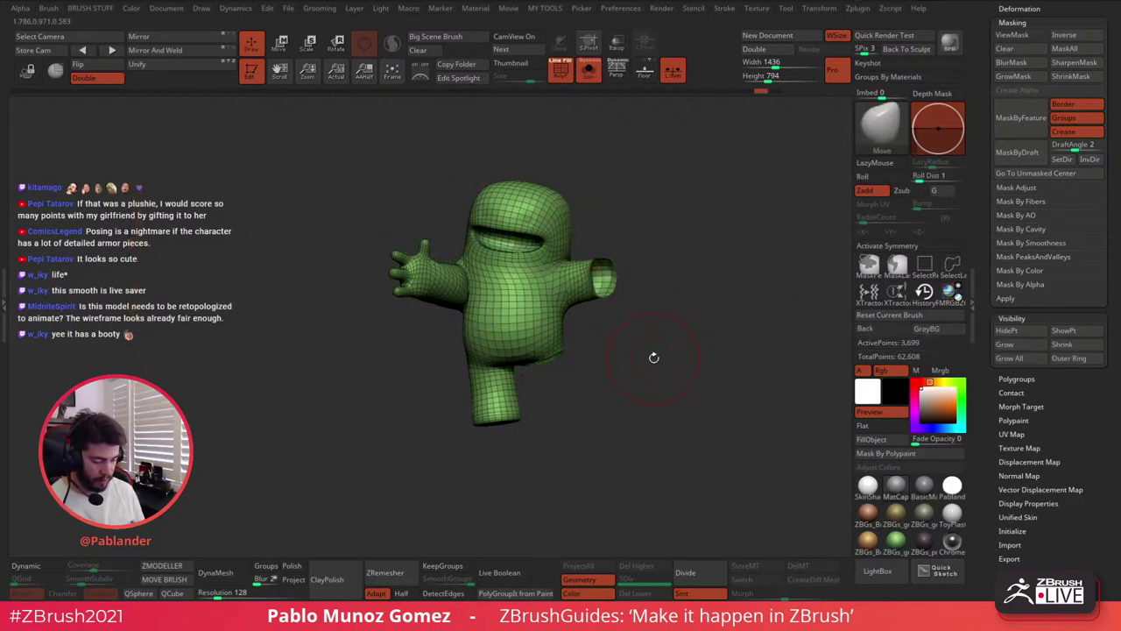
{"action": "key", "text": "ctrl+w"}
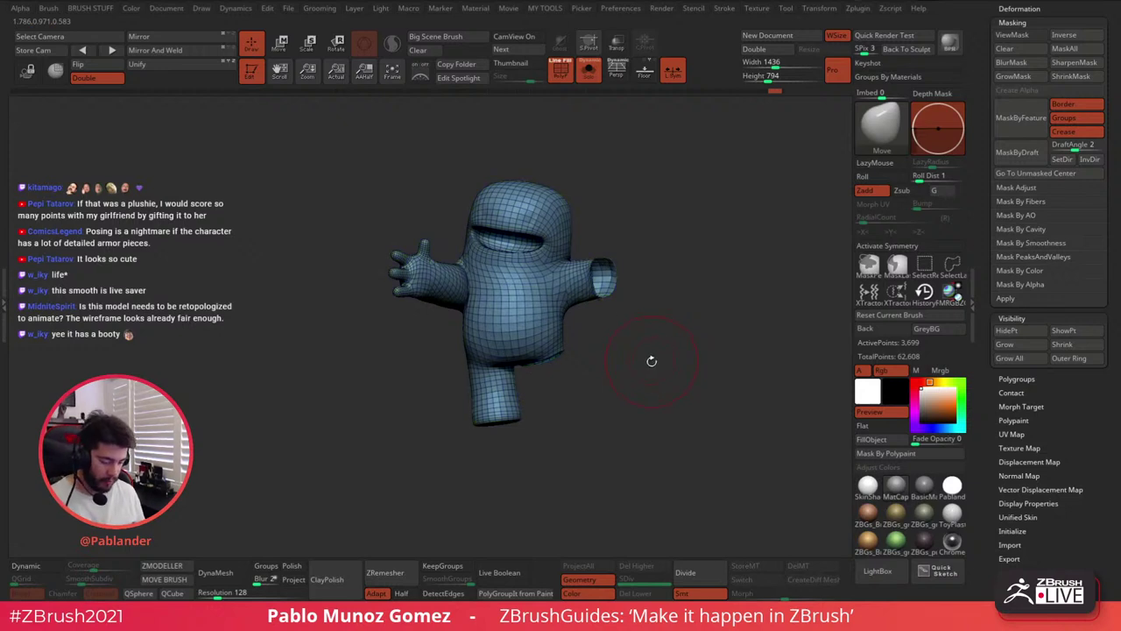
{"action": "left_click", "coordinate": [651, 360], "text": "ctrl+shift"}
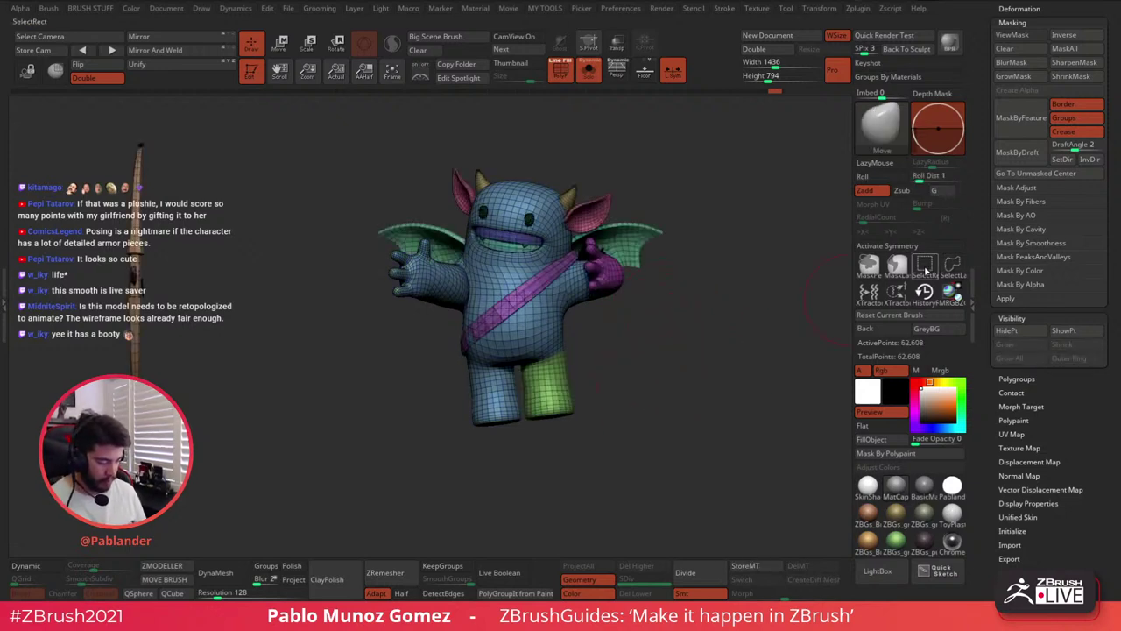
Switch to SelectRect, isolate the left hand with the green forearm and leg polygroup, and hide the leg
{"action": "left_click_drag", "start_coordinate": [691, 361], "coordinate": [646, 376]}
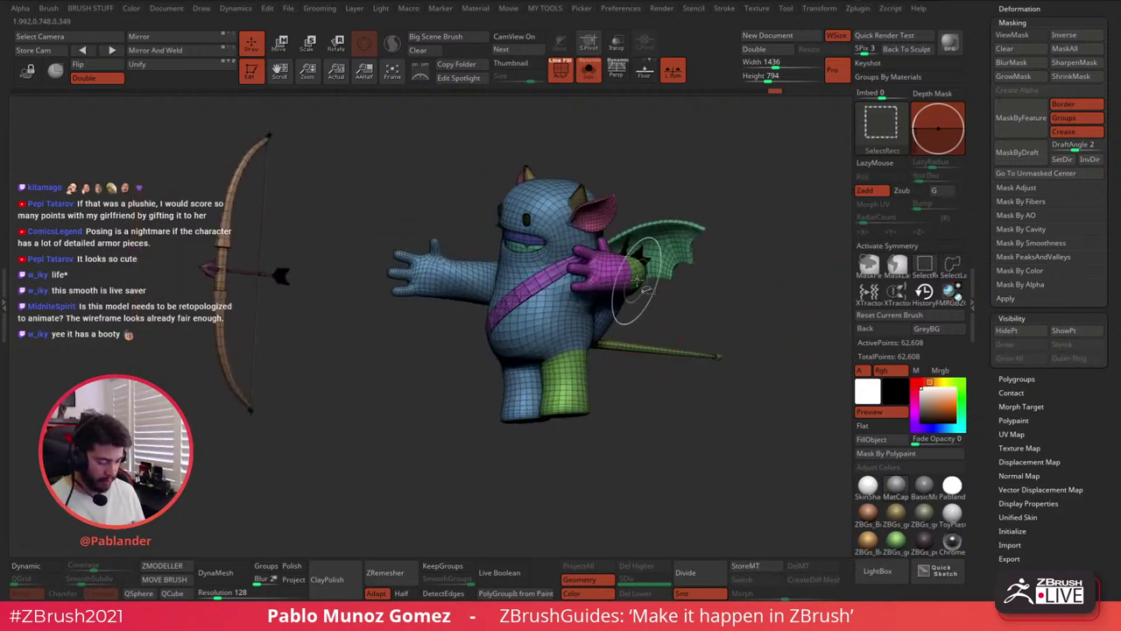
{"action": "left_click", "coordinate": [645, 268], "text": "ctrl+shift"}
{"action": "left_click", "coordinate": [659, 297], "text": "ctrl+shift"}
{"action": "left_click", "coordinate": [659, 339], "text": "ctrl+shift"}
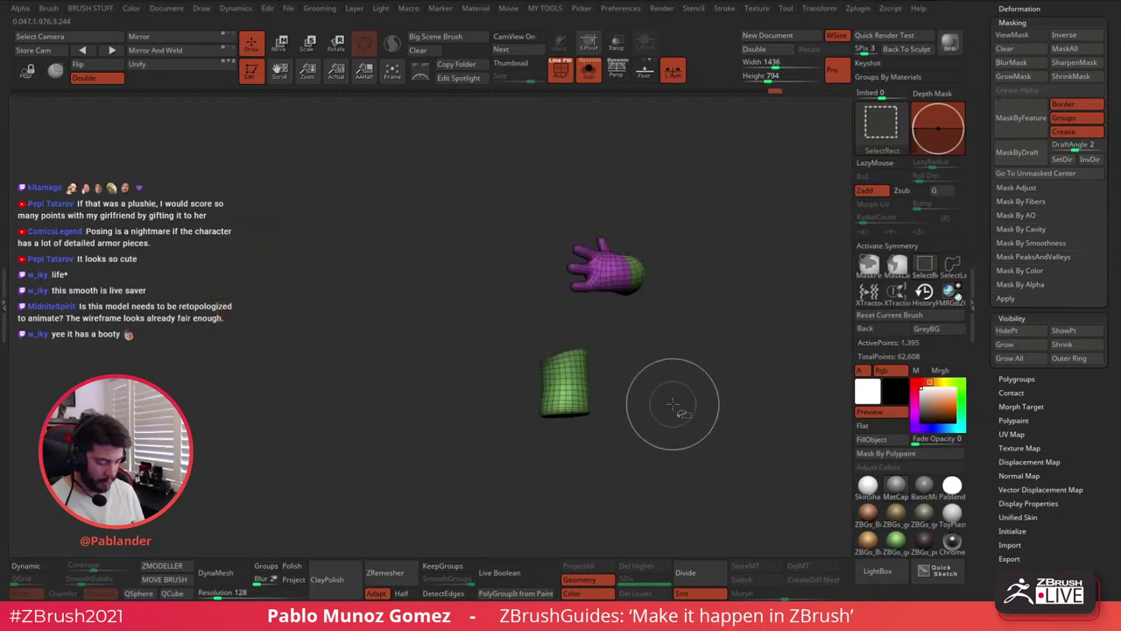
{"action": "left_click_drag", "start_coordinate": [474, 317], "coordinate": [618, 459], "text": "ctrl+shift"}
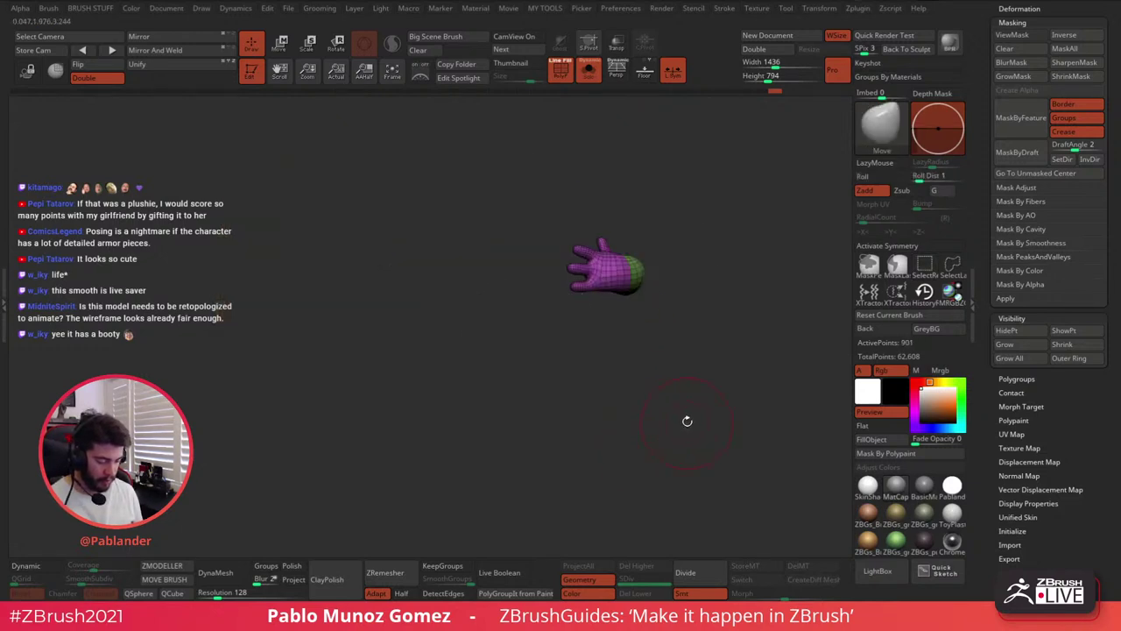
Isolate the left leg polygroup, show the whole model again and mask everything except that leg
{"action": "left_click", "coordinate": [686, 399], "text": "ctrl+shift"}
{"action": "left_click_drag", "start_coordinate": [683, 394], "coordinate": [552, 385]}
{"action": "left_click", "coordinate": [552, 385], "text": "ctrl+shift"}
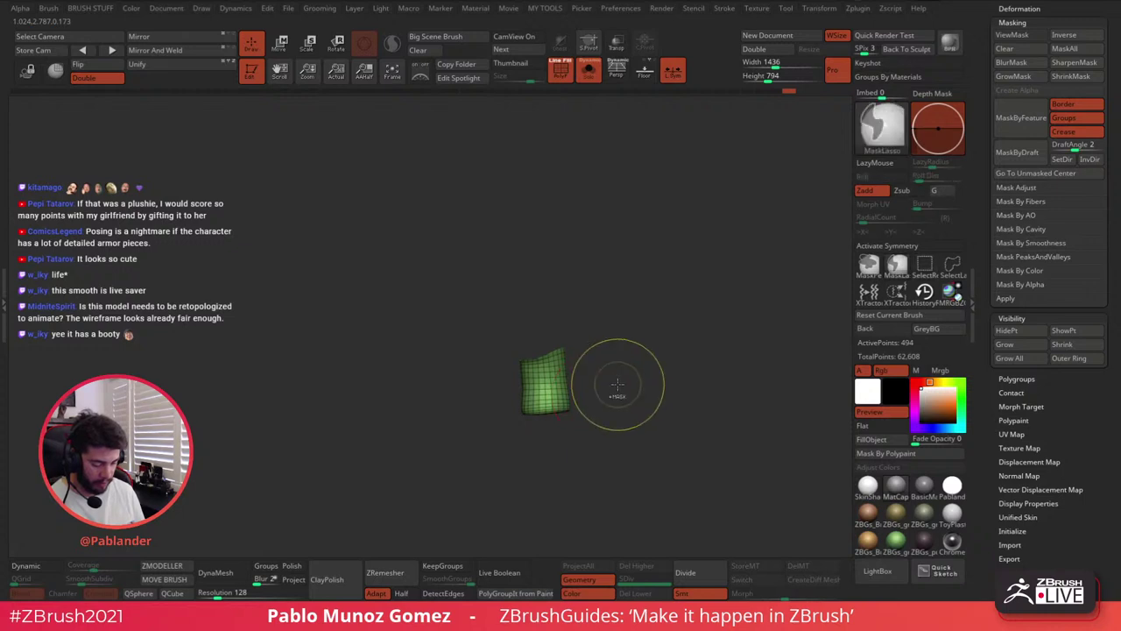
{"action": "left_click", "coordinate": [647, 400], "text": "ctrl+shift"}
{"action": "left_click", "coordinate": [649, 371], "text": "ctrl"}
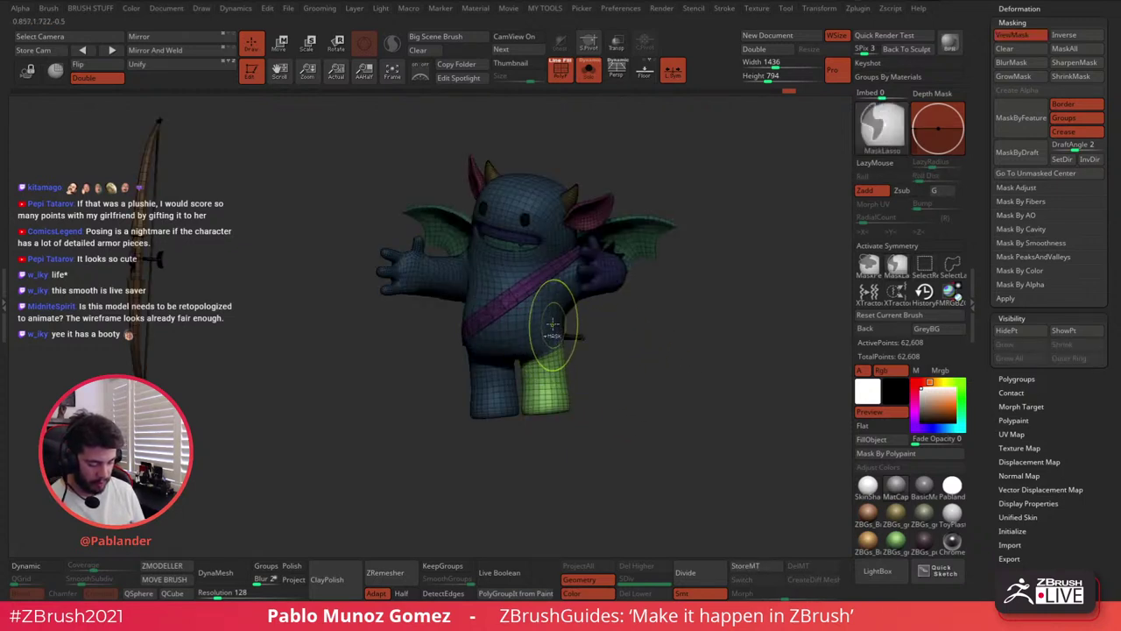
Place the gizmo pivot at the left hip in side view and rotate the unmasked leg forward
{"action": "key", "text": "w"}
{"action": "left_click_drag", "start_coordinate": [701, 368], "coordinate": [603, 374]}
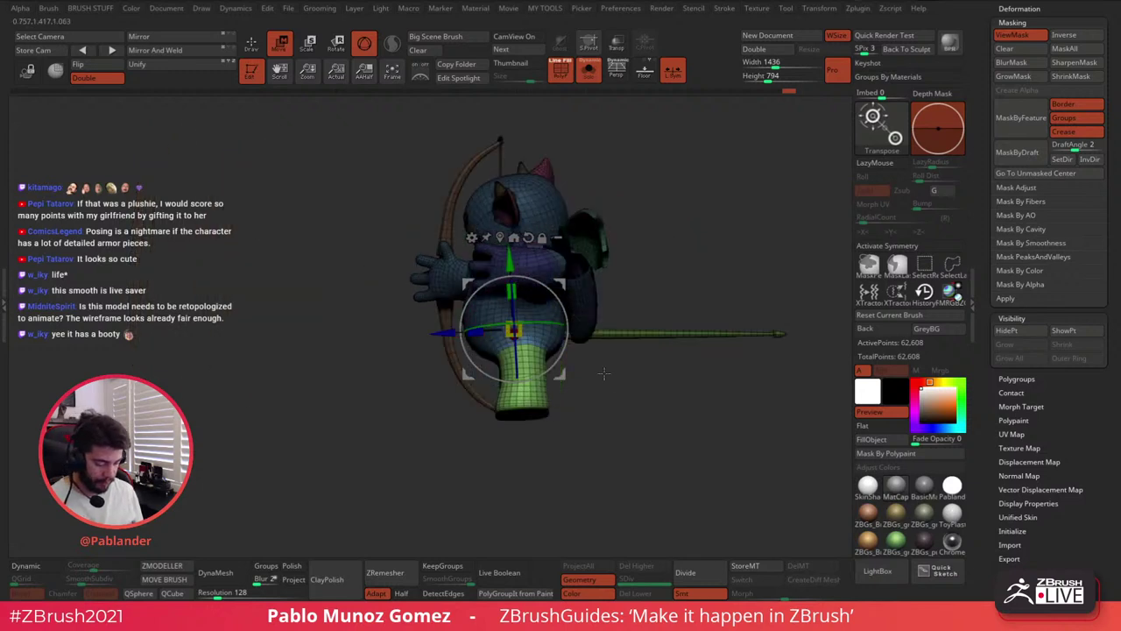
{"action": "left_click_drag", "start_coordinate": [559, 281], "coordinate": [569, 302]}
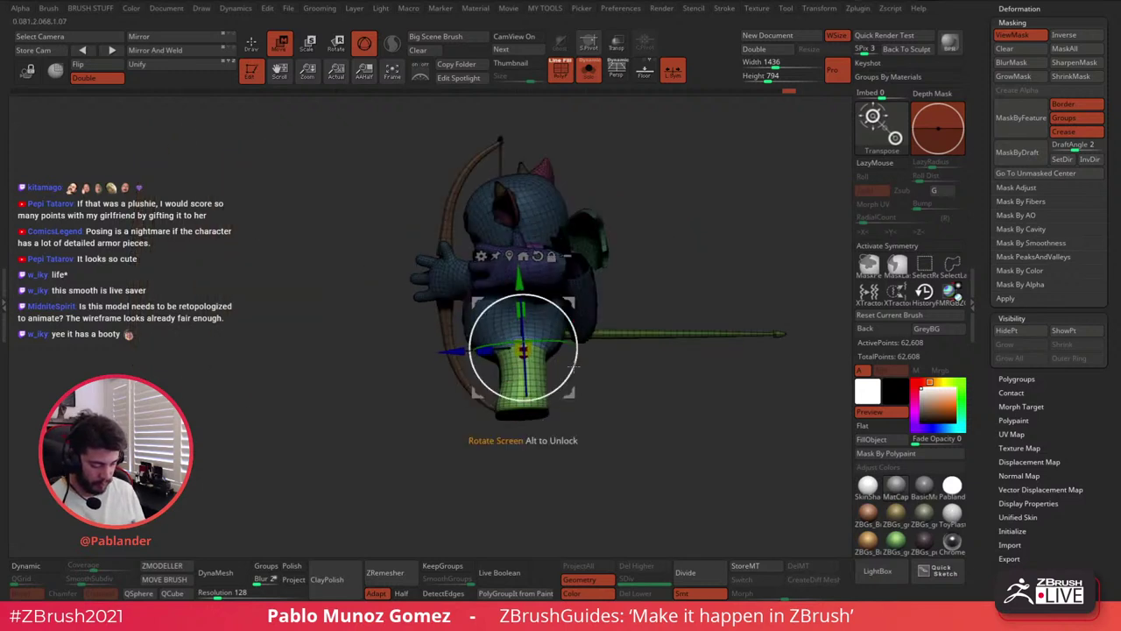
{"action": "left_click_drag", "start_coordinate": [576, 369], "coordinate": [622, 371]}
{"action": "left_click_drag", "start_coordinate": [566, 331], "coordinate": [558, 323]}
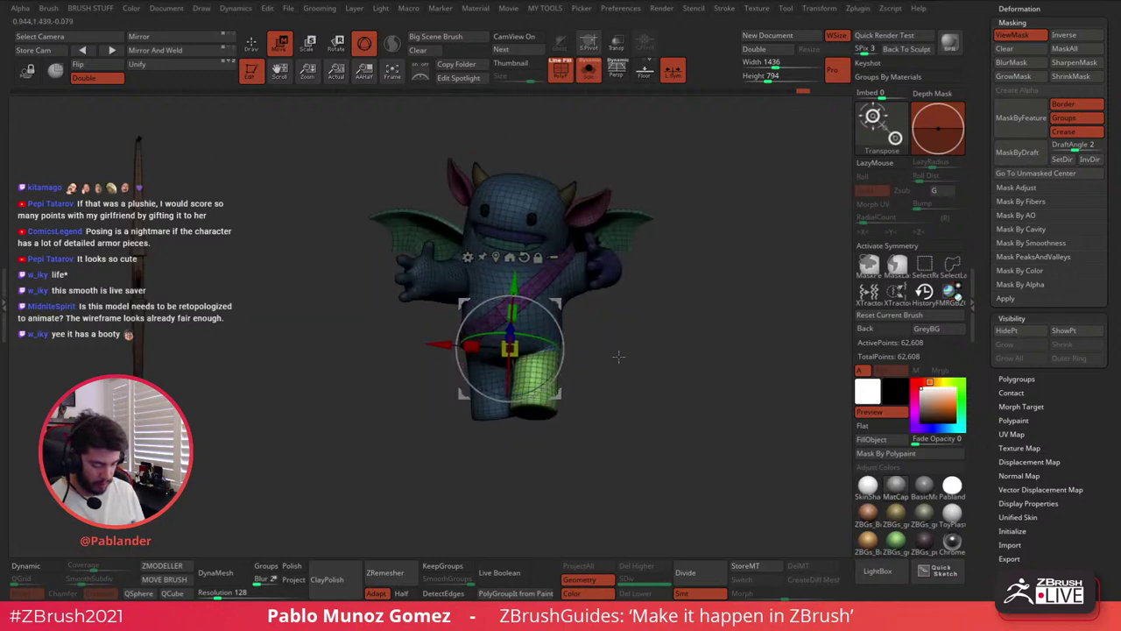
{"action": "left_click_drag", "start_coordinate": [619, 356], "coordinate": [572, 350]}
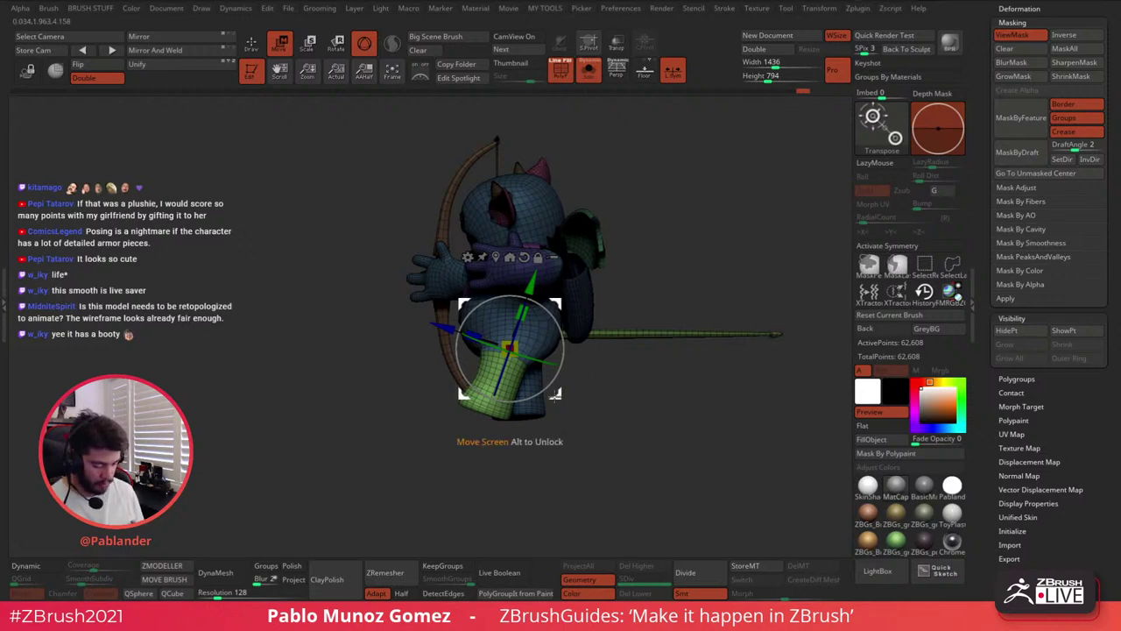
Mask the upper half of the raised left leg and try rotating the lower leg backward
{"action": "left_click", "coordinate": [897, 266]}
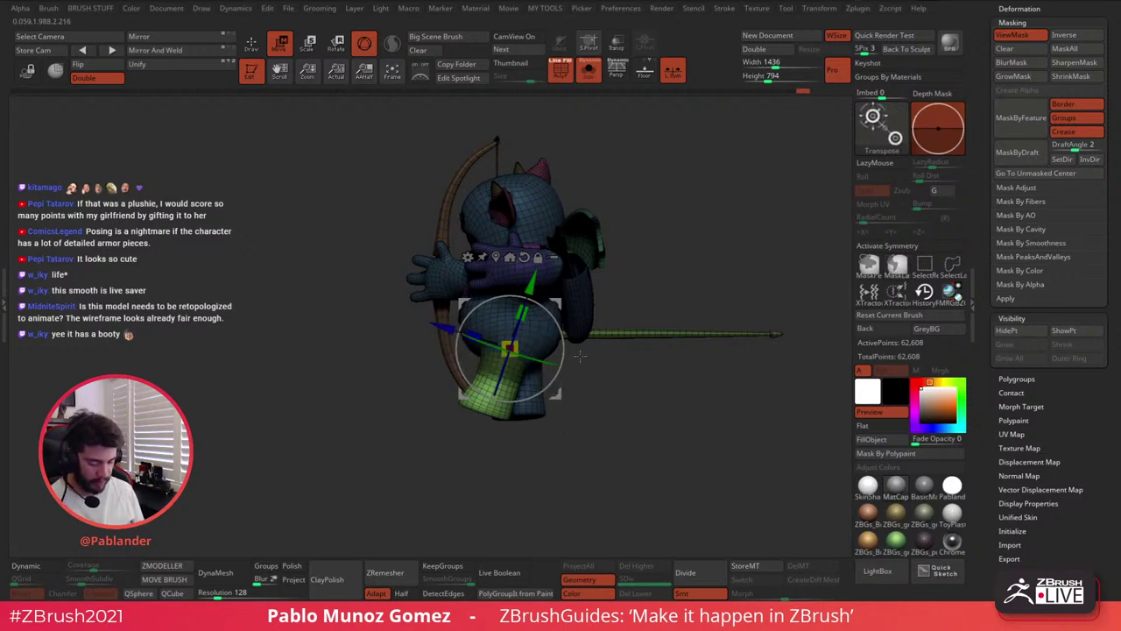
{"action": "left_click", "coordinate": [253, 49]}
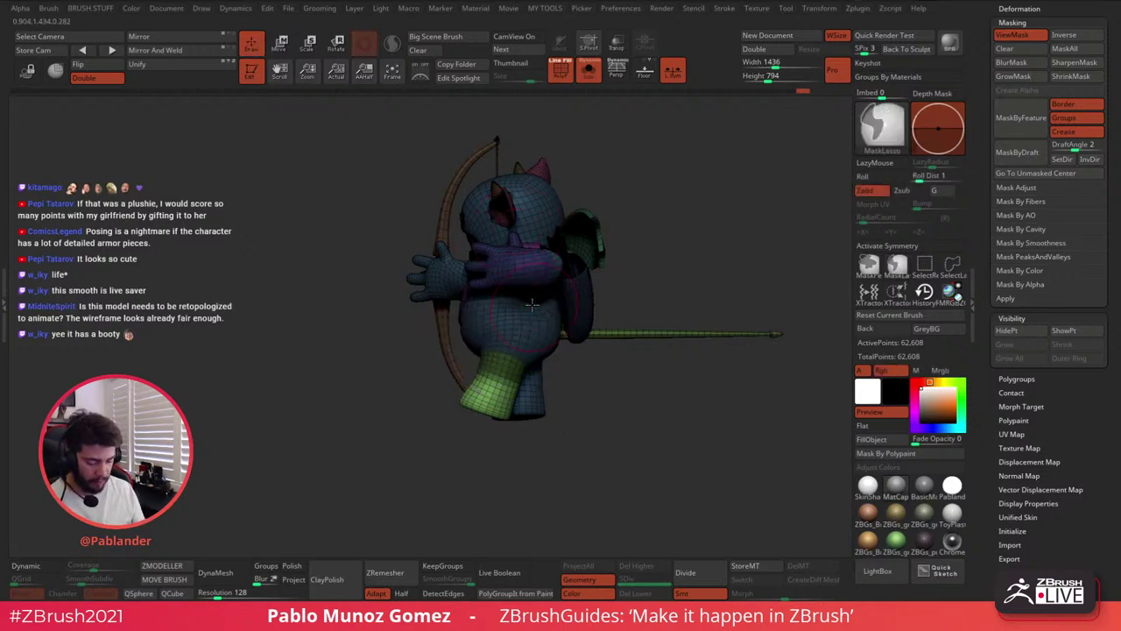
{"action": "left_click", "coordinate": [284, 49]}
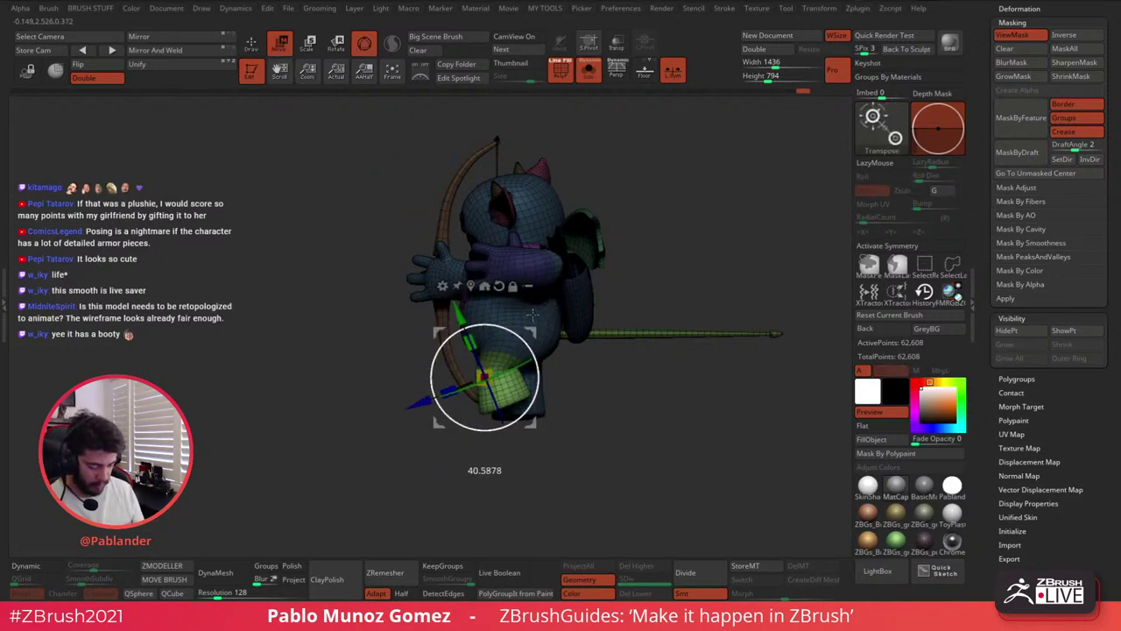
Undo the test rotation and bend the left lower leg backward from the front of the knee
{"action": "key", "text": "ctrl+z"}
{"action": "key", "text": "ctrl+z"}
{"action": "key", "text": "ctrl+z"}
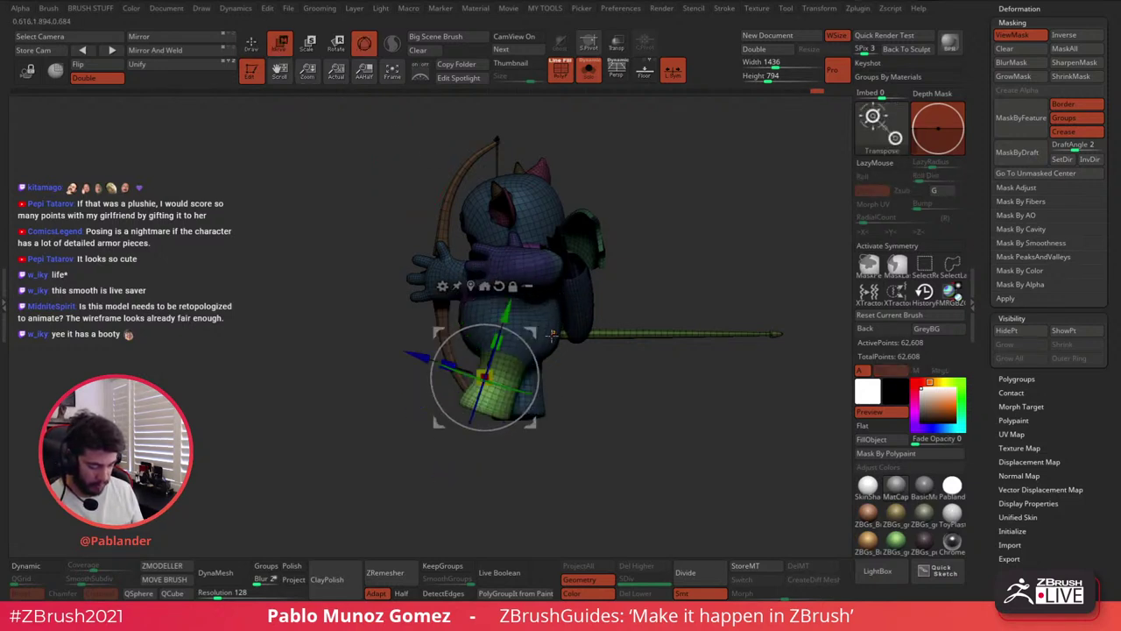
{"action": "left_click_drag", "start_coordinate": [565, 308], "coordinate": [538, 332]}
{"action": "mouse_move", "coordinate": [538, 332]}
{"action": "right_mouse_down", "text": "alt"}
{"action": "mouse_move", "coordinate": [541, 385]}
{"action": "mouse_move", "coordinate": [571, 350]}
{"action": "right_mouse_up", "text": "alt"}
{"action": "key", "text": "q"}
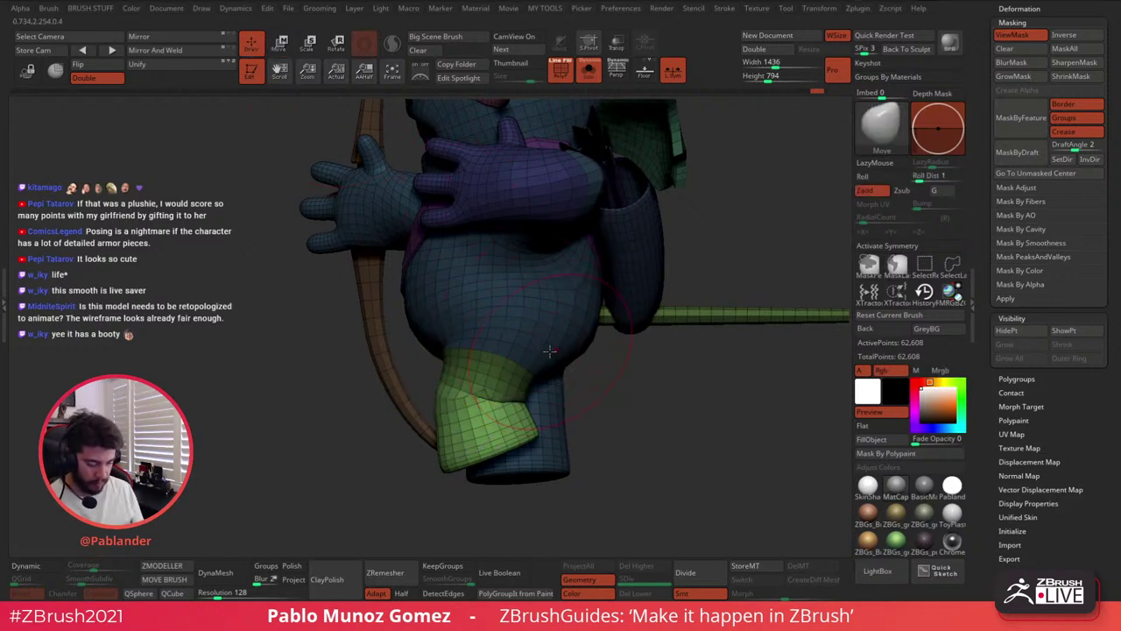
{"action": "left_click", "coordinate": [280, 51]}
{"action": "left_click_drag", "start_coordinate": [500, 391], "coordinate": [526, 379]}
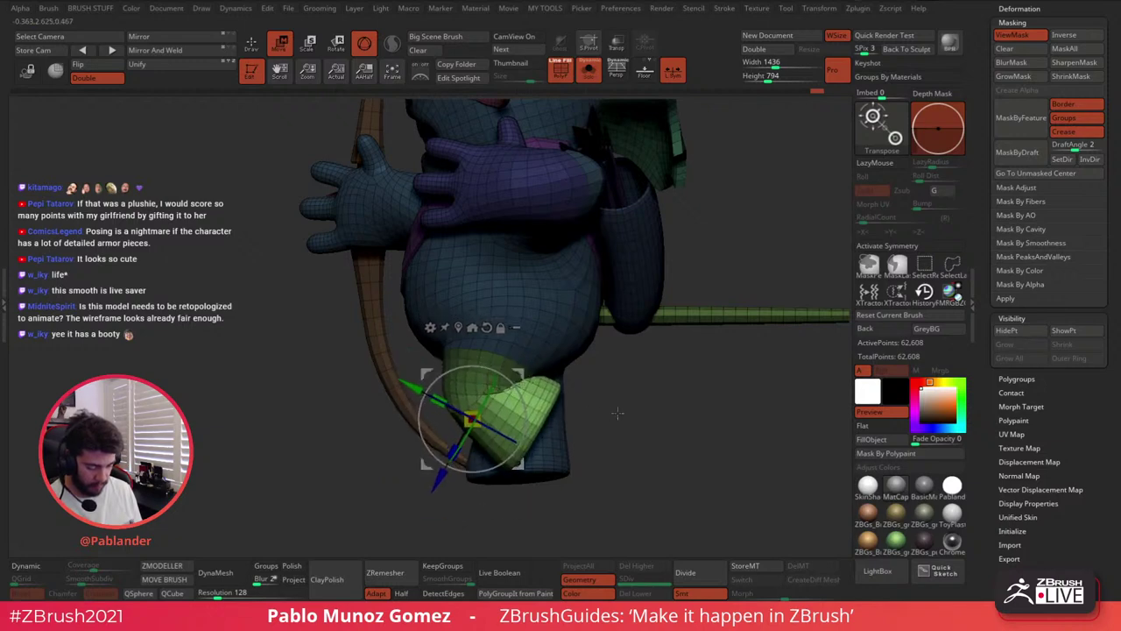
Move the bent lower leg slightly upward and outward in the front view
{"action": "mouse_move", "coordinate": [618, 413]}
{"action": "left_mouse_down"}
{"action": "mouse_move", "coordinate": [634, 401]}
{"action": "mouse_move", "coordinate": [683, 400]}
{"action": "mouse_move", "coordinate": [609, 404]}
{"action": "left_mouse_up"}
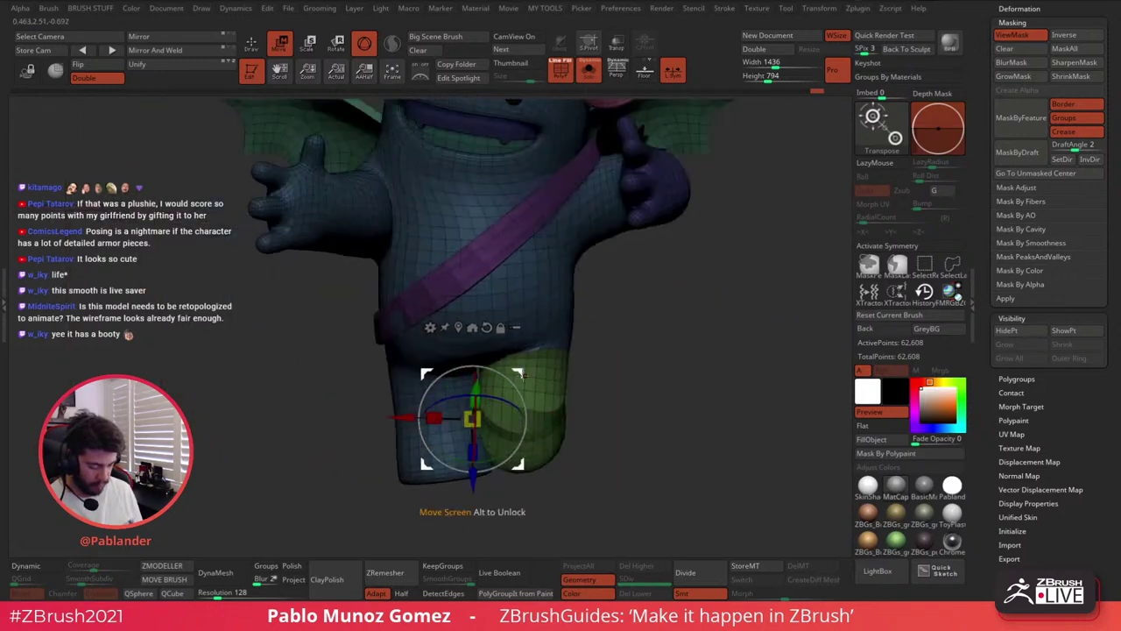
{"action": "left_click_drag", "start_coordinate": [524, 375], "coordinate": [530, 371]}
{"action": "left_click_drag", "start_coordinate": [528, 465], "coordinate": [531, 453]}
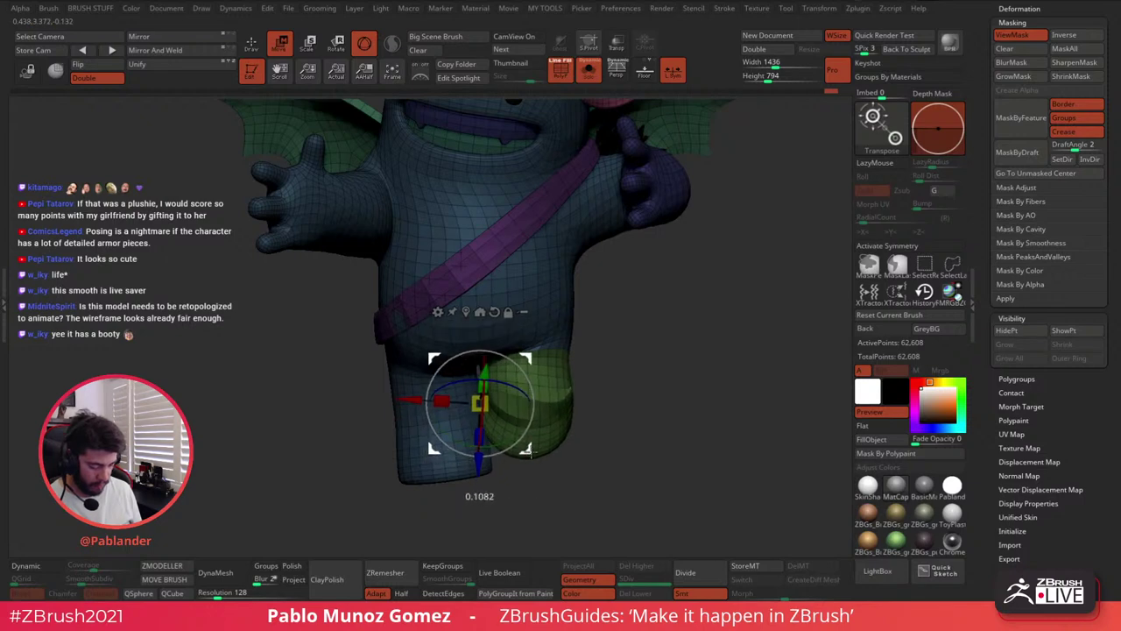
{"action": "left_click", "coordinate": [250, 44]}
Examine the bent left leg and the overall pose from the front and both sides
{"action": "left_click_drag", "start_coordinate": [660, 325], "coordinate": [621, 353]}
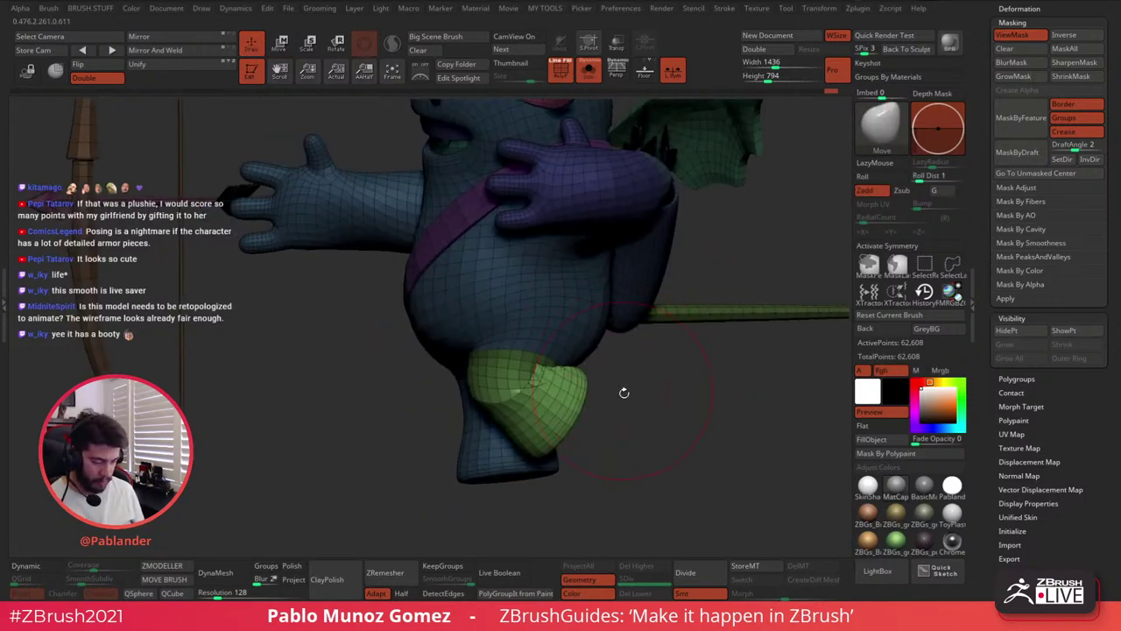
{"action": "mouse_move", "coordinate": [624, 393]}
{"action": "left_mouse_down"}
{"action": "mouse_move", "coordinate": [596, 380]}
{"action": "mouse_move", "coordinate": [613, 383]}
{"action": "mouse_move", "coordinate": [612, 409]}
{"action": "left_mouse_up"}
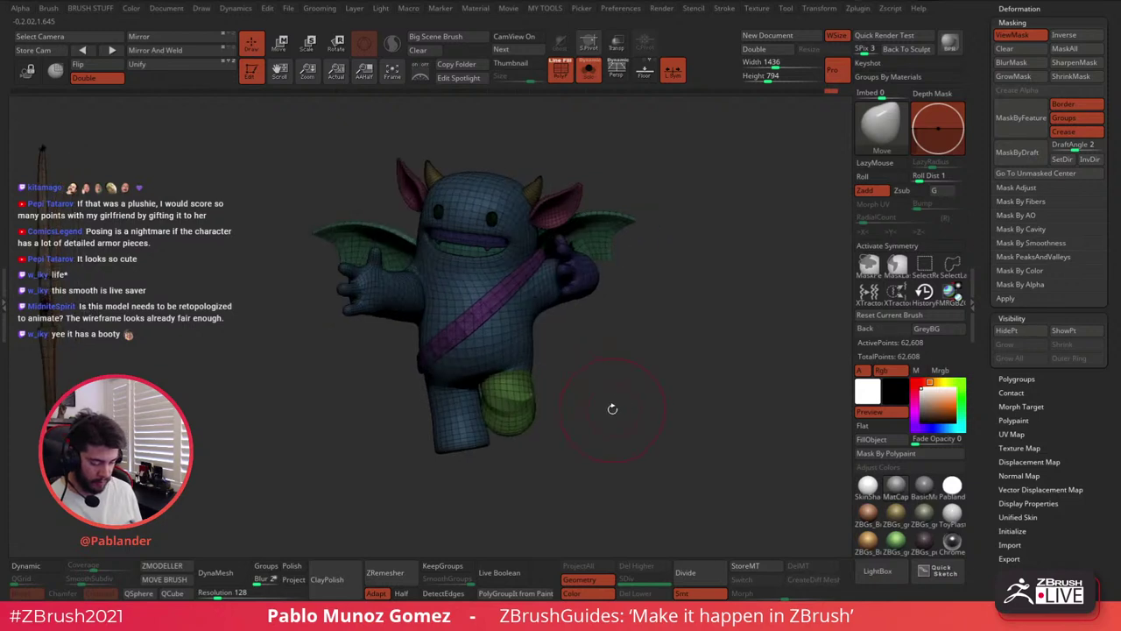
{"action": "left_click", "coordinate": [280, 44]}
{"action": "left_click", "coordinate": [252, 43]}
{"action": "mouse_move", "coordinate": [560, 348]}
{"action": "left_mouse_down"}
{"action": "mouse_move", "coordinate": [608, 367]}
{"action": "mouse_move", "coordinate": [526, 445]}
{"action": "mouse_move", "coordinate": [537, 443]}
{"action": "left_mouse_up"}
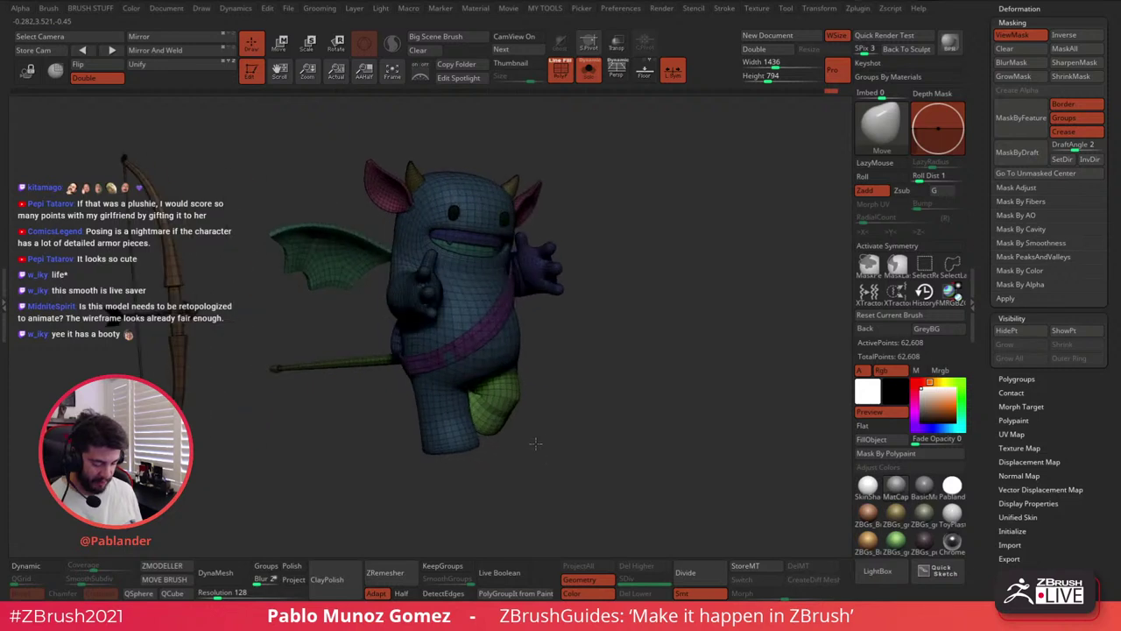
{"action": "left_click_drag", "start_coordinate": [535, 444], "coordinate": [569, 453]}
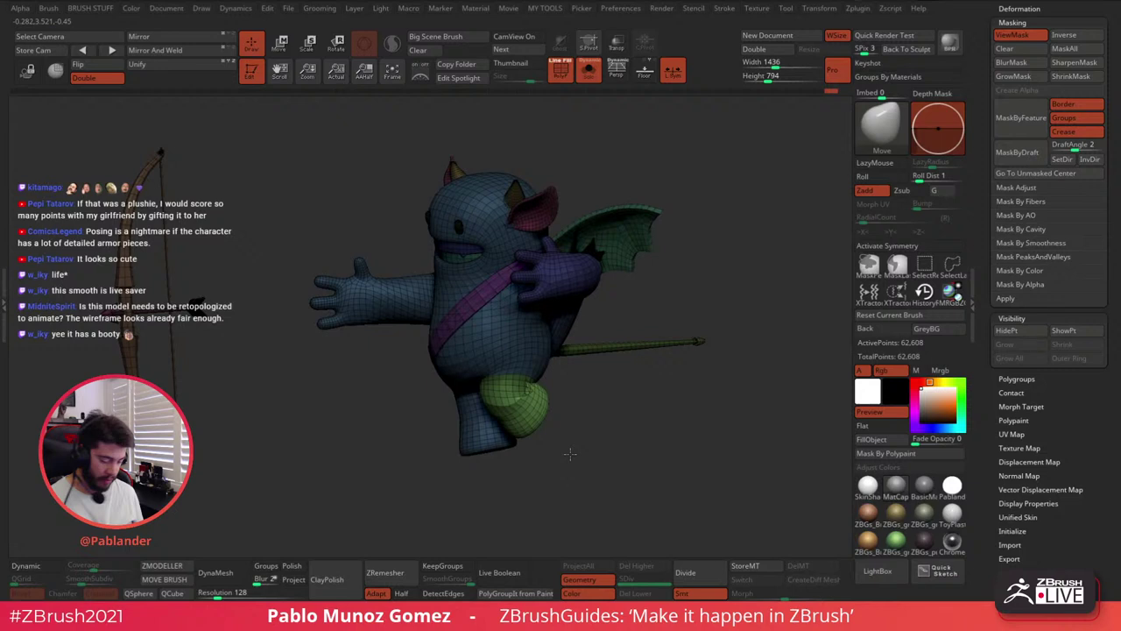
{"action": "mouse_move", "coordinate": [570, 454]}
{"action": "left_mouse_down", "text": "alt"}
{"action": "mouse_move", "coordinate": [573, 480]}
{"action": "mouse_move", "coordinate": [576, 372]}
{"action": "left_mouse_up", "text": "alt"}
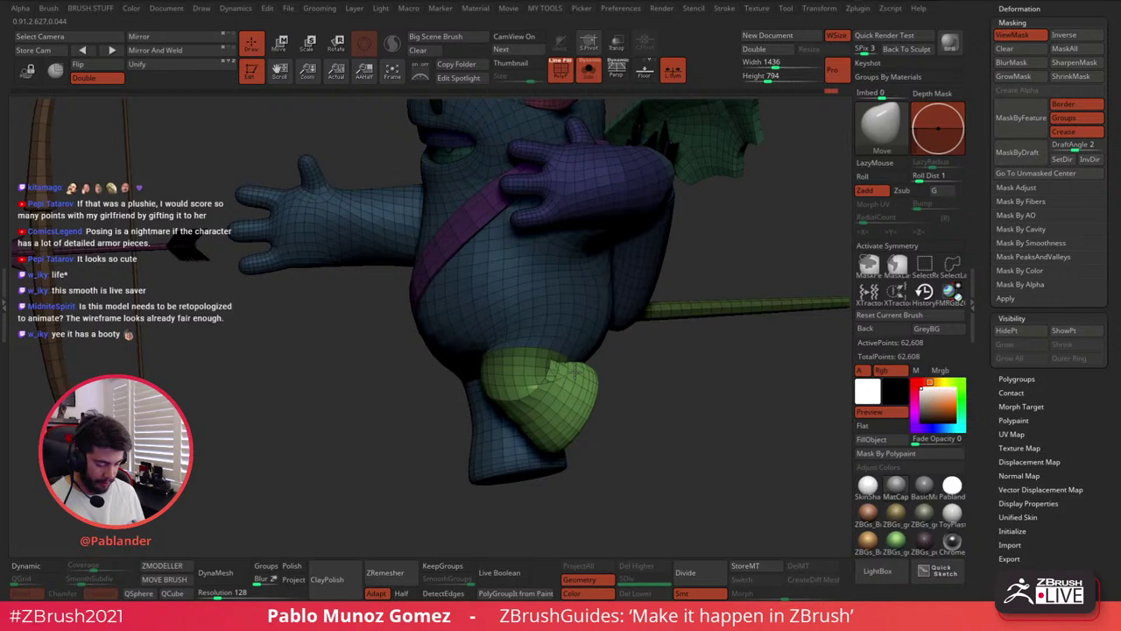
Smooth the creases behind the left knee and along the inner fold of the bent leg
{"action": "right_click_drag", "start_coordinate": [575, 372], "coordinate": [552, 371]}
{"action": "left_click_drag", "start_coordinate": [552, 373], "coordinate": [574, 368], "text": "shift"}
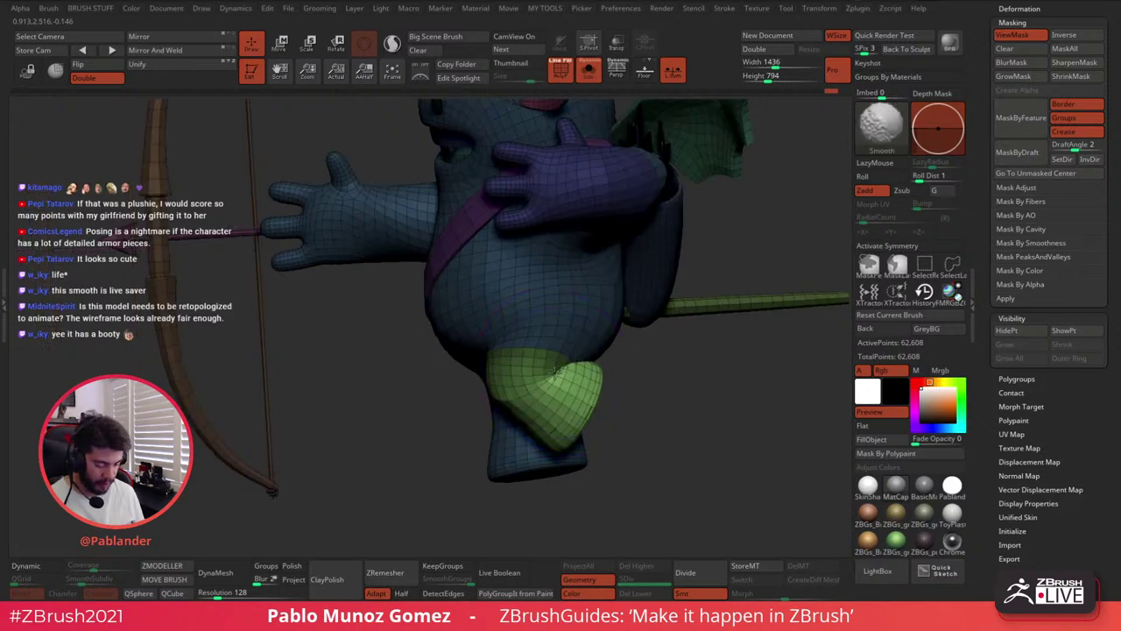
{"action": "key", "text": "space"}
{"action": "key", "text": "shift"}
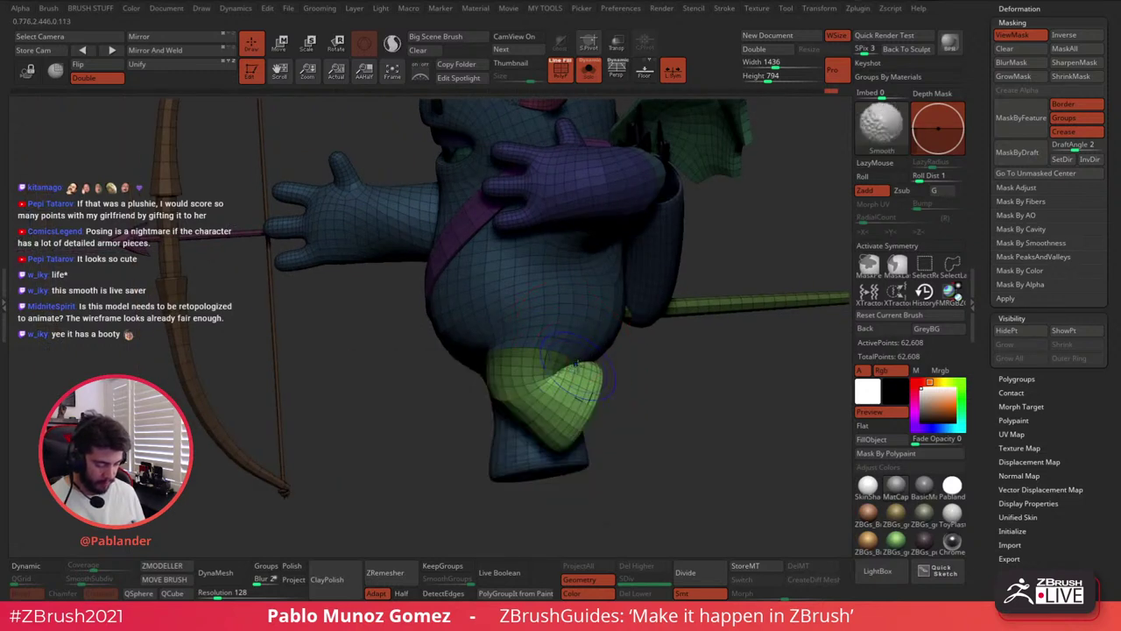
{"action": "left_click_drag", "start_coordinate": [547, 393], "coordinate": [510, 394], "text": "shift"}
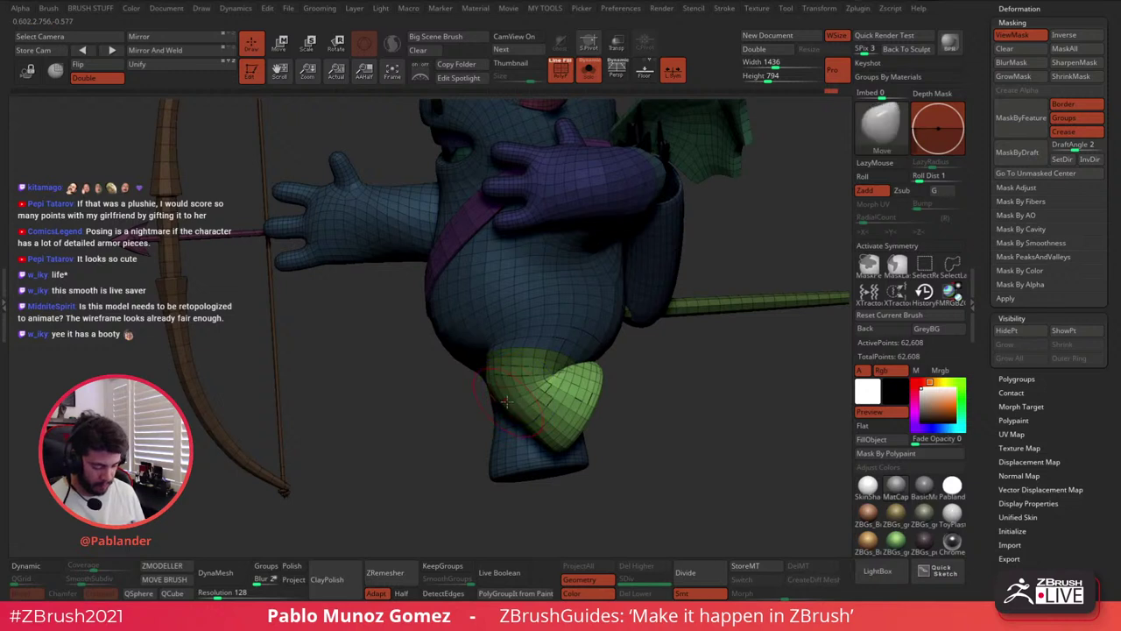
{"action": "right_click_drag", "start_coordinate": [499, 395], "coordinate": [562, 385]}
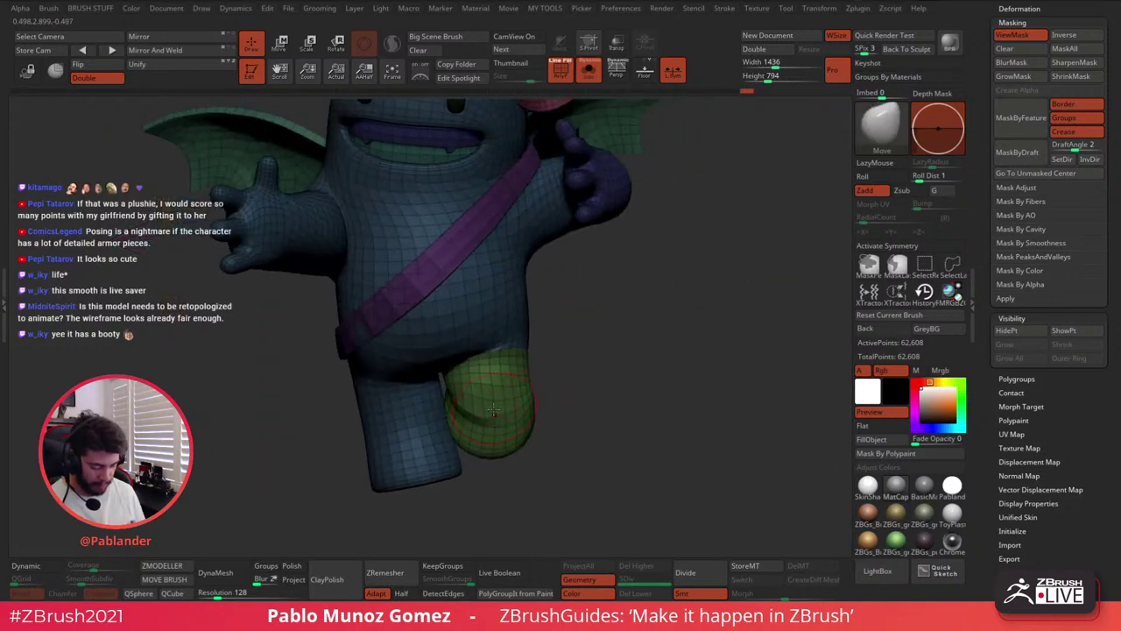
{"action": "left_click_drag", "start_coordinate": [471, 410], "coordinate": [454, 397], "text": "shift"}
{"action": "mouse_move", "coordinate": [453, 397]}
{"action": "right_mouse_down"}
{"action": "mouse_move", "coordinate": [432, 388]}
{"action": "mouse_move", "coordinate": [483, 399]}
{"action": "mouse_move", "coordinate": [484, 416]}
{"action": "right_mouse_up"}
Adjust the Move brush size and reshape the left knee and the outline of the folded lower leg
{"action": "key", "text": "space"}
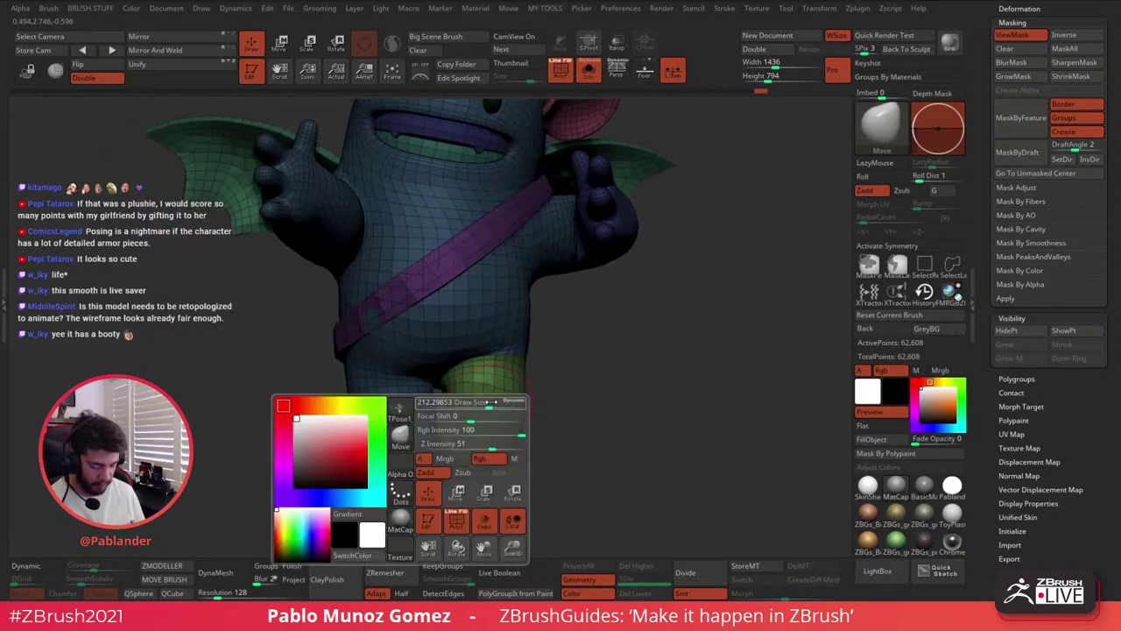
{"action": "left_click_drag", "start_coordinate": [457, 403], "coordinate": [471, 404]}
{"action": "right_click_drag", "start_coordinate": [488, 406], "coordinate": [493, 403]}
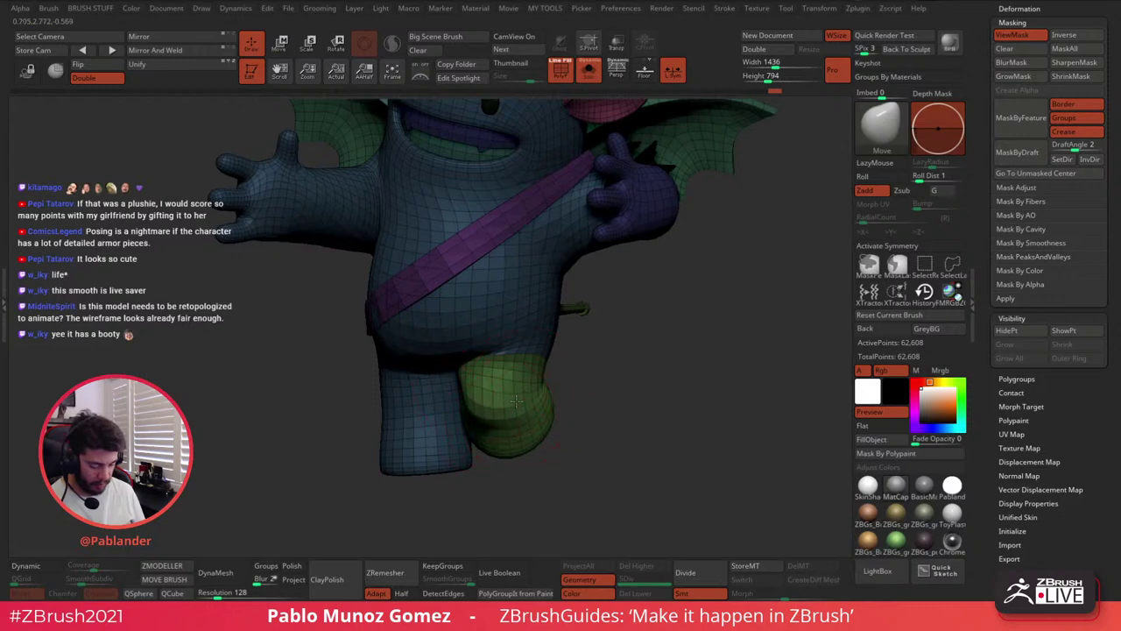
{"action": "right_click_drag", "start_coordinate": [494, 361], "coordinate": [581, 370]}
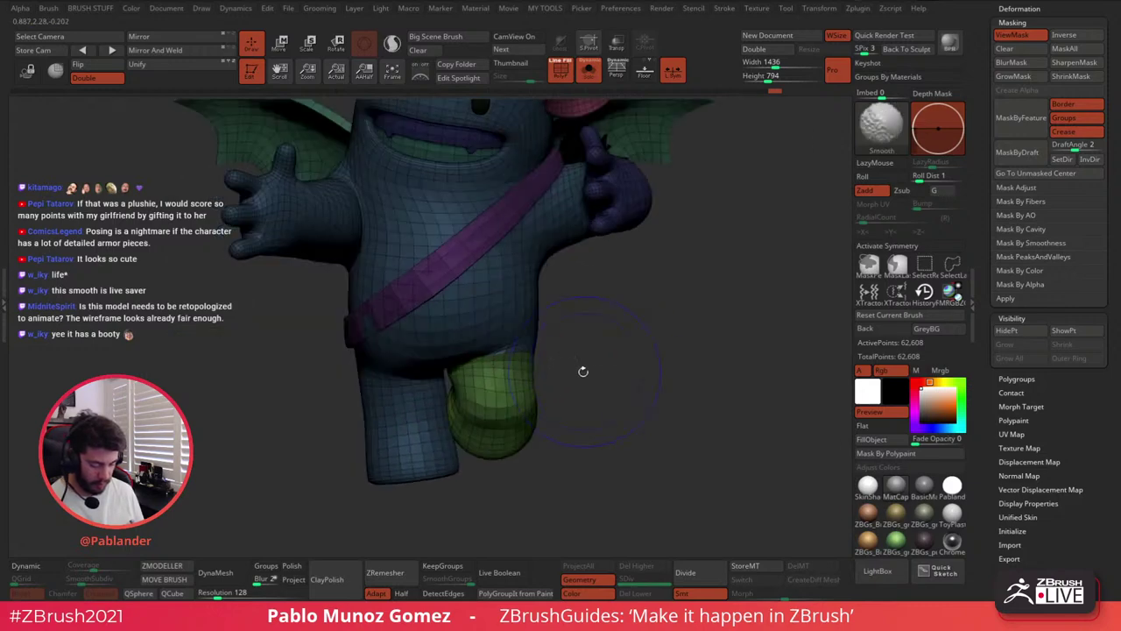
{"action": "right_click_drag", "start_coordinate": [529, 408], "coordinate": [605, 375]}
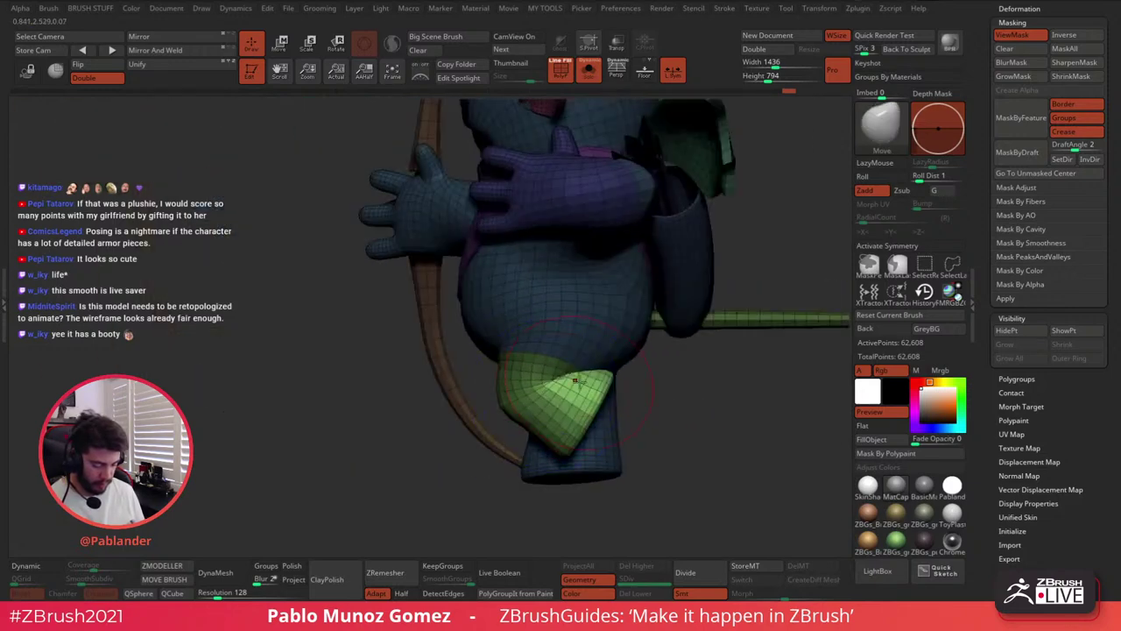
{"action": "left_click_drag", "start_coordinate": [610, 374], "coordinate": [608, 389]}
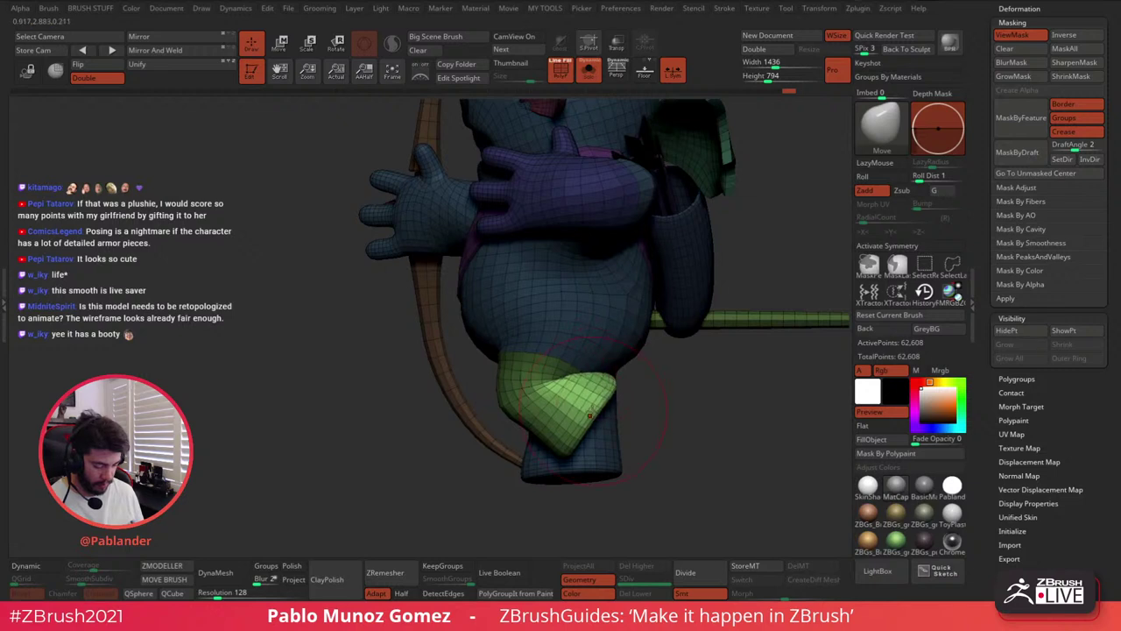
{"action": "left_click_drag", "start_coordinate": [571, 450], "coordinate": [577, 455]}
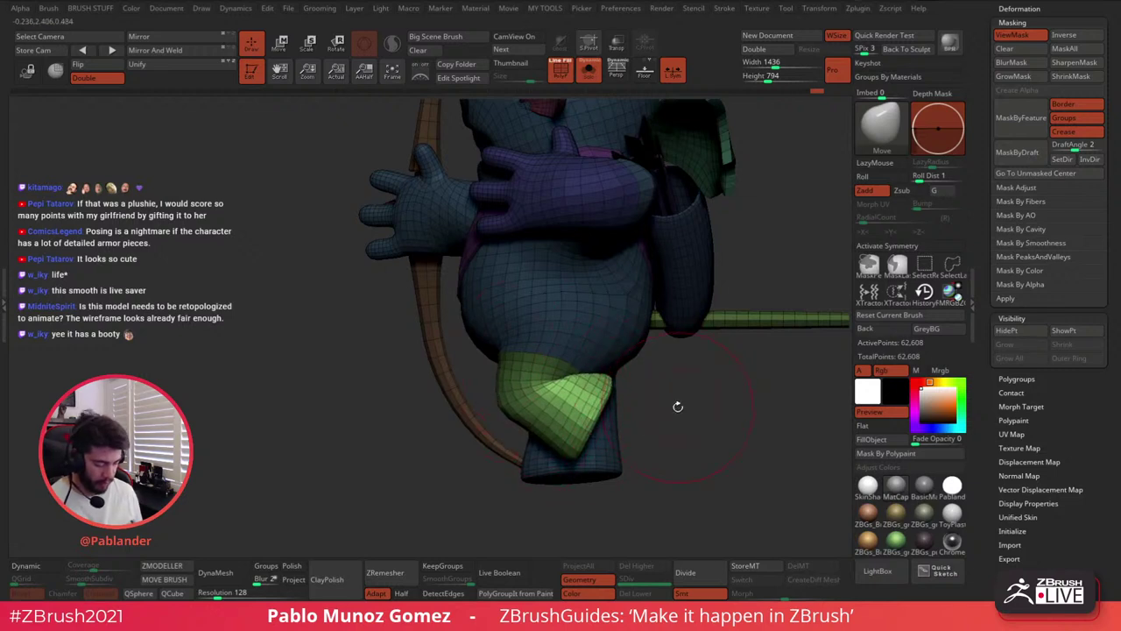
Clear the mask and blend the left thigh into the hip by moving and smoothing the surface
{"action": "left_click_drag", "start_coordinate": [678, 406], "coordinate": [709, 433], "text": "ctrl"}
{"action": "right_click_drag", "start_coordinate": [503, 351], "coordinate": [473, 368]}
{"action": "key", "text": "space"}
{"action": "left_click_drag", "start_coordinate": [518, 334], "coordinate": [513, 349]}
{"action": "mouse_move", "coordinate": [543, 354]}
{"action": "right_mouse_down"}
{"action": "mouse_move", "coordinate": [514, 355]}
{"action": "mouse_move", "coordinate": [526, 342]}
{"action": "right_mouse_up"}
{"action": "left_click_drag", "start_coordinate": [487, 375], "coordinate": [508, 359], "text": "shift"}
{"action": "right_click_drag", "start_coordinate": [473, 355], "coordinate": [512, 343]}
{"action": "key", "text": "space"}
{"action": "left_click_drag", "start_coordinate": [505, 335], "coordinate": [517, 336]}
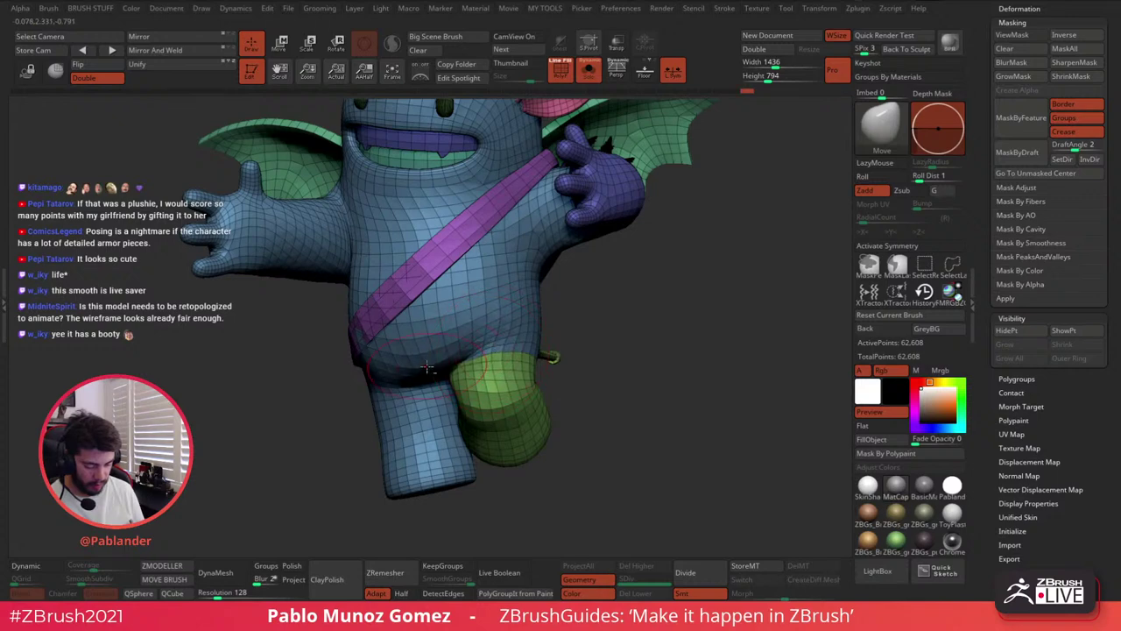
Try the Move Topological brush at a larger size around the groin between the legs
{"action": "right_click_drag", "start_coordinate": [427, 366], "coordinate": [394, 356]}
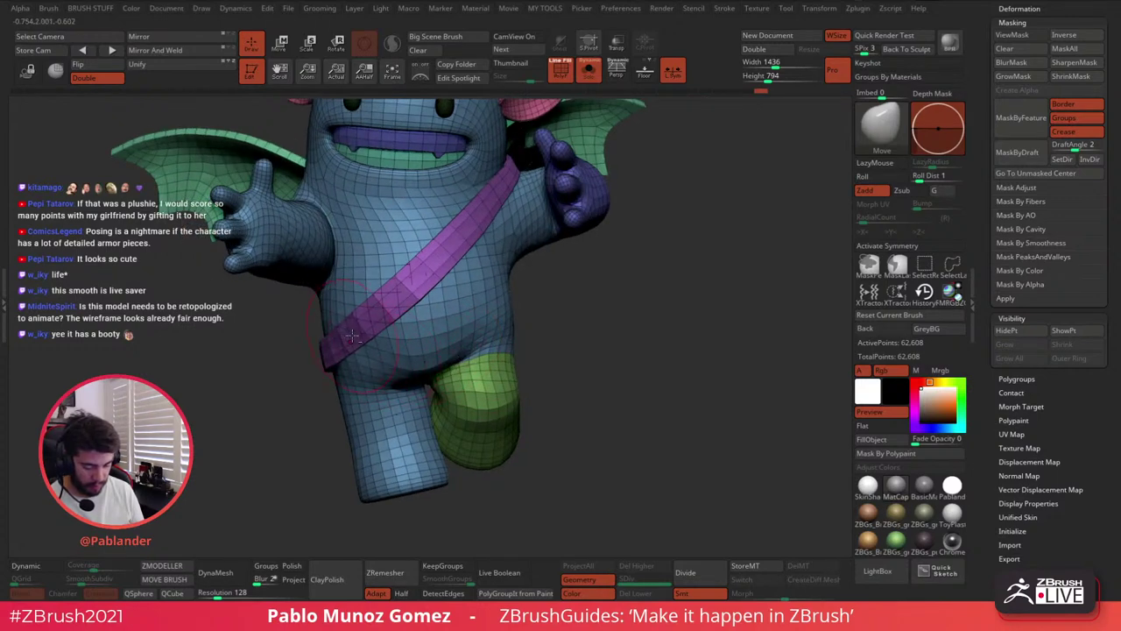
{"action": "key", "text": "b"}
{"action": "key", "text": "m"}
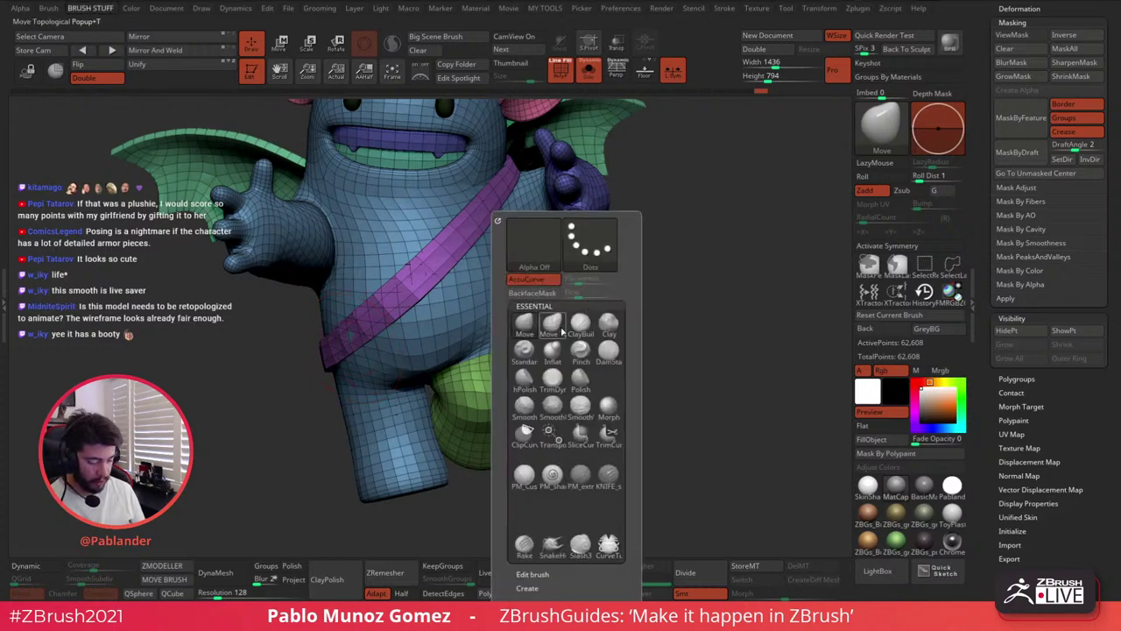
{"action": "key", "text": "t"}
{"action": "right_click_drag", "start_coordinate": [696, 242], "coordinate": [691, 254]}
{"action": "key", "text": "space"}
{"action": "key", "text": "1"}
{"action": "left_click", "coordinate": [653, 285]}
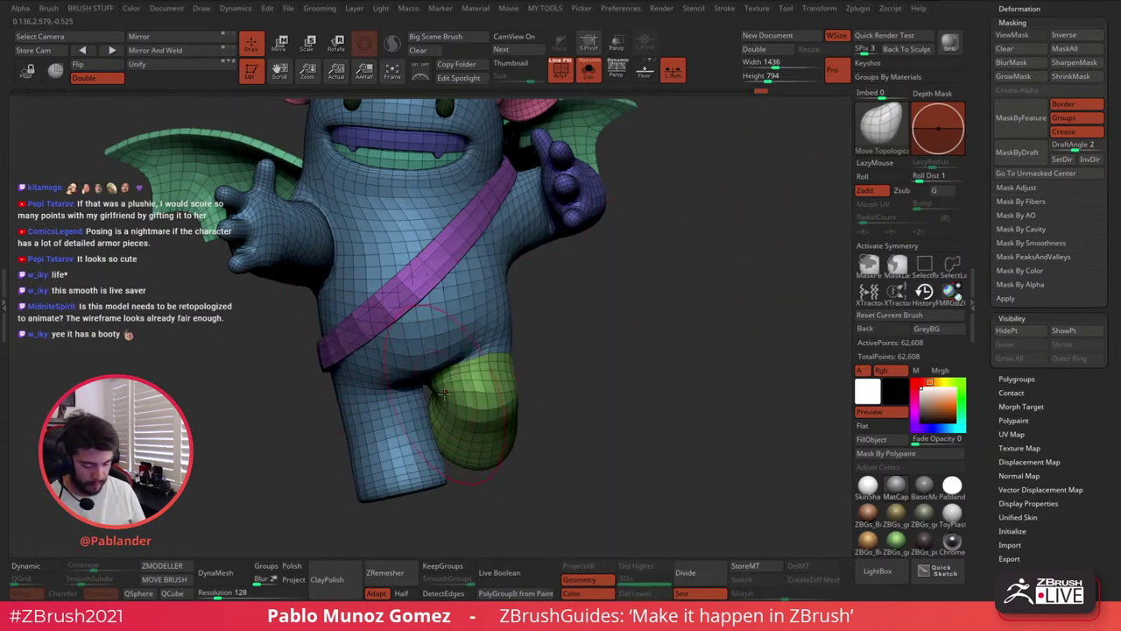
Isolate the body polygroup, mask all but the lower end of the straight leg, and show the full model again
{"action": "key", "text": "1"}
{"action": "left_click", "coordinate": [562, 322]}
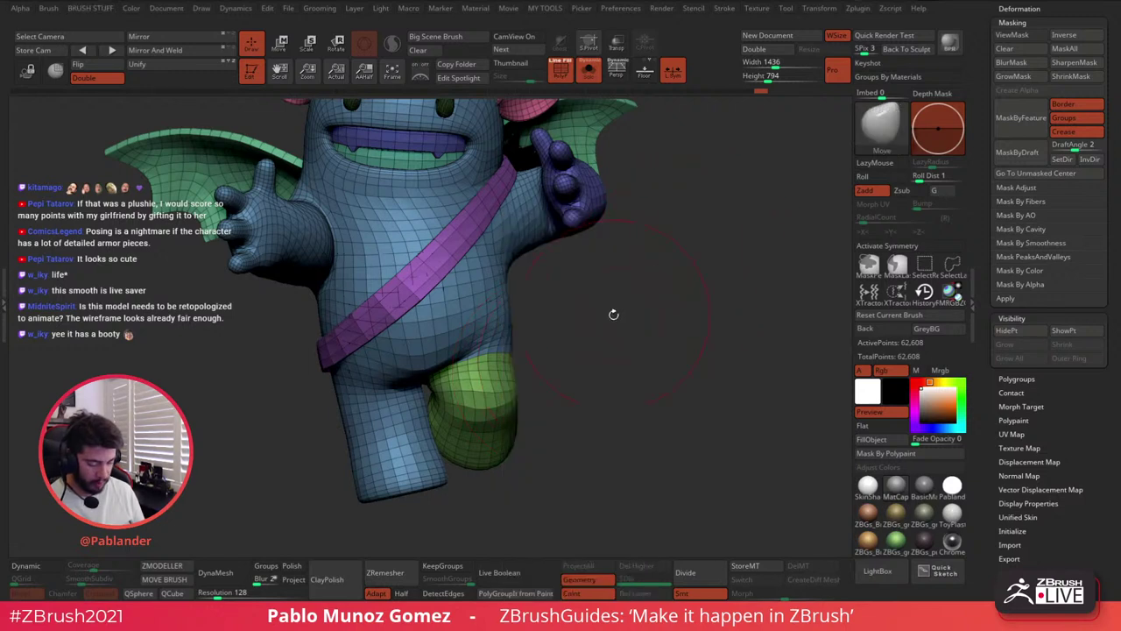
{"action": "mouse_move", "coordinate": [554, 373]}
{"action": "right_mouse_down", "text": "alt"}
{"action": "mouse_move", "coordinate": [605, 336]}
{"action": "mouse_move", "coordinate": [594, 332]}
{"action": "right_mouse_up", "text": "alt"}
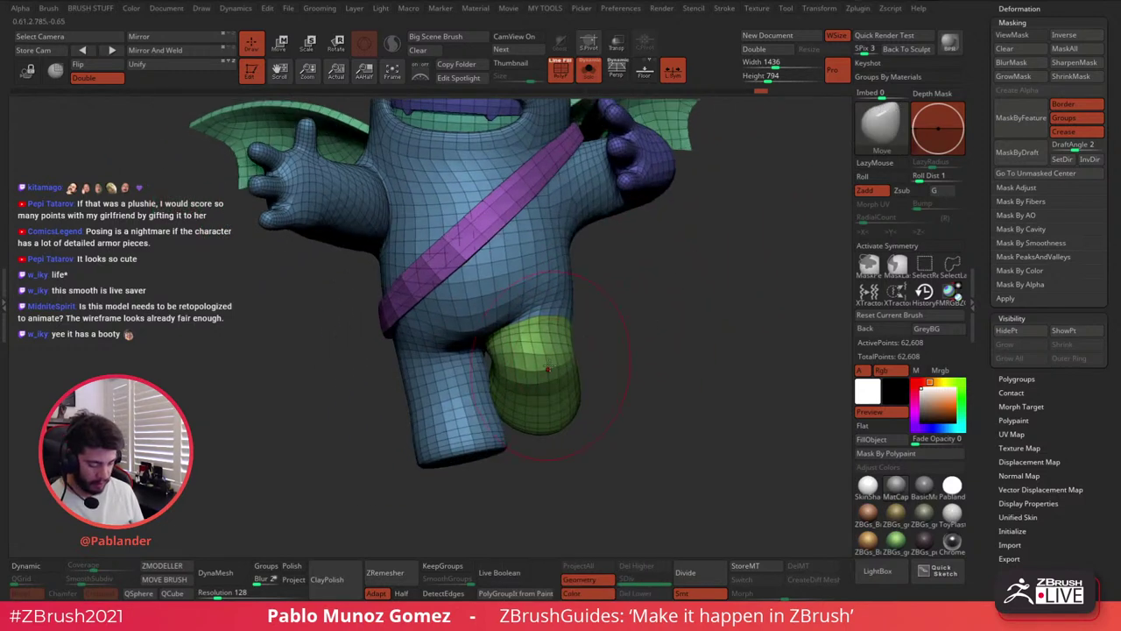
{"action": "left_click", "coordinate": [506, 447], "text": "ctrl+shift"}
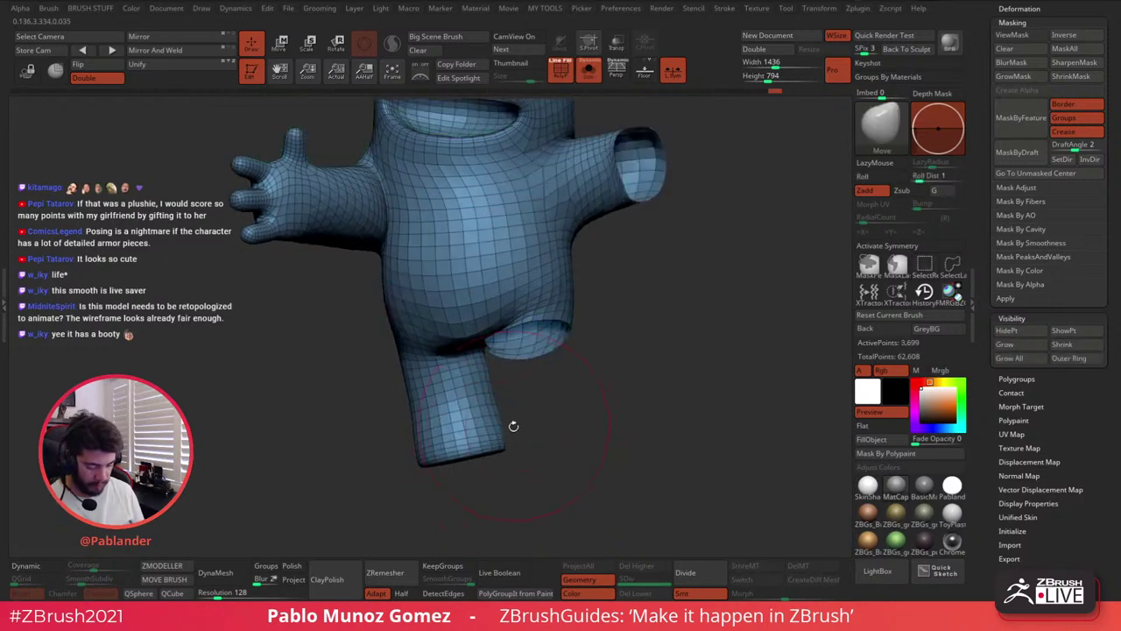
{"action": "key", "text": "ctrl"}
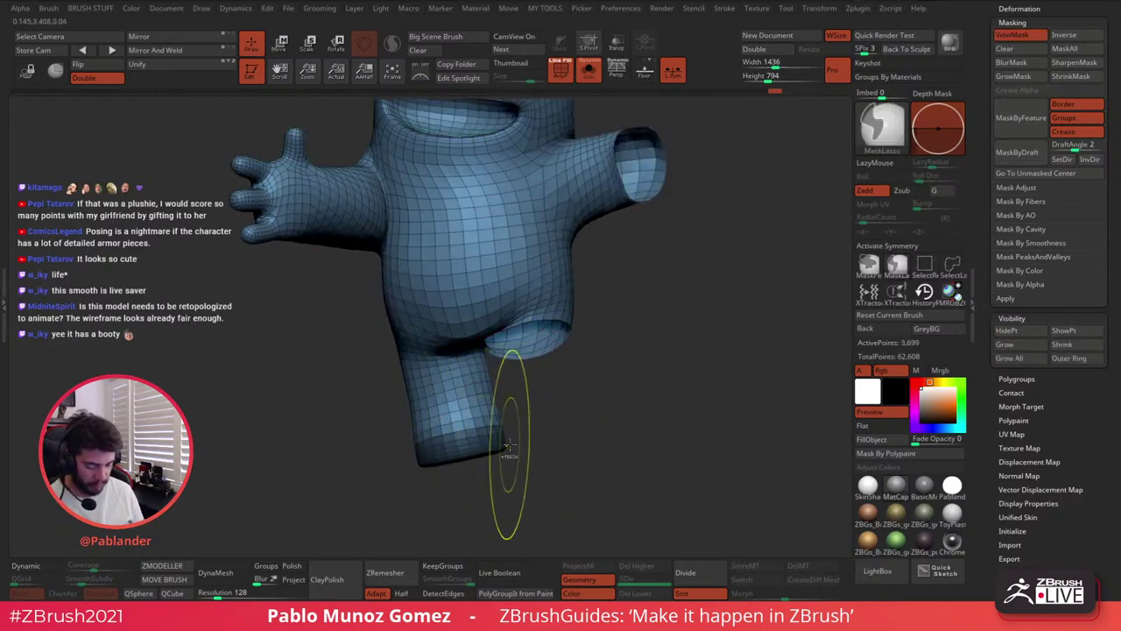
{"action": "left_click", "coordinate": [508, 447], "text": "ctrl"}
{"action": "left_click", "coordinate": [525, 431], "text": "ctrl+shift"}
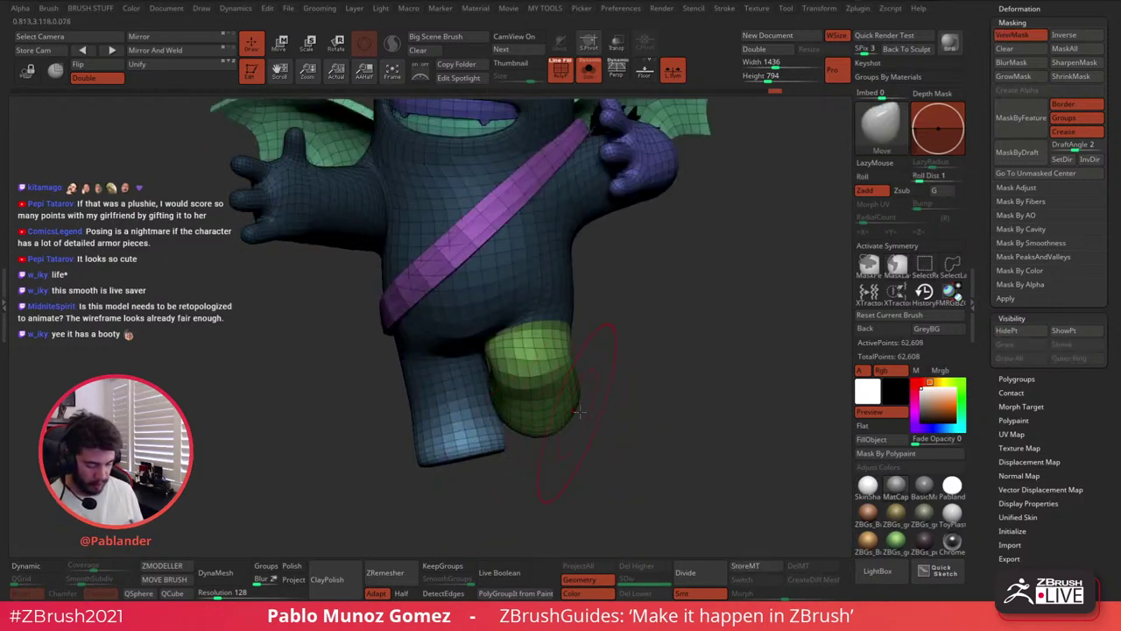
{"action": "left_click_drag", "start_coordinate": [578, 412], "coordinate": [678, 394]}
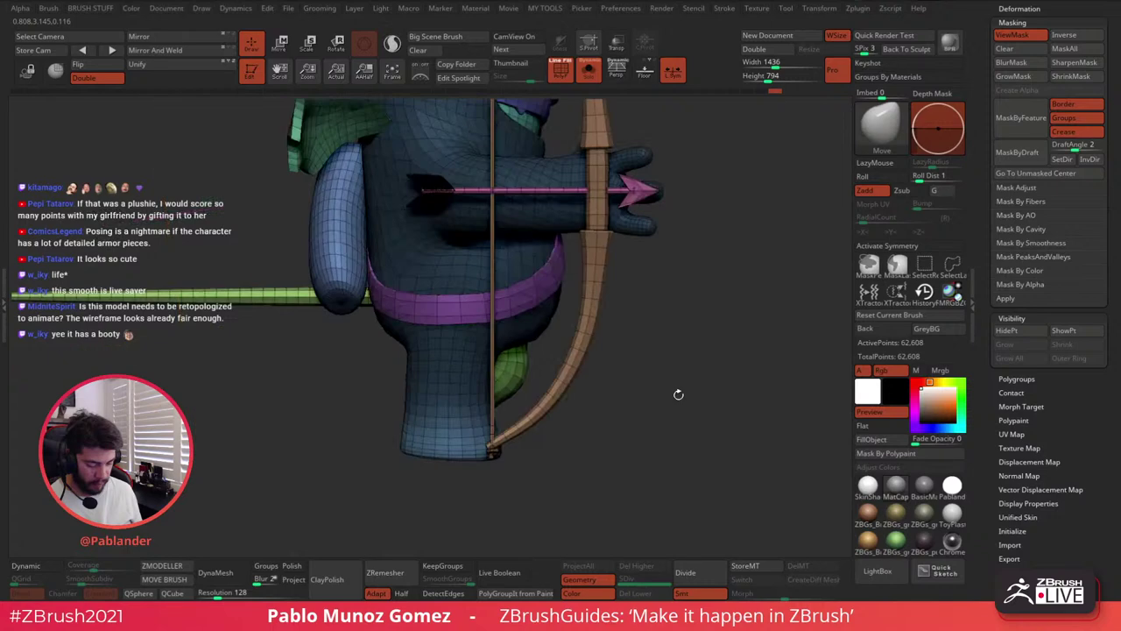
{"action": "left_click", "coordinate": [282, 49]}
{"action": "left_click_drag", "start_coordinate": [541, 339], "coordinate": [486, 428], "text": "alt"}
{"action": "key", "text": "ctrl+z"}
{"action": "left_click", "coordinate": [603, 441], "text": "ctrl"}
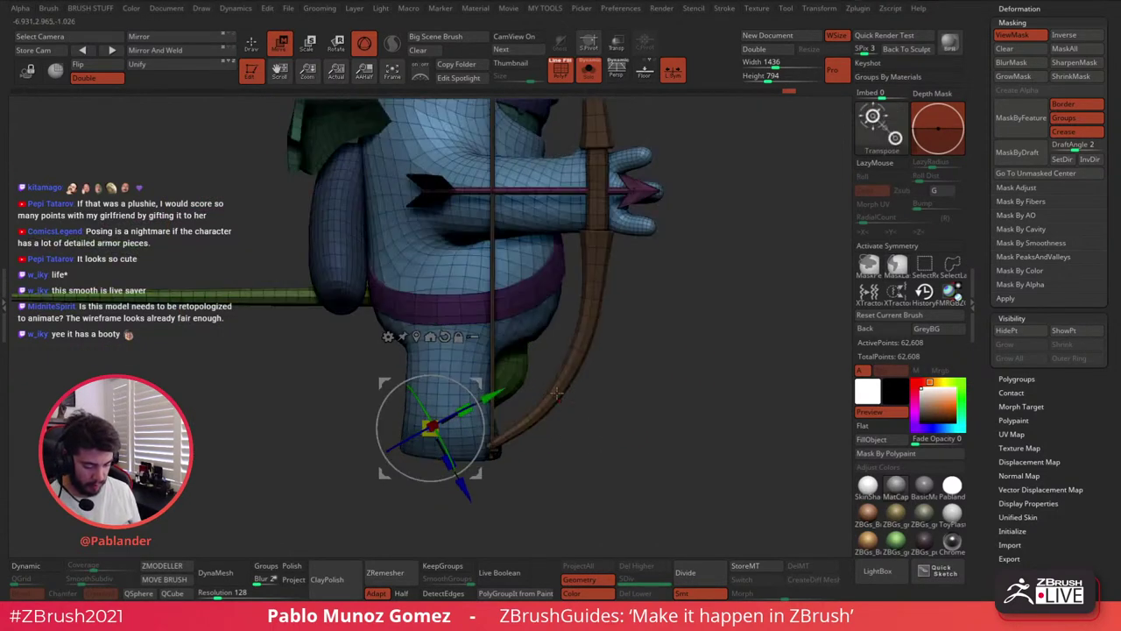
{"action": "left_click_drag", "start_coordinate": [589, 386], "coordinate": [592, 363], "text": "alt"}
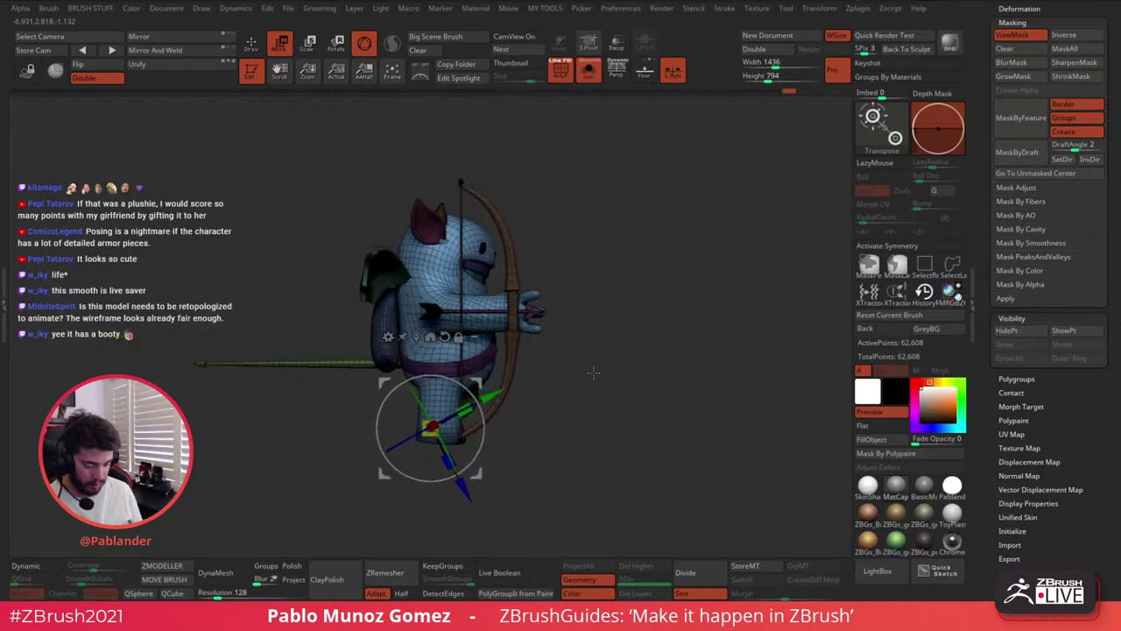
{"action": "left_click", "coordinate": [594, 378], "text": "ctrl"}
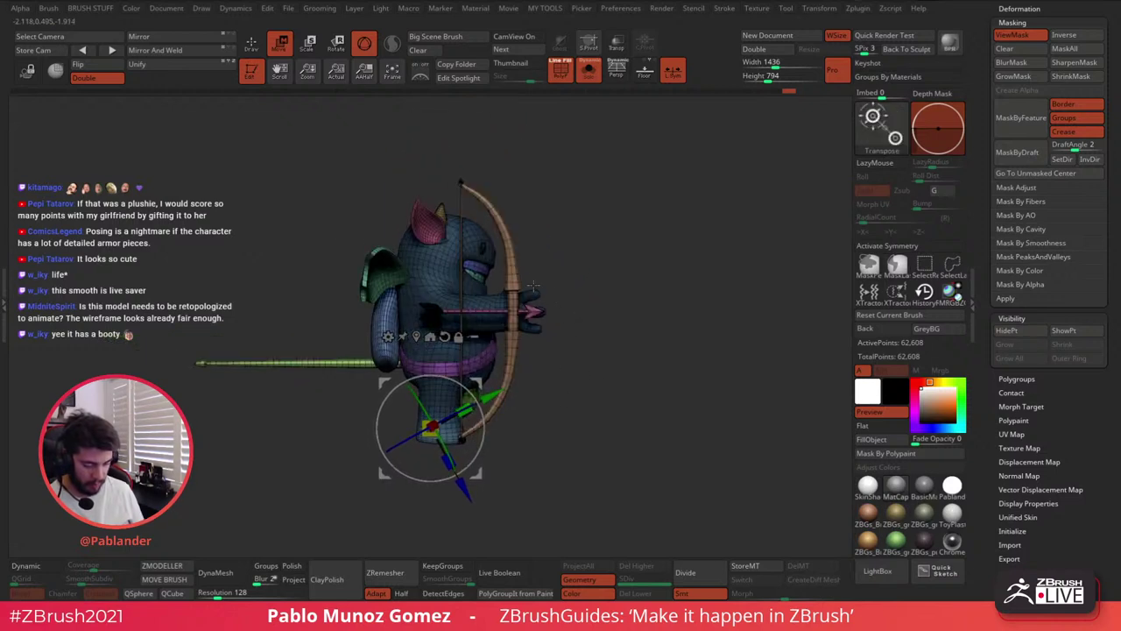
{"action": "key", "text": "ctrl+z"}
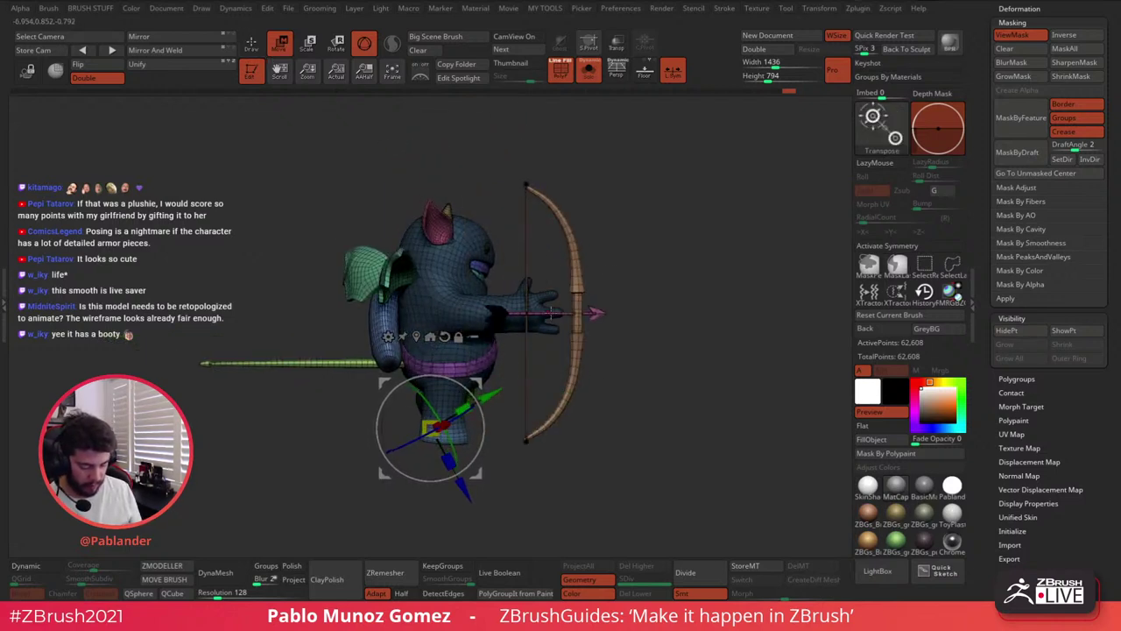
{"action": "key", "text": "ctrl+z"}
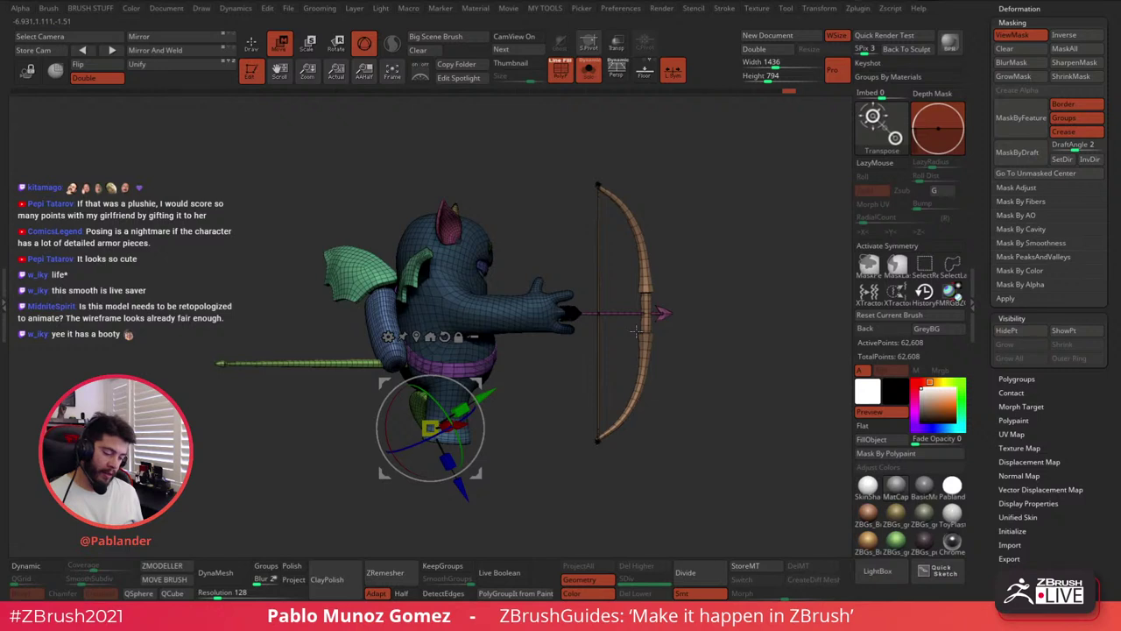
{"action": "key", "text": "ctrl+z"}
{"action": "key", "text": "q"}
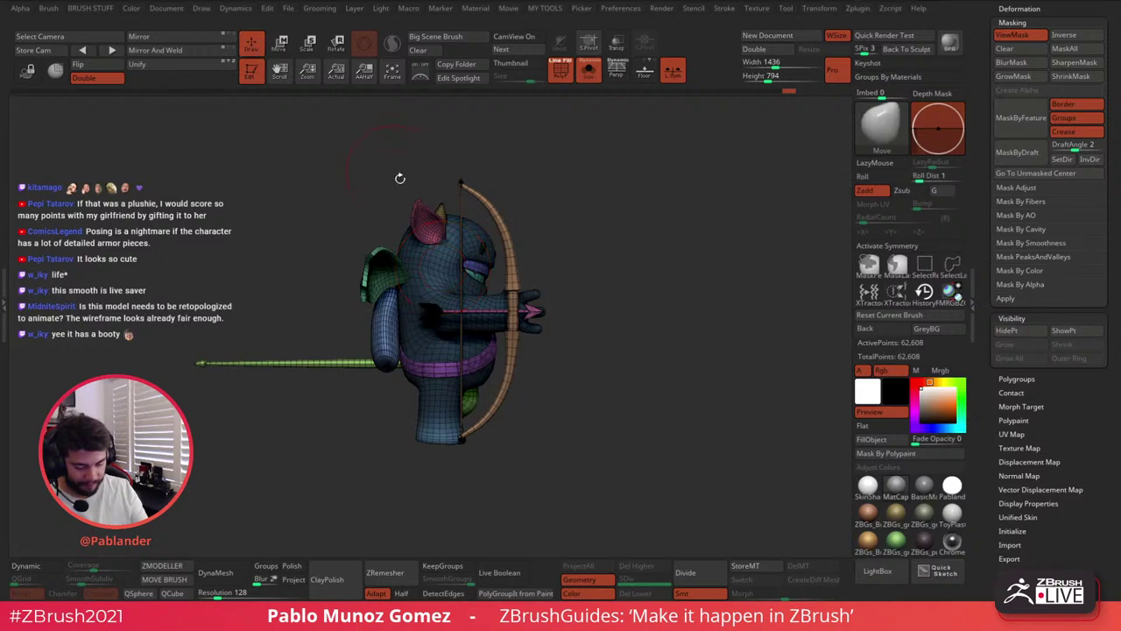
Remove the current mask, isolate the body, and mask everything except the lower end of the straight leg with all parts shown
{"action": "left_click", "coordinate": [577, 394], "text": "ctrl"}
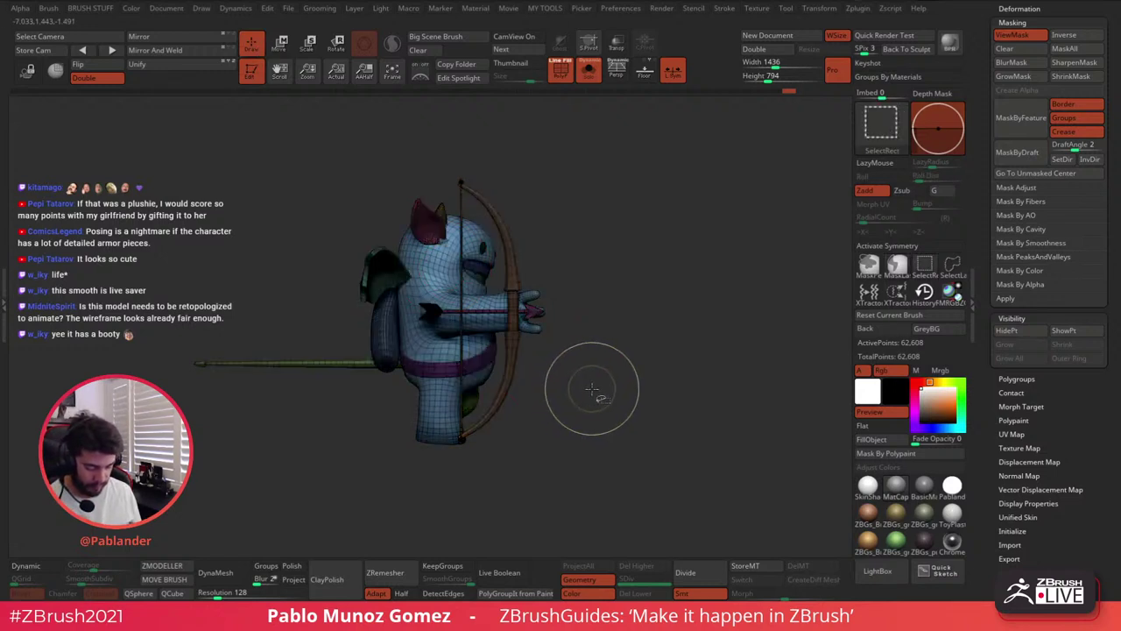
{"action": "key", "text": "ctrl+h"}
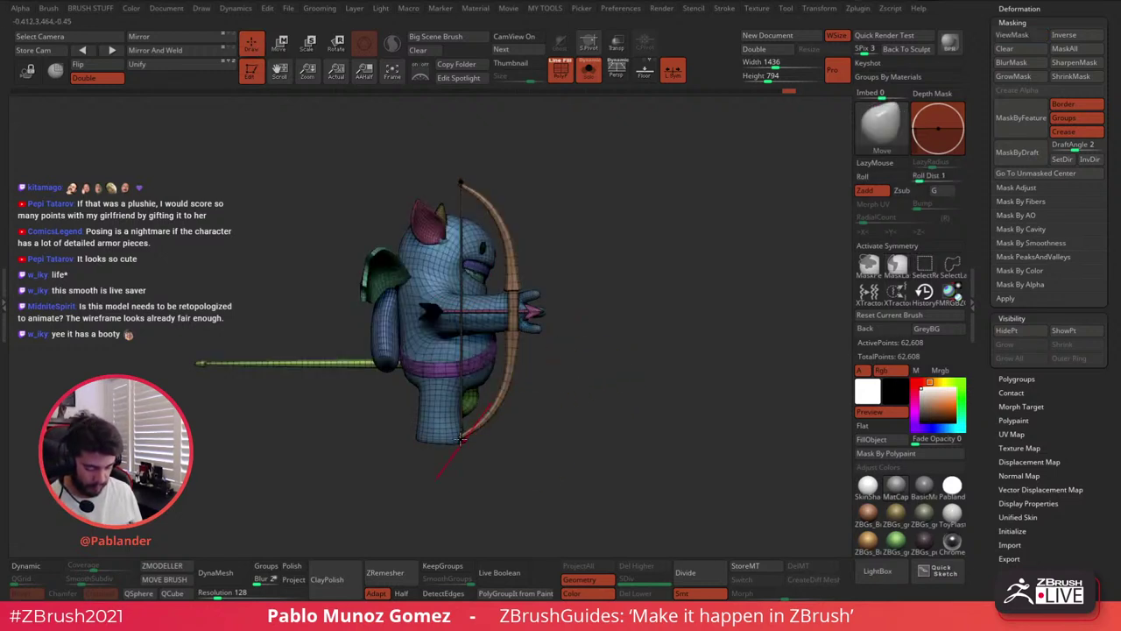
{"action": "left_click", "coordinate": [462, 438], "text": "ctrl+shift"}
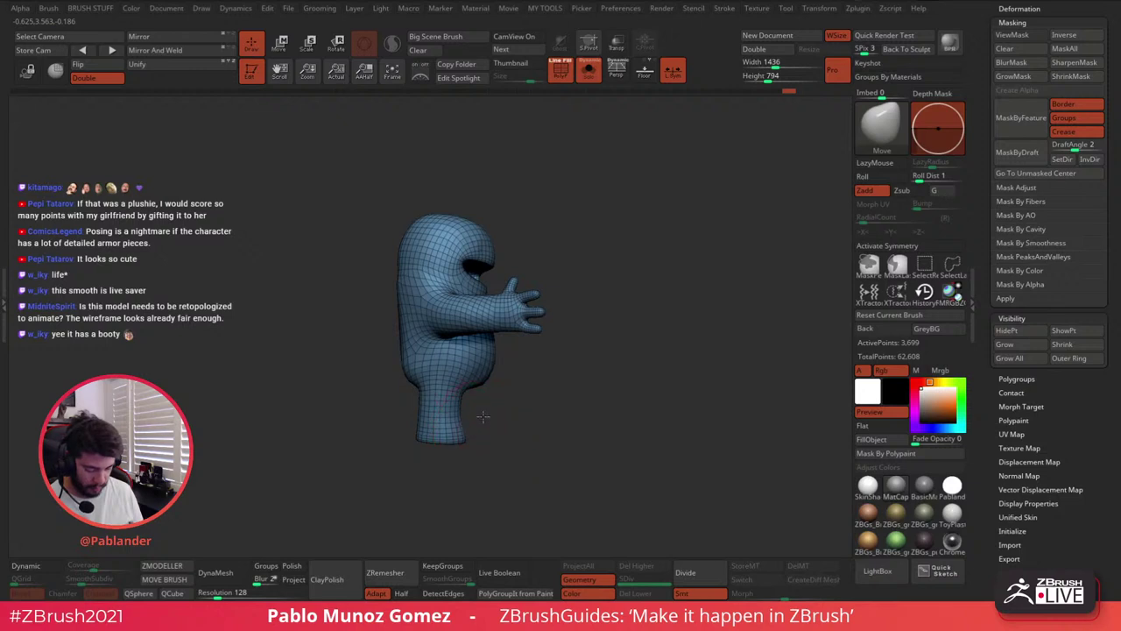
{"action": "left_click_drag", "start_coordinate": [484, 424], "coordinate": [382, 493], "text": "ctrl"}
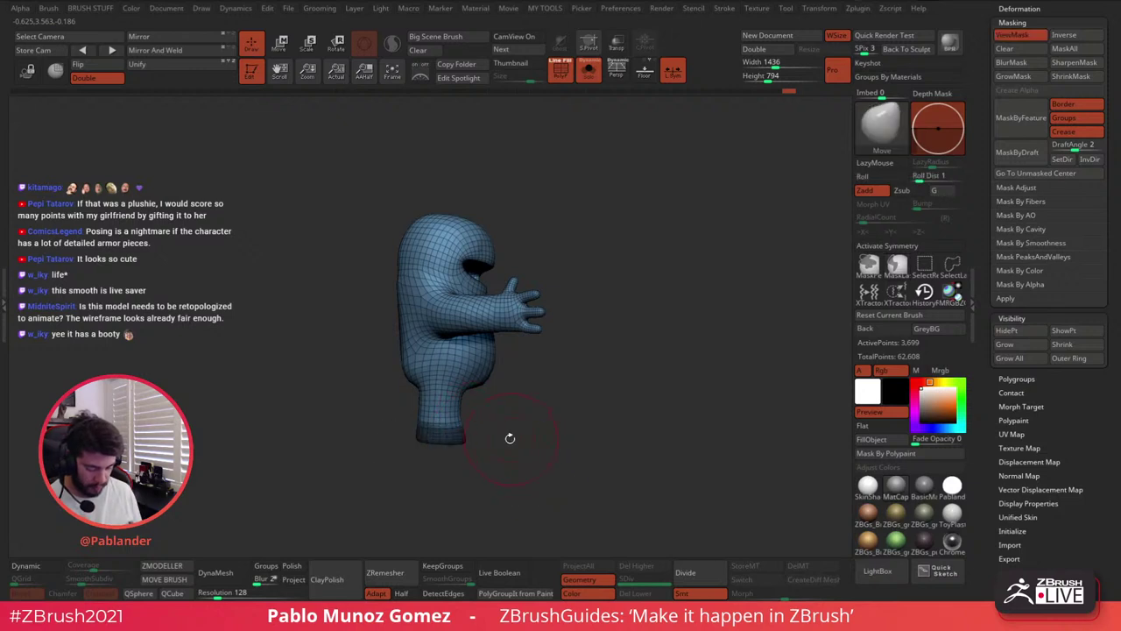
{"action": "left_click", "coordinate": [556, 423], "text": "ctrl+shift"}
{"action": "left_click", "coordinate": [580, 414], "text": "ctrl"}
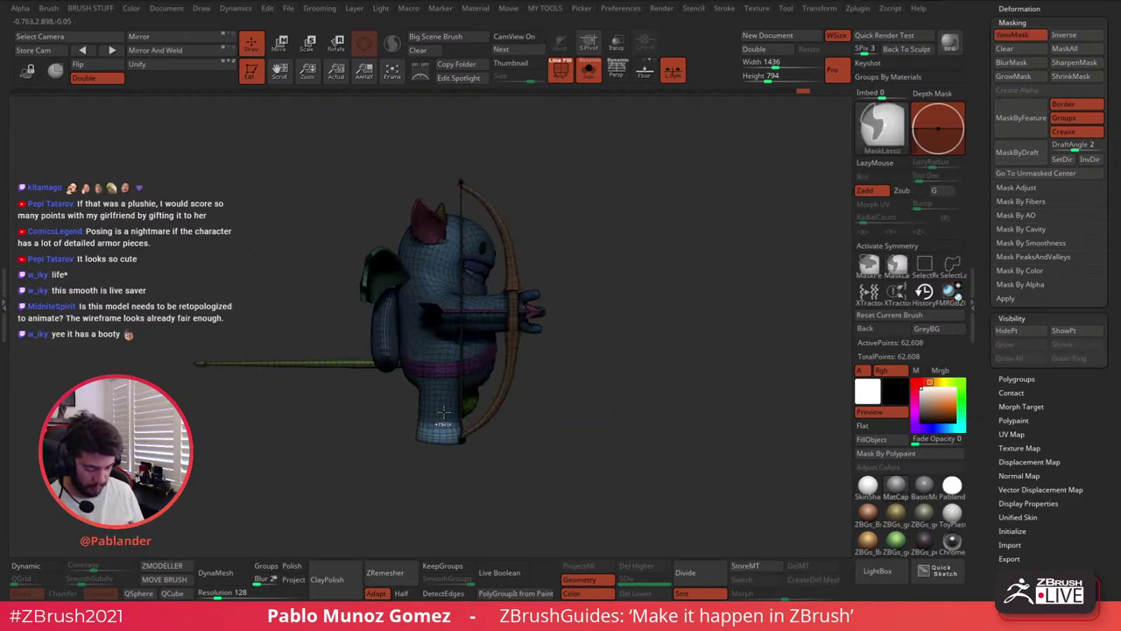
Shift and rotate the unmasked end of the straight leg so its sole tilts down toward the front, and clear the mask
{"action": "left_click", "coordinate": [280, 43]}
{"action": "right_click_drag", "start_coordinate": [498, 405], "coordinate": [505, 451], "text": "ctrl"}
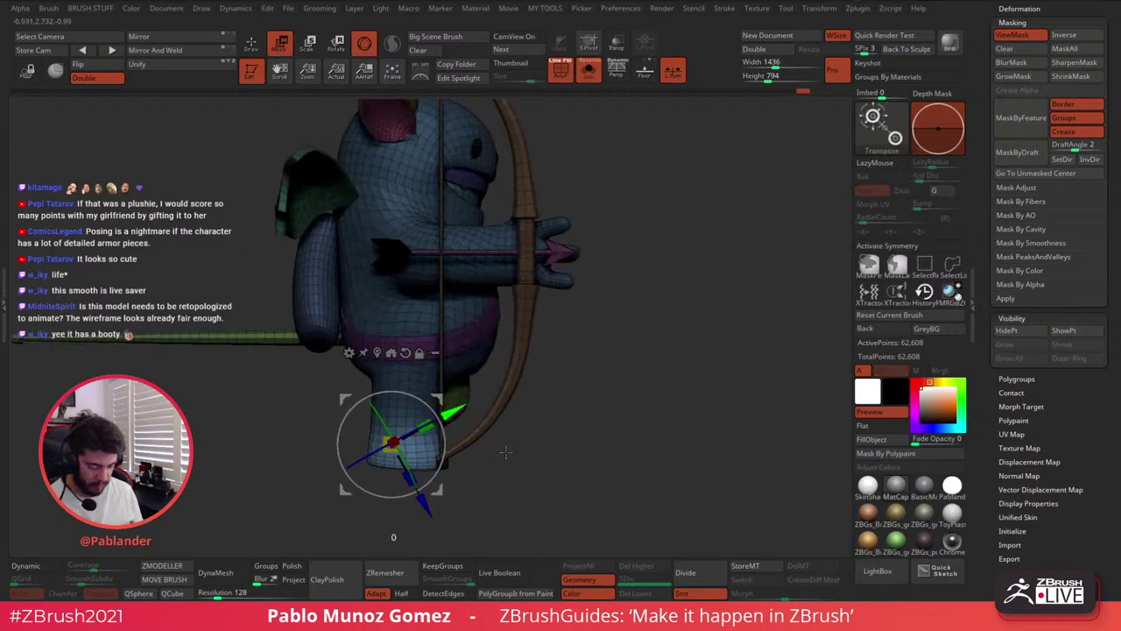
{"action": "scroll", "coordinate": [534, 434], "scroll_direction": "up", "scroll_amount": 2}
{"action": "scroll", "coordinate": [558, 411], "scroll_direction": "up", "scroll_amount": 2}
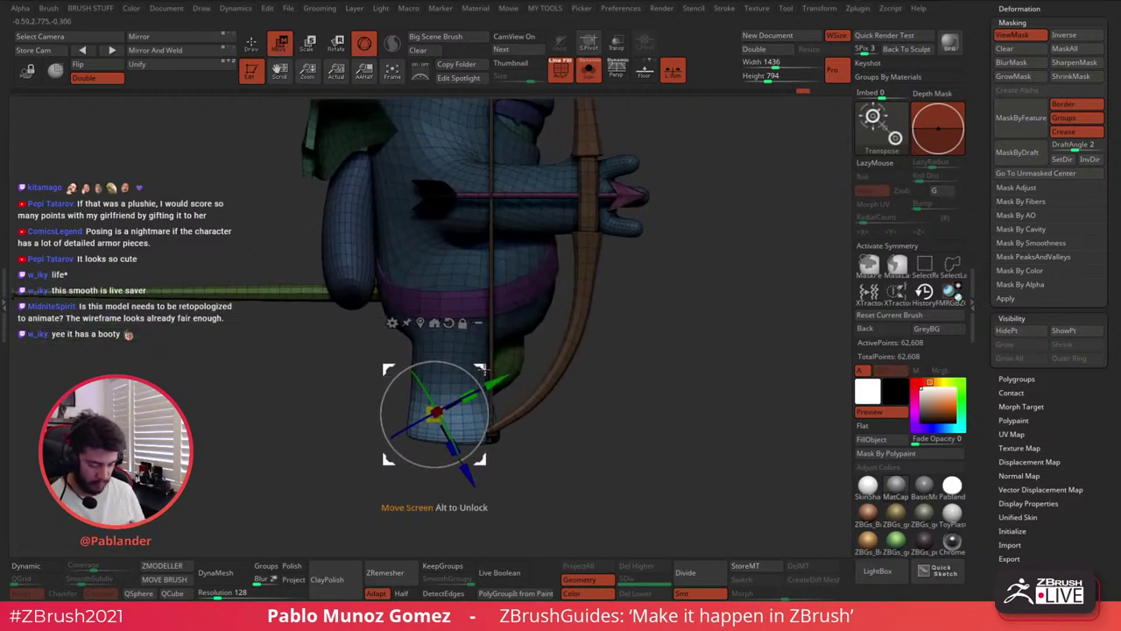
{"action": "mouse_move", "coordinate": [482, 366]}
{"action": "left_mouse_down"}
{"action": "mouse_move", "coordinate": [478, 395]}
{"action": "mouse_move", "coordinate": [480, 361]}
{"action": "mouse_move", "coordinate": [480, 383]}
{"action": "left_mouse_up"}
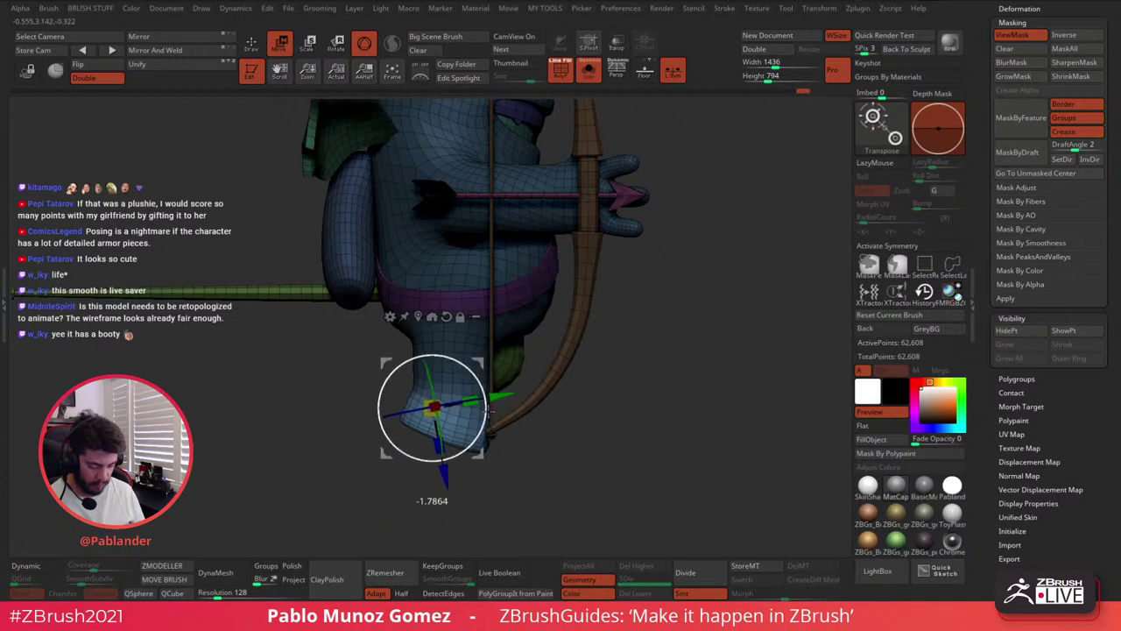
{"action": "left_click_drag", "start_coordinate": [536, 428], "coordinate": [483, 393]}
{"action": "key", "text": "q"}
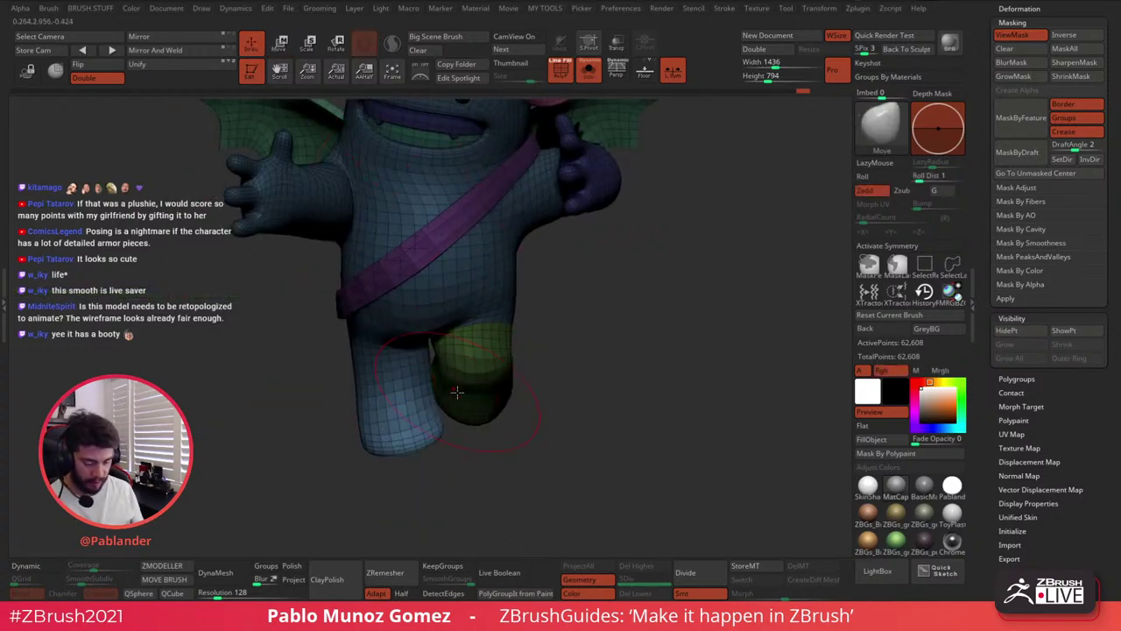
{"action": "left_click_drag", "start_coordinate": [538, 438], "coordinate": [511, 439]}
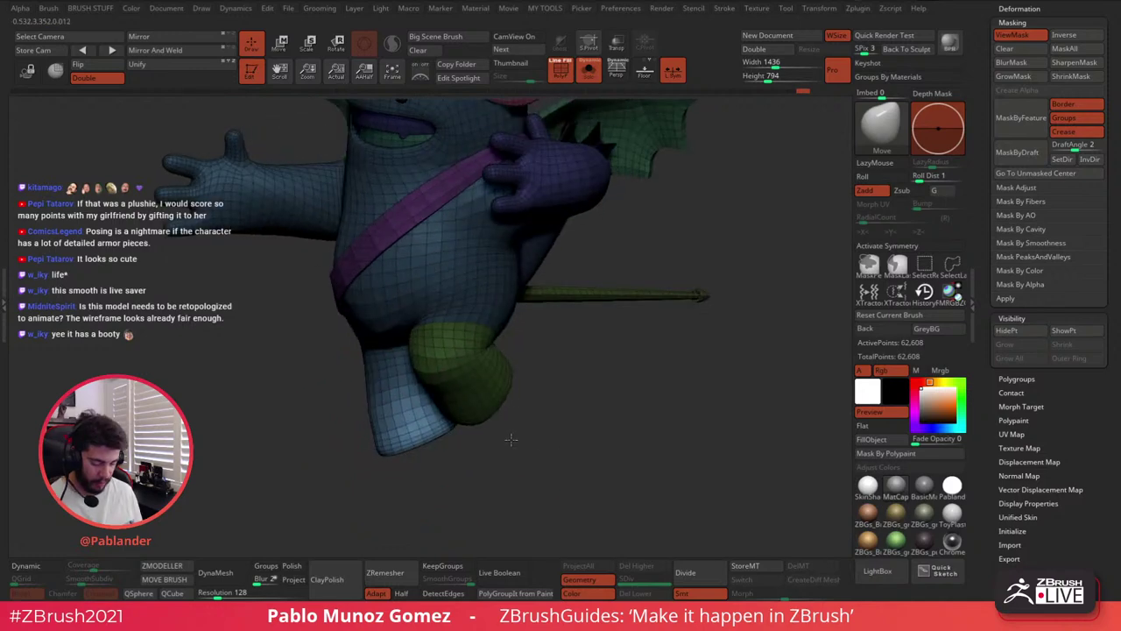
{"action": "key", "text": "ctrl+h"}
Mask the whole character, leaving only the bow and arrow unmasked
{"action": "left_click_drag", "start_coordinate": [512, 440], "coordinate": [521, 385]}
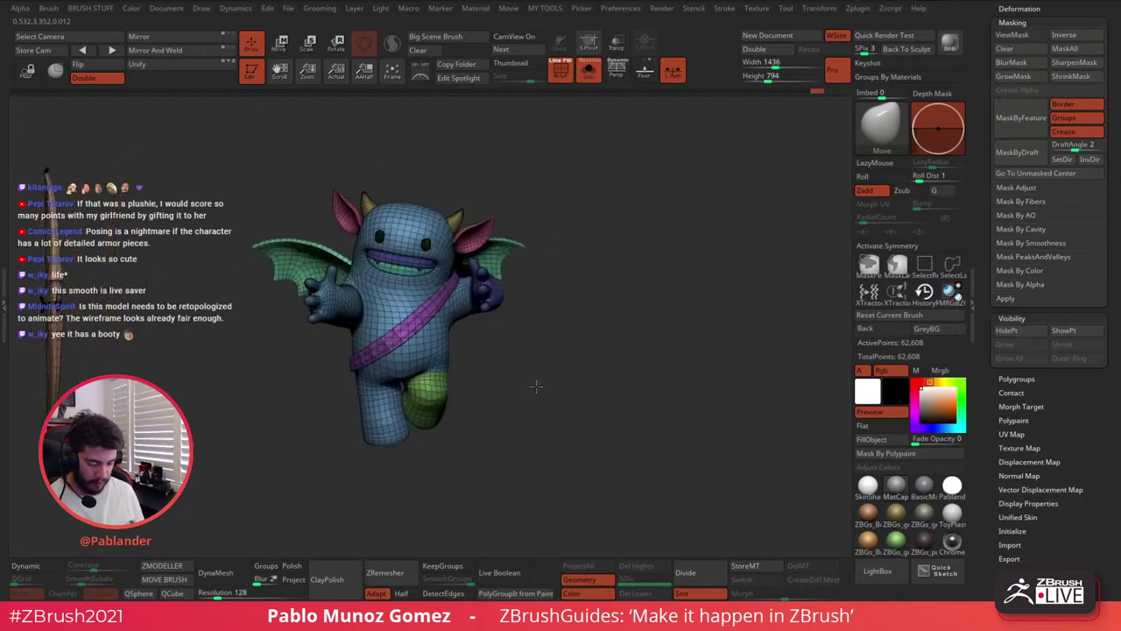
{"action": "left_click_drag", "start_coordinate": [536, 386], "coordinate": [474, 362], "text": "alt"}
{"action": "right_click_drag", "start_coordinate": [456, 344], "coordinate": [449, 343]}
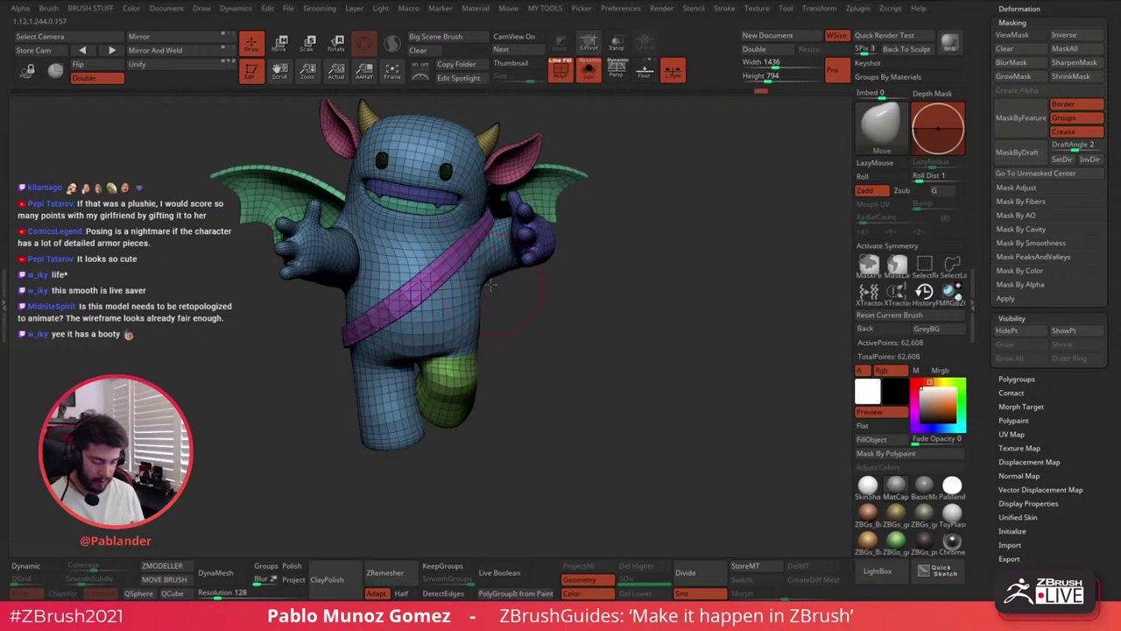
{"action": "mouse_move", "coordinate": [534, 305]}
{"action": "left_mouse_down"}
{"action": "mouse_move", "coordinate": [585, 328]}
{"action": "mouse_move", "coordinate": [690, 328]}
{"action": "mouse_move", "coordinate": [642, 359]}
{"action": "left_mouse_up"}
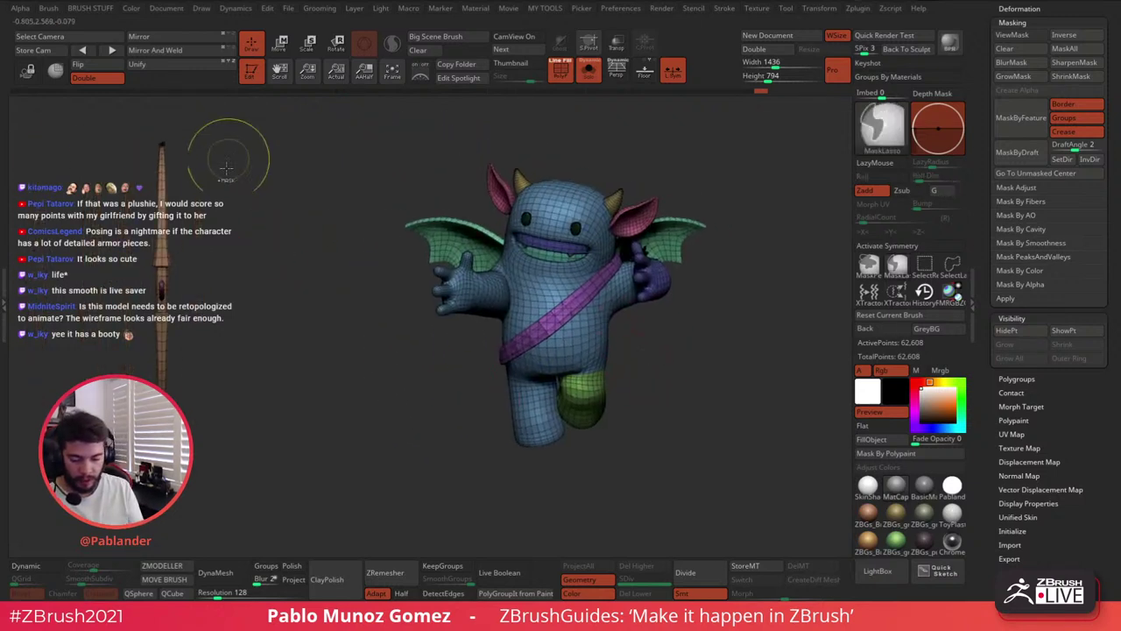
{"action": "mouse_move", "coordinate": [227, 443]}
{"action": "left_mouse_down", "text": "ctrl"}
{"action": "mouse_move", "coordinate": [129, 135]}
{"action": "mouse_move", "coordinate": [206, 149]}
{"action": "mouse_move", "coordinate": [140, 372]}
{"action": "mouse_move", "coordinate": [285, 368]}
{"action": "left_mouse_up", "text": "ctrl"}
{"action": "left_click", "coordinate": [304, 142], "text": "ctrl"}
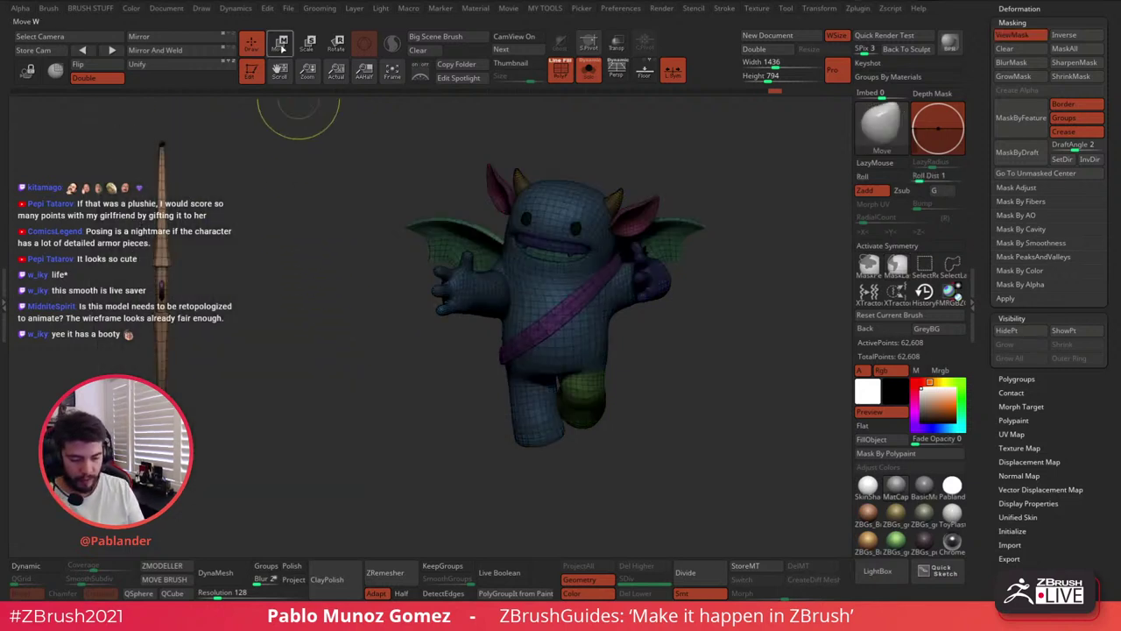
Center the transform gizmo on the bow and arrow and move them across to the outstretched hand
{"action": "left_click", "coordinate": [279, 43]}
{"action": "left_click", "coordinate": [543, 326]}
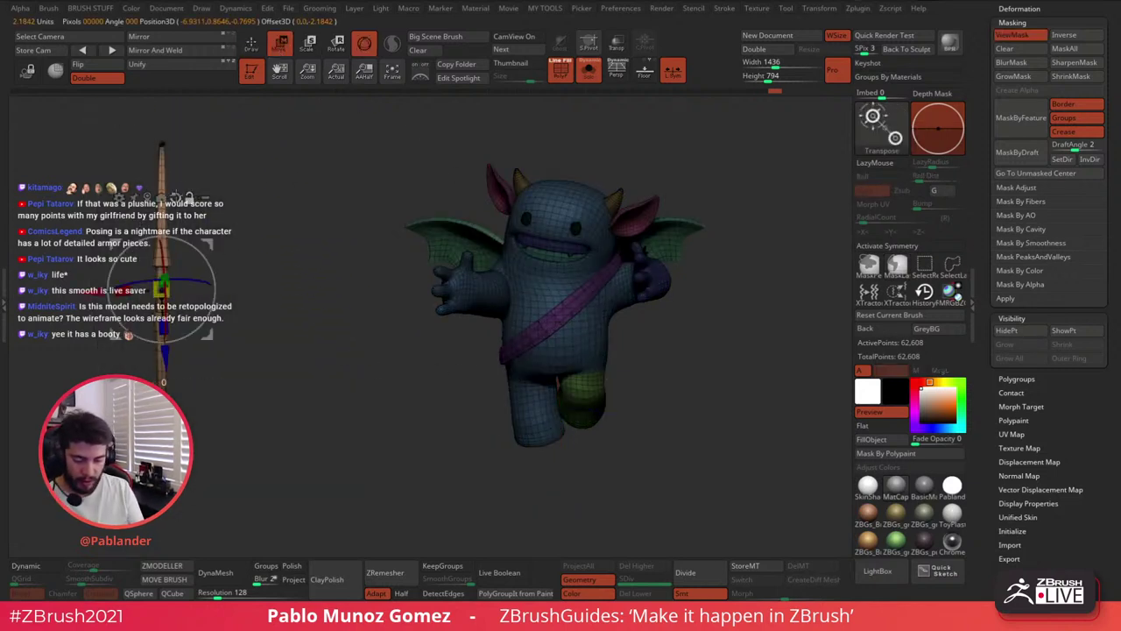
{"action": "left_click", "coordinate": [176, 197], "text": "alt"}
{"action": "left_click_drag", "start_coordinate": [217, 336], "coordinate": [233, 331]}
{"action": "left_click_drag", "start_coordinate": [494, 341], "coordinate": [512, 341]}
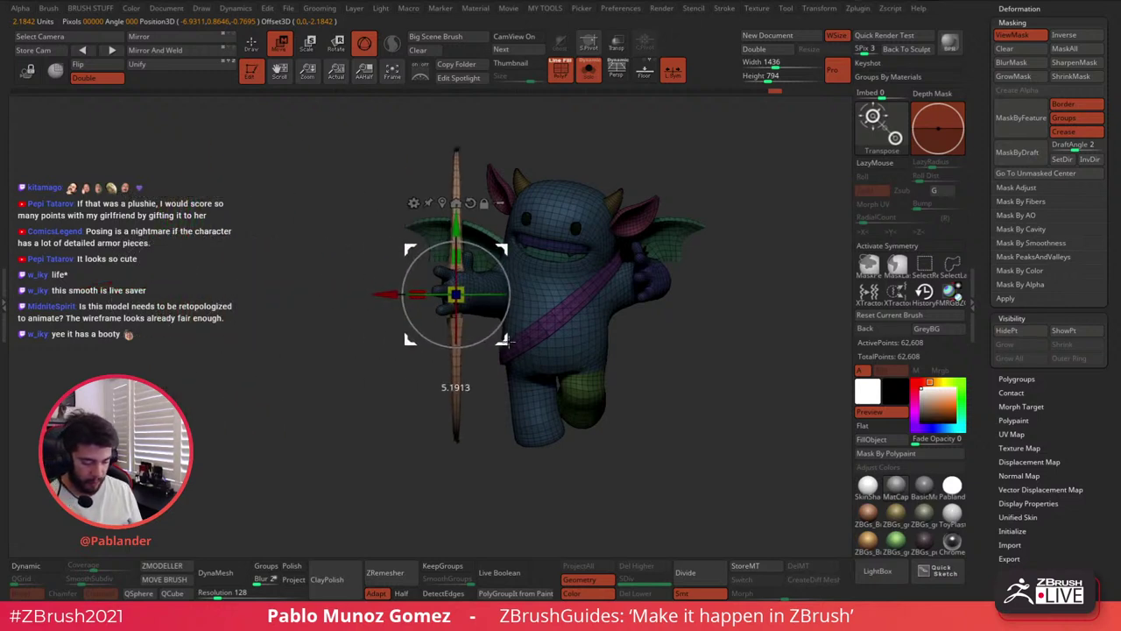
{"action": "left_click_drag", "start_coordinate": [686, 347], "coordinate": [649, 347]}
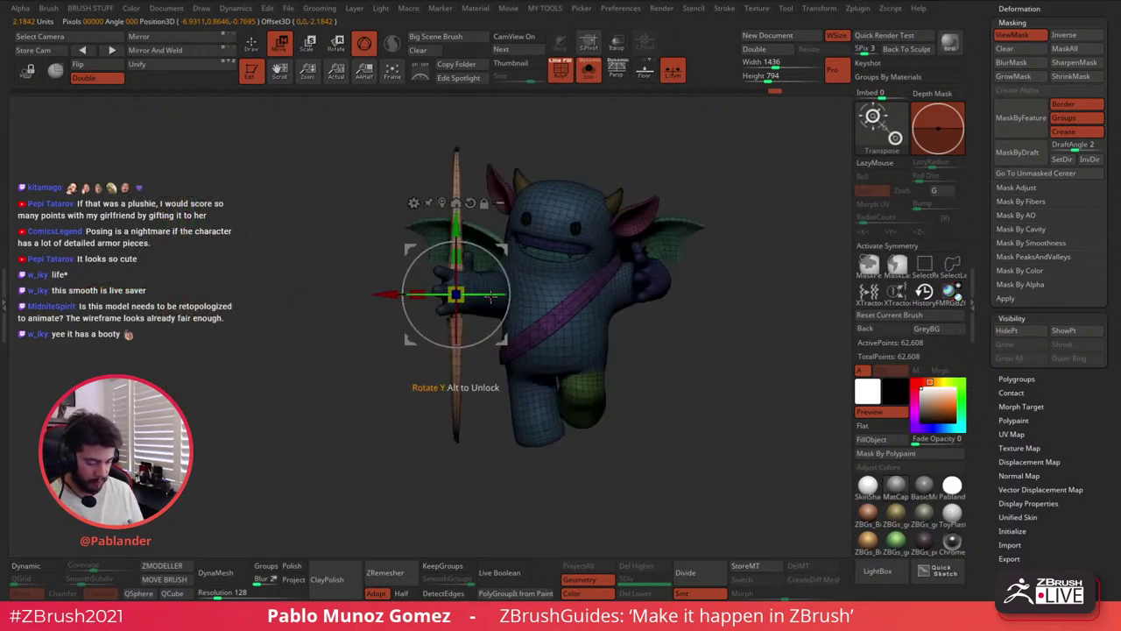
Rotate the bow about its vertical axis to follow the outstretched arm and shift it alongside the arm
{"action": "left_click_drag", "start_coordinate": [487, 295], "coordinate": [451, 297]}
{"action": "right_click_drag", "start_coordinate": [490, 298], "coordinate": [510, 389]}
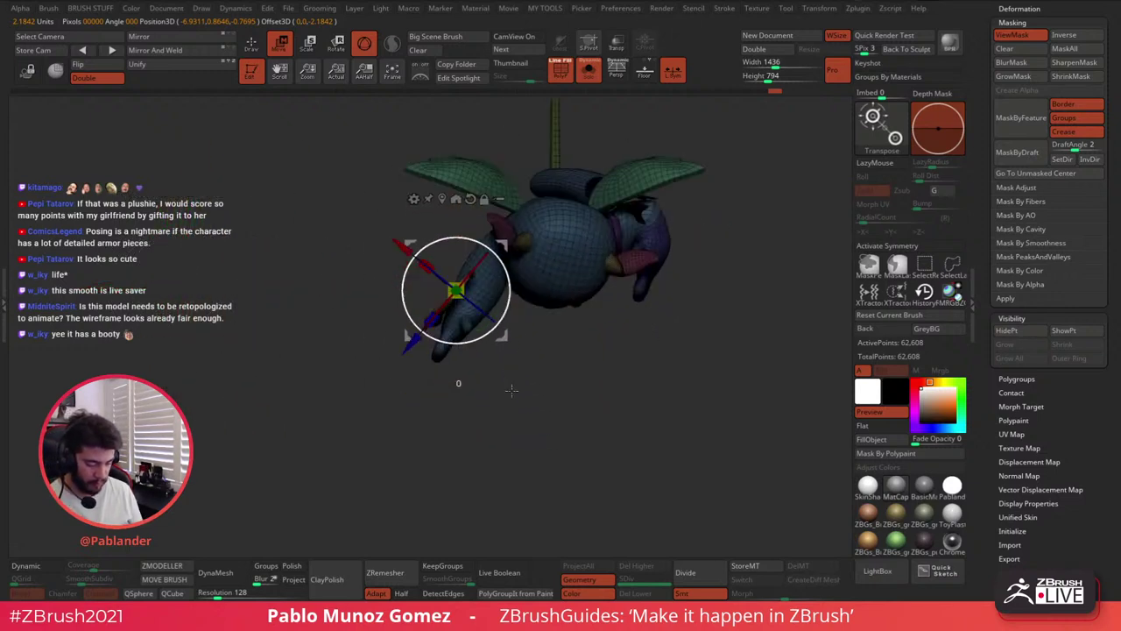
{"action": "left_click_drag", "start_coordinate": [501, 246], "coordinate": [510, 257]}
{"action": "key", "text": "q"}
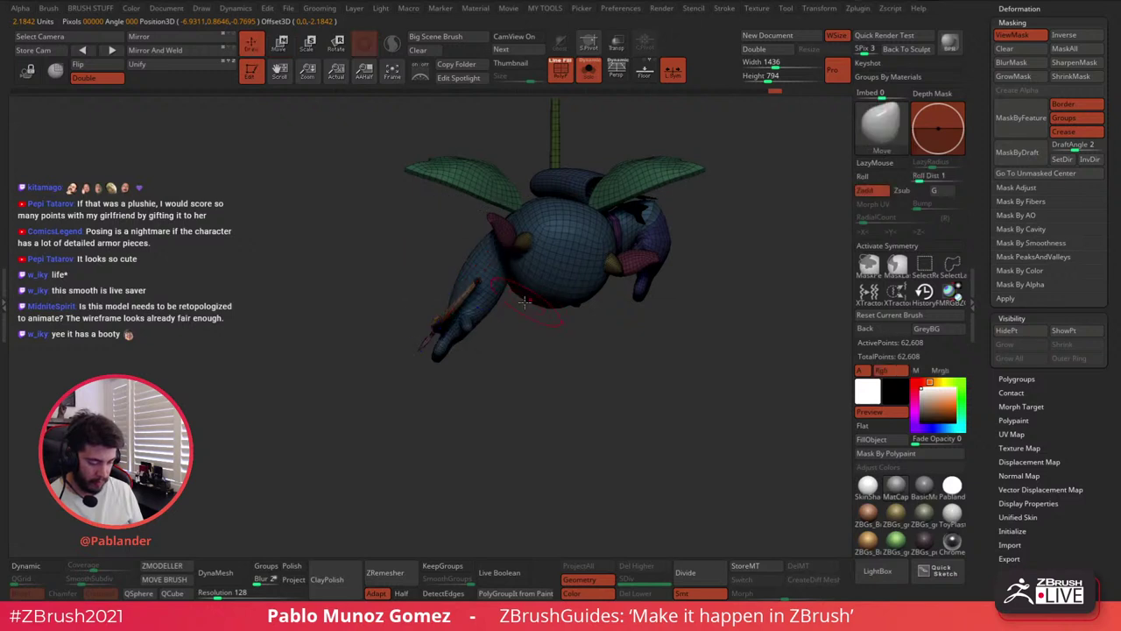
{"action": "key", "text": "w"}
{"action": "left_click_drag", "start_coordinate": [507, 251], "coordinate": [533, 268]}
Fine-tune the bow's position from the front and above so it sits at the hand with the arrow along the arm
{"action": "left_click_drag", "start_coordinate": [543, 310], "coordinate": [541, 375]}
{"action": "mouse_move", "coordinate": [550, 333]}
{"action": "left_mouse_down"}
{"action": "mouse_move", "coordinate": [543, 381]}
{"action": "mouse_move", "coordinate": [572, 342]}
{"action": "mouse_move", "coordinate": [561, 333]}
{"action": "left_mouse_up"}
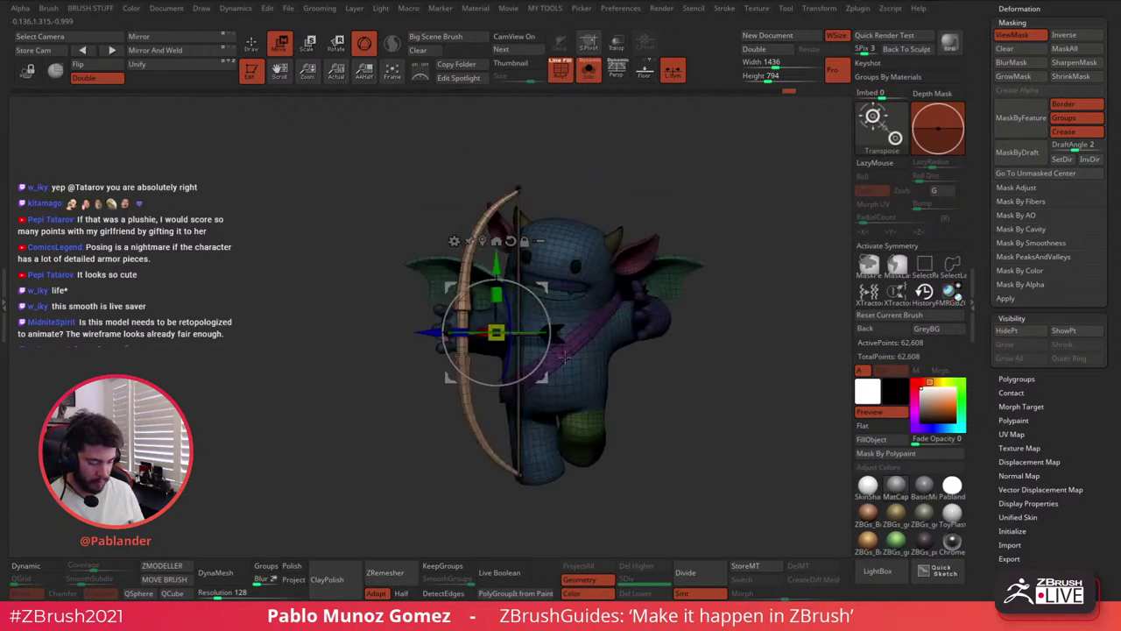
{"action": "left_click_drag", "start_coordinate": [543, 376], "coordinate": [542, 362]}
{"action": "key", "text": "ctrl+z"}
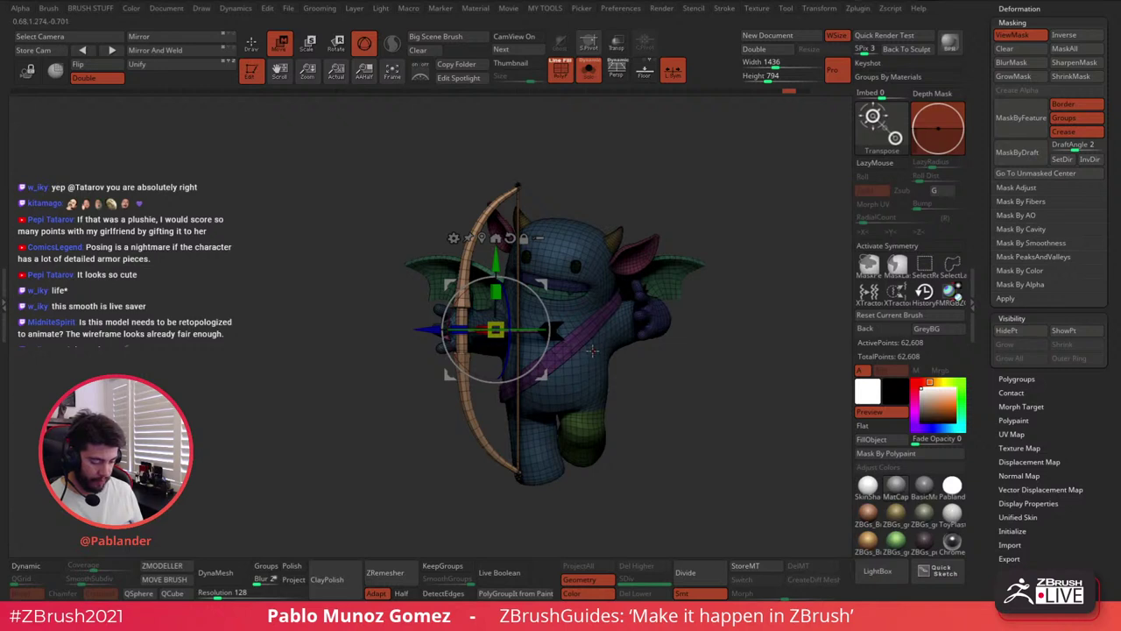
{"action": "left_click_drag", "start_coordinate": [561, 274], "coordinate": [569, 337]}
{"action": "left_click_drag", "start_coordinate": [496, 341], "coordinate": [496, 331]}
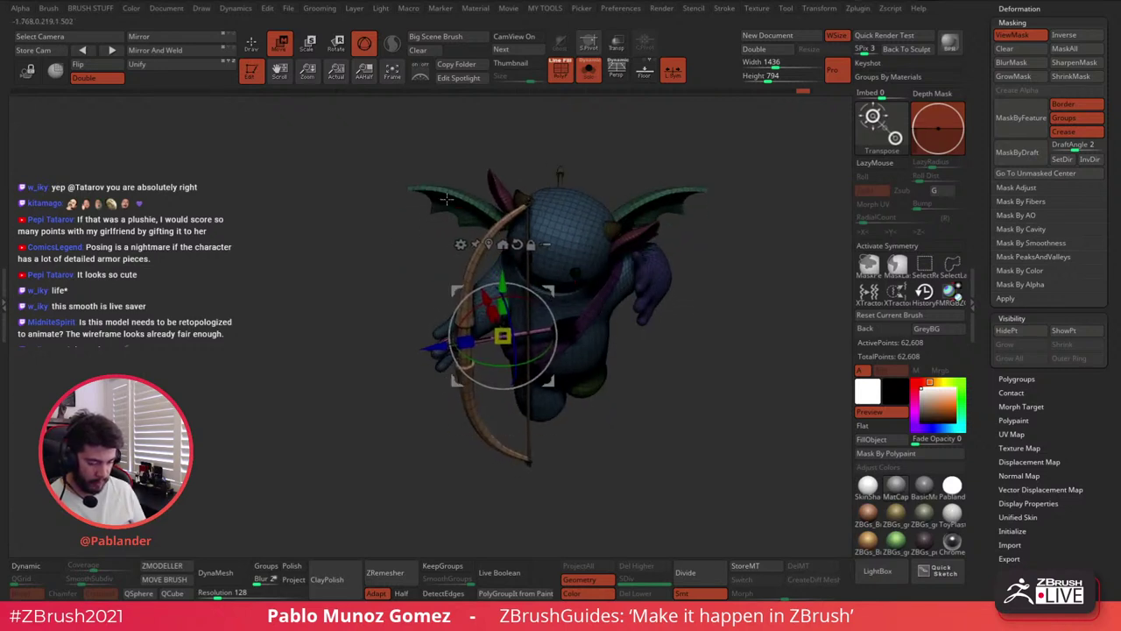
{"action": "left_click", "coordinate": [251, 44]}
{"action": "left_click_drag", "start_coordinate": [614, 395], "coordinate": [606, 331]}
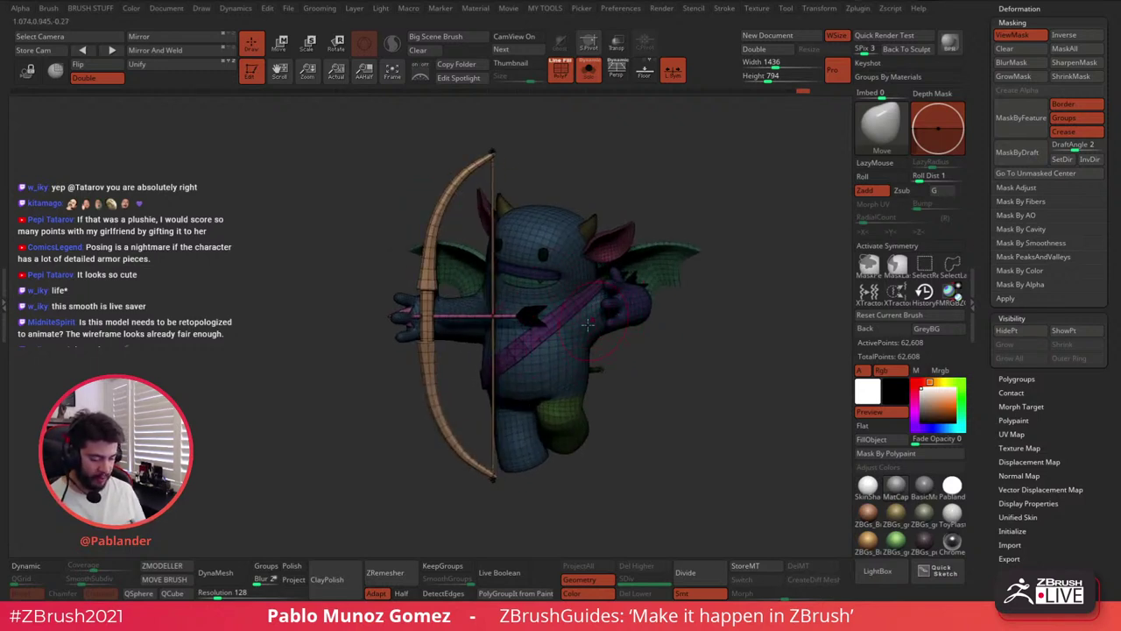
Hide the mask display and return to drawing mode to check the bow against the character
{"action": "key", "text": "w"}
{"action": "key", "text": "ctrl+h"}
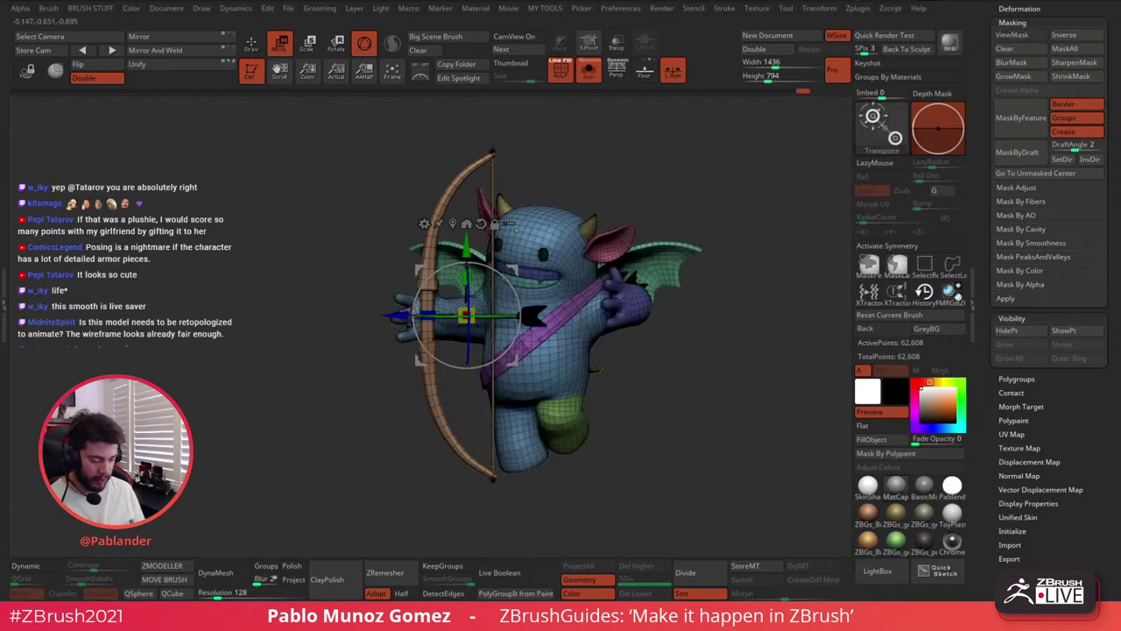
{"action": "left_click", "coordinate": [252, 44]}
{"action": "left_click_drag", "start_coordinate": [646, 357], "coordinate": [608, 354], "text": "alt"}
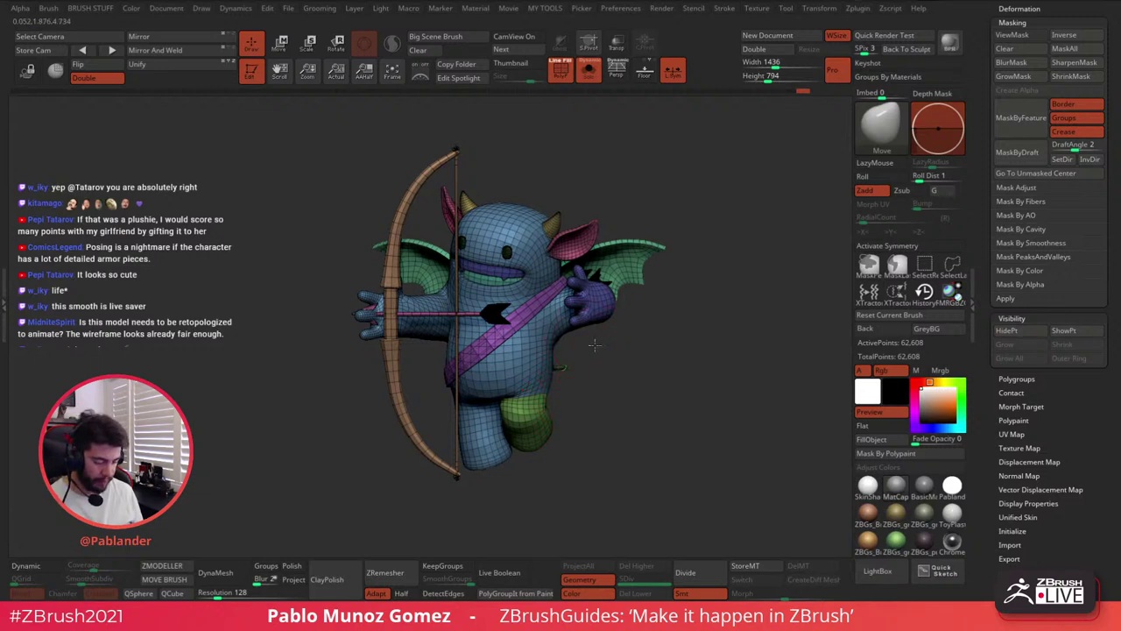
{"action": "left_click_drag", "start_coordinate": [593, 341], "coordinate": [636, 350]}
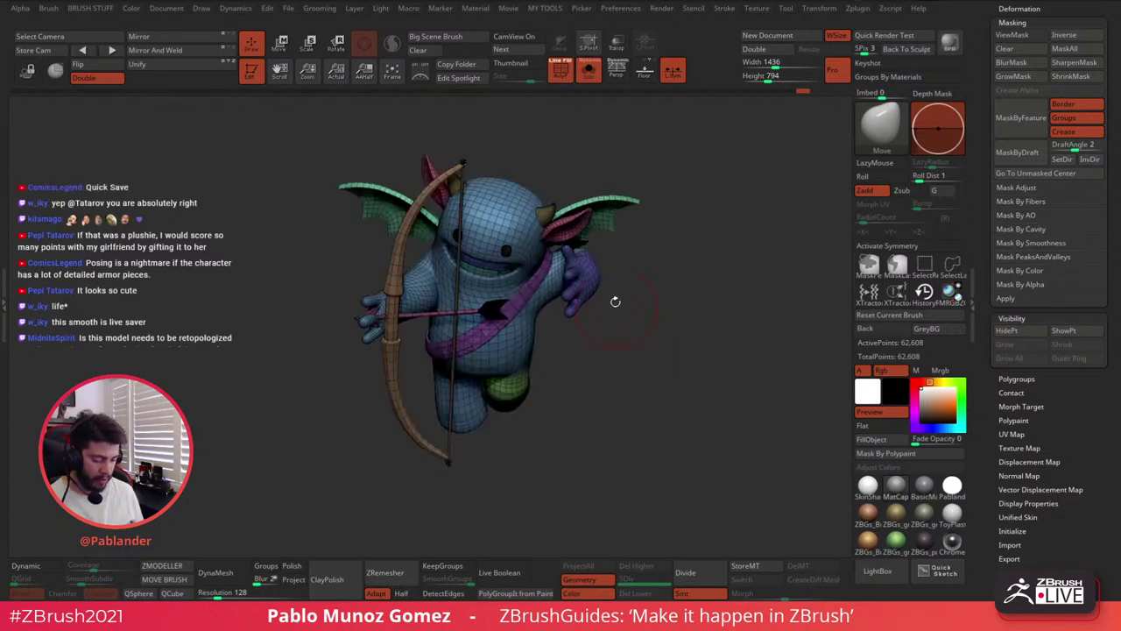
Isolate the blue body and the purple raised hand by polygroup, hiding all other parts
{"action": "left_click", "coordinate": [585, 275], "text": "ctrl+shift"}
{"action": "mouse_move", "coordinate": [635, 277]}
{"action": "left_mouse_down", "text": "ctrl+shift"}
{"action": "mouse_move", "coordinate": [649, 310]}
{"action": "mouse_move", "coordinate": [631, 310]}
{"action": "left_mouse_up", "text": "ctrl+shift"}
{"action": "left_click", "coordinate": [570, 281], "text": "ctrl+alt+shift"}
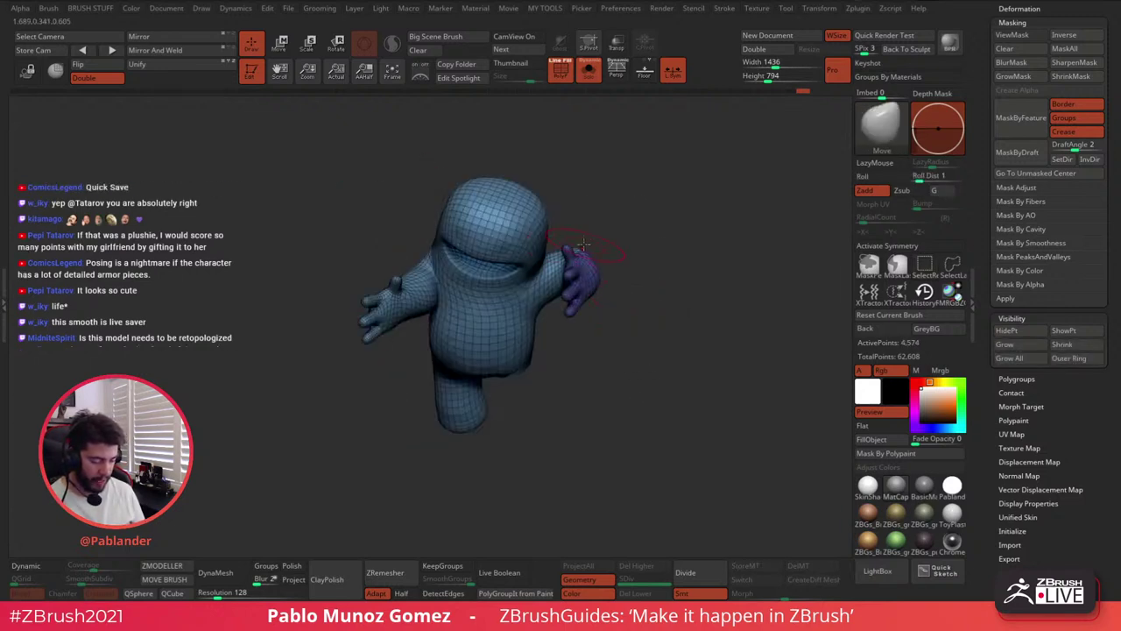
Mask the raised purple hand, reveal all parts again and invert the mask to leave only that hand unmasked
{"action": "mouse_move", "coordinate": [553, 238]}
{"action": "left_mouse_down"}
{"action": "mouse_move", "coordinate": [570, 202]}
{"action": "mouse_move", "coordinate": [539, 267]}
{"action": "mouse_move", "coordinate": [653, 262]}
{"action": "mouse_move", "coordinate": [553, 229]}
{"action": "left_mouse_up"}
{"action": "left_click", "coordinate": [548, 239], "text": "ctrl"}
{"action": "key", "text": "ctrl+z"}
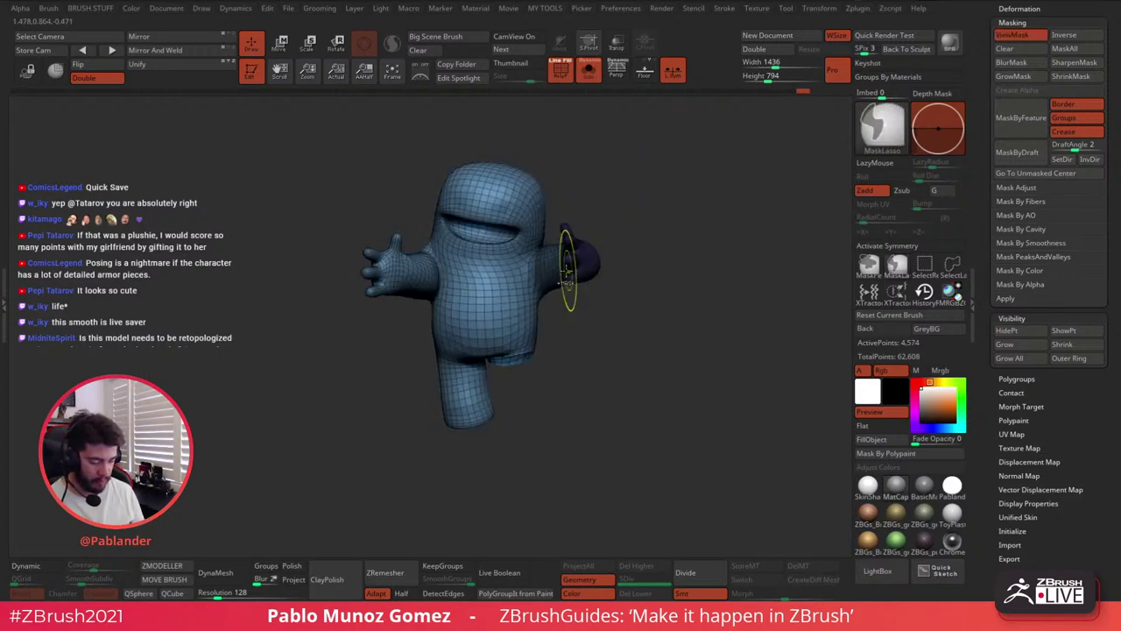
{"action": "left_click", "coordinate": [585, 312], "text": "ctrl"}
{"action": "left_click", "coordinate": [579, 321], "text": "ctrl"}
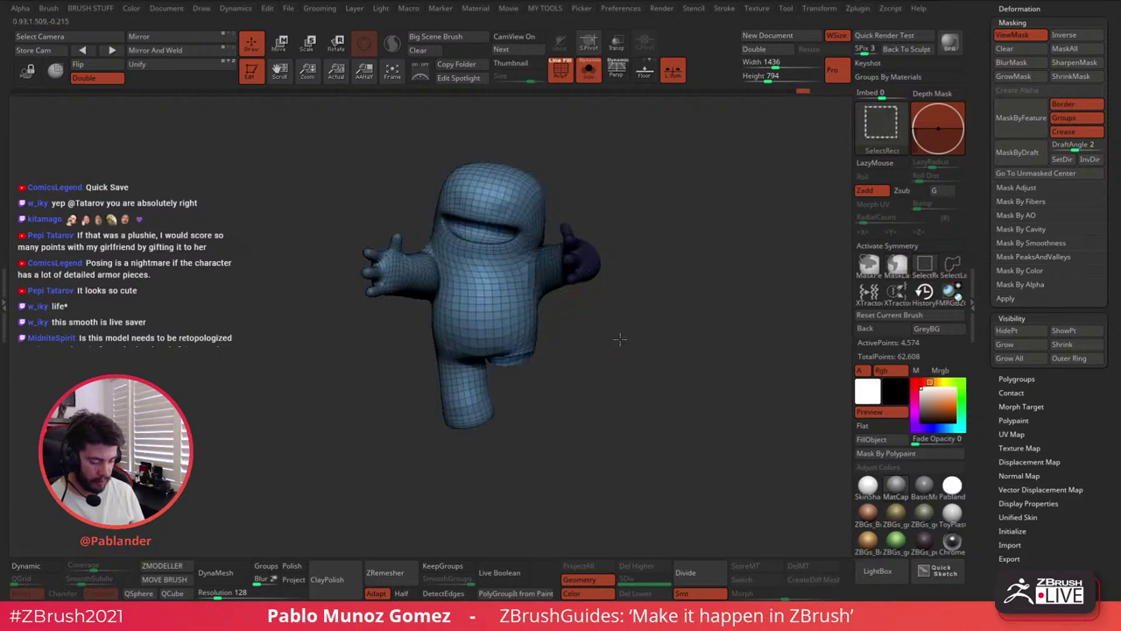
{"action": "left_click", "coordinate": [619, 339], "text": "ctrl+shift"}
{"action": "left_click", "coordinate": [583, 339], "text": "ctrl"}
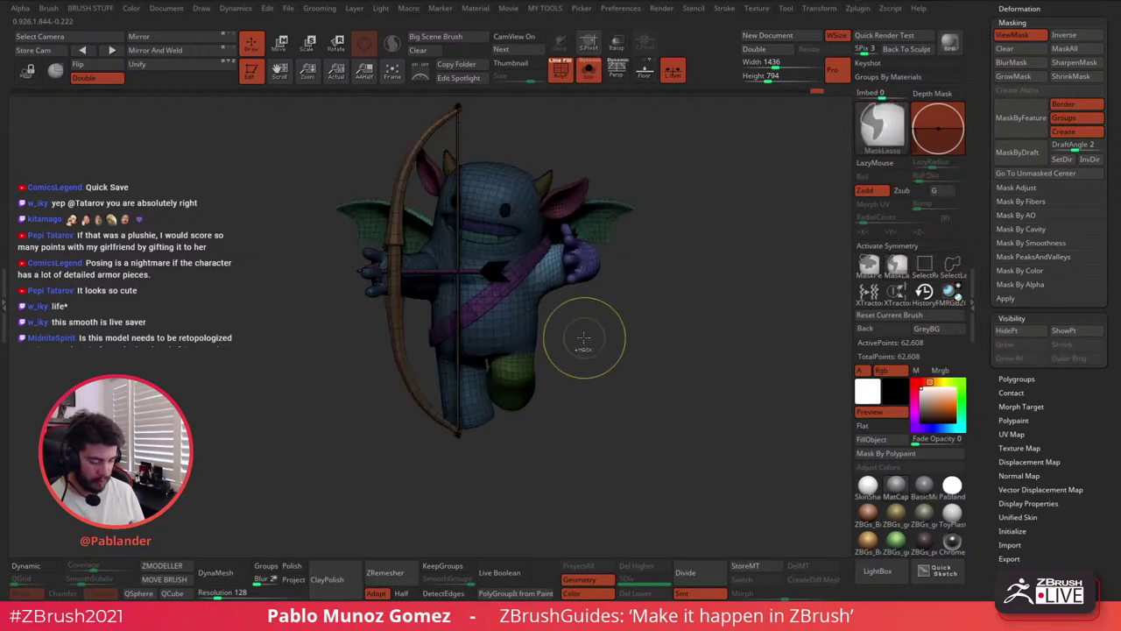
Try to adjust the raised hand with the transform gizmo placed on it, and undo the last two changes
{"action": "left_click", "coordinate": [281, 44]}
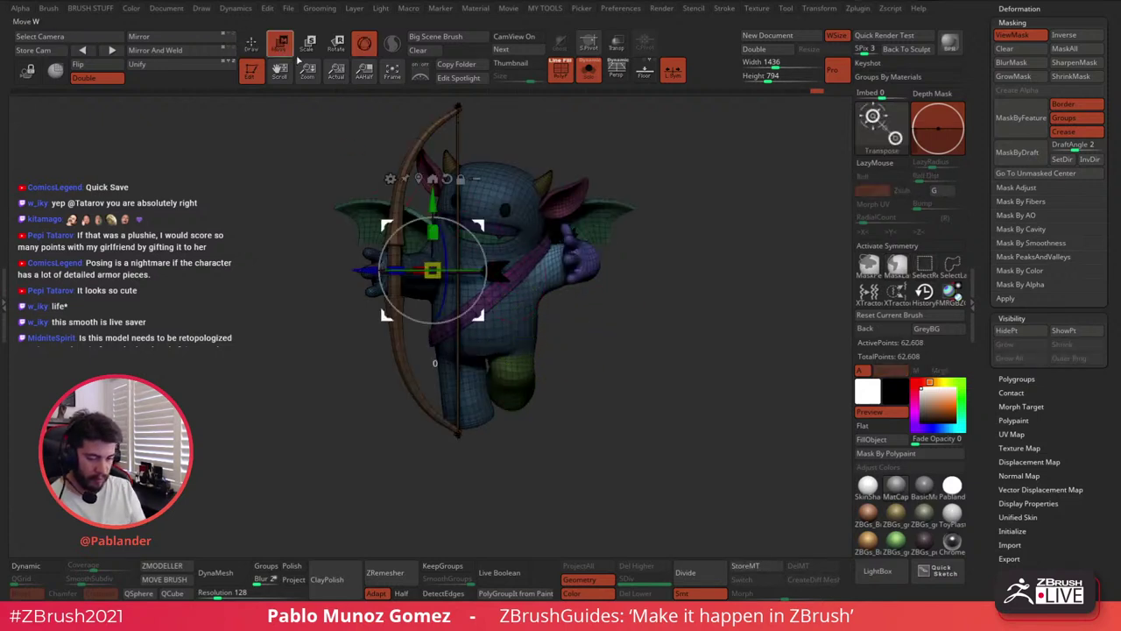
{"action": "left_click_drag", "start_coordinate": [433, 270], "coordinate": [533, 263], "text": "alt"}
{"action": "left_click_drag", "start_coordinate": [683, 338], "coordinate": [579, 313]}
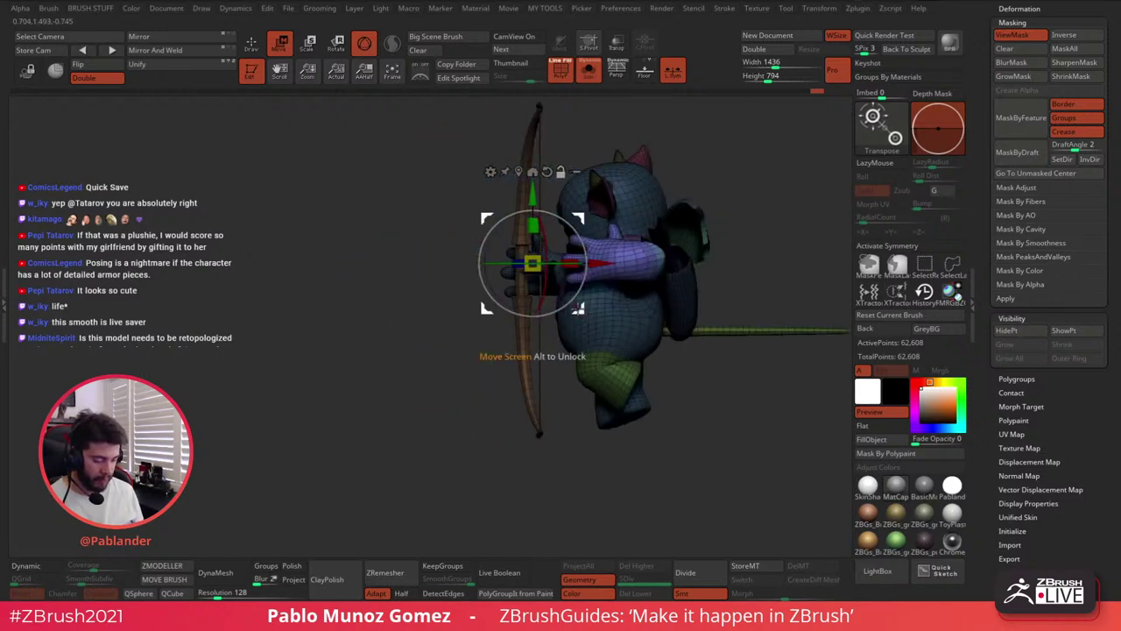
{"action": "left_click_drag", "start_coordinate": [579, 308], "coordinate": [680, 324], "text": "alt"}
{"action": "left_click_drag", "start_coordinate": [707, 350], "coordinate": [687, 404]}
{"action": "key", "text": "ctrl+z"}
{"action": "key", "text": "ctrl+z"}
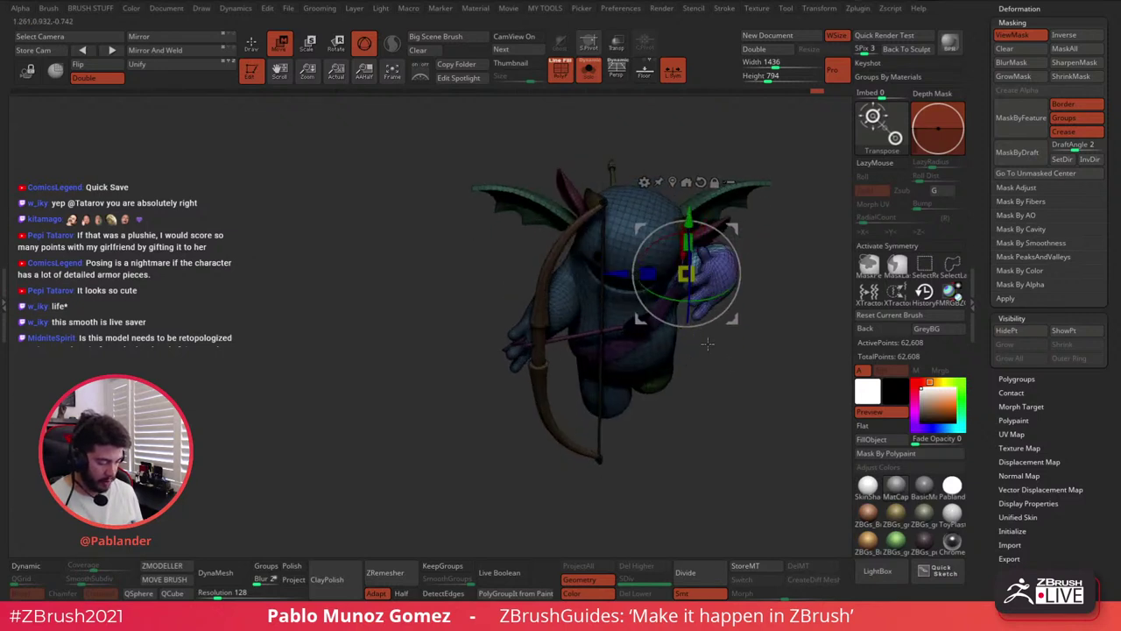
Frame the whole character and examine the bow-and-arrow pose from the front, side and three-quarter views
{"action": "left_click_drag", "start_coordinate": [736, 342], "coordinate": [664, 360]}
{"action": "key", "text": "q"}
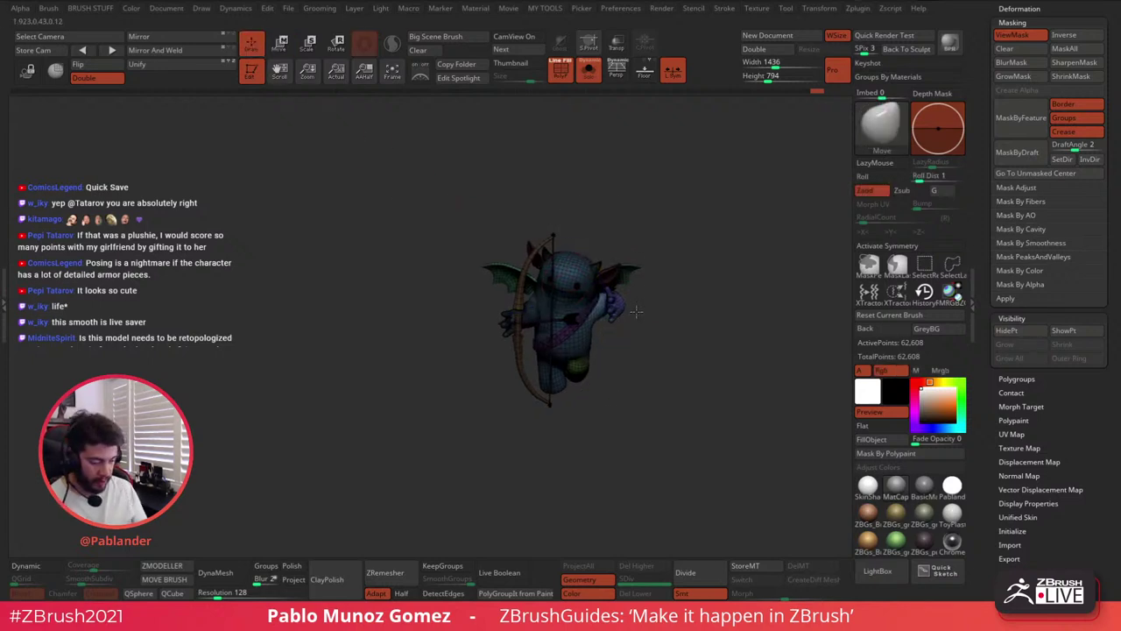
{"action": "key", "text": "f"}
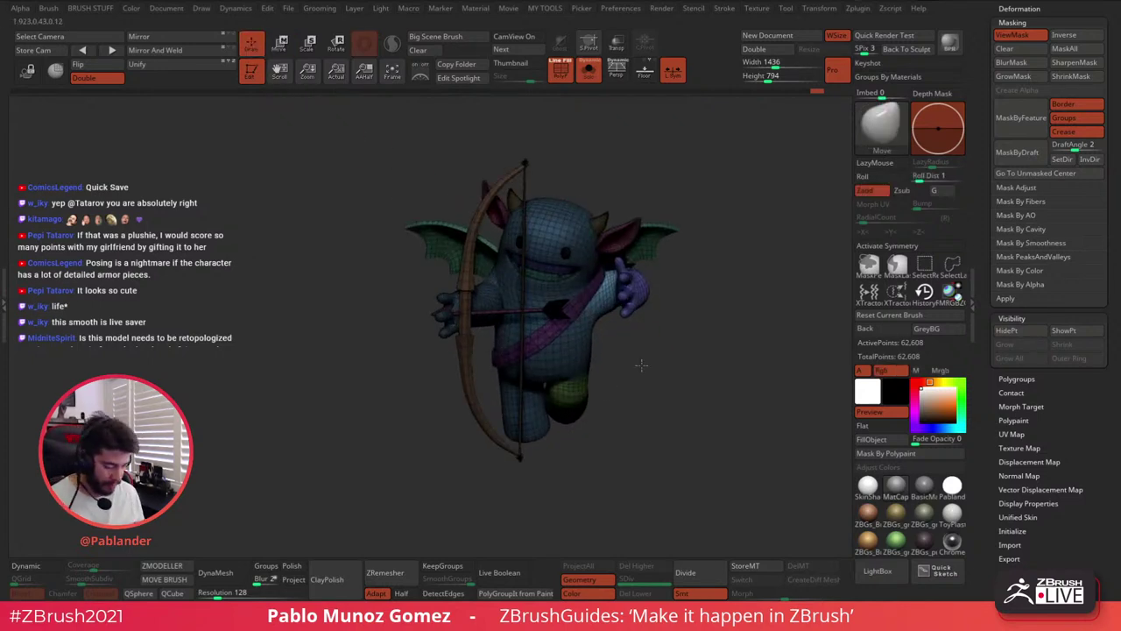
{"action": "mouse_move", "coordinate": [641, 365]}
{"action": "left_mouse_down"}
{"action": "mouse_move", "coordinate": [681, 327]}
{"action": "mouse_move", "coordinate": [715, 323]}
{"action": "mouse_move", "coordinate": [695, 340]}
{"action": "mouse_move", "coordinate": [699, 330]}
{"action": "mouse_move", "coordinate": [678, 327]}
{"action": "mouse_move", "coordinate": [672, 348]}
{"action": "left_mouse_up"}
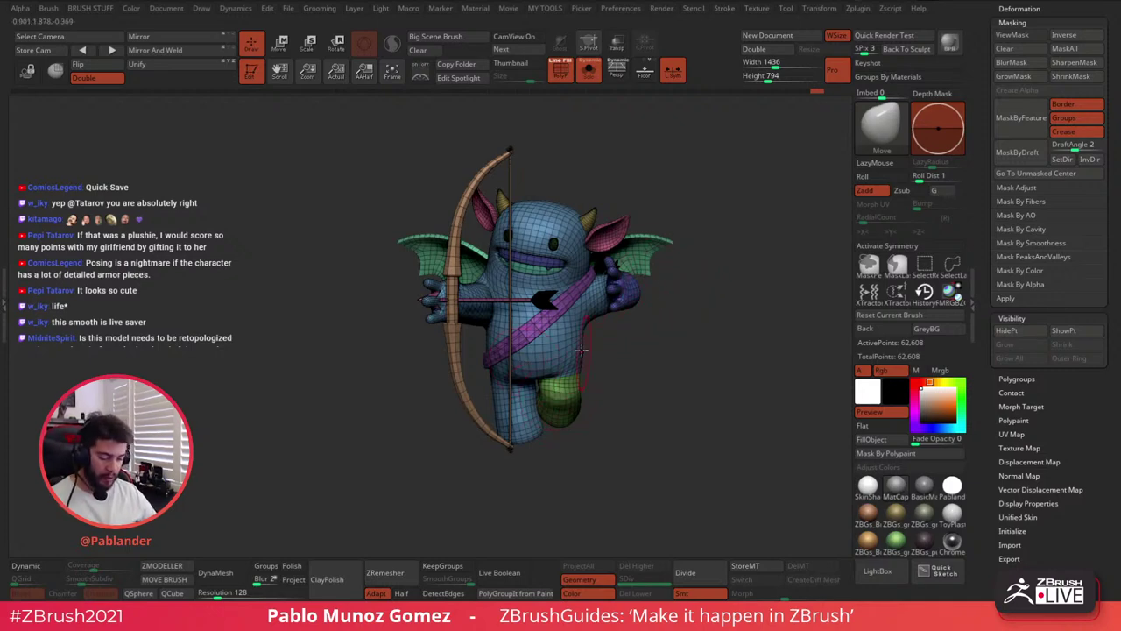
{"action": "left_click_drag", "start_coordinate": [614, 318], "coordinate": [698, 375]}
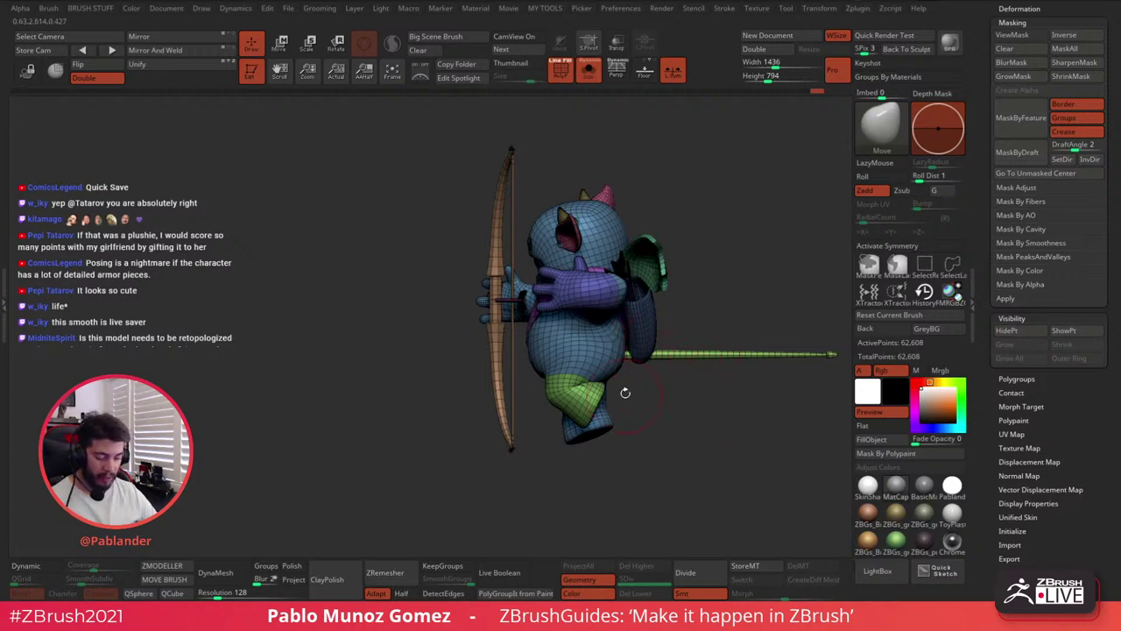
{"action": "left_click_drag", "start_coordinate": [706, 288], "coordinate": [683, 278], "text": "alt"}
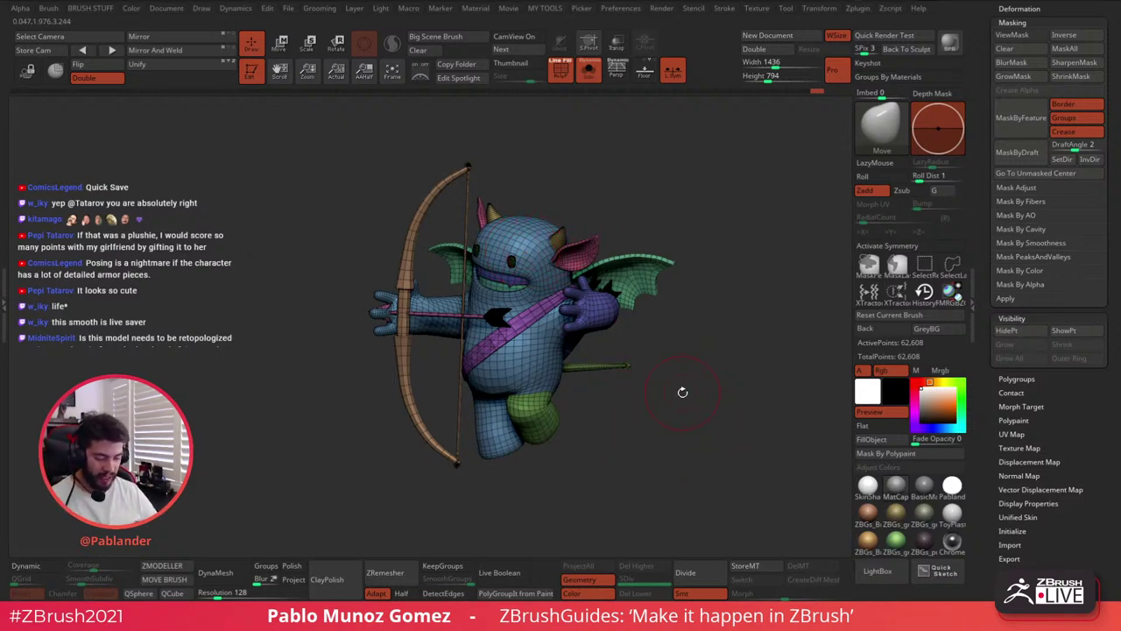
{"action": "left_click_drag", "start_coordinate": [702, 350], "coordinate": [709, 339]}
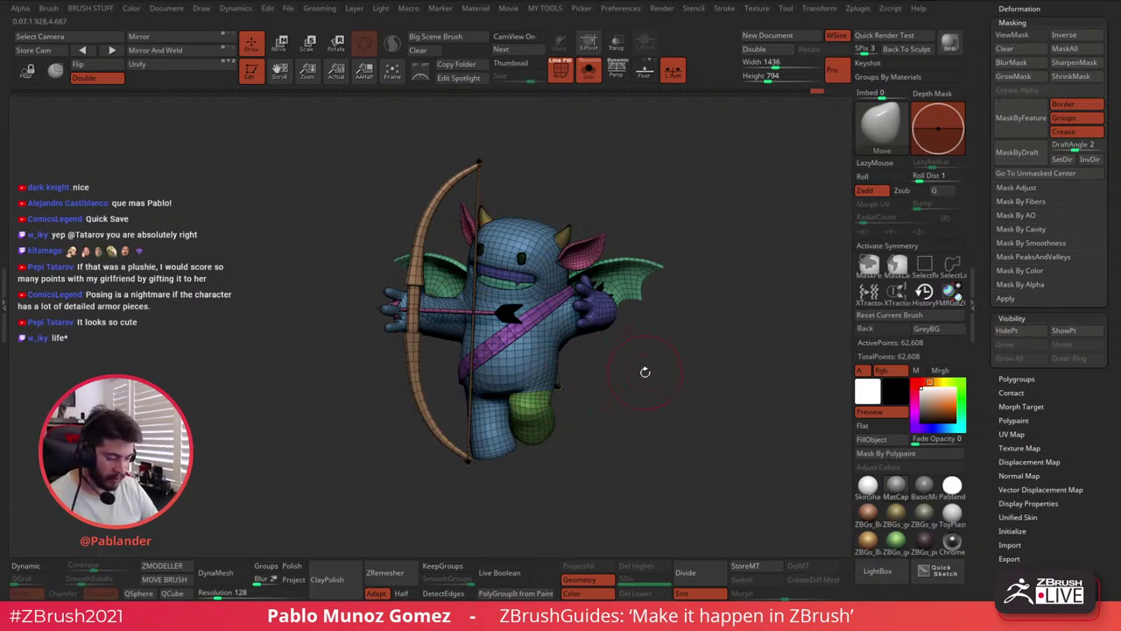
{"action": "left_click_drag", "start_coordinate": [643, 373], "coordinate": [652, 365]}
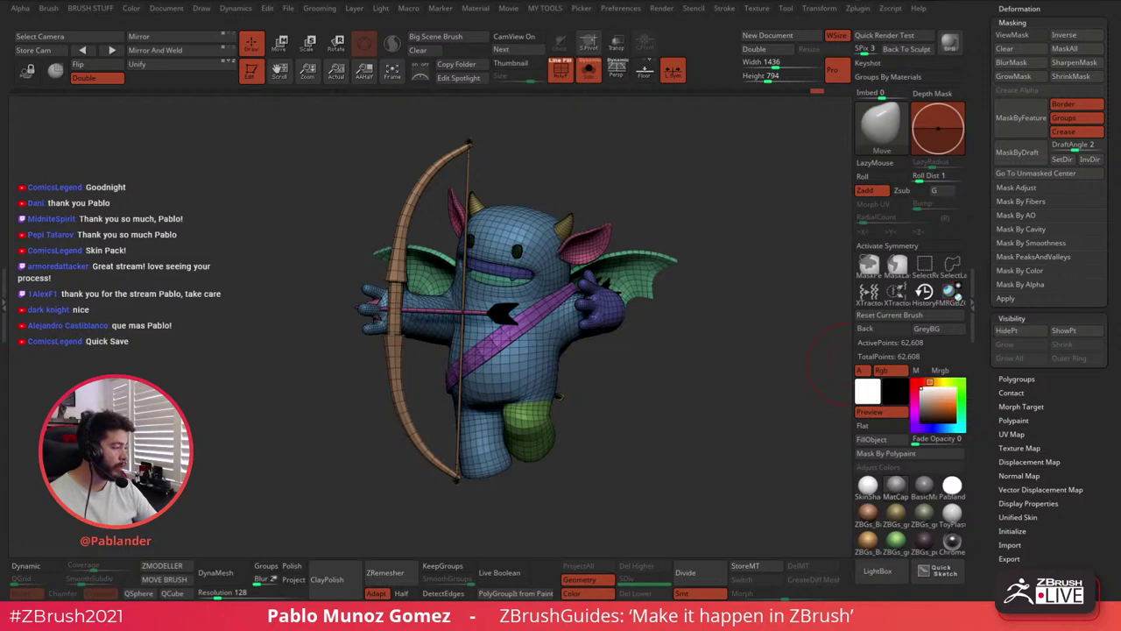
Switch to the web browser and look through the top posts on Instagram's #zbrushrobotworkshop page
{"action": "key", "text": "alt+Tab"}
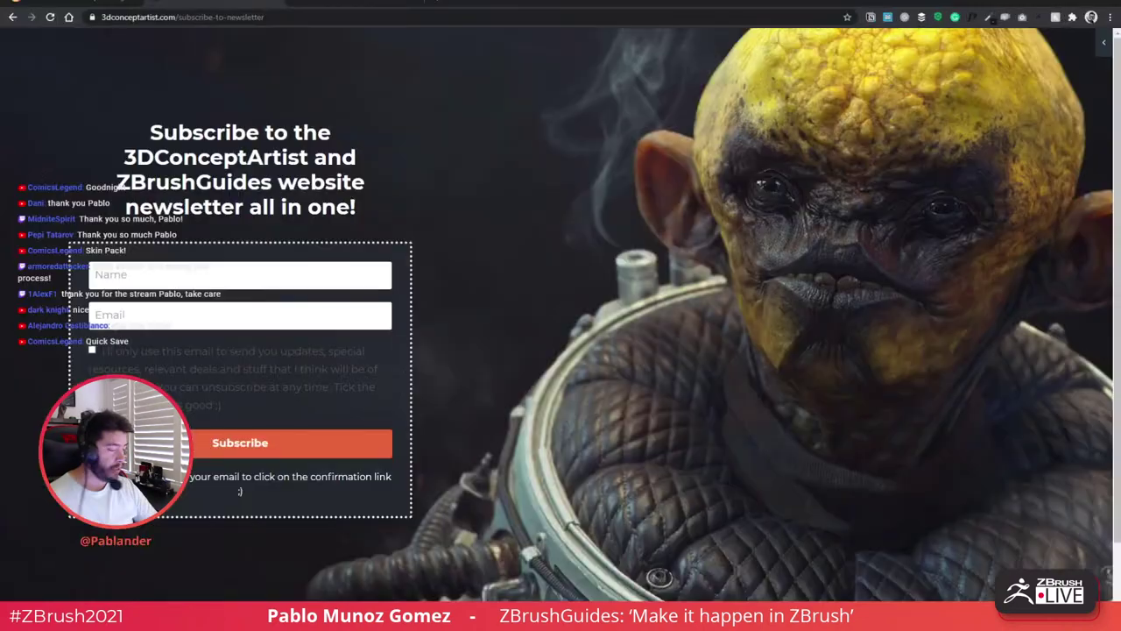
{"action": "left_click", "coordinate": [76, 3]}
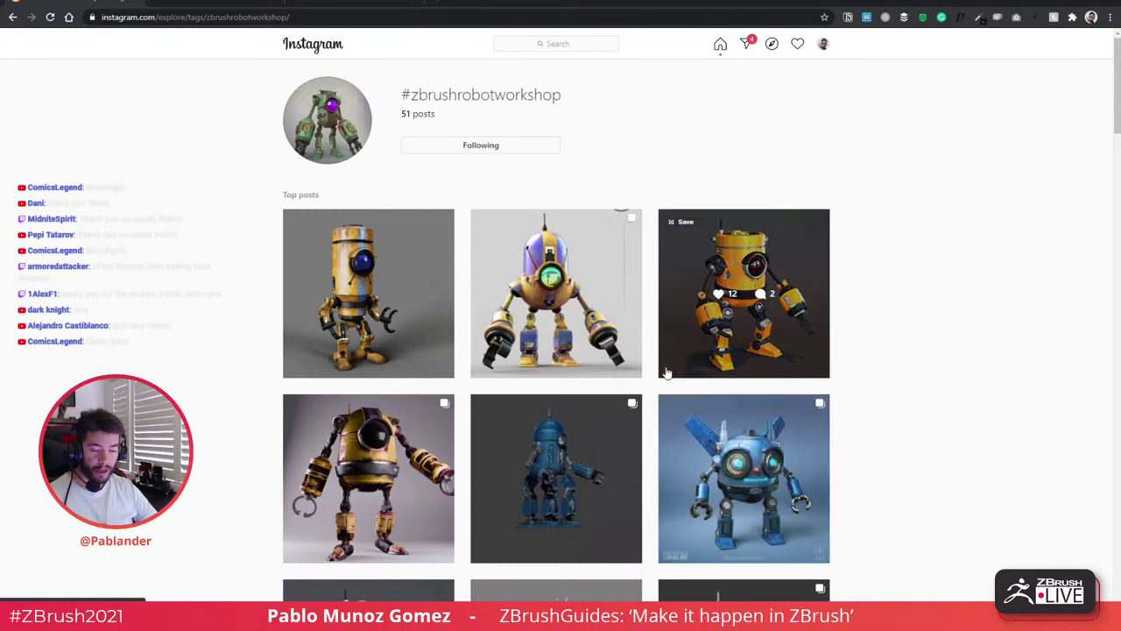
{"action": "scroll", "coordinate": [435, 310], "scroll_direction": "down", "scroll_amount": 1}
{"action": "scroll", "coordinate": [876, 301], "scroll_direction": "down", "scroll_amount": 1}
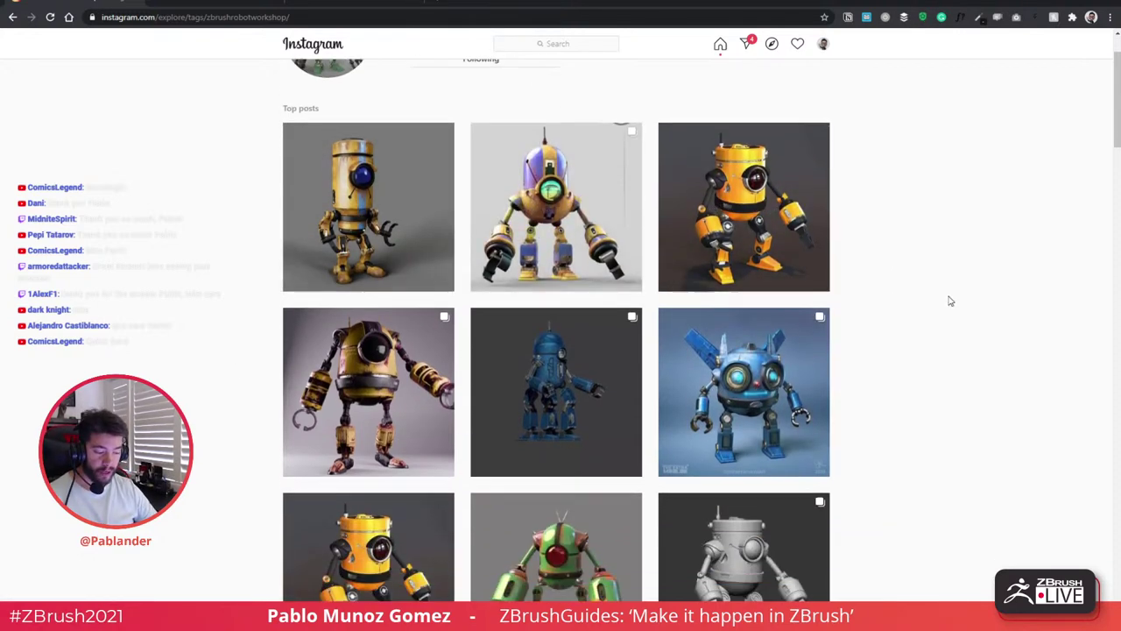
{"action": "scroll", "coordinate": [885, 326], "scroll_direction": "down", "scroll_amount": 1}
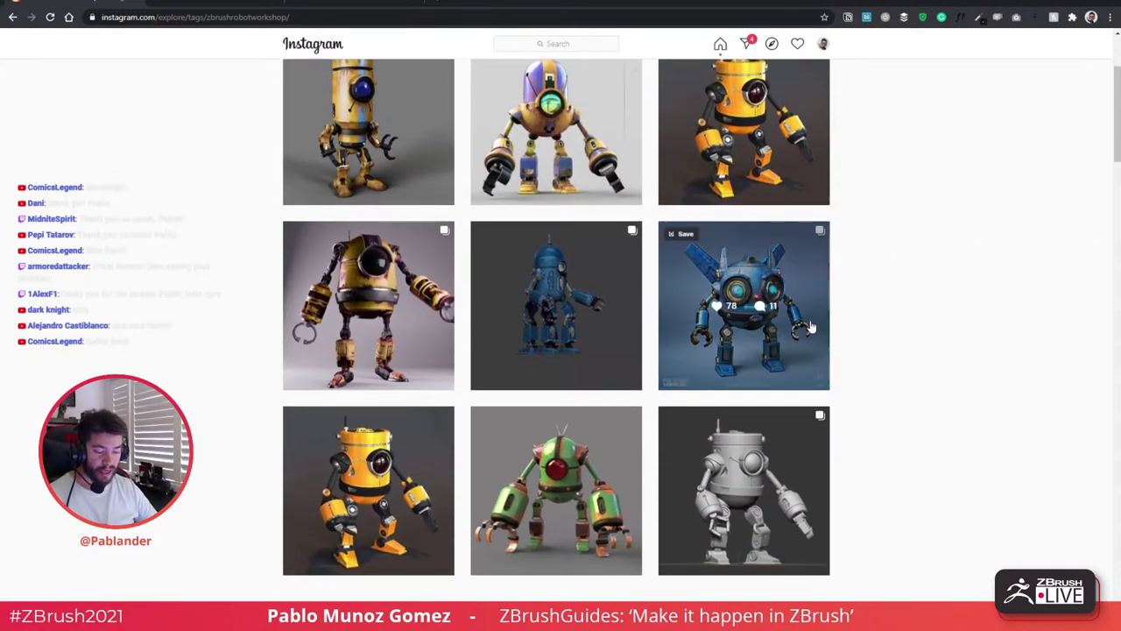
{"action": "scroll", "coordinate": [848, 330], "scroll_direction": "up", "scroll_amount": 2}
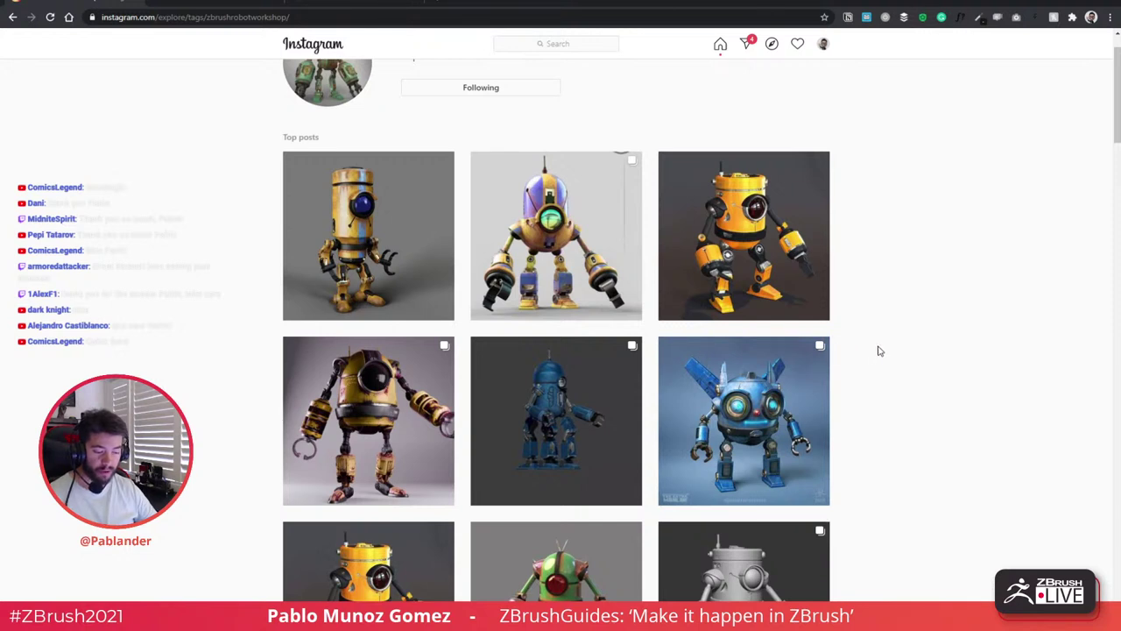
{"action": "scroll", "coordinate": [876, 352], "scroll_direction": "down", "scroll_amount": 2}
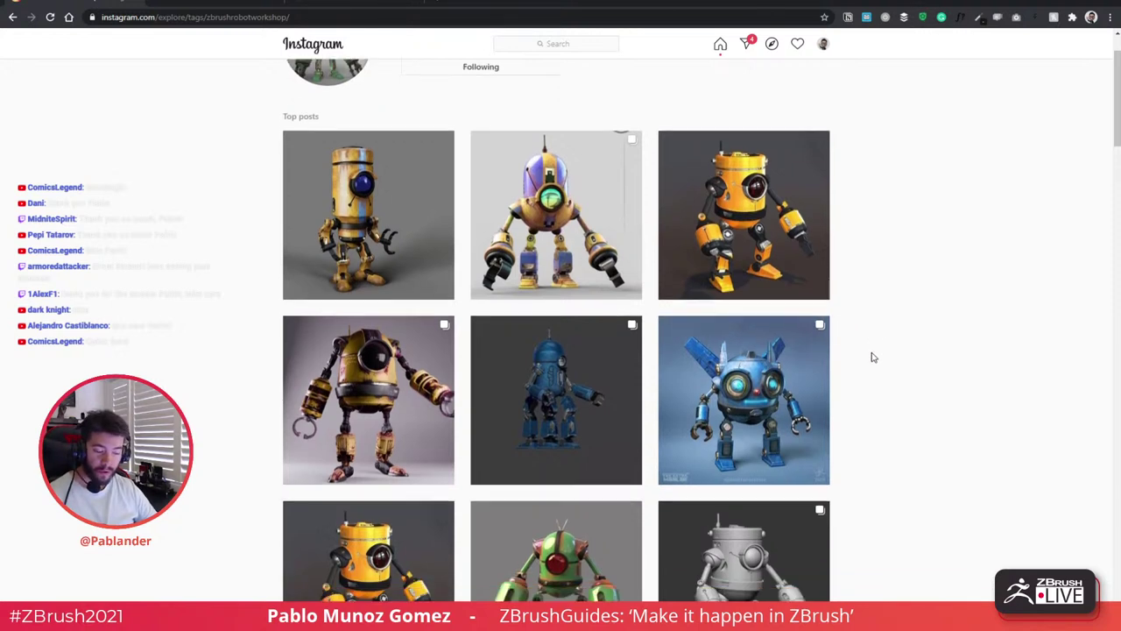
{"action": "scroll", "coordinate": [257, 385], "scroll_direction": "down", "scroll_amount": 1}
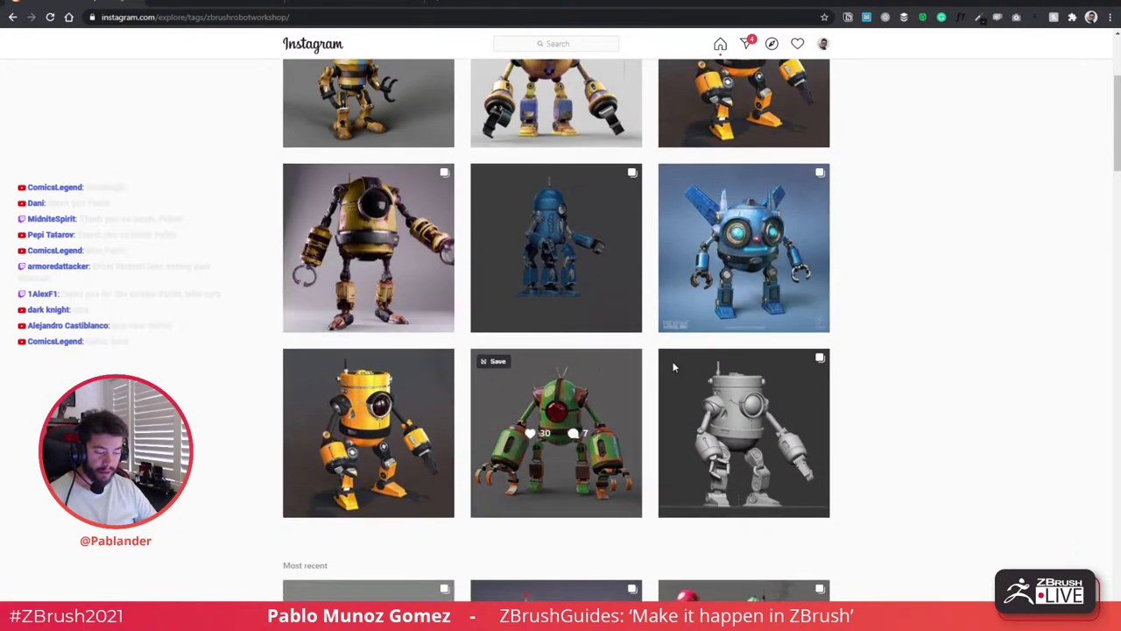
{"action": "scroll", "coordinate": [882, 348], "scroll_direction": "down", "scroll_amount": 1}
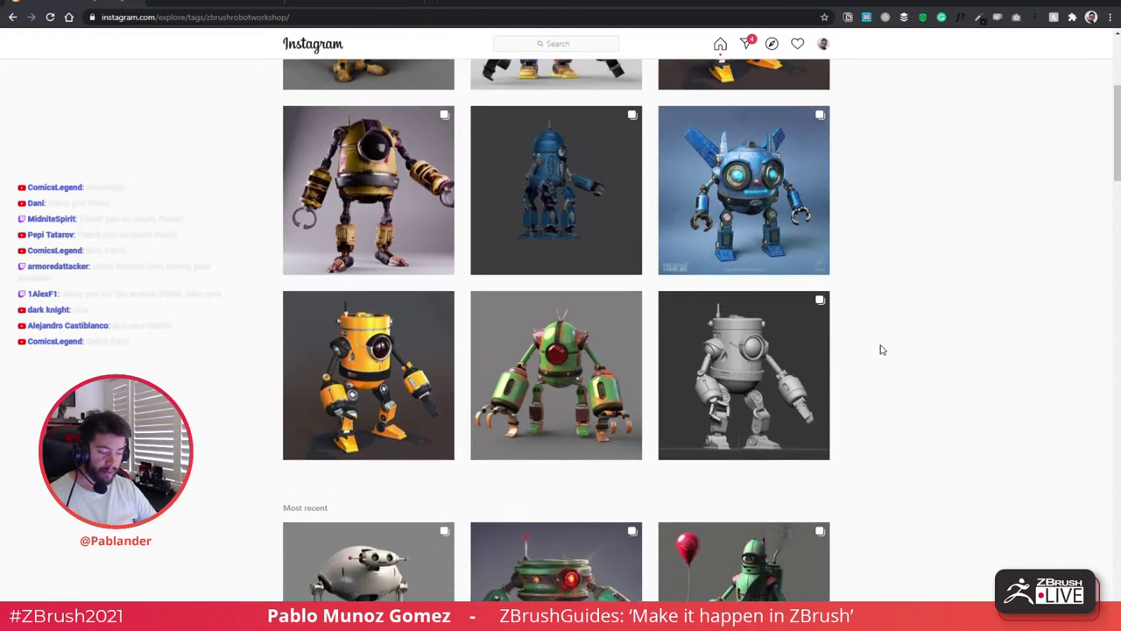
Browse the most recent robot posts under the hashtag and return toward the top posts
{"action": "scroll", "coordinate": [868, 336], "scroll_direction": "down", "scroll_amount": 2}
{"action": "scroll", "coordinate": [869, 338], "scroll_direction": "down", "scroll_amount": 5}
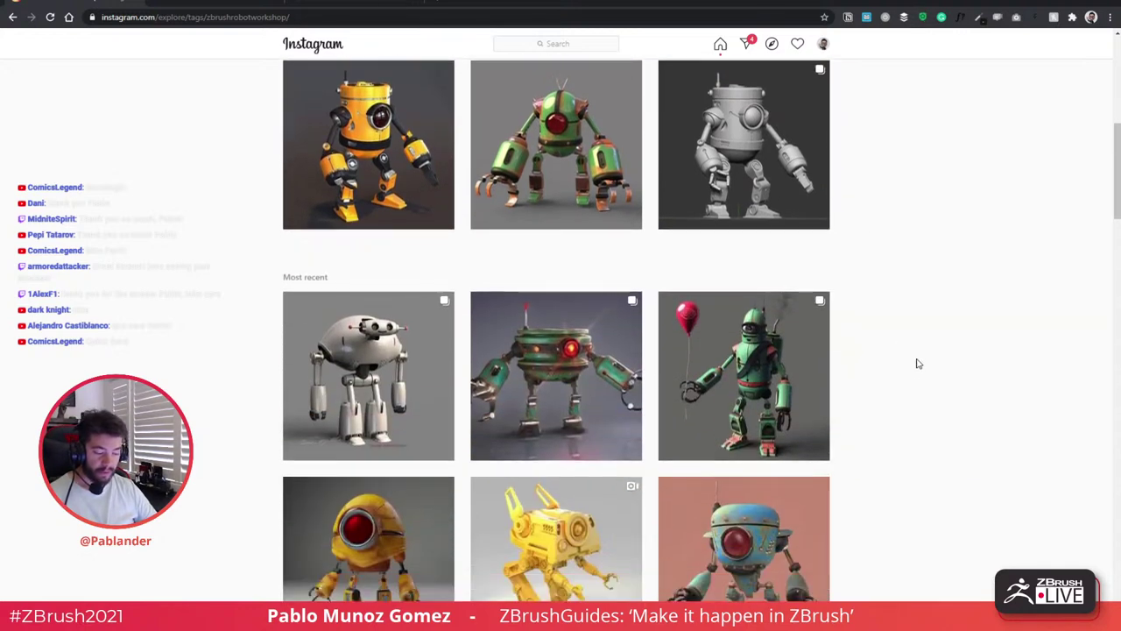
{"action": "scroll", "coordinate": [860, 336], "scroll_direction": "down", "scroll_amount": 4}
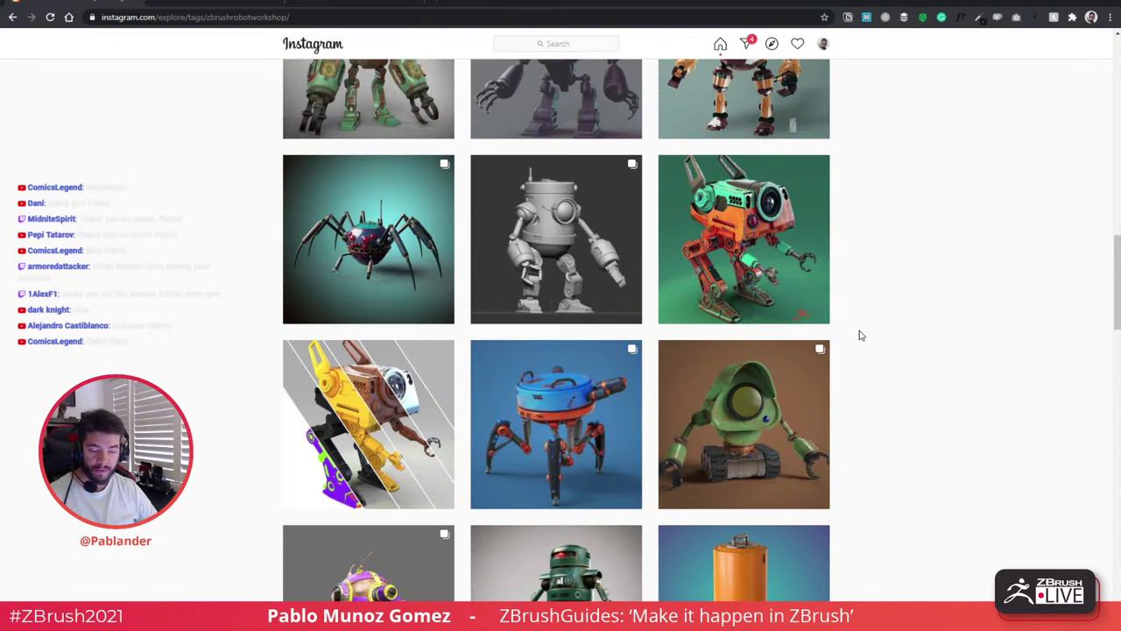
{"action": "scroll", "coordinate": [864, 355], "scroll_direction": "down", "scroll_amount": 1}
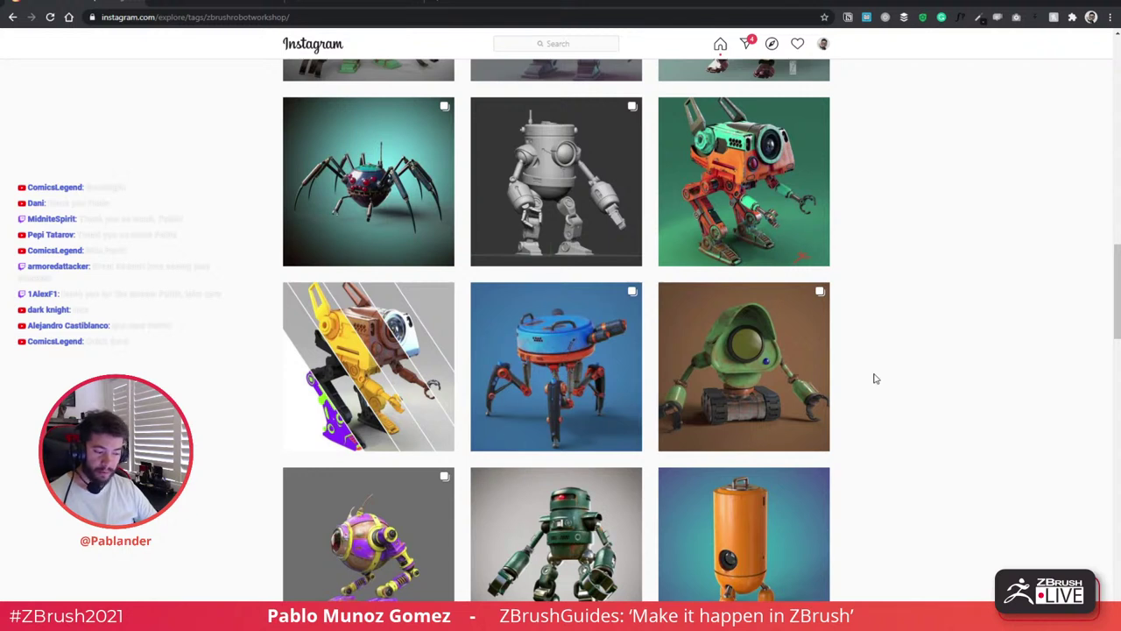
{"action": "scroll", "coordinate": [875, 379], "scroll_direction": "down", "scroll_amount": 2}
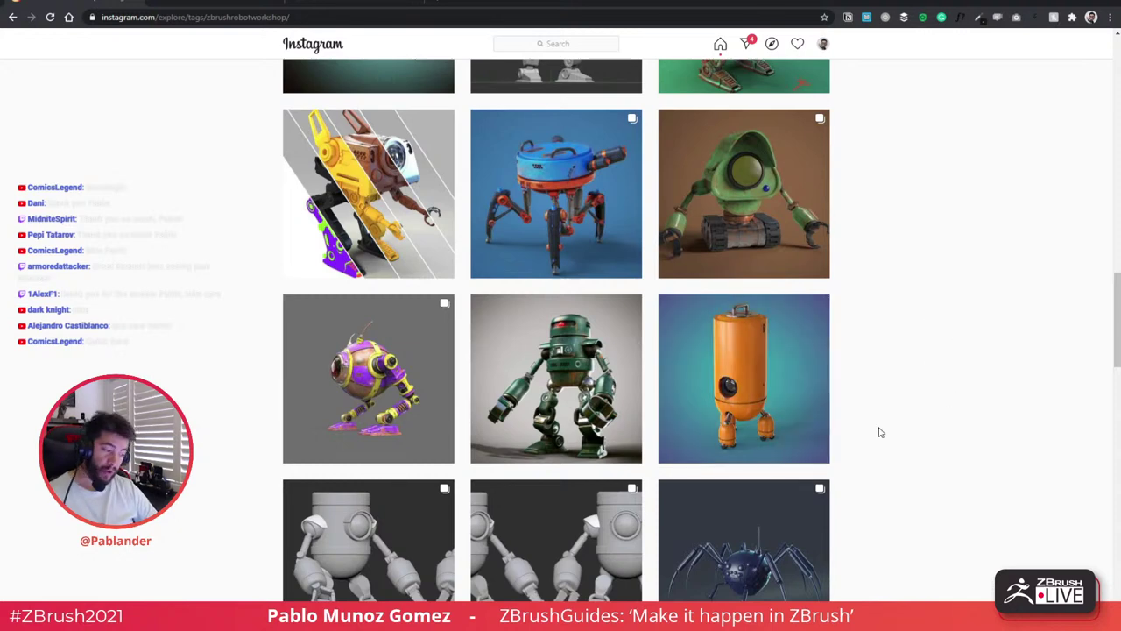
{"action": "scroll", "coordinate": [890, 436], "scroll_direction": "up", "scroll_amount": 8}
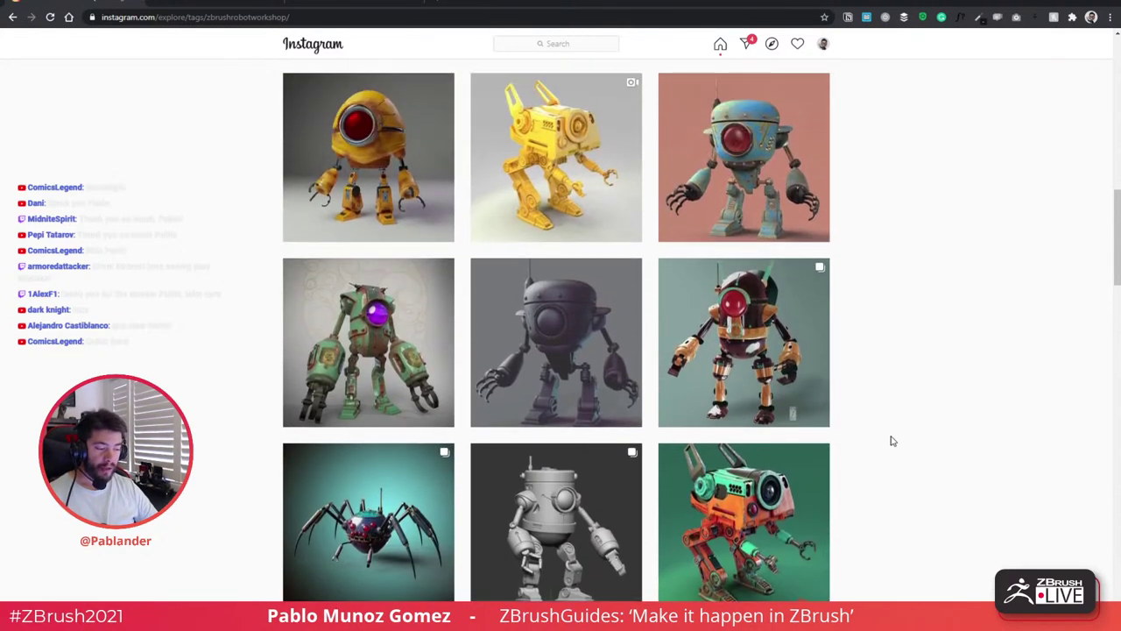
{"action": "scroll", "coordinate": [903, 441], "scroll_direction": "up", "scroll_amount": 5}
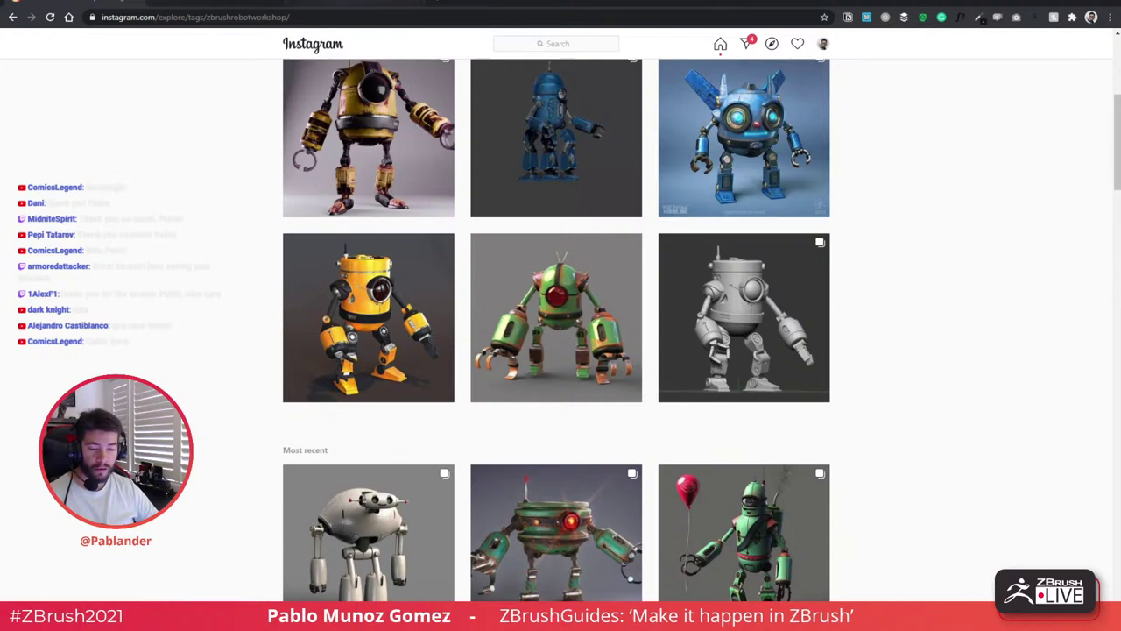
Show the Ultimate ZBrush Guide waiting-list page and shorten its address to load the 3dconceptartist.com home page
{"action": "left_click", "coordinate": [345, 4]}
{"action": "scroll", "coordinate": [158, 70], "scroll_direction": "up", "scroll_amount": 10}
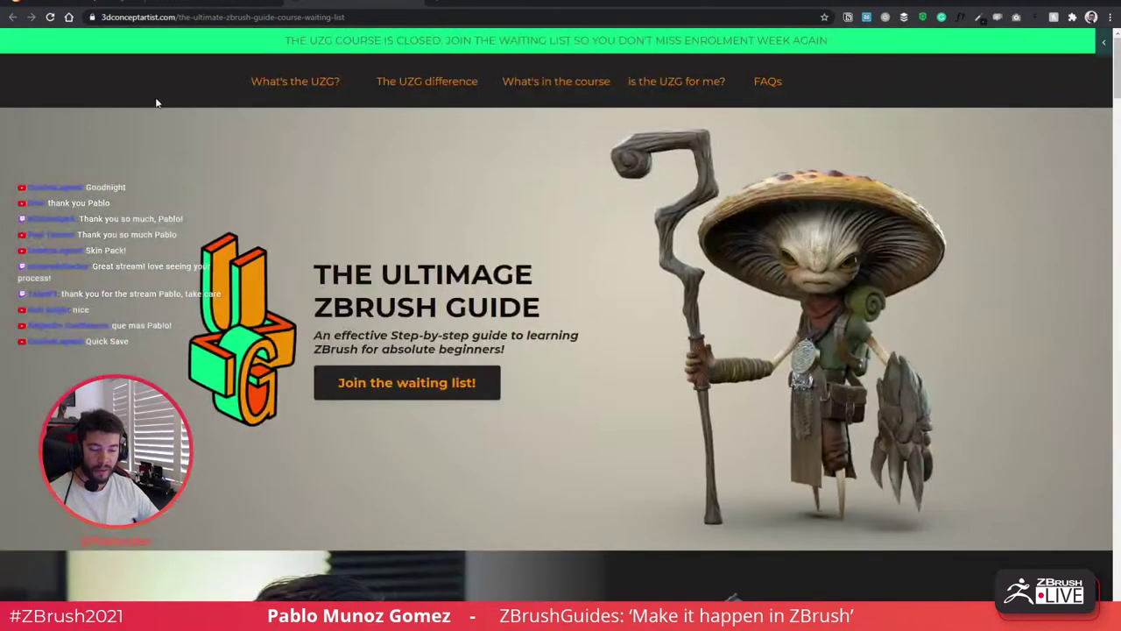
{"action": "left_click", "coordinate": [176, 17]}
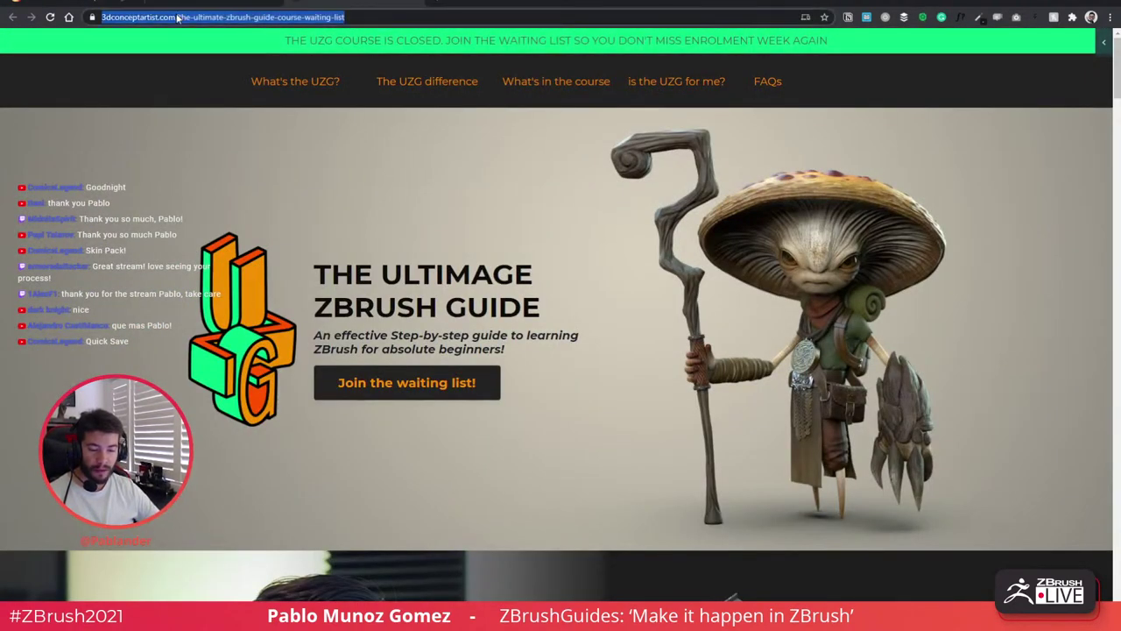
{"action": "left_click", "coordinate": [183, 14]}
{"action": "left_click", "coordinate": [185, 5]}
{"action": "left_click", "coordinate": [359, 4]}
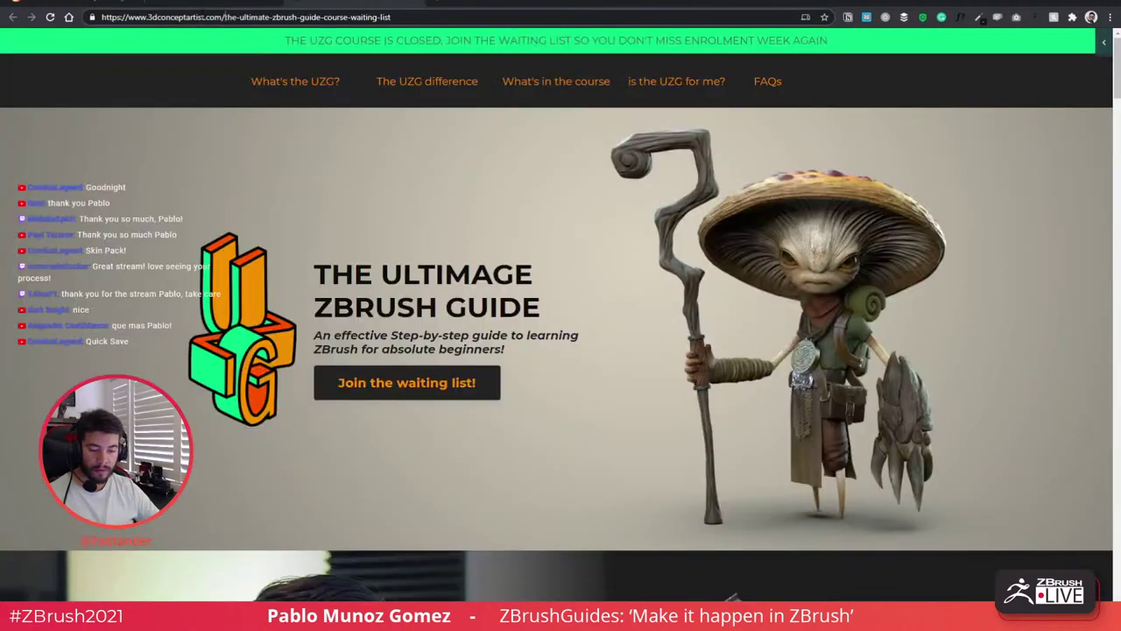
{"action": "left_click", "coordinate": [203, 17]}
{"action": "left_click_drag", "start_coordinate": [222, 17], "coordinate": [390, 17]}
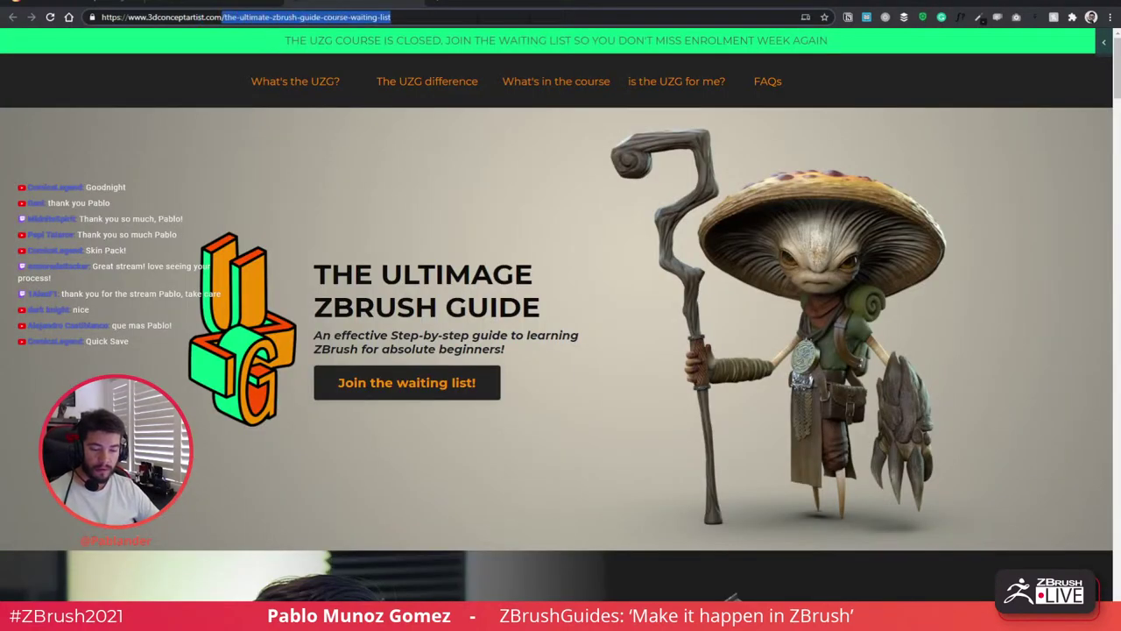
{"action": "key", "text": "BackSpace"}
{"action": "key", "text": "Return"}
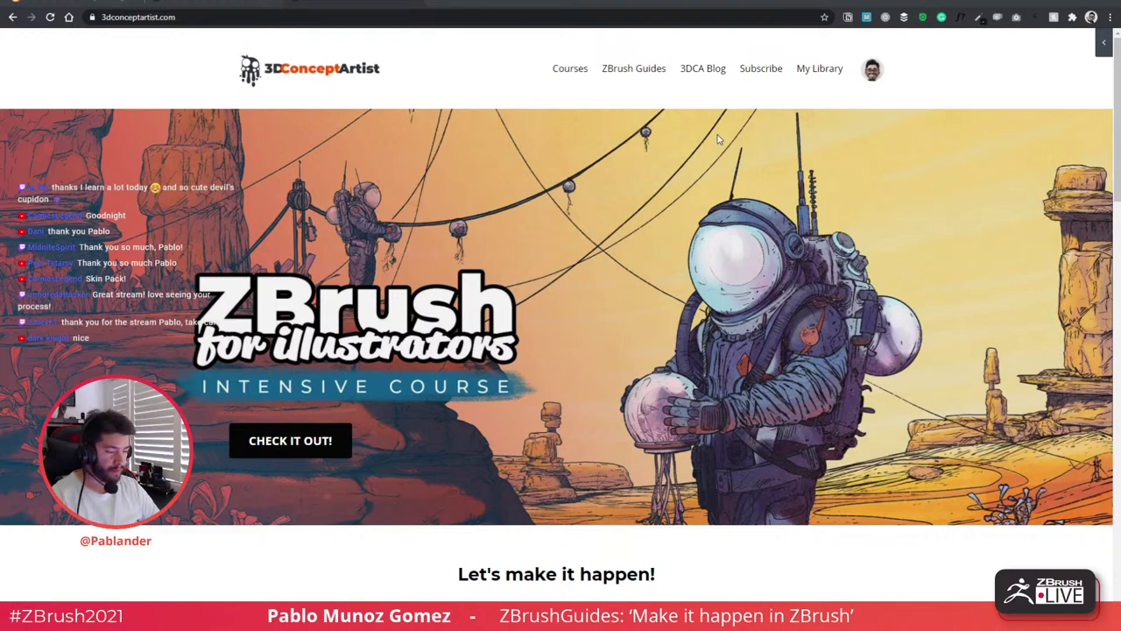
Bring Adobe Bridge over the browser, view the Creature Skin Brushes sample renders full screen from tbrender_008b.png onward, and move the window away
{"action": "left_click_drag", "start_coordinate": [1120, 158], "coordinate": [494, 56]}
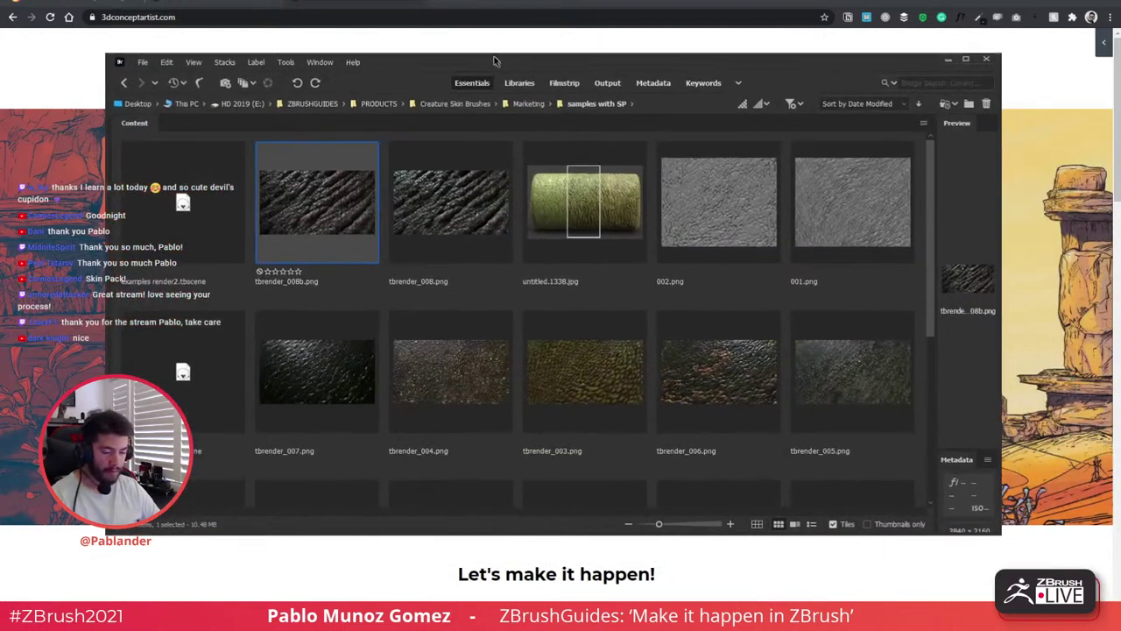
{"action": "key", "text": "space"}
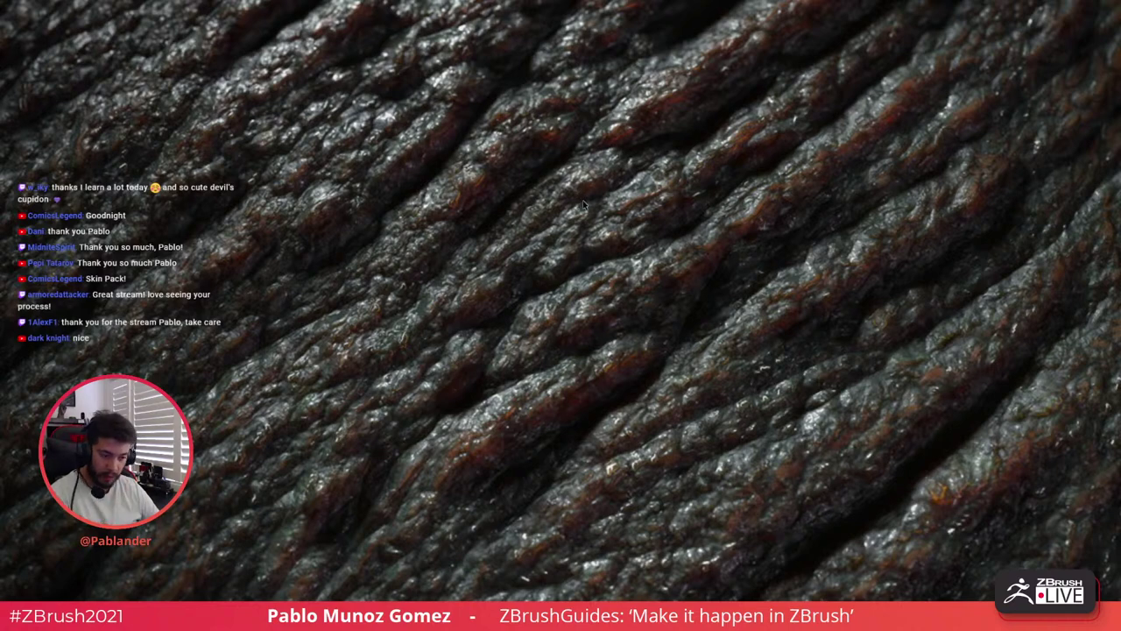
{"action": "key", "text": "Right"}
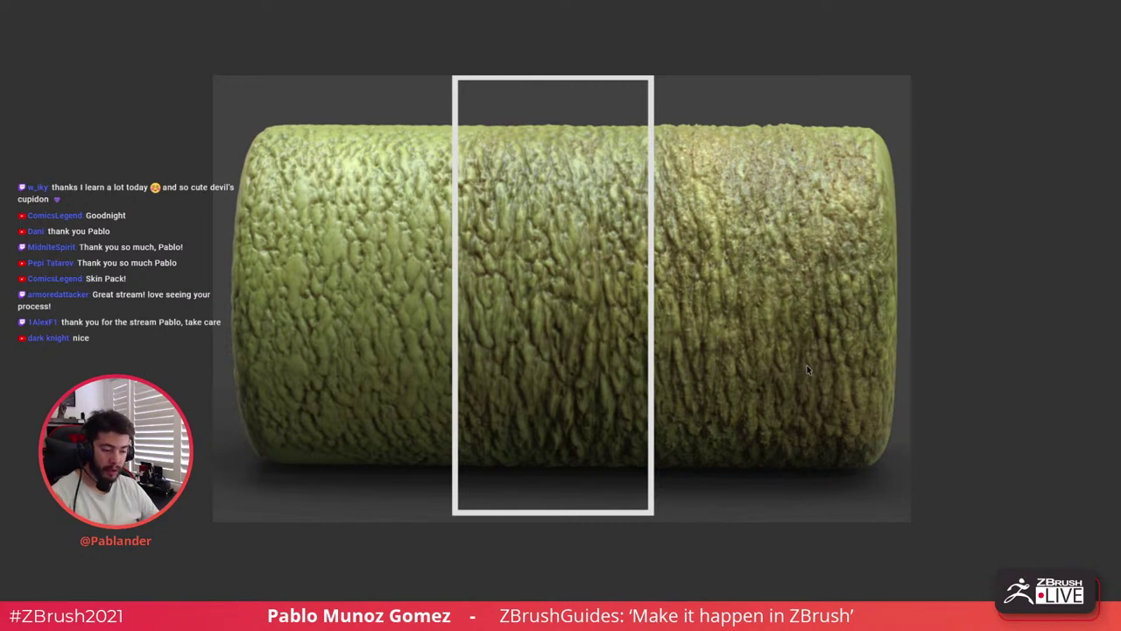
{"action": "key", "text": "Right"}
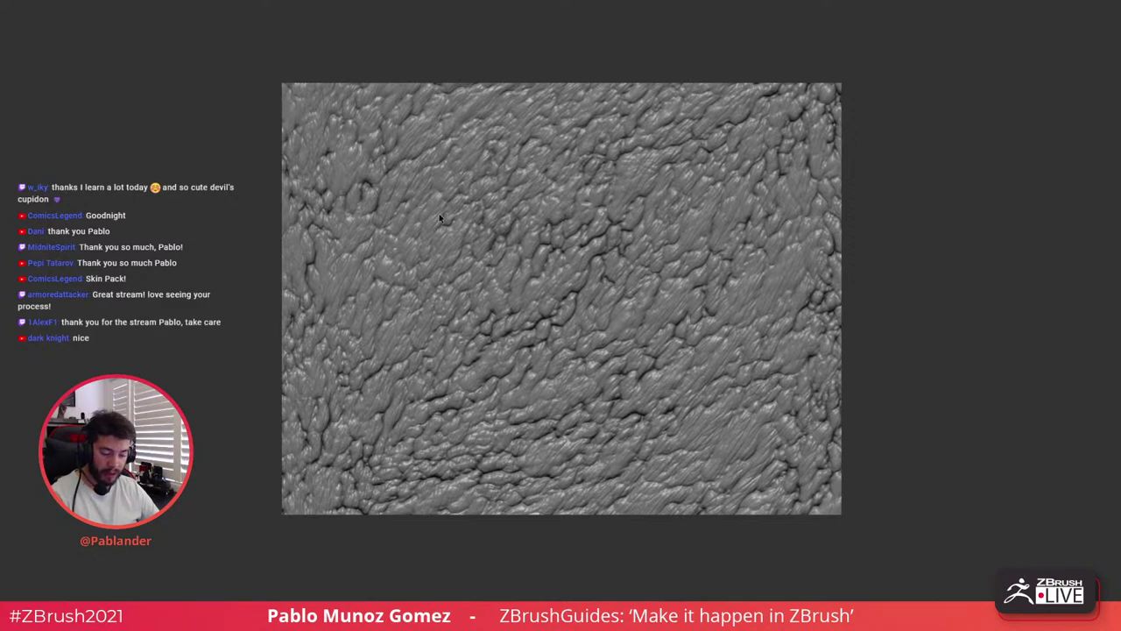
{"action": "key", "text": "Right"}
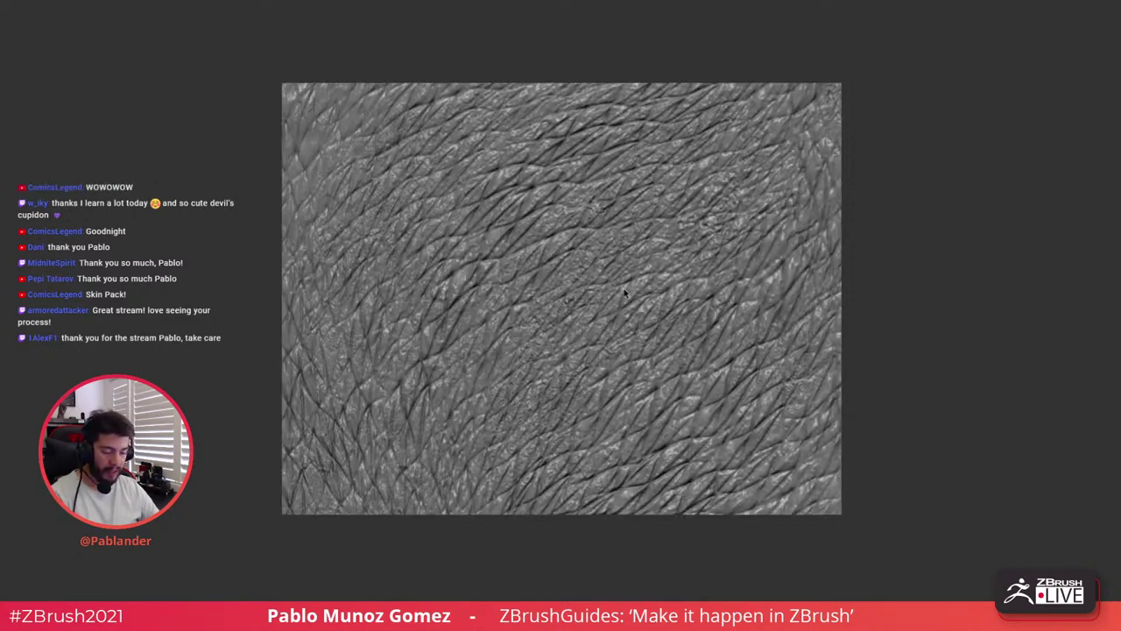
{"action": "key", "text": "Right"}
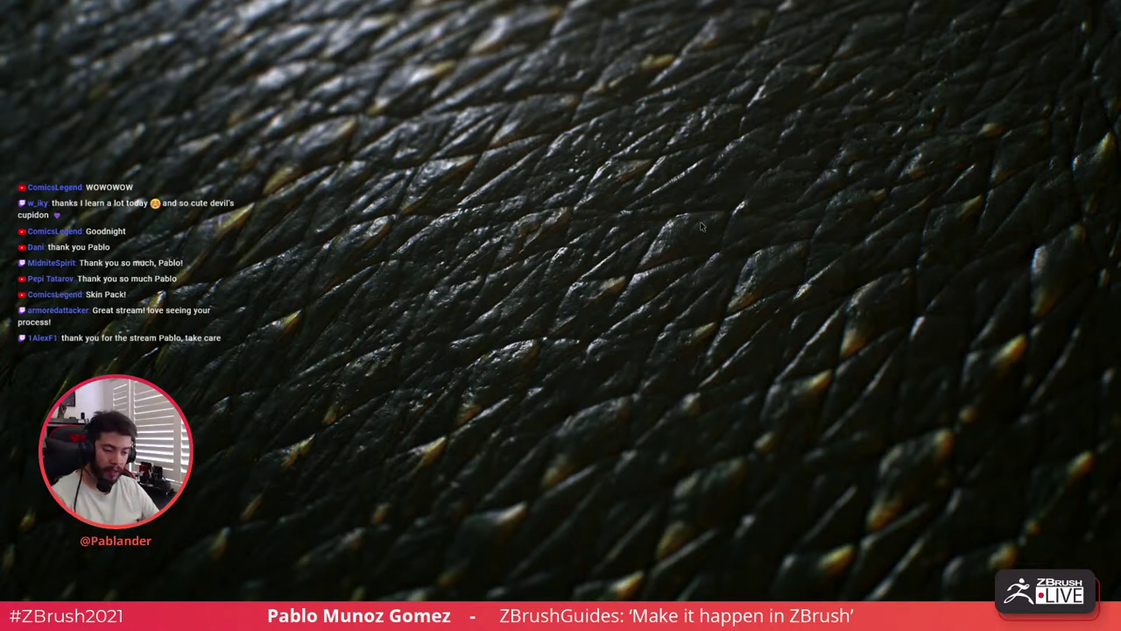
{"action": "key", "text": "Right"}
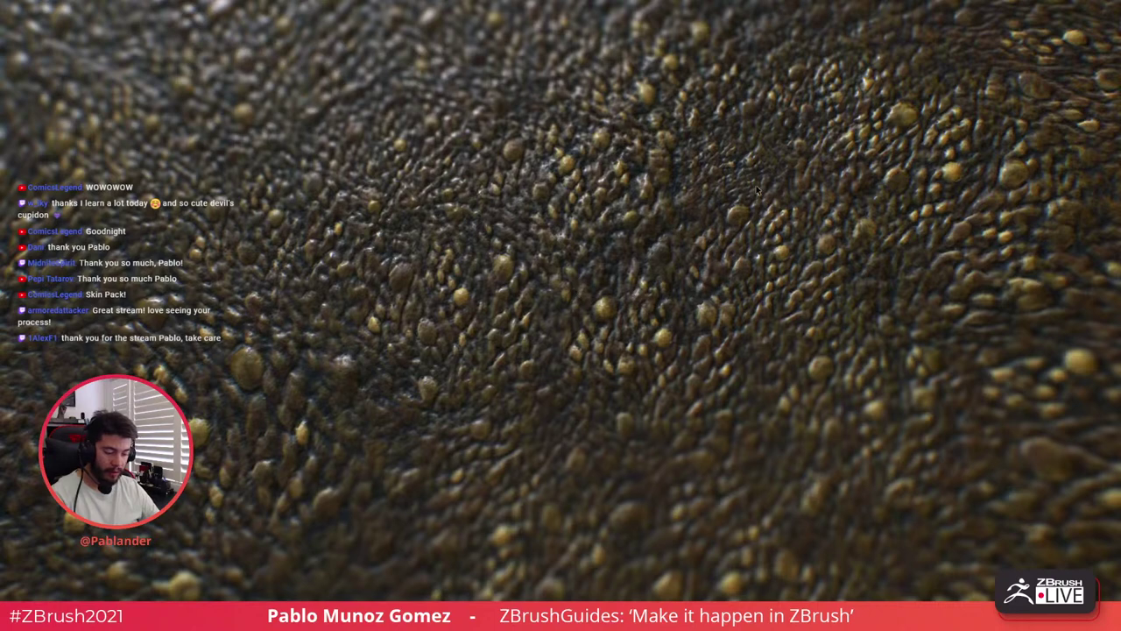
{"action": "key", "text": "Right"}
{"action": "key", "text": "Right"}
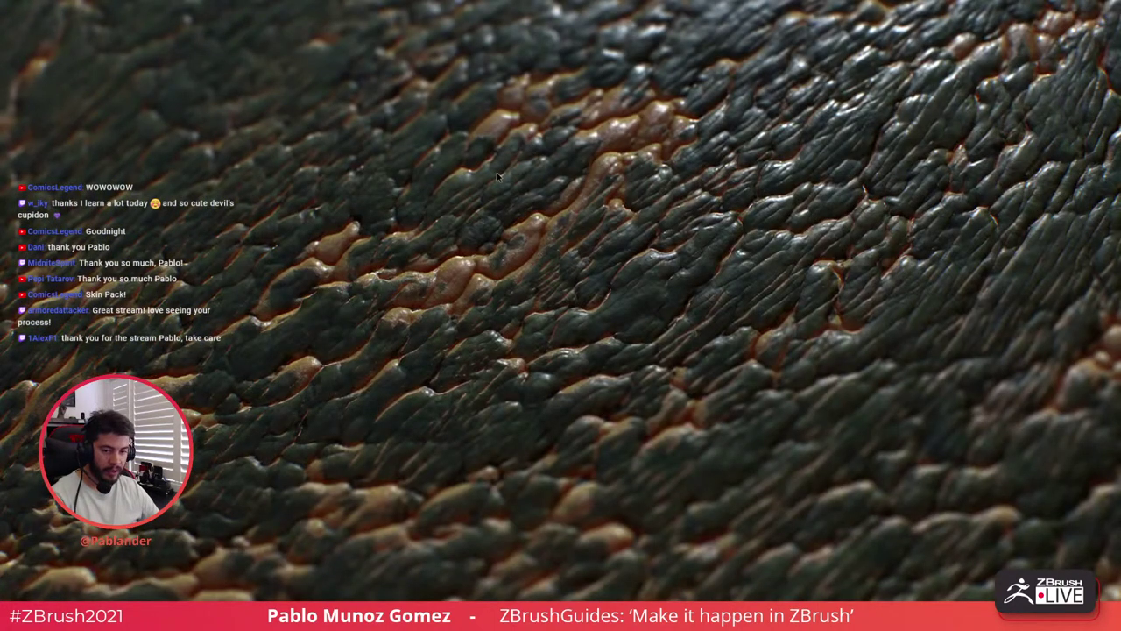
{"action": "key", "text": "Escape"}
{"action": "left_click_drag", "start_coordinate": [556, 52], "coordinate": [1120, 84]}
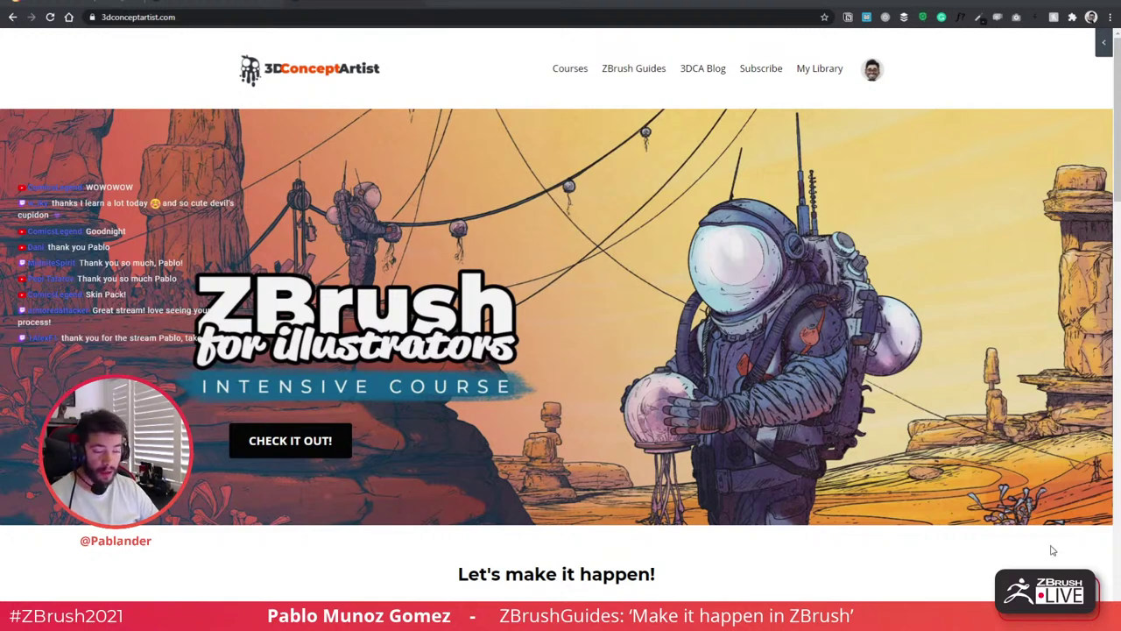
Switch back to ZBrush, replace the posed cupid with the Sphere3D tool and convert the sphere to a PolyMesh3D
{"action": "left_click", "coordinate": [1056, 3]}
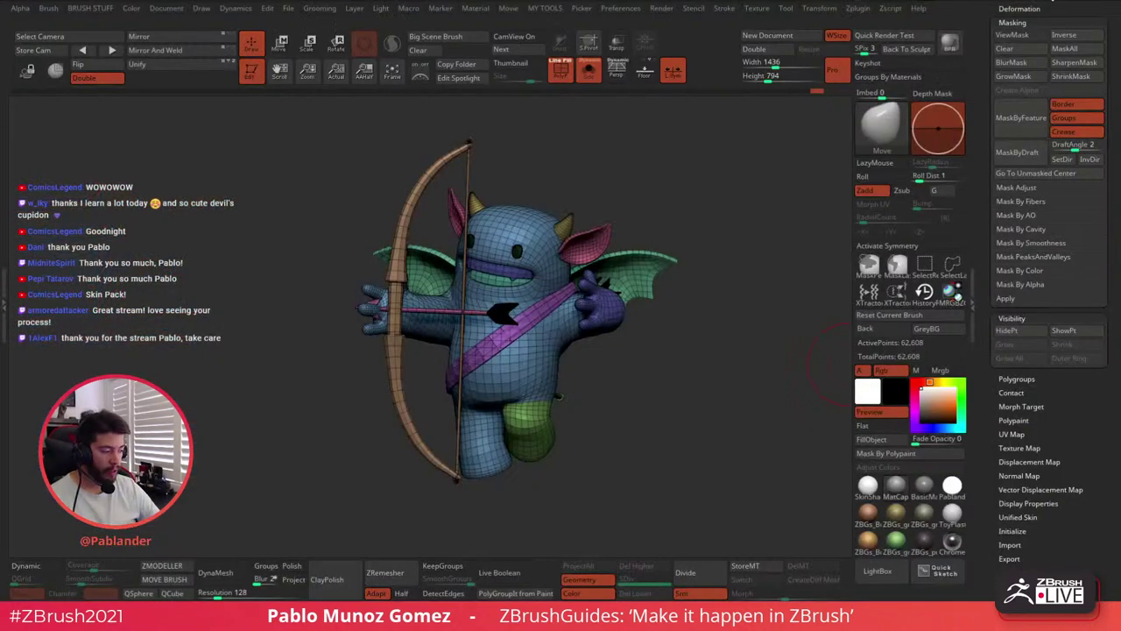
{"action": "left_click_drag", "start_coordinate": [739, 164], "coordinate": [738, 167]}
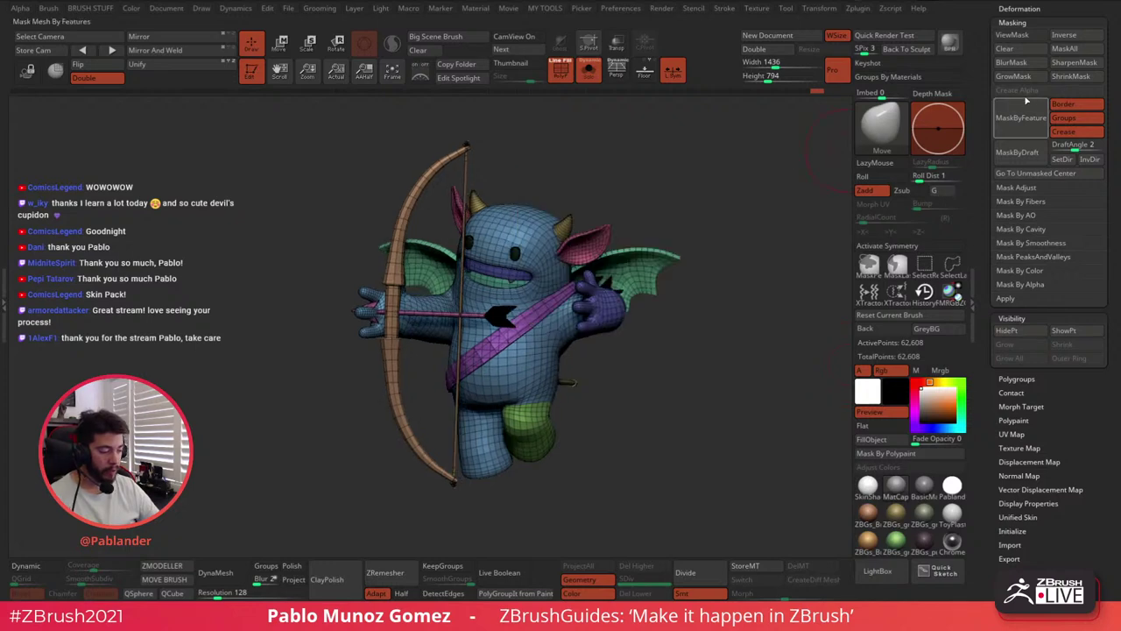
{"action": "left_click_drag", "start_coordinate": [995, 100], "coordinate": [1008, 289]}
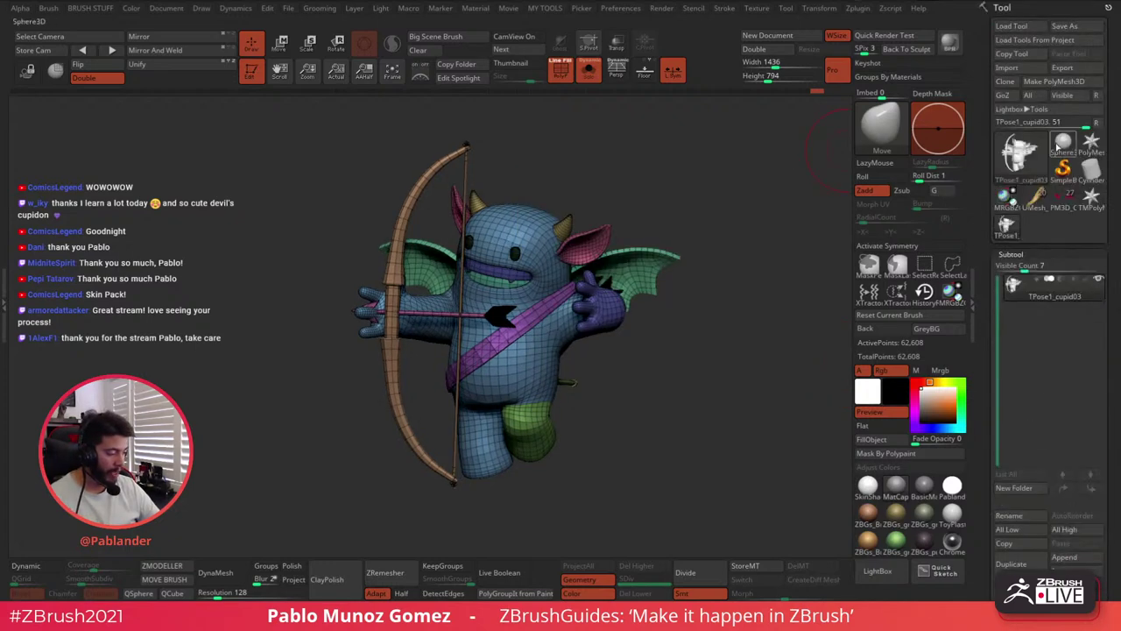
{"action": "left_click", "coordinate": [1063, 145]}
{"action": "left_click", "coordinate": [1058, 69]}
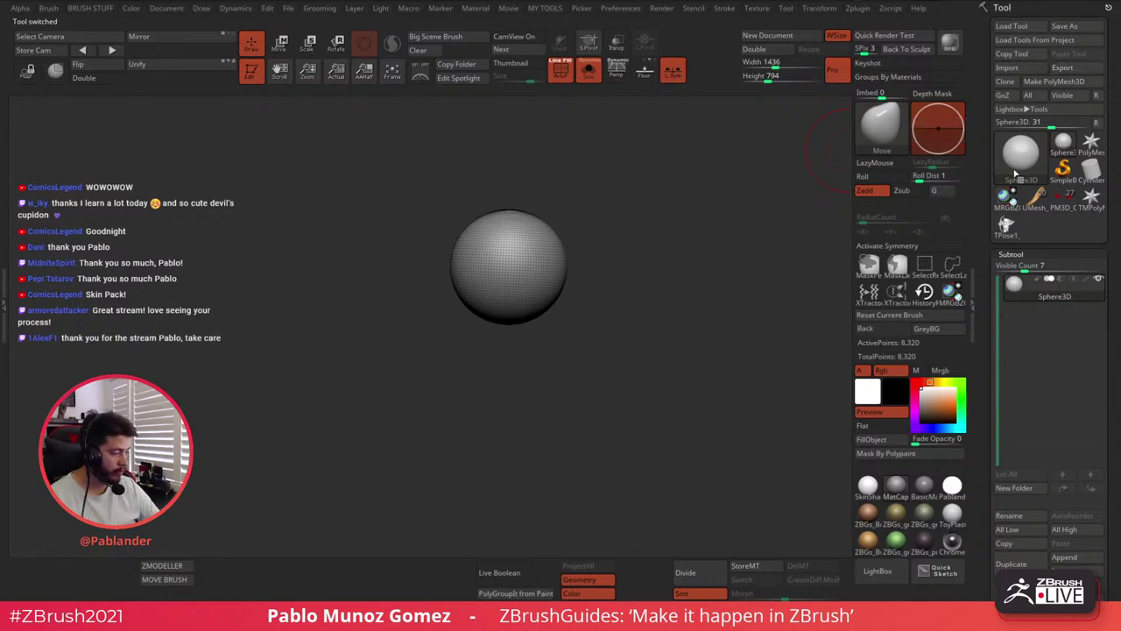
{"action": "left_click", "coordinate": [1053, 81]}
Subdivide the sphere up to SDiv level 5 and turn off its polygroup wireframe display
{"action": "right_click_drag", "start_coordinate": [576, 237], "coordinate": [715, 246], "text": "ctrl"}
{"action": "left_click", "coordinate": [708, 573]}
{"action": "left_click", "coordinate": [713, 575]}
{"action": "left_click", "coordinate": [714, 575]}
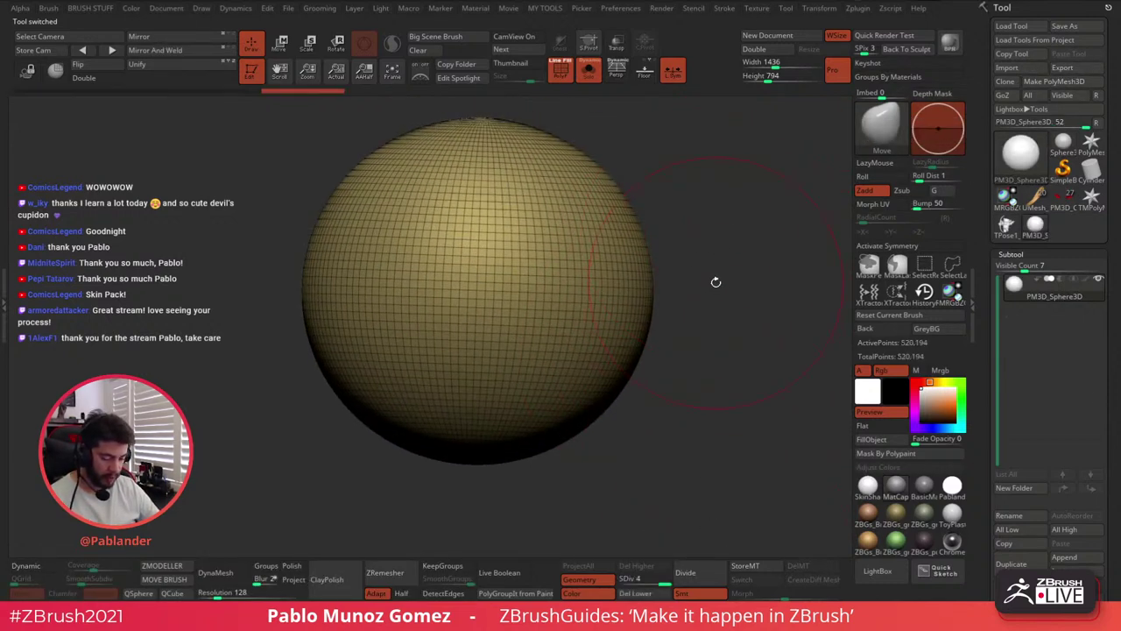
{"action": "key", "text": "ctrl+d"}
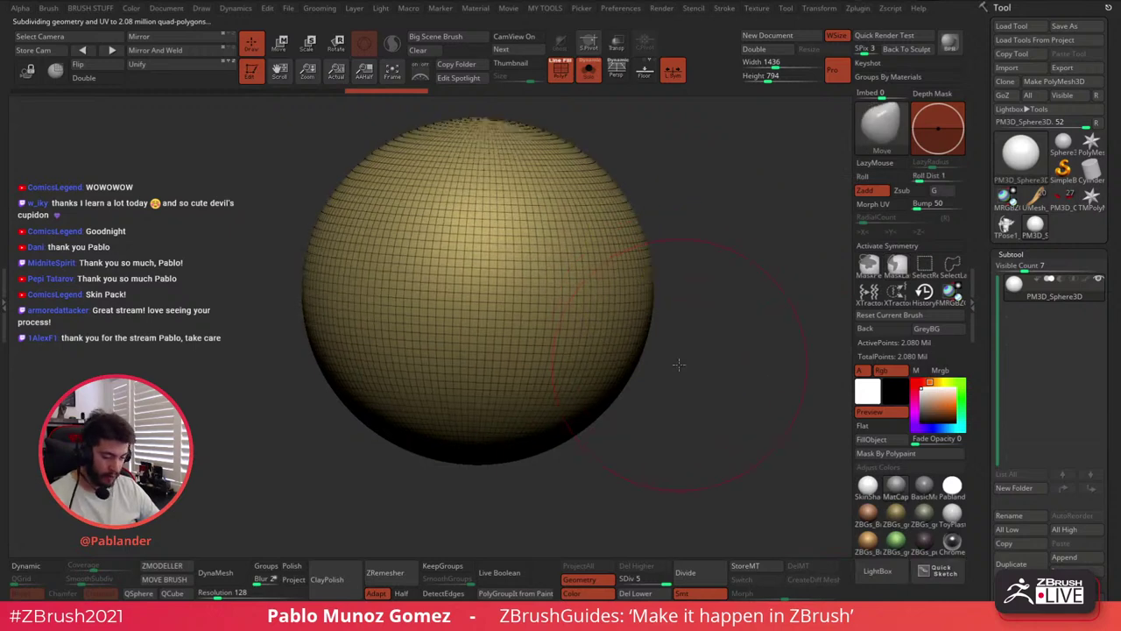
{"action": "key", "text": "shift+f"}
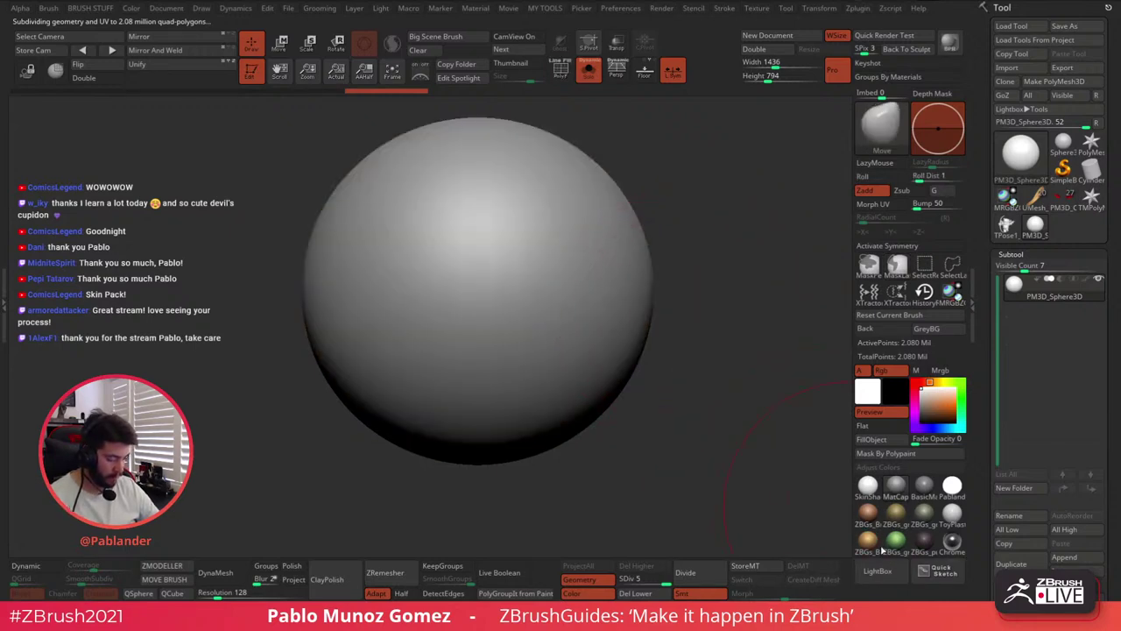
Load a wrinkled-skin brush from the Creature Texture and Skin pack folder in the LightBox brush library
{"action": "left_click", "coordinate": [878, 571]}
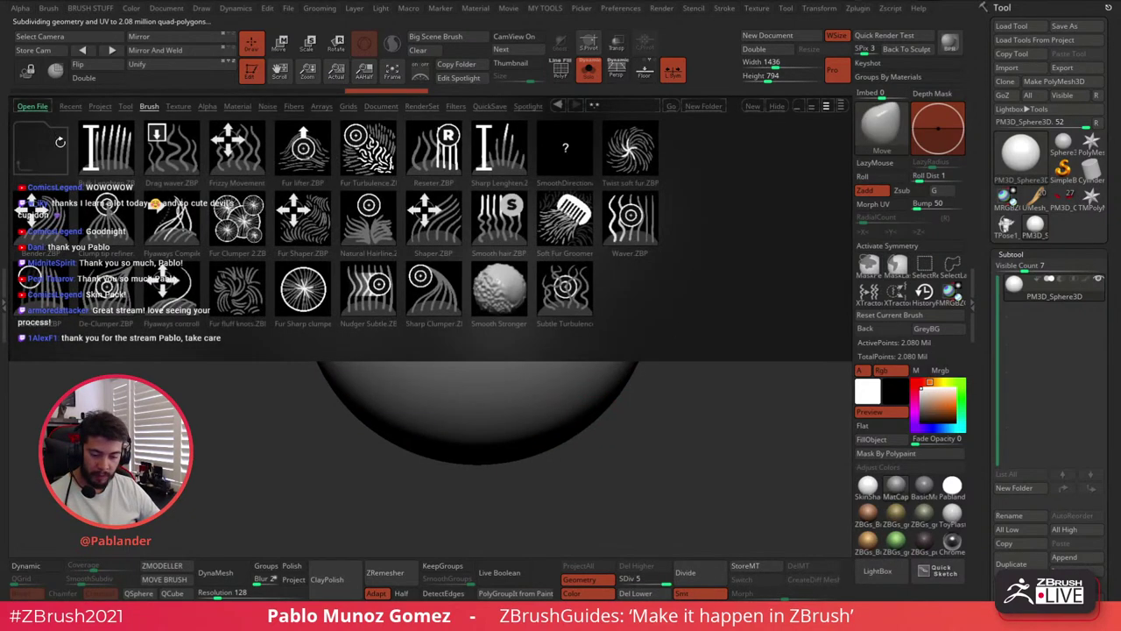
{"action": "left_click", "coordinate": [57, 144]}
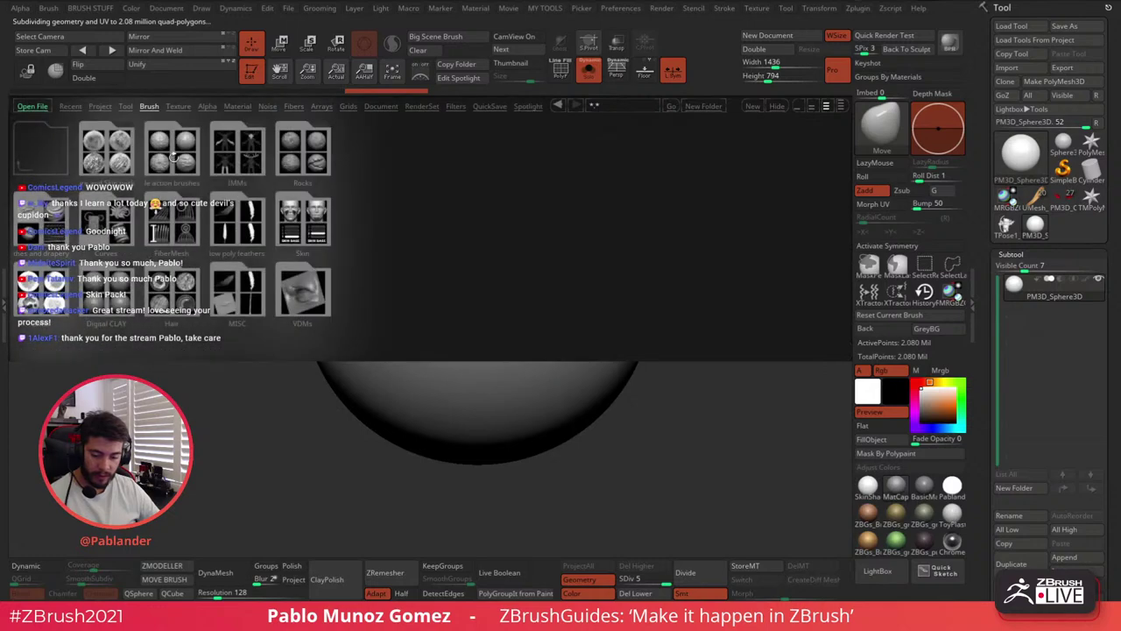
{"action": "left_click", "coordinate": [103, 142]}
{"action": "double_click", "coordinate": [103, 145]}
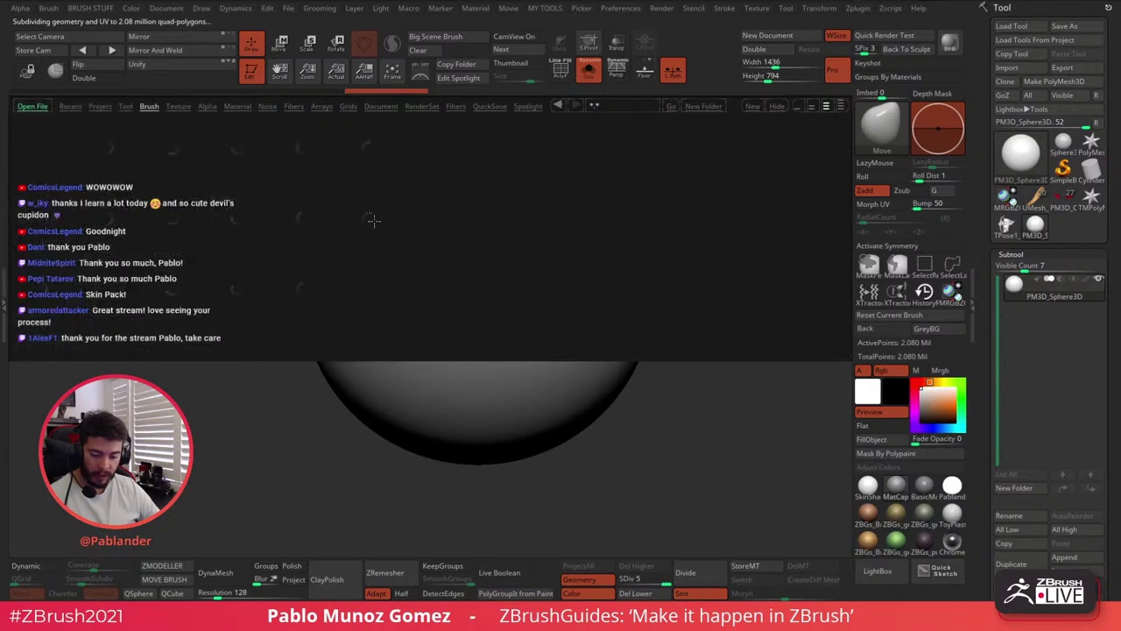
{"action": "mouse_move", "coordinate": [552, 244]}
{"action": "left_mouse_down"}
{"action": "mouse_move", "coordinate": [414, 236]}
{"action": "mouse_move", "coordinate": [641, 249]}
{"action": "left_mouse_up"}
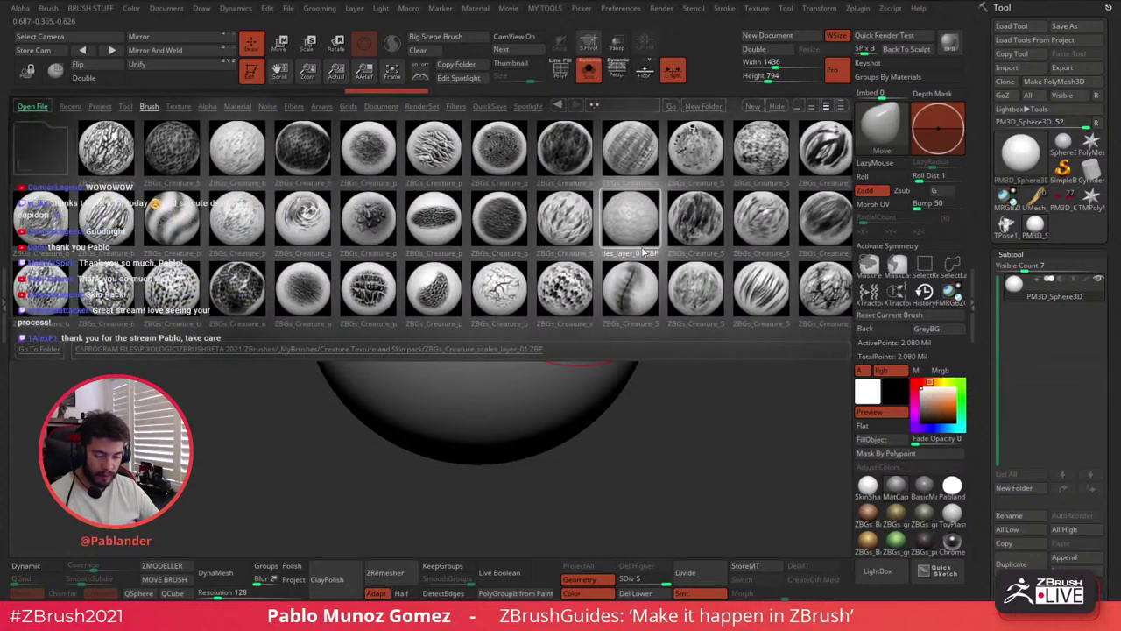
{"action": "double_click", "coordinate": [112, 213]}
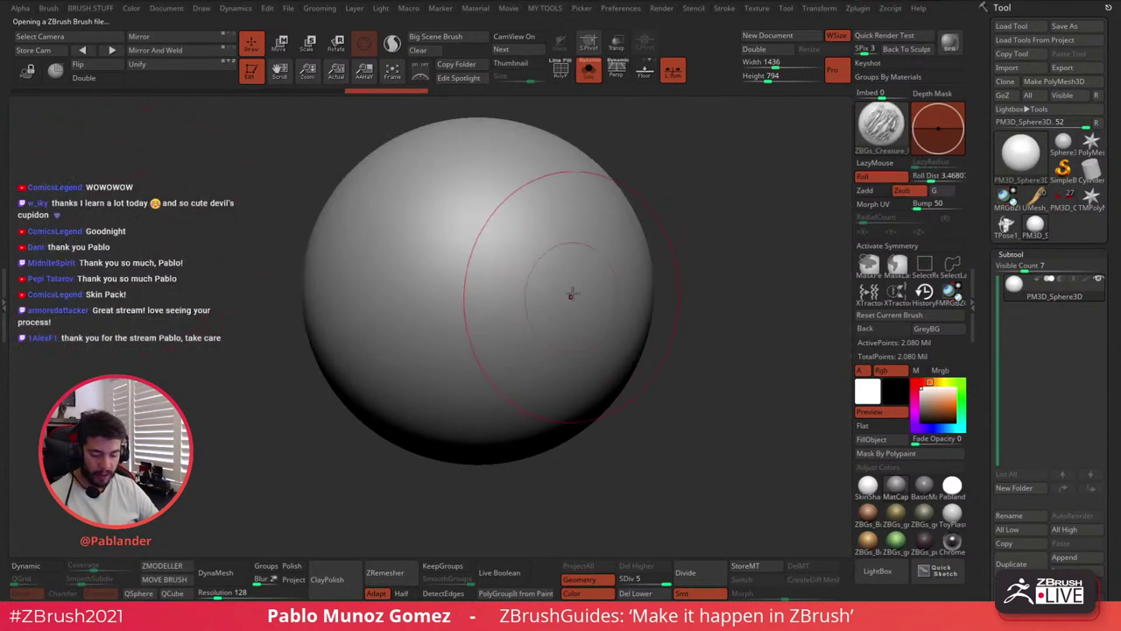
Reduce the brush's draw size and cover the sphere's front with overlapping strokes of carved skin wrinkles
{"action": "key", "text": "space"}
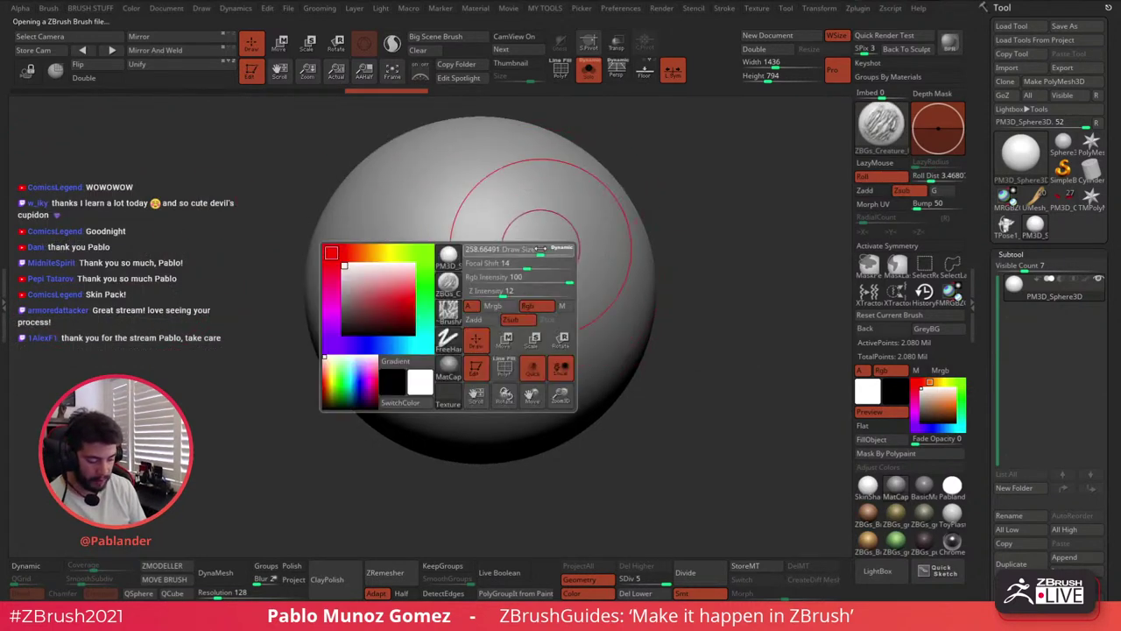
{"action": "left_click_drag", "start_coordinate": [513, 246], "coordinate": [456, 366]}
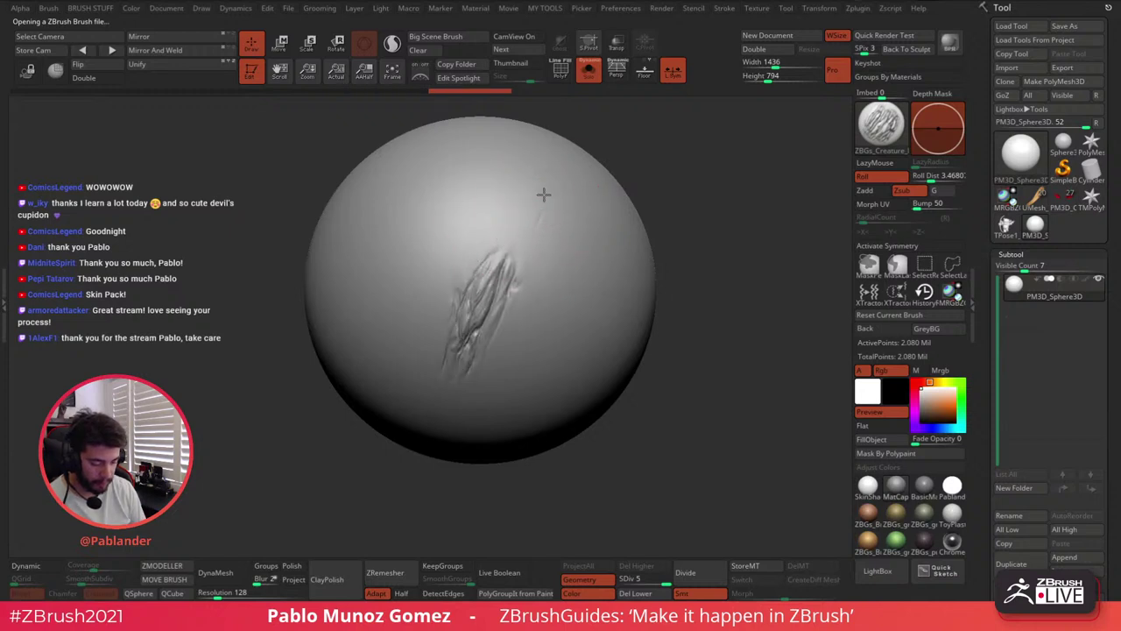
{"action": "left_click_drag", "start_coordinate": [543, 192], "coordinate": [445, 355]}
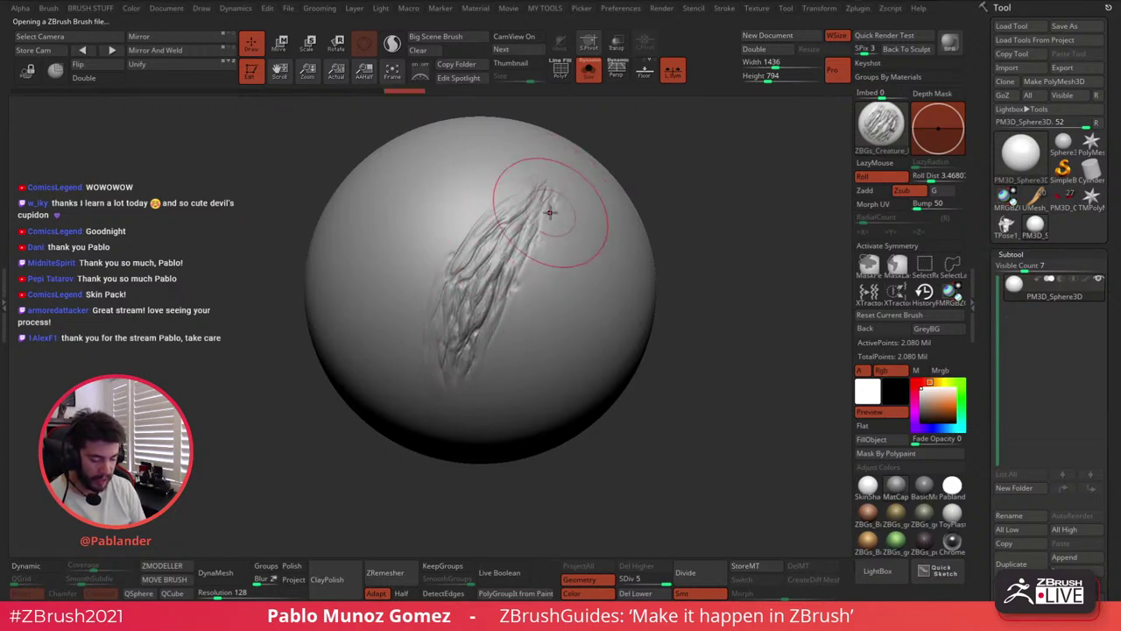
{"action": "mouse_move", "coordinate": [551, 213]}
{"action": "left_mouse_down"}
{"action": "mouse_move", "coordinate": [499, 311]}
{"action": "mouse_move", "coordinate": [515, 261]}
{"action": "mouse_move", "coordinate": [469, 368]}
{"action": "mouse_move", "coordinate": [491, 368]}
{"action": "left_mouse_up"}
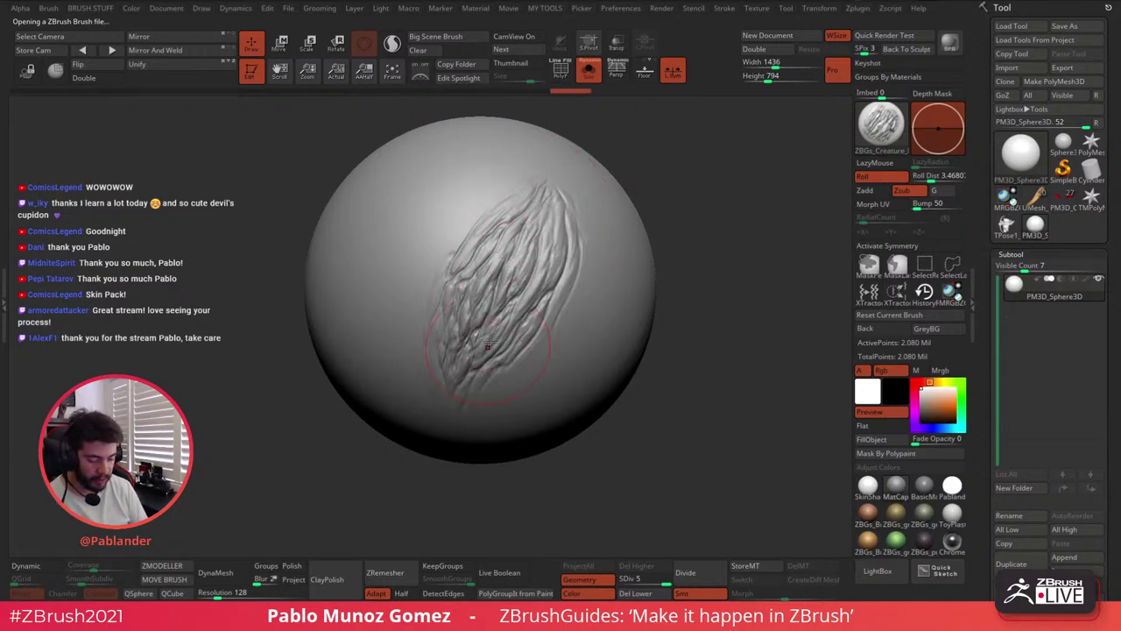
{"action": "left_click_drag", "start_coordinate": [561, 145], "coordinate": [431, 287]}
{"action": "left_click_drag", "start_coordinate": [484, 158], "coordinate": [386, 254]}
{"action": "mouse_move", "coordinate": [412, 407]}
{"action": "left_mouse_down"}
{"action": "mouse_move", "coordinate": [418, 305]}
{"action": "mouse_move", "coordinate": [483, 196]}
{"action": "mouse_move", "coordinate": [390, 349]}
{"action": "left_mouse_up"}
{"action": "mouse_move", "coordinate": [417, 242]}
{"action": "left_mouse_down"}
{"action": "mouse_move", "coordinate": [396, 341]}
{"action": "mouse_move", "coordinate": [434, 405]}
{"action": "left_mouse_up"}
{"action": "mouse_move", "coordinate": [558, 210]}
{"action": "left_mouse_down"}
{"action": "mouse_move", "coordinate": [543, 338]}
{"action": "mouse_move", "coordinate": [491, 386]}
{"action": "left_mouse_up"}
{"action": "mouse_move", "coordinate": [585, 235]}
{"action": "left_mouse_down"}
{"action": "mouse_move", "coordinate": [574, 314]}
{"action": "mouse_move", "coordinate": [481, 398]}
{"action": "left_mouse_up"}
{"action": "left_click_drag", "start_coordinate": [605, 261], "coordinate": [494, 390]}
{"action": "mouse_move", "coordinate": [485, 182]}
{"action": "left_mouse_down"}
{"action": "mouse_move", "coordinate": [408, 195]}
{"action": "mouse_move", "coordinate": [412, 386]}
{"action": "left_mouse_up"}
{"action": "mouse_move", "coordinate": [445, 180]}
{"action": "left_mouse_down"}
{"action": "mouse_move", "coordinate": [390, 241]}
{"action": "mouse_move", "coordinate": [403, 417]}
{"action": "mouse_move", "coordinate": [497, 178]}
{"action": "mouse_move", "coordinate": [585, 302]}
{"action": "mouse_move", "coordinate": [535, 399]}
{"action": "left_mouse_up"}
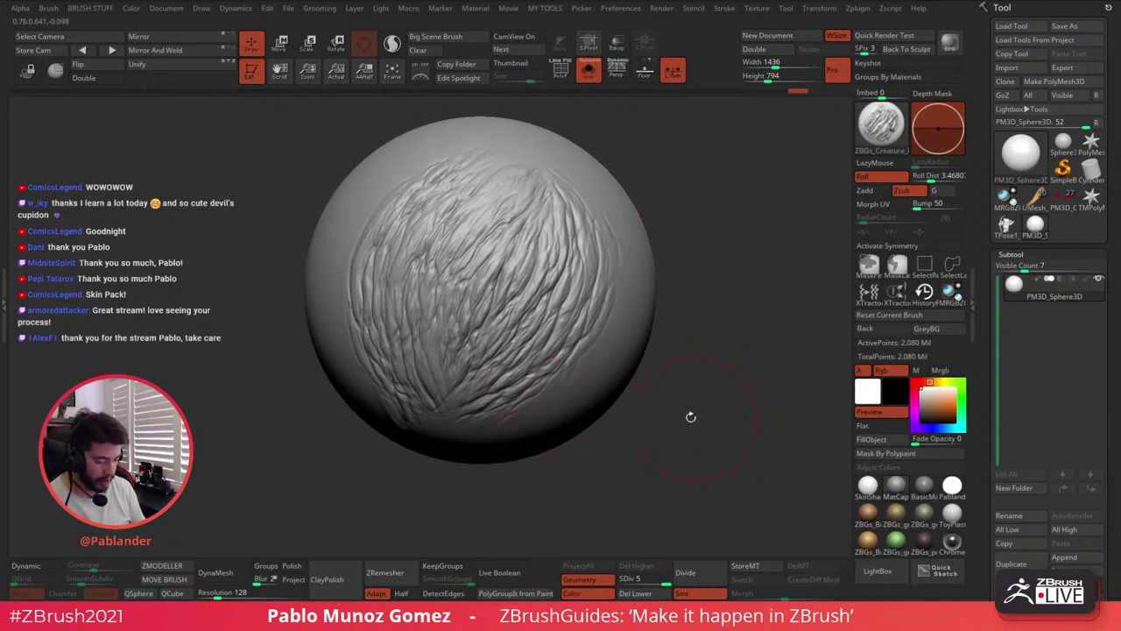
{"action": "left_click_drag", "start_coordinate": [606, 216], "coordinate": [513, 399]}
{"action": "left_click_drag", "start_coordinate": [589, 184], "coordinate": [597, 338]}
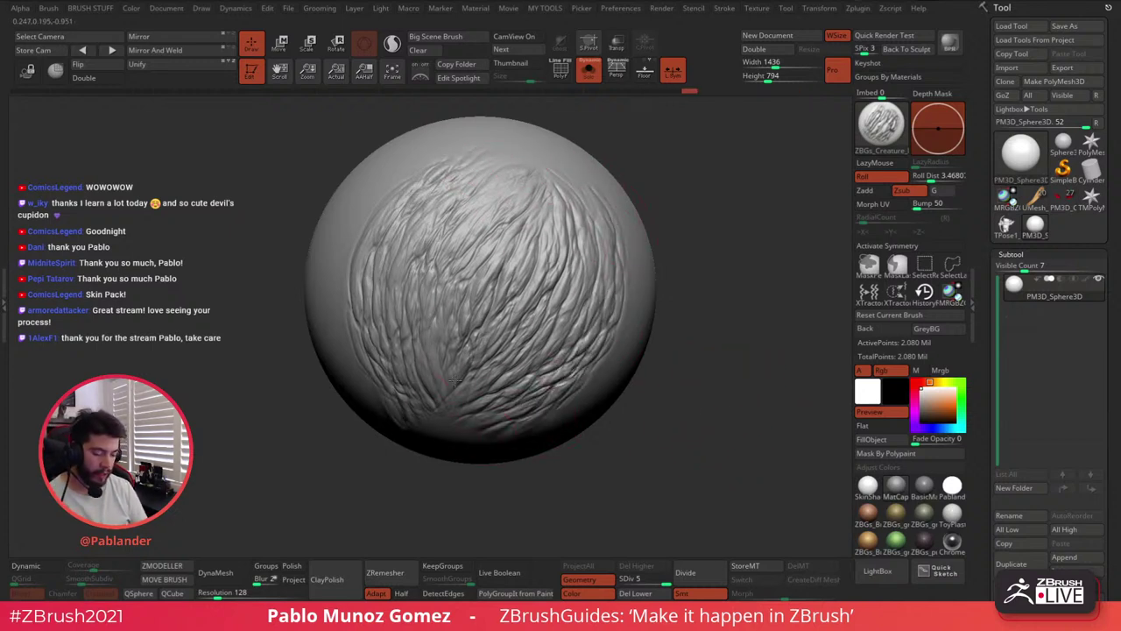
Load a bumpy creature-skin brush from the same pack and layer raised bumps over the wrinkles and onto the sphere's smooth side
{"action": "left_click", "coordinate": [877, 570]}
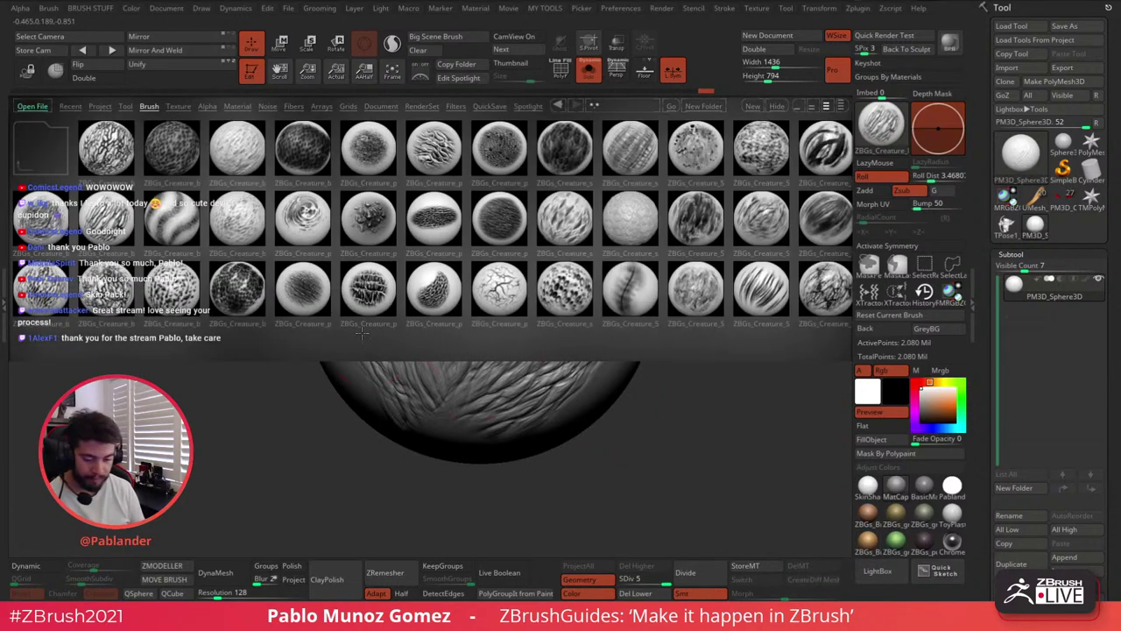
{"action": "double_click", "coordinate": [519, 164]}
{"action": "mouse_move", "coordinate": [519, 164]}
{"action": "left_mouse_down"}
{"action": "mouse_move", "coordinate": [458, 252]}
{"action": "mouse_move", "coordinate": [466, 355]}
{"action": "left_mouse_up"}
{"action": "left_click_drag", "start_coordinate": [528, 190], "coordinate": [486, 289]}
{"action": "mouse_move", "coordinate": [549, 219]}
{"action": "left_mouse_down"}
{"action": "mouse_move", "coordinate": [489, 398]}
{"action": "mouse_move", "coordinate": [571, 271]}
{"action": "mouse_move", "coordinate": [536, 368]}
{"action": "left_mouse_up"}
{"action": "left_click_drag", "start_coordinate": [604, 218], "coordinate": [580, 370]}
{"action": "mouse_move", "coordinate": [419, 196]}
{"action": "left_mouse_down"}
{"action": "mouse_move", "coordinate": [365, 291]}
{"action": "mouse_move", "coordinate": [367, 325]}
{"action": "left_mouse_up"}
{"action": "mouse_move", "coordinate": [372, 326]}
{"action": "right_mouse_down"}
{"action": "mouse_move", "coordinate": [417, 323]}
{"action": "mouse_move", "coordinate": [517, 263]}
{"action": "right_mouse_up"}
{"action": "left_click_drag", "start_coordinate": [458, 190], "coordinate": [423, 360]}
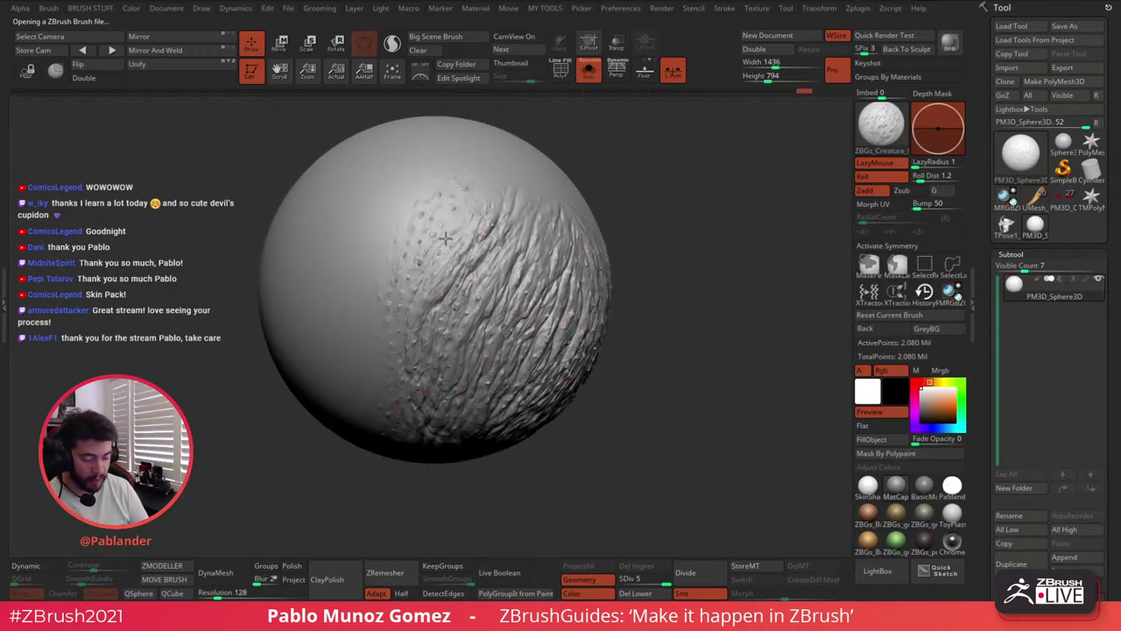
{"action": "mouse_move", "coordinate": [496, 174]}
{"action": "left_mouse_down"}
{"action": "mouse_move", "coordinate": [425, 272]}
{"action": "mouse_move", "coordinate": [424, 394]}
{"action": "left_mouse_up"}
{"action": "right_click_drag", "start_coordinate": [516, 305], "coordinate": [558, 323], "text": "alt"}
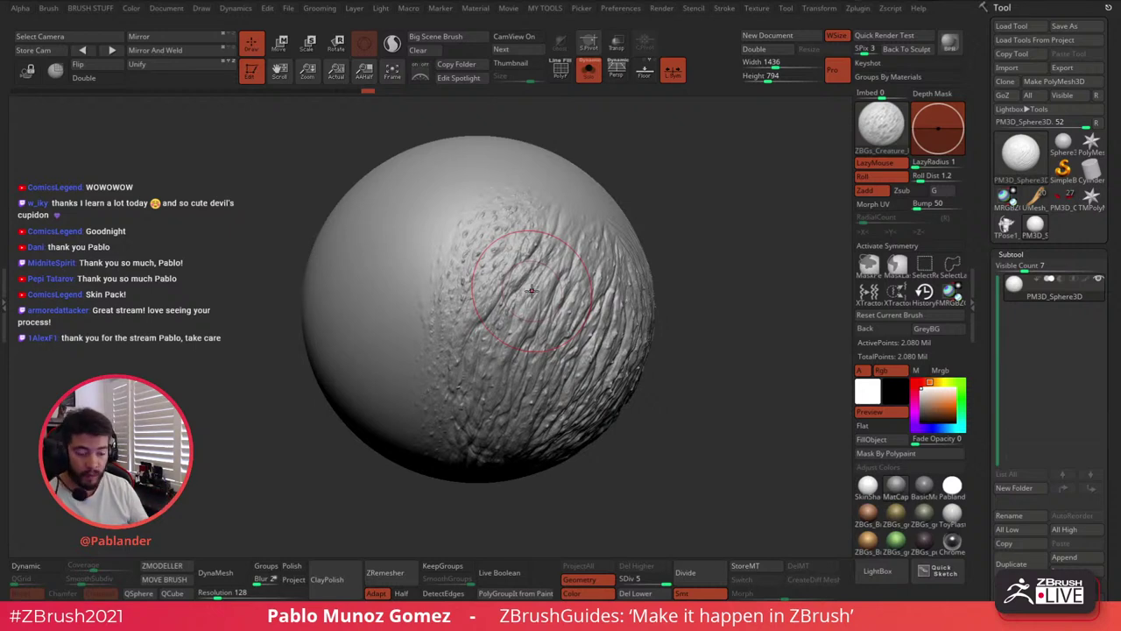
Spread the raised creature-skin bumps across the sphere's smooth side with overlapping strokes, filling up to the wrinkled area
{"action": "right_click_drag", "start_coordinate": [528, 233], "coordinate": [579, 238]}
{"action": "right_click_drag", "start_coordinate": [465, 213], "coordinate": [454, 216], "text": "ctrl"}
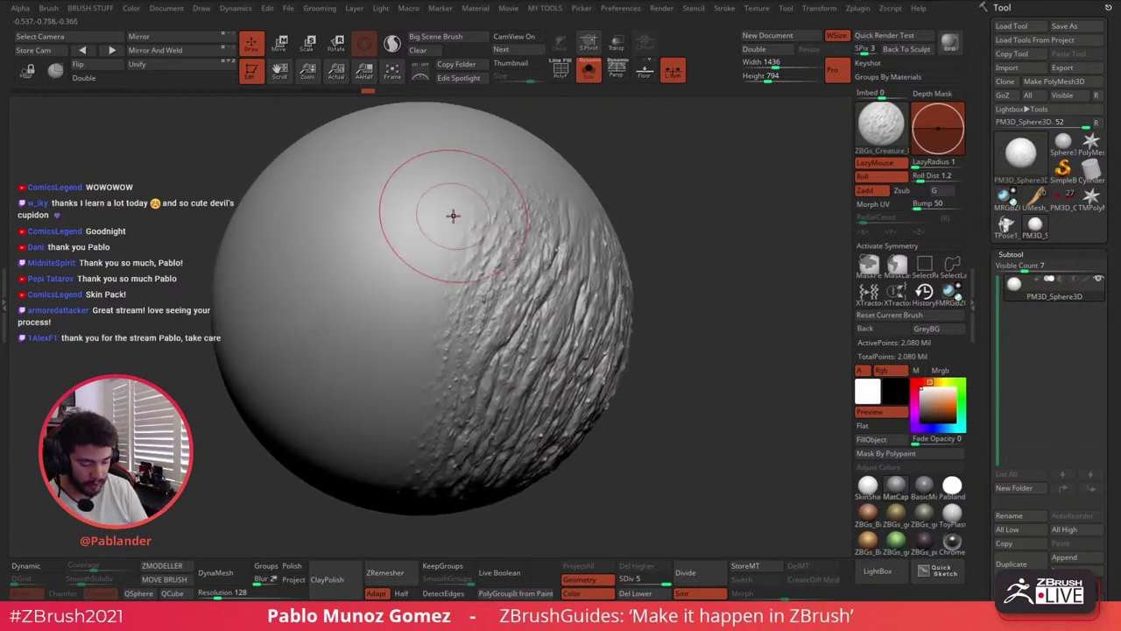
{"action": "mouse_move", "coordinate": [444, 156]}
{"action": "left_mouse_down"}
{"action": "mouse_move", "coordinate": [405, 195]}
{"action": "mouse_move", "coordinate": [363, 377]}
{"action": "left_mouse_up"}
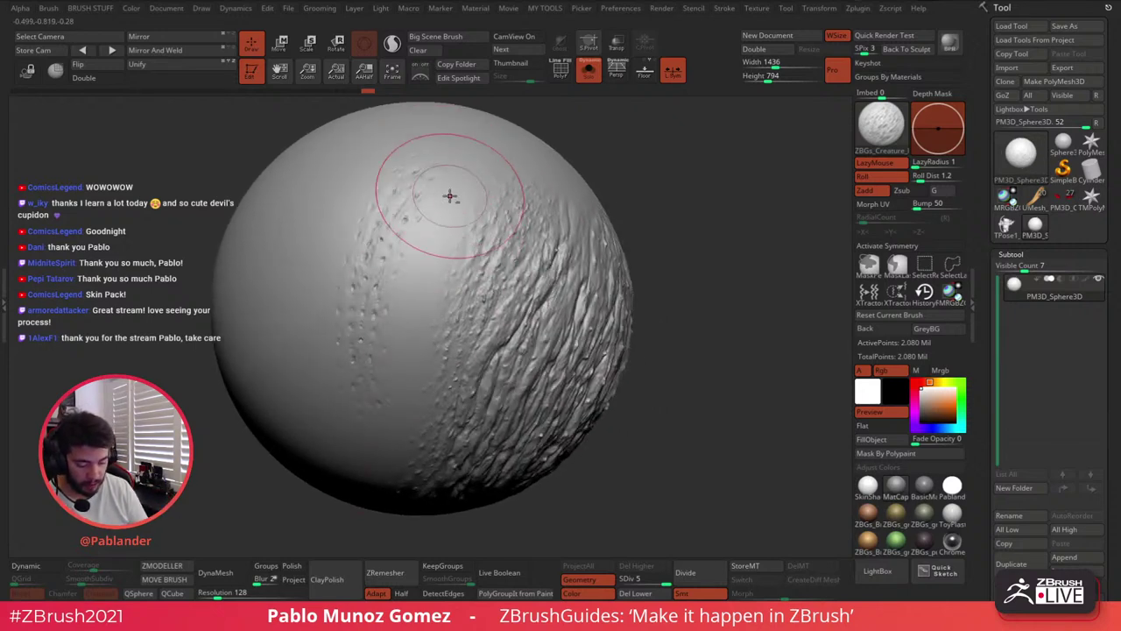
{"action": "mouse_move", "coordinate": [449, 196]}
{"action": "left_mouse_down"}
{"action": "mouse_move", "coordinate": [390, 296]}
{"action": "mouse_move", "coordinate": [385, 456]}
{"action": "left_mouse_up"}
{"action": "mouse_move", "coordinate": [351, 203]}
{"action": "left_mouse_down"}
{"action": "mouse_move", "coordinate": [362, 457]}
{"action": "mouse_move", "coordinate": [381, 160]}
{"action": "mouse_move", "coordinate": [330, 374]}
{"action": "mouse_move", "coordinate": [433, 205]}
{"action": "mouse_move", "coordinate": [410, 278]}
{"action": "left_mouse_up"}
{"action": "mouse_move", "coordinate": [434, 286]}
{"action": "right_mouse_down", "text": "alt"}
{"action": "mouse_move", "coordinate": [459, 283]}
{"action": "mouse_move", "coordinate": [420, 262]}
{"action": "mouse_move", "coordinate": [388, 216]}
{"action": "right_mouse_up", "text": "alt"}
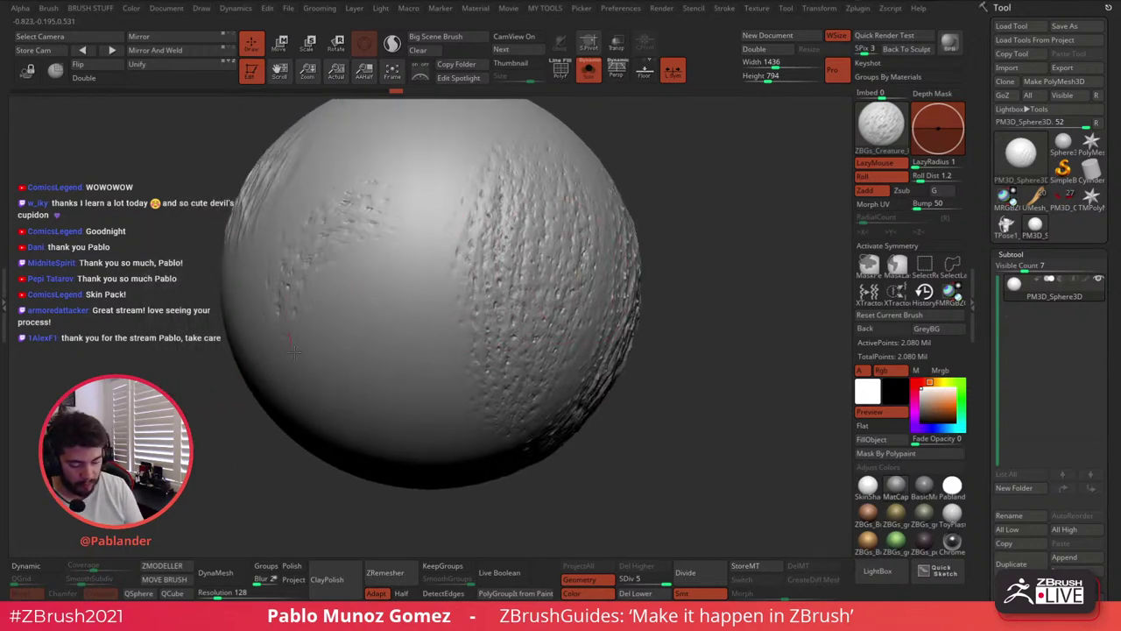
{"action": "mouse_move", "coordinate": [294, 351]}
{"action": "left_mouse_down"}
{"action": "mouse_move", "coordinate": [407, 372]}
{"action": "mouse_move", "coordinate": [340, 263]}
{"action": "mouse_move", "coordinate": [394, 280]}
{"action": "left_mouse_up"}
{"action": "right_click_drag", "start_coordinate": [421, 278], "coordinate": [446, 245], "text": "ctrl"}
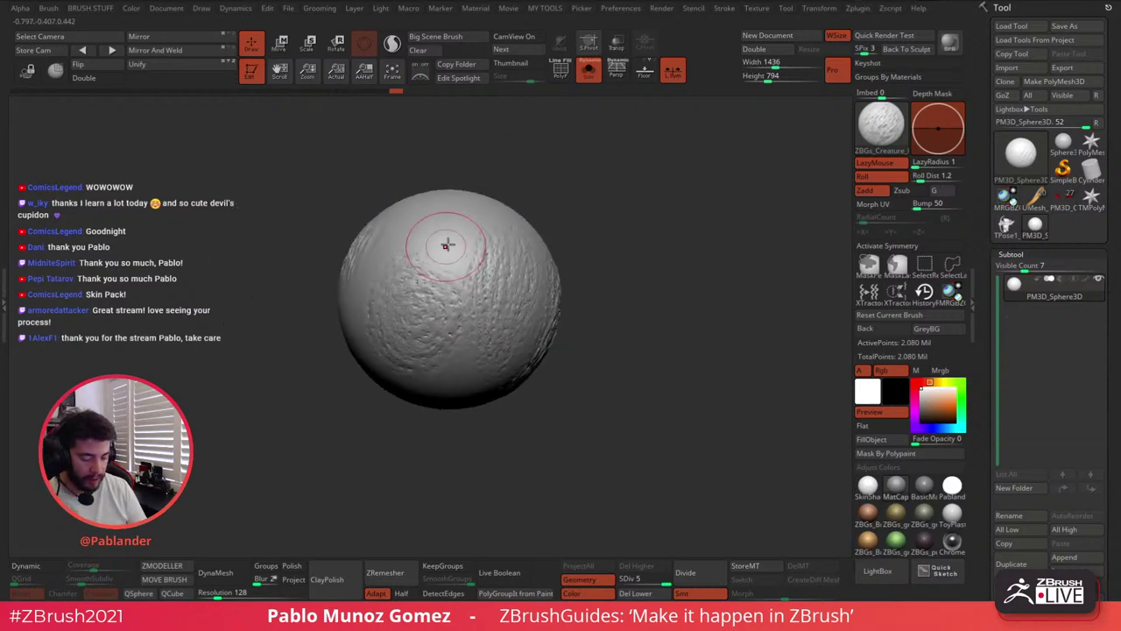
{"action": "left_click_drag", "start_coordinate": [463, 228], "coordinate": [463, 297]}
{"action": "right_click_drag", "start_coordinate": [473, 289], "coordinate": [411, 282]}
{"action": "mouse_move", "coordinate": [566, 263]}
{"action": "right_mouse_down"}
{"action": "mouse_move", "coordinate": [547, 326]}
{"action": "mouse_move", "coordinate": [531, 246]}
{"action": "right_mouse_up"}
{"action": "mouse_move", "coordinate": [531, 246]}
{"action": "left_mouse_down"}
{"action": "mouse_move", "coordinate": [491, 373]}
{"action": "mouse_move", "coordinate": [584, 299]}
{"action": "left_mouse_up"}
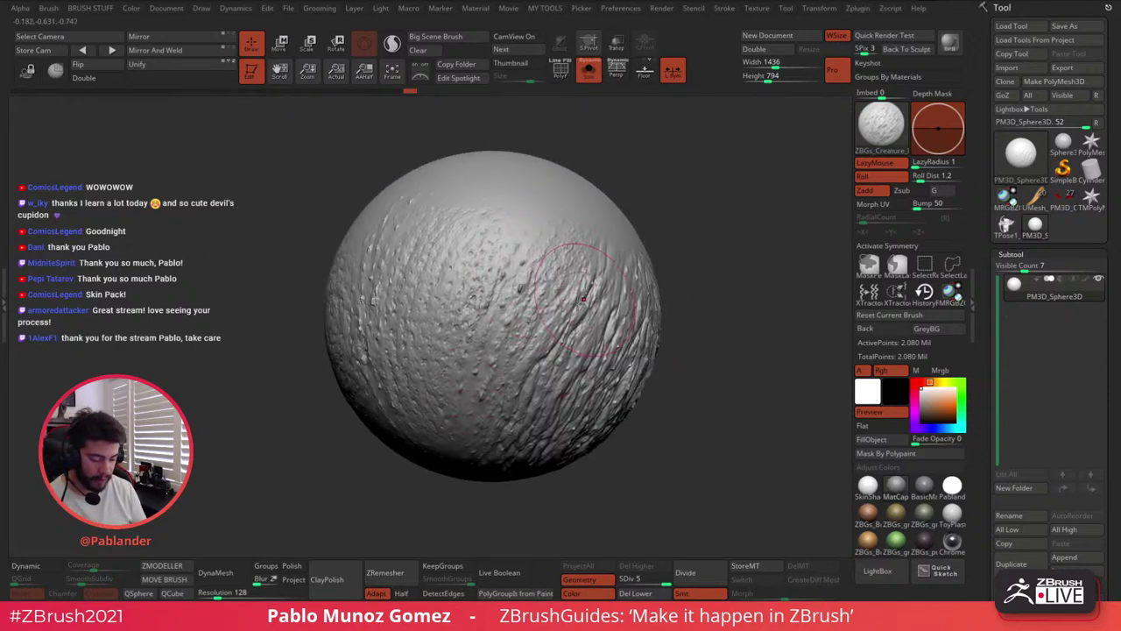
{"action": "right_click_drag", "start_coordinate": [632, 338], "coordinate": [663, 272]}
Load the swirling concentric-wrinkle brush from the creature pack and stamp one large ring pattern on the smooth area
{"action": "left_click", "coordinate": [868, 570]}
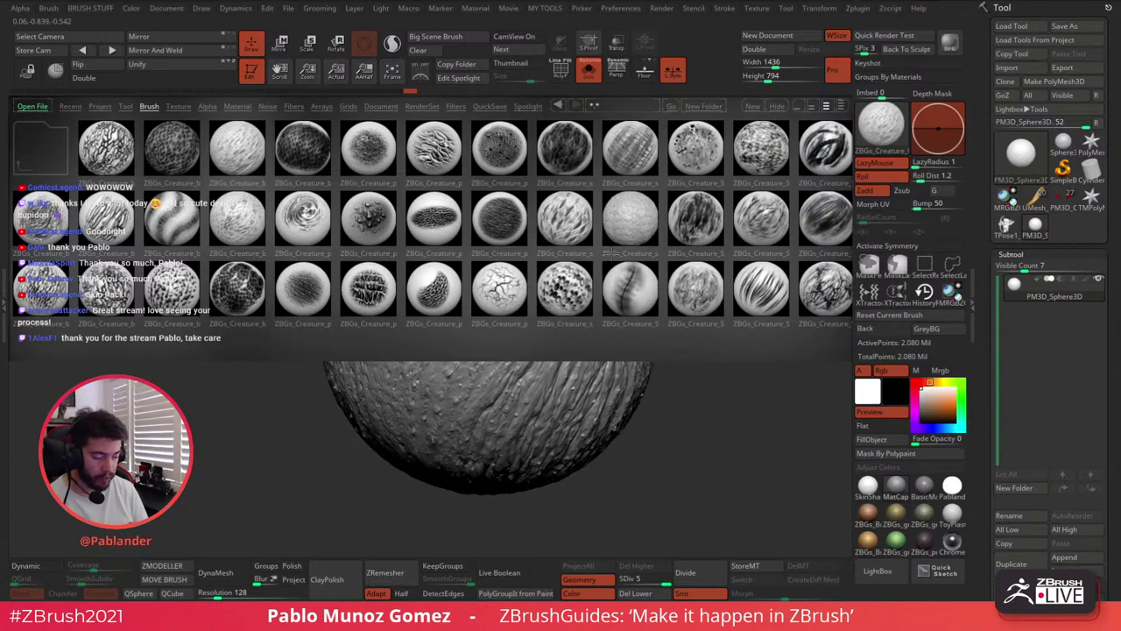
{"action": "double_click", "coordinate": [305, 215]}
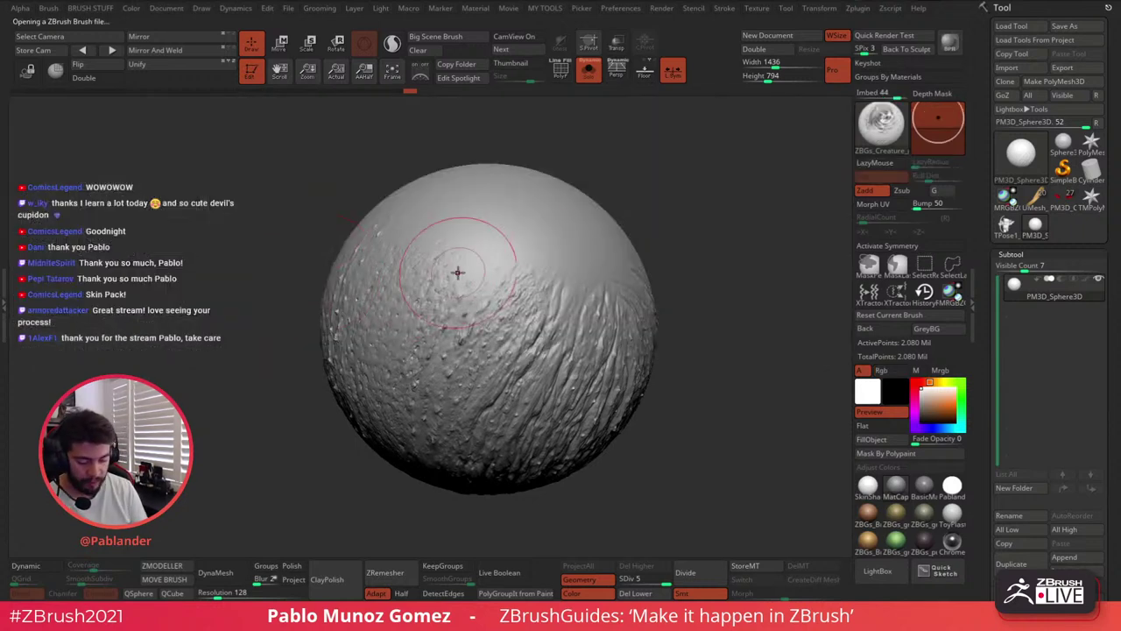
{"action": "mouse_move", "coordinate": [526, 288]}
{"action": "right_mouse_down"}
{"action": "mouse_move", "coordinate": [540, 283]}
{"action": "mouse_move", "coordinate": [513, 310]}
{"action": "mouse_move", "coordinate": [528, 281]}
{"action": "right_mouse_up"}
{"action": "mouse_move", "coordinate": [514, 262]}
{"action": "left_mouse_down"}
{"action": "mouse_move", "coordinate": [570, 310]}
{"action": "mouse_move", "coordinate": [595, 313]}
{"action": "left_mouse_up"}
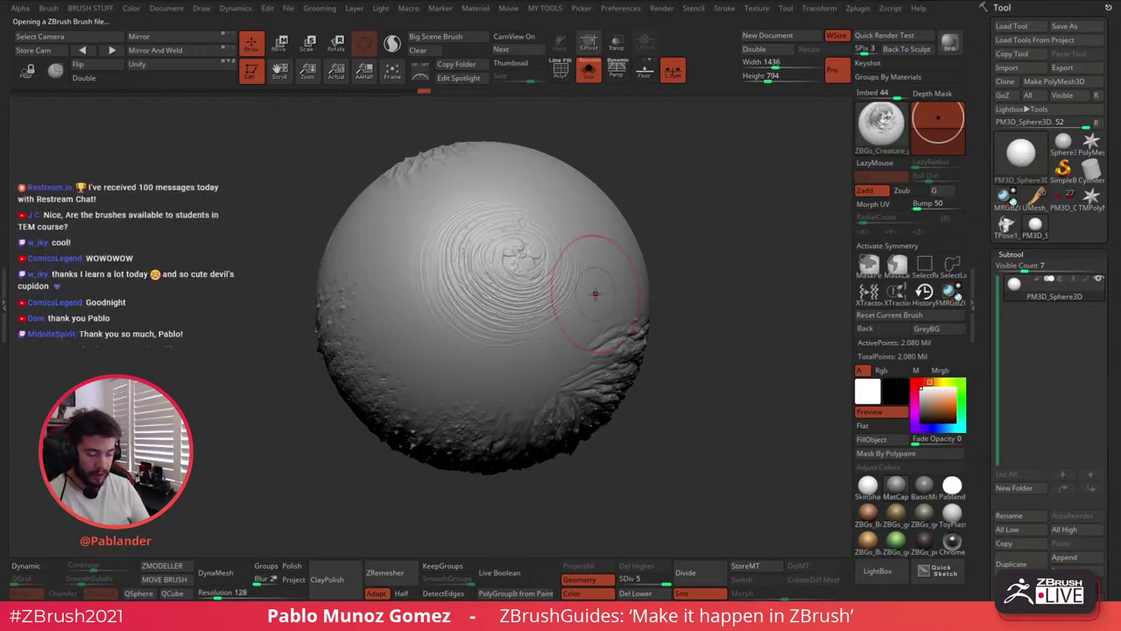
{"action": "right_click_drag", "start_coordinate": [528, 258], "coordinate": [513, 225]}
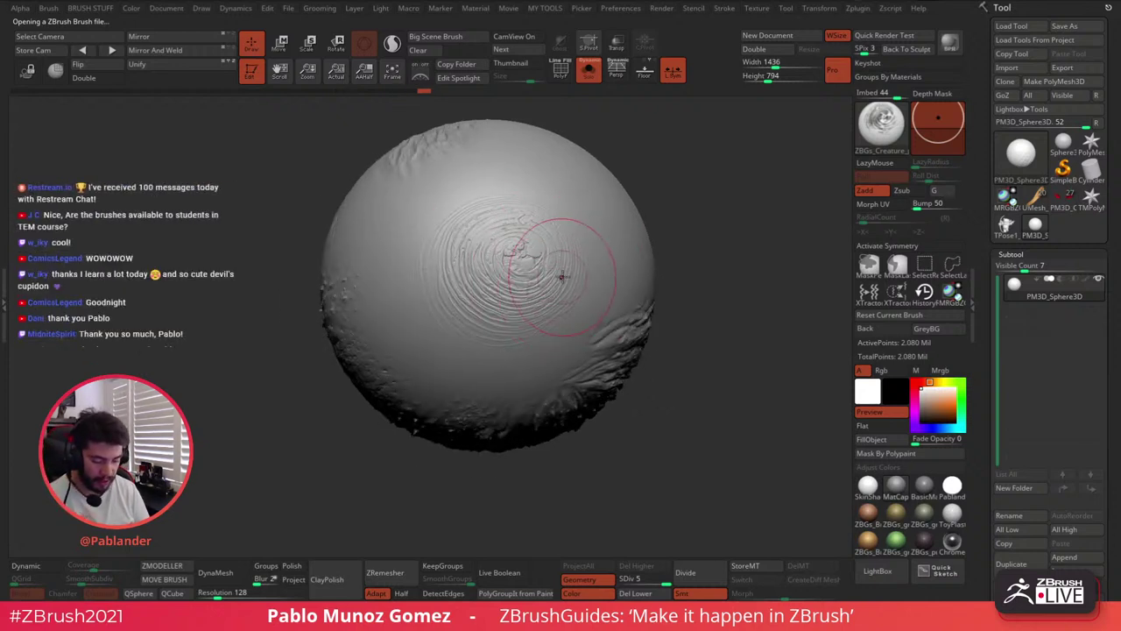
{"action": "key", "text": "ctrl+z"}
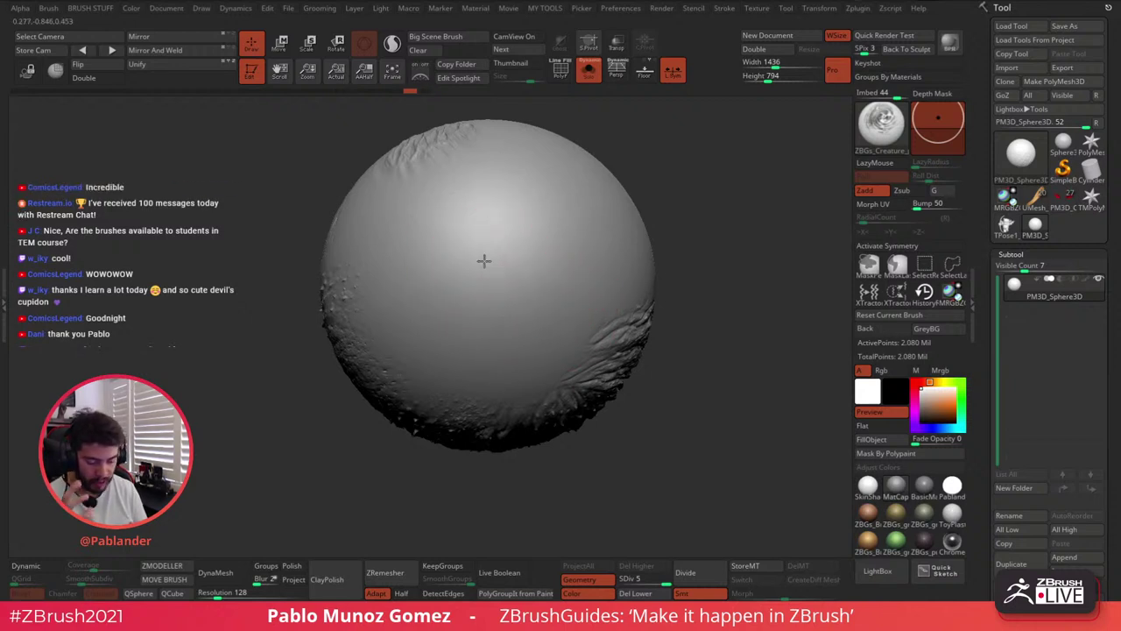
{"action": "left_click_drag", "start_coordinate": [486, 256], "coordinate": [629, 342]}
Switch to the Clay brush at a smaller draw size and build up a small mound at the ring pattern's centre
{"action": "key", "text": "b"}
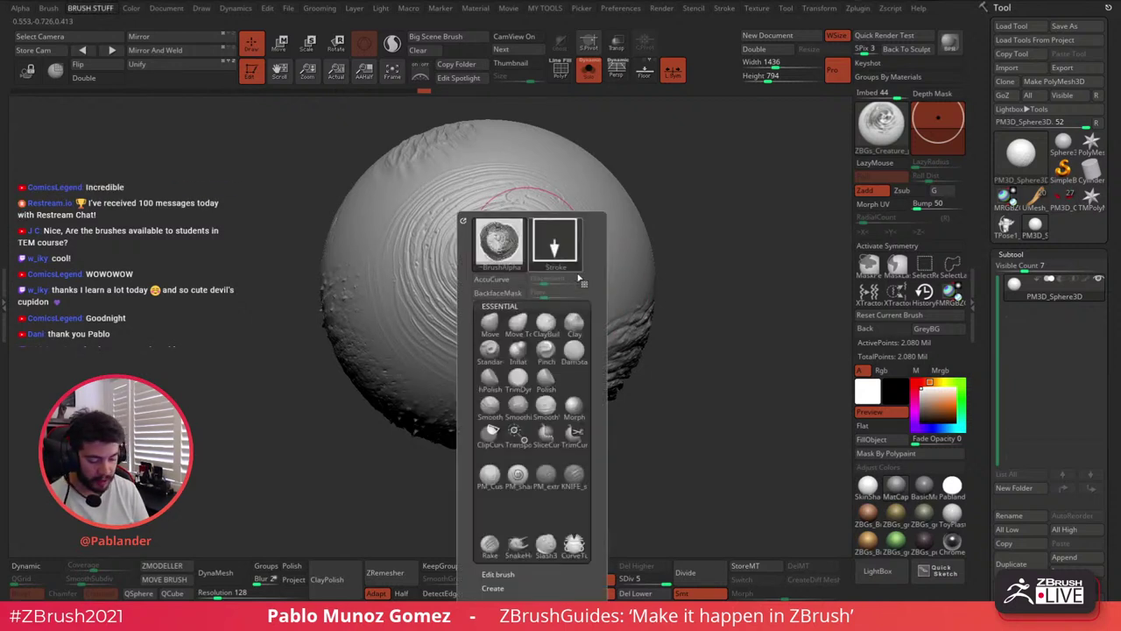
{"action": "left_click", "coordinate": [571, 331]}
{"action": "left_click_drag", "start_coordinate": [653, 219], "coordinate": [631, 230]}
{"action": "key", "text": "space"}
{"action": "left_click", "coordinate": [480, 230]}
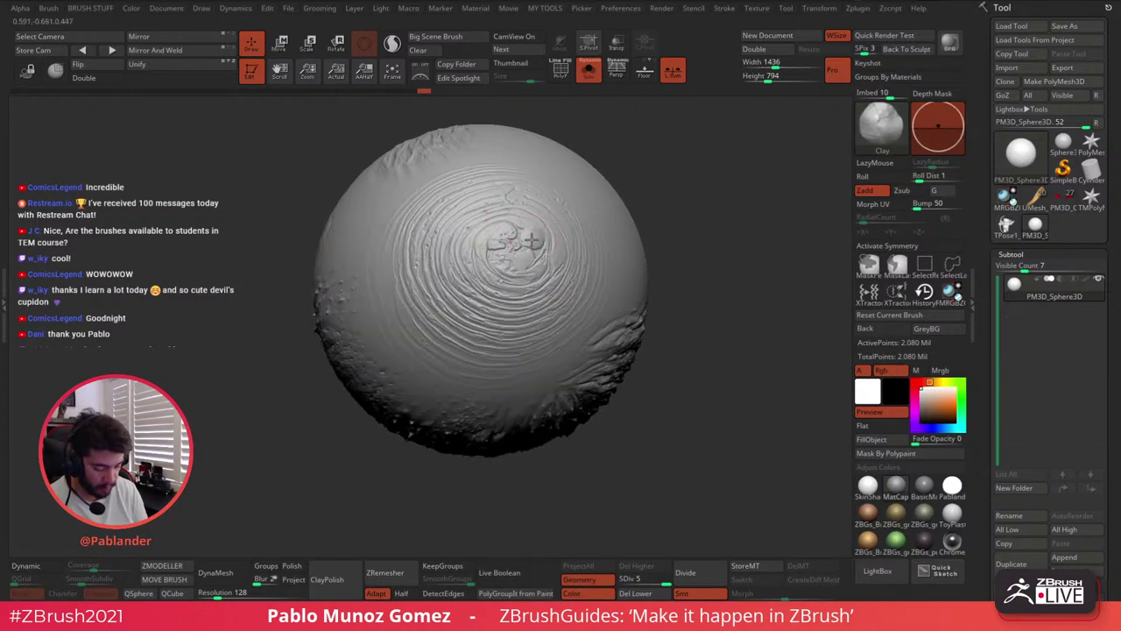
{"action": "mouse_move", "coordinate": [532, 239]}
{"action": "left_mouse_down"}
{"action": "mouse_move", "coordinate": [526, 223]}
{"action": "mouse_move", "coordinate": [510, 238]}
{"action": "mouse_move", "coordinate": [522, 260]}
{"action": "mouse_move", "coordinate": [493, 251]}
{"action": "mouse_move", "coordinate": [532, 282]}
{"action": "mouse_move", "coordinate": [517, 258]}
{"action": "left_mouse_up"}
{"action": "left_click_drag", "start_coordinate": [718, 263], "coordinate": [655, 310]}
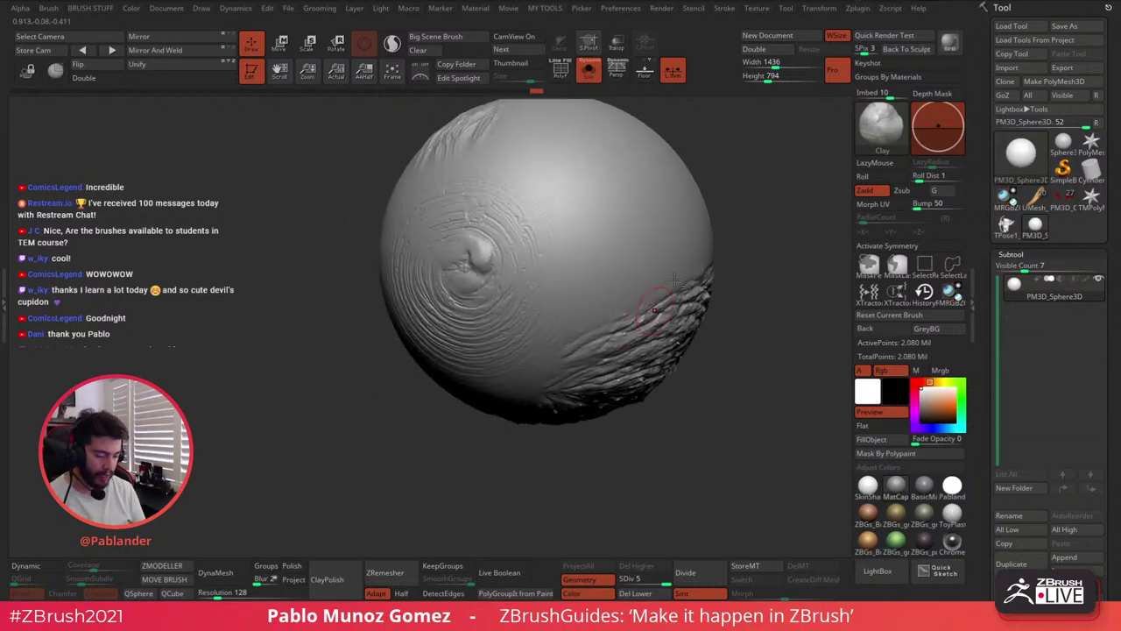
{"action": "right_click_drag", "start_coordinate": [674, 278], "coordinate": [657, 338]}
Load the dark fine-textured brush from the creature pack, try strokes at different draw sizes on the smooth area, and undo them
{"action": "key", "text": "comma"}
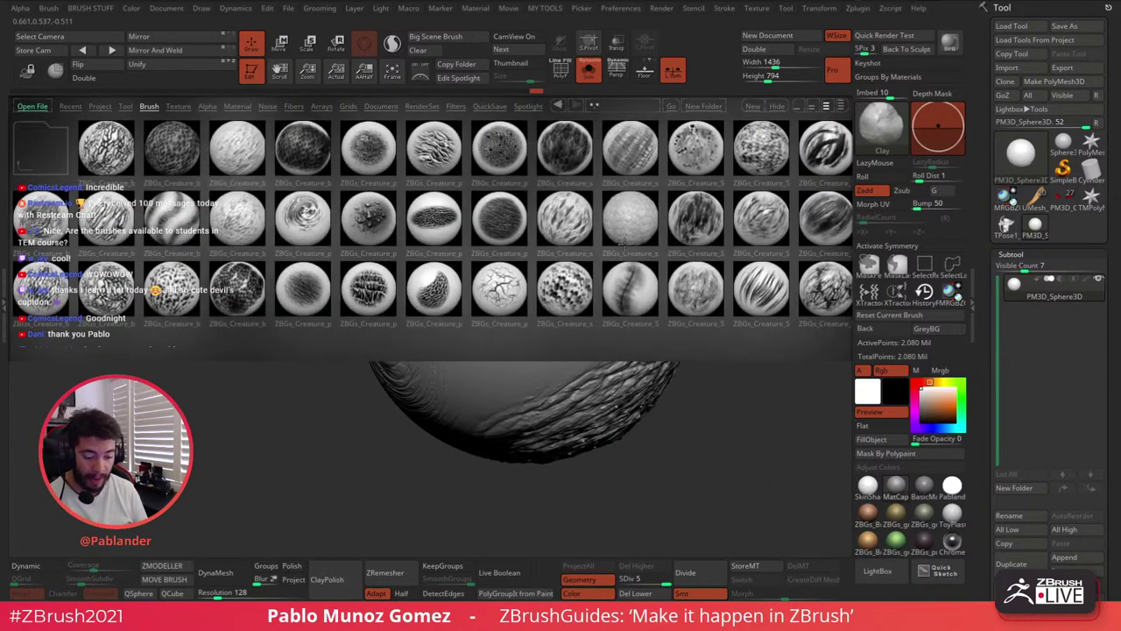
{"action": "double_click", "coordinate": [299, 146]}
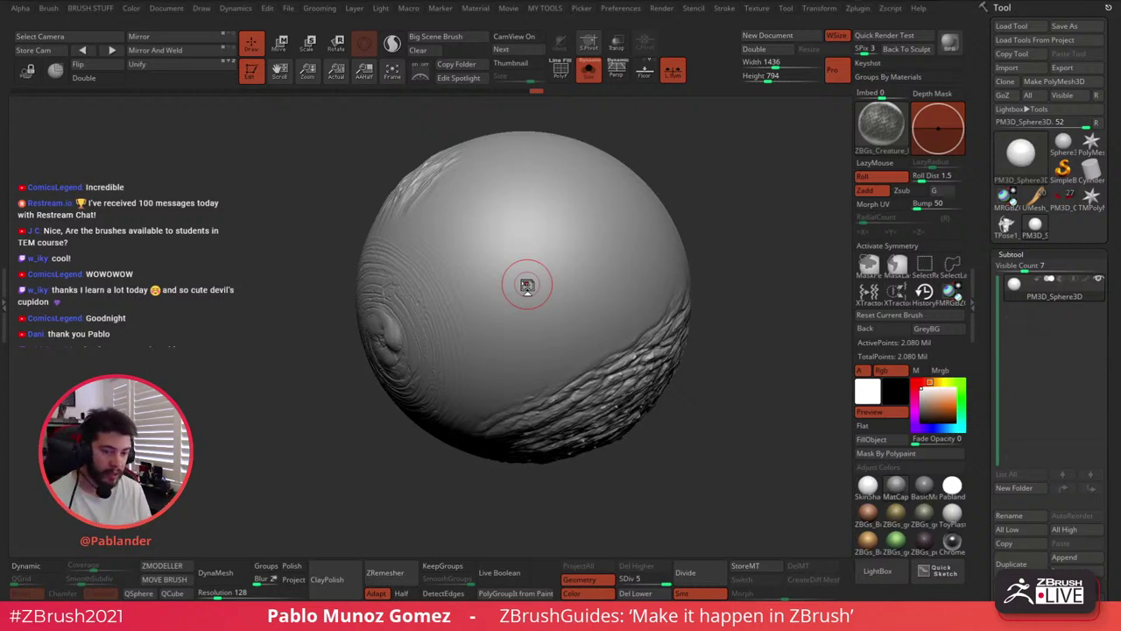
{"action": "right_click", "coordinate": [573, 190]}
{"action": "mouse_move", "coordinate": [563, 195]}
{"action": "left_mouse_down"}
{"action": "mouse_move", "coordinate": [576, 197]}
{"action": "mouse_move", "coordinate": [530, 198]}
{"action": "mouse_move", "coordinate": [509, 351]}
{"action": "mouse_move", "coordinate": [572, 231]}
{"action": "mouse_move", "coordinate": [561, 368]}
{"action": "mouse_move", "coordinate": [630, 192]}
{"action": "mouse_move", "coordinate": [551, 338]}
{"action": "left_mouse_up"}
{"action": "key", "text": "ctrl+z"}
{"action": "right_click_drag", "start_coordinate": [625, 251], "coordinate": [583, 277], "text": "alt"}
{"action": "key", "text": "ctrl+z"}
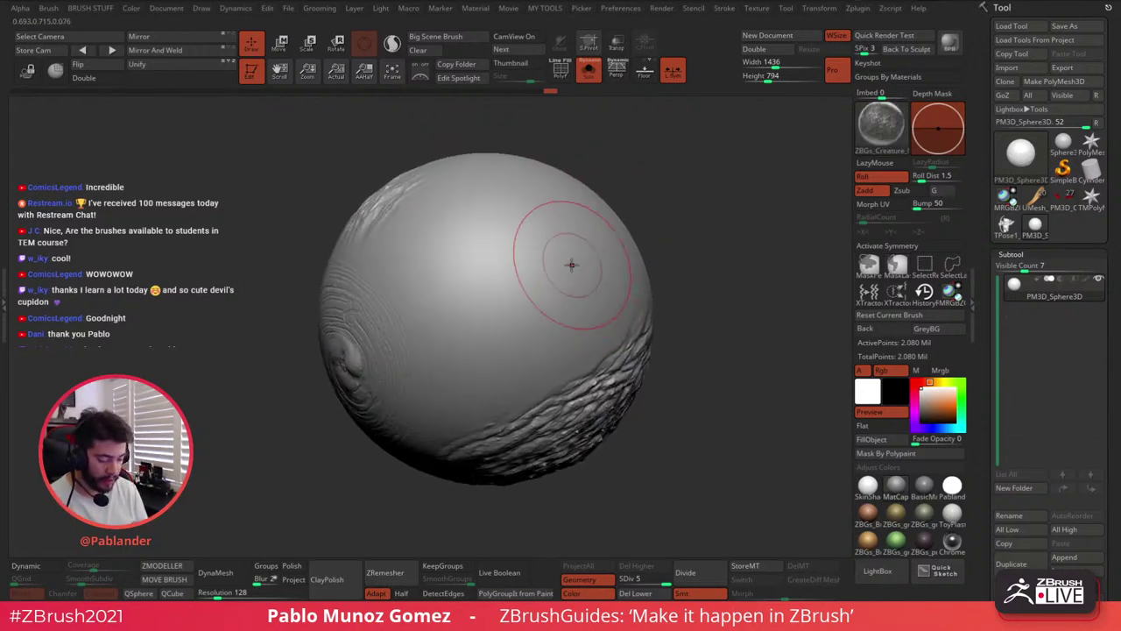
{"action": "key", "text": "ctrl+z"}
{"action": "key", "text": "ctrl+z"}
{"action": "key", "text": "space"}
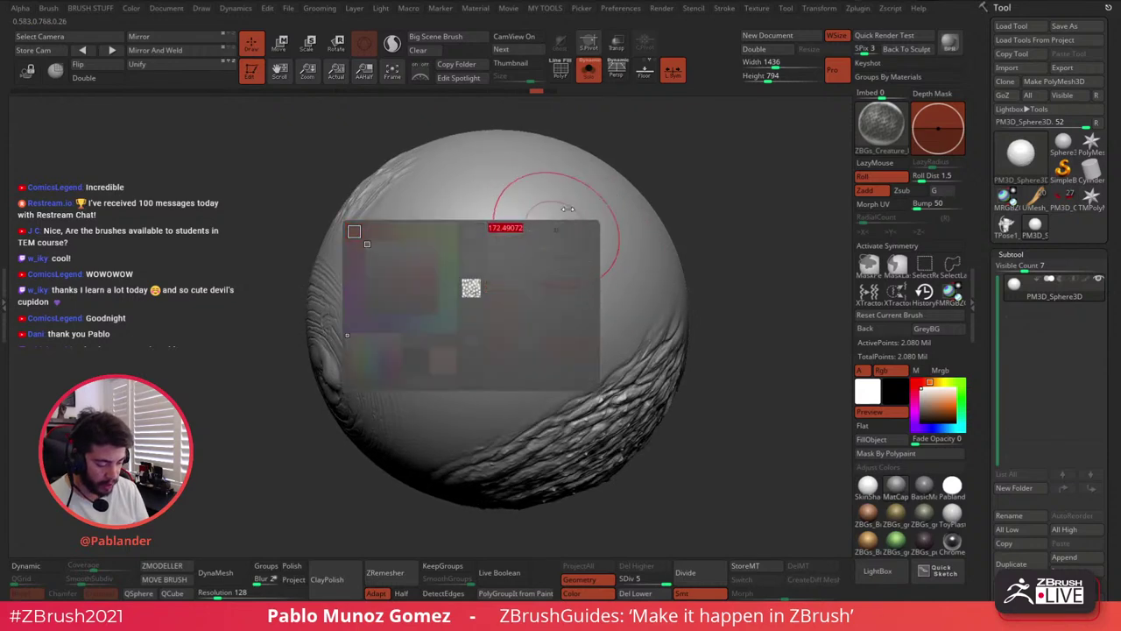
{"action": "mouse_move", "coordinate": [541, 186]}
{"action": "left_mouse_down"}
{"action": "mouse_move", "coordinate": [480, 326]}
{"action": "mouse_move", "coordinate": [484, 387]}
{"action": "mouse_move", "coordinate": [481, 322]}
{"action": "mouse_move", "coordinate": [515, 251]}
{"action": "left_mouse_up"}
{"action": "key", "text": "ctrl+z"}
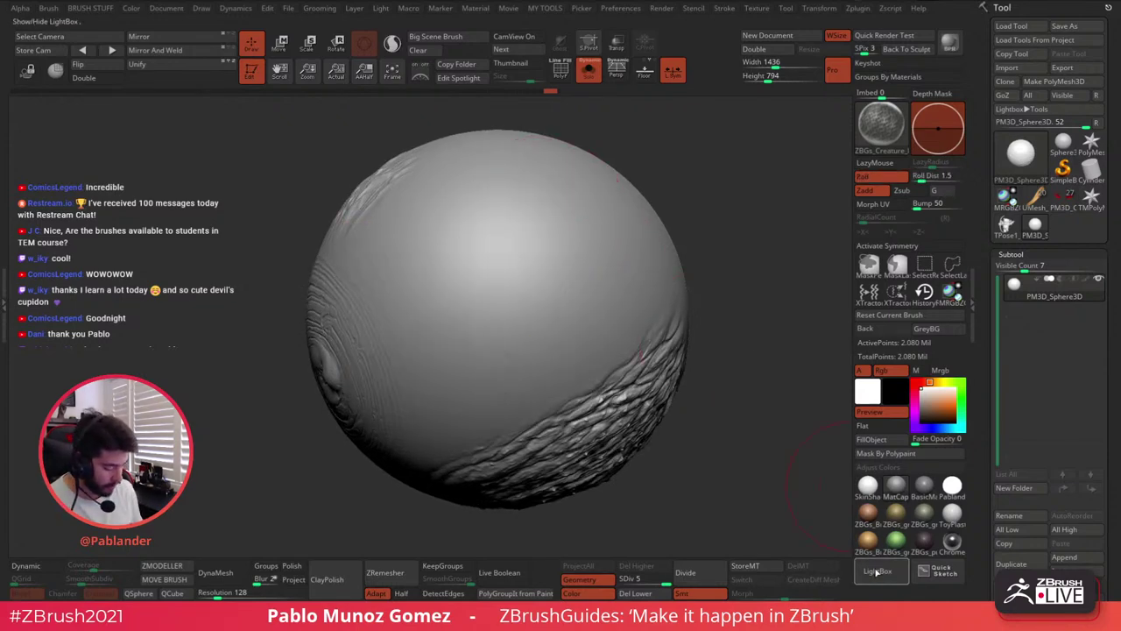
Load the ZBGs_Creature_bumps_pattern_06 brush, adjust its draw size, and cover the smooth area with scaly bumps
{"action": "left_click", "coordinate": [877, 571]}
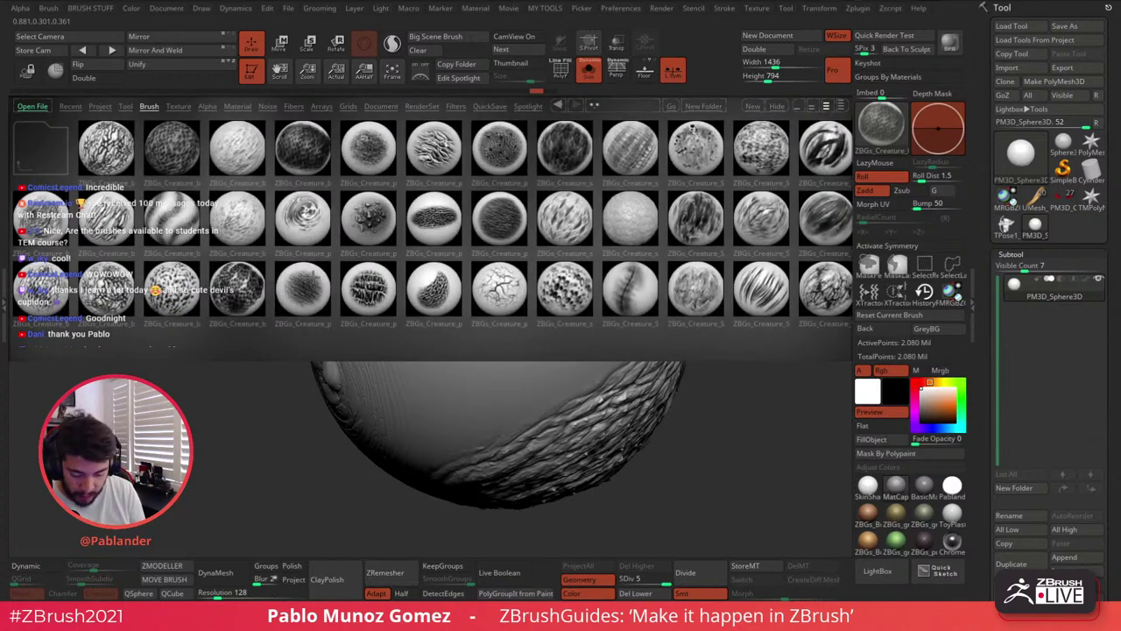
{"action": "double_click", "coordinate": [181, 155]}
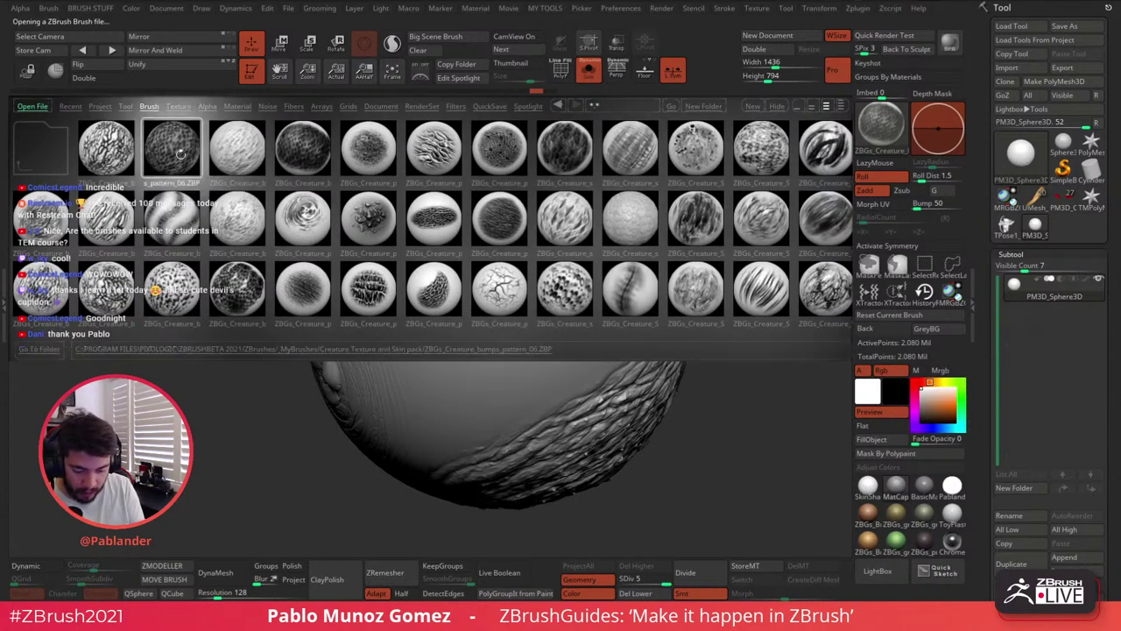
{"action": "mouse_move", "coordinate": [567, 207]}
{"action": "left_mouse_down"}
{"action": "mouse_move", "coordinate": [518, 228]}
{"action": "mouse_move", "coordinate": [457, 324]}
{"action": "mouse_move", "coordinate": [468, 417]}
{"action": "left_mouse_up"}
{"action": "key", "text": "ctrl+z"}
{"action": "key", "text": "space"}
{"action": "key", "text": "ctrl+z"}
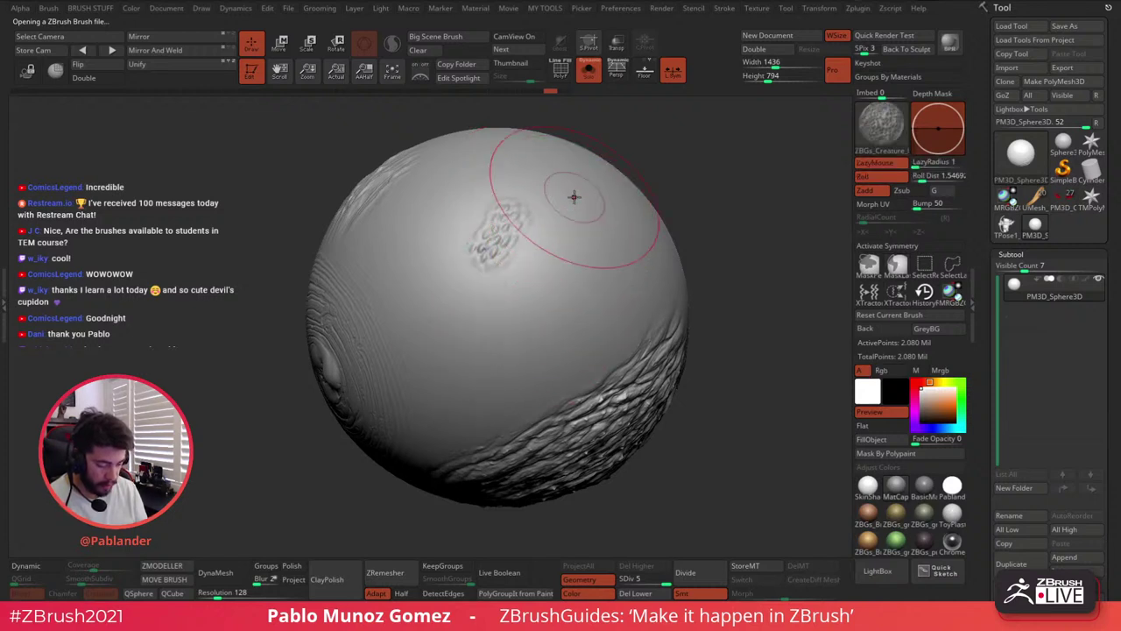
{"action": "mouse_move", "coordinate": [578, 190]}
{"action": "left_mouse_down"}
{"action": "mouse_move", "coordinate": [430, 330]}
{"action": "mouse_move", "coordinate": [535, 281]}
{"action": "mouse_move", "coordinate": [618, 272]}
{"action": "mouse_move", "coordinate": [477, 370]}
{"action": "mouse_move", "coordinate": [535, 274]}
{"action": "mouse_move", "coordinate": [530, 230]}
{"action": "mouse_move", "coordinate": [460, 296]}
{"action": "mouse_move", "coordinate": [467, 253]}
{"action": "left_mouse_up"}
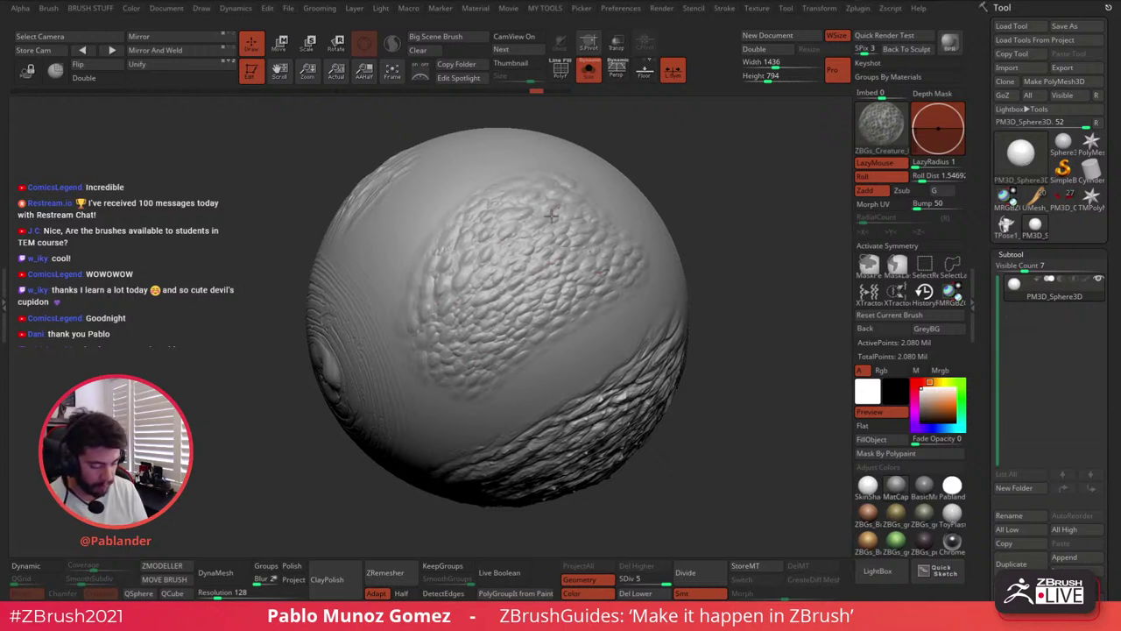
{"action": "mouse_move", "coordinate": [521, 302]}
{"action": "left_mouse_down"}
{"action": "mouse_move", "coordinate": [571, 329]}
{"action": "mouse_move", "coordinate": [613, 303]}
{"action": "mouse_move", "coordinate": [536, 348]}
{"action": "mouse_move", "coordinate": [508, 399]}
{"action": "mouse_move", "coordinate": [630, 297]}
{"action": "mouse_move", "coordinate": [504, 408]}
{"action": "mouse_move", "coordinate": [433, 412]}
{"action": "mouse_move", "coordinate": [438, 438]}
{"action": "mouse_move", "coordinate": [398, 292]}
{"action": "mouse_move", "coordinate": [504, 168]}
{"action": "left_mouse_up"}
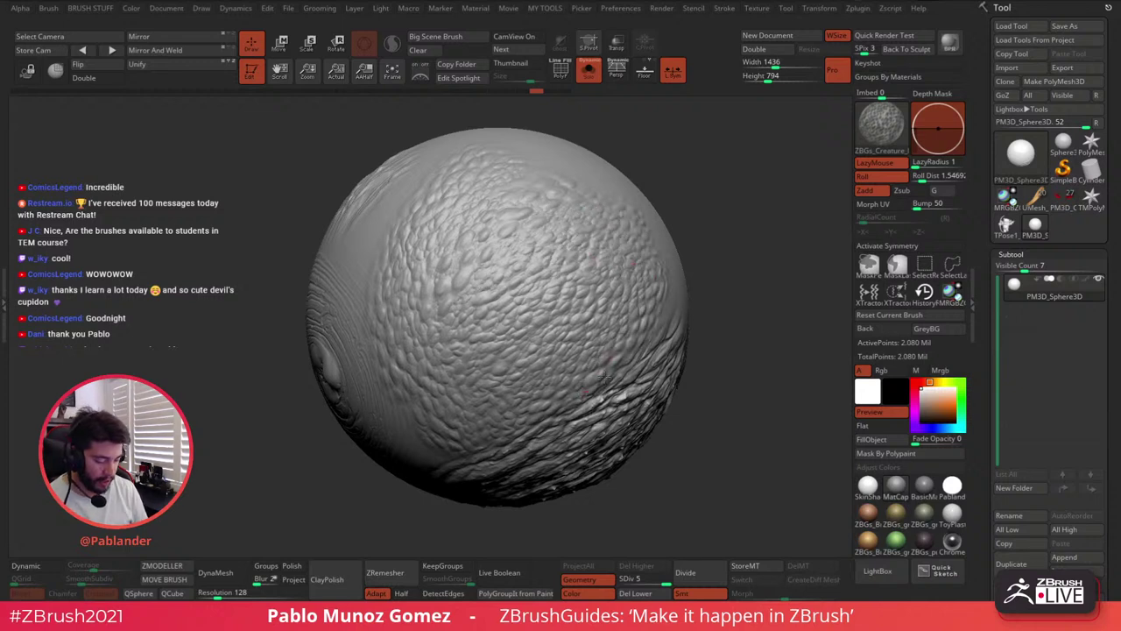
Load a flowing skin-fold brush from the creature pack, test a large stroke over the scales, undo it, and adjust the draw size
{"action": "left_click", "coordinate": [878, 571]}
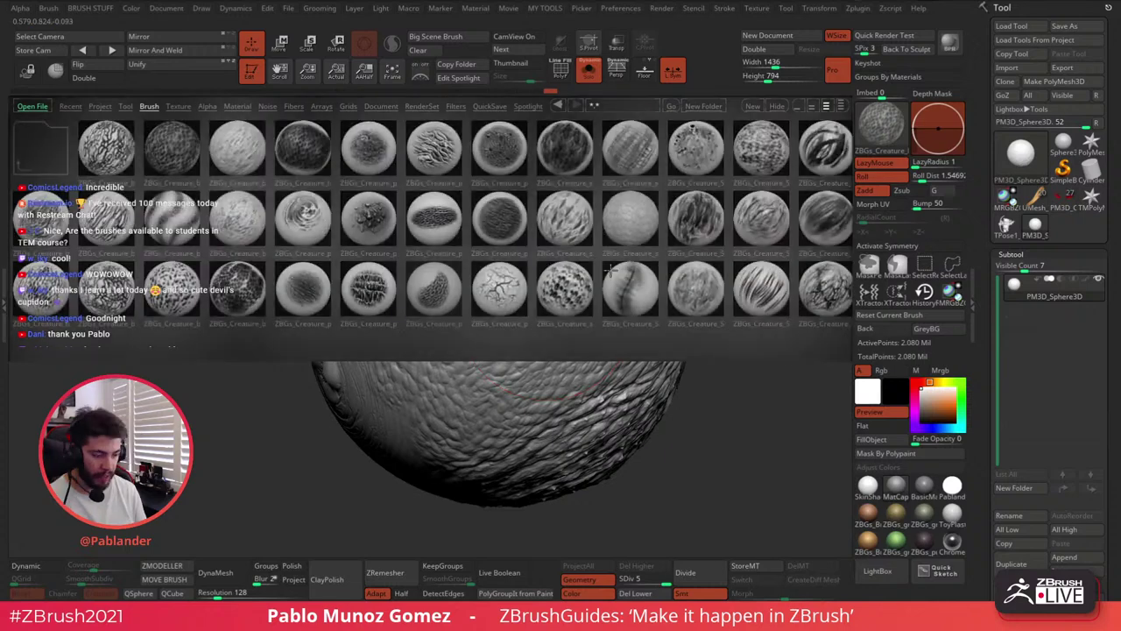
{"action": "mouse_move", "coordinate": [718, 246]}
{"action": "left_mouse_down"}
{"action": "mouse_move", "coordinate": [645, 257]}
{"action": "mouse_move", "coordinate": [638, 237]}
{"action": "left_mouse_up"}
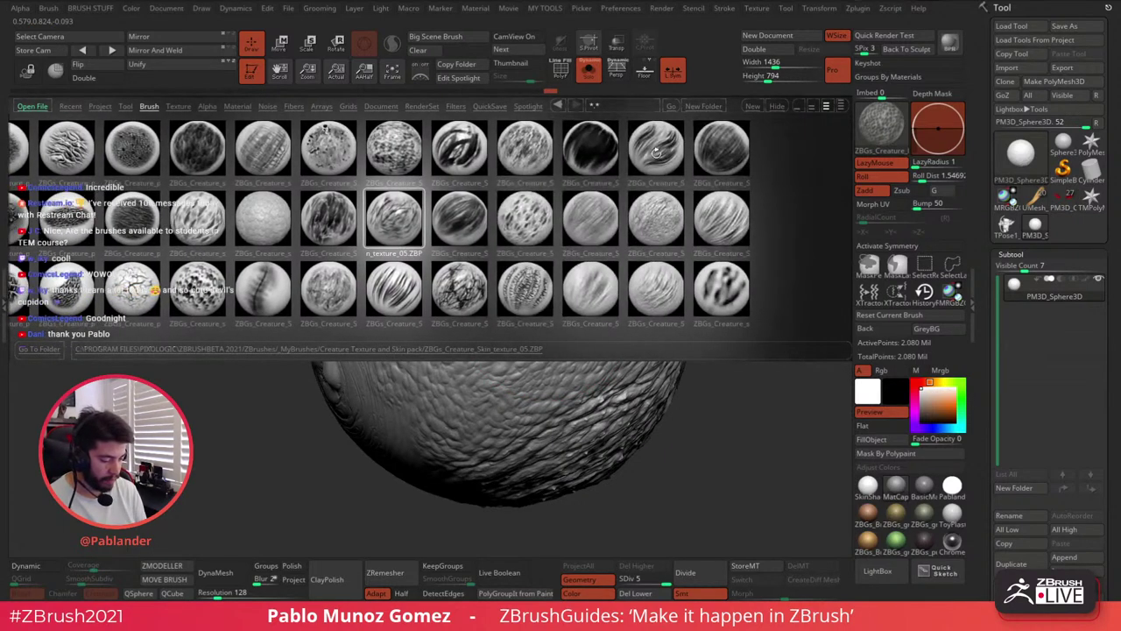
{"action": "double_click", "coordinate": [659, 154]}
{"action": "right_click", "coordinate": [479, 315]}
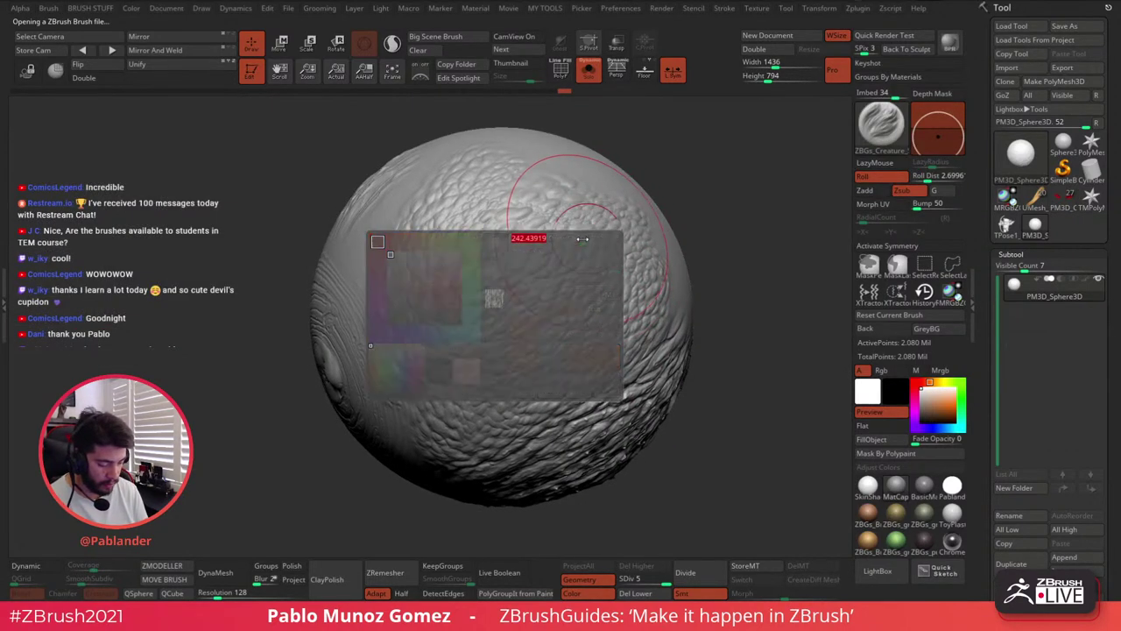
{"action": "left_click_drag", "start_coordinate": [601, 230], "coordinate": [510, 315]}
{"action": "key", "text": "ctrl+z"}
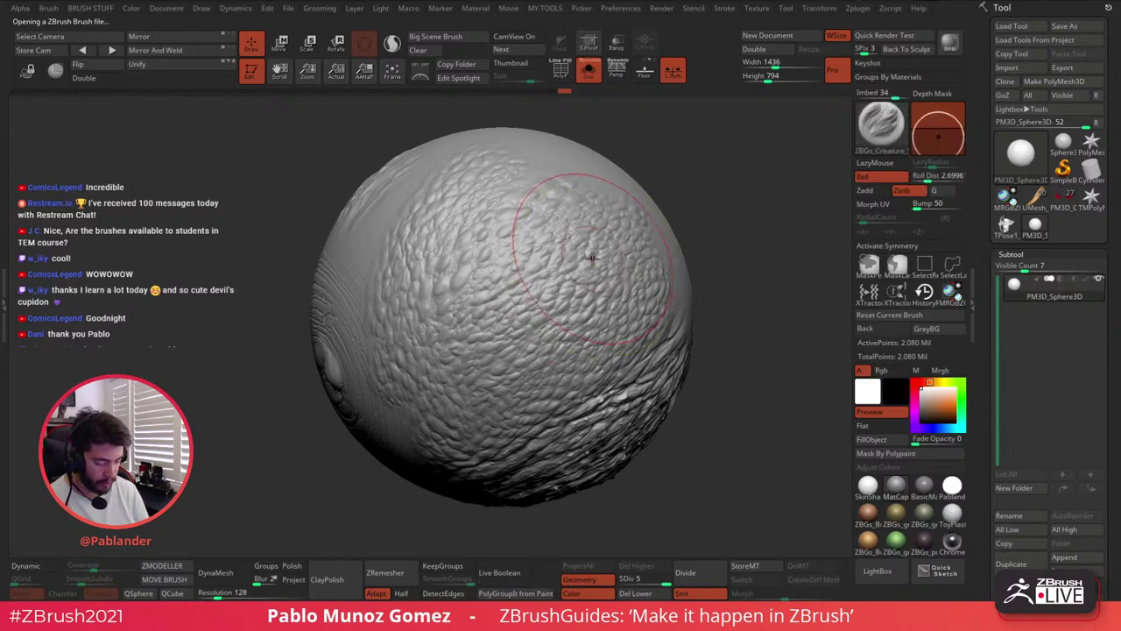
{"action": "key", "text": "space"}
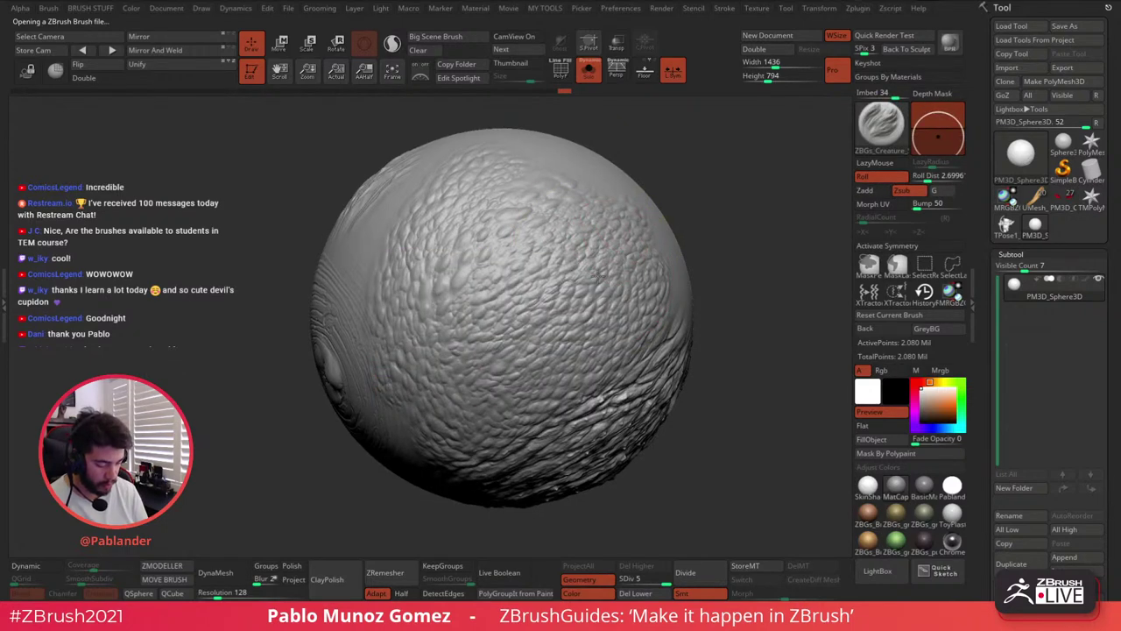
Carve curved skin folds over the scales and into the remaining smooth patch of the sphere
{"action": "left_click_drag", "start_coordinate": [613, 265], "coordinate": [577, 315]}
{"action": "right_click_drag", "start_coordinate": [599, 267], "coordinate": [572, 336]}
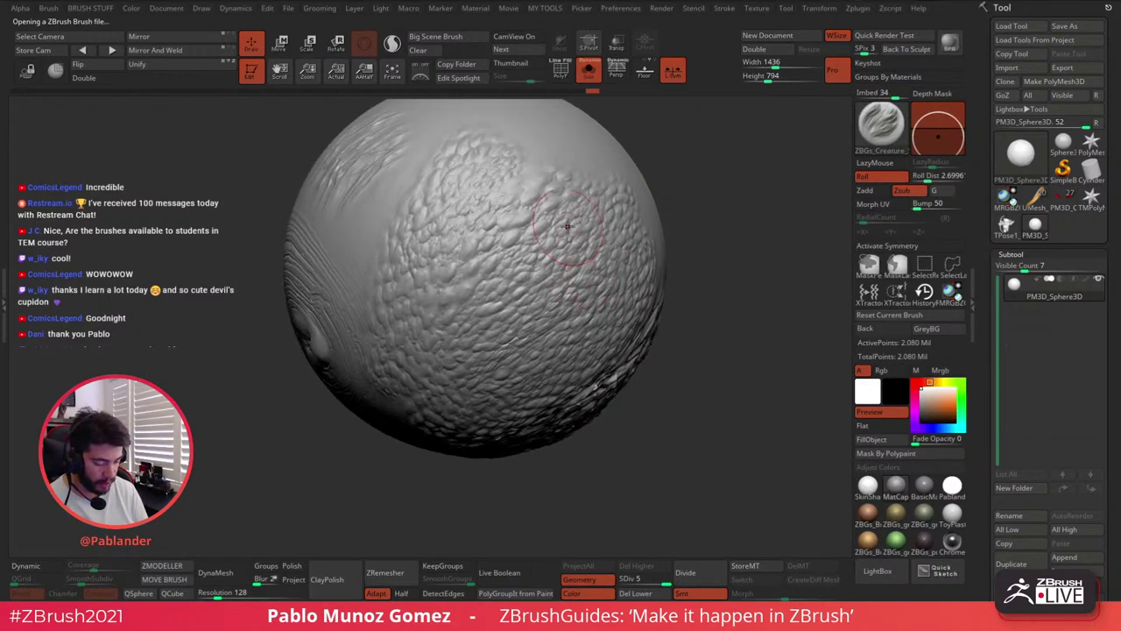
{"action": "mouse_move", "coordinate": [543, 210]}
{"action": "left_mouse_down"}
{"action": "mouse_move", "coordinate": [504, 267]}
{"action": "mouse_move", "coordinate": [539, 188]}
{"action": "left_mouse_up"}
{"action": "mouse_move", "coordinate": [539, 187]}
{"action": "right_mouse_down"}
{"action": "mouse_move", "coordinate": [517, 371]}
{"action": "mouse_move", "coordinate": [538, 307]}
{"action": "mouse_move", "coordinate": [482, 337]}
{"action": "right_mouse_up"}
{"action": "left_click_drag", "start_coordinate": [595, 226], "coordinate": [516, 313]}
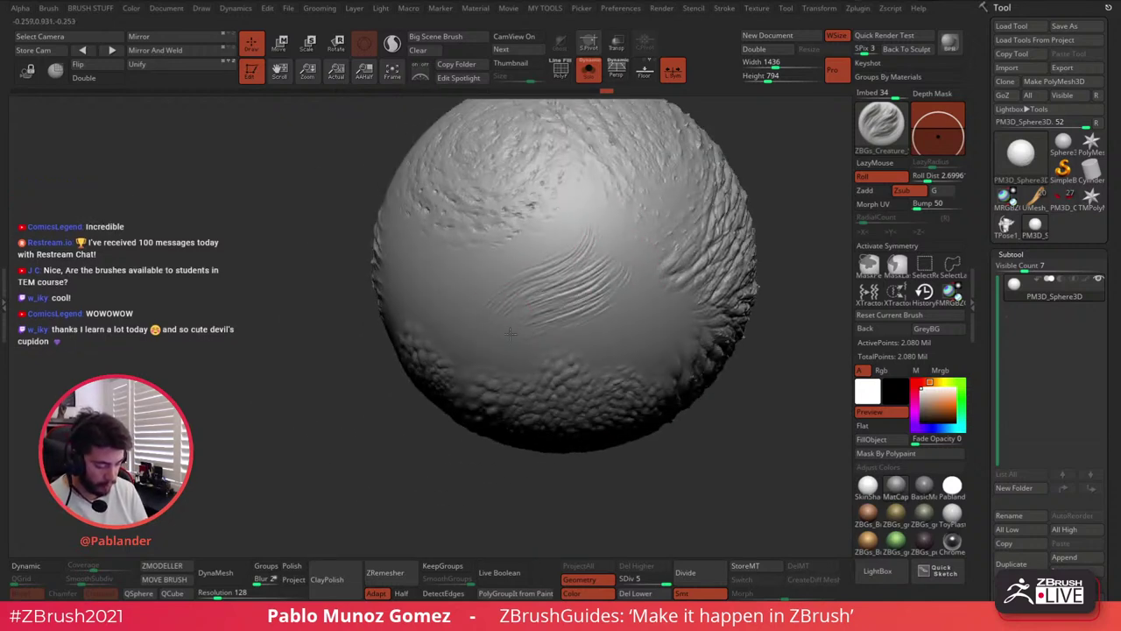
{"action": "left_click_drag", "start_coordinate": [629, 195], "coordinate": [504, 273]}
{"action": "mouse_move", "coordinate": [504, 273]}
{"action": "right_mouse_down", "text": "ctrl"}
{"action": "mouse_move", "coordinate": [623, 246]}
{"action": "mouse_move", "coordinate": [588, 306]}
{"action": "right_mouse_up", "text": "ctrl"}
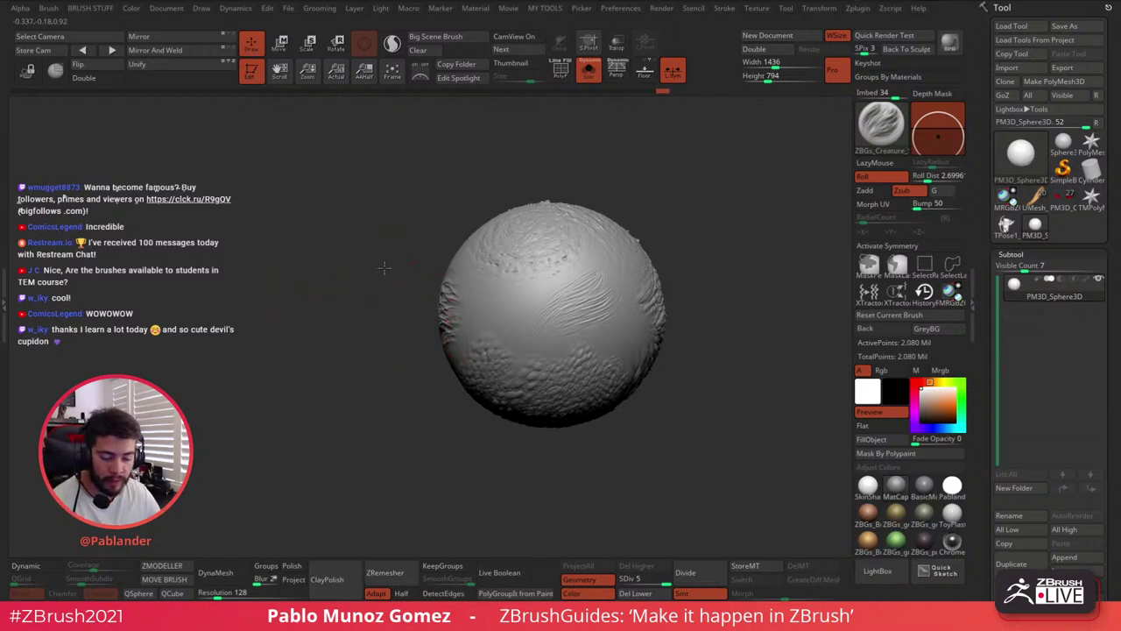
{"action": "left_click_drag", "start_coordinate": [390, 252], "coordinate": [388, 251]}
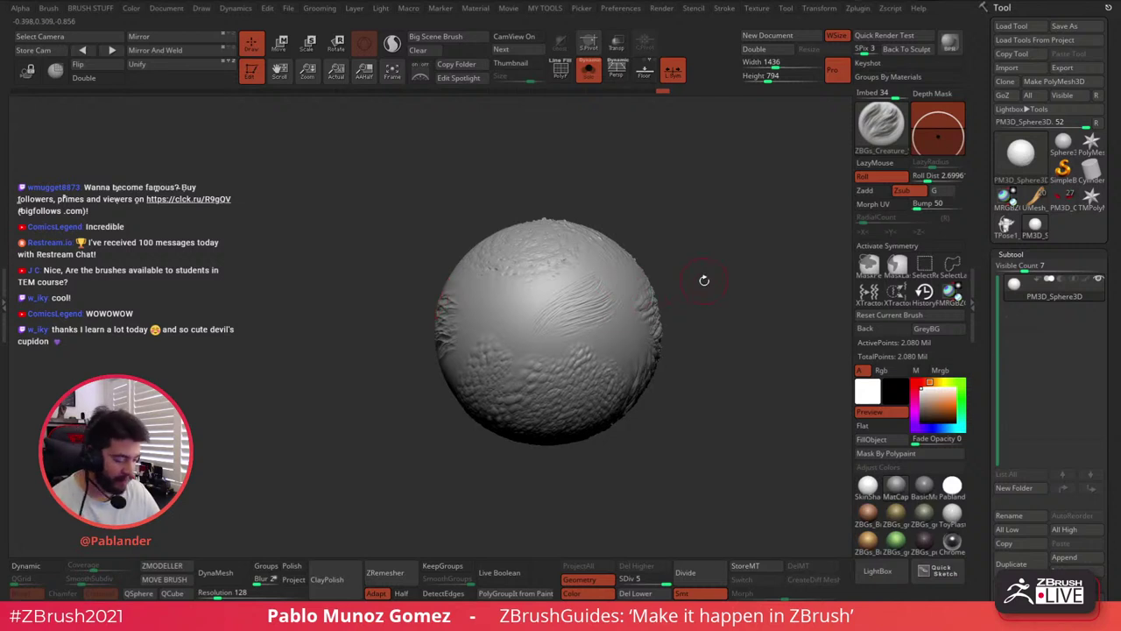
{"action": "left_click_drag", "start_coordinate": [703, 278], "coordinate": [683, 267]}
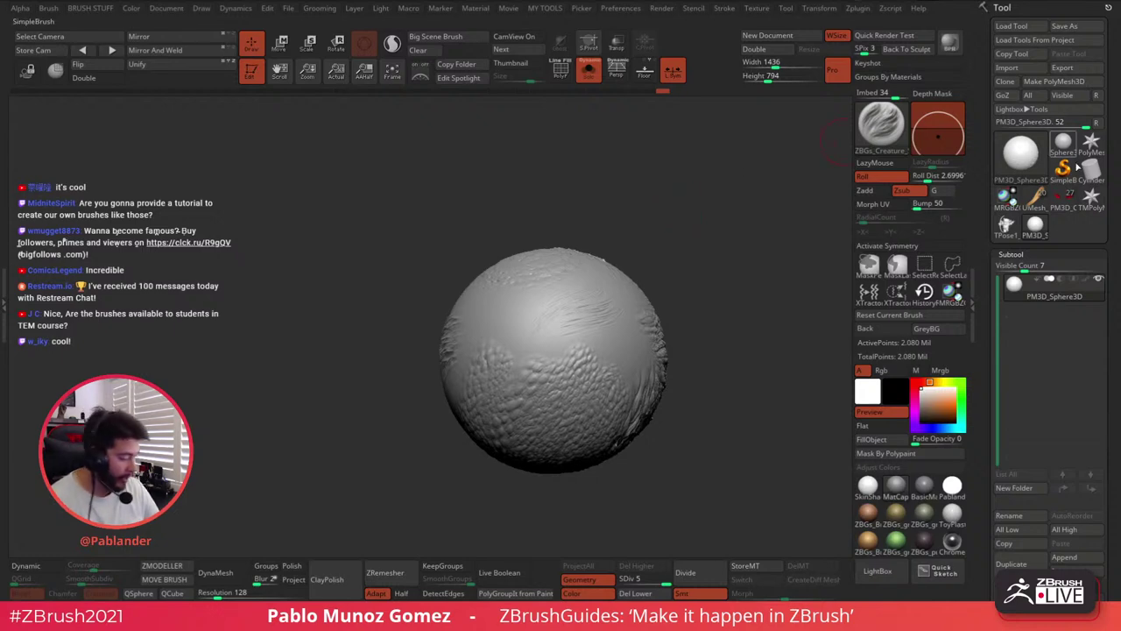
Switch the active tool to the posed TPose1_cupid03 mesh and view it from the front
{"action": "left_click", "coordinate": [1059, 198]}
{"action": "left_click", "coordinate": [1034, 199]}
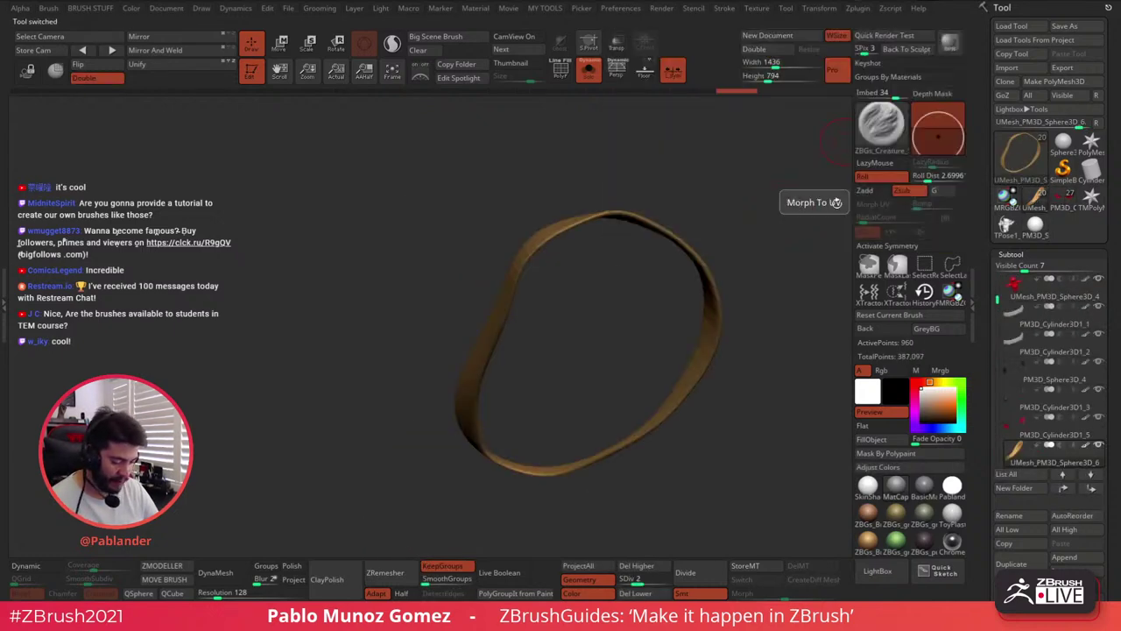
{"action": "left_click", "coordinate": [1007, 228]}
{"action": "mouse_move", "coordinate": [658, 284]}
{"action": "right_mouse_down"}
{"action": "mouse_move", "coordinate": [596, 230]}
{"action": "mouse_move", "coordinate": [527, 246]}
{"action": "right_mouse_up"}
{"action": "left_click_drag", "start_coordinate": [527, 245], "coordinate": [692, 223]}
{"action": "right_click_drag", "start_coordinate": [691, 222], "coordinate": [585, 260]}
{"action": "left_click_drag", "start_coordinate": [589, 260], "coordinate": [680, 237]}
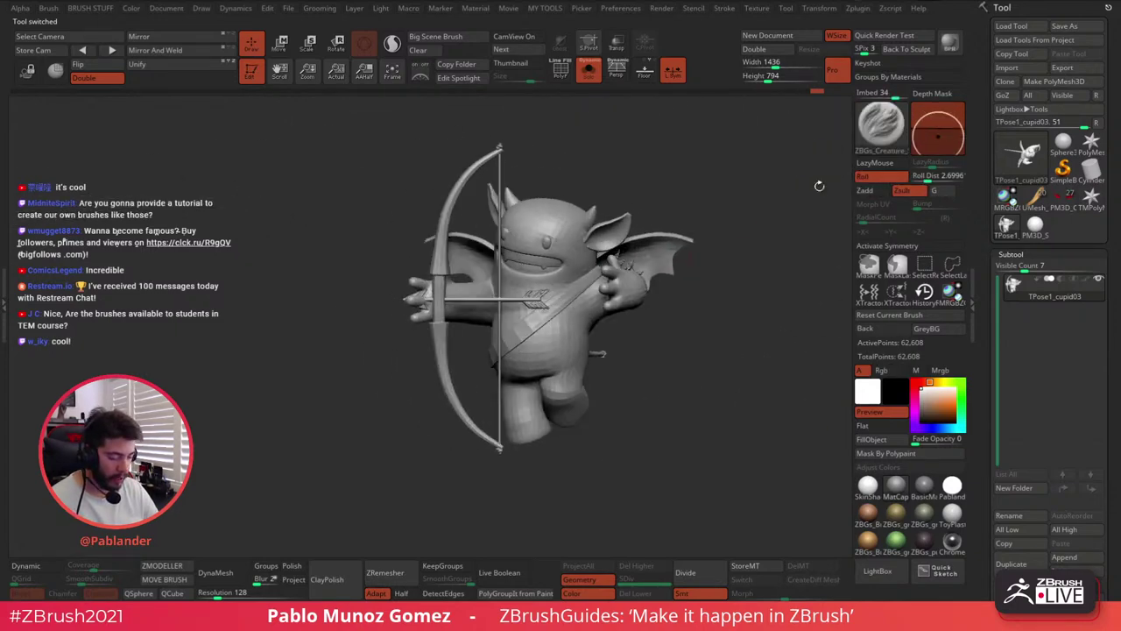
Try Transpose Master's TPose|SubT command on the posed cupid mesh, and select the Move brush
{"action": "left_click", "coordinate": [859, 9]}
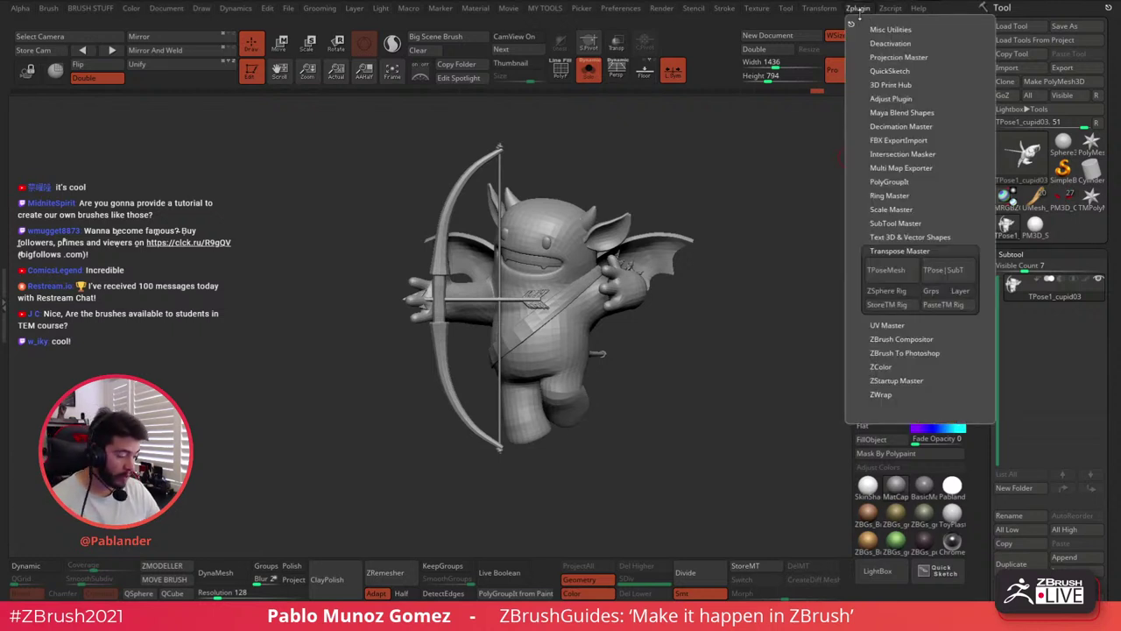
{"action": "left_click", "coordinate": [950, 277]}
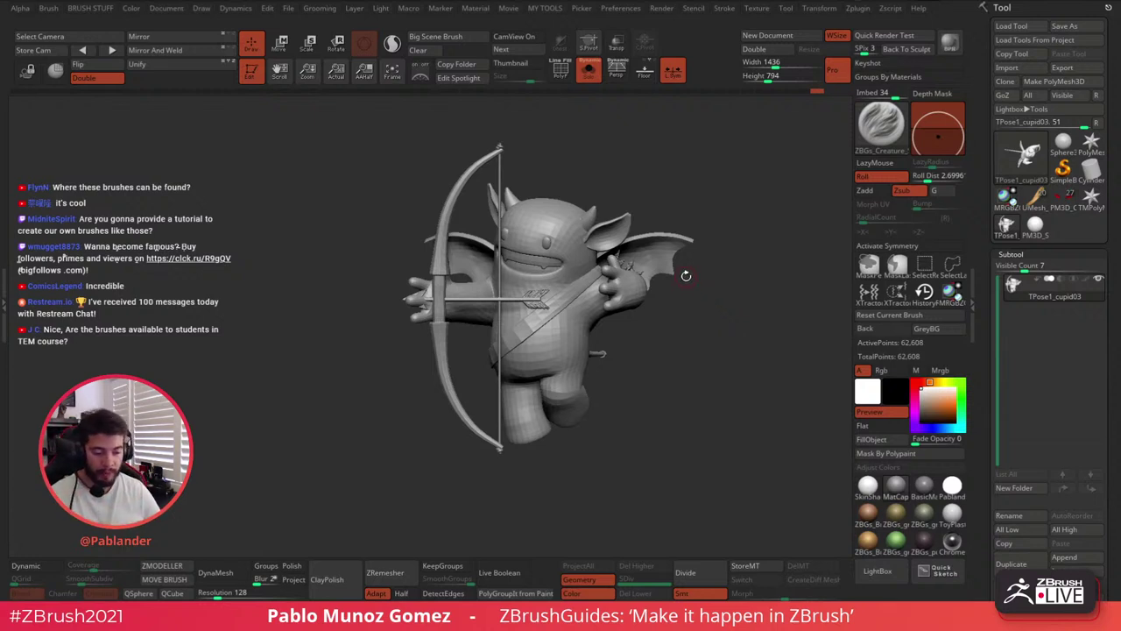
{"action": "key", "text": "b"}
{"action": "key", "text": "m"}
{"action": "key", "text": "v"}
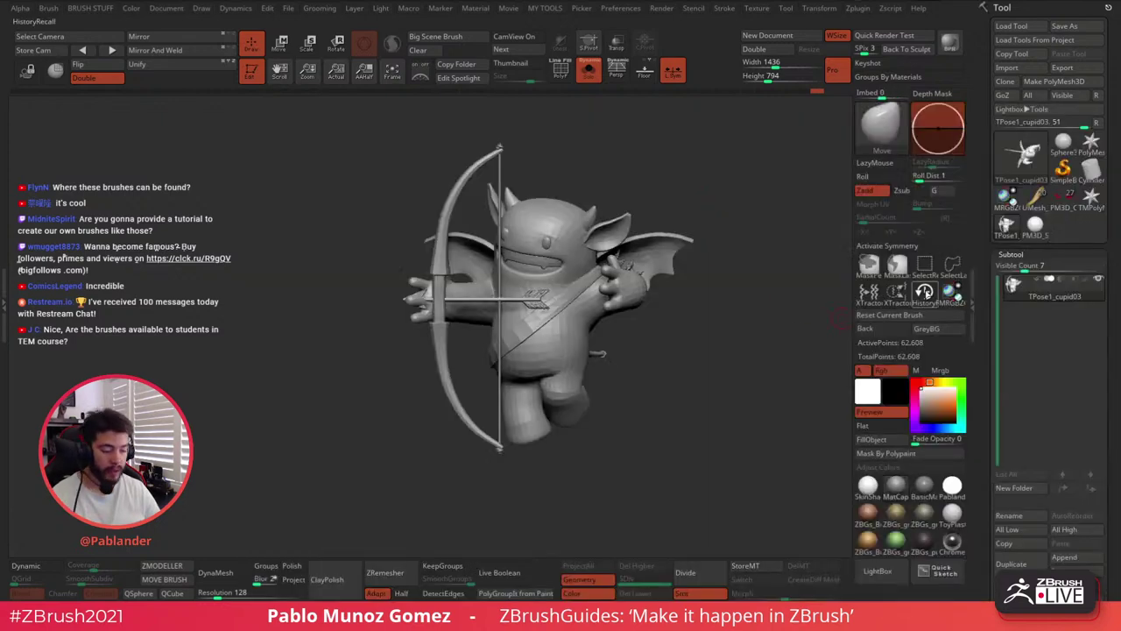